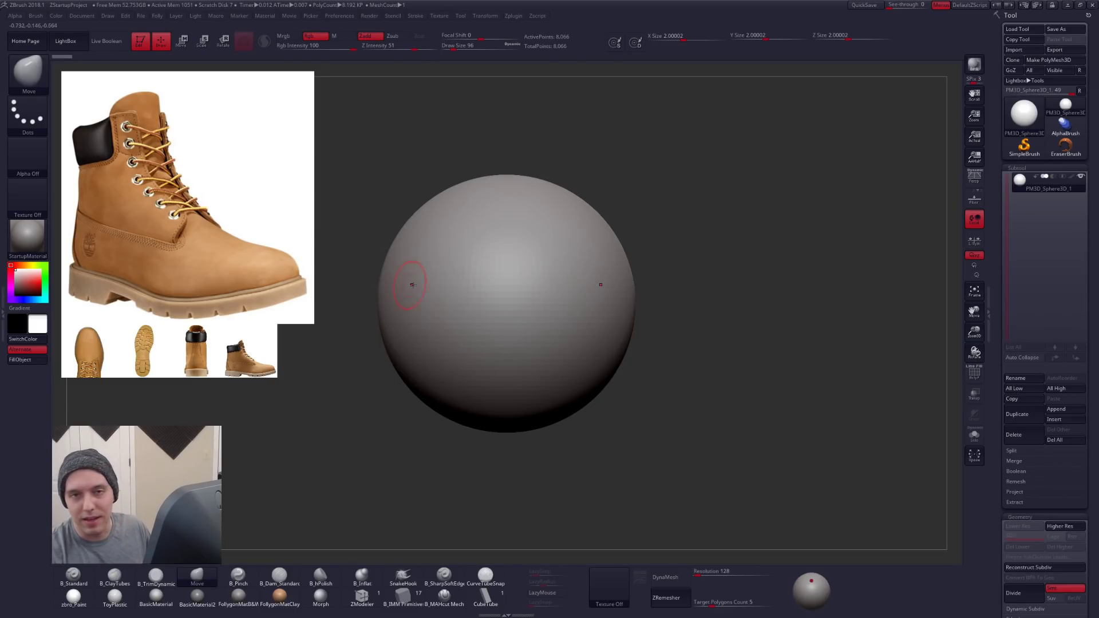
- Switch to Chrome and examine the Timberland Men's 6-Inch Basic Waterproof Boots product page and its photos
{"action": "key", "text": "alt+Tab"}
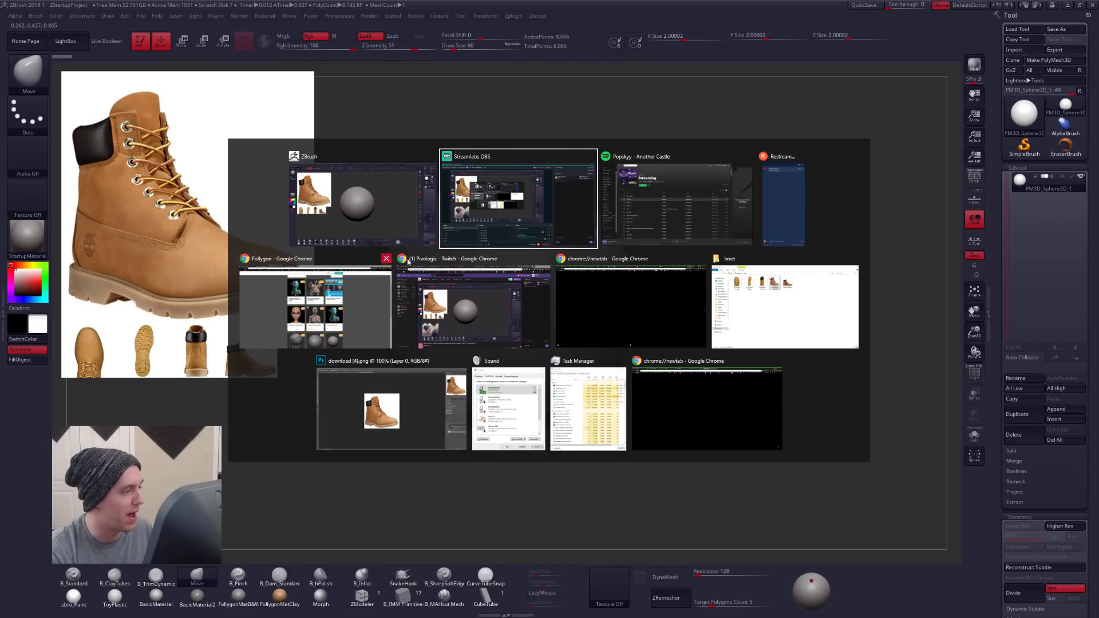
{"action": "left_click", "coordinate": [327, 303]}
{"action": "key", "text": "ctrl+Tab"}
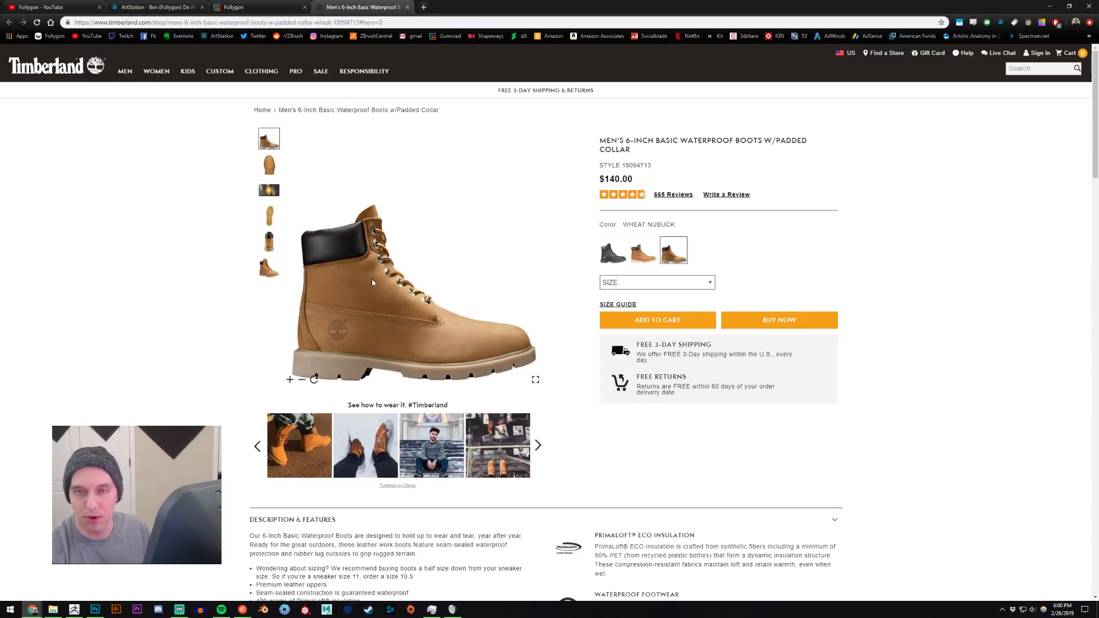
{"action": "left_click", "coordinate": [269, 165]}
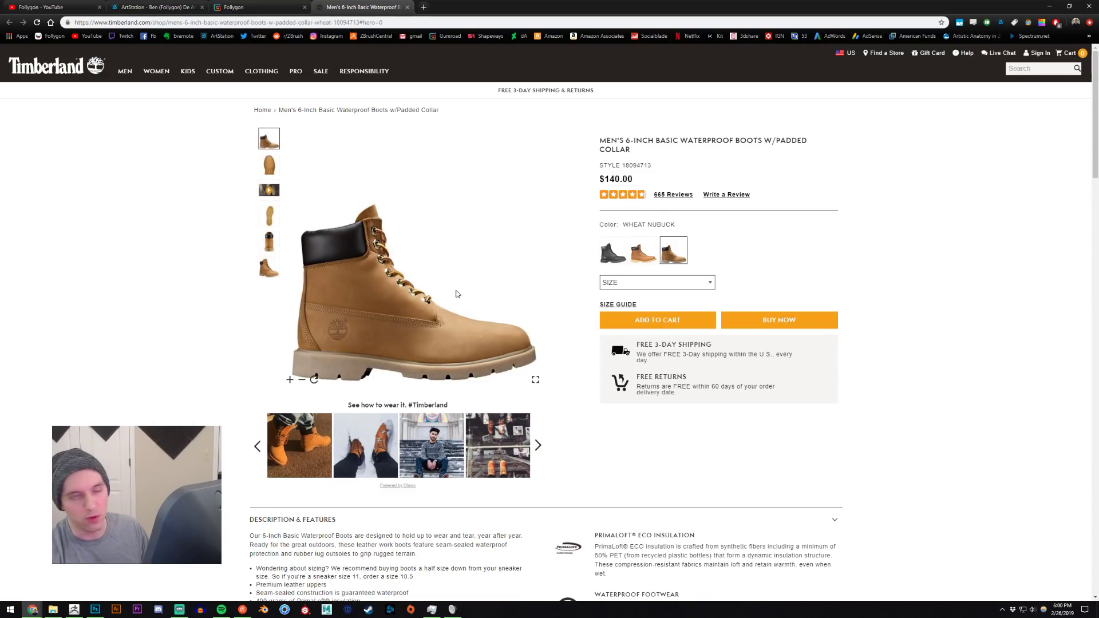
- Browse the tutorials, brushes, materials and base meshes offered on the Follygon Gumroad store page
{"action": "left_click", "coordinate": [257, 7]}
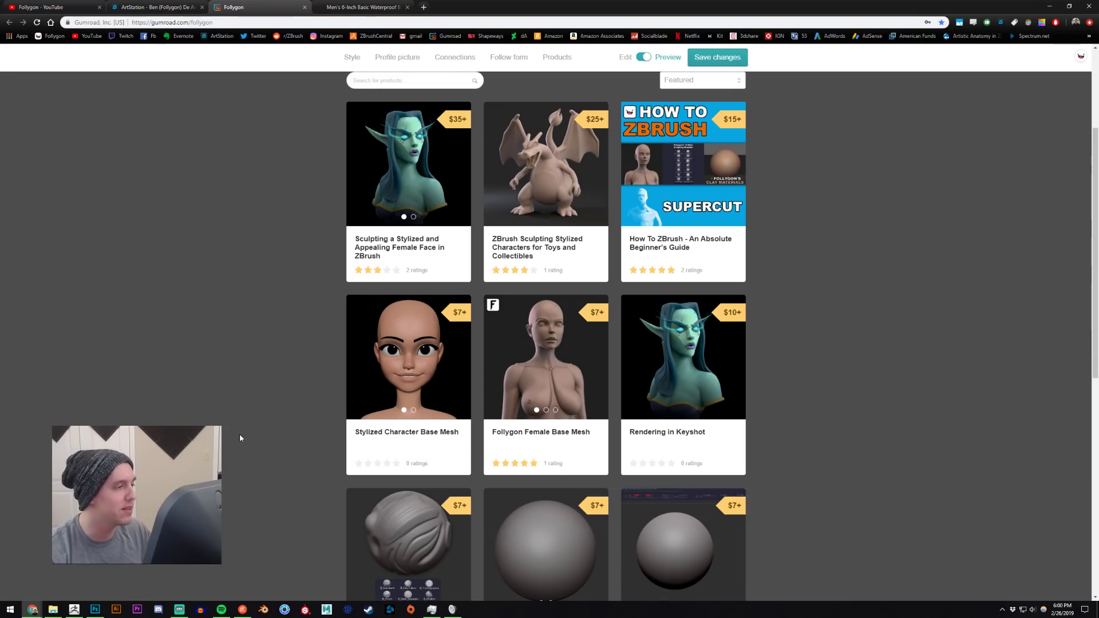
{"action": "scroll", "coordinate": [249, 417], "scroll_direction": "down", "scroll_amount": 8}
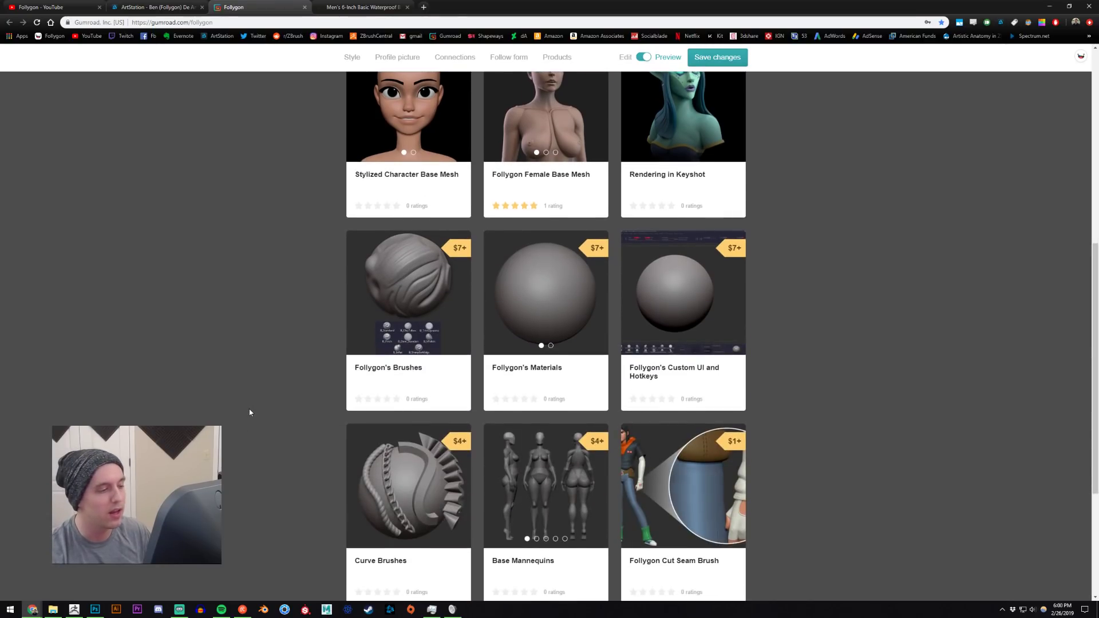
{"action": "scroll", "coordinate": [250, 412], "scroll_direction": "up", "scroll_amount": 6}
{"action": "scroll", "coordinate": [249, 413], "scroll_direction": "up", "scroll_amount": 2}
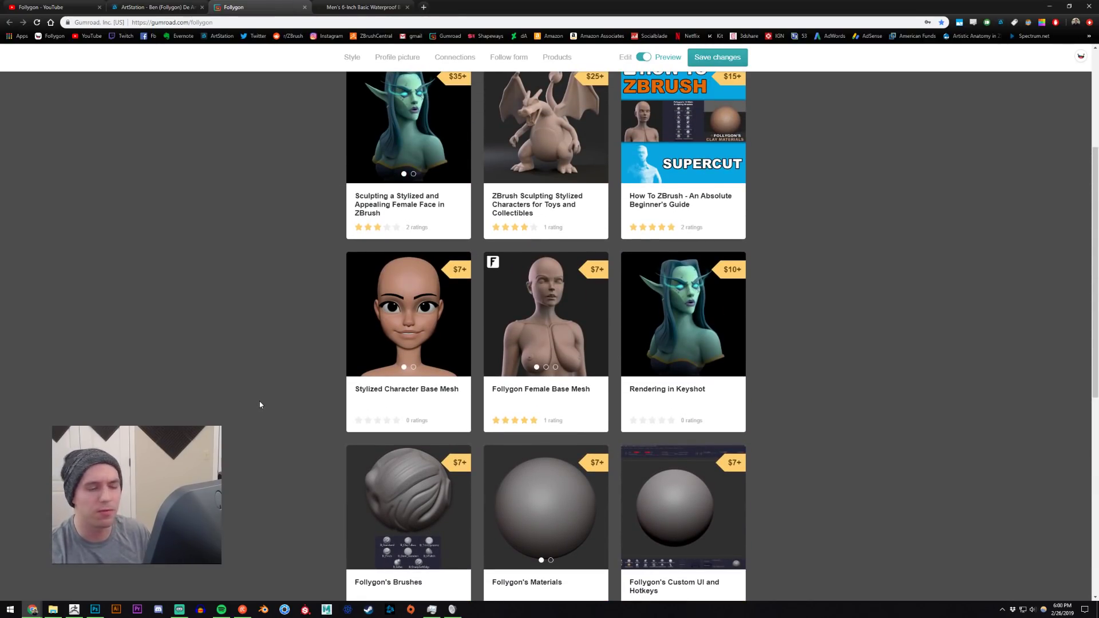
{"action": "scroll", "coordinate": [260, 405], "scroll_direction": "down", "scroll_amount": 3}
{"action": "scroll", "coordinate": [424, 457], "scroll_direction": "down", "scroll_amount": 3}
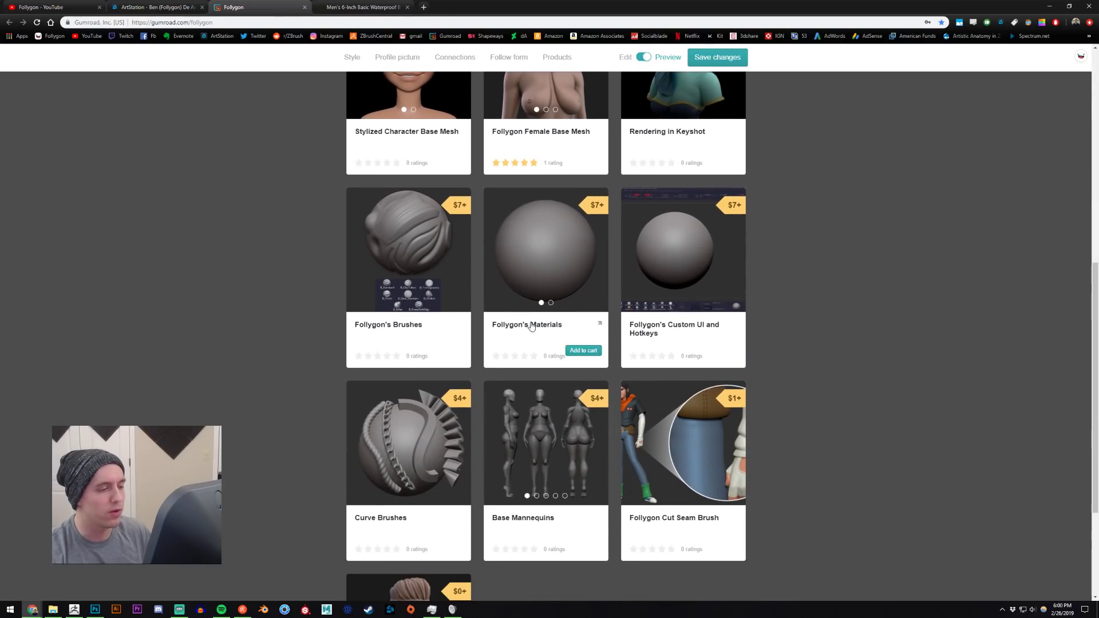
{"action": "scroll", "coordinate": [298, 342], "scroll_direction": "up", "scroll_amount": 7}
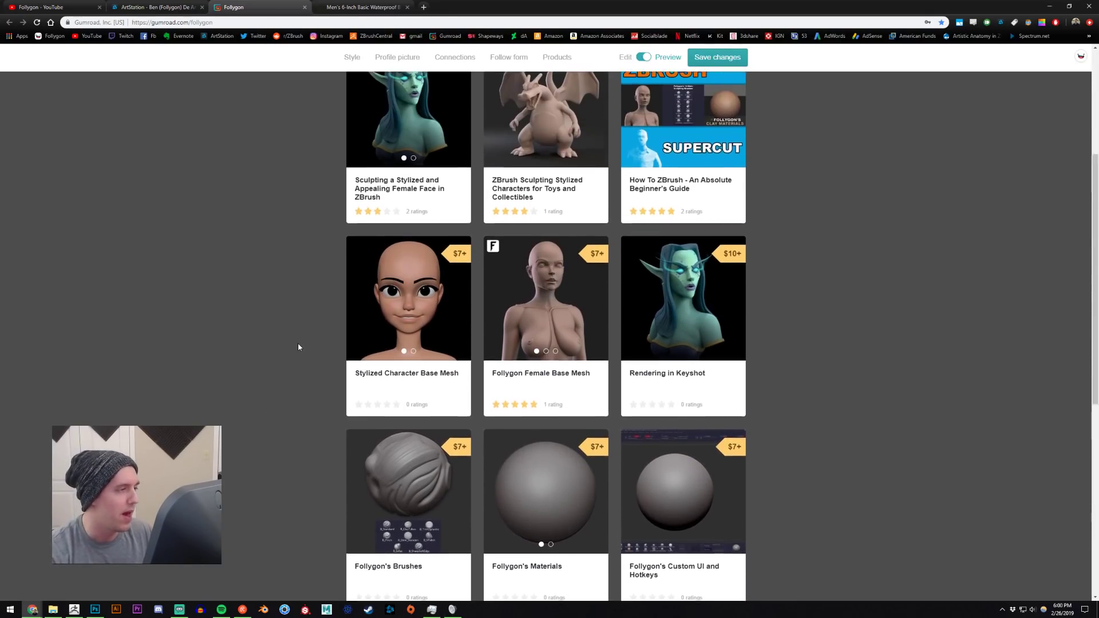
- Look at the Follygon ArtStation portfolio and YouTube channel, revisit the Gumroad page, and return to ZBrush
{"action": "left_click", "coordinate": [153, 7]}
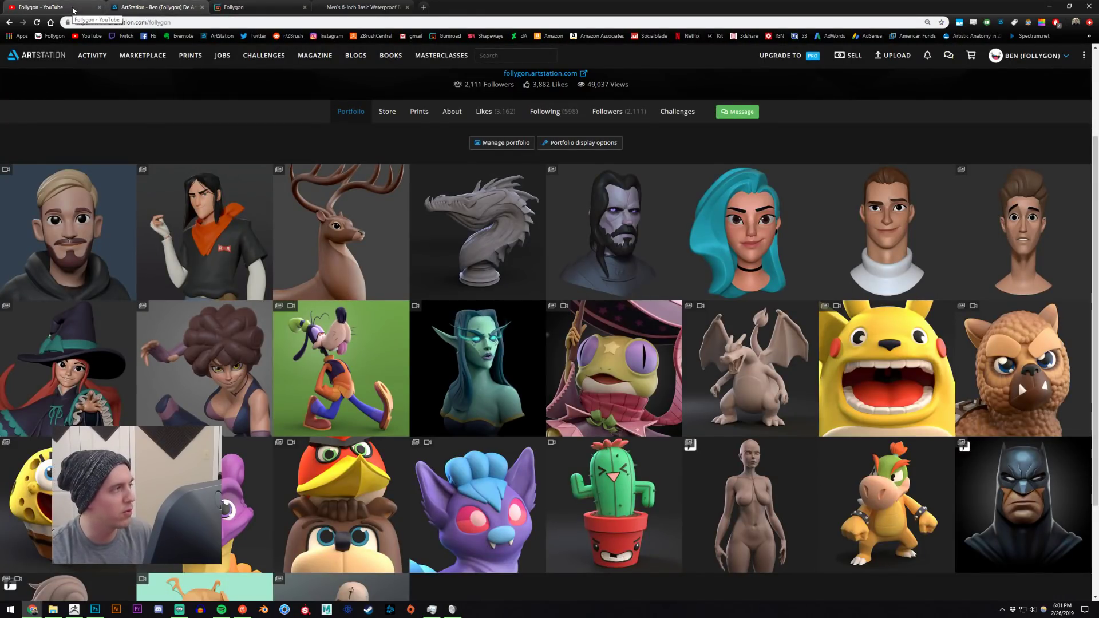
{"action": "left_click", "coordinate": [46, 7]}
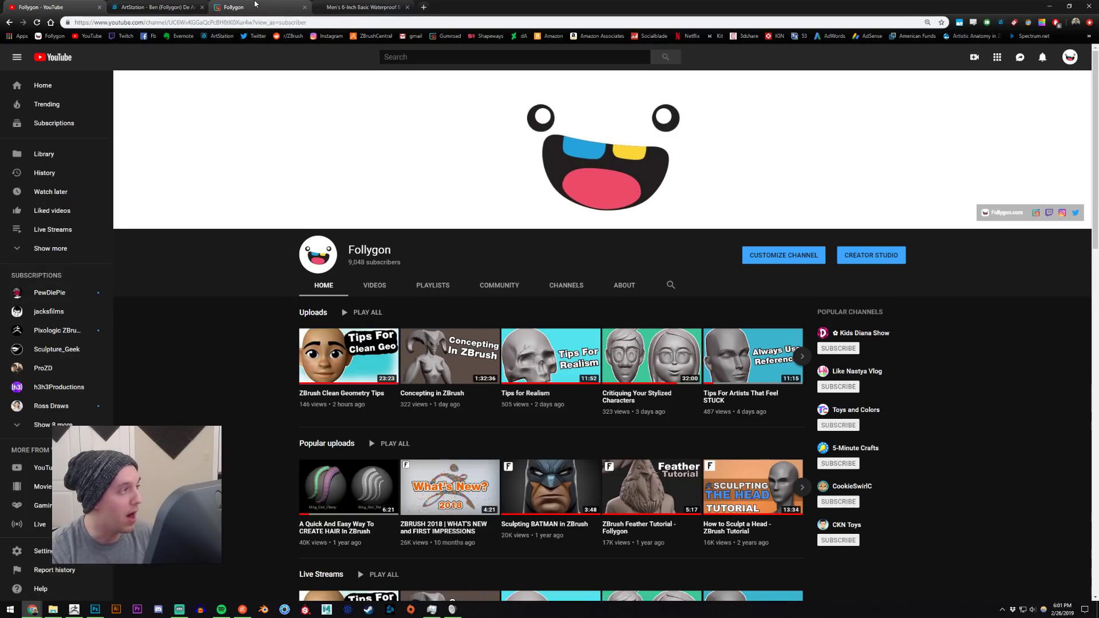
{"action": "left_click", "coordinate": [257, 6]}
{"action": "key", "text": "alt+Tab"}
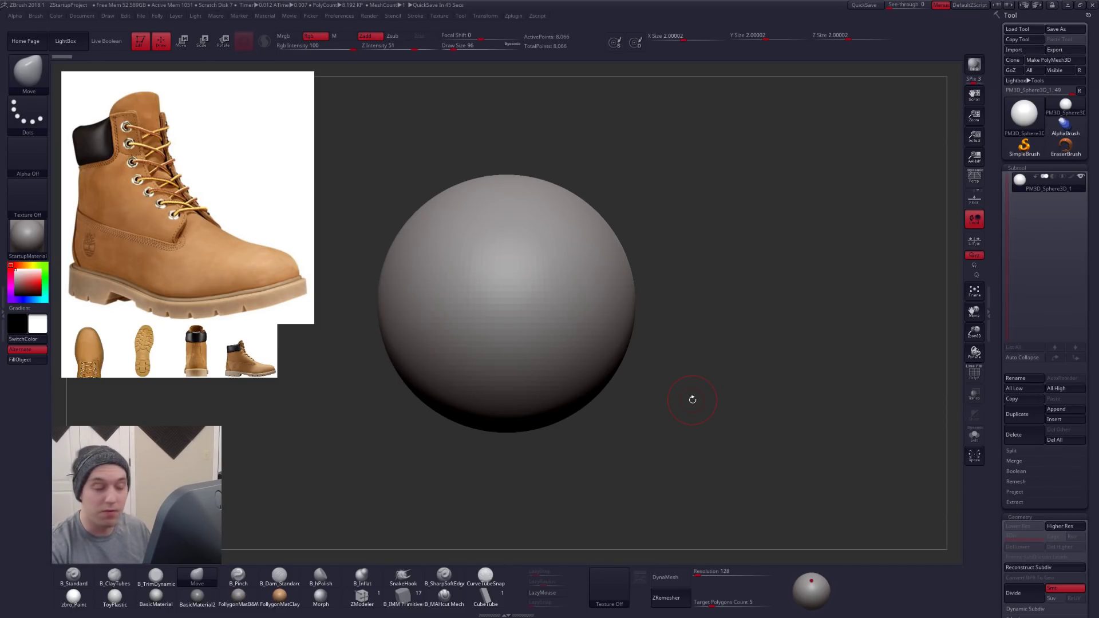
- Shift the whole set of boot reference images slightly in Spotlight, keeping them beside the sphere
{"action": "key", "text": "shift+z"}
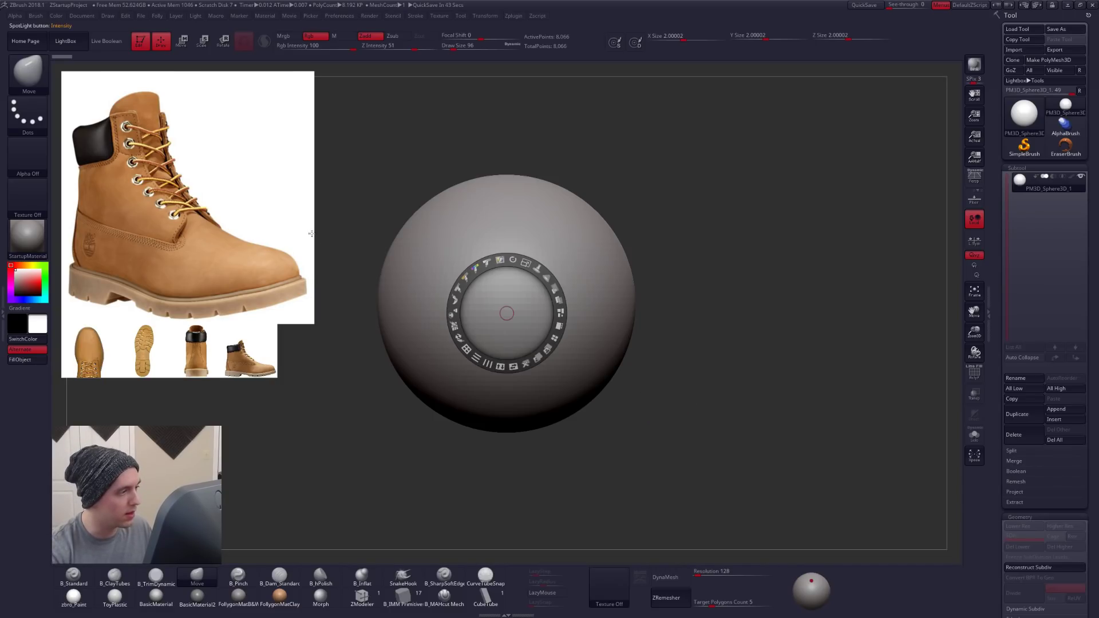
{"action": "mouse_move", "coordinate": [403, 220]}
{"action": "left_mouse_down"}
{"action": "mouse_move", "coordinate": [451, 227]}
{"action": "mouse_move", "coordinate": [399, 222]}
{"action": "left_mouse_up"}
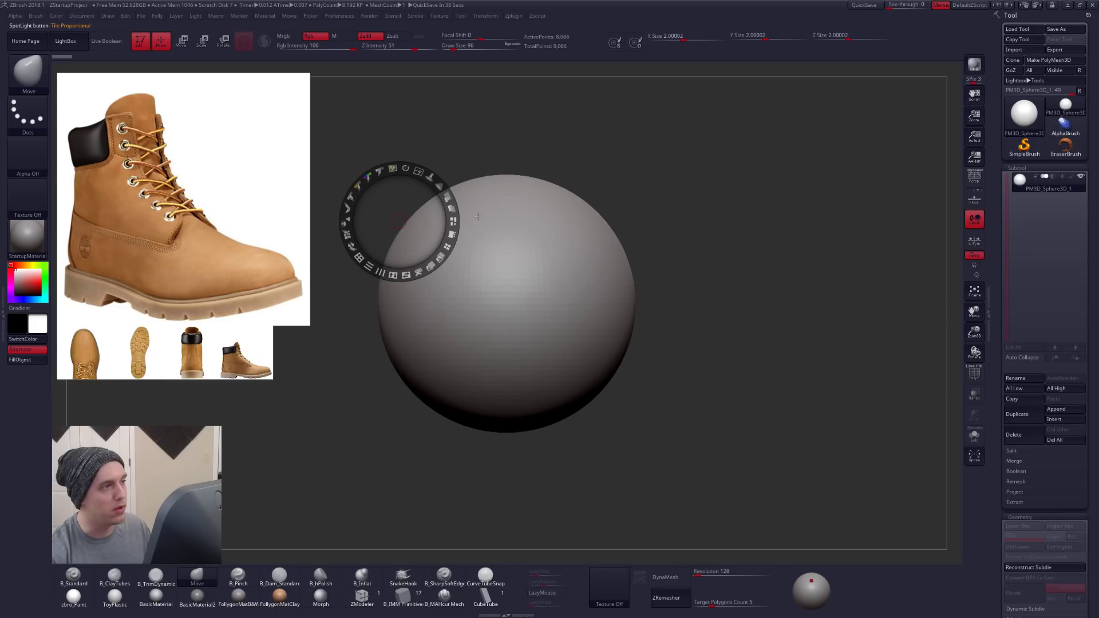
{"action": "key", "text": "z"}
{"action": "left_click", "coordinate": [439, 15]}
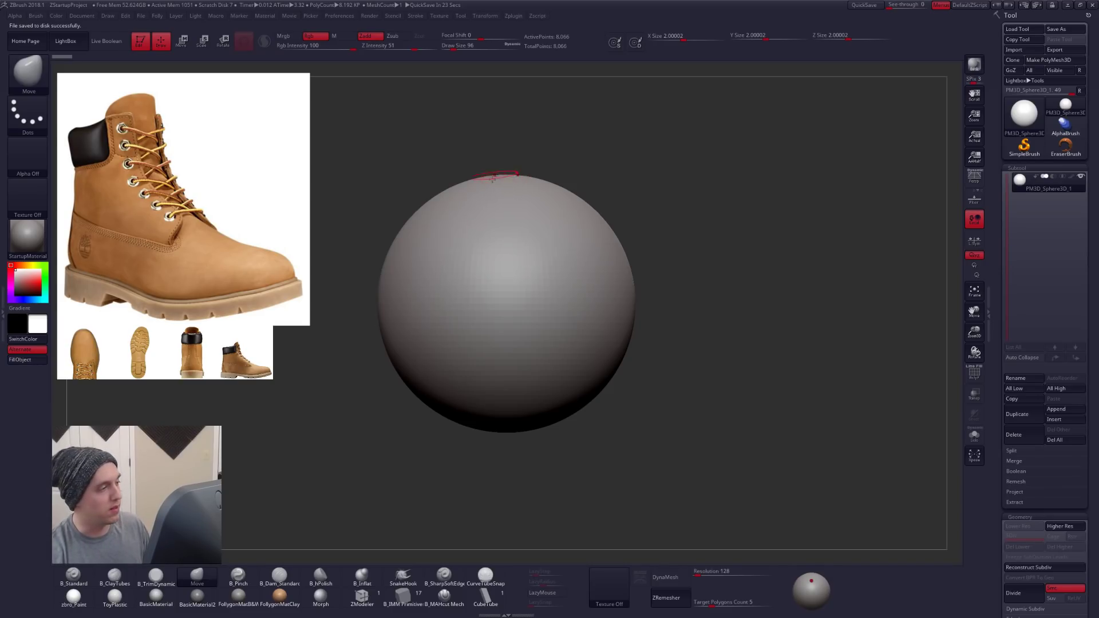
- Separate the small side-view boot image from its row and reposition the large boot image above the small references
{"action": "key", "text": "z"}
{"action": "left_click_drag", "start_coordinate": [268, 216], "coordinate": [307, 182]}
{"action": "mouse_move", "coordinate": [240, 345]}
{"action": "left_mouse_down"}
{"action": "mouse_move", "coordinate": [298, 388]}
{"action": "mouse_move", "coordinate": [285, 347]}
{"action": "mouse_move", "coordinate": [261, 339]}
{"action": "left_mouse_up"}
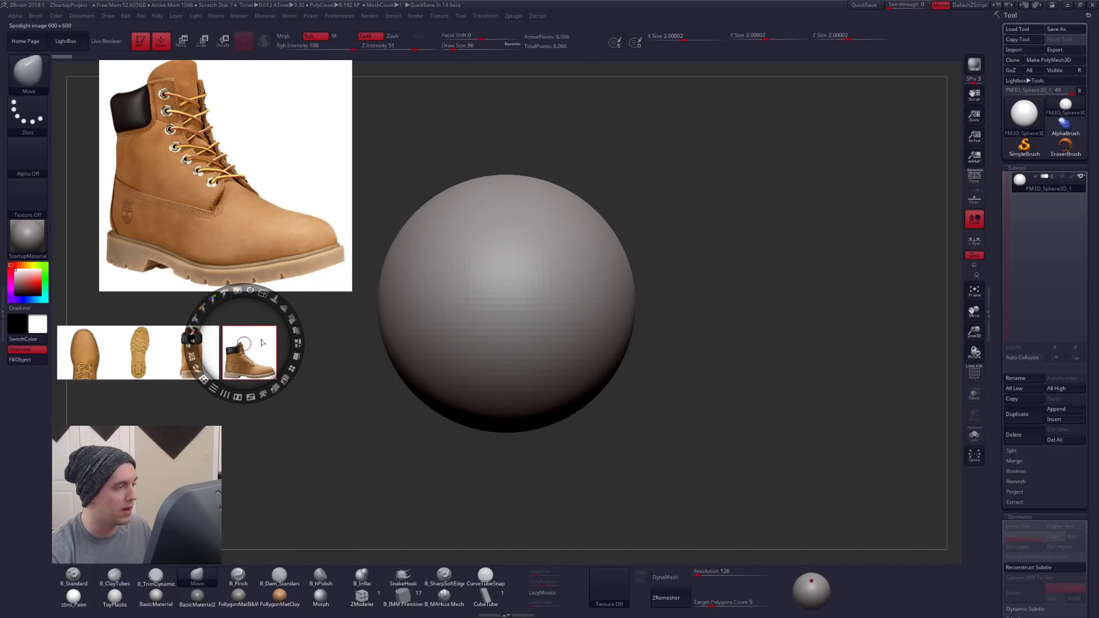
{"action": "left_click_drag", "start_coordinate": [268, 175], "coordinate": [207, 209]}
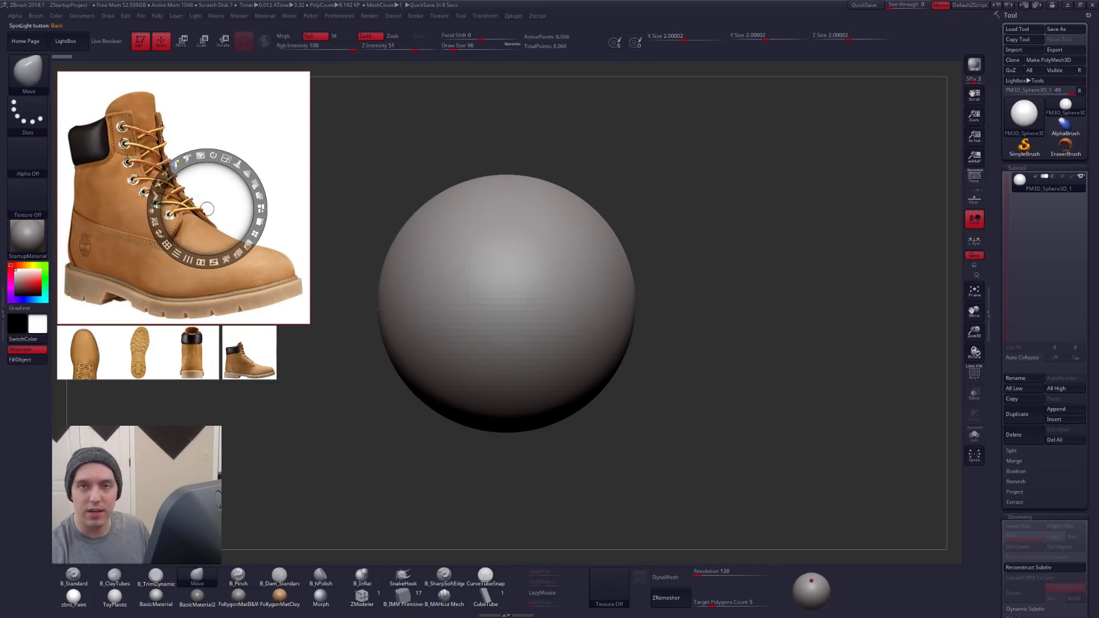
{"action": "key", "text": "z"}
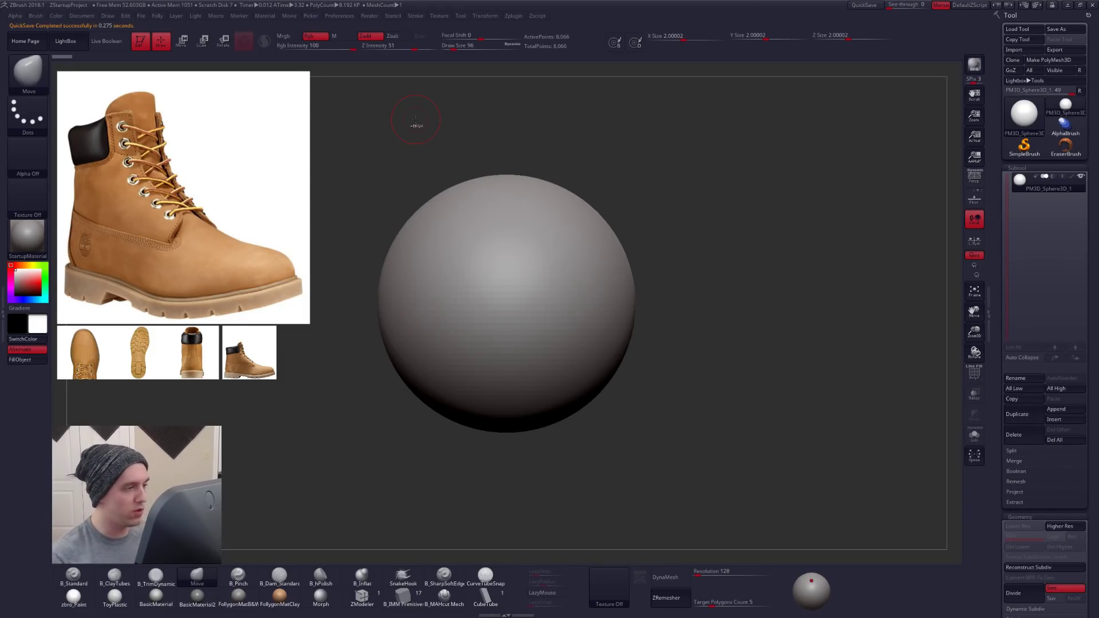
- Toggle Spotlight Projection on and back off in the Move brush's Samples settings
{"action": "key", "text": "space"}
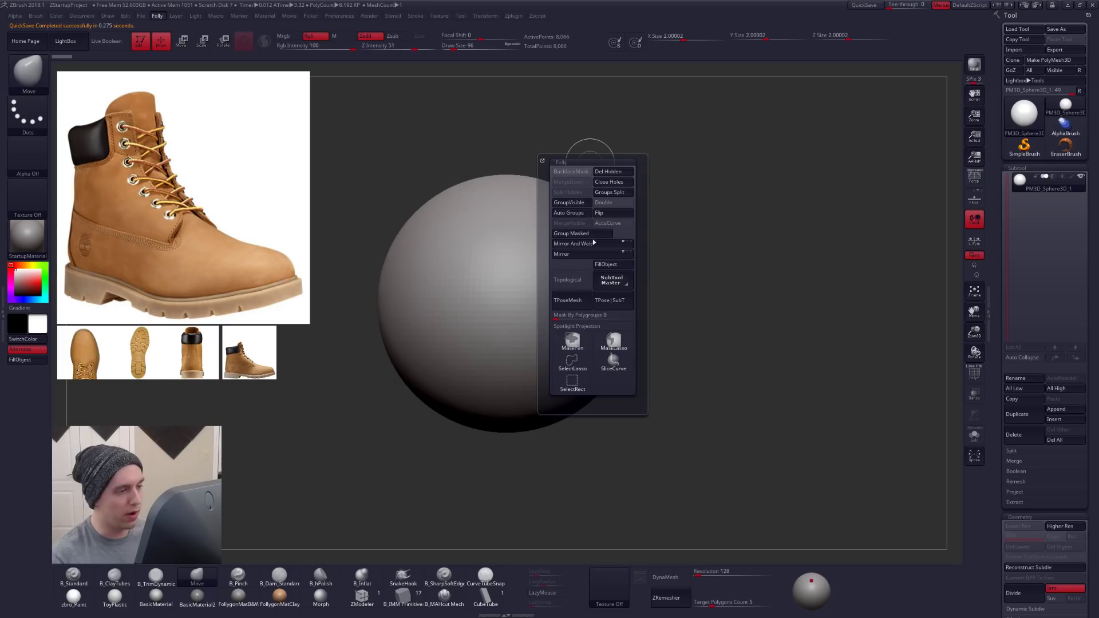
{"action": "left_click", "coordinate": [580, 329]}
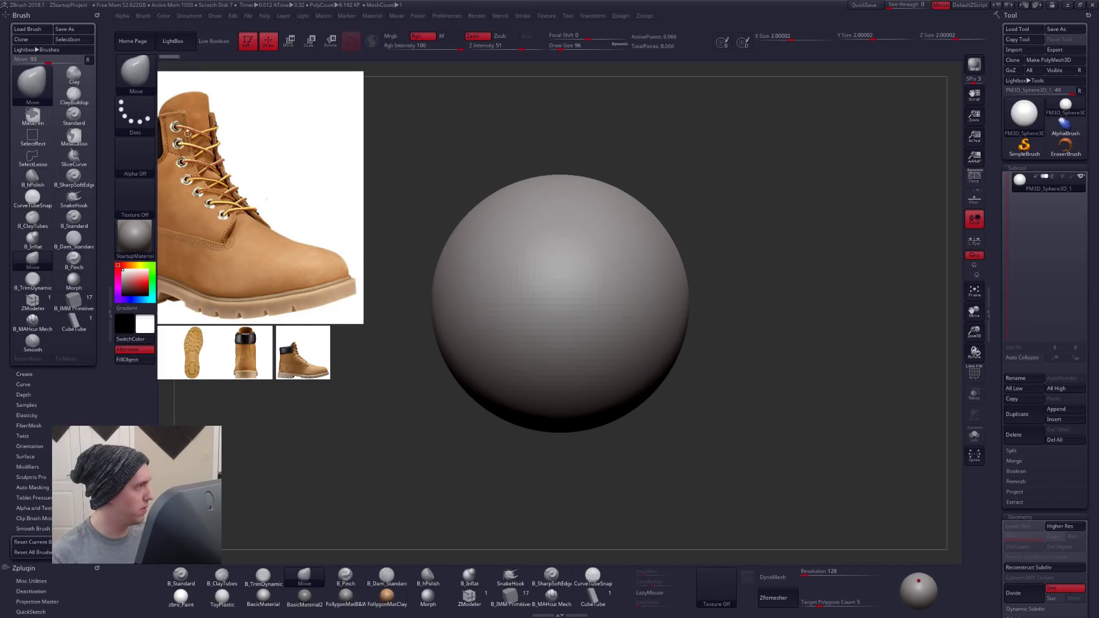
{"action": "left_click", "coordinate": [42, 405]}
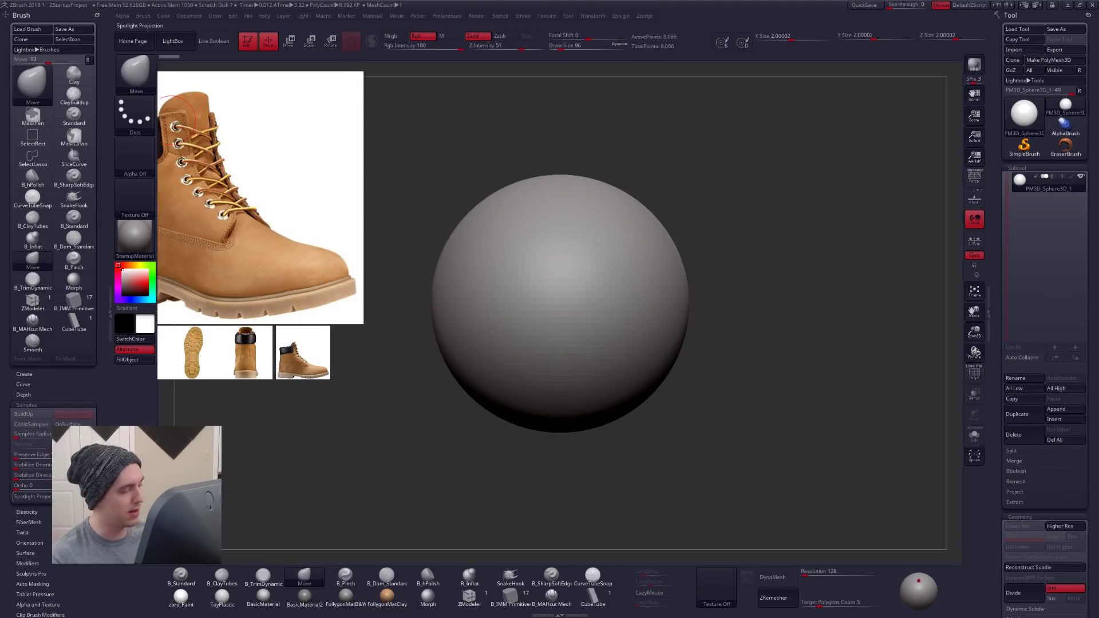
{"action": "left_click", "coordinate": [28, 496]}
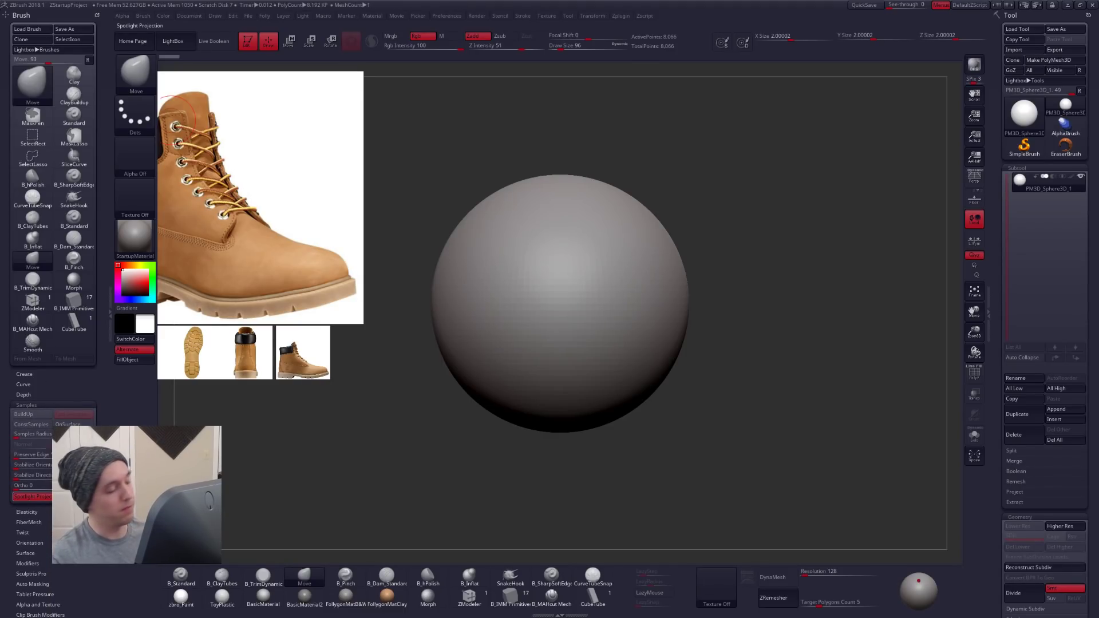
{"action": "left_click", "coordinate": [29, 496]}
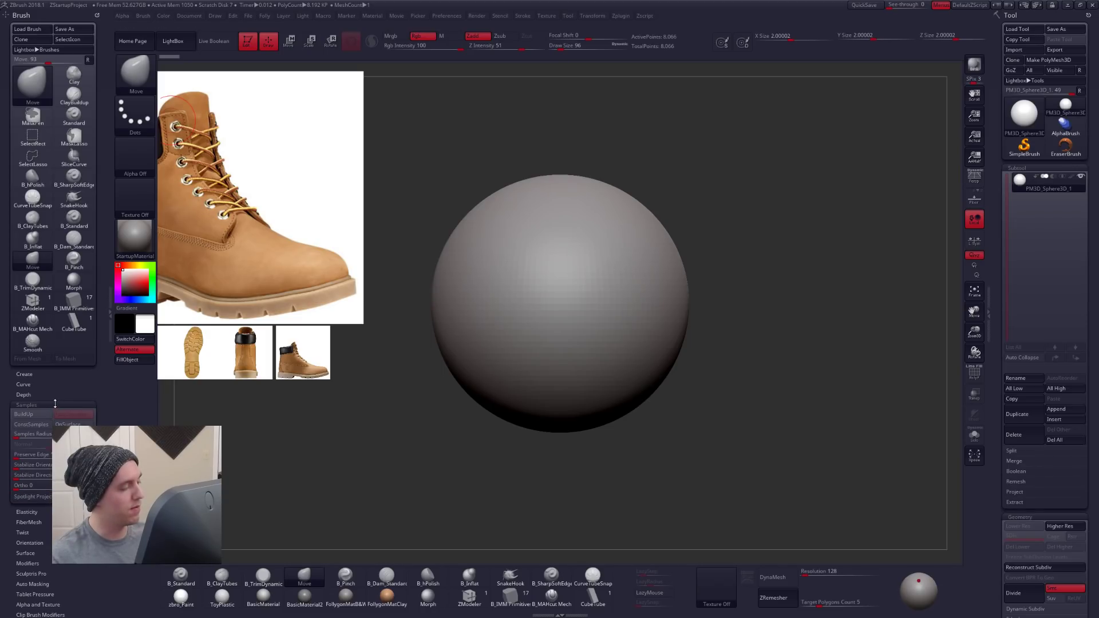
{"action": "left_click", "coordinate": [110, 312]}
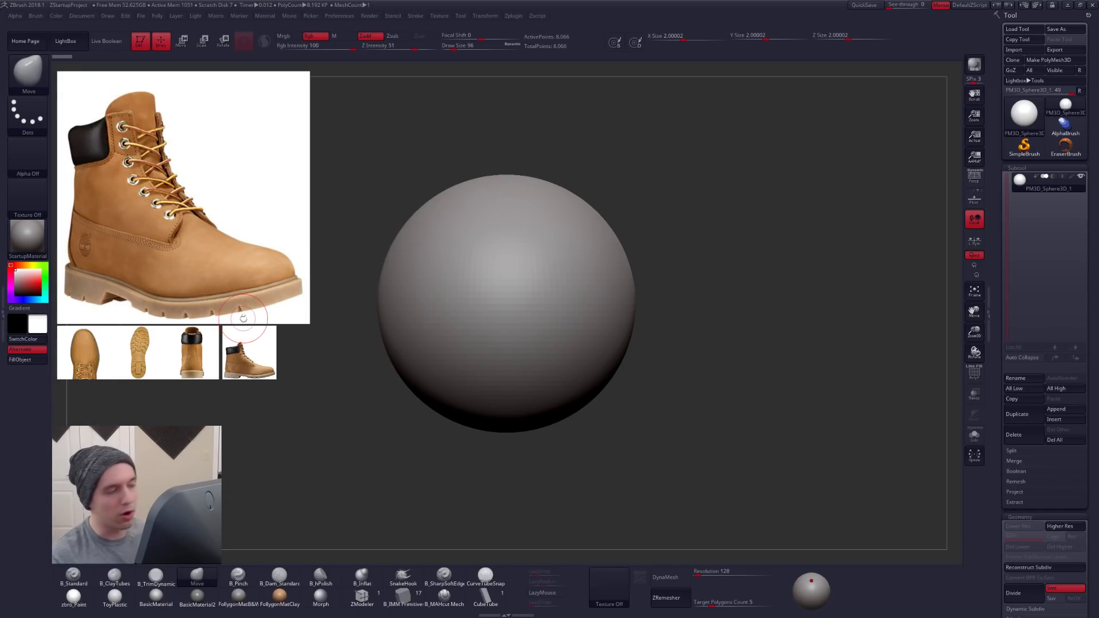
- Nudge the large boot reference and the small side-view reference in Spotlight, and return to sculpting
{"action": "key", "text": "z"}
{"action": "key", "text": "z"}
{"action": "key", "text": "z"}
{"action": "mouse_move", "coordinate": [258, 234]}
{"action": "left_mouse_down"}
{"action": "mouse_move", "coordinate": [299, 211]}
{"action": "mouse_move", "coordinate": [245, 228]}
{"action": "left_mouse_up"}
{"action": "key", "text": "z"}
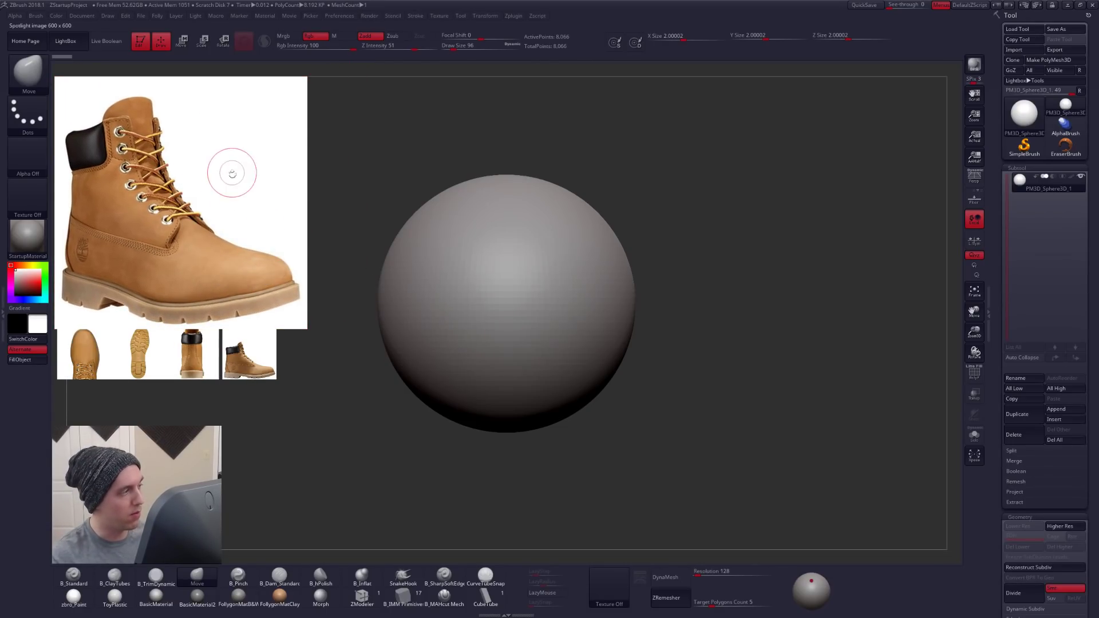
{"action": "key", "text": "z"}
{"action": "left_click", "coordinate": [255, 359]}
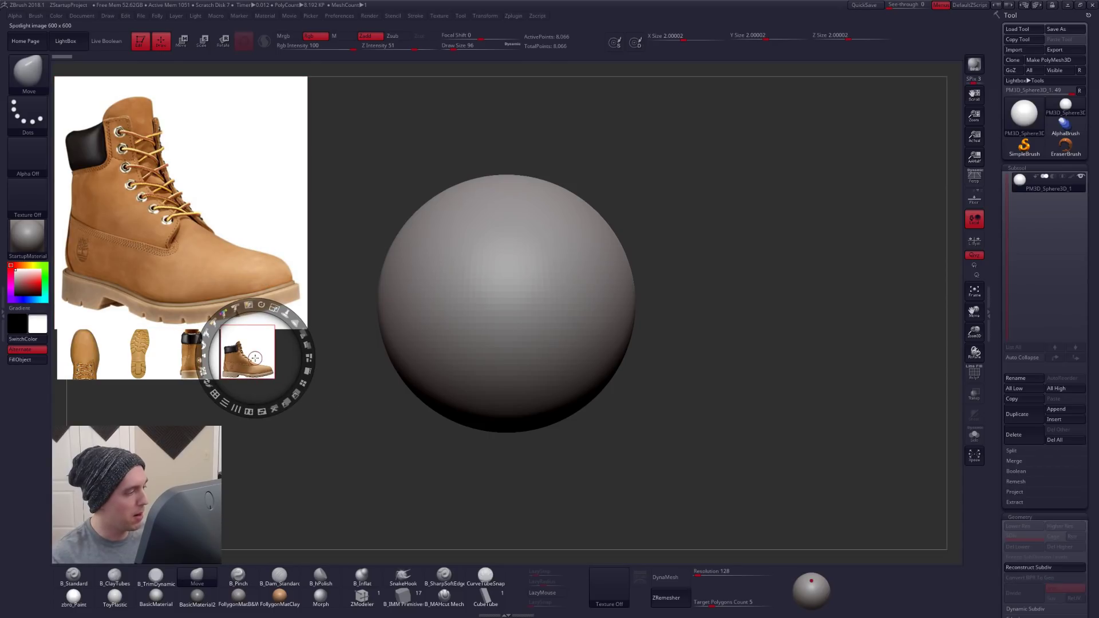
{"action": "key", "text": "z"}
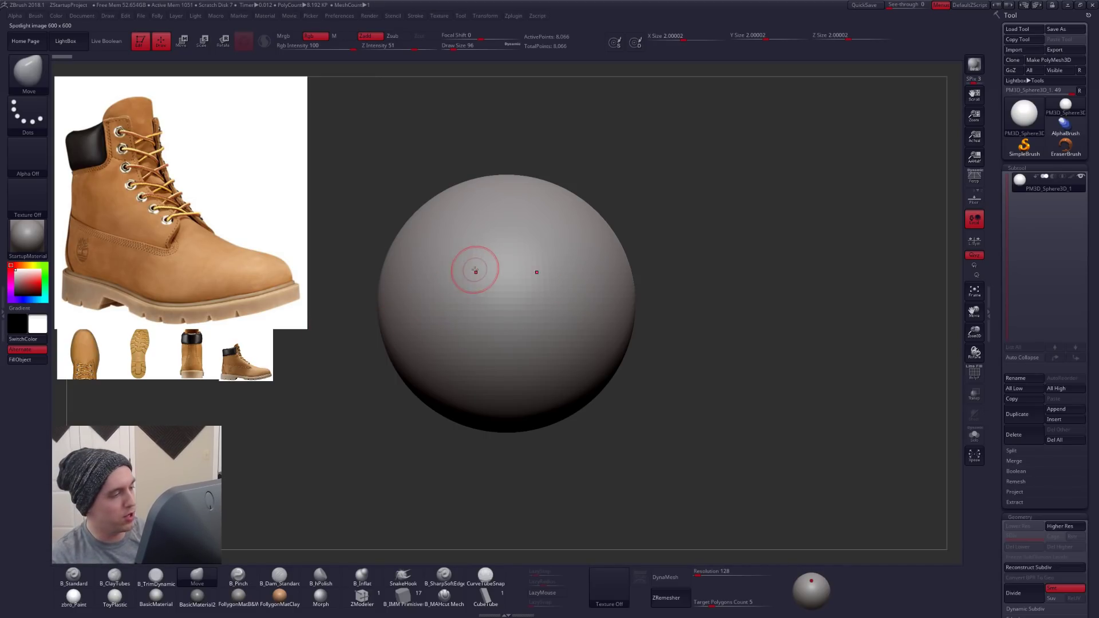
- Set the Move brush's draw size to 252
{"action": "mouse_move", "coordinate": [672, 273]}
{"action": "left_mouse_down", "text": "alt"}
{"action": "mouse_move", "coordinate": [725, 272]}
{"action": "mouse_move", "coordinate": [703, 294]}
{"action": "mouse_move", "coordinate": [744, 279]}
{"action": "left_mouse_up", "text": "alt"}
{"action": "key", "text": "space"}
{"action": "key", "text": "ctrl+space"}
{"action": "left_click_drag", "start_coordinate": [781, 238], "coordinate": [764, 245], "text": "alt"}
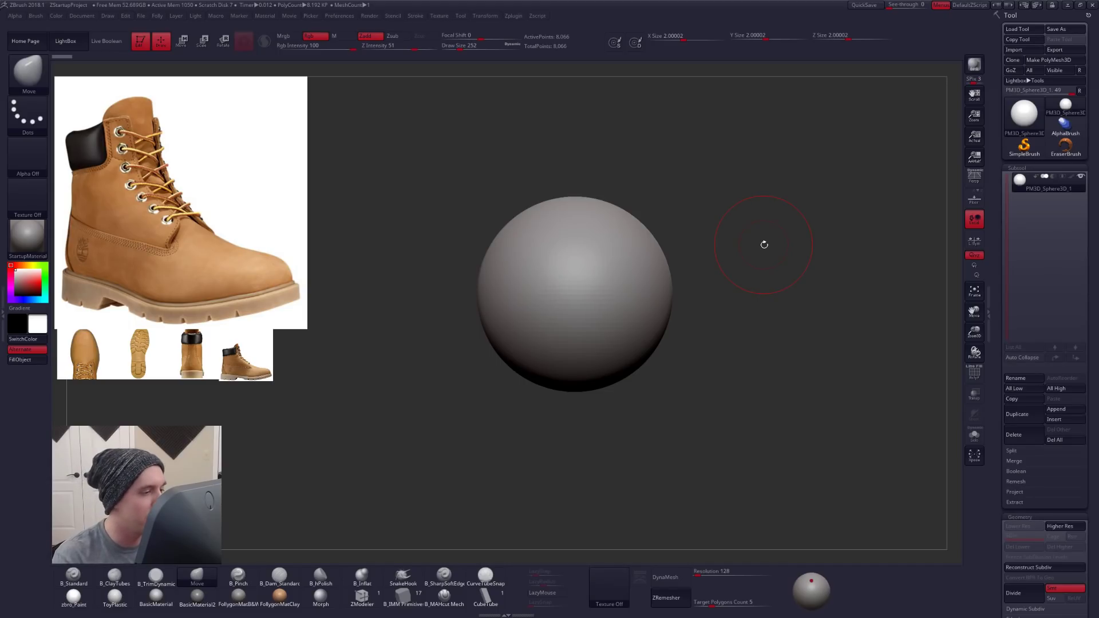
{"action": "right_click_drag", "start_coordinate": [624, 287], "coordinate": [604, 279], "text": "alt"}
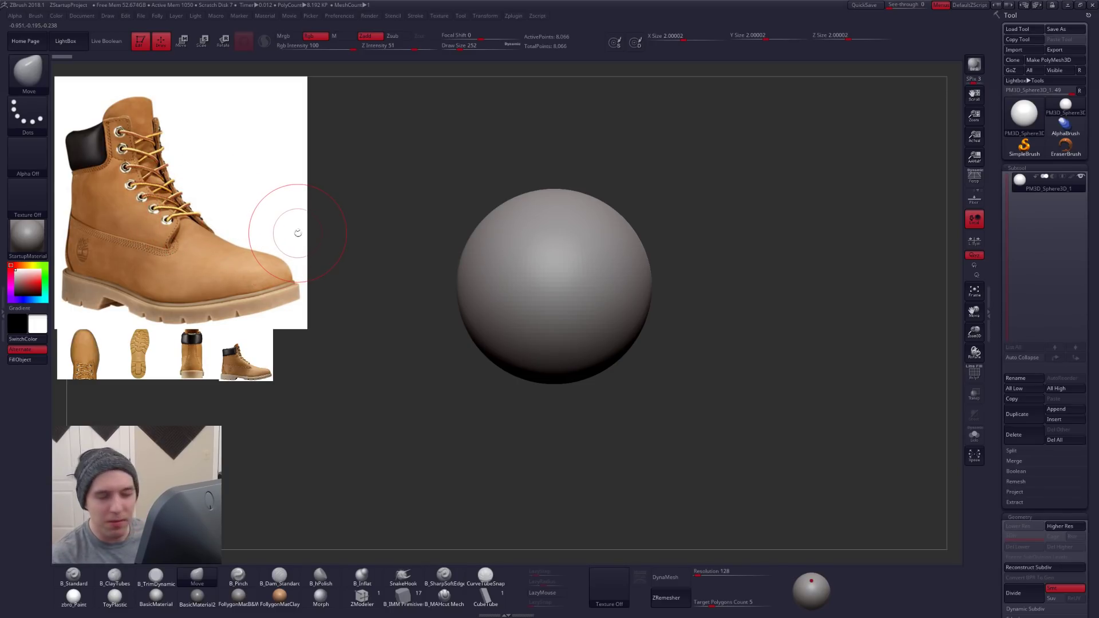
{"action": "key", "text": "z"}
{"action": "key", "text": "z"}
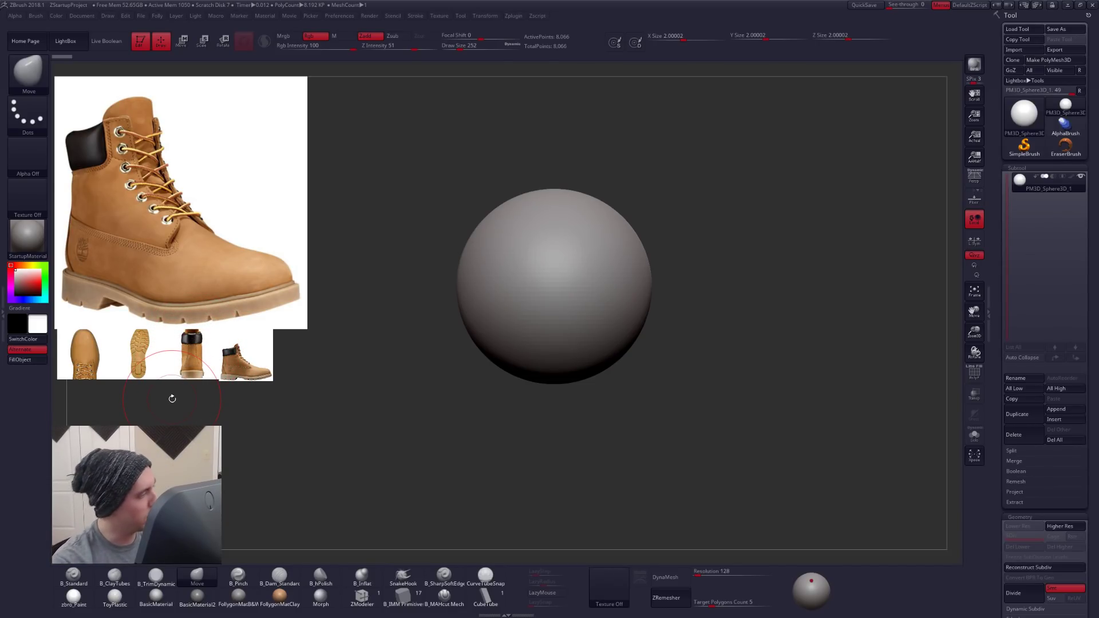
- DynaMesh the sphere at resolution 16 and enlarge the Move brush's draw size to 699
{"action": "mouse_move", "coordinate": [613, 287]}
{"action": "right_mouse_down", "text": "ctrl"}
{"action": "mouse_move", "coordinate": [604, 229]}
{"action": "mouse_move", "coordinate": [567, 293]}
{"action": "right_mouse_up", "text": "ctrl"}
{"action": "key", "text": "s"}
{"action": "left_click_drag", "start_coordinate": [567, 293], "coordinate": [575, 293]}
{"action": "left_click", "coordinate": [697, 576]}
{"action": "type", "text": "16"}
{"action": "key", "text": "Return"}
{"action": "left_click", "coordinate": [667, 577]}
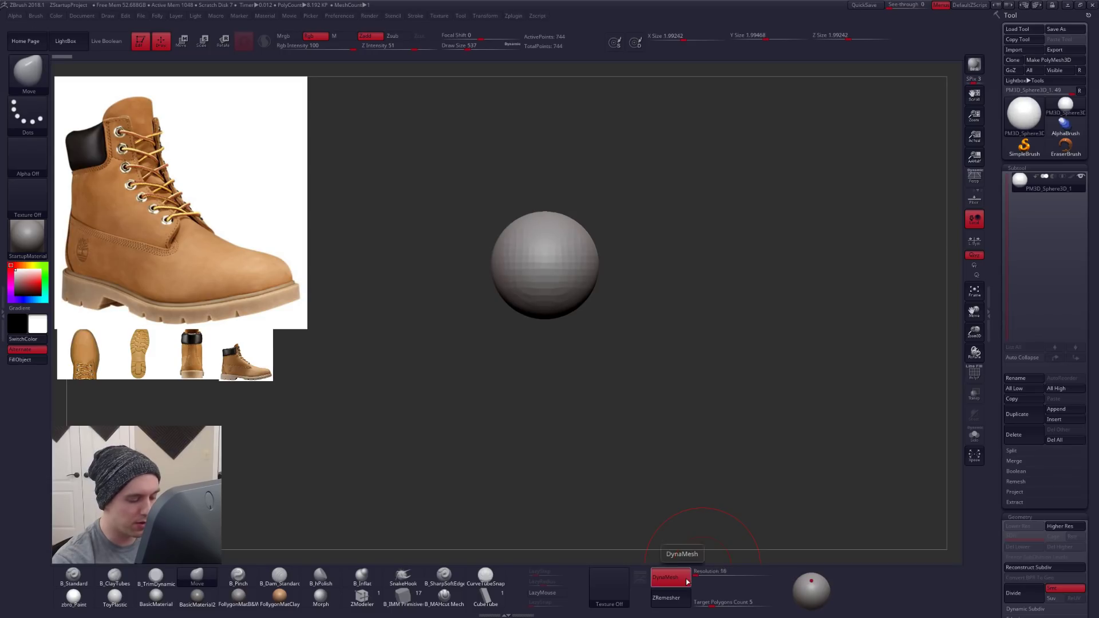
{"action": "key", "text": "s"}
{"action": "left_click_drag", "start_coordinate": [566, 285], "coordinate": [578, 285]}
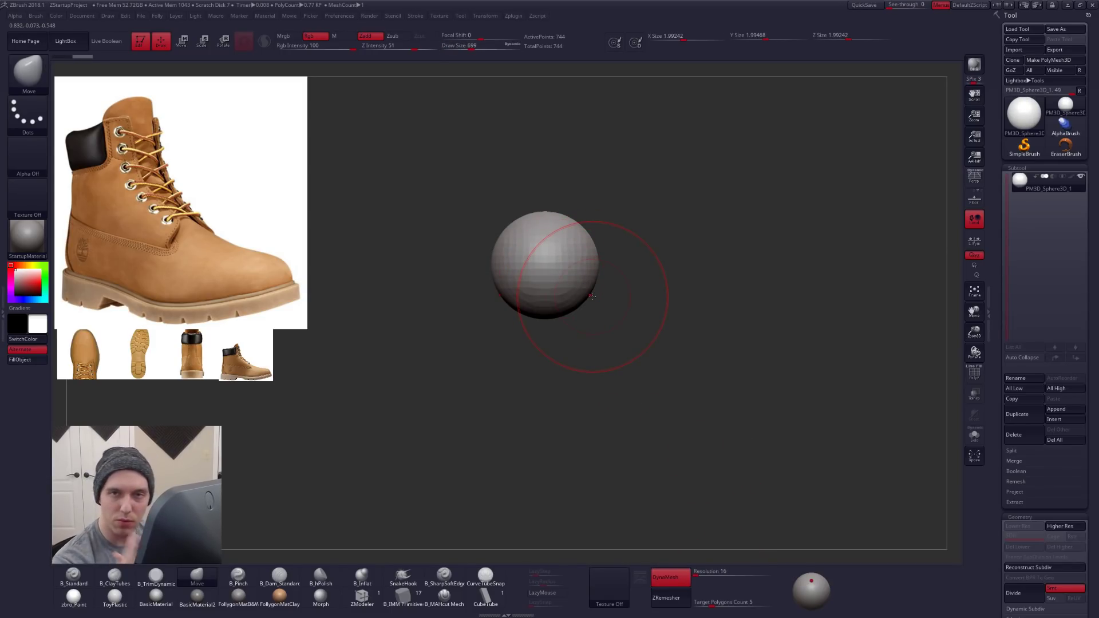
- Stretch the sphere along Z to about 4.43 units with a Transpose scale line, forming an elongated capsule
{"action": "mouse_move", "coordinate": [487, 276]}
{"action": "left_mouse_down", "text": "ctrl"}
{"action": "mouse_move", "coordinate": [618, 350]}
{"action": "mouse_move", "coordinate": [558, 271]}
{"action": "mouse_move", "coordinate": [496, 269]}
{"action": "left_mouse_up", "text": "ctrl"}
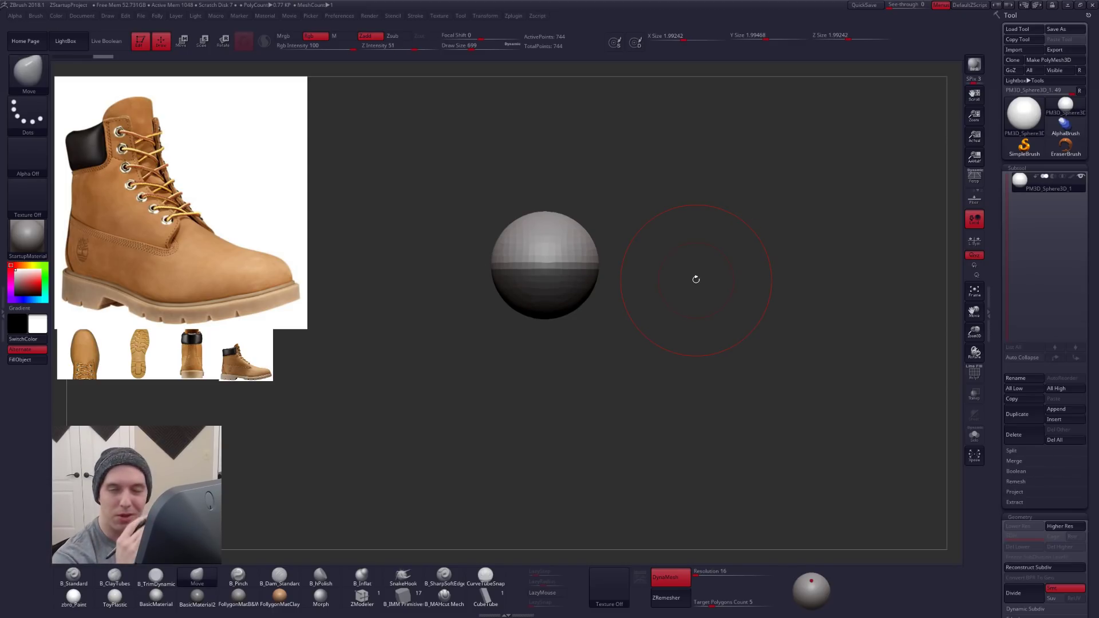
{"action": "key", "text": "ctrl"}
{"action": "key", "text": "ctrl"}
{"action": "key", "text": "w"}
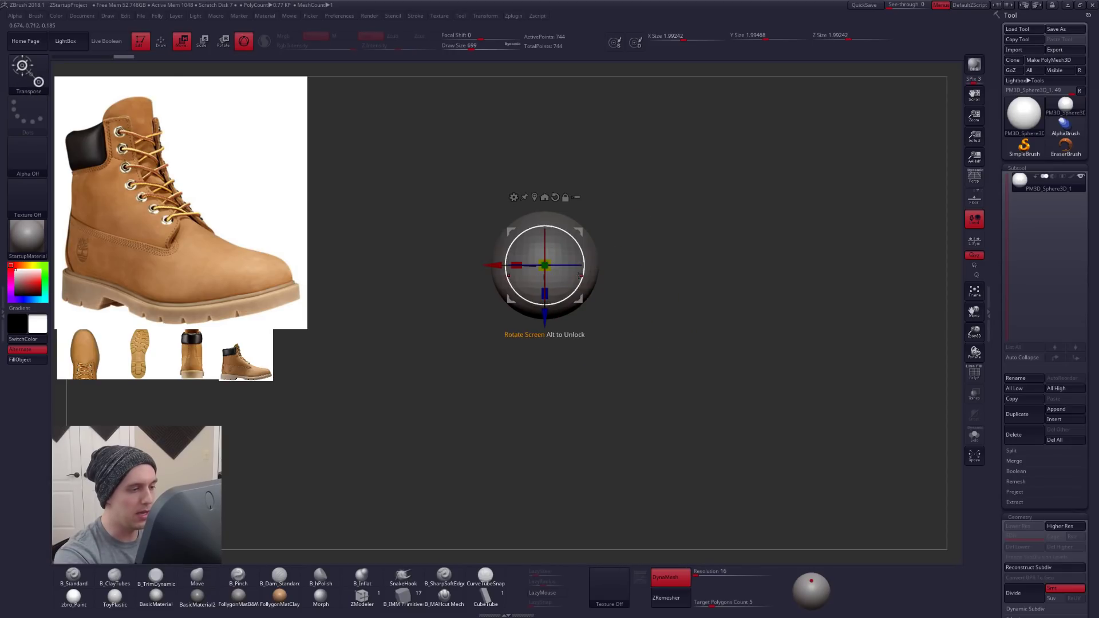
{"action": "key", "text": "y"}
{"action": "left_click_drag", "start_coordinate": [593, 263], "coordinate": [594, 340]}
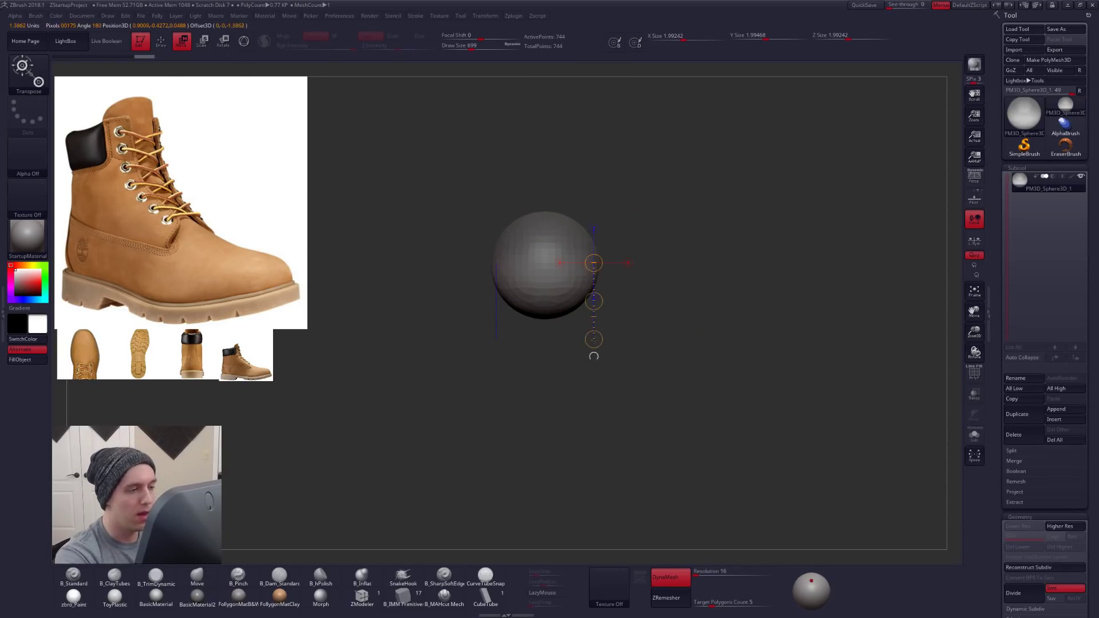
{"action": "left_click_drag", "start_coordinate": [593, 301], "coordinate": [604, 431]}
{"action": "mouse_move", "coordinate": [602, 532]}
{"action": "left_mouse_down"}
{"action": "mouse_move", "coordinate": [671, 295]}
{"action": "mouse_move", "coordinate": [674, 413]}
{"action": "left_mouse_up"}
{"action": "key", "text": "q"}
- Place the small sole reference over the capsule in Spotlight and scale it up well beyond its thumbnail size
{"action": "left_click_drag", "start_coordinate": [720, 479], "coordinate": [690, 470]}
{"action": "left_click_drag", "start_coordinate": [139, 353], "coordinate": [568, 319]}
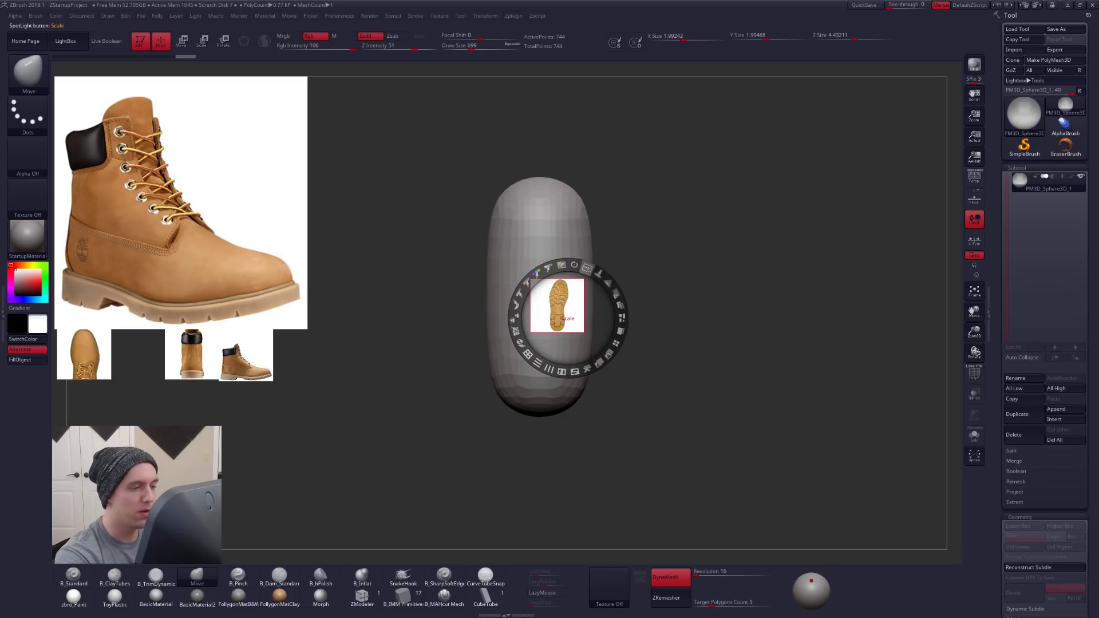
{"action": "left_click_drag", "start_coordinate": [587, 268], "coordinate": [510, 483]}
{"action": "left_click_drag", "start_coordinate": [567, 319], "coordinate": [675, 425]}
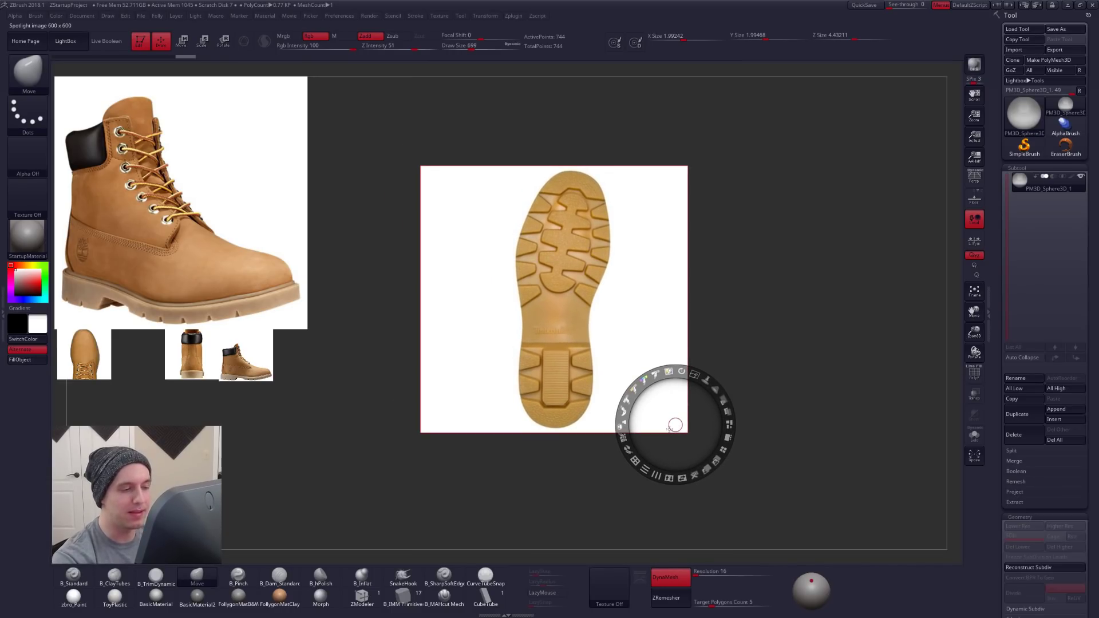
{"action": "key", "text": "z"}
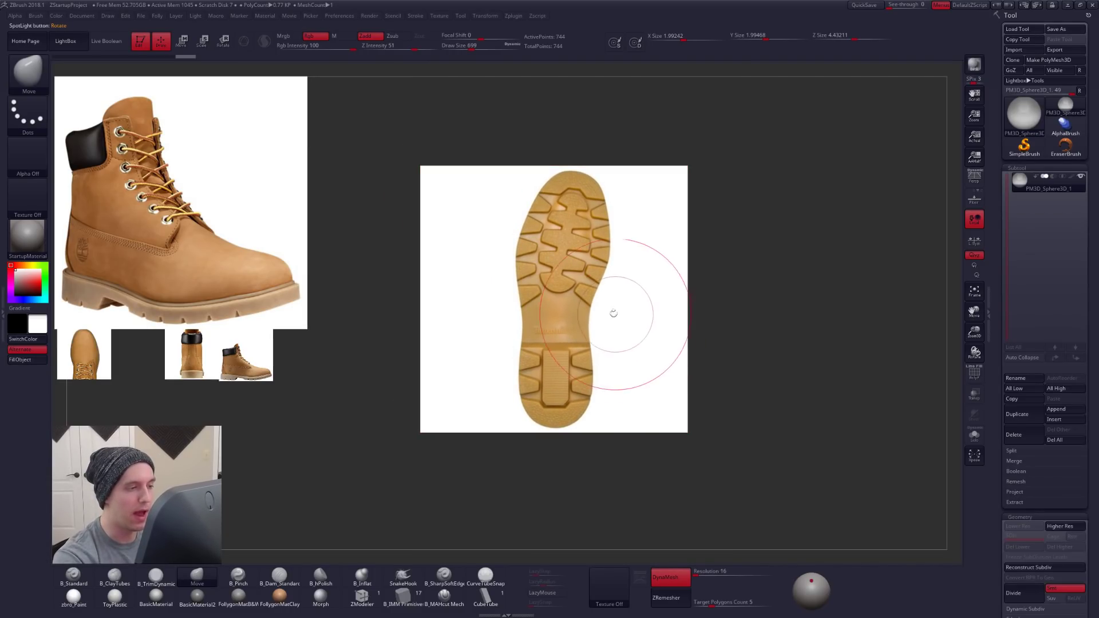
{"action": "key", "text": "z"}
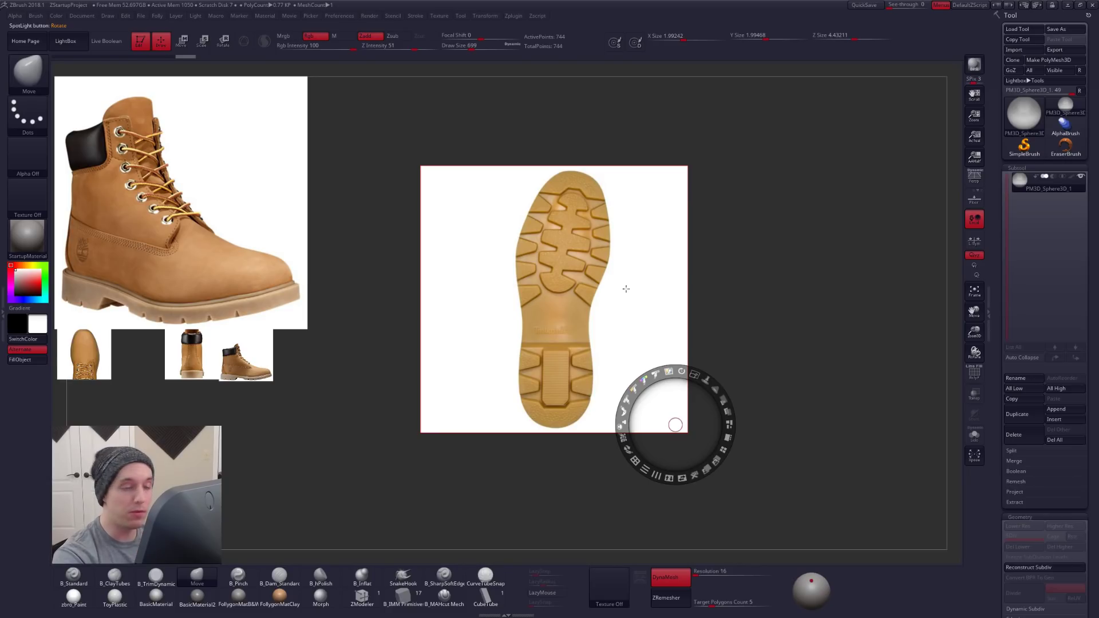
{"action": "key", "text": "z"}
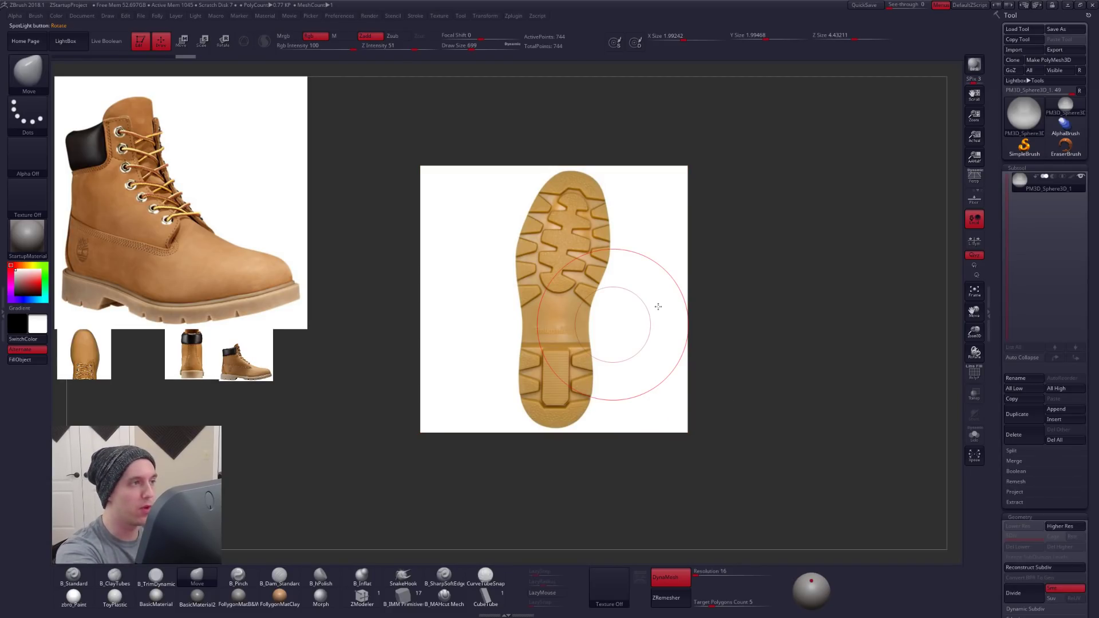
{"action": "left_click", "coordinate": [440, 16]}
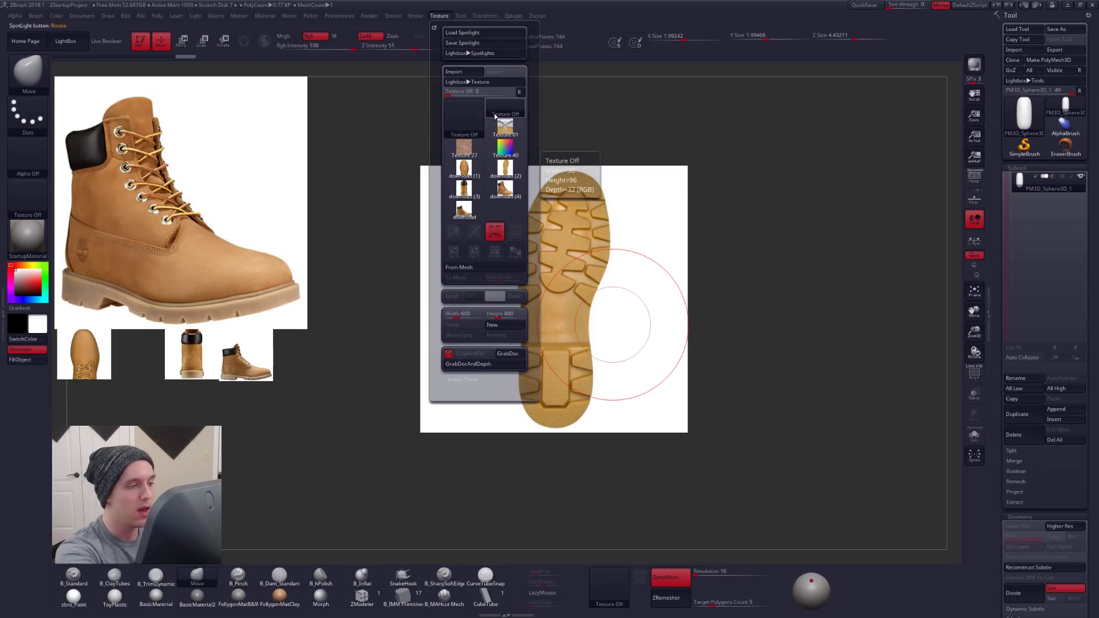
{"action": "left_click", "coordinate": [503, 239]}
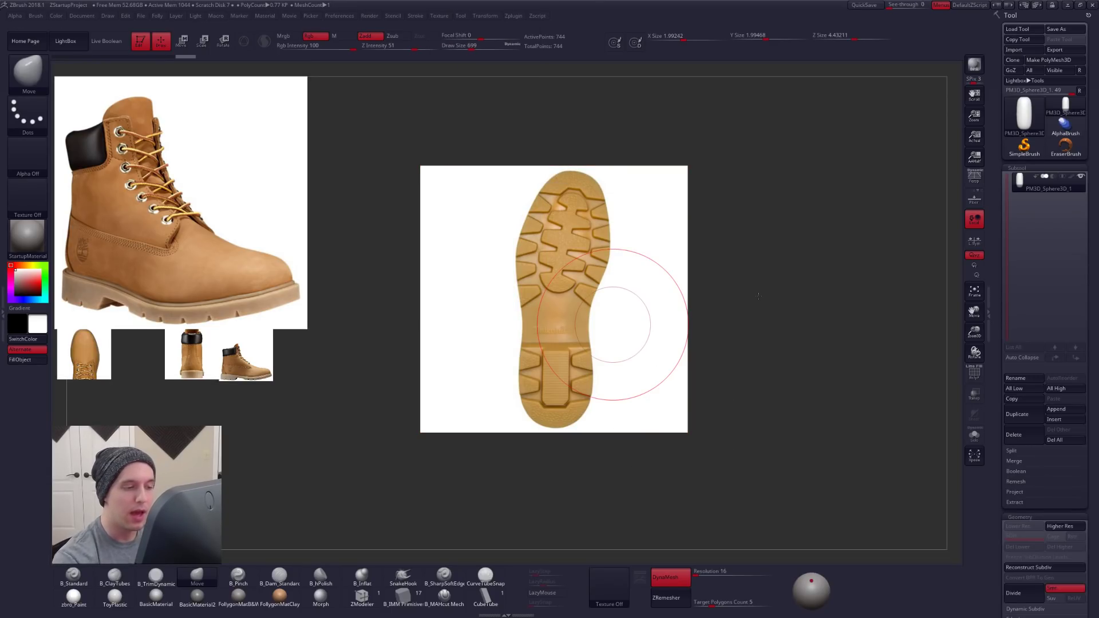
- Fade the Spotlight images until the model shows through, resize the sole reference larger, and line the capsule up with it
{"action": "left_click", "coordinate": [663, 310]}
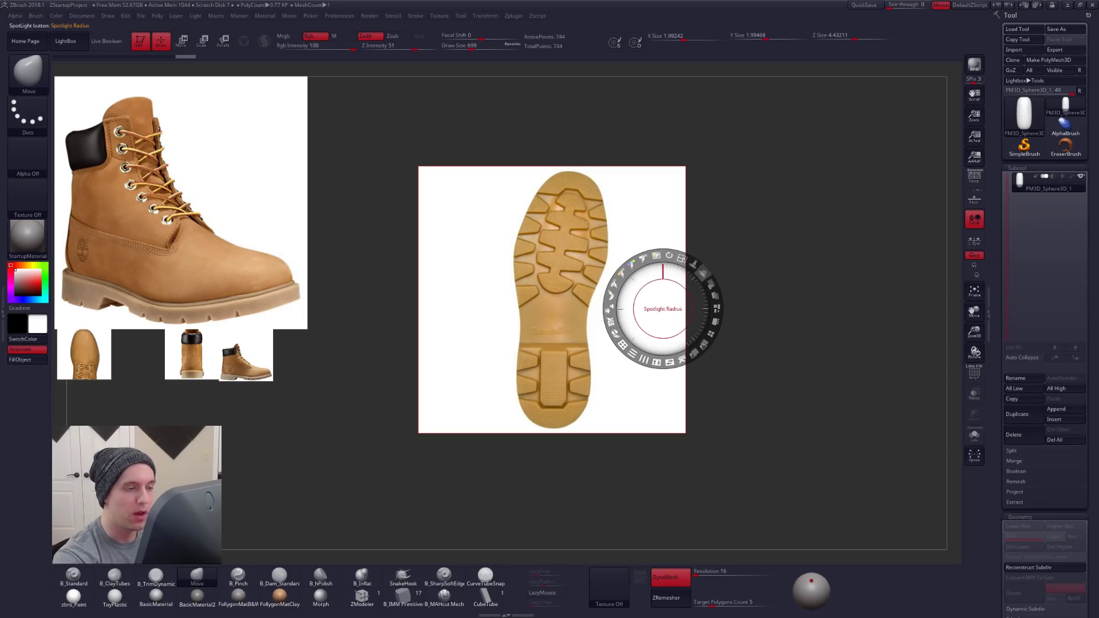
{"action": "mouse_move", "coordinate": [710, 285]}
{"action": "left_mouse_down"}
{"action": "mouse_move", "coordinate": [691, 256]}
{"action": "mouse_move", "coordinate": [647, 251]}
{"action": "mouse_move", "coordinate": [701, 274]}
{"action": "left_mouse_up"}
{"action": "left_click_drag", "start_coordinate": [558, 307], "coordinate": [611, 325]}
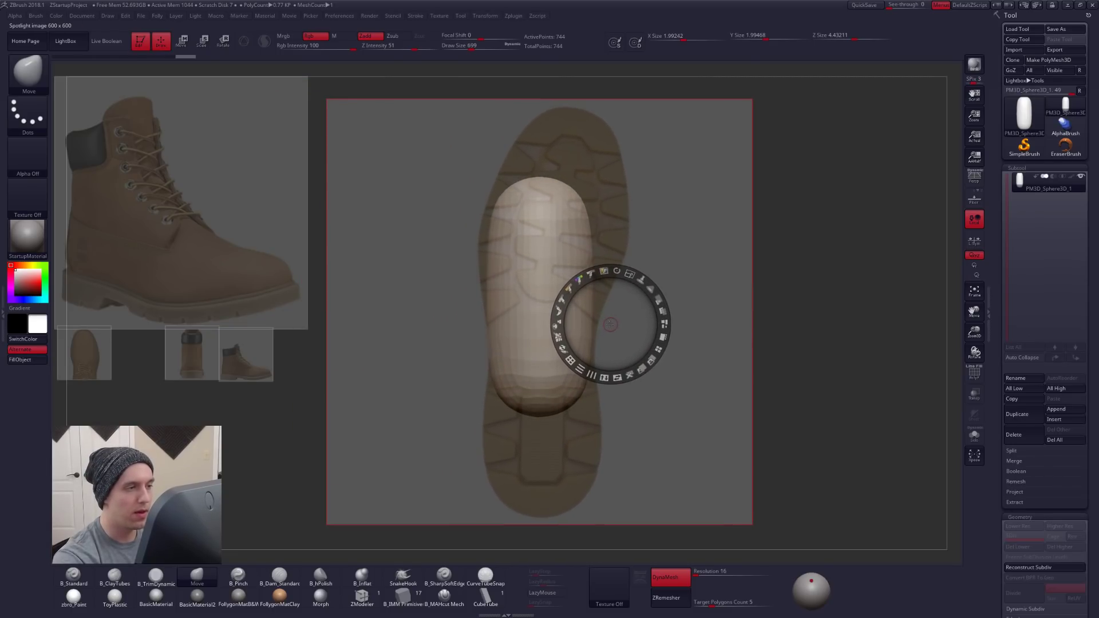
{"action": "left_click_drag", "start_coordinate": [630, 275], "coordinate": [617, 270]}
{"action": "key", "text": "z"}
{"action": "left_click_drag", "start_coordinate": [591, 389], "coordinate": [616, 397]}
{"action": "left_click_drag", "start_coordinate": [650, 441], "coordinate": [647, 467]}
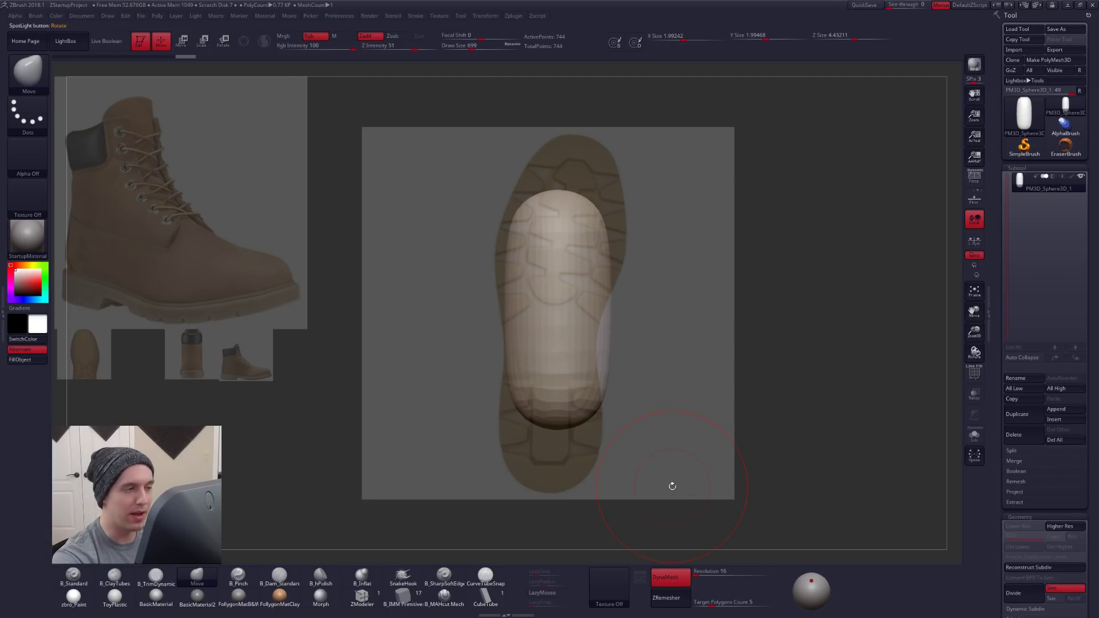
- Hide the references and flatten the capsule to about 0.33 units along Y with the Transpose scale line
{"action": "key", "text": "shift+z"}
{"action": "key", "text": "w"}
{"action": "mouse_move", "coordinate": [598, 342]}
{"action": "left_mouse_down", "text": "shift"}
{"action": "mouse_move", "coordinate": [556, 325]}
{"action": "mouse_move", "coordinate": [636, 325]}
{"action": "mouse_move", "coordinate": [566, 311]}
{"action": "left_mouse_up", "text": "shift"}
{"action": "left_click_drag", "start_coordinate": [710, 389], "coordinate": [665, 411], "text": "shift"}
{"action": "left_click_drag", "start_coordinate": [665, 410], "coordinate": [612, 418], "text": "alt"}
{"action": "key", "text": "q"}
- Try narrowing the middle of the flattened capsule with the Move brush at draw size 764
{"action": "key", "text": "space"}
{"action": "left_click_drag", "start_coordinate": [588, 320], "coordinate": [575, 303]}
{"action": "mouse_move", "coordinate": [575, 304]}
{"action": "right_mouse_down"}
{"action": "mouse_move", "coordinate": [623, 317]}
{"action": "mouse_move", "coordinate": [589, 323]}
{"action": "right_mouse_up"}
{"action": "key", "text": "ctrl+z"}
{"action": "key", "text": "ctrl+z"}
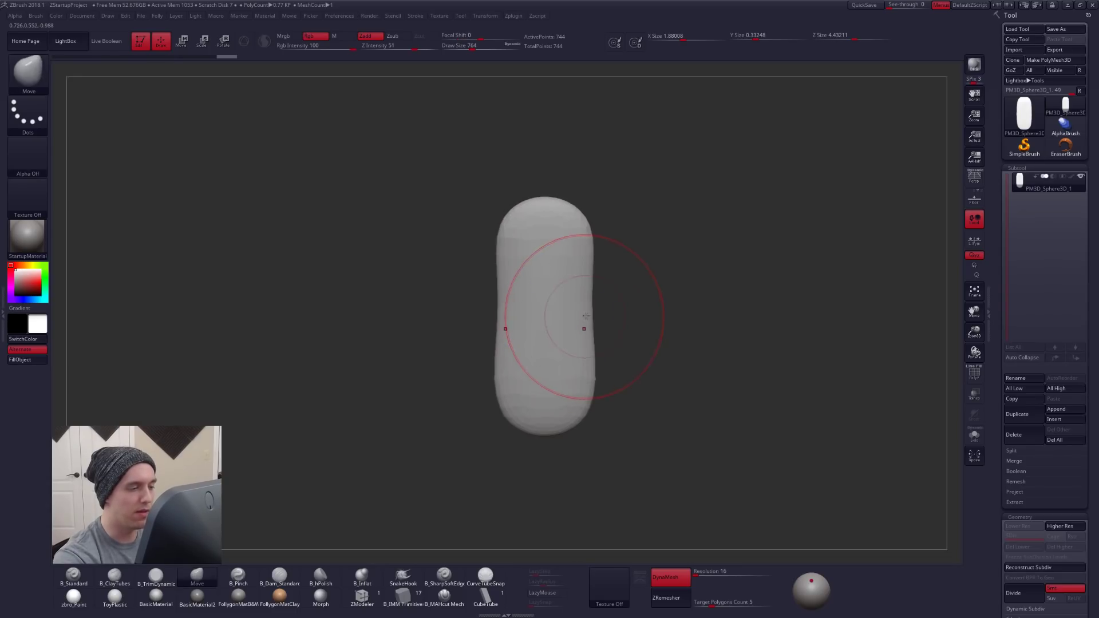
- Bring back the Spotlight references and show the movie timeline
{"action": "key", "text": "shift+z"}
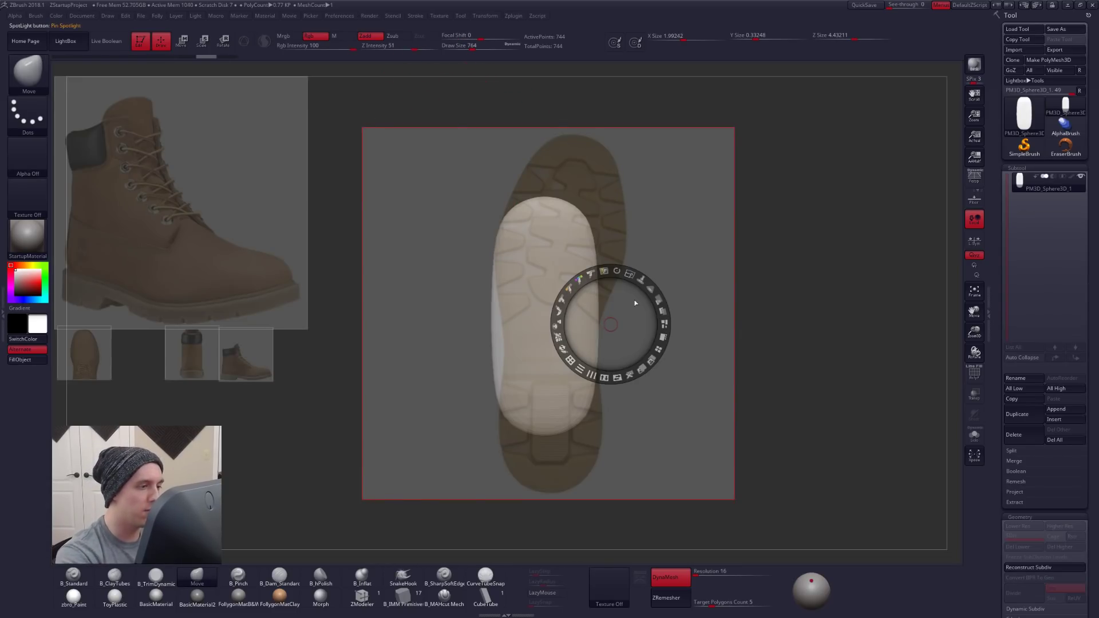
{"action": "left_click", "coordinate": [289, 16]}
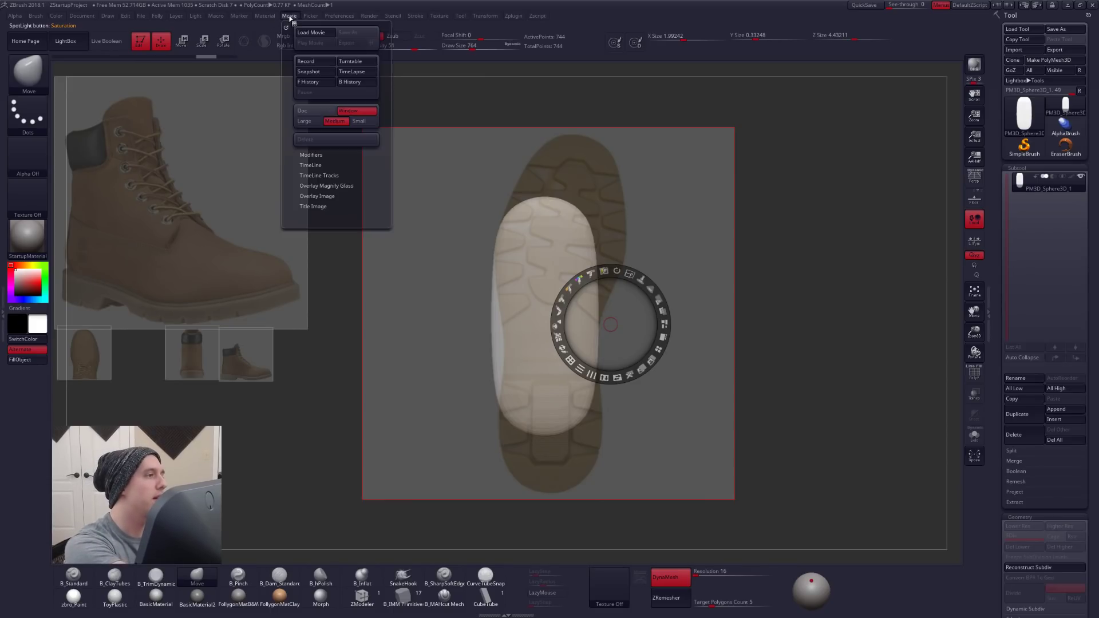
{"action": "left_click", "coordinate": [307, 185]}
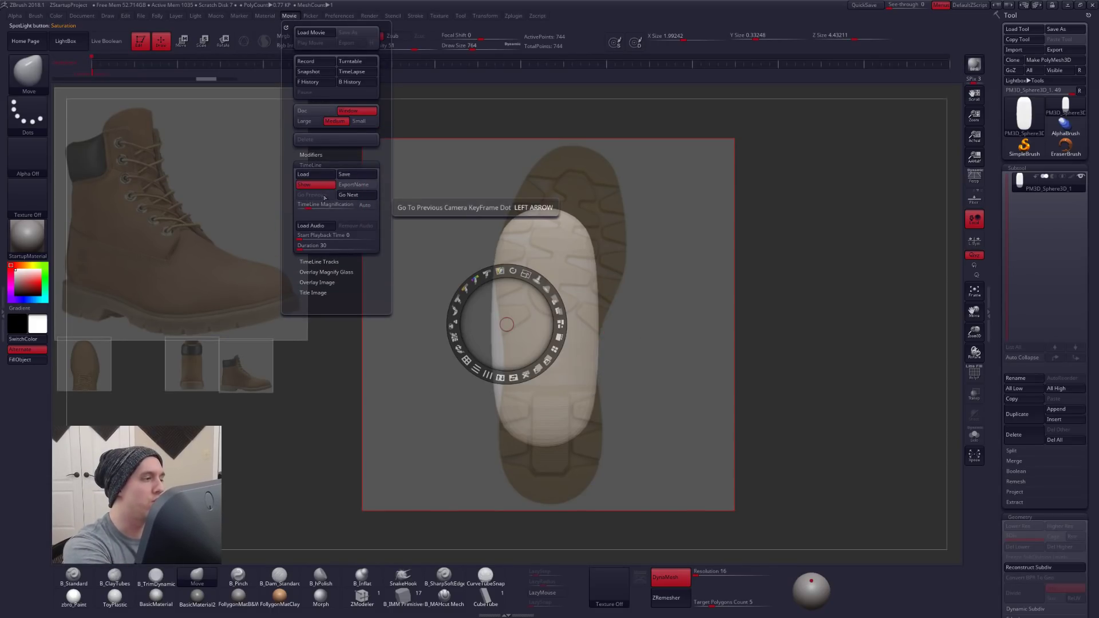
- Align the capsule's lower end with the heel of the sole reference and store the camera view as a keyframe at about 13.6 seconds
{"action": "mouse_move", "coordinate": [613, 320]}
{"action": "left_mouse_down"}
{"action": "mouse_move", "coordinate": [628, 294]}
{"action": "mouse_move", "coordinate": [611, 316]}
{"action": "left_mouse_up"}
{"action": "left_click_drag", "start_coordinate": [634, 281], "coordinate": [614, 247]}
{"action": "key", "text": "z"}
{"action": "mouse_move", "coordinate": [614, 246]}
{"action": "right_mouse_down", "text": "ctrl"}
{"action": "mouse_move", "coordinate": [599, 233]}
{"action": "mouse_move", "coordinate": [573, 328]}
{"action": "right_mouse_up", "text": "ctrl"}
{"action": "key", "text": "z"}
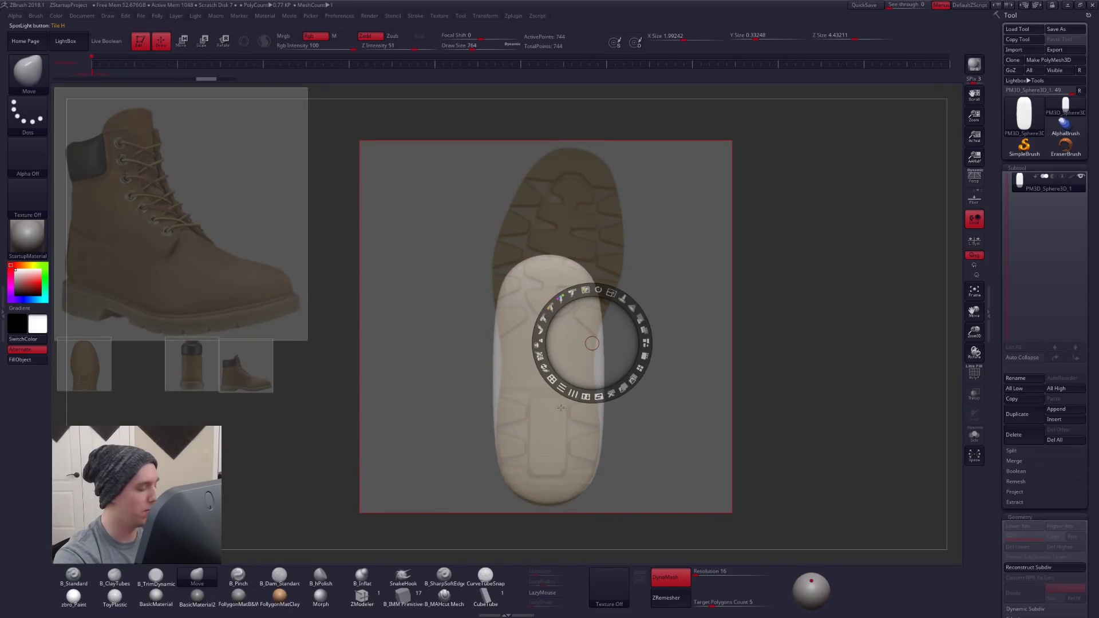
{"action": "key", "text": "z"}
{"action": "left_click", "coordinate": [480, 65]}
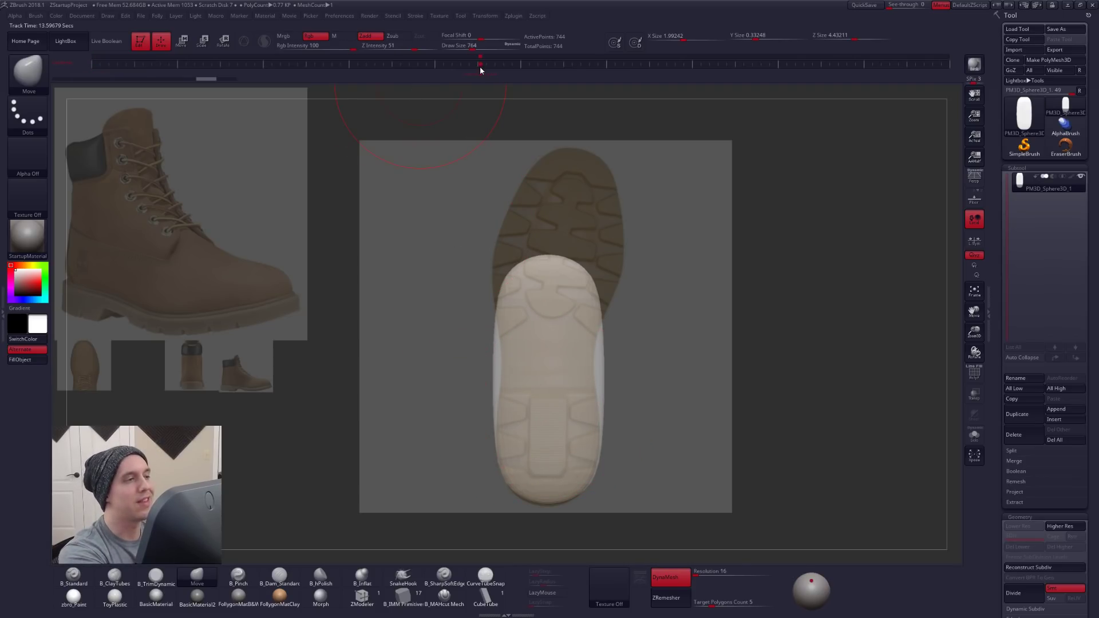
- Test the stored camera view by turning the model away and recalling the keyframe
{"action": "right_click_drag", "start_coordinate": [618, 426], "coordinate": [604, 436], "text": "ctrl"}
{"action": "right_click_drag", "start_coordinate": [604, 436], "coordinate": [772, 346], "text": "alt"}
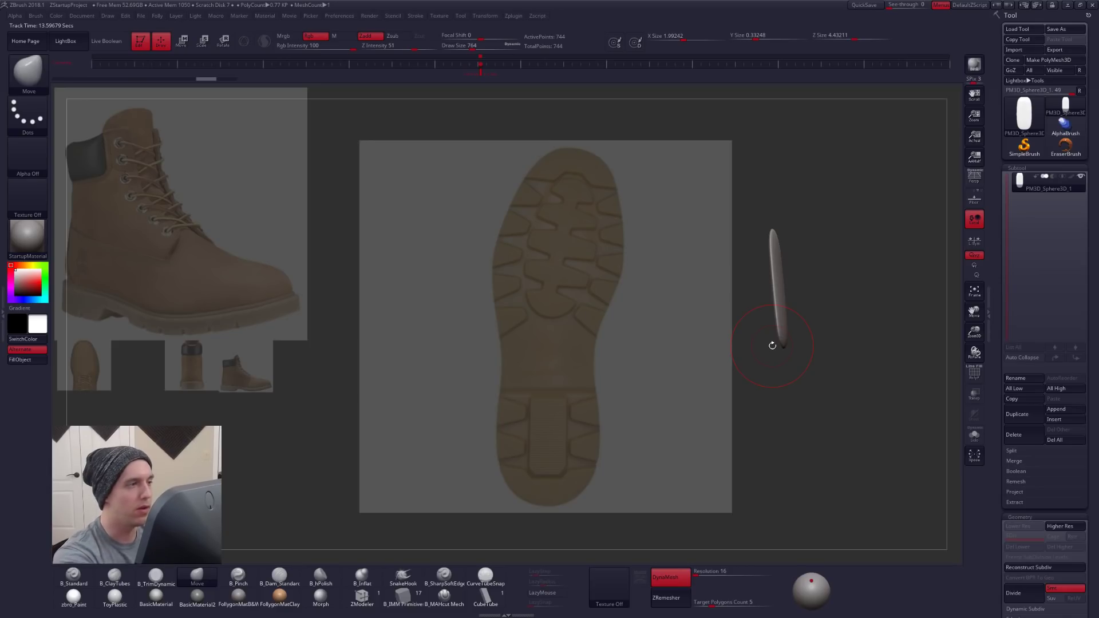
{"action": "left_click", "coordinate": [486, 71]}
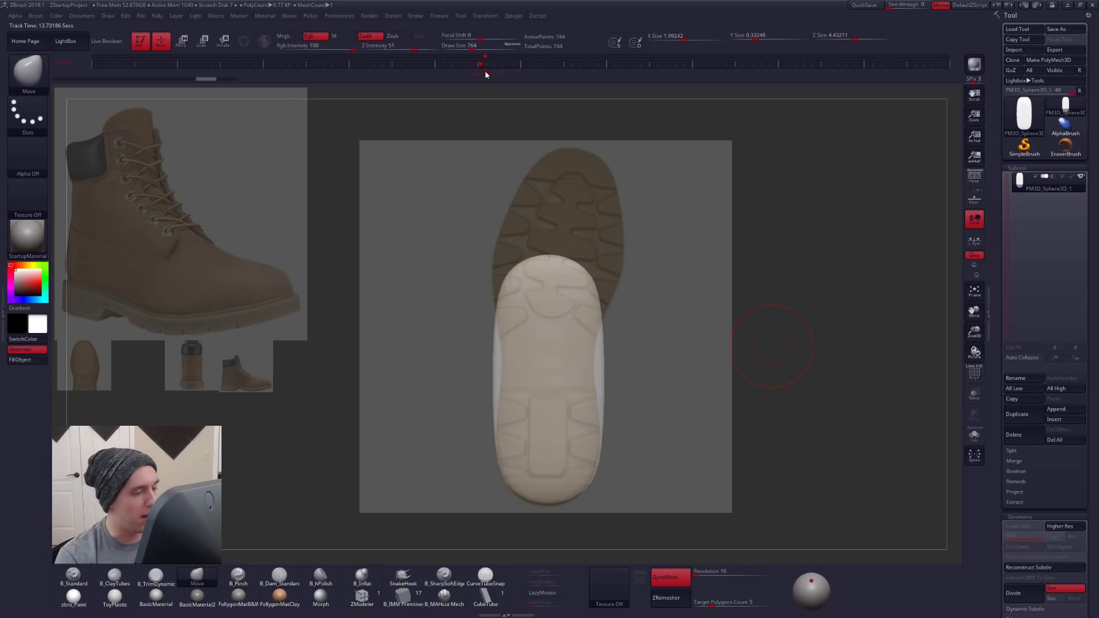
- Pull in both sides of the capsule's middle to the sole reference with the Move brush, and set its draw size to 720
{"action": "key", "text": "space"}
{"action": "left_click_drag", "start_coordinate": [607, 368], "coordinate": [592, 366]}
{"action": "key", "text": "bracketright"}
{"action": "left_click_drag", "start_coordinate": [495, 382], "coordinate": [501, 382]}
{"action": "left_click_drag", "start_coordinate": [497, 358], "coordinate": [502, 357]}
{"action": "left_click_drag", "start_coordinate": [602, 354], "coordinate": [600, 353]}
{"action": "mouse_move", "coordinate": [466, 380]}
{"action": "left_mouse_down", "text": "ctrl"}
{"action": "mouse_move", "coordinate": [544, 376]}
{"action": "mouse_move", "coordinate": [469, 380]}
{"action": "left_mouse_up", "text": "ctrl"}
{"action": "key", "text": "space"}
{"action": "left_click", "coordinate": [574, 313]}
{"action": "left_click", "coordinate": [618, 321], "text": "ctrl"}
{"action": "left_click", "coordinate": [583, 325], "text": "ctrl"}
{"action": "left_click", "coordinate": [584, 326], "text": "ctrl"}
{"action": "left_click", "coordinate": [619, 322], "text": "ctrl"}
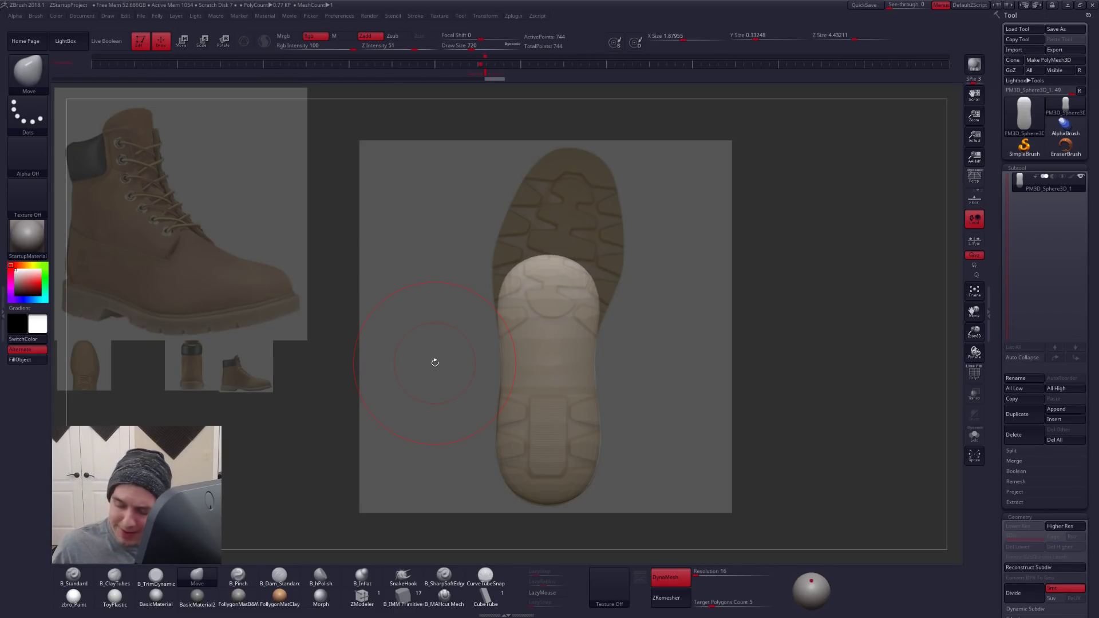
- Try sampling several colours from the canvas and references for the model, and reset the main colour to white
{"action": "key", "text": "z"}
{"action": "key", "text": "z"}
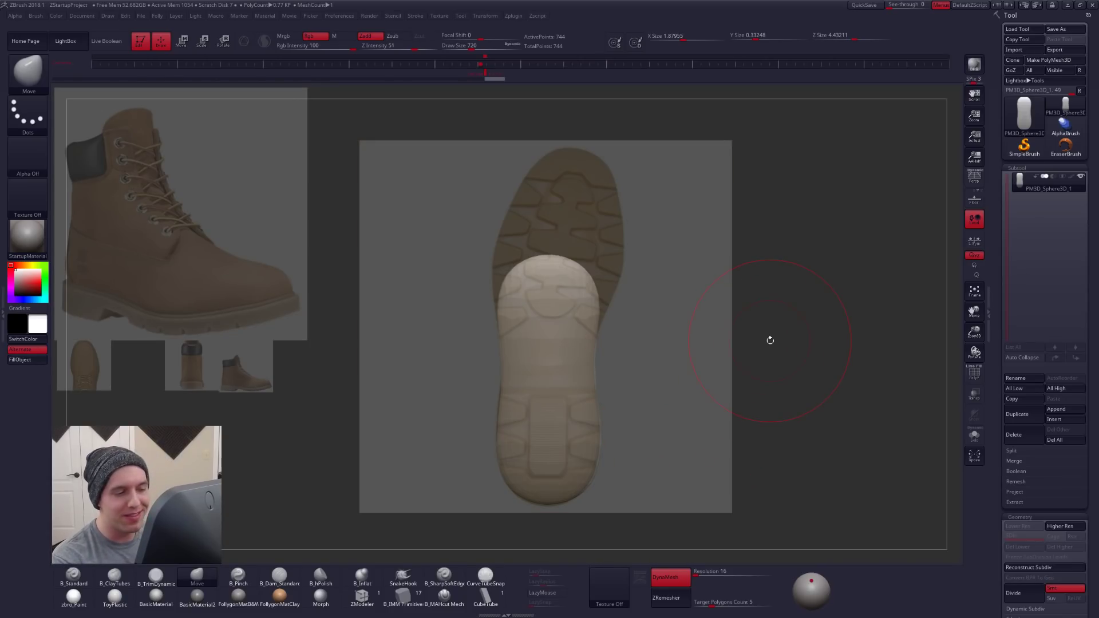
{"action": "left_click_drag", "start_coordinate": [43, 323], "coordinate": [855, 314]}
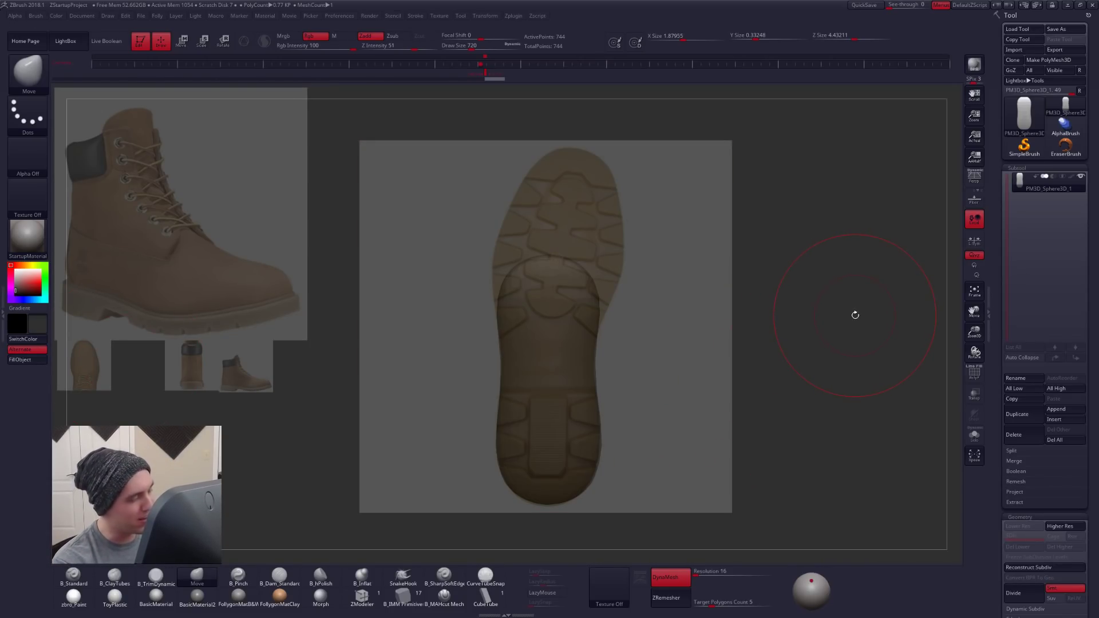
{"action": "key", "text": "c"}
{"action": "key", "text": "c"}
{"action": "key", "text": "c"}
{"action": "key", "text": "c"}
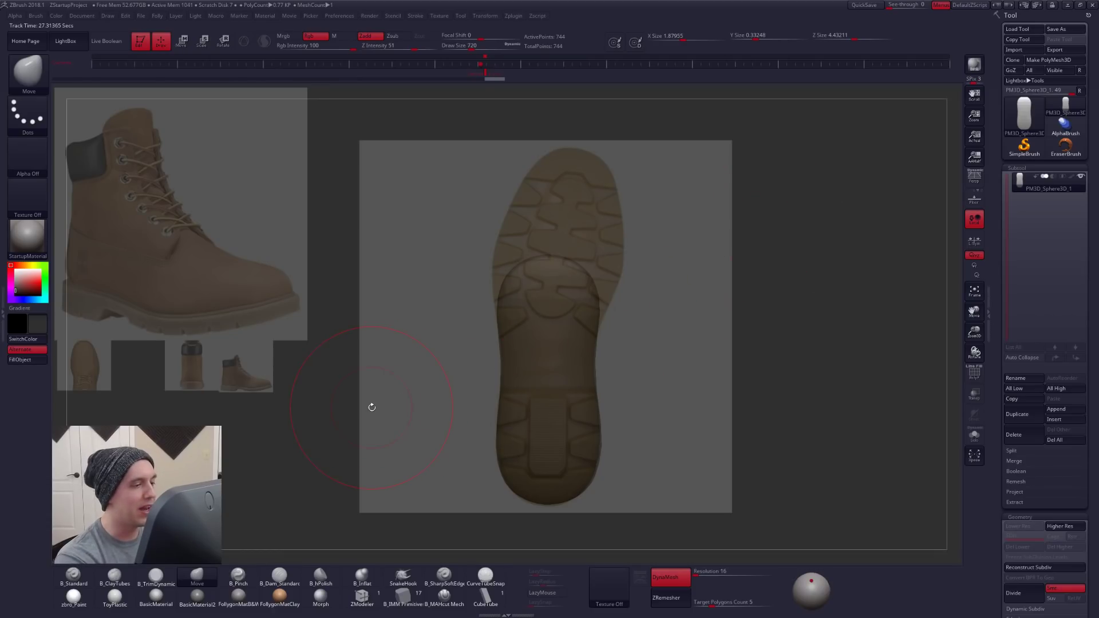
{"action": "key", "text": "space"}
{"action": "key", "text": "c"}
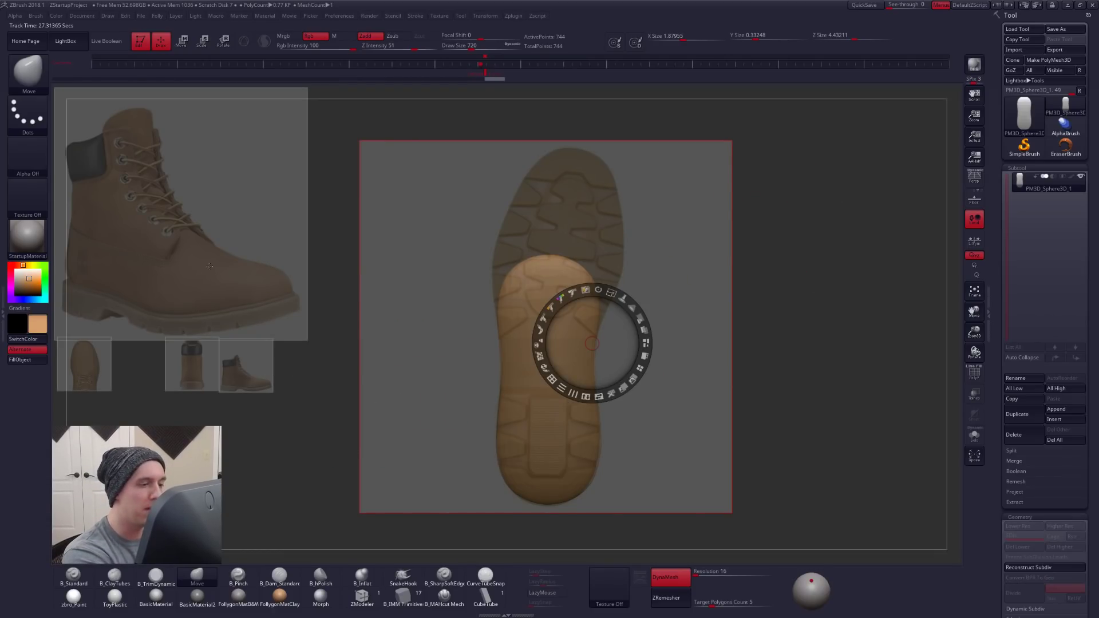
{"action": "key", "text": "c"}
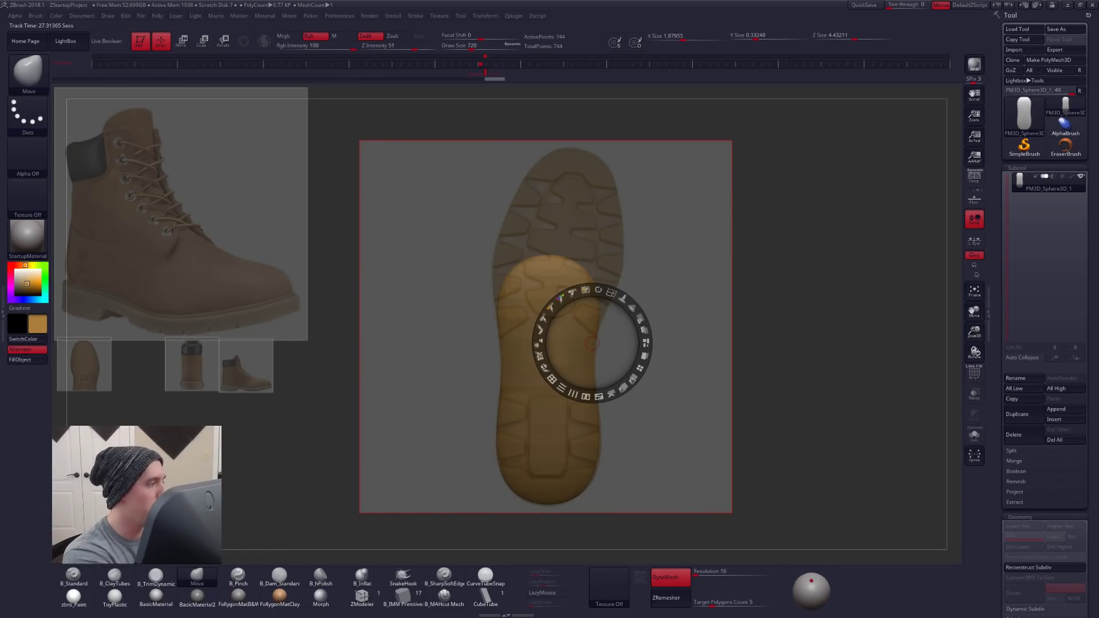
{"action": "key", "text": "c"}
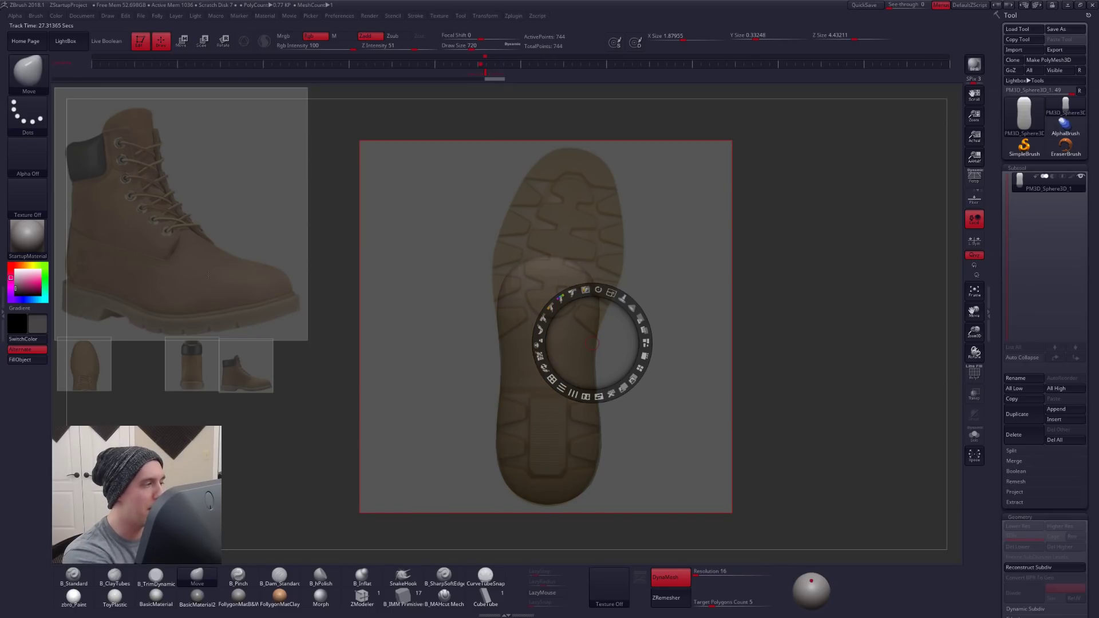
{"action": "left_click_drag", "start_coordinate": [26, 273], "coordinate": [15, 269]}
{"action": "key", "text": "z"}
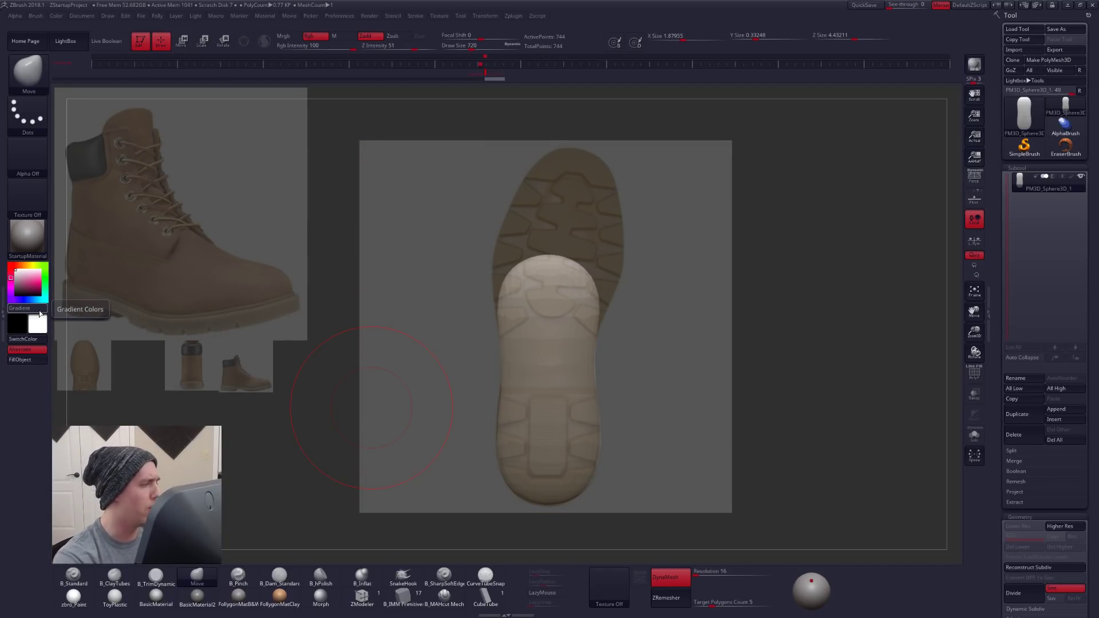
{"action": "key", "text": "shift+z"}
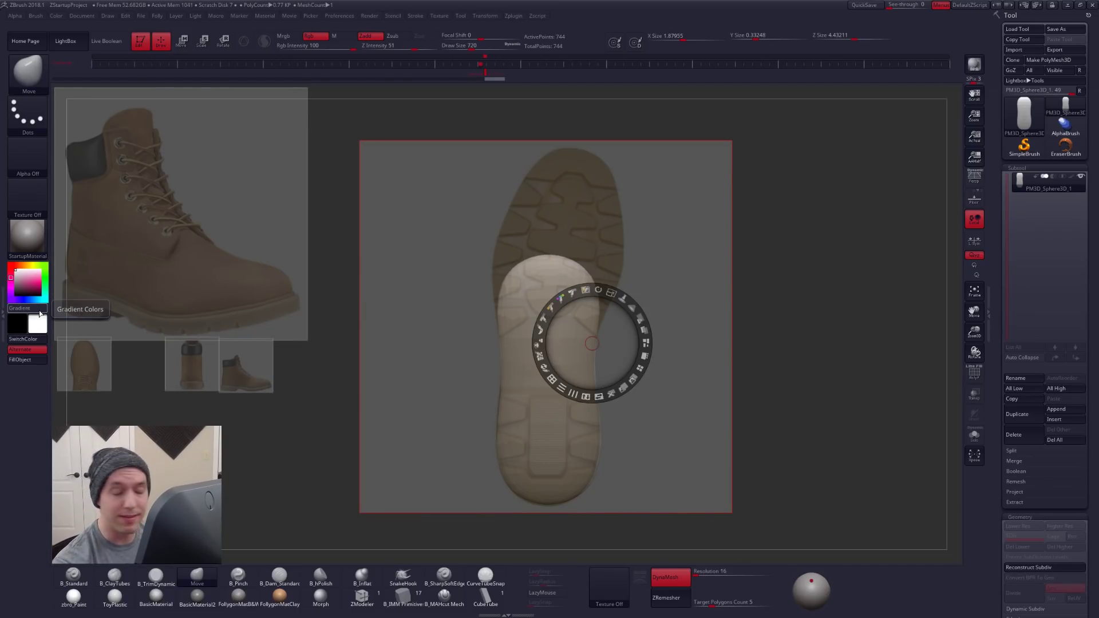
{"action": "key", "text": "z"}
{"action": "key", "text": "z"}
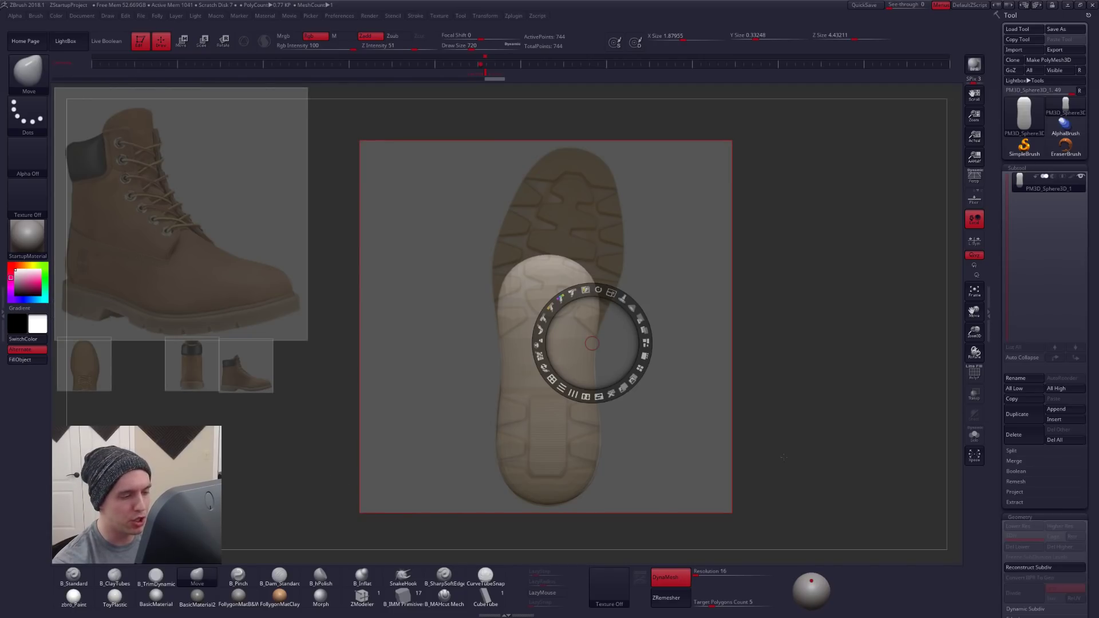
{"action": "key", "text": "z"}
- Stretch the upper end of the capsule to the reference's toe with the Move brush, lengthening it to about 6.31 units along Z
{"action": "key", "text": "space"}
{"action": "left_click_drag", "start_coordinate": [528, 324], "coordinate": [507, 271]}
{"action": "left_click_drag", "start_coordinate": [588, 295], "coordinate": [608, 288]}
{"action": "left_click_drag", "start_coordinate": [599, 334], "coordinate": [598, 316]}
{"action": "key", "text": "space"}
- Nudge the toe, forefoot and arch edges with the Move brush to follow the outline of the sole reference
{"action": "key", "text": "space"}
{"action": "mouse_move", "coordinate": [546, 258]}
{"action": "left_mouse_down"}
{"action": "mouse_move", "coordinate": [592, 176]}
{"action": "mouse_move", "coordinate": [552, 183]}
{"action": "left_mouse_up"}
{"action": "key", "text": "space"}
{"action": "left_click_drag", "start_coordinate": [623, 206], "coordinate": [618, 202]}
{"action": "left_click_drag", "start_coordinate": [502, 255], "coordinate": [498, 253]}
{"action": "left_click_drag", "start_coordinate": [506, 365], "coordinate": [503, 365]}
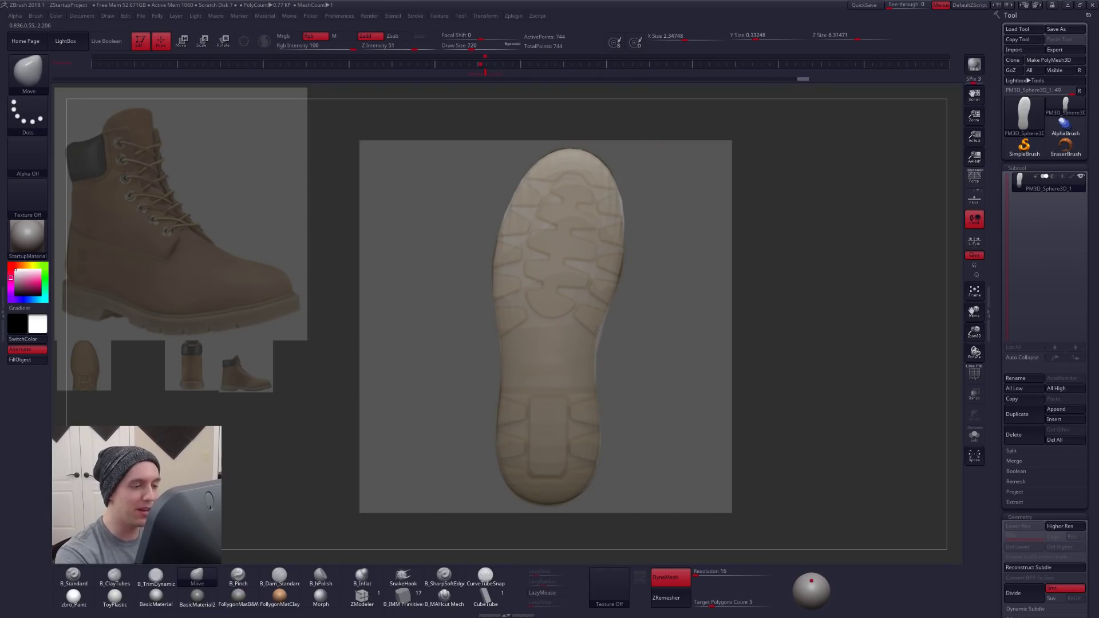
{"action": "left_click_drag", "start_coordinate": [596, 339], "coordinate": [593, 338]}
{"action": "left_click_drag", "start_coordinate": [624, 216], "coordinate": [620, 215]}
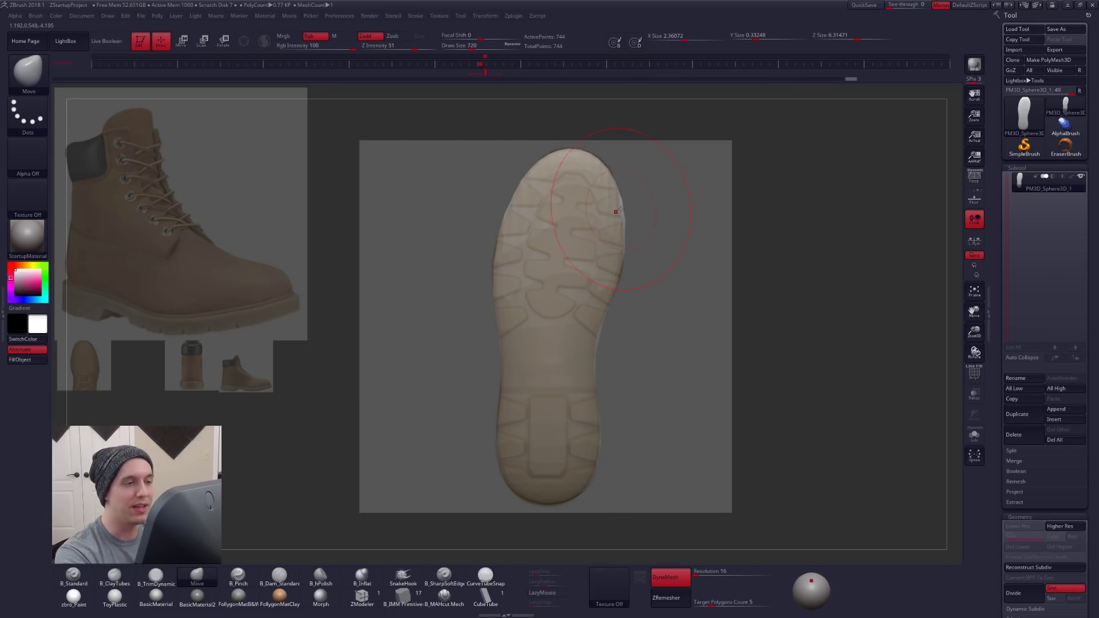
{"action": "left_click_drag", "start_coordinate": [605, 170], "coordinate": [600, 163]}
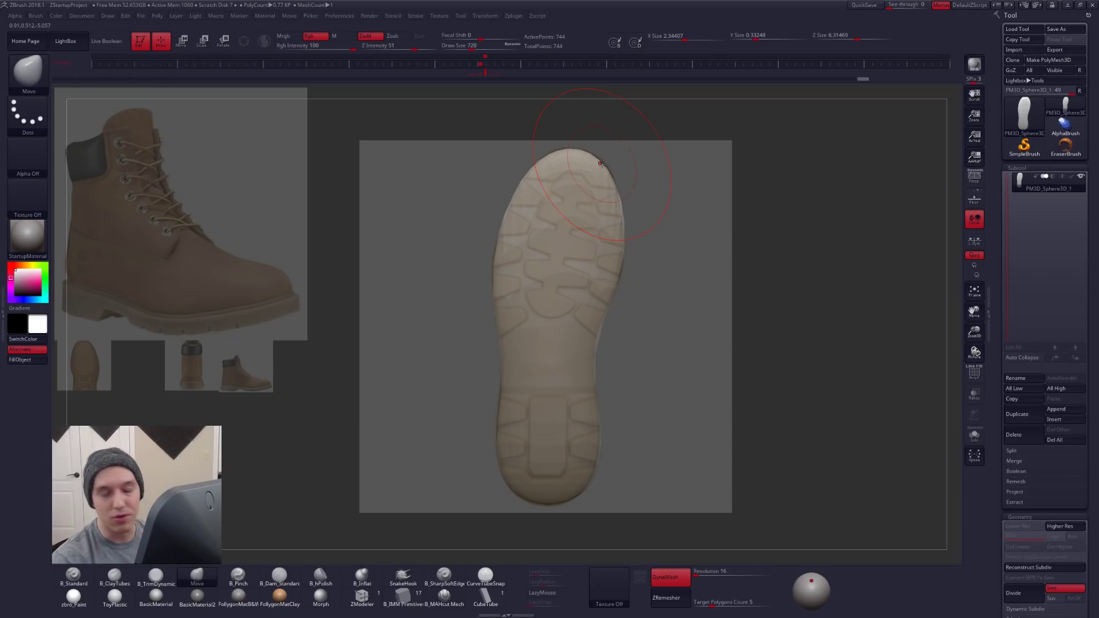
{"action": "left_click_drag", "start_coordinate": [596, 356], "coordinate": [594, 355]}
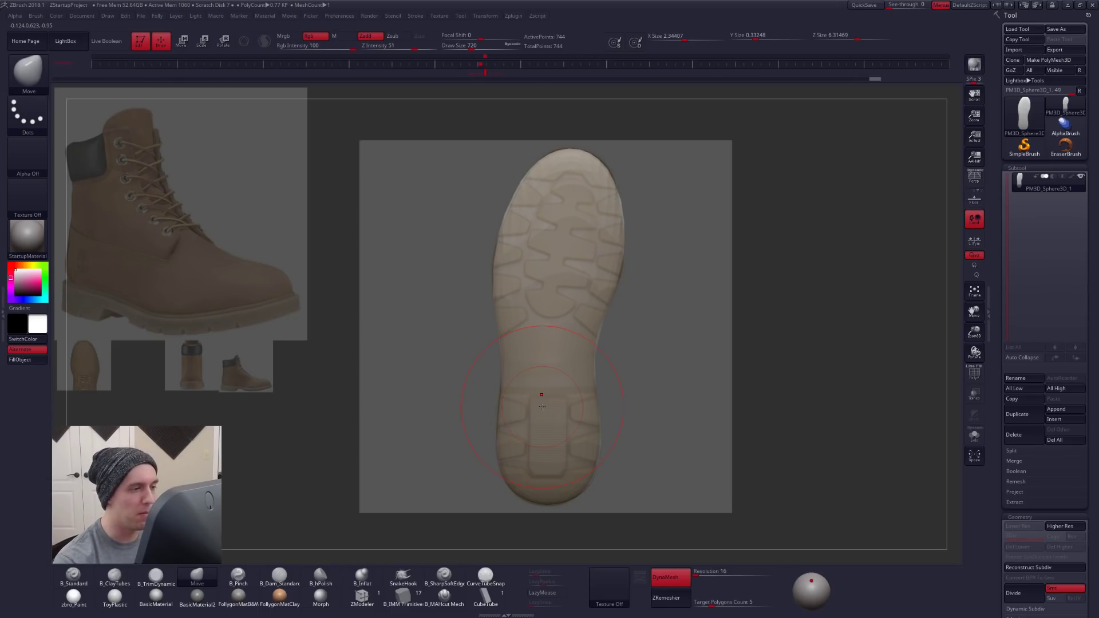
- Restore the Spotlight images to full opacity, shift the sole reference off the model, and place the small side-view boot on its other side
{"action": "key", "text": "shift+z"}
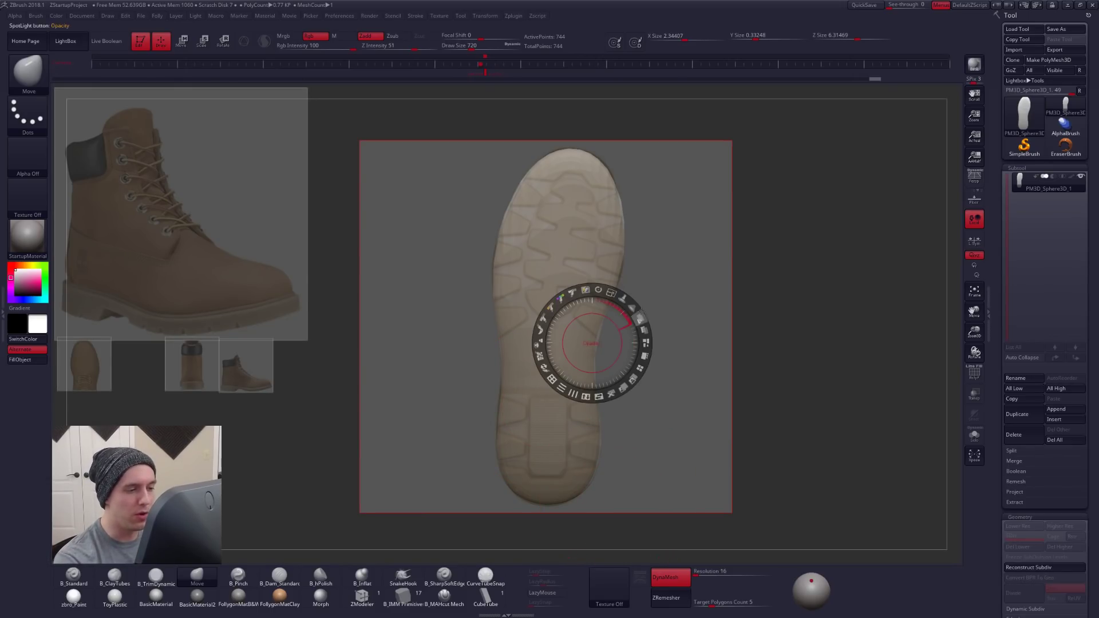
{"action": "left_click_drag", "start_coordinate": [640, 319], "coordinate": [557, 375]}
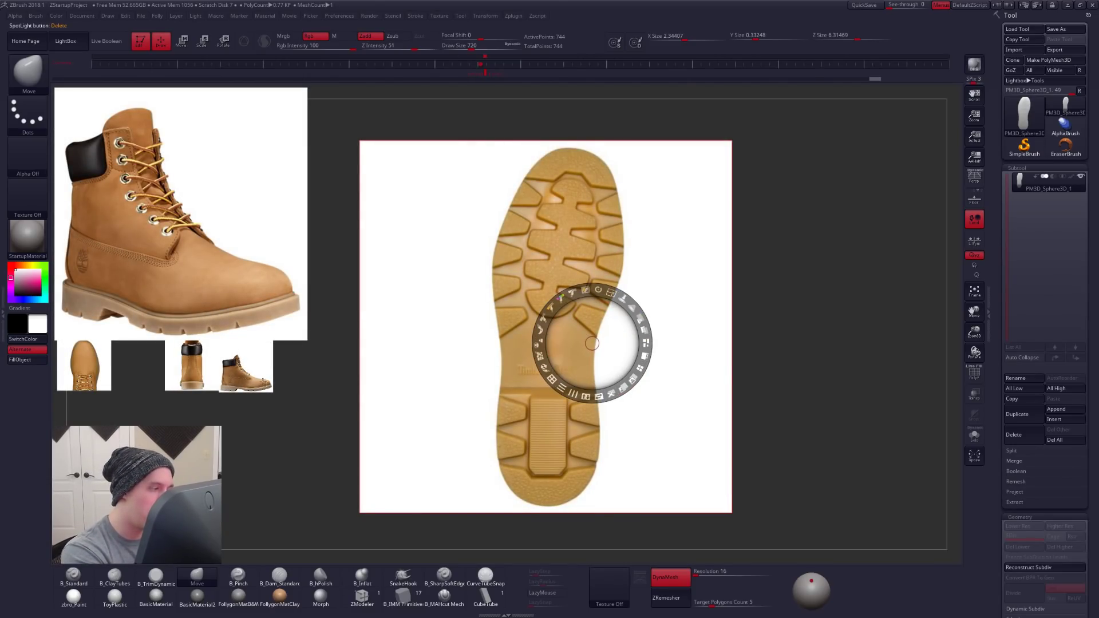
{"action": "left_click_drag", "start_coordinate": [256, 379], "coordinate": [822, 296]}
{"action": "left_click_drag", "start_coordinate": [664, 364], "coordinate": [423, 356]}
{"action": "left_click_drag", "start_coordinate": [814, 291], "coordinate": [737, 289]}
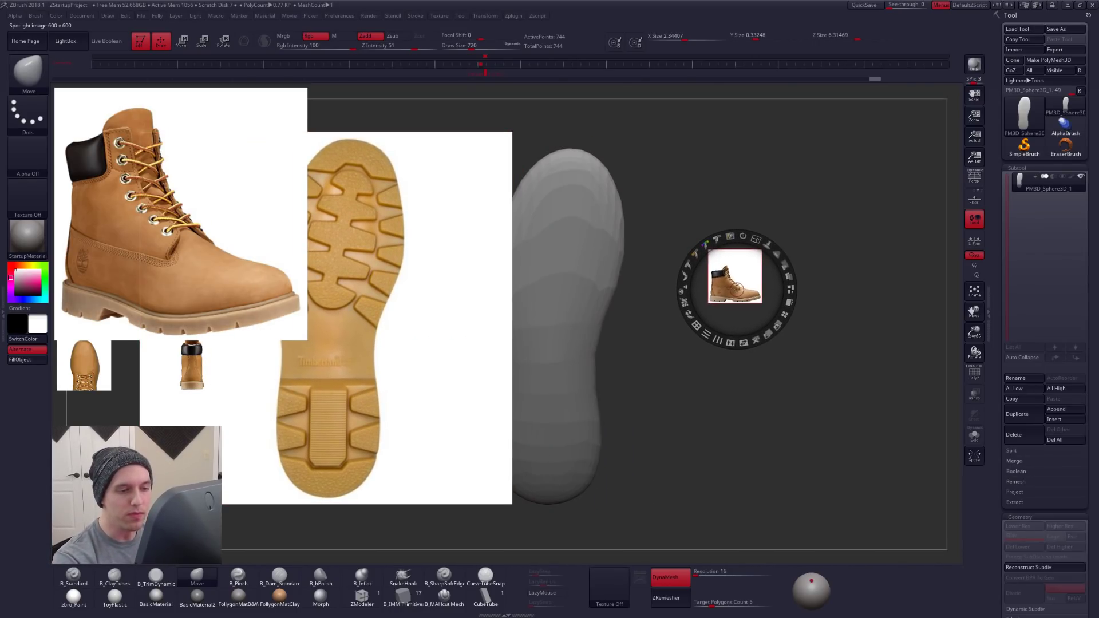
- Shrink the sole reference and move it off the model beside the small boot images, then raise the small side-view boot slightly
{"action": "left_click_drag", "start_coordinate": [474, 313], "coordinate": [489, 316]}
{"action": "left_click_drag", "start_coordinate": [508, 266], "coordinate": [434, 247]}
{"action": "left_click_drag", "start_coordinate": [400, 290], "coordinate": [253, 365]}
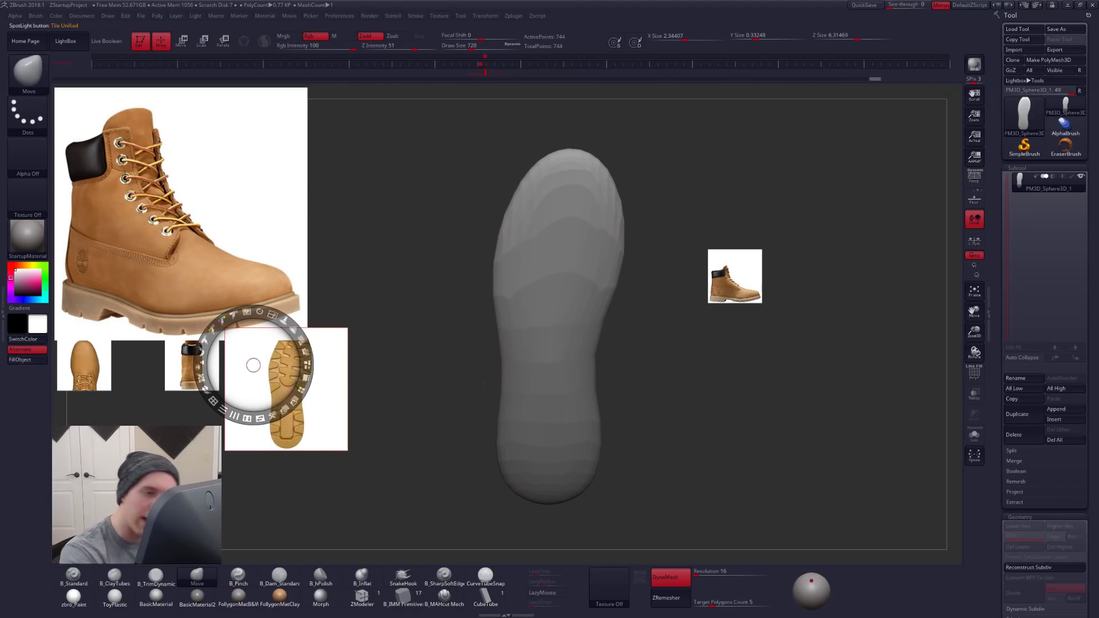
{"action": "left_click_drag", "start_coordinate": [745, 282], "coordinate": [745, 262]}
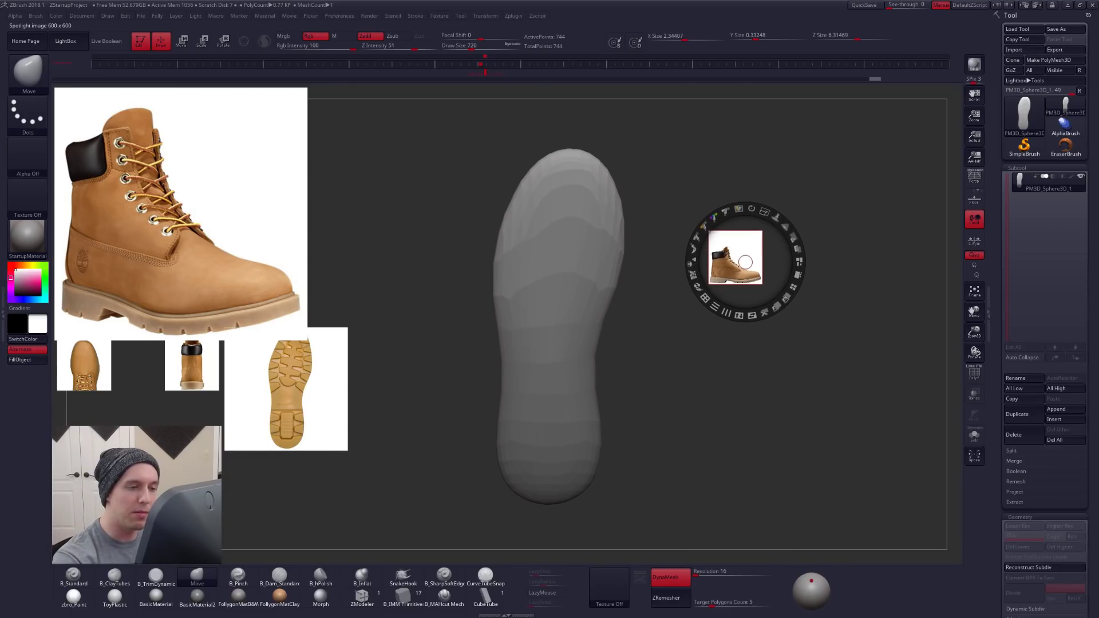
{"action": "left_click_drag", "start_coordinate": [309, 393], "coordinate": [312, 396]}
{"action": "left_click", "coordinate": [740, 259]}
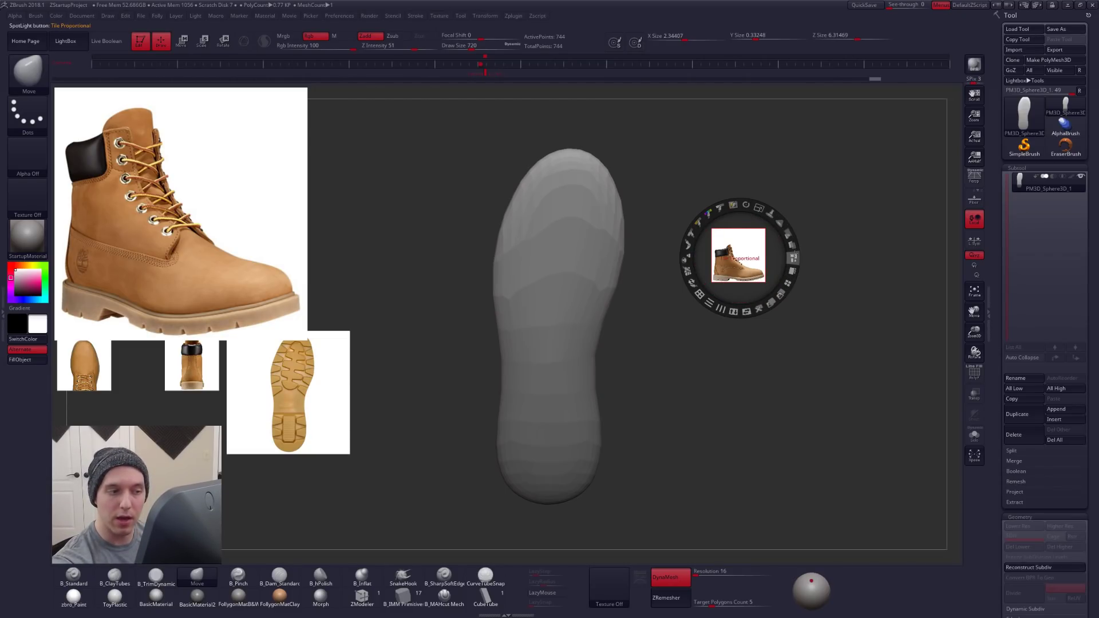
- Tile the Spotlight references with the side-view boot as the large image, and shrink the group clear of the model
{"action": "left_click", "coordinate": [792, 270]}
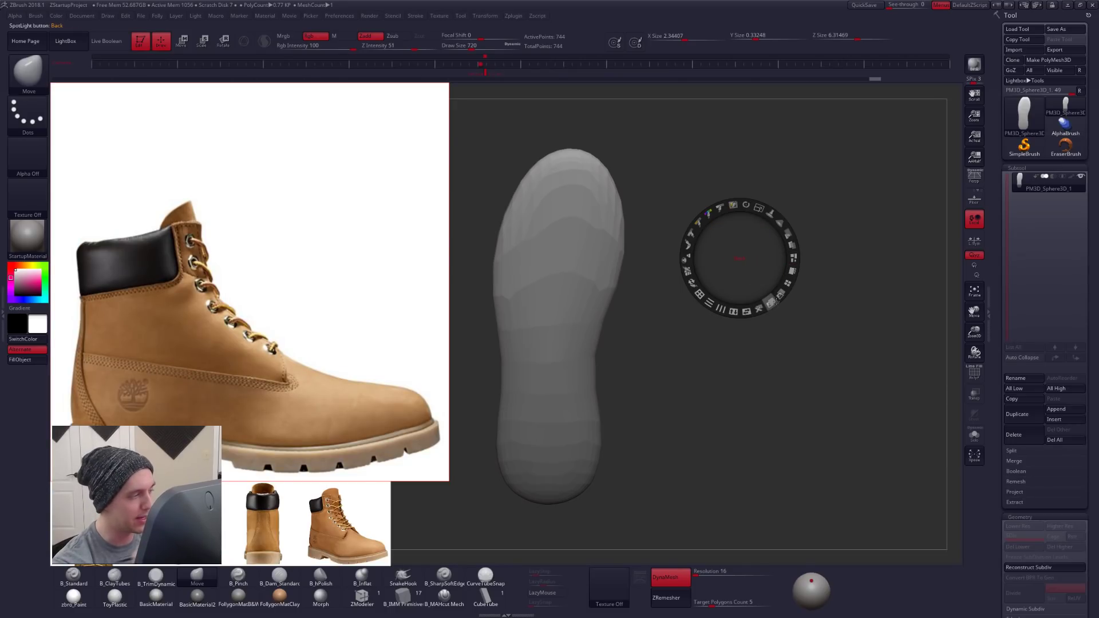
{"action": "mouse_move", "coordinate": [758, 207]}
{"action": "left_mouse_down"}
{"action": "mouse_move", "coordinate": [730, 204]}
{"action": "mouse_move", "coordinate": [759, 207]}
{"action": "left_mouse_up"}
{"action": "left_click_drag", "start_coordinate": [495, 356], "coordinate": [505, 324]}
{"action": "left_click_drag", "start_coordinate": [679, 228], "coordinate": [686, 235]}
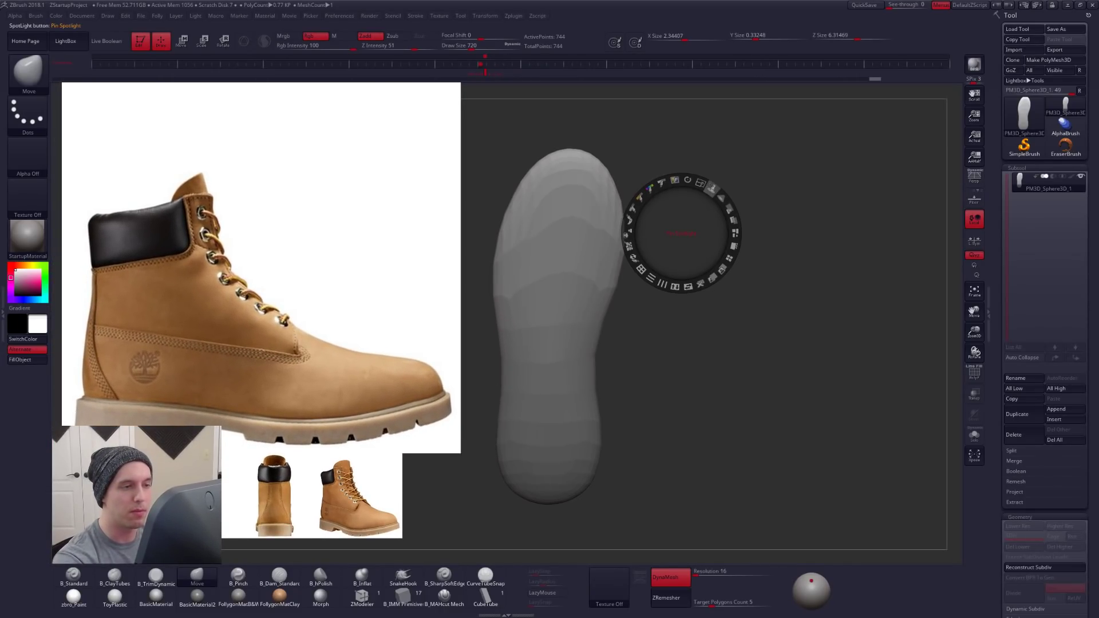
{"action": "left_click_drag", "start_coordinate": [700, 182], "coordinate": [651, 186]}
{"action": "left_click_drag", "start_coordinate": [526, 251], "coordinate": [203, 211]}
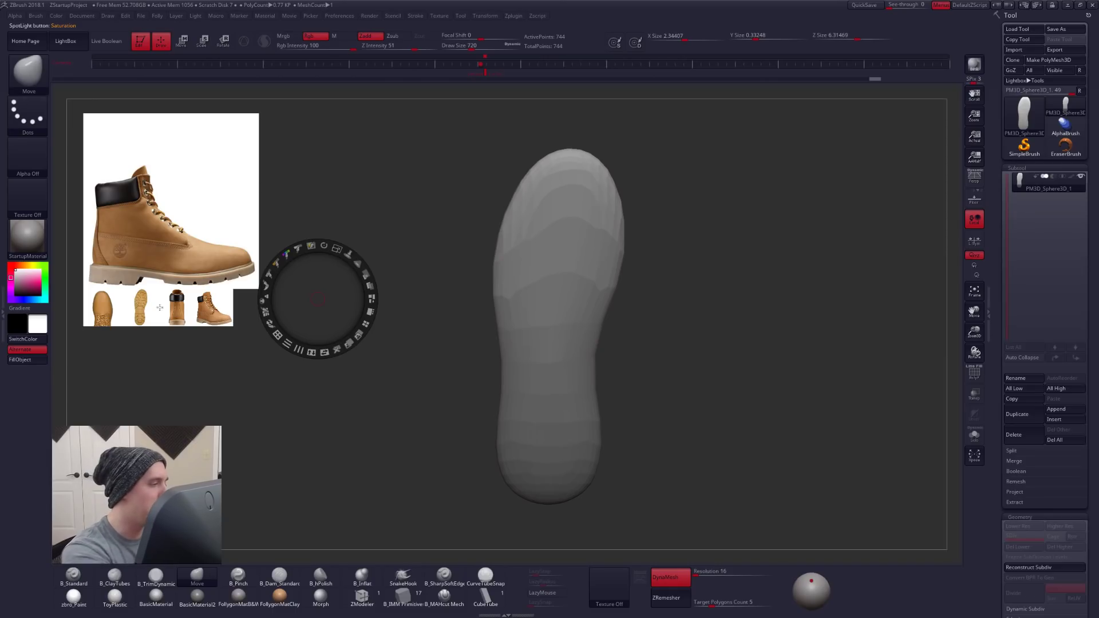
- Place the side-view boot reference over the middle of the model and turn the sole to a side view
{"action": "left_click_drag", "start_coordinate": [207, 241], "coordinate": [606, 336]}
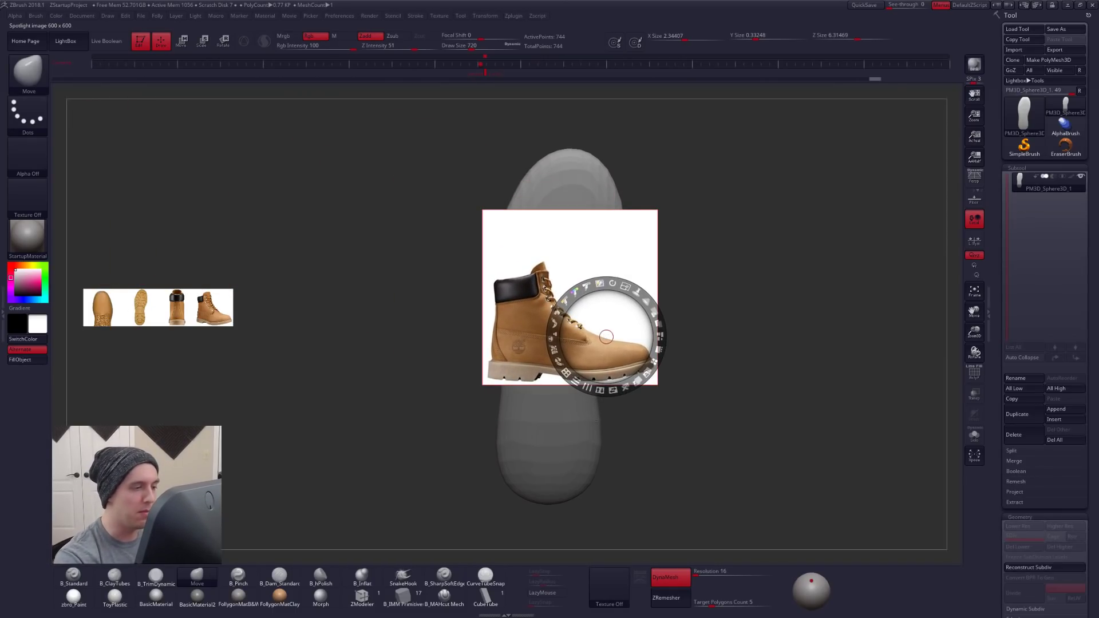
{"action": "key", "text": "z"}
{"action": "key", "text": "shift+z"}
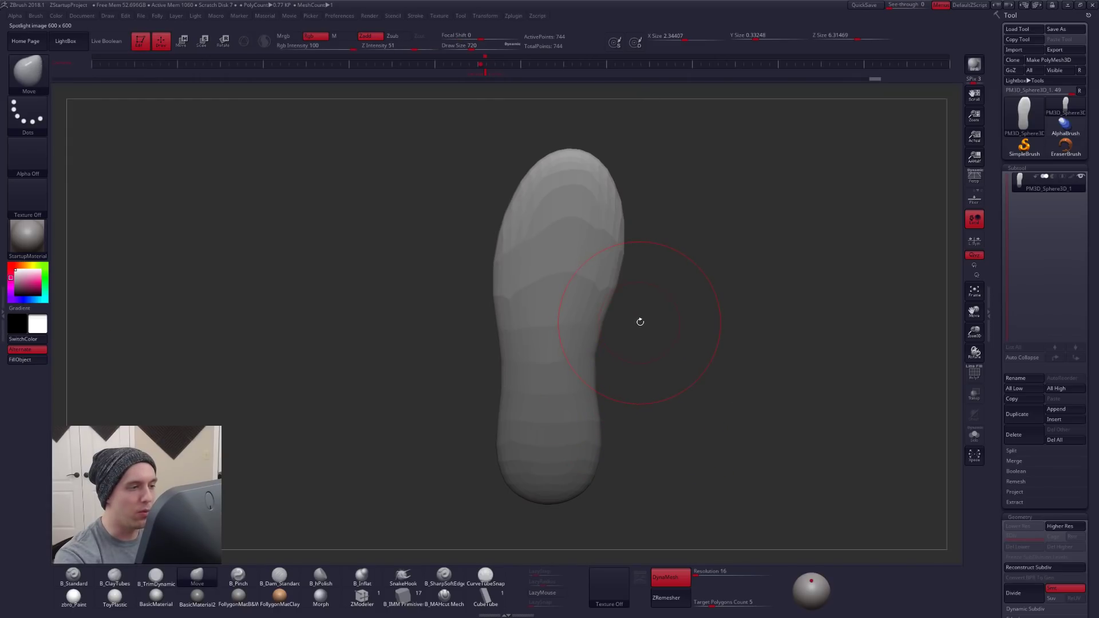
{"action": "left_click_drag", "start_coordinate": [641, 342], "coordinate": [635, 444]}
{"action": "mouse_move", "coordinate": [584, 369]}
{"action": "left_mouse_down"}
{"action": "mouse_move", "coordinate": [710, 384]}
{"action": "mouse_move", "coordinate": [662, 402]}
{"action": "left_mouse_up"}
{"action": "key", "text": "ctrl"}
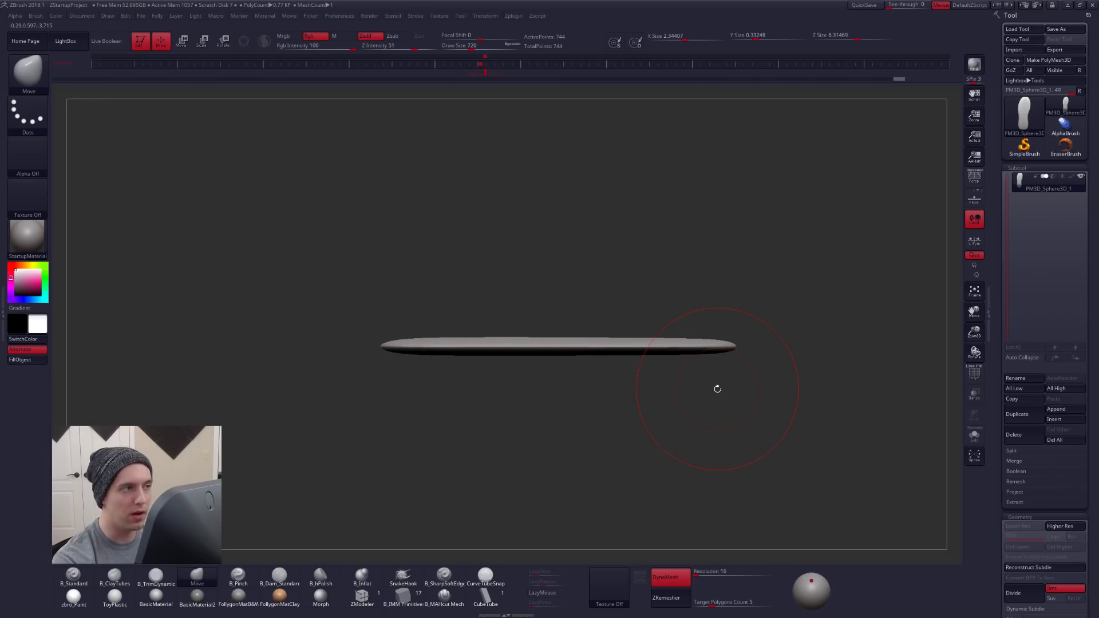
- Frame the sole's side profile behind the boot reference and store this camera view as a second timeline keyframe
{"action": "left_click_drag", "start_coordinate": [682, 242], "coordinate": [684, 248]}
{"action": "key", "text": "shift+z"}
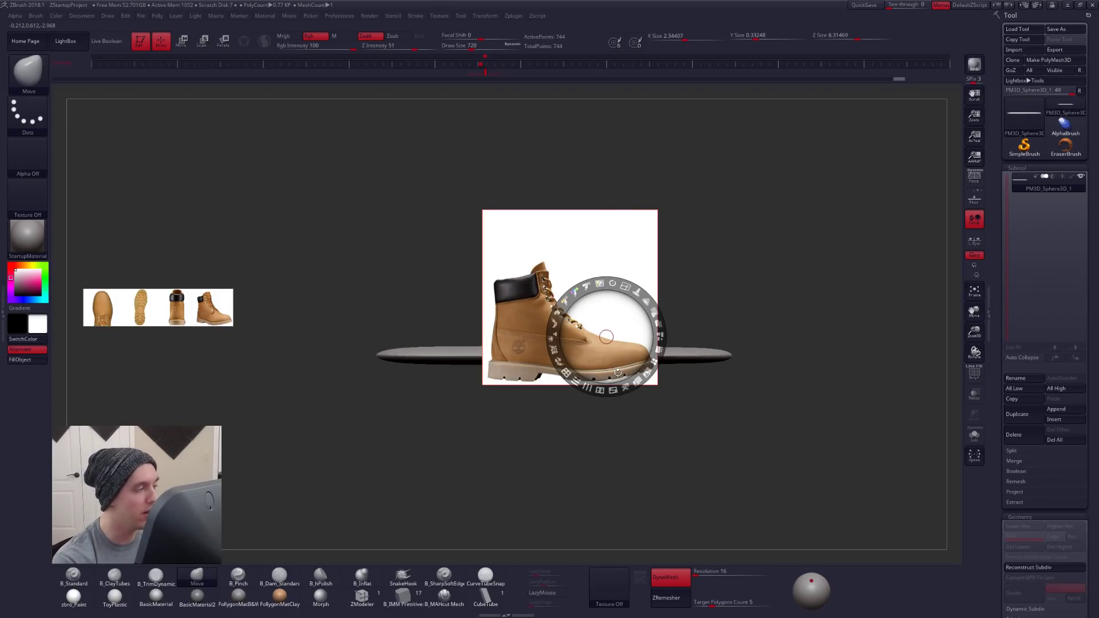
{"action": "key", "text": "z"}
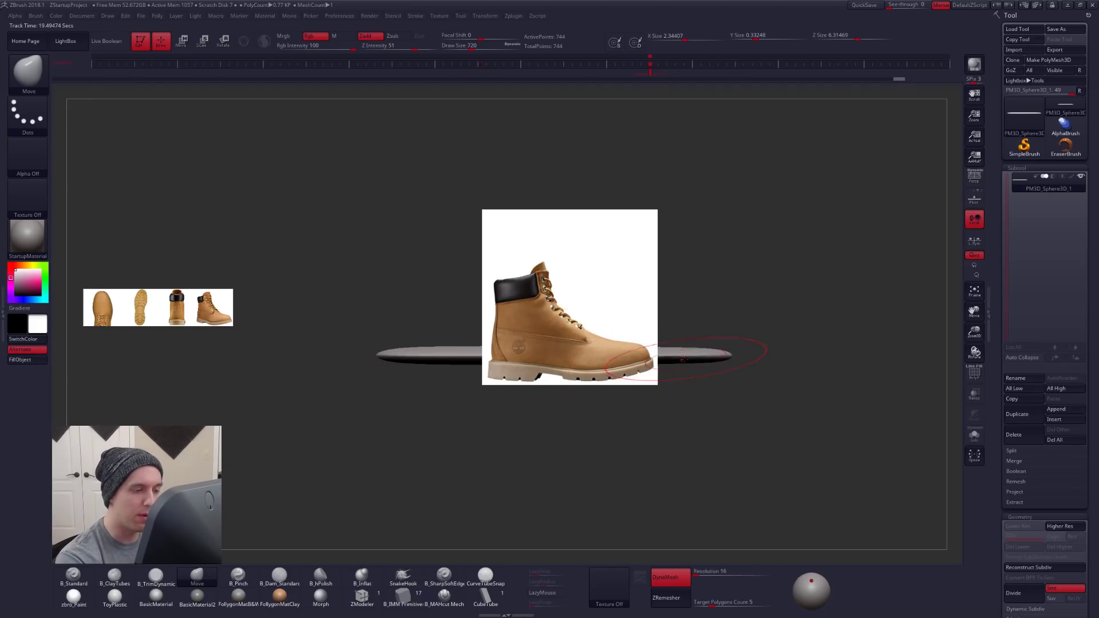
{"action": "key", "text": "z"}
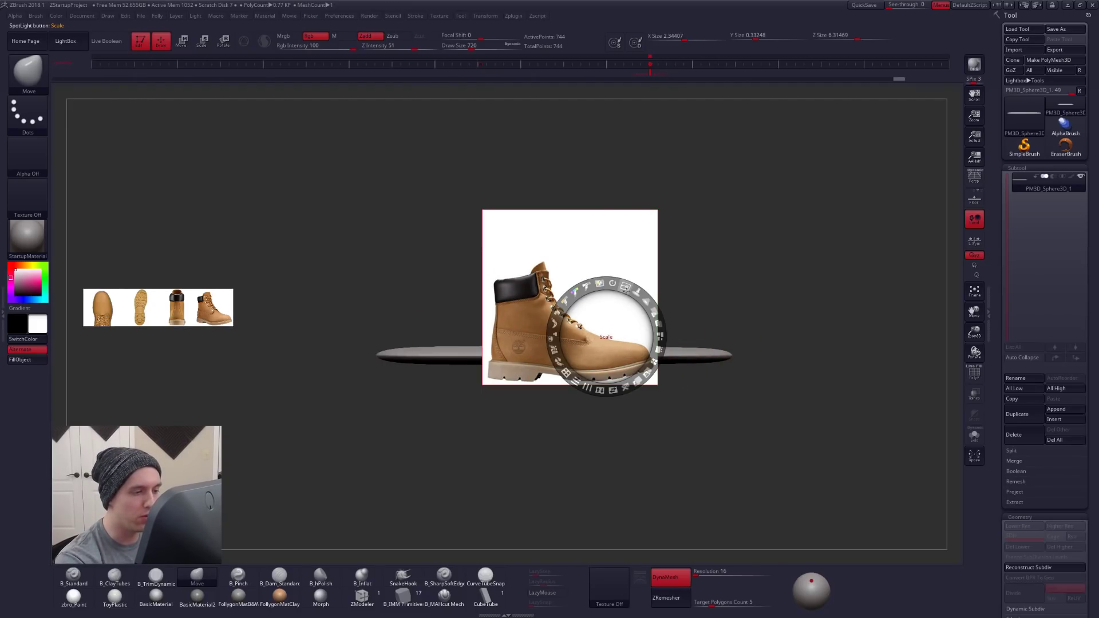
- Fade the Spotlight references and enlarge the side-view boot until its heel and toe line up with the ends of the model
{"action": "left_click_drag", "start_coordinate": [655, 313], "coordinate": [613, 284]}
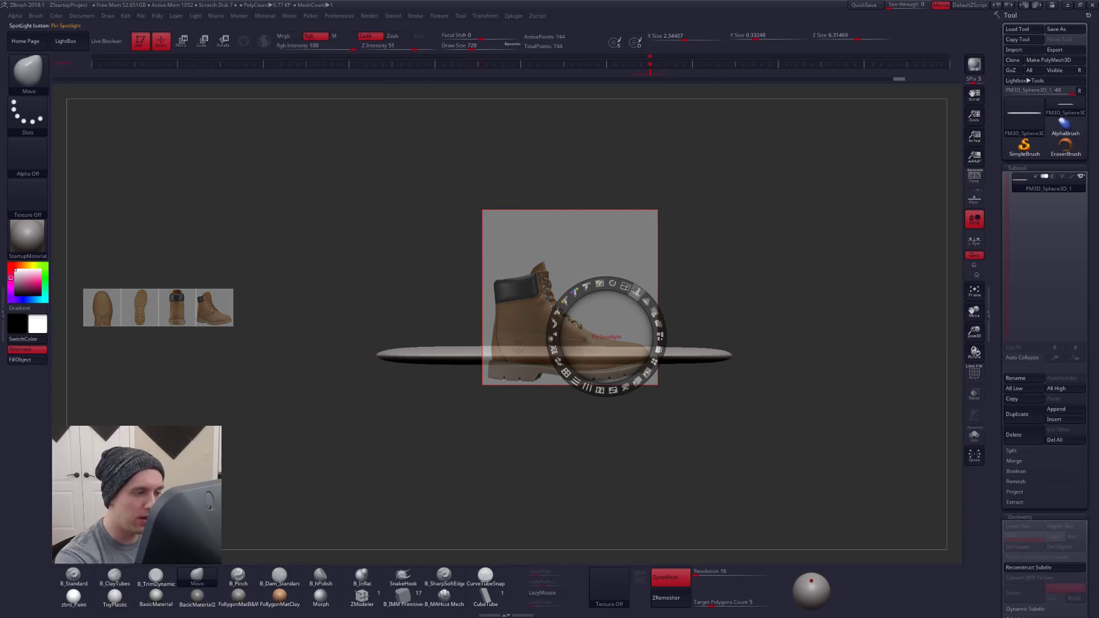
{"action": "left_click_drag", "start_coordinate": [628, 284], "coordinate": [663, 313]}
{"action": "left_click_drag", "start_coordinate": [491, 421], "coordinate": [489, 395]}
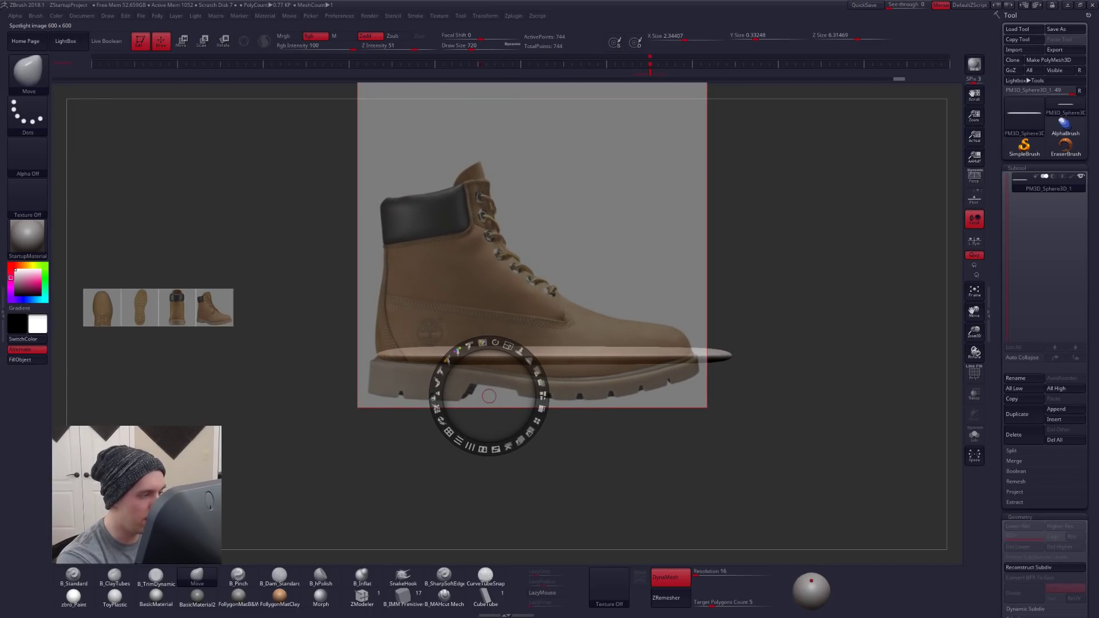
{"action": "left_click", "coordinate": [376, 357]}
{"action": "left_click_drag", "start_coordinate": [395, 306], "coordinate": [395, 307]}
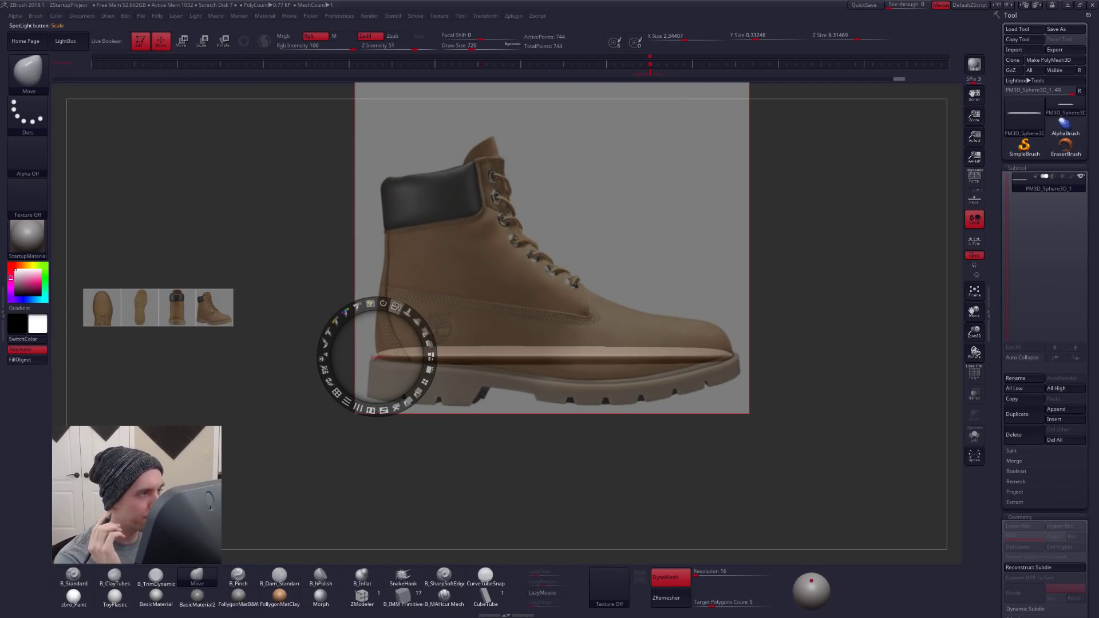
{"action": "key", "text": "z"}
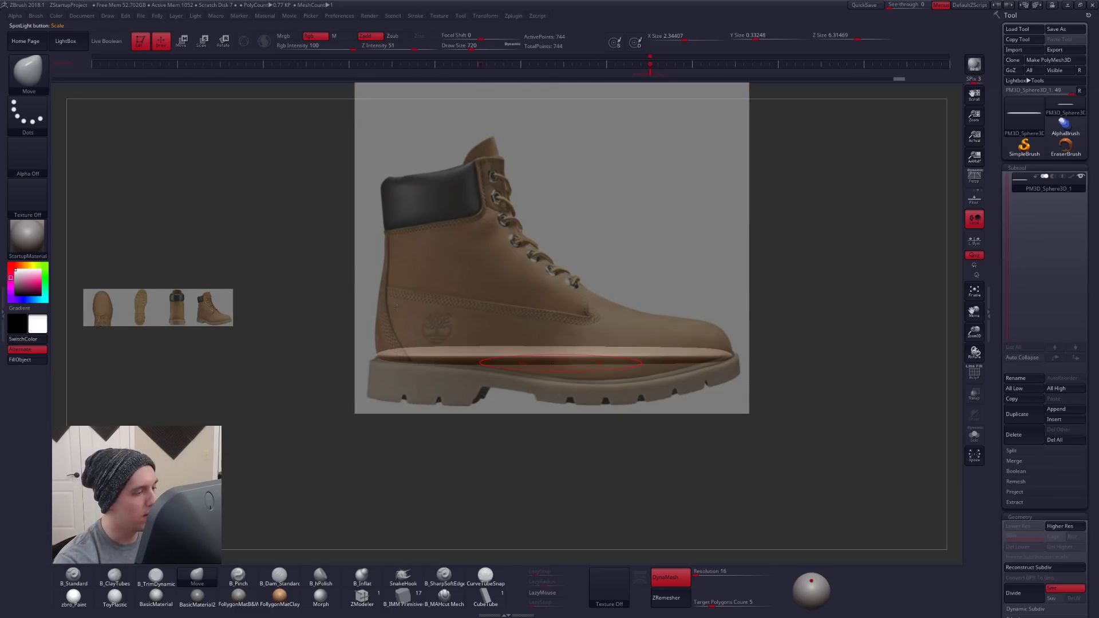
- Set the Move brush's Draw Size to 810, comparing the sole's side profile with and without the boot reference
{"action": "key", "text": "space"}
{"action": "left_click_drag", "start_coordinate": [614, 367], "coordinate": [628, 372]}
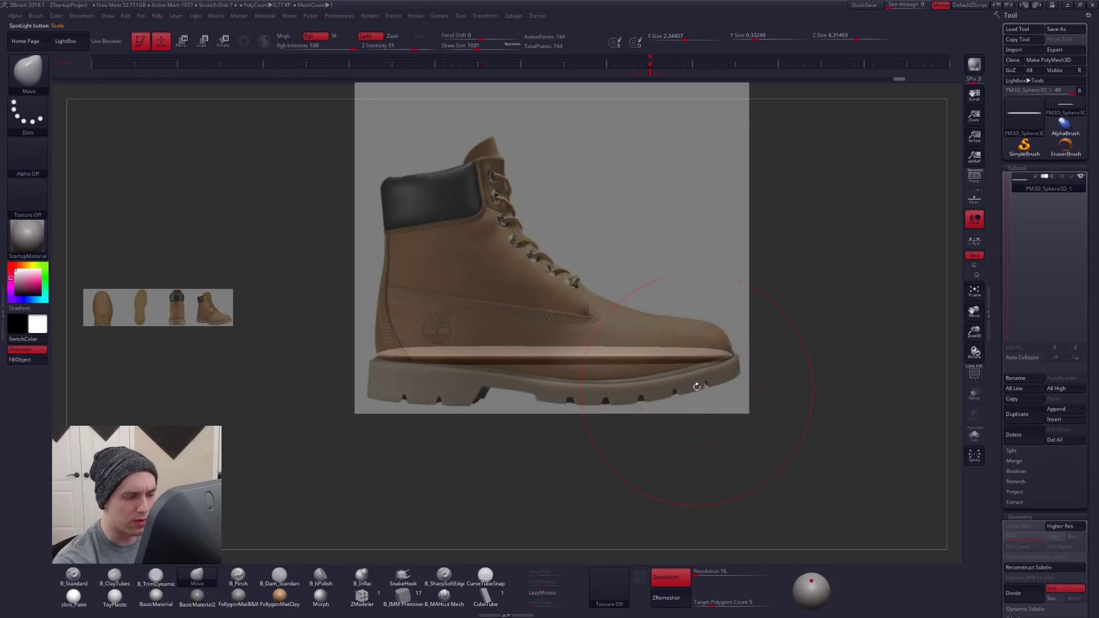
{"action": "key", "text": "shift+z"}
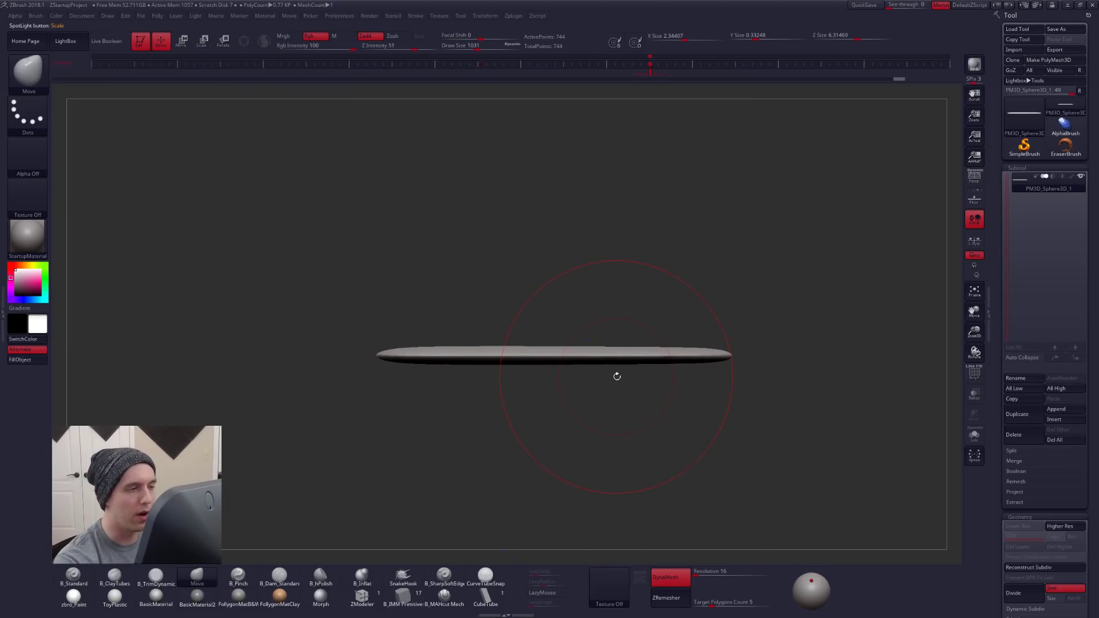
{"action": "key", "text": "shift+z"}
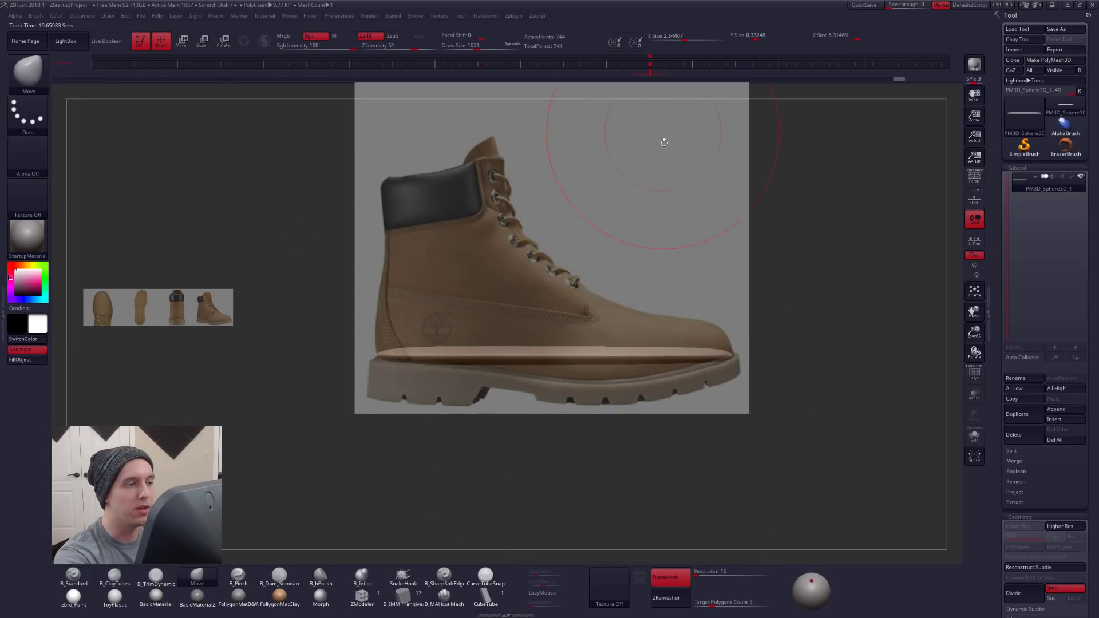
{"action": "key", "text": "shift+z"}
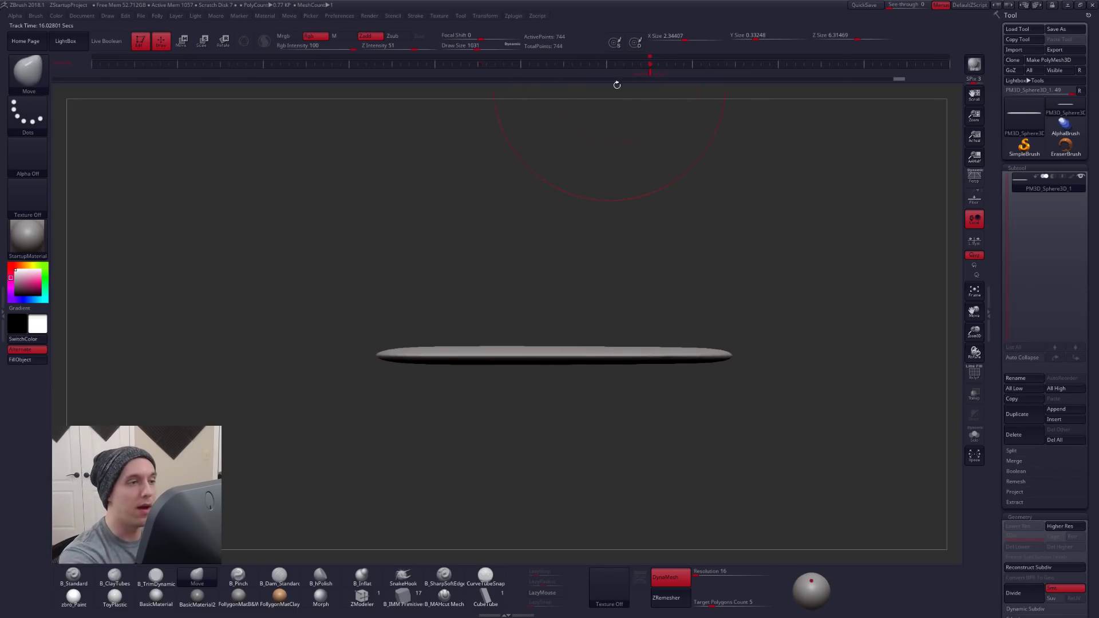
{"action": "mouse_move", "coordinate": [649, 73]}
{"action": "left_mouse_down"}
{"action": "mouse_move", "coordinate": [472, 87]}
{"action": "mouse_move", "coordinate": [656, 77]}
{"action": "left_mouse_up"}
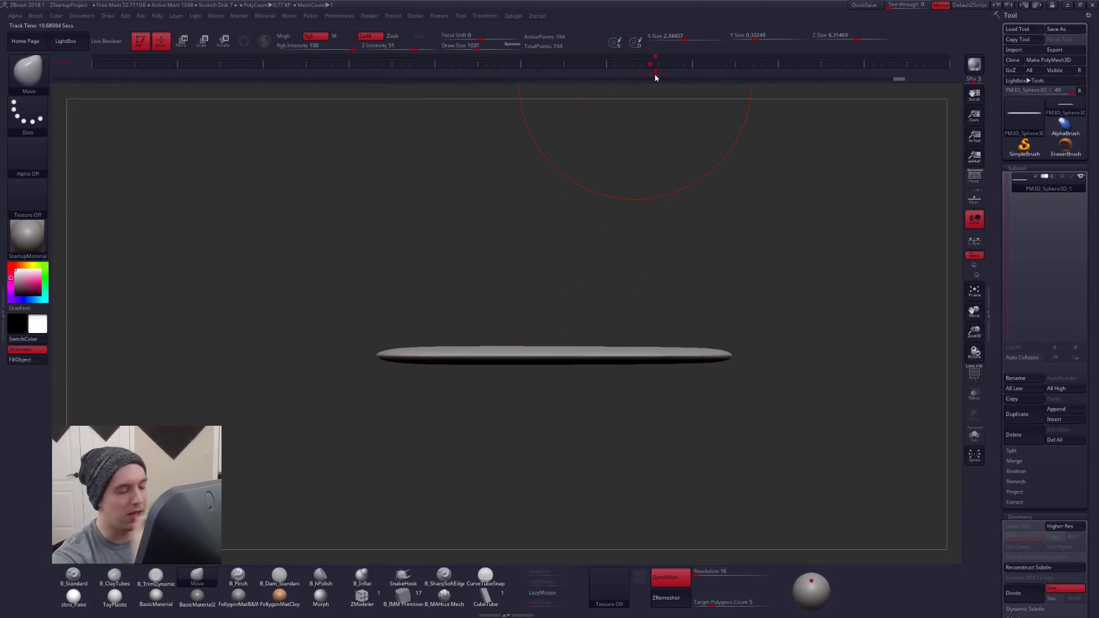
{"action": "key", "text": "space"}
{"action": "left_click_drag", "start_coordinate": [658, 259], "coordinate": [653, 258]}
{"action": "key", "text": "shift+z"}
{"action": "key", "text": "space"}
{"action": "left_click_drag", "start_coordinate": [605, 350], "coordinate": [608, 350]}
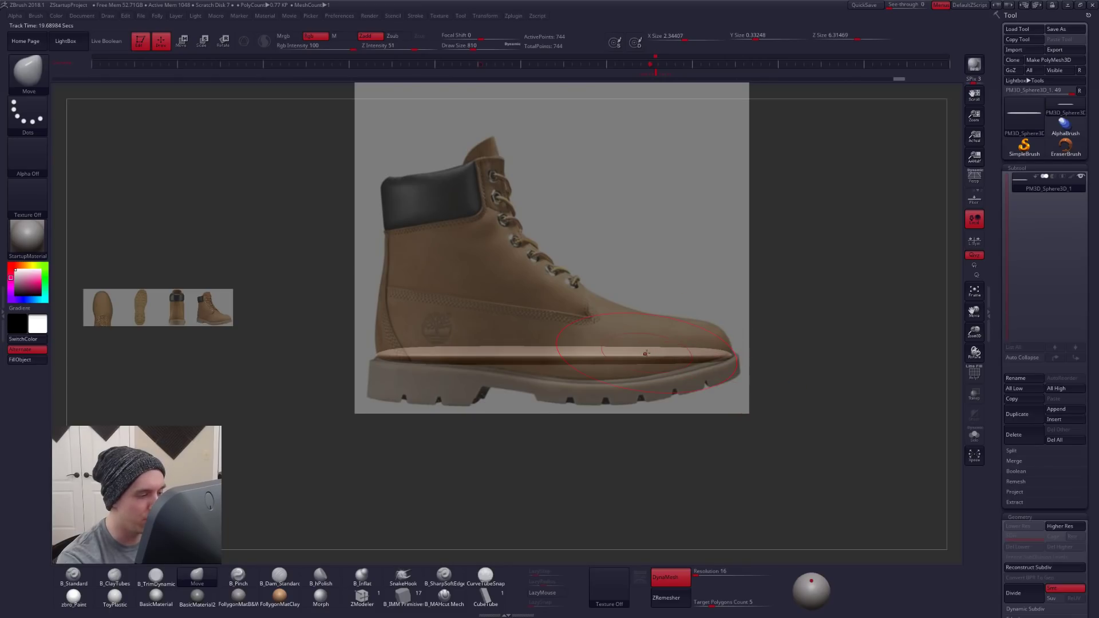
- Hide the boot reference, turn on PolyFrame, and try shifting the sole's forefoot vertically with the Move brush
{"action": "key", "text": "shift+z"}
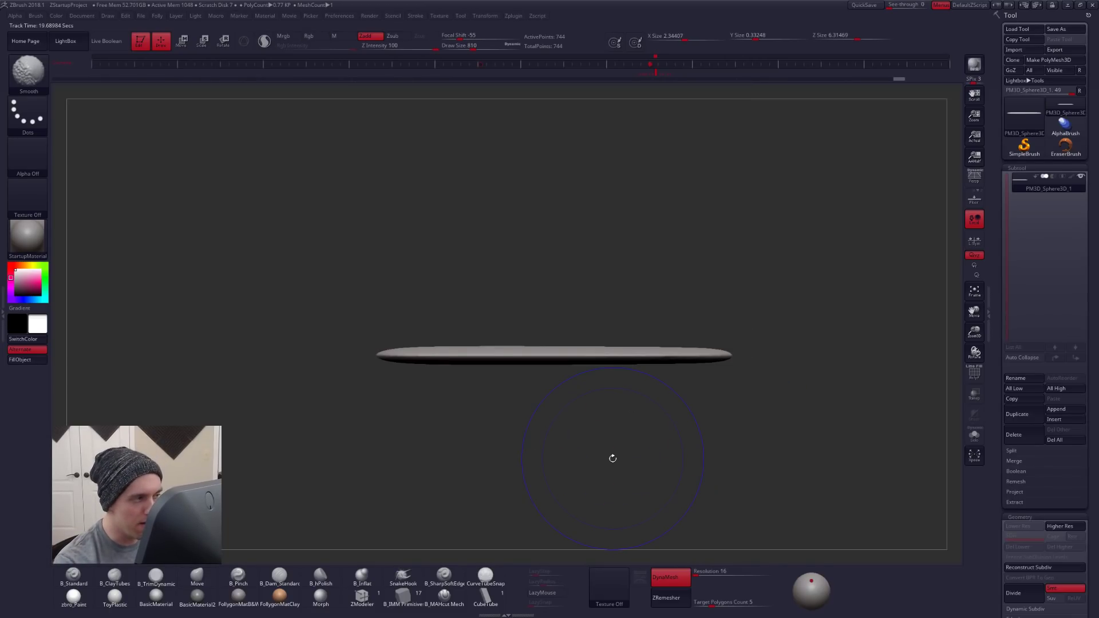
{"action": "key", "text": "shift+f"}
{"action": "key", "text": "shift+f"}
{"action": "right_click_drag", "start_coordinate": [685, 355], "coordinate": [679, 369]}
{"action": "key", "text": "shift+f"}
{"action": "left_click_drag", "start_coordinate": [662, 362], "coordinate": [667, 361]}
{"action": "key", "text": "ctrl+z"}
{"action": "mouse_move", "coordinate": [667, 360]}
{"action": "right_mouse_down"}
{"action": "mouse_move", "coordinate": [667, 379]}
{"action": "mouse_move", "coordinate": [667, 345]}
{"action": "right_mouse_up"}
- Centre the transform gizmo on the unmasked sole mesh and apply the Bend Curve deformer
{"action": "key", "text": "w"}
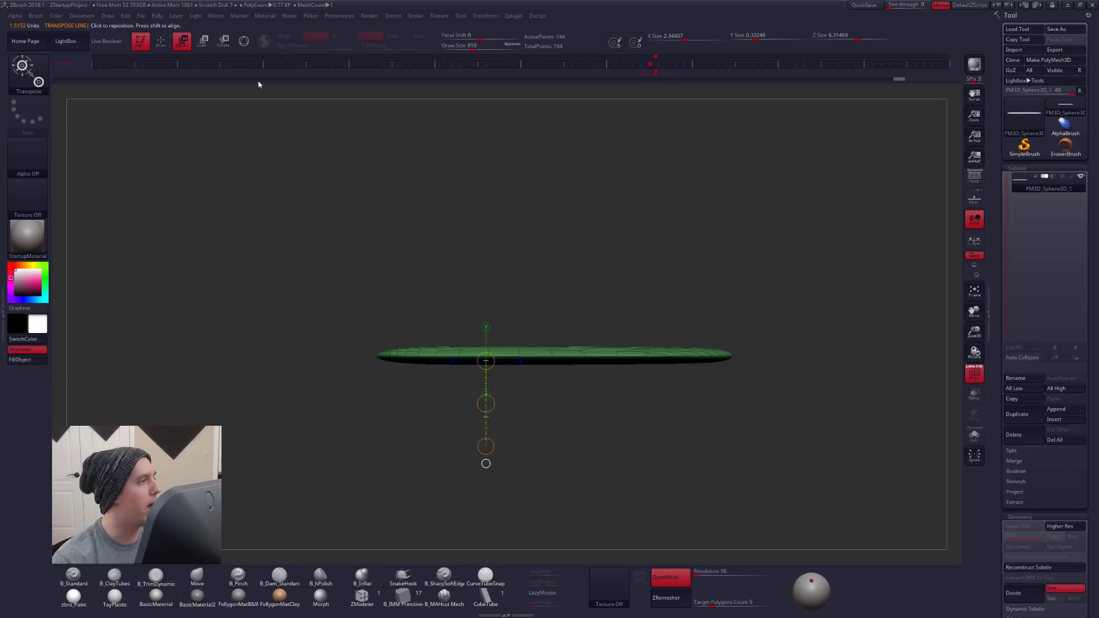
{"action": "left_click", "coordinate": [244, 41]}
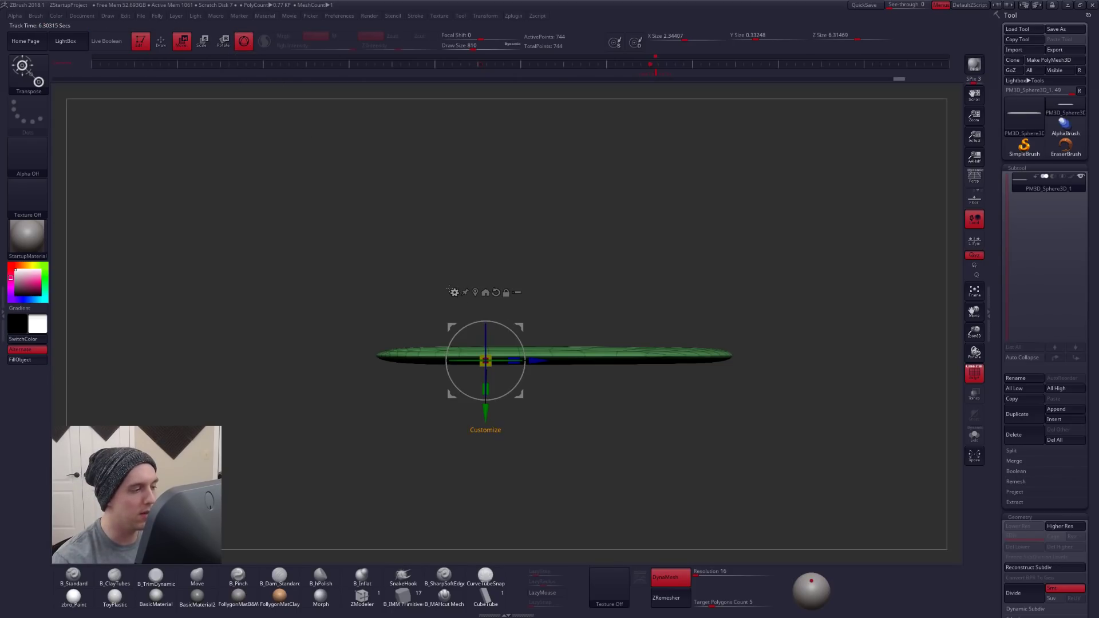
{"action": "left_click", "coordinate": [464, 292]}
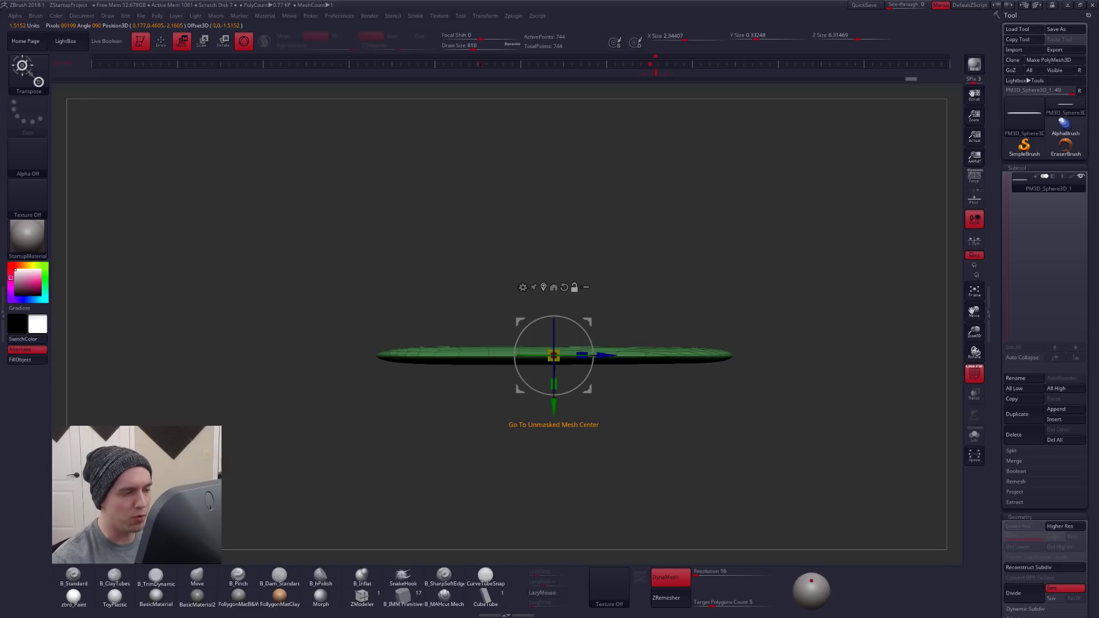
{"action": "left_click", "coordinate": [522, 287]}
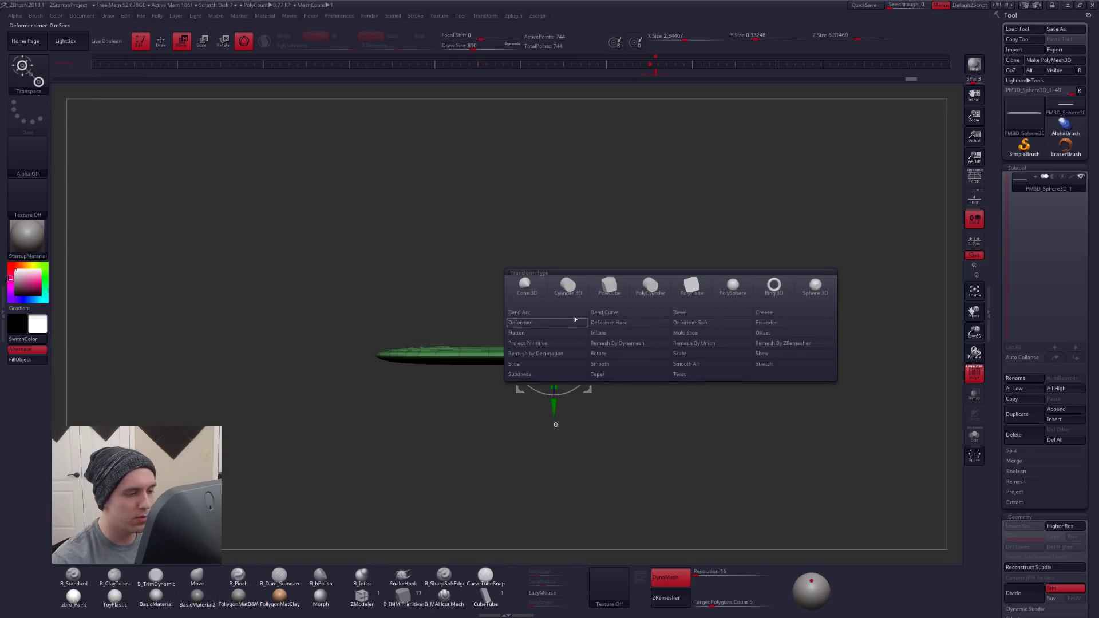
{"action": "left_click", "coordinate": [635, 313]}
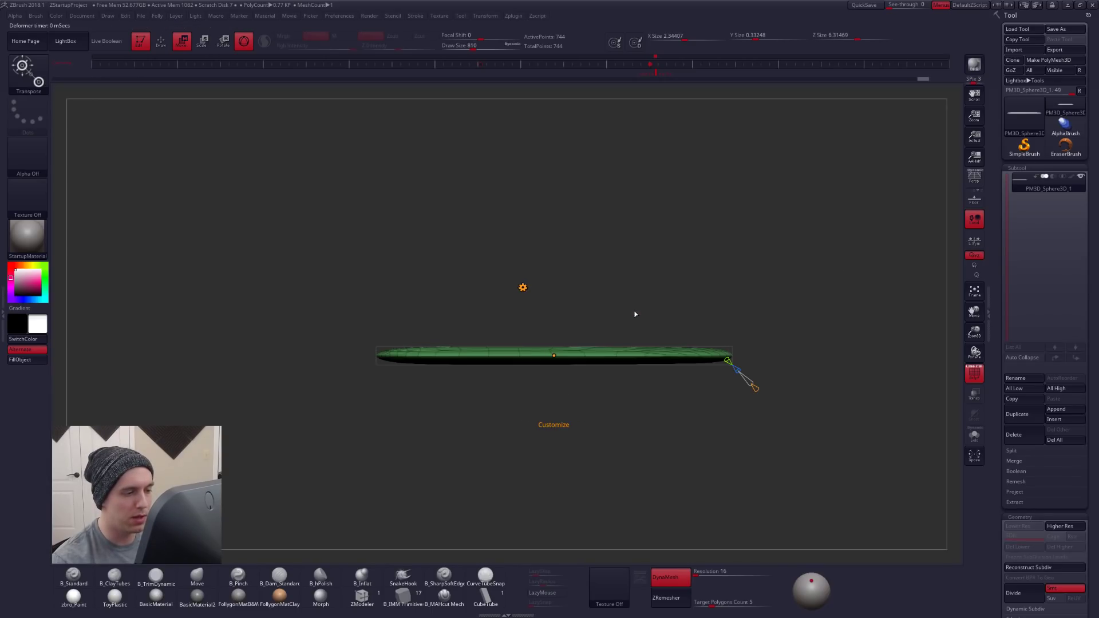
- Align the Bend Curve with the sole's length and give it three control points
{"action": "left_click_drag", "start_coordinate": [602, 408], "coordinate": [596, 457]}
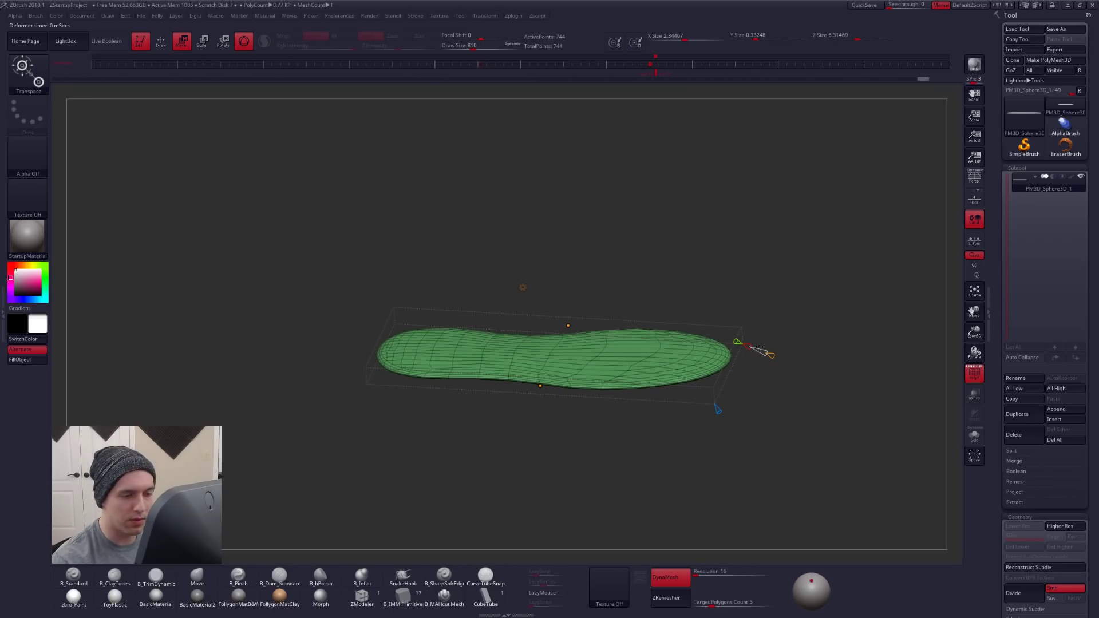
{"action": "left_click_drag", "start_coordinate": [749, 344], "coordinate": [767, 353]}
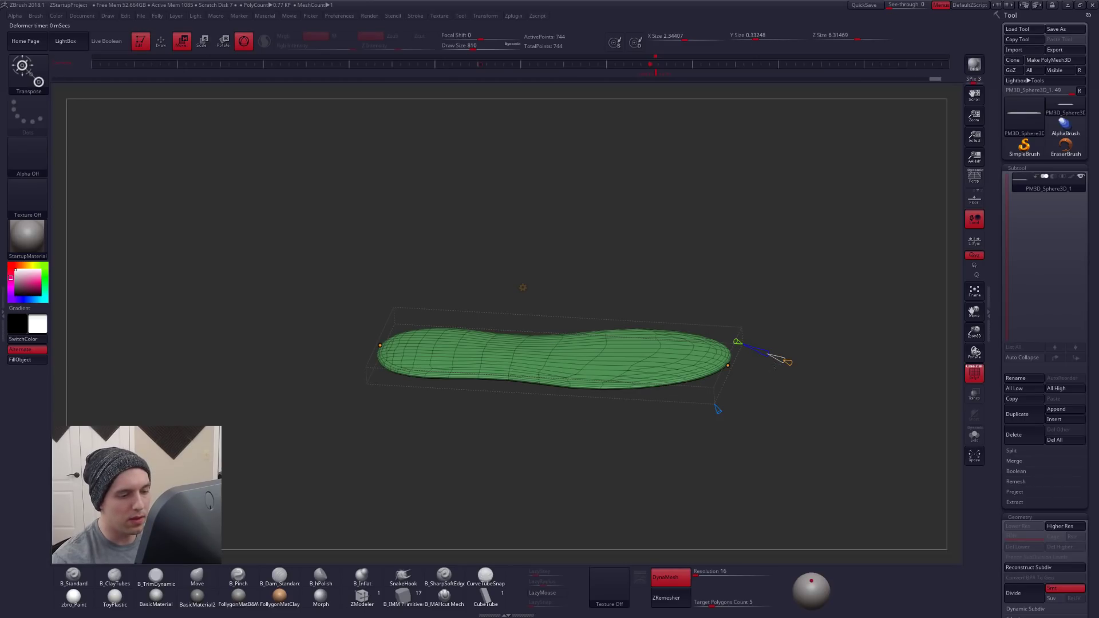
{"action": "left_click_drag", "start_coordinate": [783, 360], "coordinate": [752, 385]}
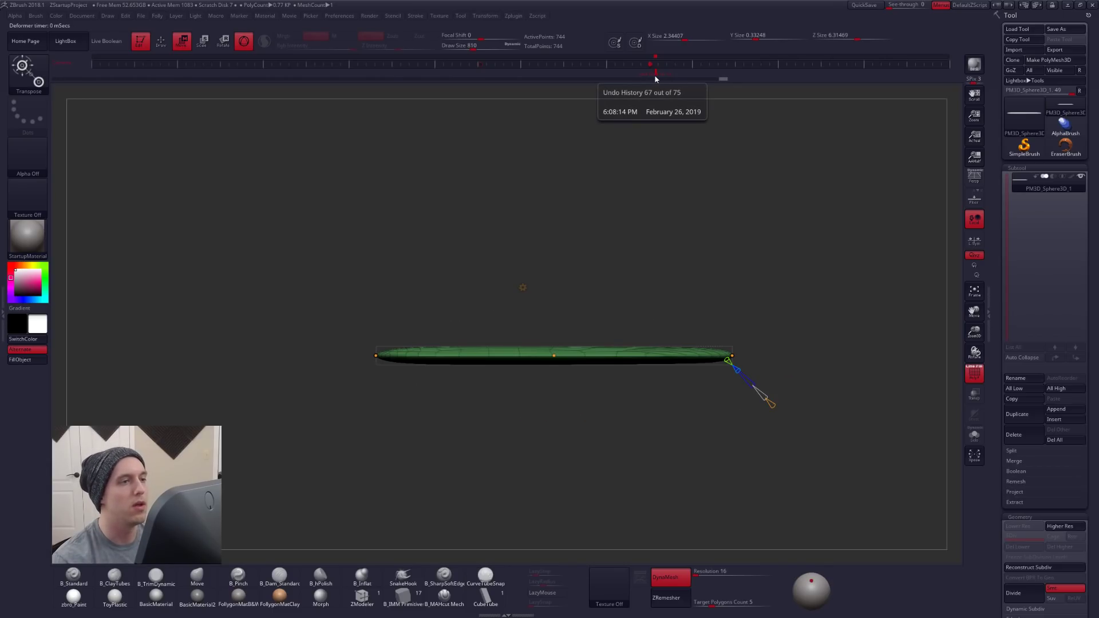
- Show the boot reference and bend the sole's middle, forefoot and heel with the Bend Curve points to follow the boot's sole line
{"action": "key", "text": "shift+z"}
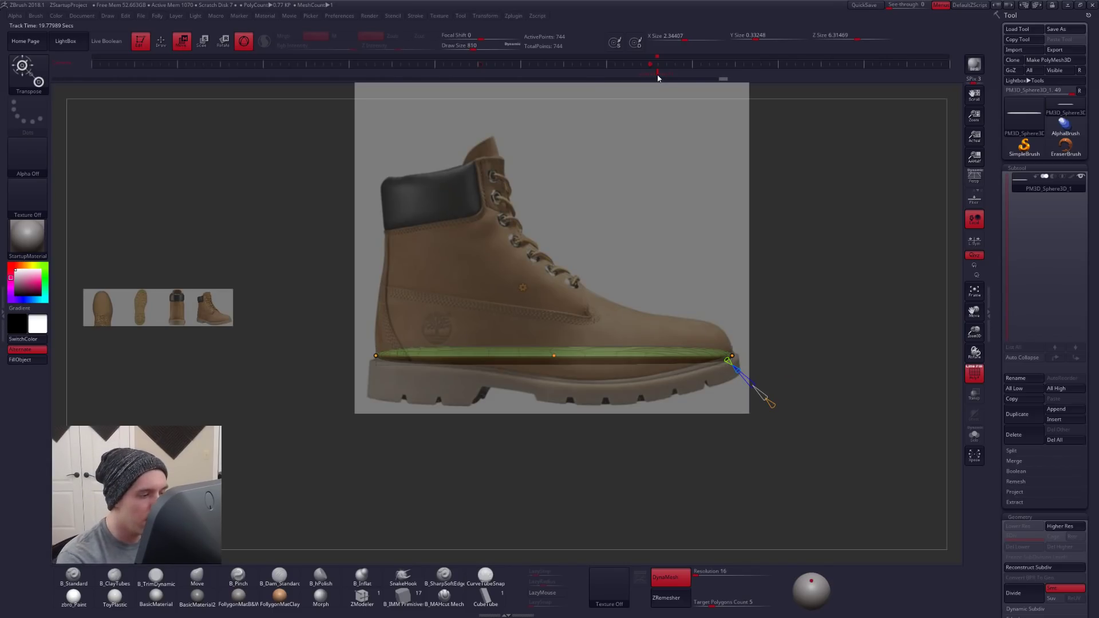
{"action": "left_click_drag", "start_coordinate": [554, 356], "coordinate": [556, 387]}
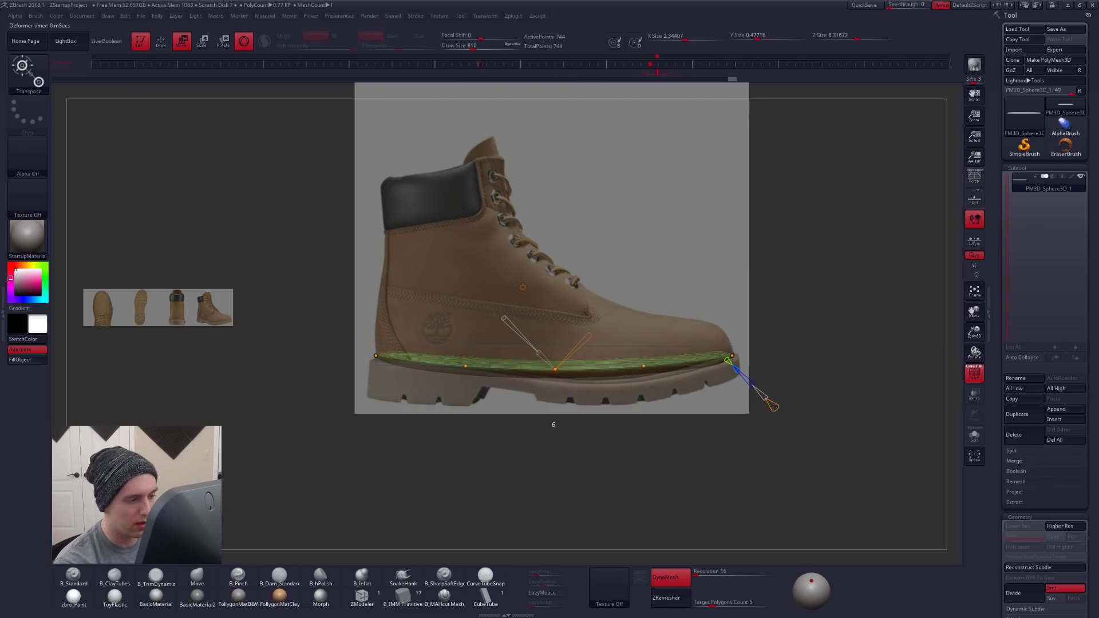
{"action": "left_click_drag", "start_coordinate": [643, 367], "coordinate": [642, 374]}
{"action": "left_click_drag", "start_coordinate": [555, 371], "coordinate": [552, 378]}
{"action": "left_click_drag", "start_coordinate": [466, 368], "coordinate": [464, 369]}
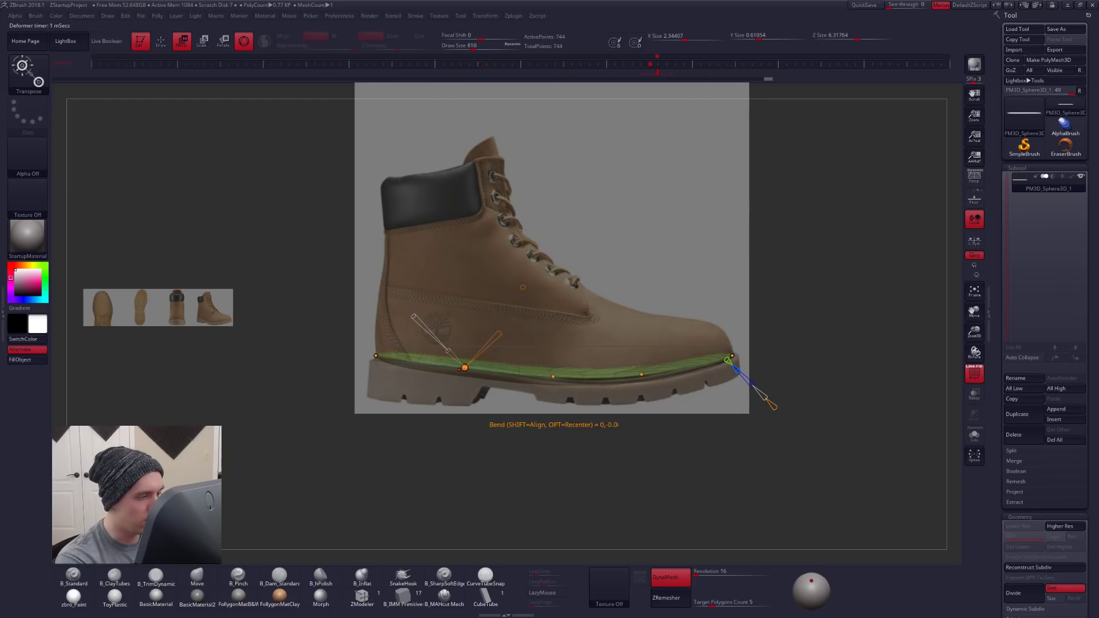
{"action": "left_click_drag", "start_coordinate": [376, 357], "coordinate": [374, 357]}
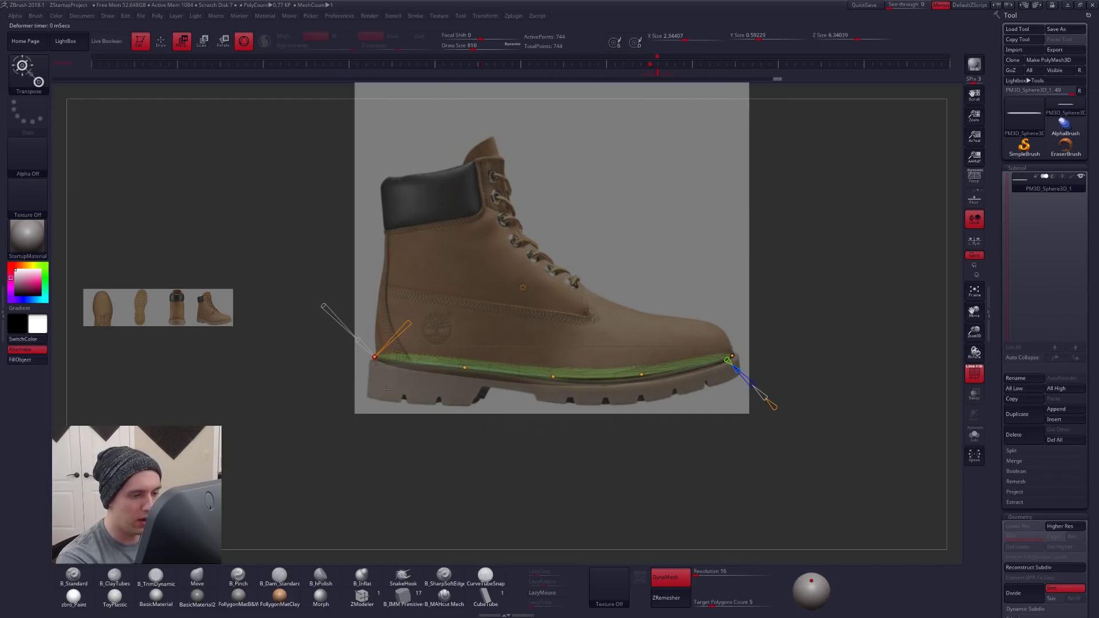
{"action": "left_click_drag", "start_coordinate": [465, 367], "coordinate": [464, 367]}
{"action": "left_click_drag", "start_coordinate": [553, 376], "coordinate": [552, 376]}
{"action": "left_click_drag", "start_coordinate": [642, 374], "coordinate": [641, 375]}
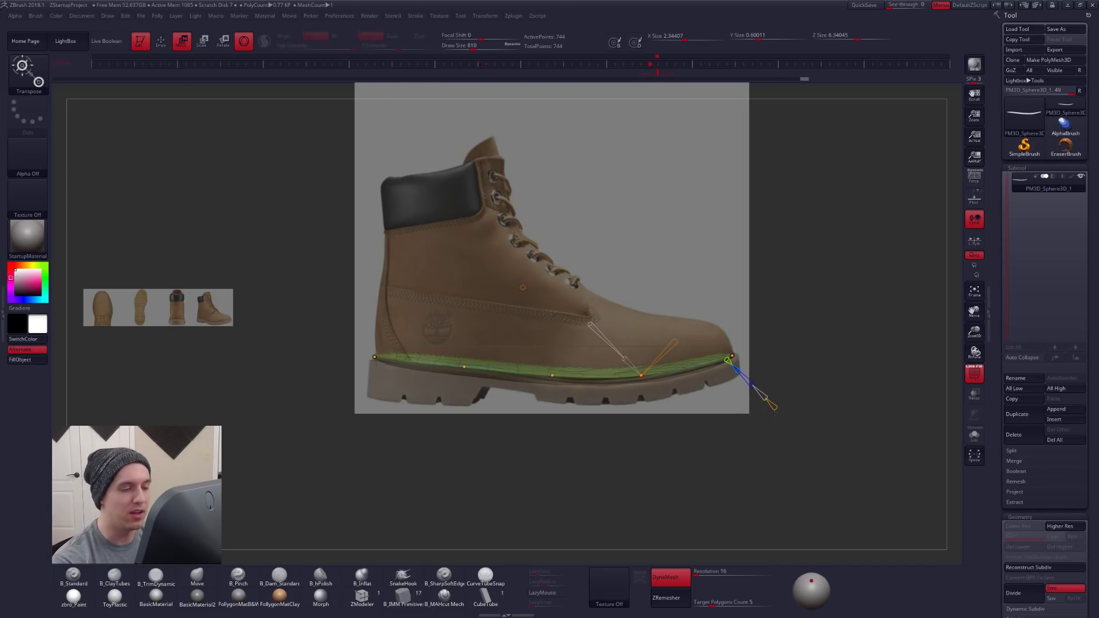
- Increase the Bend Curve to nine control points and lower the points under the forefoot to match the reference
{"action": "left_click_drag", "start_coordinate": [773, 406], "coordinate": [777, 408]}
{"action": "left_click_drag", "start_coordinate": [596, 378], "coordinate": [596, 382]}
{"action": "left_click_drag", "start_coordinate": [686, 367], "coordinate": [687, 368]}
{"action": "left_click_drag", "start_coordinate": [550, 377], "coordinate": [550, 378]}
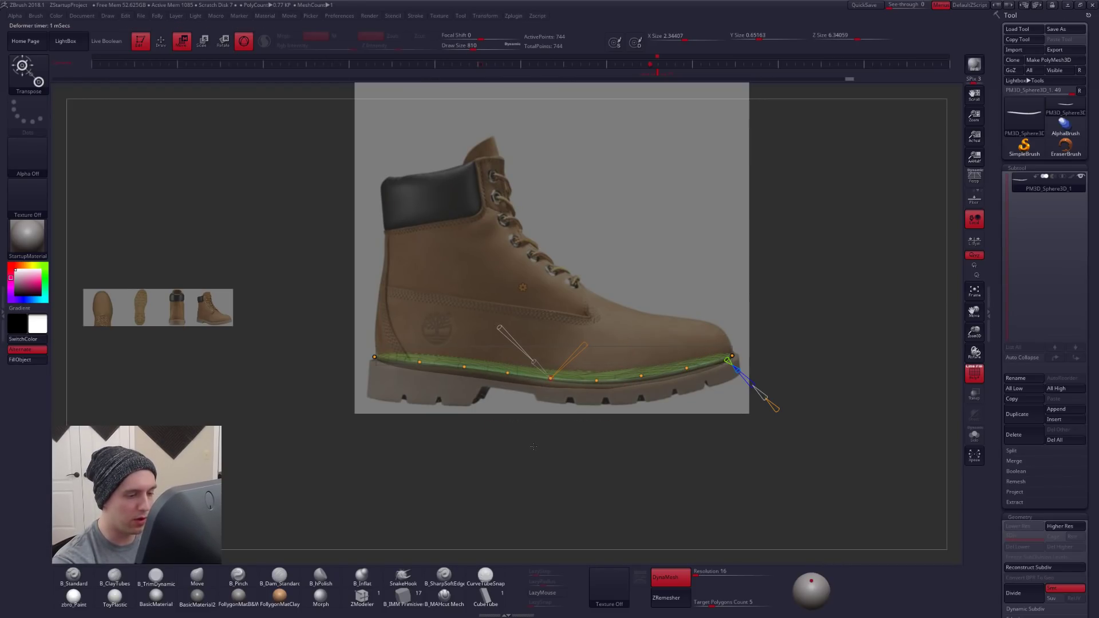
- Hide the boot reference, accept the Bend Curve deformation and return from the transform gizmo to draw mode
{"action": "key", "text": "shift+z"}
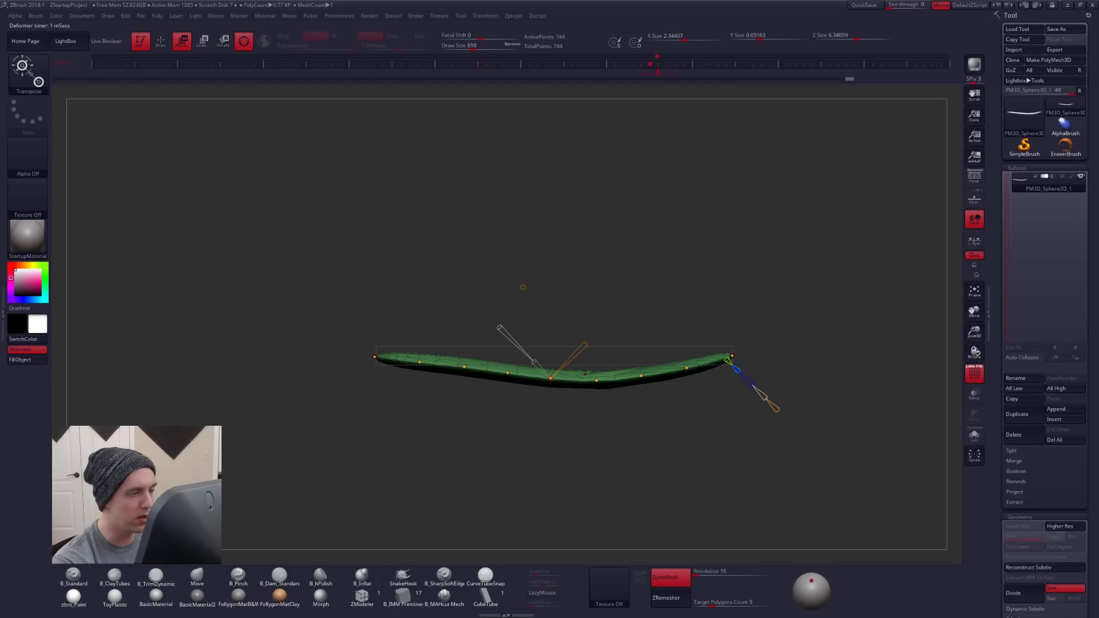
{"action": "left_click", "coordinate": [522, 287]}
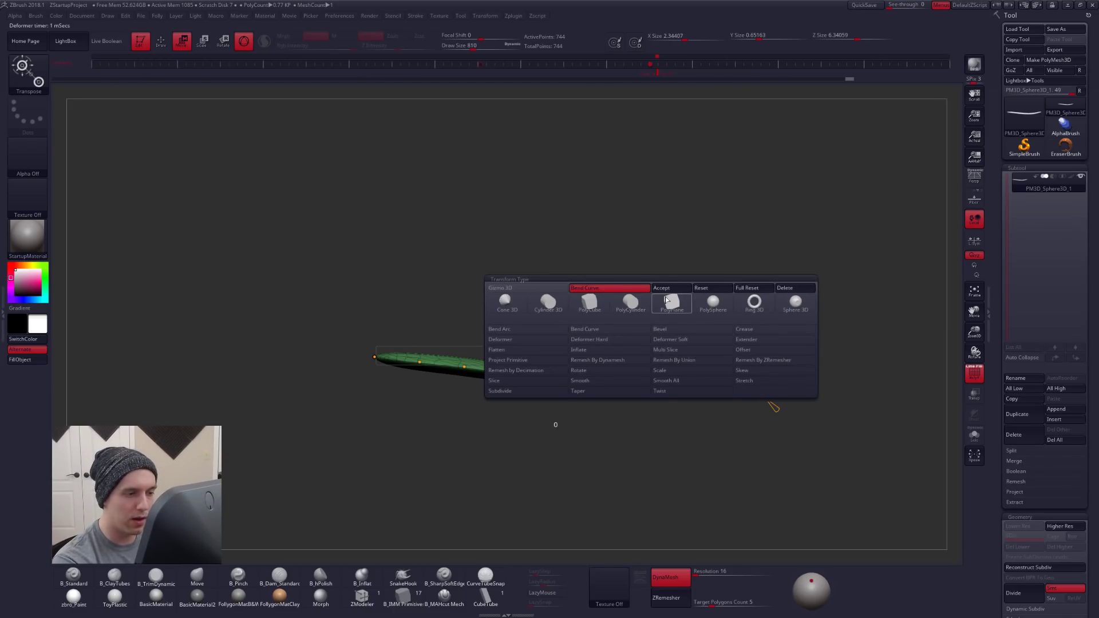
{"action": "left_click", "coordinate": [680, 288]}
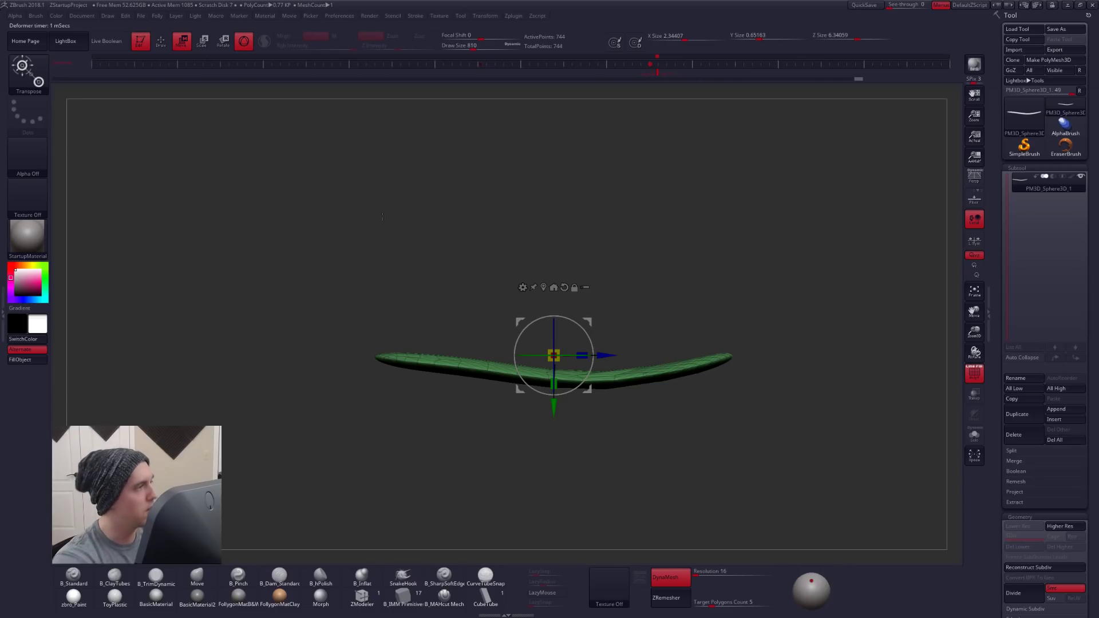
{"action": "left_click", "coordinate": [244, 41]}
{"action": "key", "text": "q"}
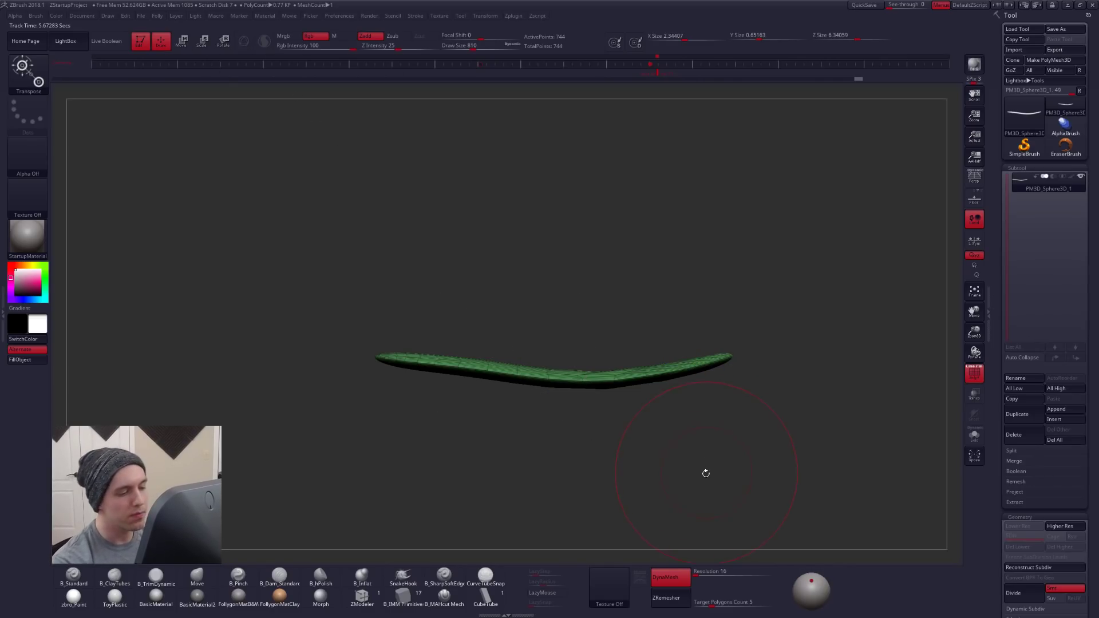
- Set the Move brush's Draw Size to 537 and show the boot reference in the stored side view
{"action": "left_click_drag", "start_coordinate": [677, 385], "coordinate": [689, 421]}
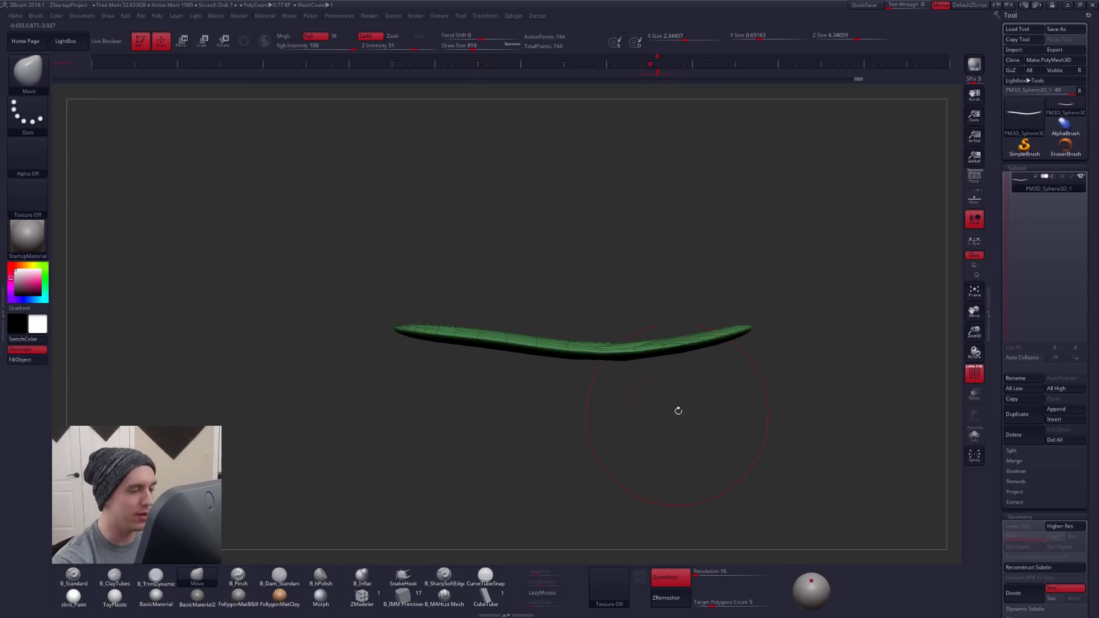
{"action": "key", "text": "space"}
{"action": "left_click_drag", "start_coordinate": [668, 259], "coordinate": [662, 260]}
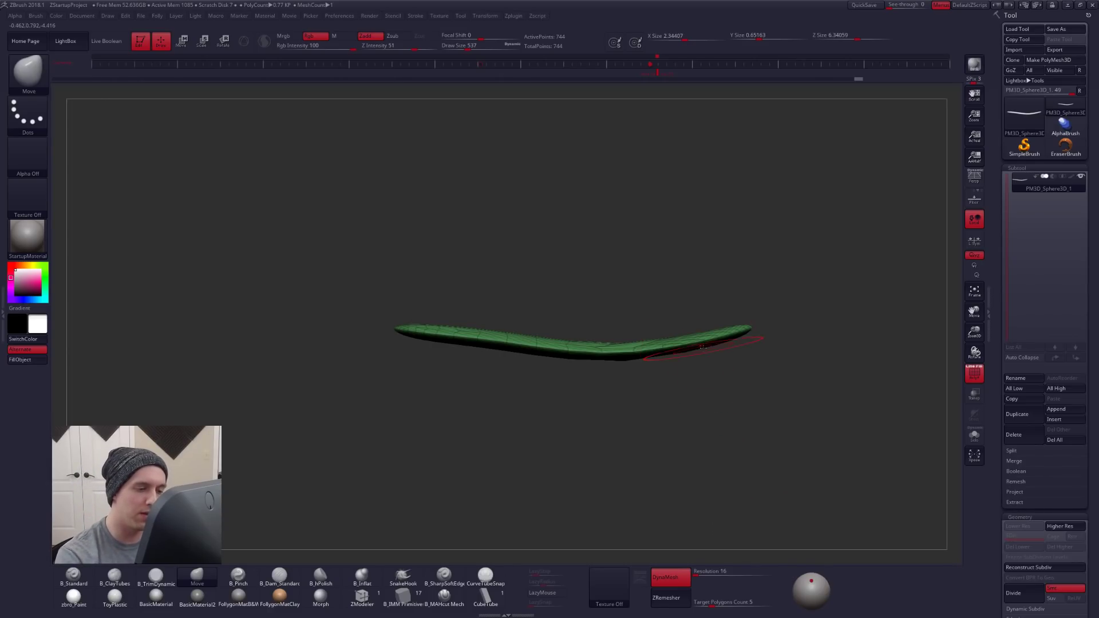
{"action": "left_click", "coordinate": [661, 66]}
{"action": "key", "text": "shift+z"}
{"action": "key", "text": "b"}
{"action": "key", "text": "m"}
{"action": "key", "text": "v"}
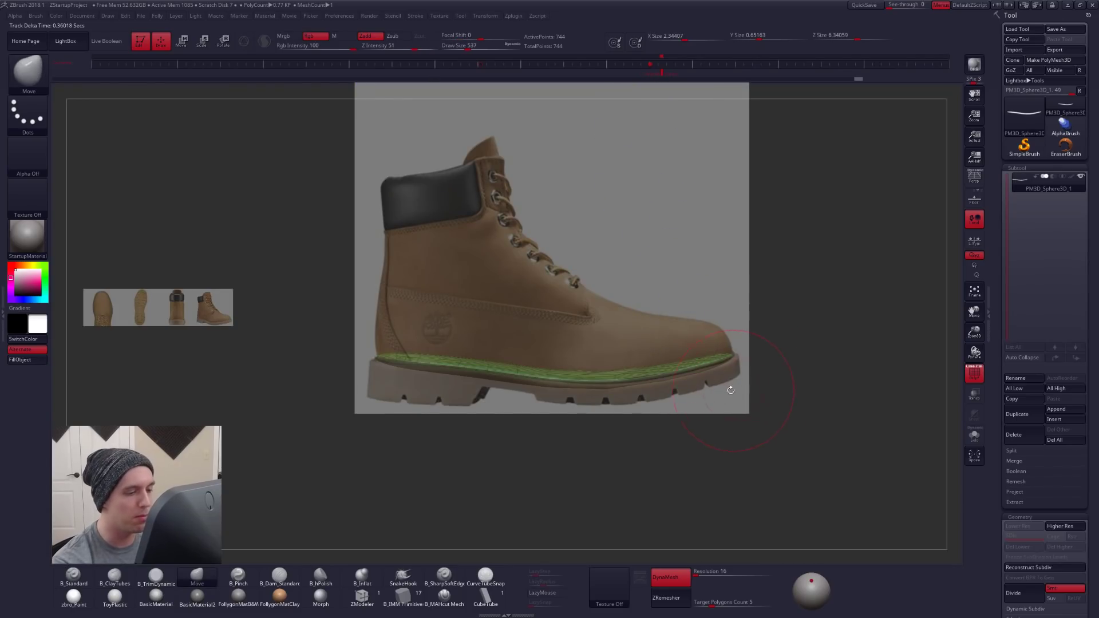
- Pull the sole's upper surface up along its length with the Move brush to fill the lower part of the reference boot's upper
{"action": "key", "text": "space"}
{"action": "mouse_move", "coordinate": [695, 356]}
{"action": "left_mouse_down"}
{"action": "mouse_move", "coordinate": [711, 356]}
{"action": "mouse_move", "coordinate": [680, 353]}
{"action": "mouse_move", "coordinate": [680, 366]}
{"action": "mouse_move", "coordinate": [674, 341]}
{"action": "mouse_move", "coordinate": [629, 334]}
{"action": "left_mouse_up"}
{"action": "key", "text": "ctrl+space"}
{"action": "key", "text": "space"}
{"action": "mouse_move", "coordinate": [585, 367]}
{"action": "left_mouse_down"}
{"action": "mouse_move", "coordinate": [578, 343]}
{"action": "mouse_move", "coordinate": [544, 335]}
{"action": "left_mouse_up"}
{"action": "left_click_drag", "start_coordinate": [486, 353], "coordinate": [481, 337]}
{"action": "mouse_move", "coordinate": [435, 351]}
{"action": "left_mouse_down"}
{"action": "mouse_move", "coordinate": [430, 330]}
{"action": "mouse_move", "coordinate": [482, 329]}
{"action": "left_mouse_up"}
{"action": "mouse_move", "coordinate": [533, 355]}
{"action": "left_mouse_down"}
{"action": "mouse_move", "coordinate": [532, 326]}
{"action": "mouse_move", "coordinate": [578, 330]}
{"action": "left_mouse_up"}
{"action": "mouse_move", "coordinate": [683, 343]}
{"action": "left_mouse_down"}
{"action": "mouse_move", "coordinate": [689, 332]}
{"action": "mouse_move", "coordinate": [683, 342]}
{"action": "left_mouse_up"}
{"action": "left_click_drag", "start_coordinate": [408, 315], "coordinate": [392, 313]}
{"action": "left_click_drag", "start_coordinate": [614, 402], "coordinate": [452, 390]}
- Hide the boot reference, set the Move brush's Draw Size to 1058, and adjust the thickened mesh, undoing the last stroke
{"action": "key", "text": "shift+z"}
{"action": "left_click_drag", "start_coordinate": [327, 401], "coordinate": [556, 394], "text": "alt"}
{"action": "key", "text": "space"}
{"action": "left_click_drag", "start_coordinate": [618, 333], "coordinate": [612, 331]}
{"action": "mouse_move", "coordinate": [521, 326]}
{"action": "right_mouse_down"}
{"action": "mouse_move", "coordinate": [538, 368]}
{"action": "mouse_move", "coordinate": [509, 421]}
{"action": "mouse_move", "coordinate": [521, 369]}
{"action": "mouse_move", "coordinate": [525, 378]}
{"action": "right_mouse_up"}
{"action": "key", "text": "2"}
{"action": "key", "text": "space"}
{"action": "left_click_drag", "start_coordinate": [526, 381], "coordinate": [538, 381]}
{"action": "key", "text": "4"}
{"action": "key", "text": "ctrl+z"}
- Round out the sides and ends of the thickened foot mesh with broad Move brush strokes
{"action": "mouse_move", "coordinate": [546, 419]}
{"action": "left_mouse_down"}
{"action": "mouse_move", "coordinate": [556, 404]}
{"action": "mouse_move", "coordinate": [660, 404]}
{"action": "mouse_move", "coordinate": [726, 380]}
{"action": "left_mouse_up"}
{"action": "left_click_drag", "start_coordinate": [725, 372], "coordinate": [727, 364]}
{"action": "left_click_drag", "start_coordinate": [584, 385], "coordinate": [590, 379]}
{"action": "left_click_drag", "start_coordinate": [695, 396], "coordinate": [724, 385]}
{"action": "left_click_drag", "start_coordinate": [604, 395], "coordinate": [598, 387]}
{"action": "right_click_drag", "start_coordinate": [599, 387], "coordinate": [637, 387]}
{"action": "left_click_drag", "start_coordinate": [613, 386], "coordinate": [620, 383]}
{"action": "right_click_drag", "start_coordinate": [630, 388], "coordinate": [550, 390]}
{"action": "left_click_drag", "start_coordinate": [485, 389], "coordinate": [656, 365]}
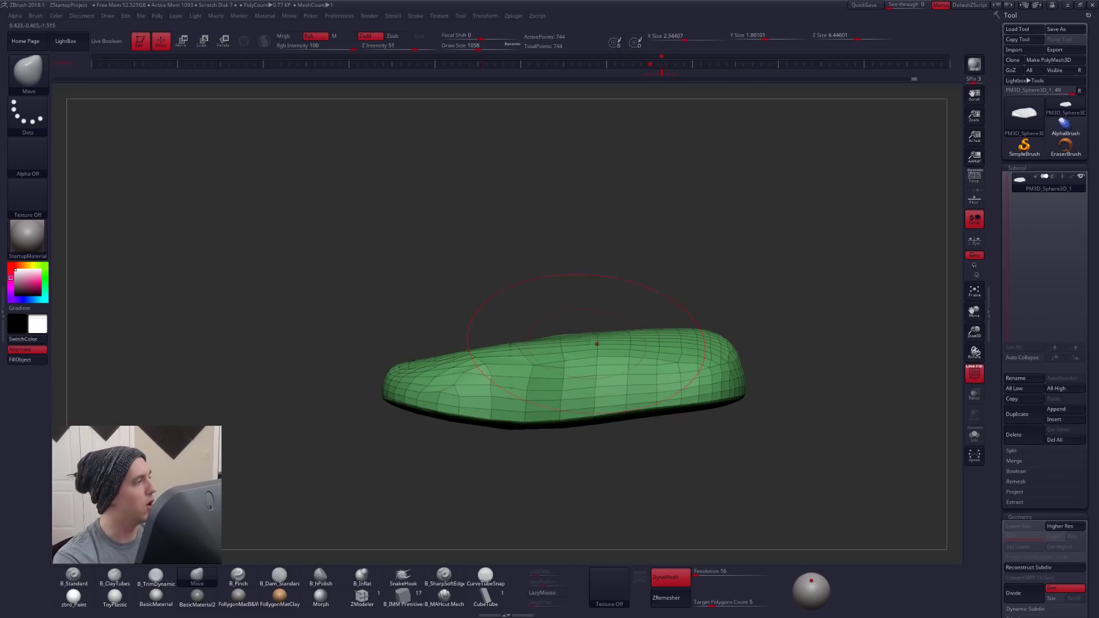
- Set the Move brush's Draw Size to 465 and open the brush's Auto Masking settings
{"action": "key", "text": "s"}
{"action": "left_click_drag", "start_coordinate": [677, 257], "coordinate": [665, 258]}
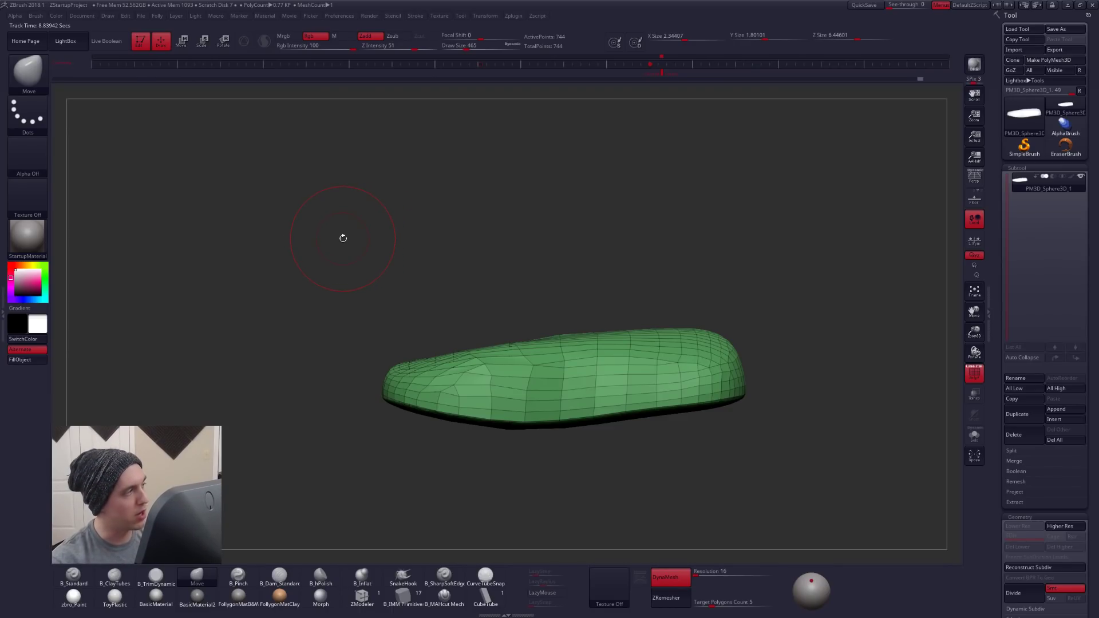
{"action": "left_click", "coordinate": [35, 16]}
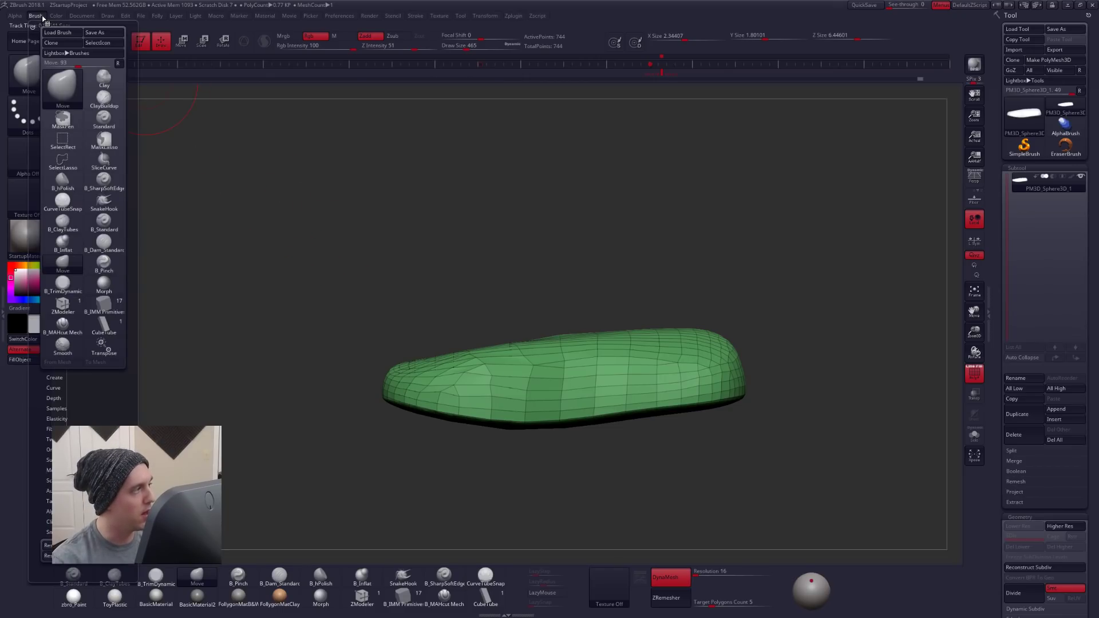
{"action": "scroll", "coordinate": [92, 366], "scroll_direction": "down", "scroll_amount": 1}
{"action": "scroll", "coordinate": [92, 366], "scroll_direction": "down", "scroll_amount": 2}
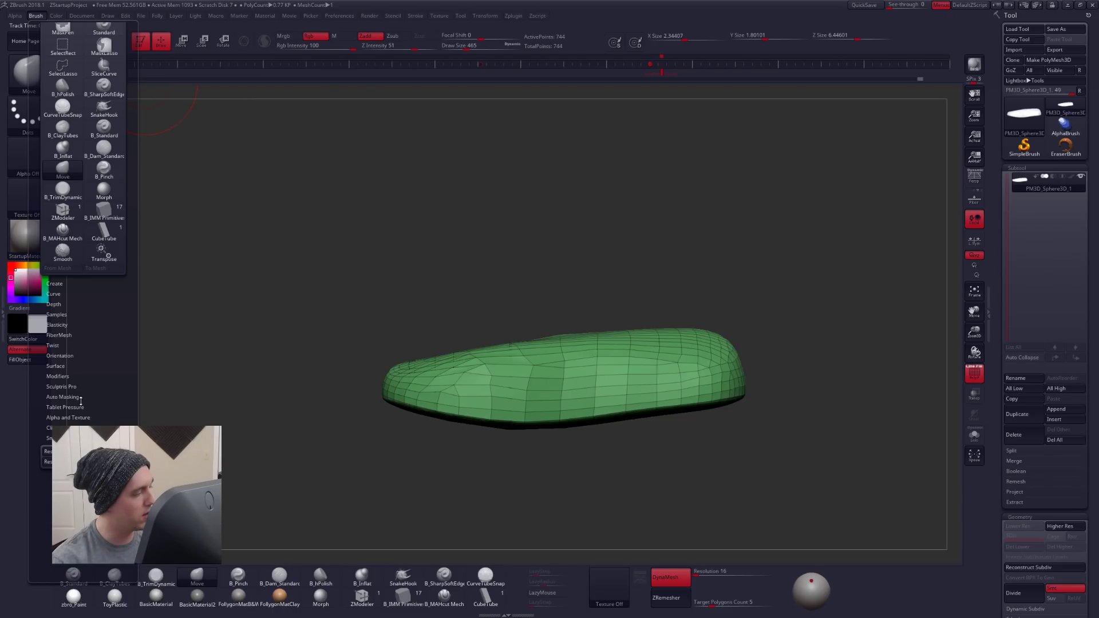
{"action": "left_click", "coordinate": [63, 396]}
{"action": "scroll", "coordinate": [84, 328], "scroll_direction": "down", "scroll_amount": 2}
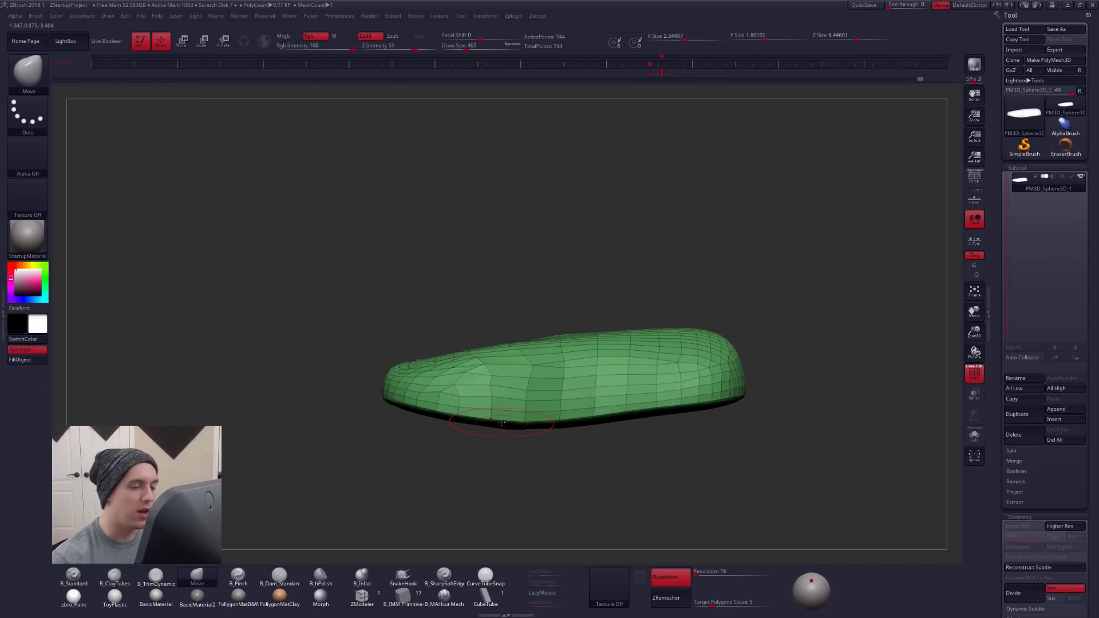
- Try pulling one end of the foot mesh upward with the Move brush at Draw Size 980, and undo the strokes
{"action": "key", "text": "space"}
{"action": "left_click_drag", "start_coordinate": [658, 382], "coordinate": [676, 381]}
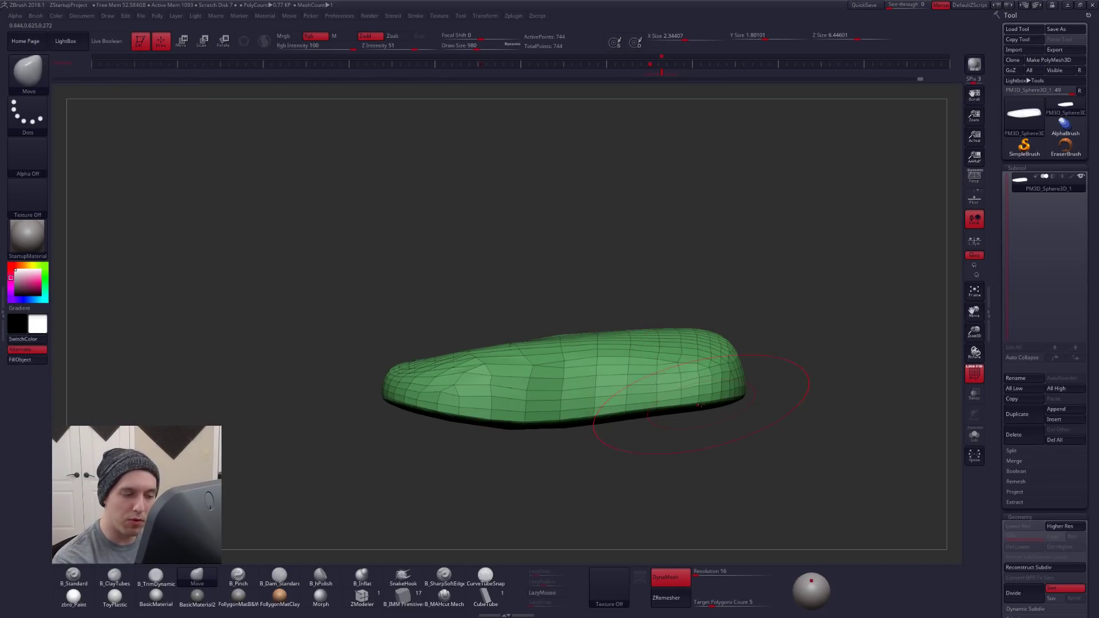
{"action": "left_click_drag", "start_coordinate": [698, 345], "coordinate": [703, 321]}
{"action": "key", "text": "alt+f"}
{"action": "left_click", "coordinate": [722, 298]}
{"action": "mouse_move", "coordinate": [688, 399]}
{"action": "left_mouse_down"}
{"action": "mouse_move", "coordinate": [690, 223]}
{"action": "mouse_move", "coordinate": [692, 247]}
{"action": "left_mouse_up"}
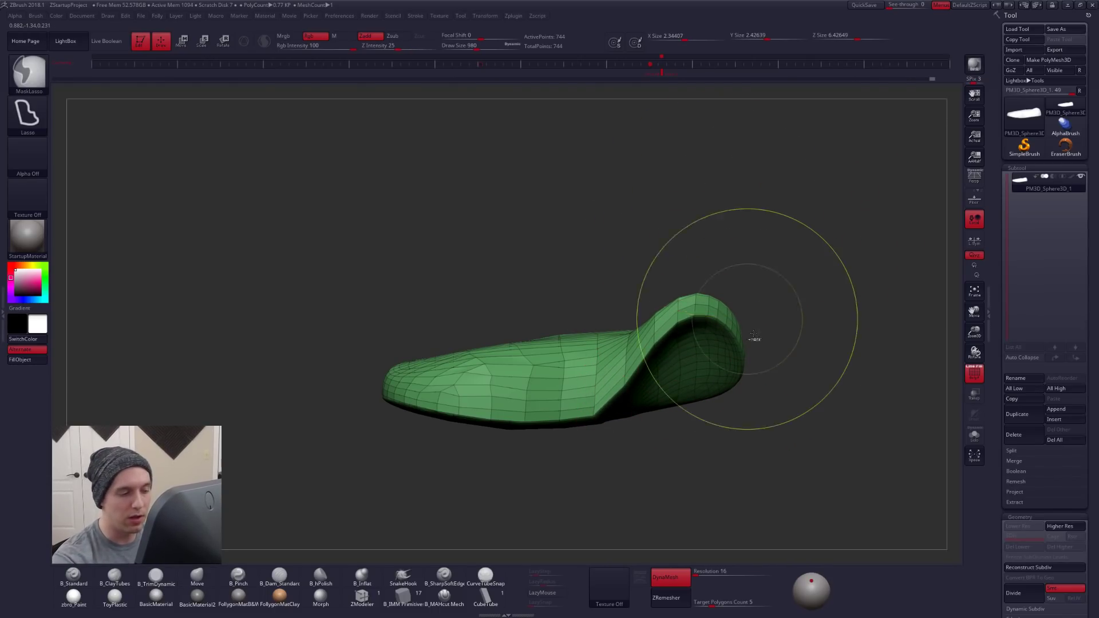
{"action": "key", "text": "ctrl+z"}
{"action": "key", "text": "ctrl+z"}
{"action": "key", "text": "ctrl+shift+f"}
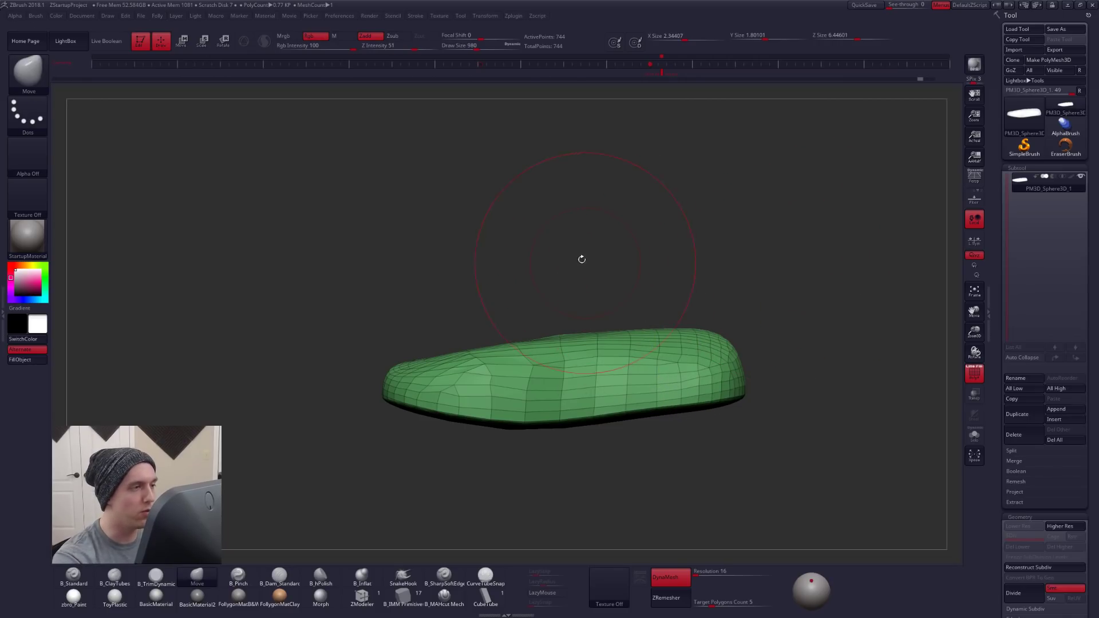
- Remesh the foot with DynaMesh at resolution 16 in the stored side view, and pull its rear up into the reference boot's ankle shaft
{"action": "left_click", "coordinate": [657, 74]}
{"action": "key", "text": "shift+z"}
{"action": "key", "text": "space"}
{"action": "key", "text": "ctrl+d"}
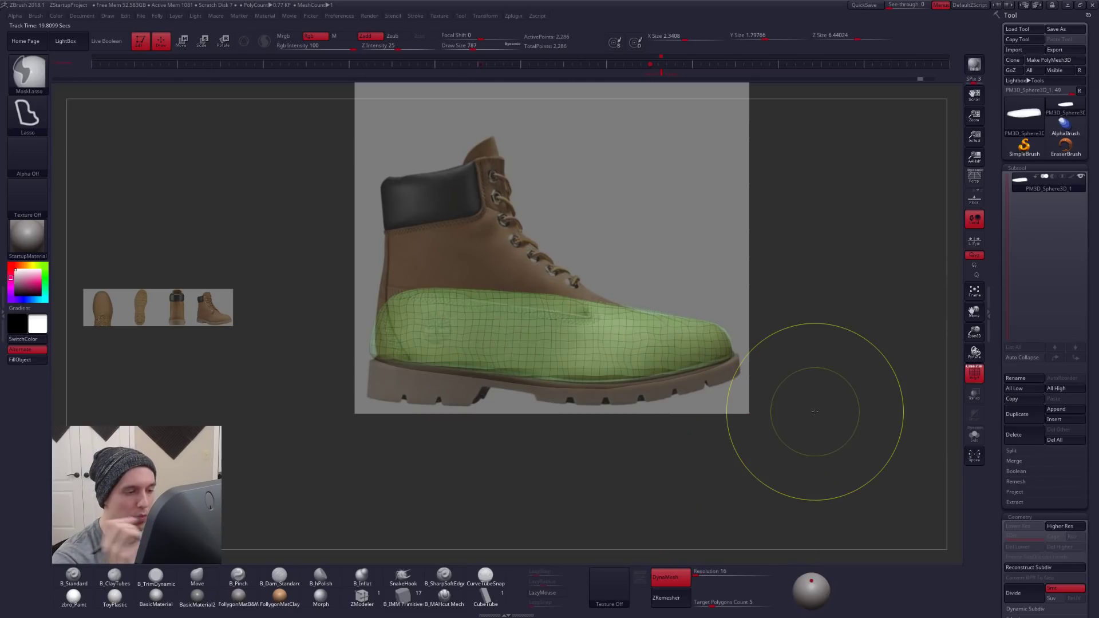
{"action": "mouse_move", "coordinate": [422, 293]}
{"action": "left_mouse_down"}
{"action": "mouse_move", "coordinate": [440, 269]}
{"action": "mouse_move", "coordinate": [492, 269]}
{"action": "mouse_move", "coordinate": [563, 295]}
{"action": "mouse_move", "coordinate": [546, 274]}
{"action": "mouse_move", "coordinate": [414, 246]}
{"action": "mouse_move", "coordinate": [475, 196]}
{"action": "mouse_move", "coordinate": [456, 171]}
{"action": "mouse_move", "coordinate": [494, 207]}
{"action": "mouse_move", "coordinate": [505, 191]}
{"action": "left_mouse_up"}
{"action": "key", "text": "space"}
{"action": "left_click_drag", "start_coordinate": [645, 240], "coordinate": [689, 263]}
- Hide the boot reference and adjust the pulled-up ankle from other angles with the Move brush, undoing one stroke
{"action": "key", "text": "shift+z"}
{"action": "left_click_drag", "start_coordinate": [819, 337], "coordinate": [702, 336]}
{"action": "left_click_drag", "start_coordinate": [750, 269], "coordinate": [538, 335], "text": "alt"}
{"action": "key", "text": "space"}
{"action": "mouse_move", "coordinate": [630, 275]}
{"action": "left_mouse_down"}
{"action": "mouse_move", "coordinate": [628, 401]}
{"action": "mouse_move", "coordinate": [629, 375]}
{"action": "left_mouse_up"}
{"action": "key", "text": "ctrl+z"}
{"action": "left_click_drag", "start_coordinate": [528, 226], "coordinate": [545, 226]}
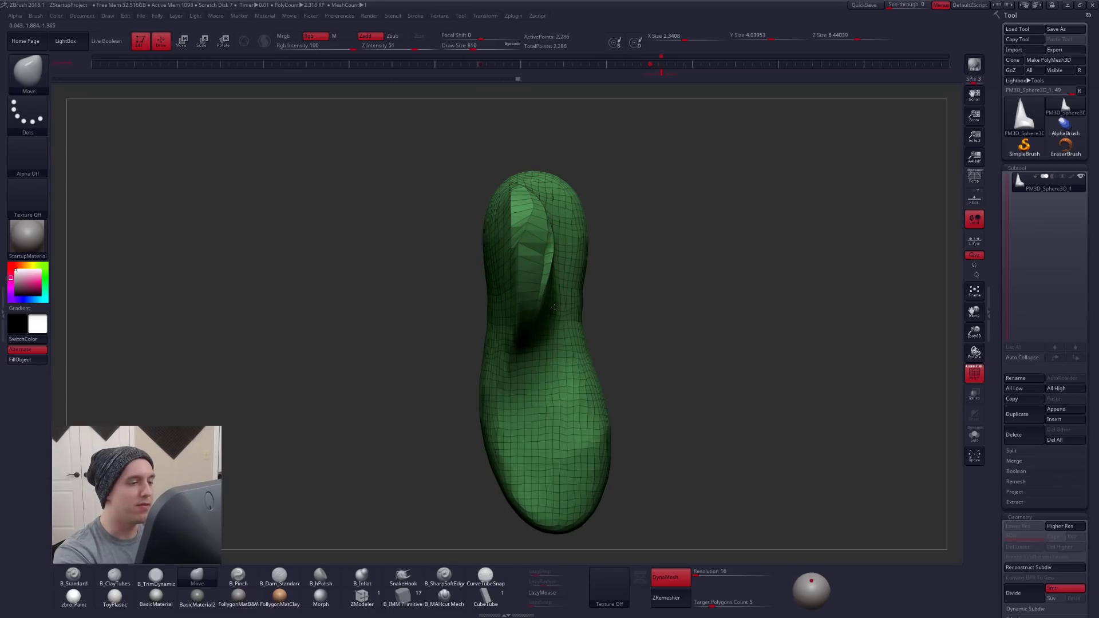
{"action": "mouse_move", "coordinate": [675, 292]}
{"action": "left_mouse_down", "text": "ctrl"}
{"action": "mouse_move", "coordinate": [702, 319]}
{"action": "mouse_move", "coordinate": [589, 297]}
{"action": "mouse_move", "coordinate": [617, 314]}
{"action": "left_mouse_up", "text": "ctrl"}
{"action": "key", "text": "space"}
{"action": "right_click_drag", "start_coordinate": [617, 314], "coordinate": [615, 349]}
- Build up volume around the thin ankle shaft and instep on all sides with the ClayTubes brush
{"action": "key", "text": "b"}
{"action": "key", "text": "c"}
{"action": "key", "text": "t"}
{"action": "left_click_drag", "start_coordinate": [548, 323], "coordinate": [543, 350]}
{"action": "left_click_drag", "start_coordinate": [601, 236], "coordinate": [567, 366]}
{"action": "left_click_drag", "start_coordinate": [635, 249], "coordinate": [601, 395]}
{"action": "mouse_move", "coordinate": [589, 252]}
{"action": "left_mouse_down"}
{"action": "mouse_move", "coordinate": [570, 366]}
{"action": "mouse_move", "coordinate": [572, 338]}
{"action": "mouse_move", "coordinate": [564, 354]}
{"action": "left_mouse_up"}
{"action": "right_click_drag", "start_coordinate": [564, 343], "coordinate": [650, 312]}
{"action": "left_click_drag", "start_coordinate": [538, 269], "coordinate": [518, 343], "text": "shift"}
{"action": "mouse_move", "coordinate": [549, 372]}
{"action": "right_mouse_down"}
{"action": "mouse_move", "coordinate": [601, 332]}
{"action": "mouse_move", "coordinate": [533, 306]}
{"action": "mouse_move", "coordinate": [606, 322]}
{"action": "mouse_move", "coordinate": [574, 340]}
{"action": "right_mouse_up"}
{"action": "left_click_drag", "start_coordinate": [606, 281], "coordinate": [601, 349]}
{"action": "right_click_drag", "start_coordinate": [618, 309], "coordinate": [554, 331], "text": "alt"}
{"action": "left_click_drag", "start_coordinate": [577, 260], "coordinate": [572, 355]}
{"action": "right_click_drag", "start_coordinate": [600, 258], "coordinate": [554, 250]}
{"action": "left_click_drag", "start_coordinate": [621, 351], "coordinate": [593, 233]}
{"action": "right_click_drag", "start_coordinate": [593, 246], "coordinate": [647, 258]}
{"action": "mouse_move", "coordinate": [487, 375]}
{"action": "left_mouse_down"}
{"action": "mouse_move", "coordinate": [515, 324]}
{"action": "mouse_move", "coordinate": [564, 274]}
{"action": "left_mouse_up"}
{"action": "right_click_drag", "start_coordinate": [527, 258], "coordinate": [599, 243], "text": "alt"}
{"action": "left_click_drag", "start_coordinate": [591, 228], "coordinate": [512, 375]}
- Set the DynaMesh resolution to 32
{"action": "left_click", "coordinate": [709, 571]}
{"action": "type", "text": "8"}
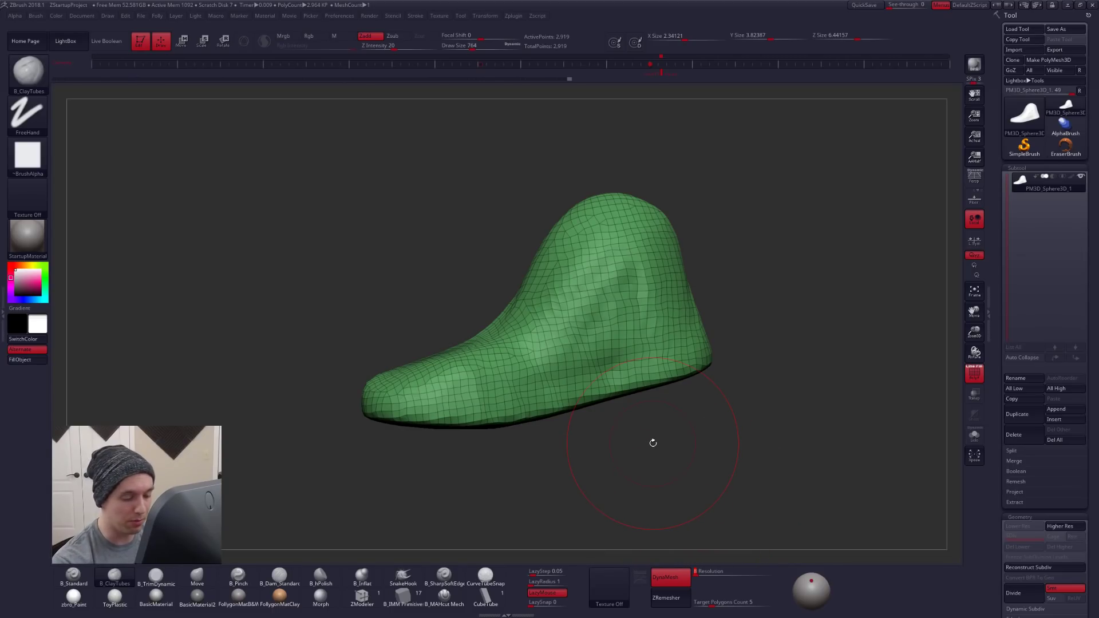
{"action": "left_click_drag", "start_coordinate": [720, 529], "coordinate": [706, 526]}
{"action": "left_click_drag", "start_coordinate": [727, 458], "coordinate": [749, 478]}
{"action": "mouse_move", "coordinate": [583, 312]}
{"action": "left_mouse_down"}
{"action": "mouse_move", "coordinate": [623, 278]}
{"action": "mouse_move", "coordinate": [649, 312]}
{"action": "left_mouse_up"}
{"action": "left_click_drag", "start_coordinate": [801, 484], "coordinate": [687, 459]}
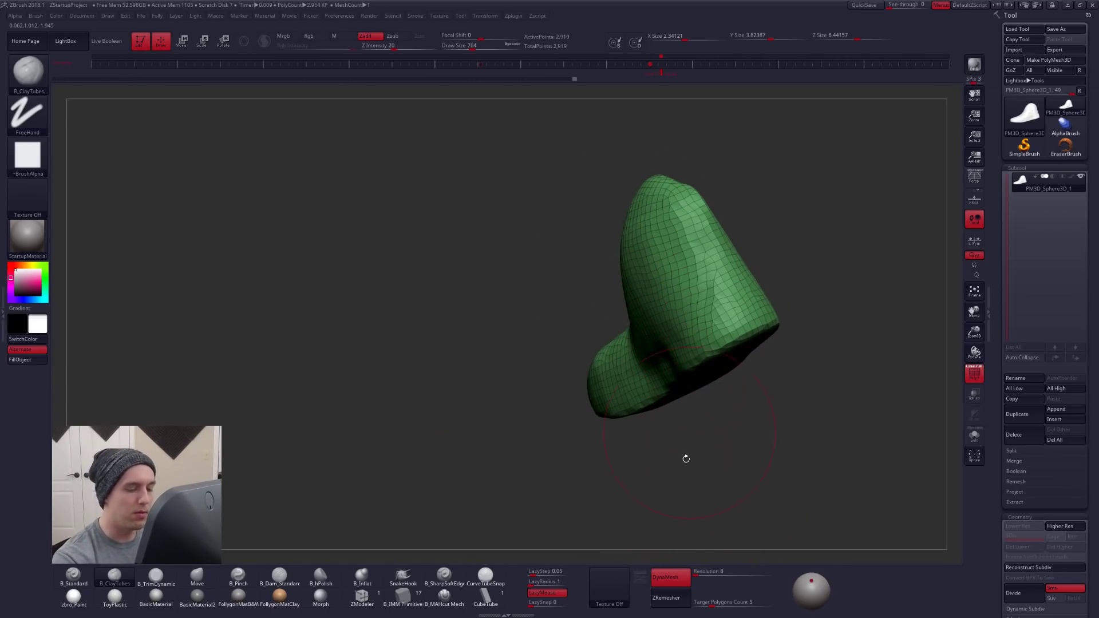
{"action": "left_click", "coordinate": [700, 577]}
{"action": "type", "text": "32"}
{"action": "key", "text": "Return"}
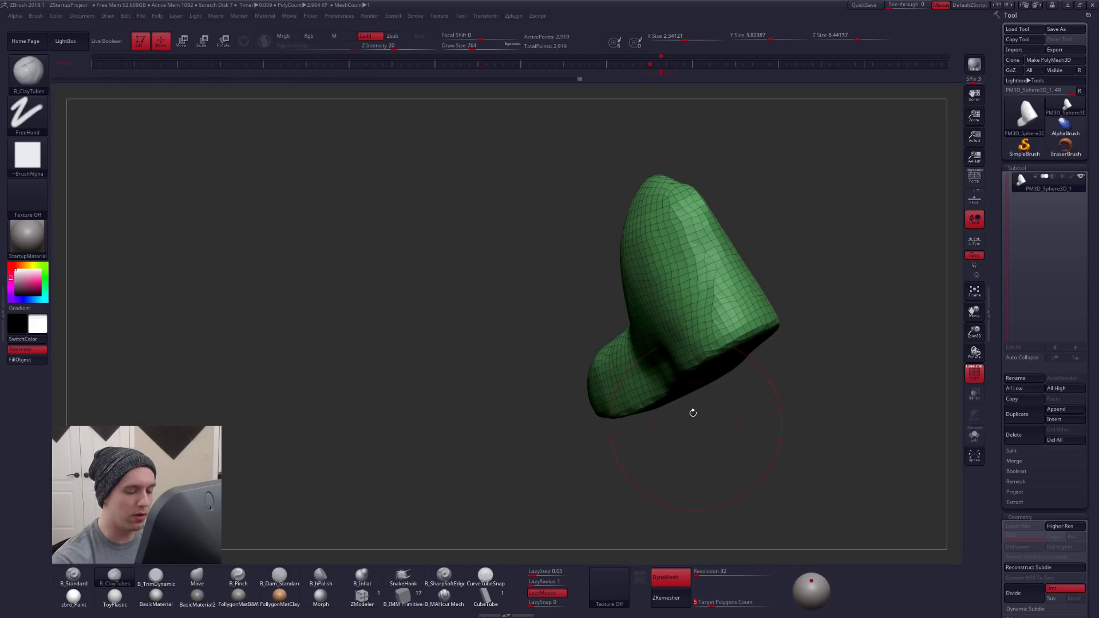
- Reshape the ankle shaft's sides and back with the Move brush from several angles
{"action": "left_click_drag", "start_coordinate": [696, 424], "coordinate": [706, 332]}
{"action": "left_click_drag", "start_coordinate": [784, 389], "coordinate": [830, 386]}
{"action": "left_click_drag", "start_coordinate": [593, 314], "coordinate": [598, 270]}
{"action": "mouse_move", "coordinate": [493, 280]}
{"action": "left_mouse_down"}
{"action": "mouse_move", "coordinate": [647, 250]}
{"action": "mouse_move", "coordinate": [635, 166]}
{"action": "mouse_move", "coordinate": [599, 269]}
{"action": "left_mouse_up"}
{"action": "key", "text": "b"}
{"action": "key", "text": "m"}
{"action": "key", "text": "v"}
{"action": "mouse_move", "coordinate": [667, 252]}
{"action": "left_mouse_down"}
{"action": "mouse_move", "coordinate": [664, 344]}
{"action": "mouse_move", "coordinate": [664, 321]}
{"action": "left_mouse_up"}
{"action": "mouse_move", "coordinate": [596, 281]}
{"action": "left_mouse_down"}
{"action": "mouse_move", "coordinate": [605, 241]}
{"action": "mouse_move", "coordinate": [609, 309]}
{"action": "left_mouse_up"}
{"action": "left_click_drag", "start_coordinate": [667, 326], "coordinate": [675, 269]}
{"action": "left_click_drag", "start_coordinate": [624, 326], "coordinate": [618, 313]}
{"action": "left_click_drag", "start_coordinate": [676, 275], "coordinate": [658, 334]}
{"action": "left_click_drag", "start_coordinate": [538, 238], "coordinate": [531, 234]}
{"action": "mouse_move", "coordinate": [487, 338]}
{"action": "left_mouse_down"}
{"action": "mouse_move", "coordinate": [555, 268]}
{"action": "mouse_move", "coordinate": [630, 252]}
{"action": "left_mouse_up"}
- Add more volume to the ankle shaft with ClayTubes strokes
{"action": "key", "text": "b"}
{"action": "key", "text": "c"}
{"action": "key", "text": "t"}
{"action": "left_click_drag", "start_coordinate": [511, 314], "coordinate": [575, 343]}
{"action": "mouse_move", "coordinate": [575, 343]}
{"action": "right_mouse_down"}
{"action": "mouse_move", "coordinate": [581, 321]}
{"action": "mouse_move", "coordinate": [562, 333]}
{"action": "right_mouse_up"}
{"action": "left_click_drag", "start_coordinate": [562, 333], "coordinate": [532, 280], "text": "shift"}
{"action": "mouse_move", "coordinate": [532, 312]}
{"action": "right_mouse_down"}
{"action": "mouse_move", "coordinate": [498, 297]}
{"action": "mouse_move", "coordinate": [590, 344]}
{"action": "mouse_move", "coordinate": [654, 322]}
{"action": "right_mouse_up"}
- Straighten and round the top of the ankle shaft with the Move brush at Draw Size 742, briefly comparing with the boot reference
{"action": "key", "text": "b"}
{"action": "key", "text": "m"}
{"action": "key", "text": "v"}
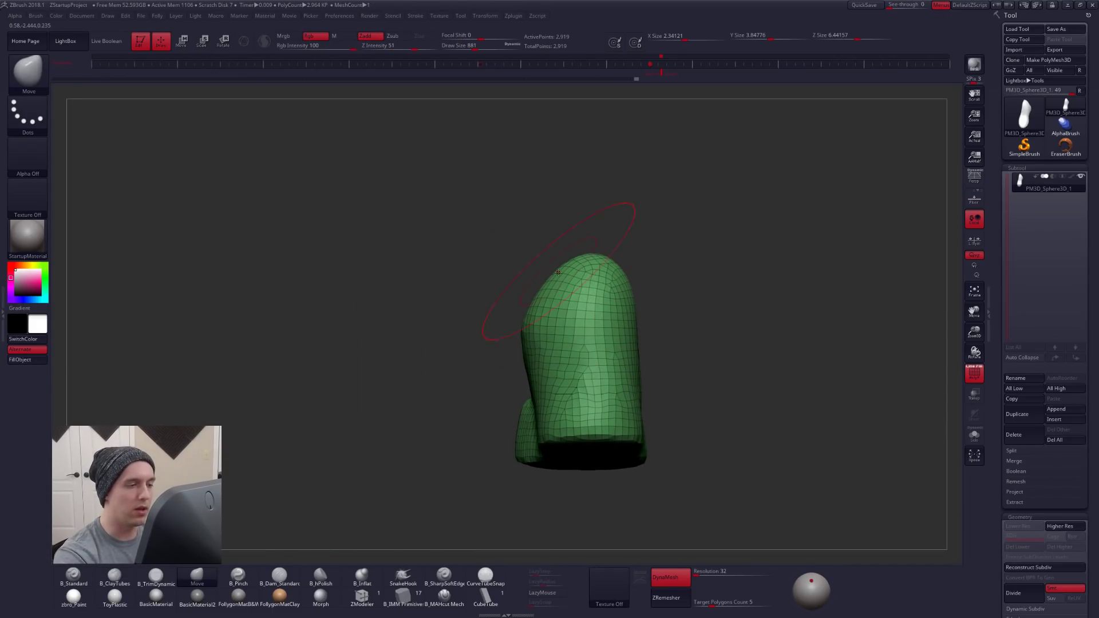
{"action": "key", "text": "ctrl+f"}
{"action": "key", "text": "space"}
{"action": "mouse_move", "coordinate": [544, 330]}
{"action": "left_mouse_down"}
{"action": "mouse_move", "coordinate": [572, 326]}
{"action": "mouse_move", "coordinate": [529, 332]}
{"action": "left_mouse_up"}
{"action": "mouse_move", "coordinate": [527, 331]}
{"action": "right_mouse_down", "text": "shift"}
{"action": "mouse_move", "coordinate": [581, 301]}
{"action": "mouse_move", "coordinate": [633, 297]}
{"action": "right_mouse_up", "text": "shift"}
{"action": "key", "text": "shift+z"}
{"action": "key", "text": "shift+z"}
{"action": "key", "text": "space"}
{"action": "left_click_drag", "start_coordinate": [594, 255], "coordinate": [588, 255]}
{"action": "left_click_drag", "start_coordinate": [565, 258], "coordinate": [575, 249]}
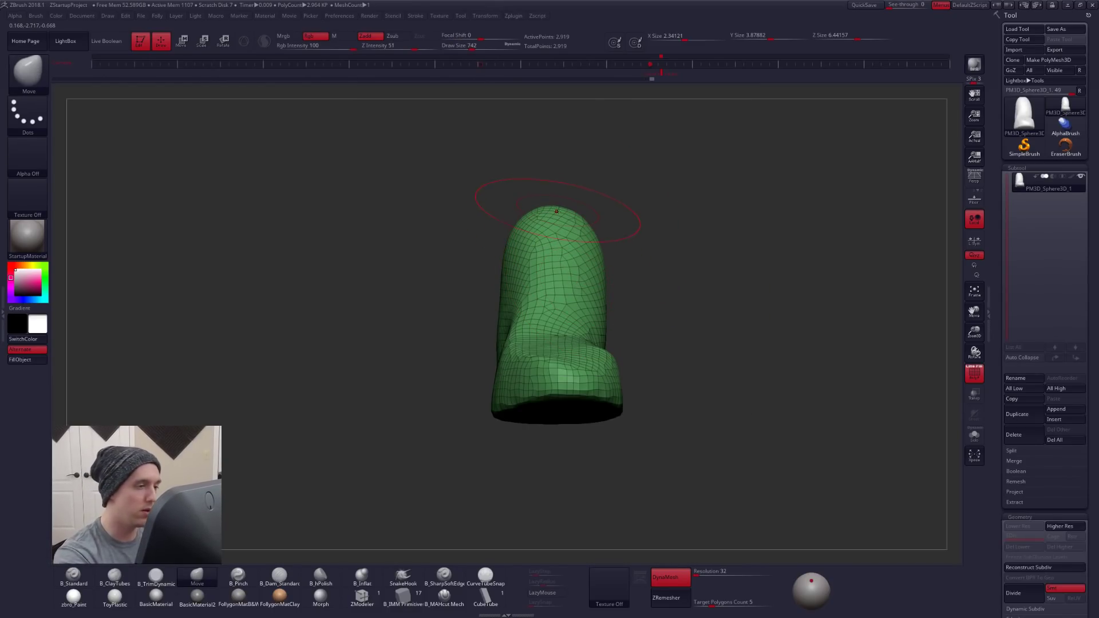
- Fill the transition from the ankle to the forefoot across the instep with the ClayTubes brush
{"action": "key", "text": "space"}
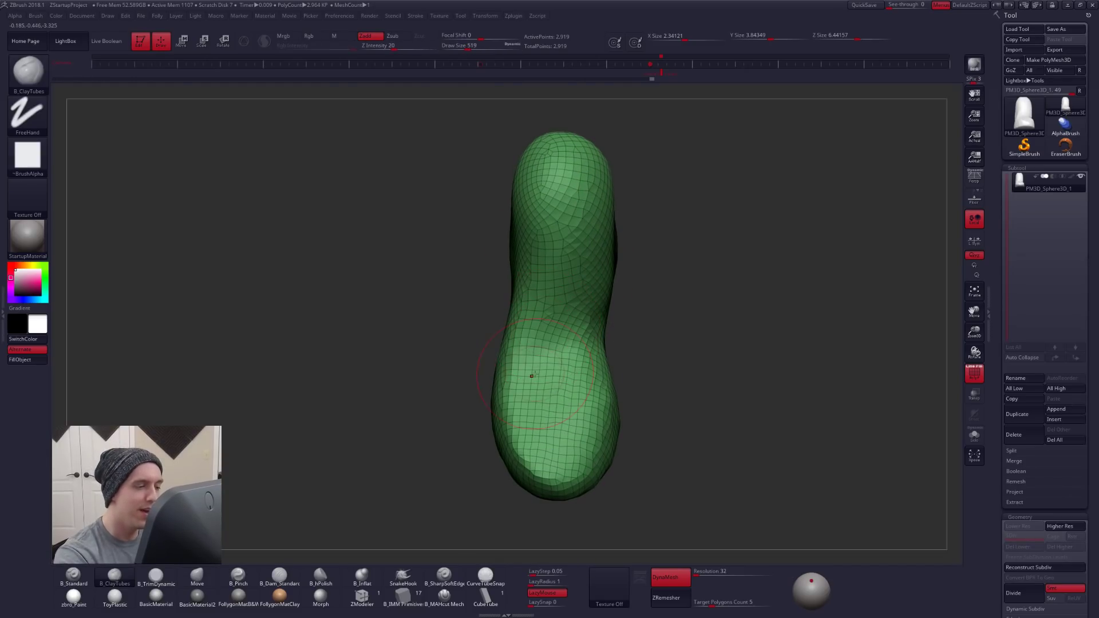
{"action": "mouse_move", "coordinate": [551, 329]}
{"action": "left_mouse_down"}
{"action": "mouse_move", "coordinate": [537, 406]}
{"action": "mouse_move", "coordinate": [579, 401]}
{"action": "left_mouse_up"}
{"action": "left_click_drag", "start_coordinate": [576, 362], "coordinate": [576, 297]}
{"action": "right_click_drag", "start_coordinate": [577, 297], "coordinate": [578, 349]}
{"action": "right_click_drag", "start_coordinate": [691, 254], "coordinate": [767, 420]}
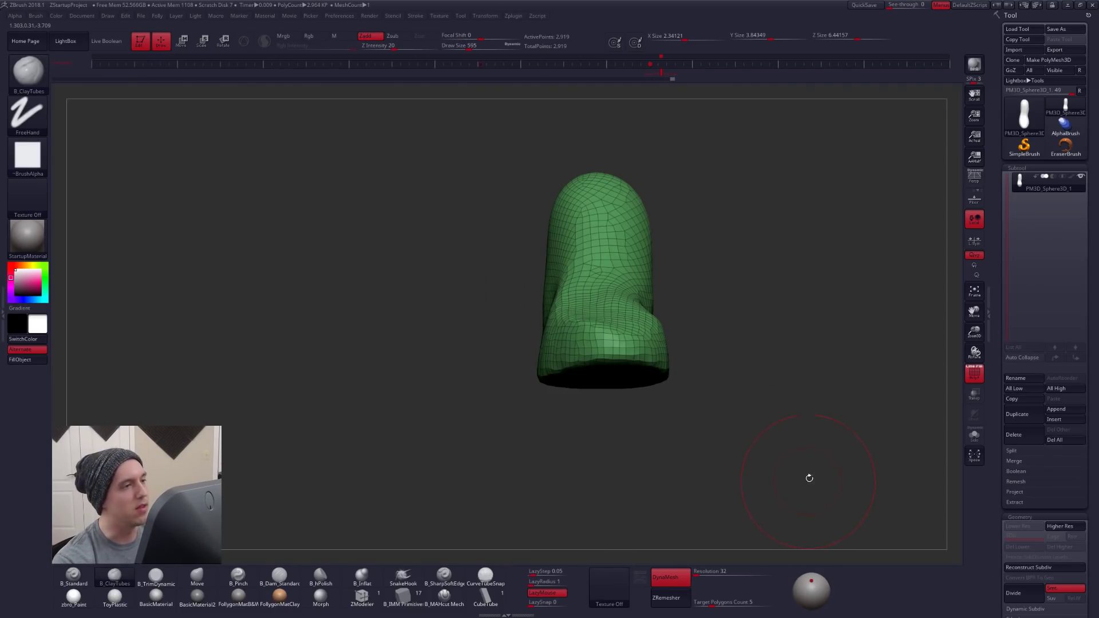
- Show the Spotlight references, enlarge the back-view boot image, and place it over the model in place of the side view
{"action": "key", "text": "shift+z"}
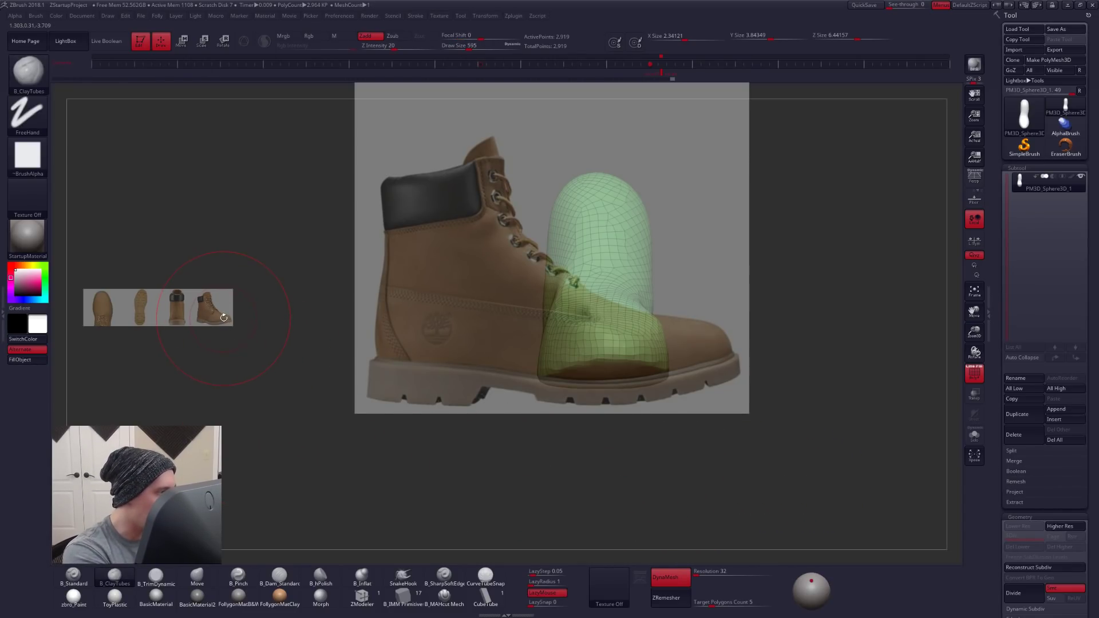
{"action": "key", "text": "z"}
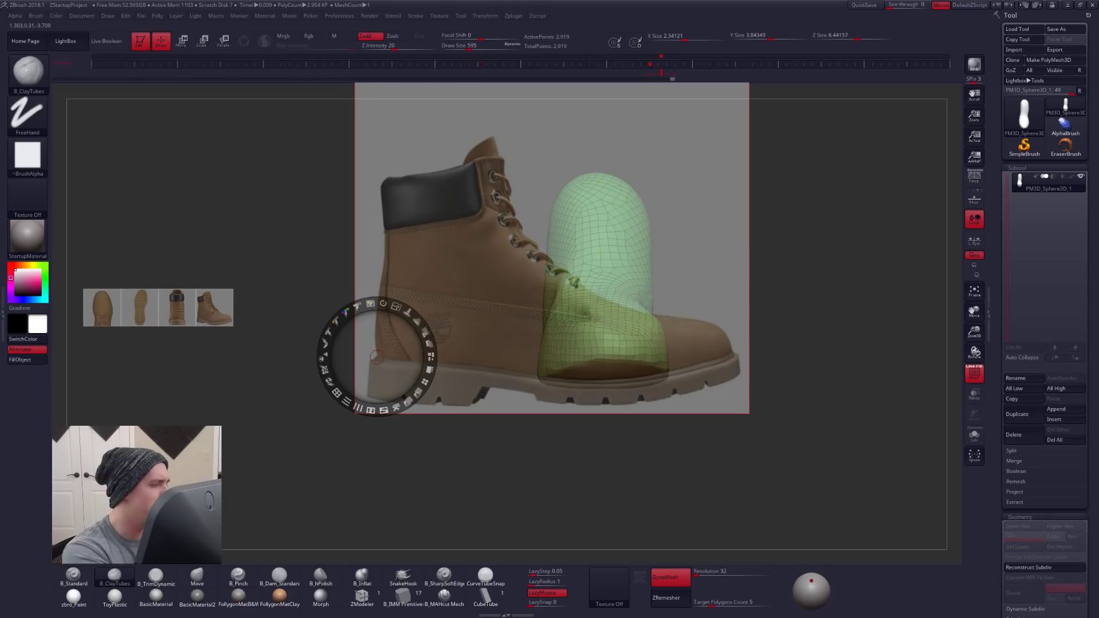
{"action": "left_click", "coordinate": [179, 313]}
{"action": "left_click_drag", "start_coordinate": [211, 265], "coordinate": [287, 262]}
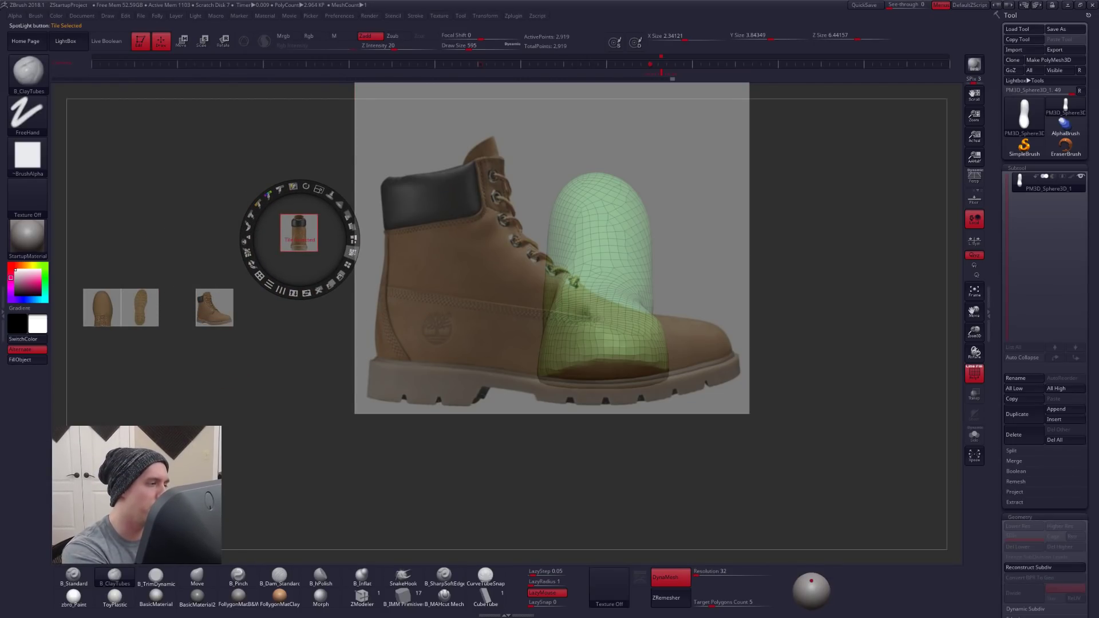
{"action": "left_click", "coordinate": [352, 253]}
{"action": "left_click", "coordinate": [548, 379]}
{"action": "left_click_drag", "start_coordinate": [568, 328], "coordinate": [357, 252]}
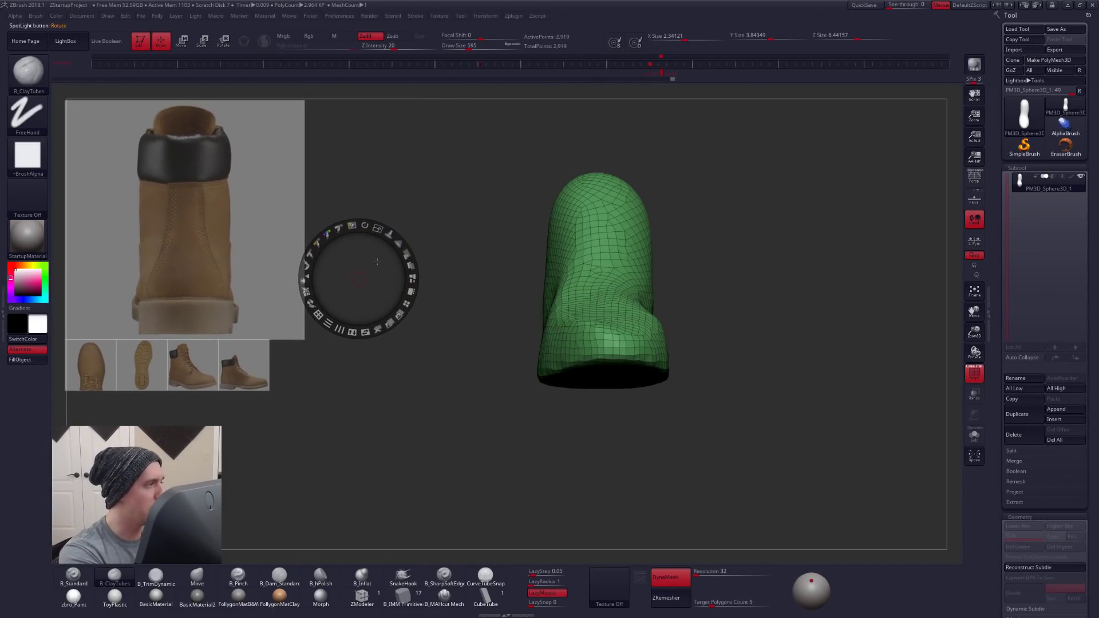
{"action": "left_click", "coordinate": [252, 239]}
{"action": "left_click_drag", "start_coordinate": [251, 239], "coordinate": [553, 378]}
{"action": "key", "text": "shift+z"}
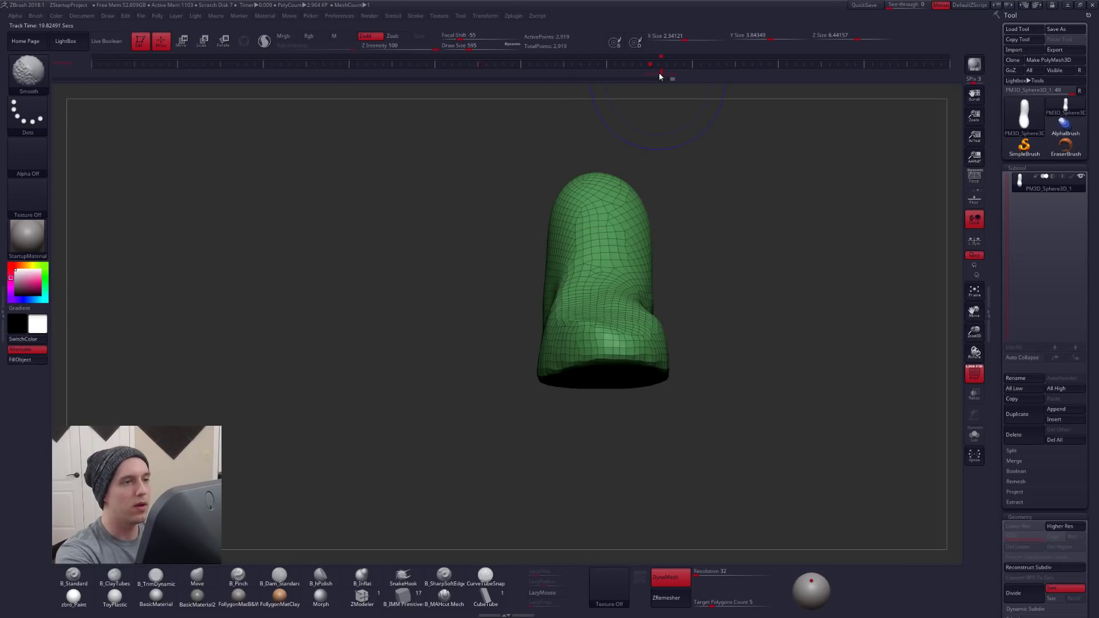
- Store the model's back view on the timeline and align the back-view boot reference over it
{"action": "left_click", "coordinate": [661, 73]}
{"action": "mouse_move", "coordinate": [549, 368]}
{"action": "right_mouse_down"}
{"action": "mouse_move", "coordinate": [594, 351]}
{"action": "mouse_move", "coordinate": [653, 373]}
{"action": "mouse_move", "coordinate": [651, 360]}
{"action": "right_mouse_up"}
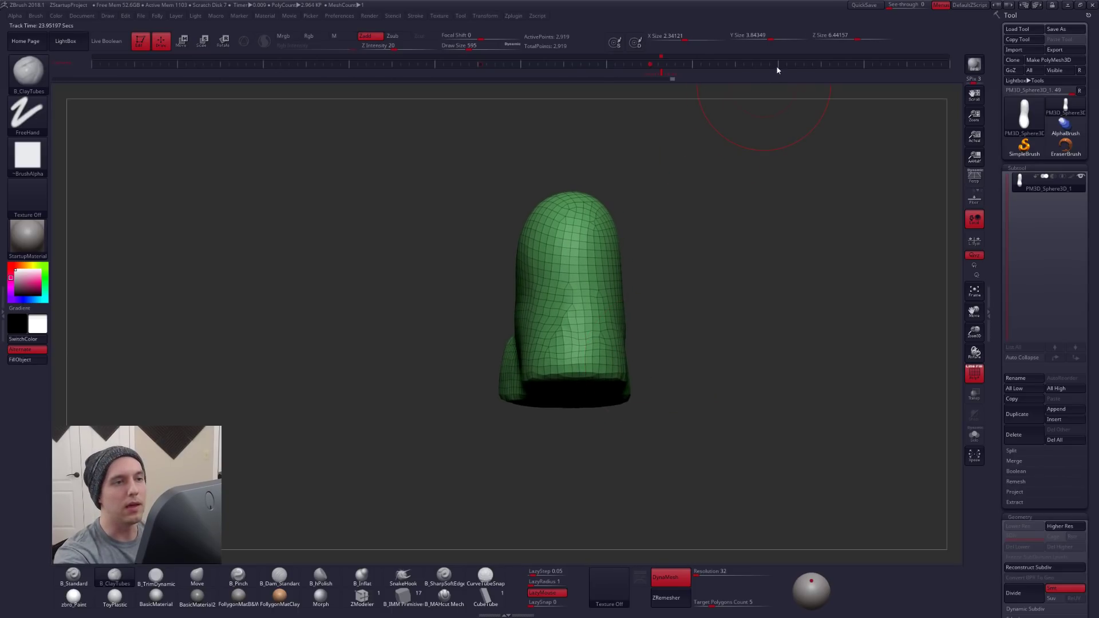
{"action": "key", "text": "shift+z"}
{"action": "left_click_drag", "start_coordinate": [562, 458], "coordinate": [651, 406]}
{"action": "left_click_drag", "start_coordinate": [559, 385], "coordinate": [572, 378]}
{"action": "left_click_drag", "start_coordinate": [656, 380], "coordinate": [655, 381]}
{"action": "left_click_drag", "start_coordinate": [577, 378], "coordinate": [571, 382]}
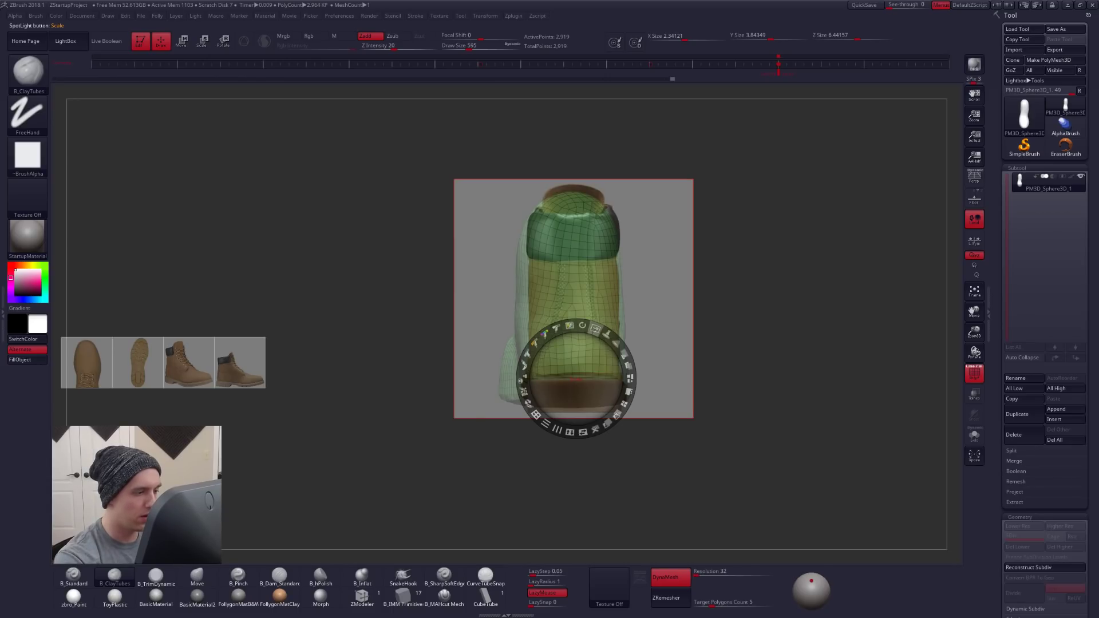
- Compare the heel with the back-view reference and enlarge the image to match the model's width
{"action": "key", "text": "shift"}
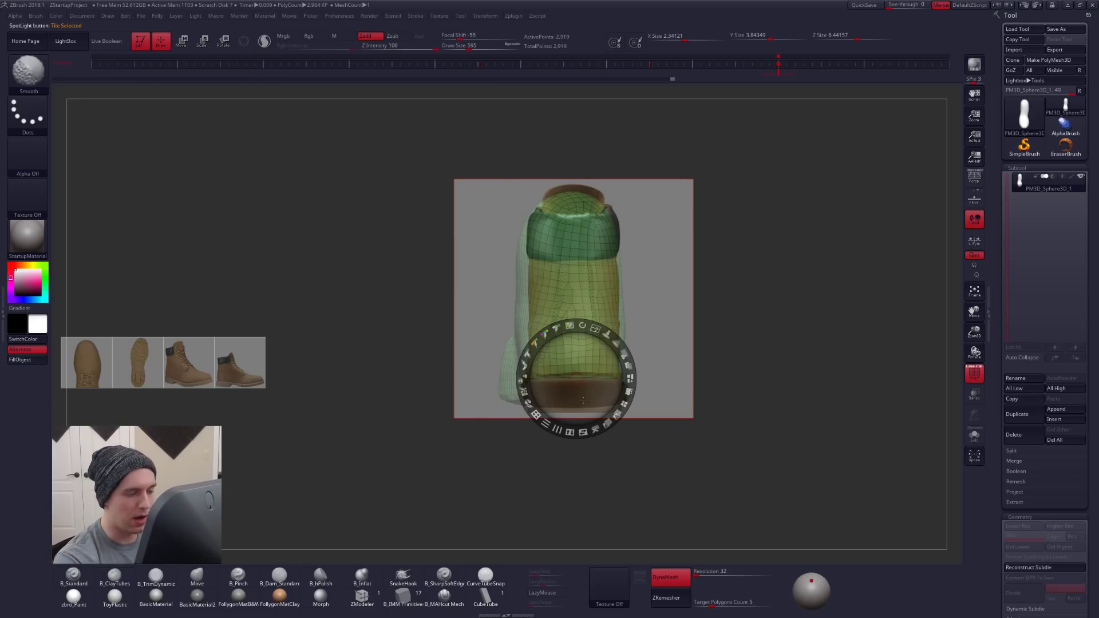
{"action": "key", "text": "shift+z"}
{"action": "key", "text": "shift+z"}
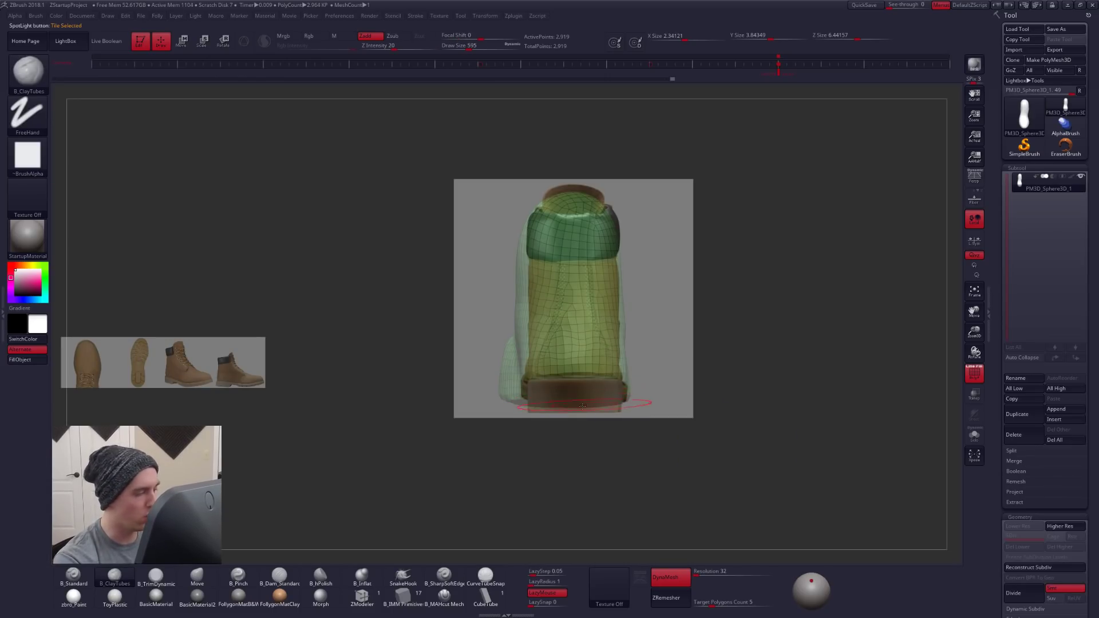
{"action": "key", "text": "z"}
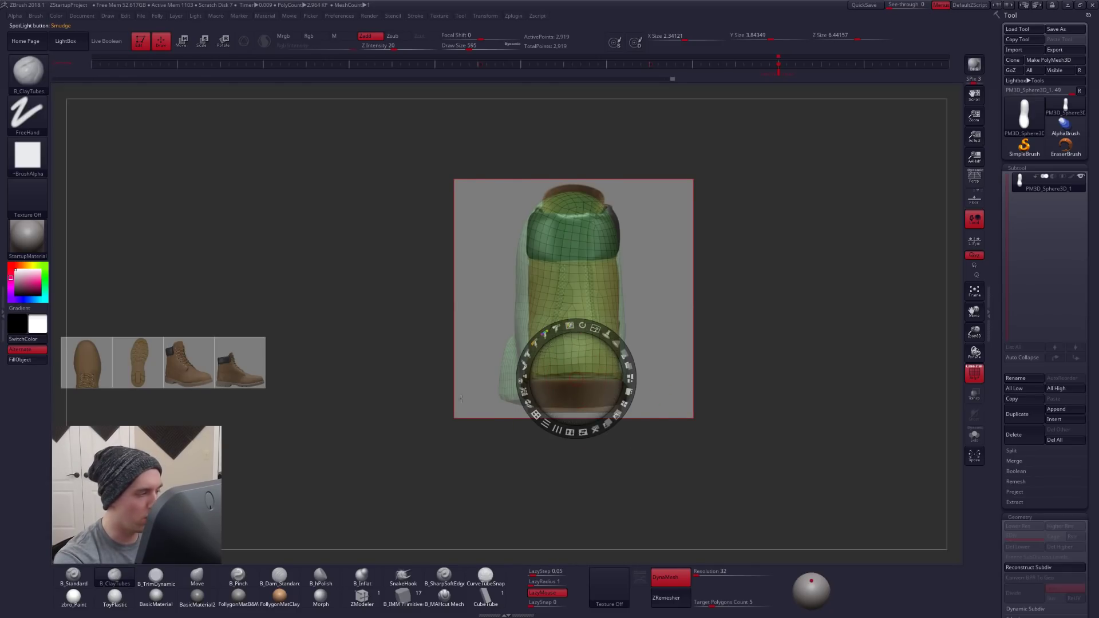
{"action": "left_click_drag", "start_coordinate": [584, 328], "coordinate": [650, 349]}
{"action": "key", "text": "z"}
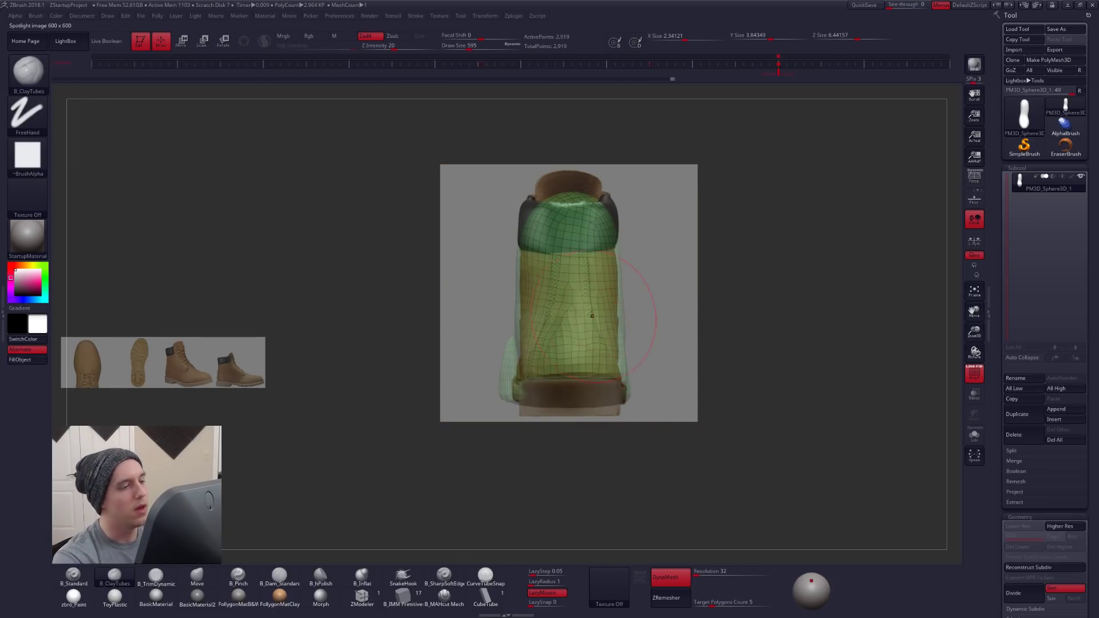
- Adjust the side of the shaft to the back-view reference outline with the Move brush at Draw Size 857
{"action": "key", "text": "b"}
{"action": "key", "text": "m"}
{"action": "key", "text": "v"}
{"action": "key", "text": "space"}
{"action": "left_click_drag", "start_coordinate": [513, 321], "coordinate": [519, 321]}
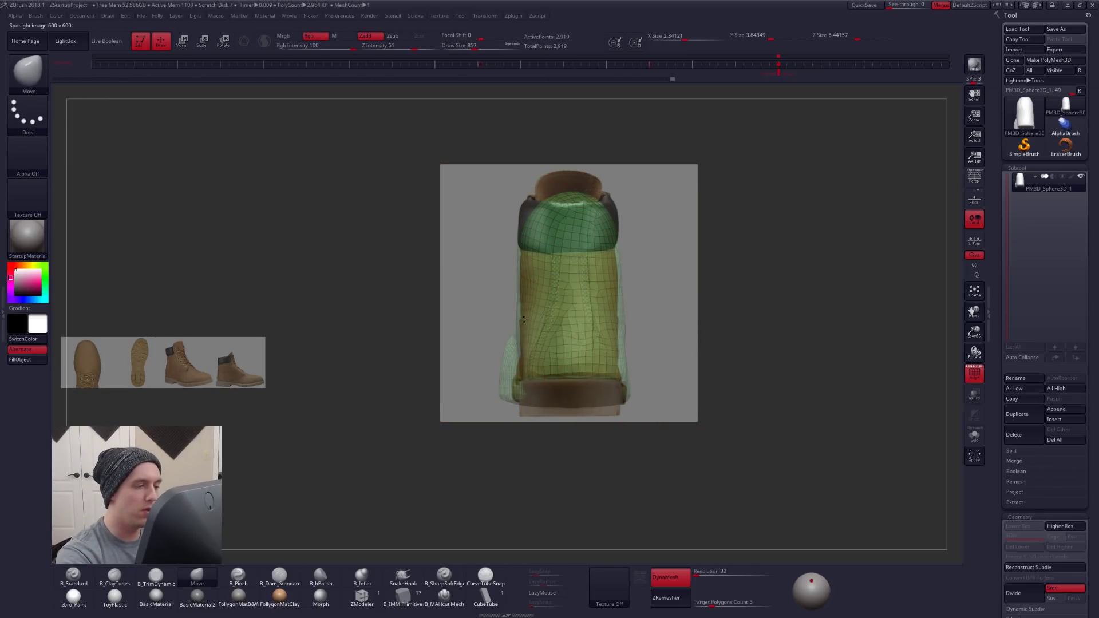
{"action": "key", "text": "w"}
{"action": "left_click_drag", "start_coordinate": [579, 373], "coordinate": [649, 373], "text": "shift"}
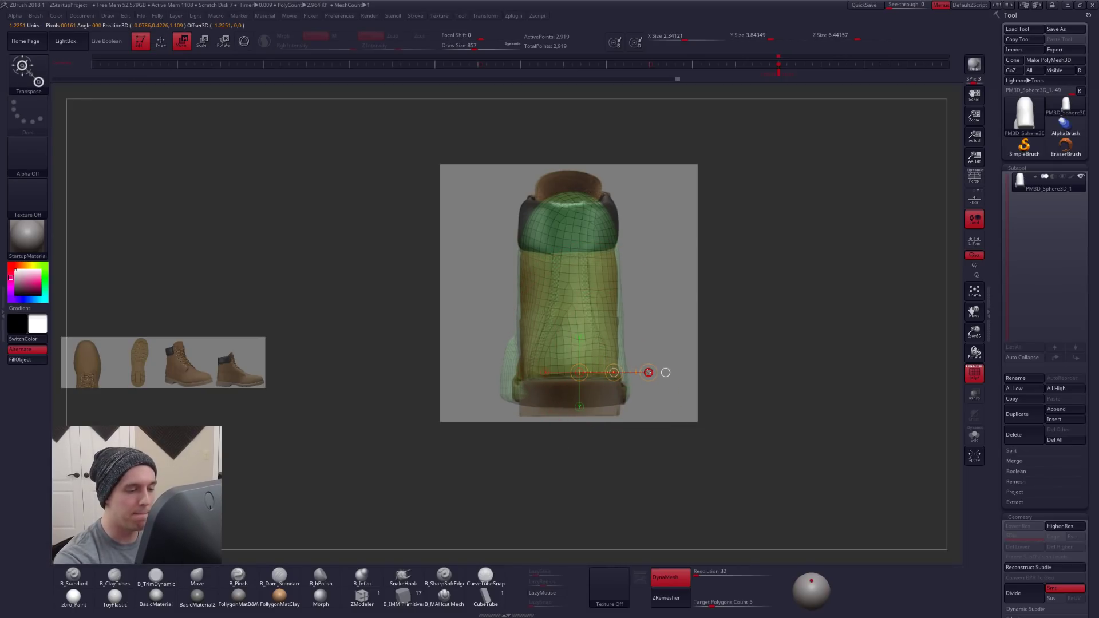
{"action": "key", "text": "q"}
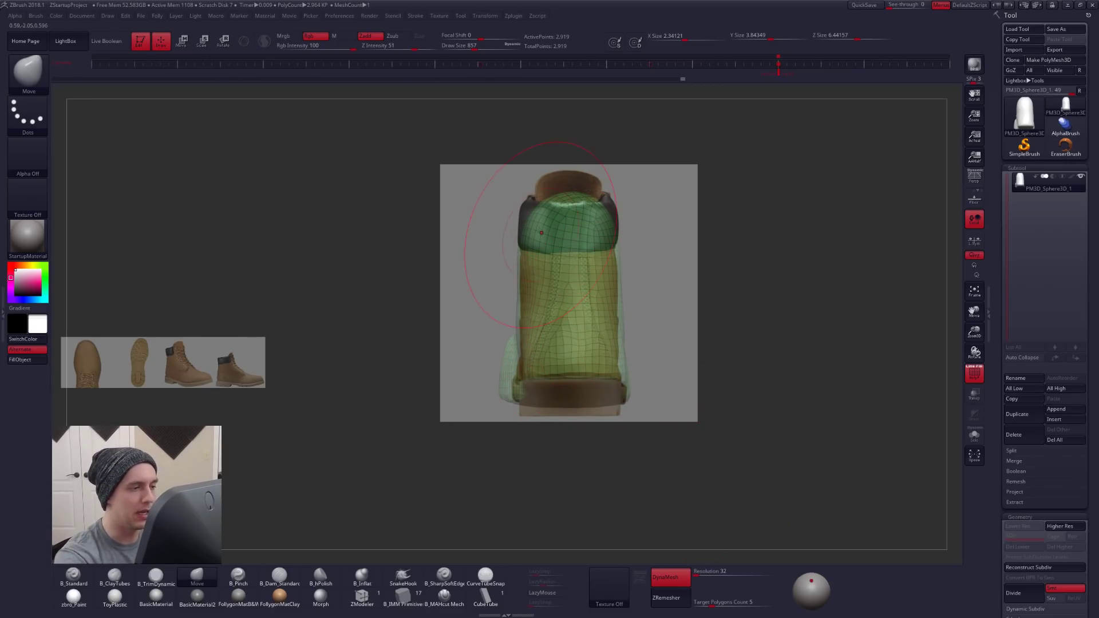
- Enlarge the back-view reference slightly more over the shaft and set the Move brush's Draw Size to 677
{"action": "key", "text": "shift+z"}
{"action": "left_click", "coordinate": [572, 378]}
{"action": "left_click_drag", "start_coordinate": [591, 328], "coordinate": [592, 330]}
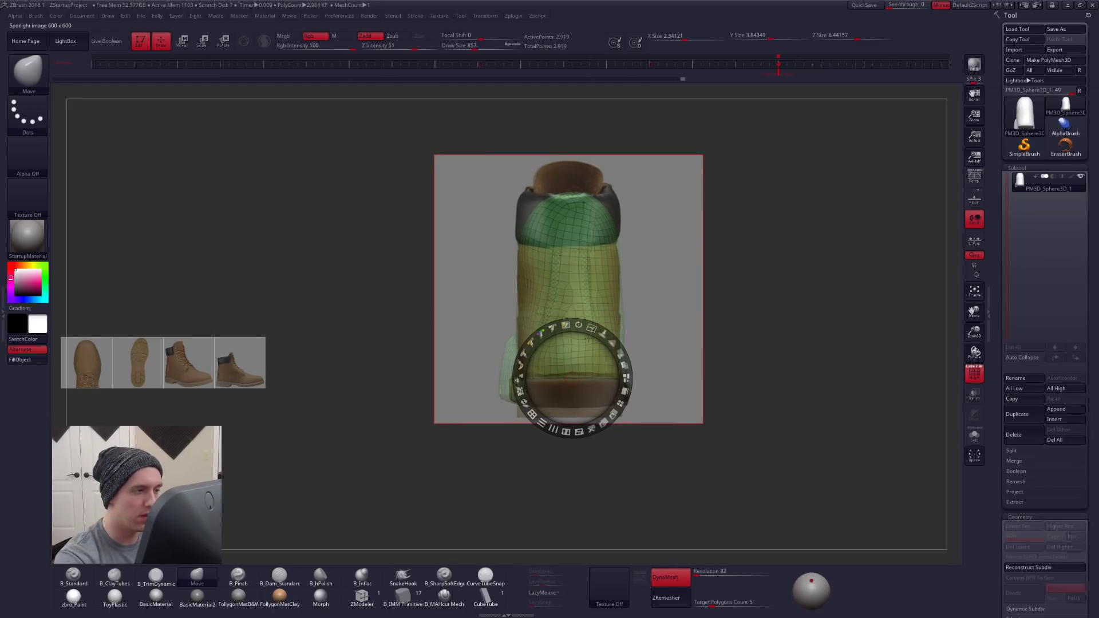
{"action": "key", "text": "z"}
{"action": "key", "text": "space"}
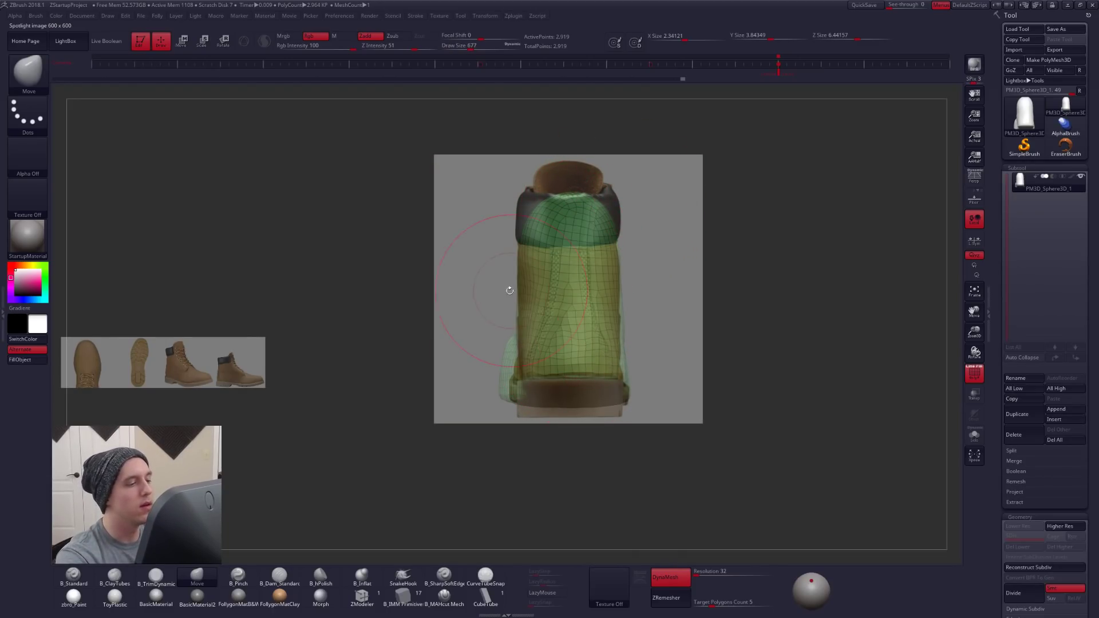
- Mask the lower part of the boot and stretch the shaft's top upward with Transpose Move
{"action": "key", "text": "ctrl"}
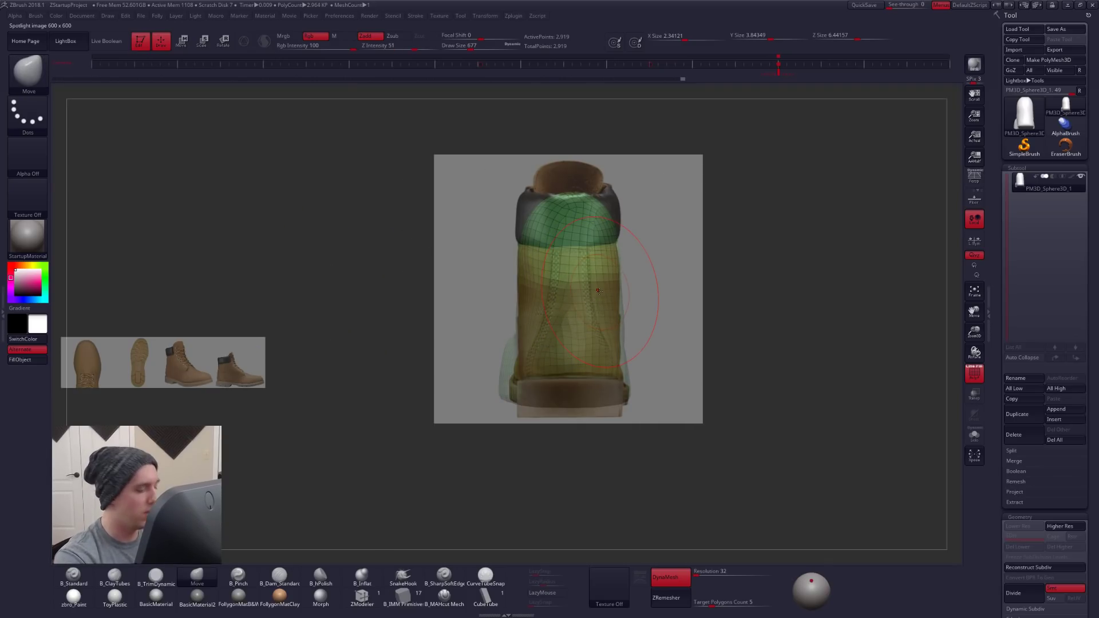
{"action": "key", "text": "shift+z"}
{"action": "left_click", "coordinate": [713, 479], "text": "ctrl"}
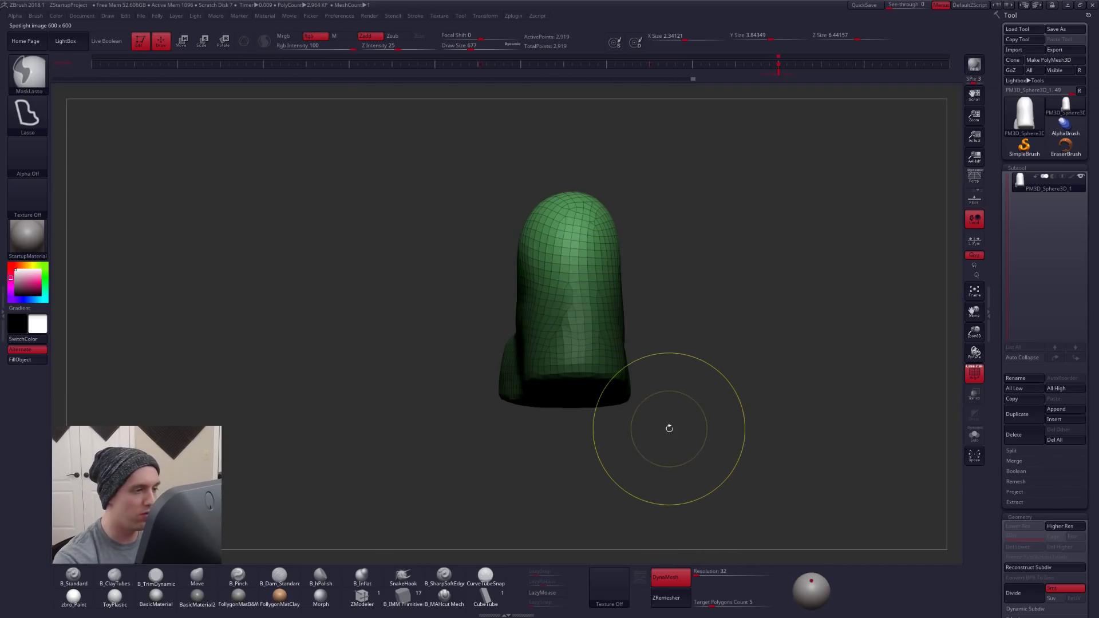
{"action": "key", "text": "w"}
{"action": "left_click_drag", "start_coordinate": [606, 330], "coordinate": [607, 445], "text": "shift"}
{"action": "left_click_drag", "start_coordinate": [606, 389], "coordinate": [606, 305], "text": "shift"}
{"action": "key", "text": "q"}
- Flatten the top of the shaft at the height of the reference's padded collar with the Transpose line
{"action": "key", "text": "shift+z"}
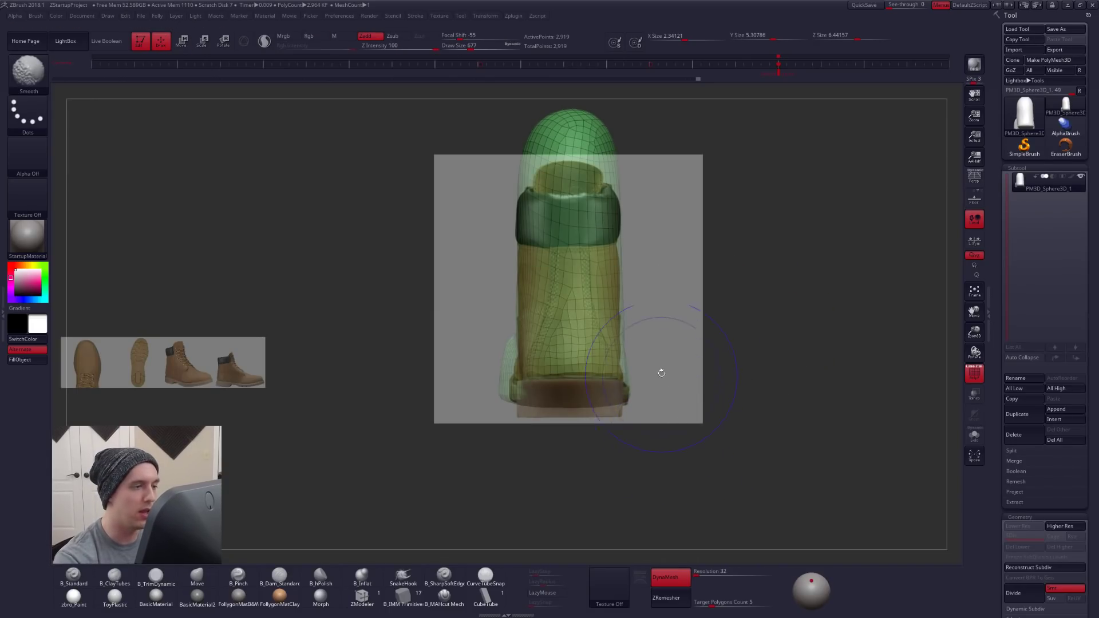
{"action": "key", "text": "w"}
{"action": "left_click_drag", "start_coordinate": [577, 195], "coordinate": [578, 108], "text": "shift"}
{"action": "key", "text": "shift+z"}
{"action": "left_click_drag", "start_coordinate": [747, 472], "coordinate": [613, 471]}
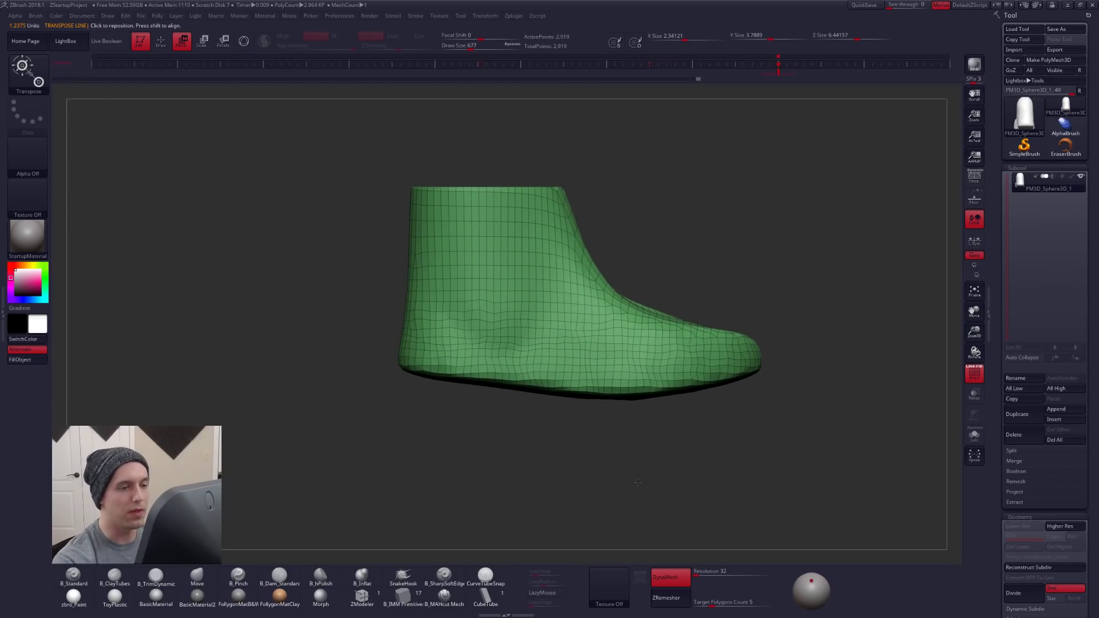
- Recall the stored side view and fit the side-view boot reference over the model in place of the back view
{"action": "left_click", "coordinate": [650, 64]}
{"action": "key", "text": "shift+z"}
{"action": "left_click_drag", "start_coordinate": [239, 374], "coordinate": [770, 319]}
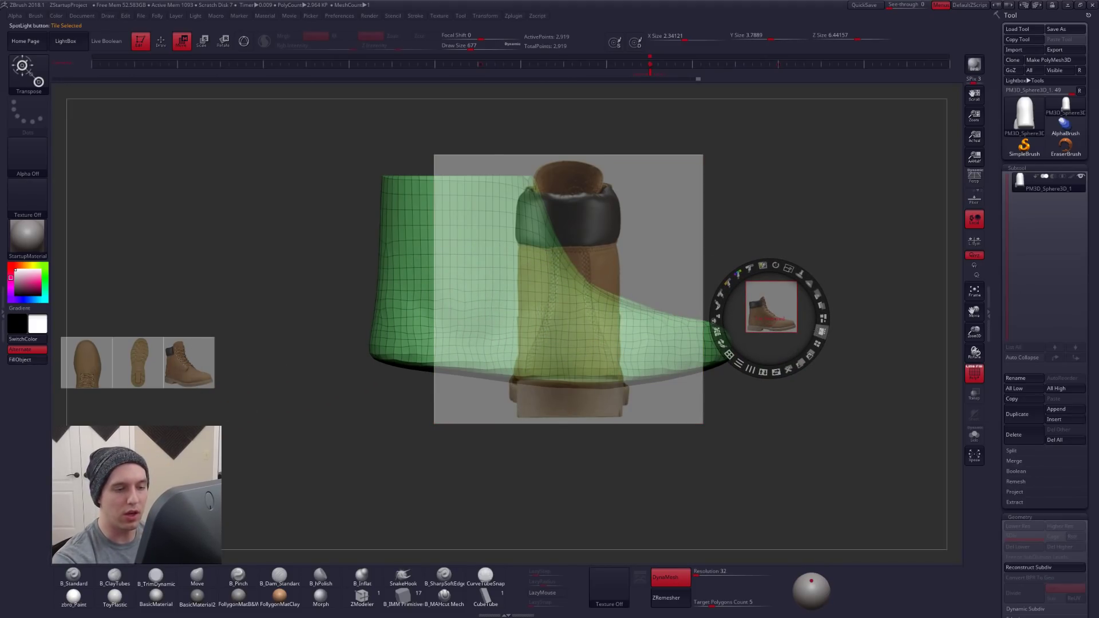
{"action": "left_click", "coordinate": [822, 331]}
{"action": "left_click_drag", "start_coordinate": [402, 411], "coordinate": [705, 349]}
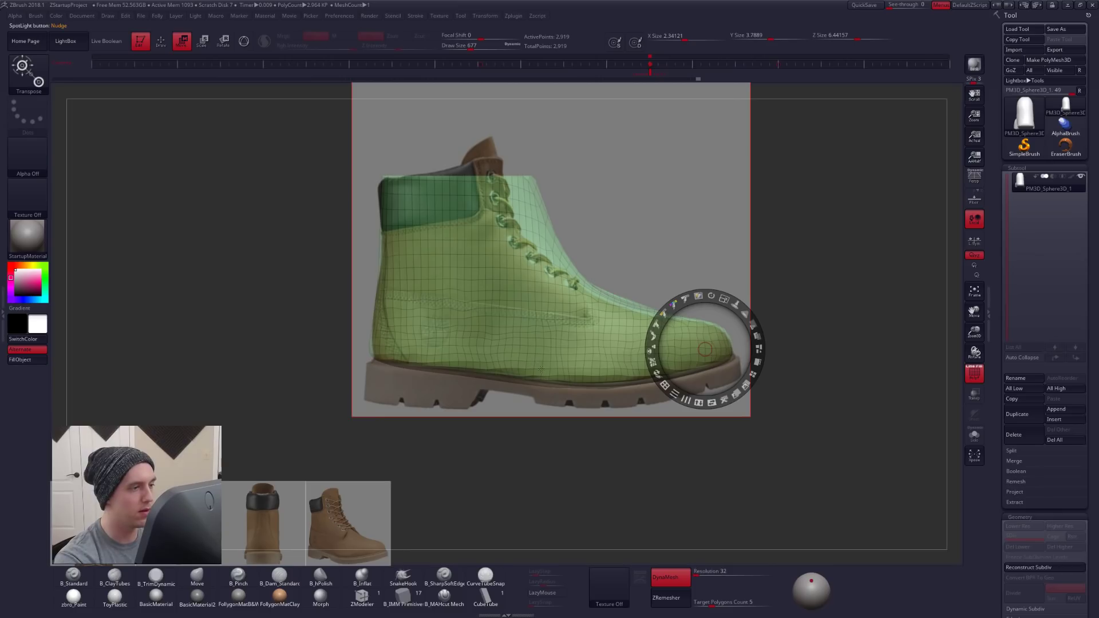
{"action": "key", "text": "z"}
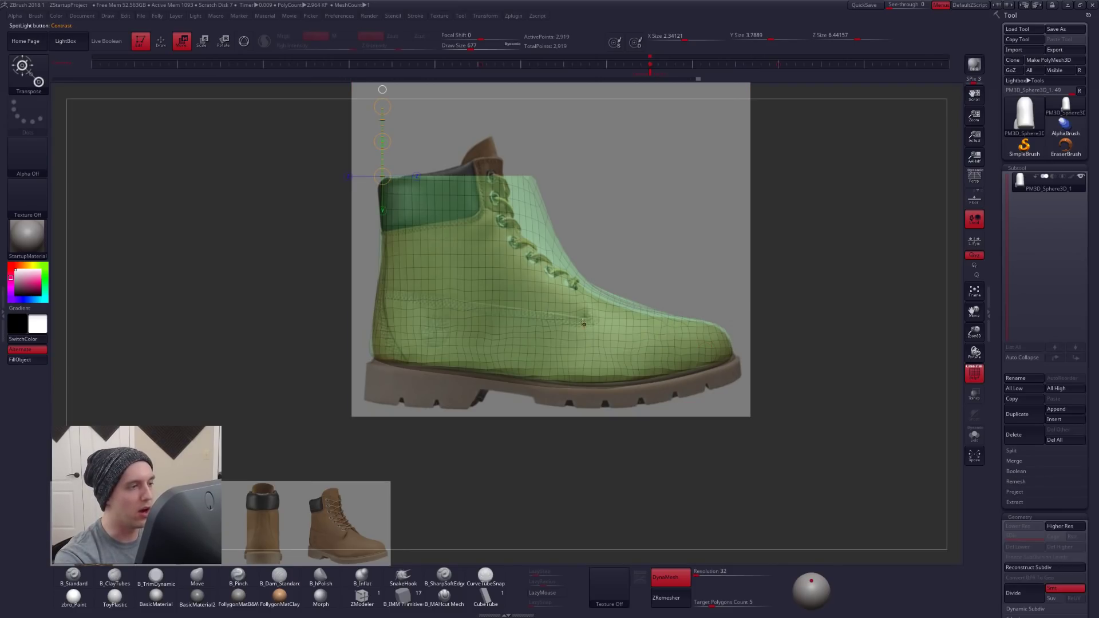
{"action": "key", "text": "shift+z"}
{"action": "key", "text": "shift+z"}
- Set the Move brush to Draw Size 1058, mask the rest of the boot, and shift the shaft's front back toward the reference laces
{"action": "key", "text": "q"}
{"action": "key", "text": "space"}
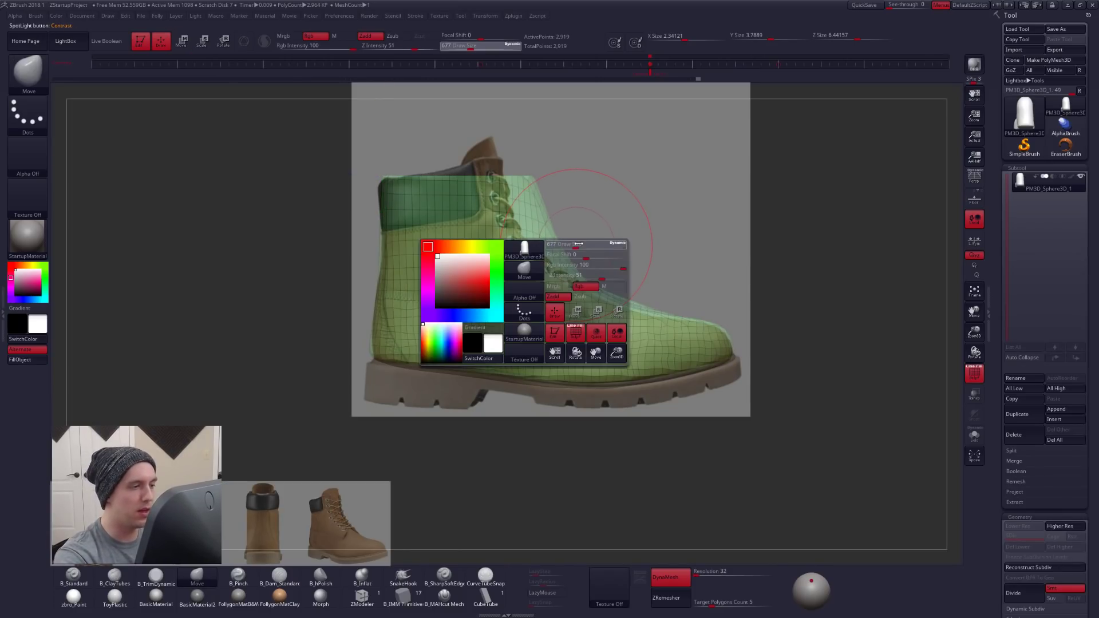
{"action": "left_click_drag", "start_coordinate": [575, 243], "coordinate": [582, 243]}
{"action": "key", "text": "ctrl"}
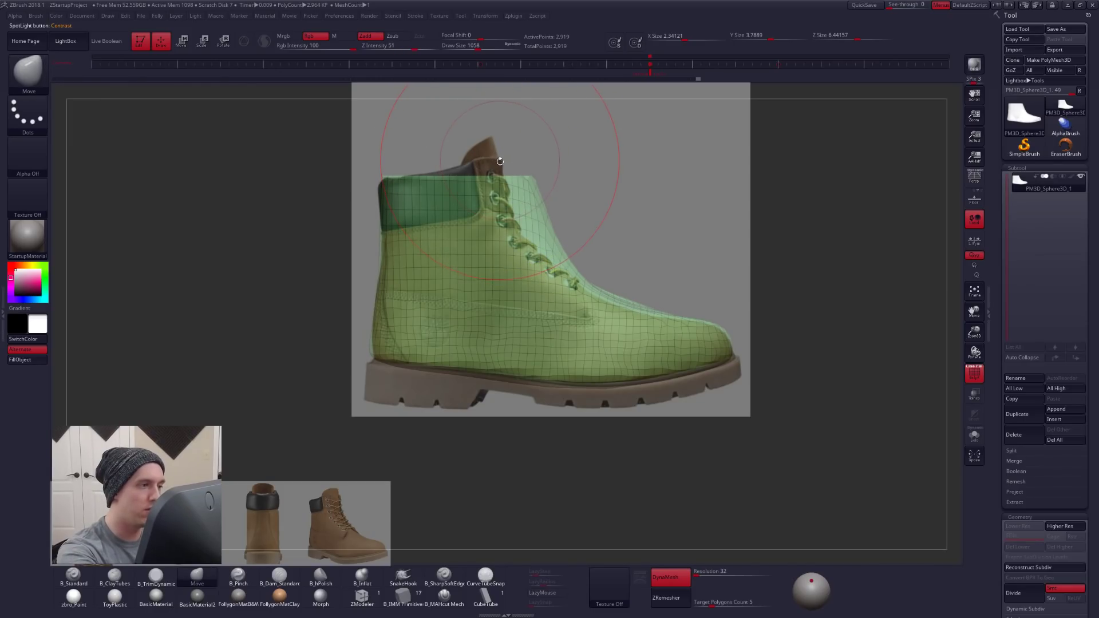
{"action": "mouse_move", "coordinate": [494, 151]}
{"action": "left_mouse_down", "text": "ctrl"}
{"action": "mouse_move", "coordinate": [543, 256]}
{"action": "mouse_move", "coordinate": [618, 311]}
{"action": "mouse_move", "coordinate": [809, 247]}
{"action": "mouse_move", "coordinate": [808, 158]}
{"action": "left_mouse_up", "text": "ctrl"}
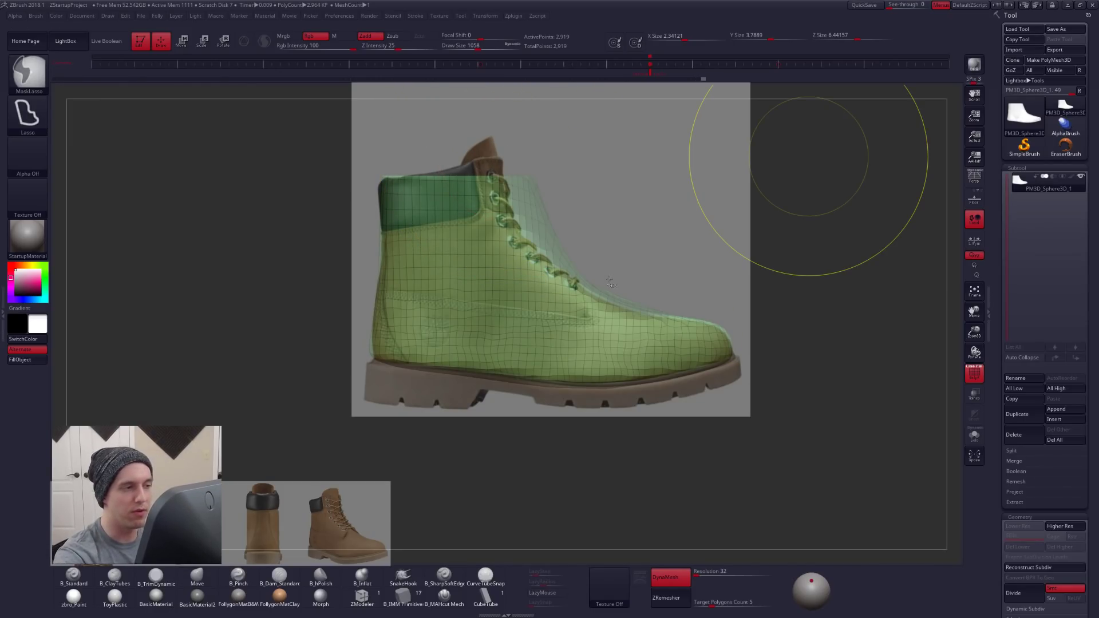
{"action": "left_click", "coordinate": [693, 256], "text": "ctrl"}
{"action": "key", "text": "w"}
{"action": "left_click_drag", "start_coordinate": [640, 320], "coordinate": [779, 319]}
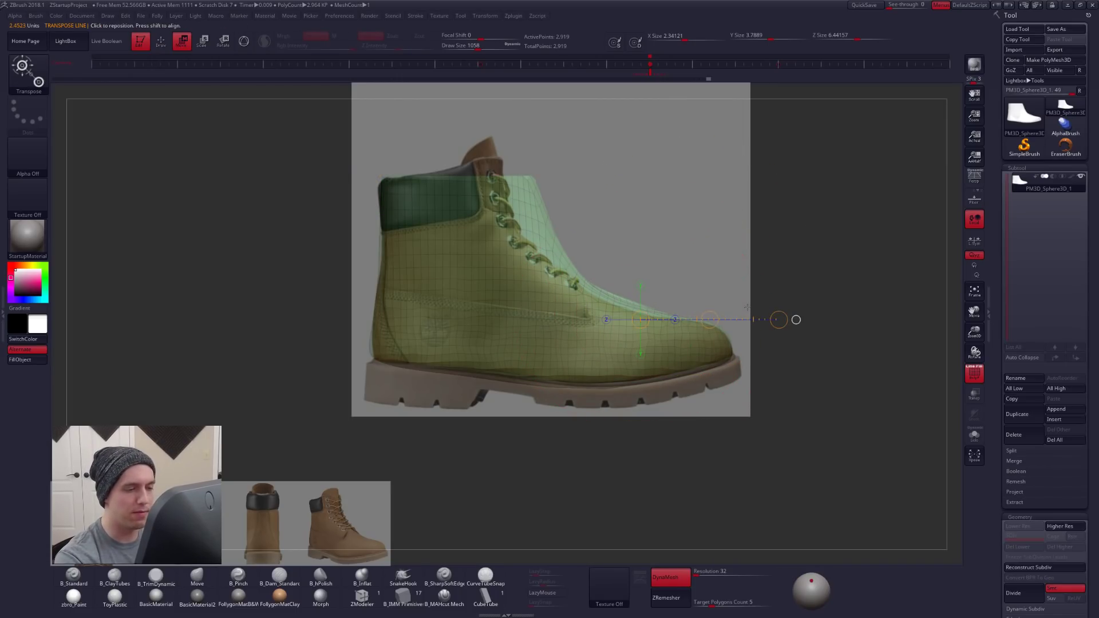
{"action": "left_click_drag", "start_coordinate": [708, 318], "coordinate": [695, 319]}
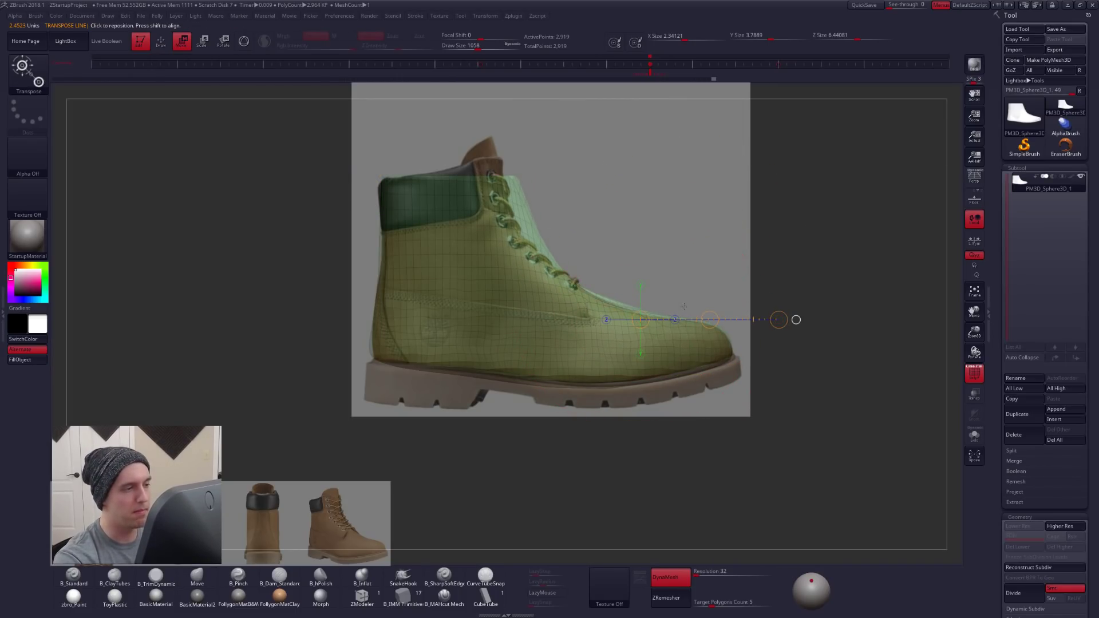
- Reshape the ankle front and instep to the reference's lace line with the Move brush, reducing its Draw Size to 677
{"action": "key", "text": "q"}
{"action": "key", "text": "space"}
{"action": "left_click_drag", "start_coordinate": [519, 232], "coordinate": [518, 215]}
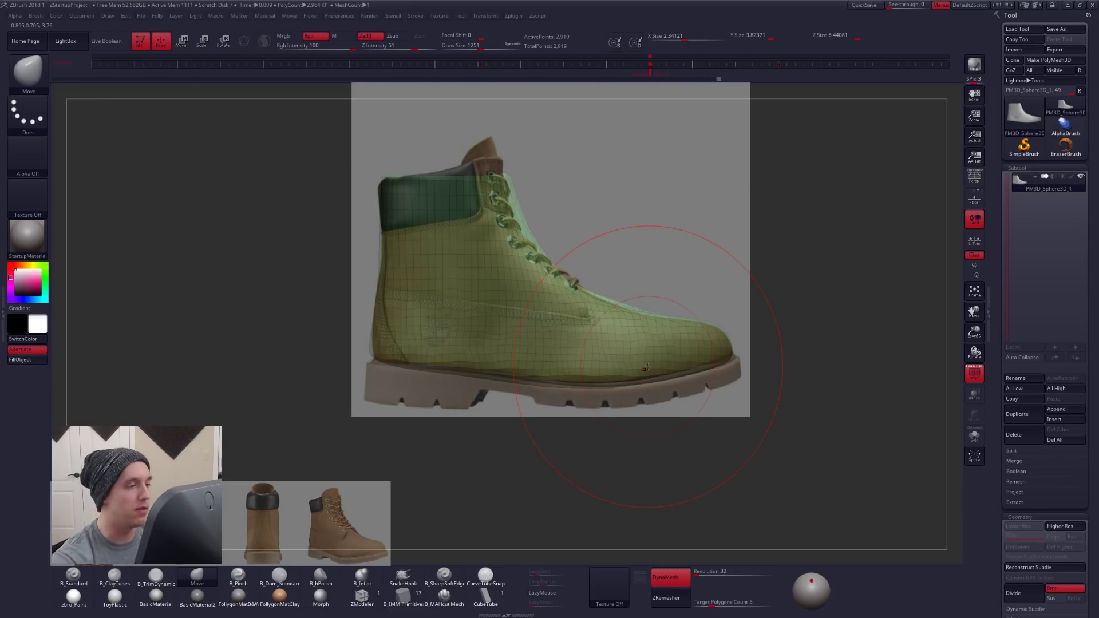
{"action": "key", "text": "space"}
{"action": "left_click_drag", "start_coordinate": [539, 205], "coordinate": [531, 206]}
{"action": "key", "text": "space"}
{"action": "left_click_drag", "start_coordinate": [625, 260], "coordinate": [621, 259]}
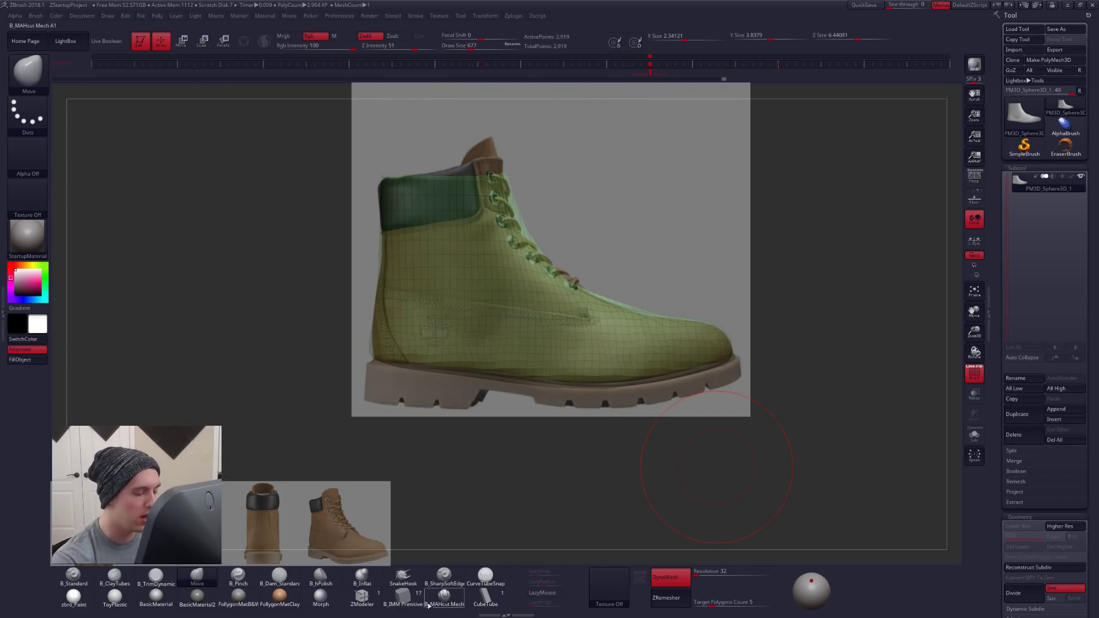
- Set the Move brush to Draw Size 764, remask the boot below the collar, and tilt the shaft's top to the reference cuff's slope
{"action": "key", "text": "space"}
{"action": "left_click_drag", "start_coordinate": [505, 200], "coordinate": [556, 200]}
{"action": "mouse_move", "coordinate": [351, 217]}
{"action": "left_mouse_down", "text": "ctrl"}
{"action": "mouse_move", "coordinate": [377, 222]}
{"action": "mouse_move", "coordinate": [279, 264]}
{"action": "mouse_move", "coordinate": [286, 270]}
{"action": "left_mouse_up", "text": "ctrl"}
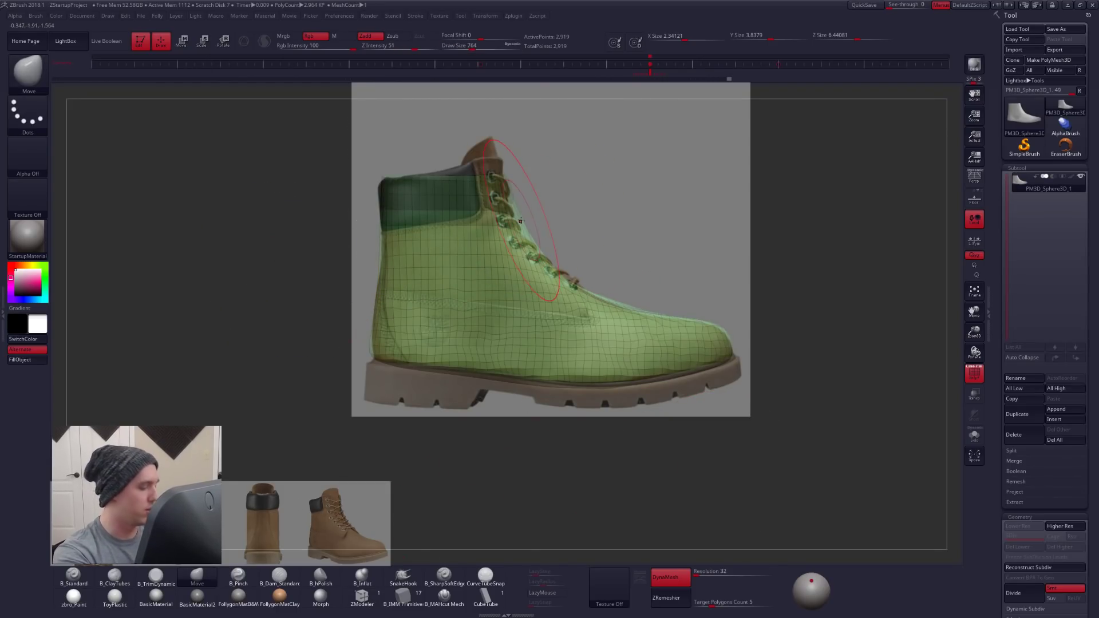
{"action": "left_click", "coordinate": [551, 213], "text": "ctrl"}
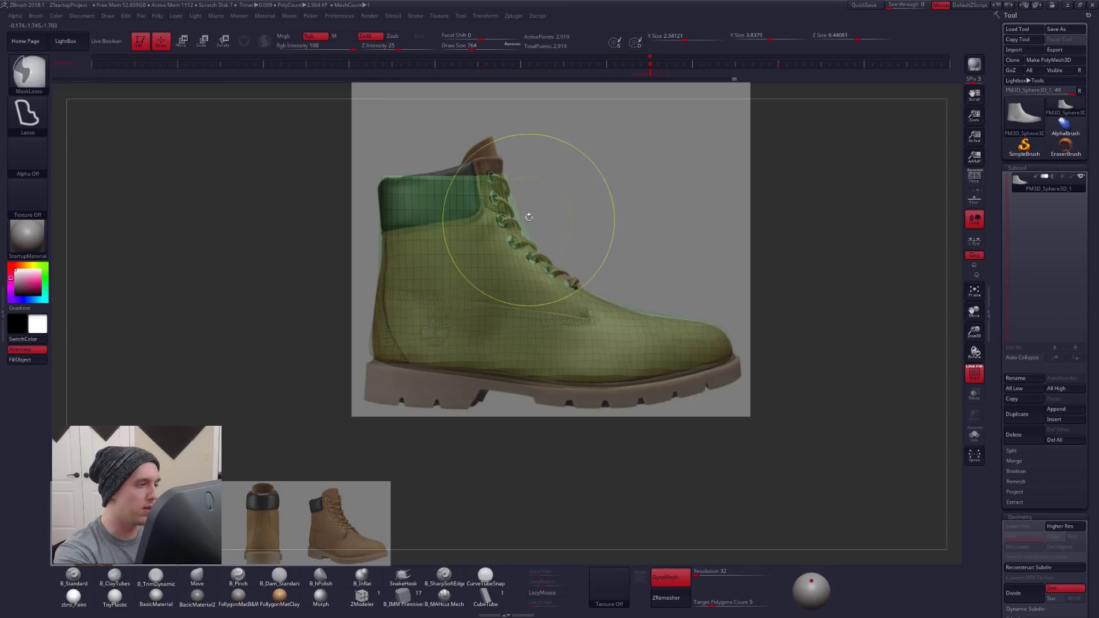
{"action": "key", "text": "r"}
{"action": "mouse_move", "coordinate": [385, 177]}
{"action": "left_mouse_down", "text": "shift"}
{"action": "mouse_move", "coordinate": [574, 177]}
{"action": "mouse_move", "coordinate": [517, 226]}
{"action": "left_mouse_up", "text": "shift"}
{"action": "key", "text": "q"}
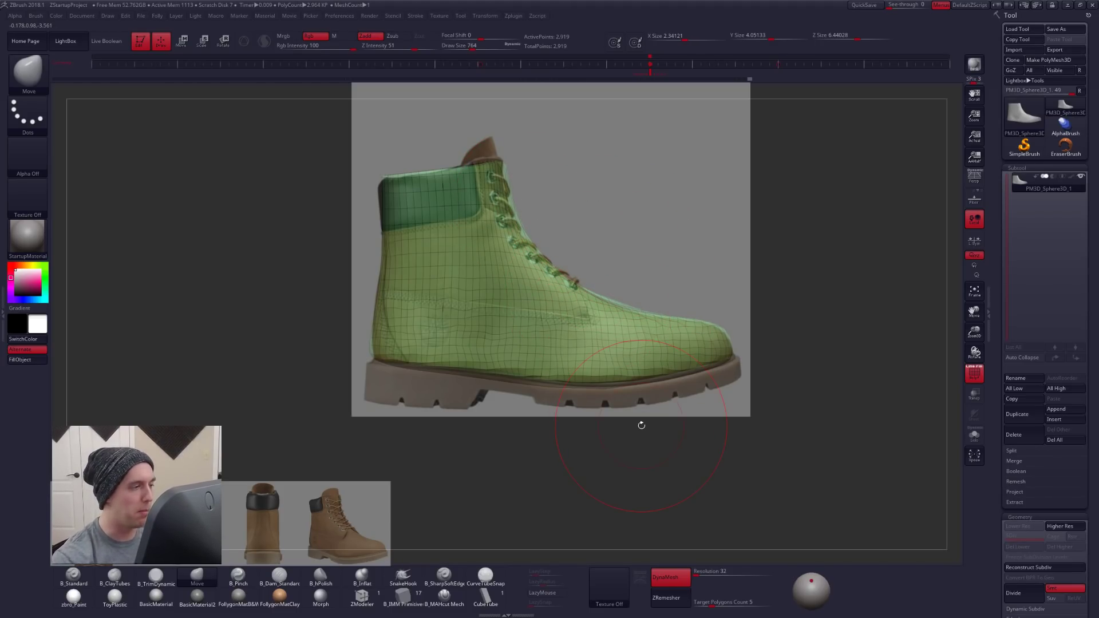
- Switch to Google Chrome and show the Follygon YouTube channel
{"action": "key", "text": "alt+Tab"}
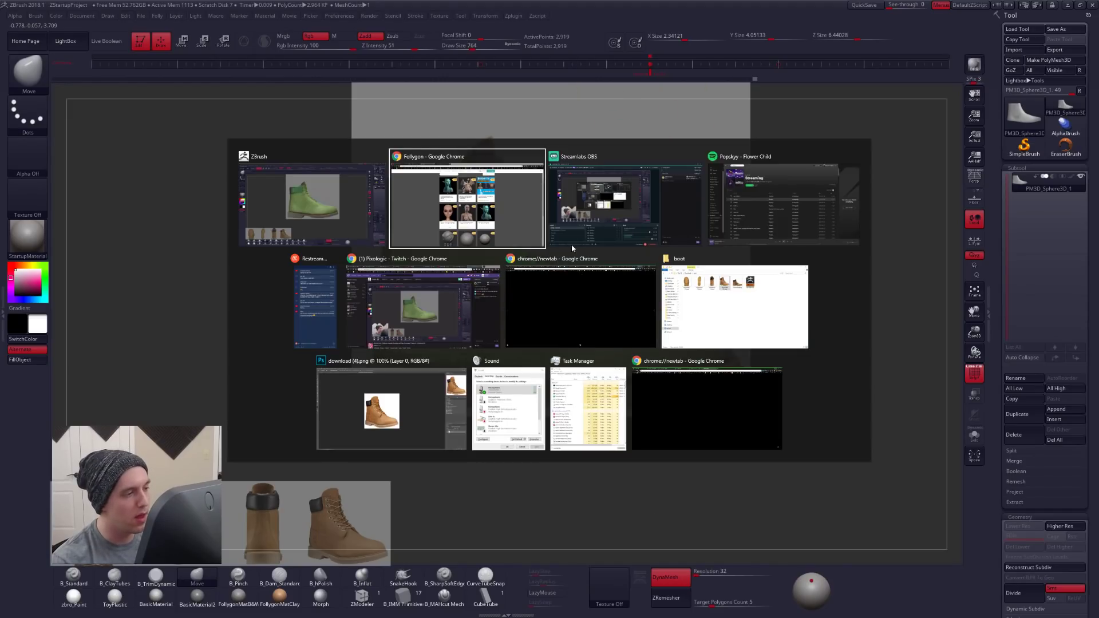
{"action": "key", "text": "ctrl+1"}
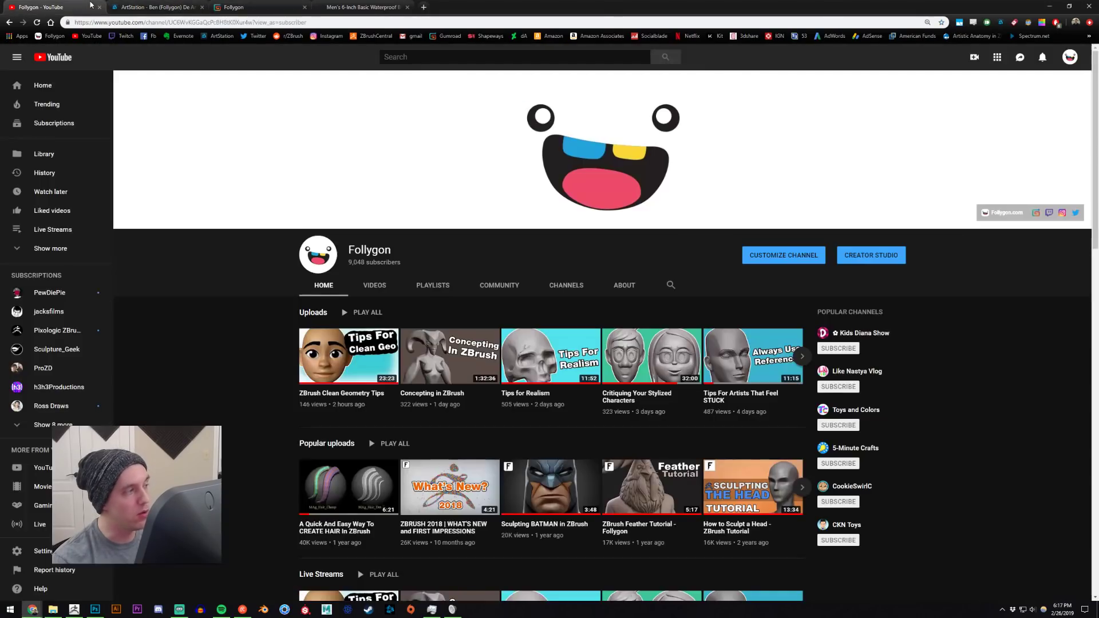
- Browse the Follygon channel's uploaded videos back through the older ZBrush tutorials and live streams
{"action": "scroll", "coordinate": [358, 280], "scroll_direction": "down", "scroll_amount": 3}
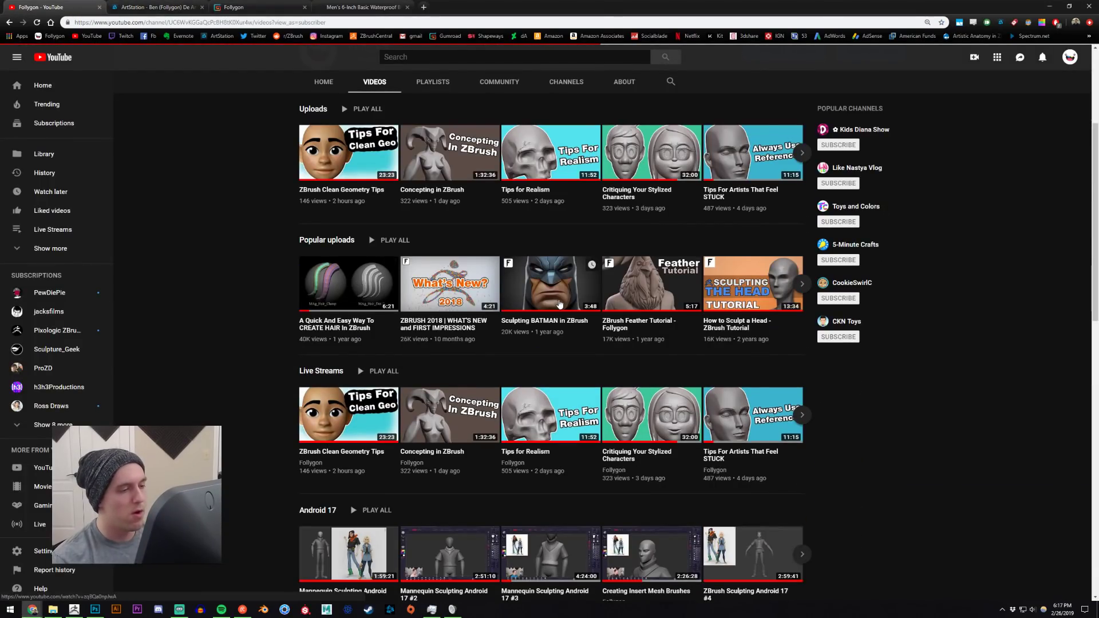
{"action": "scroll", "coordinate": [649, 305], "scroll_direction": "down", "scroll_amount": 2}
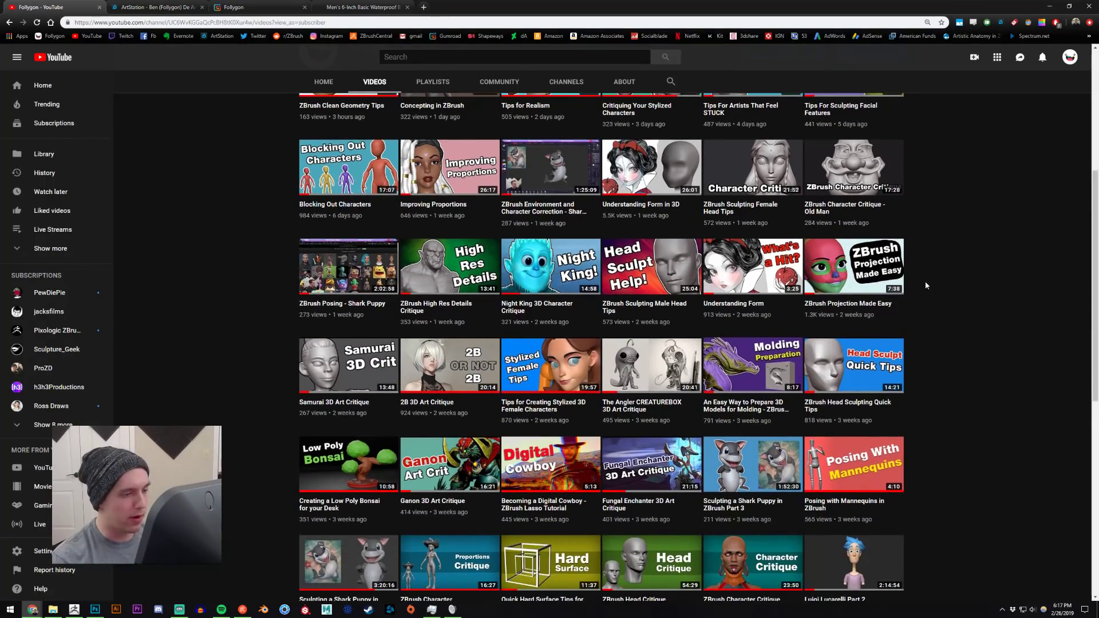
{"action": "scroll", "coordinate": [929, 284], "scroll_direction": "down", "scroll_amount": 1}
{"action": "scroll", "coordinate": [933, 291], "scroll_direction": "down", "scroll_amount": 5}
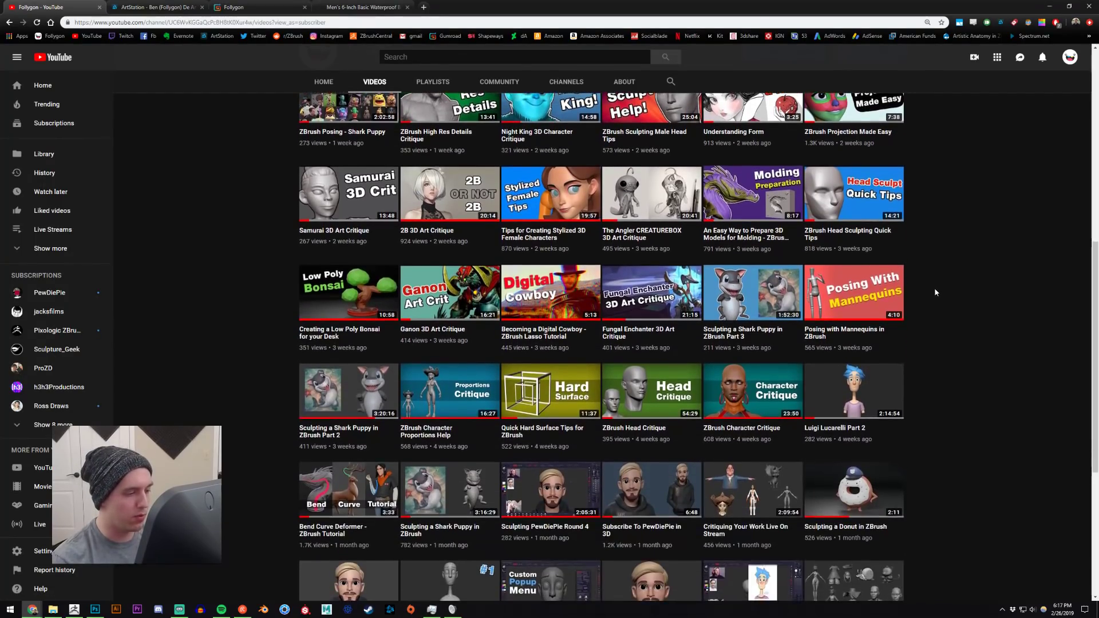
{"action": "scroll", "coordinate": [938, 292], "scroll_direction": "down", "scroll_amount": 2}
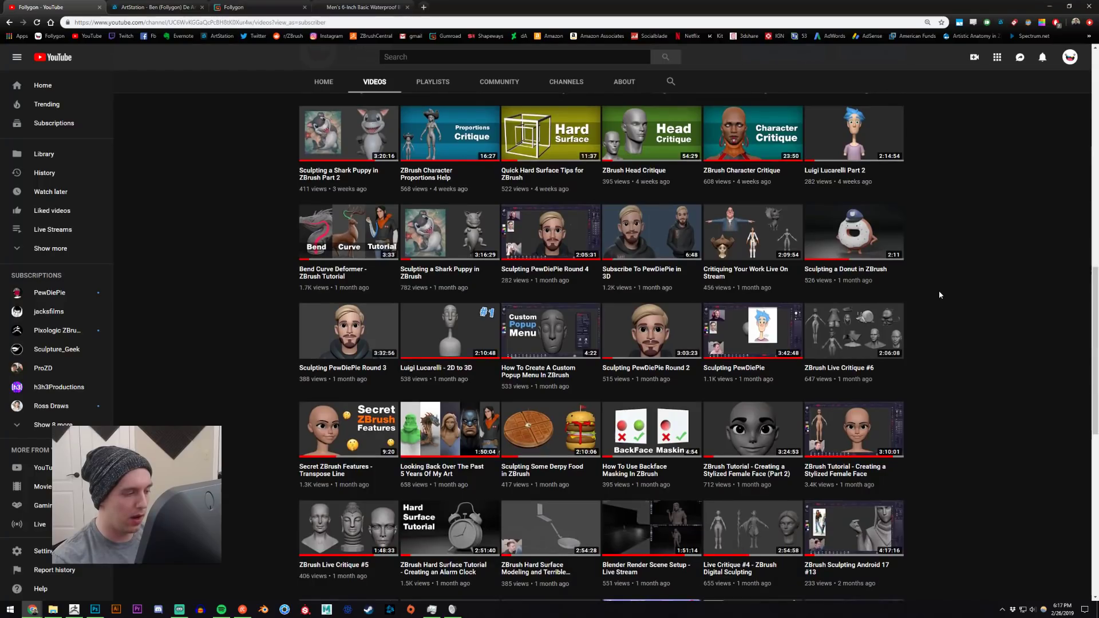
{"action": "scroll", "coordinate": [939, 293], "scroll_direction": "down", "scroll_amount": 2}
{"action": "scroll", "coordinate": [939, 293], "scroll_direction": "down", "scroll_amount": 2}
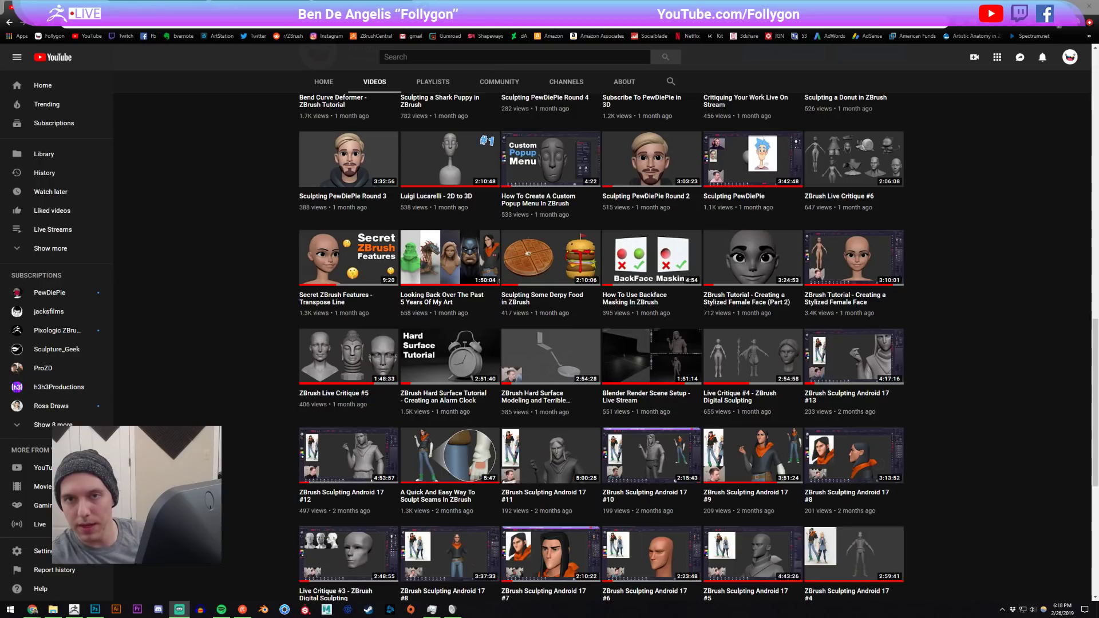
{"action": "left_click", "coordinate": [925, 143]}
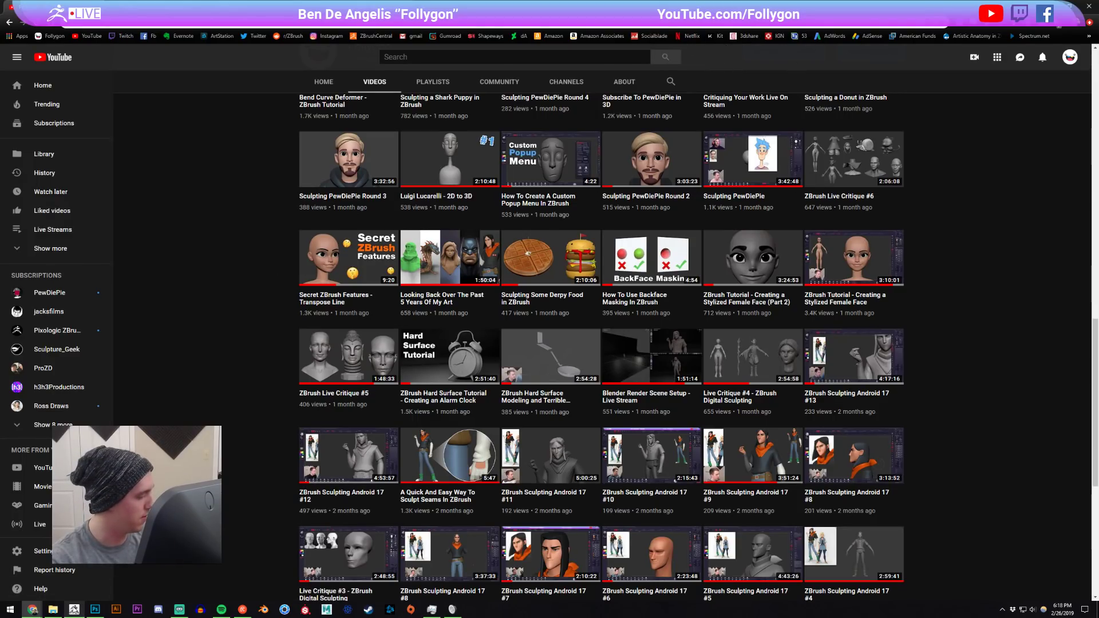
- Switch to ZBrush, hide the Spotlight references, and reshape the boot's toe with the Move brush at Draw Size 500
{"action": "key", "text": "alt+Tab"}
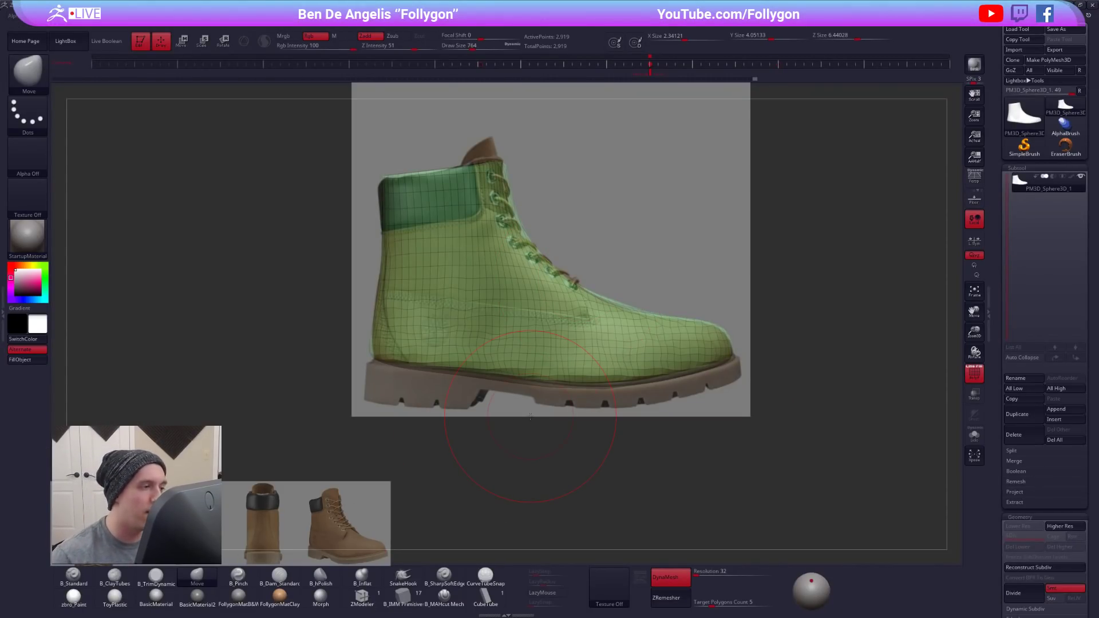
{"action": "key", "text": "shift+z"}
{"action": "left_click_drag", "start_coordinate": [681, 381], "coordinate": [635, 389]}
{"action": "mouse_move", "coordinate": [722, 288]}
{"action": "left_mouse_down", "text": "alt"}
{"action": "mouse_move", "coordinate": [615, 339]}
{"action": "mouse_move", "coordinate": [645, 318]}
{"action": "left_mouse_up", "text": "alt"}
{"action": "key", "text": "space"}
{"action": "left_click_drag", "start_coordinate": [722, 269], "coordinate": [704, 369]}
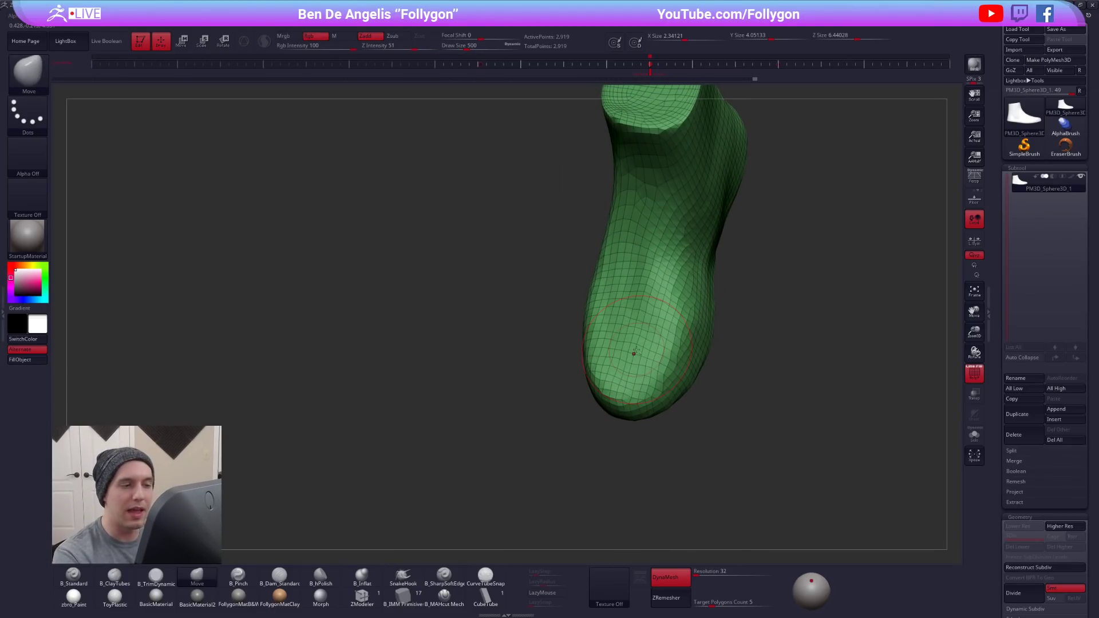
{"action": "left_click_drag", "start_coordinate": [681, 332], "coordinate": [641, 414], "text": "alt"}
{"action": "mouse_move", "coordinate": [722, 344]}
{"action": "left_mouse_down"}
{"action": "mouse_move", "coordinate": [730, 372]}
{"action": "mouse_move", "coordinate": [709, 406]}
{"action": "mouse_move", "coordinate": [713, 306]}
{"action": "mouse_move", "coordinate": [764, 375]}
{"action": "left_mouse_up"}
- Flatten and even out the top of the toe with the TrimDynamic brush at Draw Size 430
{"action": "key", "text": "space"}
{"action": "key", "text": "space"}
{"action": "key", "text": "3"}
{"action": "mouse_move", "coordinate": [640, 445]}
{"action": "left_mouse_down"}
{"action": "mouse_move", "coordinate": [607, 409]}
{"action": "mouse_move", "coordinate": [581, 292]}
{"action": "mouse_move", "coordinate": [584, 343]}
{"action": "mouse_move", "coordinate": [601, 366]}
{"action": "left_mouse_up"}
{"action": "key", "text": "shift+f"}
{"action": "key", "text": "shift+f"}
{"action": "left_click_drag", "start_coordinate": [784, 433], "coordinate": [856, 363], "text": "ctrl"}
{"action": "key", "text": "shift+f"}
{"action": "left_click_drag", "start_coordinate": [807, 500], "coordinate": [836, 487]}
- Arrange the Spotlight references beside the model with the three-quarter boot view enlarged, and restore the images to full opacity
{"action": "key", "text": "shift+z"}
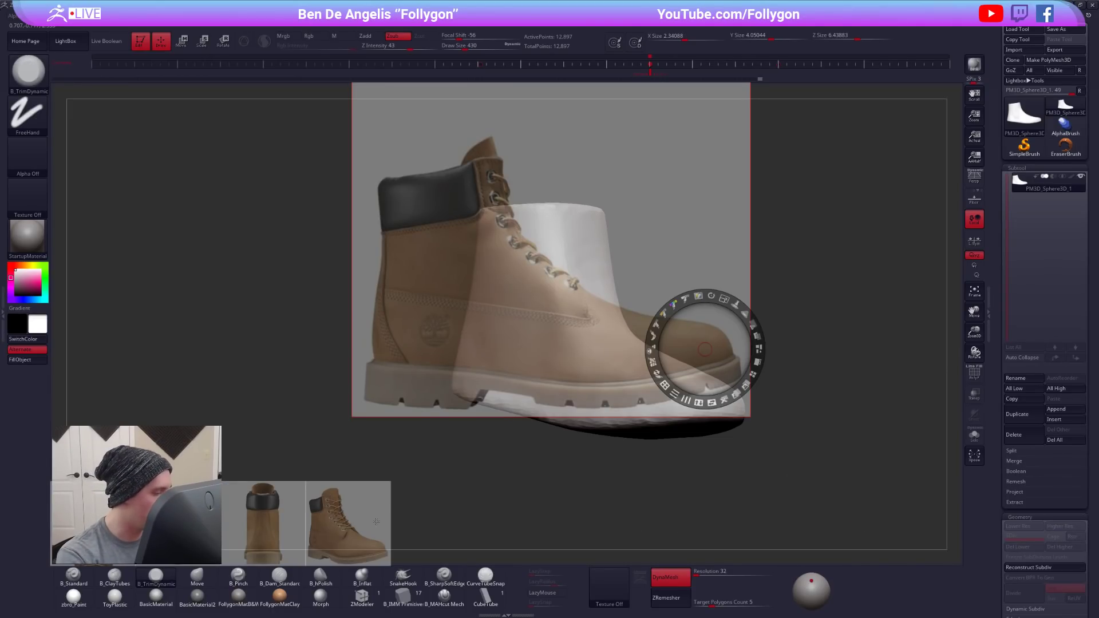
{"action": "left_click_drag", "start_coordinate": [372, 525], "coordinate": [320, 296]}
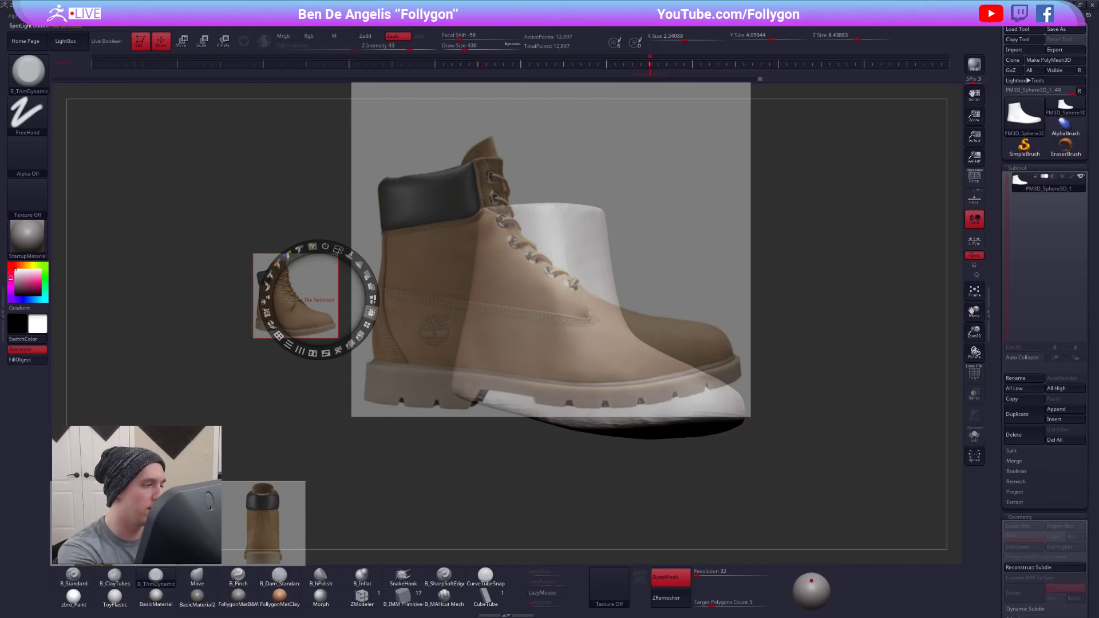
{"action": "left_click", "coordinate": [371, 312]}
{"action": "left_click", "coordinate": [580, 433]}
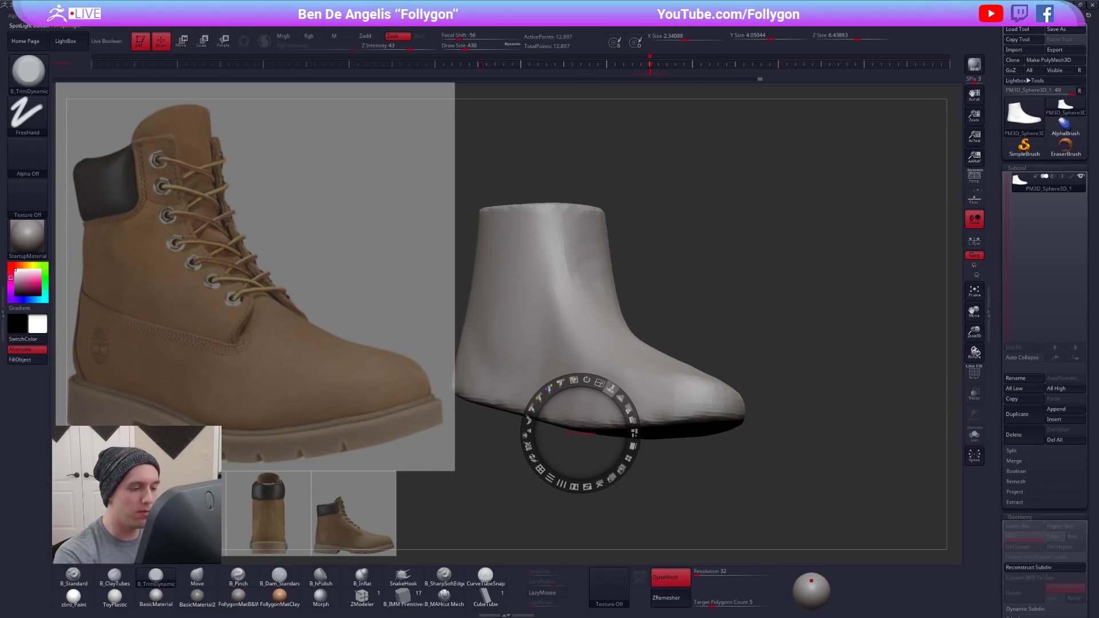
{"action": "left_click_drag", "start_coordinate": [600, 382], "coordinate": [530, 364]}
{"action": "left_click_drag", "start_coordinate": [593, 452], "coordinate": [340, 258]}
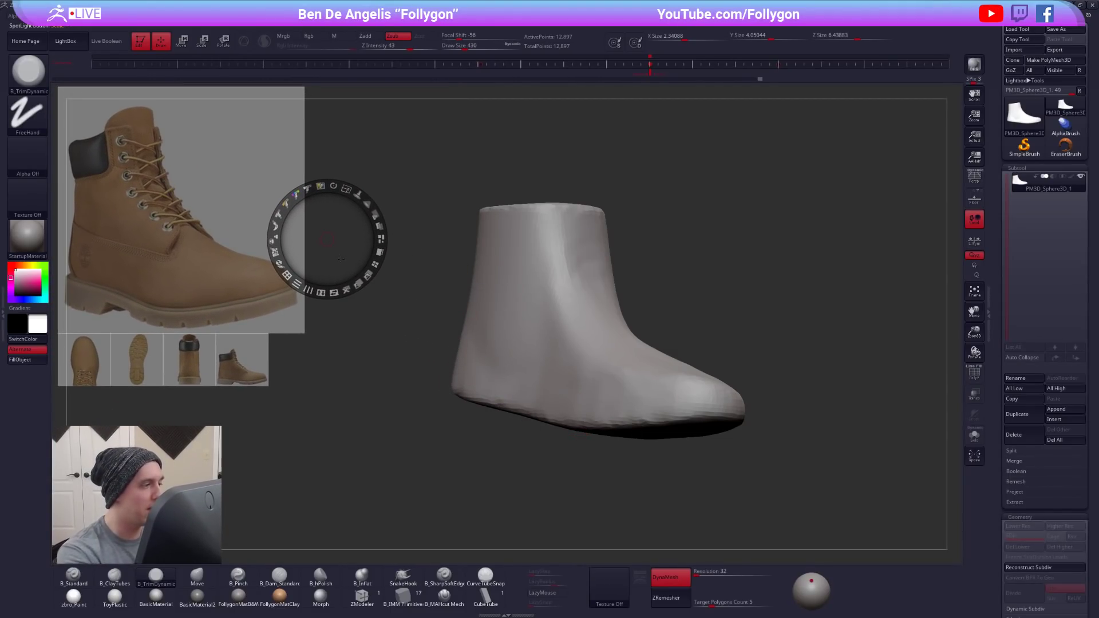
{"action": "left_click_drag", "start_coordinate": [345, 189], "coordinate": [355, 264]}
{"action": "key", "text": "z"}
- Build up volume over the toe and forefoot with the ClayTubes brush at Draw Size 447
{"action": "left_click_drag", "start_coordinate": [795, 481], "coordinate": [770, 496]}
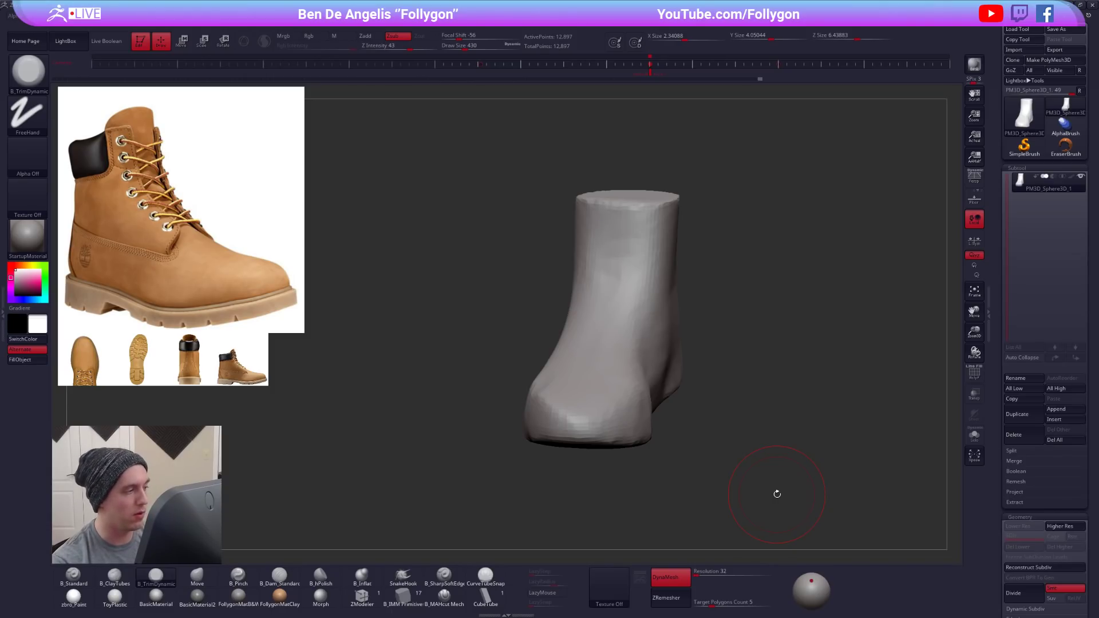
{"action": "right_click_drag", "start_coordinate": [618, 395], "coordinate": [578, 430]}
{"action": "key", "text": "space"}
{"action": "key", "text": "2"}
{"action": "key", "text": "space"}
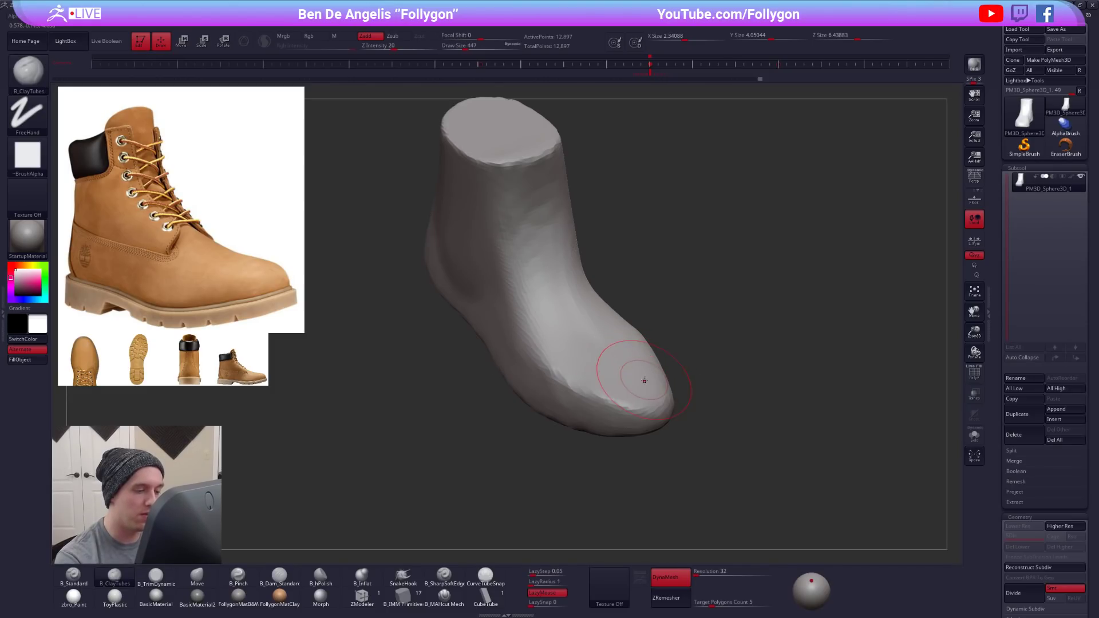
{"action": "left_click_drag", "start_coordinate": [641, 380], "coordinate": [644, 380]}
{"action": "right_click_drag", "start_coordinate": [642, 380], "coordinate": [647, 385]}
{"action": "mouse_move", "coordinate": [654, 374]}
{"action": "left_mouse_down"}
{"action": "mouse_move", "coordinate": [599, 388]}
{"action": "mouse_move", "coordinate": [561, 369]}
{"action": "mouse_move", "coordinate": [608, 367]}
{"action": "mouse_move", "coordinate": [590, 377]}
{"action": "left_mouse_up"}
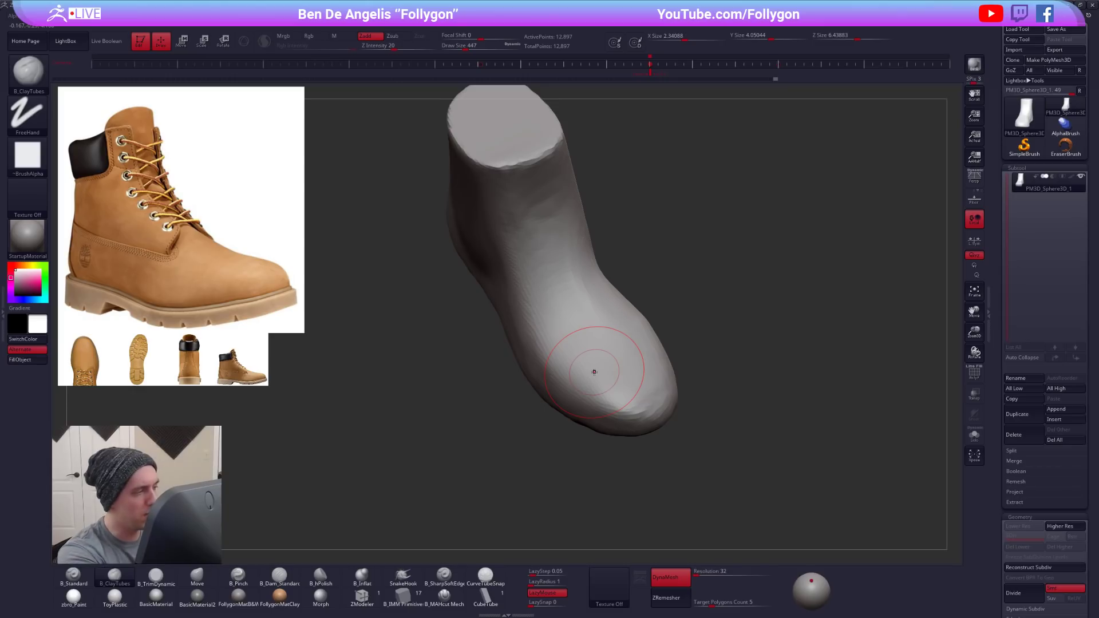
- Trim and smooth the built-up forefoot, and sharpen the ridge up the instep with the Pinch brush
{"action": "right_click_drag", "start_coordinate": [600, 376], "coordinate": [646, 372]}
{"action": "key", "text": "3"}
{"action": "mouse_move", "coordinate": [612, 410]}
{"action": "left_mouse_down"}
{"action": "mouse_move", "coordinate": [565, 390]}
{"action": "mouse_move", "coordinate": [520, 321]}
{"action": "mouse_move", "coordinate": [511, 326]}
{"action": "mouse_move", "coordinate": [565, 376]}
{"action": "mouse_move", "coordinate": [605, 387]}
{"action": "left_mouse_up"}
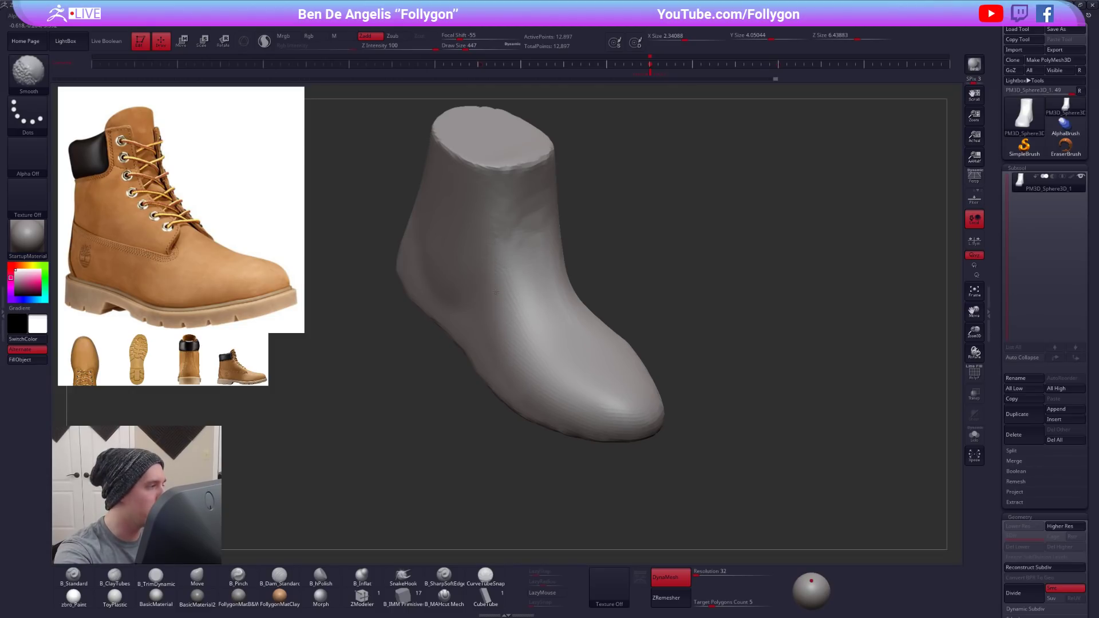
{"action": "mouse_move", "coordinate": [513, 315]}
{"action": "right_mouse_down"}
{"action": "mouse_move", "coordinate": [569, 314]}
{"action": "mouse_move", "coordinate": [601, 344]}
{"action": "mouse_move", "coordinate": [614, 379]}
{"action": "mouse_move", "coordinate": [572, 388]}
{"action": "right_mouse_up"}
{"action": "key", "text": "5"}
{"action": "right_click_drag", "start_coordinate": [590, 344], "coordinate": [620, 192]}
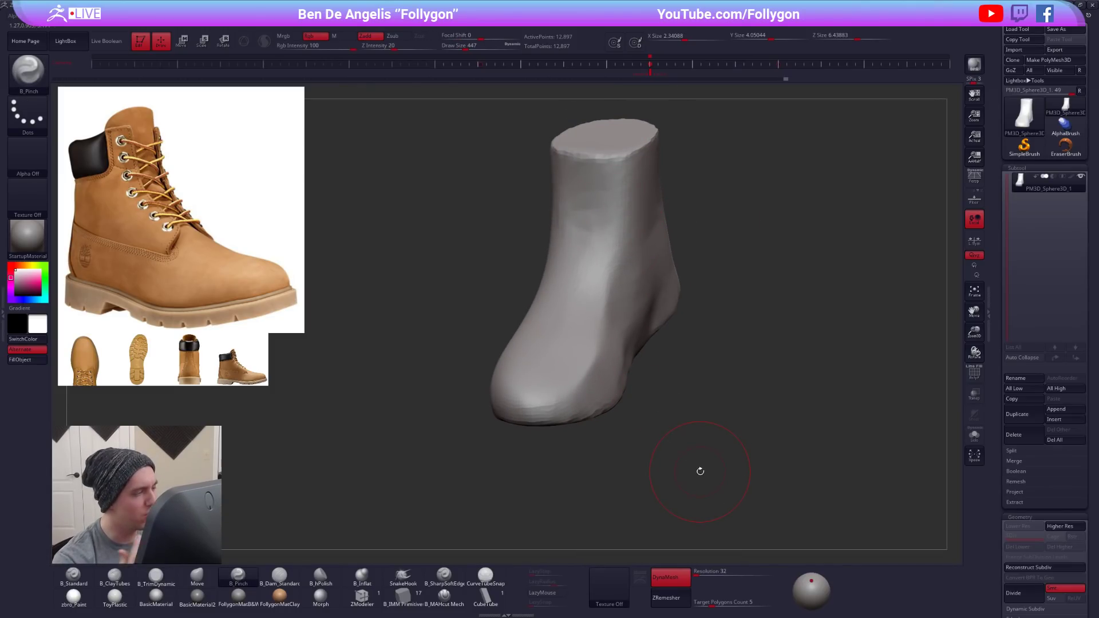
- Plane the instep, ankle front and side of the foot with TrimDynamic, smoothing the transitions up to the collar
{"action": "right_click_drag", "start_coordinate": [589, 366], "coordinate": [544, 384]}
{"action": "key", "text": "3"}
{"action": "left_click_drag", "start_coordinate": [548, 396], "coordinate": [661, 215]}
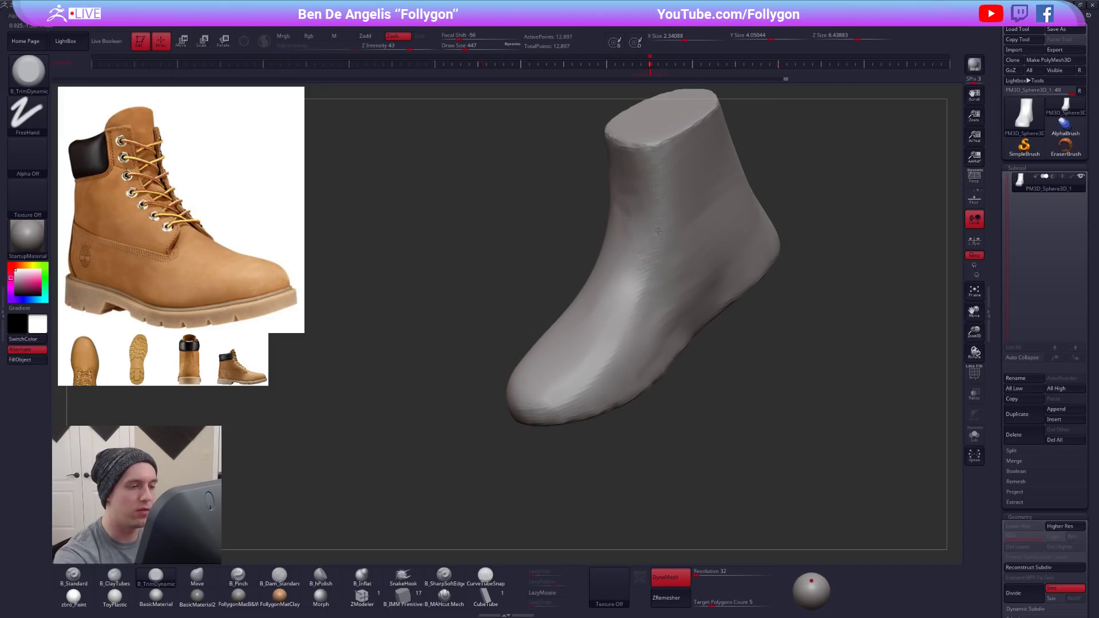
{"action": "key", "text": "shift"}
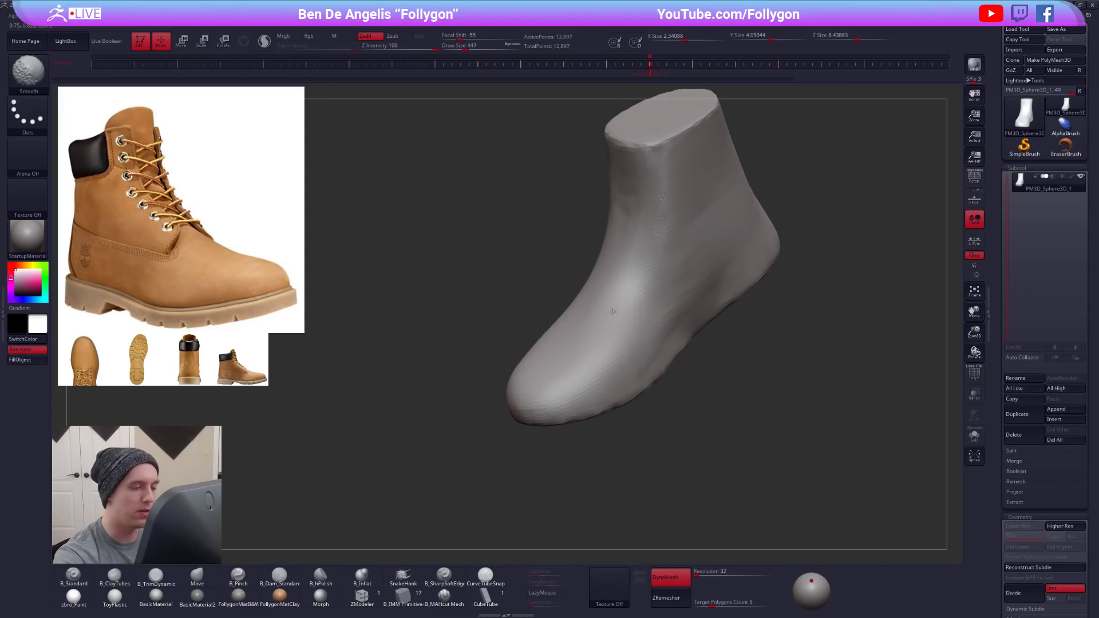
{"action": "left_click_drag", "start_coordinate": [672, 192], "coordinate": [663, 144], "text": "shift"}
{"action": "right_click_drag", "start_coordinate": [709, 237], "coordinate": [685, 246]}
{"action": "left_click_drag", "start_coordinate": [685, 246], "coordinate": [675, 314], "text": "shift"}
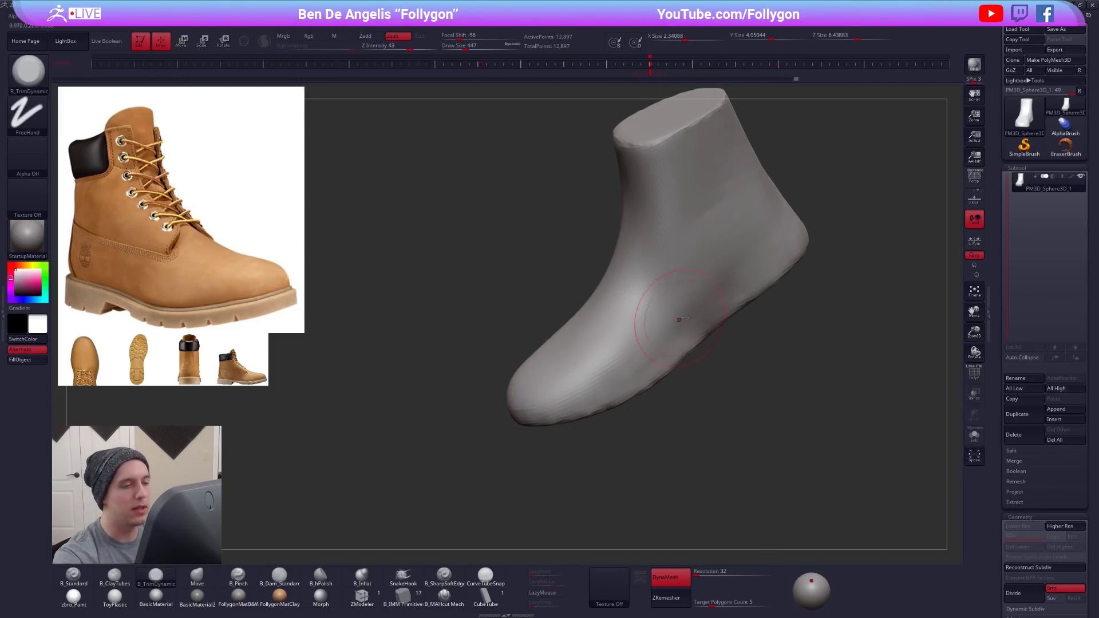
{"action": "right_click_drag", "start_coordinate": [675, 314], "coordinate": [635, 327], "text": "alt"}
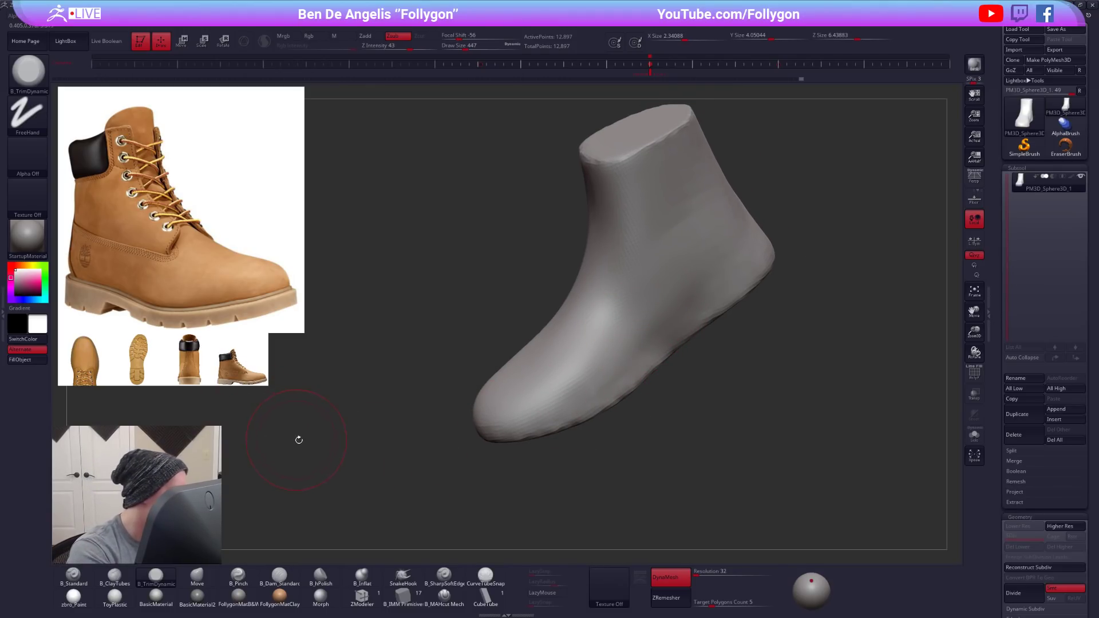
{"action": "mouse_move", "coordinate": [620, 341]}
{"action": "right_mouse_down"}
{"action": "mouse_move", "coordinate": [643, 338]}
{"action": "mouse_move", "coordinate": [606, 360]}
{"action": "right_mouse_up"}
- Add clay along the side of the midfoot with ClayTubes, and blend it with TrimDynamic at Draw Size 482 and smoothing
{"action": "key", "text": "2"}
{"action": "right_click", "coordinate": [665, 327]}
{"action": "left_click", "coordinate": [669, 327]}
{"action": "left_click_drag", "start_coordinate": [630, 346], "coordinate": [698, 288]}
{"action": "key", "text": "3"}
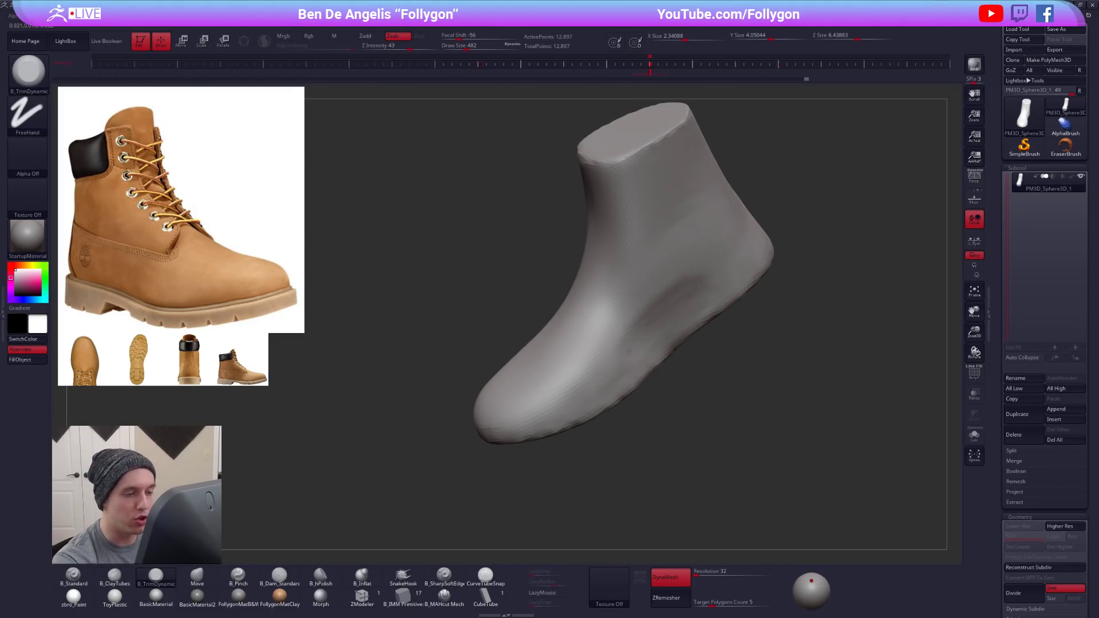
{"action": "key", "text": "shift"}
{"action": "mouse_move", "coordinate": [663, 303]}
{"action": "right_mouse_down"}
{"action": "mouse_move", "coordinate": [702, 308]}
{"action": "mouse_move", "coordinate": [628, 325]}
{"action": "mouse_move", "coordinate": [632, 306]}
{"action": "mouse_move", "coordinate": [653, 301]}
{"action": "mouse_move", "coordinate": [615, 335]}
{"action": "right_mouse_up"}
- Adjust the sole's outline and underside profile with the Move brush, increasing its Draw Size to 742
{"action": "key", "text": "b"}
{"action": "key", "text": "m"}
{"action": "key", "text": "v"}
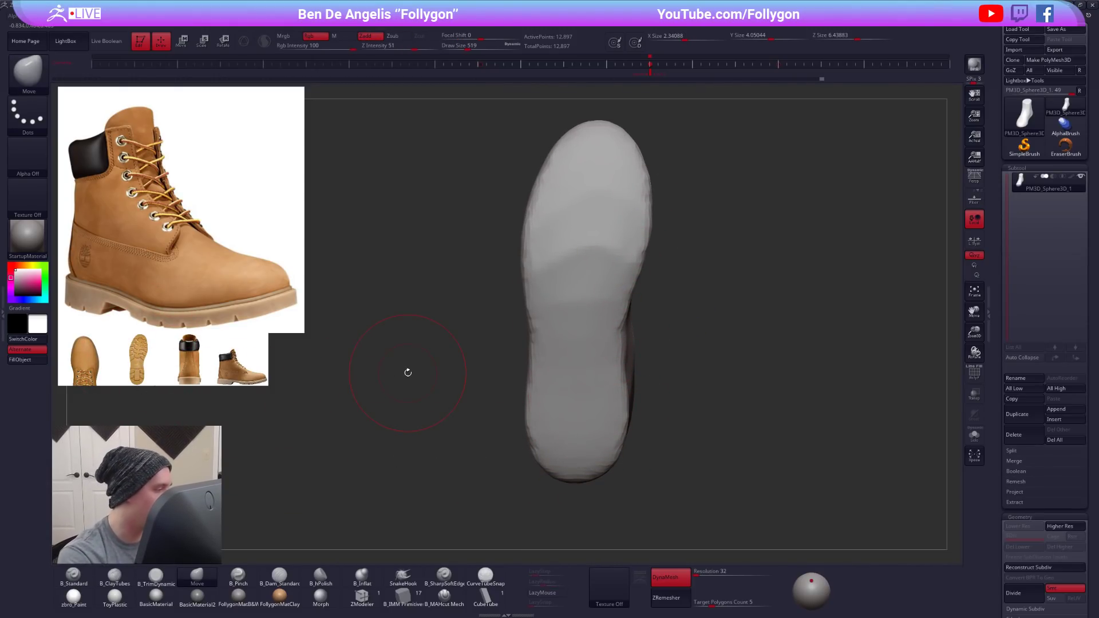
{"action": "right_click_drag", "start_coordinate": [627, 261], "coordinate": [638, 421]}
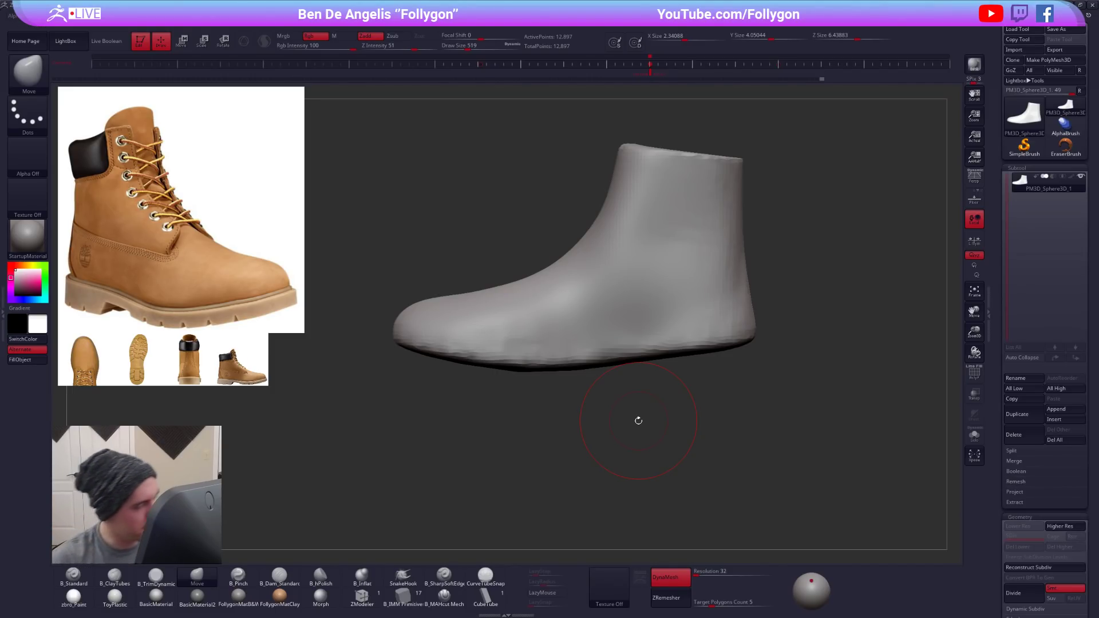
{"action": "key", "text": "space"}
{"action": "left_click_drag", "start_coordinate": [519, 350], "coordinate": [521, 368]}
{"action": "mouse_move", "coordinate": [486, 401]}
{"action": "left_mouse_down"}
{"action": "mouse_move", "coordinate": [589, 347]}
{"action": "mouse_move", "coordinate": [692, 355]}
{"action": "left_mouse_up"}
{"action": "right_click_drag", "start_coordinate": [612, 360], "coordinate": [663, 366], "text": "ctrl"}
- Refine the toe's side profile with the Move brush at Draw Size 556, checking the shape against the wireframe
{"action": "key", "text": "space"}
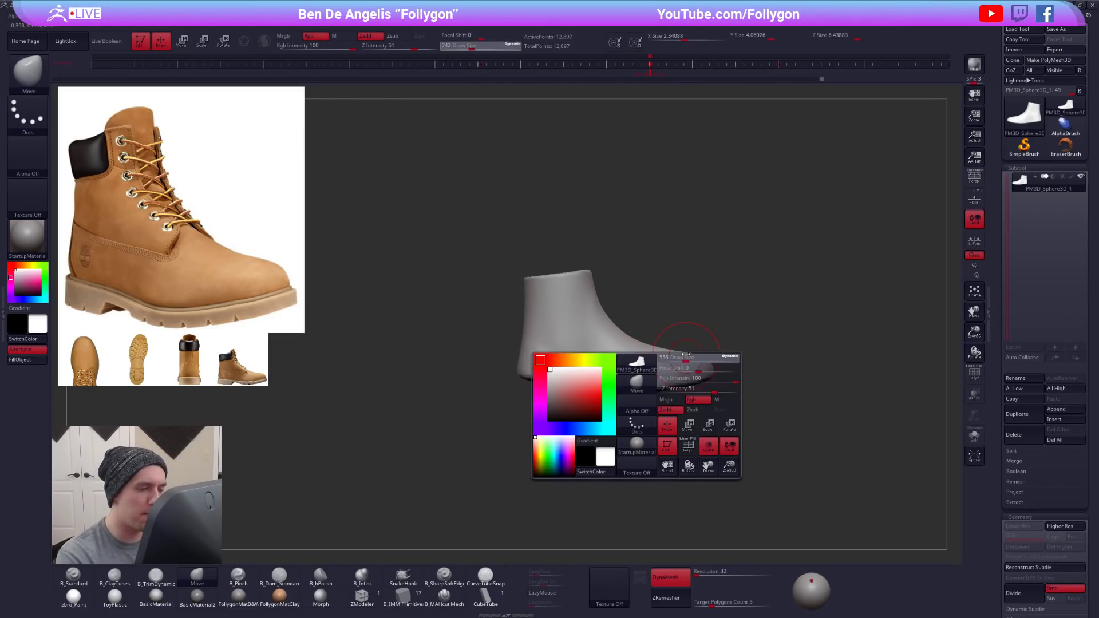
{"action": "left_click_drag", "start_coordinate": [681, 365], "coordinate": [677, 365]}
{"action": "key", "text": "shift+f"}
{"action": "key", "text": "shift+f"}
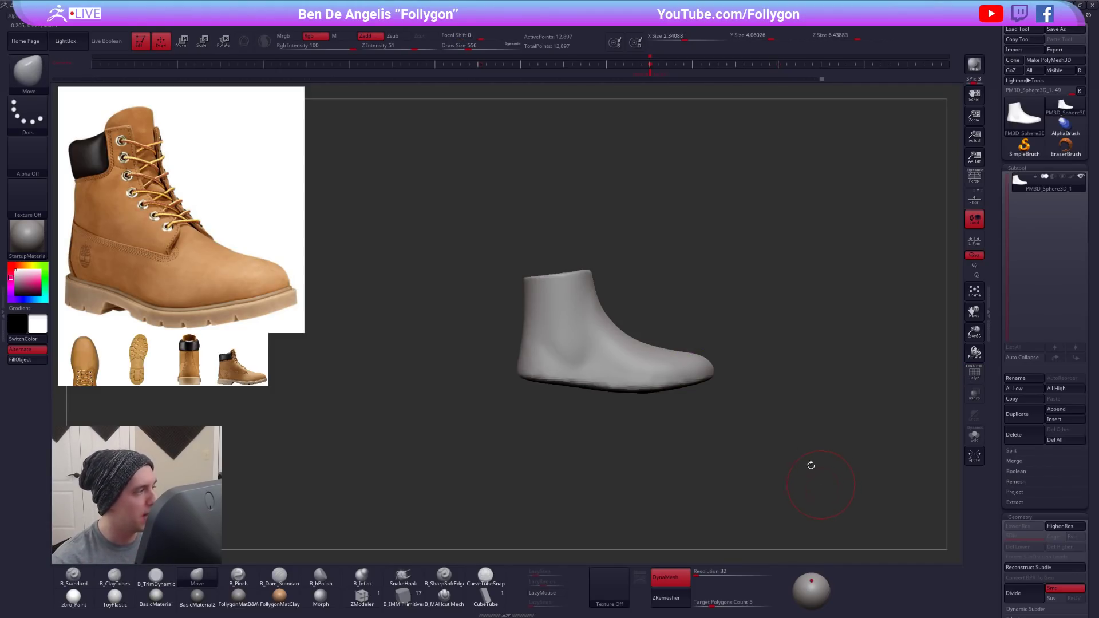
{"action": "right_click_drag", "start_coordinate": [694, 375], "coordinate": [676, 391]}
{"action": "key", "text": "shift+f"}
{"action": "left_click_drag", "start_coordinate": [679, 397], "coordinate": [683, 407], "text": "ctrl"}
{"action": "key", "text": "shift+f"}
{"action": "right_click_drag", "start_coordinate": [677, 384], "coordinate": [673, 346]}
- ZRemesh the boot with a Target Polygons Count of 0.1
{"action": "left_click_drag", "start_coordinate": [1023, 517], "coordinate": [1023, 209]}
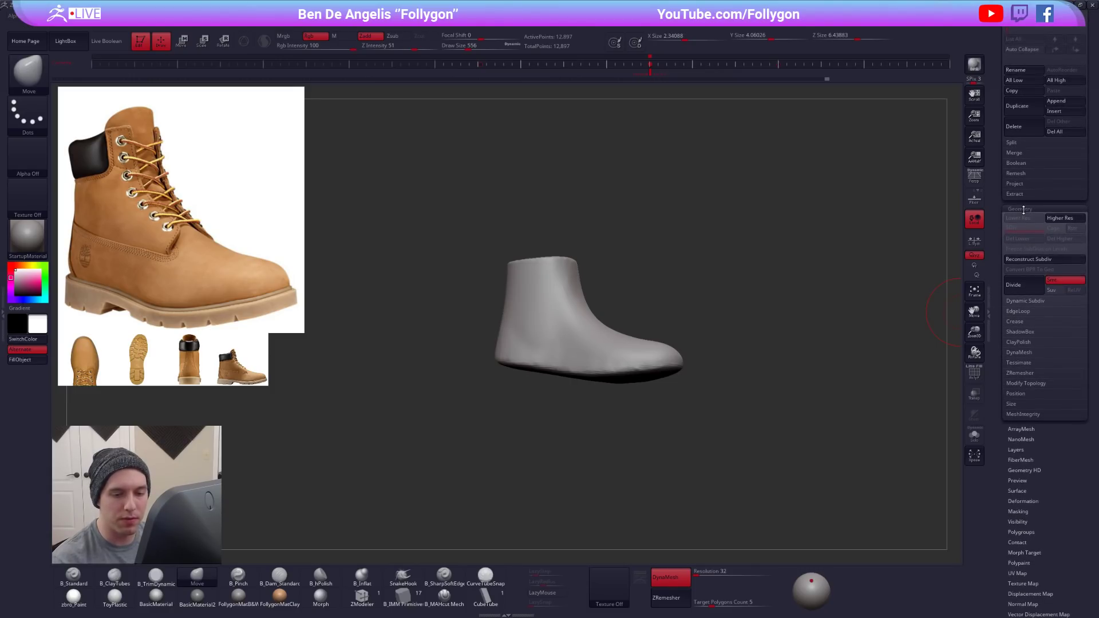
{"action": "left_click", "coordinate": [1020, 373]}
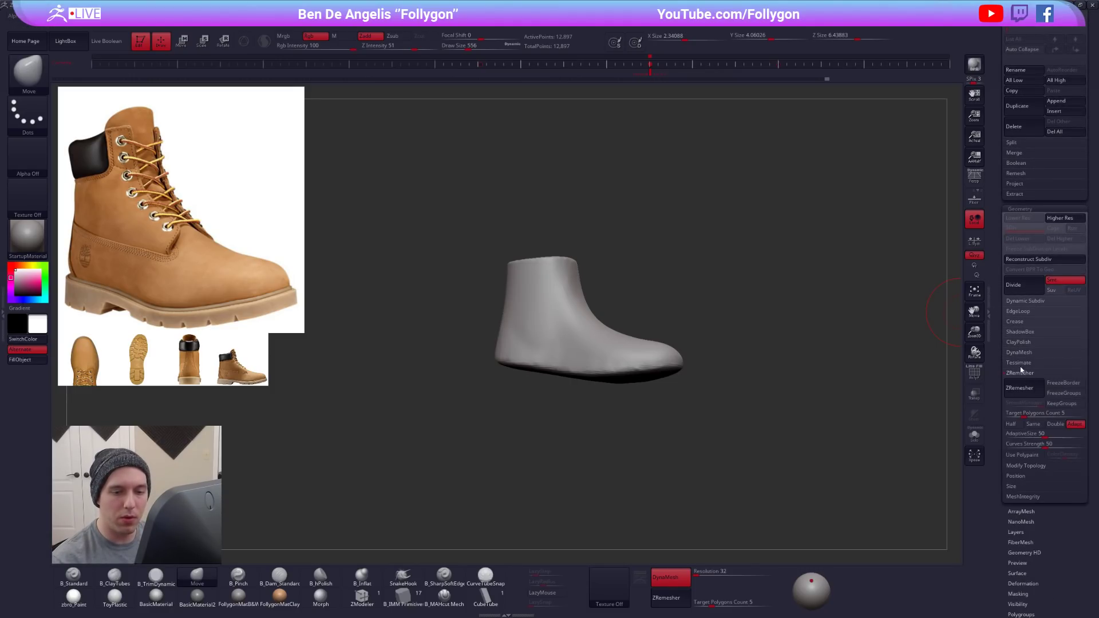
{"action": "left_click_drag", "start_coordinate": [999, 347], "coordinate": [1000, 253]}
{"action": "left_click_drag", "start_coordinate": [1015, 320], "coordinate": [1000, 319]}
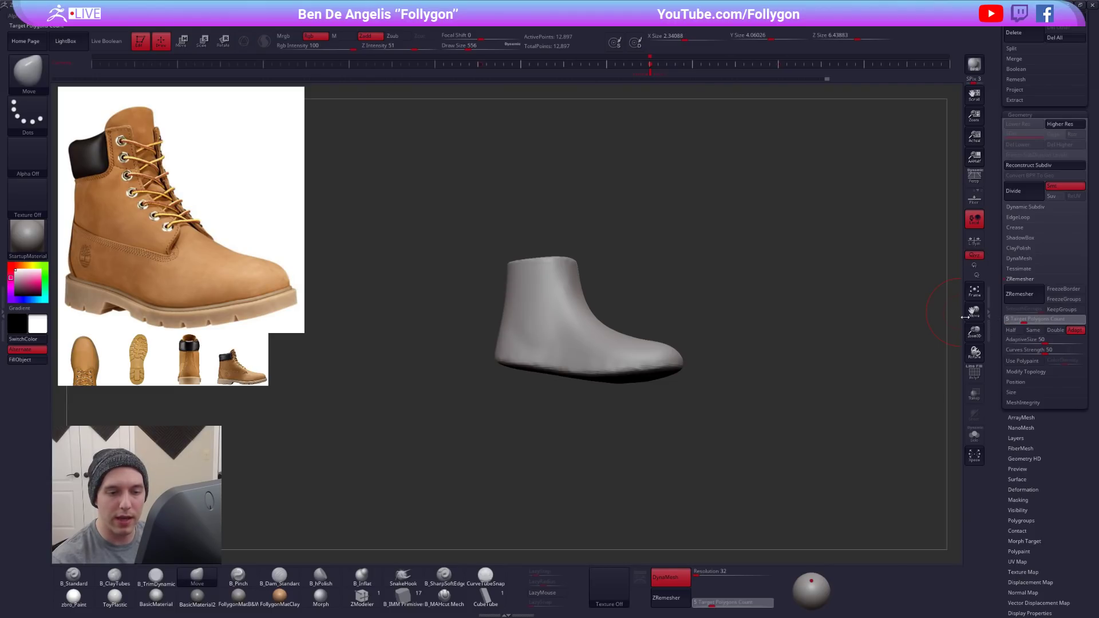
{"action": "left_click_drag", "start_coordinate": [672, 334], "coordinate": [712, 360]}
{"action": "left_click", "coordinate": [1020, 295]}
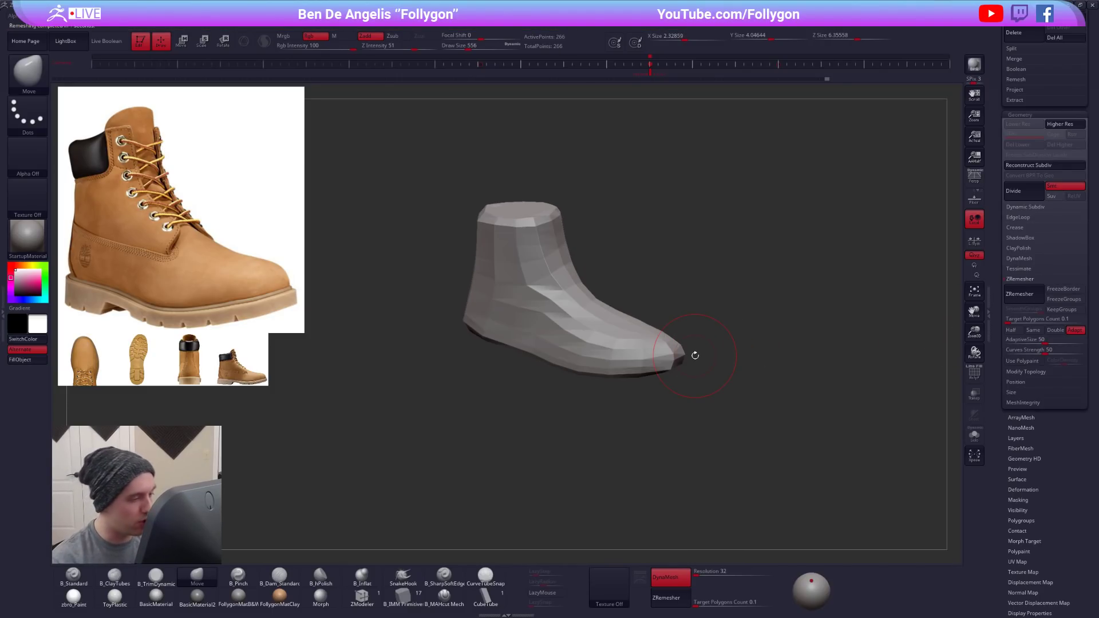
- Enable Dynamic Subdiv on the remeshed boot, always accepting its auto-activation, and compare the smoothed low-poly form with the mesh before remeshing
{"action": "key", "text": "d"}
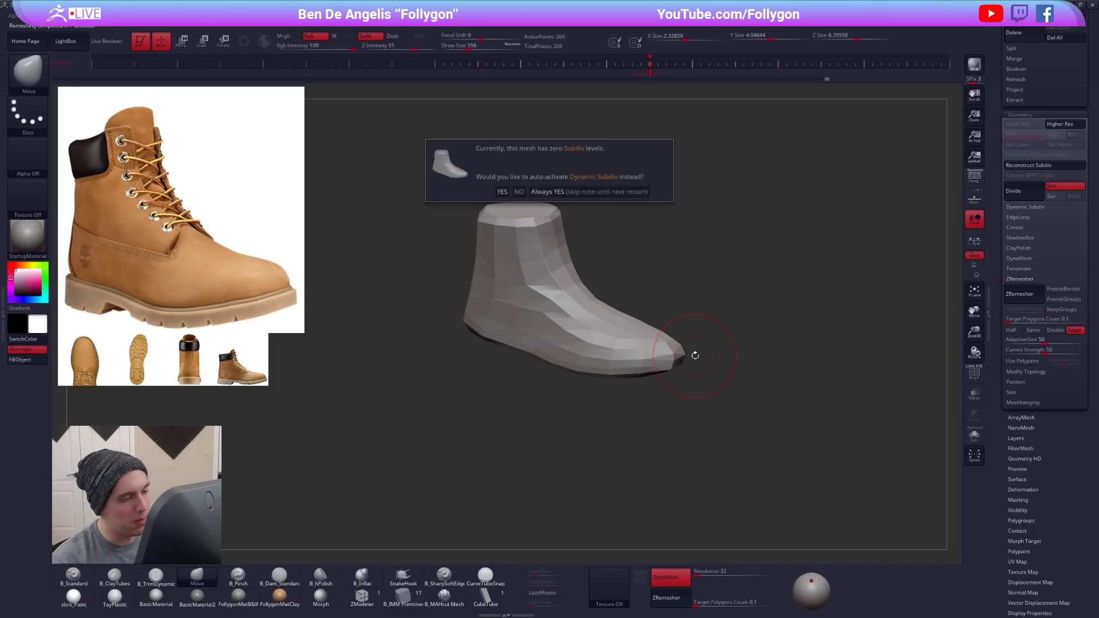
{"action": "left_click", "coordinate": [610, 193]}
{"action": "left_click_drag", "start_coordinate": [742, 394], "coordinate": [600, 354]}
{"action": "key", "text": "ctrl+z"}
{"action": "key", "text": "ctrl+shift+z"}
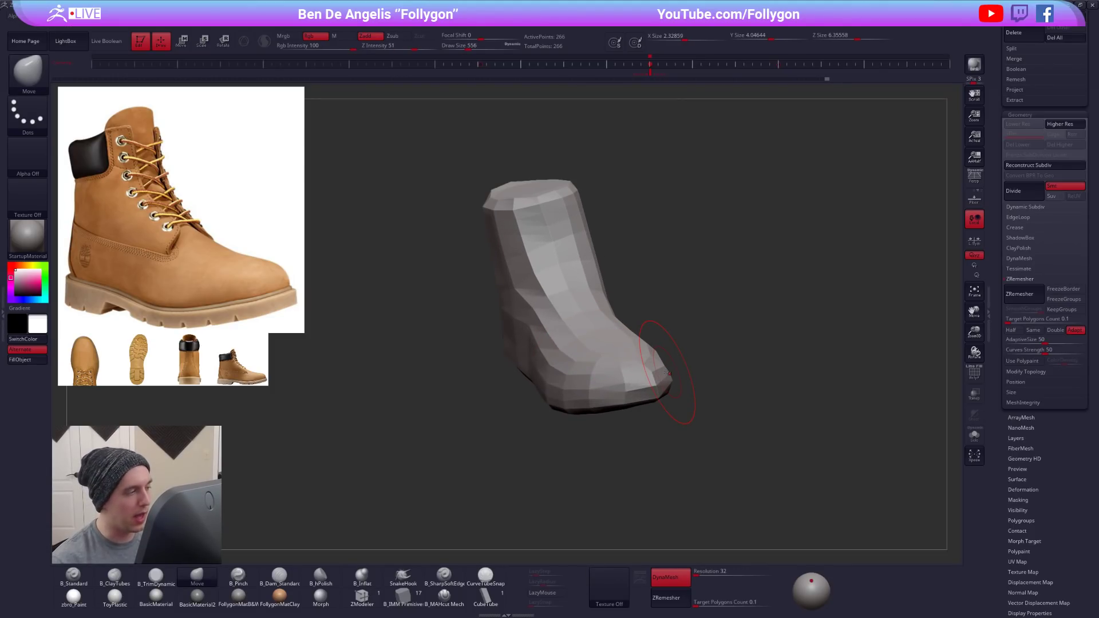
{"action": "key", "text": "d"}
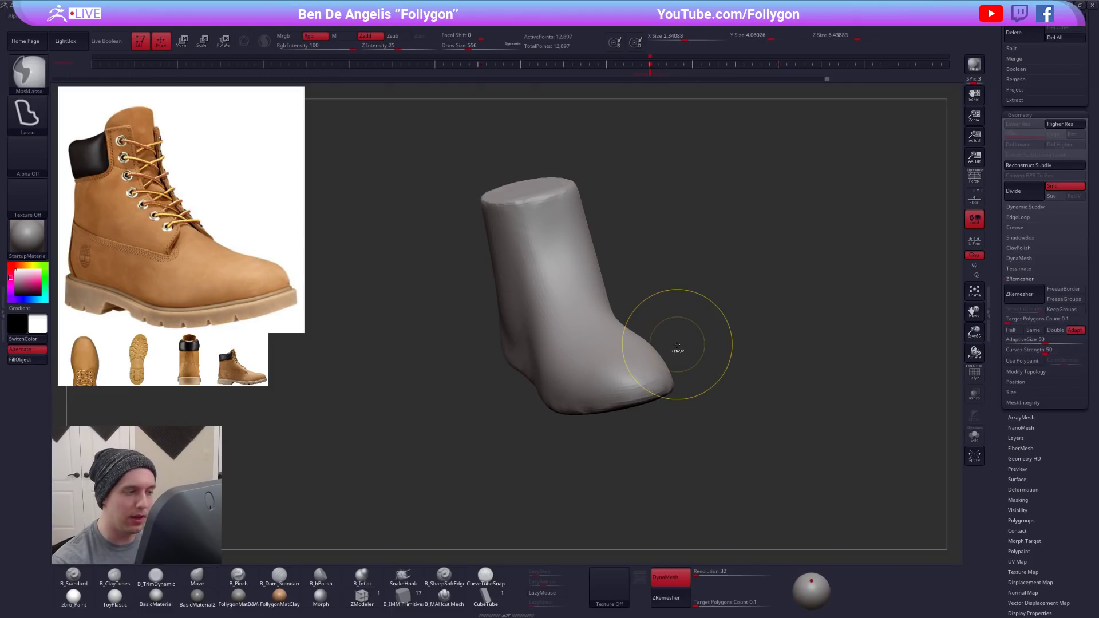
{"action": "key", "text": "shift+d"}
{"action": "key", "text": "d"}
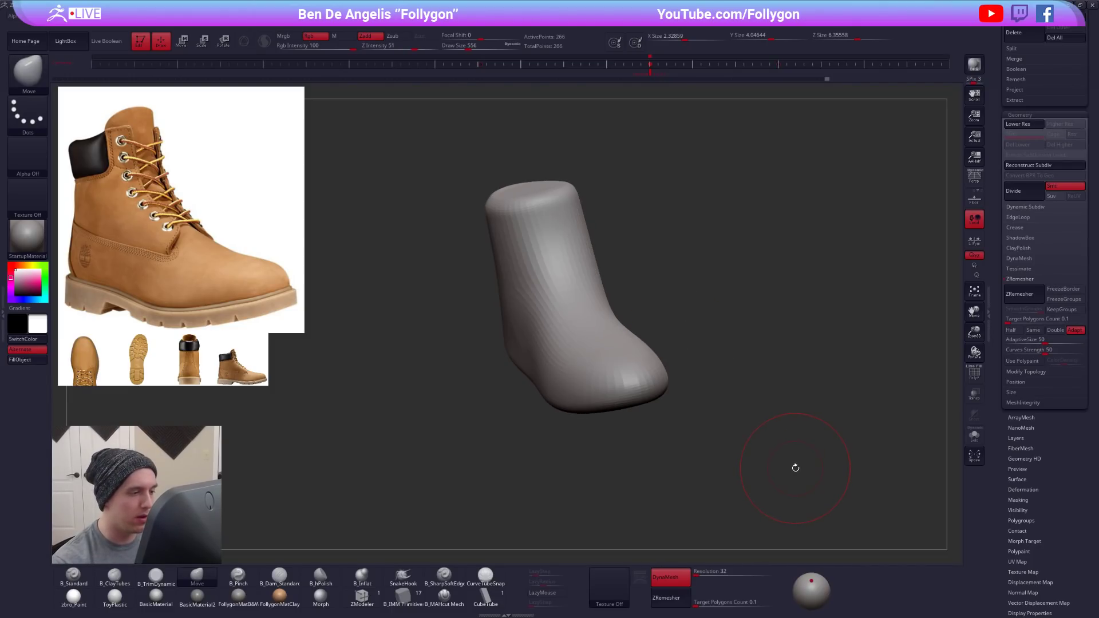
{"action": "key", "text": "ctrl"}
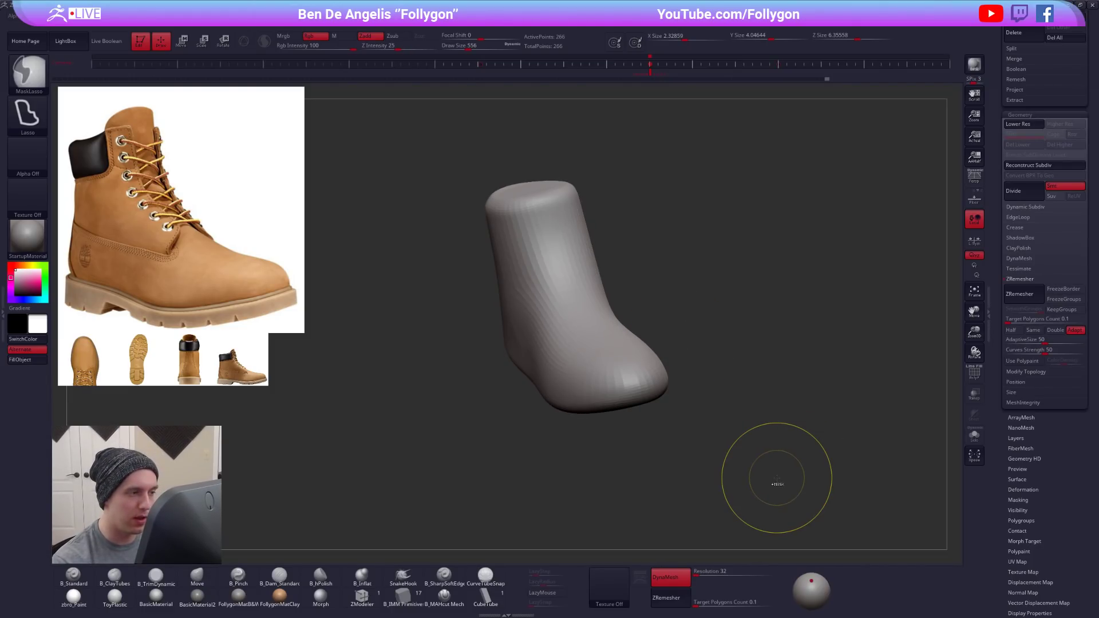
- Go back to the mesh before remeshing and ZRemesh the boot with a Target Polygons Count of 0.5
{"action": "left_click", "coordinate": [776, 480], "text": "ctrl"}
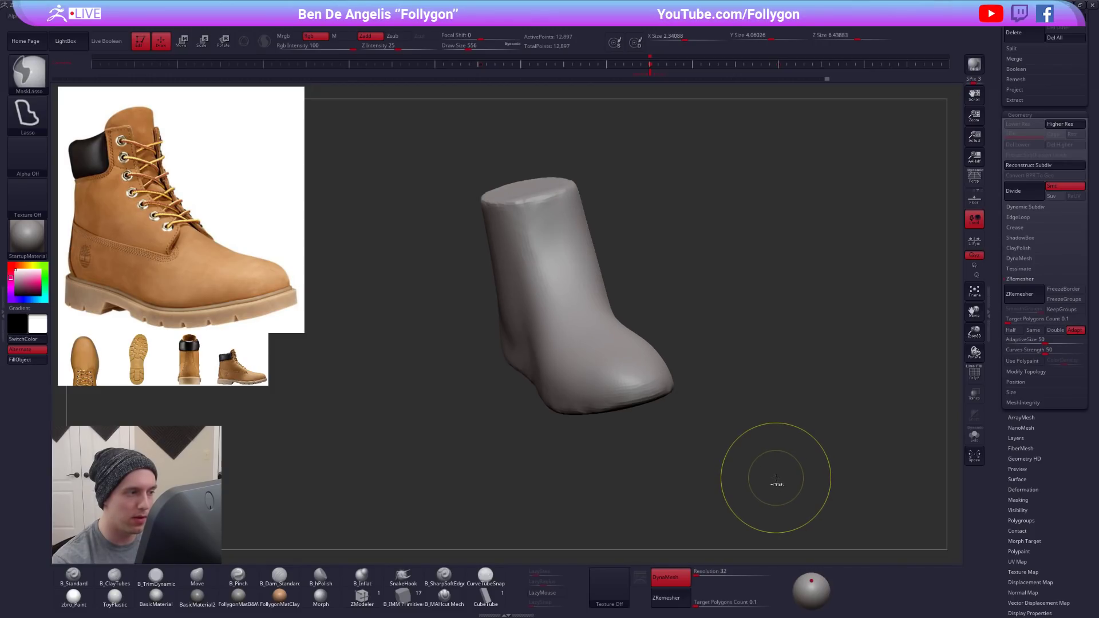
{"action": "left_click", "coordinate": [1003, 320]}
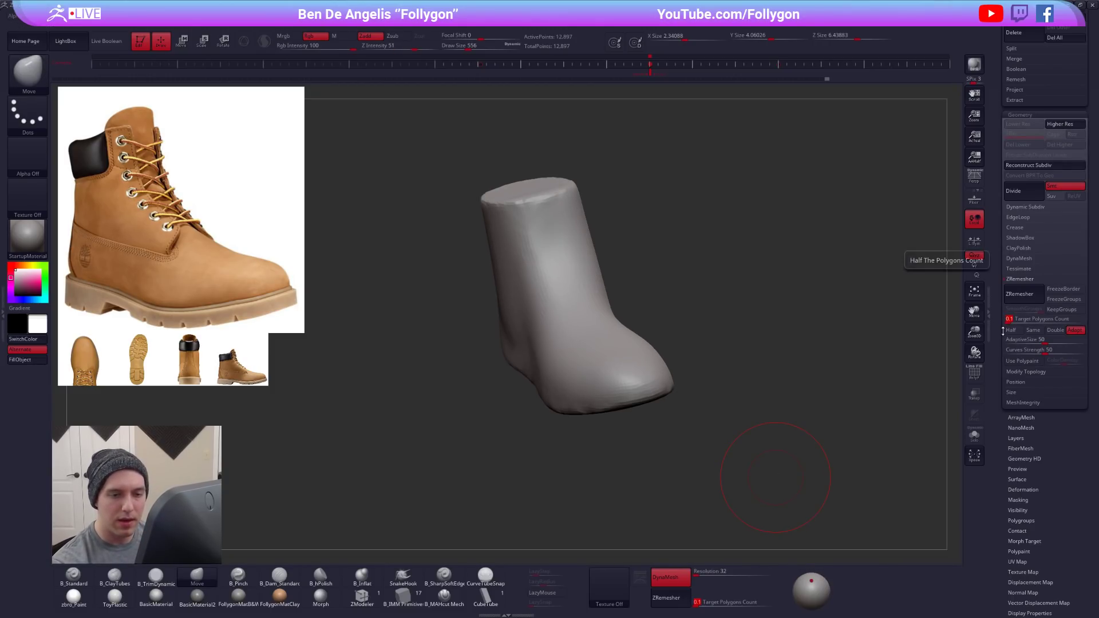
{"action": "type", "text": "0.5"}
{"action": "key", "text": "Tab"}
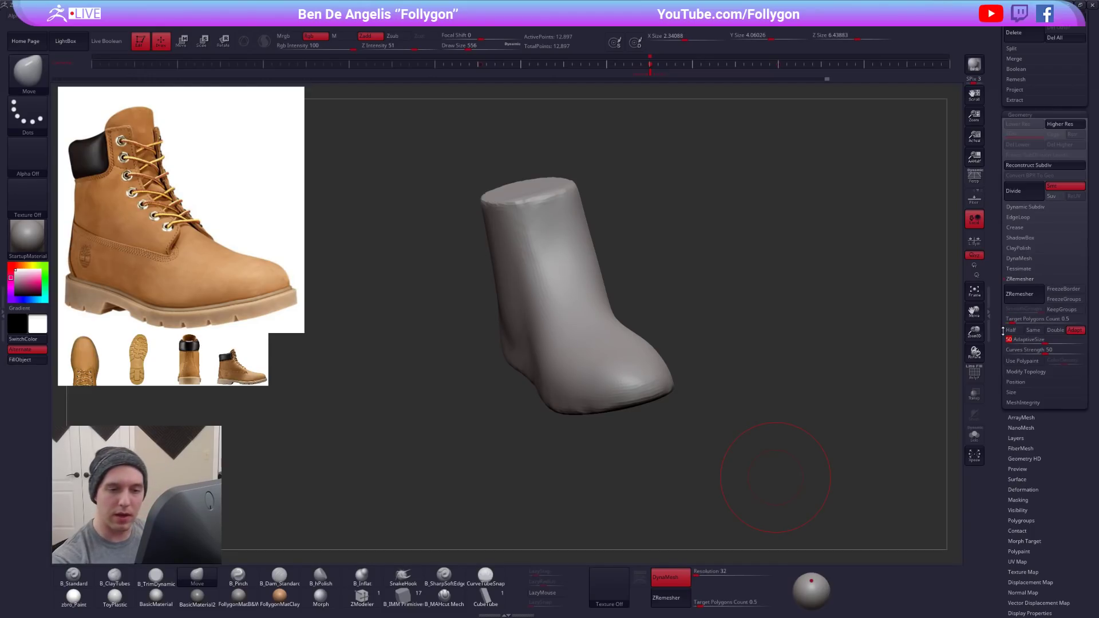
{"action": "left_click", "coordinate": [1024, 294]}
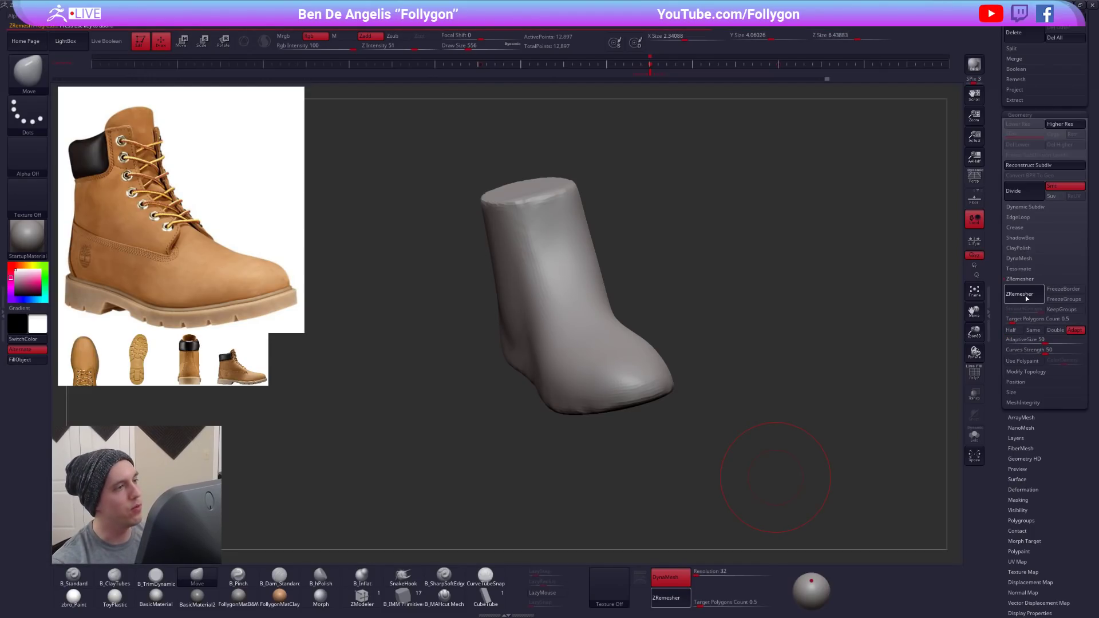
- Compare the remesh with the previous mesh, smooth it with Dynamic Subdiv, and examine the polygon flow from several sides
{"action": "key", "text": "ctrl+z"}
{"action": "key", "text": "ctrl+shift+z"}
{"action": "key", "text": "ctrl+z"}
{"action": "key", "text": "ctrl+shift+z"}
{"action": "key", "text": "shift+f"}
{"action": "key", "text": "shift+f"}
{"action": "key", "text": "d"}
{"action": "left_click_drag", "start_coordinate": [639, 417], "coordinate": [704, 402]}
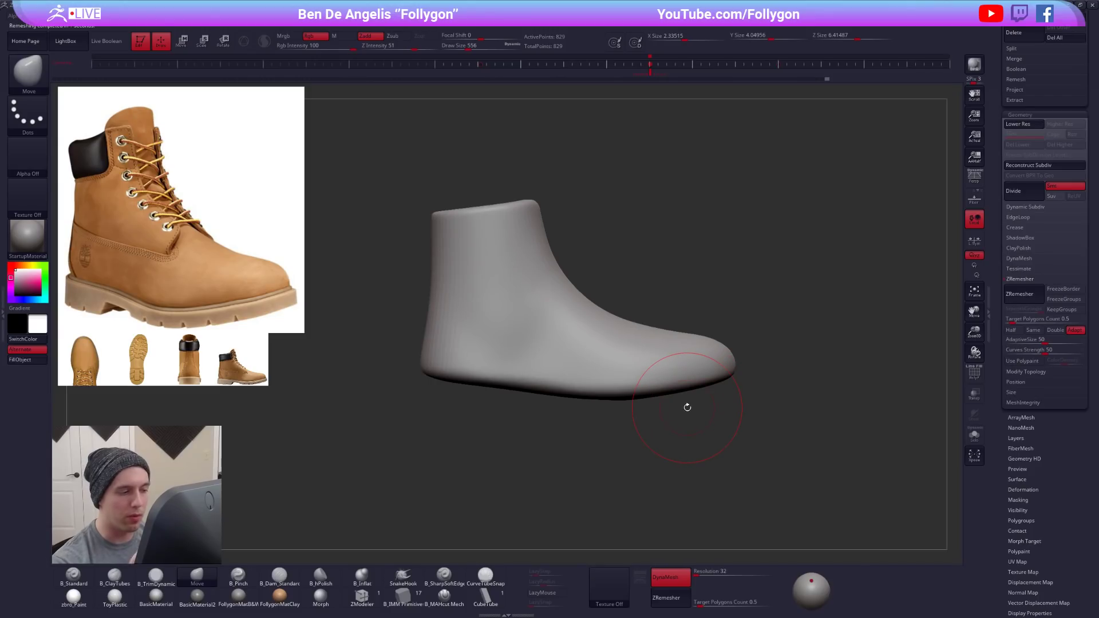
{"action": "key", "text": "shift+f"}
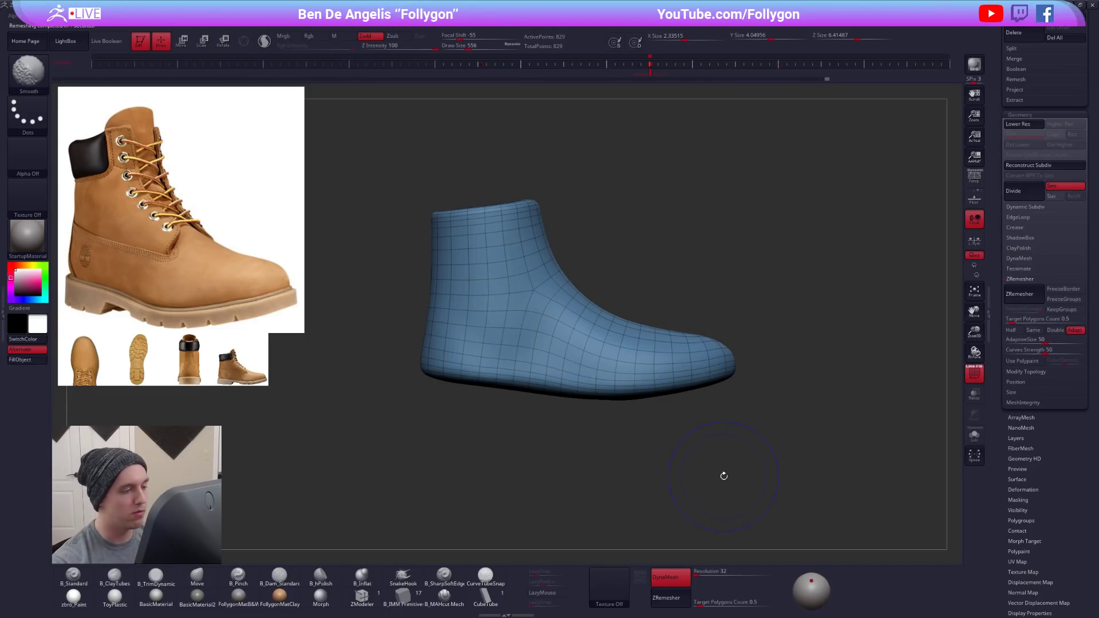
{"action": "mouse_move", "coordinate": [723, 473]}
{"action": "left_mouse_down"}
{"action": "mouse_move", "coordinate": [745, 497]}
{"action": "mouse_move", "coordinate": [653, 462]}
{"action": "mouse_move", "coordinate": [663, 409]}
{"action": "left_mouse_up"}
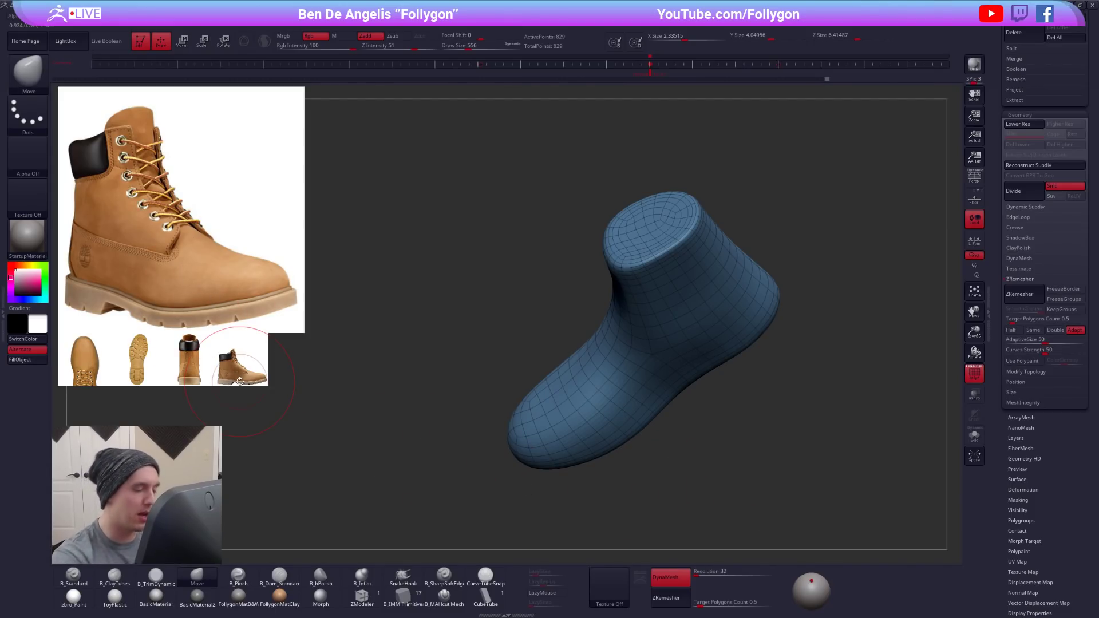
- Hide the wireframe and reshape the ankle and instep with the Move brush, setting the Draw Size to 500
{"action": "left_click_drag", "start_coordinate": [1091, 148], "coordinate": [1091, 551]}
{"action": "key", "text": "shift+f"}
{"action": "mouse_move", "coordinate": [677, 399]}
{"action": "left_mouse_down"}
{"action": "mouse_move", "coordinate": [653, 382]}
{"action": "mouse_move", "coordinate": [623, 386]}
{"action": "mouse_move", "coordinate": [650, 375]}
{"action": "mouse_move", "coordinate": [611, 309]}
{"action": "mouse_move", "coordinate": [611, 285]}
{"action": "left_mouse_up"}
{"action": "key", "text": "shift"}
{"action": "left_click_drag", "start_coordinate": [681, 303], "coordinate": [627, 298]}
{"action": "left_click_drag", "start_coordinate": [619, 269], "coordinate": [598, 309], "text": "shift"}
{"action": "mouse_move", "coordinate": [646, 366]}
{"action": "left_mouse_down"}
{"action": "mouse_move", "coordinate": [555, 505]}
{"action": "mouse_move", "coordinate": [593, 558]}
{"action": "left_mouse_up"}
{"action": "key", "text": "space"}
{"action": "left_click", "coordinate": [664, 290]}
{"action": "left_click_drag", "start_coordinate": [541, 309], "coordinate": [646, 320]}
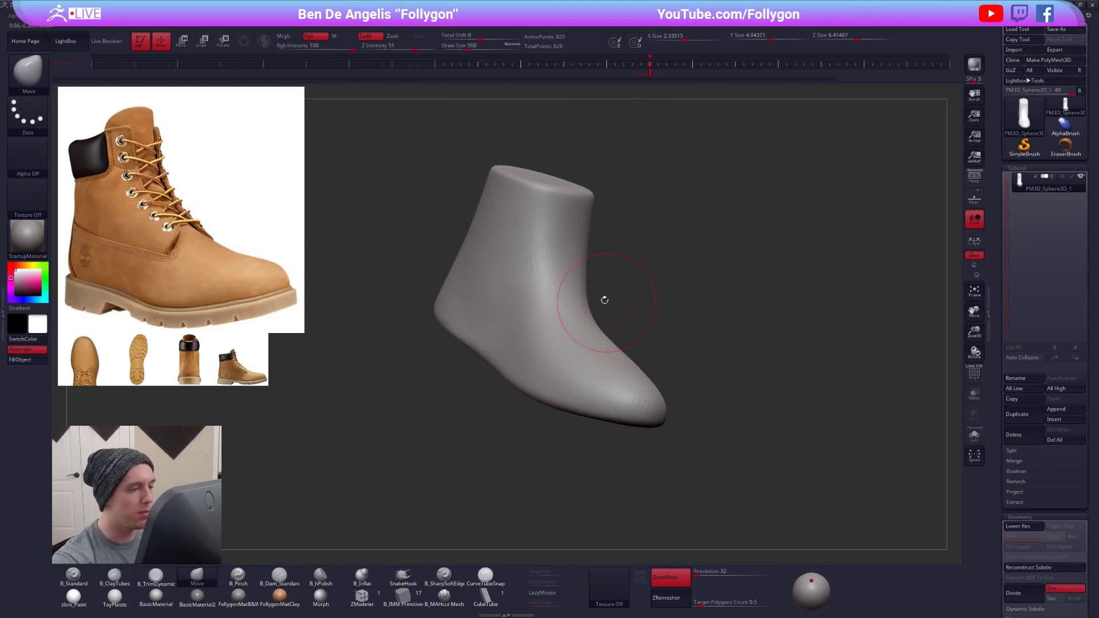
{"action": "left_click_drag", "start_coordinate": [564, 299], "coordinate": [611, 324]}
- Adjust the heel area with the Move brush, increasing its Draw Size to 615
{"action": "key", "text": "space"}
{"action": "left_click", "coordinate": [529, 322]}
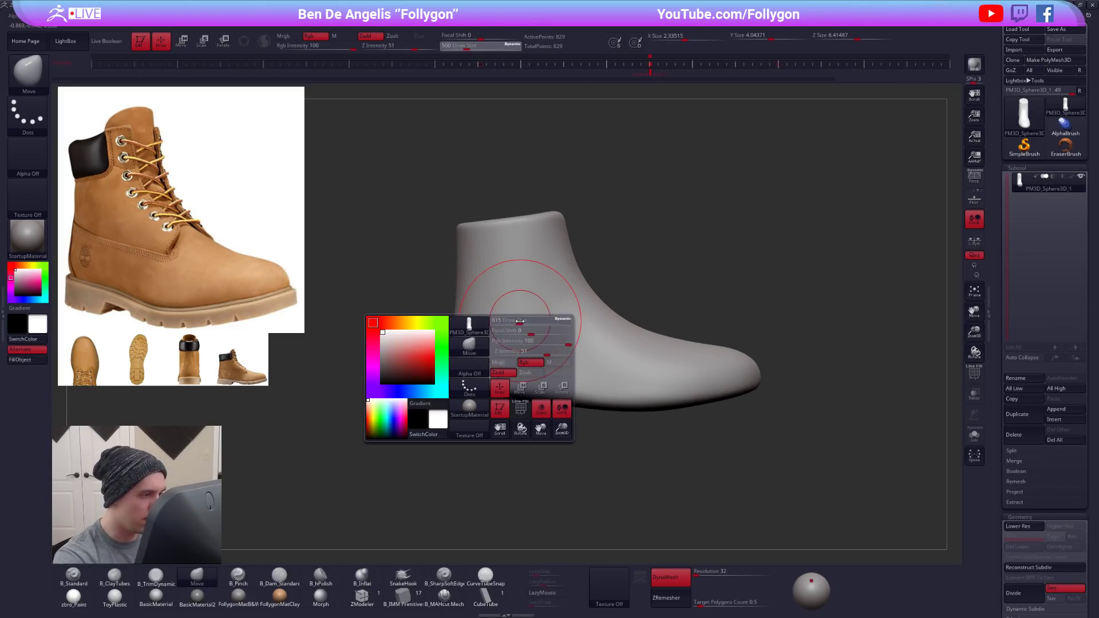
{"action": "key", "text": "shift+d"}
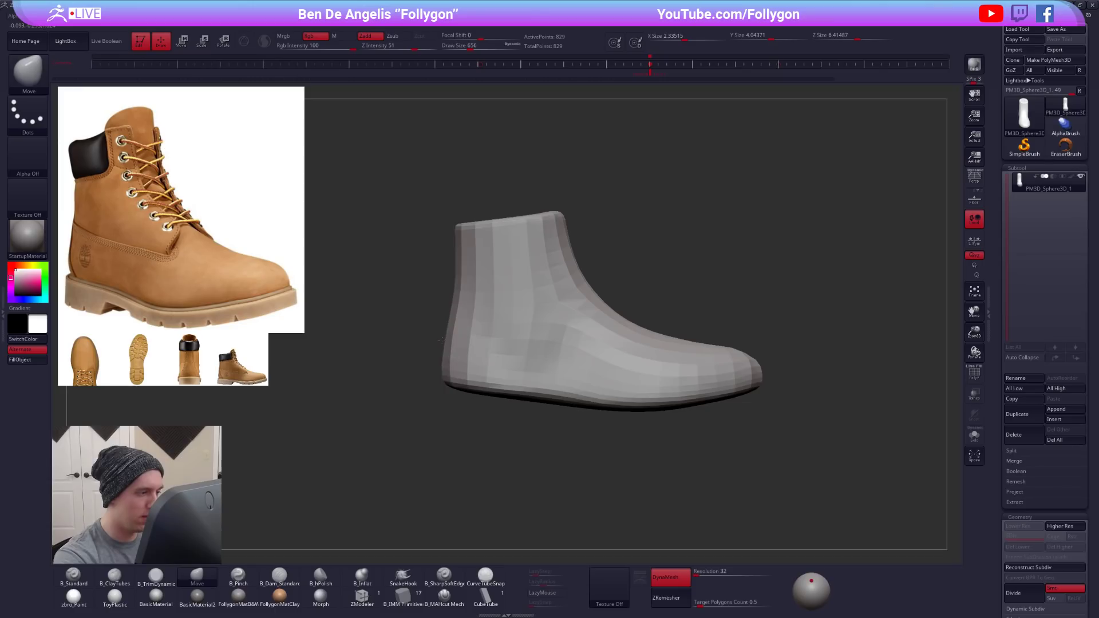
{"action": "key", "text": "d"}
{"action": "mouse_move", "coordinate": [478, 370]}
{"action": "left_mouse_down"}
{"action": "mouse_move", "coordinate": [515, 364]}
{"action": "mouse_move", "coordinate": [478, 385]}
{"action": "mouse_move", "coordinate": [583, 370]}
{"action": "mouse_move", "coordinate": [579, 380]}
{"action": "mouse_move", "coordinate": [576, 344]}
{"action": "left_mouse_up"}
{"action": "key", "text": "space"}
- Turn off Dynamic Subdiv and divide the boot twice to reach subdivision level 3
{"action": "key", "text": "shift+d"}
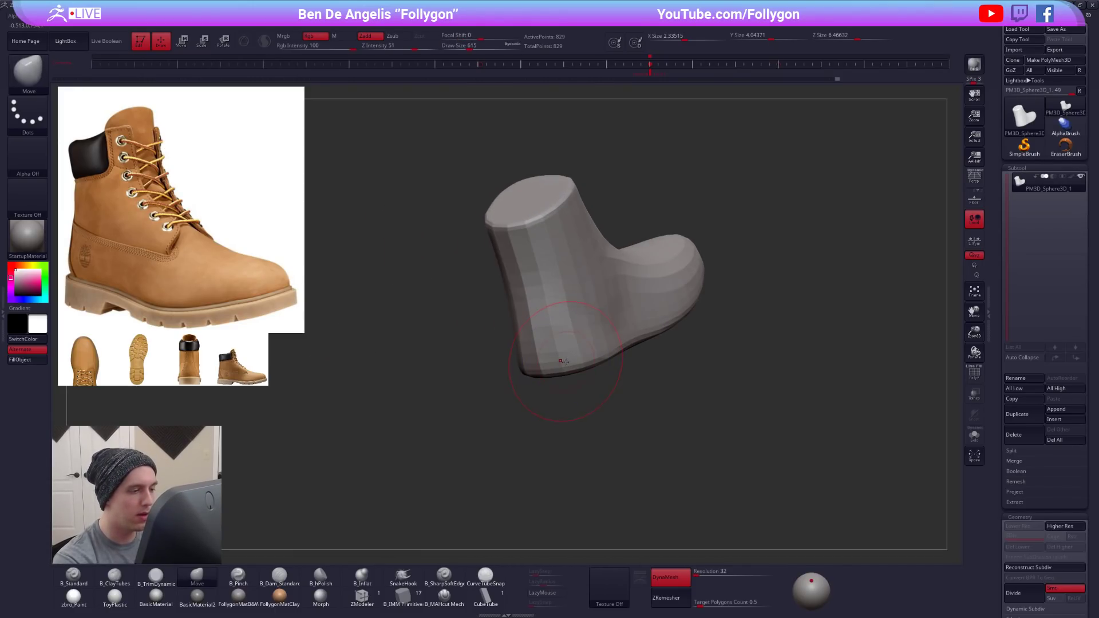
{"action": "key", "text": "ctrl+d"}
{"action": "key", "text": "ctrl+d"}
{"action": "left_click_drag", "start_coordinate": [568, 399], "coordinate": [532, 402]}
- Build up volume around the heel and ankle sides with the B_ClayTubes brush and smooth the strokes
{"action": "key", "text": "2"}
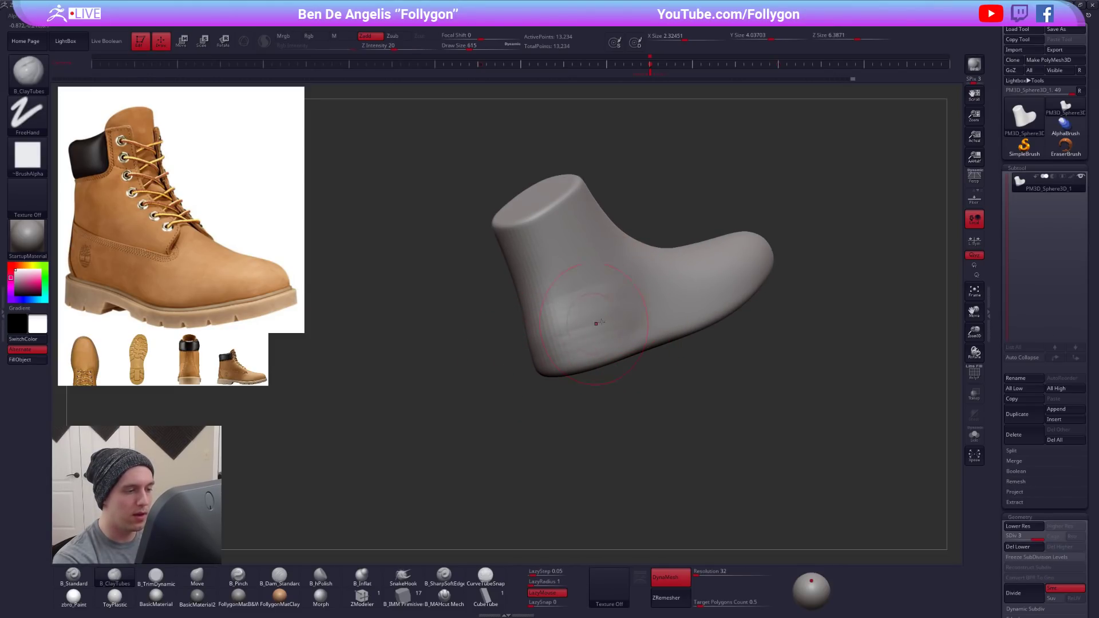
{"action": "left_click_drag", "start_coordinate": [566, 346], "coordinate": [578, 326], "text": "shift"}
{"action": "left_click_drag", "start_coordinate": [481, 328], "coordinate": [622, 310]}
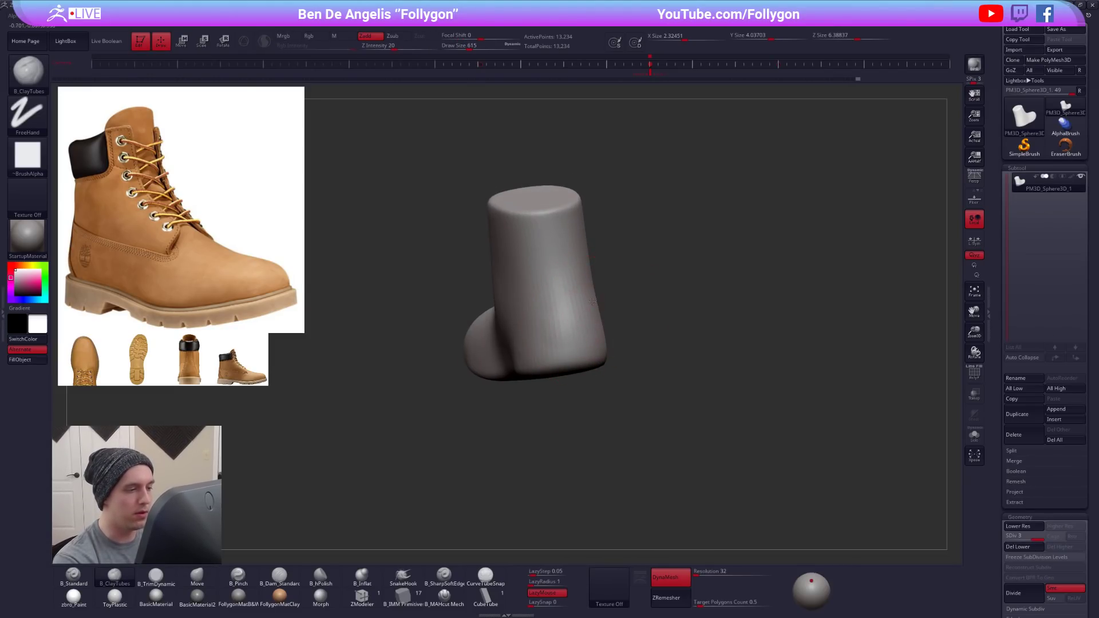
{"action": "left_click_drag", "start_coordinate": [562, 335], "coordinate": [564, 349]}
{"action": "mouse_move", "coordinate": [476, 309]}
{"action": "left_mouse_down"}
{"action": "mouse_move", "coordinate": [630, 336]}
{"action": "mouse_move", "coordinate": [623, 314]}
{"action": "left_mouse_up"}
{"action": "mouse_move", "coordinate": [779, 352]}
{"action": "left_mouse_down"}
{"action": "mouse_move", "coordinate": [629, 365]}
{"action": "mouse_move", "coordinate": [697, 288]}
{"action": "left_mouse_up"}
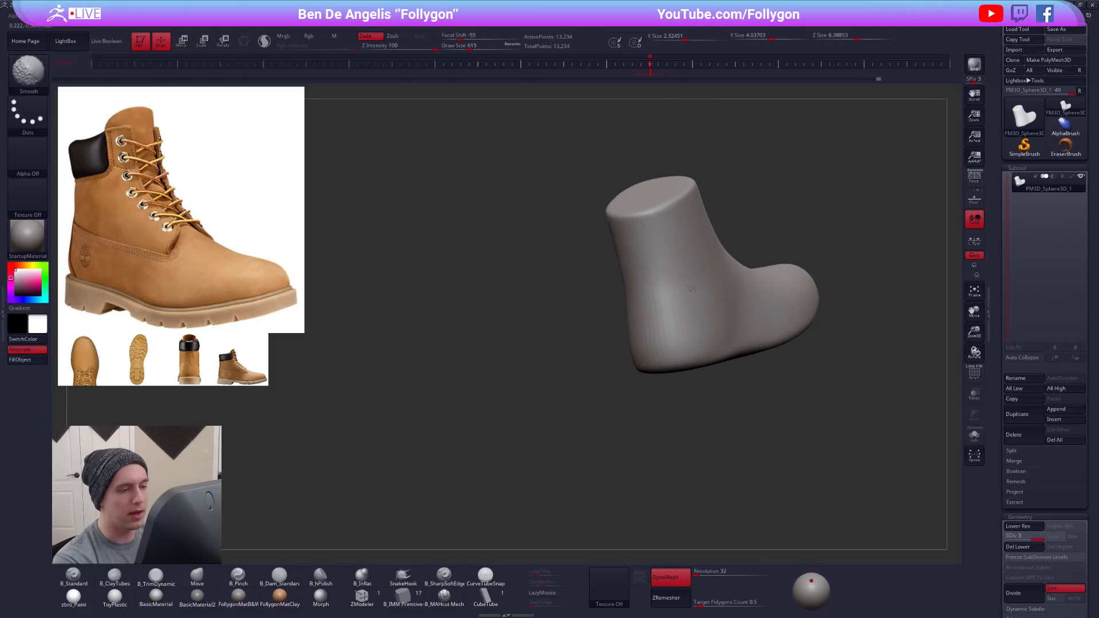
{"action": "left_click_drag", "start_coordinate": [726, 328], "coordinate": [618, 349], "text": "alt"}
{"action": "mouse_move", "coordinate": [412, 369]}
{"action": "left_mouse_down"}
{"action": "mouse_move", "coordinate": [596, 376]}
{"action": "mouse_move", "coordinate": [683, 364]}
{"action": "left_mouse_up"}
- Reshape the back of the heel and lower ankle with the Move brush at Draw Size 615
{"action": "key", "text": "b"}
{"action": "key", "text": "m"}
{"action": "key", "text": "v"}
{"action": "left_click_drag", "start_coordinate": [650, 331], "coordinate": [640, 298]}
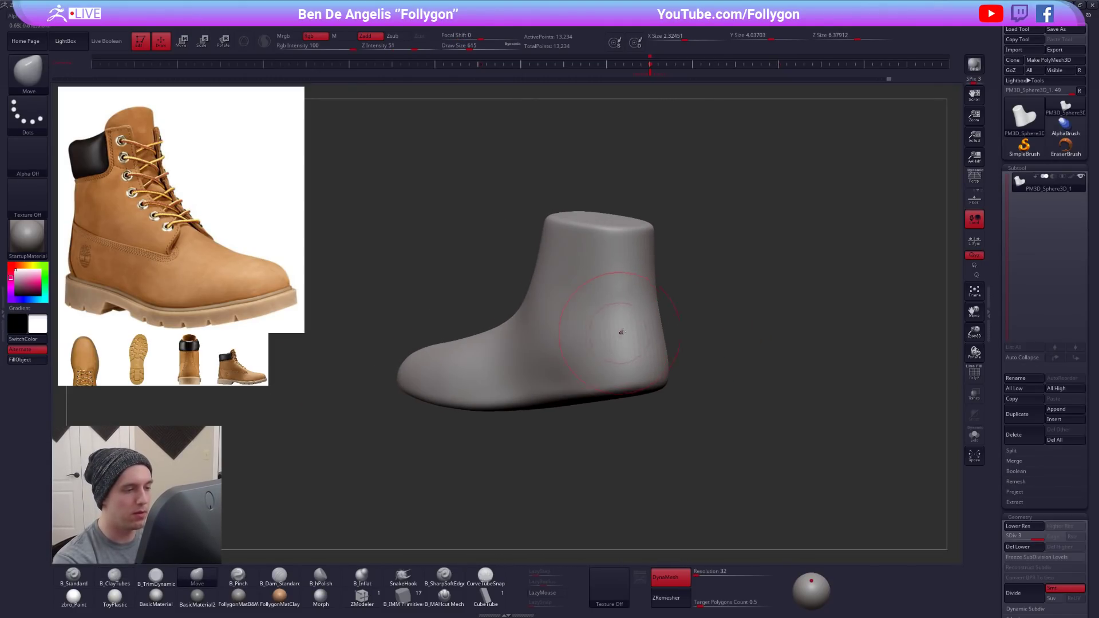
{"action": "right_click_drag", "start_coordinate": [638, 331], "coordinate": [632, 351], "text": "alt"}
{"action": "right_click_drag", "start_coordinate": [790, 343], "coordinate": [499, 365]}
- Refine the heel's side silhouette and the sole's underside profile with the Move brush
{"action": "key", "text": "ctrl"}
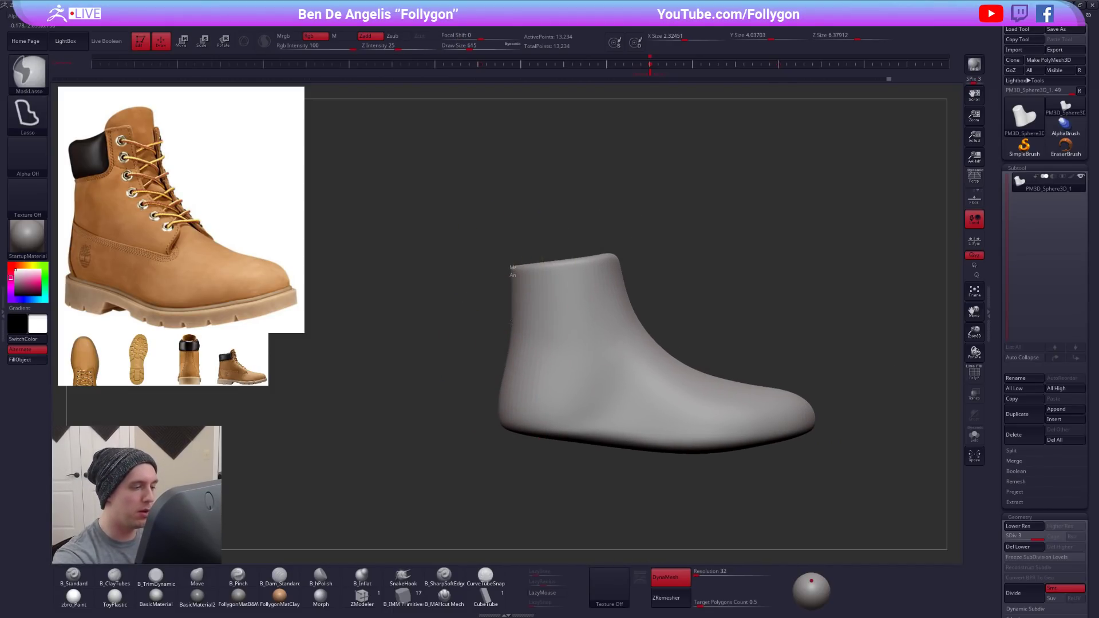
{"action": "left_click_drag", "start_coordinate": [509, 337], "coordinate": [505, 441], "text": "ctrl"}
{"action": "left_click_drag", "start_coordinate": [509, 472], "coordinate": [510, 479], "text": "ctrl"}
{"action": "right_click_drag", "start_coordinate": [558, 441], "coordinate": [558, 400], "text": "alt"}
{"action": "right_click_drag", "start_coordinate": [600, 351], "coordinate": [563, 348]}
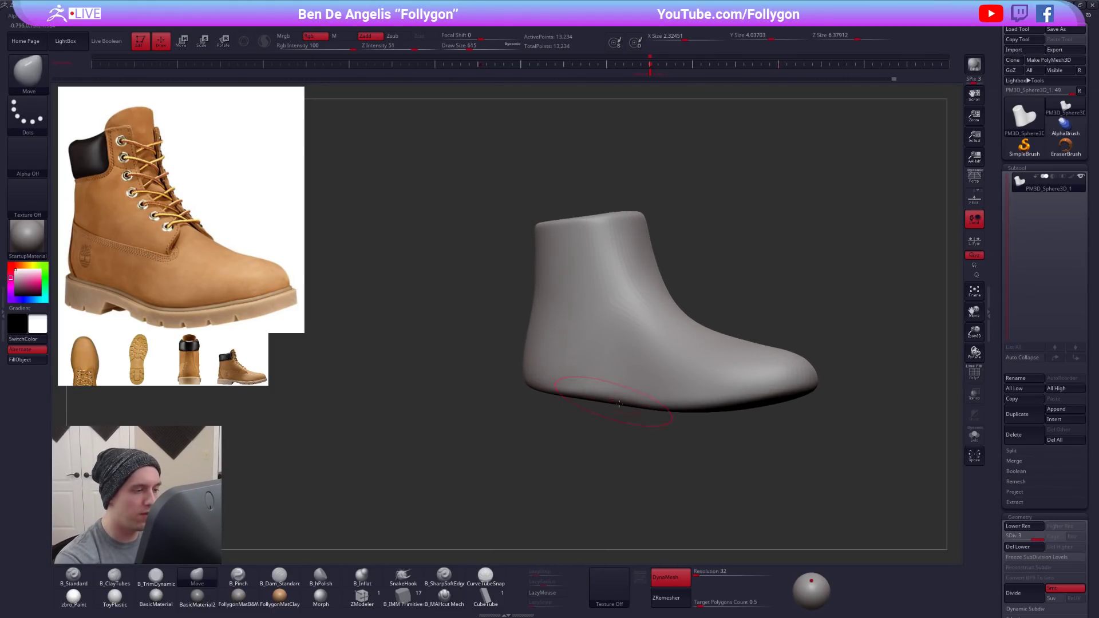
{"action": "right_click_drag", "start_coordinate": [605, 399], "coordinate": [548, 400], "text": "alt"}
{"action": "right_click_drag", "start_coordinate": [612, 428], "coordinate": [668, 417]}
- Turn on perspective to check the boot from below, and divide the mesh to subdivision level 4
{"action": "left_click", "coordinate": [976, 182]}
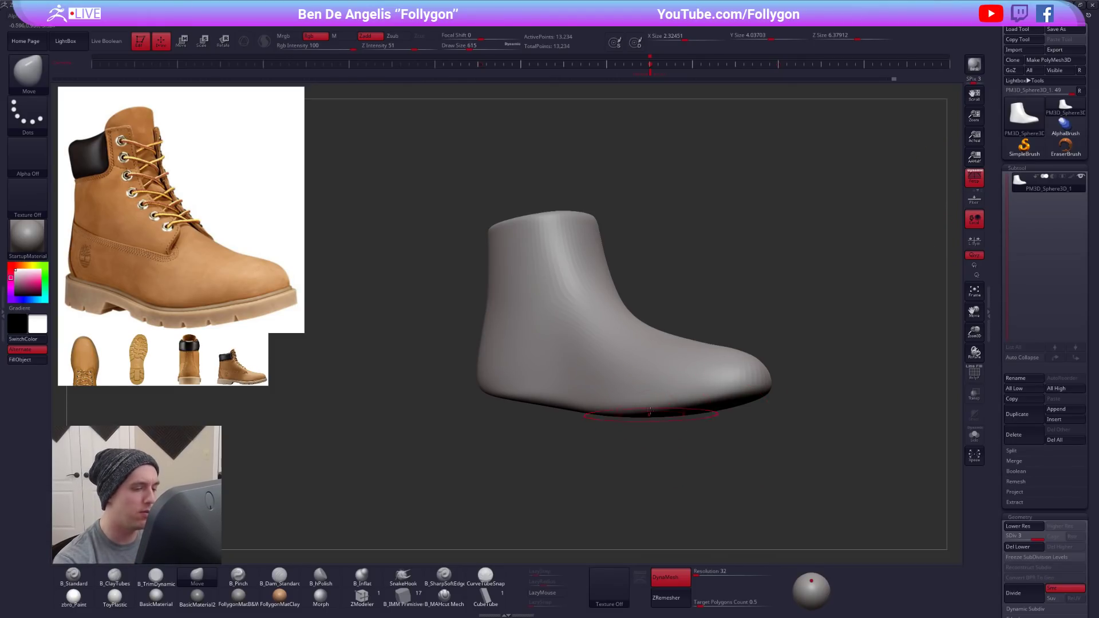
{"action": "right_click_drag", "start_coordinate": [644, 403], "coordinate": [637, 355]}
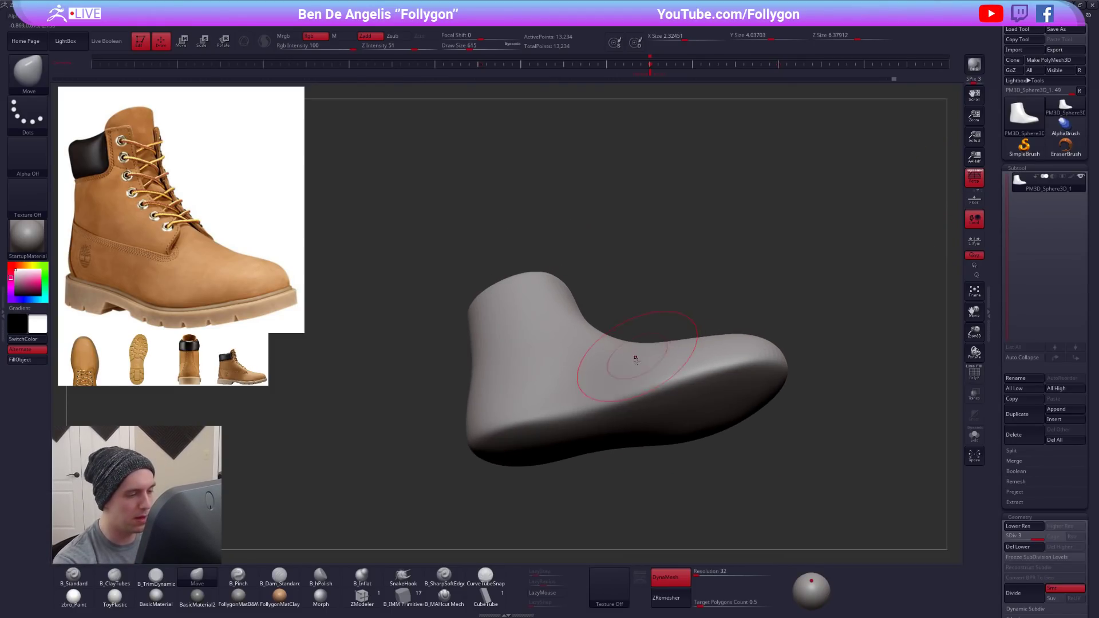
{"action": "right_click_drag", "start_coordinate": [649, 418], "coordinate": [632, 377], "text": "alt"}
{"action": "key", "text": "ctrl+d"}
- Try to tighten the sole's lower edge with the B_Pinch brush at Draw Size 519, using LazyMouse
{"action": "key", "text": "5"}
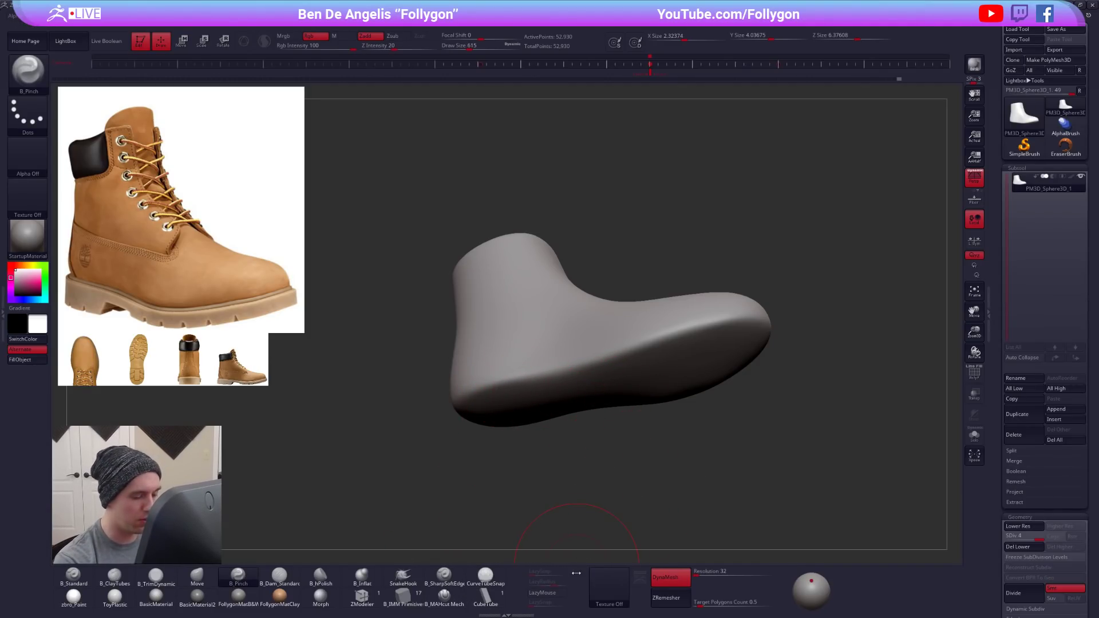
{"action": "left_click", "coordinate": [548, 593]}
{"action": "key", "text": "space"}
{"action": "left_click_drag", "start_coordinate": [543, 397], "coordinate": [538, 397]}
{"action": "right_click_drag", "start_coordinate": [530, 443], "coordinate": [493, 433]}
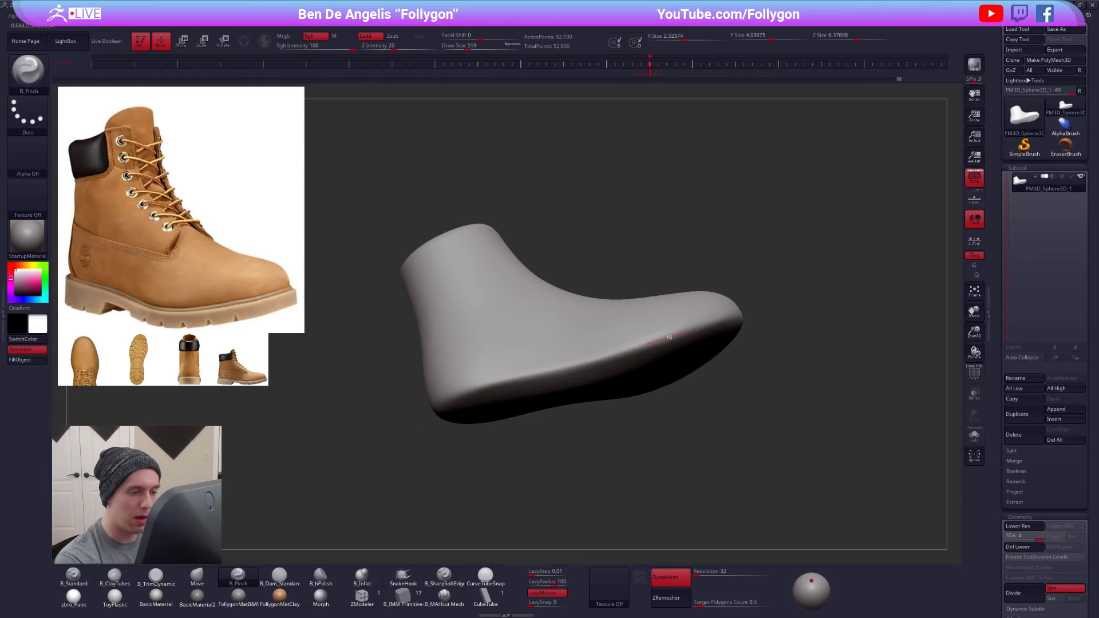
{"action": "right_click_drag", "start_coordinate": [701, 313], "coordinate": [632, 434], "text": "shift"}
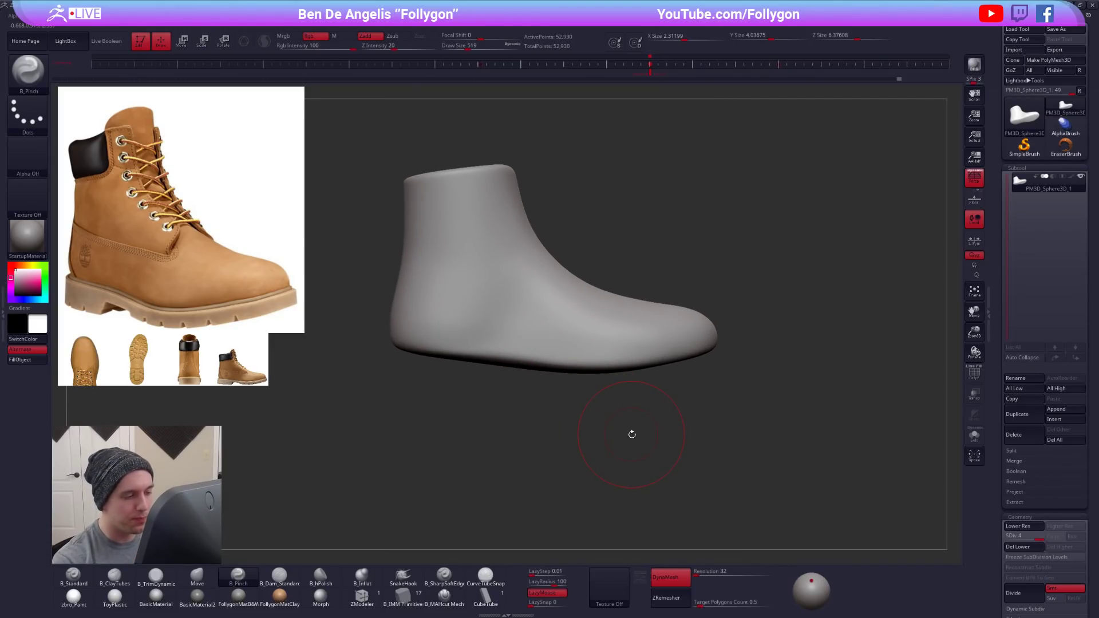
{"action": "mouse_move", "coordinate": [595, 349]}
{"action": "right_mouse_down"}
{"action": "mouse_move", "coordinate": [604, 357]}
{"action": "mouse_move", "coordinate": [652, 296]}
{"action": "mouse_move", "coordinate": [651, 265]}
{"action": "right_mouse_up"}
{"action": "right_click_drag", "start_coordinate": [650, 396], "coordinate": [707, 355]}
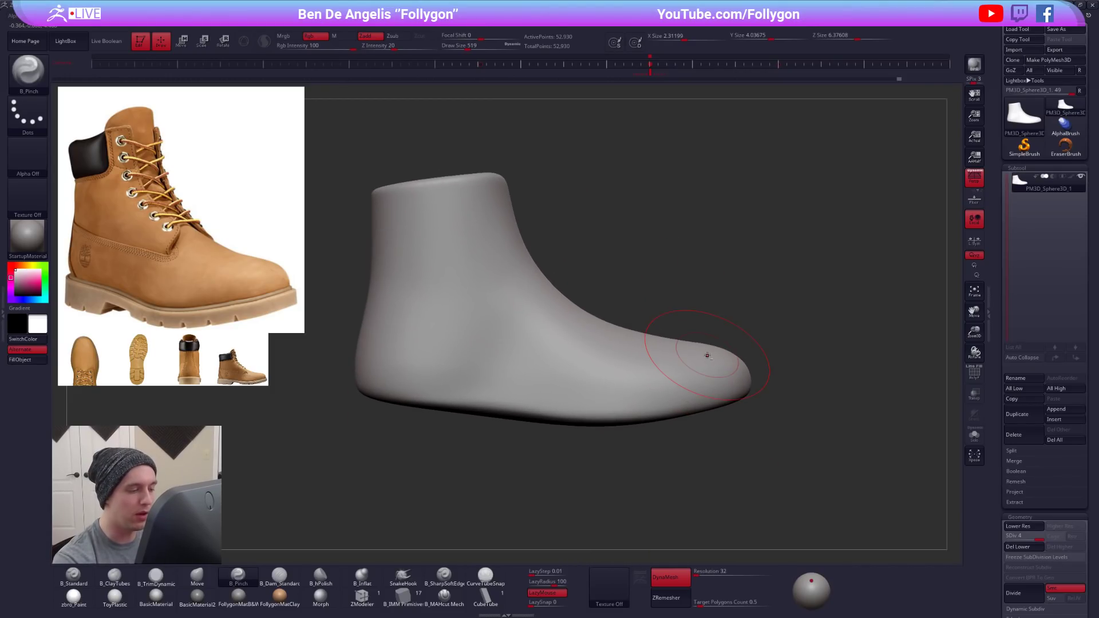
{"action": "key", "text": "ctrl"}
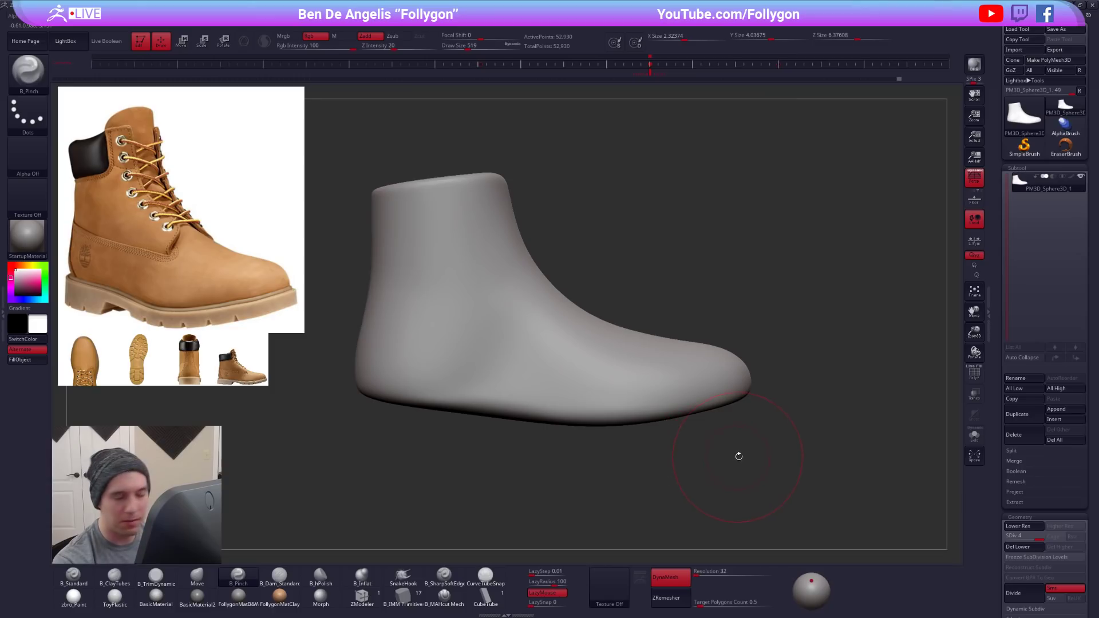
- Turn off perspective and lower the boot to subdivision level 2
{"action": "left_click_drag", "start_coordinate": [756, 478], "coordinate": [751, 347]}
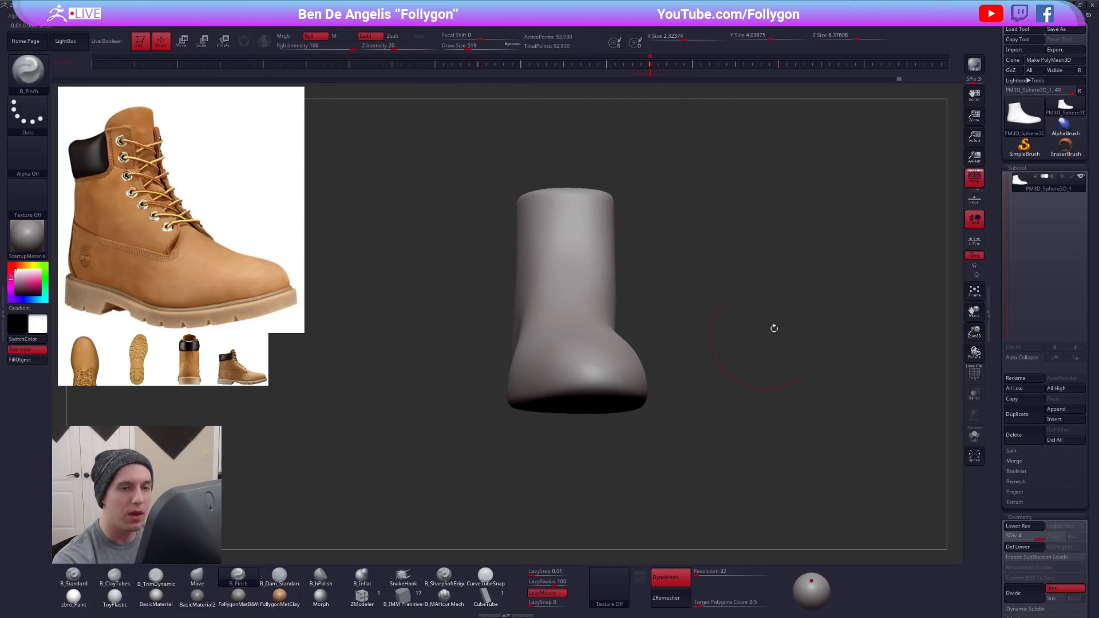
{"action": "left_click", "coordinate": [978, 182]}
{"action": "left_click_drag", "start_coordinate": [699, 292], "coordinate": [667, 406]}
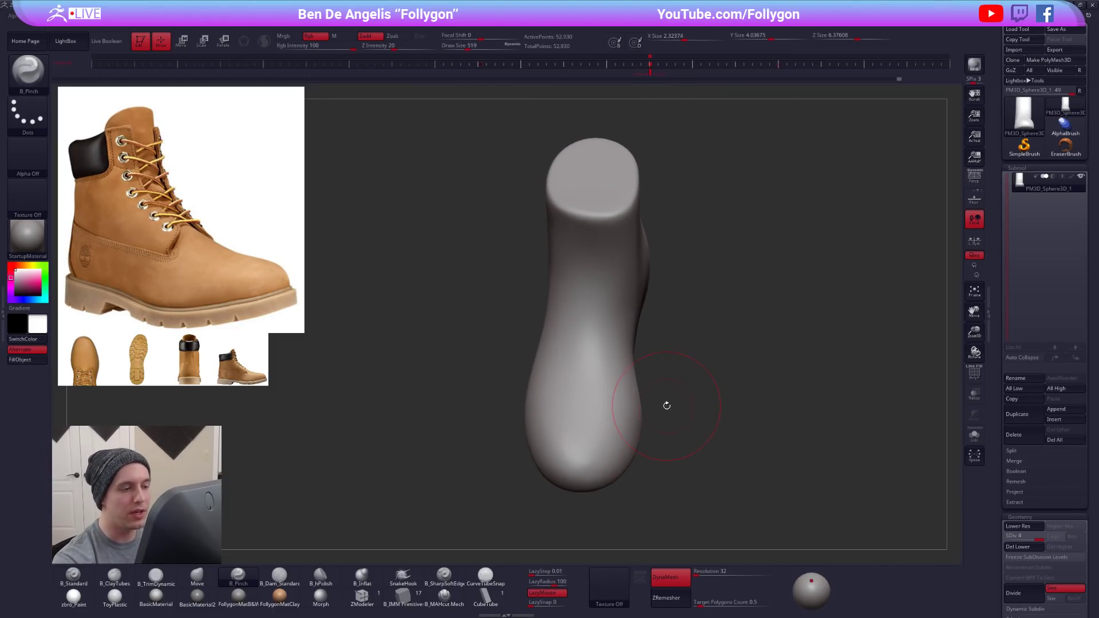
{"action": "key", "text": "shift+d"}
{"action": "key", "text": "shift+d"}
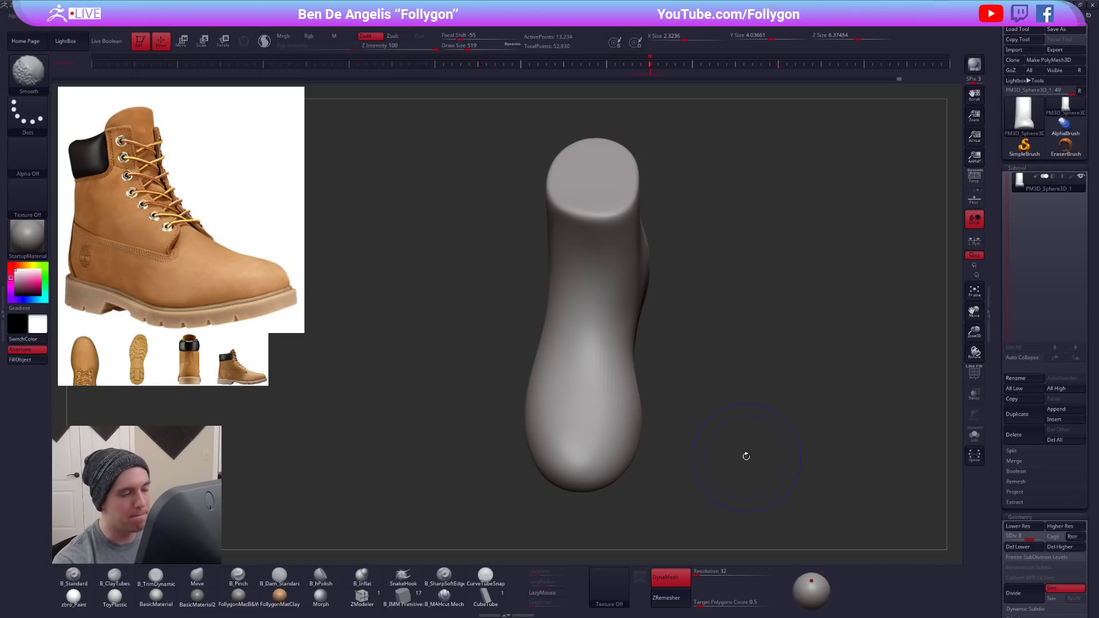
- Adjust the ankle's width from above with the Move brush at Draw Size 699
{"action": "key", "text": "b"}
{"action": "key", "text": "m"}
{"action": "key", "text": "v"}
{"action": "key", "text": "space"}
{"action": "left_click_drag", "start_coordinate": [629, 263], "coordinate": [633, 263]}
{"action": "right_click_drag", "start_coordinate": [633, 262], "coordinate": [631, 283]}
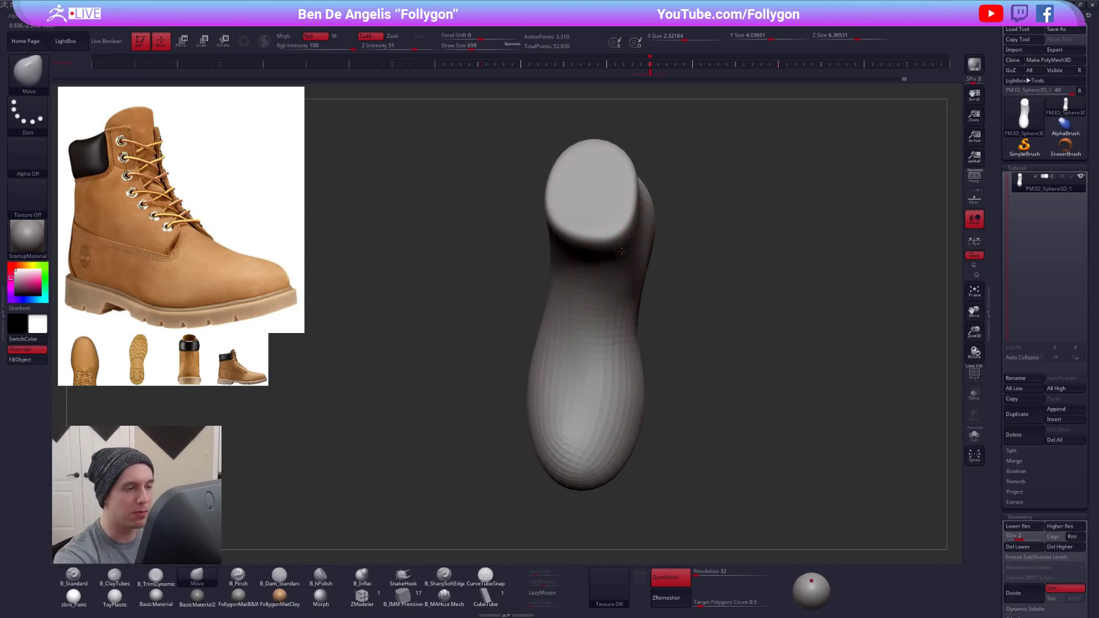
- Return to subdivision level 4 and refine the side of the foot with the Move brush at Draw Size 576
{"action": "key", "text": "d"}
{"action": "key", "text": "d"}
{"action": "key", "text": "space"}
{"action": "left_click_drag", "start_coordinate": [638, 270], "coordinate": [634, 270]}
{"action": "left_click_drag", "start_coordinate": [648, 346], "coordinate": [663, 356], "text": "alt"}
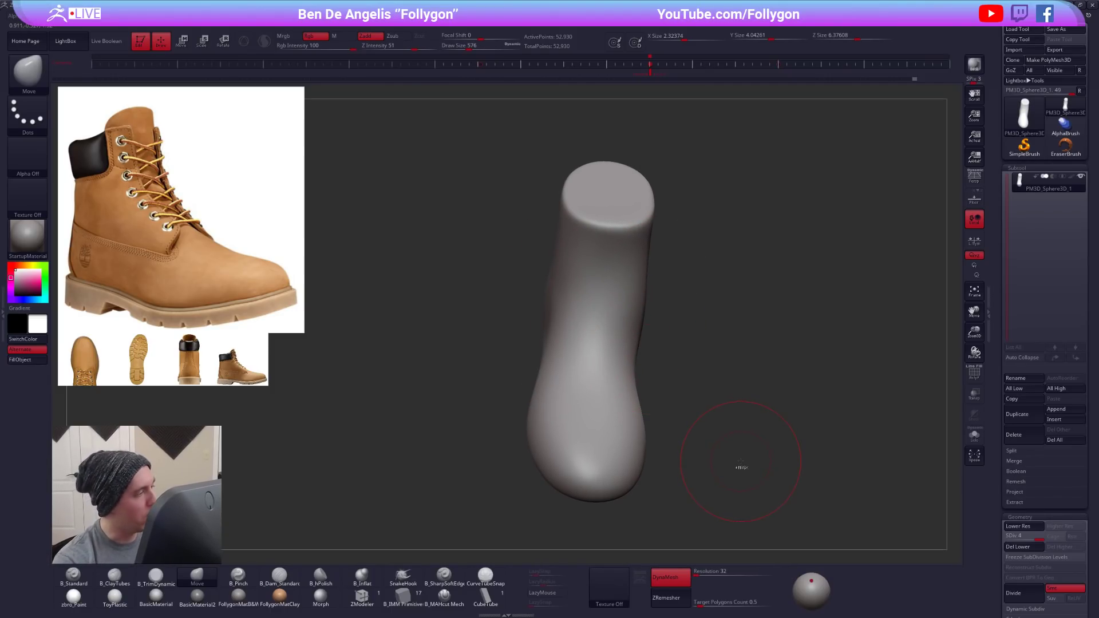
- Divide the boot to subdivision level 5 and set the Draw Size to 537
{"action": "key", "text": "d"}
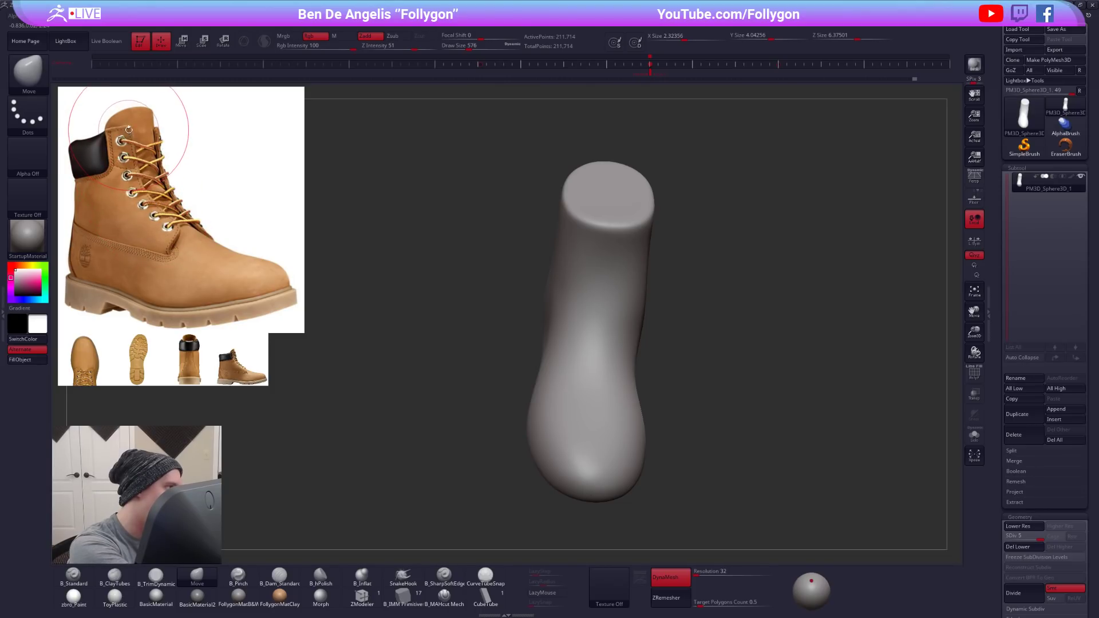
{"action": "key", "text": "space"}
{"action": "left_click_drag", "start_coordinate": [469, 317], "coordinate": [468, 317]}
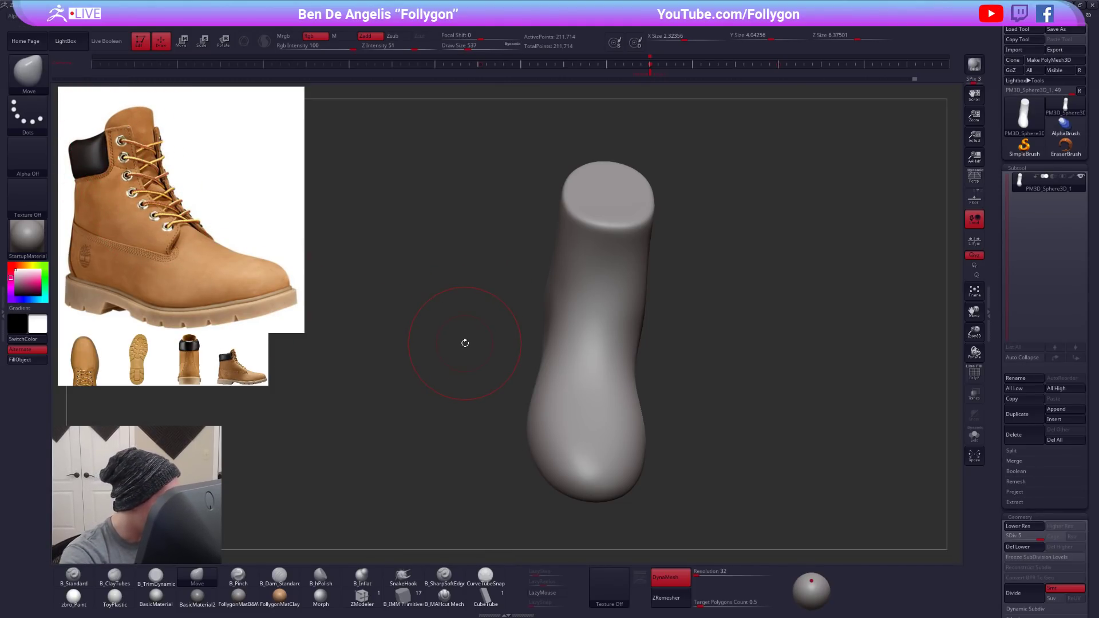
- Mask the boot's ankle shaft from the side with MaskLasso, leaving the sole and toe area unmasked
{"action": "left_click_drag", "start_coordinate": [523, 415], "coordinate": [626, 365]}
{"action": "key", "text": "ctrl"}
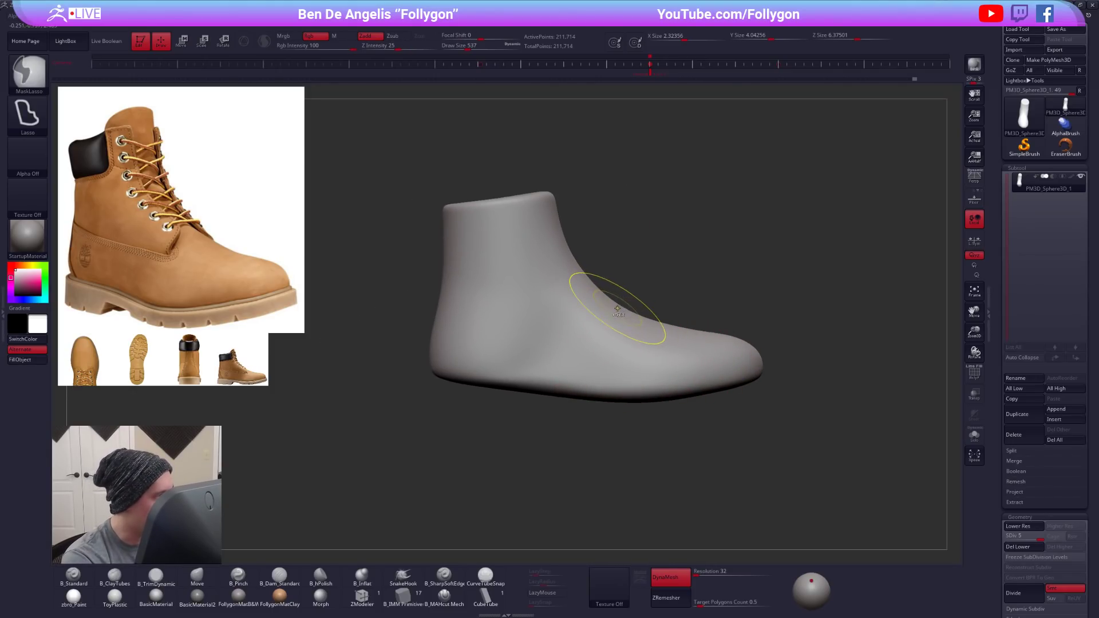
{"action": "mouse_move", "coordinate": [620, 305]}
{"action": "left_mouse_down", "text": "ctrl"}
{"action": "mouse_move", "coordinate": [400, 299]}
{"action": "mouse_move", "coordinate": [624, 126]}
{"action": "left_mouse_up", "text": "ctrl"}
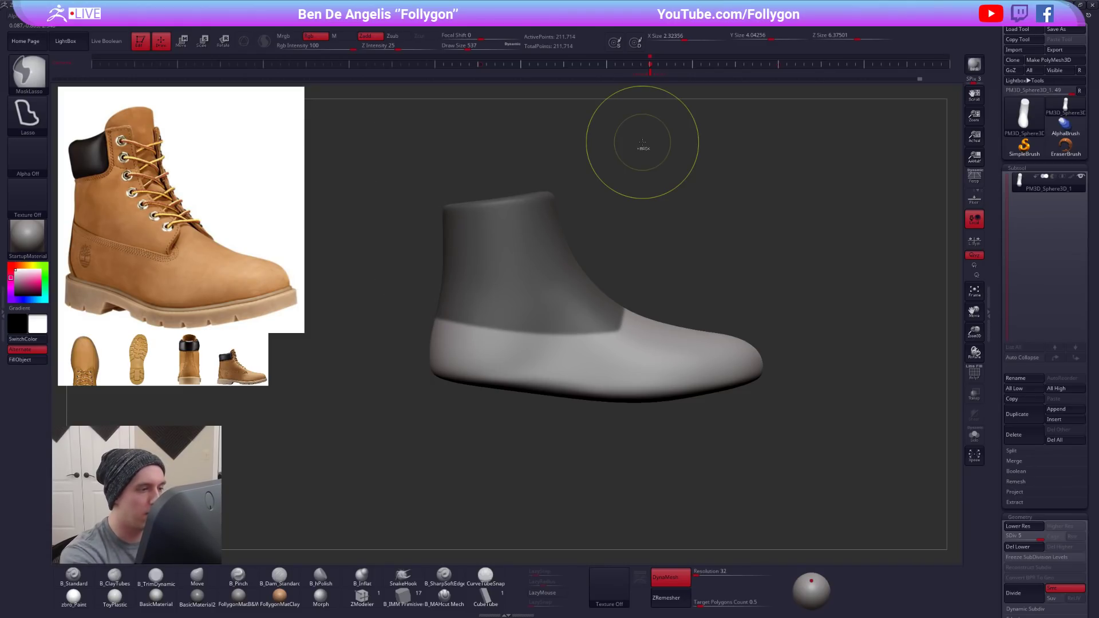
{"action": "left_click_drag", "start_coordinate": [716, 395], "coordinate": [577, 360]}
{"action": "key", "text": "ctrl"}
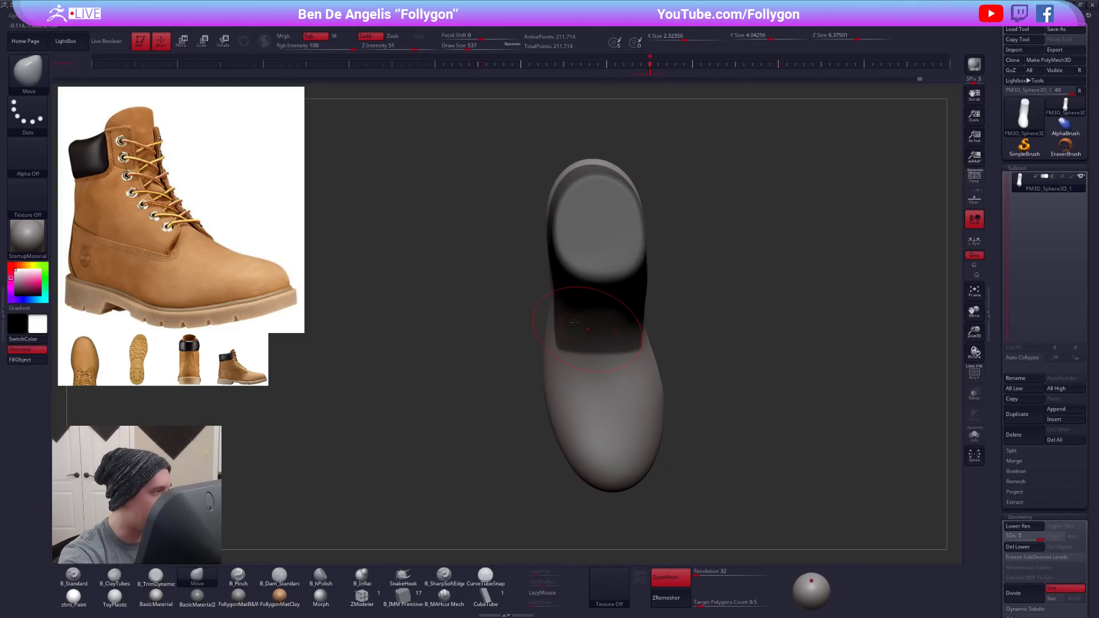
{"action": "right_click_drag", "start_coordinate": [583, 325], "coordinate": [536, 303], "text": "alt"}
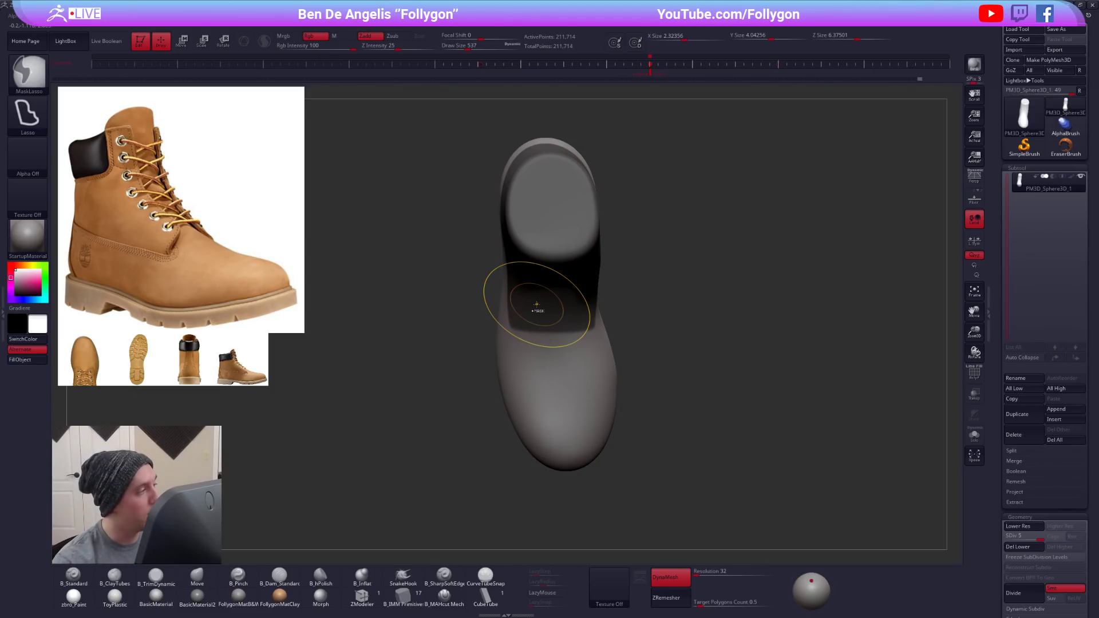
{"action": "key", "text": "ctrl+shift"}
{"action": "key", "text": "ctrl+space"}
{"action": "left_click", "coordinate": [607, 465], "text": "ctrl"}
{"action": "mouse_move", "coordinate": [501, 397]}
{"action": "left_mouse_down", "text": "ctrl"}
{"action": "mouse_move", "coordinate": [570, 400]}
{"action": "mouse_move", "coordinate": [564, 385]}
{"action": "mouse_move", "coordinate": [551, 396]}
{"action": "left_mouse_up", "text": "ctrl"}
{"action": "key", "text": "ctrl+z"}
{"action": "key", "text": "space"}
{"action": "left_click", "coordinate": [587, 356]}
{"action": "left_click_drag", "start_coordinate": [744, 351], "coordinate": [547, 458], "text": "ctrl"}
{"action": "key", "text": "ctrl+z"}
{"action": "key", "text": "ctrl+z"}
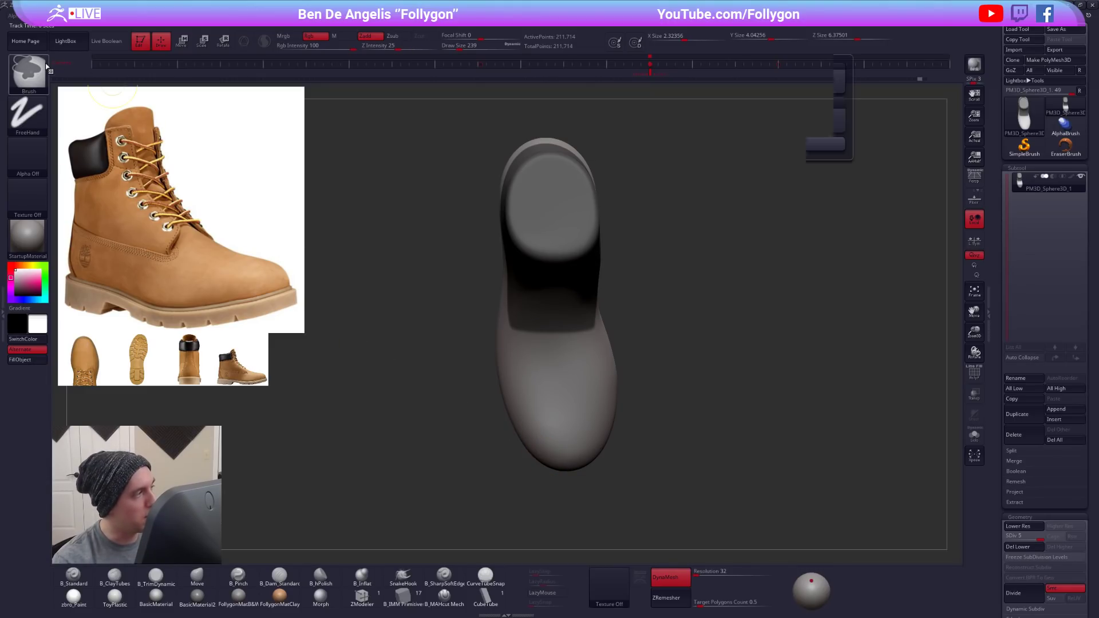
- Unmask a vertical strip down the front centre of the ankle with MaskLasso to separate the tongue opening
{"action": "left_click", "coordinate": [27, 71]}
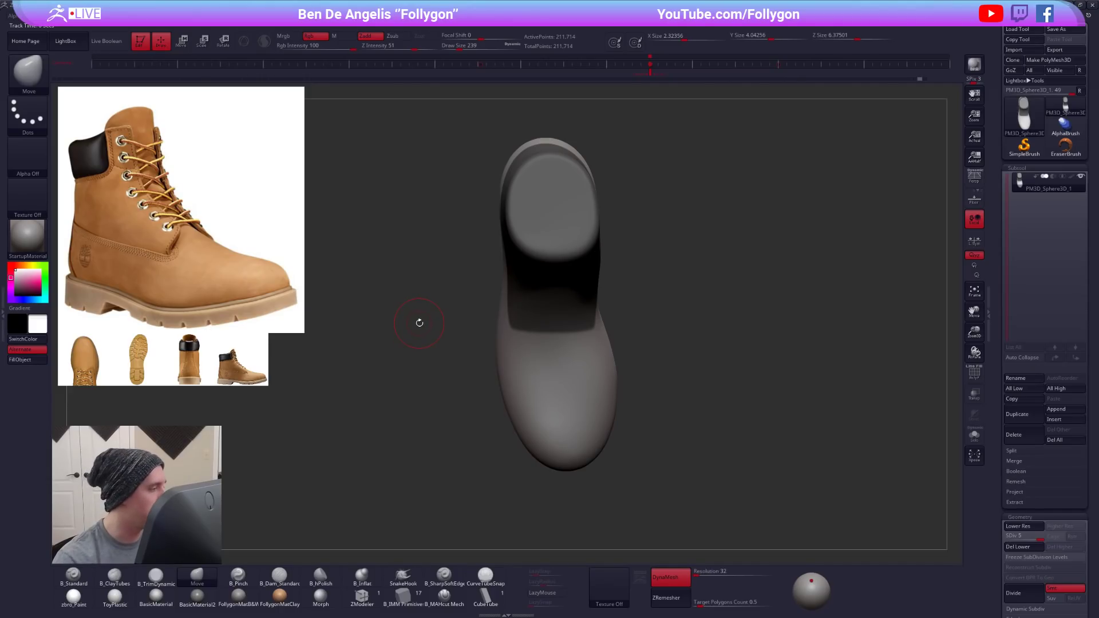
{"action": "left_click_drag", "start_coordinate": [554, 354], "coordinate": [564, 445]}
{"action": "key", "text": "ctrl"}
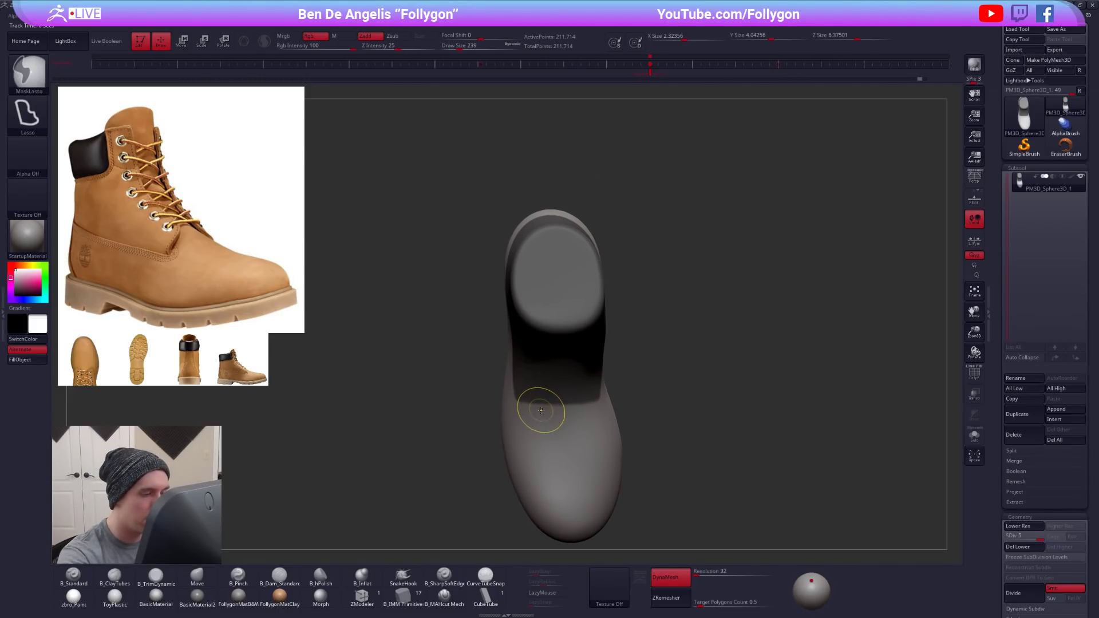
{"action": "mouse_move", "coordinate": [540, 408]}
{"action": "left_mouse_down", "text": "ctrl"}
{"action": "mouse_move", "coordinate": [550, 315]}
{"action": "mouse_move", "coordinate": [573, 371]}
{"action": "mouse_move", "coordinate": [573, 442]}
{"action": "left_mouse_up", "text": "ctrl"}
{"action": "left_click_drag", "start_coordinate": [634, 494], "coordinate": [657, 420]}
{"action": "mouse_move", "coordinate": [701, 487]}
{"action": "left_mouse_down"}
{"action": "mouse_move", "coordinate": [706, 544]}
{"action": "mouse_move", "coordinate": [708, 505]}
{"action": "left_mouse_up"}
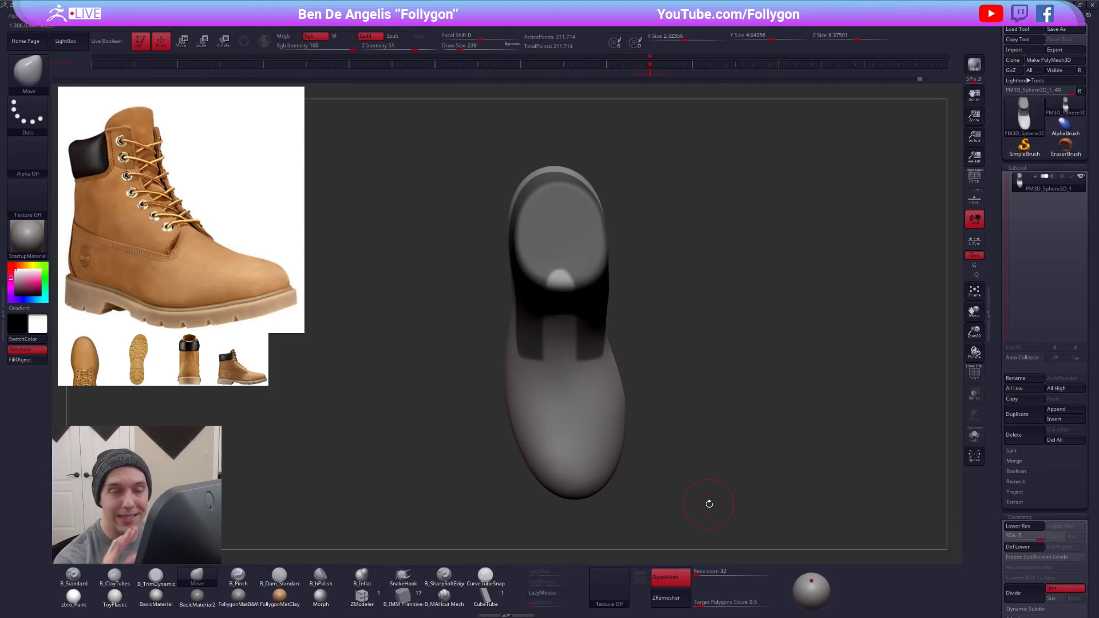
{"action": "mouse_move", "coordinate": [650, 385]}
{"action": "left_mouse_down", "text": "ctrl"}
{"action": "mouse_move", "coordinate": [493, 455]}
{"action": "mouse_move", "coordinate": [503, 452]}
{"action": "left_mouse_up", "text": "ctrl"}
{"action": "mouse_move", "coordinate": [658, 401]}
{"action": "left_mouse_down", "text": "ctrl+alt"}
{"action": "mouse_move", "coordinate": [478, 518]}
{"action": "mouse_move", "coordinate": [669, 508]}
{"action": "left_mouse_up", "text": "ctrl+alt"}
{"action": "left_click", "coordinate": [671, 510], "text": "ctrl"}
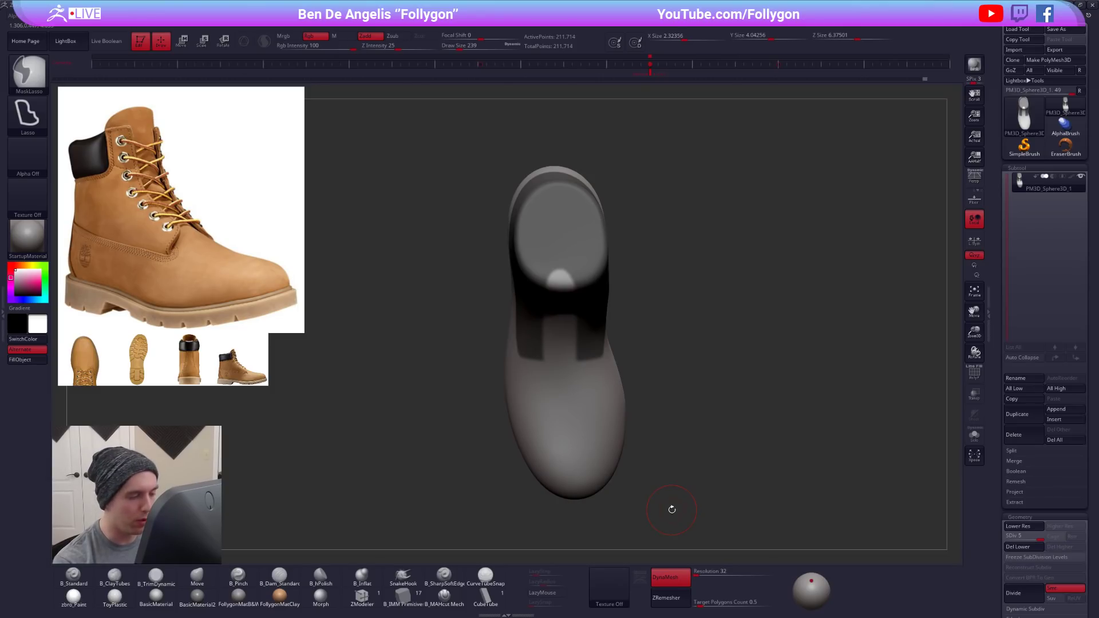
- Clear the mask from the flat ankle opening and the tongue strip's upper end with MaskPen, reducing the Draw Size from 140 to 91
{"action": "right_click", "coordinate": [575, 245], "text": "ctrl"}
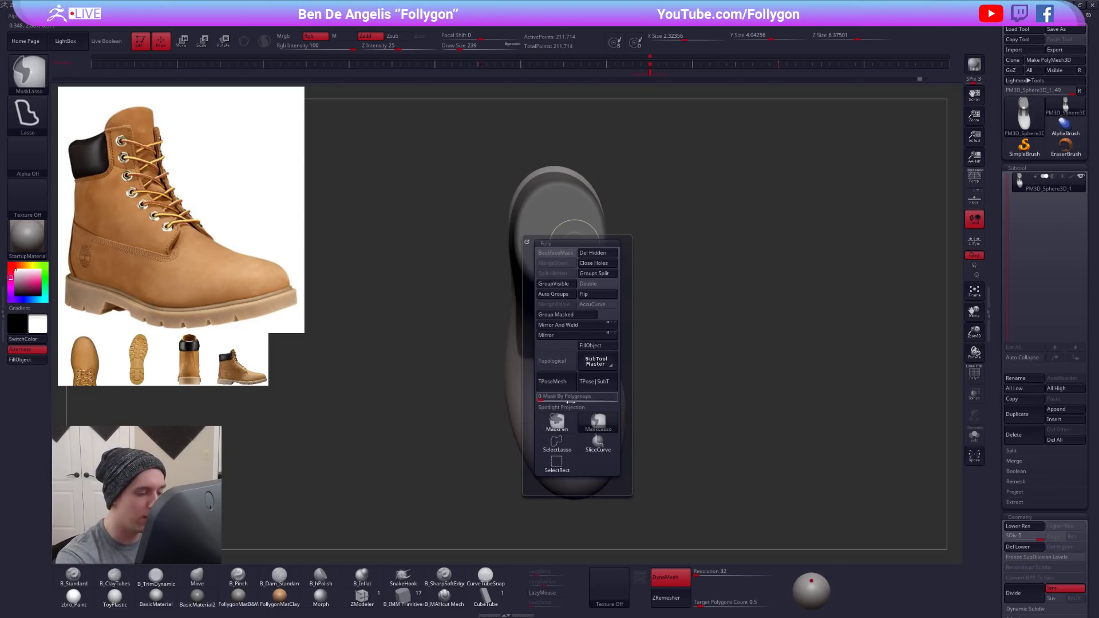
{"action": "mouse_move", "coordinate": [552, 208]}
{"action": "right_mouse_down", "text": "alt"}
{"action": "mouse_move", "coordinate": [584, 267]}
{"action": "mouse_move", "coordinate": [579, 299]}
{"action": "mouse_move", "coordinate": [579, 261]}
{"action": "right_mouse_up", "text": "alt"}
{"action": "right_click", "coordinate": [579, 299]}
{"action": "mouse_move", "coordinate": [588, 290]}
{"action": "left_mouse_down", "text": "ctrl+alt"}
{"action": "mouse_move", "coordinate": [605, 303]}
{"action": "mouse_move", "coordinate": [580, 306]}
{"action": "mouse_move", "coordinate": [546, 280]}
{"action": "mouse_move", "coordinate": [541, 240]}
{"action": "mouse_move", "coordinate": [595, 198]}
{"action": "mouse_move", "coordinate": [624, 225]}
{"action": "mouse_move", "coordinate": [635, 261]}
{"action": "mouse_move", "coordinate": [608, 304]}
{"action": "mouse_move", "coordinate": [620, 331]}
{"action": "mouse_move", "coordinate": [641, 255]}
{"action": "left_mouse_up", "text": "ctrl+alt"}
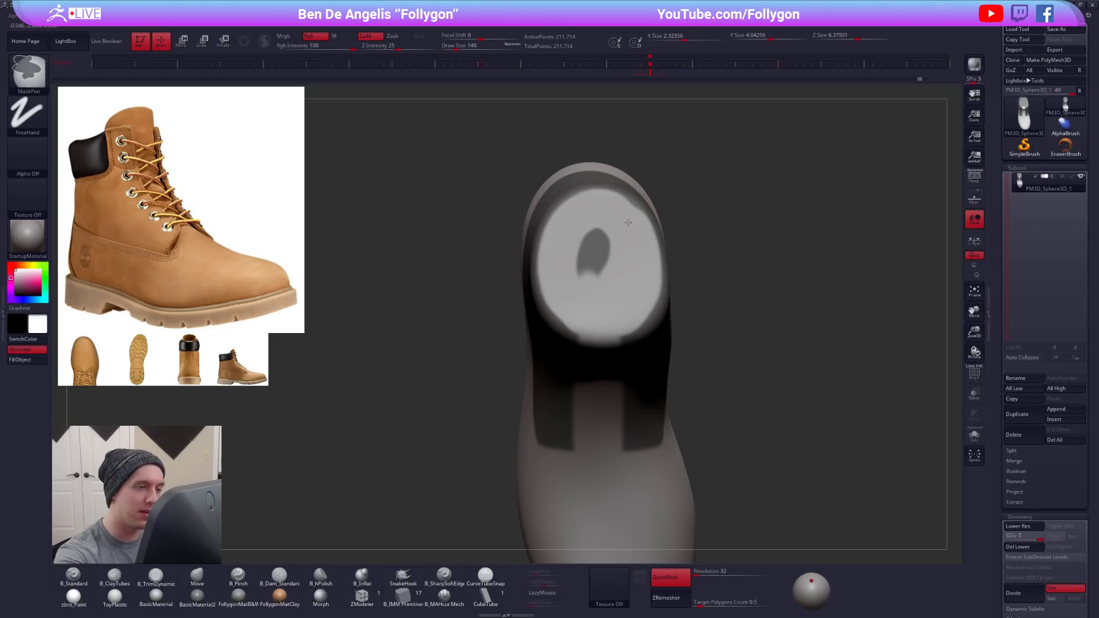
{"action": "left_click_drag", "start_coordinate": [589, 227], "coordinate": [601, 272], "text": "ctrl+alt"}
{"action": "mouse_move", "coordinate": [611, 366]}
{"action": "right_mouse_down"}
{"action": "mouse_move", "coordinate": [631, 296]}
{"action": "mouse_move", "coordinate": [549, 288]}
{"action": "right_mouse_up"}
{"action": "key", "text": "space"}
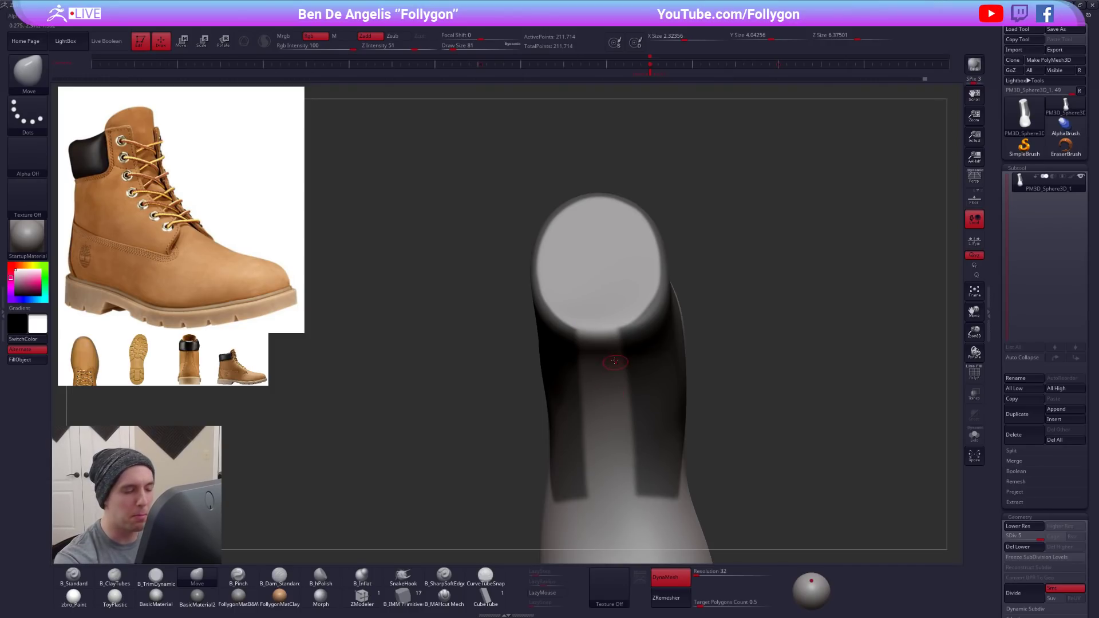
{"action": "right_click_drag", "start_coordinate": [615, 362], "coordinate": [589, 295]}
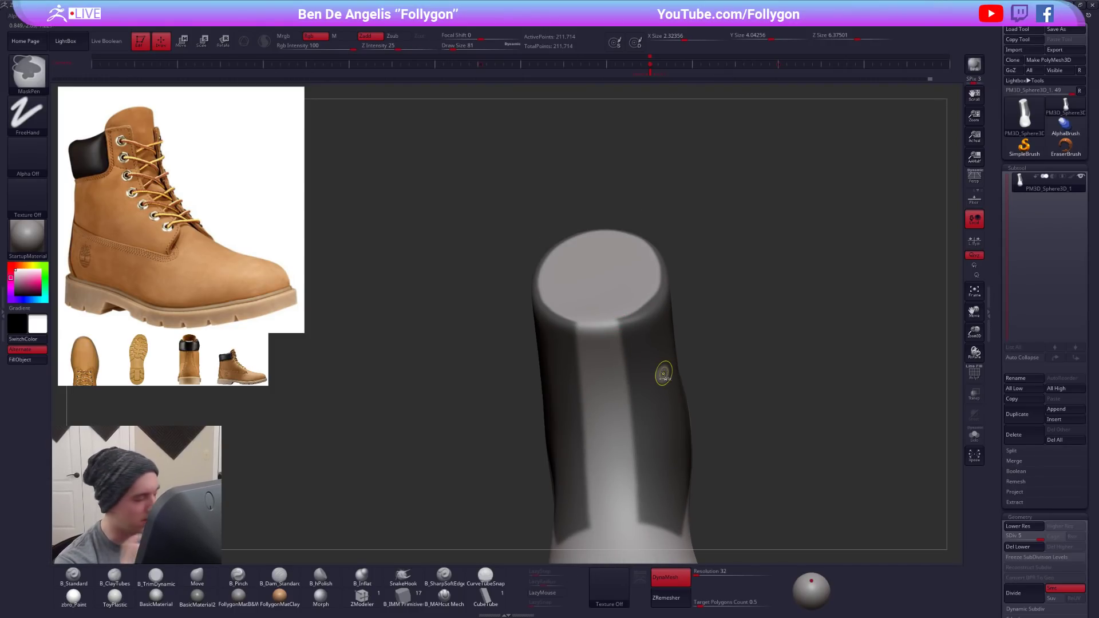
{"action": "mouse_move", "coordinate": [713, 503]}
{"action": "right_mouse_down"}
{"action": "mouse_move", "coordinate": [694, 480]}
{"action": "mouse_move", "coordinate": [716, 474]}
{"action": "mouse_move", "coordinate": [706, 476]}
{"action": "right_mouse_up"}
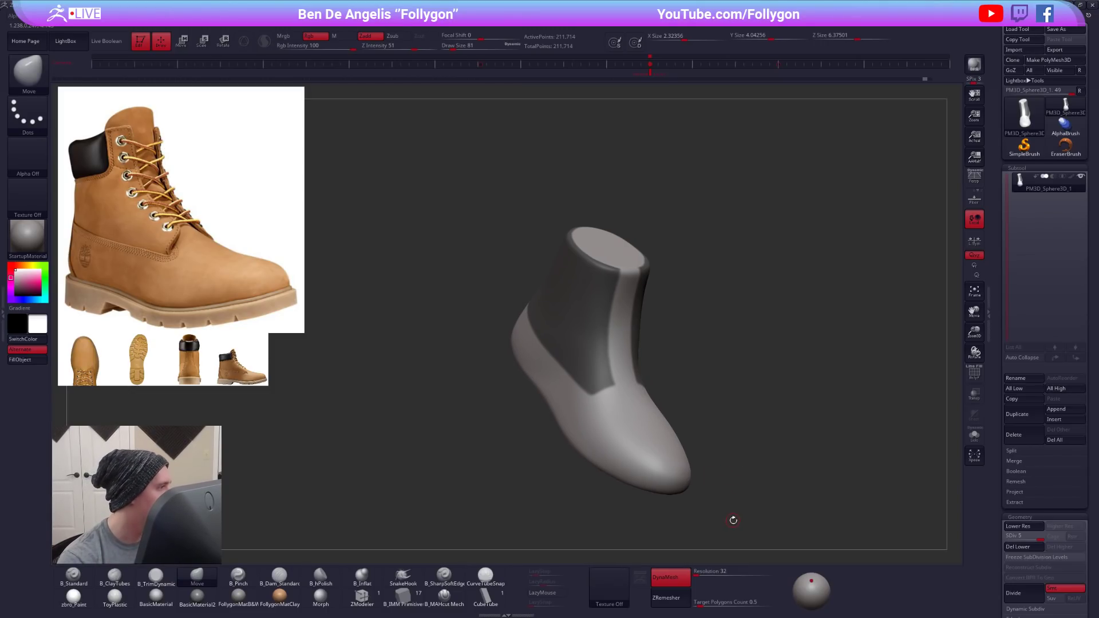
{"action": "right_click_drag", "start_coordinate": [751, 509], "coordinate": [732, 484]}
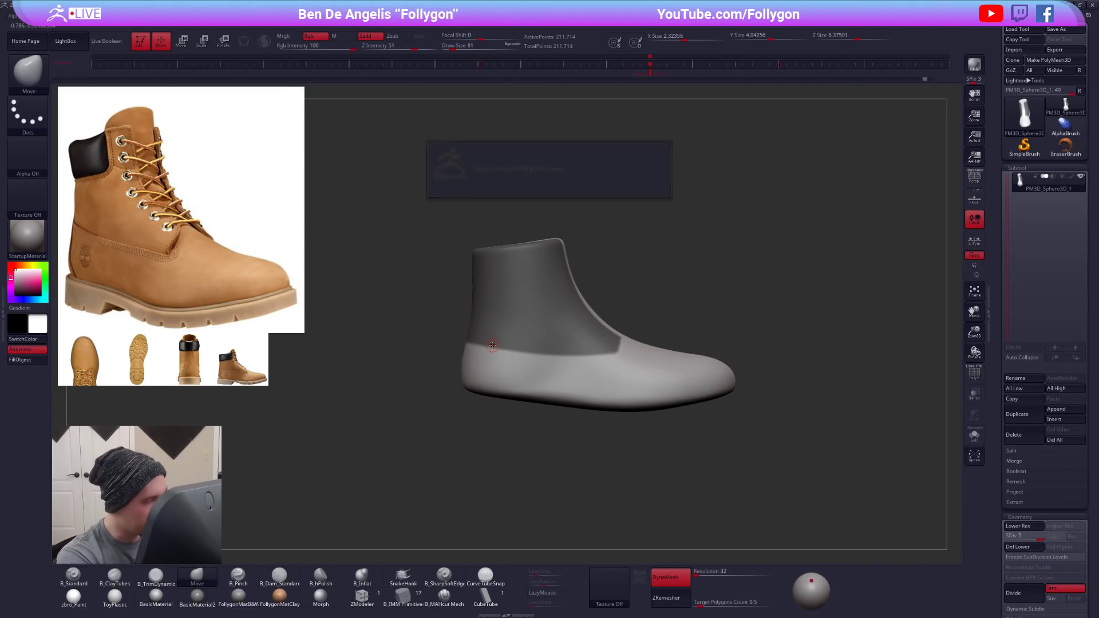
- Show the polyframe and delete the boot's lower subdivision levels
{"action": "right_click_drag", "start_coordinate": [662, 410], "coordinate": [564, 433], "text": "alt"}
{"action": "key", "text": "shift+f"}
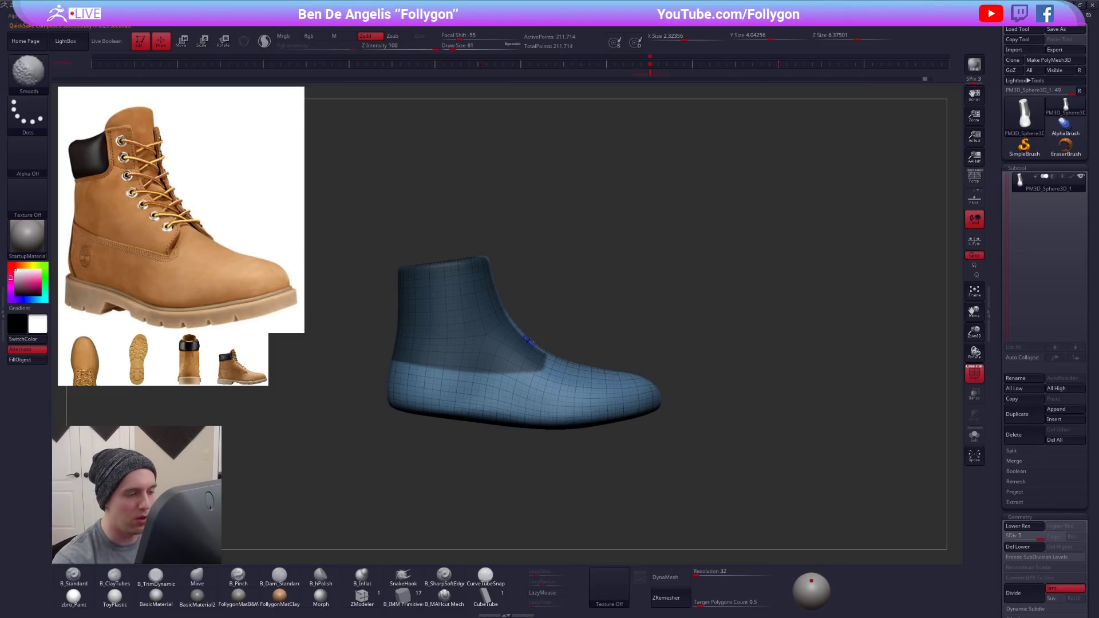
{"action": "key", "text": "shift+f"}
{"action": "left_click", "coordinate": [1018, 547]}
{"action": "right_click_drag", "start_coordinate": [572, 366], "coordinate": [595, 366]}
{"action": "key", "text": "shift+f"}
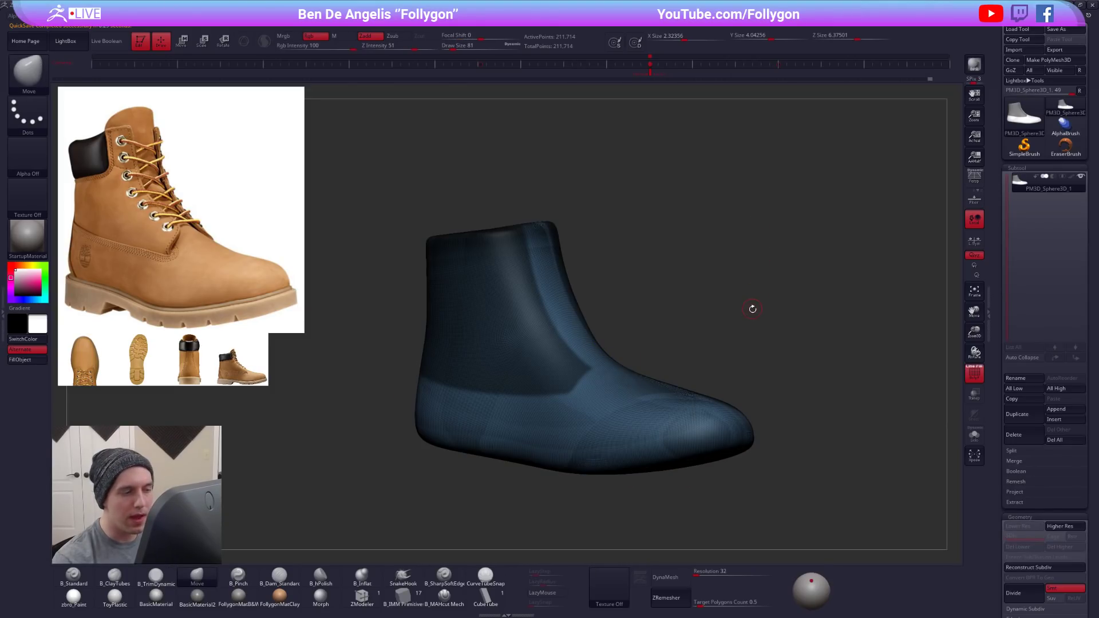
- Turn the masked ankle panel into its own polygroup and check the grouping in the polyframe display
{"action": "key", "text": "ctrl+w"}
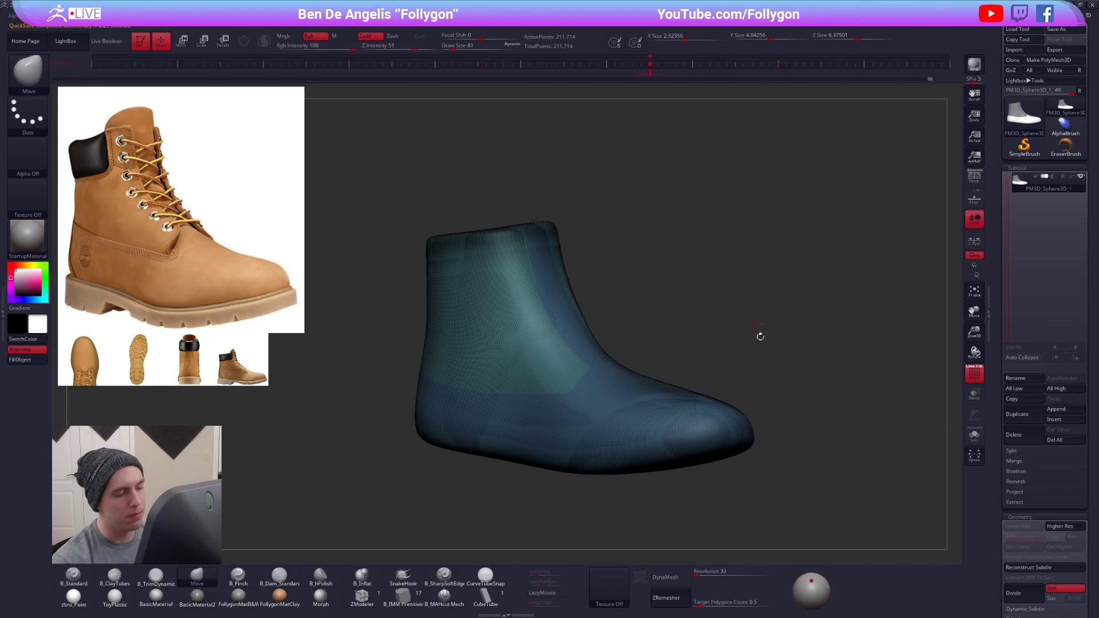
{"action": "right_click_drag", "start_coordinate": [590, 373], "coordinate": [555, 387]}
{"action": "key", "text": "ctrl+z"}
{"action": "key", "text": "ctrl+w"}
{"action": "right_click_drag", "start_coordinate": [633, 359], "coordinate": [675, 333]}
{"action": "right_click_drag", "start_coordinate": [602, 303], "coordinate": [558, 294], "text": "alt"}
{"action": "key", "text": "shift+f"}
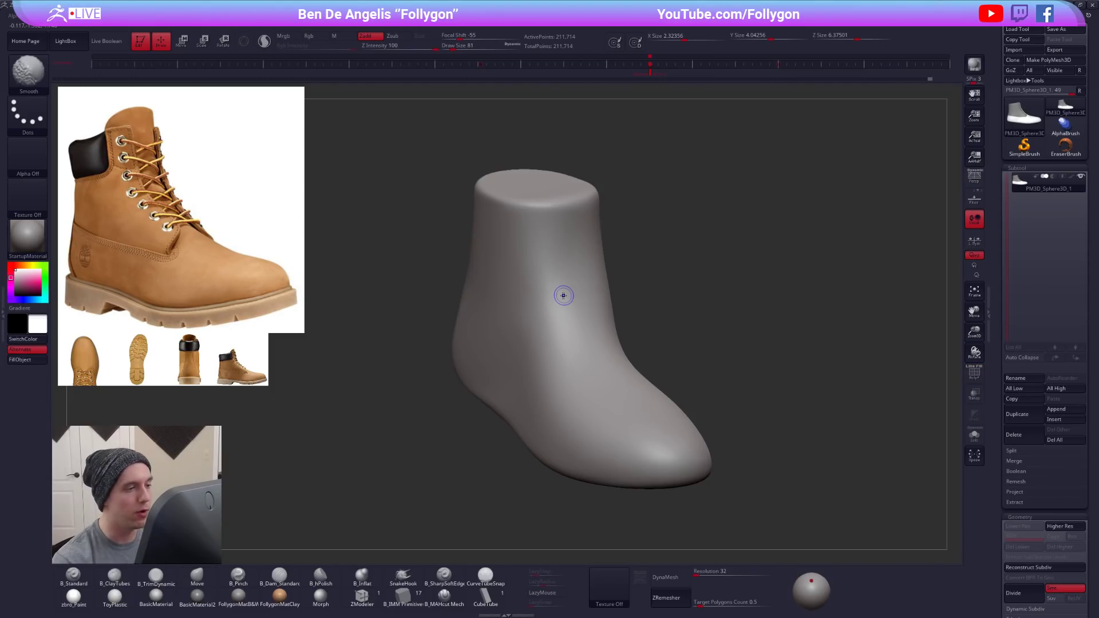
{"action": "key", "text": "shift+f"}
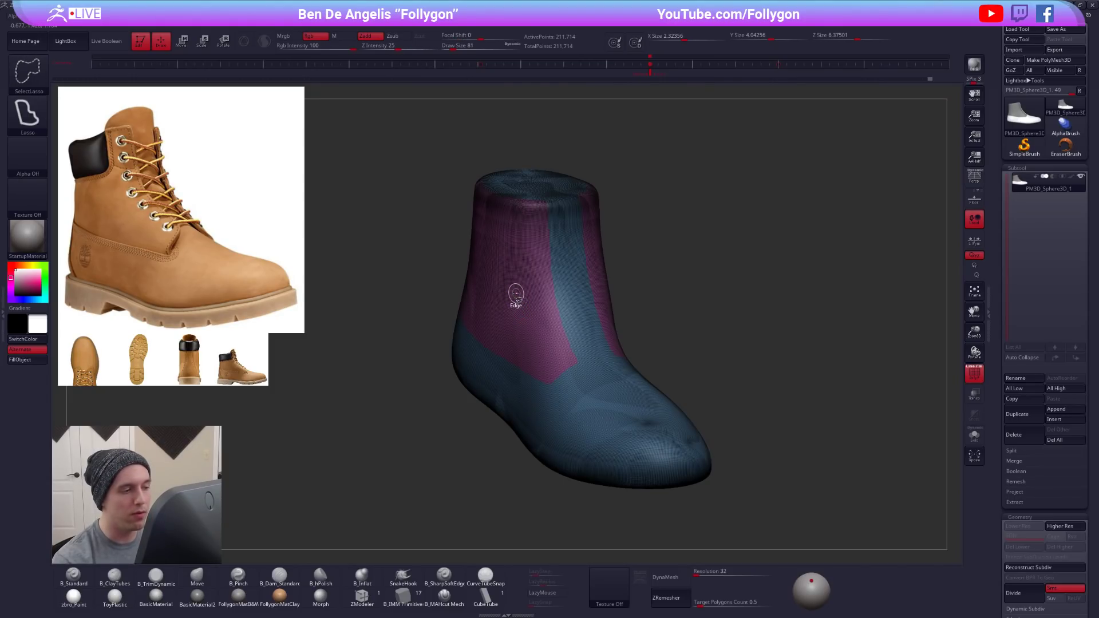
- Switch the selection brush to SelectRect and isolate the ankle panel's polygroup
{"action": "key", "text": "ctrl+shift+space"}
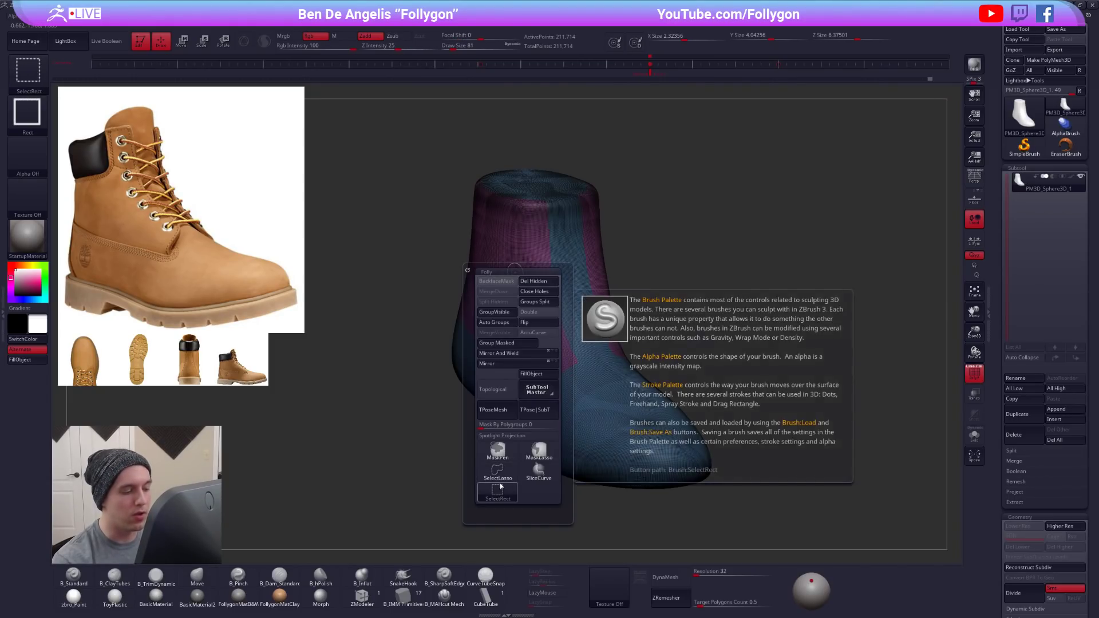
{"action": "left_click", "coordinate": [497, 490]}
{"action": "left_click", "coordinate": [515, 269], "text": "ctrl+shift"}
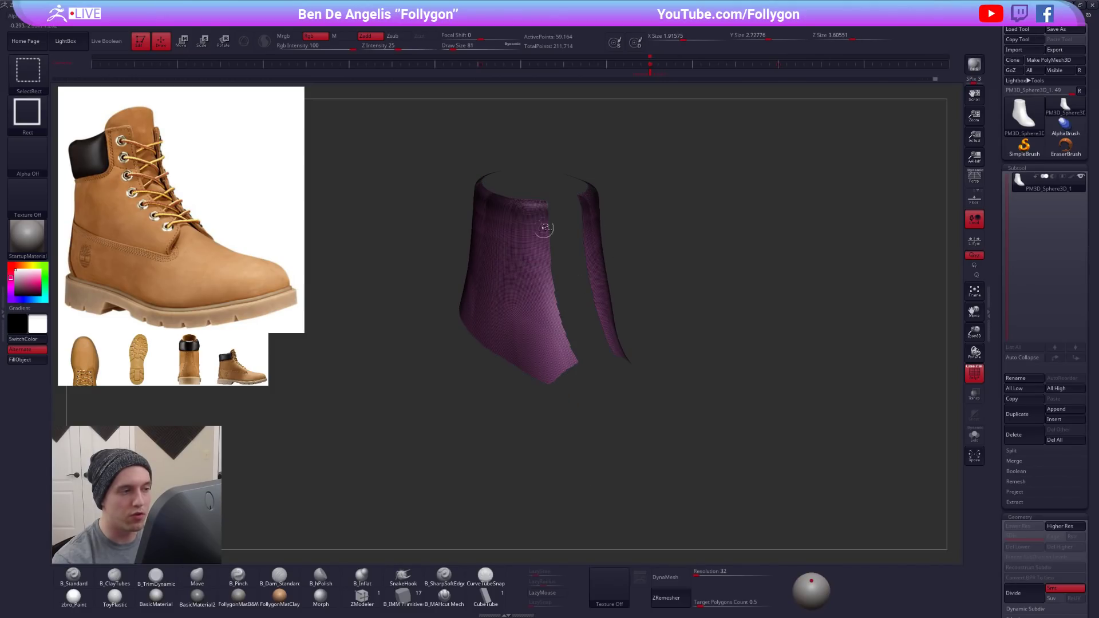
- Turn on double-sided display for the isolated ankle panel and check the setting in its display properties
{"action": "key", "text": "space"}
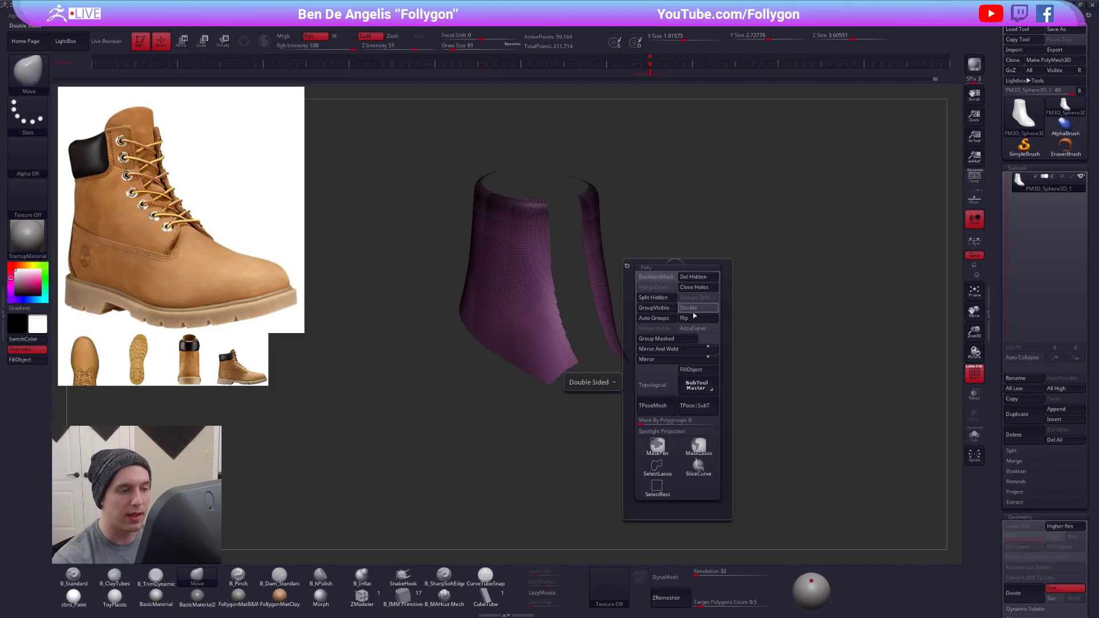
{"action": "left_click", "coordinate": [698, 317]}
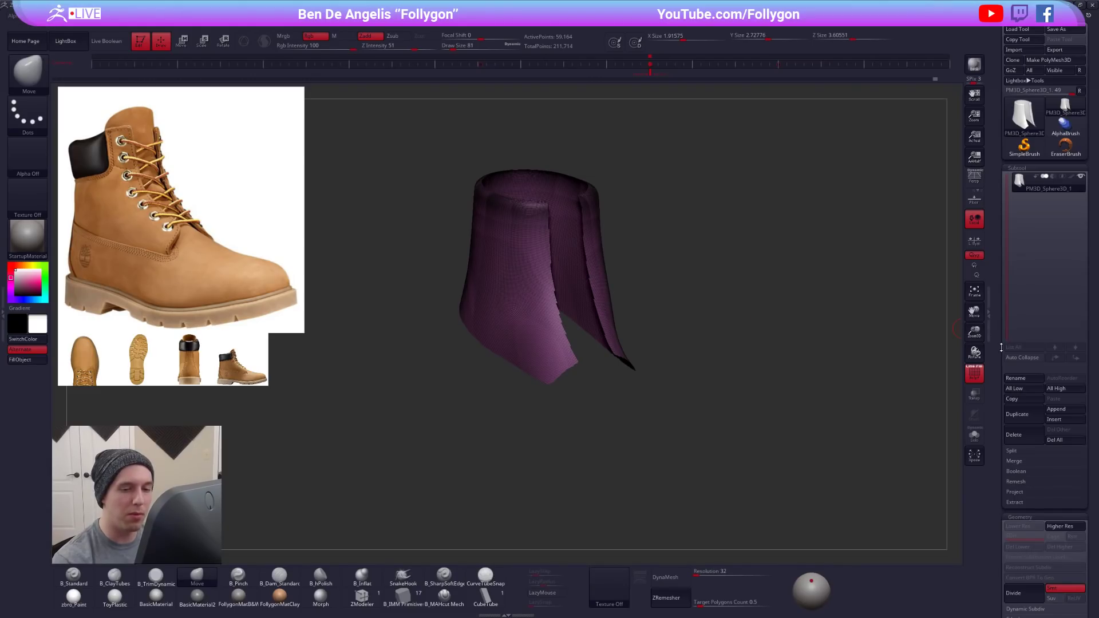
{"action": "left_click_drag", "start_coordinate": [1001, 347], "coordinate": [998, 212]}
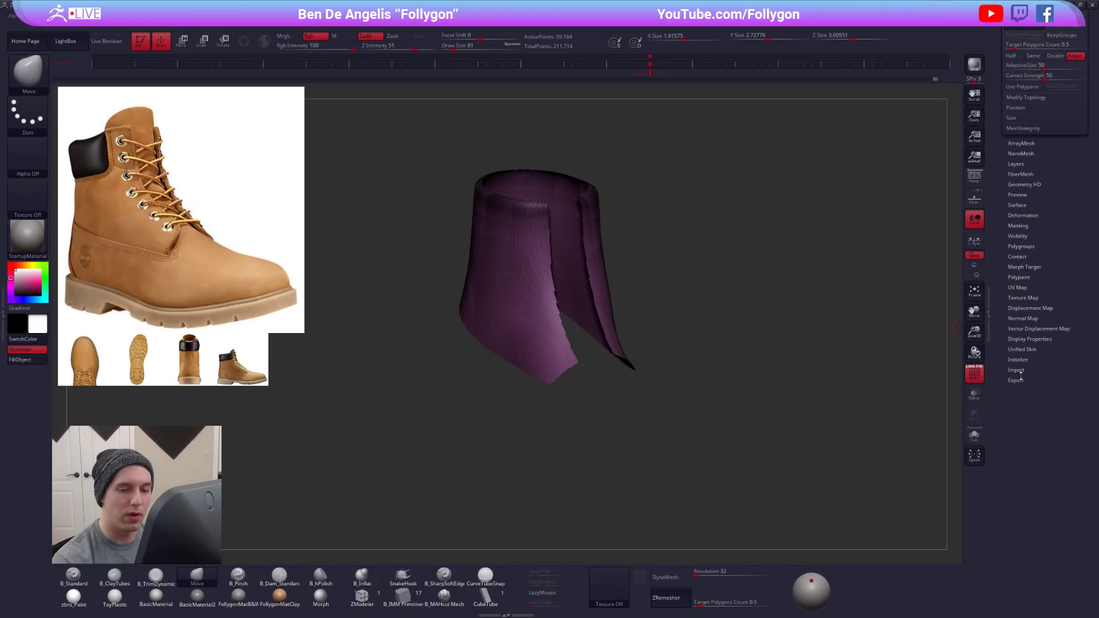
{"action": "left_click", "coordinate": [1029, 342]}
{"action": "left_click", "coordinate": [1024, 371]}
{"action": "left_click", "coordinate": [1025, 371]}
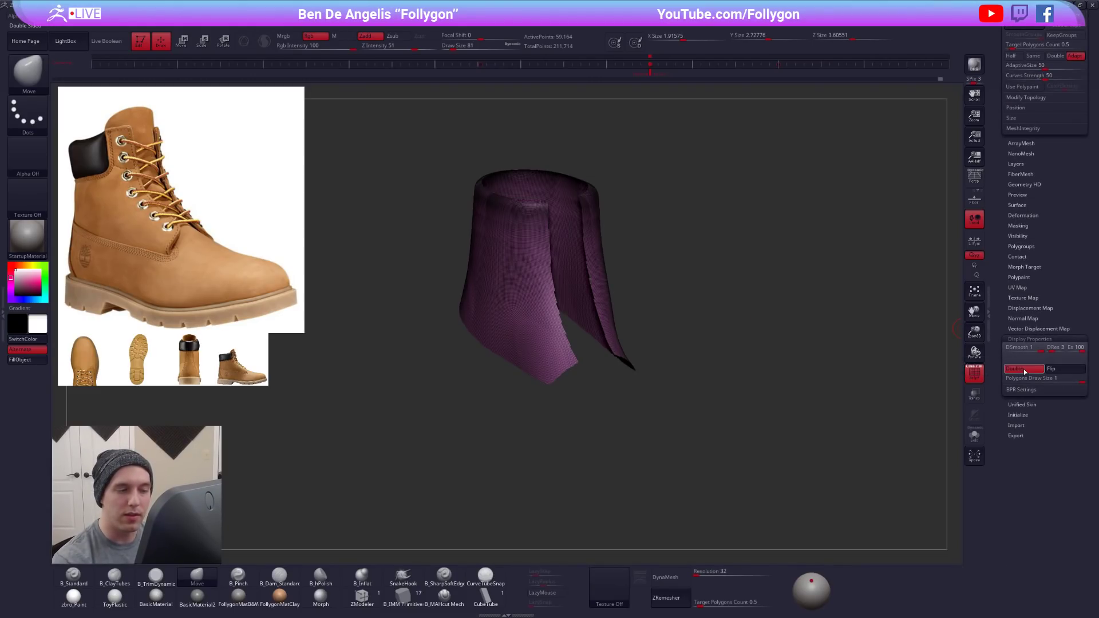
{"action": "left_click", "coordinate": [1023, 339]}
{"action": "left_click_drag", "start_coordinate": [1029, 267], "coordinate": [1023, 435]}
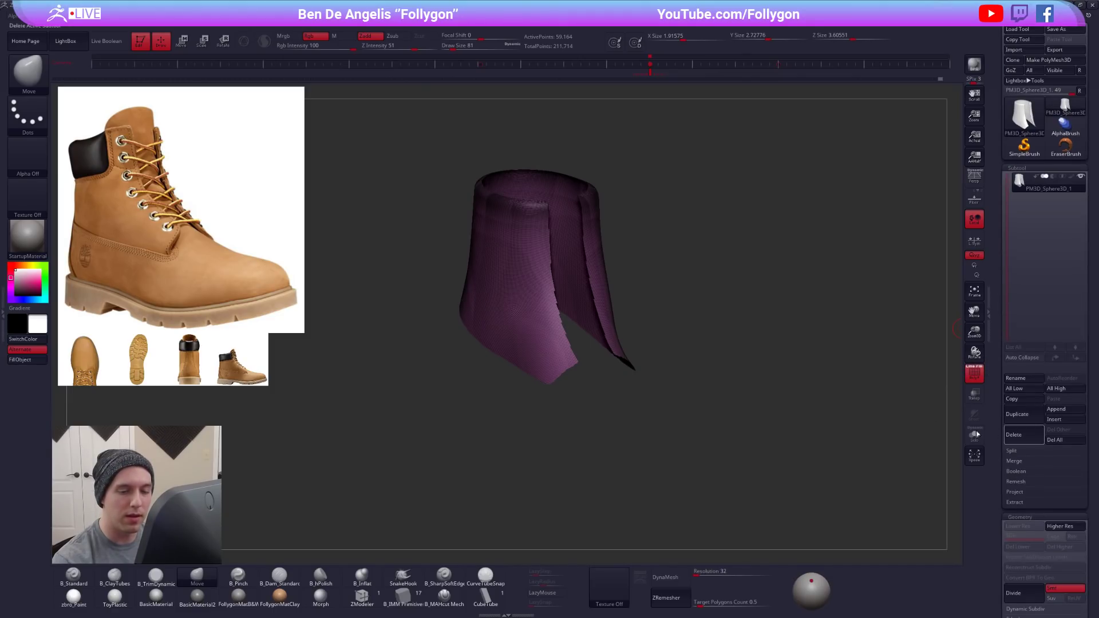
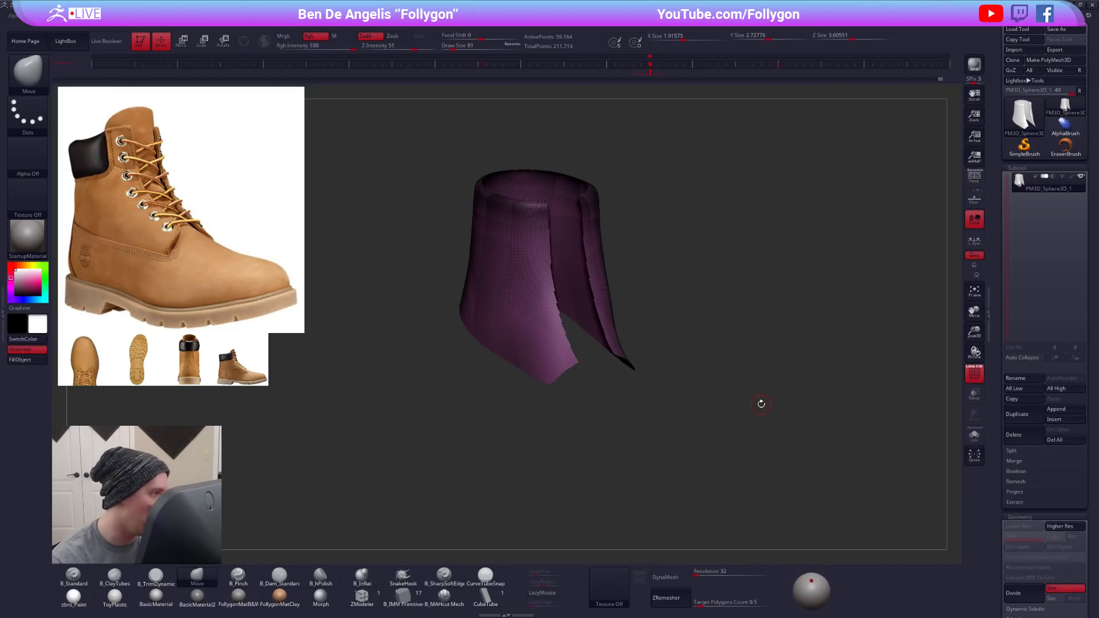
- Split the hidden boot body off the ankle panel into its own subtool and show the ankle panel in solo view
{"action": "left_click_drag", "start_coordinate": [761, 404], "coordinate": [955, 227]}
{"action": "key", "text": "ctrl+shift+f"}
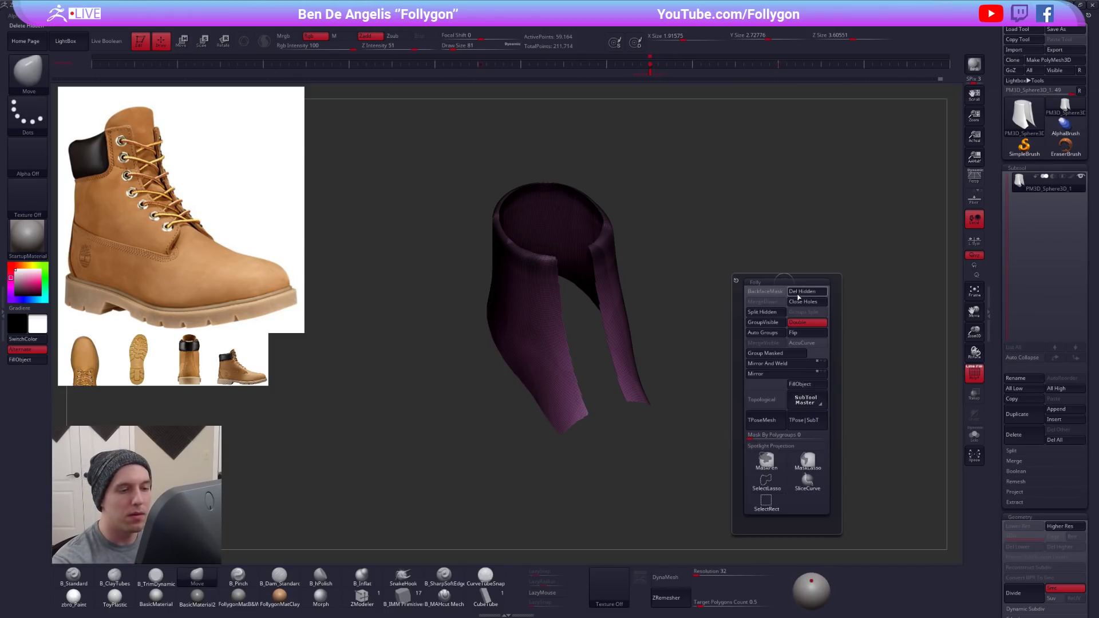
{"action": "left_click", "coordinate": [773, 314]}
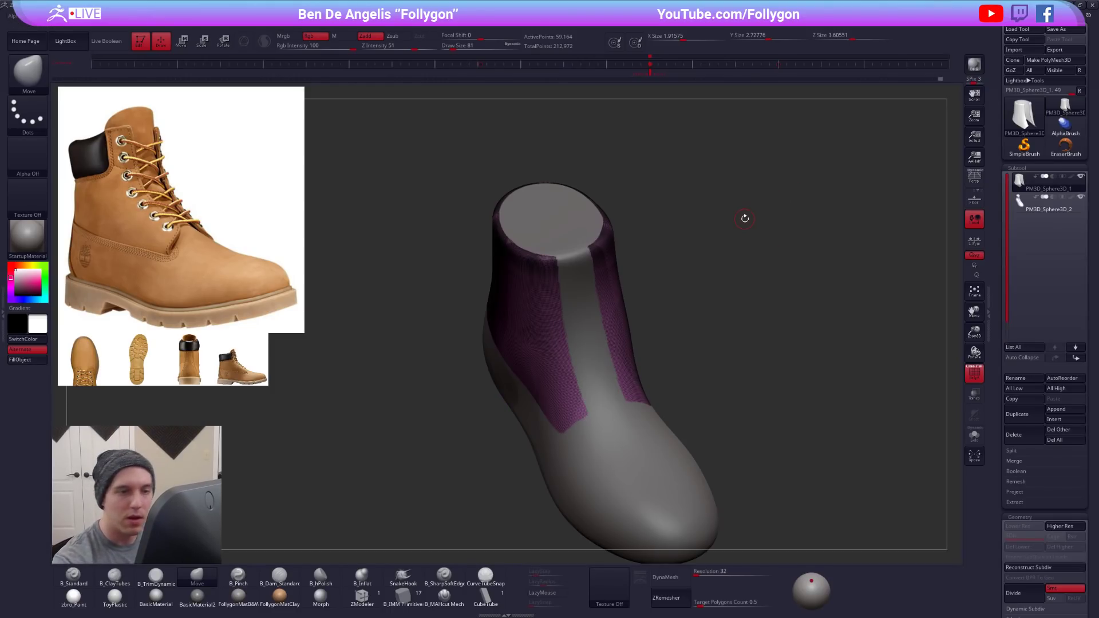
{"action": "key", "text": "alt+s"}
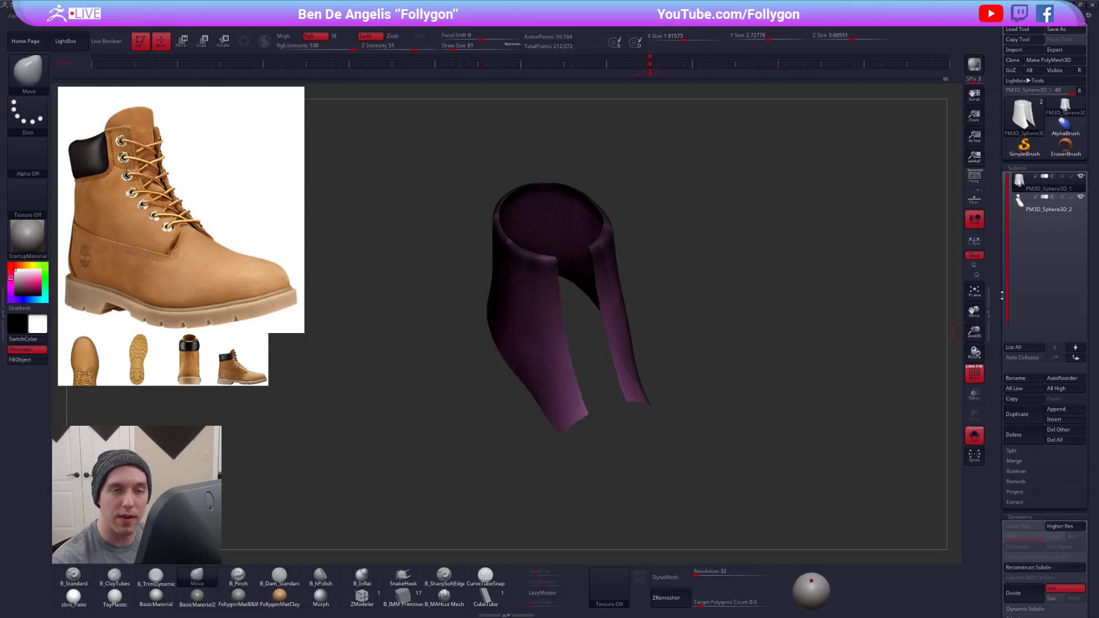
{"action": "left_click_drag", "start_coordinate": [1001, 295], "coordinate": [1002, 226]}
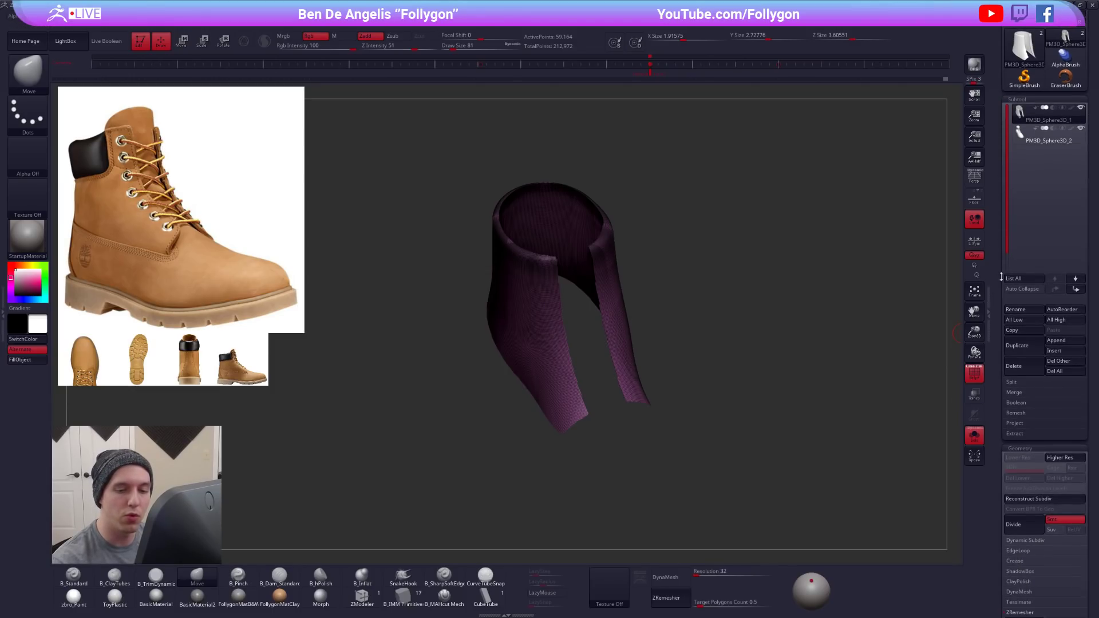
{"action": "left_click", "coordinate": [1023, 379]}
{"action": "left_click", "coordinate": [1011, 382]}
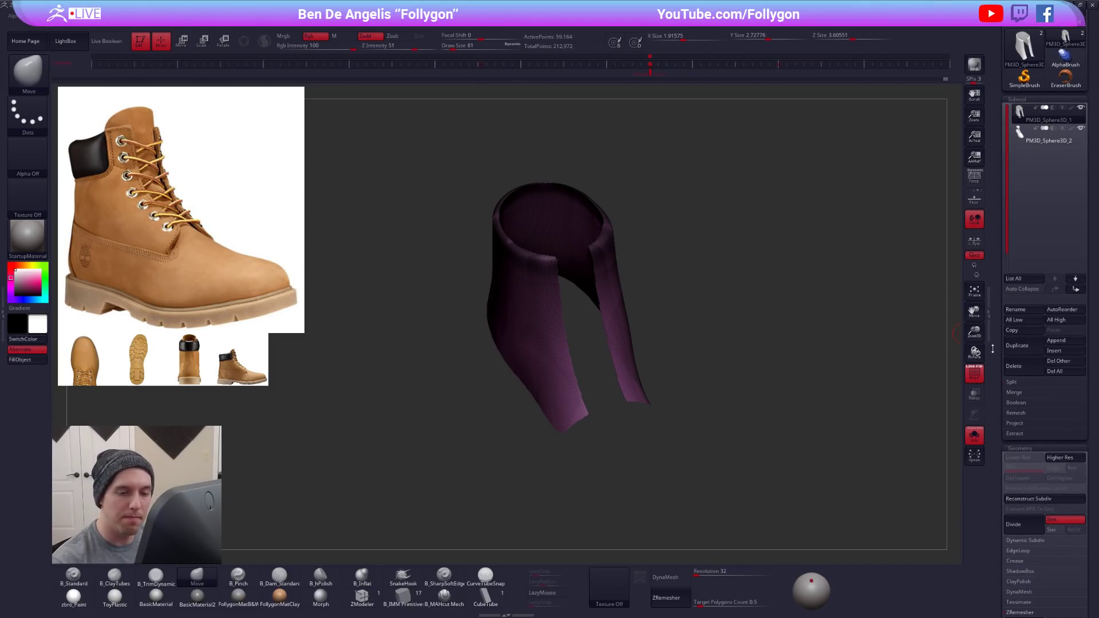
{"action": "left_click_drag", "start_coordinate": [1000, 342], "coordinate": [1001, 410]}
- Select the lower boot subtool, hide the cap over the ankle opening with SelectLasso and delete the hidden geometry
{"action": "key", "text": "Down"}
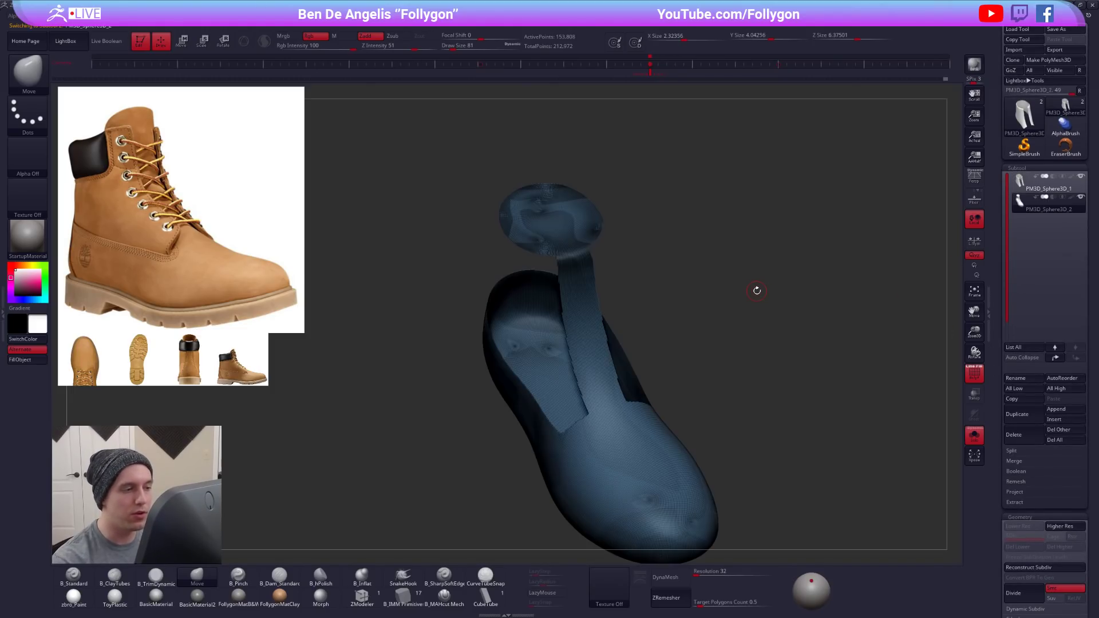
{"action": "key", "text": "Up"}
{"action": "key", "text": "Down"}
{"action": "mouse_move", "coordinate": [757, 291]}
{"action": "left_mouse_down"}
{"action": "mouse_move", "coordinate": [567, 250]}
{"action": "mouse_move", "coordinate": [603, 286]}
{"action": "left_mouse_up"}
{"action": "key", "text": "ctrl+shift+space"}
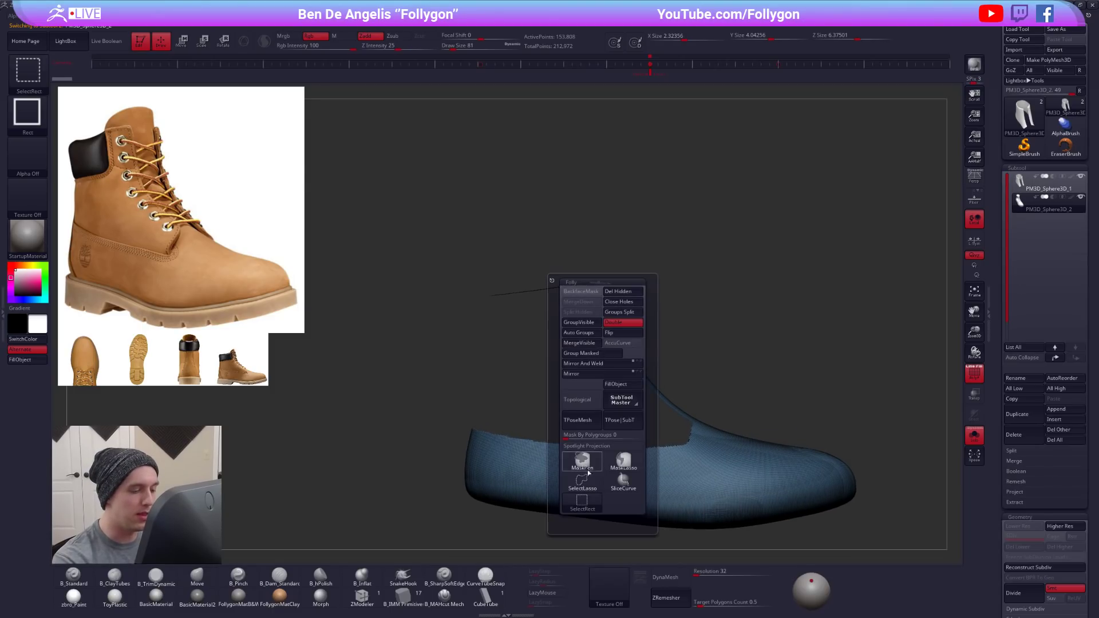
{"action": "left_click", "coordinate": [589, 470]}
{"action": "mouse_move", "coordinate": [647, 240]}
{"action": "left_mouse_down"}
{"action": "mouse_move", "coordinate": [593, 299]}
{"action": "mouse_move", "coordinate": [603, 309]}
{"action": "mouse_move", "coordinate": [624, 216]}
{"action": "mouse_move", "coordinate": [412, 307]}
{"action": "mouse_move", "coordinate": [559, 312]}
{"action": "left_mouse_up"}
{"action": "left_click_drag", "start_coordinate": [716, 320], "coordinate": [720, 283], "text": "alt"}
{"action": "key", "text": "ctrl+shift+space"}
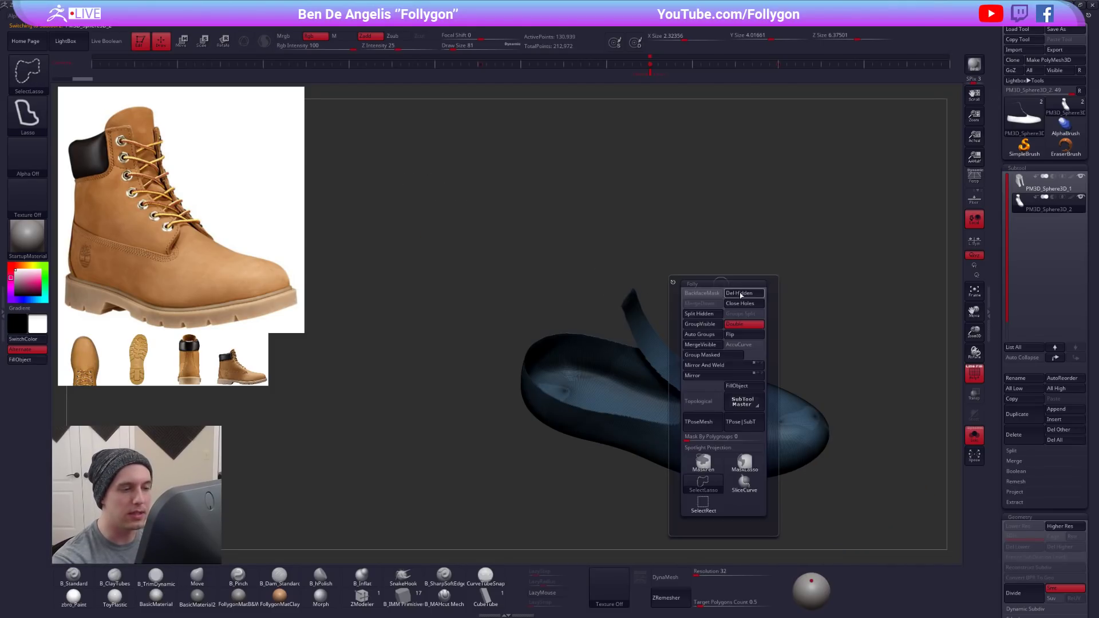
{"action": "left_click", "coordinate": [738, 294]}
{"action": "left_click_drag", "start_coordinate": [834, 240], "coordinate": [732, 270]}
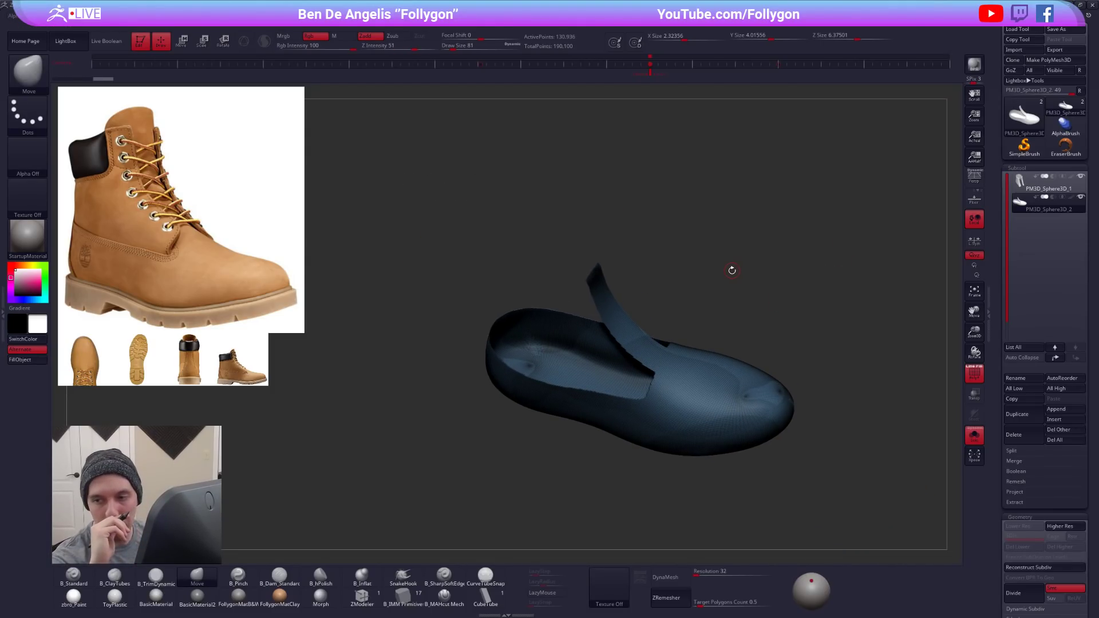
- Check the two boot parts together, make the ankle panel the active subtool and show it alone in solo view
{"action": "right_click_drag", "start_coordinate": [707, 406], "coordinate": [682, 394], "text": "alt"}
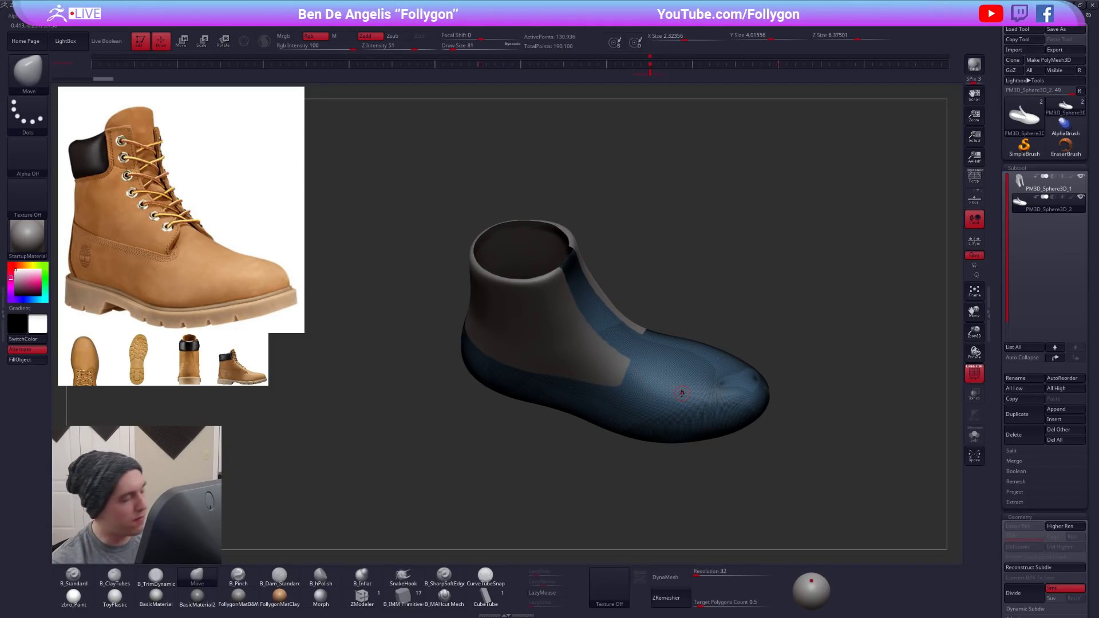
{"action": "right_click_drag", "start_coordinate": [681, 393], "coordinate": [686, 415]}
{"action": "left_click", "coordinate": [606, 396], "text": "alt"}
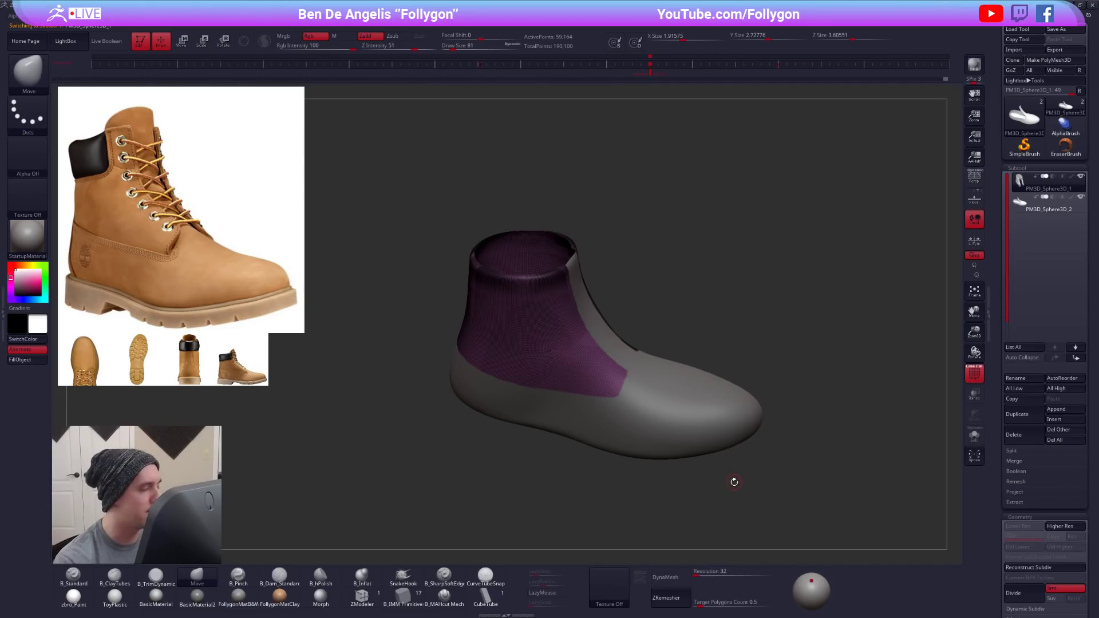
{"action": "left_click_drag", "start_coordinate": [737, 503], "coordinate": [736, 506]}
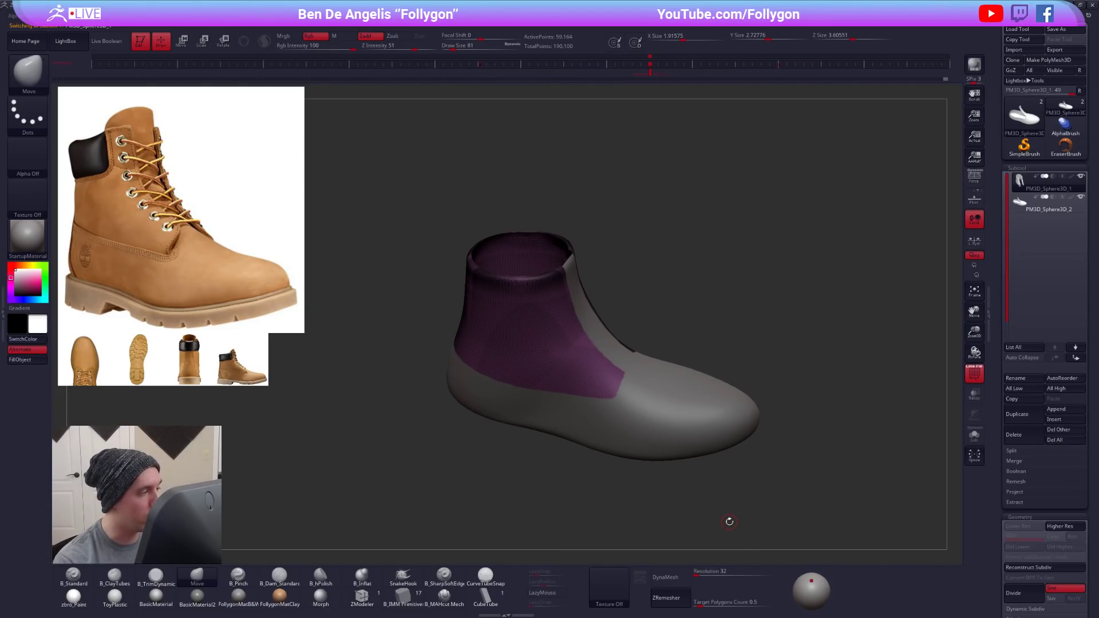
{"action": "left_click", "coordinate": [655, 504]}
{"action": "left_click_drag", "start_coordinate": [654, 504], "coordinate": [615, 395]}
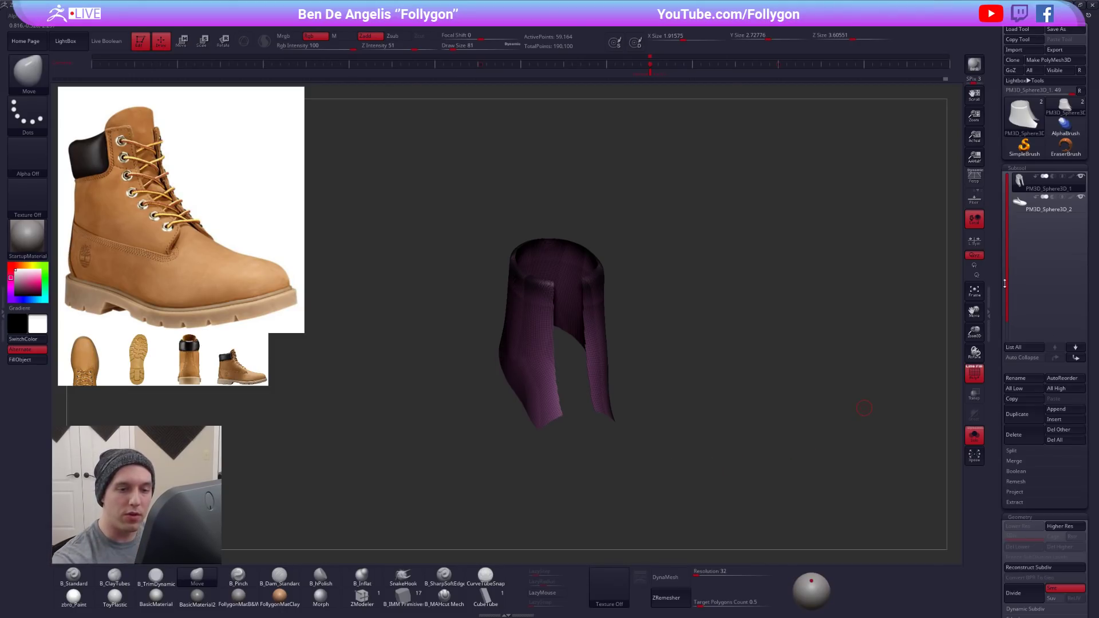
- Run GroupsLoops on the ankle panel with 4 loops and GPolish 50, and merge it into a single polygroup
{"action": "scroll", "coordinate": [998, 218], "scroll_direction": "down", "scroll_amount": 10}
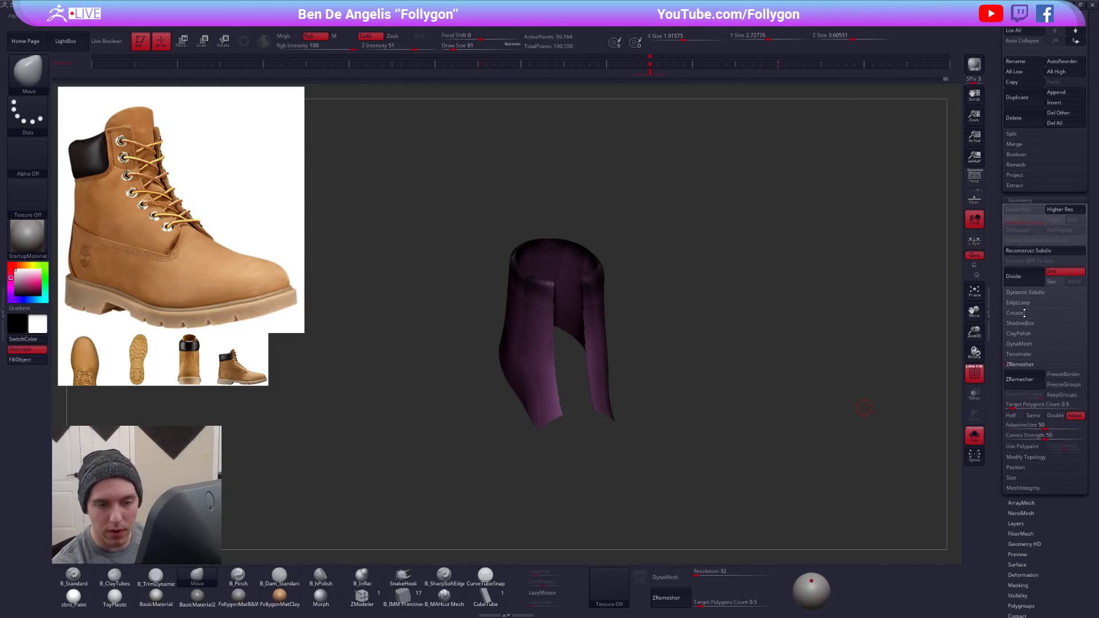
{"action": "left_click", "coordinate": [1019, 303]}
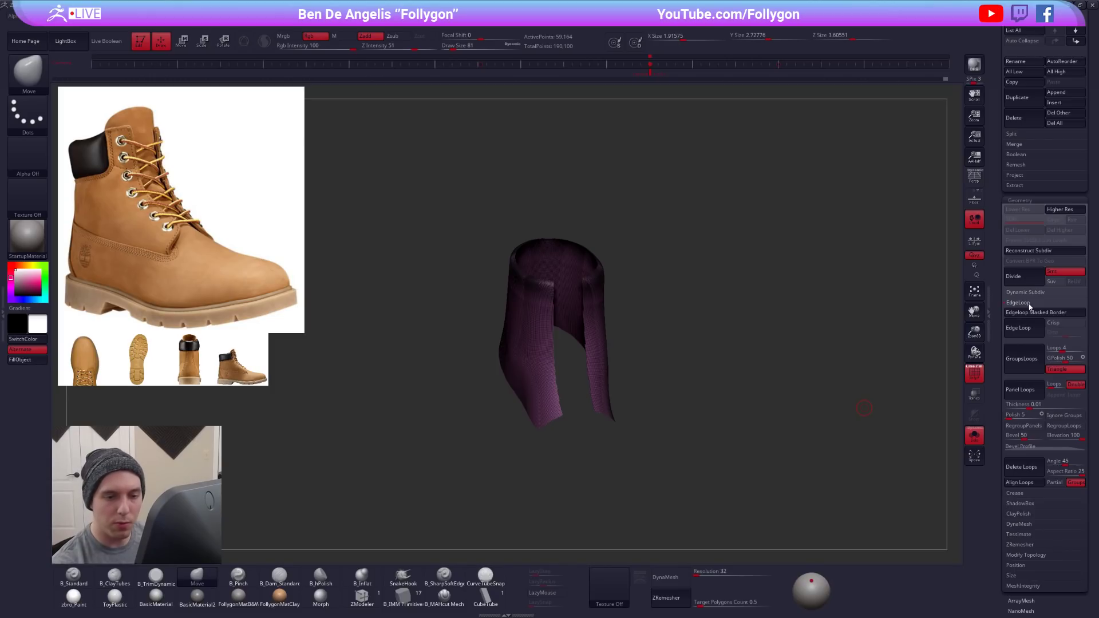
{"action": "left_click", "coordinate": [1014, 367]}
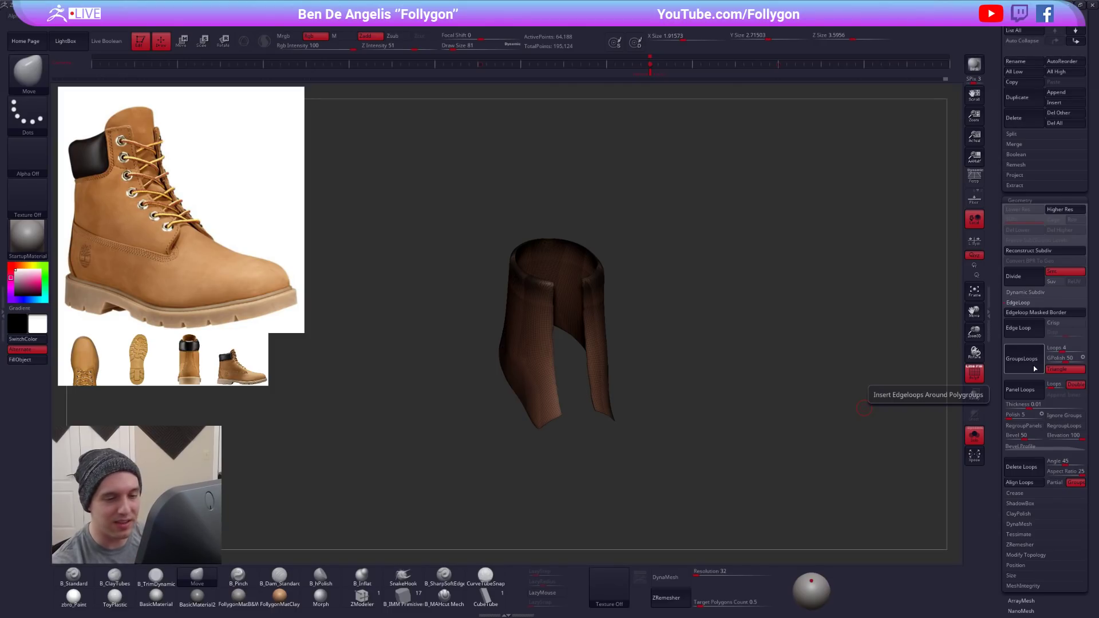
{"action": "right_click_drag", "start_coordinate": [572, 286], "coordinate": [606, 324], "text": "ctrl"}
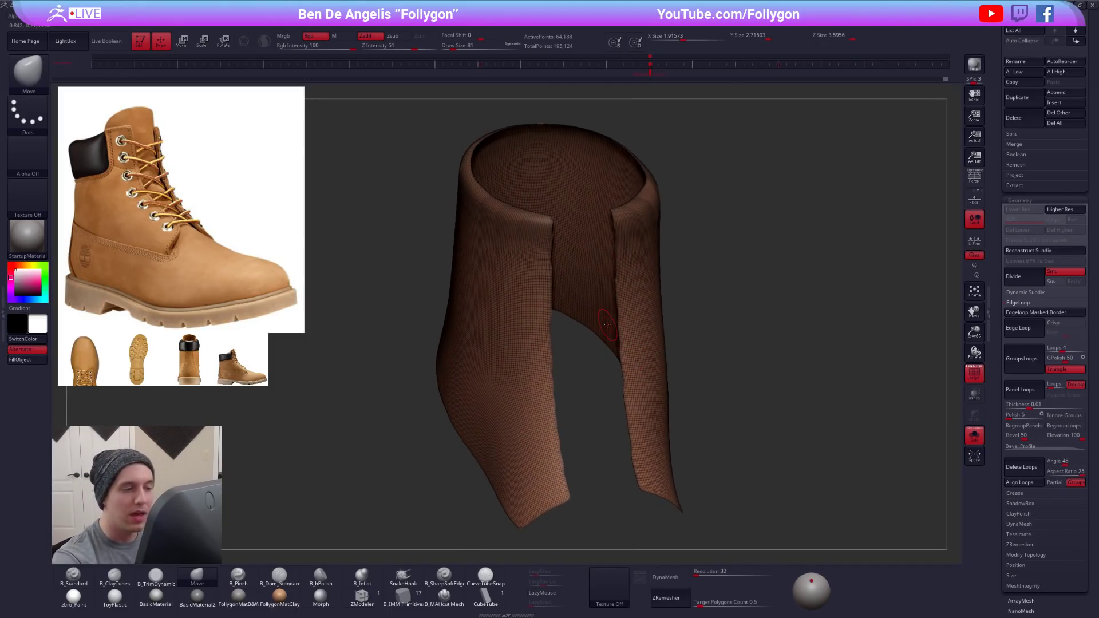
{"action": "left_click", "coordinate": [1022, 302]}
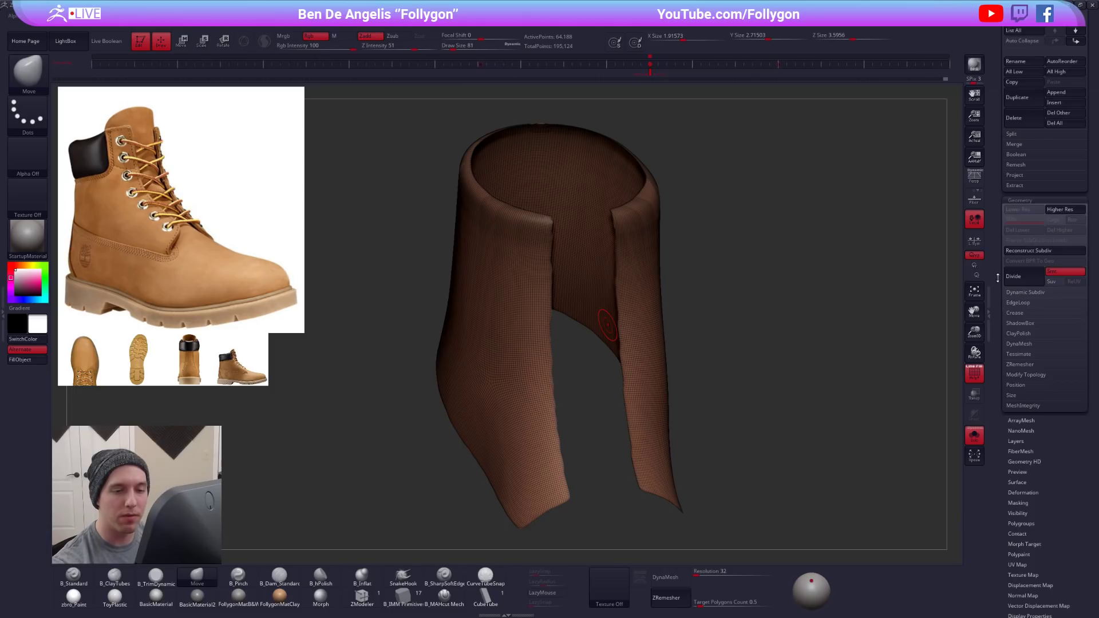
{"action": "key", "text": "ctrl+w"}
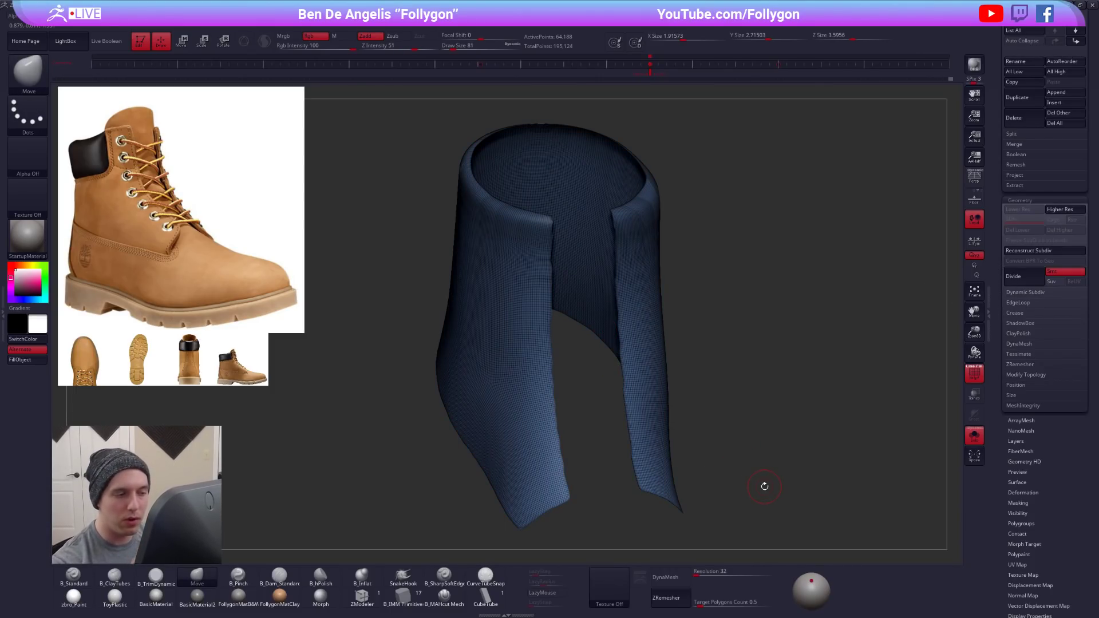
- Try ZRemesher on the ankle panel at a target polygon count of 0.5, preview it smoothed and undo the remesh
{"action": "left_click", "coordinate": [1024, 365]}
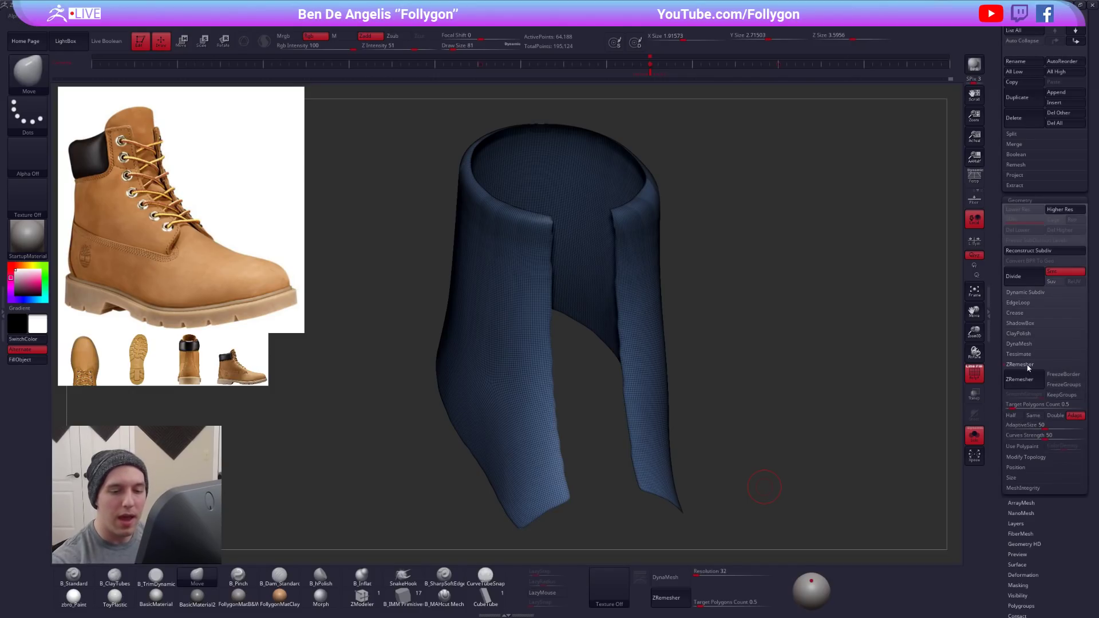
{"action": "left_click", "coordinate": [1019, 379]}
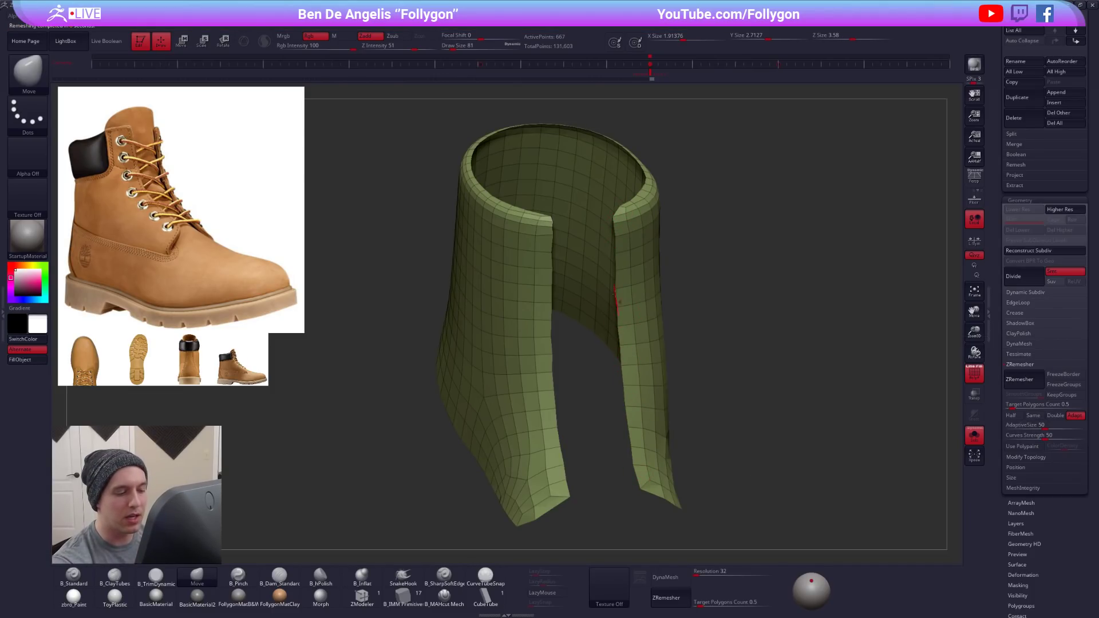
{"action": "right_click_drag", "start_coordinate": [636, 209], "coordinate": [673, 346], "text": "ctrl"}
{"action": "right_click_drag", "start_coordinate": [630, 380], "coordinate": [645, 394], "text": "alt"}
{"action": "mouse_move", "coordinate": [646, 394]}
{"action": "right_mouse_down", "text": "ctrl"}
{"action": "mouse_move", "coordinate": [630, 417]}
{"action": "mouse_move", "coordinate": [584, 391]}
{"action": "mouse_move", "coordinate": [614, 404]}
{"action": "mouse_move", "coordinate": [584, 338]}
{"action": "mouse_move", "coordinate": [558, 430]}
{"action": "mouse_move", "coordinate": [634, 408]}
{"action": "right_mouse_up", "text": "ctrl"}
{"action": "key", "text": "d"}
{"action": "key", "text": "shift+d"}
{"action": "key", "text": "d"}
{"action": "key", "text": "ctrl+z"}
- Try remeshing the ankle panel with the ZRemesher target polygon count at 0.4, preview it smoothed and undo the remesh
{"action": "right_click_drag", "start_coordinate": [685, 482], "coordinate": [711, 449], "text": "alt"}
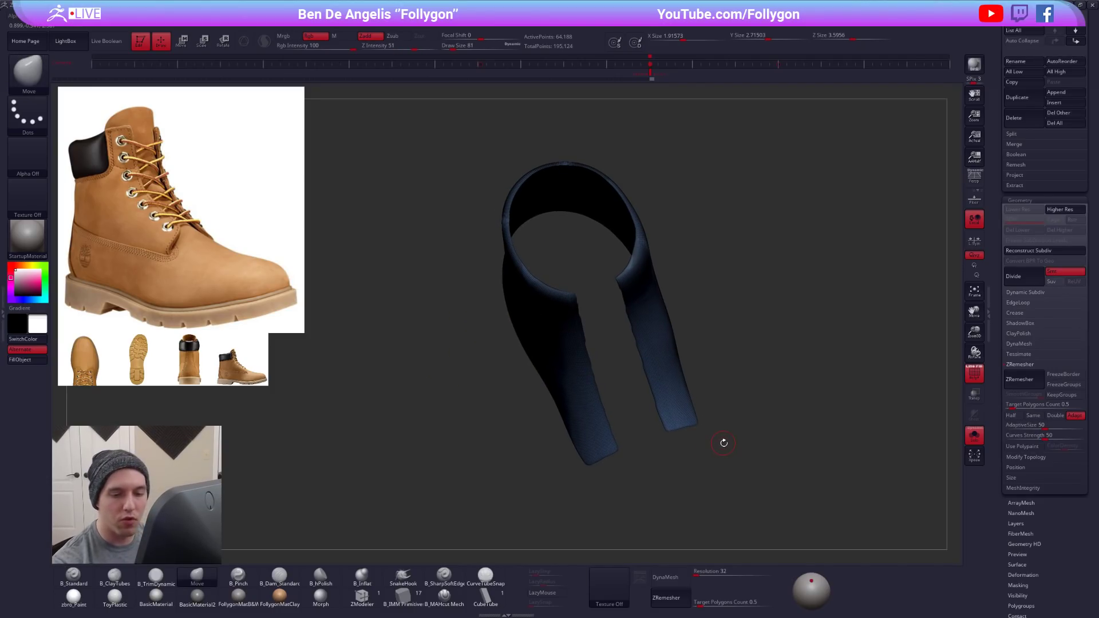
{"action": "left_click", "coordinate": [1012, 408]}
{"action": "left_click_drag", "start_coordinate": [1012, 408], "coordinate": [1003, 410]}
{"action": "type", "text": "0.4"}
{"action": "key", "text": "Return"}
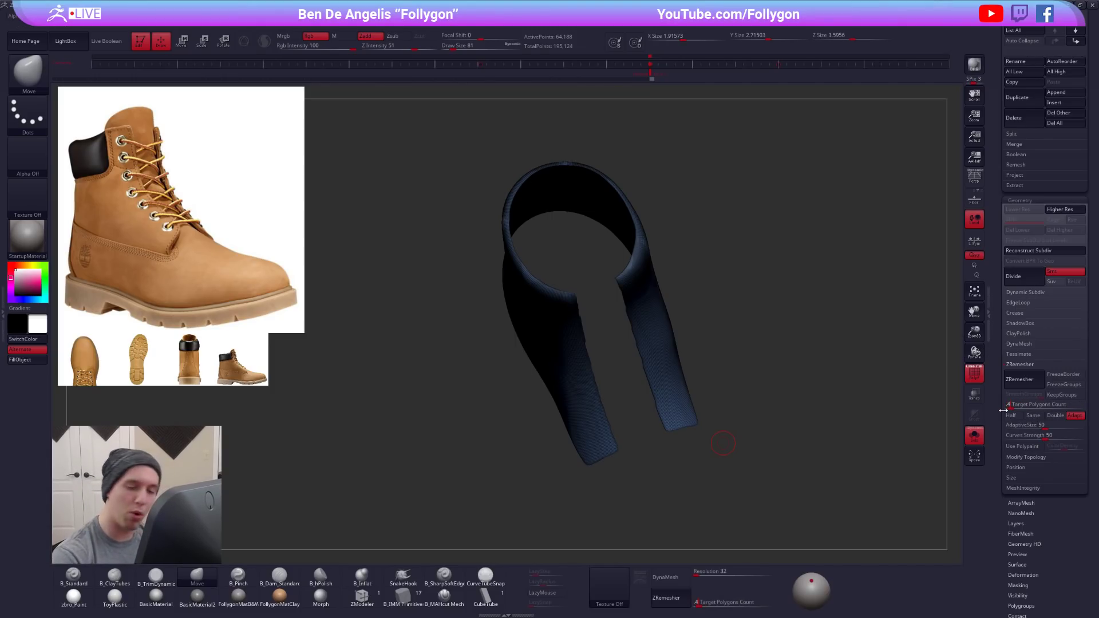
{"action": "left_click", "coordinate": [1020, 380]}
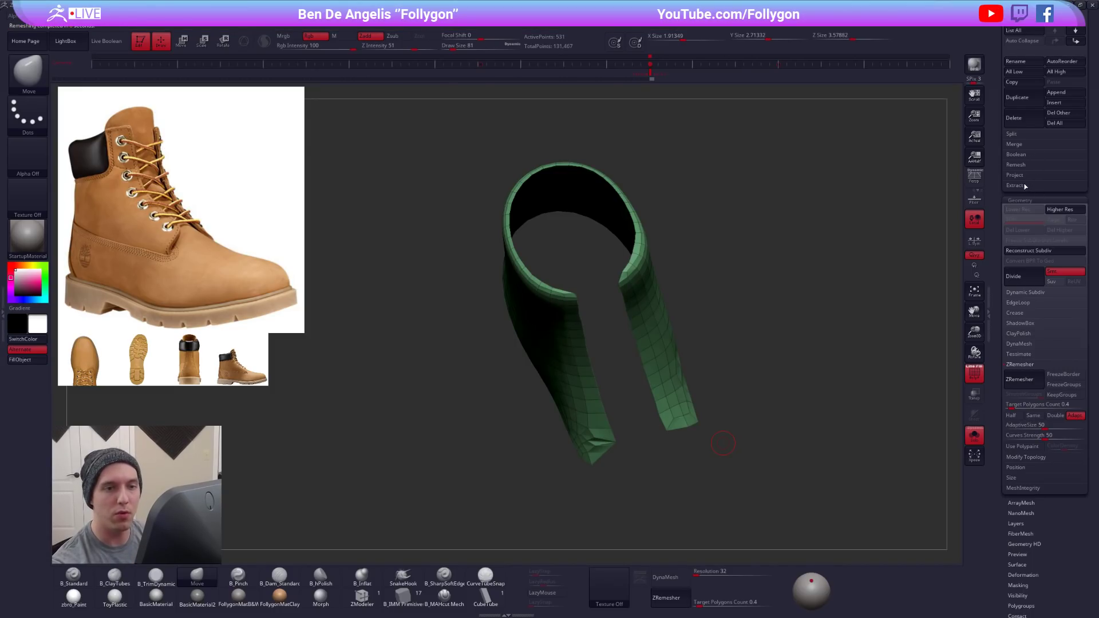
{"action": "left_click_drag", "start_coordinate": [624, 443], "coordinate": [658, 455]}
{"action": "key", "text": "d"}
{"action": "left_click_drag", "start_coordinate": [613, 423], "coordinate": [657, 452]}
{"action": "key", "text": "ctrl+z"}
- Set the ZRemesher target polygon count to 1, remesh the ankle panel and show it together with the lower boot
{"action": "mouse_move", "coordinate": [600, 430]}
{"action": "left_mouse_down", "text": "alt"}
{"action": "mouse_move", "coordinate": [631, 414]}
{"action": "mouse_move", "coordinate": [638, 465]}
{"action": "mouse_move", "coordinate": [646, 421]}
{"action": "mouse_move", "coordinate": [634, 390]}
{"action": "left_mouse_up", "text": "alt"}
{"action": "key", "text": "shift"}
{"action": "left_click_drag", "start_coordinate": [1009, 405], "coordinate": [1015, 405]}
{"action": "left_click", "coordinate": [1018, 381]}
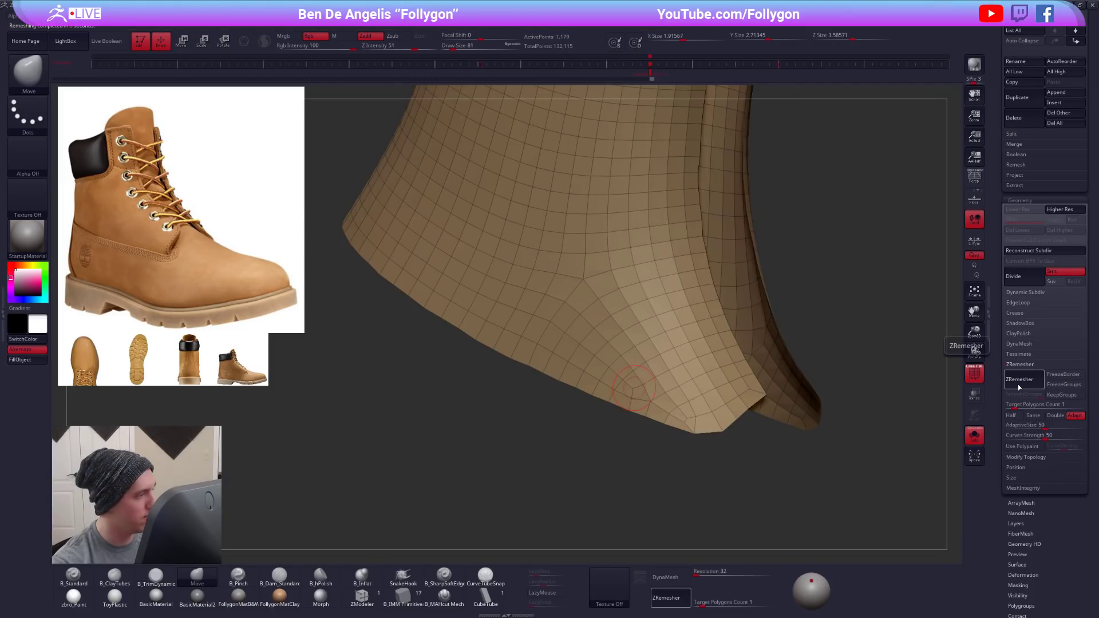
{"action": "right_click_drag", "start_coordinate": [707, 424], "coordinate": [573, 487]}
{"action": "right_click_drag", "start_coordinate": [662, 385], "coordinate": [671, 291], "text": "alt"}
{"action": "left_click_drag", "start_coordinate": [993, 112], "coordinate": [993, 429]}
{"action": "left_click", "coordinate": [974, 435]}
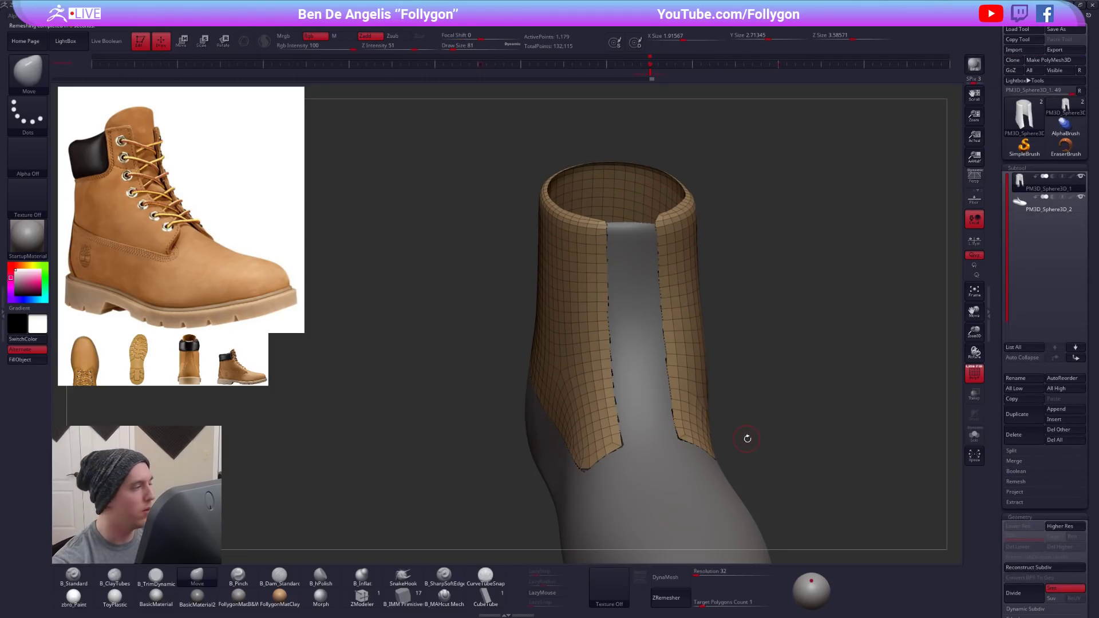
{"action": "right_click_drag", "start_coordinate": [782, 465], "coordinate": [778, 456], "text": "ctrl"}
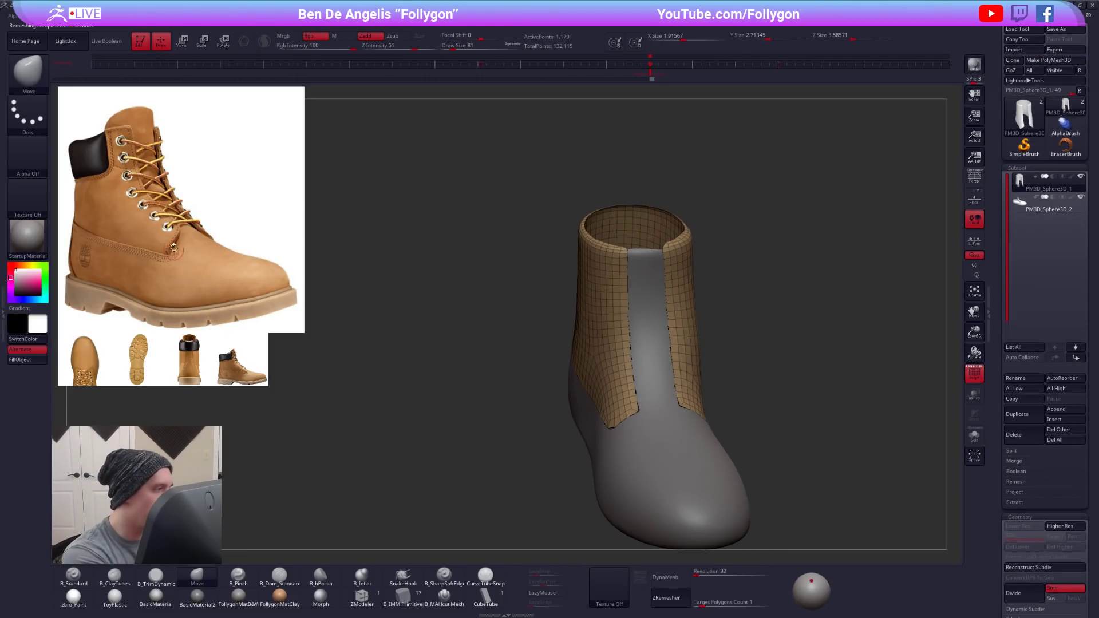
{"action": "right_click_drag", "start_coordinate": [566, 356], "coordinate": [620, 340]}
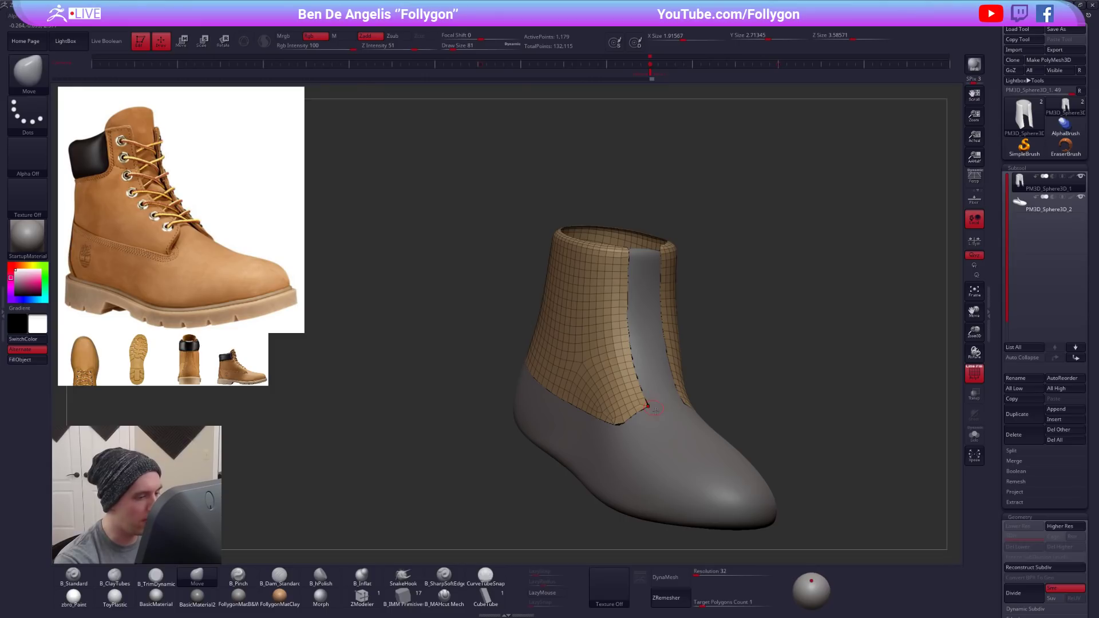
- Select the lower boot subtool, set the draw size to 140 and adjust its notch corner below the ankle panel with the Move brush
{"action": "left_click", "coordinate": [671, 425], "text": "alt"}
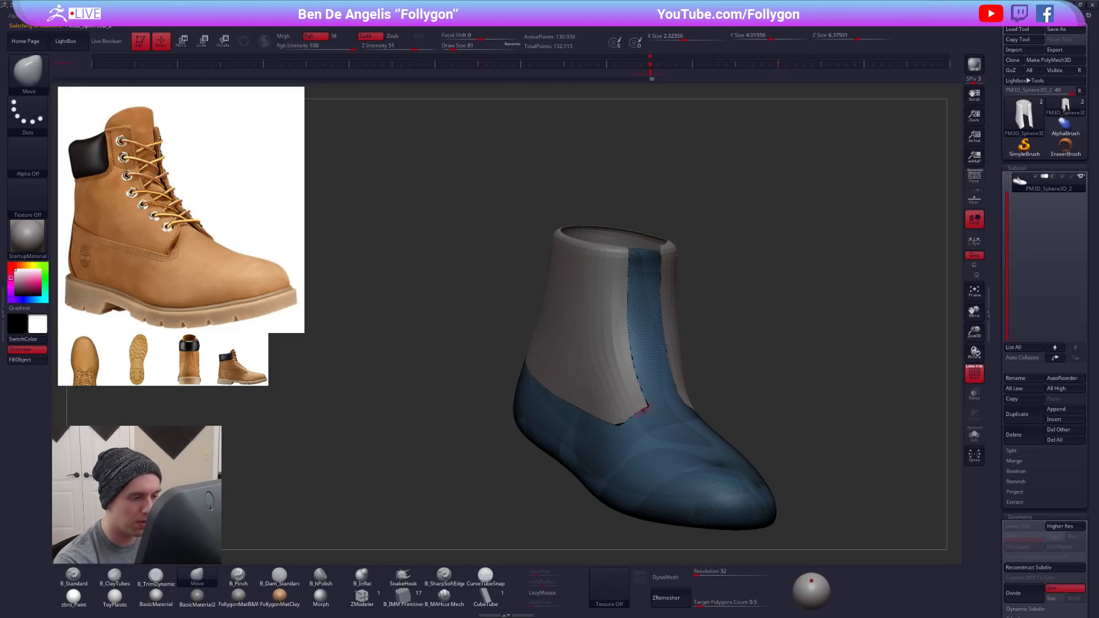
{"action": "key", "text": "shift+s"}
{"action": "right_click_drag", "start_coordinate": [649, 420], "coordinate": [654, 412]}
{"action": "key", "text": "space"}
{"action": "left_click_drag", "start_coordinate": [655, 412], "coordinate": [661, 412]}
{"action": "left_click_drag", "start_coordinate": [654, 405], "coordinate": [650, 402]}
{"action": "key", "text": "shift+s"}
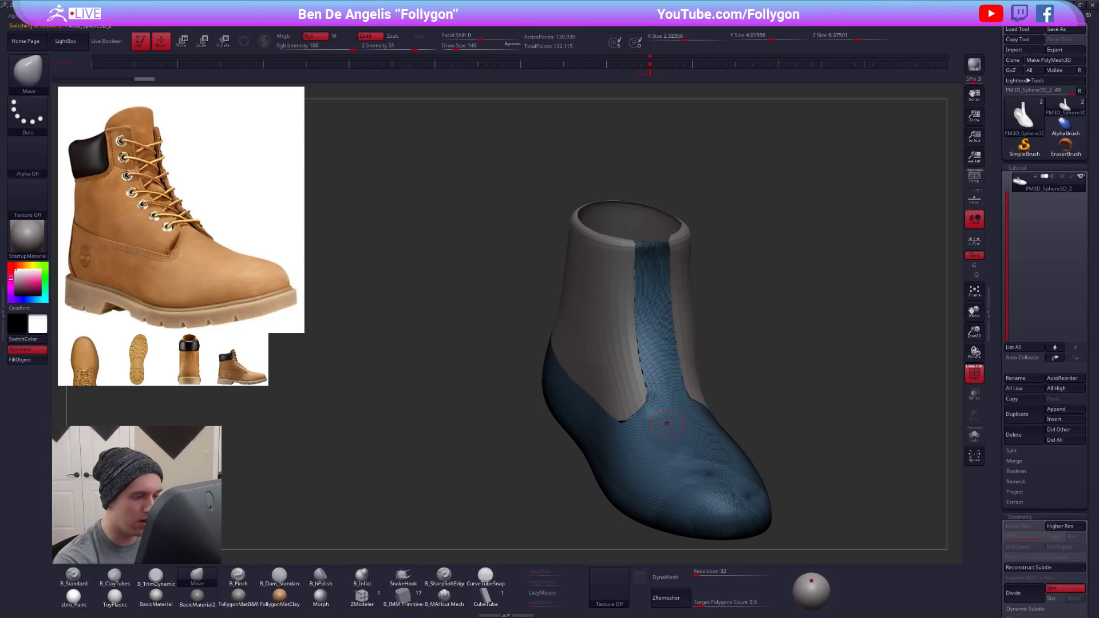
{"action": "right_click_drag", "start_coordinate": [665, 423], "coordinate": [706, 396]}
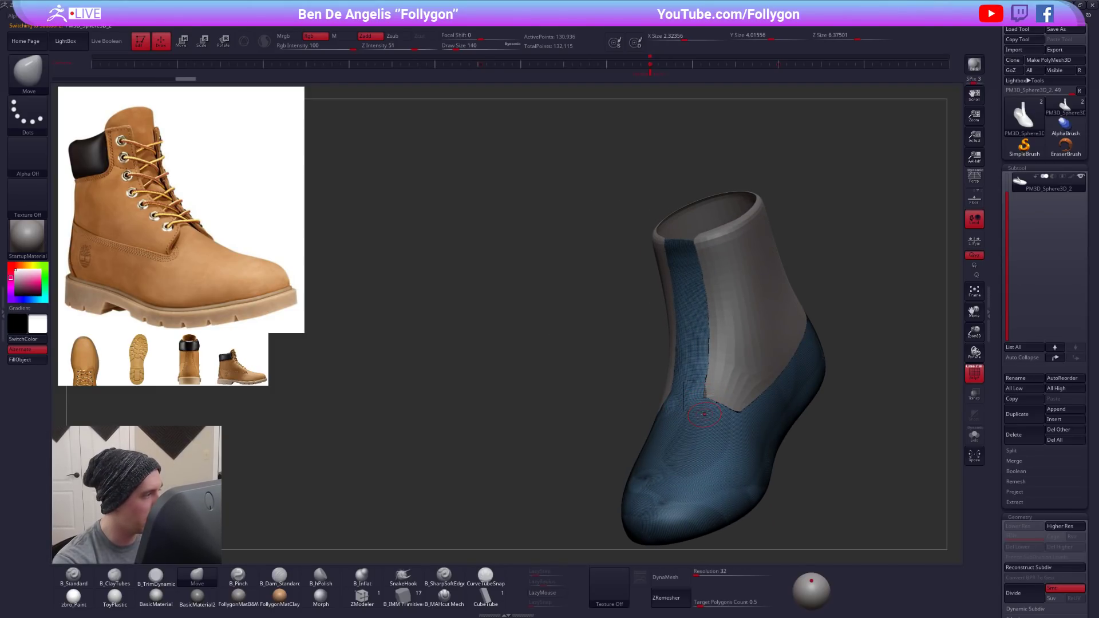
- Undo the last adjustment around the notch, show the lower boot alone in solo view and hide its polyframe
{"action": "key", "text": "shift+s"}
{"action": "mouse_move", "coordinate": [710, 303]}
{"action": "left_mouse_down", "text": "ctrl"}
{"action": "mouse_move", "coordinate": [711, 368]}
{"action": "mouse_move", "coordinate": [755, 447]}
{"action": "left_mouse_up", "text": "ctrl"}
{"action": "key", "text": "ctrl+z"}
{"action": "key", "text": "ctrl+space"}
{"action": "right_click_drag", "start_coordinate": [764, 334], "coordinate": [712, 277], "text": "alt"}
{"action": "key", "text": "shift+f"}
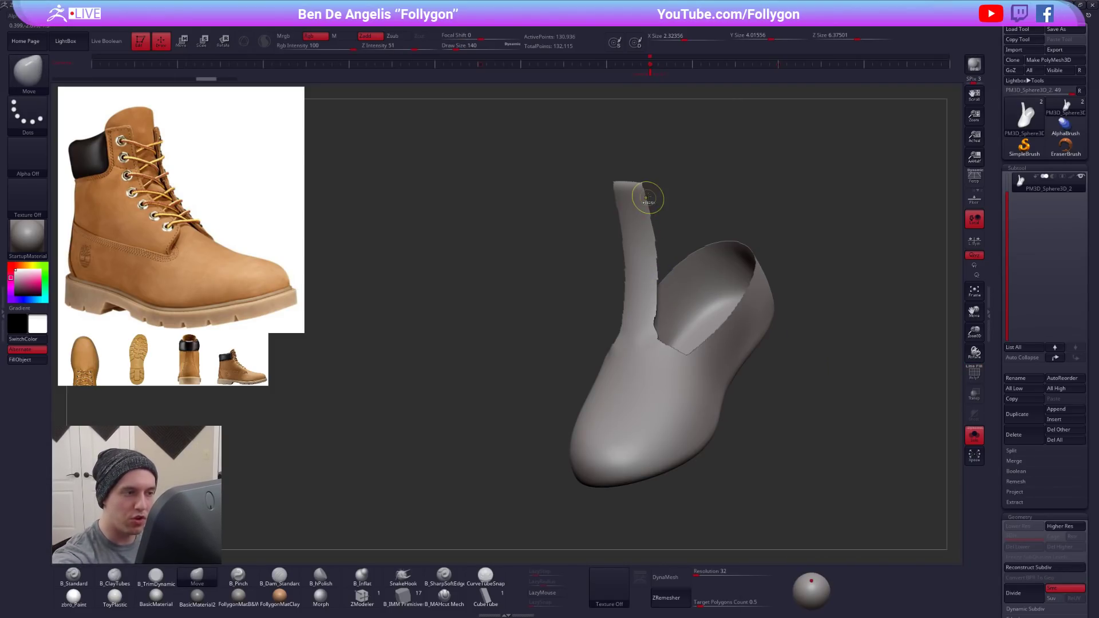
- Try reshaping the tongue strip's edge with the Move brush and undo the Move edits on the lower boot
{"action": "mouse_move", "coordinate": [643, 184]}
{"action": "left_mouse_down", "text": "ctrl"}
{"action": "mouse_move", "coordinate": [682, 342]}
{"action": "mouse_move", "coordinate": [715, 367]}
{"action": "mouse_move", "coordinate": [673, 378]}
{"action": "mouse_move", "coordinate": [658, 343]}
{"action": "left_mouse_up", "text": "ctrl"}
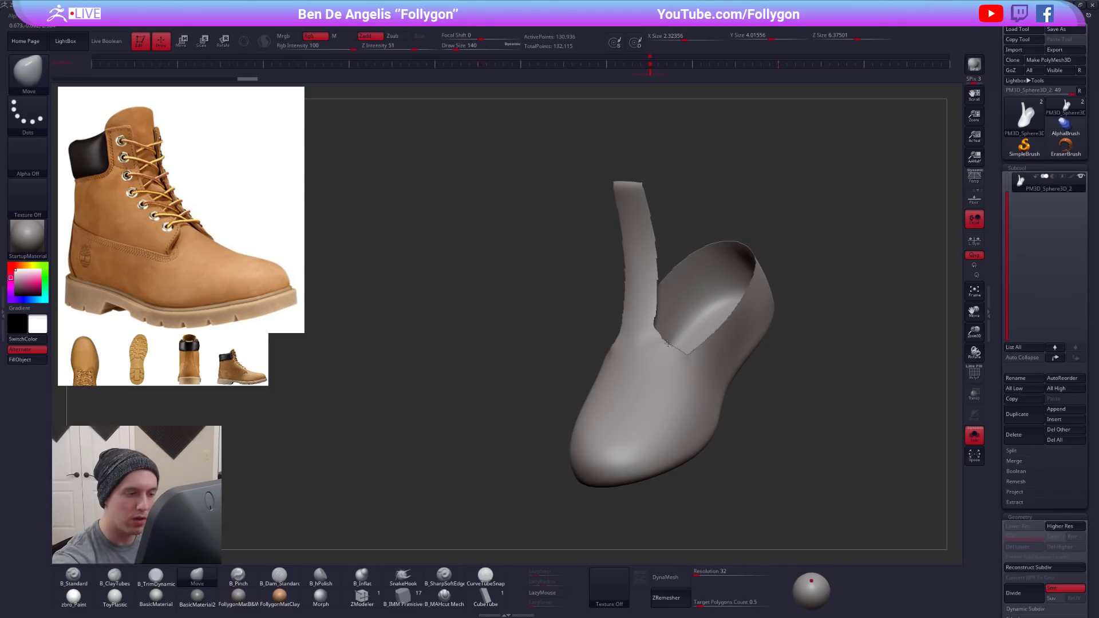
{"action": "key", "text": "ctrl"}
{"action": "right_click_drag", "start_coordinate": [660, 417], "coordinate": [689, 426]}
{"action": "key", "text": "ctrl"}
- Apply GroupsLoops with 4 loops and a GPolish of 50 to smooth the lower boot's open edges
{"action": "scroll", "coordinate": [1011, 299], "scroll_direction": "down", "scroll_amount": 3}
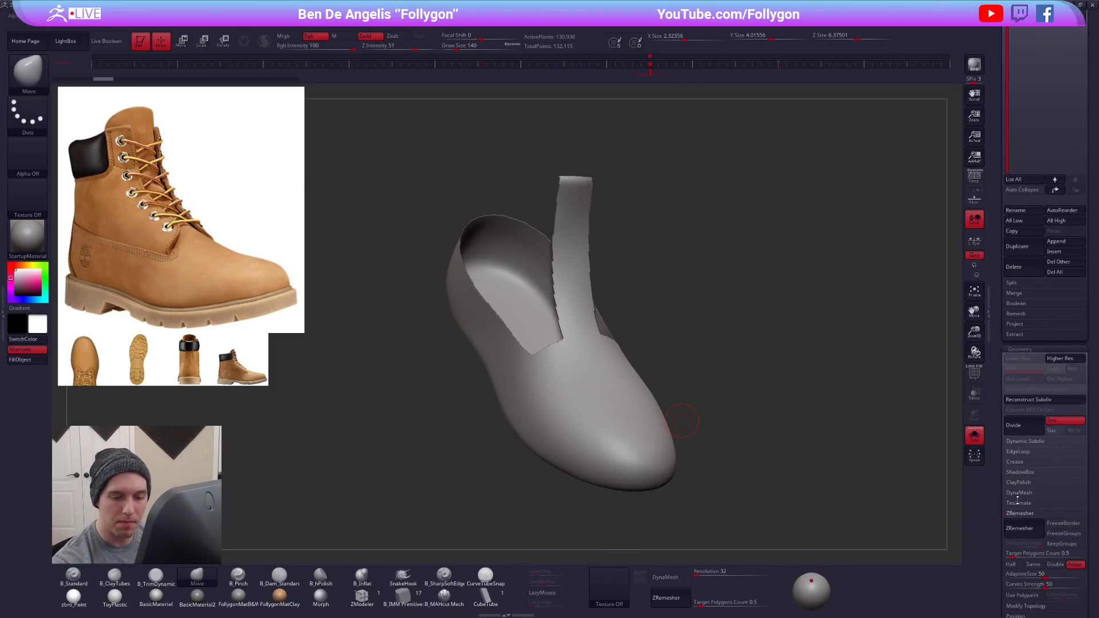
{"action": "scroll", "coordinate": [1001, 446], "scroll_direction": "down", "scroll_amount": 2}
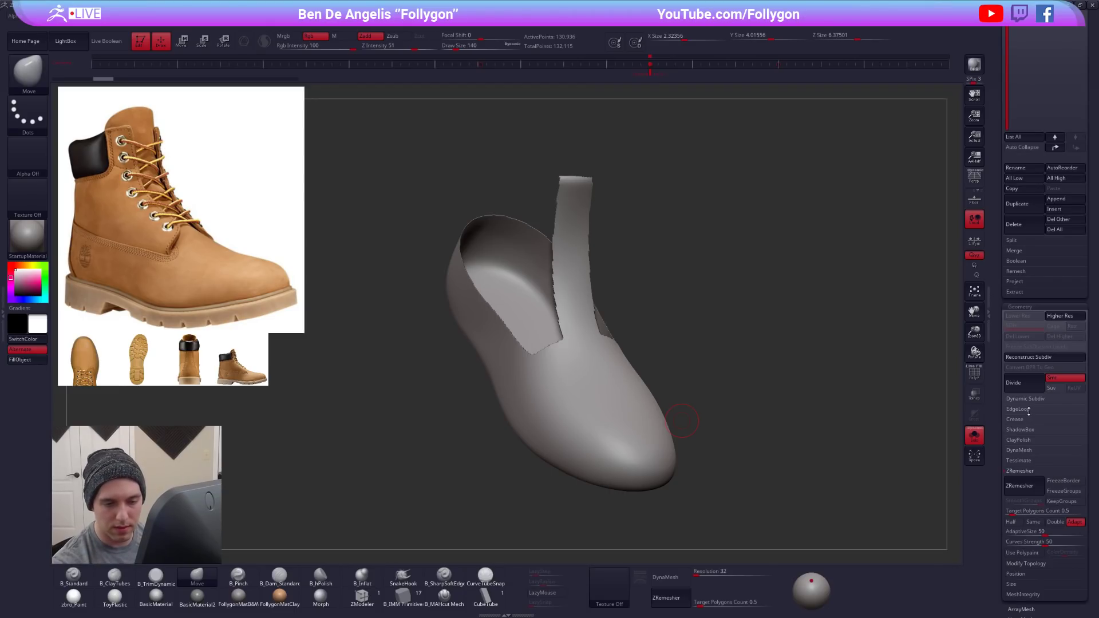
{"action": "left_click", "coordinate": [1028, 409]}
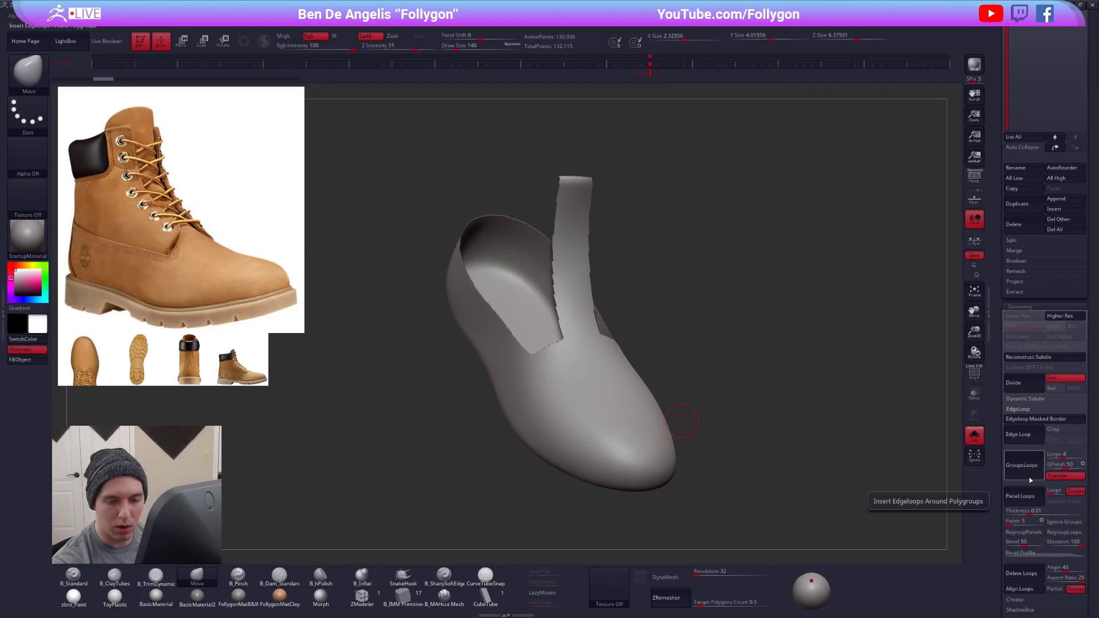
{"action": "left_click", "coordinate": [1026, 465]}
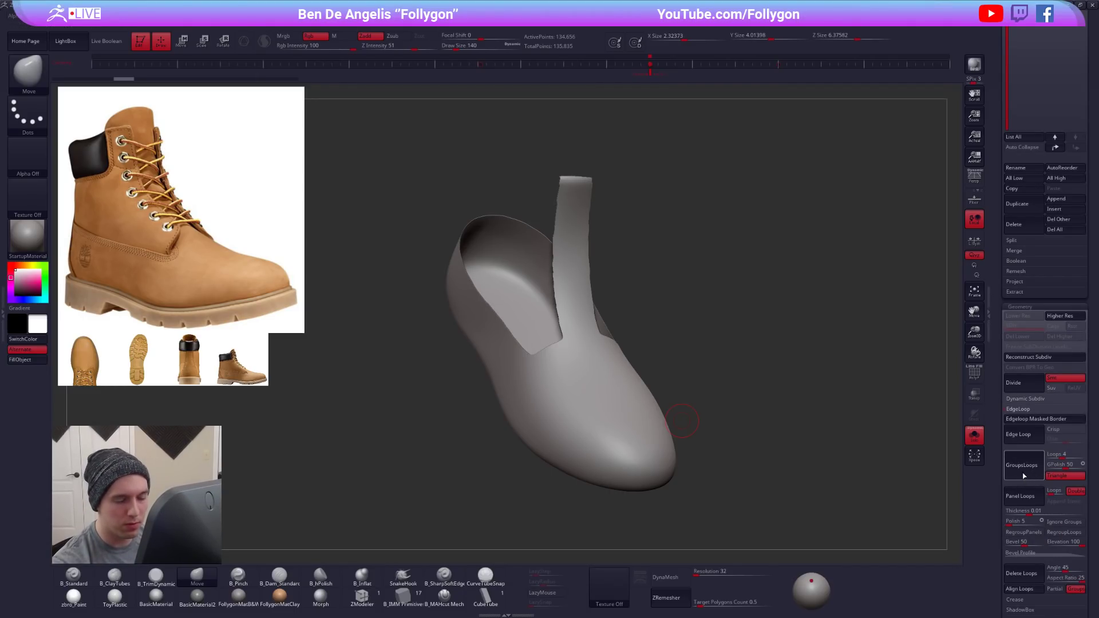
{"action": "left_click", "coordinate": [1017, 408]}
- Remesh the lower boot with ZRemesher at a target polygon count of 0.5 and show its polyframe
{"action": "scroll", "coordinate": [1013, 434], "scroll_direction": "down", "scroll_amount": 3}
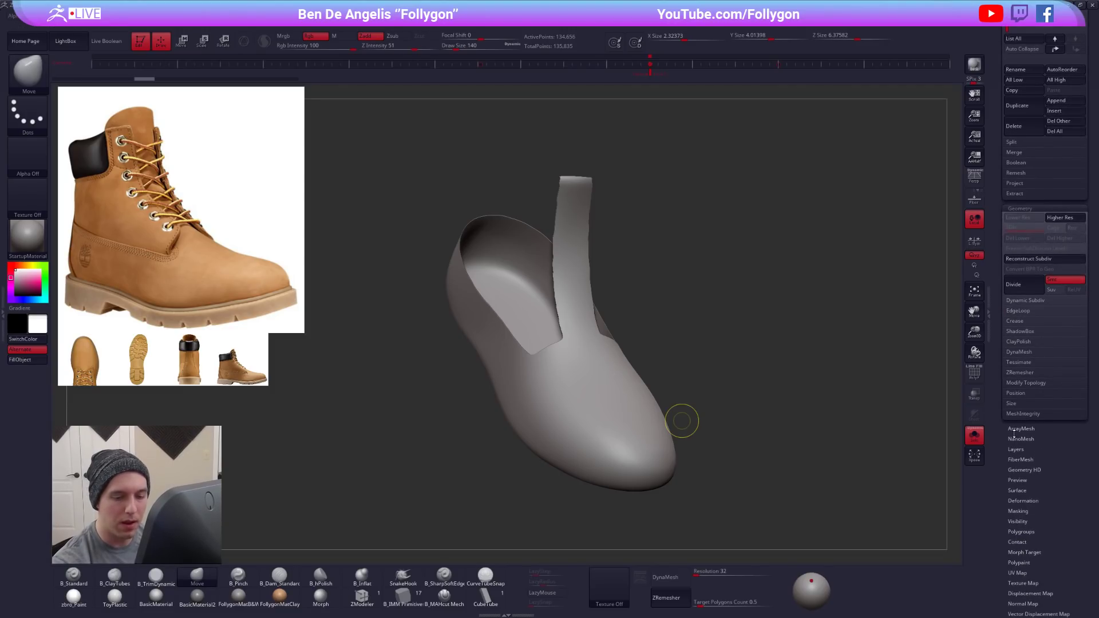
{"action": "scroll", "coordinate": [1023, 461], "scroll_direction": "down", "scroll_amount": 1}
{"action": "left_click", "coordinate": [1026, 361]}
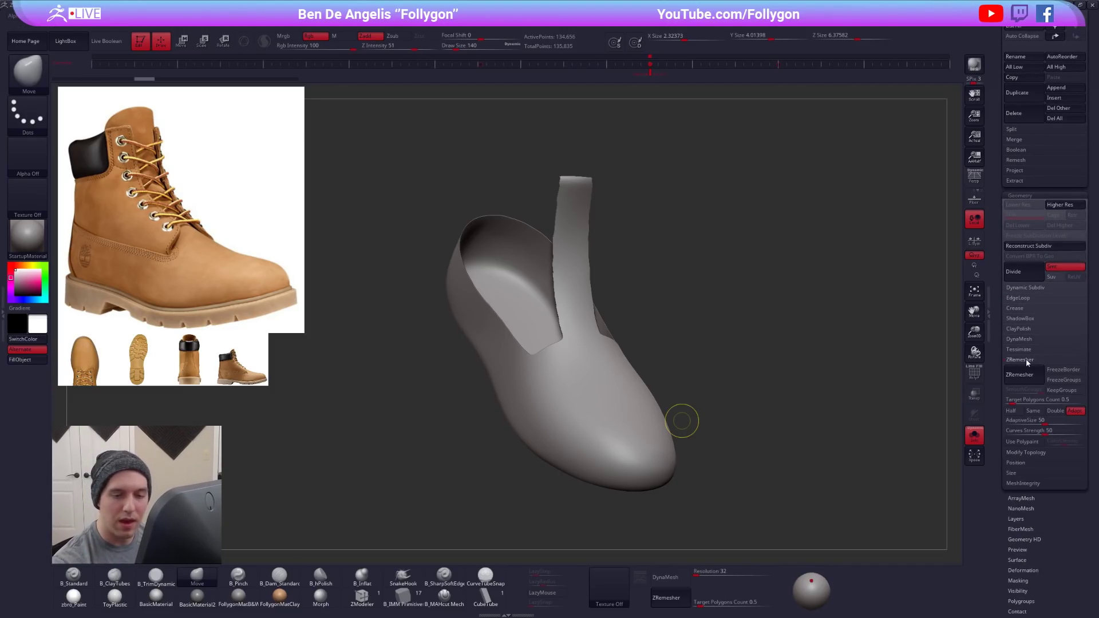
{"action": "left_click", "coordinate": [1022, 378]}
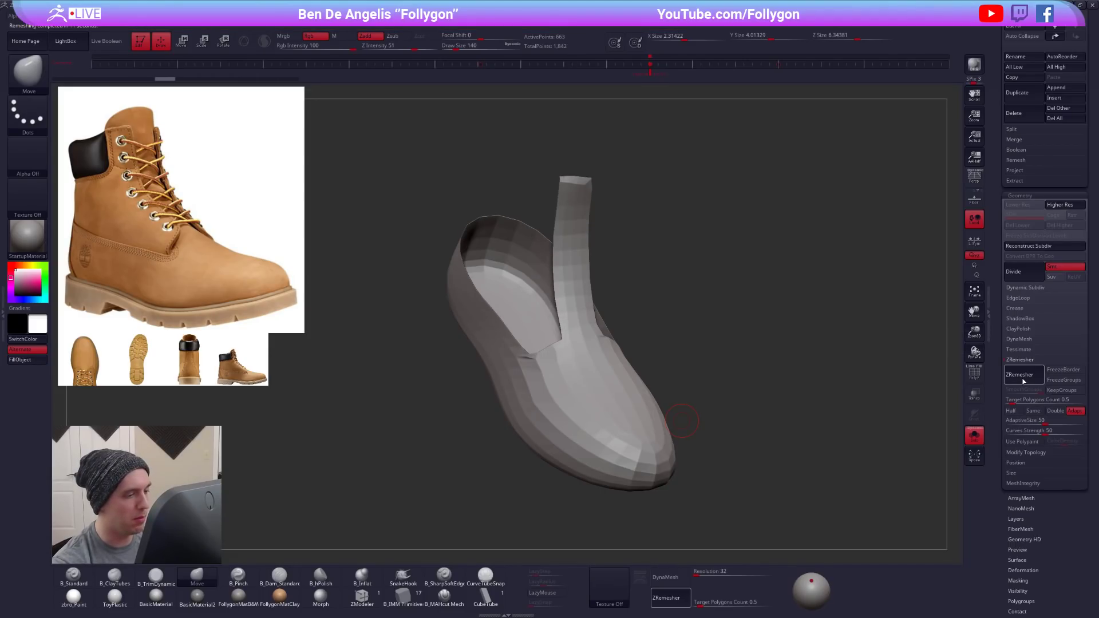
{"action": "key", "text": "shift+f"}
{"action": "left_click_drag", "start_coordinate": [668, 385], "coordinate": [596, 452]}
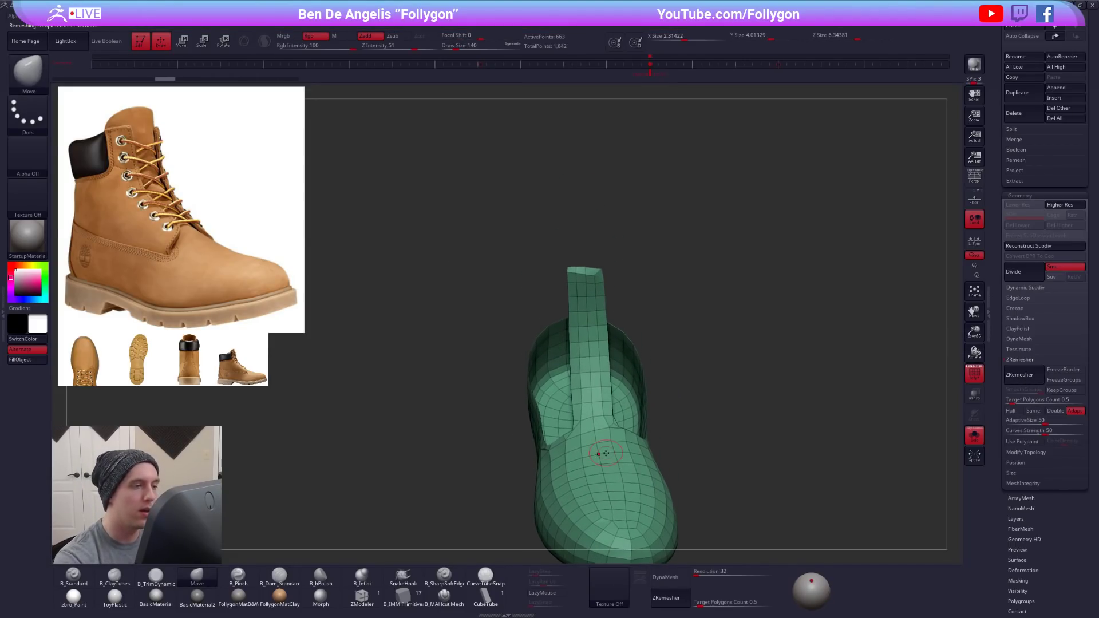
- Set the draw size to 239, then widen and raise the top of the tongue strip with the Move brush
{"action": "key", "text": "alt+s"}
{"action": "right_click_drag", "start_coordinate": [594, 284], "coordinate": [599, 321], "text": "ctrl"}
{"action": "key", "text": "space"}
{"action": "left_click_drag", "start_coordinate": [601, 277], "coordinate": [608, 278]}
{"action": "mouse_move", "coordinate": [600, 274]}
{"action": "left_mouse_down"}
{"action": "mouse_move", "coordinate": [603, 261]}
{"action": "mouse_move", "coordinate": [551, 265]}
{"action": "left_mouse_up"}
{"action": "key", "text": "alt+s"}
{"action": "left_click_drag", "start_coordinate": [574, 268], "coordinate": [574, 258]}
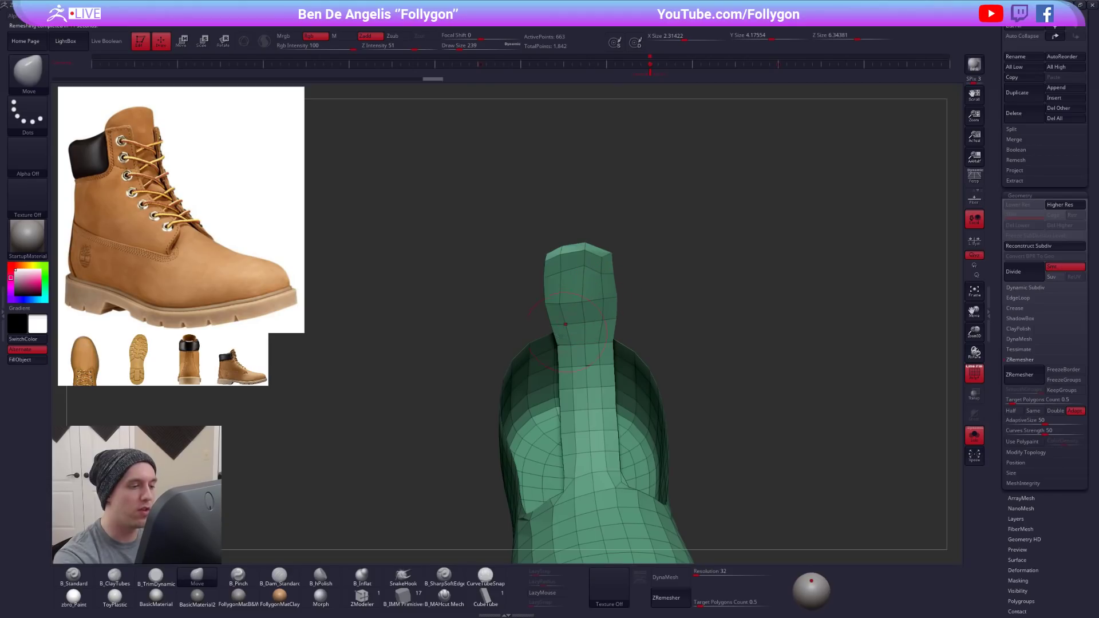
- Widen both sides of the tongue down its length and refine its upper edge at draw size 113
{"action": "left_click_drag", "start_coordinate": [611, 353], "coordinate": [617, 353]}
{"action": "left_click_drag", "start_coordinate": [567, 384], "coordinate": [558, 384]}
{"action": "left_click_drag", "start_coordinate": [574, 437], "coordinate": [566, 438]}
{"action": "left_click_drag", "start_coordinate": [610, 424], "coordinate": [614, 424]}
{"action": "key", "text": "space"}
{"action": "left_click_drag", "start_coordinate": [608, 287], "coordinate": [604, 287]}
{"action": "right_click_drag", "start_coordinate": [607, 280], "coordinate": [617, 307], "text": "ctrl"}
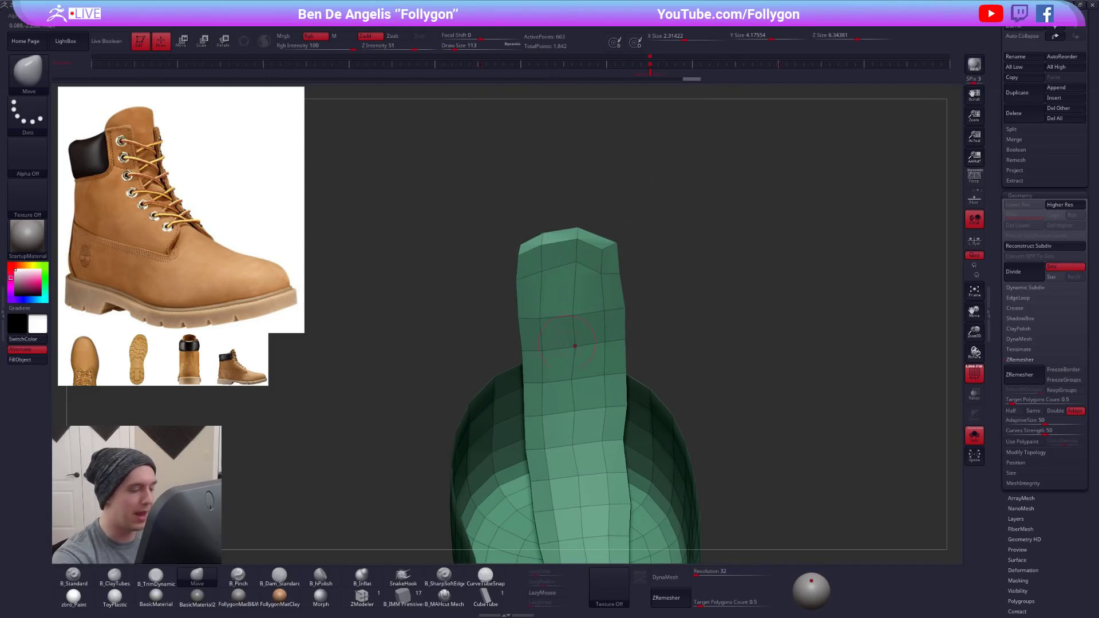
- Try deleting edge loops on the tongue with ZModeler, undo the deletions and return to the Move brush
{"action": "left_click", "coordinate": [370, 601]}
{"action": "key", "text": "space"}
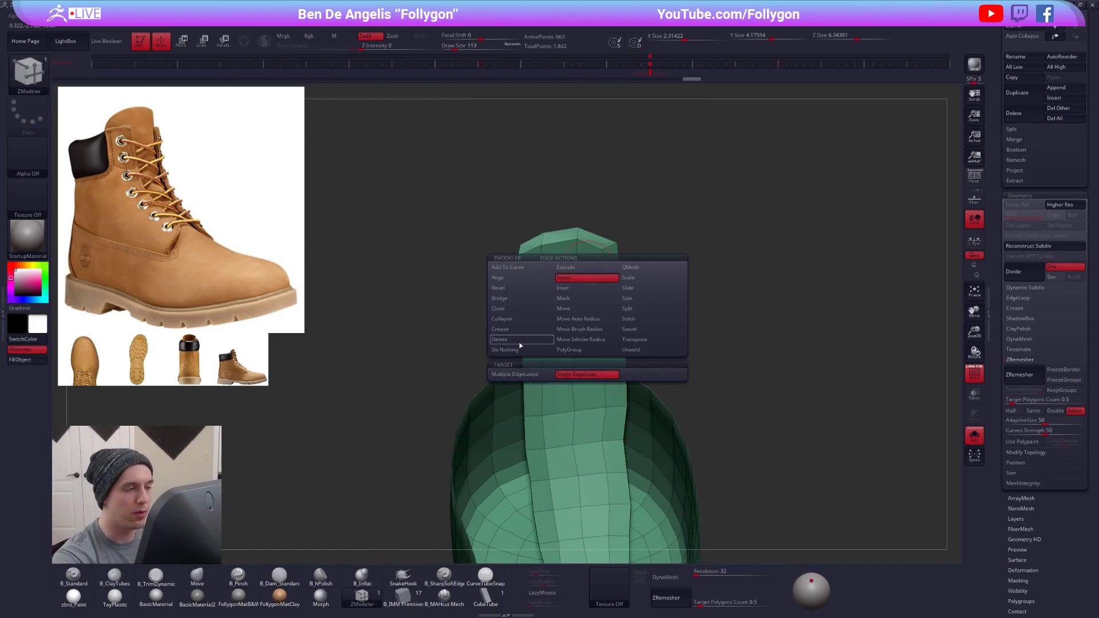
{"action": "left_click", "coordinate": [600, 271], "text": "alt"}
{"action": "key", "text": "ctrl+z"}
{"action": "key", "text": "ctrl+z"}
{"action": "right_click_drag", "start_coordinate": [593, 315], "coordinate": [603, 269]}
{"action": "key", "text": "b"}
{"action": "key", "text": "m"}
{"action": "key", "text": "v"}
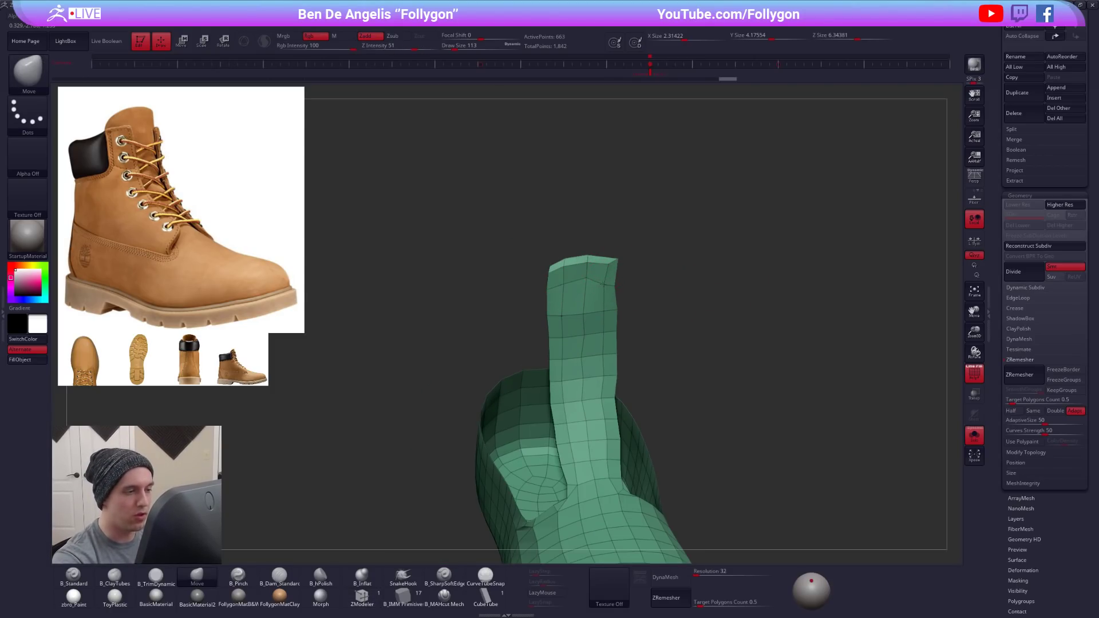
- Refine the tongue's top corners with the Move brush, then show the ankle panel with it and hide the polyframe
{"action": "key", "text": "space"}
{"action": "left_click_drag", "start_coordinate": [565, 286], "coordinate": [563, 286]}
{"action": "left_click_drag", "start_coordinate": [546, 262], "coordinate": [574, 283]}
{"action": "key", "text": "space"}
{"action": "mouse_move", "coordinate": [564, 264]}
{"action": "left_mouse_down"}
{"action": "mouse_move", "coordinate": [560, 283]}
{"action": "mouse_move", "coordinate": [579, 278]}
{"action": "mouse_move", "coordinate": [579, 264]}
{"action": "mouse_move", "coordinate": [586, 277]}
{"action": "left_mouse_up"}
{"action": "key", "text": "alt+s"}
{"action": "key", "text": "shift+f"}
- Pull the tongue's top higher above the ankle panel with the Move brush at draw size 321
{"action": "key", "text": "space"}
{"action": "right_click_drag", "start_coordinate": [589, 309], "coordinate": [601, 272]}
{"action": "key", "text": "space"}
{"action": "left_click_drag", "start_coordinate": [605, 275], "coordinate": [599, 274]}
{"action": "left_click_drag", "start_coordinate": [605, 260], "coordinate": [609, 253]}
{"action": "right_click_drag", "start_coordinate": [609, 258], "coordinate": [670, 264]}
{"action": "left_click_drag", "start_coordinate": [567, 264], "coordinate": [565, 256]}
{"action": "right_click_drag", "start_coordinate": [675, 315], "coordinate": [636, 307], "text": "ctrl"}
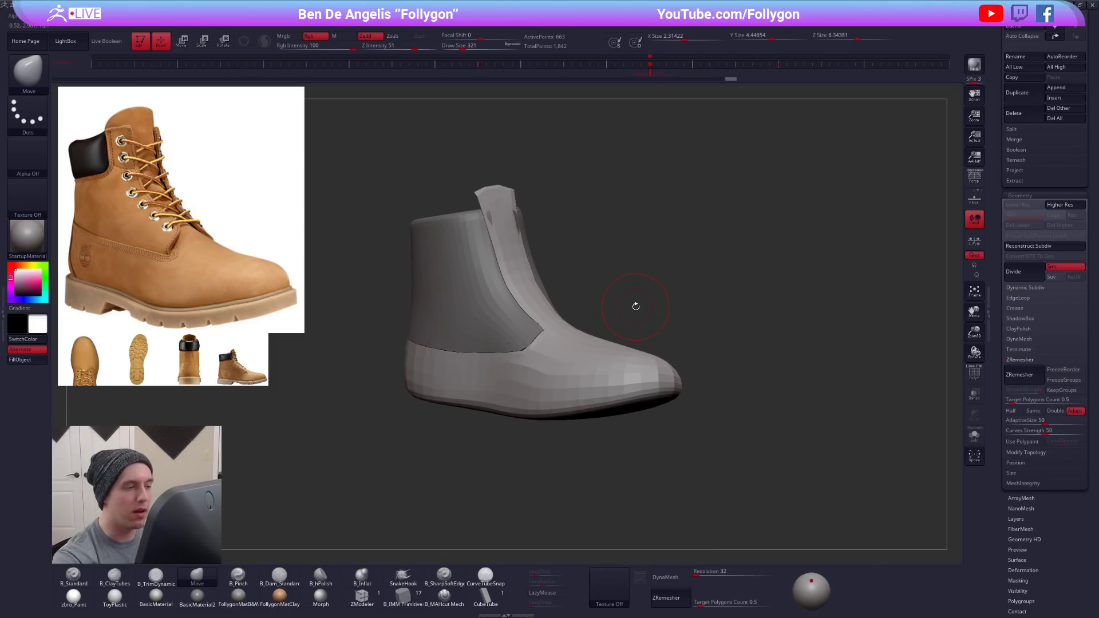
- Adjust the instep around the base of the tongue with the Move brush and show the lower boot's polyframe
{"action": "right_click_drag", "start_coordinate": [621, 372], "coordinate": [543, 367]}
{"action": "right_click_drag", "start_coordinate": [693, 303], "coordinate": [584, 400], "text": "alt"}
{"action": "key", "text": "alt+s"}
{"action": "right_click_drag", "start_coordinate": [594, 341], "coordinate": [606, 349]}
{"action": "key", "text": "space"}
{"action": "left_click_drag", "start_coordinate": [595, 395], "coordinate": [599, 395]}
{"action": "mouse_move", "coordinate": [599, 394]}
{"action": "right_mouse_down"}
{"action": "mouse_move", "coordinate": [658, 397]}
{"action": "mouse_move", "coordinate": [610, 446]}
{"action": "right_mouse_up"}
{"action": "key", "text": "shift+f"}
- Mask the boot around the tongue with a lasso, try scaling the tongue and undo the scaling
{"action": "key", "text": "ctrl"}
{"action": "left_click_drag", "start_coordinate": [556, 410], "coordinate": [558, 200], "text": "ctrl"}
{"action": "left_click", "coordinate": [559, 160], "text": "ctrl"}
{"action": "mouse_move", "coordinate": [713, 366]}
{"action": "right_mouse_down"}
{"action": "mouse_move", "coordinate": [648, 378]}
{"action": "mouse_move", "coordinate": [595, 412]}
{"action": "mouse_move", "coordinate": [618, 409]}
{"action": "right_mouse_up"}
{"action": "left_click", "coordinate": [590, 366], "text": "ctrl"}
{"action": "key", "text": "e"}
{"action": "mouse_move", "coordinate": [626, 351]}
{"action": "left_mouse_down"}
{"action": "mouse_move", "coordinate": [807, 340]}
{"action": "mouse_move", "coordinate": [758, 310]}
{"action": "left_mouse_up"}
{"action": "key", "text": "ctrl+z"}
{"action": "key", "text": "w"}
{"action": "key", "text": "q"}
- Adjust the brush size, undo the last stroke and reshape the tongue's upper corners with the Move brush
{"action": "key", "text": "space"}
{"action": "left_click_drag", "start_coordinate": [652, 333], "coordinate": [650, 326]}
{"action": "key", "text": "space"}
{"action": "left_click", "coordinate": [755, 278], "text": "ctrl+shift"}
{"action": "mouse_move", "coordinate": [621, 398]}
{"action": "right_mouse_down"}
{"action": "mouse_move", "coordinate": [669, 366]}
{"action": "mouse_move", "coordinate": [632, 376]}
{"action": "mouse_move", "coordinate": [601, 358]}
{"action": "mouse_move", "coordinate": [593, 338]}
{"action": "mouse_move", "coordinate": [605, 303]}
{"action": "right_mouse_up"}
{"action": "key", "text": "alt+s"}
{"action": "key", "text": "ctrl+z"}
{"action": "right_click_drag", "start_coordinate": [605, 210], "coordinate": [614, 207]}
{"action": "left_click_drag", "start_coordinate": [626, 180], "coordinate": [613, 249], "text": "ctrl"}
- Clear the mask, set the draw size to 335 and reshape the tongue's side profile with the Move brush
{"action": "mouse_move", "coordinate": [596, 372]}
{"action": "left_mouse_down", "text": "ctrl"}
{"action": "mouse_move", "coordinate": [810, 405]}
{"action": "mouse_move", "coordinate": [841, 294]}
{"action": "left_mouse_up", "text": "ctrl"}
{"action": "mouse_move", "coordinate": [547, 170]}
{"action": "left_mouse_down", "text": "ctrl"}
{"action": "mouse_move", "coordinate": [555, 260]}
{"action": "mouse_move", "coordinate": [532, 472]}
{"action": "mouse_move", "coordinate": [420, 175]}
{"action": "left_mouse_up", "text": "ctrl"}
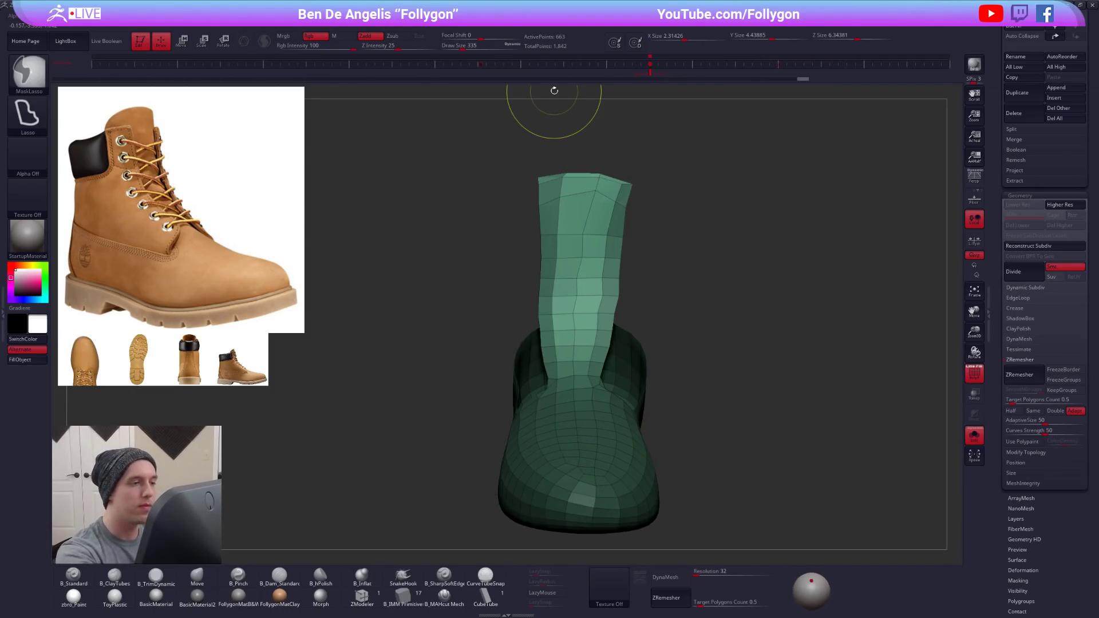
{"action": "mouse_move", "coordinate": [626, 246]}
{"action": "right_mouse_down"}
{"action": "mouse_move", "coordinate": [650, 250]}
{"action": "mouse_move", "coordinate": [572, 265]}
{"action": "mouse_move", "coordinate": [576, 376]}
{"action": "right_mouse_up"}
{"action": "left_click", "coordinate": [649, 249], "text": "ctrl"}
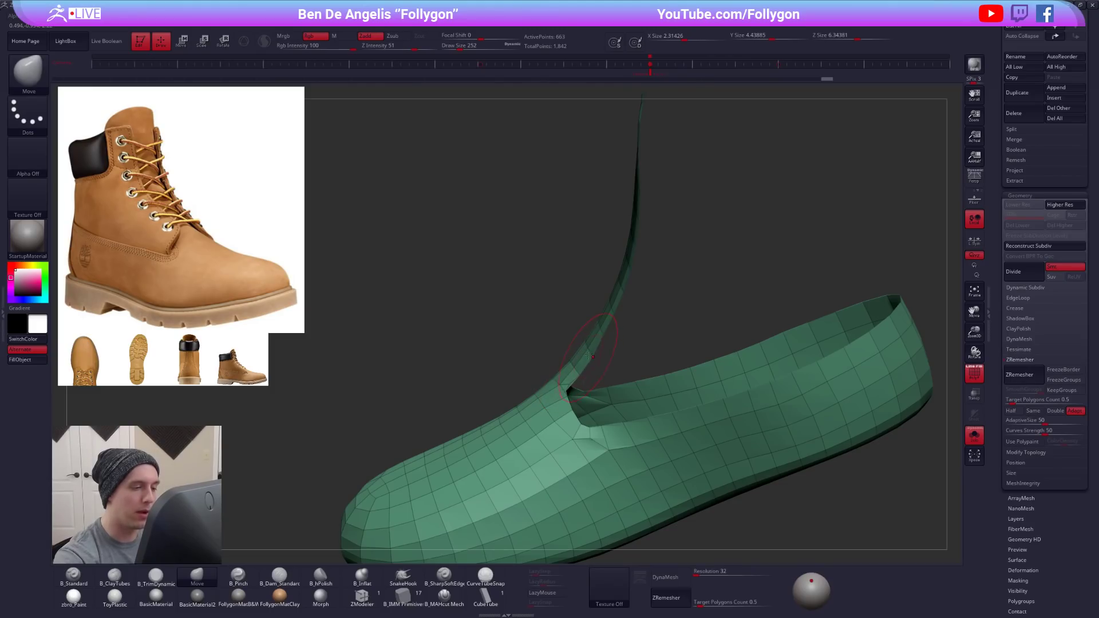
{"action": "key", "text": "s"}
{"action": "left_click", "coordinate": [589, 332]}
{"action": "mouse_move", "coordinate": [624, 278]}
{"action": "right_mouse_down"}
{"action": "mouse_move", "coordinate": [632, 293]}
{"action": "mouse_move", "coordinate": [661, 265]}
{"action": "right_mouse_up"}
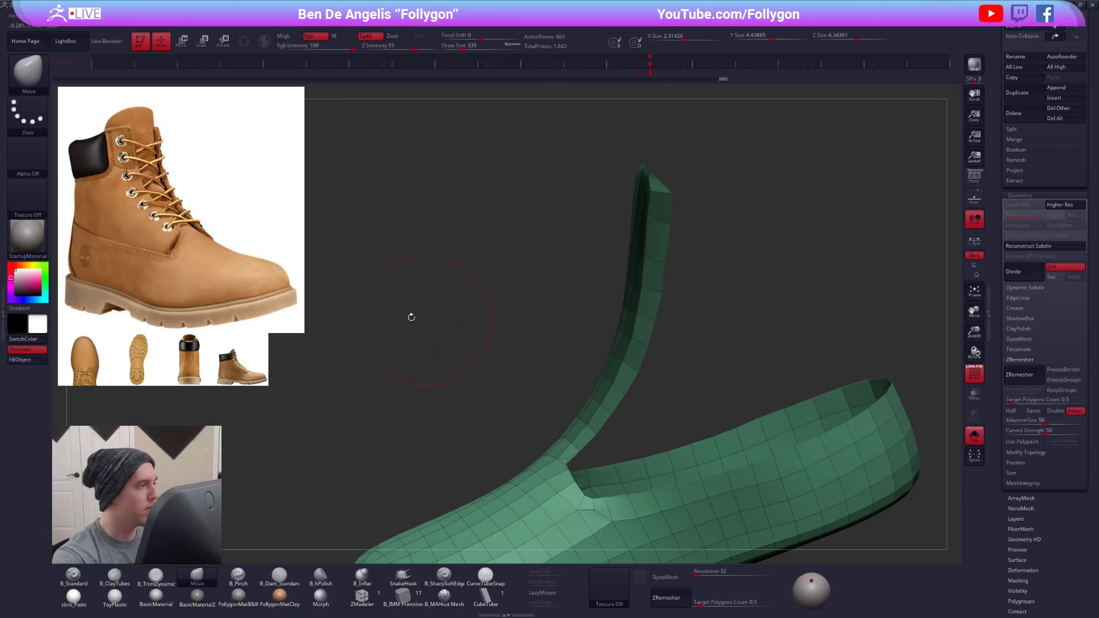
- Adjust the tongue's lower edge next to the notch with the Move brush
{"action": "left_click_drag", "start_coordinate": [596, 431], "coordinate": [602, 436]}
{"action": "mouse_move", "coordinate": [602, 436]}
{"action": "right_mouse_down"}
{"action": "mouse_move", "coordinate": [658, 427]}
{"action": "mouse_move", "coordinate": [626, 395]}
{"action": "right_mouse_up"}
{"action": "key", "text": "shift+s"}
{"action": "key", "text": "shift+s"}
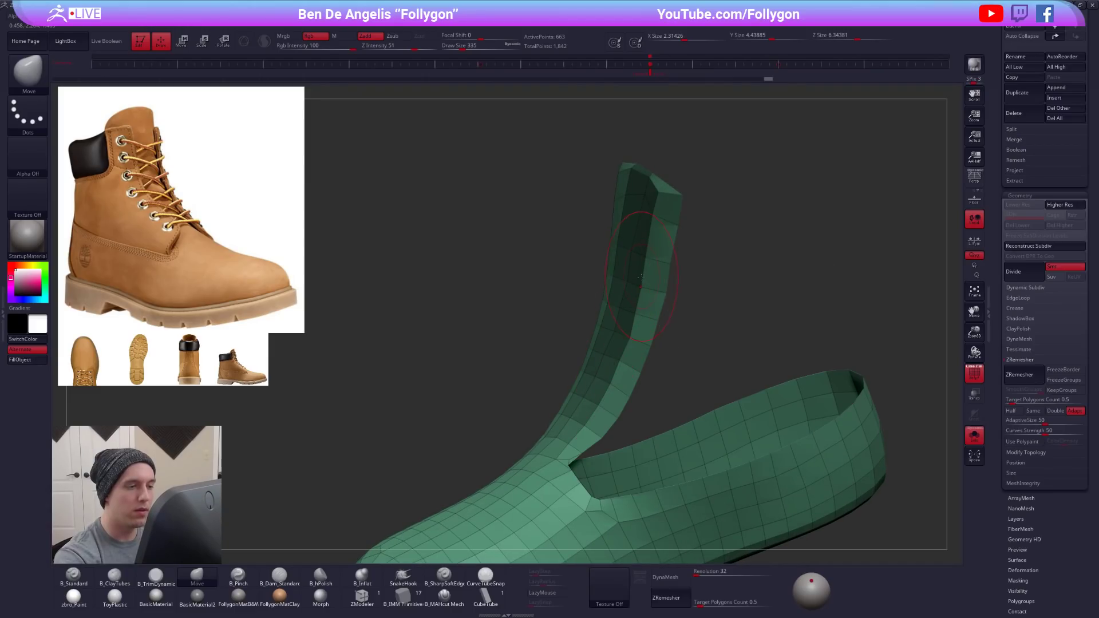
- Bend the tongue's upper side edges around the ankle with the Move brush
{"action": "right_click_drag", "start_coordinate": [641, 276], "coordinate": [667, 286]}
{"action": "right_click", "coordinate": [607, 329]}
{"action": "right_click_drag", "start_coordinate": [608, 323], "coordinate": [710, 309]}
{"action": "right_click", "coordinate": [593, 308]}
{"action": "right_click_drag", "start_coordinate": [626, 257], "coordinate": [636, 249]}
{"action": "right_click_drag", "start_coordinate": [612, 200], "coordinate": [613, 220]}
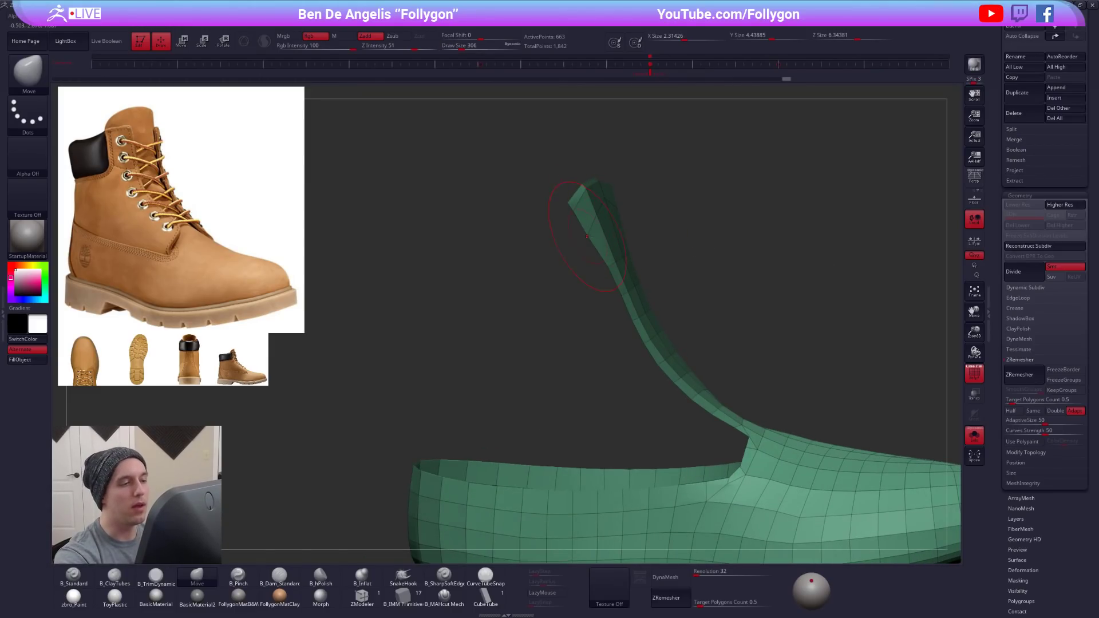
- Fill out the tongue's side edge above the notch and refine its front surface at draw size 215
{"action": "key", "text": "shift+s"}
{"action": "key", "text": "shift+s"}
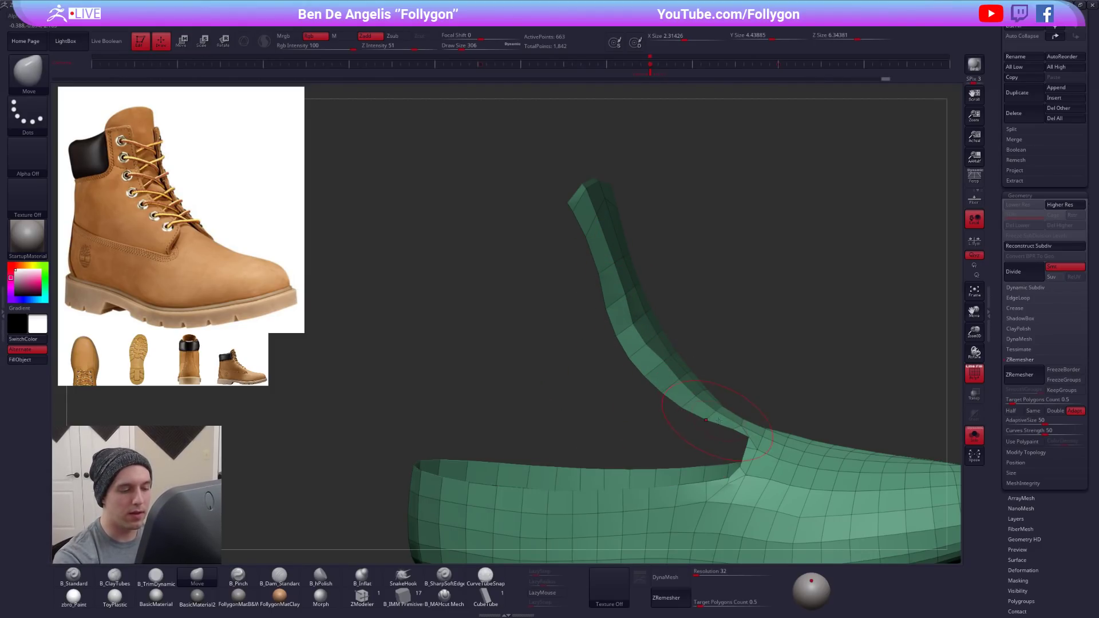
{"action": "left_click_drag", "start_coordinate": [687, 346], "coordinate": [611, 334]}
{"action": "mouse_move", "coordinate": [560, 255]}
{"action": "left_mouse_down"}
{"action": "mouse_move", "coordinate": [592, 353]}
{"action": "mouse_move", "coordinate": [618, 387]}
{"action": "left_mouse_up"}
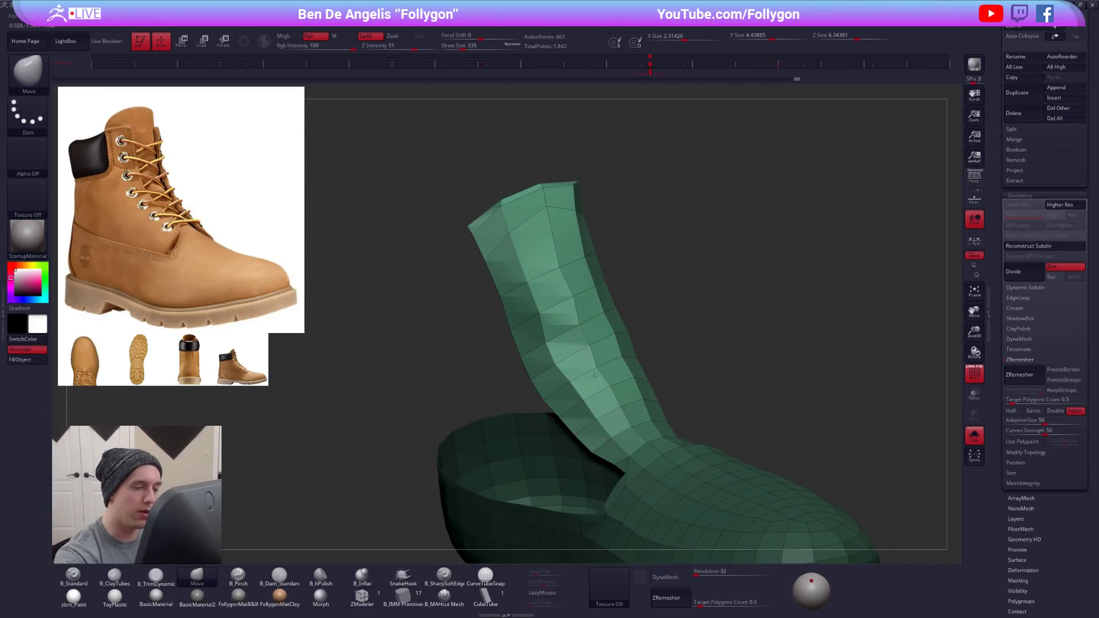
{"action": "left_click_drag", "start_coordinate": [695, 377], "coordinate": [640, 382]}
{"action": "key", "text": "space"}
{"action": "left_click", "coordinate": [596, 361]}
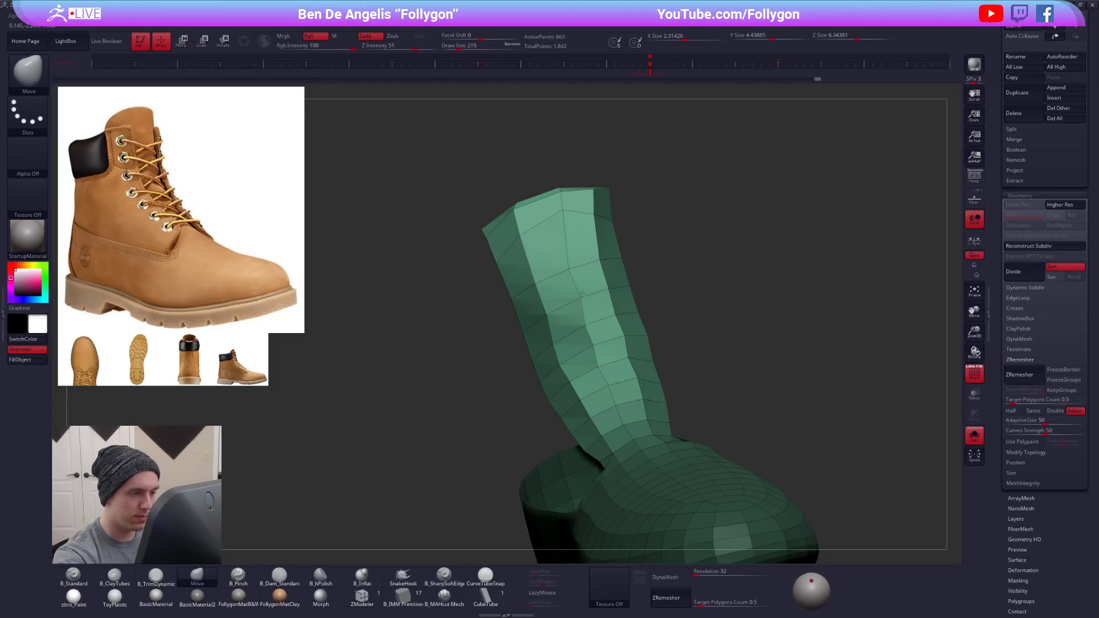
{"action": "mouse_move", "coordinate": [709, 269]}
{"action": "left_mouse_down"}
{"action": "mouse_move", "coordinate": [744, 261]}
{"action": "mouse_move", "coordinate": [721, 229]}
{"action": "mouse_move", "coordinate": [701, 229]}
{"action": "mouse_move", "coordinate": [707, 252]}
{"action": "left_mouse_up"}
- Turn on the smooth subdivision preview for the lower boot and hide its polyframe
{"action": "key", "text": "d"}
{"action": "mouse_move", "coordinate": [744, 355]}
{"action": "left_mouse_down"}
{"action": "mouse_move", "coordinate": [678, 376]}
{"action": "mouse_move", "coordinate": [686, 370]}
{"action": "left_mouse_up"}
{"action": "key", "text": "shift+f"}
{"action": "left_click_drag", "start_coordinate": [681, 298], "coordinate": [567, 413], "text": "alt"}
{"action": "left_click_drag", "start_coordinate": [567, 413], "coordinate": [641, 366]}
- Adjust the lower boot's fit against the ankle panel with the Move brush, raising the draw size from 321 to 519
{"action": "key", "text": "space"}
{"action": "left_click", "coordinate": [625, 301]}
{"action": "left_click_drag", "start_coordinate": [625, 321], "coordinate": [656, 347]}
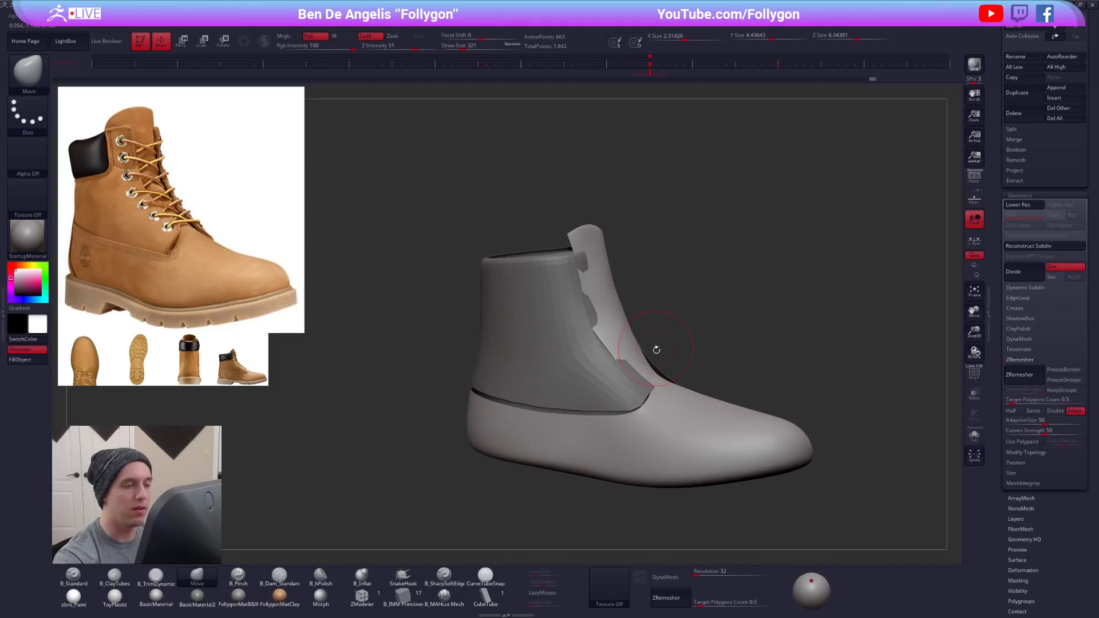
{"action": "key", "text": "space"}
{"action": "left_click", "coordinate": [652, 375]}
{"action": "left_click_drag", "start_coordinate": [689, 530], "coordinate": [719, 519]}
{"action": "left_click_drag", "start_coordinate": [719, 520], "coordinate": [706, 495], "text": "alt"}
- Turn off the lower boot's subdivision preview, select the ankle panel subtool and show its polyframe in solo view
{"action": "key", "text": "shift+d"}
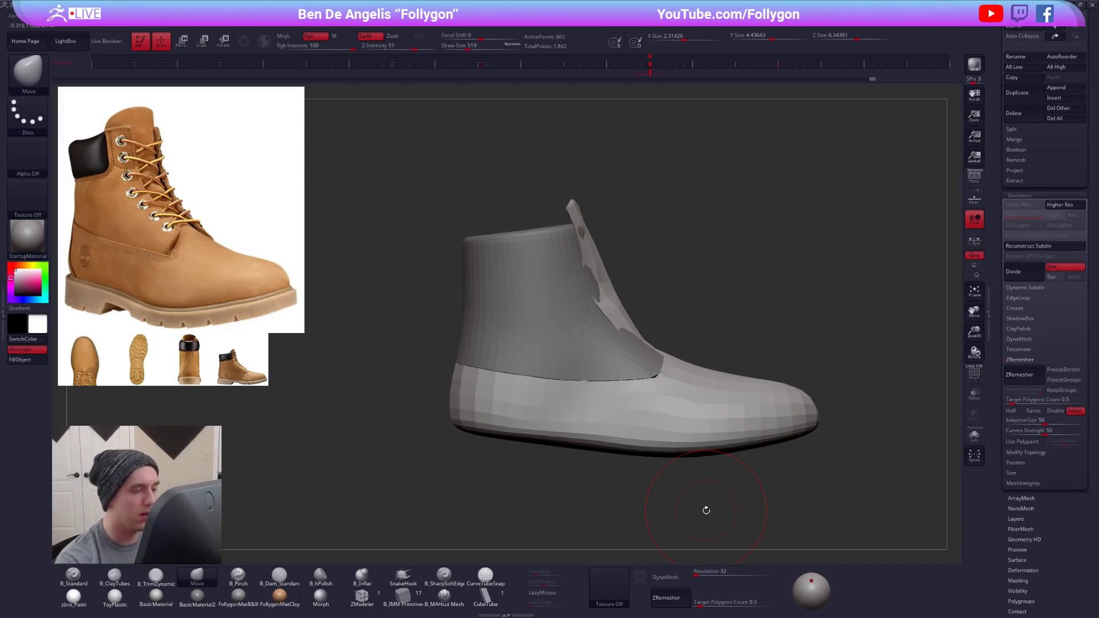
{"action": "left_click", "coordinate": [597, 348], "text": "alt"}
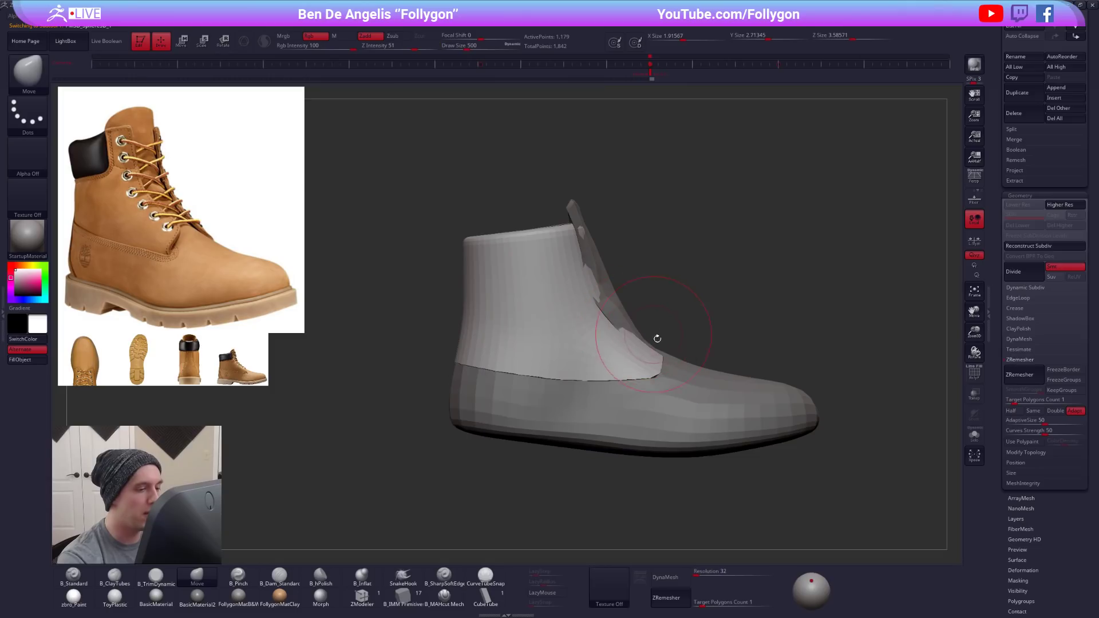
{"action": "left_click_drag", "start_coordinate": [692, 487], "coordinate": [595, 488], "text": "alt"}
{"action": "key", "text": "shift+f"}
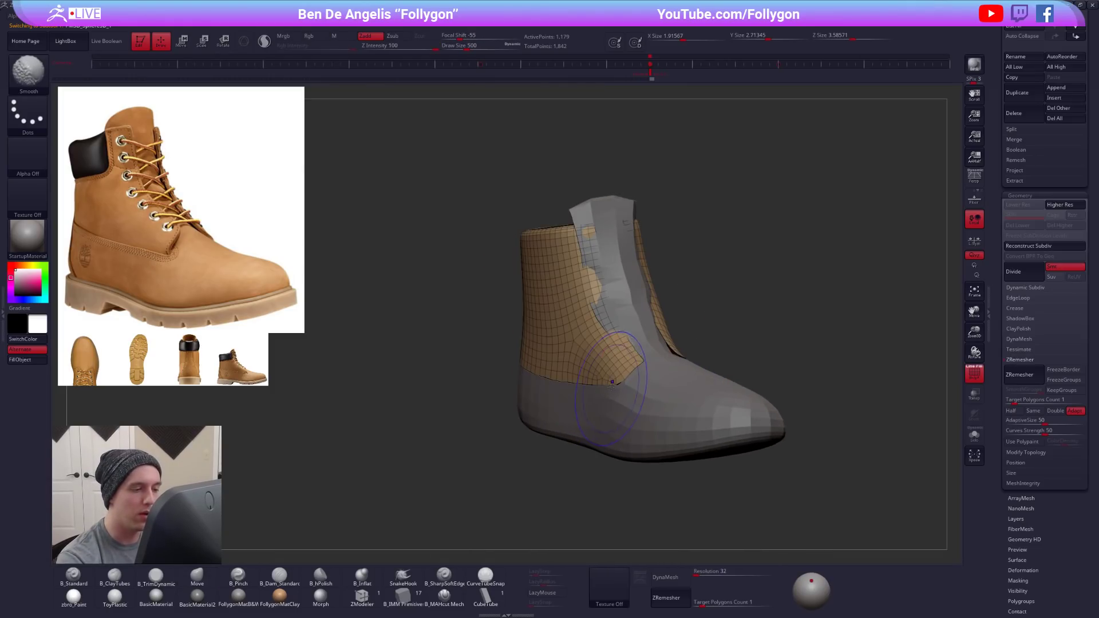
{"action": "key", "text": "shift+s"}
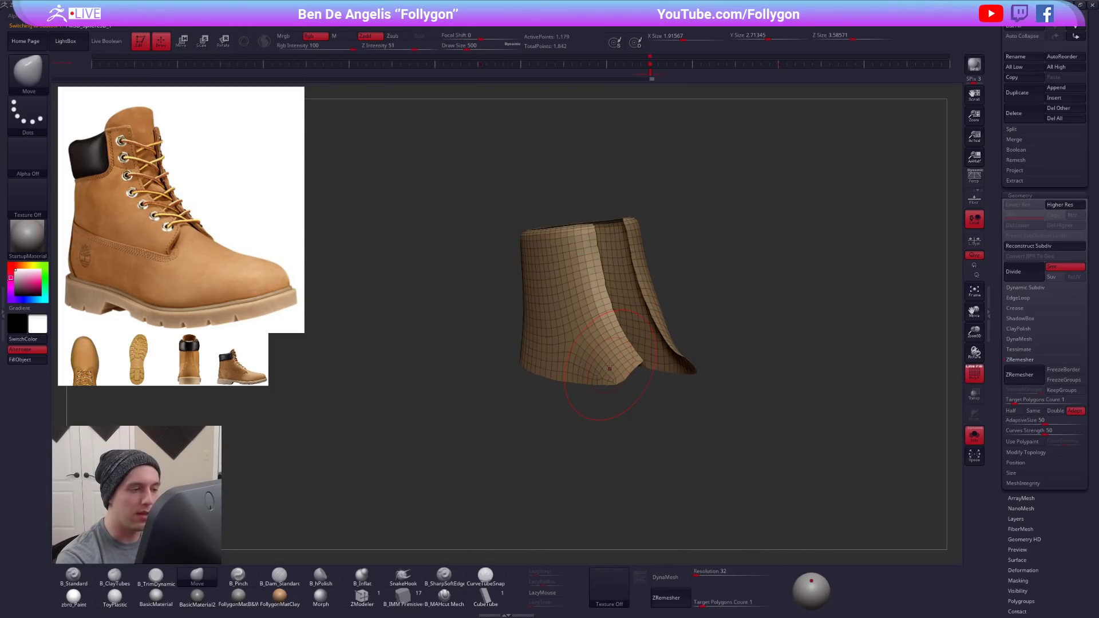
- Switch to the ZModeler brush and isolate the ankle panel, with its lower front corner in close view
{"action": "left_click", "coordinate": [379, 596]}
{"action": "key", "text": "shift+s"}
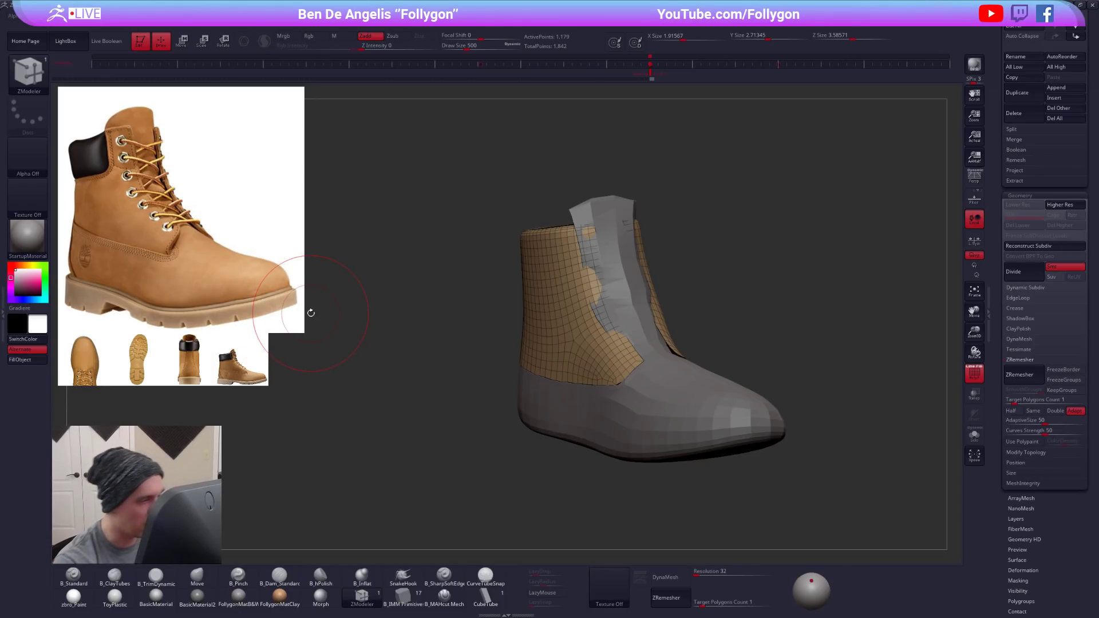
{"action": "right_click_drag", "start_coordinate": [602, 385], "coordinate": [625, 390], "text": "alt"}
{"action": "right_click_drag", "start_coordinate": [625, 390], "coordinate": [544, 356], "text": "alt"}
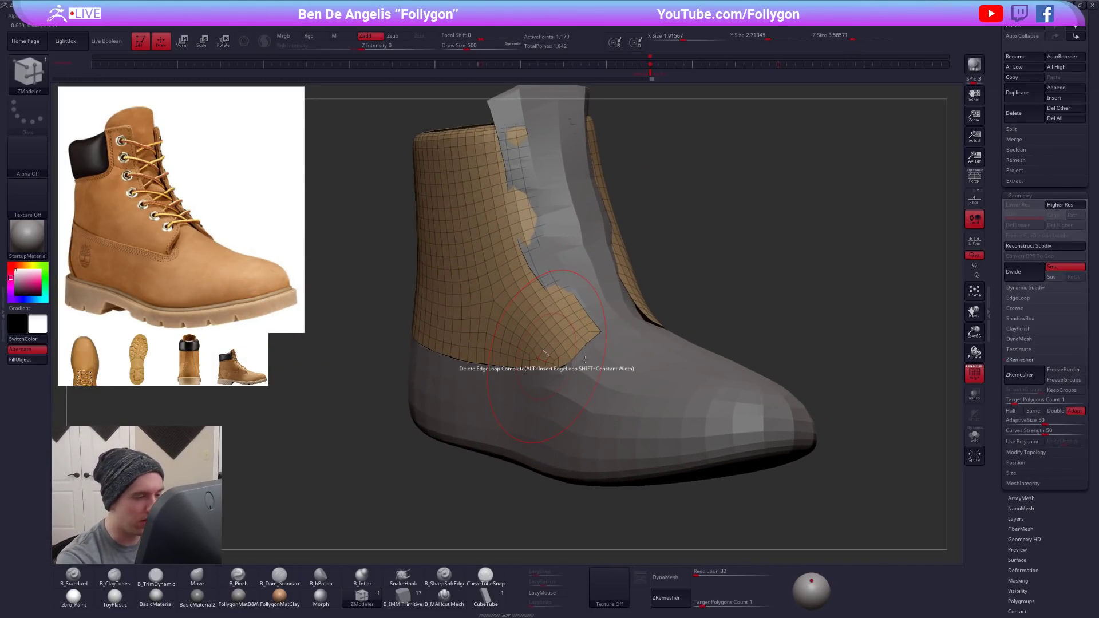
{"action": "key", "text": "alt+s"}
{"action": "mouse_move", "coordinate": [580, 351]}
{"action": "right_mouse_down", "text": "alt"}
{"action": "mouse_move", "coordinate": [586, 360]}
{"action": "mouse_move", "coordinate": [595, 349]}
{"action": "mouse_move", "coordinate": [562, 354]}
{"action": "right_mouse_up", "text": "alt"}
{"action": "key", "text": "space"}
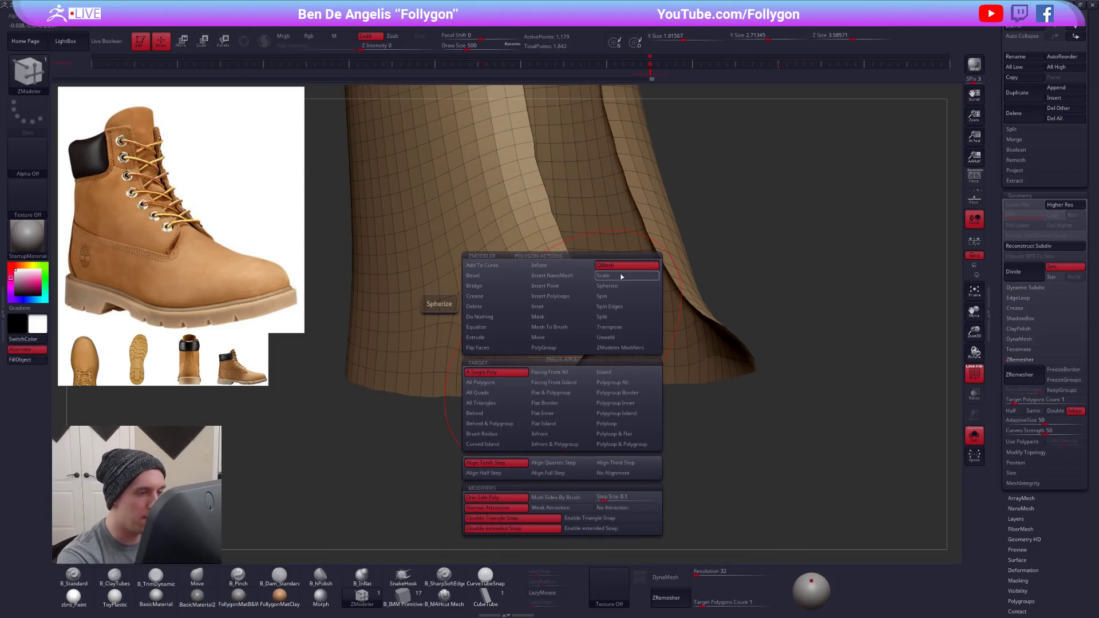
{"action": "right_click_drag", "start_coordinate": [541, 411], "coordinate": [525, 341]}
- Extrude all polygons of the ankle panel outward with ZModeler to give the panel thickness
{"action": "key", "text": "space"}
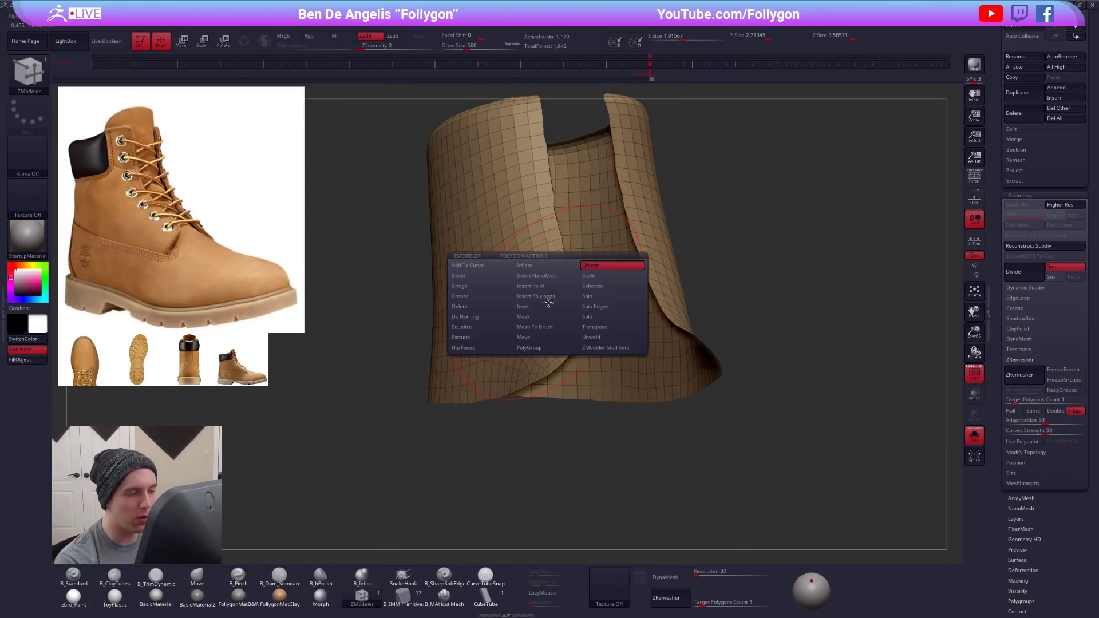
{"action": "left_click", "coordinate": [491, 340]}
{"action": "left_click", "coordinate": [482, 381]}
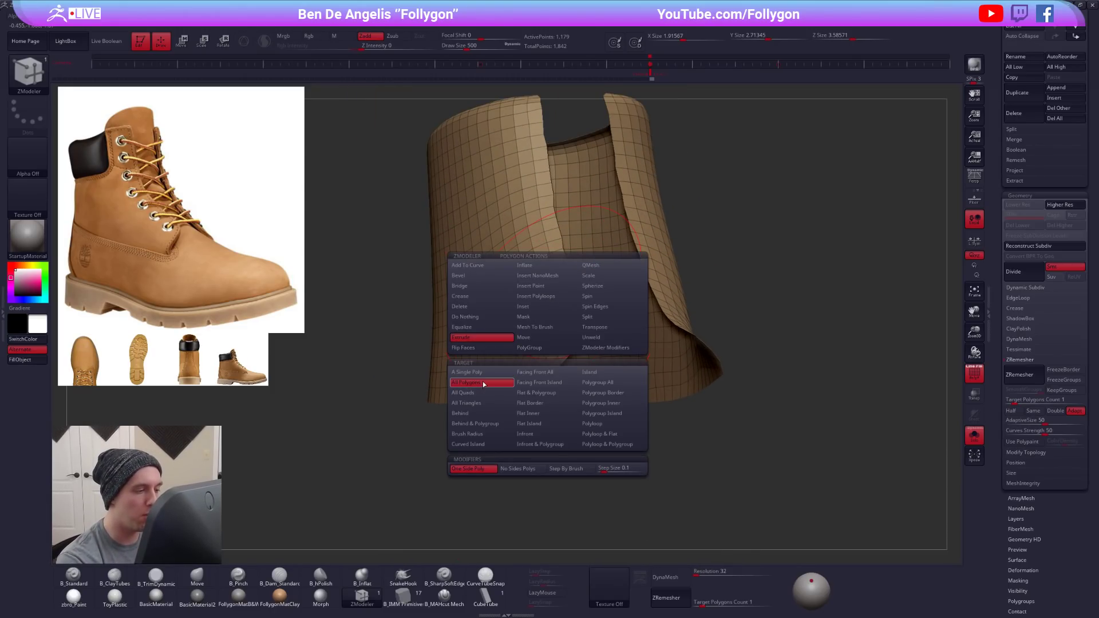
{"action": "right_click_drag", "start_coordinate": [532, 338], "coordinate": [535, 331], "text": "ctrl"}
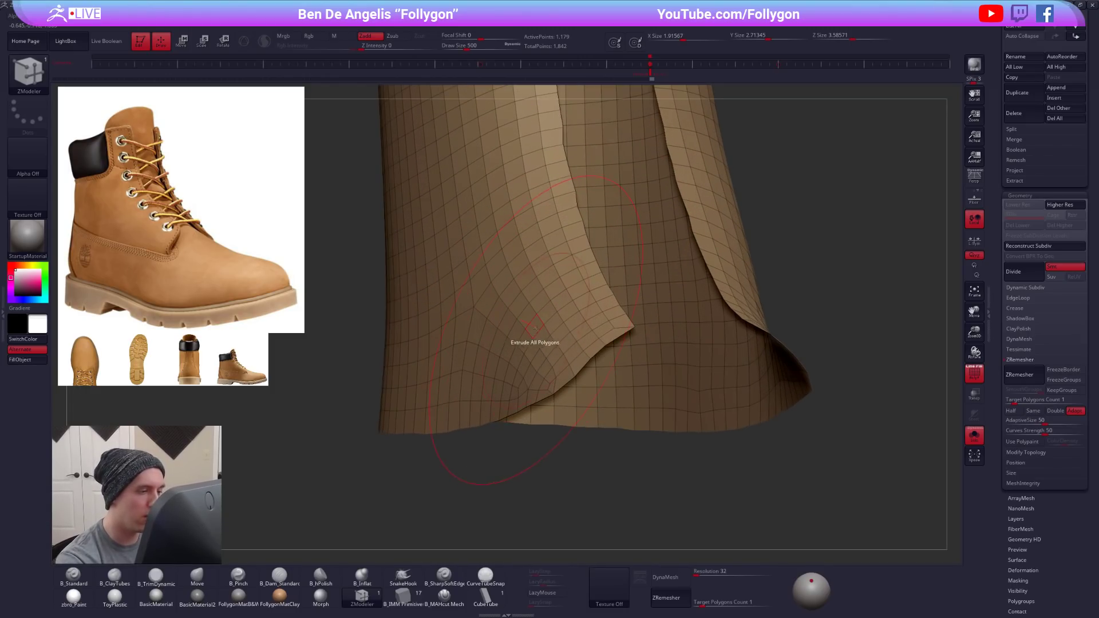
{"action": "left_click_drag", "start_coordinate": [543, 314], "coordinate": [526, 309]}
{"action": "right_click_drag", "start_coordinate": [526, 312], "coordinate": [523, 375], "text": "ctrl"}
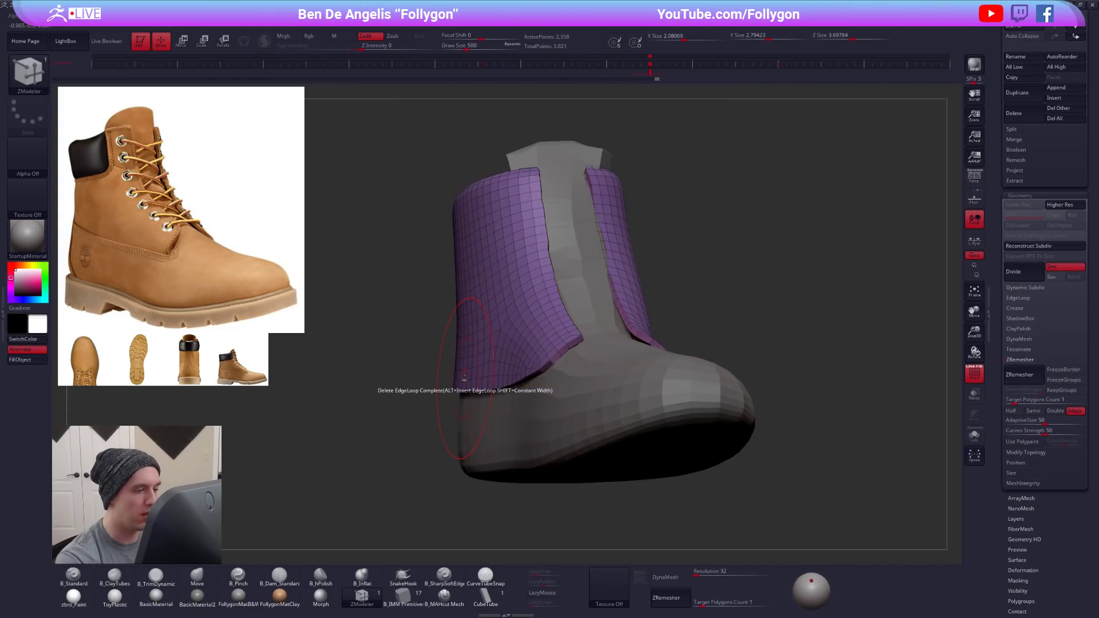
- Hide the polyframe and turn on the smooth subdivision preview for the thickened ankle panel
{"action": "key", "text": "shift+f"}
{"action": "key", "text": "d"}
{"action": "right_click_drag", "start_coordinate": [517, 426], "coordinate": [553, 393]}
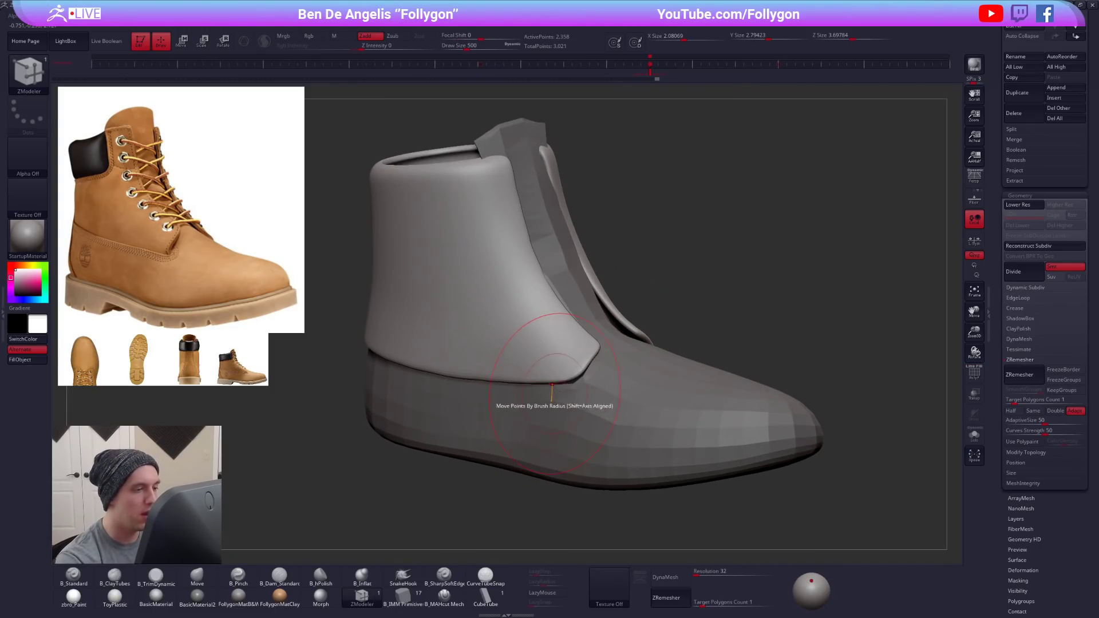
- Reshape the ankle panel's lower front corner with the Move brush at draw size 321
{"action": "key", "text": "b"}
{"action": "key", "text": "m"}
{"action": "key", "text": "v"}
{"action": "key", "text": "space"}
{"action": "left_click_drag", "start_coordinate": [590, 361], "coordinate": [593, 357]}
{"action": "right_click_drag", "start_coordinate": [557, 390], "coordinate": [615, 379]}
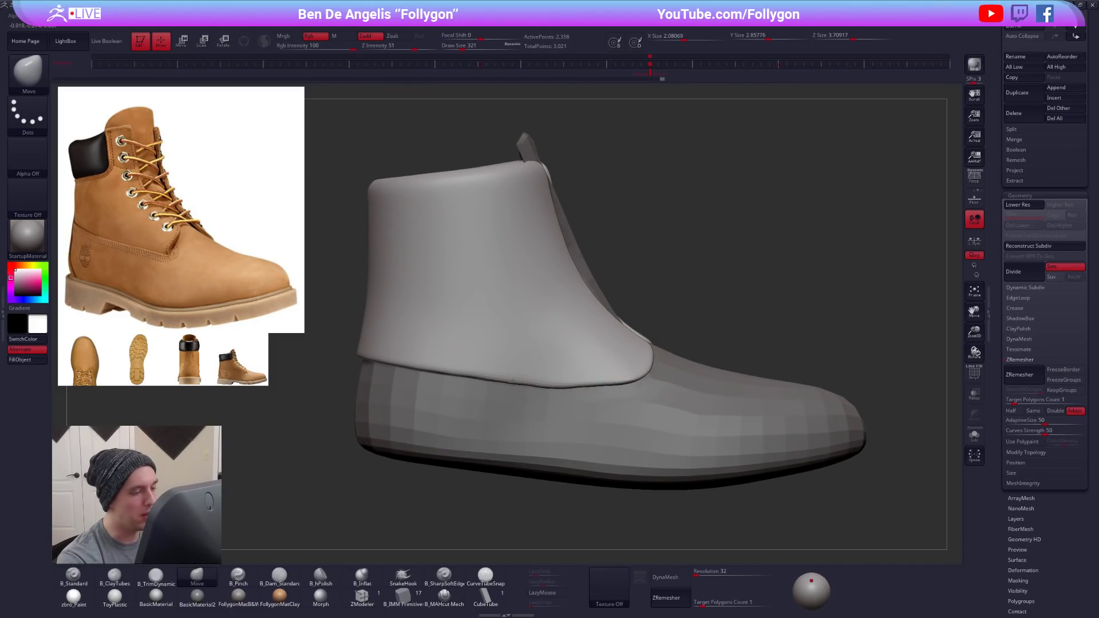
- Compare the smoothed and unsmoothed previews of the base form and ankle panel from the boot's other side
{"action": "right_click_drag", "start_coordinate": [486, 366], "coordinate": [661, 381]}
{"action": "left_click", "coordinate": [554, 401], "text": "alt"}
{"action": "key", "text": "d"}
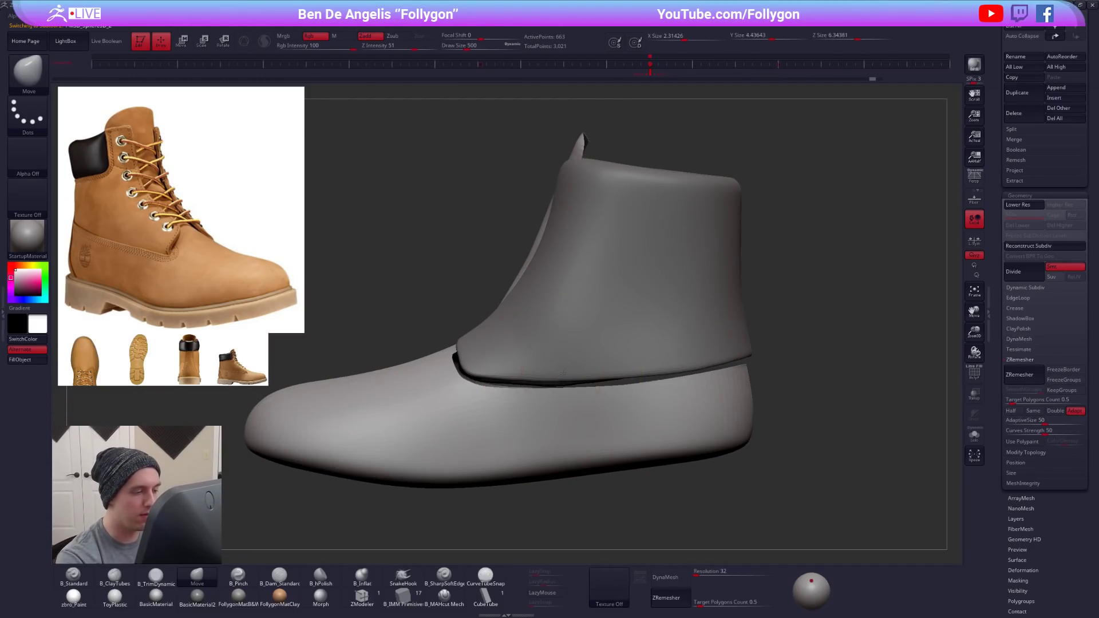
{"action": "left_click", "coordinate": [559, 369], "text": "alt"}
{"action": "key", "text": "shift+d"}
{"action": "left_click", "coordinate": [532, 408], "text": "alt"}
{"action": "key", "text": "shift+d"}
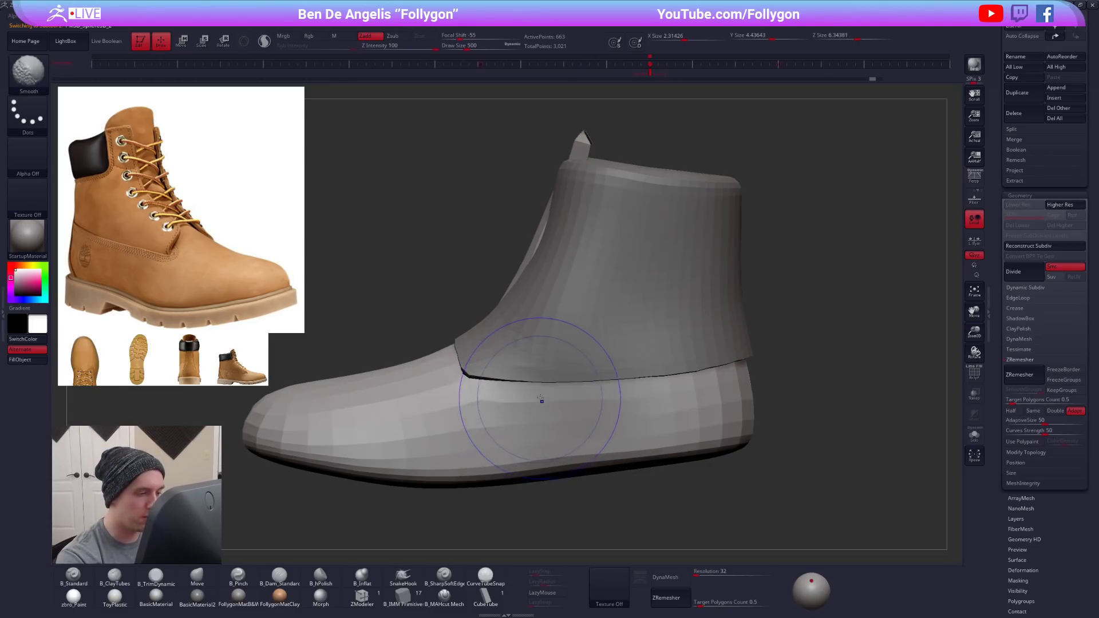
- Adjust the ankle panel's lower edge with the Move brush at draw size 556 and enable its smooth subdivision preview
{"action": "left_click", "coordinate": [560, 381], "text": "alt"}
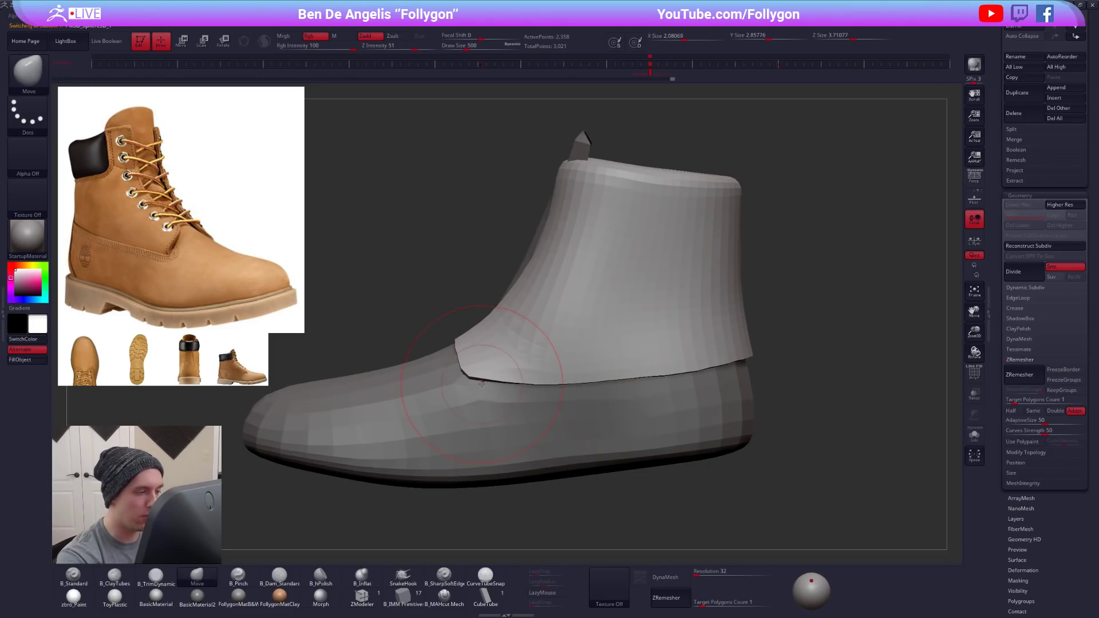
{"action": "right_click", "coordinate": [713, 373]}
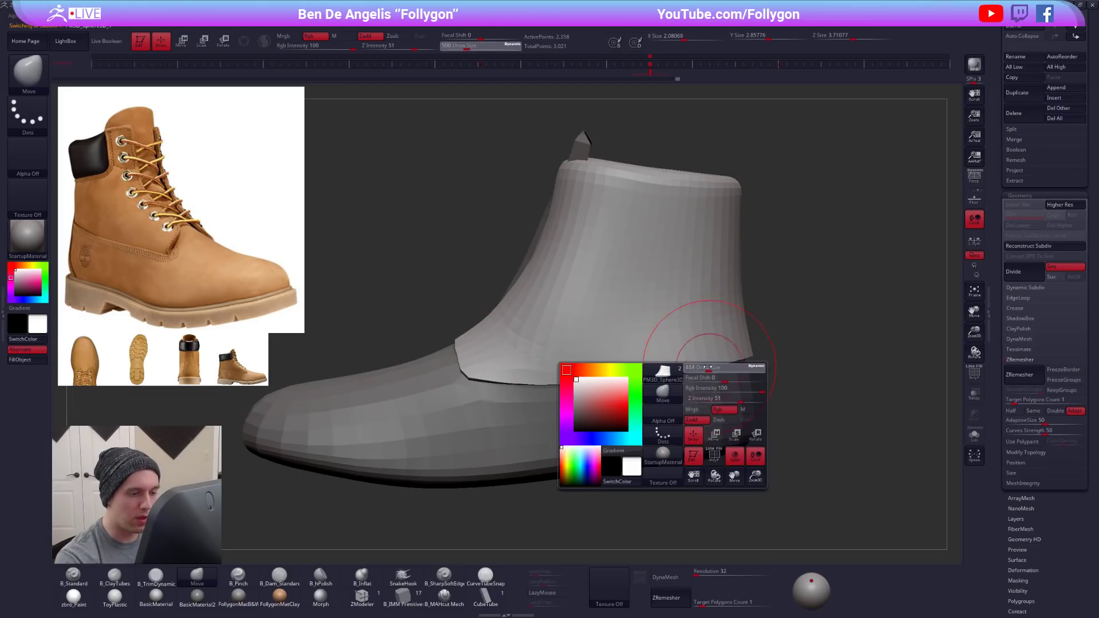
{"action": "right_click_drag", "start_coordinate": [722, 364], "coordinate": [681, 363], "text": "ctrl"}
{"action": "key", "text": "d"}
{"action": "right_click", "coordinate": [605, 375]}
{"action": "left_click_drag", "start_coordinate": [602, 342], "coordinate": [610, 341]}
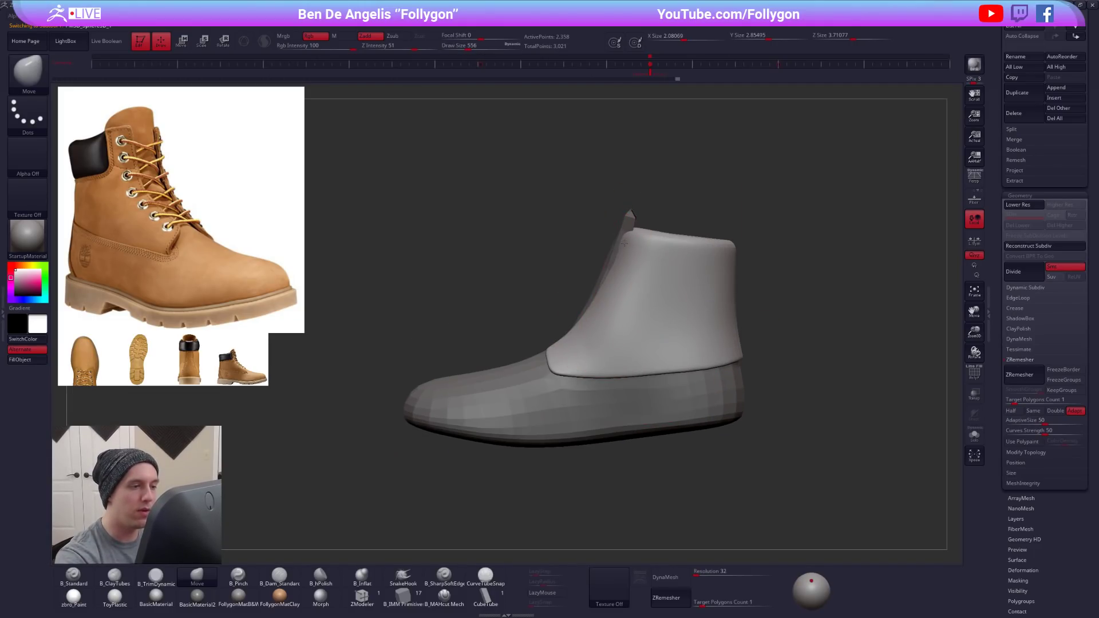
{"action": "right_click_drag", "start_coordinate": [607, 294], "coordinate": [621, 300], "text": "alt"}
{"action": "right_click_drag", "start_coordinate": [540, 281], "coordinate": [578, 291]}
- Smooth-preview the base form and push its tongue into place between the ankle panel's front edges with the Move brush at draw size 465
{"action": "key", "text": "b"}
{"action": "key", "text": "m"}
{"action": "key", "text": "v"}
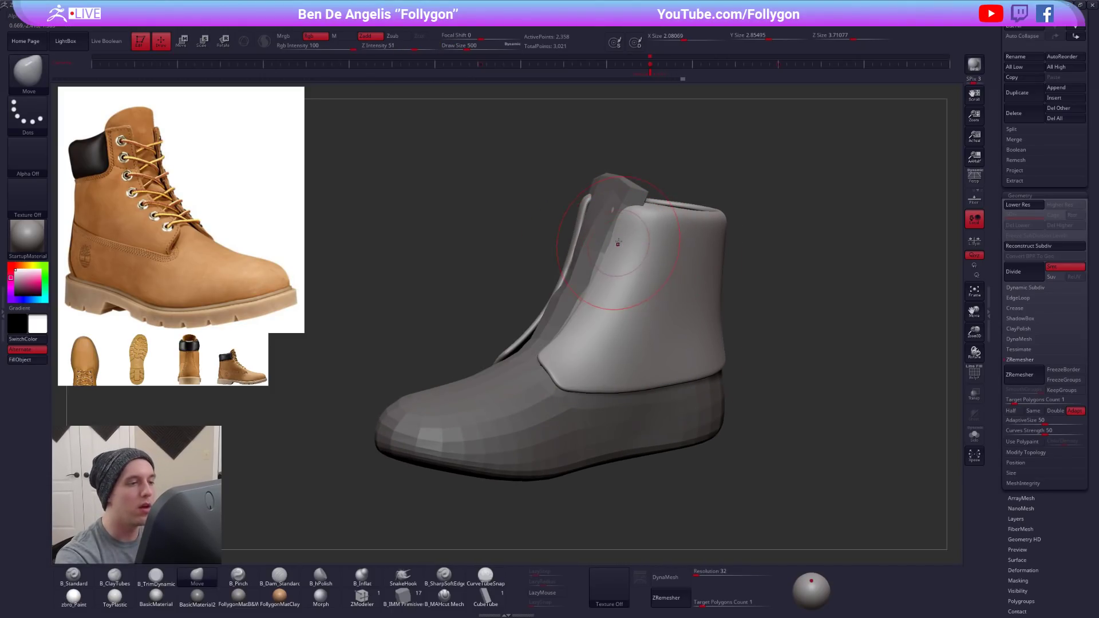
{"action": "left_click", "coordinate": [602, 240], "text": "alt"}
{"action": "key", "text": "d"}
{"action": "key", "text": "space"}
{"action": "left_click_drag", "start_coordinate": [609, 240], "coordinate": [607, 240]}
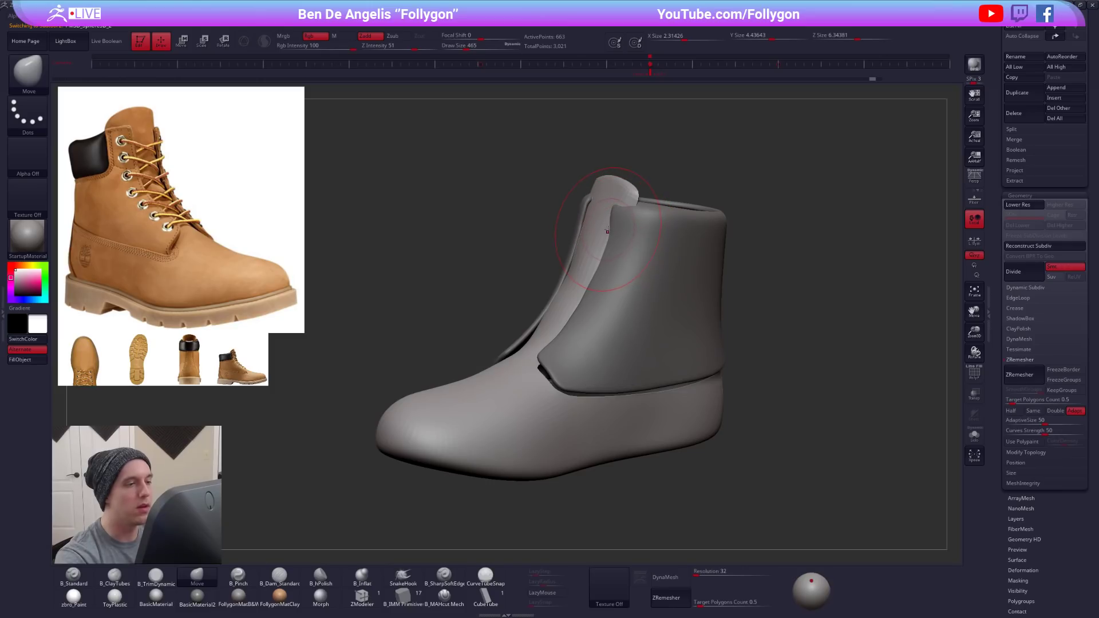
{"action": "right_click_drag", "start_coordinate": [619, 232], "coordinate": [626, 217]}
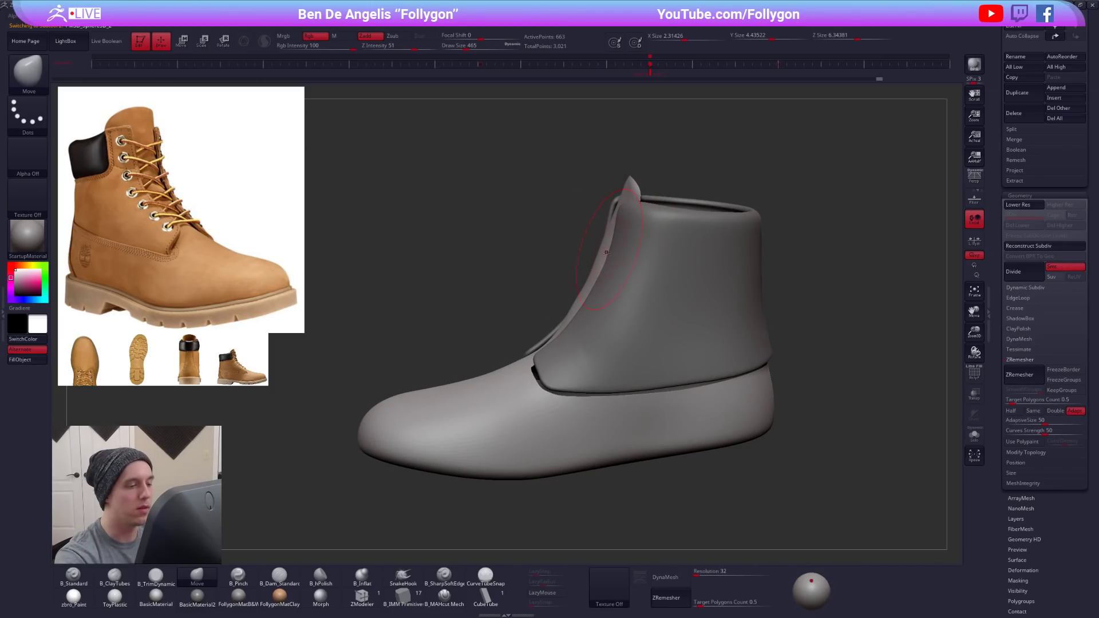
- Turn off both smooth previews, isolate the ankle panel with polyframe shown, and switch to the ZModeler brush at draw size 265
{"action": "key", "text": "shift+d"}
{"action": "left_click", "coordinate": [655, 242], "text": "alt"}
{"action": "key", "text": "shift+d"}
{"action": "key", "text": "alt+s"}
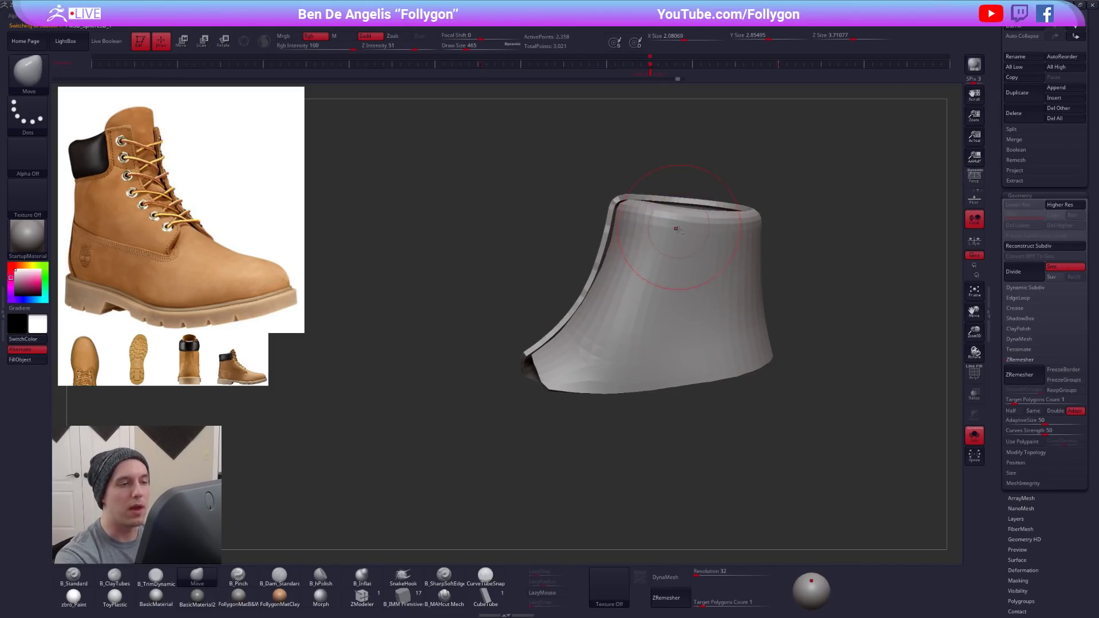
{"action": "right_click_drag", "start_coordinate": [675, 221], "coordinate": [645, 286], "text": "alt"}
{"action": "key", "text": "space"}
{"action": "left_click_drag", "start_coordinate": [645, 285], "coordinate": [639, 286]}
{"action": "mouse_move", "coordinate": [607, 275]}
{"action": "right_mouse_down"}
{"action": "mouse_move", "coordinate": [634, 281]}
{"action": "mouse_move", "coordinate": [651, 244]}
{"action": "mouse_move", "coordinate": [678, 246]}
{"action": "mouse_move", "coordinate": [626, 275]}
{"action": "mouse_move", "coordinate": [633, 329]}
{"action": "mouse_move", "coordinate": [677, 246]}
{"action": "mouse_move", "coordinate": [626, 250]}
{"action": "right_mouse_up"}
{"action": "key", "text": "shift+f"}
{"action": "left_click", "coordinate": [362, 598]}
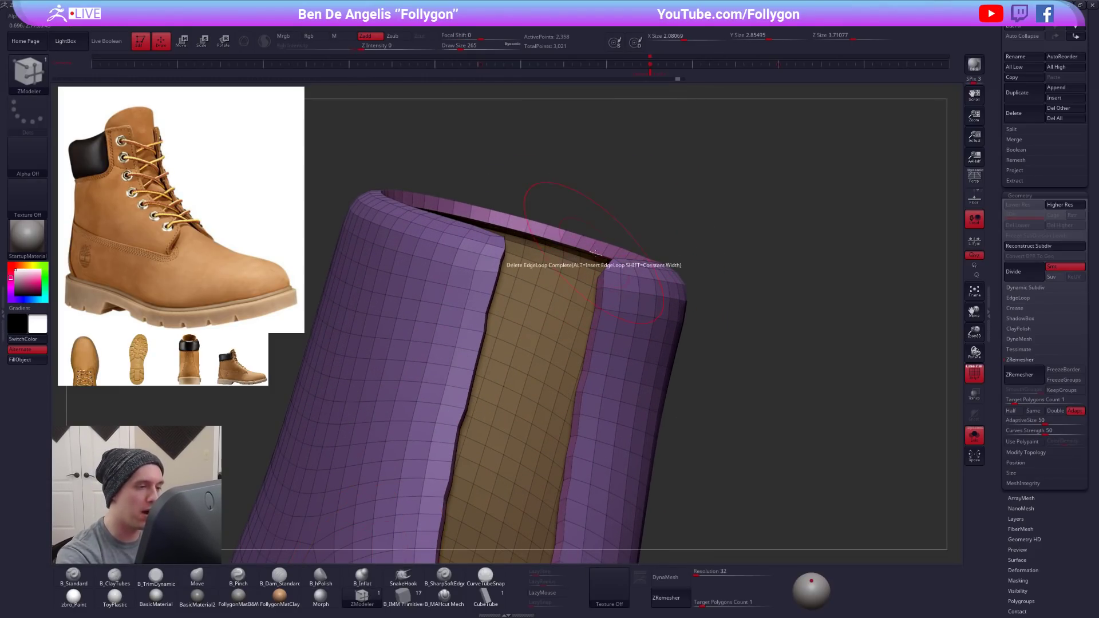
- Delete complete edge loops around the ankle panel's top rim and front opening with ZModeler
{"action": "key", "text": "space"}
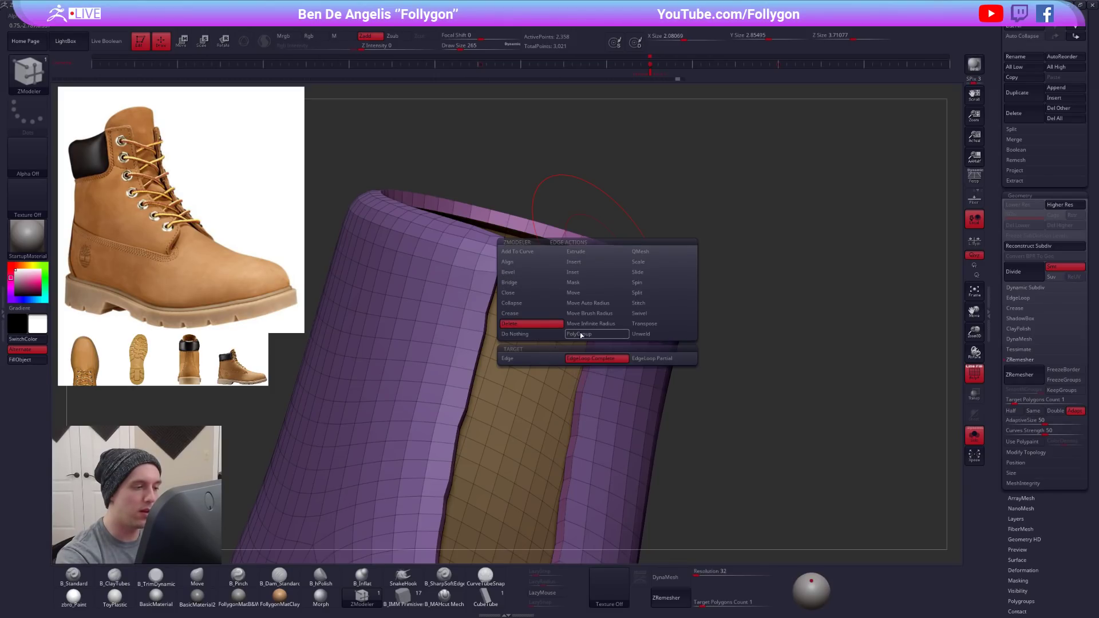
{"action": "left_click_drag", "start_coordinate": [650, 226], "coordinate": [695, 206]}
{"action": "left_click", "coordinate": [597, 252]}
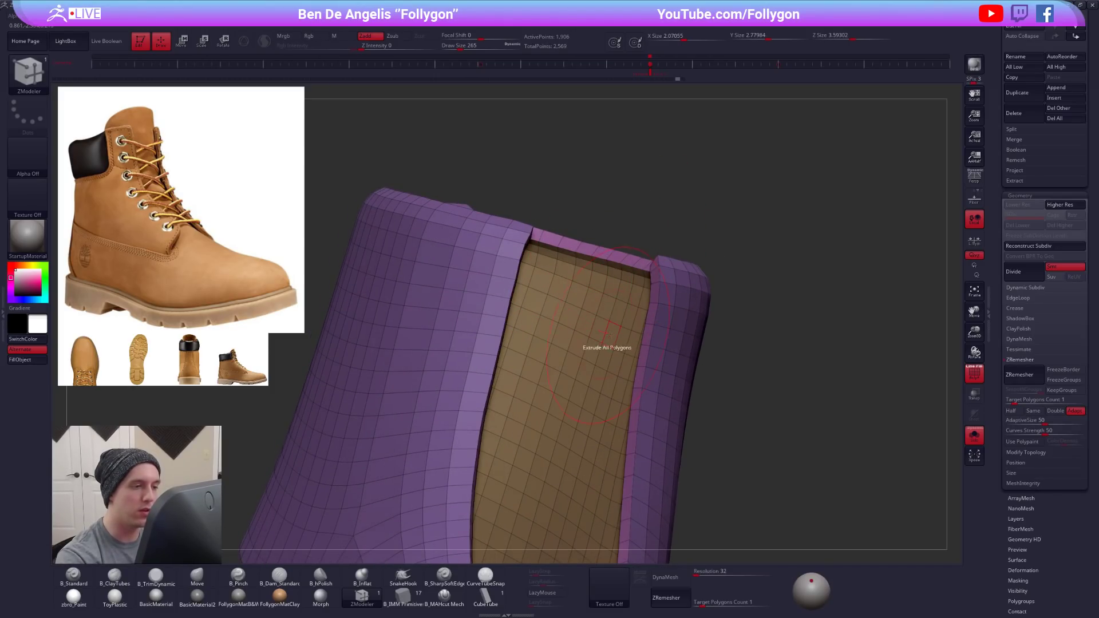
{"action": "left_click", "coordinate": [601, 258]}
{"action": "right_click_drag", "start_coordinate": [626, 337], "coordinate": [584, 393]}
{"action": "key", "text": "ctrl+z"}
{"action": "key", "text": "ctrl+shift+z"}
{"action": "key", "text": "ctrl+z"}
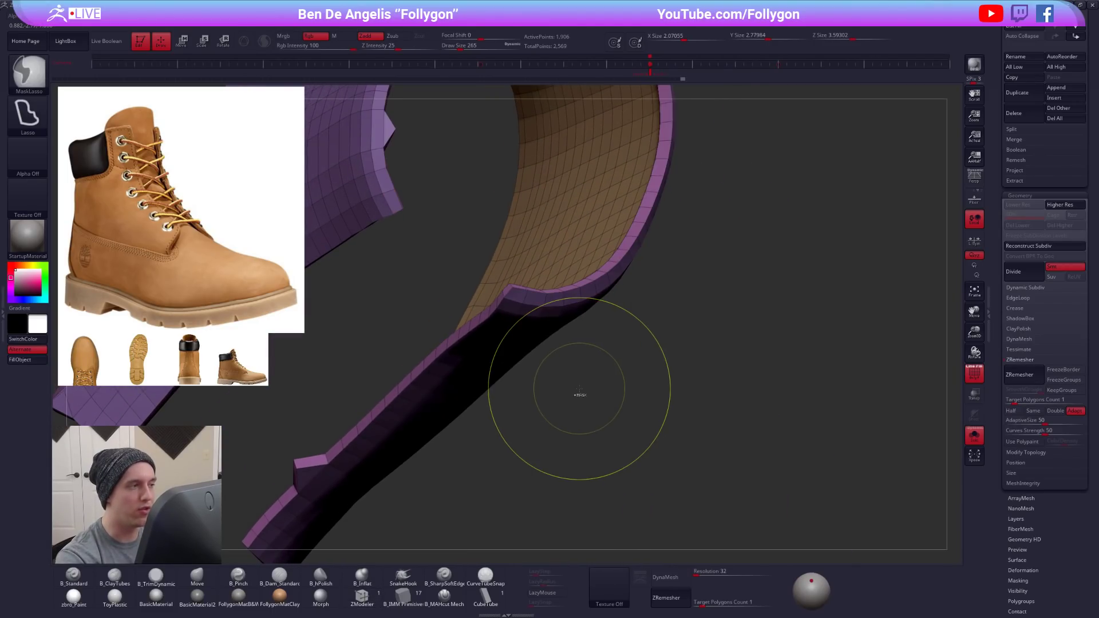
{"action": "key", "text": "ctrl+z"}
{"action": "key", "text": "ctrl+shift+z"}
{"action": "key", "text": "ctrl+shift+z"}
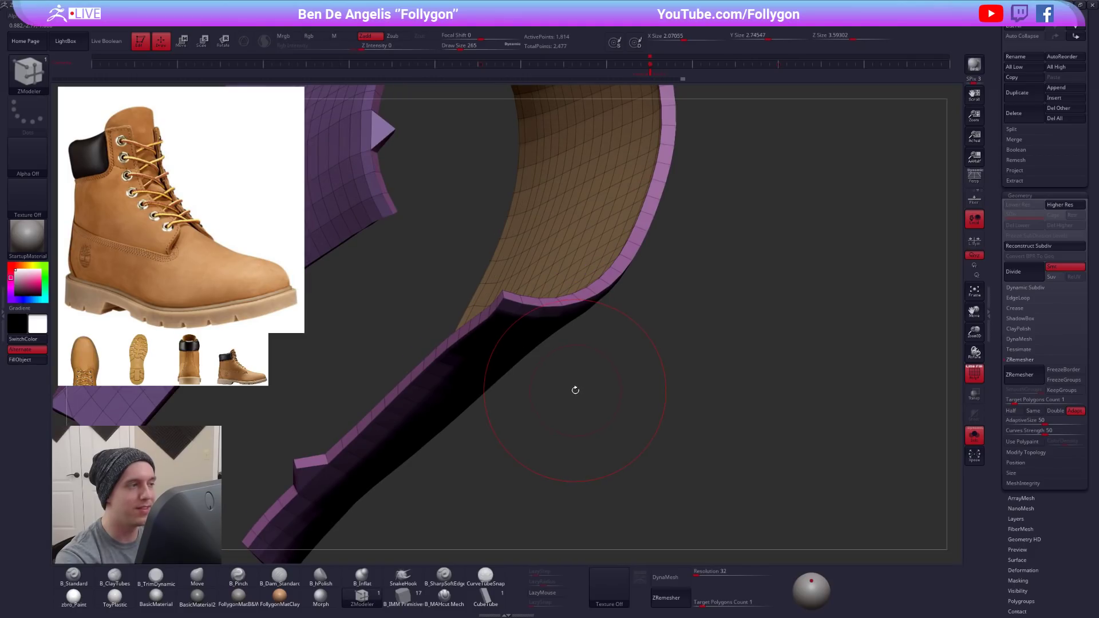
- Delete the extra edge loop along the ankle panel's thickened lower border with ZModeler
{"action": "mouse_move", "coordinate": [571, 390]}
{"action": "right_mouse_down"}
{"action": "mouse_move", "coordinate": [560, 307]}
{"action": "mouse_move", "coordinate": [532, 313]}
{"action": "mouse_move", "coordinate": [507, 298]}
{"action": "right_mouse_up"}
{"action": "left_click", "coordinate": [560, 303]}
{"action": "mouse_move", "coordinate": [741, 315]}
{"action": "right_mouse_down", "text": "alt"}
{"action": "mouse_move", "coordinate": [632, 320]}
{"action": "mouse_move", "coordinate": [612, 300]}
{"action": "right_mouse_up", "text": "alt"}
{"action": "left_click_drag", "start_coordinate": [619, 302], "coordinate": [617, 316], "text": "ctrl+alt+shift"}
{"action": "right_click_drag", "start_coordinate": [616, 317], "coordinate": [598, 355]}
{"action": "mouse_move", "coordinate": [525, 212]}
{"action": "right_mouse_down", "text": "alt"}
{"action": "mouse_move", "coordinate": [613, 290]}
{"action": "mouse_move", "coordinate": [616, 322]}
{"action": "right_mouse_up", "text": "alt"}
- Close the gap in the ankle panel's top rim with ZModeler's Bridge Two Edges action and hide the polyframe
{"action": "key", "text": "ctrl+shift+d"}
{"action": "left_click", "coordinate": [623, 265]}
{"action": "key", "text": "space"}
{"action": "left_click", "coordinate": [595, 249]}
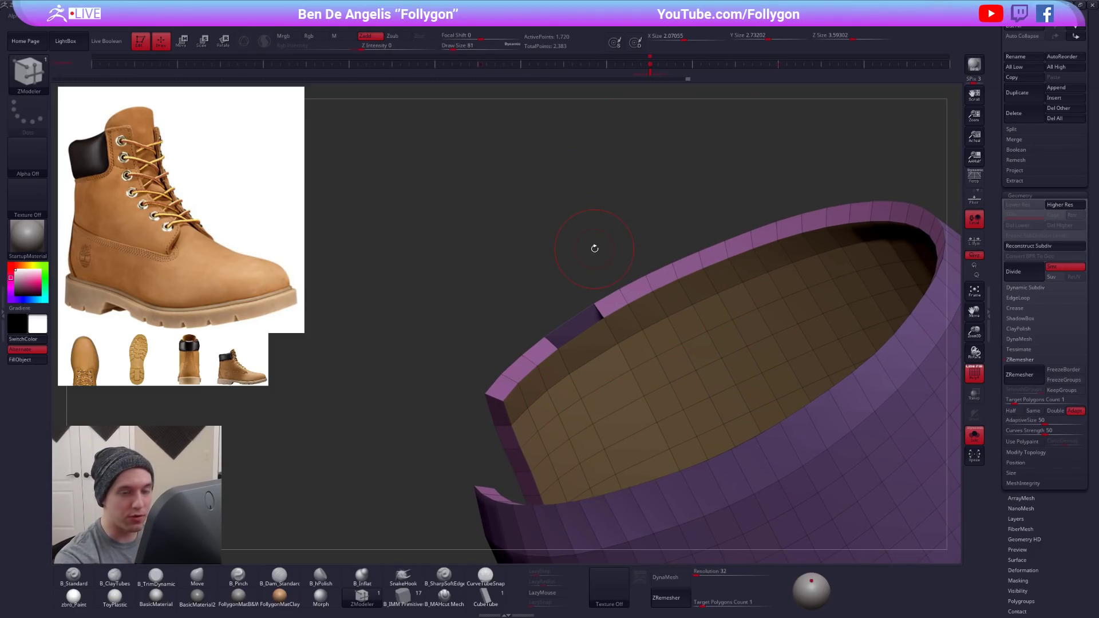
{"action": "key", "text": "space"}
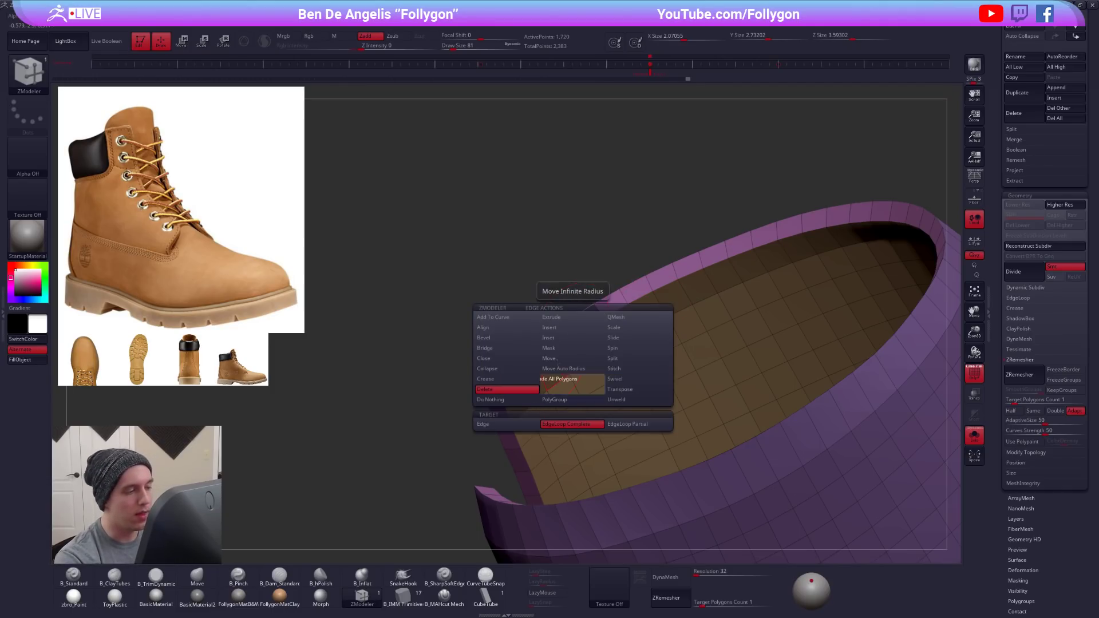
{"action": "key", "text": "space"}
{"action": "left_click", "coordinate": [515, 342]}
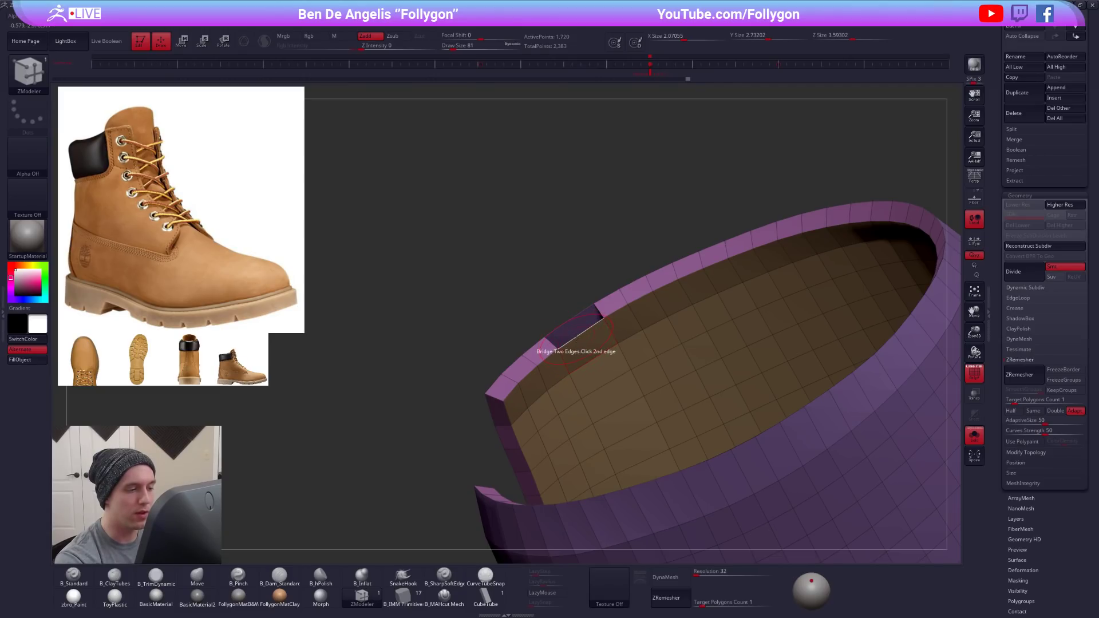
{"action": "left_click", "coordinate": [567, 353]}
{"action": "right_click_drag", "start_coordinate": [588, 353], "coordinate": [595, 295]}
{"action": "key", "text": "d"}
{"action": "key", "text": "shift+d"}
{"action": "key", "text": "shift+f"}
{"action": "right_click_drag", "start_coordinate": [773, 498], "coordinate": [669, 359], "text": "alt"}
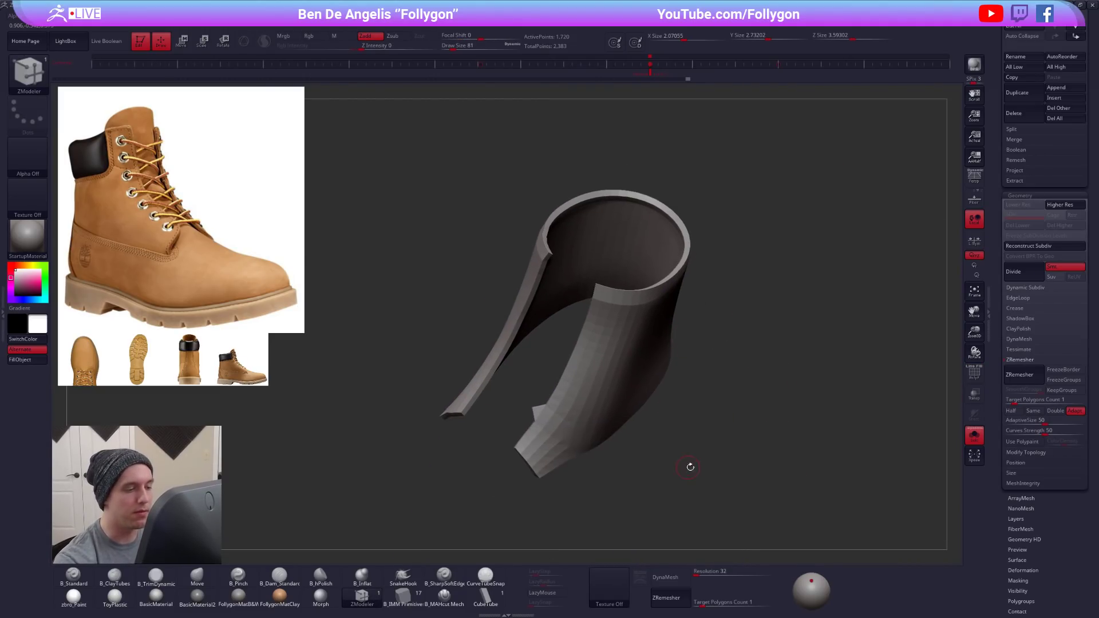
- Remove the stray spike at the ankle panel's lower front corner with ZModeler and turn on the smooth preview
{"action": "right_click_drag", "start_coordinate": [689, 466], "coordinate": [682, 426]}
{"action": "right_click_drag", "start_coordinate": [606, 385], "coordinate": [529, 370], "text": "ctrl"}
{"action": "left_click_drag", "start_coordinate": [507, 334], "coordinate": [534, 306], "text": "ctrl+alt+shift"}
{"action": "key", "text": "2"}
{"action": "left_click", "coordinate": [573, 325]}
{"action": "right_click_drag", "start_coordinate": [593, 274], "coordinate": [620, 367]}
{"action": "key", "text": "shift+f"}
{"action": "right_click_drag", "start_coordinate": [539, 309], "coordinate": [669, 314]}
{"action": "key", "text": "d"}
{"action": "key", "text": "shift+d"}
{"action": "key", "text": "space"}
{"action": "left_click", "coordinate": [595, 308]}
{"action": "right_click_drag", "start_coordinate": [674, 363], "coordinate": [709, 480]}
{"action": "key", "text": "ctrl+d"}
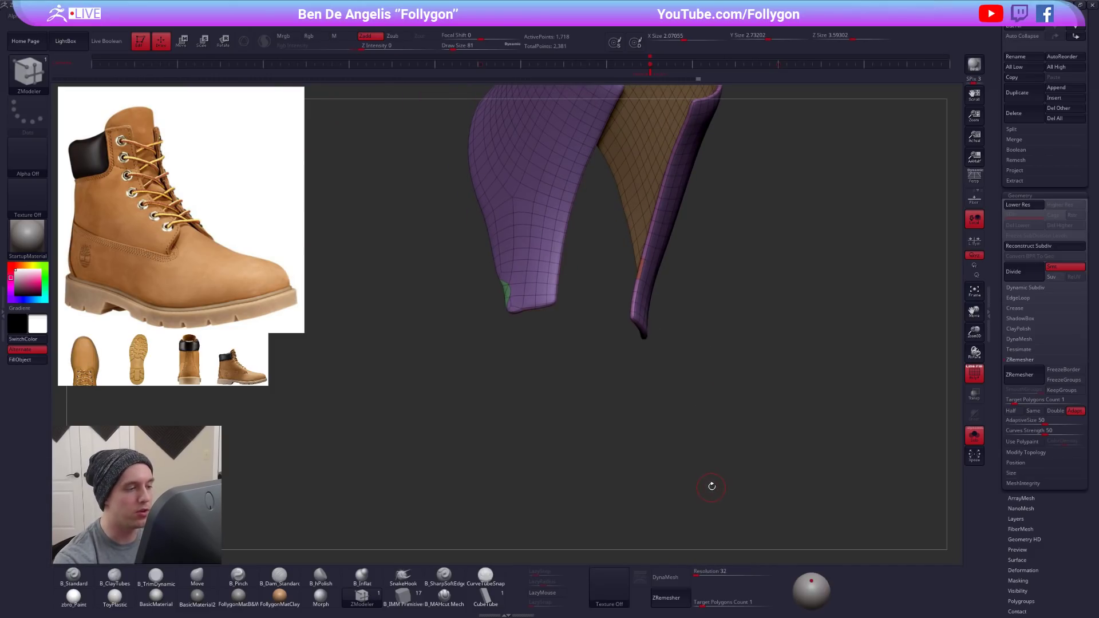
- Switch to the Move brush at draw size 279 with the ankle panel unsmoothed, isolated and seen from the side
{"action": "key", "text": "shift+f"}
{"action": "mouse_move", "coordinate": [588, 378]}
{"action": "right_mouse_down"}
{"action": "mouse_move", "coordinate": [557, 309]}
{"action": "mouse_move", "coordinate": [641, 320]}
{"action": "mouse_move", "coordinate": [652, 289]}
{"action": "mouse_move", "coordinate": [679, 296]}
{"action": "right_mouse_up"}
{"action": "key", "text": "shift+d"}
{"action": "key", "text": "b"}
{"action": "key", "text": "m"}
{"action": "key", "text": "v"}
{"action": "left_click_drag", "start_coordinate": [695, 293], "coordinate": [700, 288]}
{"action": "mouse_move", "coordinate": [700, 288]}
{"action": "right_mouse_down", "text": "ctrl"}
{"action": "mouse_move", "coordinate": [658, 285]}
{"action": "mouse_move", "coordinate": [664, 380]}
{"action": "right_mouse_up", "text": "ctrl"}
{"action": "key", "text": "space"}
{"action": "mouse_move", "coordinate": [662, 379]}
{"action": "left_mouse_down"}
{"action": "mouse_move", "coordinate": [639, 382]}
{"action": "mouse_move", "coordinate": [625, 366]}
{"action": "left_mouse_up"}
{"action": "key", "text": "alt+s"}
{"action": "key", "text": "space"}
{"action": "key", "text": "space"}
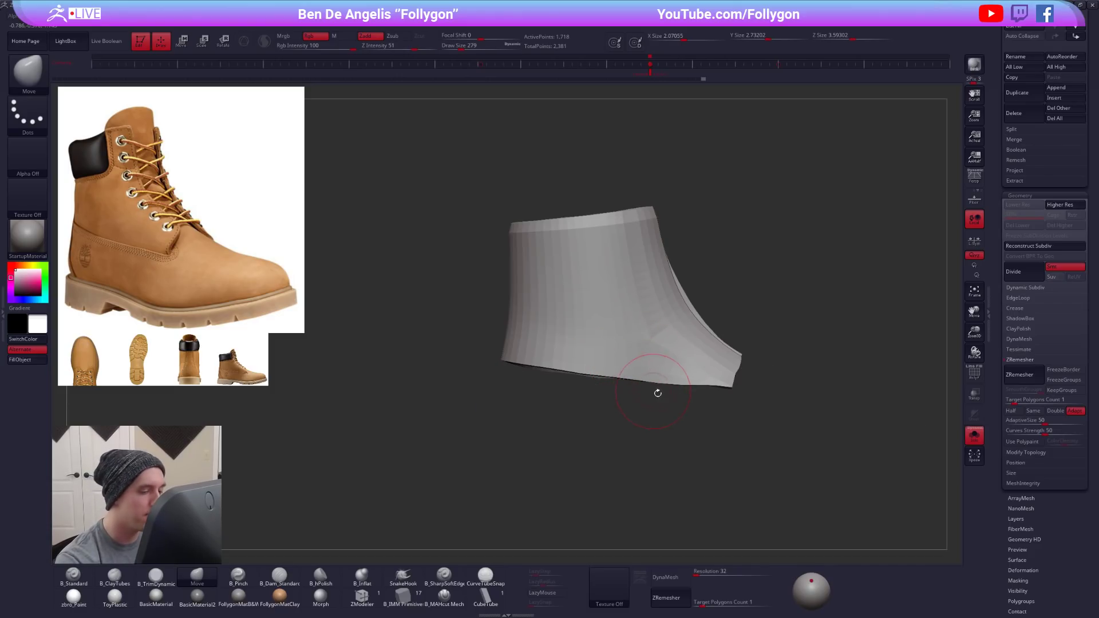
- Merge the ankle panel into one polygroup and mask everything except a band along its lower edge
{"action": "key", "text": "alt+s"}
{"action": "key", "text": "shift+f"}
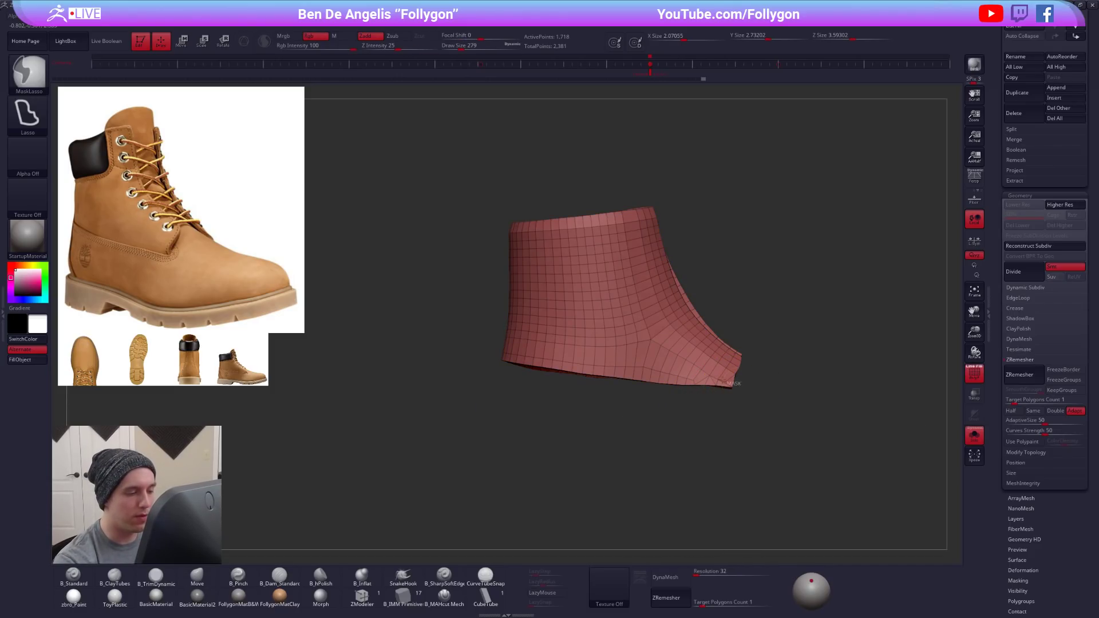
{"action": "mouse_move", "coordinate": [498, 358]}
{"action": "left_mouse_down", "text": "ctrl"}
{"action": "mouse_move", "coordinate": [481, 412]}
{"action": "mouse_move", "coordinate": [492, 378]}
{"action": "left_mouse_up", "text": "ctrl"}
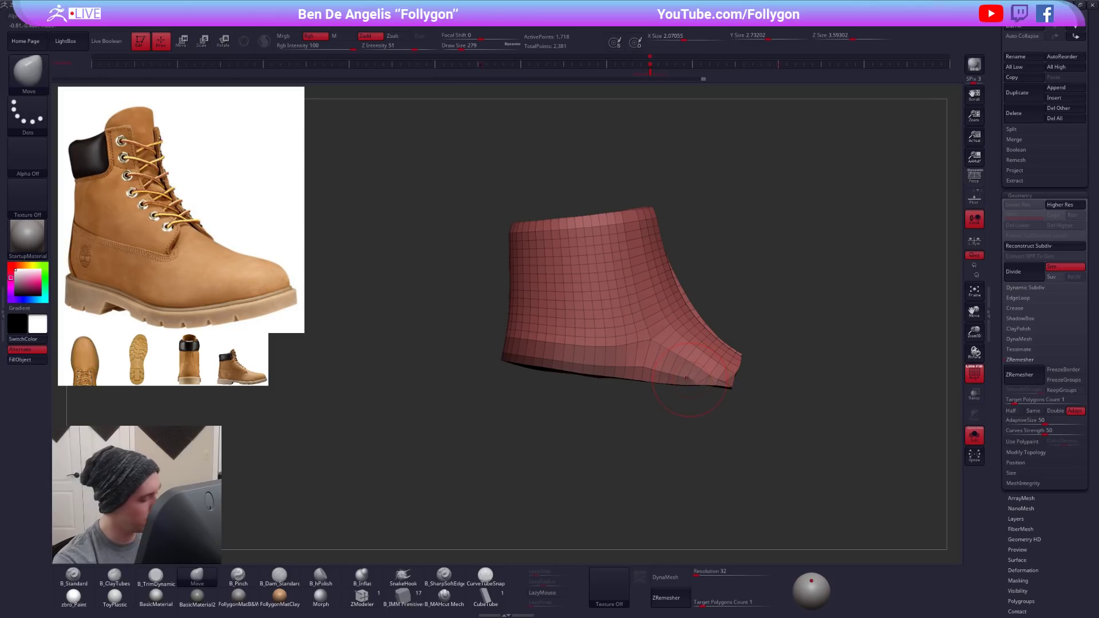
{"action": "left_click", "coordinate": [679, 407], "text": "ctrl"}
- Bring back the base form and pull the ankle panel's unmasked lower edge downward with the Move brush at draw size 636
{"action": "key", "text": "alt+s"}
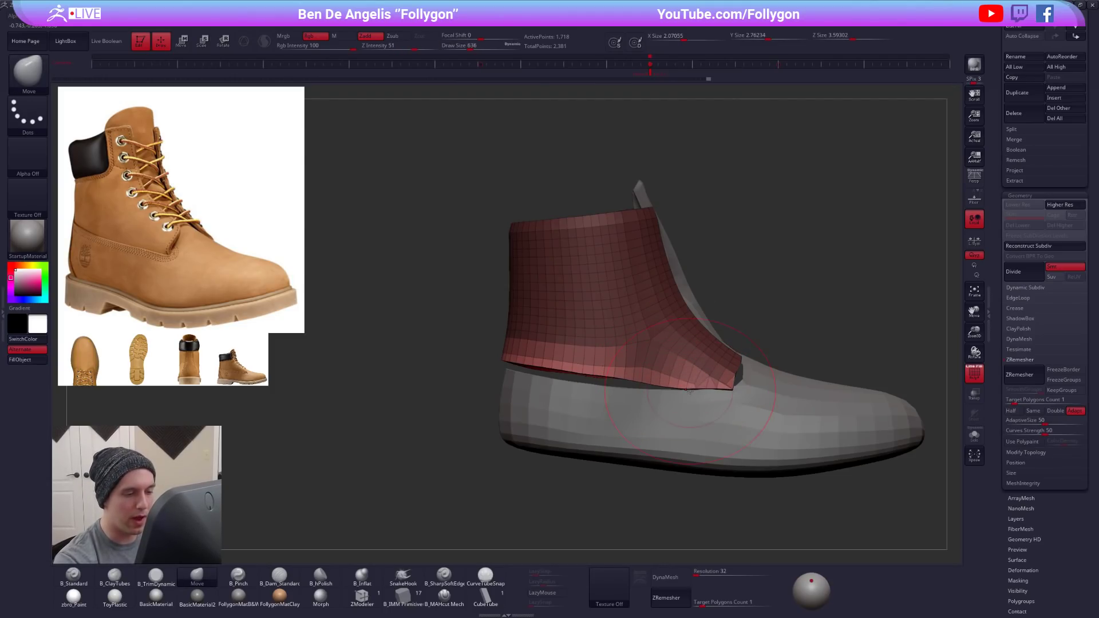
{"action": "left_click_drag", "start_coordinate": [538, 369], "coordinate": [539, 376]}
{"action": "left_click_drag", "start_coordinate": [438, 366], "coordinate": [584, 361]}
{"action": "left_click_drag", "start_coordinate": [483, 362], "coordinate": [484, 369]}
{"action": "right_click_drag", "start_coordinate": [515, 391], "coordinate": [593, 393], "text": "alt"}
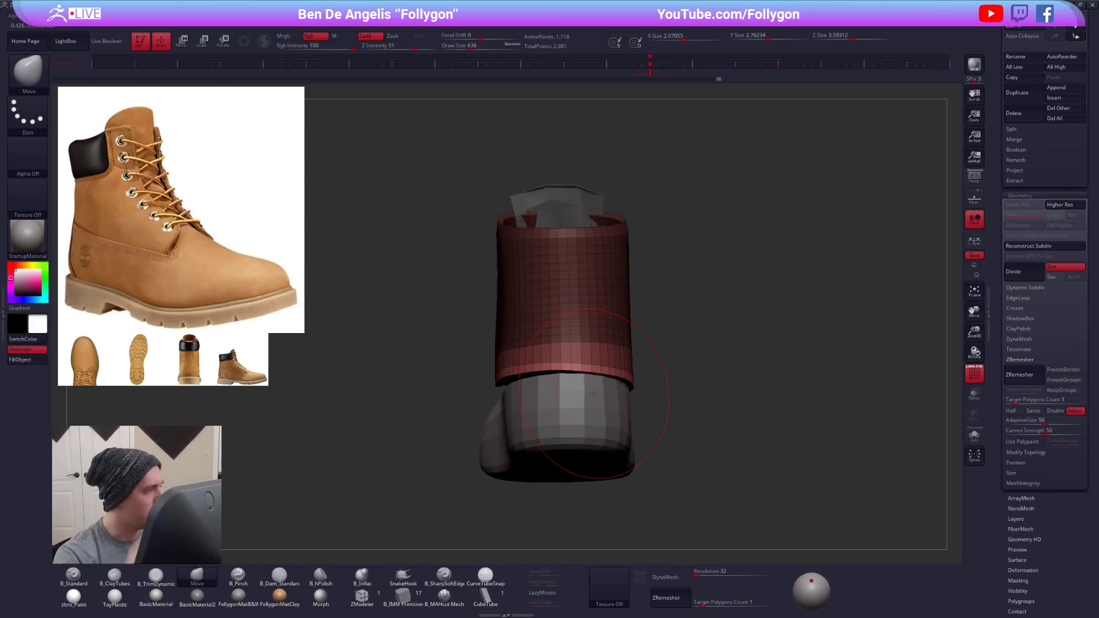
{"action": "left_click_drag", "start_coordinate": [547, 378], "coordinate": [557, 383]}
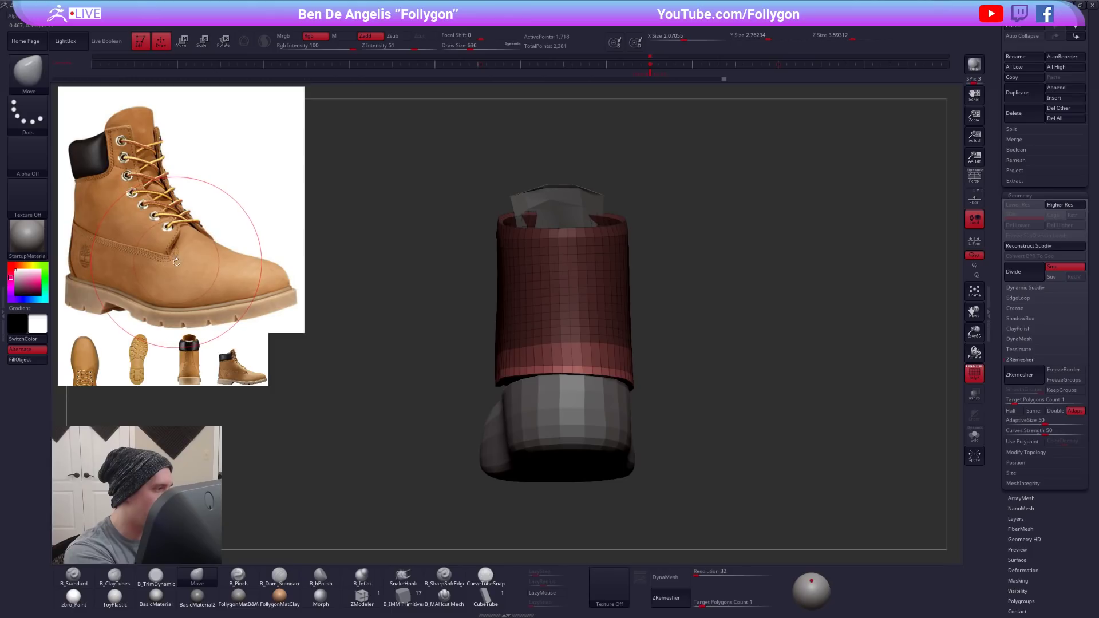
{"action": "right_click_drag", "start_coordinate": [538, 378], "coordinate": [497, 382]}
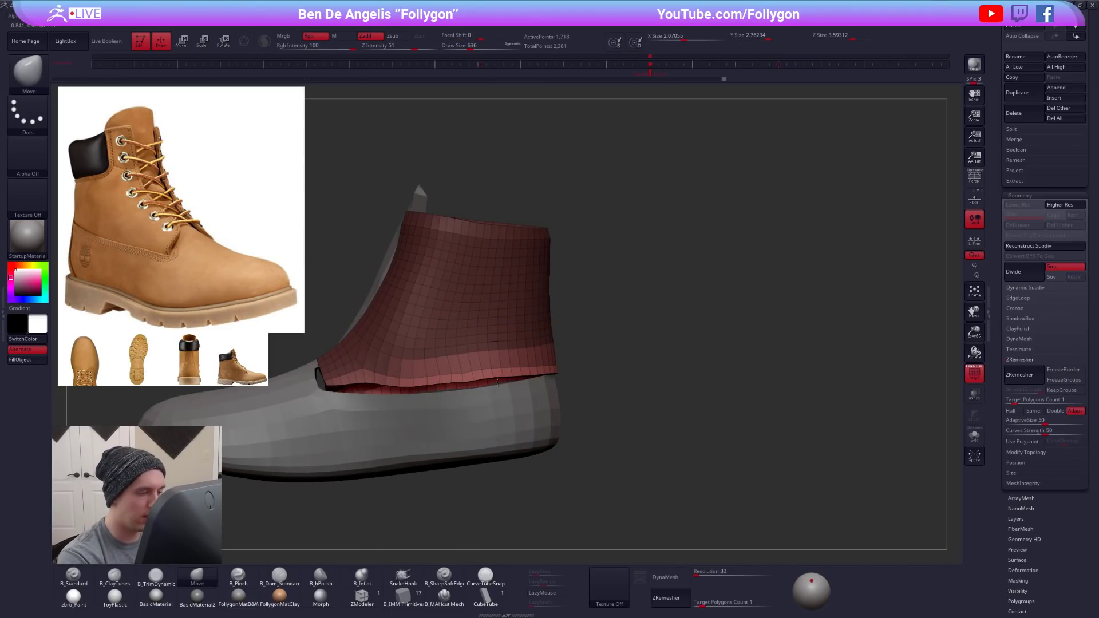
- Refine the ankle panel's unmasked lower edge on the boot's other side with the Move brush at draw size 430
{"action": "key", "text": "space"}
{"action": "left_click_drag", "start_coordinate": [502, 384], "coordinate": [493, 383]}
{"action": "right_click_drag", "start_coordinate": [445, 379], "coordinate": [513, 378], "text": "alt"}
{"action": "key", "text": "space"}
{"action": "left_click_drag", "start_coordinate": [513, 387], "coordinate": [517, 386]}
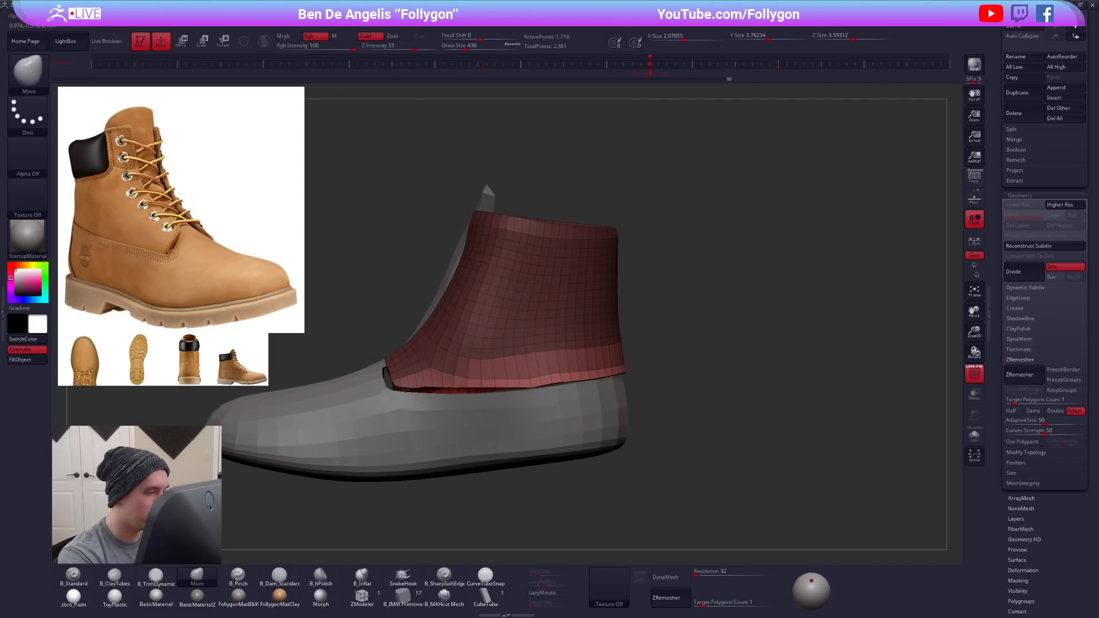
- Clear the mask and fit the ankle panel's lower edge to the base form with the Move brush at draw size 308
{"action": "left_click_drag", "start_coordinate": [378, 299], "coordinate": [390, 309], "text": "ctrl"}
{"action": "right_click_drag", "start_coordinate": [407, 364], "coordinate": [492, 373], "text": "alt"}
{"action": "key", "text": "space"}
{"action": "left_click_drag", "start_coordinate": [507, 383], "coordinate": [519, 396]}
{"action": "key", "text": "space"}
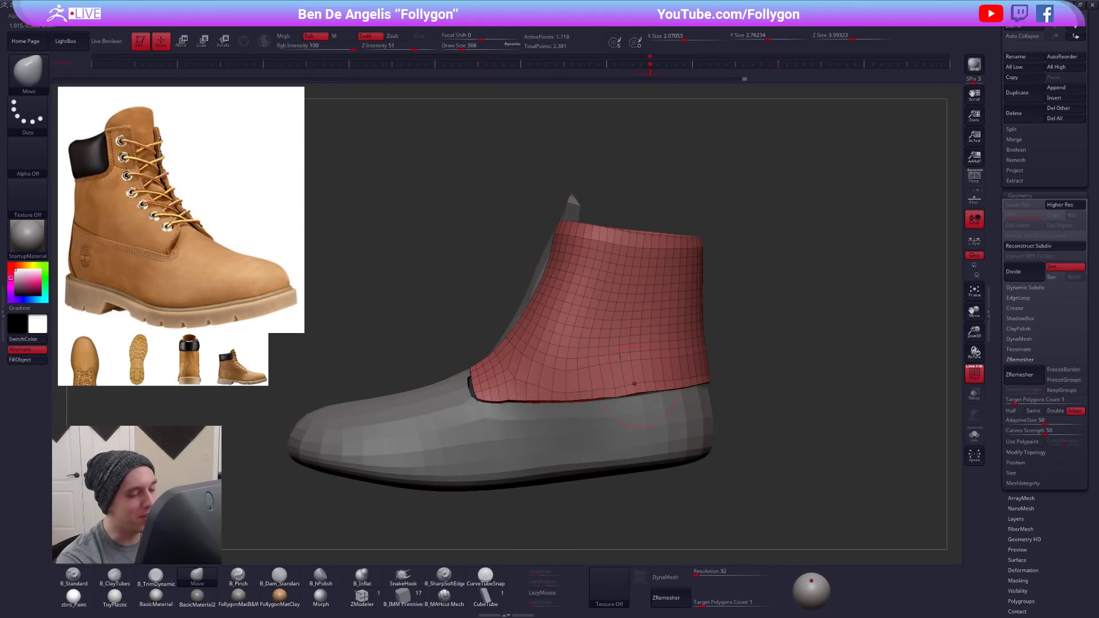
{"action": "mouse_move", "coordinate": [588, 367]}
{"action": "right_mouse_down", "text": "alt"}
{"action": "mouse_move", "coordinate": [609, 372]}
{"action": "mouse_move", "coordinate": [606, 429]}
{"action": "right_mouse_up", "text": "alt"}
{"action": "mouse_move", "coordinate": [400, 395]}
{"action": "right_mouse_down"}
{"action": "mouse_move", "coordinate": [520, 380]}
{"action": "mouse_move", "coordinate": [595, 393]}
{"action": "right_mouse_up"}
- Hide the polyframe, select the base form, and inspect it with and without smooth preview from the front
{"action": "key", "text": "shift+f"}
{"action": "right_click_drag", "start_coordinate": [595, 393], "coordinate": [625, 476], "text": "ctrl"}
{"action": "left_click", "coordinate": [532, 373], "text": "alt"}
{"action": "key", "text": "d"}
{"action": "key", "text": "d"}
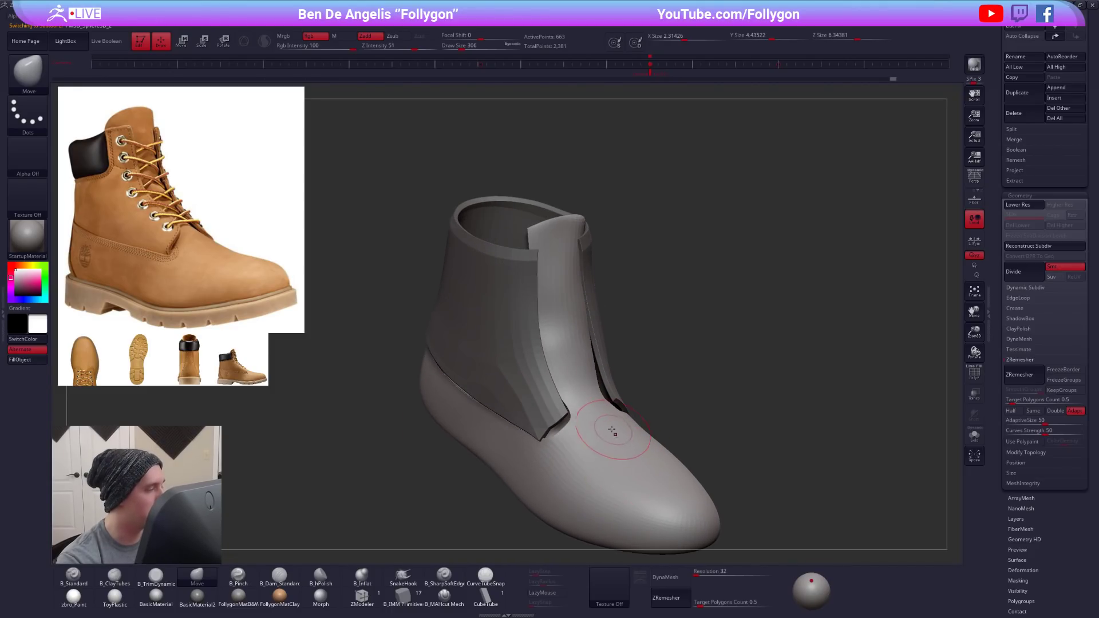
{"action": "key", "text": "shift+d"}
{"action": "key", "text": "shift+d"}
- Isolate the base form with polyframe shown and extrude all its polygons inward with ZModeler to give it thickness
{"action": "key", "text": "alt+s"}
{"action": "key", "text": "shift+f"}
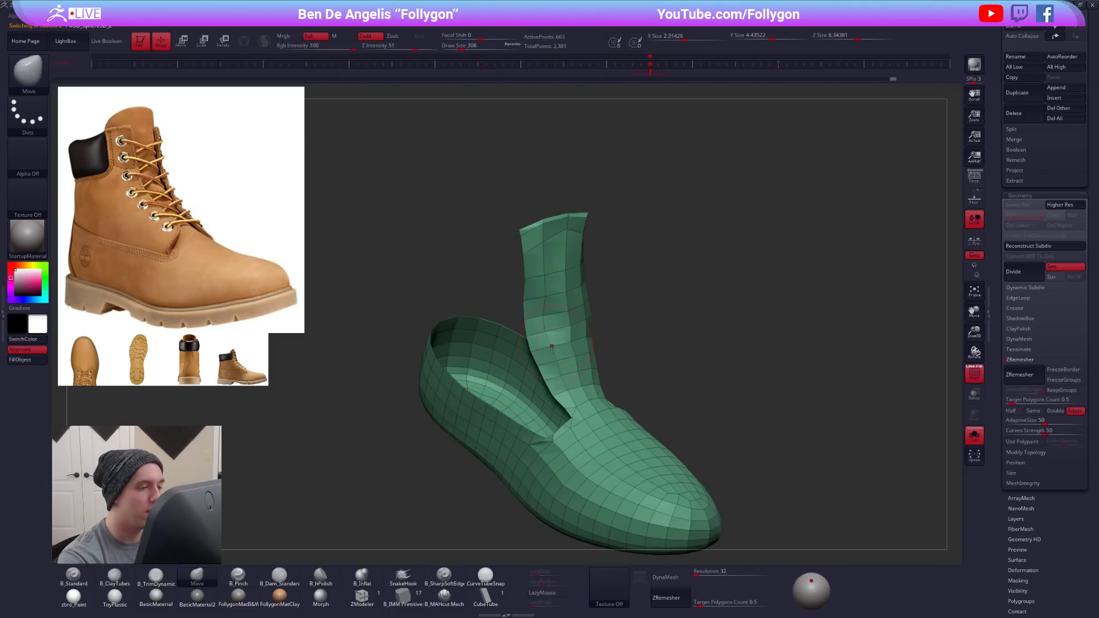
{"action": "left_click", "coordinate": [360, 599]}
{"action": "mouse_move", "coordinate": [544, 362]}
{"action": "right_mouse_down"}
{"action": "mouse_move", "coordinate": [575, 364]}
{"action": "mouse_move", "coordinate": [566, 319]}
{"action": "right_mouse_up"}
{"action": "key", "text": "space"}
{"action": "key", "text": "space"}
{"action": "right_click_drag", "start_coordinate": [548, 324], "coordinate": [537, 322]}
{"action": "left_click_drag", "start_coordinate": [548, 322], "coordinate": [529, 323]}
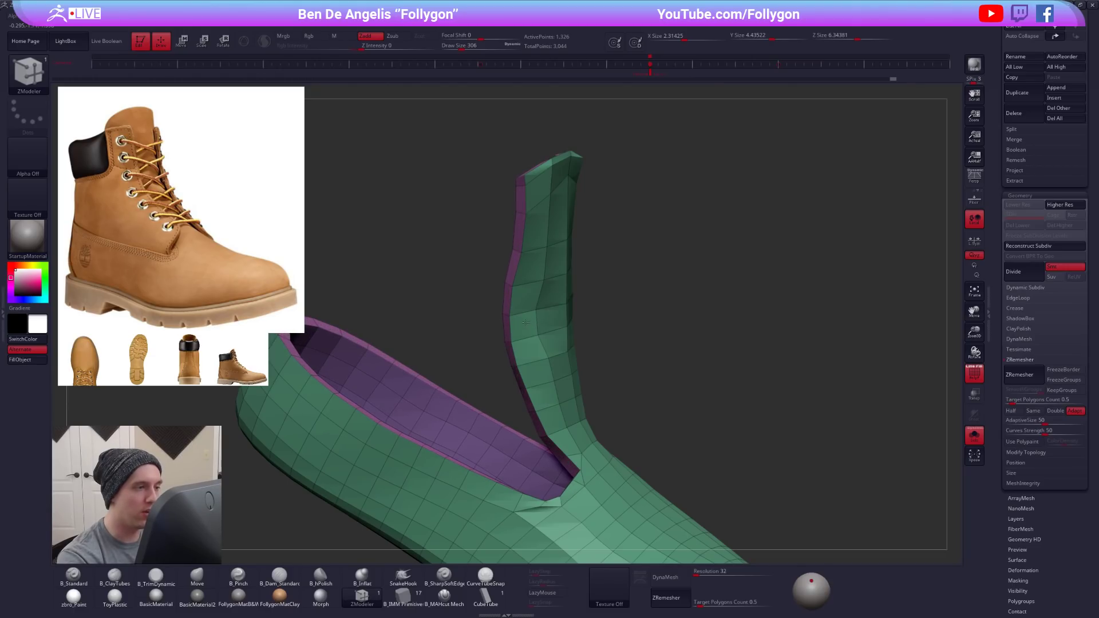
- Check the thickened base form against the ankle panel and on its own with the smooth subdivision preview
{"action": "right_click_drag", "start_coordinate": [752, 440], "coordinate": [715, 407], "text": "ctrl"}
{"action": "key", "text": "alt+s"}
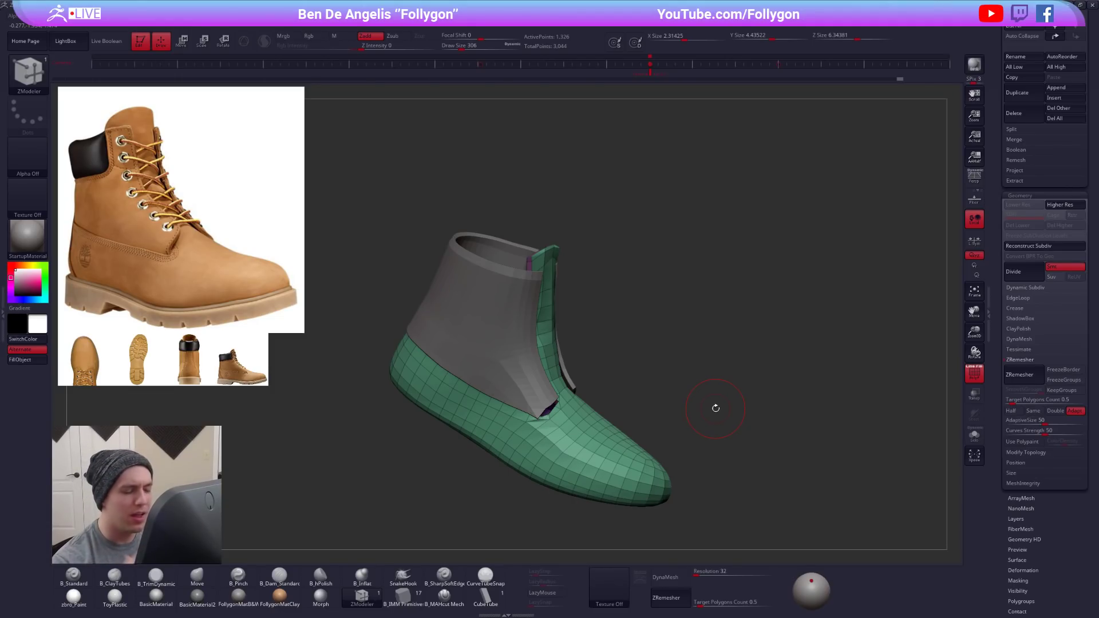
{"action": "mouse_move", "coordinate": [744, 474]}
{"action": "left_mouse_down"}
{"action": "mouse_move", "coordinate": [705, 467]}
{"action": "mouse_move", "coordinate": [762, 479]}
{"action": "left_mouse_up"}
{"action": "key", "text": "alt+s"}
{"action": "key", "text": "d"}
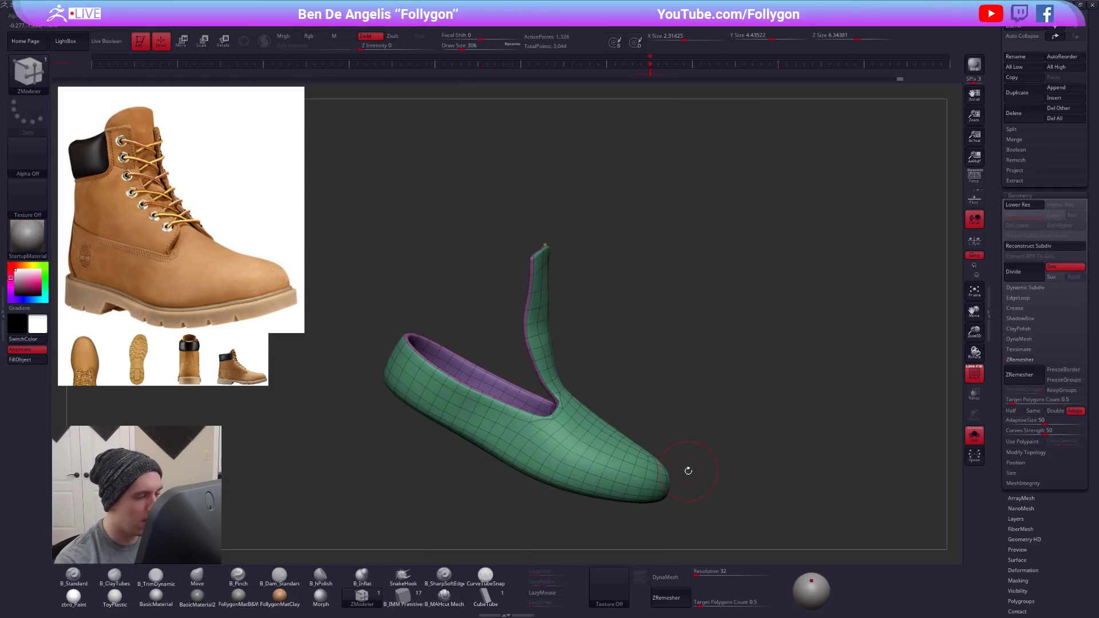
{"action": "key", "text": "shift+d"}
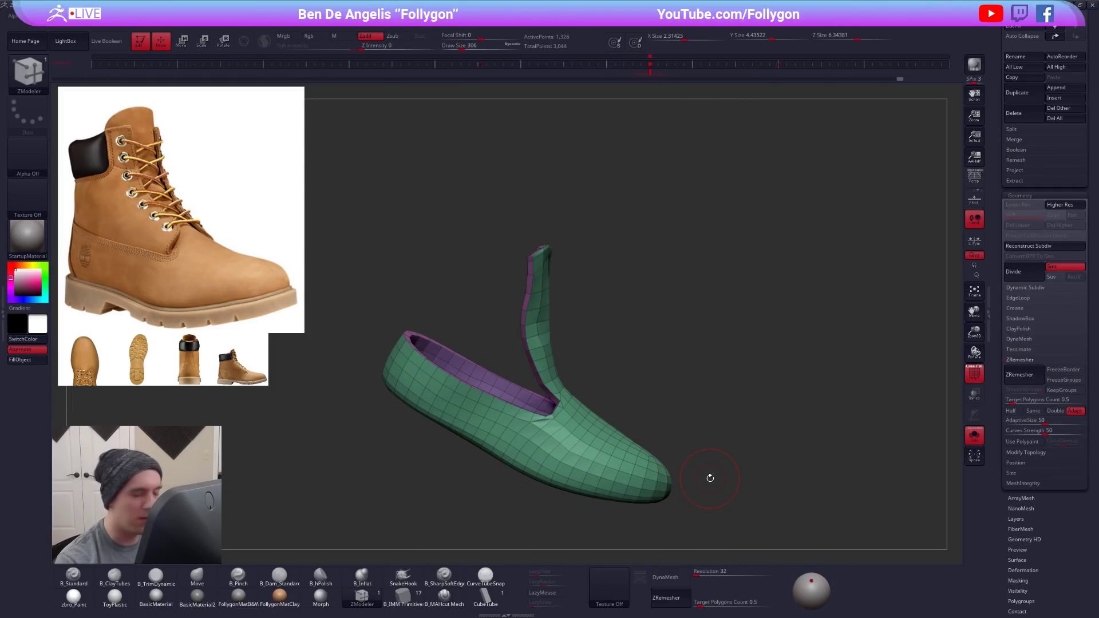
- Turn off double-sided display in the base form's Display Properties to inspect its face orientation
{"action": "mouse_move", "coordinate": [579, 383]}
{"action": "left_mouse_down"}
{"action": "mouse_move", "coordinate": [554, 395]}
{"action": "mouse_move", "coordinate": [576, 376]}
{"action": "left_mouse_up"}
{"action": "left_click_drag", "start_coordinate": [1004, 514], "coordinate": [1008, 361]}
{"action": "left_click", "coordinate": [1029, 280]}
{"action": "left_click", "coordinate": [1028, 310]}
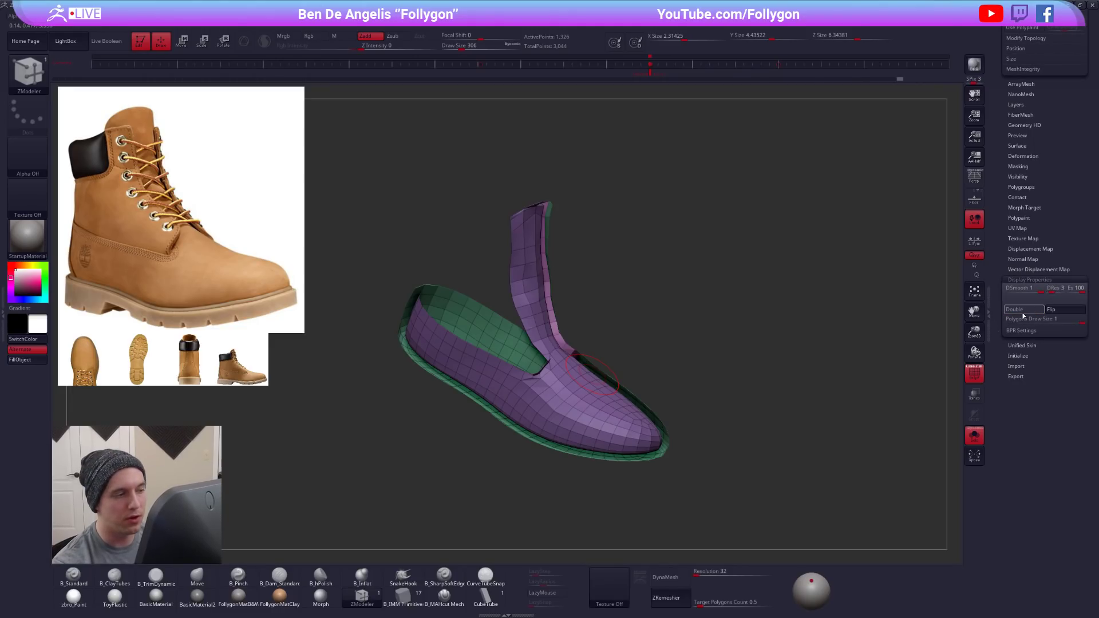
- Flip the base form's face orientation and turn its double-sided display back on
{"action": "left_click_drag", "start_coordinate": [658, 457], "coordinate": [751, 422]}
{"action": "left_click", "coordinate": [1066, 312]}
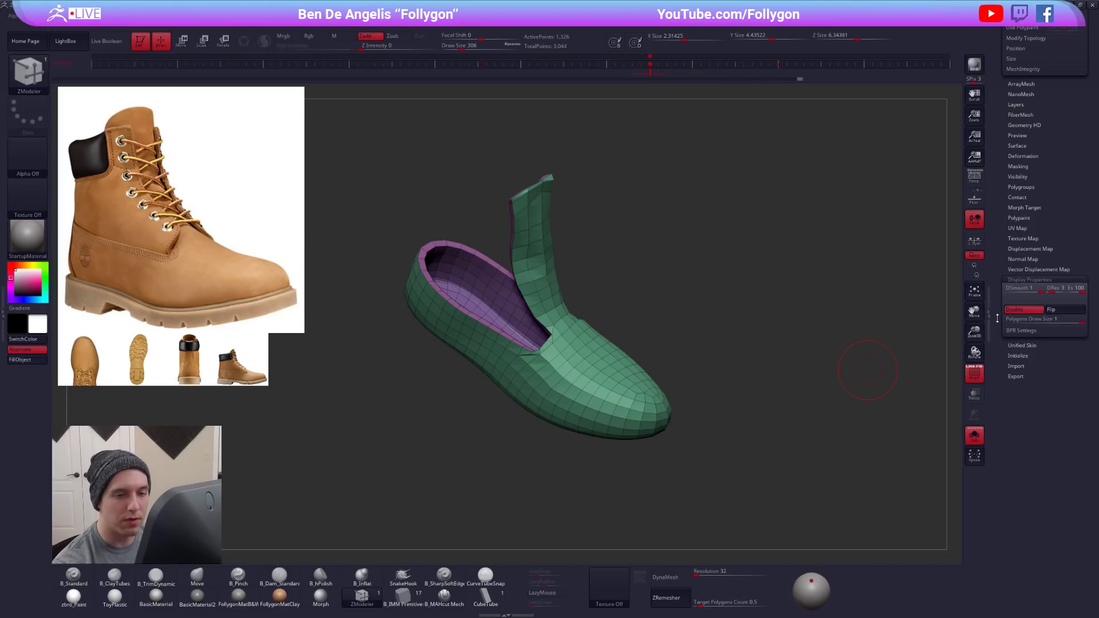
{"action": "left_click", "coordinate": [1028, 280]}
- Show the ankle panel together with the base form in the smooth subdivision preview
{"action": "left_click_drag", "start_coordinate": [1023, 232], "coordinate": [1023, 389]}
{"action": "left_click_drag", "start_coordinate": [711, 345], "coordinate": [601, 334]}
{"action": "left_click_drag", "start_coordinate": [601, 334], "coordinate": [683, 378], "text": "alt"}
{"action": "key", "text": "shift+s"}
{"action": "key", "text": "d"}
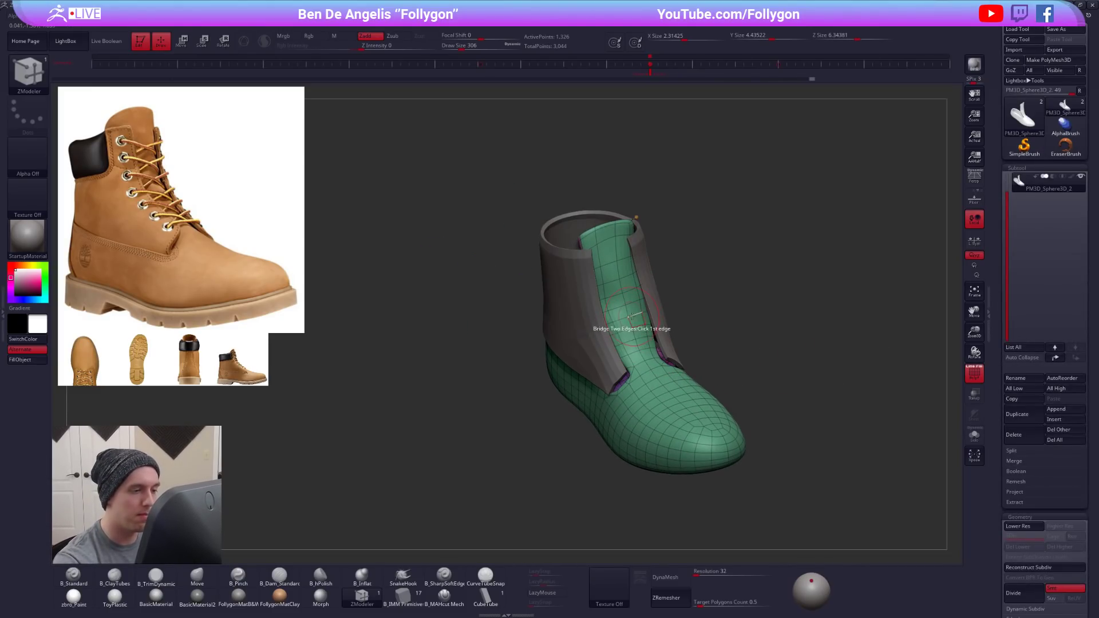
- Smooth and reshape the base form's tongue between the ankle panel's front edges, adjusting the brush size
{"action": "right_click_drag", "start_coordinate": [634, 315], "coordinate": [632, 298]}
{"action": "key", "text": "4"}
{"action": "key", "text": "space"}
{"action": "left_click_drag", "start_coordinate": [636, 300], "coordinate": [641, 300]}
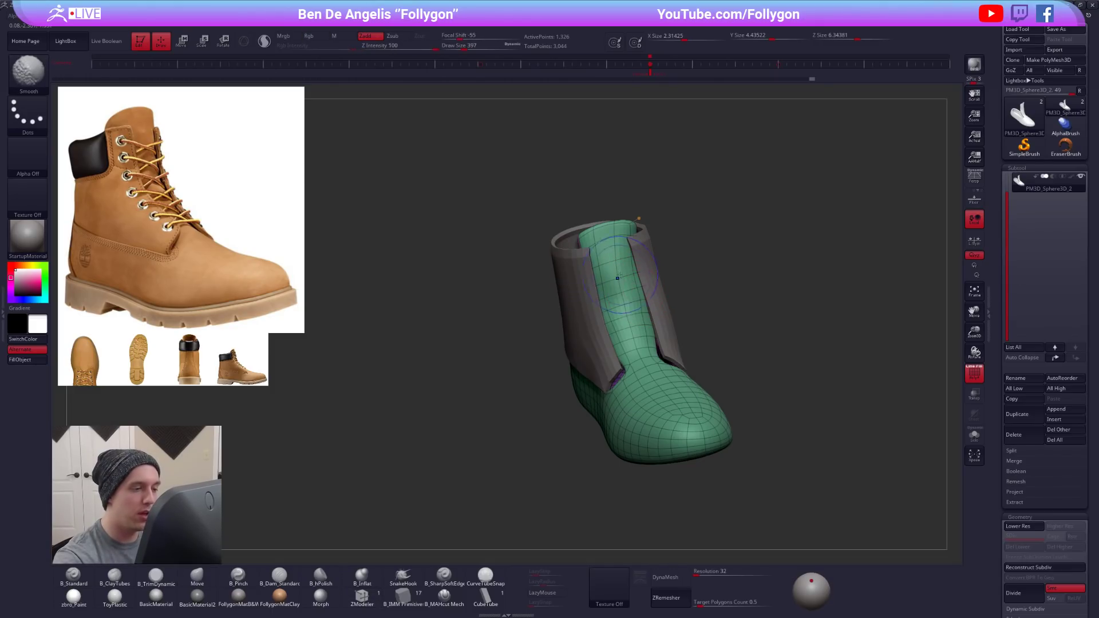
{"action": "key", "text": "2"}
{"action": "mouse_move", "coordinate": [655, 355]}
{"action": "right_mouse_down"}
{"action": "mouse_move", "coordinate": [689, 350]}
{"action": "mouse_move", "coordinate": [635, 387]}
{"action": "right_mouse_up"}
{"action": "key", "text": "4"}
{"action": "key", "text": "space"}
{"action": "left_click_drag", "start_coordinate": [646, 361], "coordinate": [624, 363]}
- Isolate the base form without smooth preview and move the corner where the tongue meets the collar opening
{"action": "key", "text": "alt+s"}
{"action": "right_click_drag", "start_coordinate": [619, 364], "coordinate": [630, 367]}
{"action": "key", "text": "shift+d"}
{"action": "mouse_move", "coordinate": [611, 371]}
{"action": "left_mouse_down", "text": "ctrl"}
{"action": "mouse_move", "coordinate": [605, 526]}
{"action": "mouse_move", "coordinate": [400, 449]}
{"action": "left_mouse_up", "text": "ctrl"}
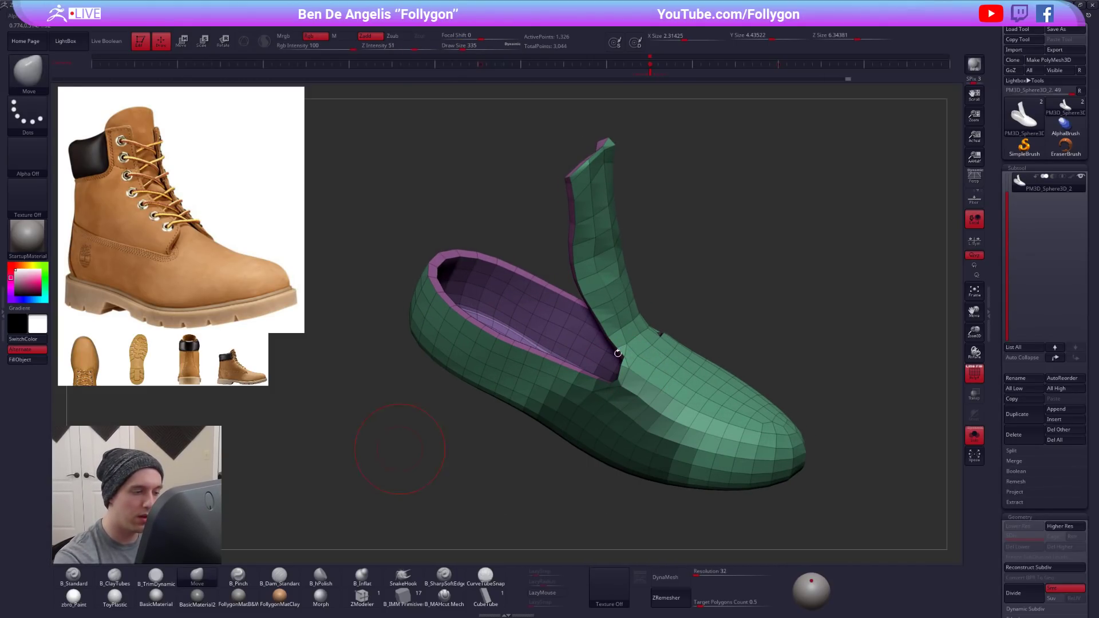
{"action": "mouse_move", "coordinate": [608, 367]}
{"action": "left_mouse_down", "text": "ctrl"}
{"action": "mouse_move", "coordinate": [458, 522]}
{"action": "mouse_move", "coordinate": [628, 386]}
{"action": "mouse_move", "coordinate": [621, 358]}
{"action": "left_mouse_up", "text": "ctrl"}
{"action": "key", "text": "space"}
{"action": "right_click_drag", "start_coordinate": [617, 362], "coordinate": [616, 361]}
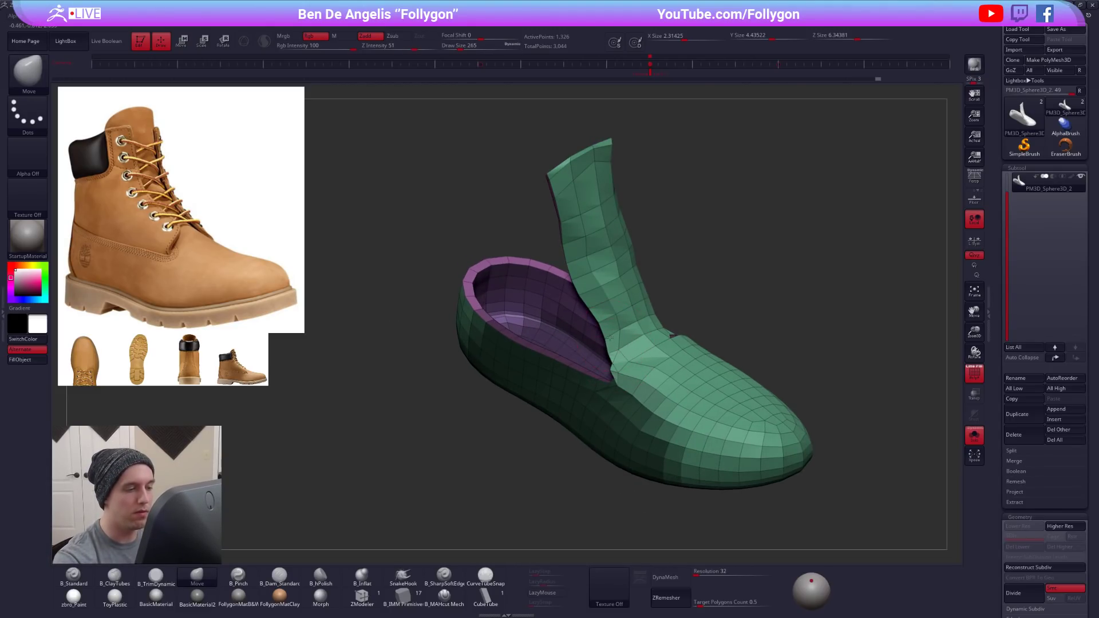
{"action": "mouse_move", "coordinate": [601, 321]}
{"action": "right_mouse_down"}
{"action": "mouse_move", "coordinate": [613, 351]}
{"action": "mouse_move", "coordinate": [590, 338]}
{"action": "mouse_move", "coordinate": [600, 357]}
{"action": "right_mouse_up"}
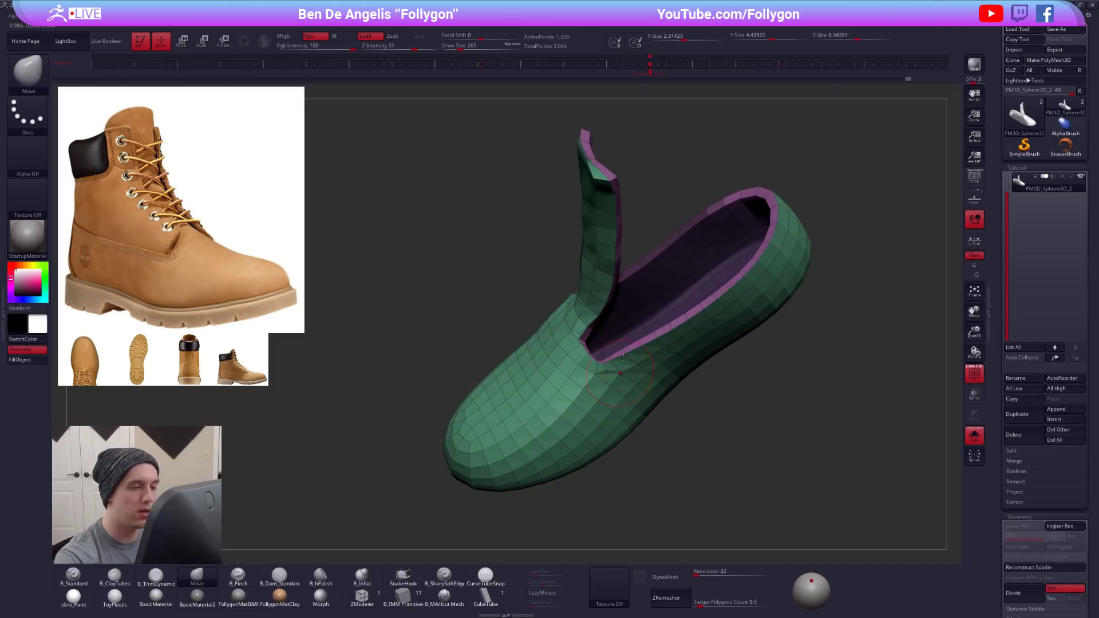
- Refine the corner at the tongue base from the opposite side with the Move brush, varying its size
{"action": "right_click_drag", "start_coordinate": [675, 205], "coordinate": [664, 244]}
{"action": "mouse_move", "coordinate": [613, 335]}
{"action": "left_mouse_down", "text": "ctrl"}
{"action": "mouse_move", "coordinate": [896, 337]}
{"action": "mouse_move", "coordinate": [862, 303]}
{"action": "left_mouse_up", "text": "ctrl"}
{"action": "right_click_drag", "start_coordinate": [633, 382], "coordinate": [622, 429], "text": "alt"}
{"action": "mouse_move", "coordinate": [610, 371]}
{"action": "left_mouse_down", "text": "ctrl"}
{"action": "mouse_move", "coordinate": [884, 270]}
{"action": "mouse_move", "coordinate": [859, 275]}
{"action": "left_mouse_up", "text": "ctrl"}
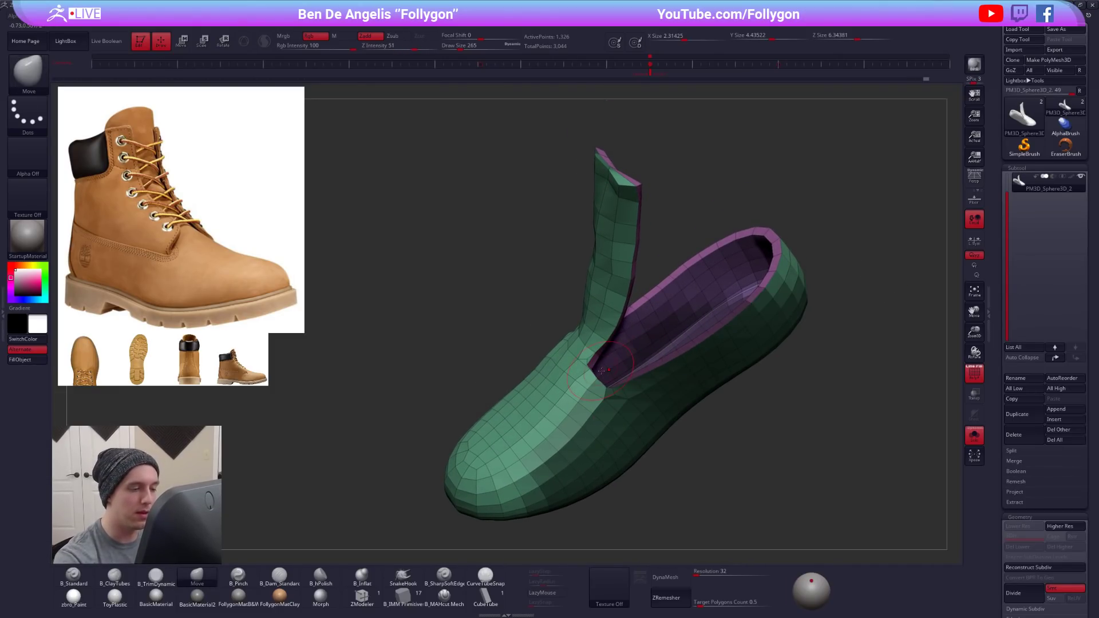
{"action": "right_click_drag", "start_coordinate": [585, 367], "coordinate": [610, 368]}
{"action": "key", "text": "space"}
{"action": "left_click_drag", "start_coordinate": [610, 368], "coordinate": [613, 367]}
{"action": "right_click_drag", "start_coordinate": [611, 367], "coordinate": [623, 364]}
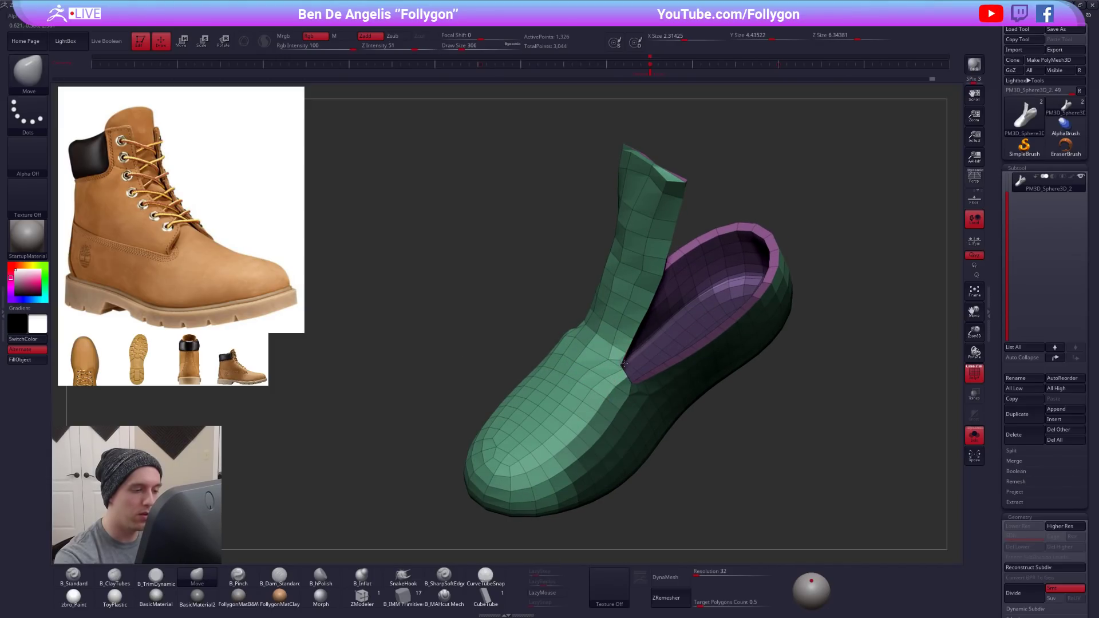
{"action": "key", "text": "space"}
{"action": "left_click_drag", "start_coordinate": [618, 369], "coordinate": [628, 366]}
{"action": "key", "text": "space"}
{"action": "right_click_drag", "start_coordinate": [628, 365], "coordinate": [635, 341]}
{"action": "mouse_move", "coordinate": [617, 388]}
{"action": "right_mouse_down"}
{"action": "mouse_move", "coordinate": [683, 324]}
{"action": "mouse_move", "coordinate": [715, 366]}
{"action": "mouse_move", "coordinate": [724, 474]}
{"action": "mouse_move", "coordinate": [677, 408]}
{"action": "right_mouse_up"}
- Preview the whole boot smoothed, select the ankle panel, and reshape its lower front corner with the Move brush
{"action": "key", "text": "d"}
{"action": "mouse_move", "coordinate": [607, 337]}
{"action": "right_mouse_down"}
{"action": "mouse_move", "coordinate": [631, 382]}
{"action": "mouse_move", "coordinate": [595, 349]}
{"action": "mouse_move", "coordinate": [647, 332]}
{"action": "right_mouse_up"}
{"action": "left_click", "coordinate": [618, 322], "text": "alt"}
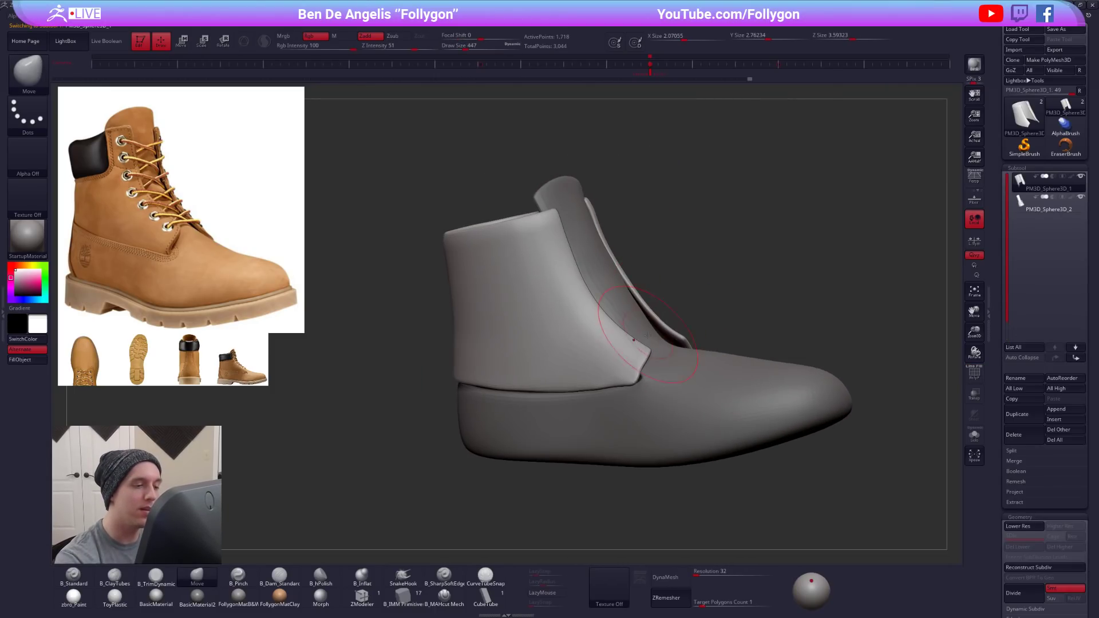
{"action": "key", "text": "space"}
{"action": "left_click_drag", "start_coordinate": [611, 403], "coordinate": [607, 403]}
{"action": "mouse_move", "coordinate": [621, 362]}
{"action": "right_mouse_down"}
{"action": "mouse_move", "coordinate": [634, 367]}
{"action": "mouse_move", "coordinate": [595, 385]}
{"action": "right_mouse_up"}
{"action": "key", "text": "space"}
{"action": "left_click_drag", "start_coordinate": [617, 359], "coordinate": [621, 359]}
{"action": "mouse_move", "coordinate": [608, 351]}
{"action": "right_mouse_down"}
{"action": "mouse_move", "coordinate": [575, 351]}
{"action": "mouse_move", "coordinate": [648, 333]}
{"action": "right_mouse_up"}
- Select the base form, adjust its tongue profile with the Move brush from the side, and reselect the ankle panel
{"action": "left_click", "coordinate": [633, 328], "text": "alt"}
{"action": "key", "text": "space"}
{"action": "left_click_drag", "start_coordinate": [614, 362], "coordinate": [617, 362]}
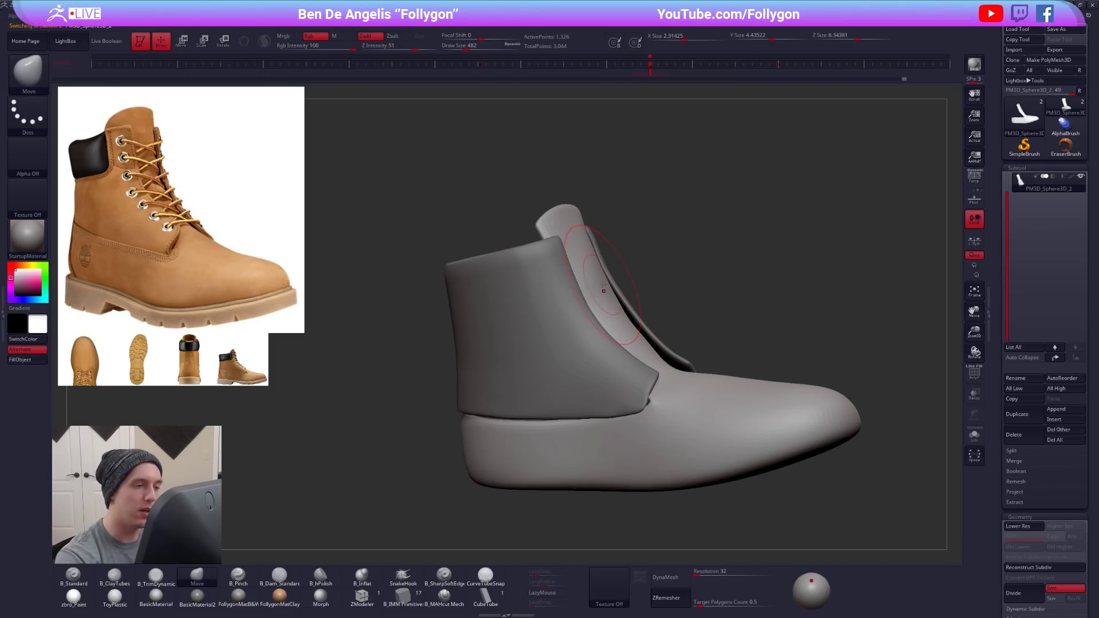
{"action": "mouse_move", "coordinate": [639, 332]}
{"action": "right_mouse_down"}
{"action": "mouse_move", "coordinate": [690, 323]}
{"action": "mouse_move", "coordinate": [679, 330]}
{"action": "mouse_move", "coordinate": [709, 380]}
{"action": "mouse_move", "coordinate": [674, 357]}
{"action": "mouse_move", "coordinate": [738, 450]}
{"action": "mouse_move", "coordinate": [753, 446]}
{"action": "mouse_move", "coordinate": [684, 466]}
{"action": "mouse_move", "coordinate": [705, 463]}
{"action": "right_mouse_up"}
{"action": "left_click", "coordinate": [693, 320], "text": "alt"}
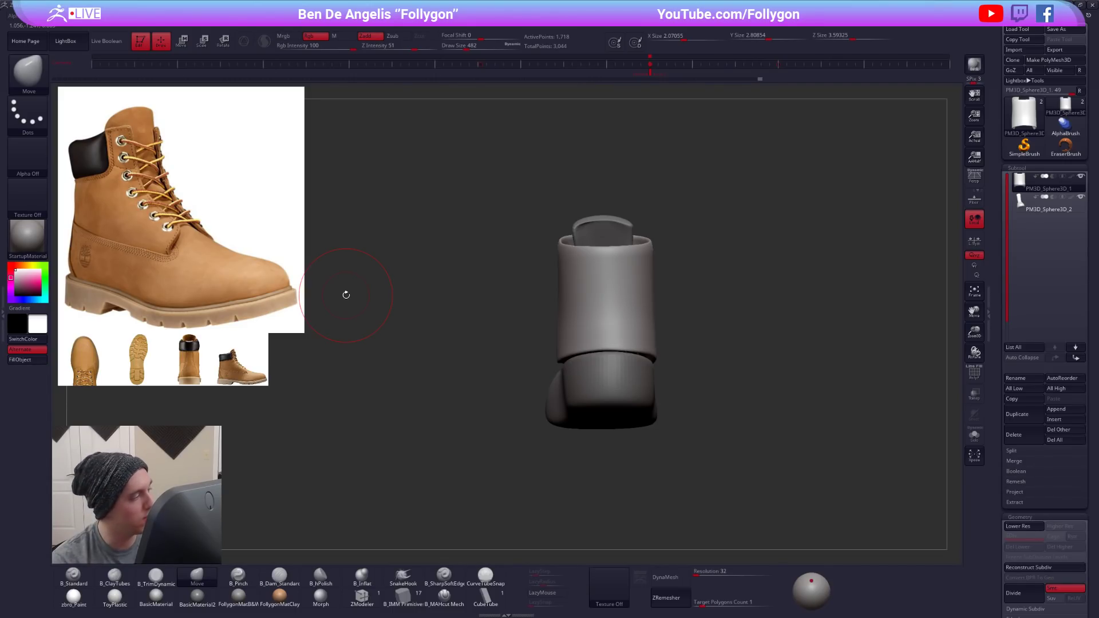
{"action": "left_click", "coordinate": [3, 314]}
{"action": "left_click_drag", "start_coordinate": [63, 503], "coordinate": [68, 101]}
{"action": "left_click_drag", "start_coordinate": [75, 480], "coordinate": [81, 157]}
{"action": "left_click_drag", "start_coordinate": [85, 364], "coordinate": [86, 243]}
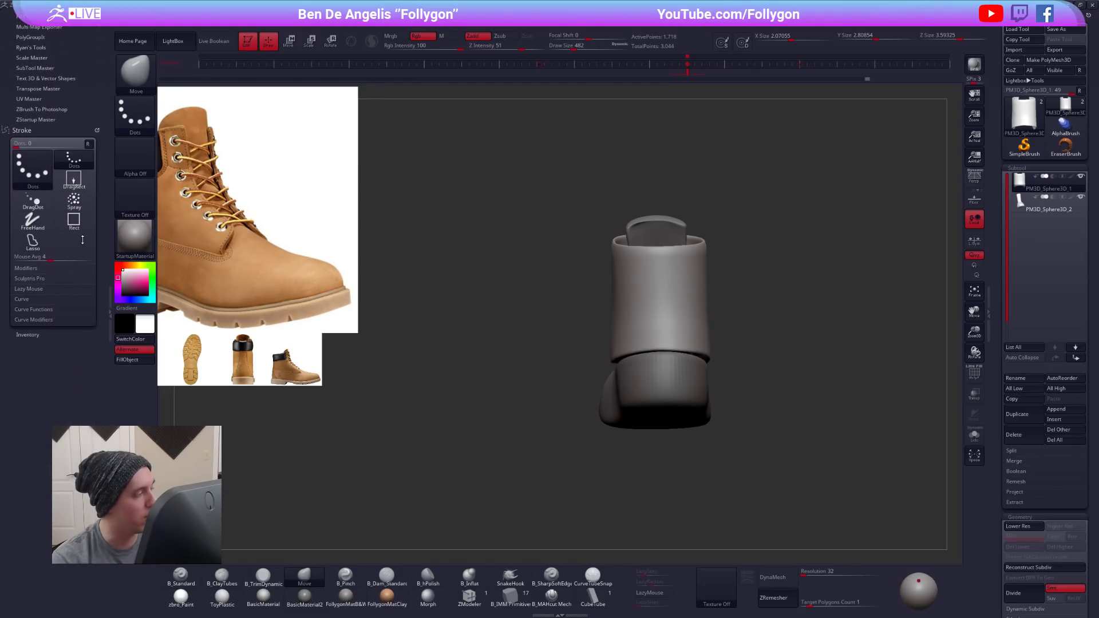
{"action": "left_click", "coordinate": [32, 299]}
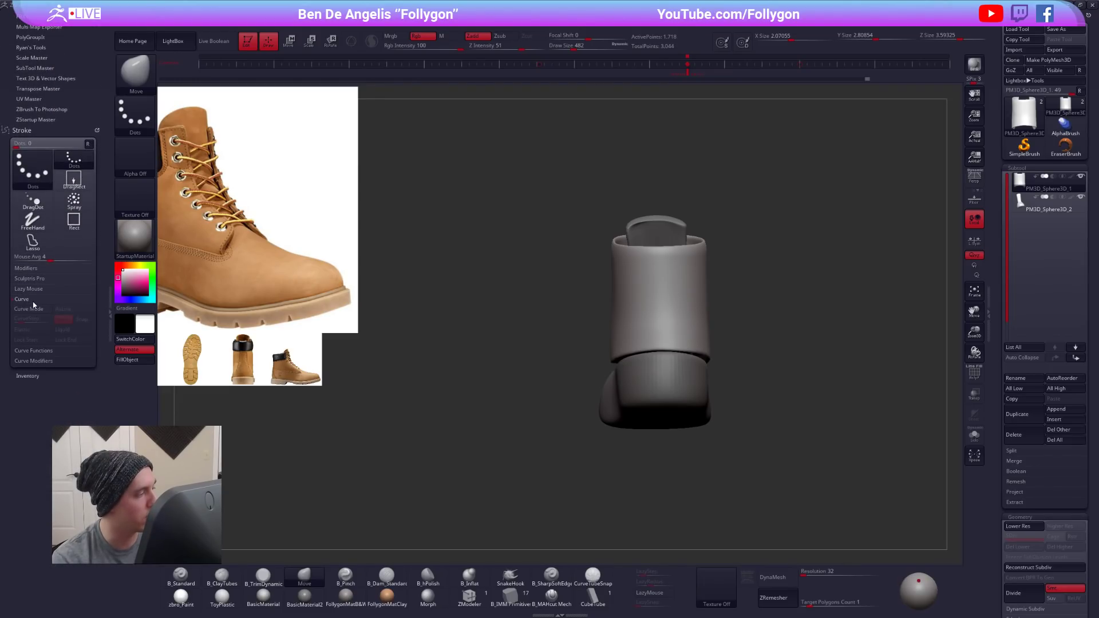
{"action": "left_click", "coordinate": [43, 351]}
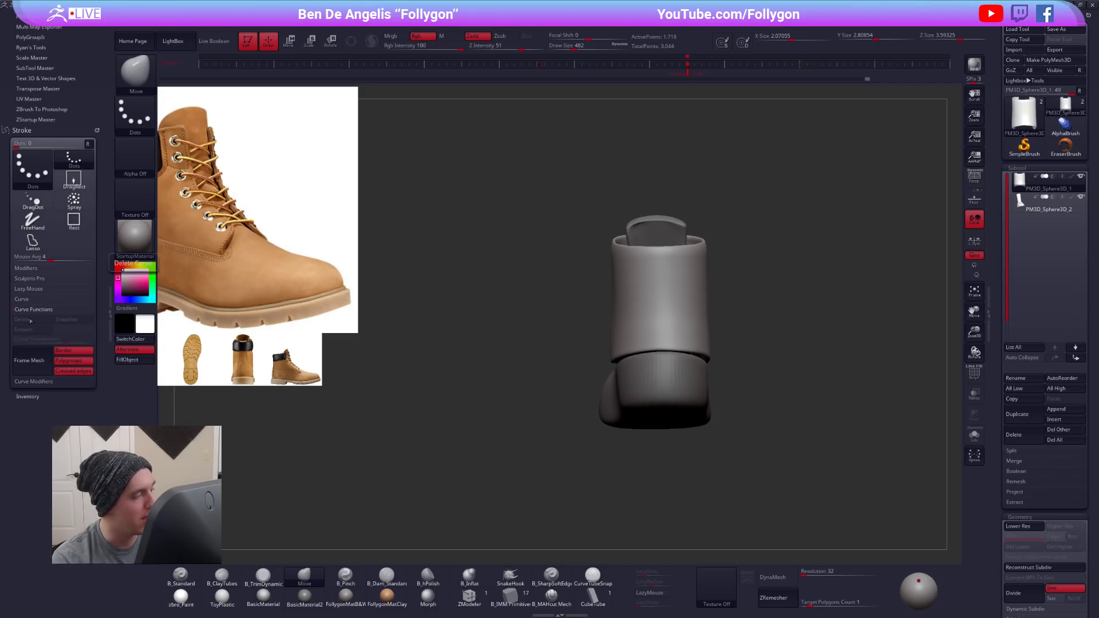
{"action": "left_click", "coordinate": [103, 303]}
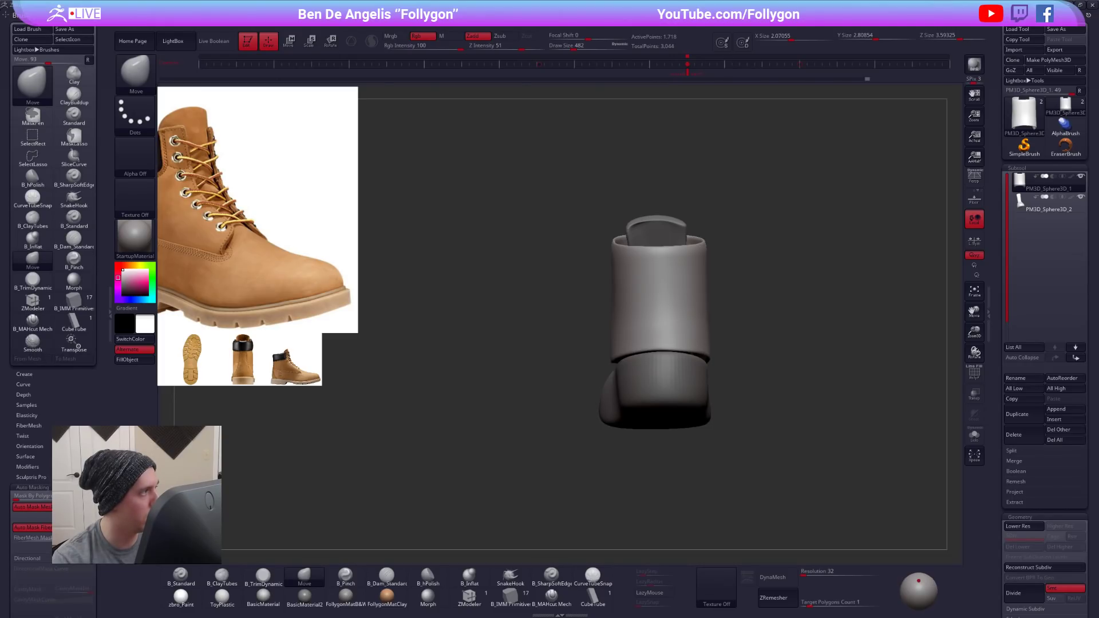
{"action": "left_click", "coordinate": [97, 15]}
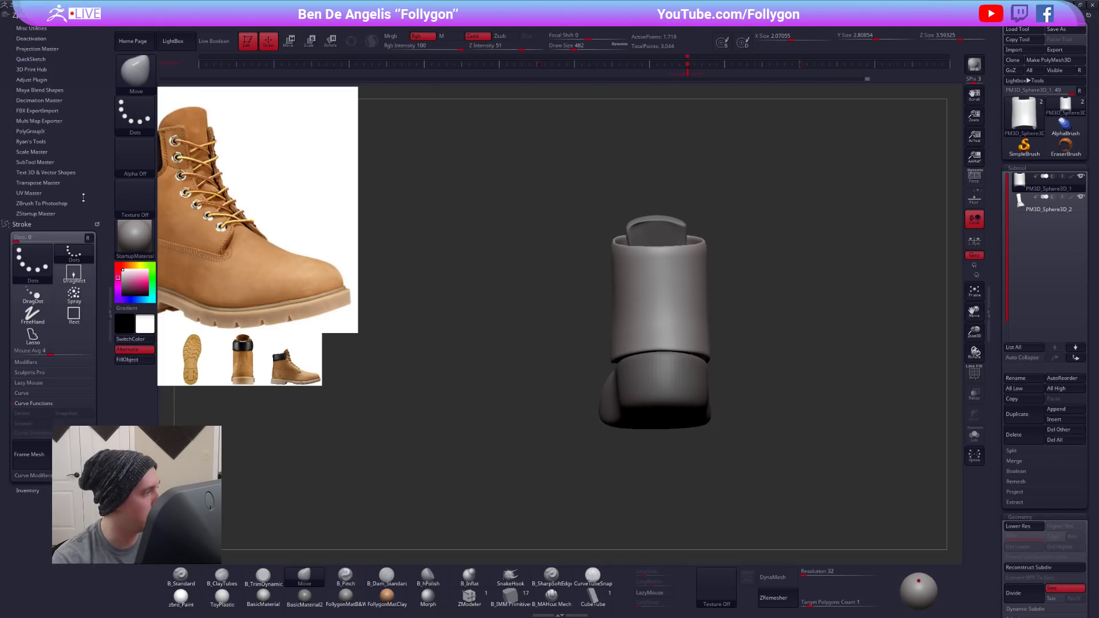
{"action": "left_click", "coordinate": [110, 309]}
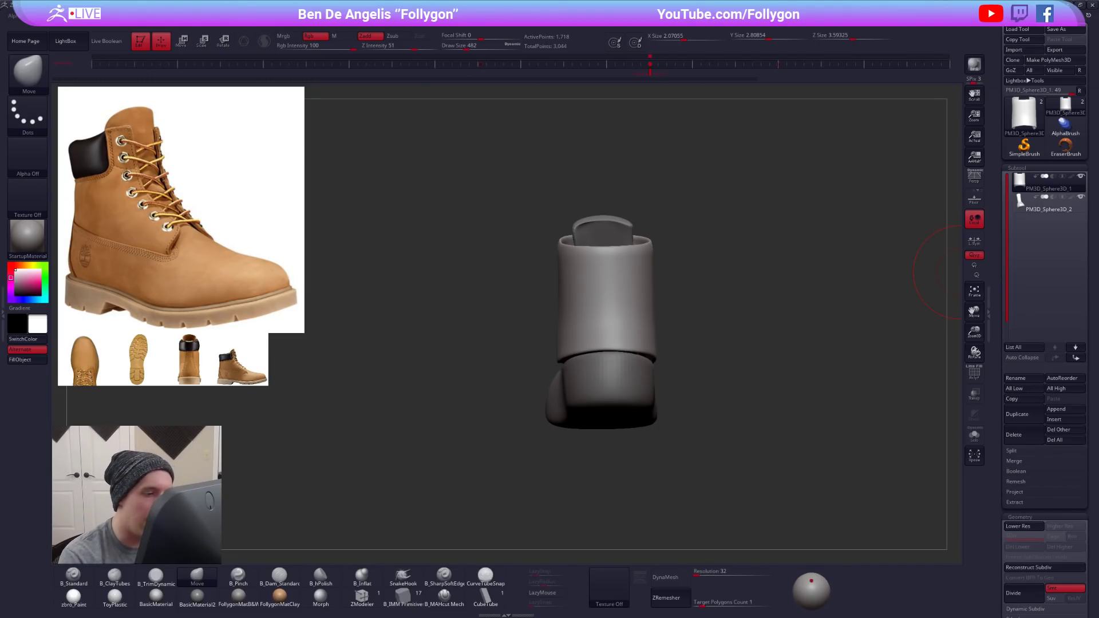
- Shape the back and lower edge of the ankle panel with the Move brush from the rear view
{"action": "right_click_drag", "start_coordinate": [595, 333], "coordinate": [600, 363]}
{"action": "right_click", "coordinate": [600, 362]}
{"action": "left_click_drag", "start_coordinate": [601, 360], "coordinate": [601, 355]}
{"action": "right_click_drag", "start_coordinate": [647, 367], "coordinate": [584, 370]}
{"action": "left_click_drag", "start_coordinate": [659, 370], "coordinate": [739, 370]}
{"action": "key", "text": "space"}
{"action": "key", "text": "space"}
{"action": "mouse_move", "coordinate": [715, 362]}
{"action": "right_mouse_down"}
{"action": "mouse_move", "coordinate": [744, 347]}
{"action": "mouse_move", "coordinate": [694, 334]}
{"action": "right_mouse_up"}
{"action": "key", "text": "space"}
{"action": "left_click_drag", "start_coordinate": [663, 343], "coordinate": [658, 344]}
{"action": "right_click_drag", "start_coordinate": [655, 325], "coordinate": [676, 366], "text": "alt"}
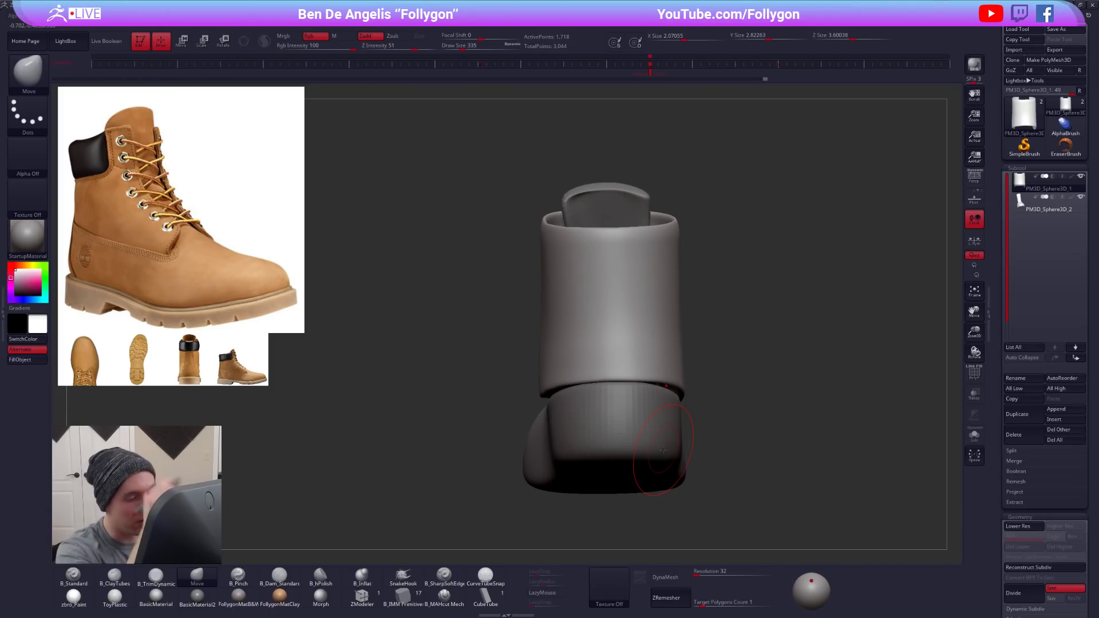
{"action": "right_click_drag", "start_coordinate": [785, 423], "coordinate": [768, 406], "text": "alt"}
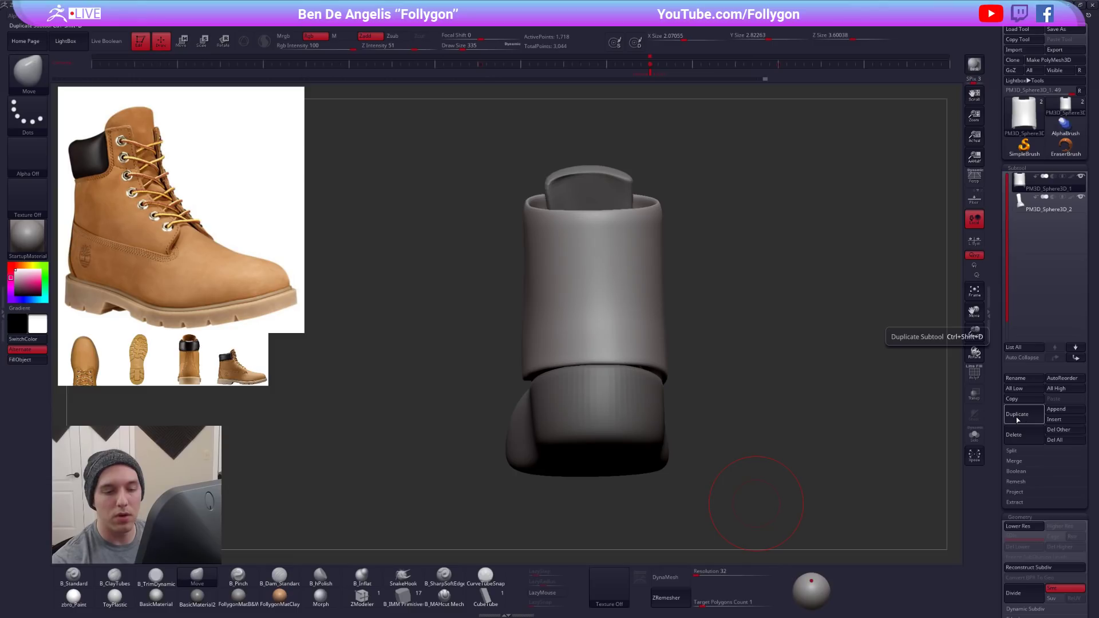
- Hide the reference images and step the ankle panel's undo history back to the smooth, closed full foot form
{"action": "key", "text": "shift+z"}
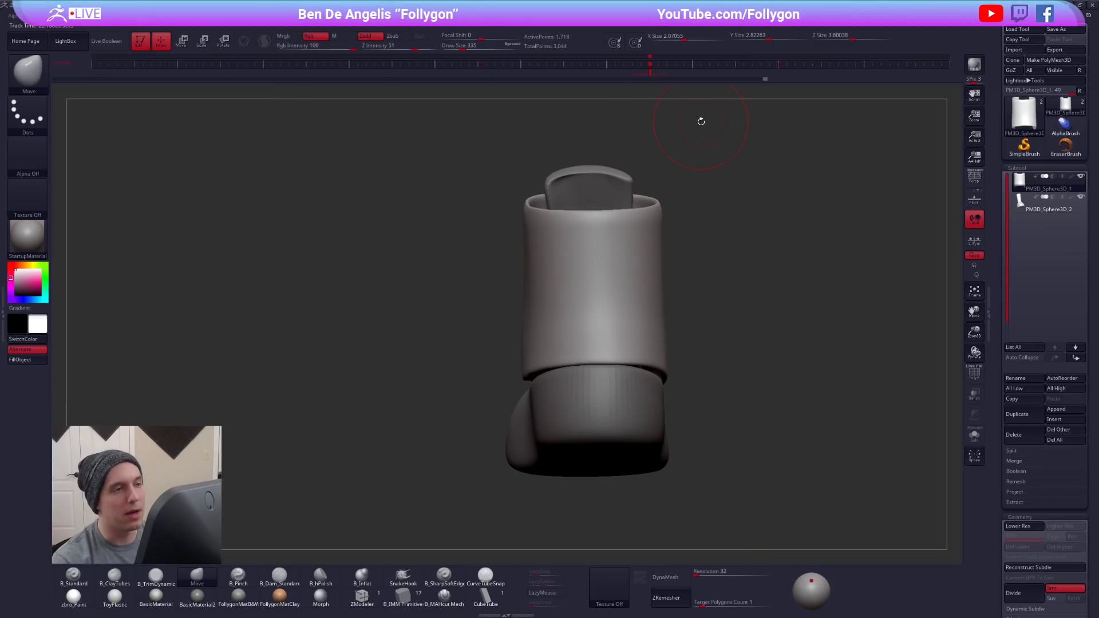
{"action": "key", "text": "shift+d"}
{"action": "key", "text": "d"}
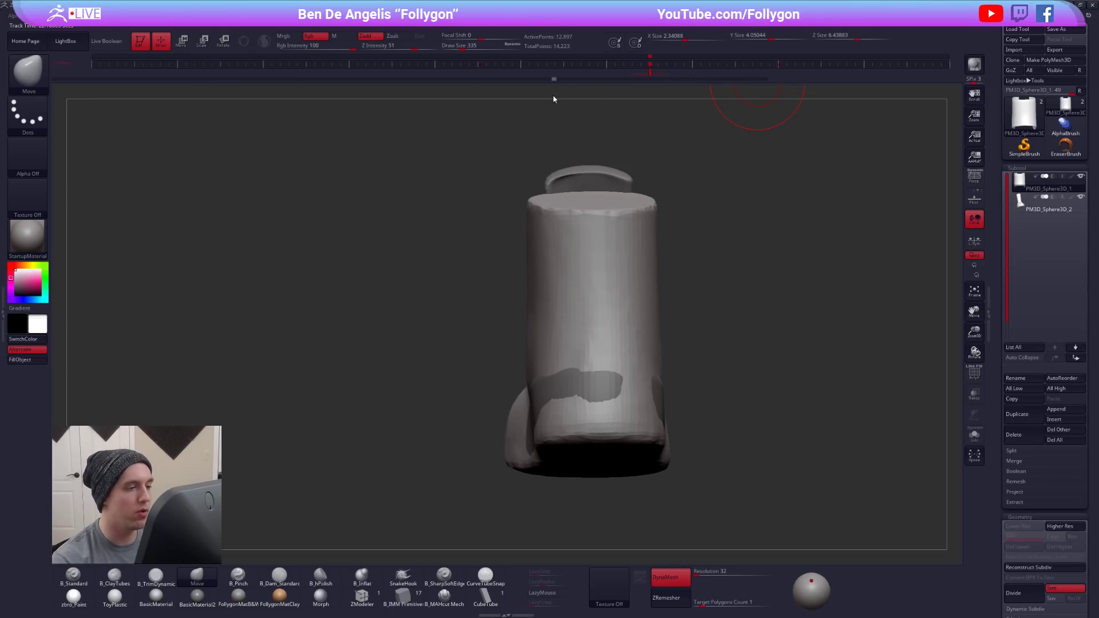
{"action": "key", "text": "alt+s"}
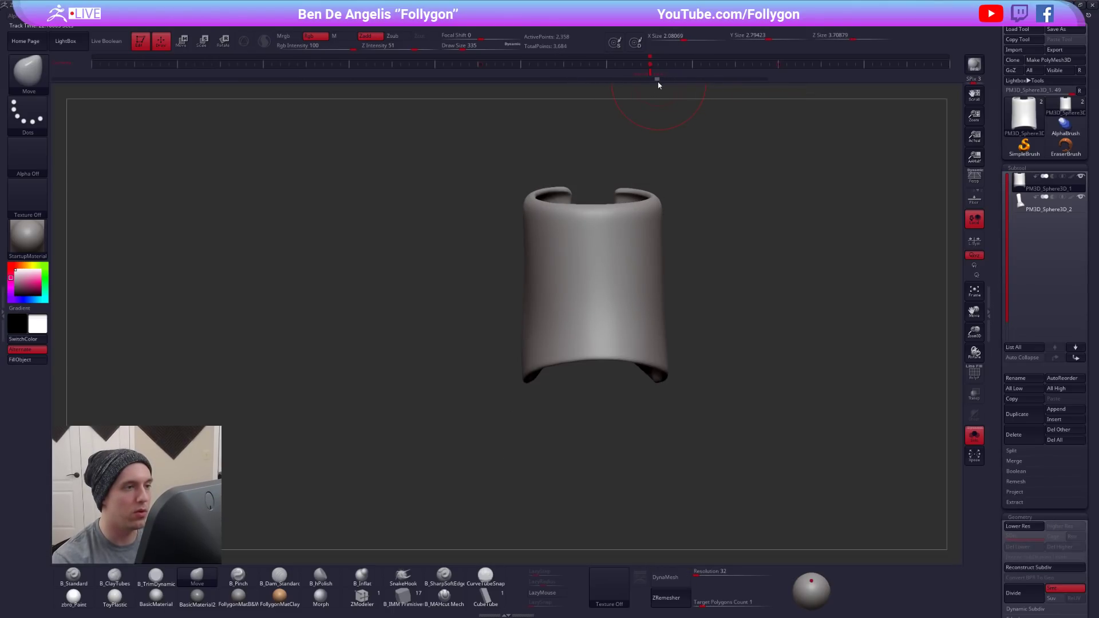
{"action": "key", "text": "shift+d"}
{"action": "left_click_drag", "start_coordinate": [647, 79], "coordinate": [637, 77]}
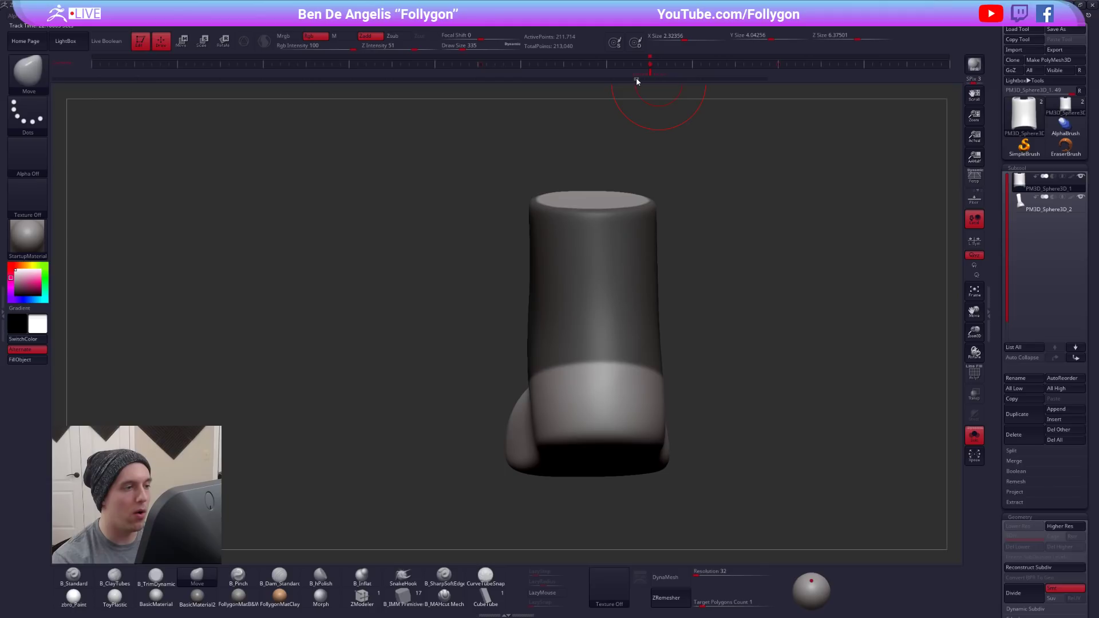
- Clear the mask from the full foot form and duplicate it as a new subtool
{"action": "key", "text": "ctrl+shift+a"}
{"action": "key", "text": "b"}
{"action": "key", "text": "m"}
{"action": "key", "text": "v"}
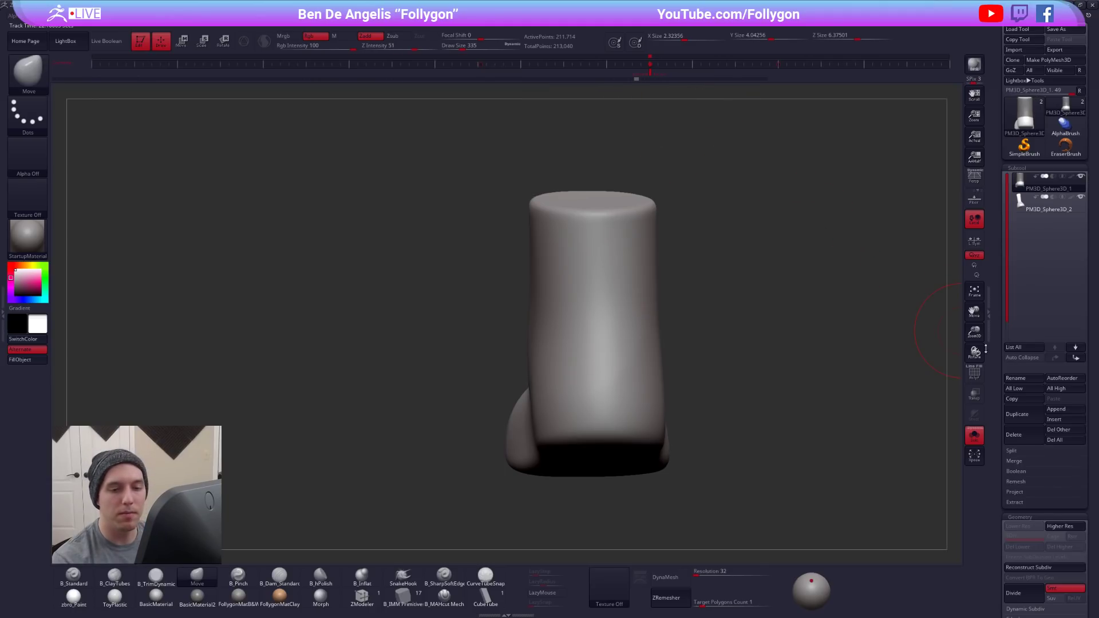
{"action": "left_click", "coordinate": [1017, 414]}
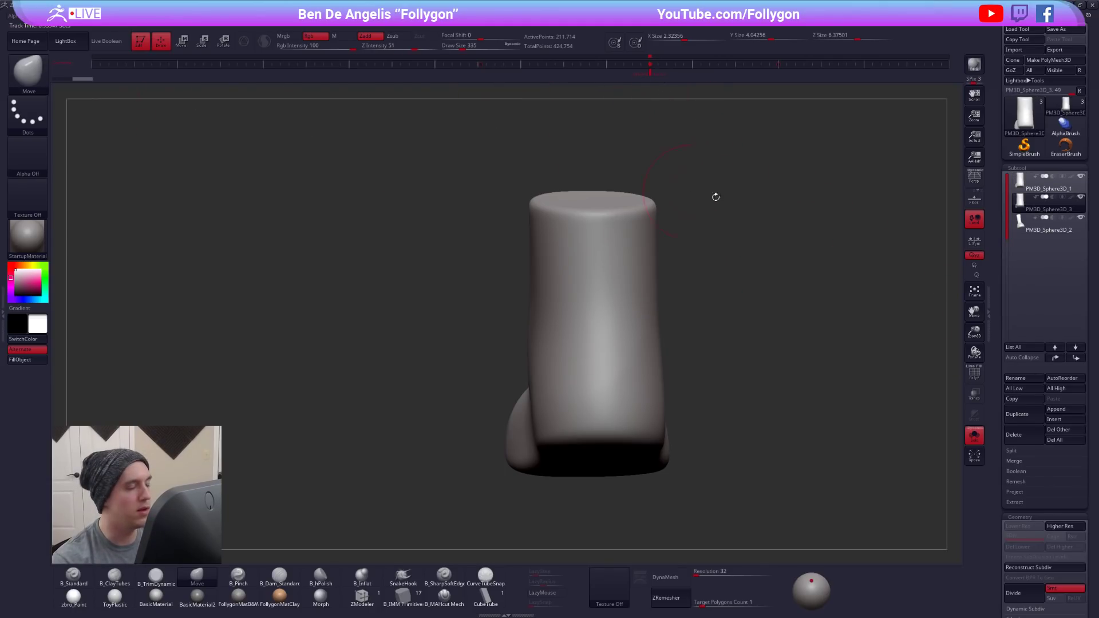
- Restore the original subtool to its latest ankle panel state and move the duplicate to the bottom of the subtool list
{"action": "left_click", "coordinate": [1045, 184]}
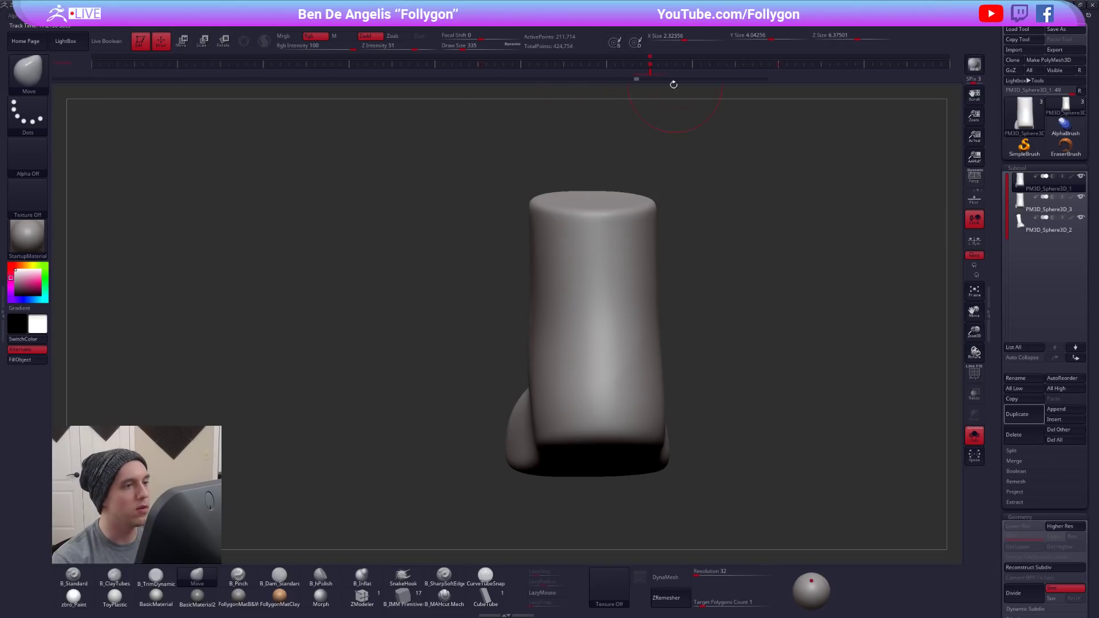
{"action": "left_click_drag", "start_coordinate": [675, 79], "coordinate": [766, 79]}
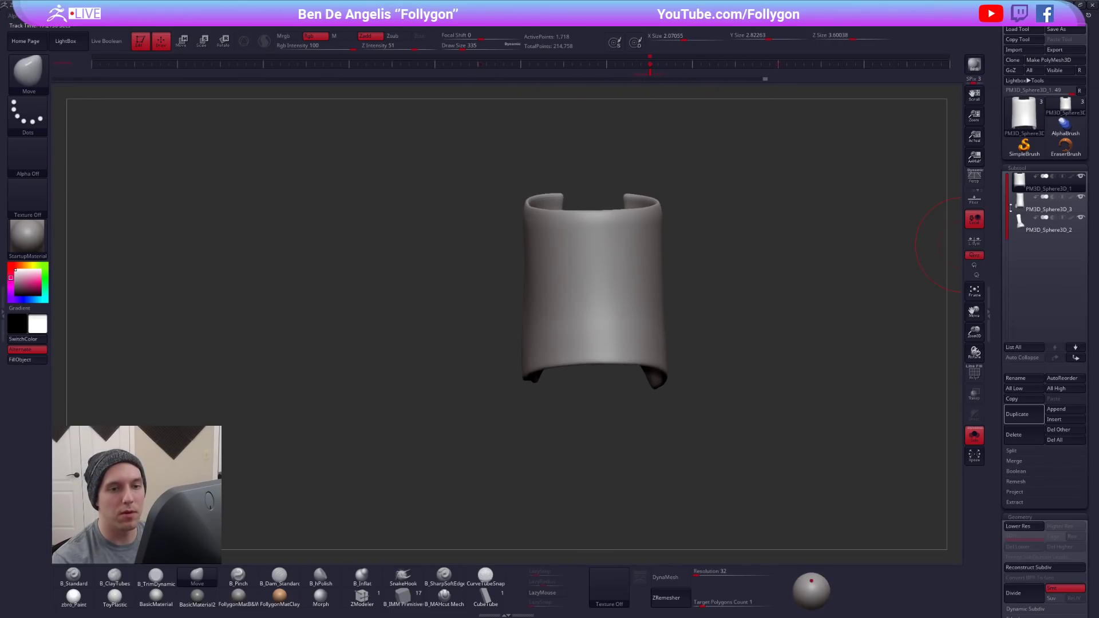
{"action": "left_click", "coordinate": [1043, 205]}
{"action": "left_click", "coordinate": [1076, 357]}
- Inspect the duplicated full foot form on its own from the side, with and without the polyframe
{"action": "left_click", "coordinate": [799, 259]}
{"action": "left_click_drag", "start_coordinate": [684, 271], "coordinate": [717, 330]}
{"action": "key", "text": "shift+f"}
{"action": "key", "text": "shift+f"}
{"action": "left_click", "coordinate": [717, 330]}
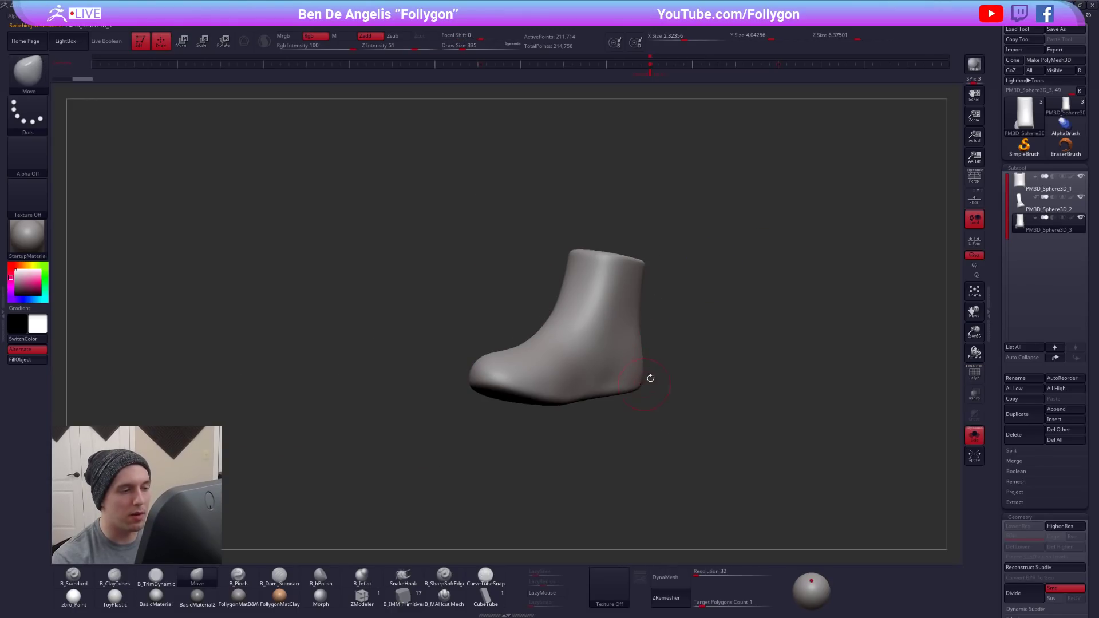
{"action": "key", "text": "shift+f"}
{"action": "key", "text": "shift+f"}
{"action": "left_click_drag", "start_coordinate": [706, 380], "coordinate": [687, 347]}
- Show the reference images, place the rear-view boot photo over the model, and store the back camera view on the timeline
{"action": "key", "text": "shift+z"}
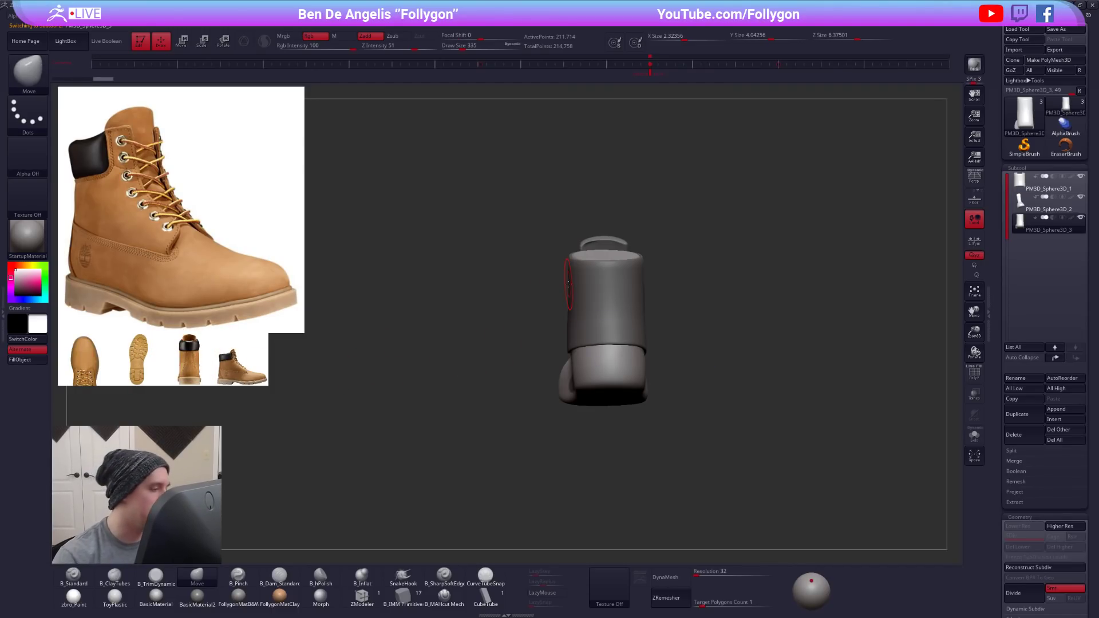
{"action": "left_click_drag", "start_coordinate": [567, 284], "coordinate": [533, 272], "text": "alt"}
{"action": "key", "text": "z"}
{"action": "left_click_drag", "start_coordinate": [195, 368], "coordinate": [597, 316]}
{"action": "left_click_drag", "start_coordinate": [616, 267], "coordinate": [650, 305]}
{"action": "left_click", "coordinate": [654, 80]}
{"action": "left_click", "coordinate": [783, 76]}
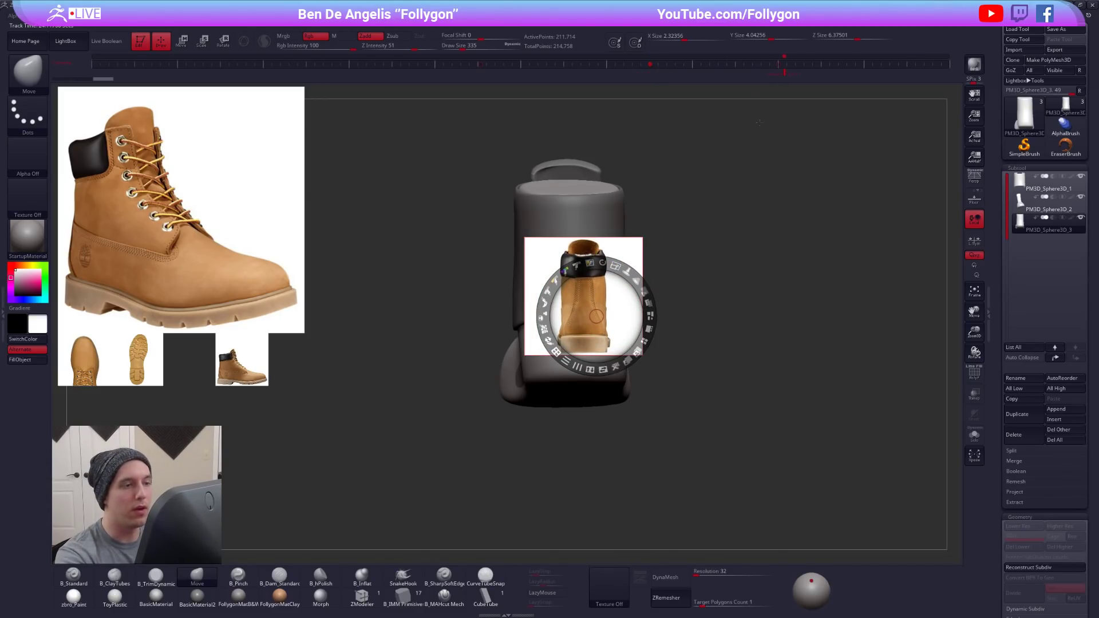
- Scale and align the rear-view photo to the boot model and make the reference images semi-transparent
{"action": "left_click_drag", "start_coordinate": [644, 294], "coordinate": [669, 301]}
{"action": "left_click_drag", "start_coordinate": [691, 315], "coordinate": [682, 336]}
{"action": "left_click", "coordinate": [572, 377]}
{"action": "left_click_drag", "start_coordinate": [592, 326], "coordinate": [594, 329]}
{"action": "key", "text": "shift+z"}
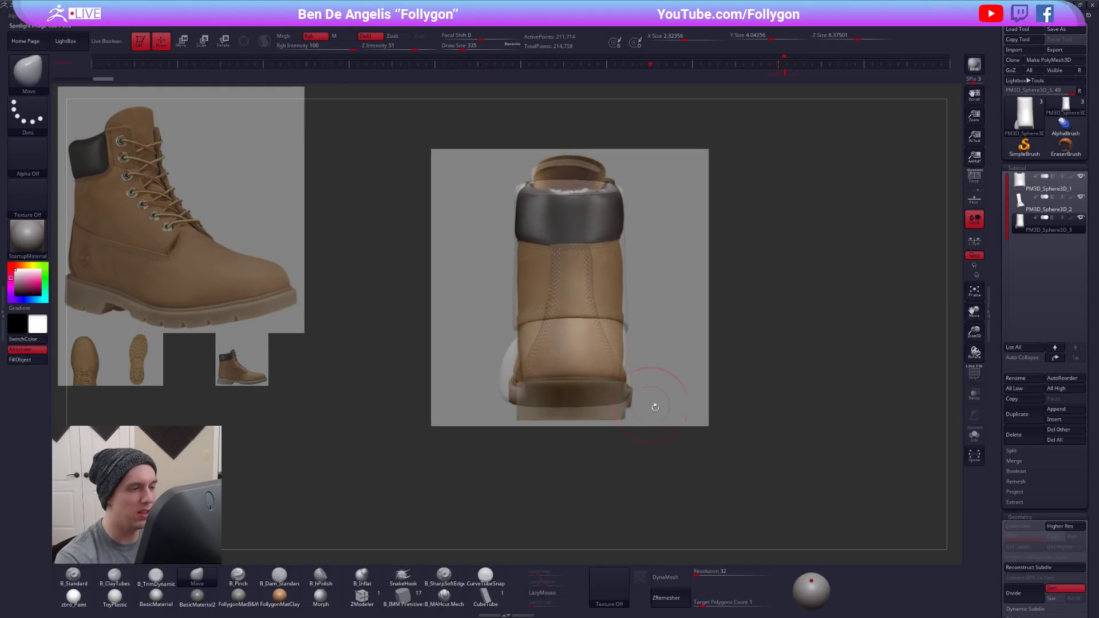
- Lasso-mask both sides of the full foot form along the heel panel seams in the rear-view photo
{"action": "key", "text": "shift+f"}
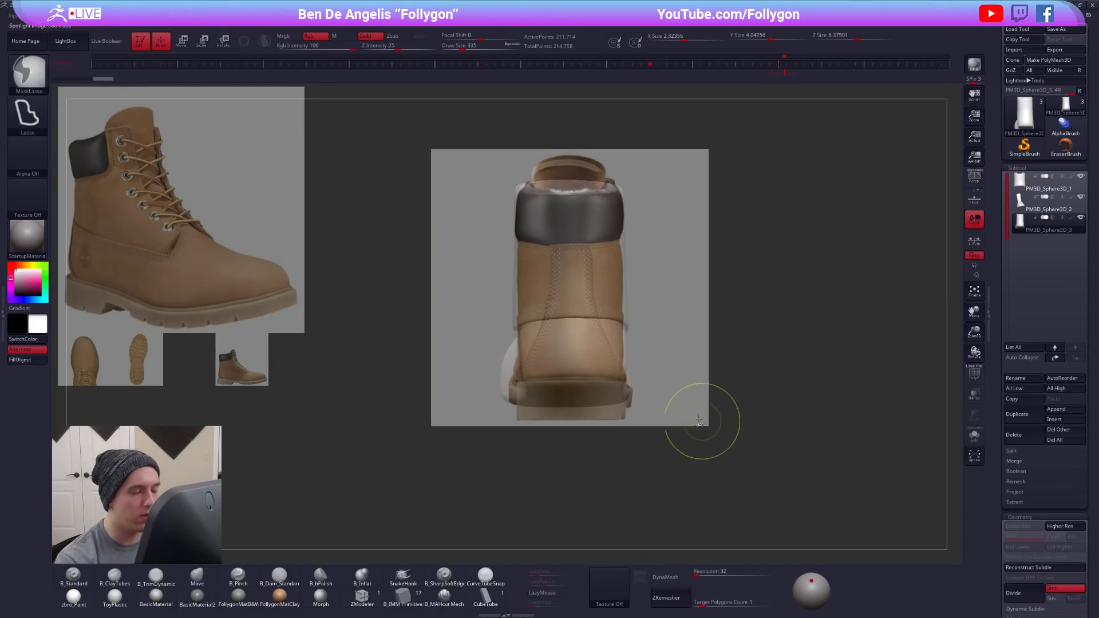
{"action": "mouse_move", "coordinate": [551, 184]}
{"action": "left_mouse_down", "text": "ctrl"}
{"action": "mouse_move", "coordinate": [544, 307]}
{"action": "mouse_move", "coordinate": [492, 455]}
{"action": "mouse_move", "coordinate": [458, 435]}
{"action": "left_mouse_up", "text": "ctrl"}
{"action": "mouse_move", "coordinate": [594, 174]}
{"action": "left_mouse_down", "text": "ctrl"}
{"action": "mouse_move", "coordinate": [593, 309]}
{"action": "mouse_move", "coordinate": [614, 382]}
{"action": "mouse_move", "coordinate": [746, 405]}
{"action": "mouse_move", "coordinate": [790, 154]}
{"action": "left_mouse_up", "text": "ctrl"}
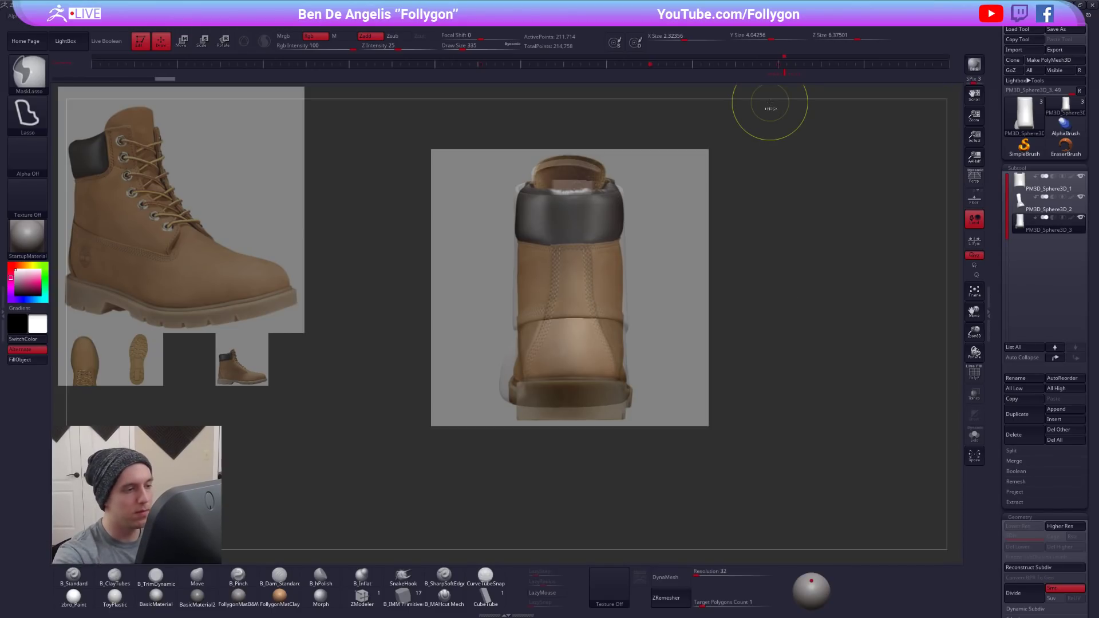
- Hide the reference, isolate the full foot form, mask the area beneath the heel panel, and turn the mask into a polygroup
{"action": "key", "text": "shift+z"}
{"action": "key", "text": "alt+s"}
{"action": "right_click_drag", "start_coordinate": [608, 354], "coordinate": [738, 343]}
{"action": "mouse_move", "coordinate": [622, 209]}
{"action": "left_mouse_down", "text": "ctrl"}
{"action": "mouse_move", "coordinate": [621, 153]}
{"action": "mouse_move", "coordinate": [622, 162]}
{"action": "left_mouse_up", "text": "ctrl"}
{"action": "mouse_move", "coordinate": [561, 352]}
{"action": "left_mouse_down", "text": "ctrl"}
{"action": "mouse_move", "coordinate": [491, 503]}
{"action": "mouse_move", "coordinate": [513, 145]}
{"action": "mouse_move", "coordinate": [564, 346]}
{"action": "left_mouse_up", "text": "ctrl"}
{"action": "mouse_move", "coordinate": [601, 314]}
{"action": "right_mouse_down"}
{"action": "mouse_move", "coordinate": [579, 397]}
{"action": "mouse_move", "coordinate": [664, 374]}
{"action": "mouse_move", "coordinate": [661, 278]}
{"action": "mouse_move", "coordinate": [674, 311]}
{"action": "mouse_move", "coordinate": [585, 454]}
{"action": "mouse_move", "coordinate": [618, 399]}
{"action": "mouse_move", "coordinate": [677, 356]}
{"action": "right_mouse_up"}
{"action": "key", "text": "shift+f"}
{"action": "key", "text": "ctrl+w"}
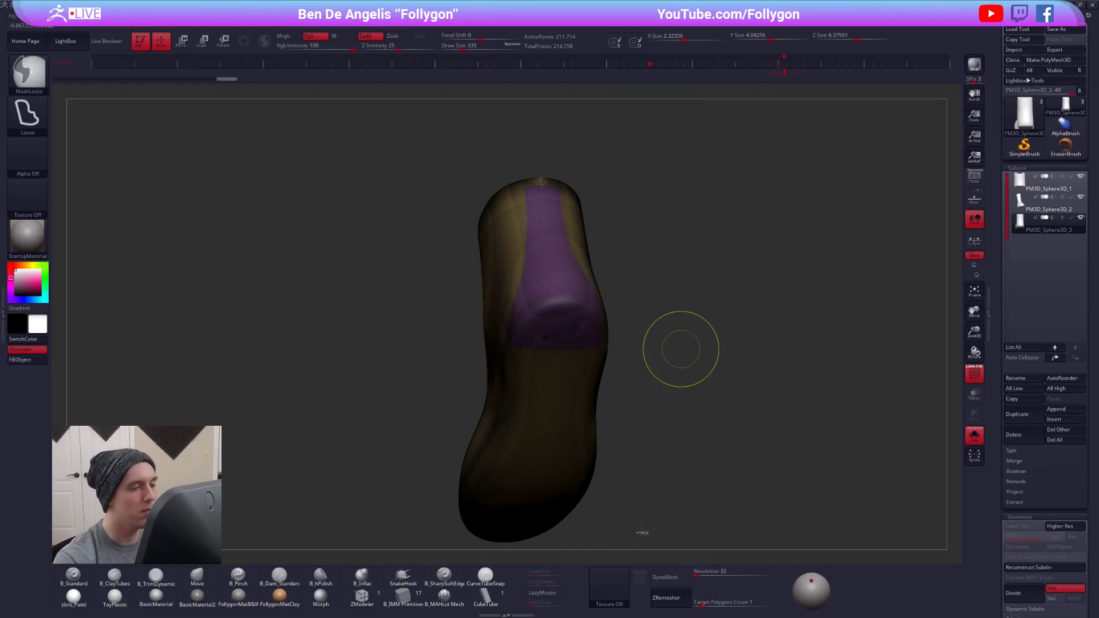
- Isolate the heel panel's polygroup and remove the rest of the duplicated foot form
{"action": "left_click", "coordinate": [572, 326], "text": "ctrl+shift"}
{"action": "key", "text": "space"}
{"action": "left_click", "coordinate": [605, 325]}
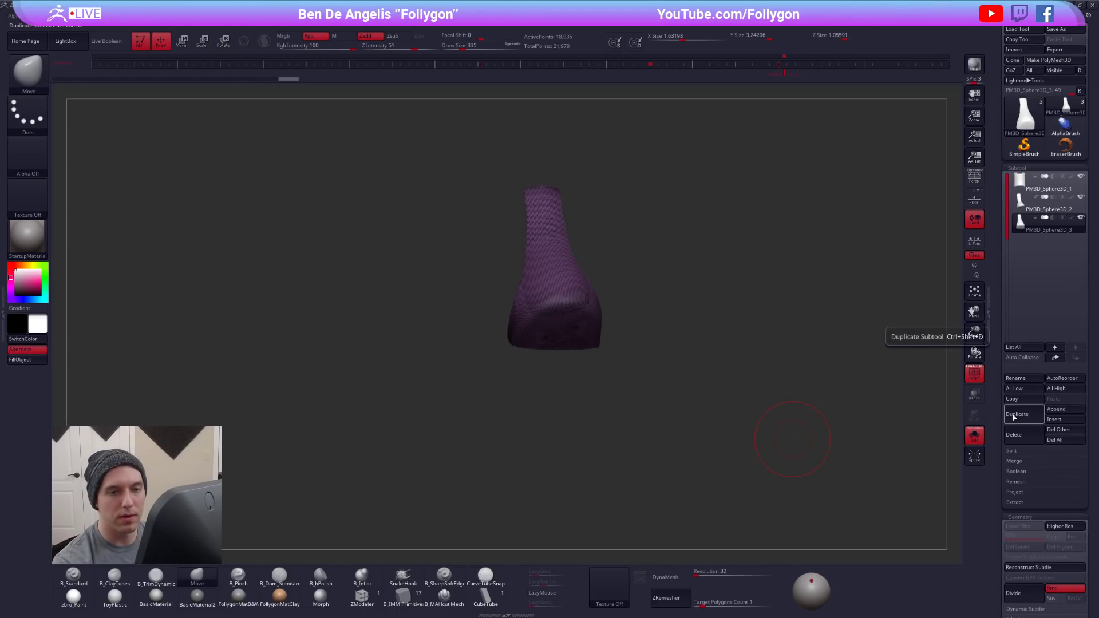
- Duplicate the full foot form from its earlier undo history state, then restore the trimmed heel panel and show it with the boot
{"action": "left_click_drag", "start_coordinate": [287, 80], "coordinate": [110, 81]}
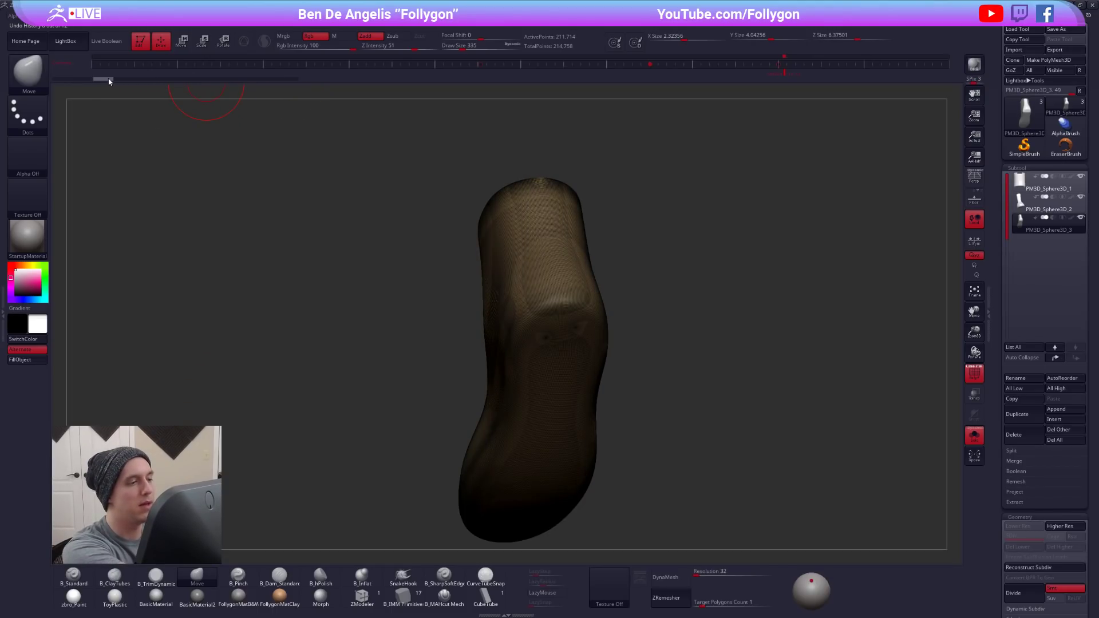
{"action": "left_click", "coordinate": [1024, 407]}
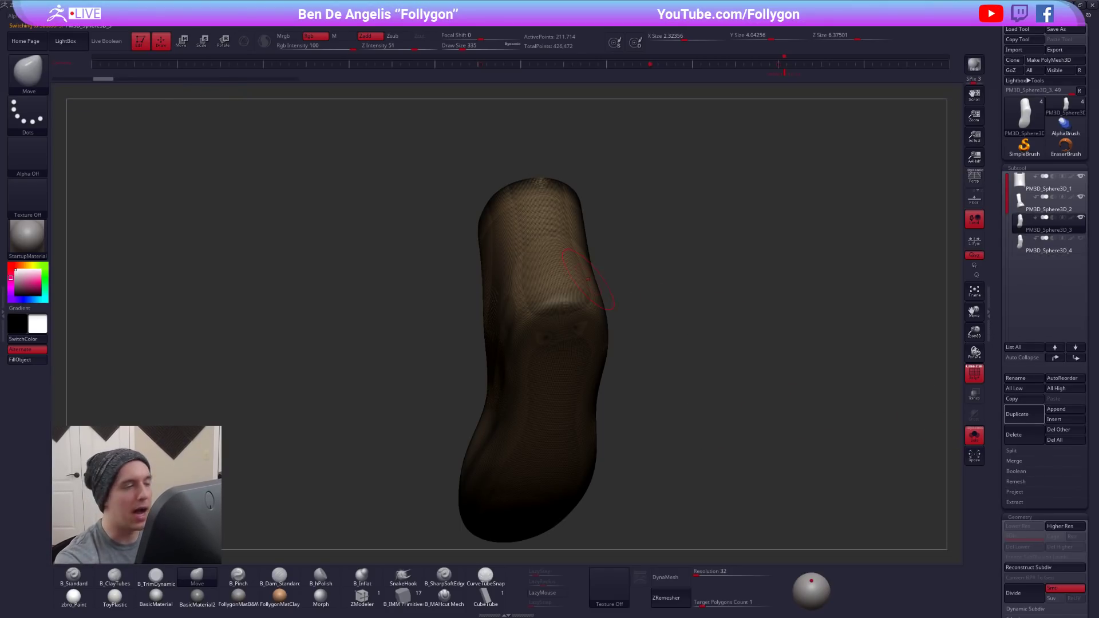
{"action": "left_click", "coordinate": [287, 78]}
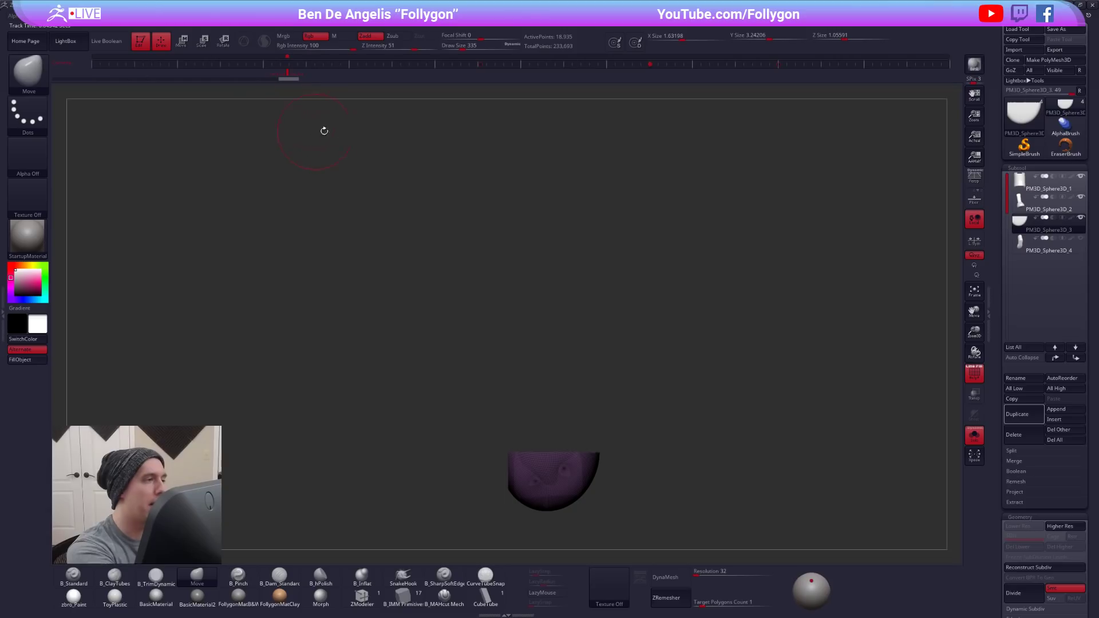
{"action": "left_click", "coordinate": [788, 65]}
{"action": "key", "text": "shift+f"}
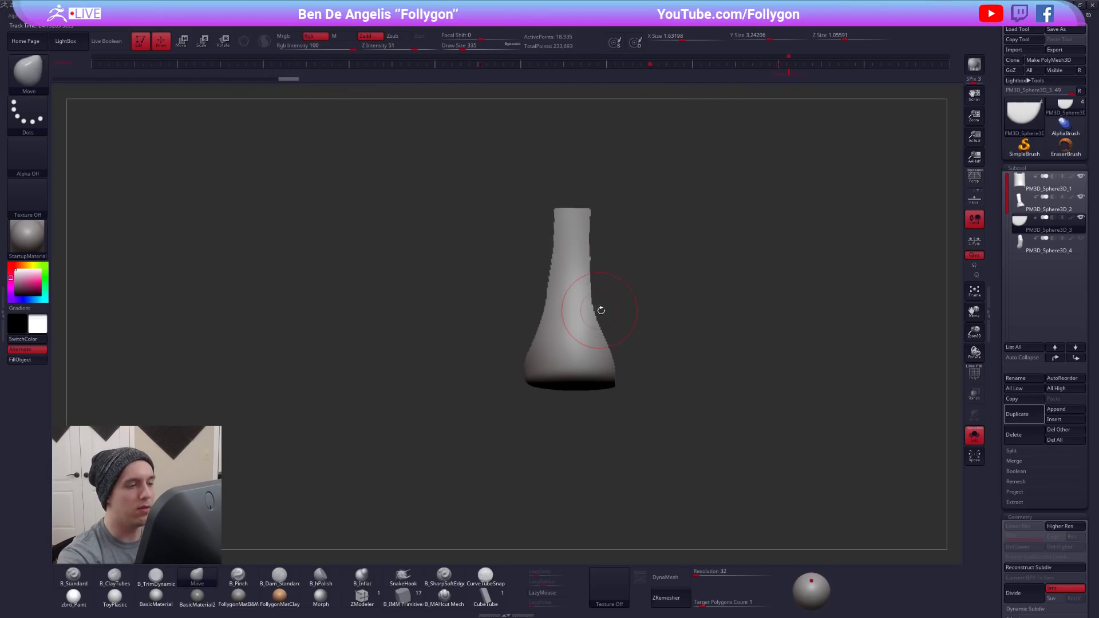
{"action": "key", "text": "alt+s"}
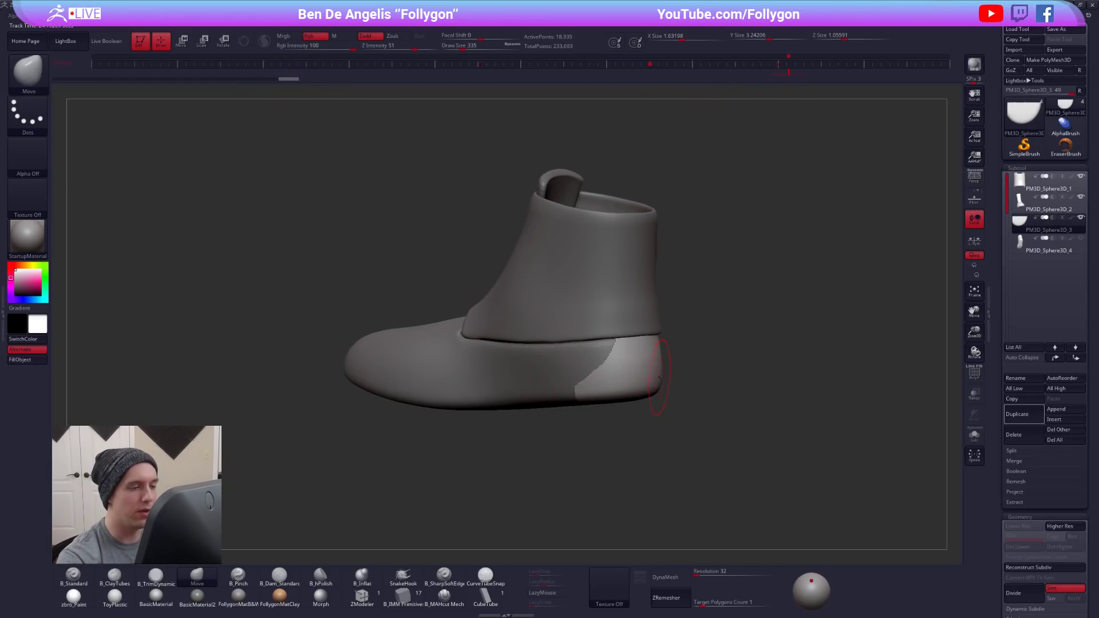
- Display the reference images, restore them to full opacity, and arrange them with Tile Proportional
{"action": "key", "text": "shift+z"}
{"action": "key", "text": "z"}
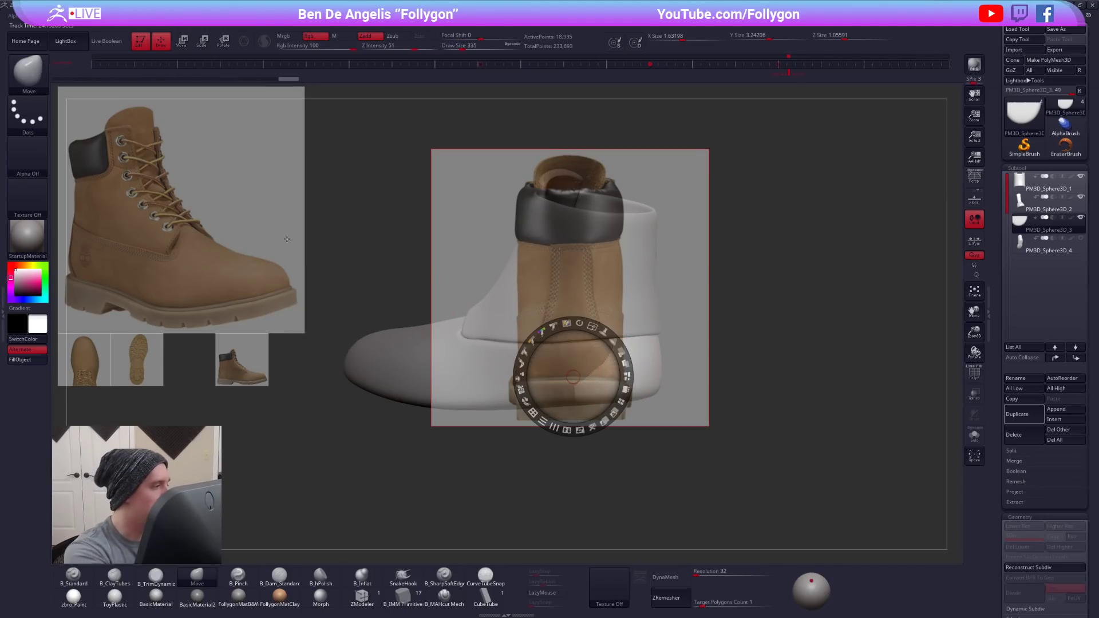
{"action": "left_click", "coordinate": [278, 207]}
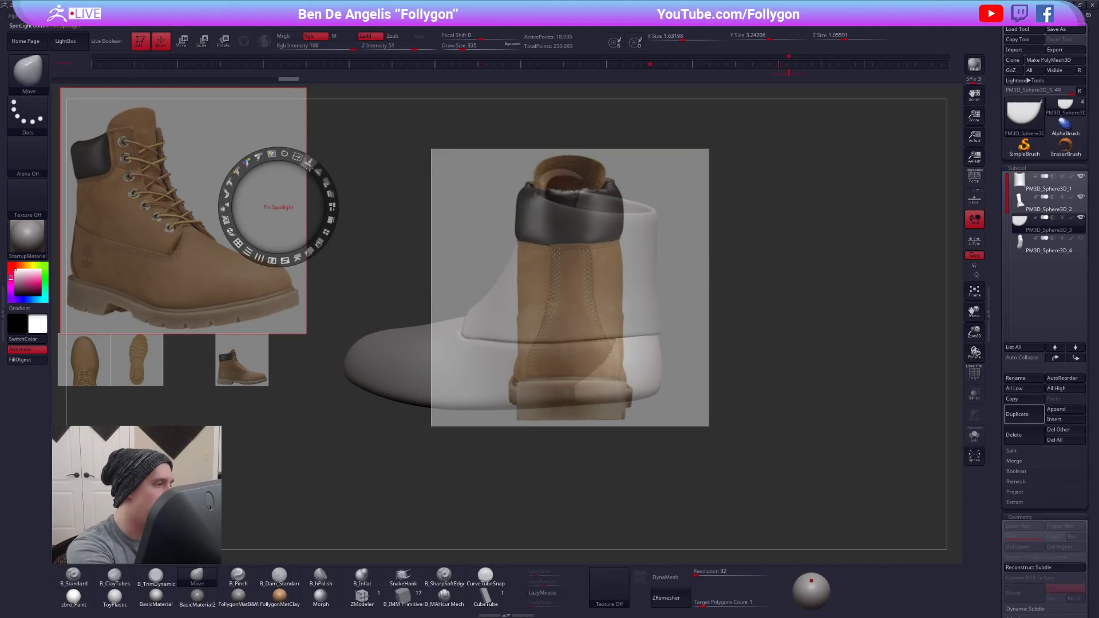
{"action": "left_click_drag", "start_coordinate": [330, 195], "coordinate": [305, 239]}
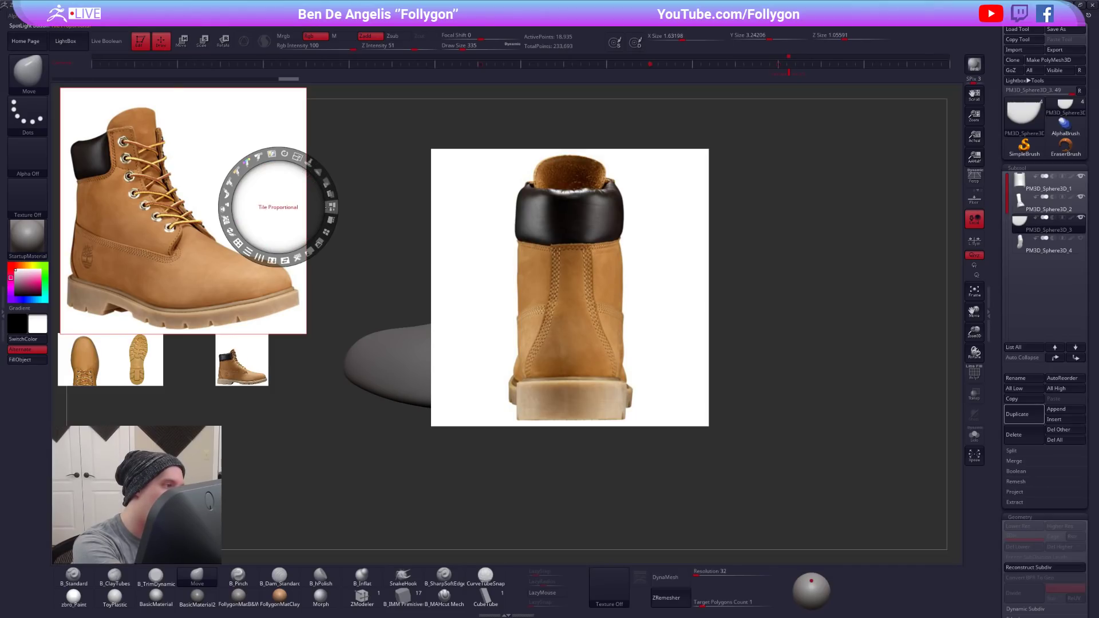
{"action": "left_click", "coordinate": [330, 220]}
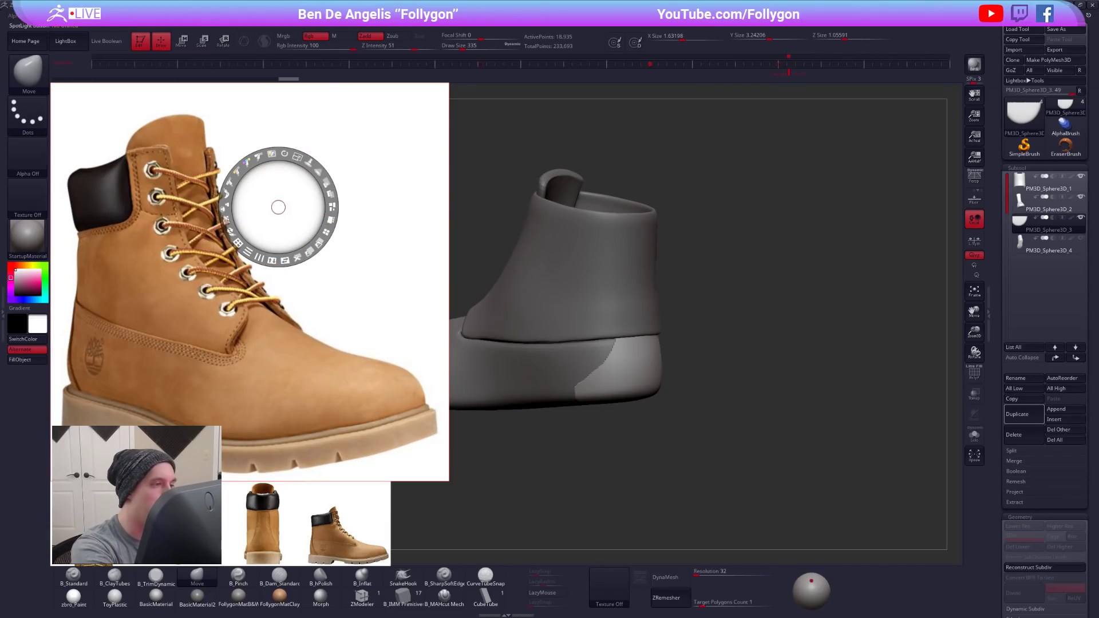
- Shrink the tiled reference photos and place them beside the boot, clear of the model
{"action": "left_click_drag", "start_coordinate": [278, 207], "coordinate": [531, 155]}
{"action": "left_click_drag", "start_coordinate": [551, 106], "coordinate": [509, 107]}
{"action": "mouse_move", "coordinate": [554, 257]}
{"action": "left_mouse_down"}
{"action": "mouse_move", "coordinate": [502, 263]}
{"action": "mouse_move", "coordinate": [345, 240]}
{"action": "left_mouse_up"}
{"action": "key", "text": "z"}
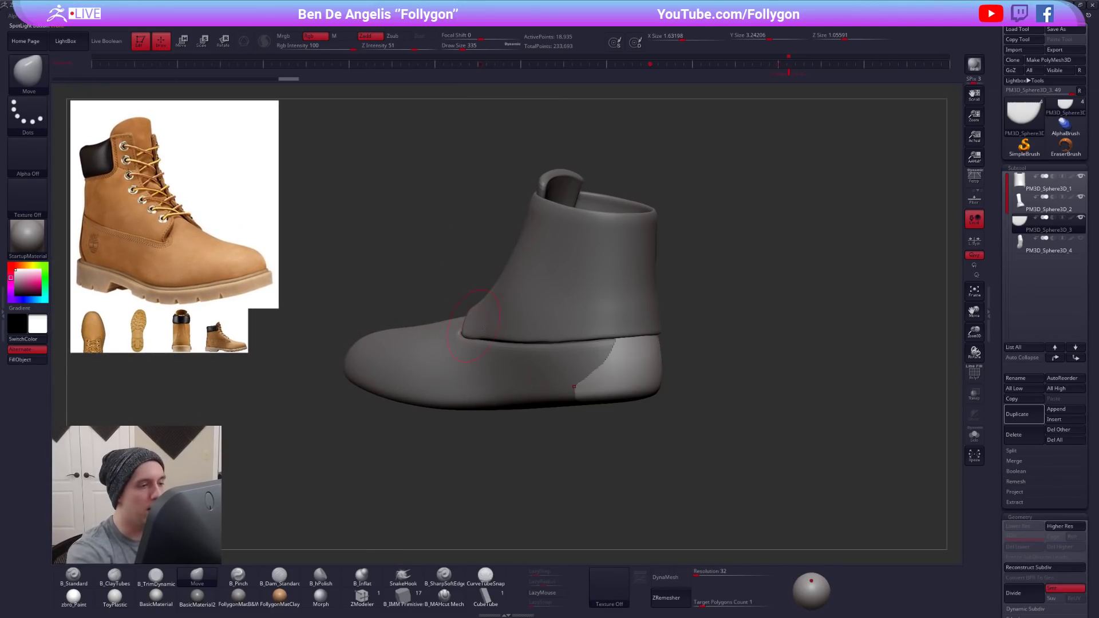
- Trim the excess from the heel panel's lower front corner with a lasso selection and delete the hidden polygons
{"action": "mouse_move", "coordinate": [649, 366]}
{"action": "right_mouse_down"}
{"action": "mouse_move", "coordinate": [618, 388]}
{"action": "mouse_move", "coordinate": [653, 402]}
{"action": "right_mouse_up"}
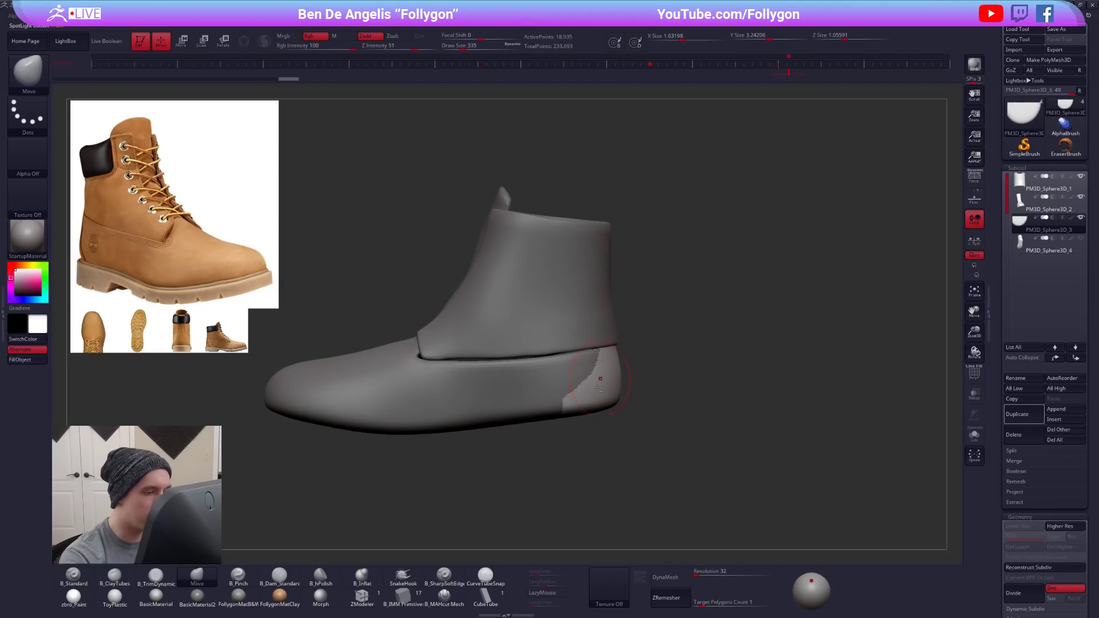
{"action": "right_click_drag", "start_coordinate": [602, 375], "coordinate": [618, 363], "text": "alt"}
{"action": "mouse_move", "coordinate": [592, 382]}
{"action": "left_mouse_down", "text": "ctrl+alt+shift"}
{"action": "mouse_move", "coordinate": [487, 455]}
{"action": "mouse_move", "coordinate": [420, 467]}
{"action": "left_mouse_up", "text": "ctrl+alt+shift"}
{"action": "right_click_drag", "start_coordinate": [575, 420], "coordinate": [421, 465]}
{"action": "right_click_drag", "start_coordinate": [420, 465], "coordinate": [381, 469]}
{"action": "left_click", "coordinate": [565, 474], "text": "ctrl+shift"}
{"action": "key", "text": "ctrl+shift+z"}
{"action": "right_click_drag", "start_coordinate": [577, 444], "coordinate": [538, 421], "text": "shift"}
{"action": "key", "text": "ctrl+shift+f"}
{"action": "left_click", "coordinate": [607, 383]}
{"action": "key", "text": "alt+s"}
{"action": "key", "text": "ctrl+shift+f"}
{"action": "left_click", "coordinate": [600, 412]}
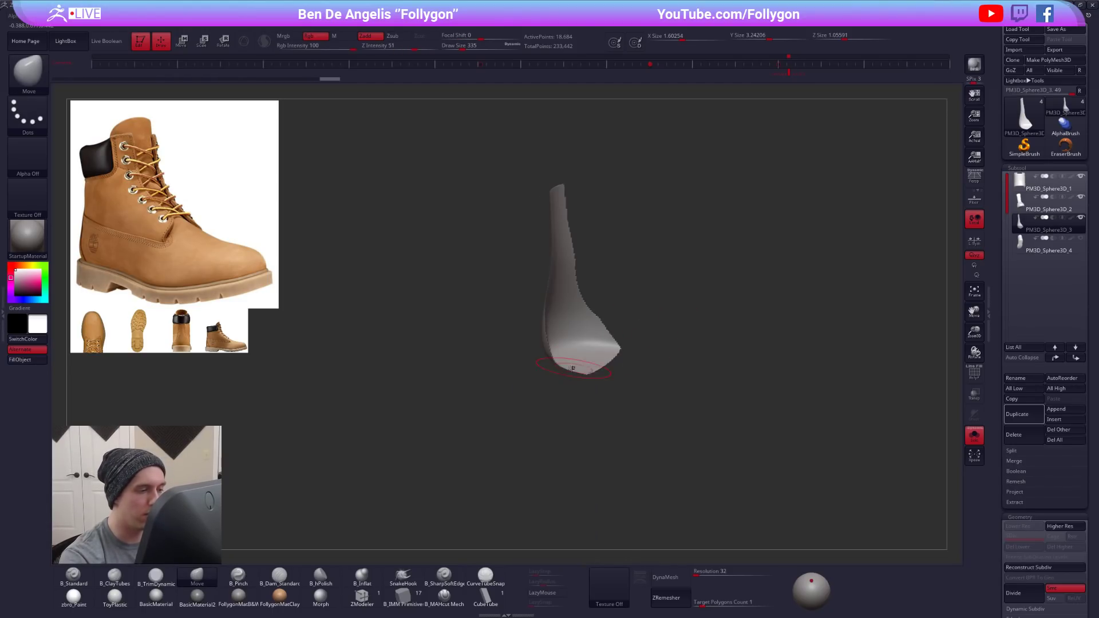
- Lasso off the heel panel's underside and its leftover tips beneath the foot, and delete the hidden polygons
{"action": "right_click_drag", "start_coordinate": [541, 383], "coordinate": [515, 370]}
{"action": "key", "text": "alt+s"}
{"action": "key", "text": "alt+s"}
{"action": "key", "text": "ctrl+shift"}
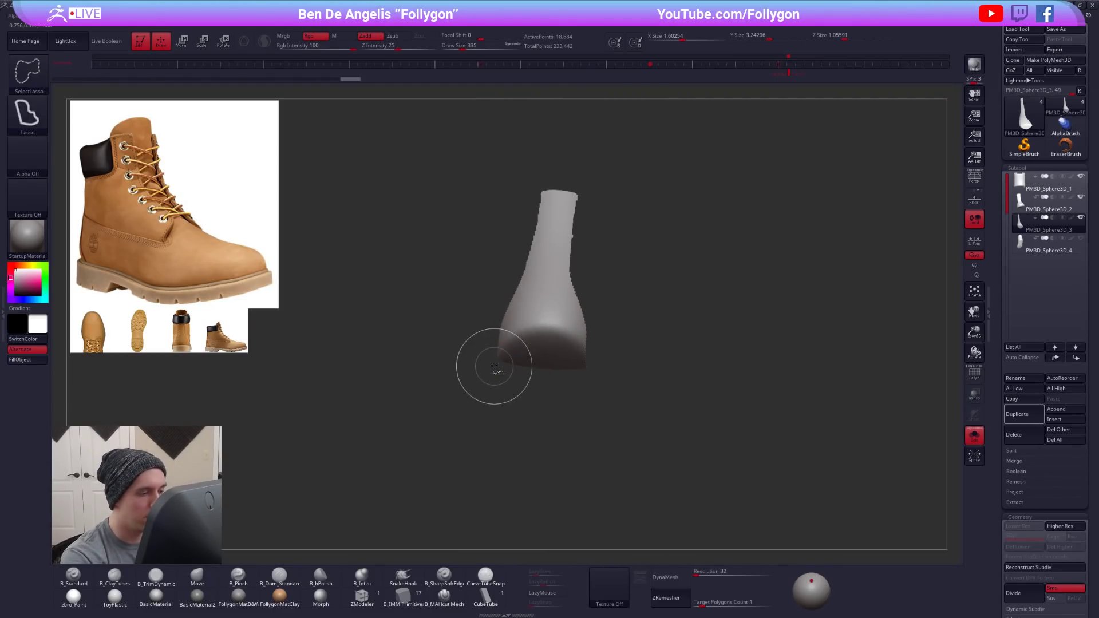
{"action": "mouse_move", "coordinate": [556, 331]}
{"action": "left_mouse_down", "text": "ctrl+alt+shift"}
{"action": "mouse_move", "coordinate": [585, 393]}
{"action": "mouse_move", "coordinate": [551, 412]}
{"action": "left_mouse_up", "text": "ctrl+alt+shift"}
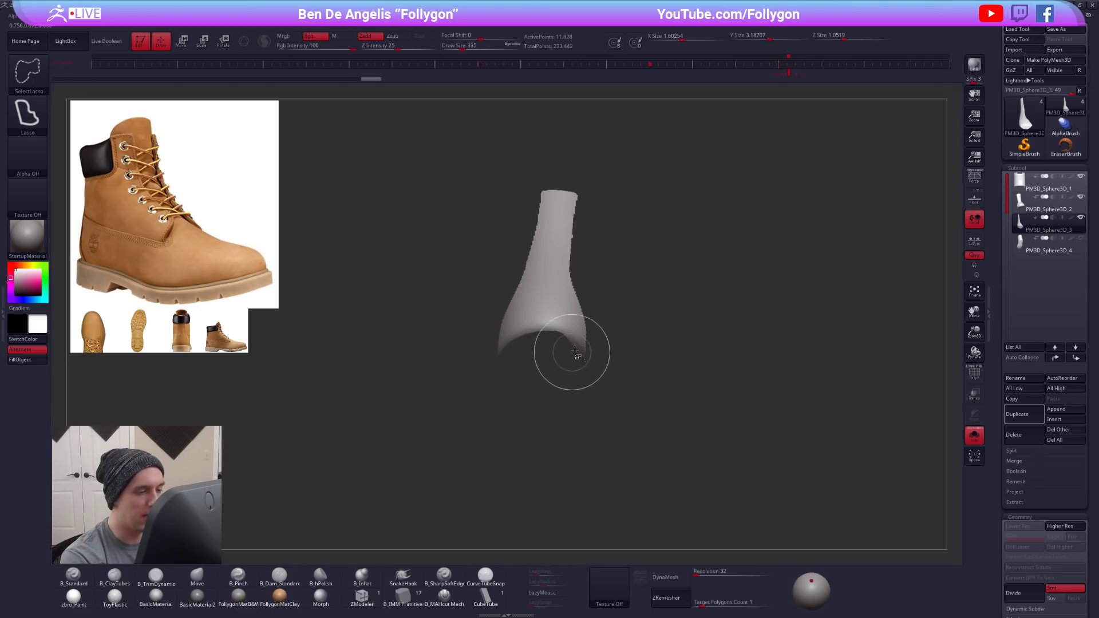
{"action": "mouse_move", "coordinate": [587, 366]}
{"action": "right_mouse_down", "text": "alt"}
{"action": "mouse_move", "coordinate": [591, 377]}
{"action": "mouse_move", "coordinate": [549, 401]}
{"action": "mouse_move", "coordinate": [592, 344]}
{"action": "right_mouse_up", "text": "alt"}
{"action": "left_click", "coordinate": [591, 344], "text": "ctrl+shift"}
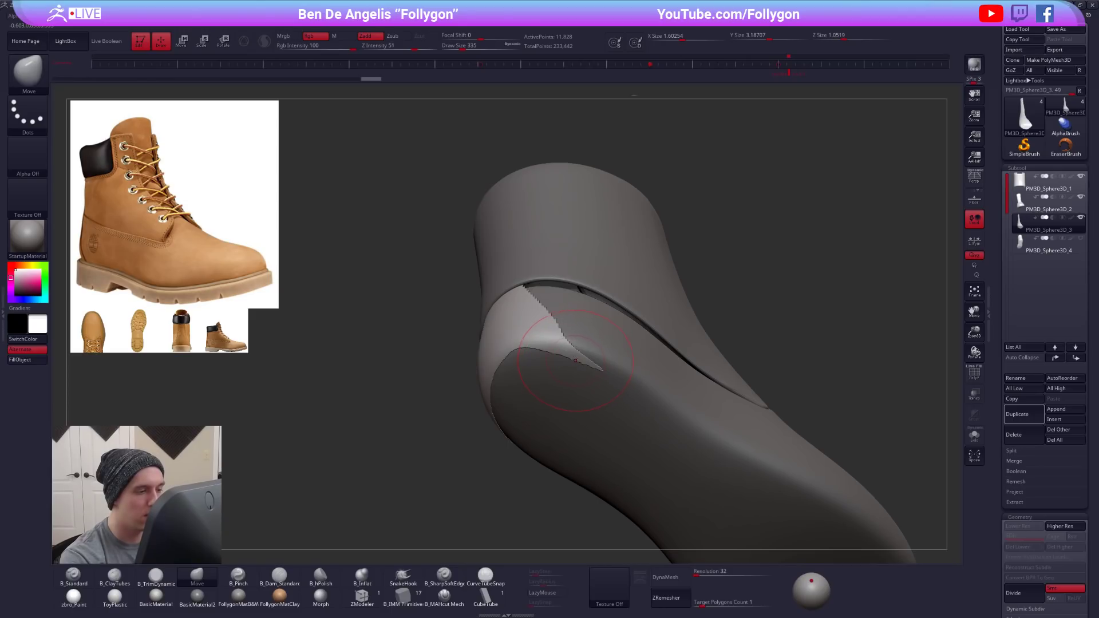
{"action": "mouse_move", "coordinate": [592, 339]}
{"action": "left_mouse_down", "text": "ctrl+alt+shift"}
{"action": "mouse_move", "coordinate": [518, 382]}
{"action": "mouse_move", "coordinate": [655, 378]}
{"action": "left_mouse_up", "text": "ctrl+alt+shift"}
{"action": "right_click_drag", "start_coordinate": [578, 366], "coordinate": [656, 355]}
{"action": "key", "text": "space"}
{"action": "left_click", "coordinate": [604, 343]}
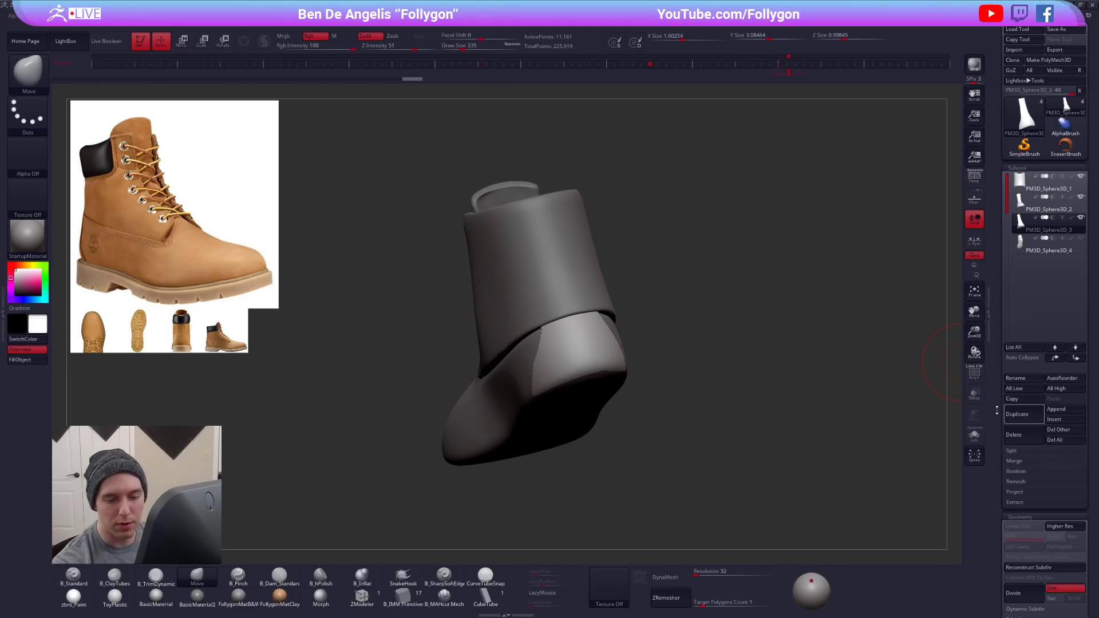
- Isolate the heel panel and clean up its border with GroupsLoops at 4 loops and GPolish 50
{"action": "left_click_drag", "start_coordinate": [997, 410], "coordinate": [1008, 340]}
{"action": "left_click", "coordinate": [1018, 446]}
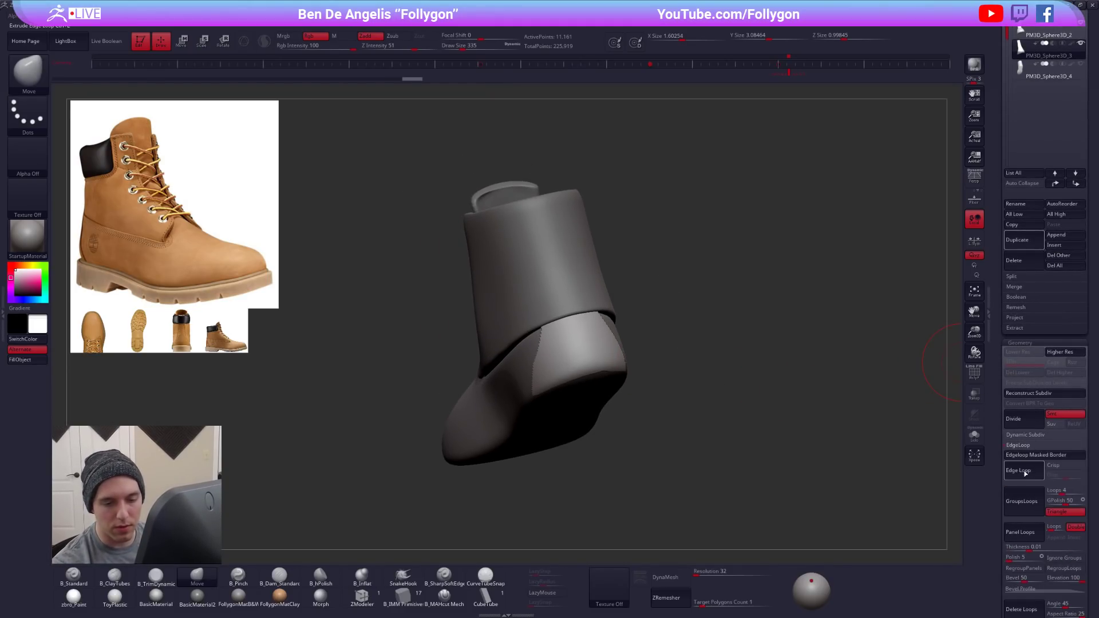
{"action": "left_click", "coordinate": [974, 436]}
{"action": "key", "text": "shift+f"}
{"action": "key", "text": "ctrl+z"}
{"action": "left_click", "coordinate": [1017, 471]}
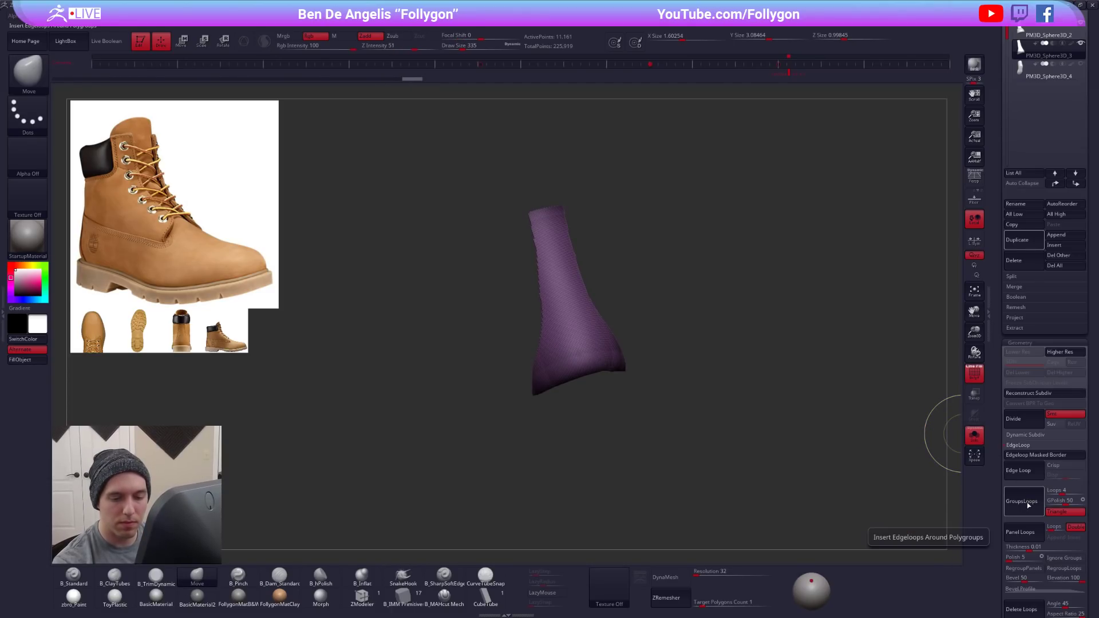
{"action": "scroll", "coordinate": [1005, 450], "scroll_direction": "up", "scroll_amount": 5}
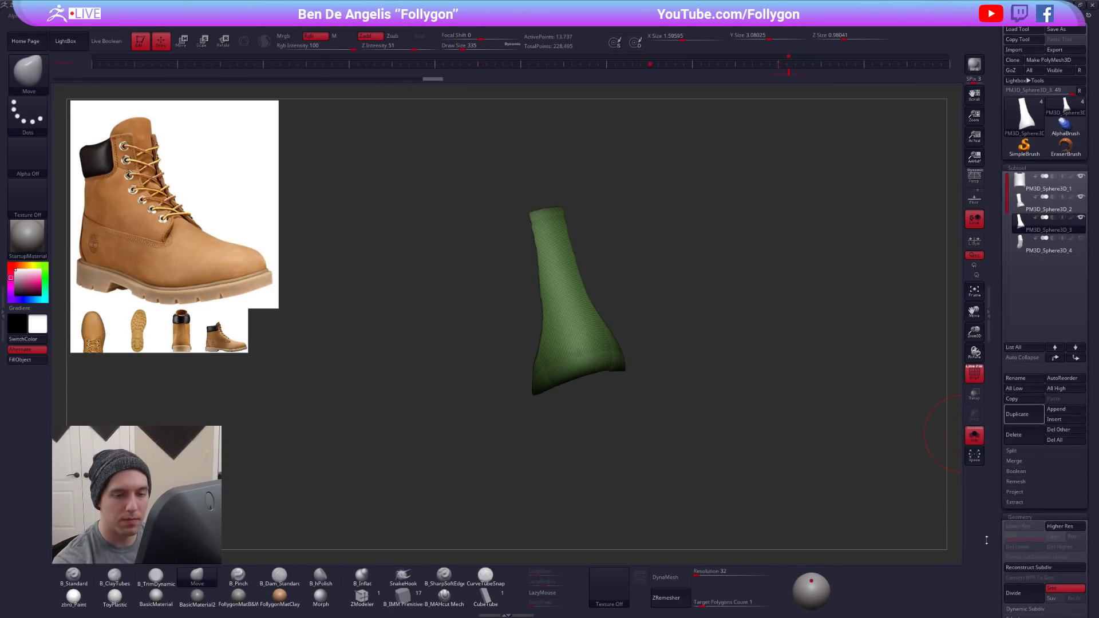
{"action": "key", "text": "shift+f"}
- Try ZRemeshing the heel panel with a target polygon count of 0.5
{"action": "mouse_move", "coordinate": [681, 372]}
{"action": "left_mouse_down"}
{"action": "mouse_move", "coordinate": [736, 365]}
{"action": "mouse_move", "coordinate": [711, 460]}
{"action": "left_mouse_up"}
{"action": "left_click_drag", "start_coordinate": [703, 603], "coordinate": [683, 602]}
{"action": "left_click", "coordinate": [702, 602]}
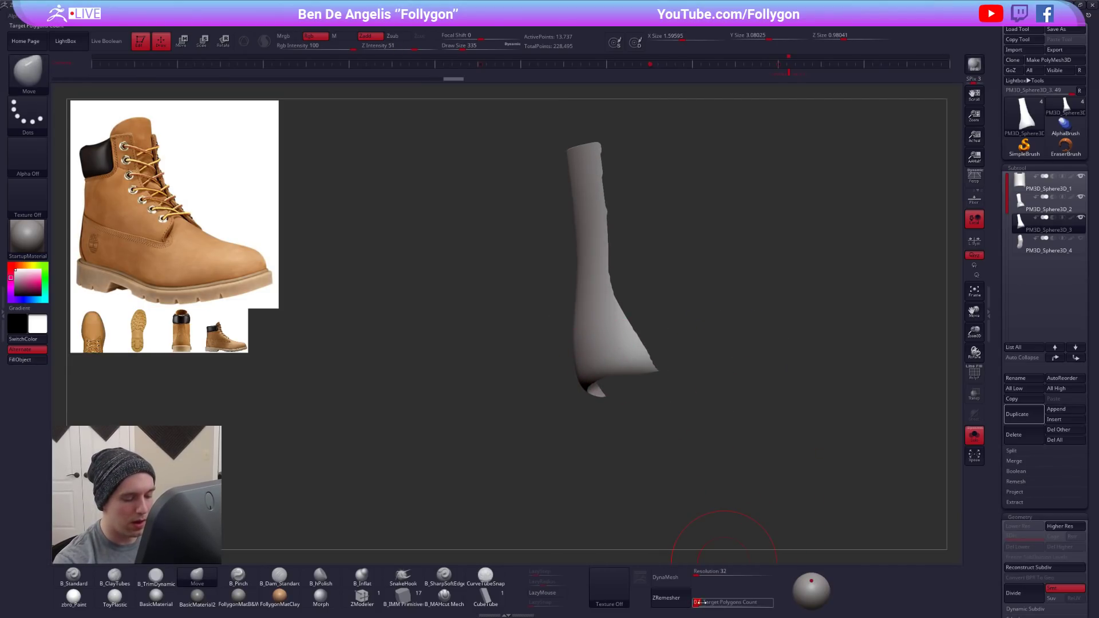
{"action": "type", "text": ".5"}
{"action": "key", "text": "Return"}
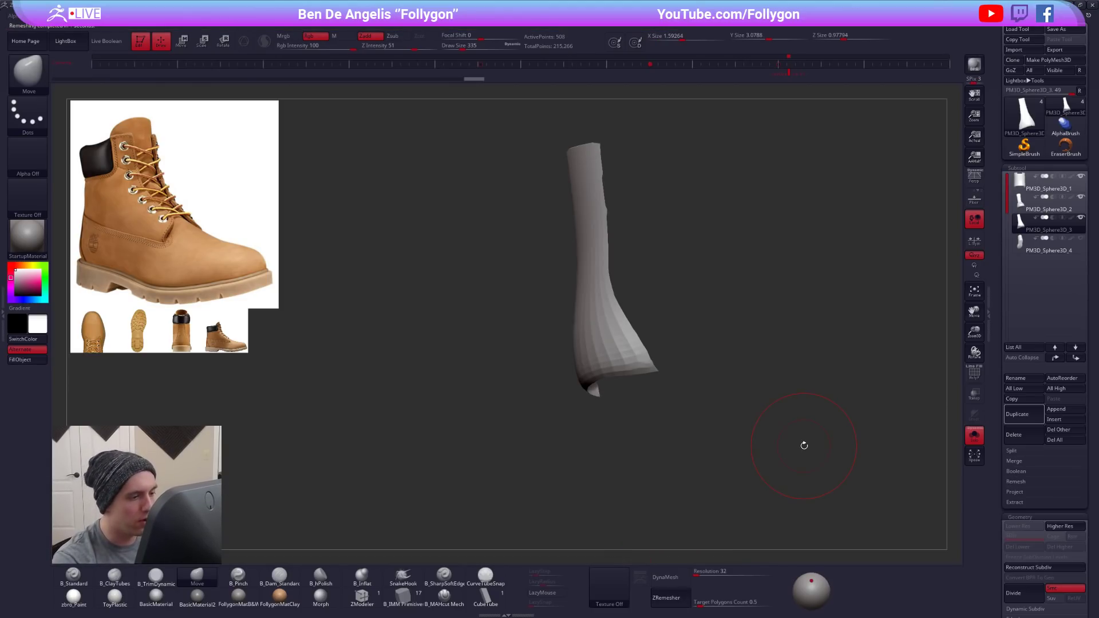
- Try nudging the remeshed heel panel's lower edges and corners into place with the Move brush
{"action": "key", "text": "shift+f"}
{"action": "key", "text": "space"}
{"action": "left_click", "coordinate": [659, 369]}
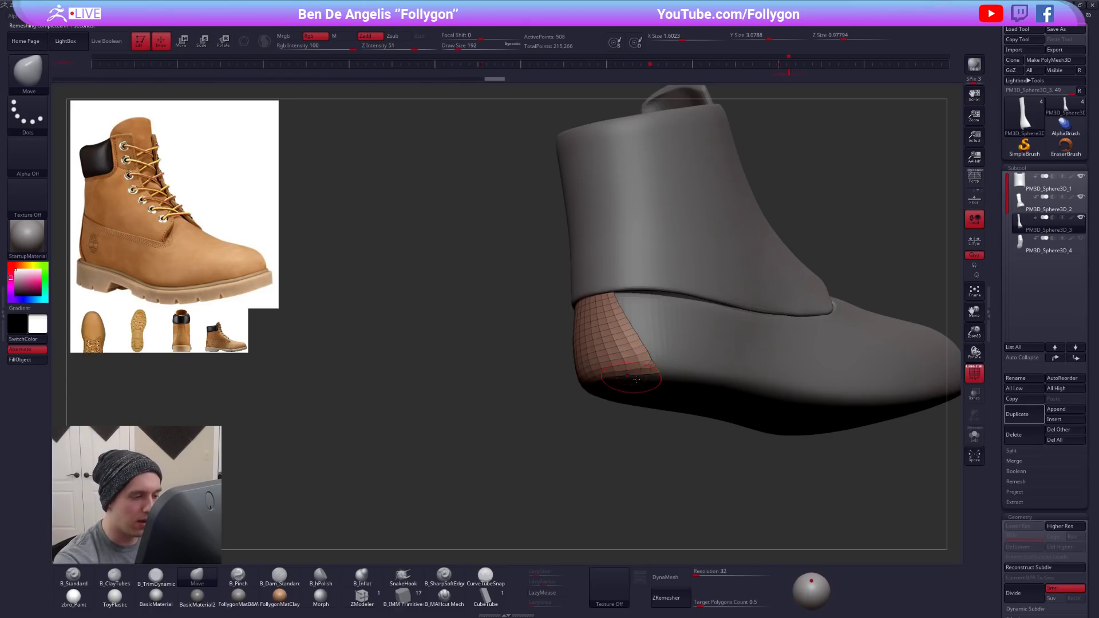
{"action": "left_click_drag", "start_coordinate": [515, 400], "coordinate": [612, 396], "text": "shift"}
{"action": "left_click_drag", "start_coordinate": [569, 364], "coordinate": [688, 364]}
{"action": "key", "text": "space"}
{"action": "left_click", "coordinate": [563, 350]}
{"action": "key", "text": "space"}
{"action": "left_click", "coordinate": [518, 364]}
- Undo the heel panel's edge moves and remesh, and ZRemesh it with a target polygon count of 0.18249
{"action": "left_click_drag", "start_coordinate": [699, 603], "coordinate": [697, 603]}
{"action": "left_click", "coordinate": [666, 597]}
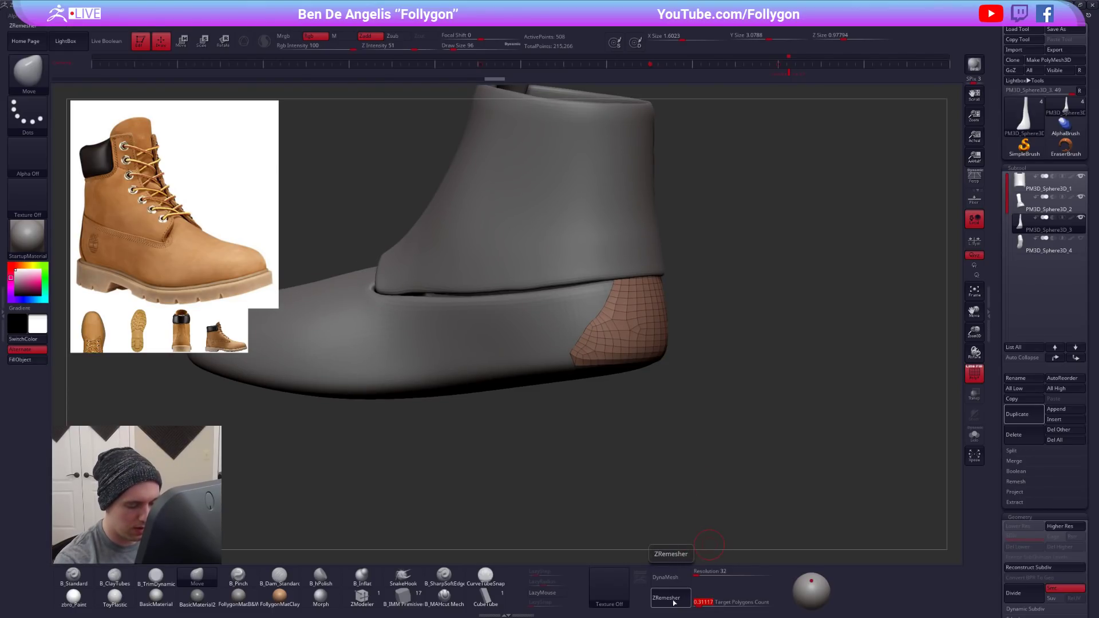
{"action": "key", "text": "ctrl+z"}
{"action": "key", "text": "ctrl+z"}
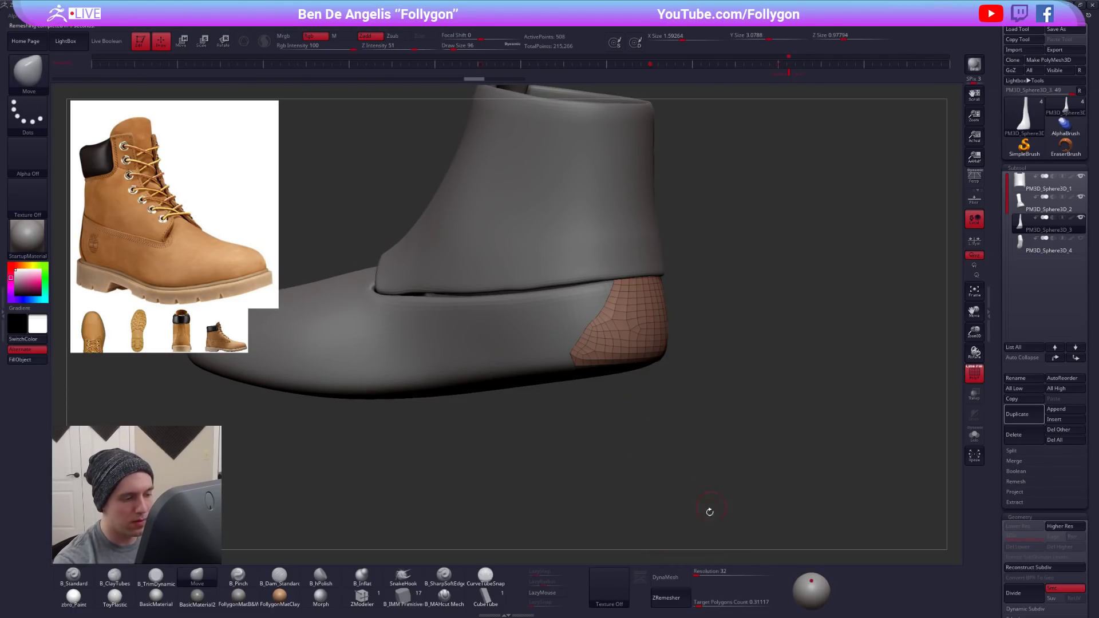
{"action": "key", "text": "ctrl+z"}
{"action": "left_click_drag", "start_coordinate": [699, 605], "coordinate": [696, 606]}
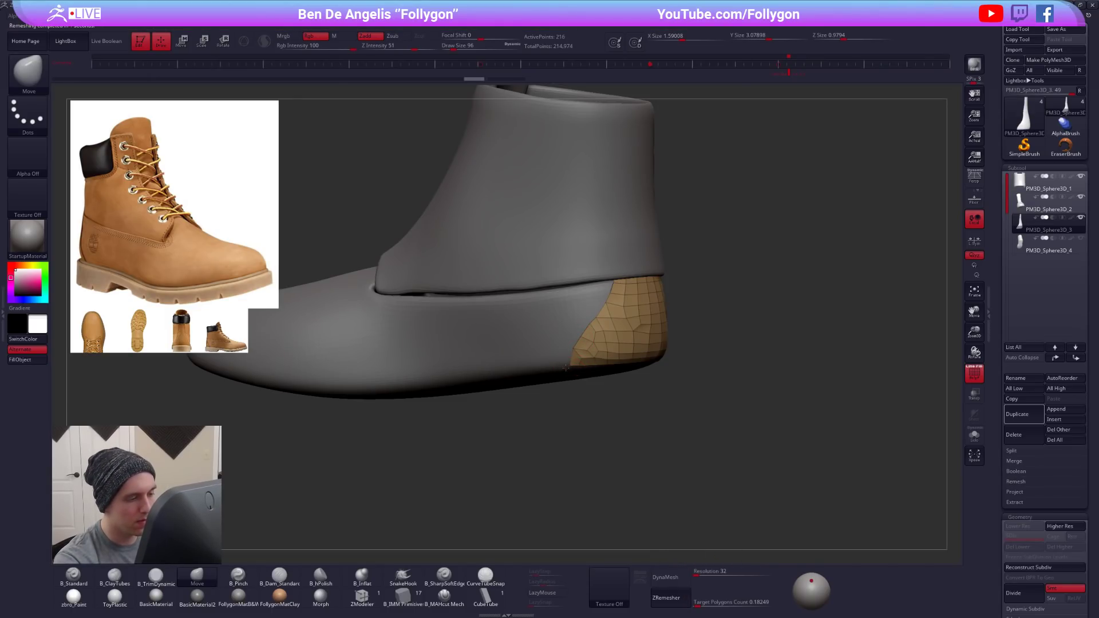
- Pull the low-poly heel panel's lower corners and edges into shape around the foot with the Move brush
{"action": "key", "text": "space"}
{"action": "left_click_drag", "start_coordinate": [554, 373], "coordinate": [573, 372]}
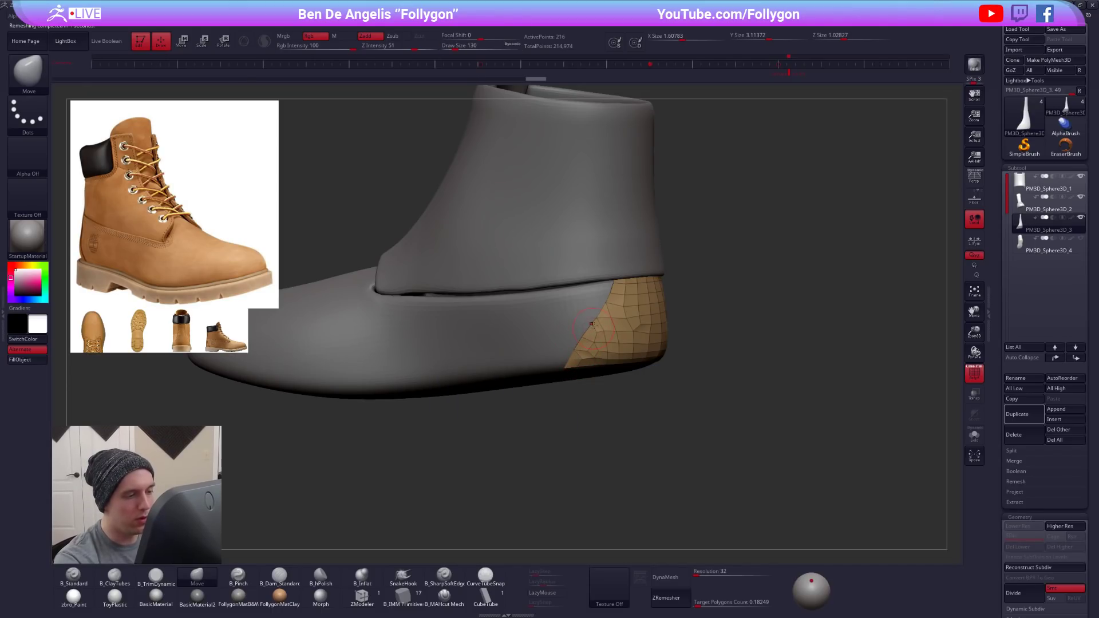
{"action": "left_click_drag", "start_coordinate": [847, 418], "coordinate": [635, 412]}
{"action": "key", "text": "alt+s"}
{"action": "left_click_drag", "start_coordinate": [692, 343], "coordinate": [624, 315]}
{"action": "key", "text": "shift+f"}
{"action": "key", "text": "shift+f"}
{"action": "mouse_move", "coordinate": [498, 275]}
{"action": "left_mouse_down"}
{"action": "mouse_move", "coordinate": [633, 259]}
{"action": "mouse_move", "coordinate": [640, 337]}
{"action": "mouse_move", "coordinate": [661, 269]}
{"action": "mouse_move", "coordinate": [696, 272]}
{"action": "left_mouse_up"}
{"action": "mouse_move", "coordinate": [575, 484]}
{"action": "left_mouse_down"}
{"action": "mouse_move", "coordinate": [518, 464]}
{"action": "mouse_move", "coordinate": [495, 487]}
{"action": "left_mouse_up"}
- Thicken the heel panel by extruding all its polygons with the ZModeler brush
{"action": "left_click", "coordinate": [371, 599]}
{"action": "key", "text": "space"}
{"action": "mouse_move", "coordinate": [589, 312]}
{"action": "left_mouse_down"}
{"action": "mouse_move", "coordinate": [595, 303]}
{"action": "mouse_move", "coordinate": [590, 313]}
{"action": "left_mouse_up"}
{"action": "left_click_drag", "start_coordinate": [435, 426], "coordinate": [547, 438]}
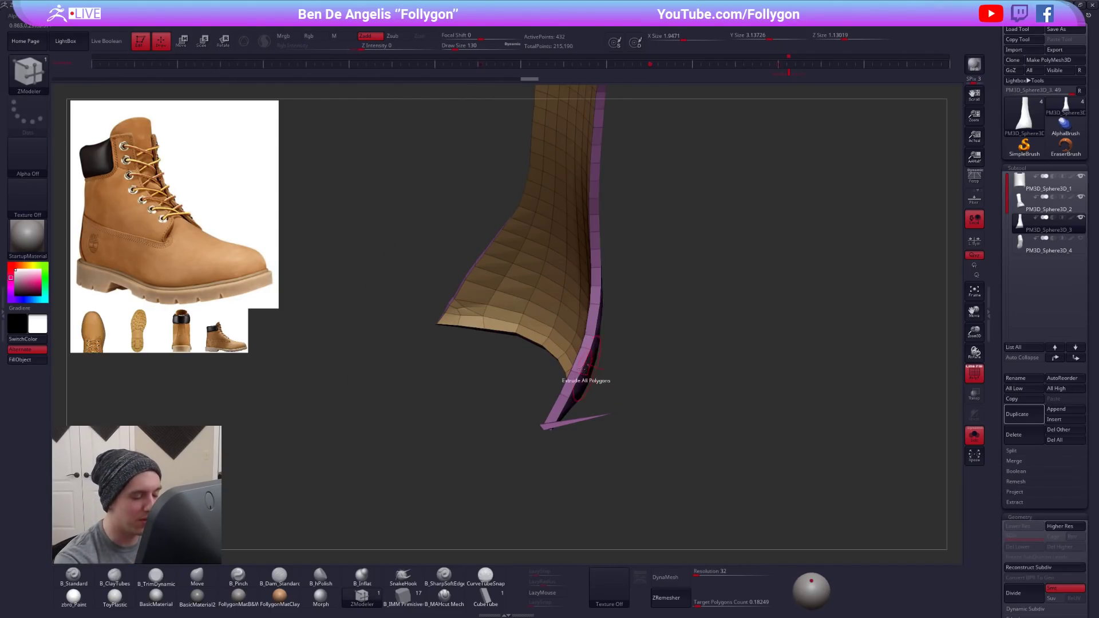
- Try separating the stray spike at the heel panel's lower corner with Auto Groups and hiding it
{"action": "right_click_drag", "start_coordinate": [588, 371], "coordinate": [613, 353]}
{"action": "key", "text": "ctrl+shift+f"}
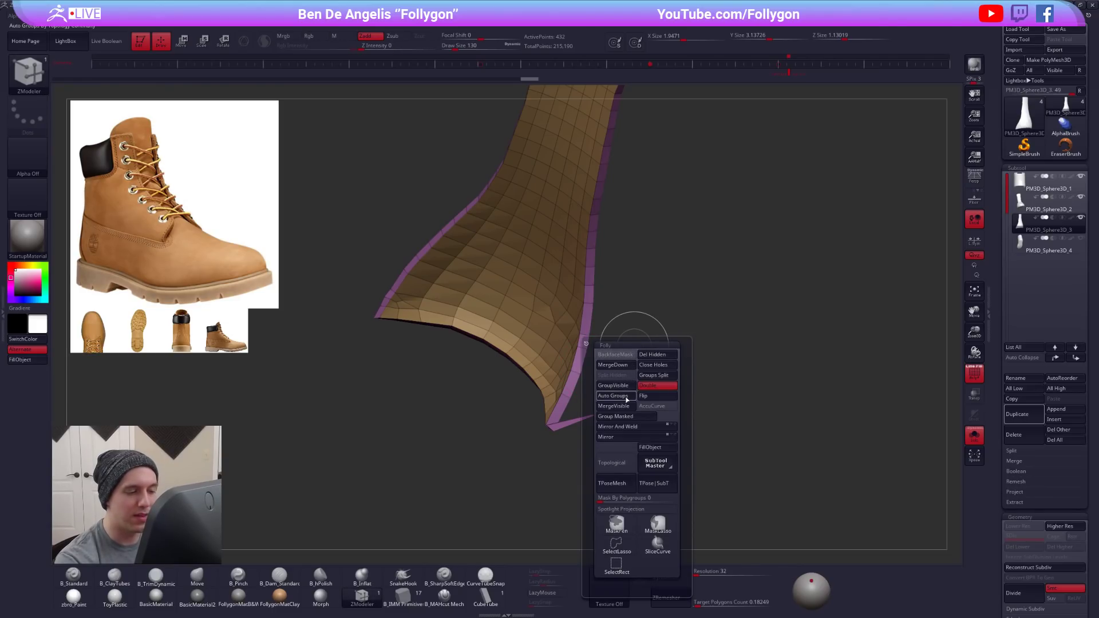
{"action": "left_click", "coordinate": [627, 396]}
{"action": "left_click_drag", "start_coordinate": [778, 377], "coordinate": [728, 416]}
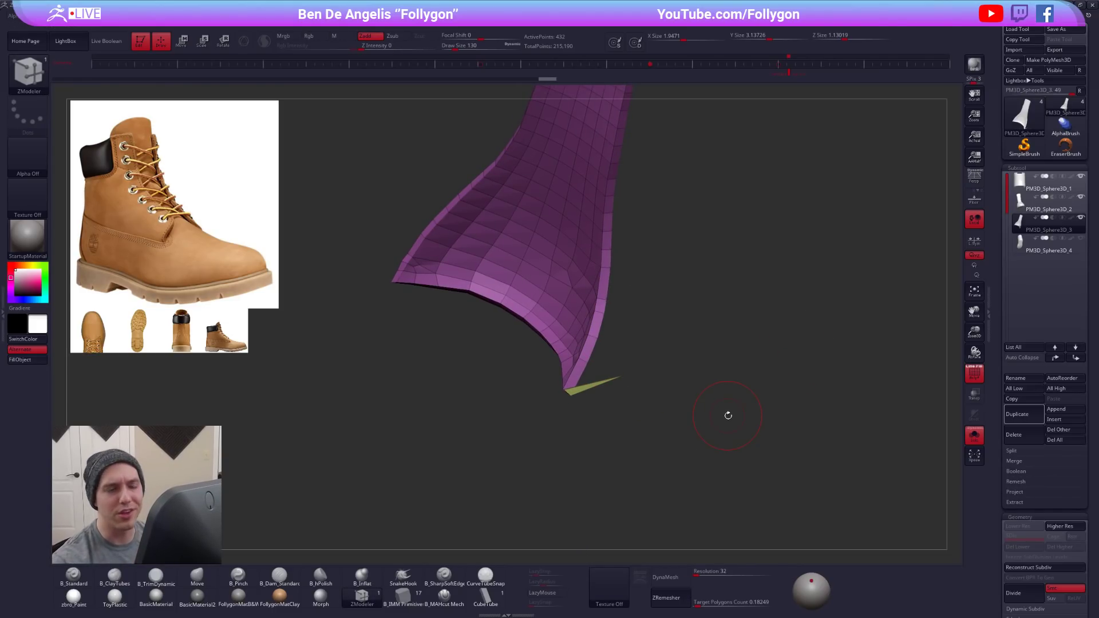
{"action": "key", "text": "ctrl+z"}
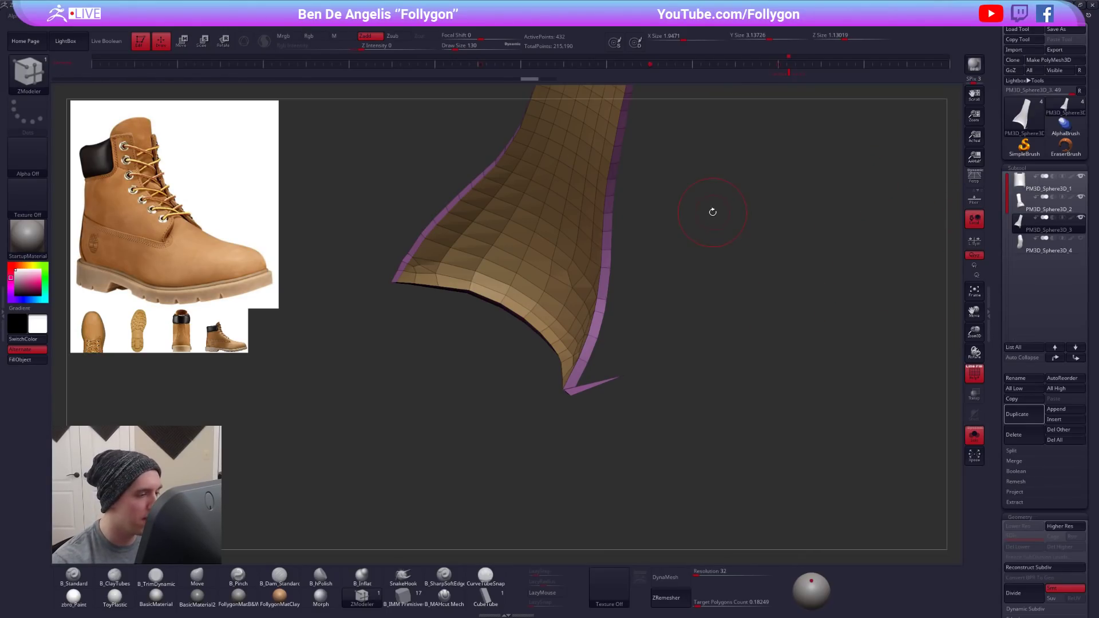
{"action": "key", "text": "ctrl+f"}
{"action": "left_click", "coordinate": [704, 259]}
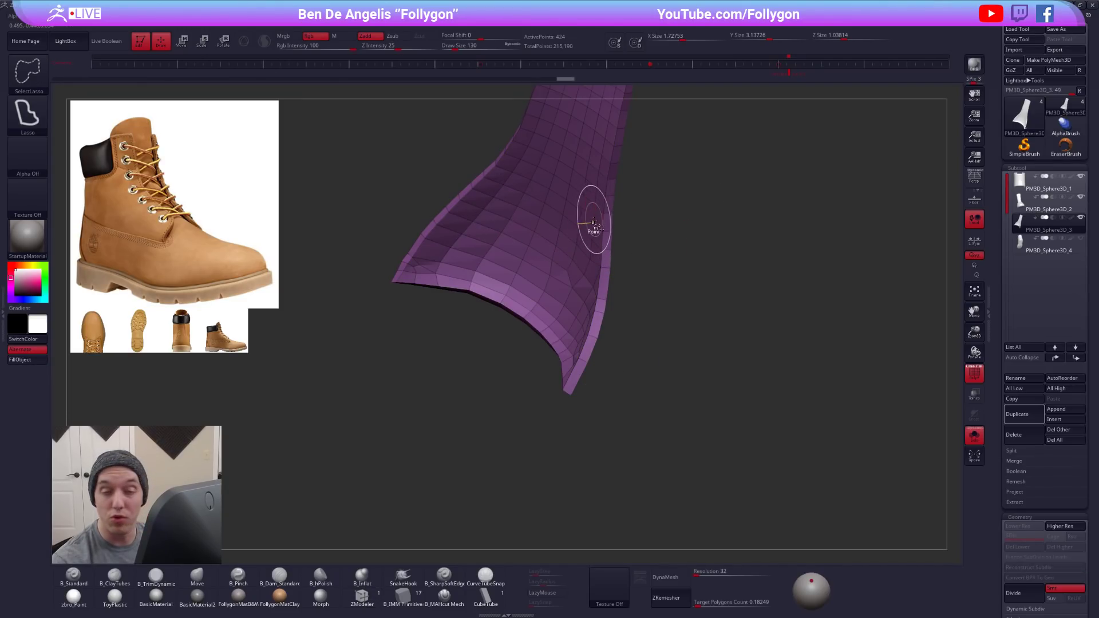
{"action": "right_click_drag", "start_coordinate": [601, 231], "coordinate": [617, 279], "text": "alt"}
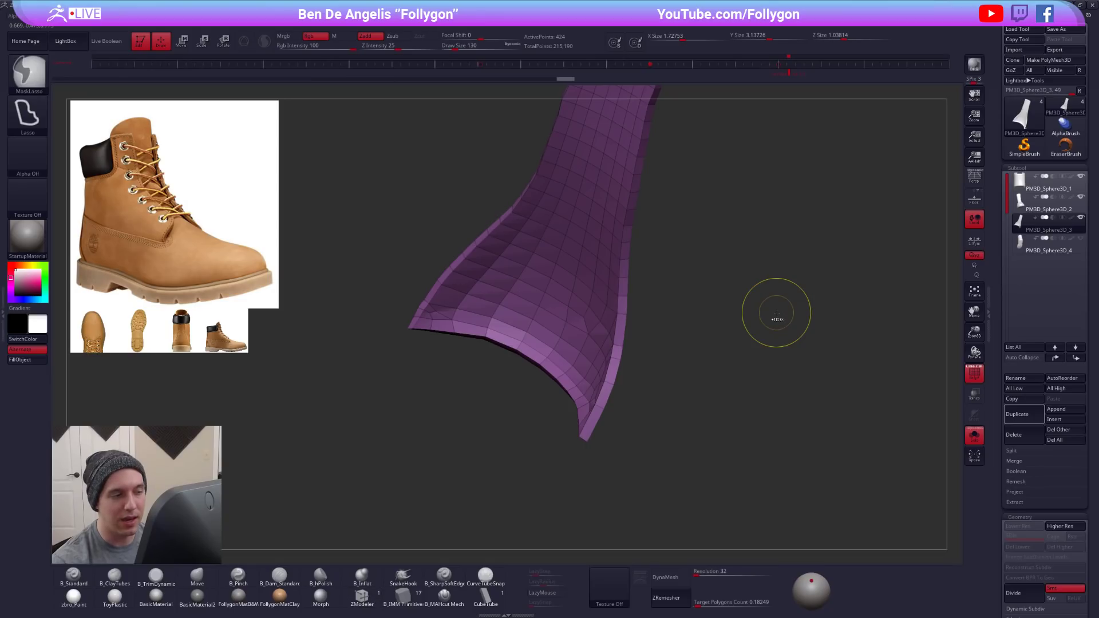
{"action": "key", "text": "ctrl+z"}
{"action": "key", "text": "ctrl+z"}
- Lasso off the stray spike at the thickened heel panel's lower corner and delete the hidden polygons
{"action": "mouse_move", "coordinate": [603, 418]}
{"action": "right_mouse_down"}
{"action": "mouse_move", "coordinate": [643, 423]}
{"action": "mouse_move", "coordinate": [617, 445]}
{"action": "mouse_move", "coordinate": [628, 455]}
{"action": "mouse_move", "coordinate": [632, 438]}
{"action": "mouse_move", "coordinate": [634, 451]}
{"action": "right_mouse_up"}
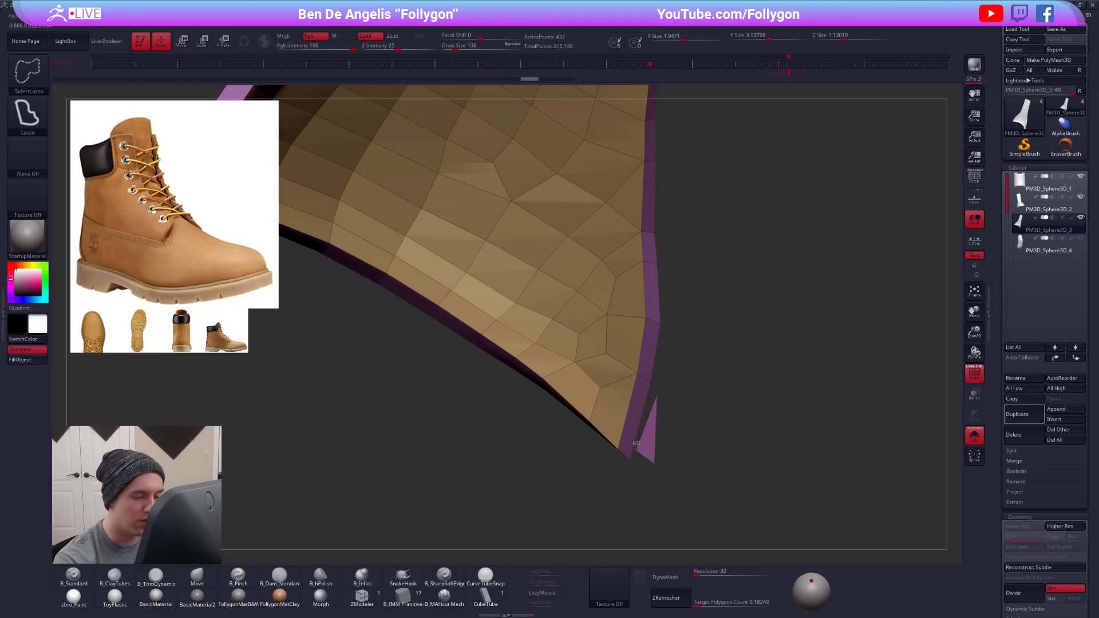
{"action": "mouse_move", "coordinate": [646, 477]}
{"action": "left_mouse_down", "text": "ctrl+shift"}
{"action": "mouse_move", "coordinate": [671, 369]}
{"action": "mouse_move", "coordinate": [681, 368]}
{"action": "left_mouse_up", "text": "ctrl+shift"}
{"action": "mouse_move", "coordinate": [699, 367]}
{"action": "right_mouse_down", "text": "ctrl"}
{"action": "mouse_move", "coordinate": [716, 321]}
{"action": "mouse_move", "coordinate": [718, 351]}
{"action": "right_mouse_up", "text": "ctrl"}
{"action": "key", "text": "space"}
{"action": "left_click", "coordinate": [763, 327]}
{"action": "mouse_move", "coordinate": [718, 351]}
{"action": "right_mouse_down"}
{"action": "mouse_move", "coordinate": [648, 342]}
{"action": "mouse_move", "coordinate": [700, 395]}
{"action": "right_mouse_up"}
- Show the whole boot again and smooth the heel panel with dynamic subdivision
{"action": "key", "text": "alt+s"}
{"action": "key", "text": "d"}
{"action": "key", "text": "shift+f"}
{"action": "mouse_move", "coordinate": [677, 352]}
{"action": "right_mouse_down", "text": "shift"}
{"action": "mouse_move", "coordinate": [687, 344]}
{"action": "mouse_move", "coordinate": [614, 381]}
{"action": "right_mouse_up", "text": "shift"}
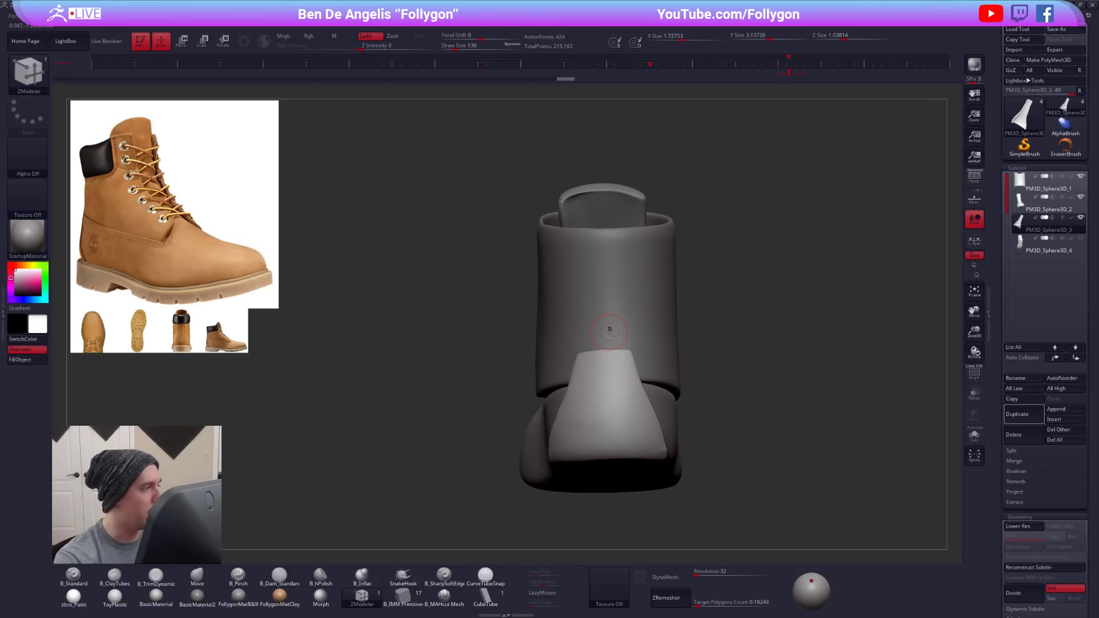
- Push the back of the ankle shaft inward with the Move brush so the heel panel sits over it along its full height
{"action": "left_click", "coordinate": [637, 315], "text": "alt"}
{"action": "key", "text": "space"}
{"action": "key", "text": "b"}
{"action": "key", "text": "m"}
{"action": "key", "text": "v"}
{"action": "key", "text": "space"}
{"action": "left_click_drag", "start_coordinate": [647, 308], "coordinate": [658, 304]}
{"action": "right_click_drag", "start_coordinate": [578, 318], "coordinate": [645, 309]}
{"action": "key", "text": "space"}
{"action": "left_click_drag", "start_coordinate": [630, 318], "coordinate": [638, 315]}
{"action": "key", "text": "space"}
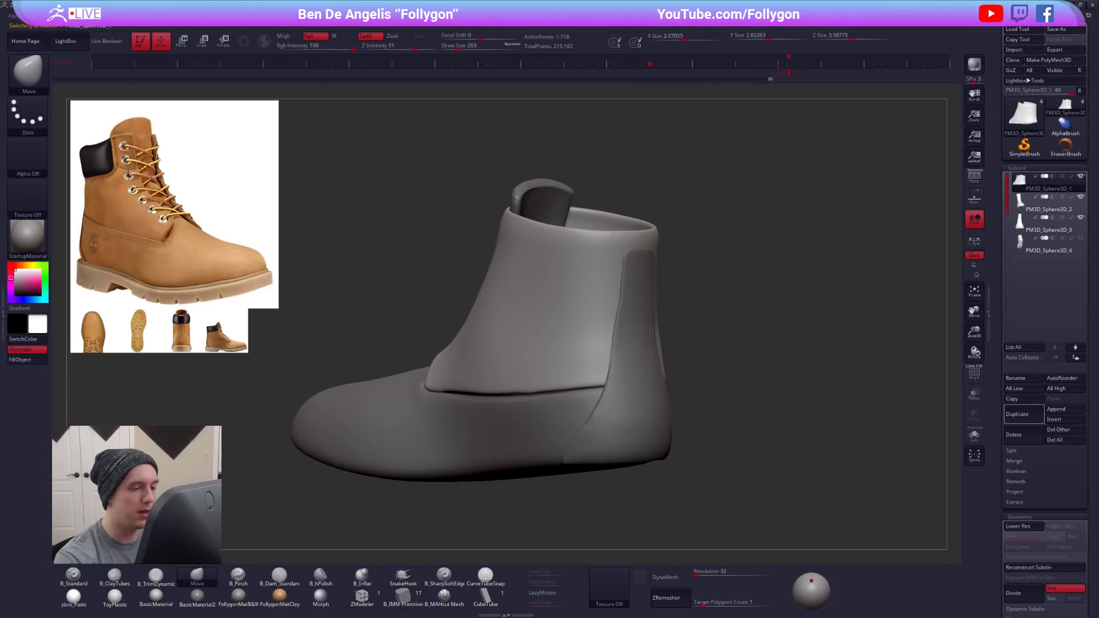
{"action": "right_click_drag", "start_coordinate": [667, 366], "coordinate": [606, 370], "text": "shift"}
- Select the heel panel and adjust its side edges with the Move brush
{"action": "left_click", "coordinate": [647, 395], "text": "alt"}
{"action": "key", "text": "space"}
{"action": "left_click_drag", "start_coordinate": [662, 375], "coordinate": [665, 375]}
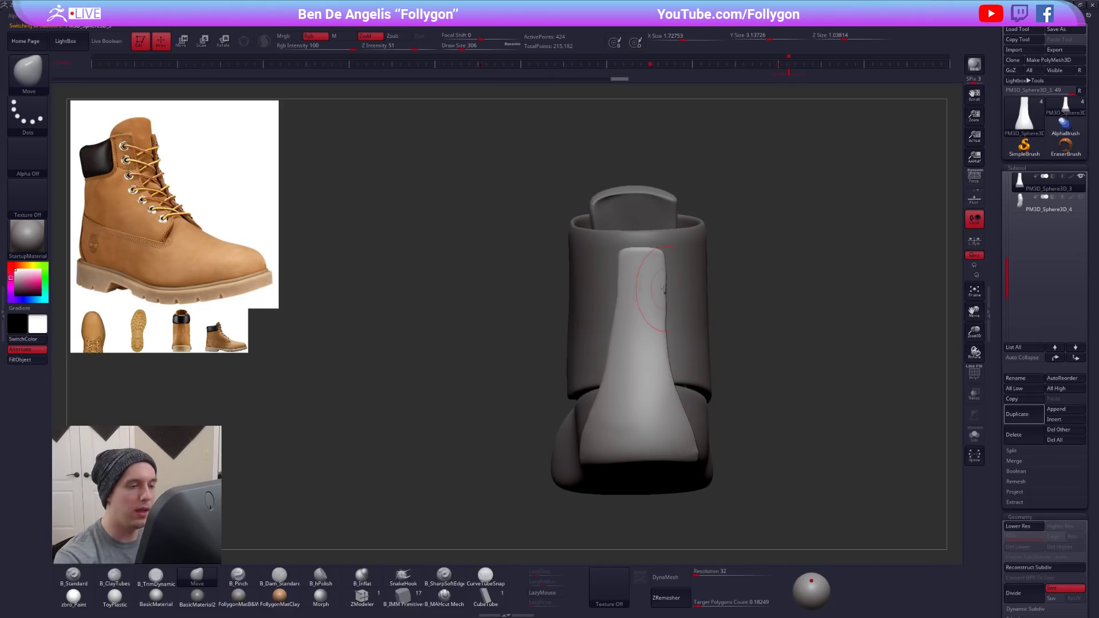
{"action": "key", "text": "space"}
{"action": "left_click_drag", "start_coordinate": [631, 298], "coordinate": [620, 297]}
{"action": "key", "text": "space"}
{"action": "left_click_drag", "start_coordinate": [625, 362], "coordinate": [628, 362]}
{"action": "mouse_move", "coordinate": [633, 348]}
{"action": "right_mouse_down"}
{"action": "mouse_move", "coordinate": [644, 331]}
{"action": "mouse_move", "coordinate": [618, 342]}
{"action": "mouse_move", "coordinate": [643, 313]}
{"action": "right_mouse_up"}
- Show the heel panel's wireframe, turn off its dynamic subdivision and isolate it from the rest of the boot
{"action": "key", "text": "shift+f"}
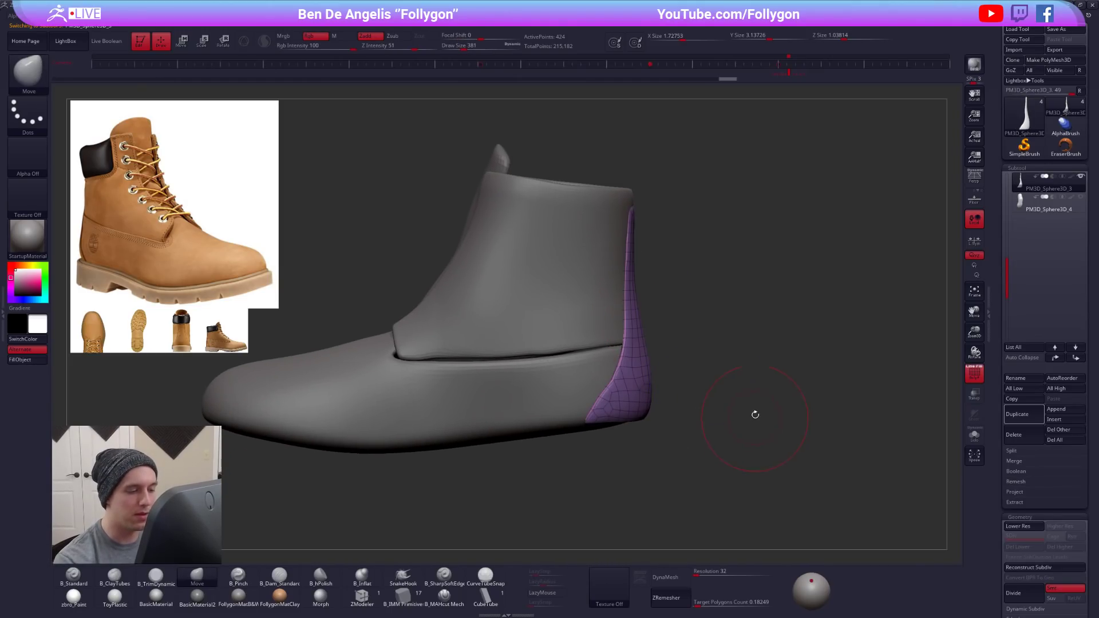
{"action": "right_click_drag", "start_coordinate": [753, 417], "coordinate": [765, 388], "text": "alt"}
{"action": "key", "text": "shift+d"}
{"action": "key", "text": "alt+s"}
{"action": "right_click_drag", "start_coordinate": [804, 452], "coordinate": [933, 413]}
{"action": "left_click_drag", "start_coordinate": [997, 436], "coordinate": [1002, 339]}
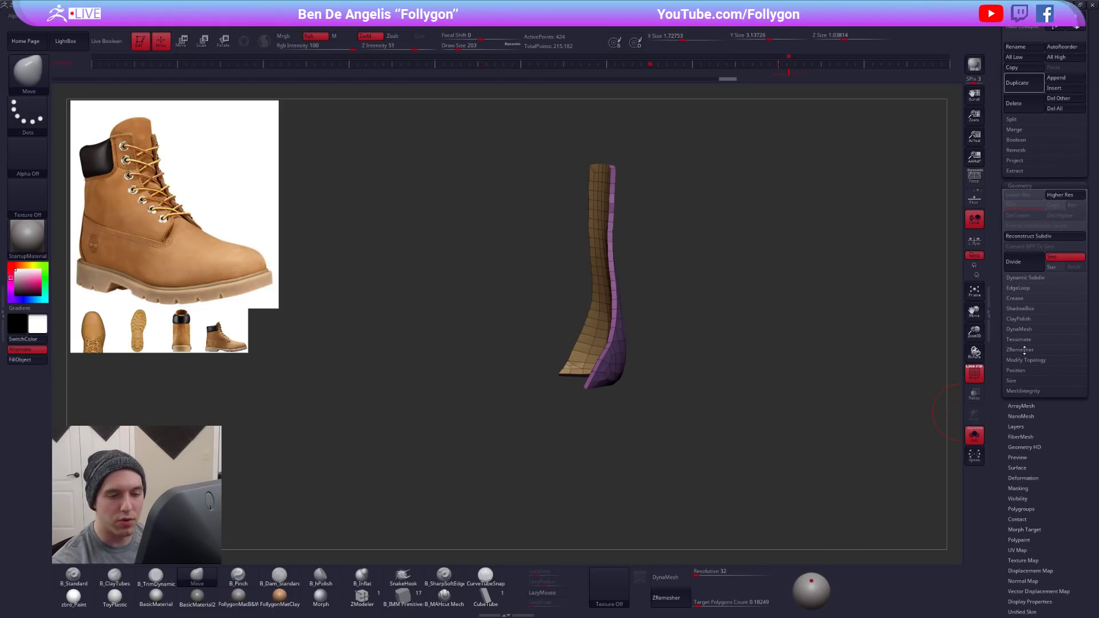
{"action": "key", "text": "ctrl+shift+f"}
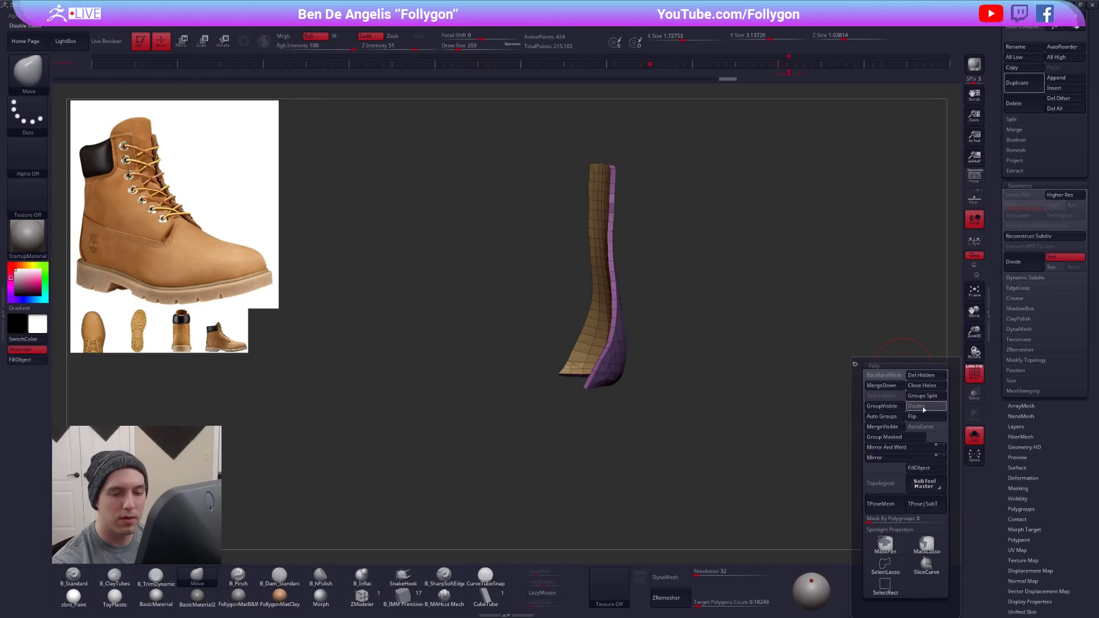
- Try remeshing the thickened heel panel with ZRemesher at a target polygons count of 1, keeping groups
{"action": "left_click", "coordinate": [1033, 350]}
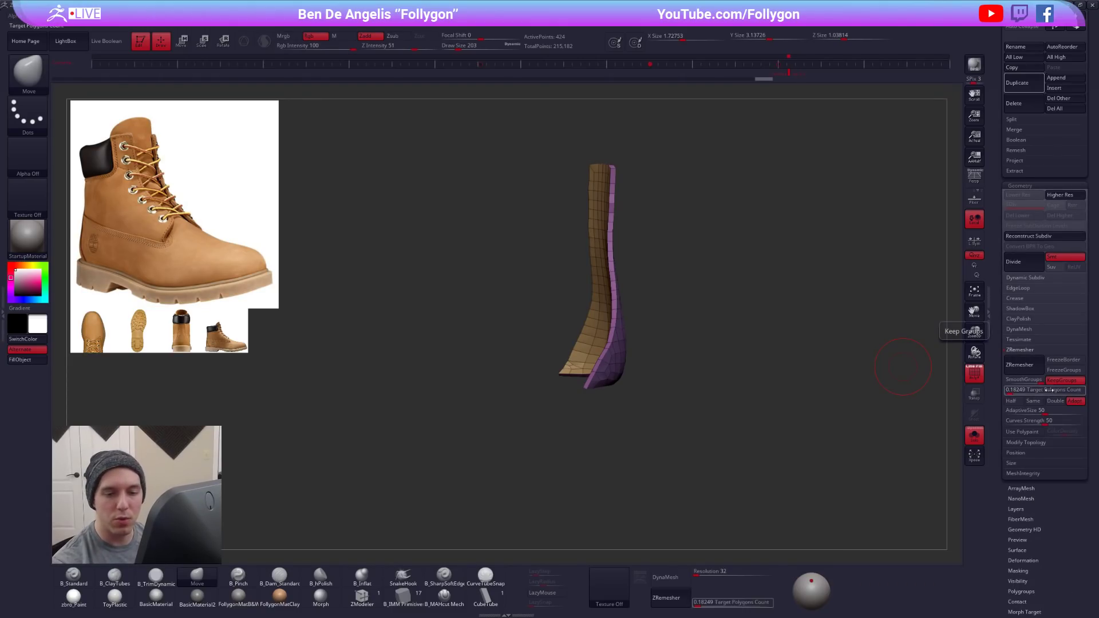
{"action": "left_click", "coordinate": [1011, 390]}
{"action": "left_click", "coordinate": [1012, 394]}
{"action": "type", "text": "1"}
{"action": "key", "text": "Tab"}
{"action": "right_click_drag", "start_coordinate": [637, 349], "coordinate": [640, 384], "text": "ctrl"}
{"action": "left_click_drag", "start_coordinate": [640, 384], "coordinate": [670, 393]}
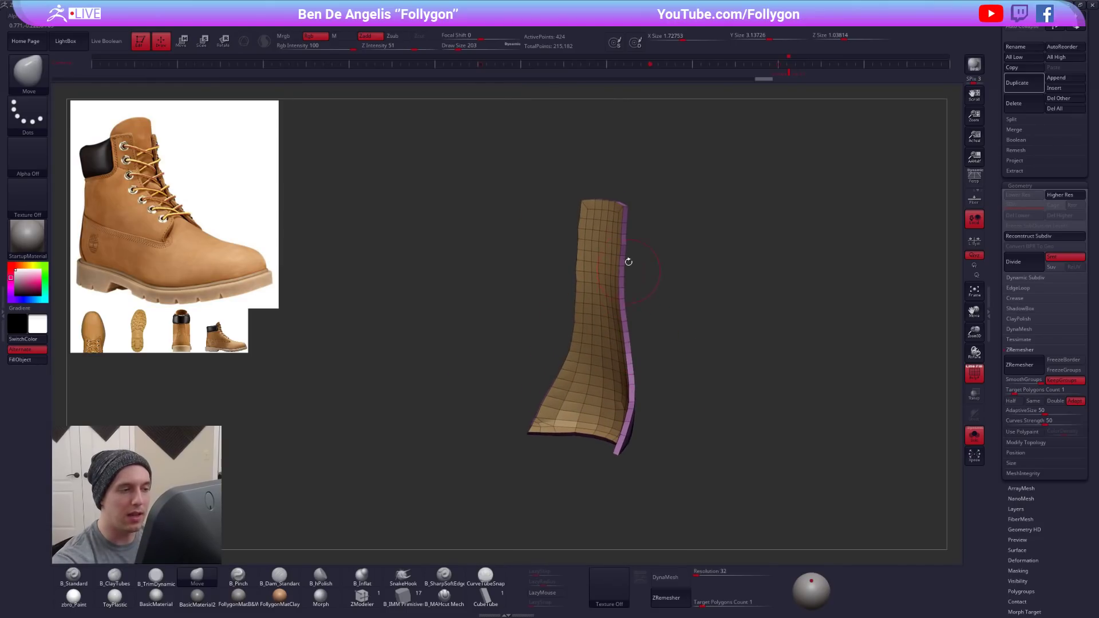
{"action": "left_click", "coordinate": [1011, 371]}
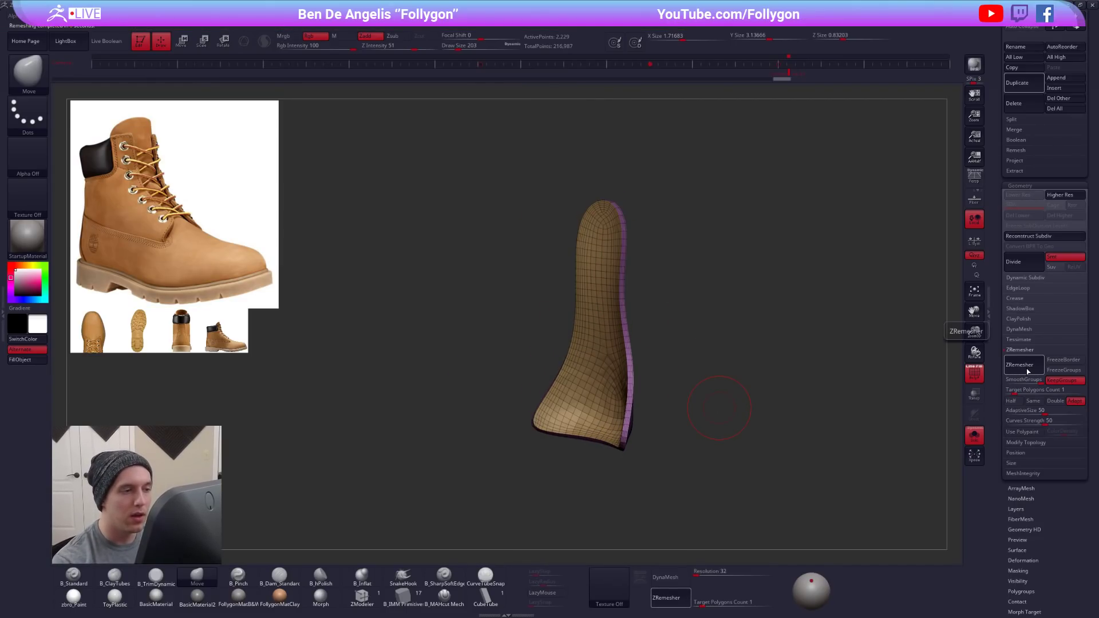
{"action": "right_click_drag", "start_coordinate": [631, 371], "coordinate": [669, 409], "text": "ctrl"}
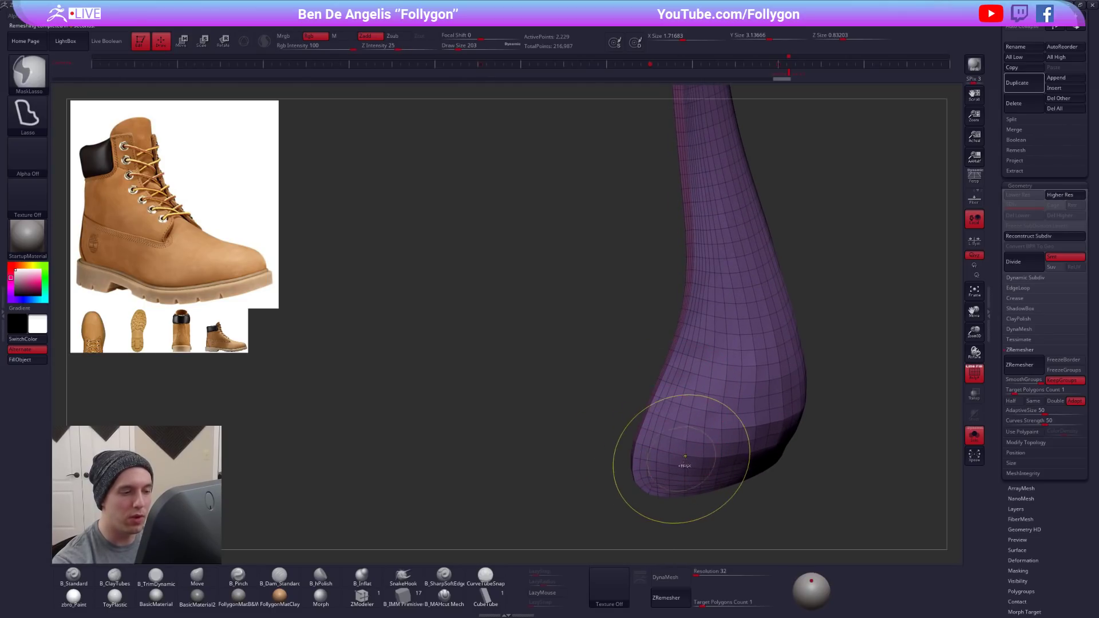
{"action": "key", "text": "ctrl+z"}
- Try remeshing the heel panel with ZRemesher at a target polygons count of 0.2
{"action": "right_click_drag", "start_coordinate": [708, 477], "coordinate": [726, 455]}
{"action": "right_click_drag", "start_coordinate": [726, 455], "coordinate": [662, 424], "text": "alt"}
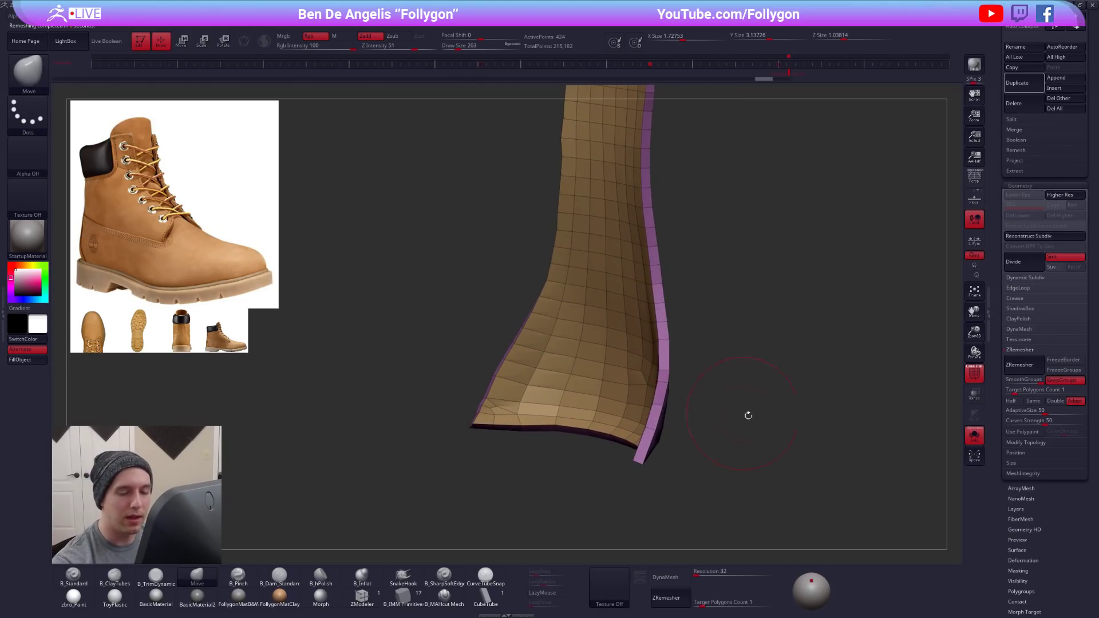
{"action": "right_click_drag", "start_coordinate": [819, 419], "coordinate": [799, 413], "text": "alt"}
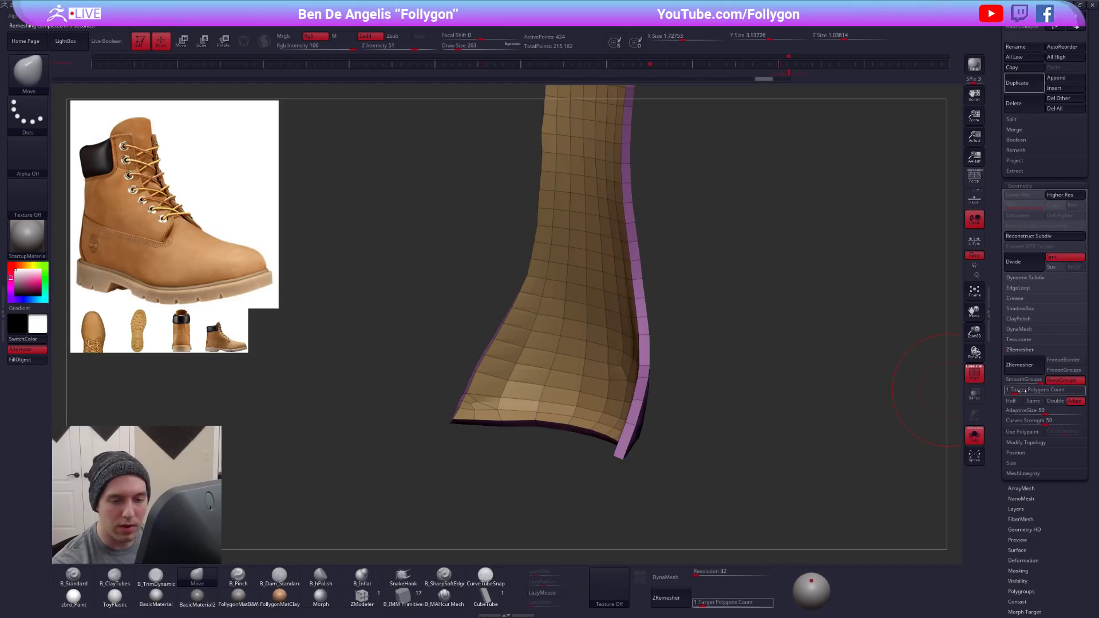
{"action": "left_click_drag", "start_coordinate": [1012, 394], "coordinate": [1045, 391]}
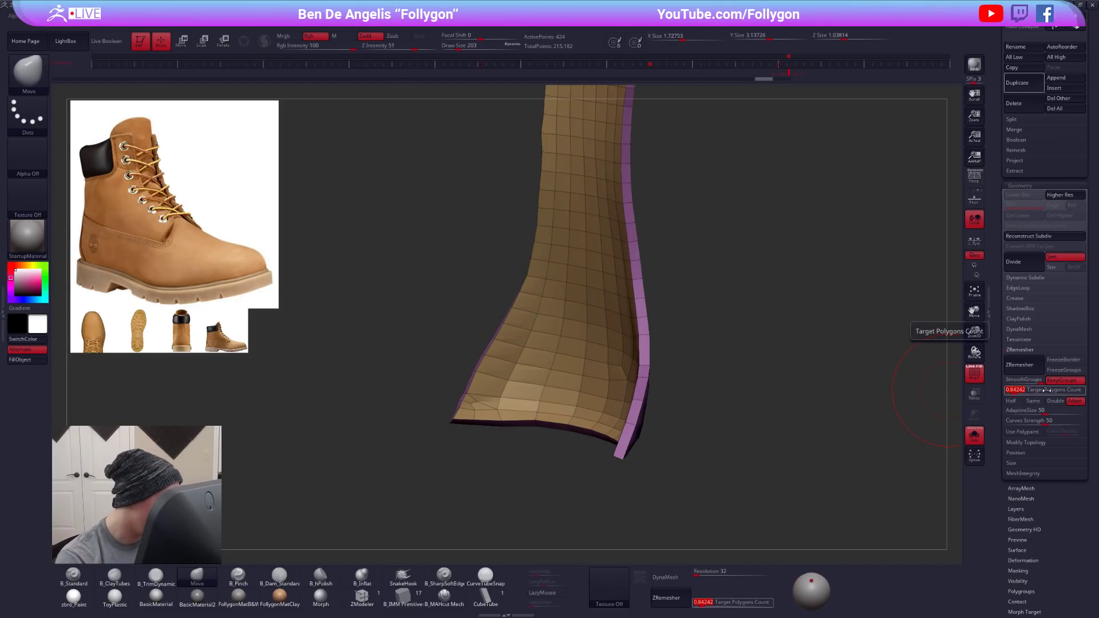
{"action": "key", "text": "Return"}
{"action": "left_click", "coordinate": [1027, 370]}
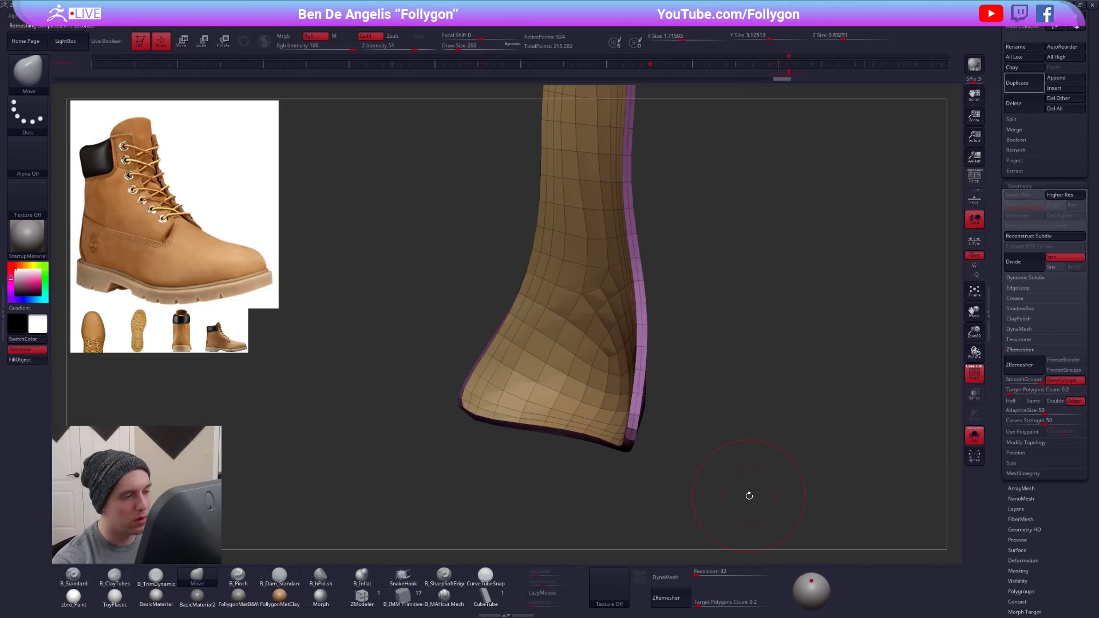
- Compare the remeshed heel panel with its previous mesh against the whole boot, and undo the remesh
{"action": "left_click_drag", "start_coordinate": [755, 462], "coordinate": [731, 476]}
{"action": "key", "text": "ctrl+z"}
{"action": "key", "text": "ctrl+shift+z"}
{"action": "key", "text": "ctrl+z"}
{"action": "left_click", "coordinate": [731, 474]}
{"action": "key", "text": "ctrl+shift+z"}
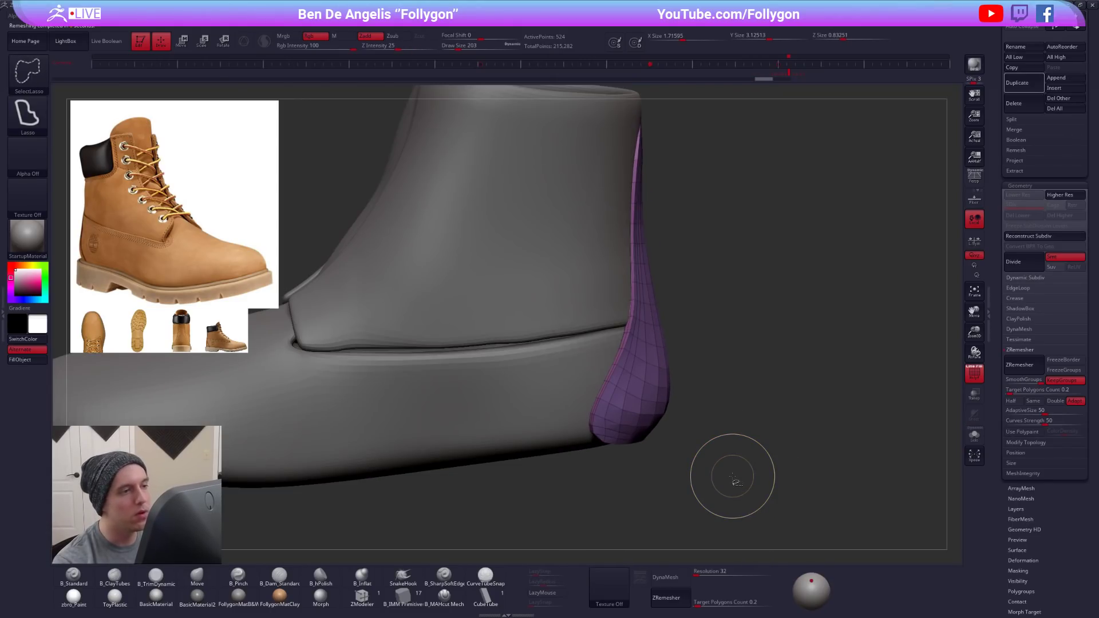
{"action": "key", "text": "ctrl+z"}
- Subdivide the heel panel several times and DynaMesh it at resolution 552 without freezing its subdivision levels
{"action": "key", "text": "ctrl+d"}
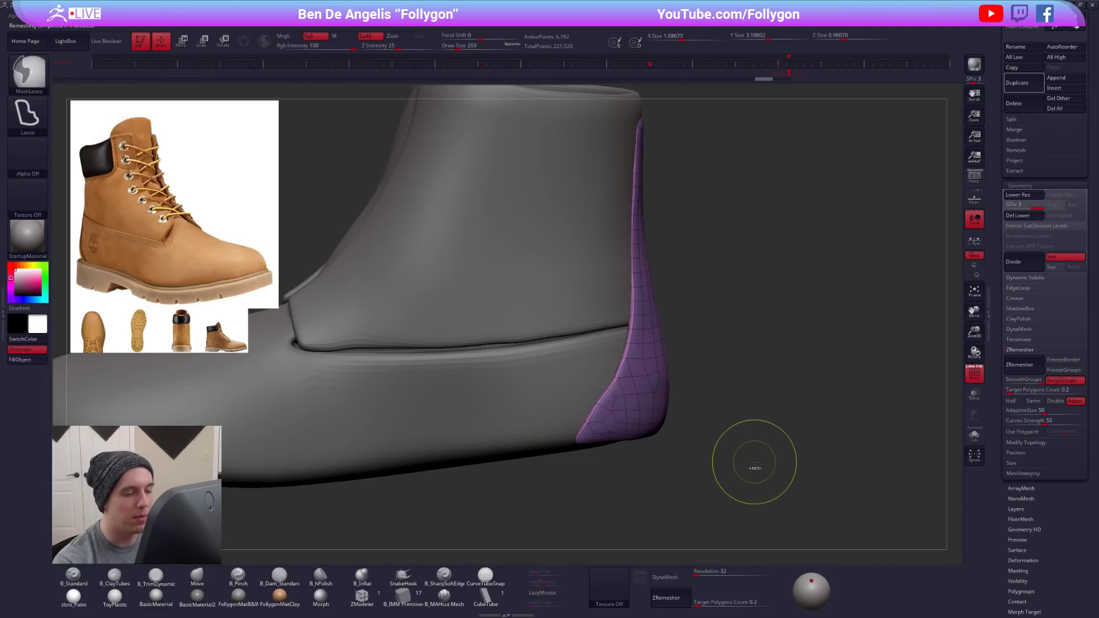
{"action": "key", "text": "ctrl+d"}
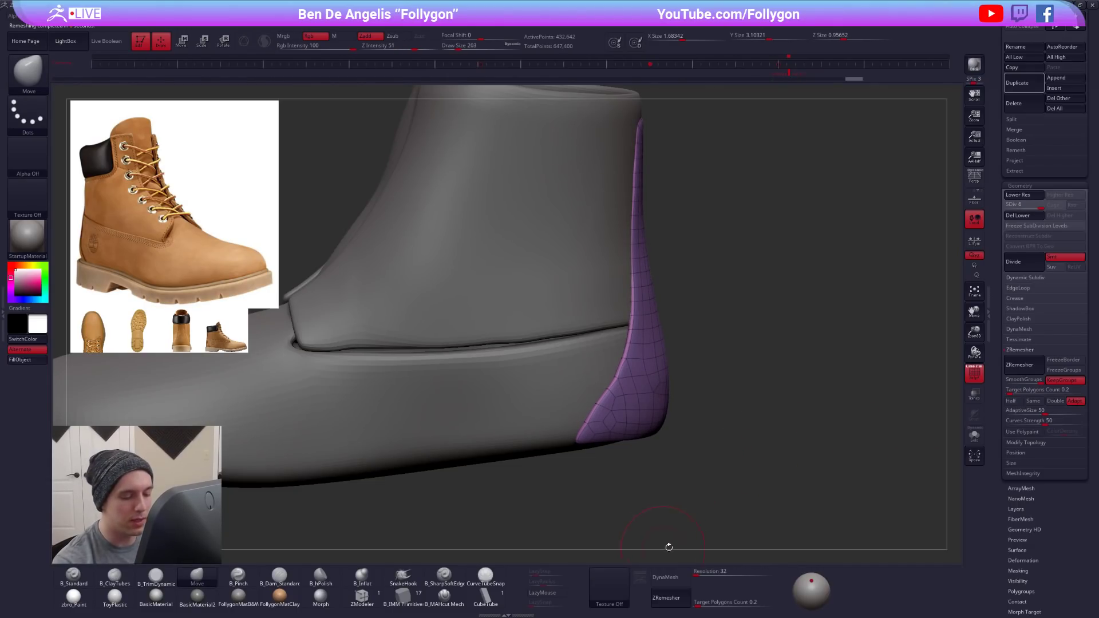
{"action": "left_click_drag", "start_coordinate": [702, 572], "coordinate": [706, 572]}
{"action": "left_click", "coordinate": [678, 577]}
{"action": "left_click", "coordinate": [642, 598]}
- Isolate the DynaMeshed heel panel, check its lower corners and try running ZRemesher on it
{"action": "key", "text": "shift+f"}
{"action": "key", "text": "alt+s"}
{"action": "mouse_move", "coordinate": [731, 476]}
{"action": "left_mouse_down"}
{"action": "mouse_move", "coordinate": [636, 405]}
{"action": "mouse_move", "coordinate": [664, 440]}
{"action": "mouse_move", "coordinate": [663, 405]}
{"action": "left_mouse_up"}
{"action": "key", "text": "shift+f"}
{"action": "key", "text": "shift+f"}
{"action": "key", "text": "s"}
{"action": "left_click", "coordinate": [1024, 374]}
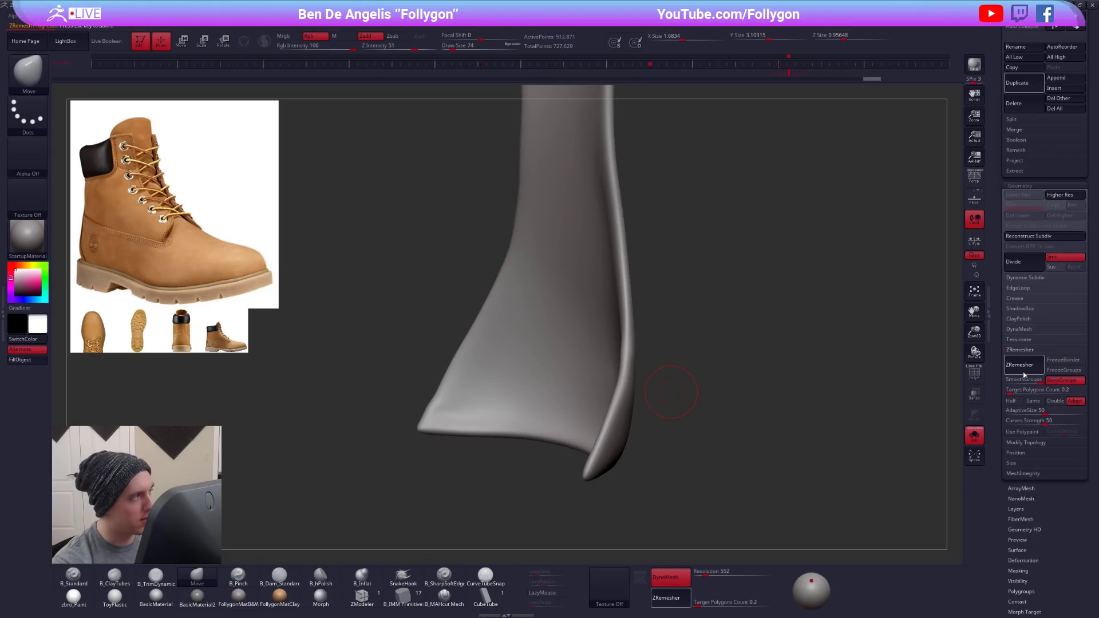
{"action": "key", "text": "Escape"}
{"action": "key", "text": "shift"}
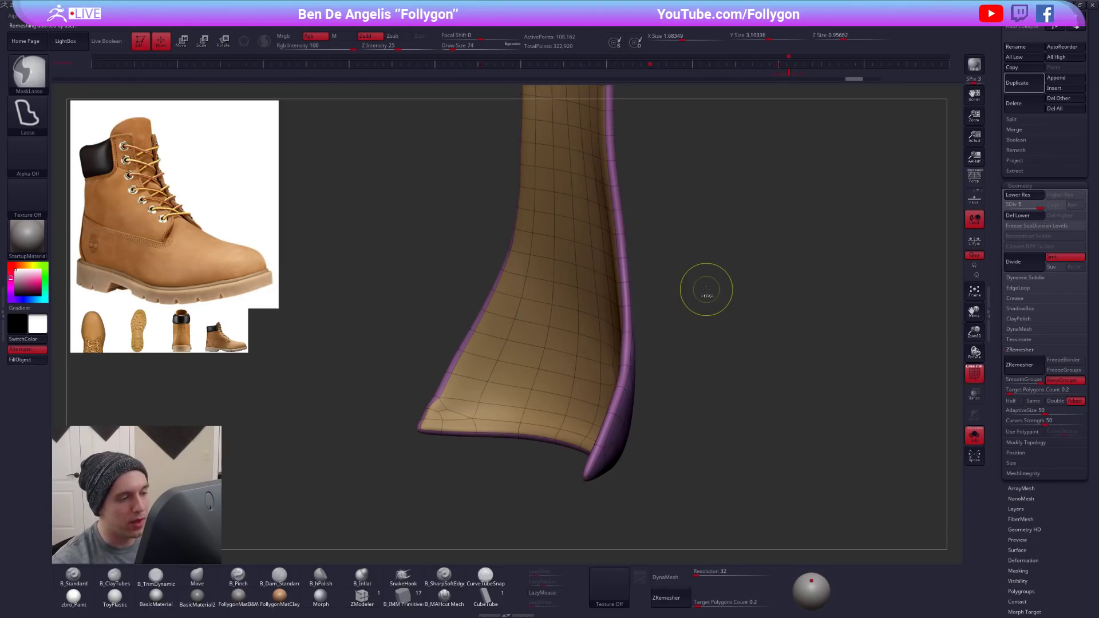
- Undo the heel panel's DynaMesh and subdivisions, stepping back to the sheet before its thickening
{"action": "key", "text": "ctrl+z"}
{"action": "key", "text": "ctrl+z"}
{"action": "key", "text": "ctrl+z"}
{"action": "key", "text": "ctrl+z"}
{"action": "key", "text": "ctrl+z"}
{"action": "left_click_drag", "start_coordinate": [679, 339], "coordinate": [660, 339]}
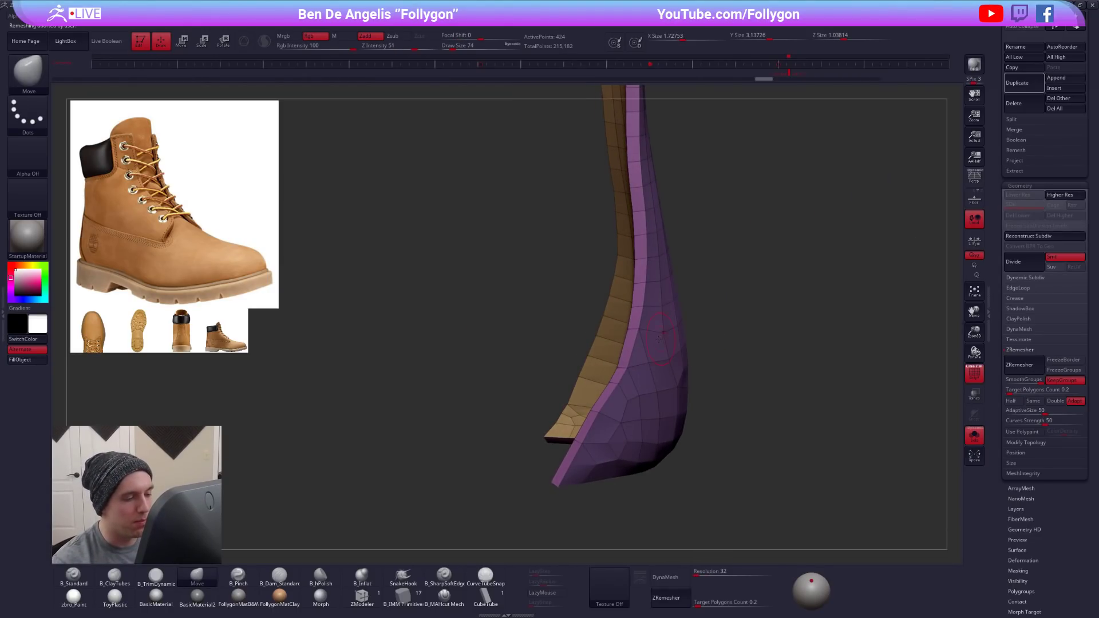
{"action": "key", "text": "ctrl+z"}
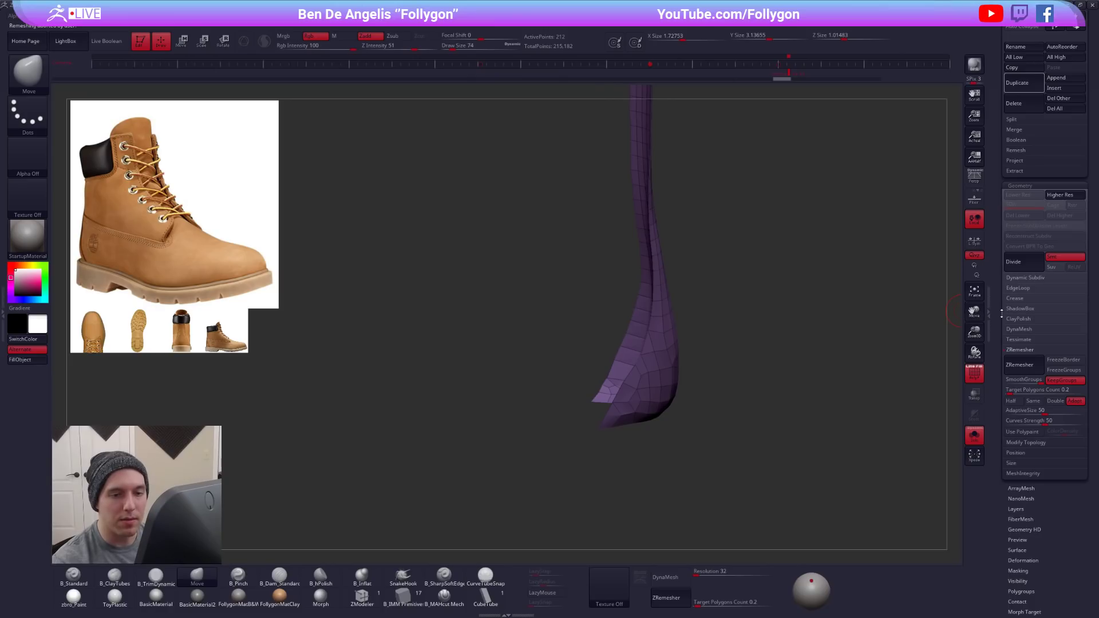
- Restore the heel panel's thickness, crease the border of its inner-face polygroup and check the result with dynamic subdivision
{"action": "left_click", "coordinate": [1024, 299]}
{"action": "key", "text": "ctrl+shift+z"}
{"action": "right_click_drag", "start_coordinate": [651, 318], "coordinate": [693, 313]}
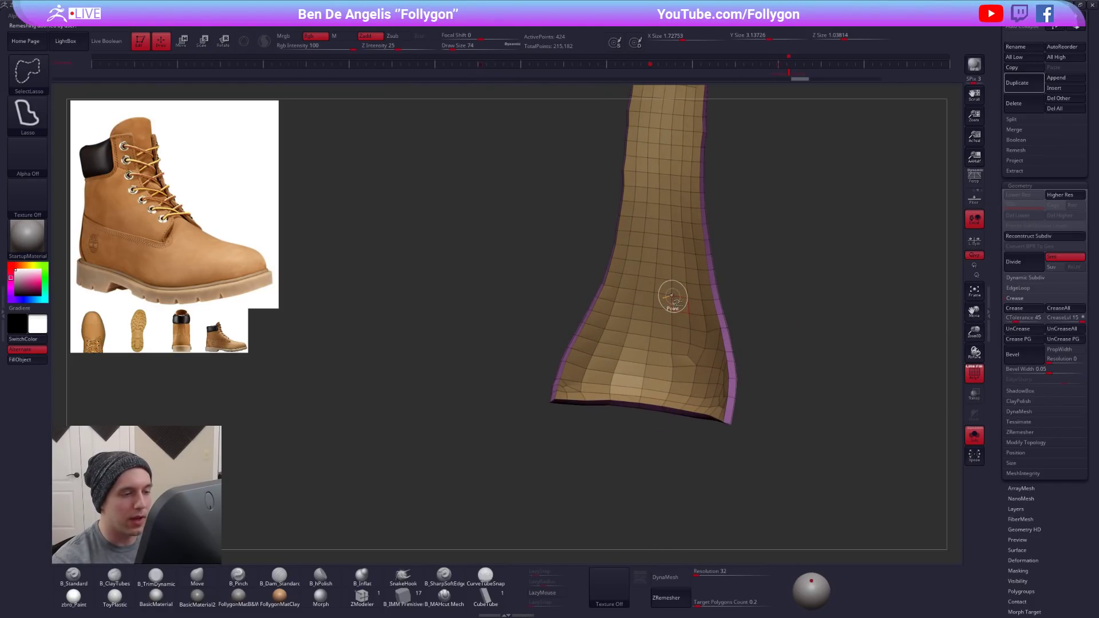
{"action": "left_click", "coordinate": [673, 297], "text": "ctrl+shift"}
{"action": "left_click", "coordinate": [1020, 307]}
{"action": "left_click", "coordinate": [950, 333], "text": "ctrl+shift"}
{"action": "left_click", "coordinate": [1007, 299]}
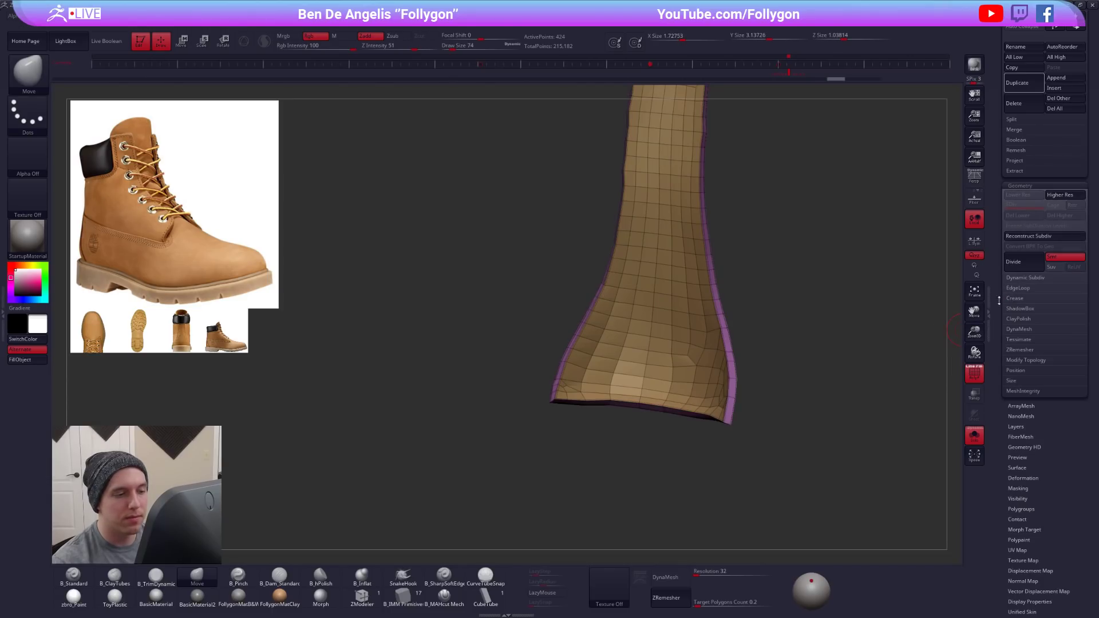
{"action": "key", "text": "d"}
{"action": "left_click_drag", "start_coordinate": [784, 349], "coordinate": [740, 348]}
{"action": "key", "text": "shift+d"}
- Crease the short corner edges at the heel panel's lower end with the ZModeler Crease action targeting single edges
{"action": "right_click_drag", "start_coordinate": [641, 391], "coordinate": [672, 406]}
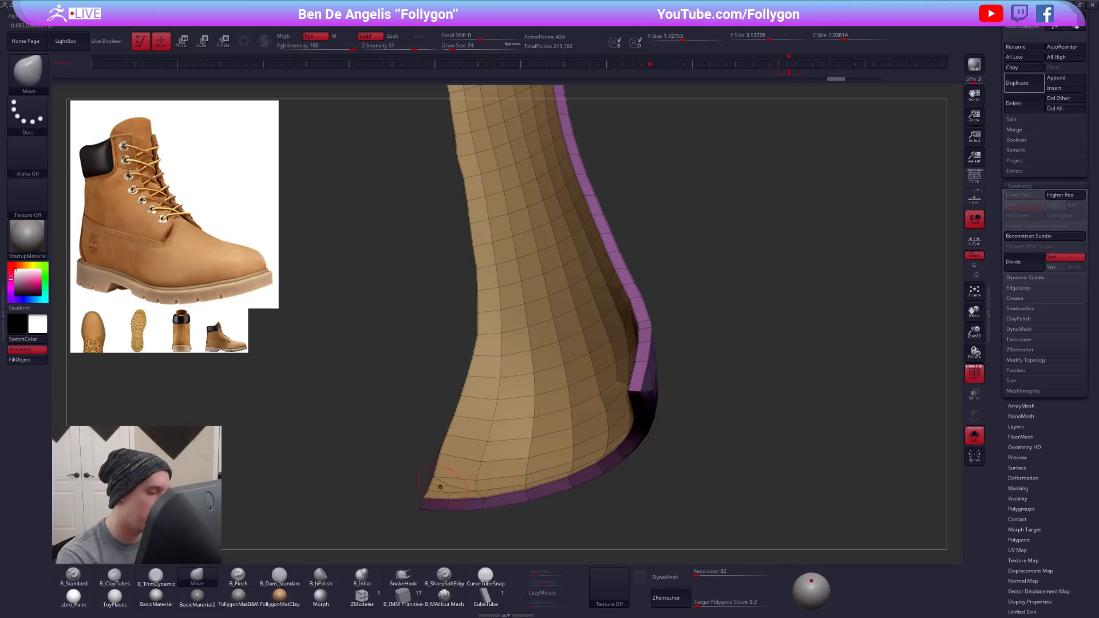
{"action": "left_click", "coordinate": [361, 607]}
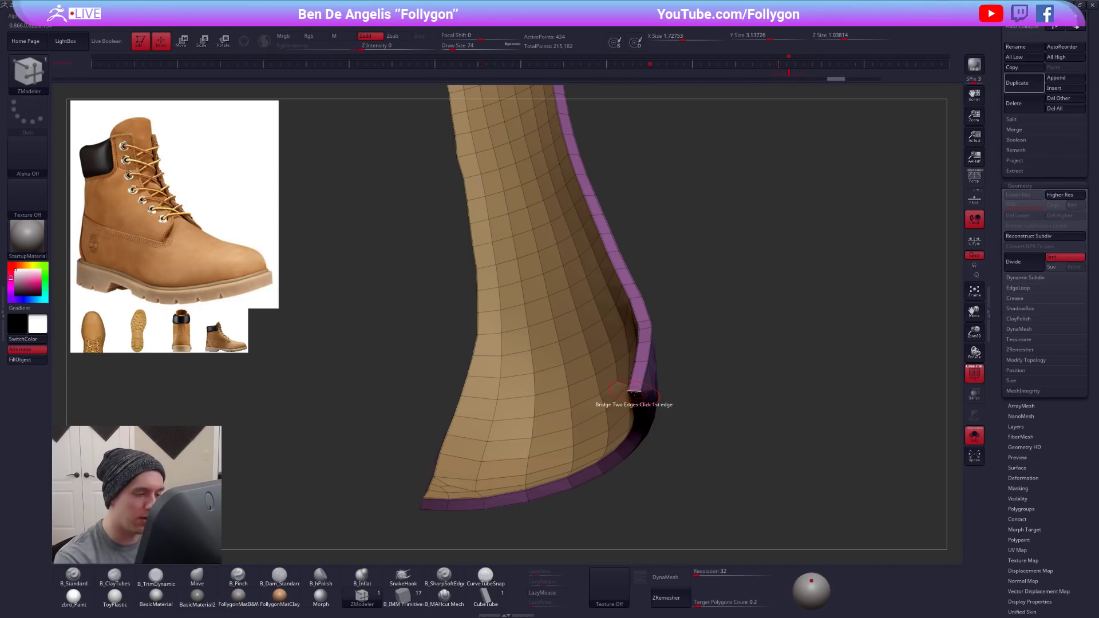
{"action": "key", "text": "space"}
{"action": "left_click", "coordinate": [577, 420]}
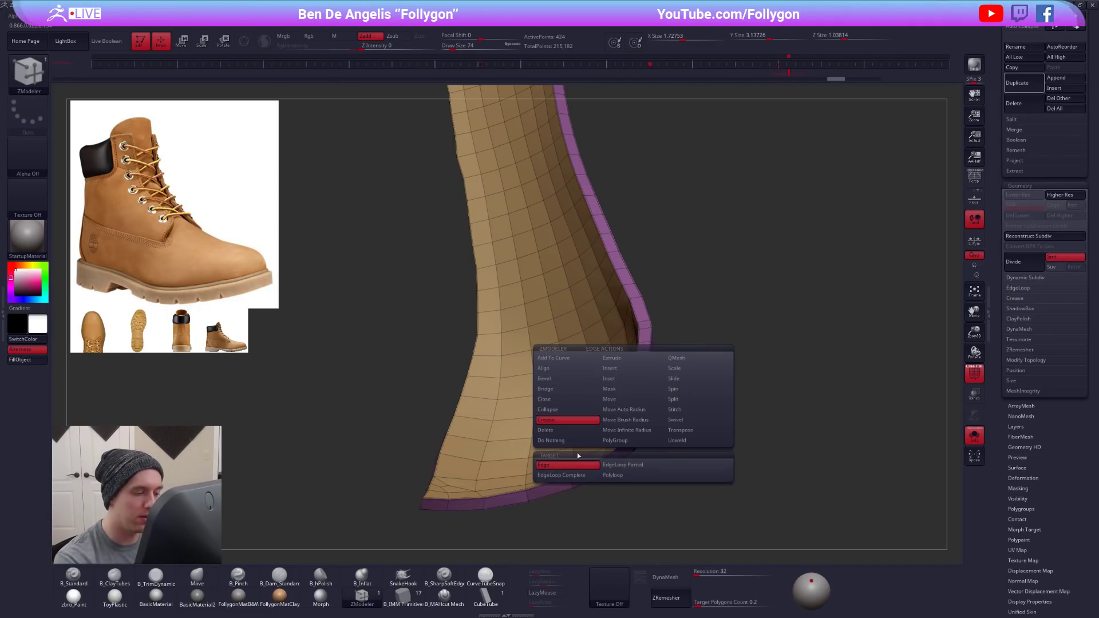
{"action": "right_click_drag", "start_coordinate": [435, 499], "coordinate": [606, 421], "text": "alt"}
{"action": "left_click", "coordinate": [548, 448]}
{"action": "right_click_drag", "start_coordinate": [607, 421], "coordinate": [589, 380], "text": "ctrl"}
- Crease the corner edges at the heel panel's upper end and preview the panel with dynamic subdivision, wireframe off
{"action": "right_click_drag", "start_coordinate": [608, 279], "coordinate": [618, 369], "text": "alt"}
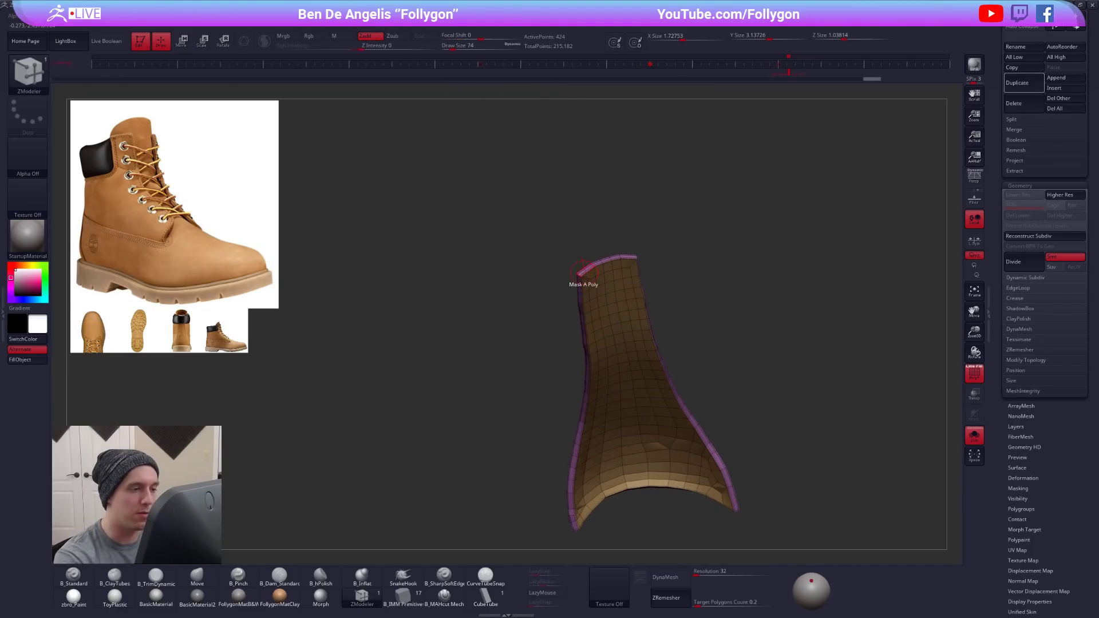
{"action": "right_click_drag", "start_coordinate": [584, 273], "coordinate": [576, 277], "text": "ctrl"}
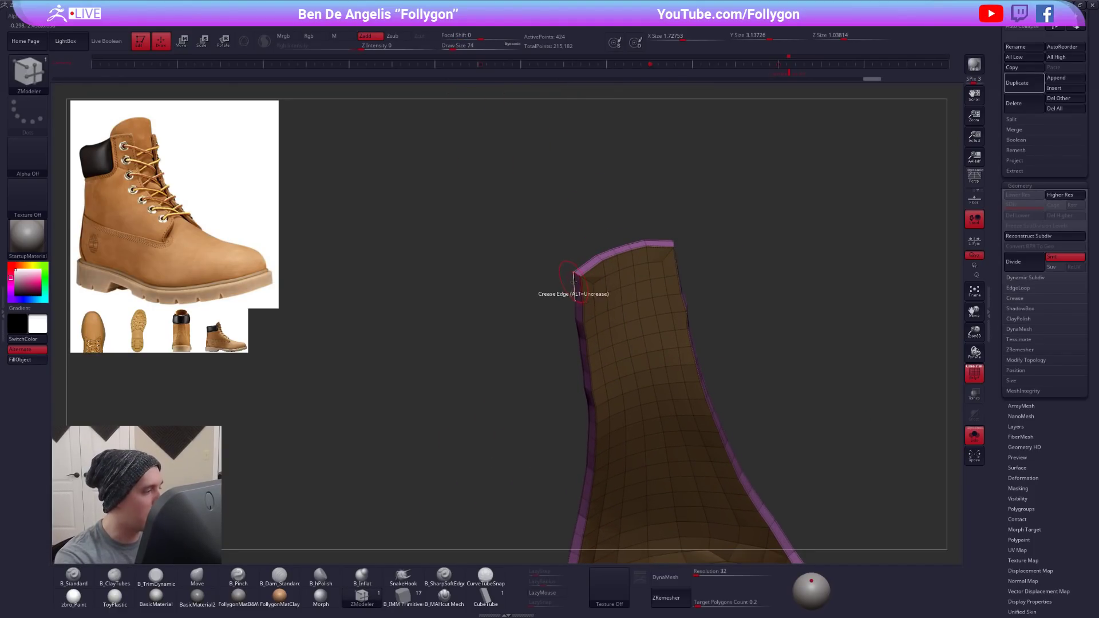
{"action": "right_click_drag", "start_coordinate": [660, 288], "coordinate": [622, 392]}
{"action": "key", "text": "d"}
{"action": "key", "text": "shift+f"}
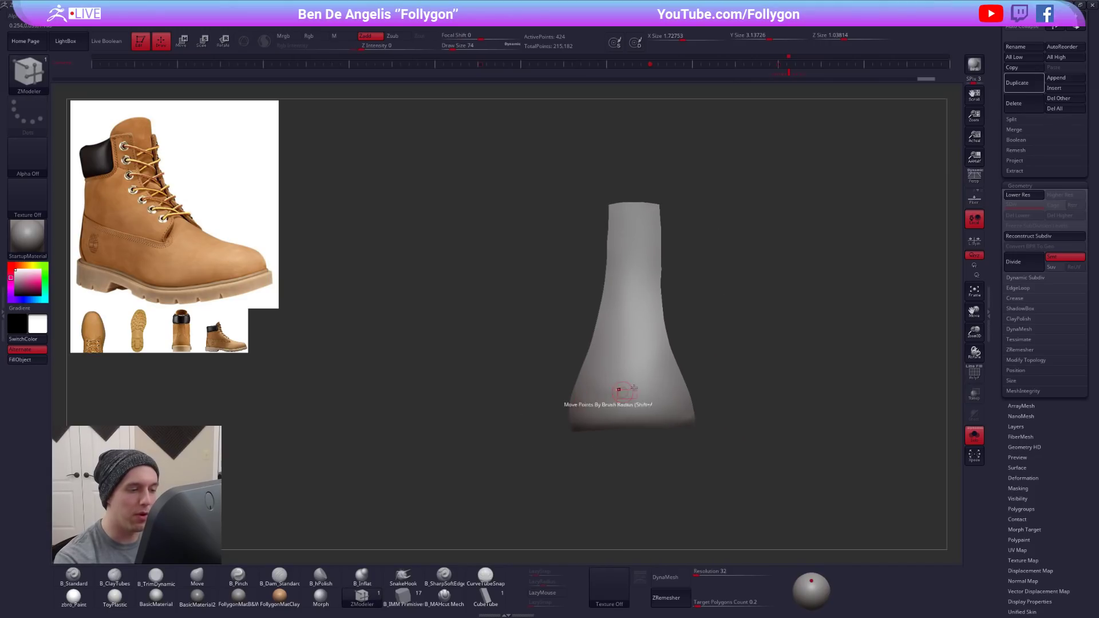
- Reshape the heel panel's flared lower sides and narrow upper part with the Move brush
{"action": "key", "text": "b"}
{"action": "key", "text": "m"}
{"action": "key", "text": "v"}
{"action": "key", "text": "space"}
{"action": "left_click_drag", "start_coordinate": [709, 378], "coordinate": [718, 377]}
{"action": "right_click_drag", "start_coordinate": [681, 366], "coordinate": [658, 383]}
{"action": "key", "text": "space"}
{"action": "left_click_drag", "start_coordinate": [664, 388], "coordinate": [671, 388]}
{"action": "left_click_drag", "start_coordinate": [668, 340], "coordinate": [671, 339]}
{"action": "mouse_move", "coordinate": [672, 339]}
{"action": "right_mouse_down"}
{"action": "mouse_move", "coordinate": [665, 290]}
{"action": "mouse_move", "coordinate": [618, 224]}
{"action": "right_mouse_up"}
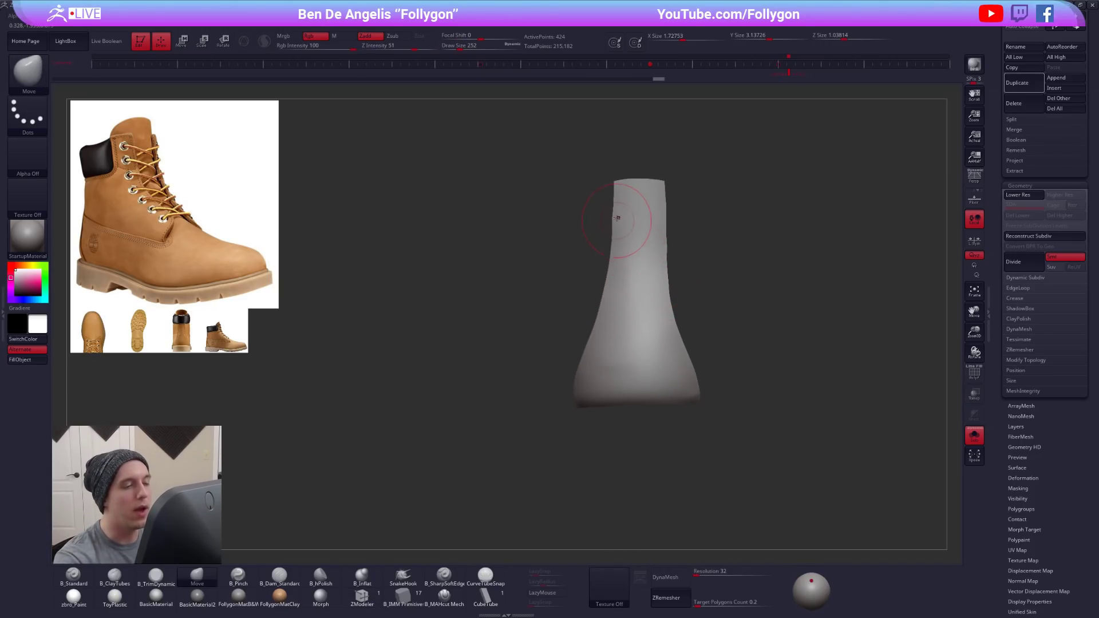
- Show the whole boot again, turn off dynamic subdivision and divide the heel panel up to subdivision level 5
{"action": "key", "text": "alt+s"}
{"action": "key", "text": "shift+d"}
{"action": "key", "text": "ctrl+d"}
{"action": "key", "text": "ctrl+d"}
{"action": "key", "text": "ctrl+d"}
{"action": "key", "text": "ctrl+d"}
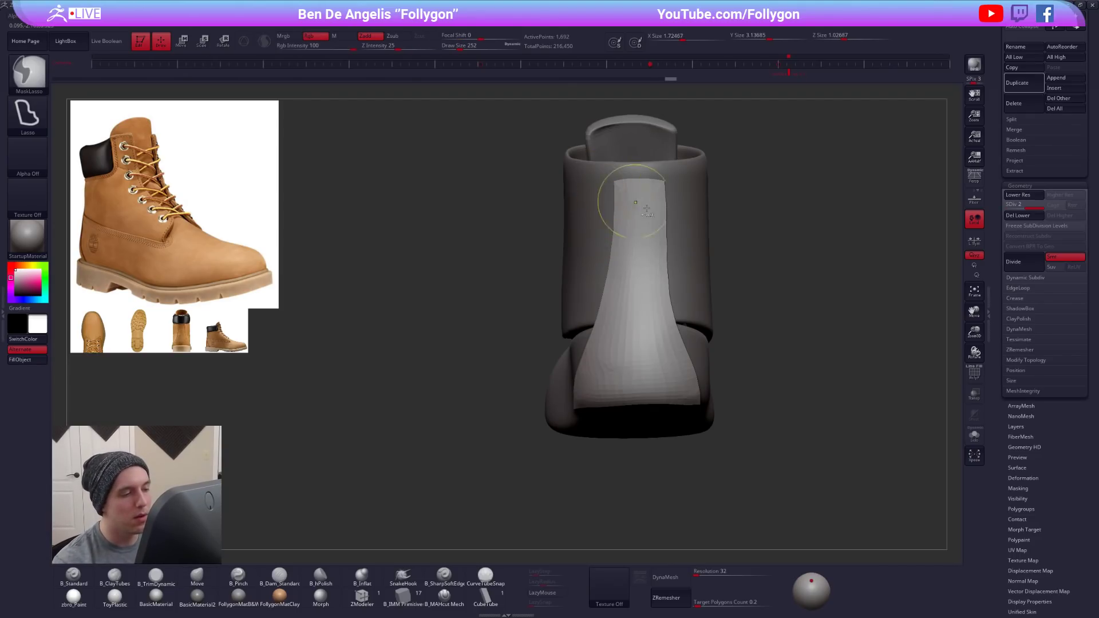
- Isolate the heel panel and DynaMesh it at resolution 552 without freezing its subdivision levels
{"action": "right_click_drag", "start_coordinate": [824, 485], "coordinate": [927, 485]}
{"action": "key", "text": "alt+s"}
{"action": "mouse_move", "coordinate": [631, 336]}
{"action": "right_mouse_down", "text": "ctrl"}
{"action": "mouse_move", "coordinate": [610, 318]}
{"action": "mouse_move", "coordinate": [763, 415]}
{"action": "right_mouse_up", "text": "ctrl"}
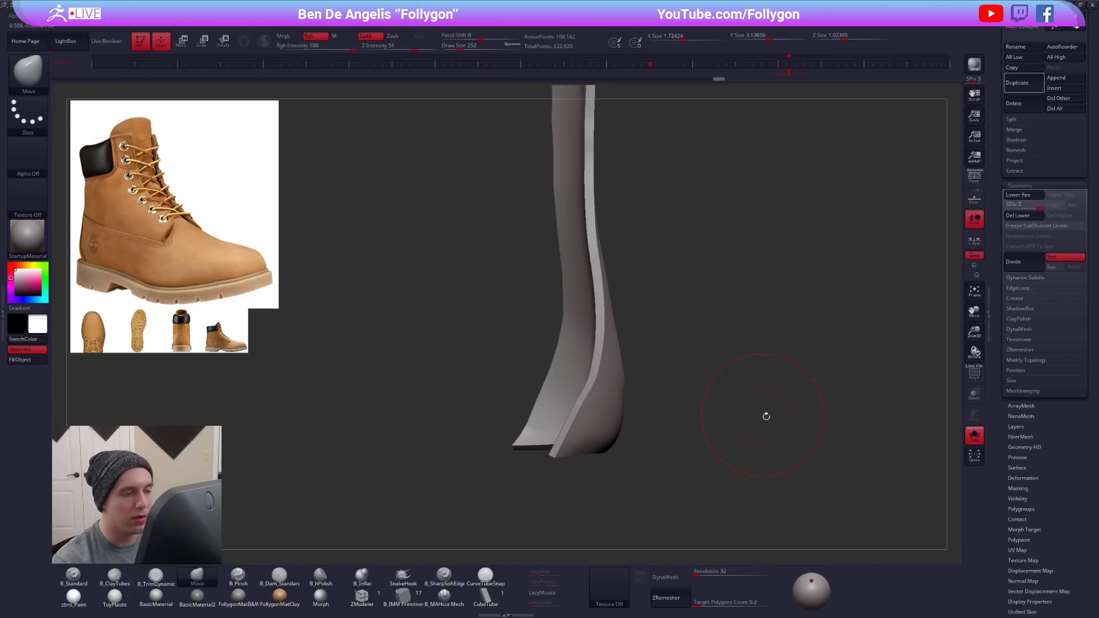
{"action": "left_click", "coordinate": [665, 577]}
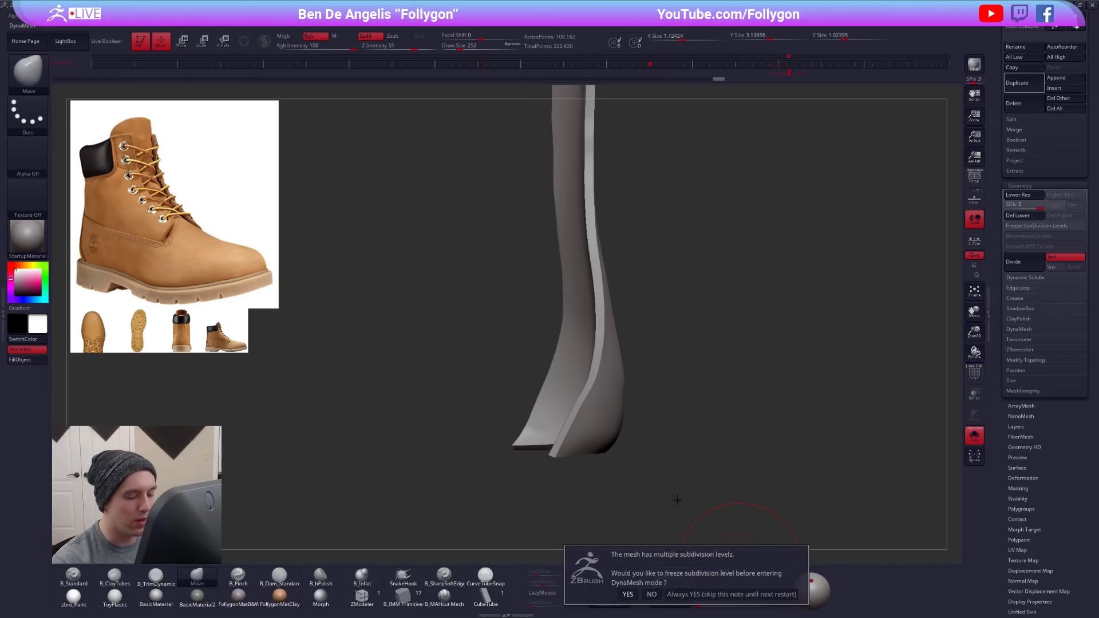
{"action": "left_click", "coordinate": [653, 593]}
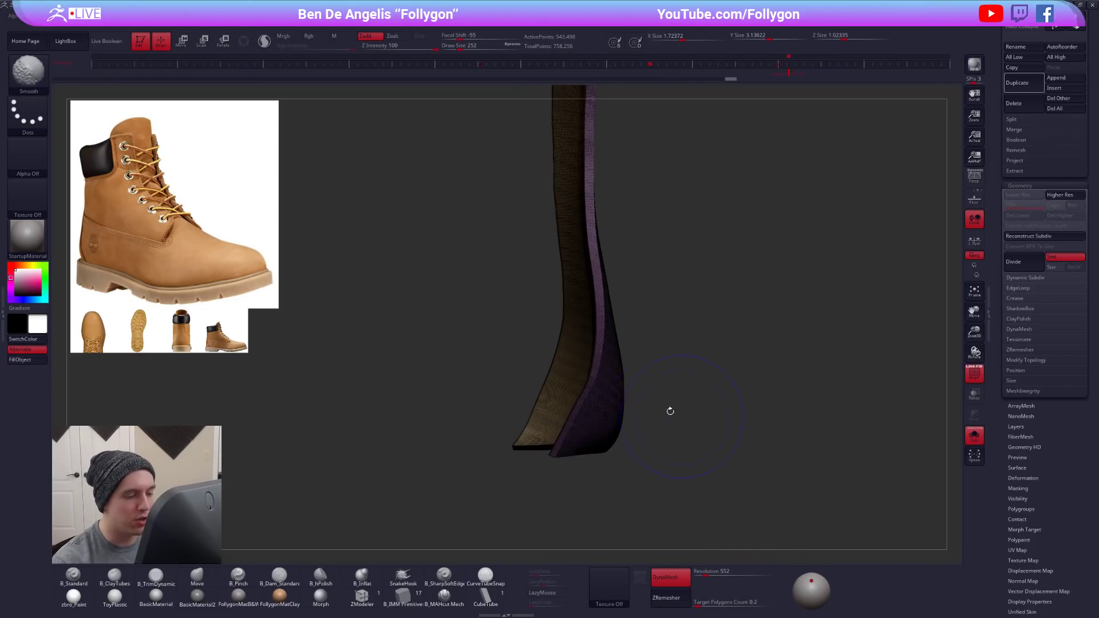
{"action": "right_click_drag", "start_coordinate": [598, 406], "coordinate": [634, 384]}
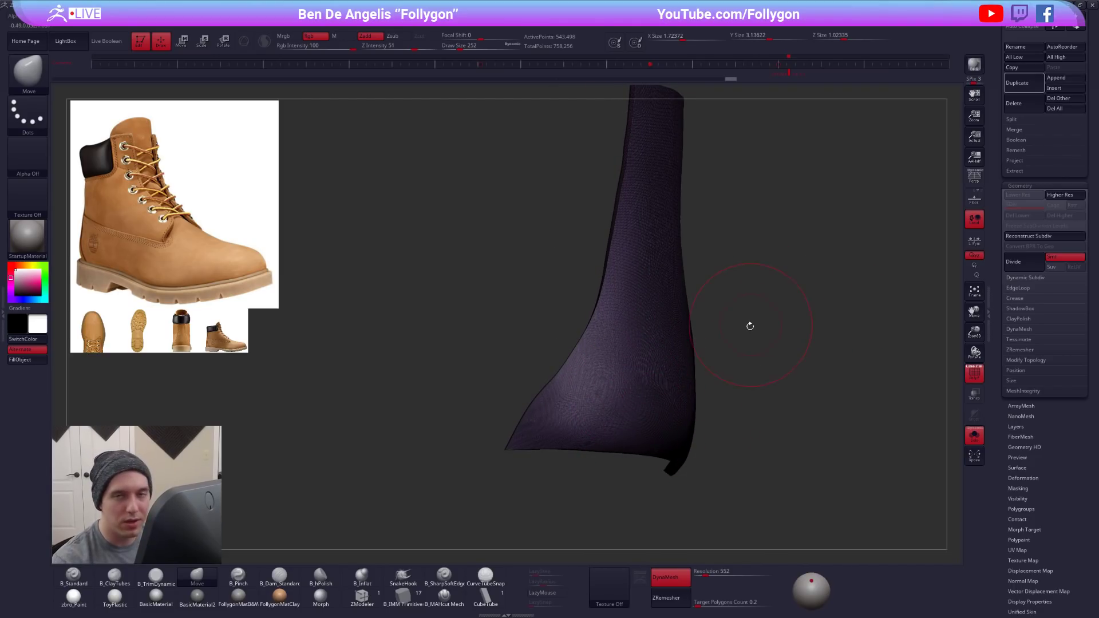
{"action": "key", "text": "shift+f"}
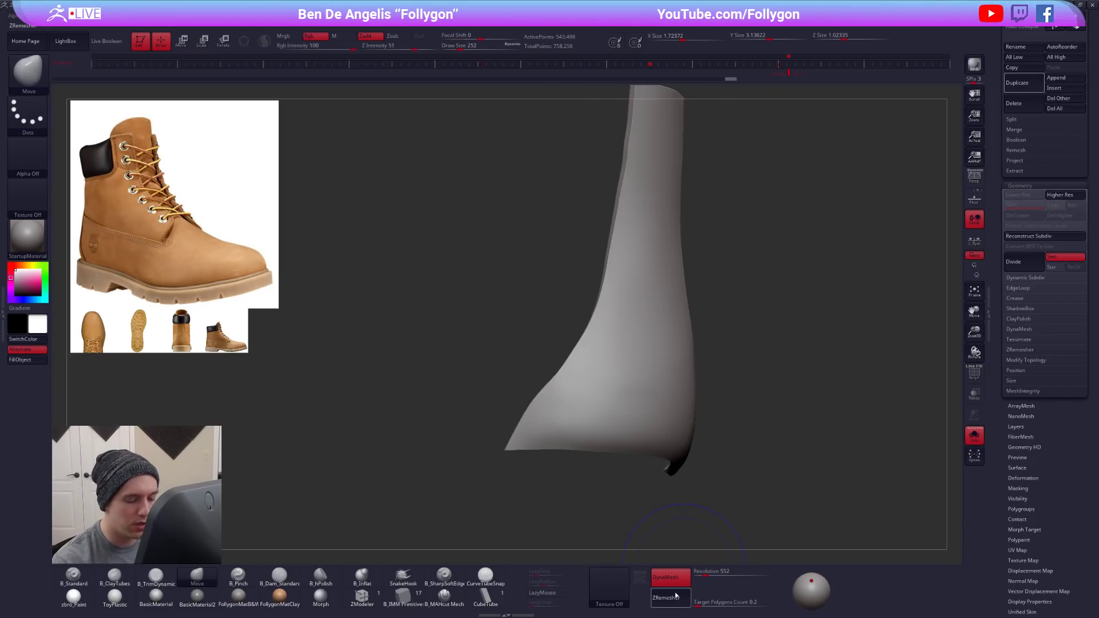
- Turn off DynaMesh for the heel panel, try ZRemeshing it at a target polygon count of 0.2 and compare the topology
{"action": "left_click", "coordinate": [665, 577]}
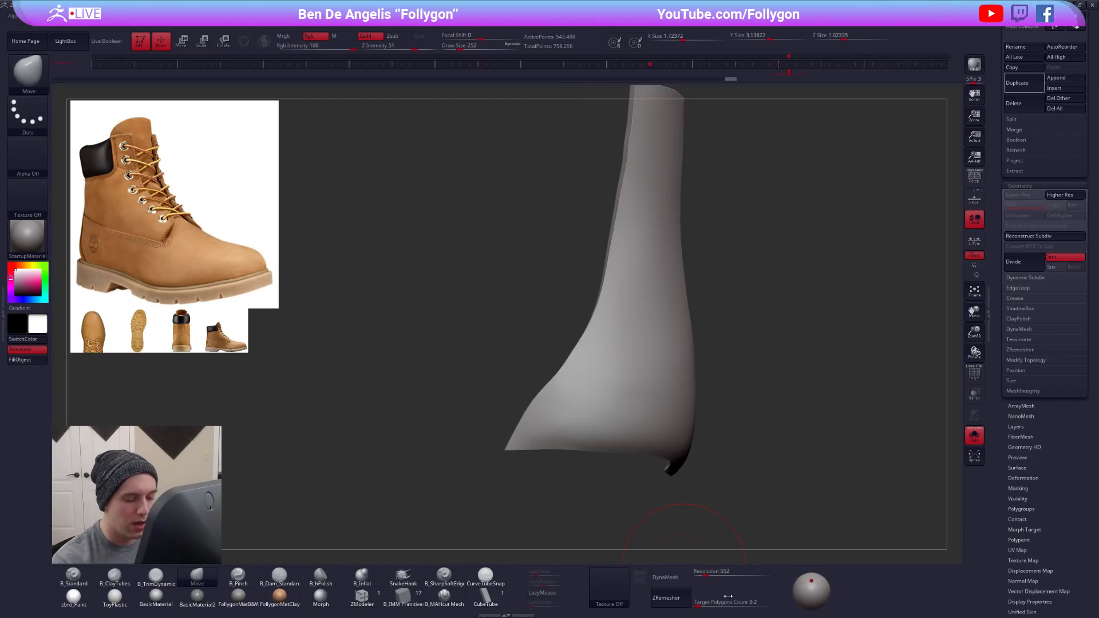
{"action": "left_click", "coordinate": [1020, 350]}
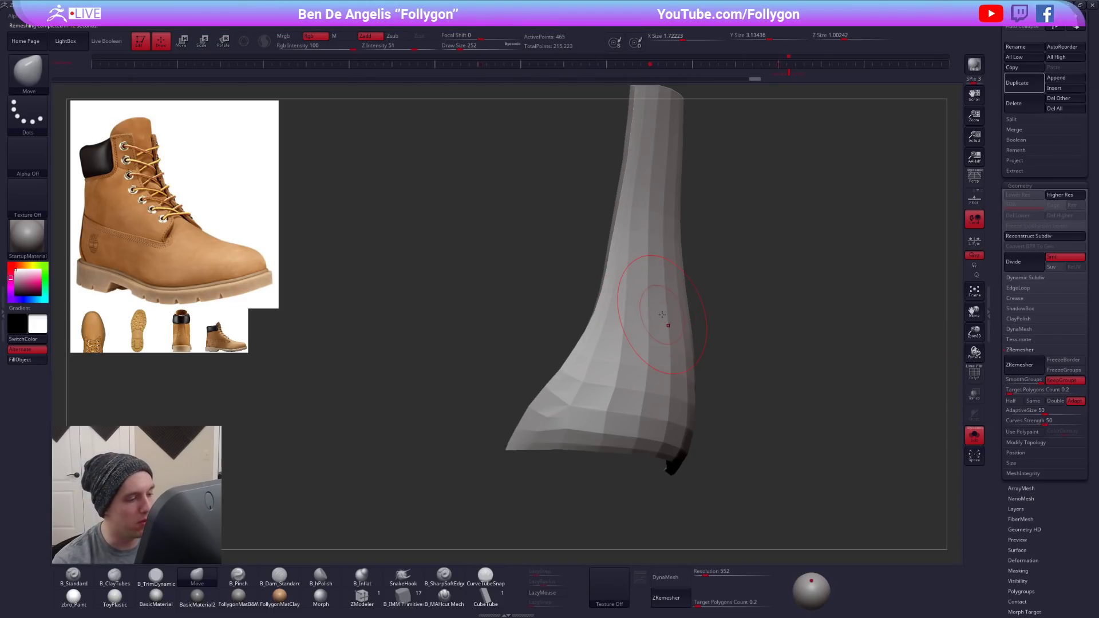
{"action": "key", "text": "shift+f"}
{"action": "right_click_drag", "start_coordinate": [584, 366], "coordinate": [674, 404]}
{"action": "mouse_move", "coordinate": [699, 448]}
{"action": "right_mouse_down", "text": "alt"}
{"action": "mouse_move", "coordinate": [652, 446]}
{"action": "mouse_move", "coordinate": [703, 448]}
{"action": "right_mouse_up", "text": "alt"}
{"action": "key", "text": "ctrl+z"}
{"action": "key", "text": "ctrl+z"}
{"action": "key", "text": "ctrl+z"}
{"action": "key", "text": "ctrl+z"}
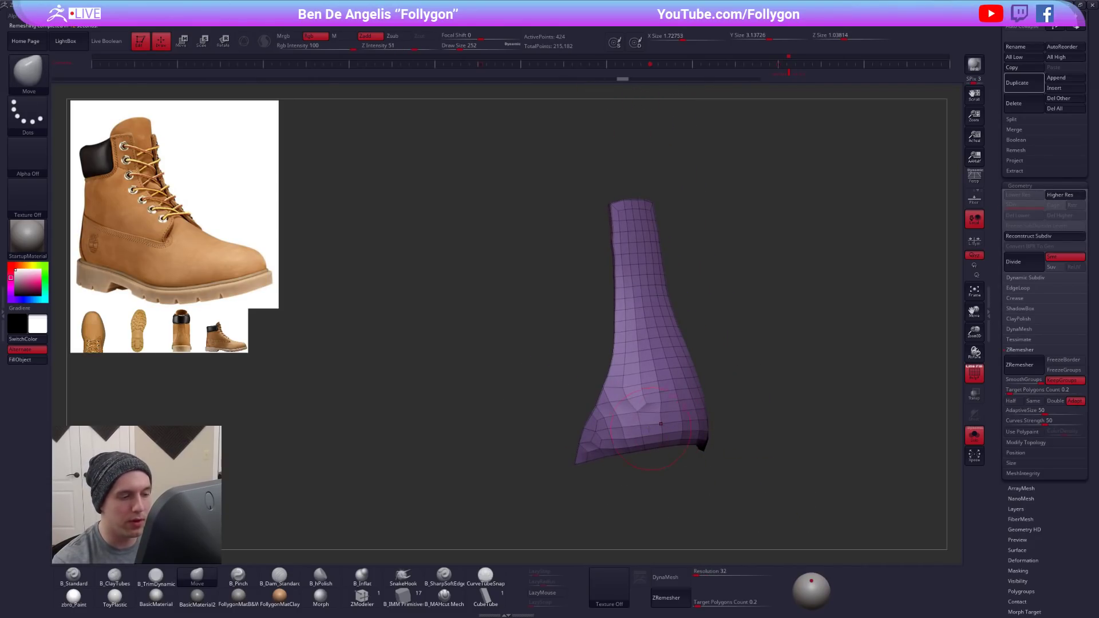
{"action": "key", "text": "ctrl+shift+z"}
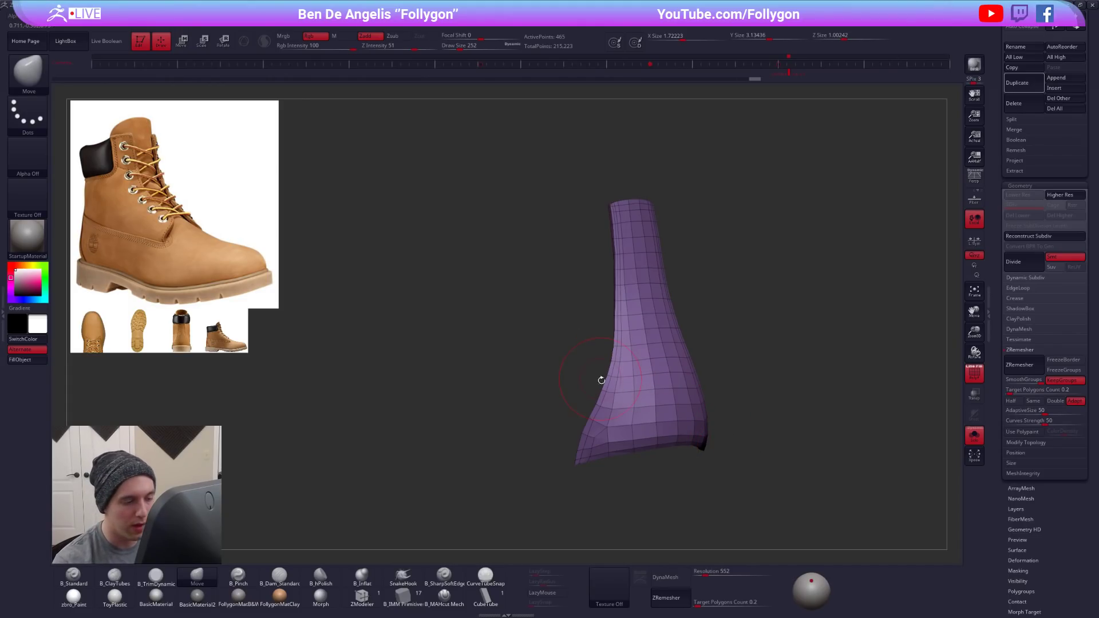
{"action": "right_click_drag", "start_coordinate": [662, 405], "coordinate": [638, 424]}
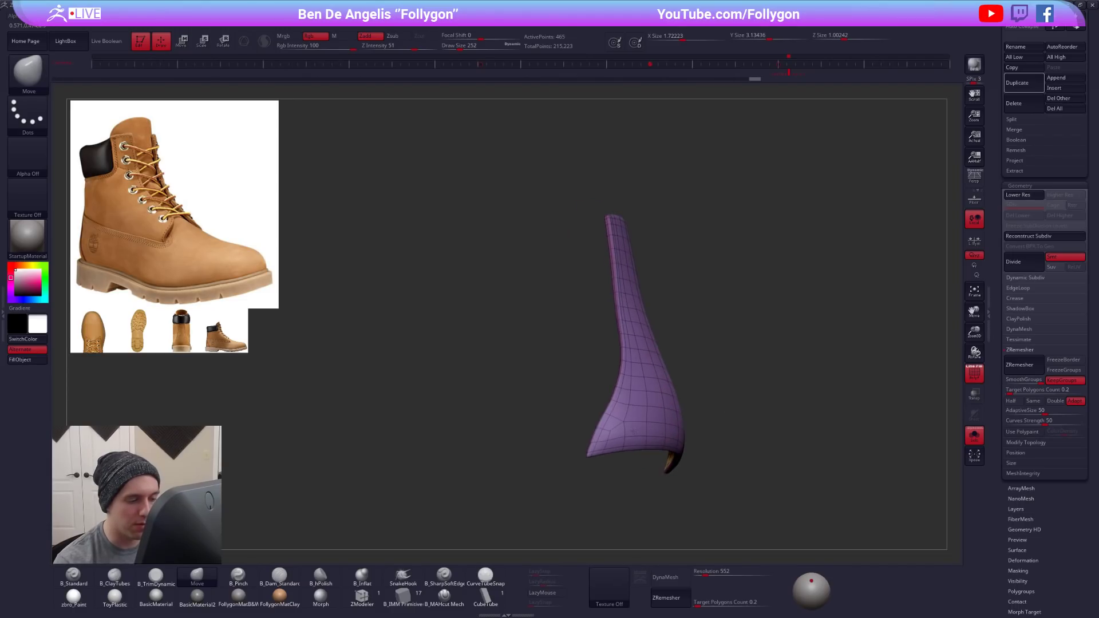
{"action": "key", "text": "ctrl+d"}
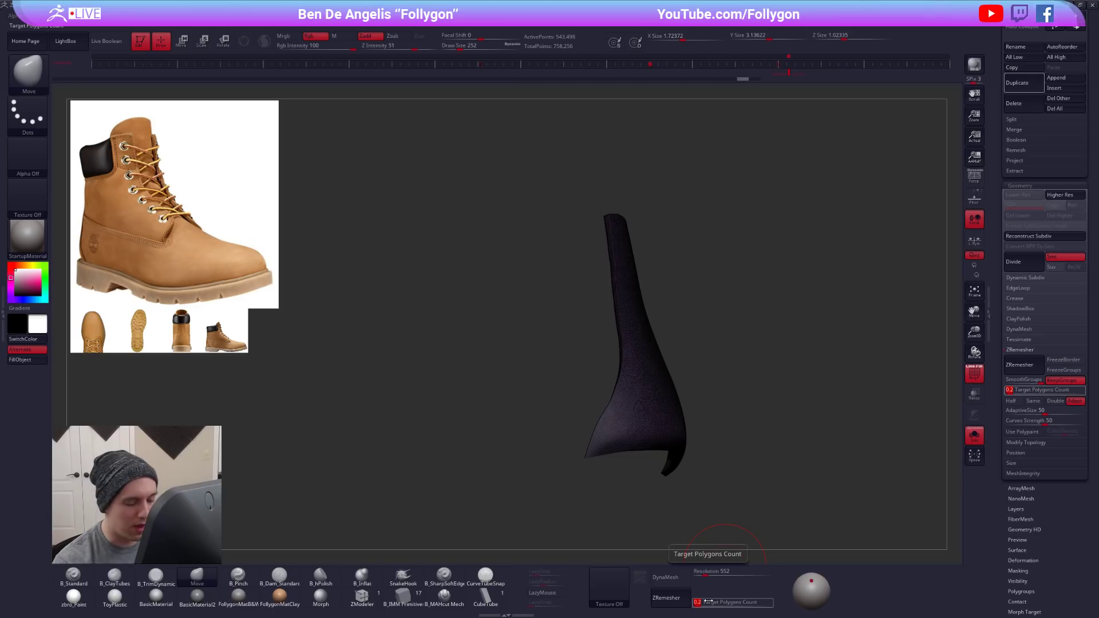
- Try ZRemeshing the heel panel at a target polygon count of 0.1 and preview it smoothed
{"action": "left_click_drag", "start_coordinate": [712, 600], "coordinate": [682, 607]}
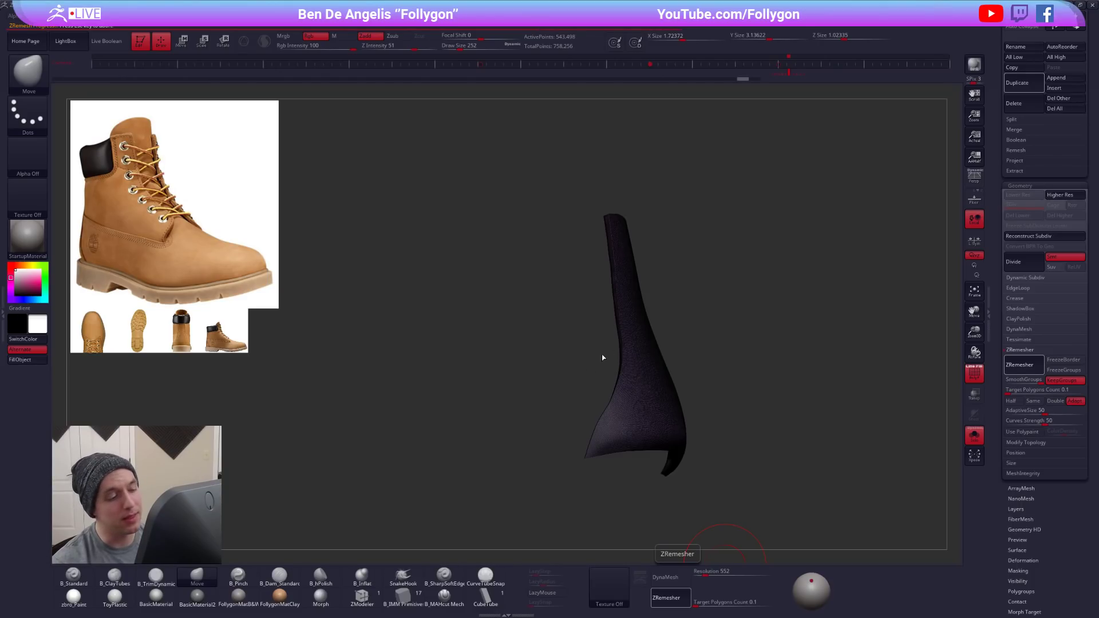
{"action": "left_click_drag", "start_coordinate": [701, 304], "coordinate": [625, 368]}
{"action": "key", "text": "shift+f"}
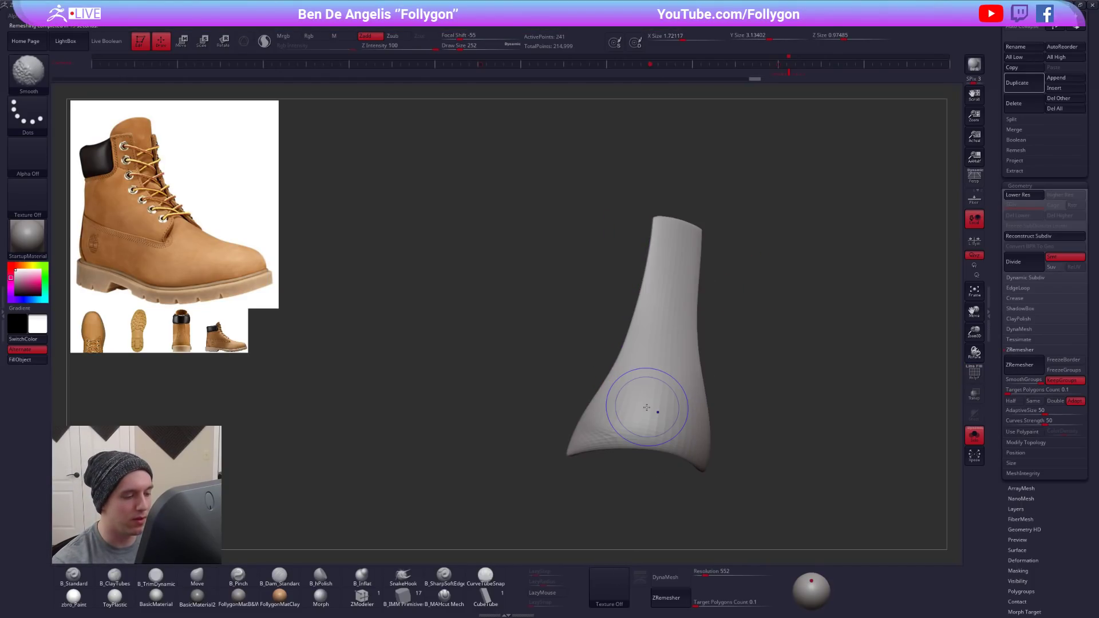
{"action": "key", "text": "ctrl+d"}
{"action": "key", "text": "shift+f"}
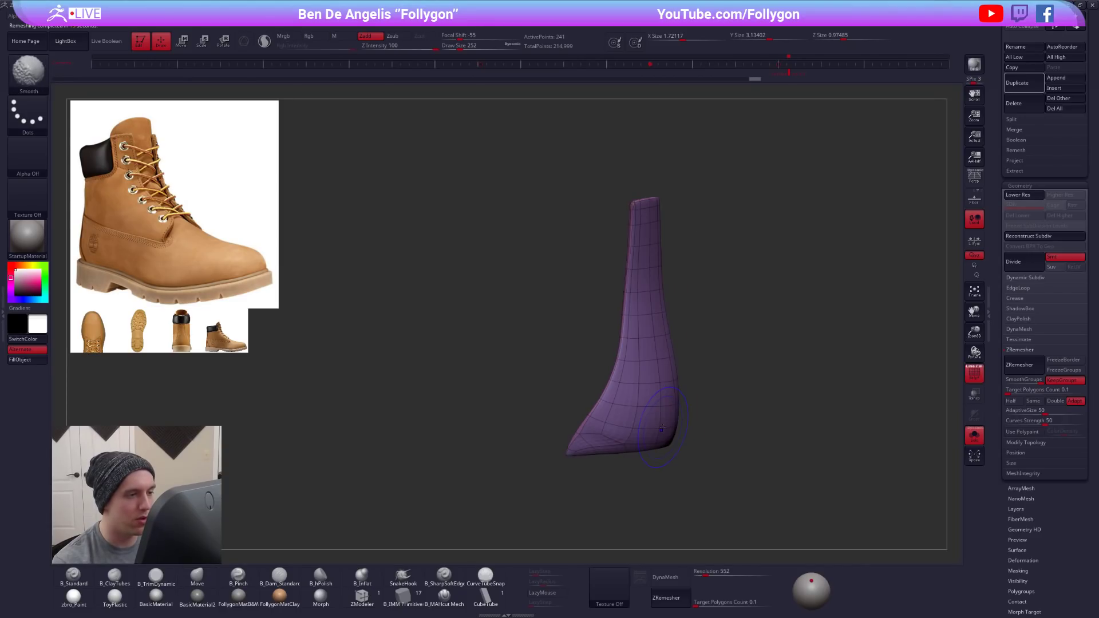
{"action": "key", "text": "ctrl+d"}
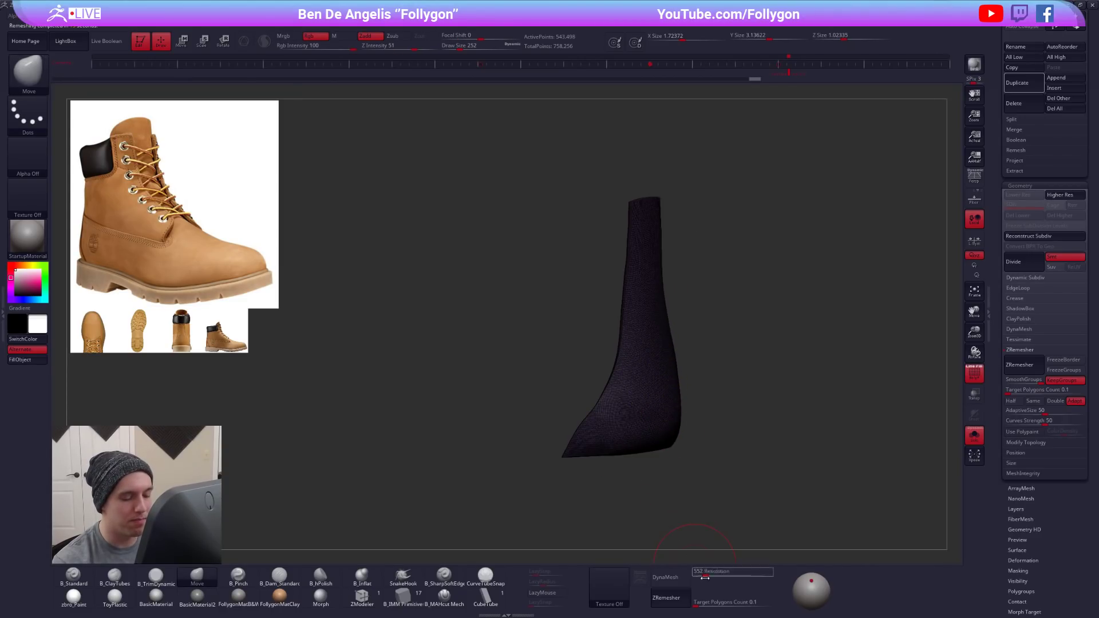
- ZRemesh the heel panel at a target polygon count of 0.25 and preview it with dynamic subdivision
{"action": "left_click", "coordinate": [716, 597]}
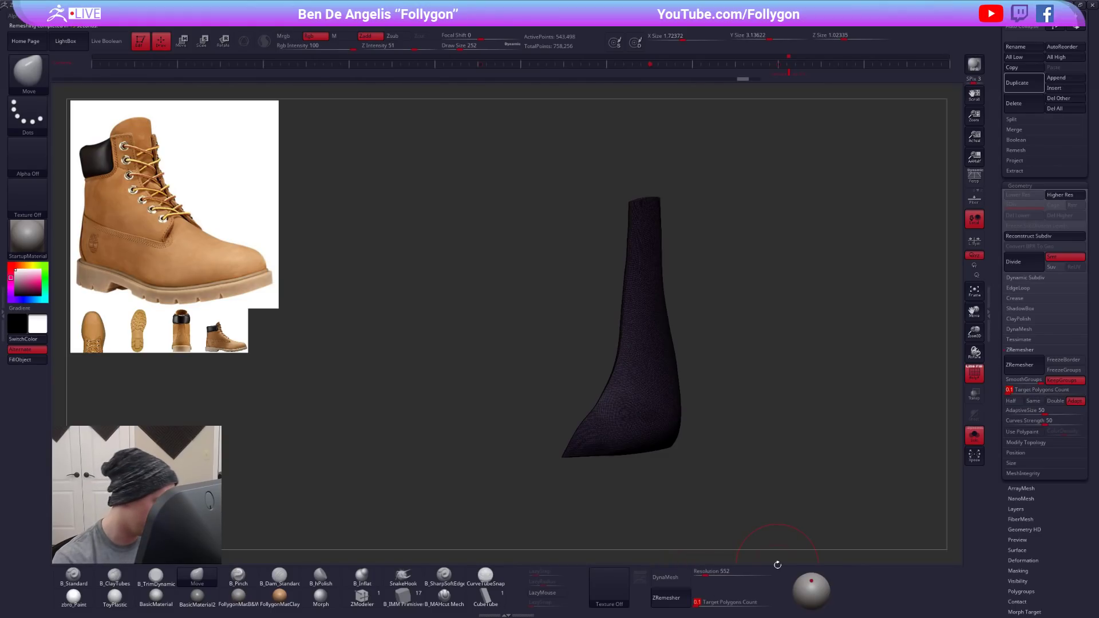
{"action": "type", "text": "0.25"}
{"action": "key", "text": "Return"}
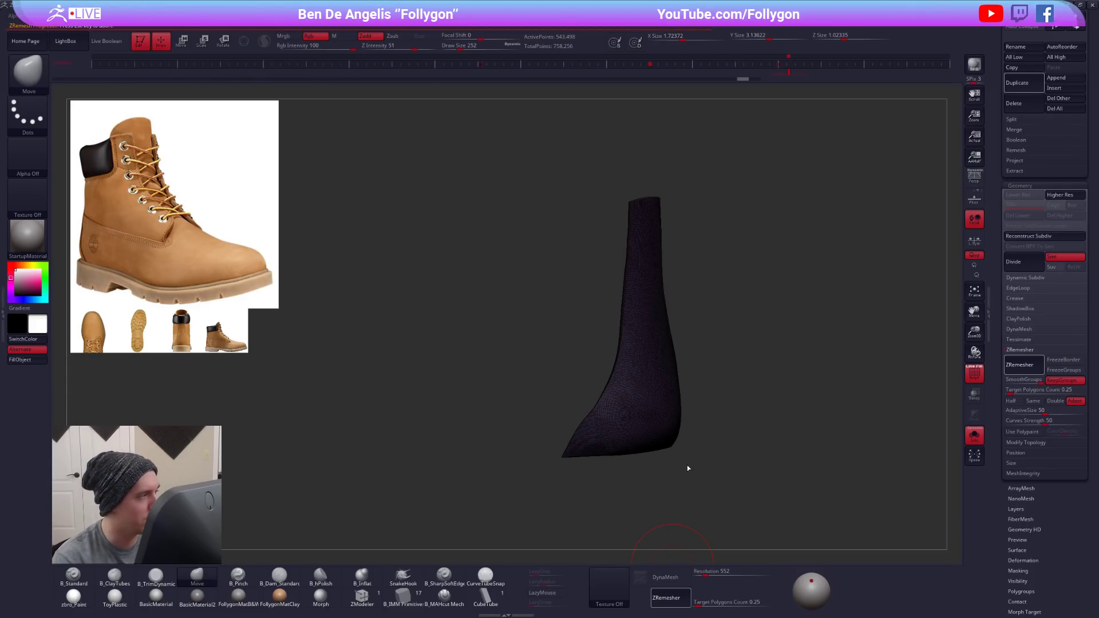
{"action": "key", "text": "d"}
{"action": "key", "text": "shift+d"}
{"action": "left_click", "coordinate": [974, 436]}
{"action": "left_click_drag", "start_coordinate": [813, 395], "coordinate": [781, 395]}
- Try to remove the closely spaced edge loops around the heel panel's upper end with ZModeler
{"action": "key", "text": "shift+s"}
{"action": "mouse_move", "coordinate": [616, 216]}
{"action": "left_mouse_down", "text": "alt"}
{"action": "mouse_move", "coordinate": [598, 241]}
{"action": "mouse_move", "coordinate": [591, 233]}
{"action": "left_mouse_up", "text": "alt"}
{"action": "key", "text": "space"}
{"action": "key", "text": "ctrl+w"}
{"action": "right_click_drag", "start_coordinate": [614, 211], "coordinate": [620, 233]}
{"action": "key", "text": "ctrl+w"}
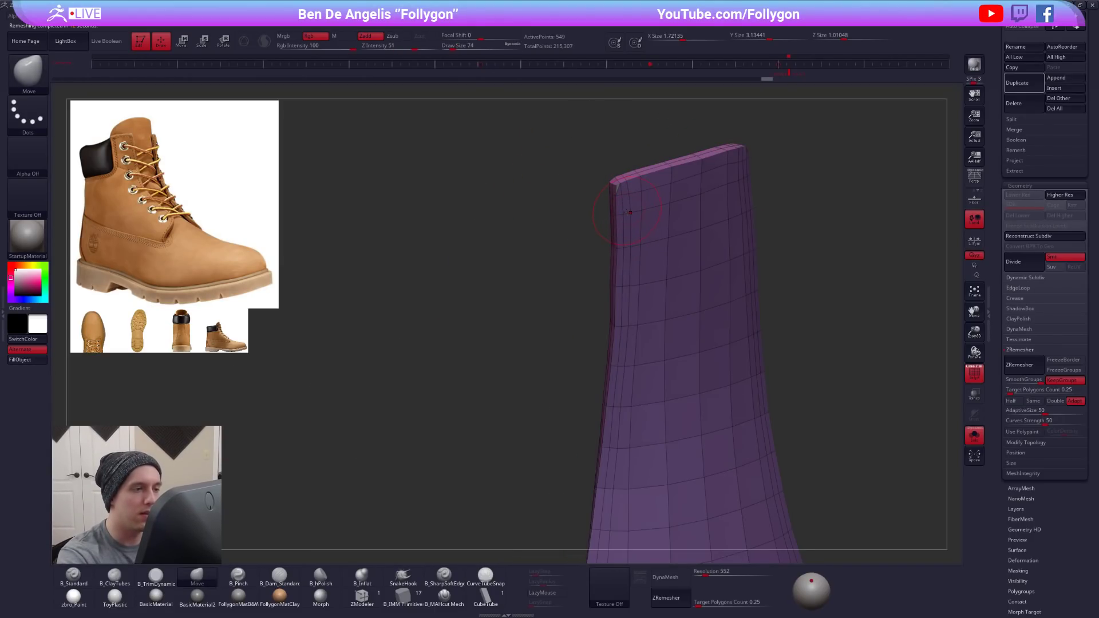
{"action": "left_click", "coordinate": [361, 596]}
{"action": "key", "text": "space"}
{"action": "left_click", "coordinate": [561, 270]}
{"action": "left_click", "coordinate": [631, 202]}
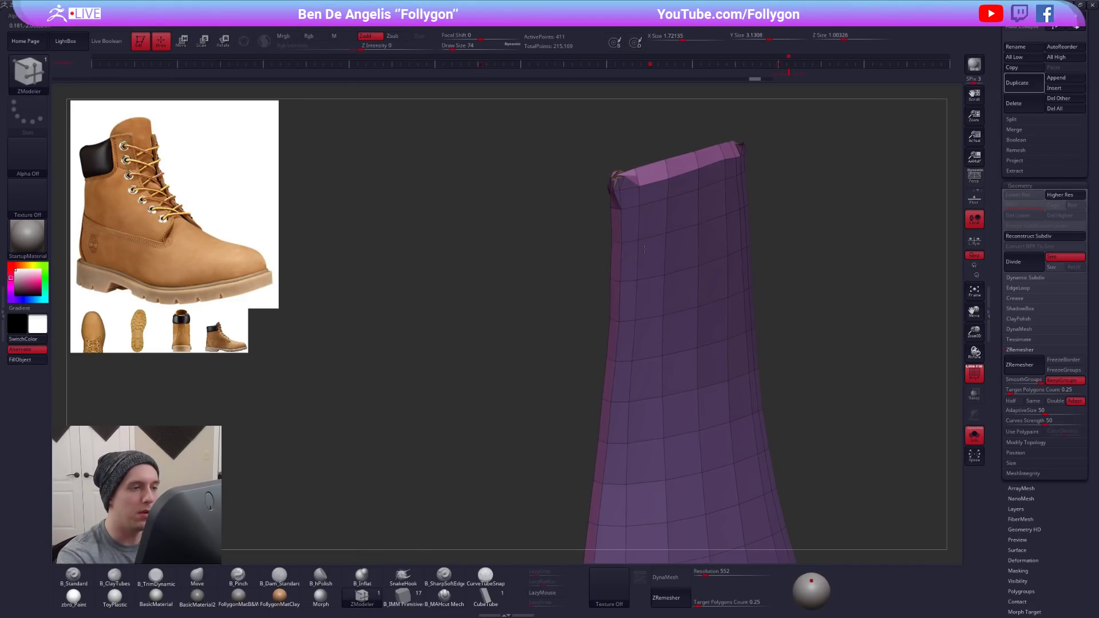
{"action": "right_click_drag", "start_coordinate": [631, 213], "coordinate": [636, 180], "text": "alt"}
{"action": "key", "text": "ctrl+z"}
- Show the whole boot with the heel panel previewed in dynamic subdivision and the wireframe off
{"action": "mouse_move", "coordinate": [633, 368]}
{"action": "right_mouse_down"}
{"action": "mouse_move", "coordinate": [645, 338]}
{"action": "mouse_move", "coordinate": [627, 395]}
{"action": "mouse_move", "coordinate": [608, 392]}
{"action": "mouse_move", "coordinate": [667, 387]}
{"action": "mouse_move", "coordinate": [687, 338]}
{"action": "right_mouse_up"}
{"action": "key", "text": "d"}
{"action": "key", "text": "shift+f"}
{"action": "key", "text": "alt+s"}
{"action": "mouse_move", "coordinate": [687, 338]}
{"action": "right_mouse_down"}
{"action": "mouse_move", "coordinate": [658, 352]}
{"action": "mouse_move", "coordinate": [621, 341]}
{"action": "mouse_move", "coordinate": [624, 355]}
{"action": "right_mouse_up"}
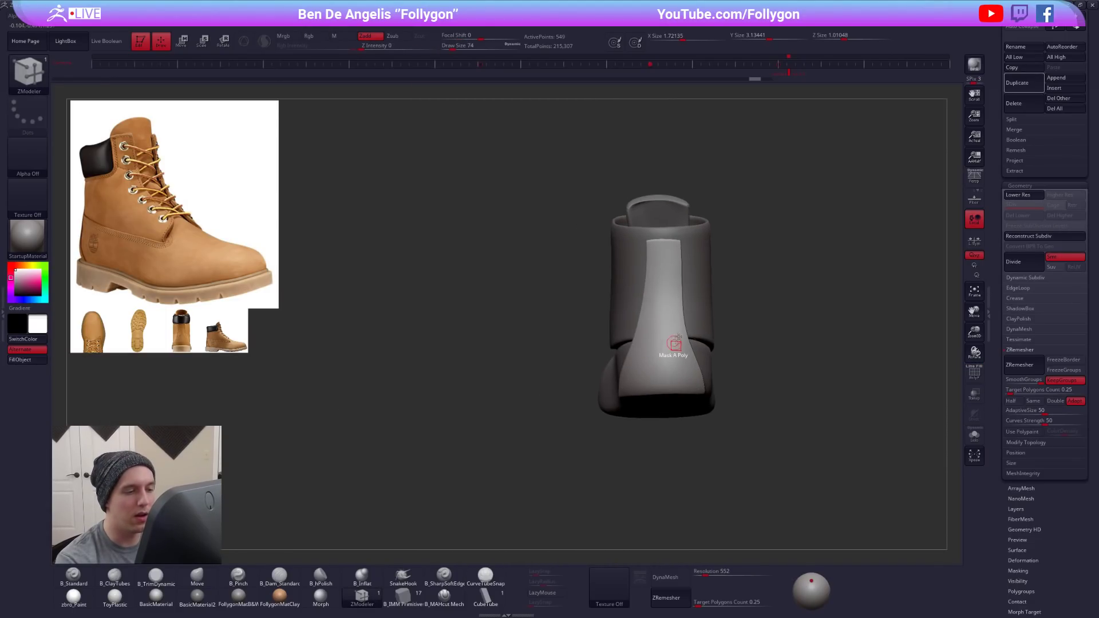
- Reshape the heel panel with a large Move brush so it follows the back of the boot
{"action": "key", "text": "b"}
{"action": "key", "text": "m"}
{"action": "key", "text": "v"}
{"action": "key", "text": "space"}
{"action": "left_click_drag", "start_coordinate": [683, 332], "coordinate": [691, 332]}
{"action": "right_click_drag", "start_coordinate": [696, 332], "coordinate": [661, 329]}
{"action": "left_click_drag", "start_coordinate": [686, 295], "coordinate": [681, 295]}
{"action": "mouse_move", "coordinate": [647, 298]}
{"action": "right_mouse_down"}
{"action": "mouse_move", "coordinate": [684, 289]}
{"action": "mouse_move", "coordinate": [662, 278]}
{"action": "right_mouse_up"}
{"action": "key", "text": "shift"}
{"action": "key", "text": "space"}
{"action": "key", "text": "space"}
{"action": "left_click_drag", "start_coordinate": [658, 274], "coordinate": [666, 272]}
{"action": "mouse_move", "coordinate": [647, 289]}
{"action": "right_mouse_down"}
{"action": "mouse_move", "coordinate": [675, 298]}
{"action": "mouse_move", "coordinate": [641, 332]}
{"action": "right_mouse_up"}
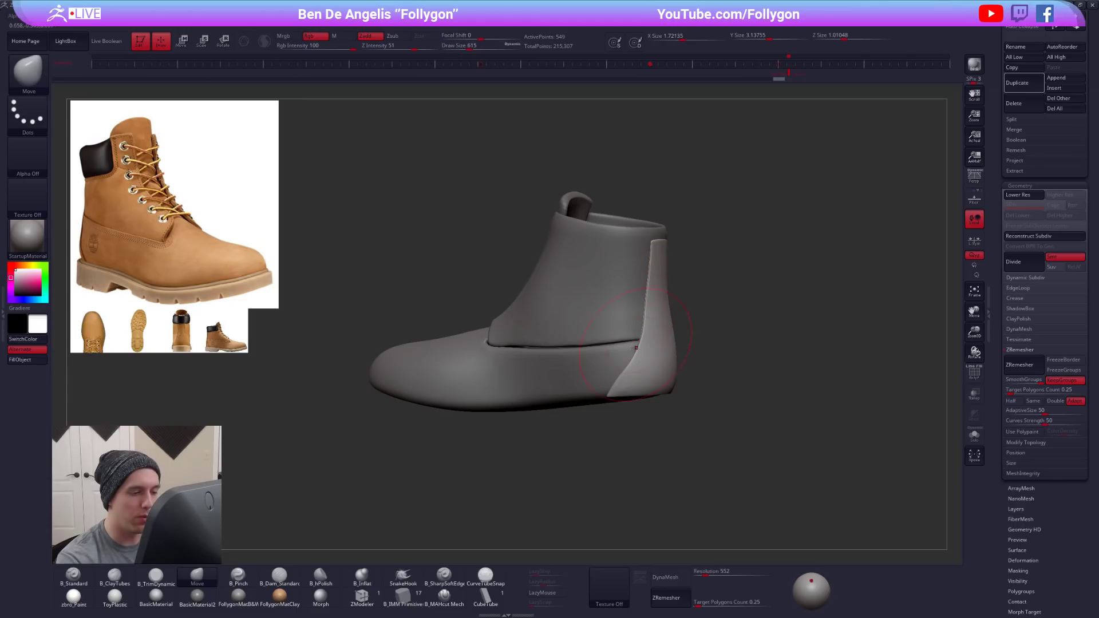
{"action": "right_click_drag", "start_coordinate": [623, 380], "coordinate": [652, 361]}
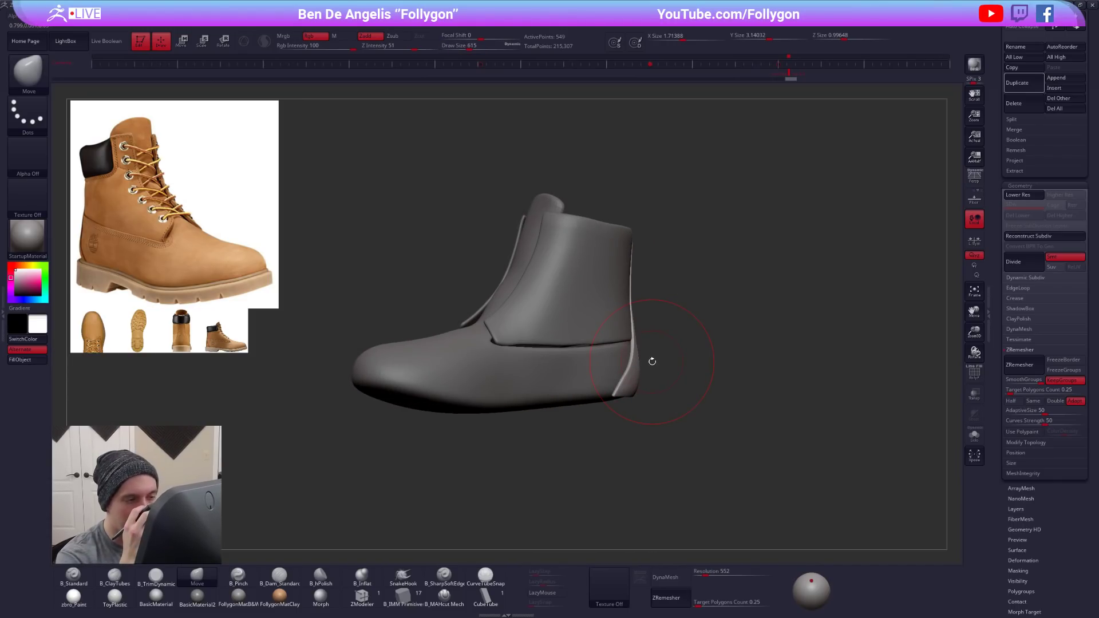
- Examine the isolated heel panel with and without dynamic subdivision, and return to the whole boot
{"action": "key", "text": "shift+d"}
{"action": "key", "text": "d"}
{"action": "key", "text": "alt+s"}
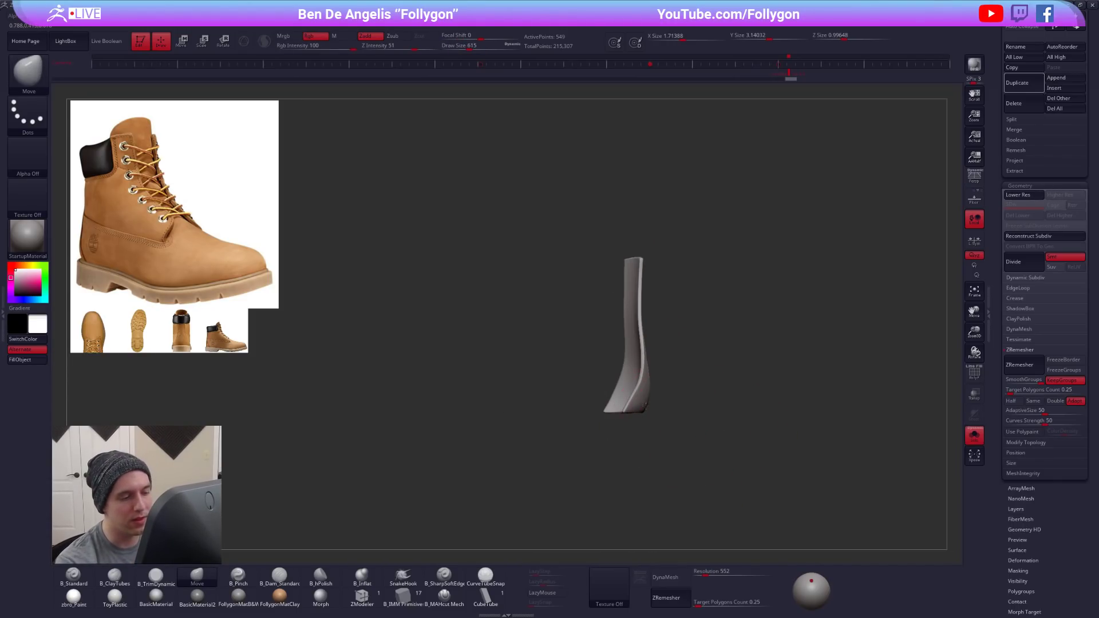
{"action": "right_click_drag", "start_coordinate": [652, 361], "coordinate": [686, 401], "text": "ctrl"}
{"action": "key", "text": "shift+f"}
{"action": "key", "text": "space"}
{"action": "left_click_drag", "start_coordinate": [705, 400], "coordinate": [695, 400]}
{"action": "key", "text": "shift+d"}
{"action": "key", "text": "d"}
{"action": "key", "text": "shift+f"}
{"action": "key", "text": "alt+s"}
{"action": "right_click_drag", "start_coordinate": [765, 454], "coordinate": [691, 395]}
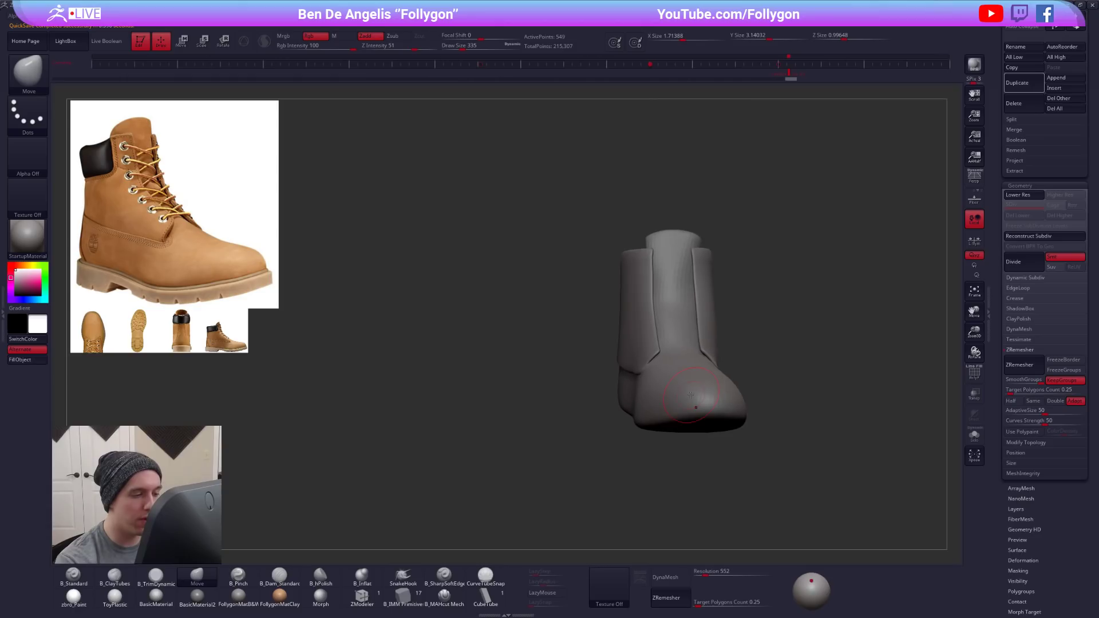
- Select the boot's ankle shaft panel, compare it with the whole boot and isolate it with its wireframe shown
{"action": "left_click", "coordinate": [659, 358], "text": "alt"}
{"action": "key", "text": "alt+s"}
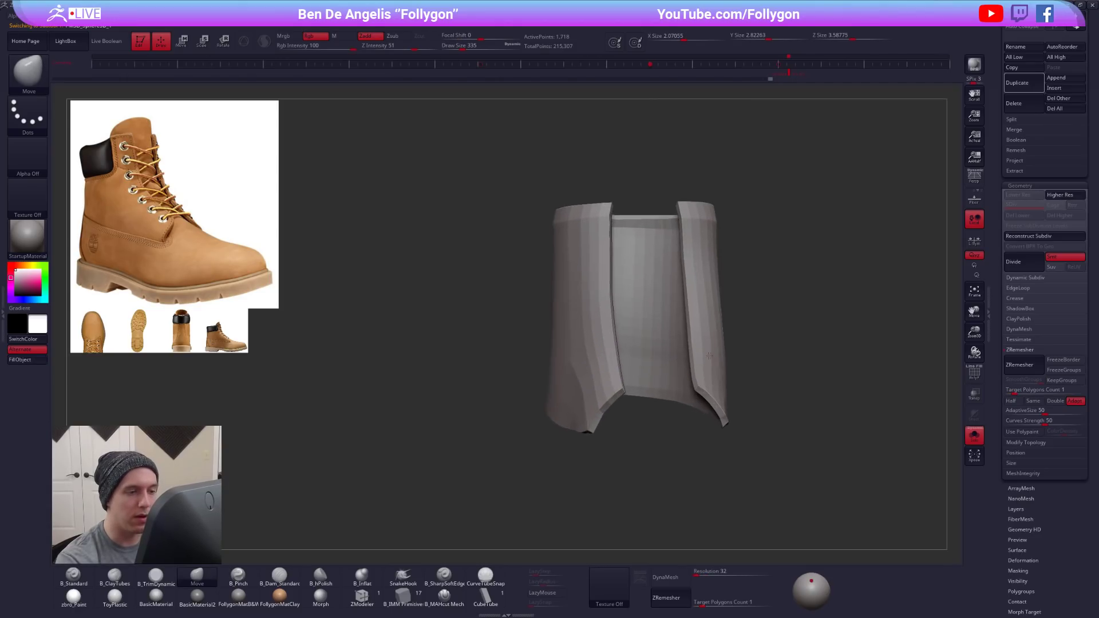
{"action": "right_click_drag", "start_coordinate": [506, 384], "coordinate": [483, 382]}
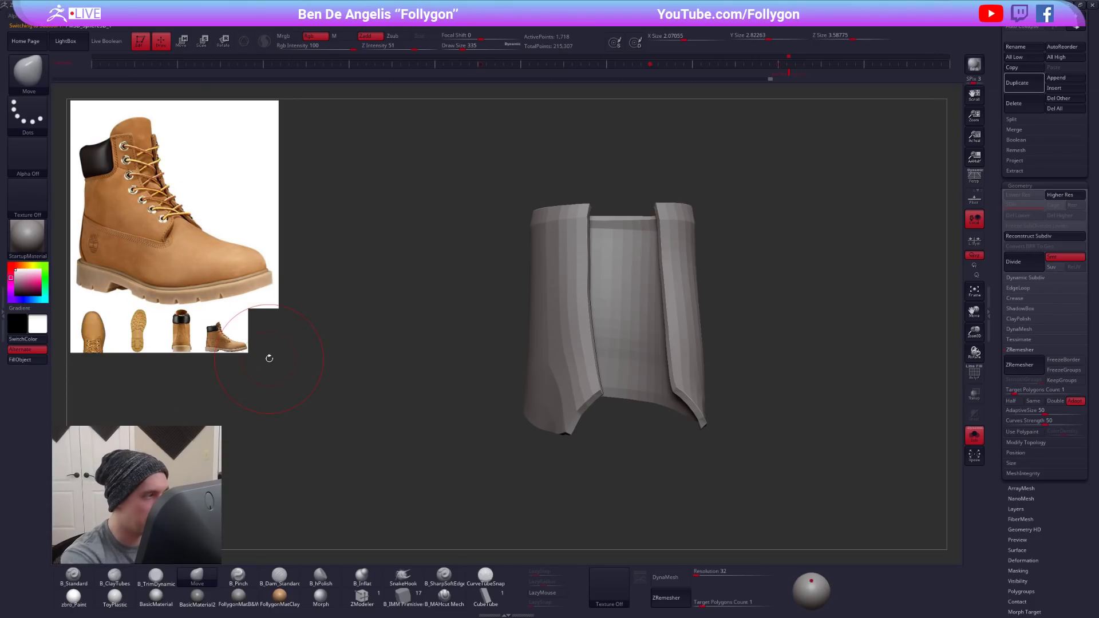
{"action": "key", "text": "alt+s"}
{"action": "left_click_drag", "start_coordinate": [733, 386], "coordinate": [669, 395]}
{"action": "key", "text": "d"}
{"action": "key", "text": "shift+f"}
{"action": "key", "text": "shift+d"}
{"action": "left_click_drag", "start_coordinate": [735, 380], "coordinate": [773, 352]}
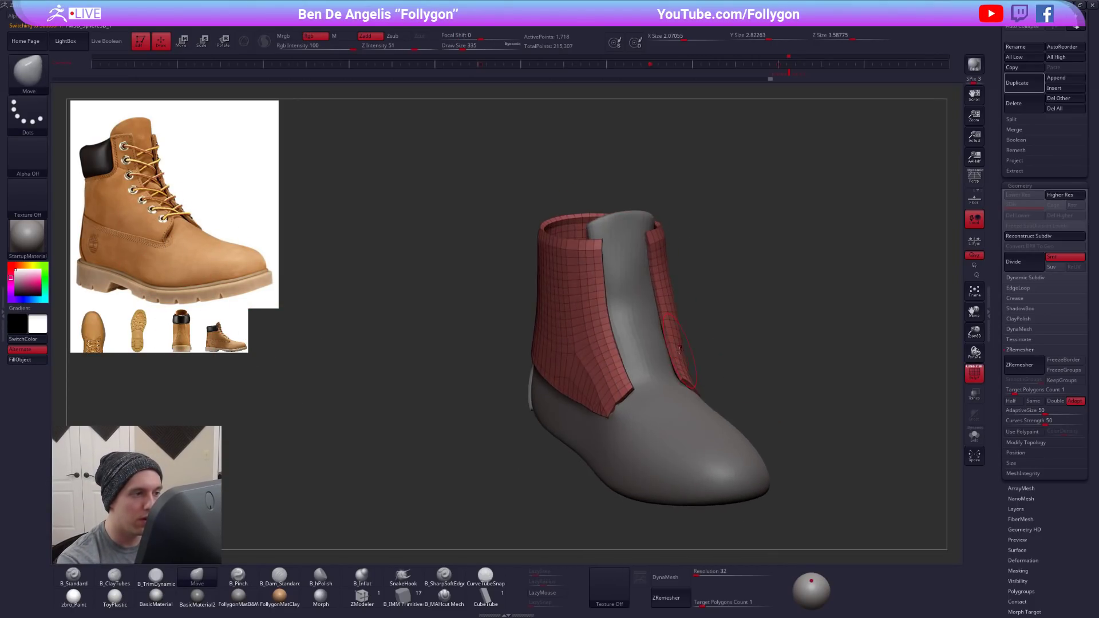
{"action": "key", "text": "alt+s"}
{"action": "mouse_move", "coordinate": [678, 370]}
{"action": "left_mouse_down"}
{"action": "mouse_move", "coordinate": [726, 374]}
{"action": "mouse_move", "coordinate": [723, 361]}
{"action": "mouse_move", "coordinate": [685, 358]}
{"action": "left_mouse_up"}
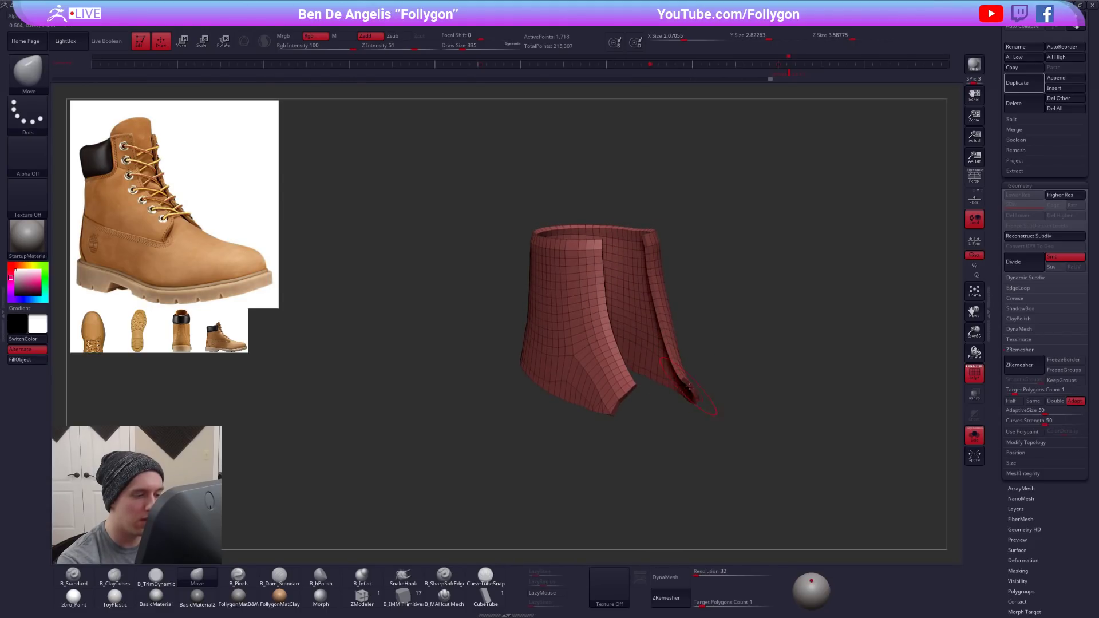
- Preview the isolated shaft panel smoothed without wireframe, and return to its low-resolution wireframe
{"action": "key", "text": "ctrl+d"}
{"action": "key", "text": "ctrl+z"}
{"action": "key", "text": "shift+f"}
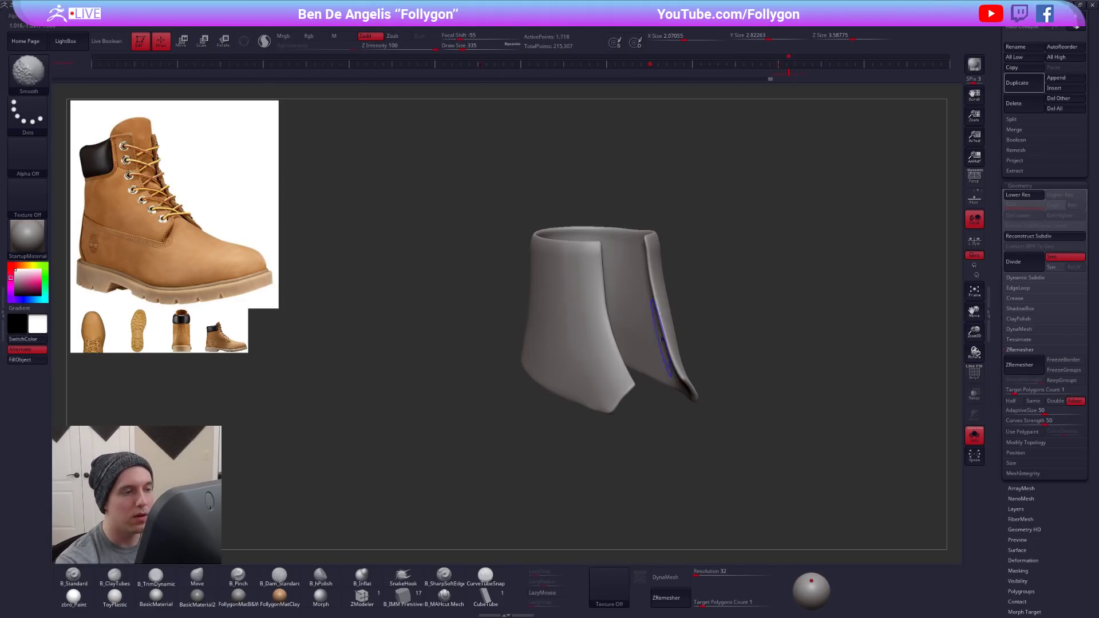
{"action": "key", "text": "f"}
{"action": "key", "text": "shift+d"}
{"action": "key", "text": "shift+f"}
- Crease the complete edge loop along the shaft panel's front opening with ZModeler
{"action": "left_click", "coordinate": [362, 597]}
{"action": "right_click_drag", "start_coordinate": [646, 296], "coordinate": [653, 312], "text": "ctrl"}
{"action": "key", "text": "space"}
{"action": "left_click", "coordinate": [594, 344]}
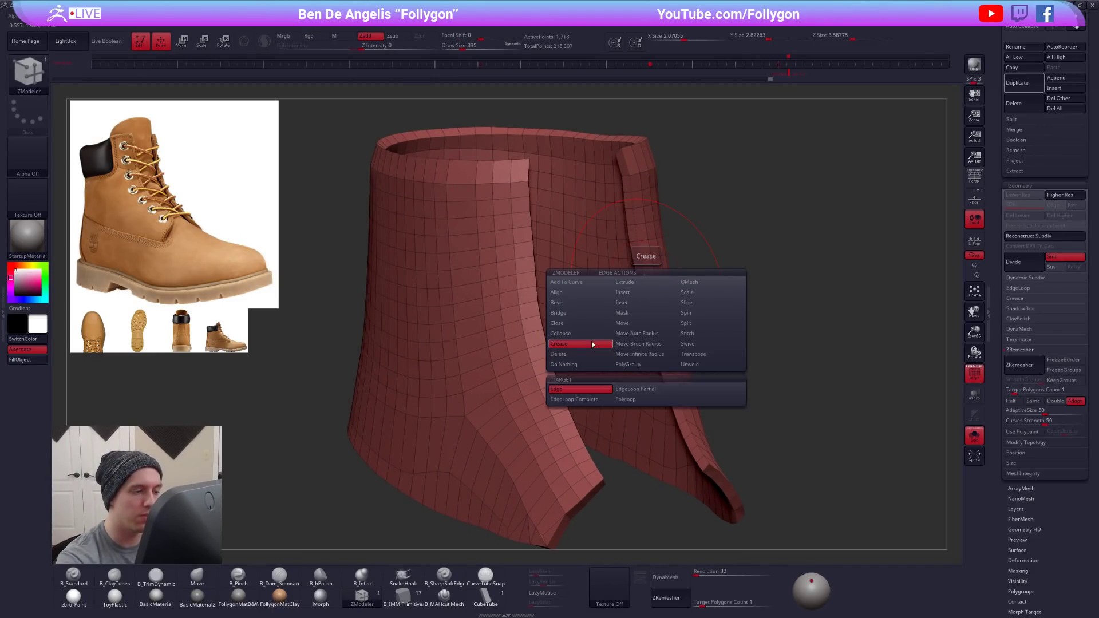
{"action": "left_click", "coordinate": [600, 399]}
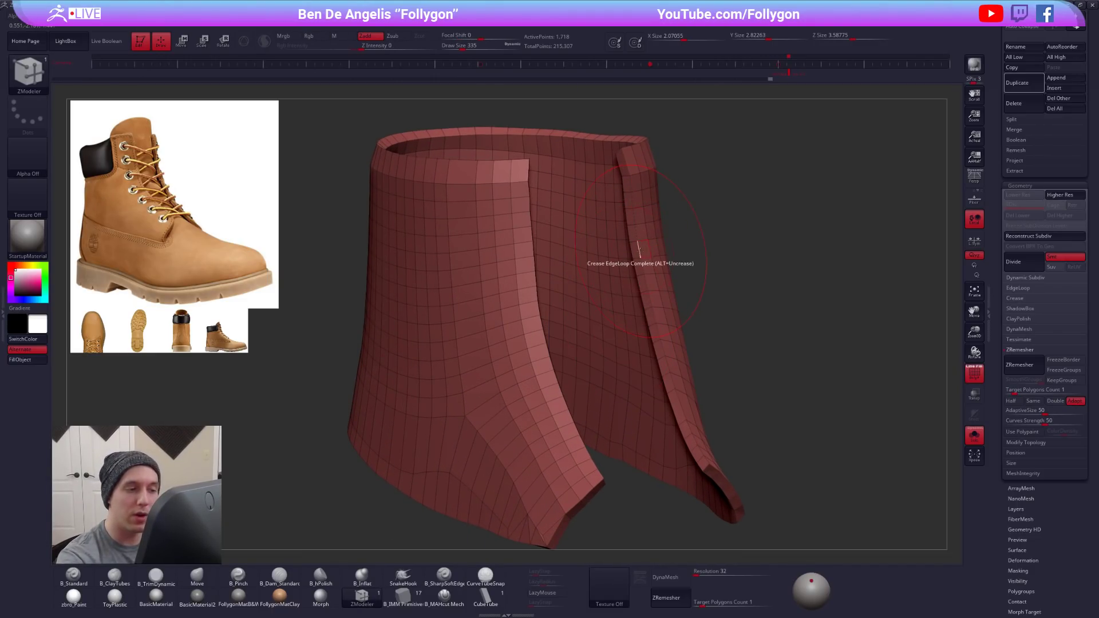
{"action": "key", "text": "space"}
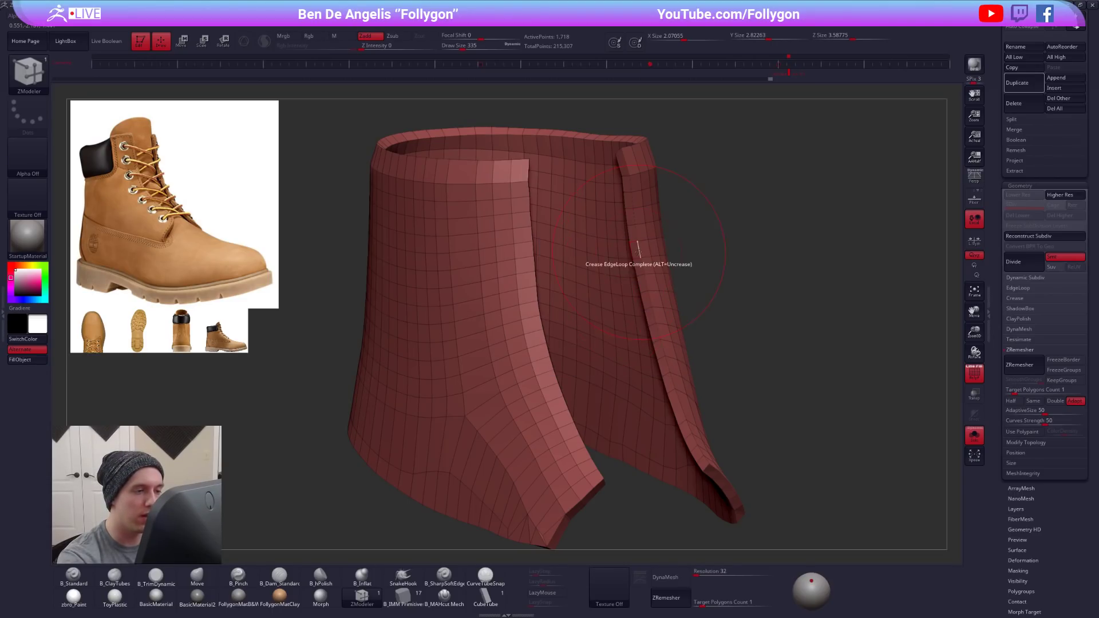
{"action": "key", "text": "d"}
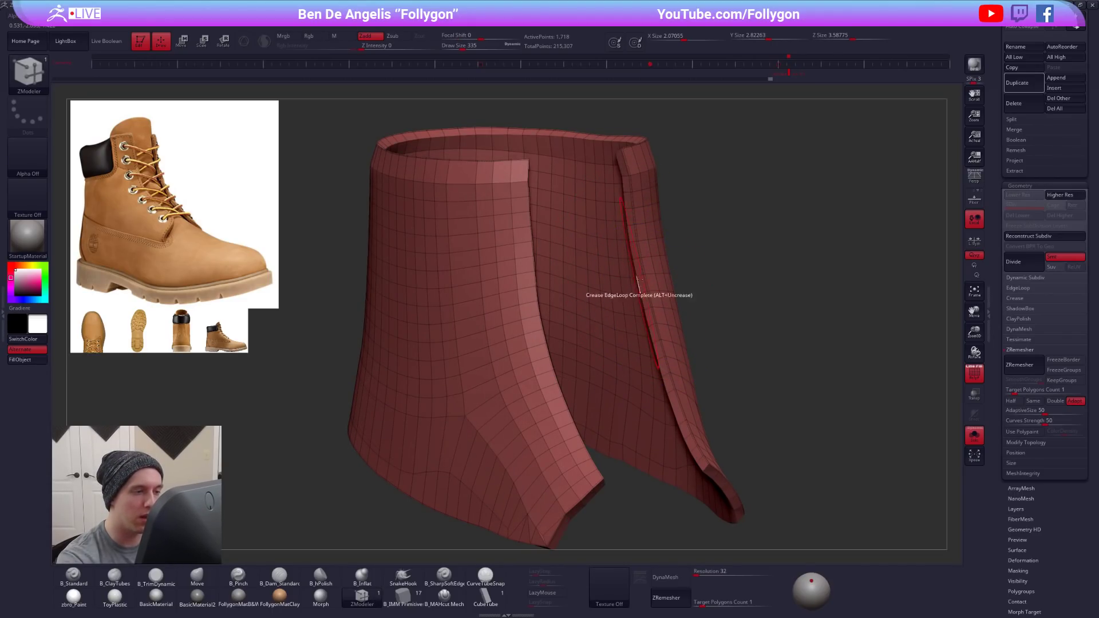
{"action": "right_click_drag", "start_coordinate": [685, 375], "coordinate": [718, 263], "text": "alt"}
- Examine the shaft panel's creased front corners and lower edge with dynamic subdivision and wireframe on and off
{"action": "key", "text": "shift+f"}
{"action": "right_click_drag", "start_coordinate": [606, 475], "coordinate": [636, 400]}
{"action": "key", "text": "shift+f"}
{"action": "key", "text": "shift+d"}
{"action": "key", "text": "shift+f"}
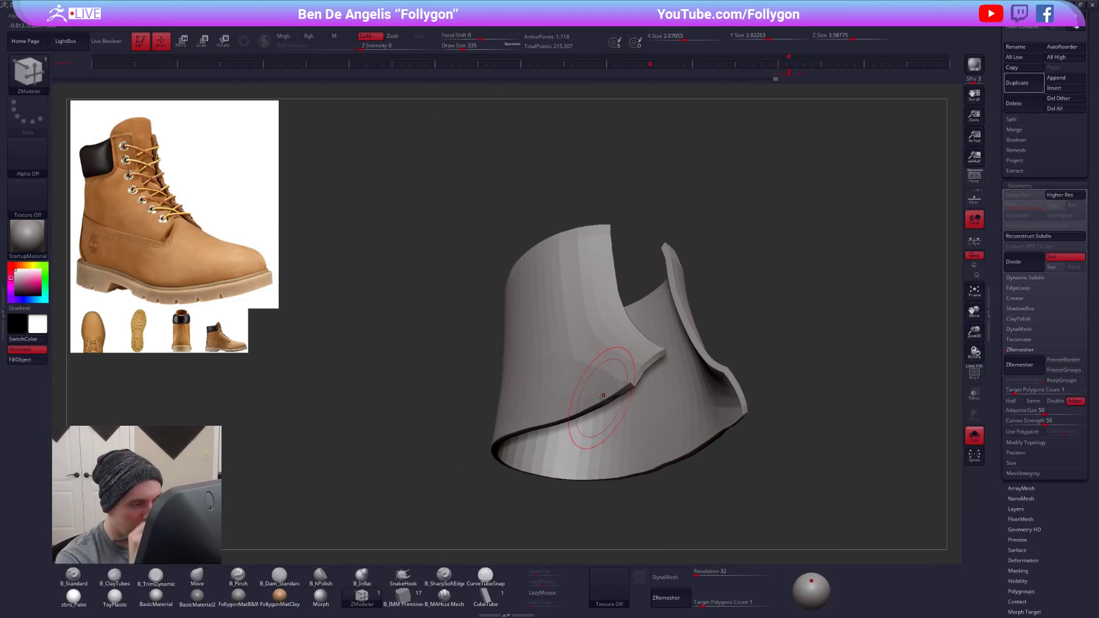
{"action": "key", "text": "d"}
{"action": "right_click_drag", "start_coordinate": [603, 395], "coordinate": [630, 386]}
{"action": "mouse_move", "coordinate": [602, 397]}
{"action": "right_mouse_down"}
{"action": "mouse_move", "coordinate": [597, 383]}
{"action": "mouse_move", "coordinate": [578, 410]}
{"action": "mouse_move", "coordinate": [626, 397]}
{"action": "right_mouse_up"}
{"action": "key", "text": "shift+f"}
{"action": "key", "text": "shift+d"}
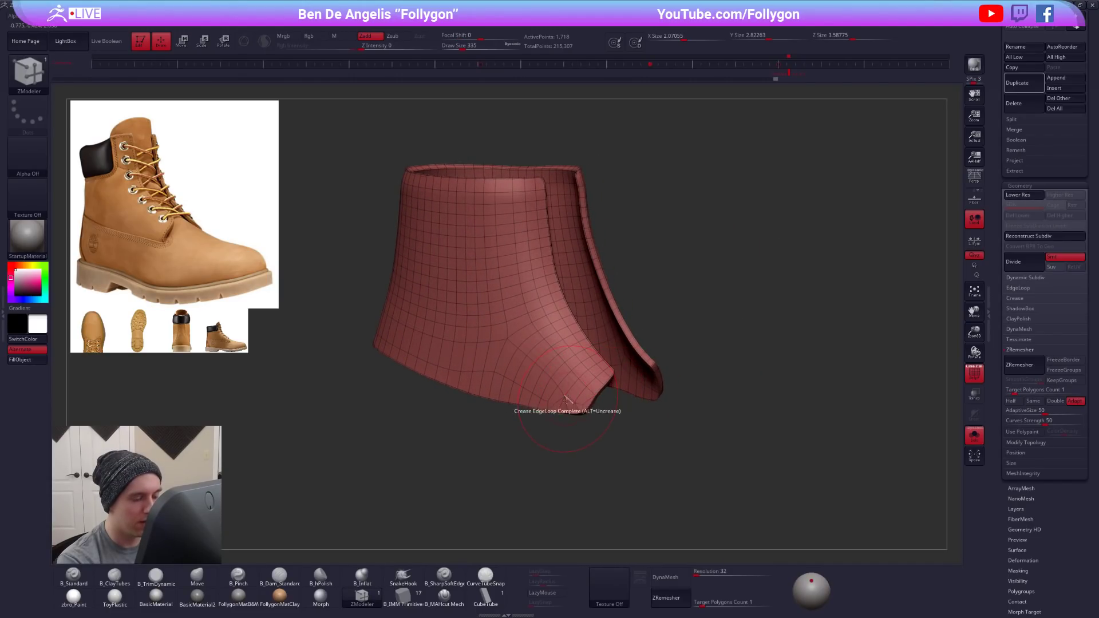
{"action": "key", "text": "d"}
{"action": "right_click_drag", "start_coordinate": [588, 428], "coordinate": [584, 387]}
{"action": "key", "text": "space"}
- Divide the shaft panel up to subdivision level 6 and DynaMesh it at resolution 552 without freezing its subdivision levels
{"action": "key", "text": "shift+f"}
{"action": "key", "text": "ctrl+d"}
{"action": "key", "text": "ctrl+d"}
{"action": "key", "text": "ctrl+d"}
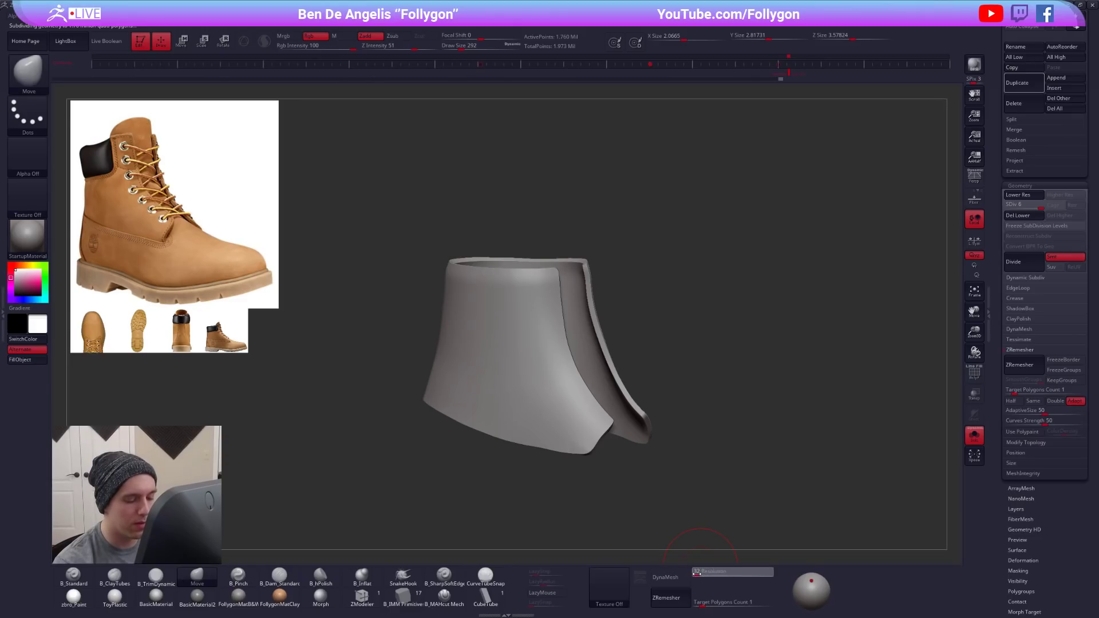
{"action": "left_click", "coordinate": [664, 577]}
{"action": "left_click", "coordinate": [646, 594]}
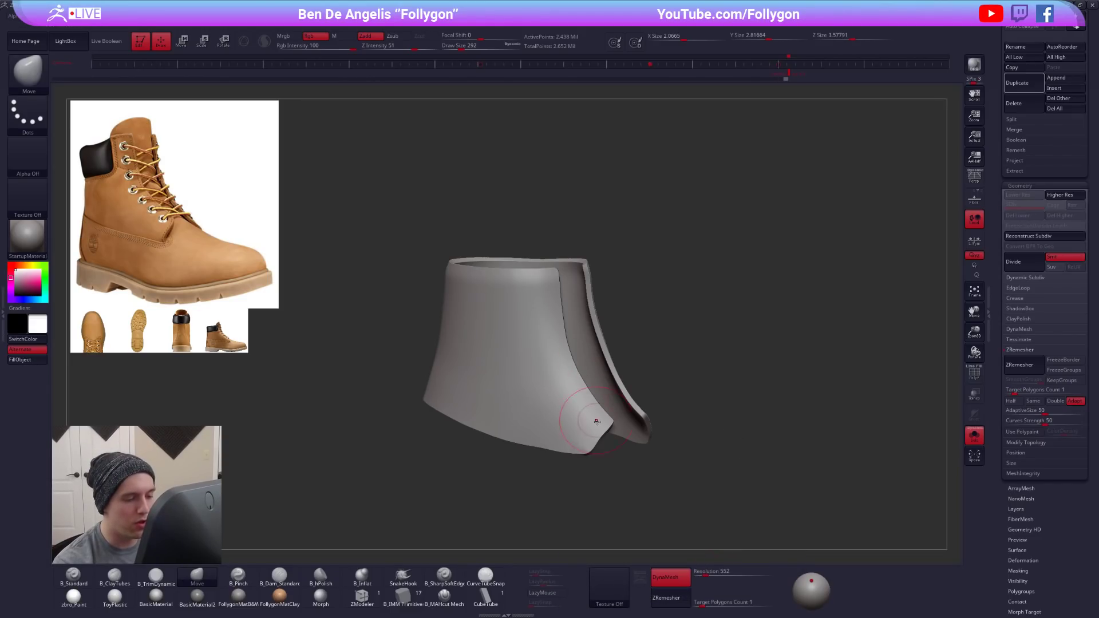
- Try ZRemeshing the shaft panel at a target polygon count of 1 and inspect its new topology
{"action": "right_click_drag", "start_coordinate": [607, 425], "coordinate": [550, 407]}
{"action": "key", "text": "shift+f"}
{"action": "key", "text": "shift+f"}
{"action": "mouse_move", "coordinate": [562, 344]}
{"action": "right_mouse_down"}
{"action": "mouse_move", "coordinate": [587, 366]}
{"action": "mouse_move", "coordinate": [581, 349]}
{"action": "mouse_move", "coordinate": [647, 352]}
{"action": "right_mouse_up"}
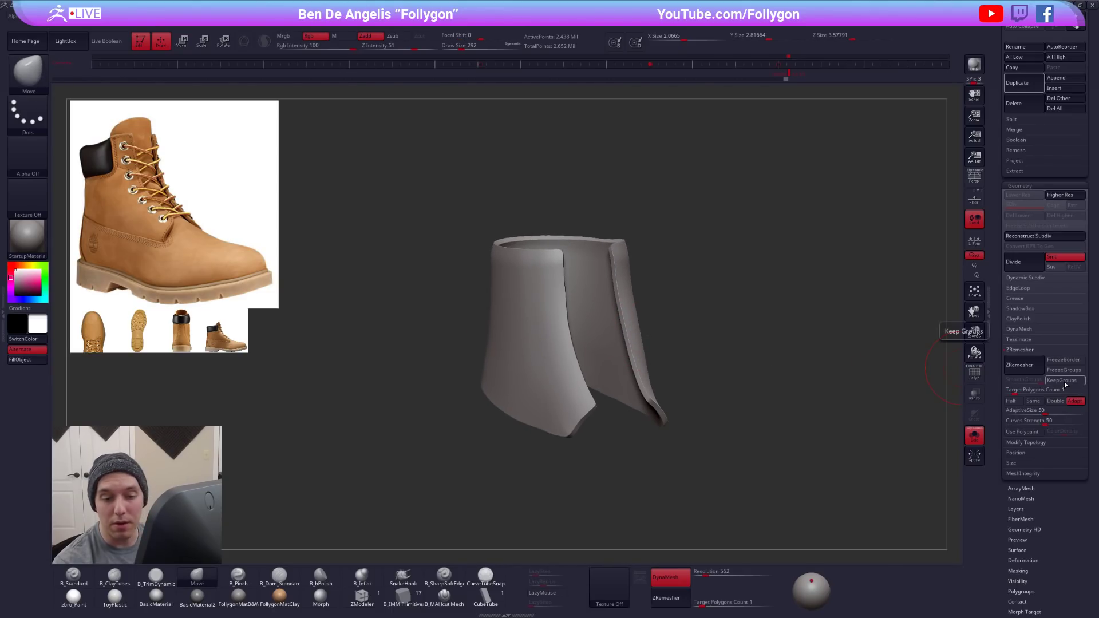
{"action": "left_click", "coordinate": [1025, 369]}
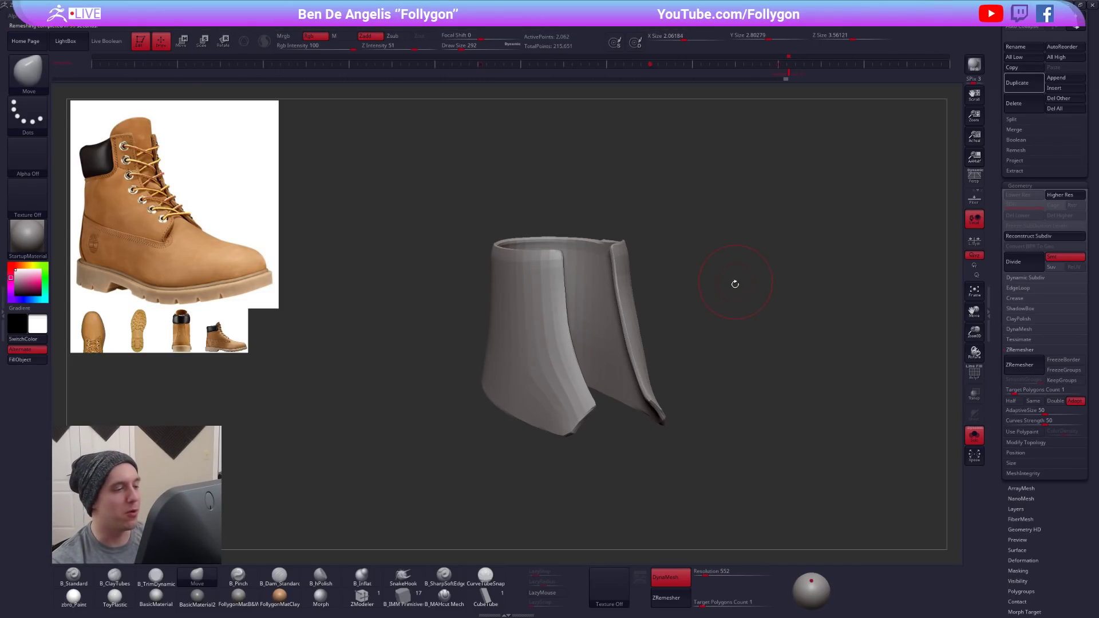
{"action": "key", "text": "shift+f"}
{"action": "right_click_drag", "start_coordinate": [564, 324], "coordinate": [623, 277], "text": "alt"}
{"action": "key", "text": "ctrl+z"}
{"action": "key", "text": "shift+f"}
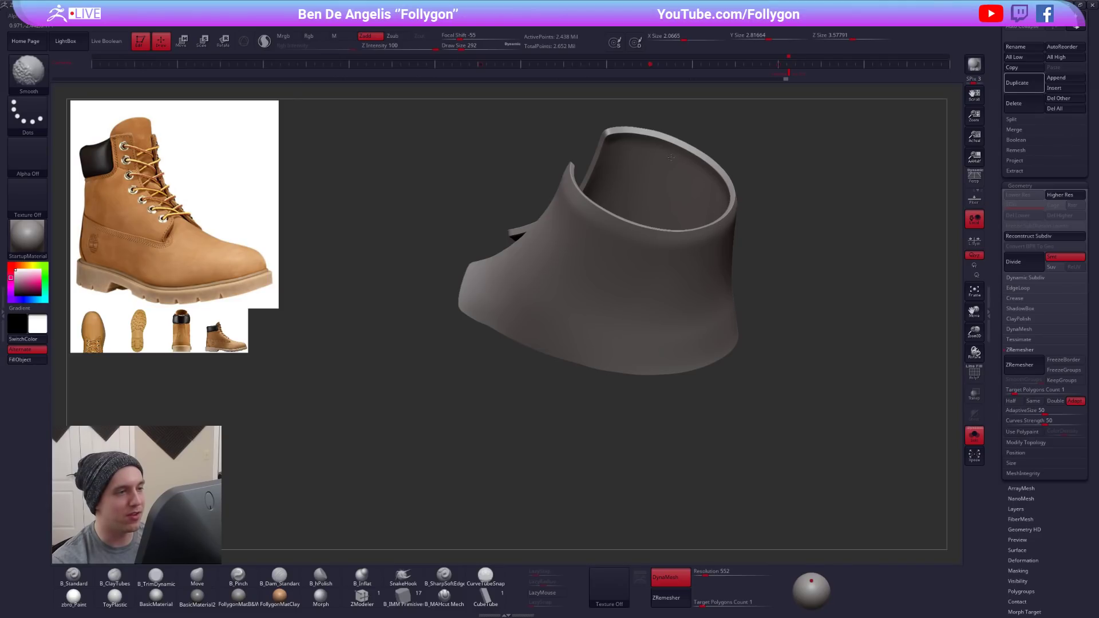
- Shape the shaft panel's lower front edge with the Move brush, adjusting the brush's draw size for broad corrections
{"action": "right_click_drag", "start_coordinate": [626, 282], "coordinate": [600, 358]}
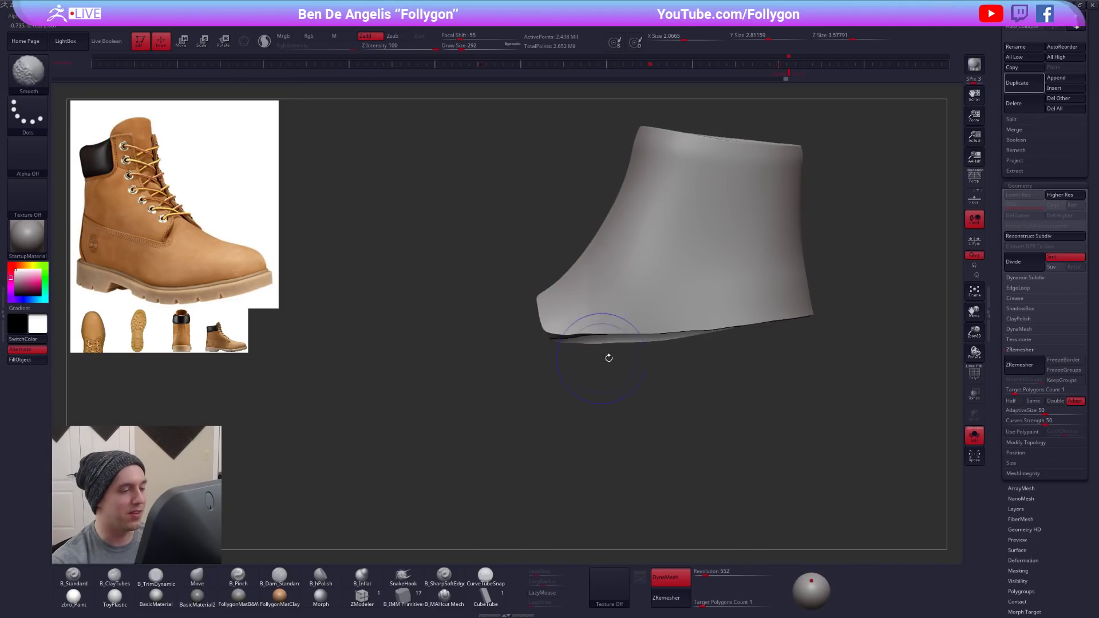
{"action": "key", "text": "space"}
{"action": "left_click_drag", "start_coordinate": [589, 324], "coordinate": [603, 336]}
{"action": "key", "text": "space"}
{"action": "right_click_drag", "start_coordinate": [584, 343], "coordinate": [654, 360]}
{"action": "right_click_drag", "start_coordinate": [538, 252], "coordinate": [576, 290], "text": "alt"}
{"action": "key", "text": "space"}
{"action": "left_click_drag", "start_coordinate": [577, 291], "coordinate": [580, 292]}
{"action": "mouse_move", "coordinate": [577, 293]}
{"action": "right_mouse_down"}
{"action": "mouse_move", "coordinate": [602, 294]}
{"action": "mouse_move", "coordinate": [595, 264]}
{"action": "right_mouse_up"}
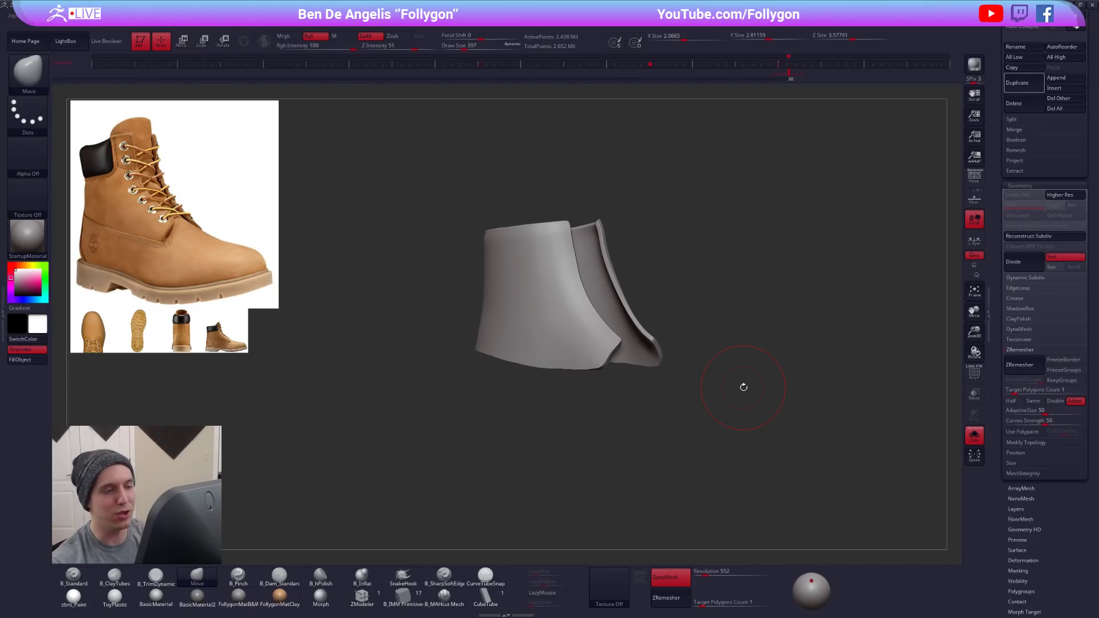
- Refine the shaft panel's pointed lower front corners with the Move brush at draw size 215
{"action": "key", "text": "space"}
{"action": "left_click_drag", "start_coordinate": [612, 347], "coordinate": [605, 347]}
{"action": "right_click_drag", "start_coordinate": [599, 344], "coordinate": [597, 358], "text": "alt"}
{"action": "key", "text": "space"}
{"action": "left_click_drag", "start_coordinate": [611, 355], "coordinate": [614, 354]}
{"action": "right_click_drag", "start_coordinate": [600, 343], "coordinate": [615, 360]}
{"action": "left_click_drag", "start_coordinate": [608, 359], "coordinate": [485, 381]}
- Smooth the shaft panel's lower edge and the edges of its front opening
{"action": "key", "text": "shift+f"}
{"action": "key", "text": "shift+f"}
{"action": "left_click_drag", "start_coordinate": [386, 376], "coordinate": [377, 371], "text": "shift"}
{"action": "mouse_move", "coordinate": [464, 365]}
{"action": "right_mouse_down", "text": "alt"}
{"action": "mouse_move", "coordinate": [542, 385]}
{"action": "mouse_move", "coordinate": [549, 337]}
{"action": "right_mouse_up", "text": "alt"}
{"action": "right_click", "coordinate": [542, 386]}
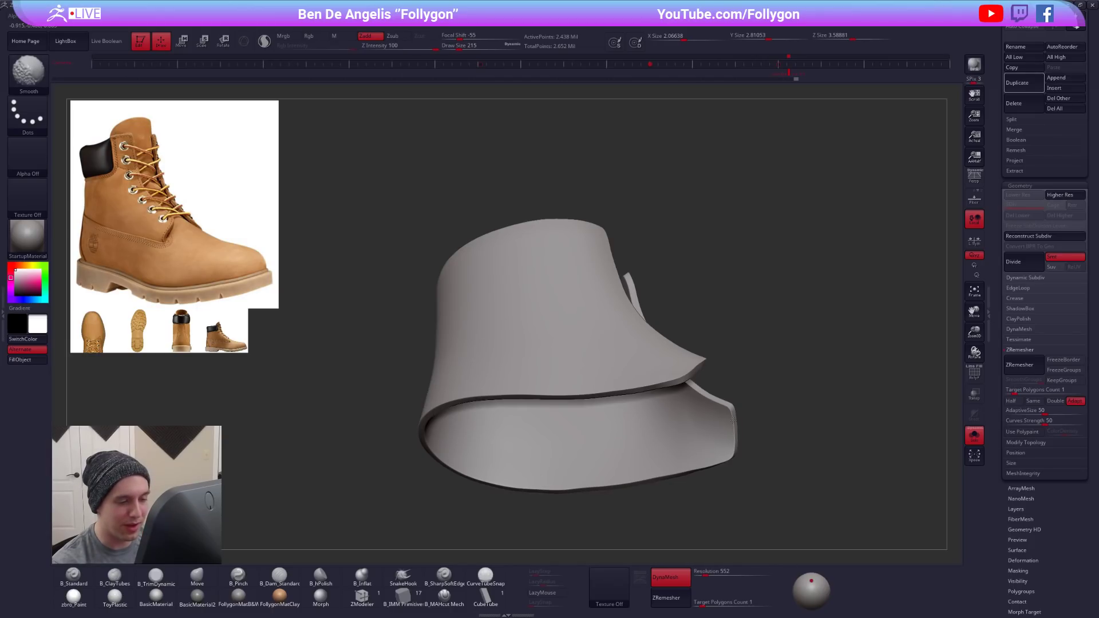
{"action": "right_click_drag", "start_coordinate": [705, 419], "coordinate": [682, 353]}
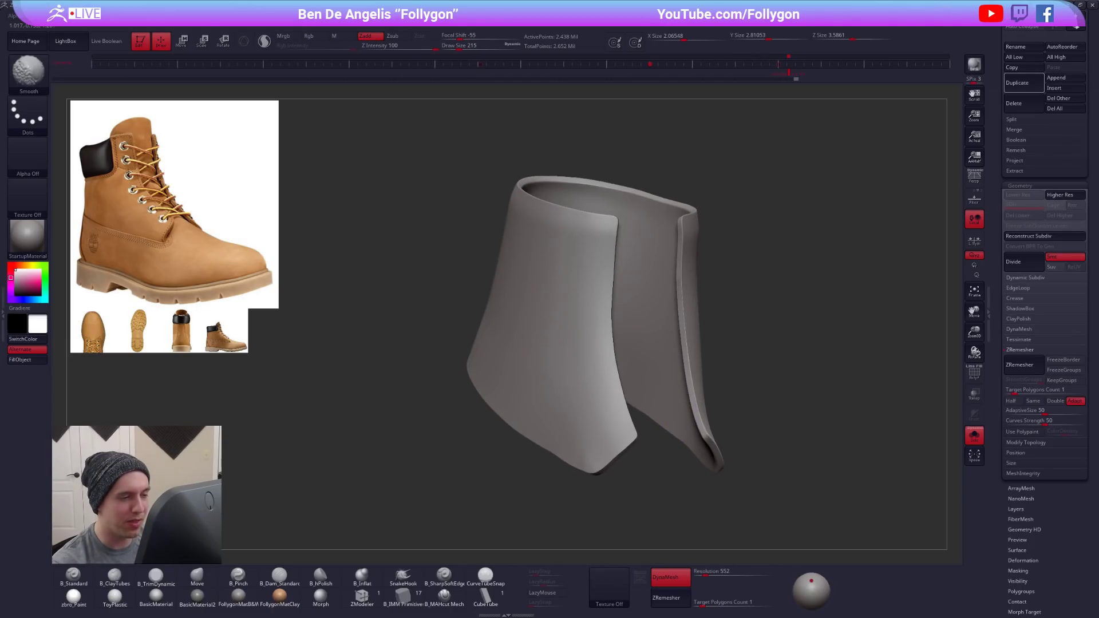
{"action": "left_click_drag", "start_coordinate": [685, 256], "coordinate": [691, 267], "text": "shift"}
{"action": "left_click_drag", "start_coordinate": [592, 265], "coordinate": [605, 257], "text": "shift"}
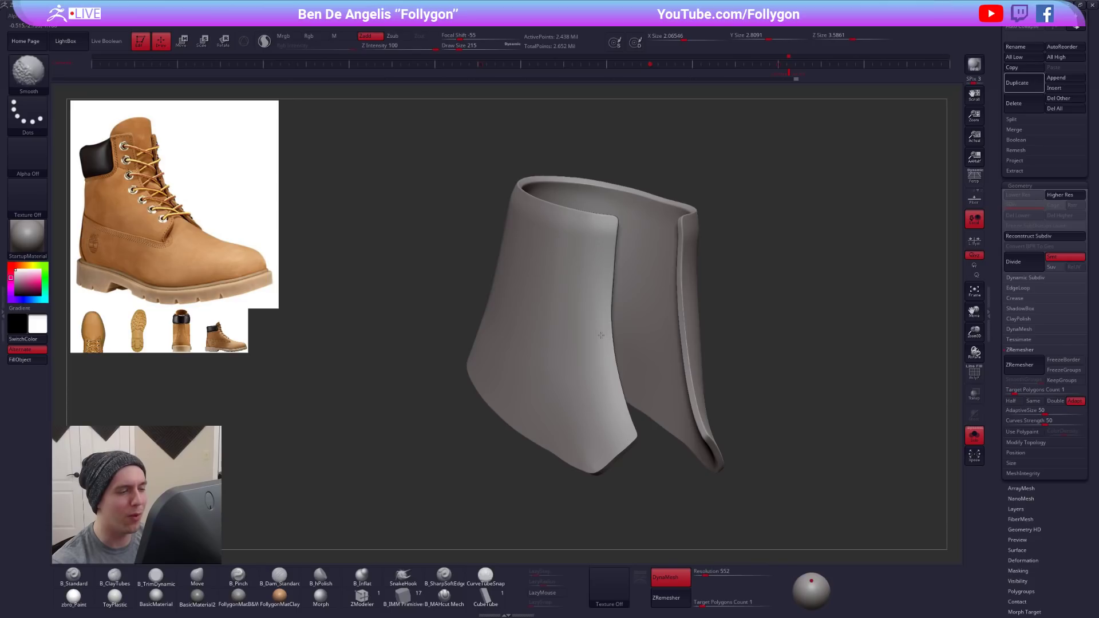
{"action": "left_click_drag", "start_coordinate": [530, 335], "coordinate": [531, 334], "text": "shift"}
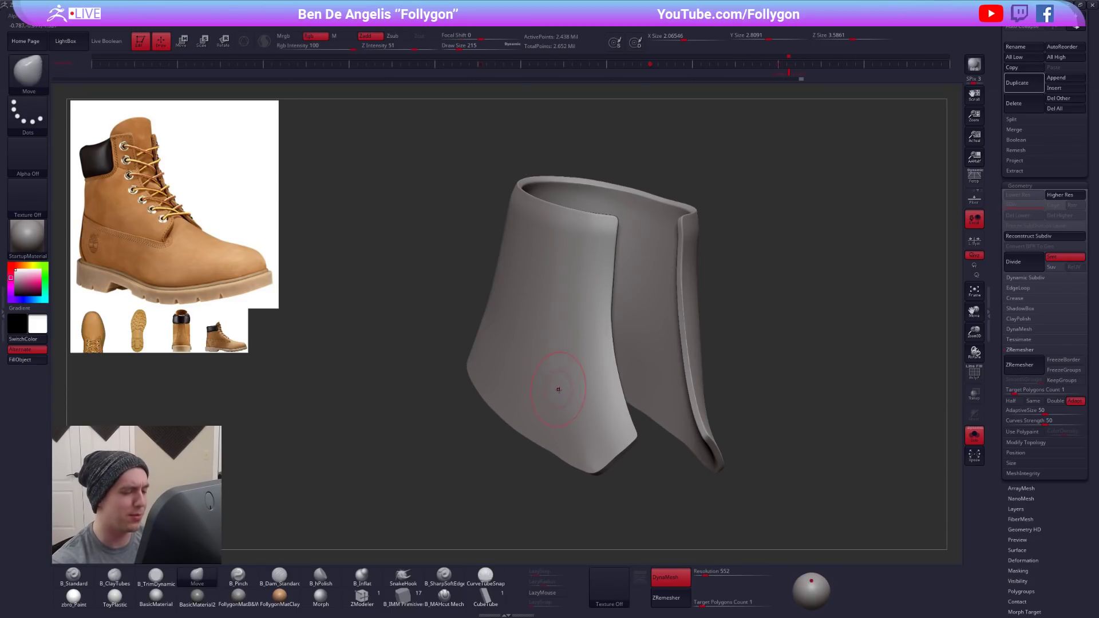
- Check the shaft panel's dense wireframe and ZRemesh the reshaped panel at a target polygon count of 1
{"action": "key", "text": "shift+f"}
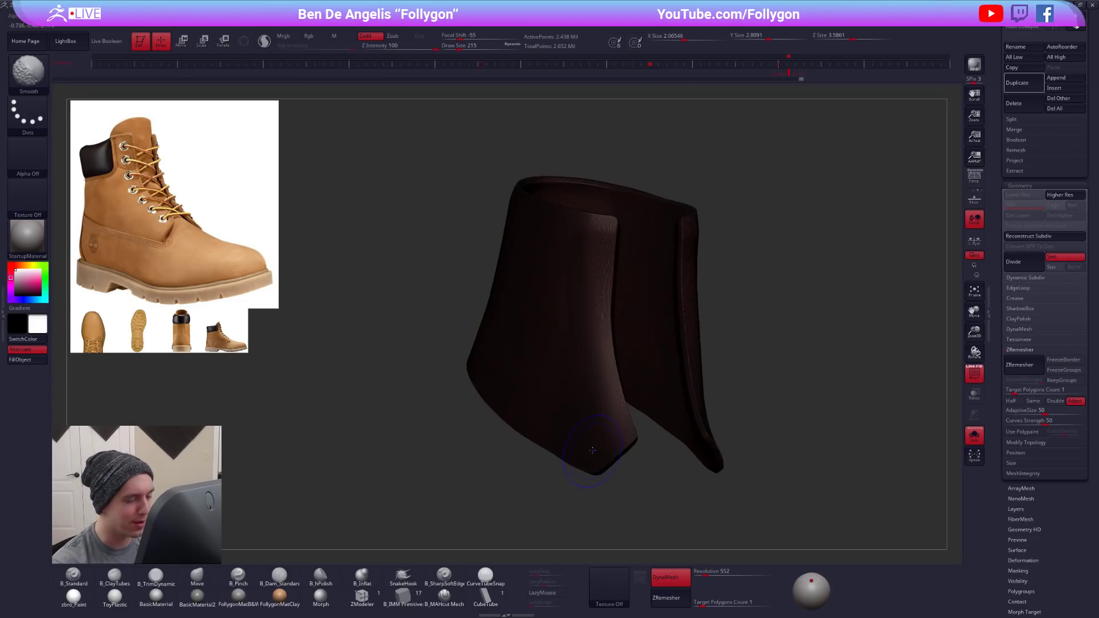
{"action": "key", "text": "shift+f"}
{"action": "right_click_drag", "start_coordinate": [592, 405], "coordinate": [570, 321], "text": "ctrl"}
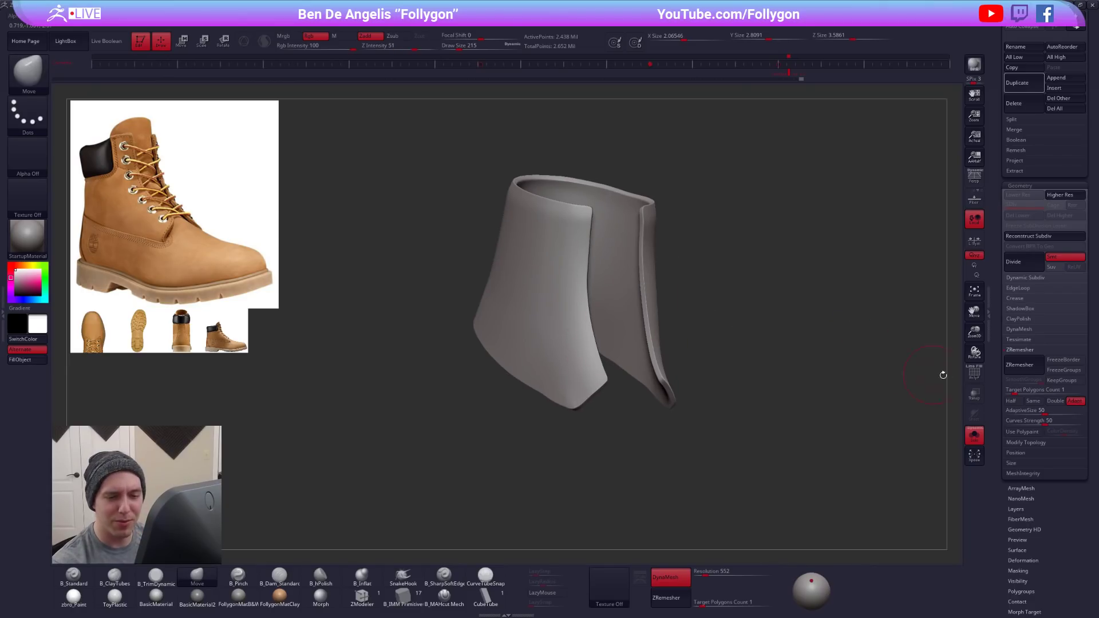
{"action": "left_click", "coordinate": [1022, 364]}
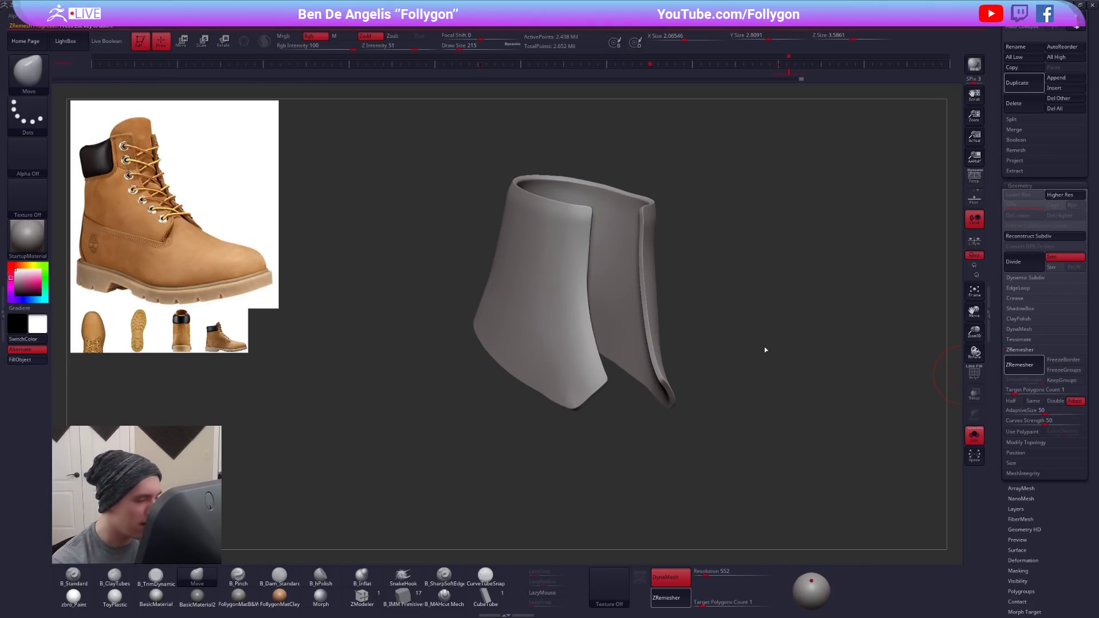
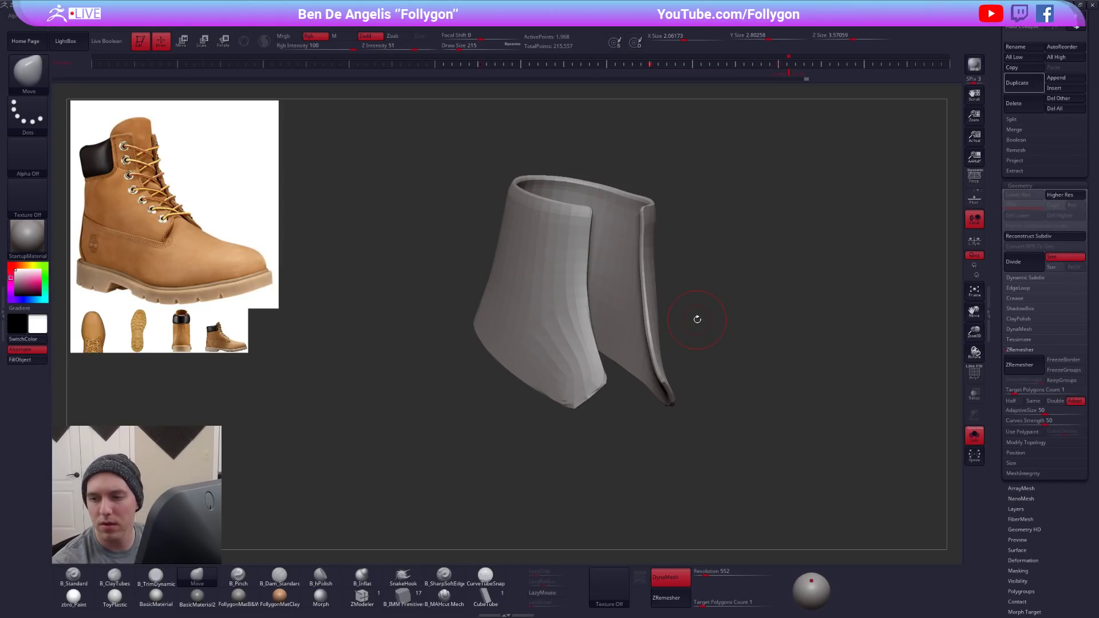
- Delete two complete edge loops around the shaft panel's rim with ZModeler's Delete edge action
{"action": "key", "text": "shift+f"}
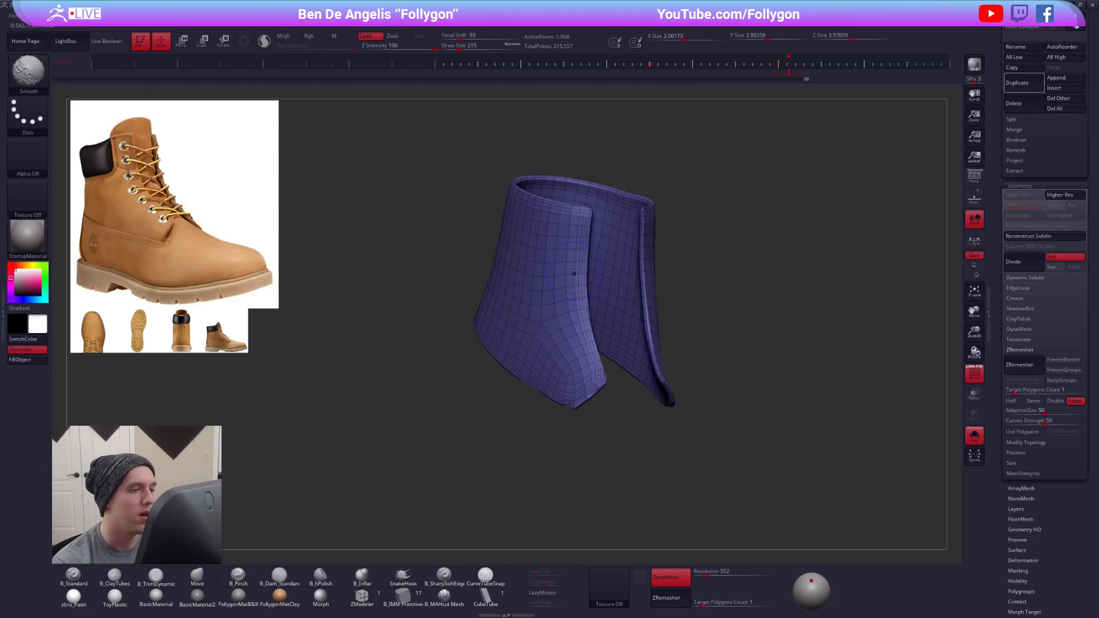
{"action": "key", "text": "shift+f"}
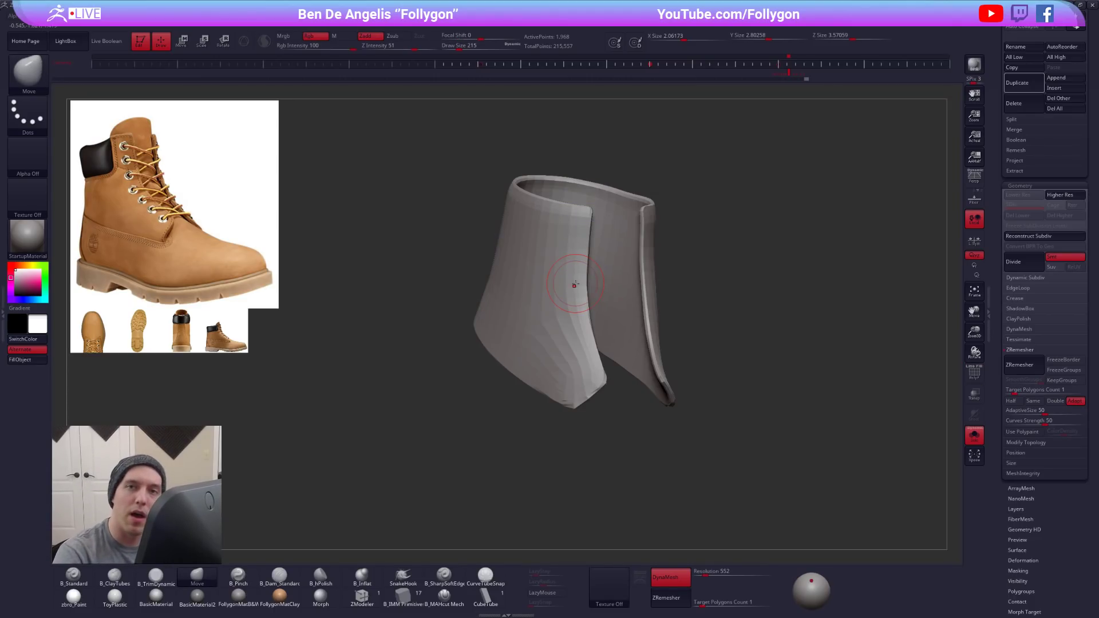
{"action": "mouse_move", "coordinate": [568, 219]}
{"action": "right_mouse_down", "text": "alt"}
{"action": "mouse_move", "coordinate": [626, 282]}
{"action": "mouse_move", "coordinate": [617, 351]}
{"action": "right_mouse_up", "text": "alt"}
{"action": "key", "text": "shift+f"}
{"action": "left_click", "coordinate": [364, 598]}
{"action": "key", "text": "shift+f"}
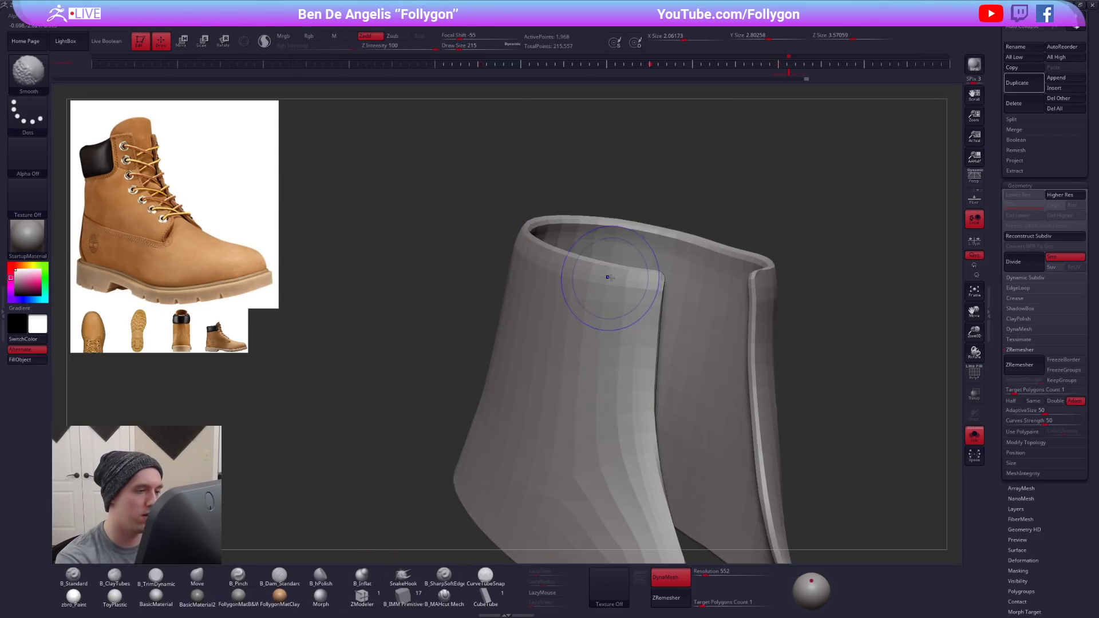
{"action": "right_click_drag", "start_coordinate": [602, 256], "coordinate": [605, 288], "text": "ctrl"}
{"action": "key", "text": "shift+f"}
{"action": "key", "text": "space"}
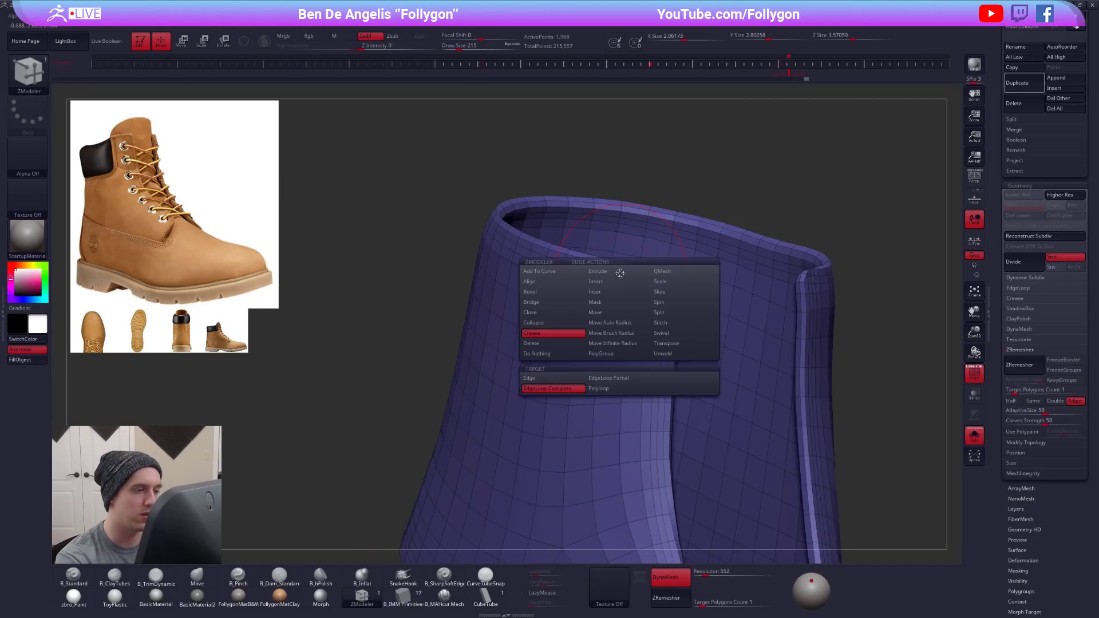
{"action": "left_click", "coordinate": [563, 344]}
{"action": "left_click", "coordinate": [620, 288]}
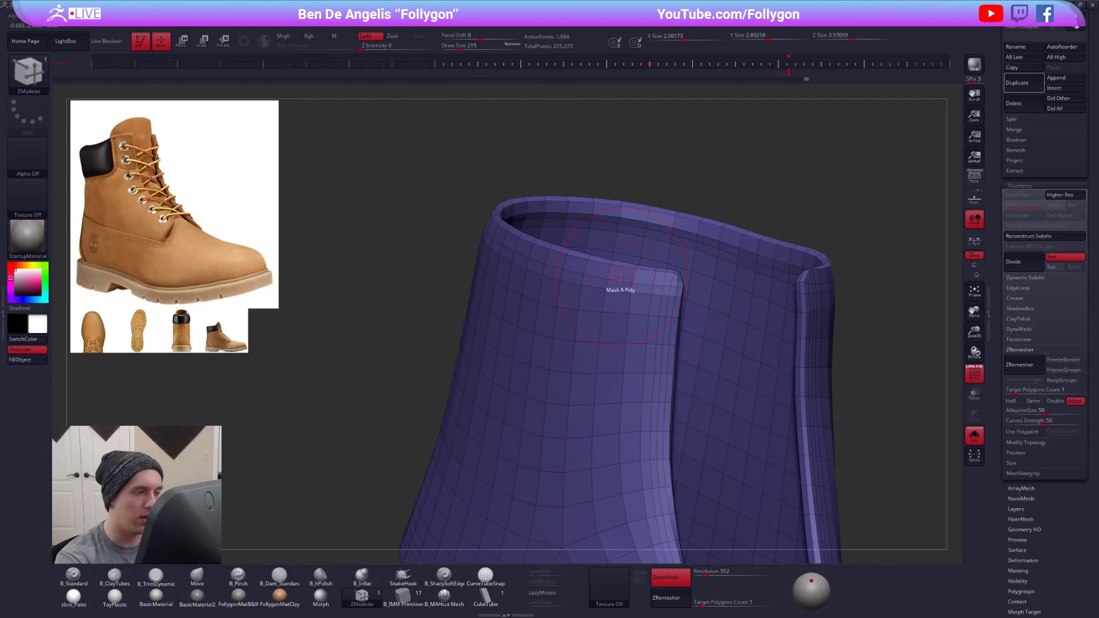
{"action": "left_click", "coordinate": [618, 290]}
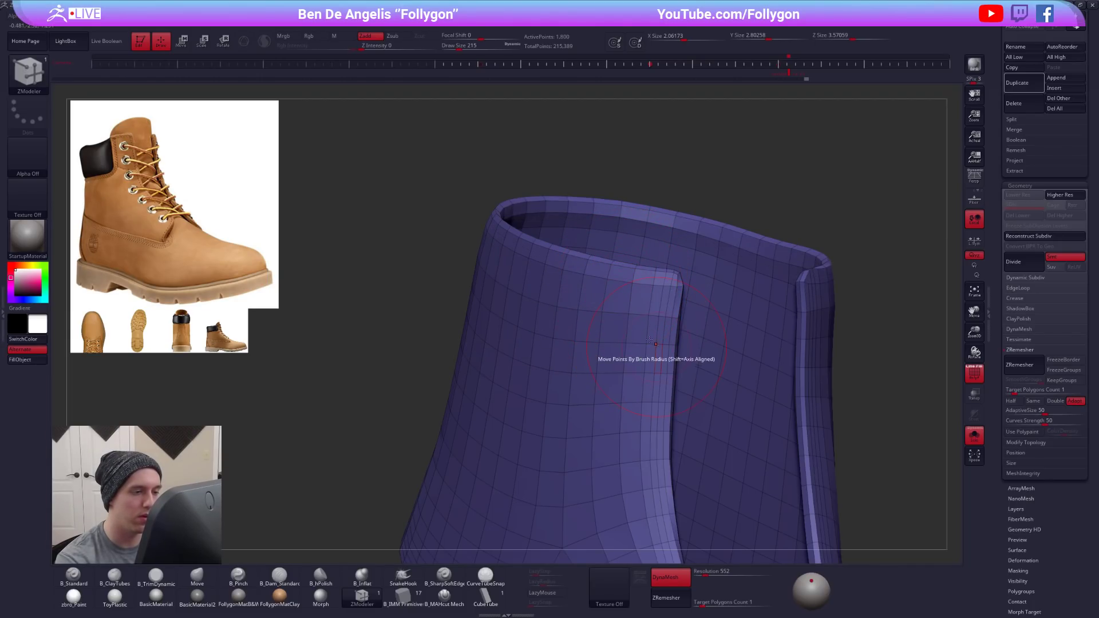
- Turn on dynamic subdivision for the shaft panel and check its smoothed shape around the front opening
{"action": "right_click_drag", "start_coordinate": [658, 348], "coordinate": [662, 314], "text": "ctrl"}
{"action": "right_click_drag", "start_coordinate": [704, 369], "coordinate": [644, 333], "text": "alt"}
{"action": "key", "text": "d"}
{"action": "key", "text": "shift+f"}
{"action": "right_click_drag", "start_coordinate": [805, 456], "coordinate": [780, 459]}
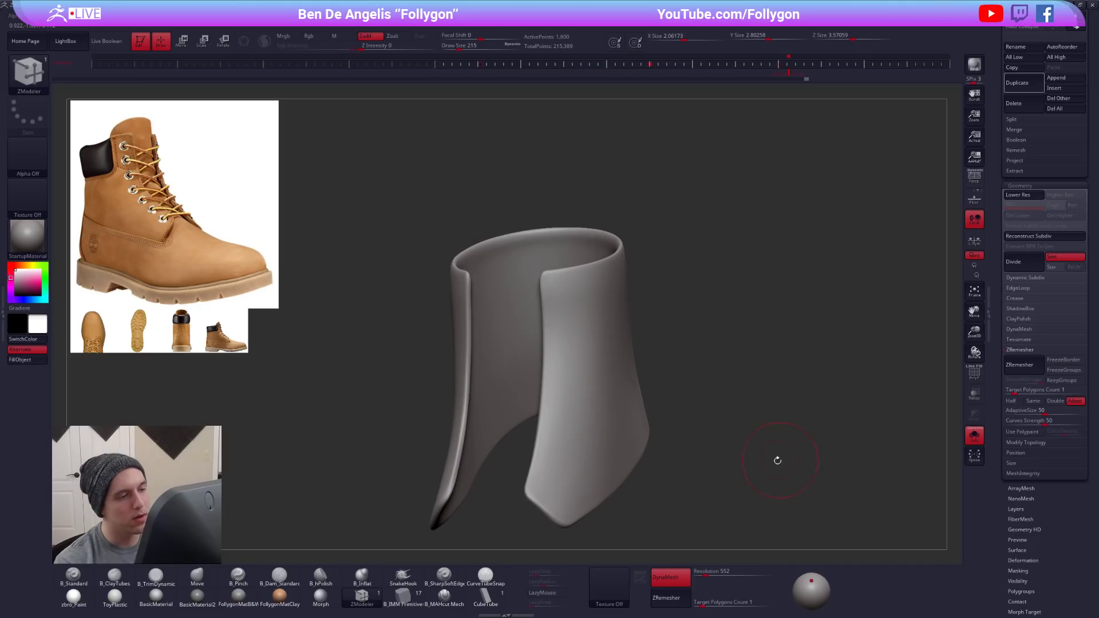
{"action": "key", "text": "shift+f"}
{"action": "mouse_move", "coordinate": [600, 382]}
{"action": "right_mouse_down", "text": "alt"}
{"action": "mouse_move", "coordinate": [673, 338]}
{"action": "mouse_move", "coordinate": [735, 347]}
{"action": "right_mouse_up", "text": "alt"}
- Switch to the Move brush and compare the shaft panel with and without dynamic subdivision
{"action": "key", "text": "b"}
{"action": "key", "text": "m"}
{"action": "key", "text": "v"}
{"action": "right_click_drag", "start_coordinate": [675, 366], "coordinate": [671, 334], "text": "ctrl"}
{"action": "key", "text": "shift+f"}
{"action": "mouse_move", "coordinate": [609, 352]}
{"action": "right_mouse_down"}
{"action": "mouse_move", "coordinate": [668, 350]}
{"action": "mouse_move", "coordinate": [702, 405]}
{"action": "right_mouse_up"}
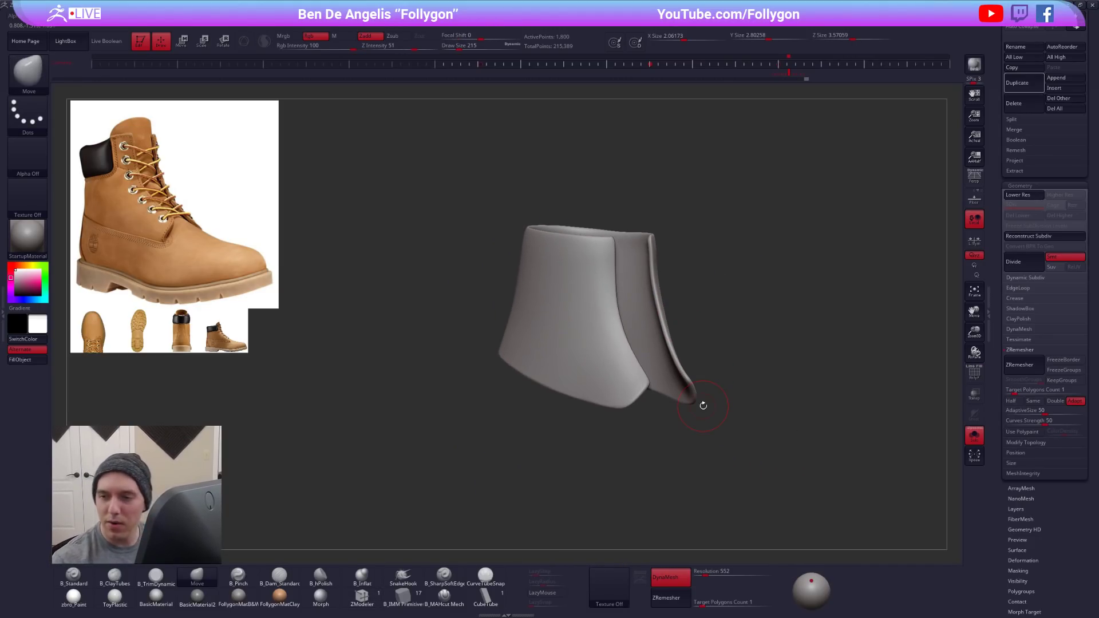
{"action": "key", "text": "shift+d"}
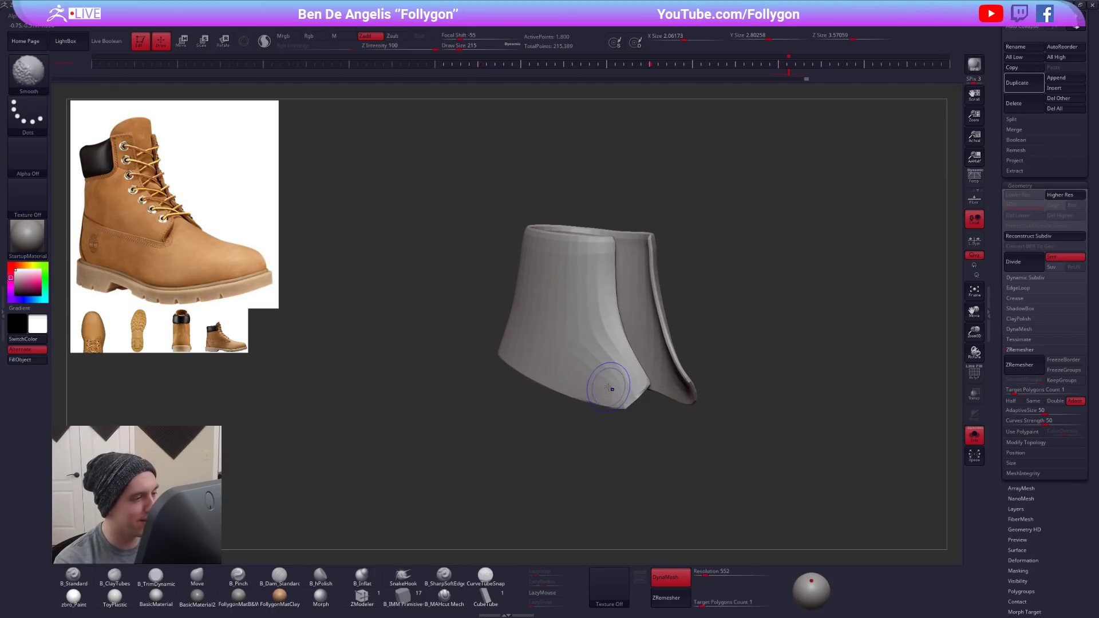
{"action": "key", "text": "d"}
- Show all boot pieces and examine the shaft panel's wireframe against the rest of the boot
{"action": "key", "text": "alt+s"}
{"action": "key", "text": "shift+f"}
{"action": "key", "text": "shift+f"}
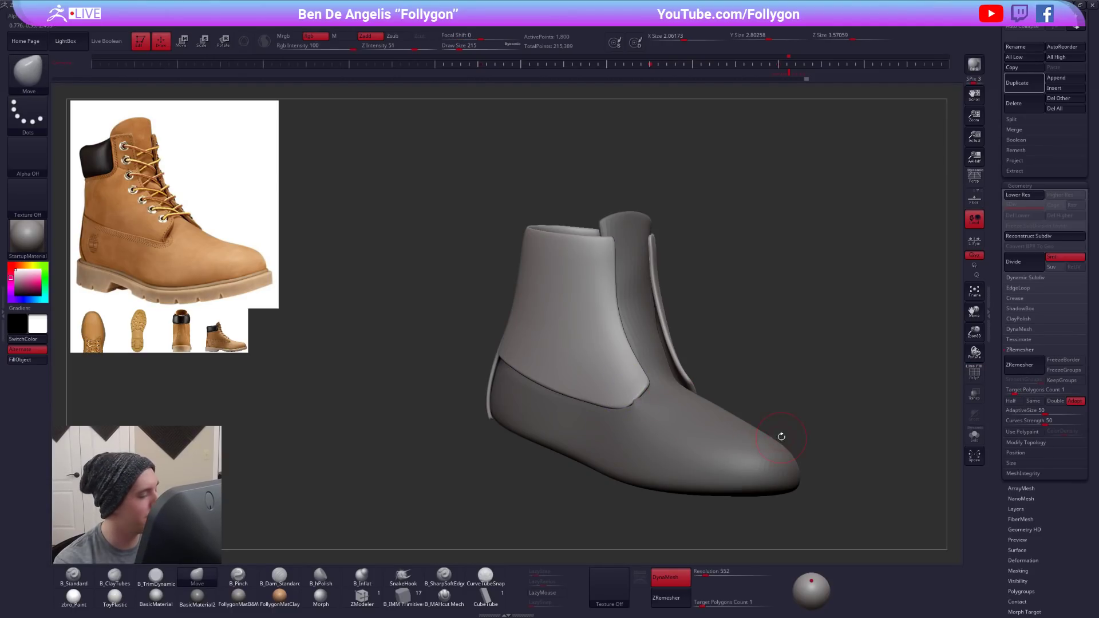
{"action": "right_click_drag", "start_coordinate": [714, 404], "coordinate": [686, 309]}
{"action": "key", "text": "shift+f"}
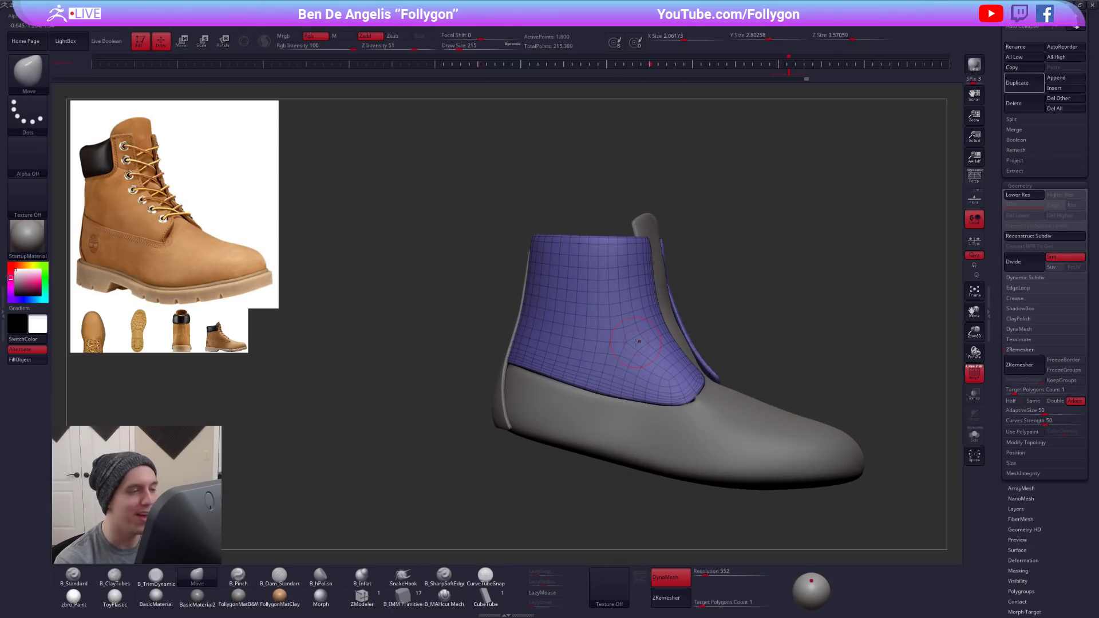
{"action": "mouse_move", "coordinate": [638, 350]}
{"action": "right_mouse_down"}
{"action": "mouse_move", "coordinate": [627, 325]}
{"action": "mouse_move", "coordinate": [645, 333]}
{"action": "right_mouse_up"}
{"action": "key", "text": "shift+d"}
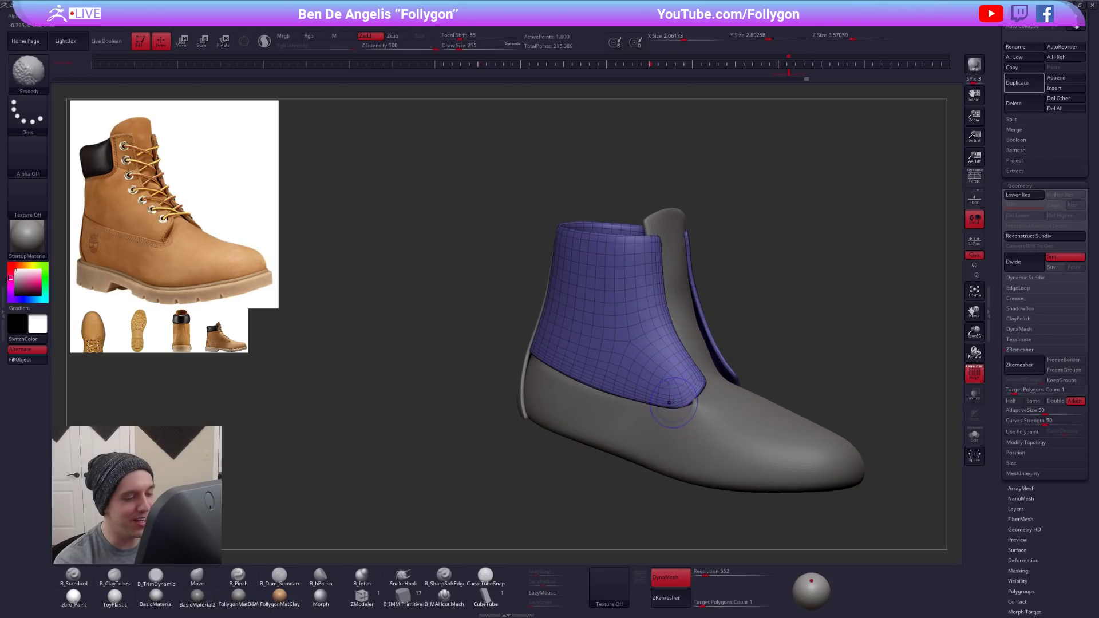
- Isolate the shaft panel without dynamic subdivision and examine the edge flow at its lower front corner
{"action": "key", "text": "shift+d"}
{"action": "key", "text": "shift+s"}
{"action": "mouse_move", "coordinate": [704, 424]}
{"action": "right_mouse_down"}
{"action": "mouse_move", "coordinate": [690, 415]}
{"action": "mouse_move", "coordinate": [719, 463]}
{"action": "right_mouse_up"}
{"action": "key", "text": "shift+f"}
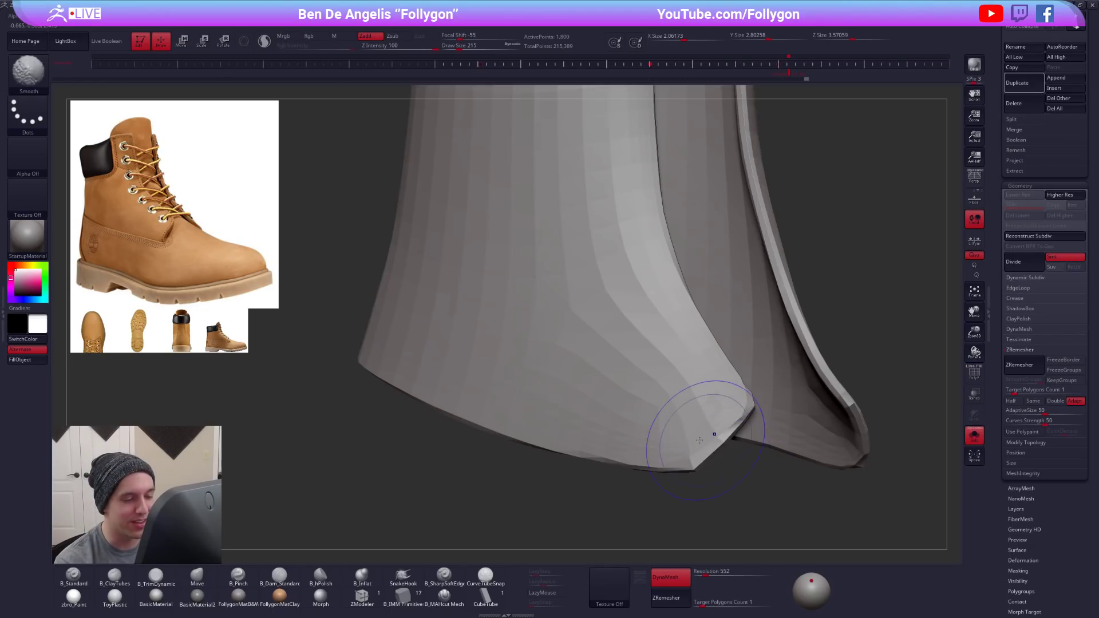
{"action": "key", "text": "shift+f"}
{"action": "key", "text": "b"}
{"action": "key", "text": "m"}
{"action": "key", "text": "v"}
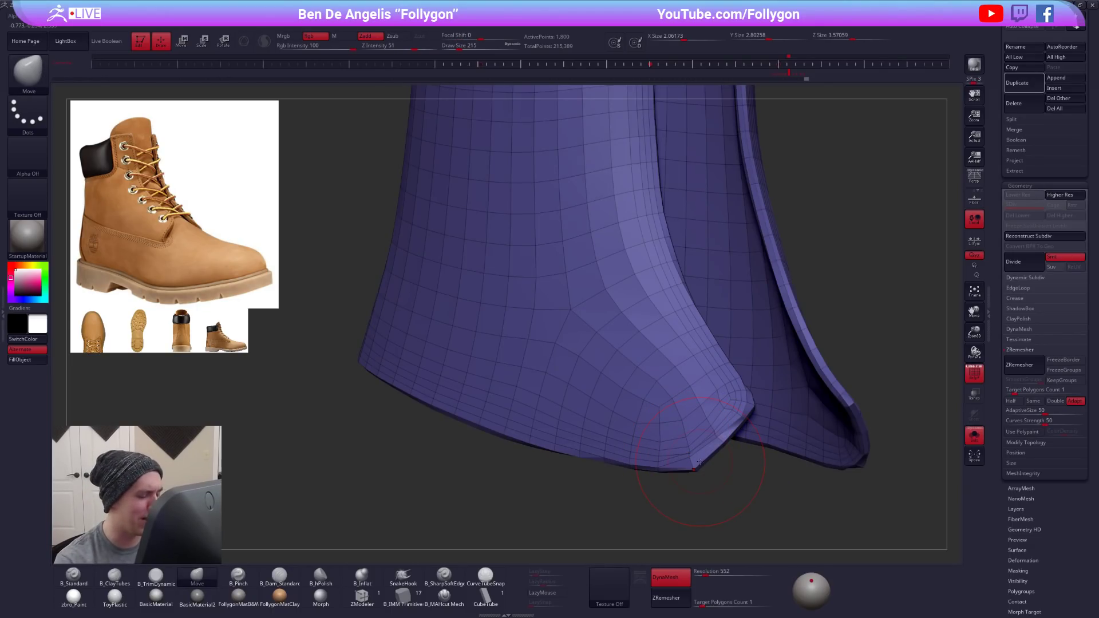
- Try to delete complete edge loops along the shaft panel's front opening edge with ZModeler
{"action": "left_click", "coordinate": [361, 595]}
{"action": "right_click_drag", "start_coordinate": [653, 338], "coordinate": [687, 286]}
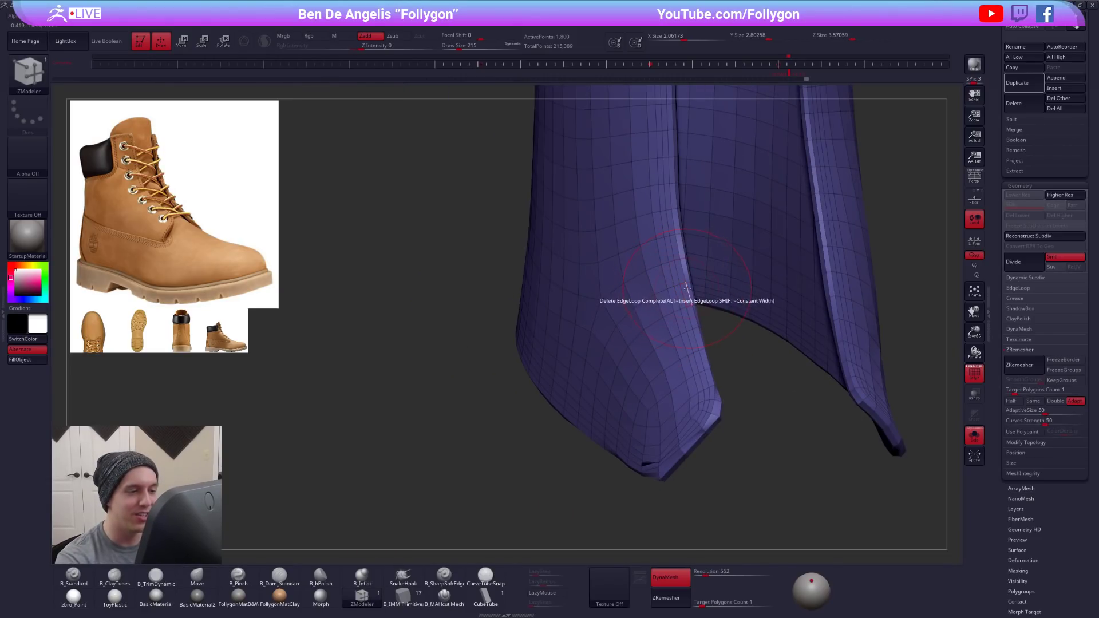
{"action": "key", "text": "space"}
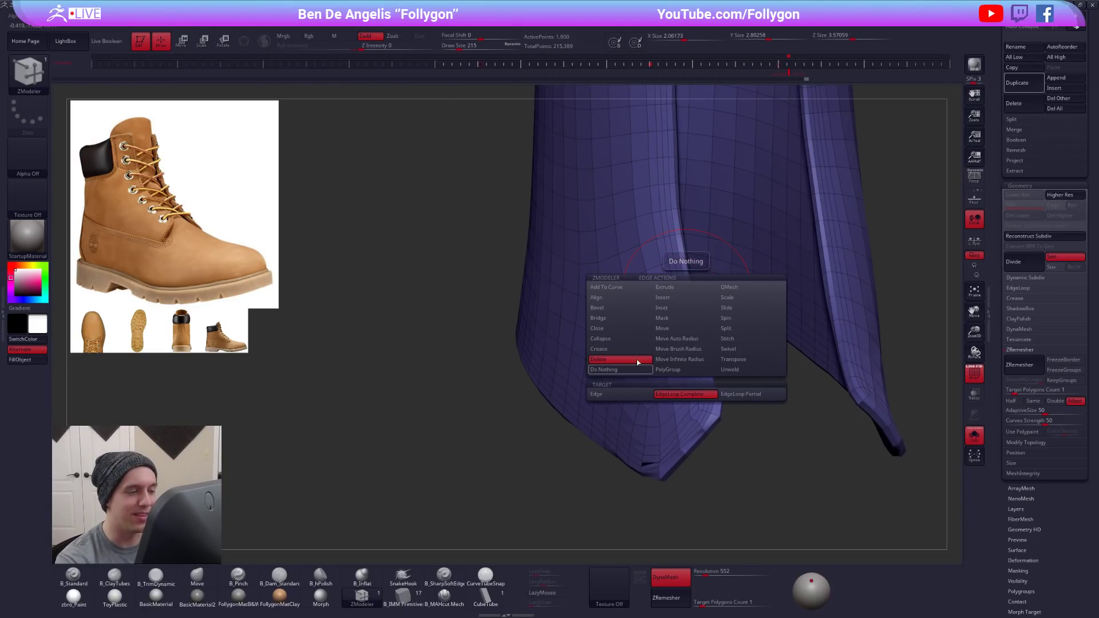
{"action": "left_click", "coordinate": [686, 304]}
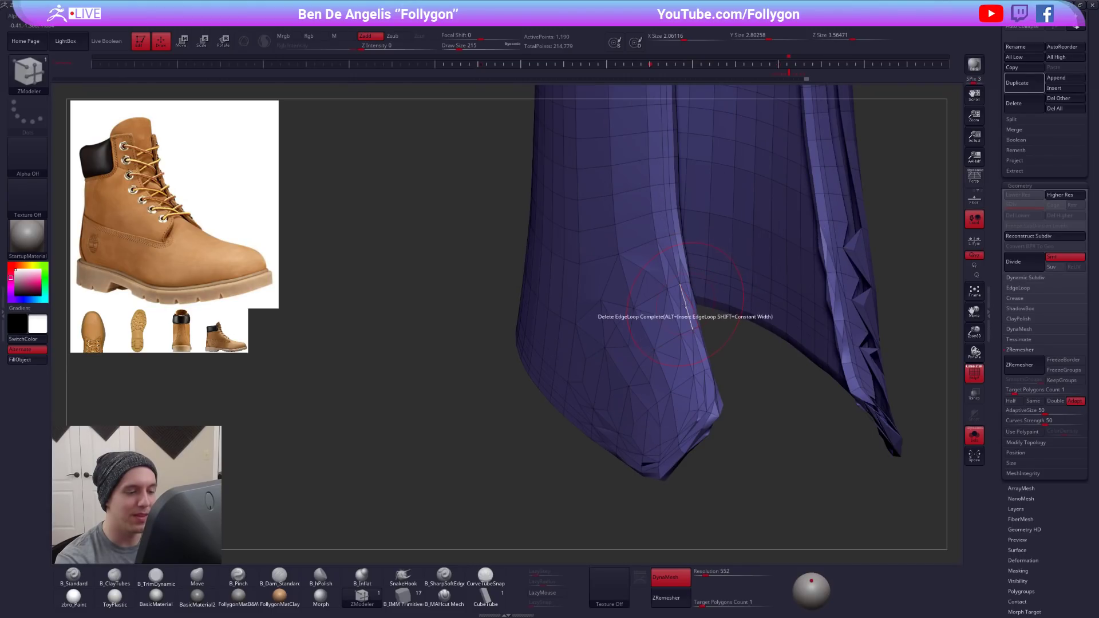
{"action": "key", "text": "ctrl+z"}
{"action": "left_click", "coordinate": [682, 293]}
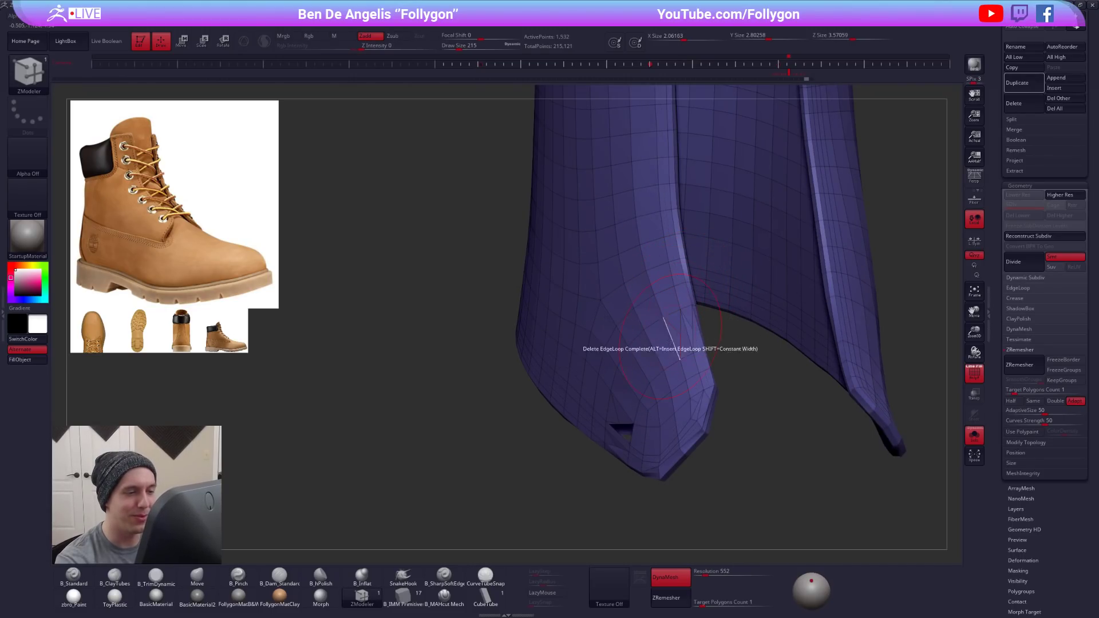
{"action": "key", "text": "ctrl+z"}
- Reshape the shaft panel's lower front corner with the Move brush and turn dynamic subdivision back on
{"action": "mouse_move", "coordinate": [696, 400]}
{"action": "right_mouse_down", "text": "ctrl"}
{"action": "mouse_move", "coordinate": [675, 395]}
{"action": "mouse_move", "coordinate": [661, 419]}
{"action": "right_mouse_up", "text": "ctrl"}
{"action": "key", "text": "b"}
{"action": "key", "text": "m"}
{"action": "key", "text": "v"}
{"action": "key", "text": "space"}
{"action": "left_click_drag", "start_coordinate": [707, 439], "coordinate": [692, 438]}
{"action": "right_click_drag", "start_coordinate": [657, 404], "coordinate": [668, 415]}
{"action": "key", "text": "space"}
{"action": "left_click_drag", "start_coordinate": [693, 436], "coordinate": [685, 436]}
{"action": "mouse_move", "coordinate": [657, 413]}
{"action": "right_mouse_down"}
{"action": "mouse_move", "coordinate": [743, 356]}
{"action": "mouse_move", "coordinate": [723, 338]}
{"action": "mouse_move", "coordinate": [659, 350]}
{"action": "right_mouse_up"}
{"action": "key", "text": "shift+f"}
{"action": "key", "text": "d"}
{"action": "mouse_move", "coordinate": [726, 457]}
{"action": "right_mouse_down"}
{"action": "mouse_move", "coordinate": [741, 469]}
{"action": "mouse_move", "coordinate": [721, 455]}
{"action": "right_mouse_up"}
- Adjust the shaft panel's lower edge on both sides of the boot with the Move brush at draw size 615
{"action": "key", "text": "space"}
{"action": "left_click_drag", "start_coordinate": [539, 372], "coordinate": [500, 377]}
{"action": "left_click_drag", "start_coordinate": [536, 378], "coordinate": [639, 382]}
{"action": "key", "text": "space"}
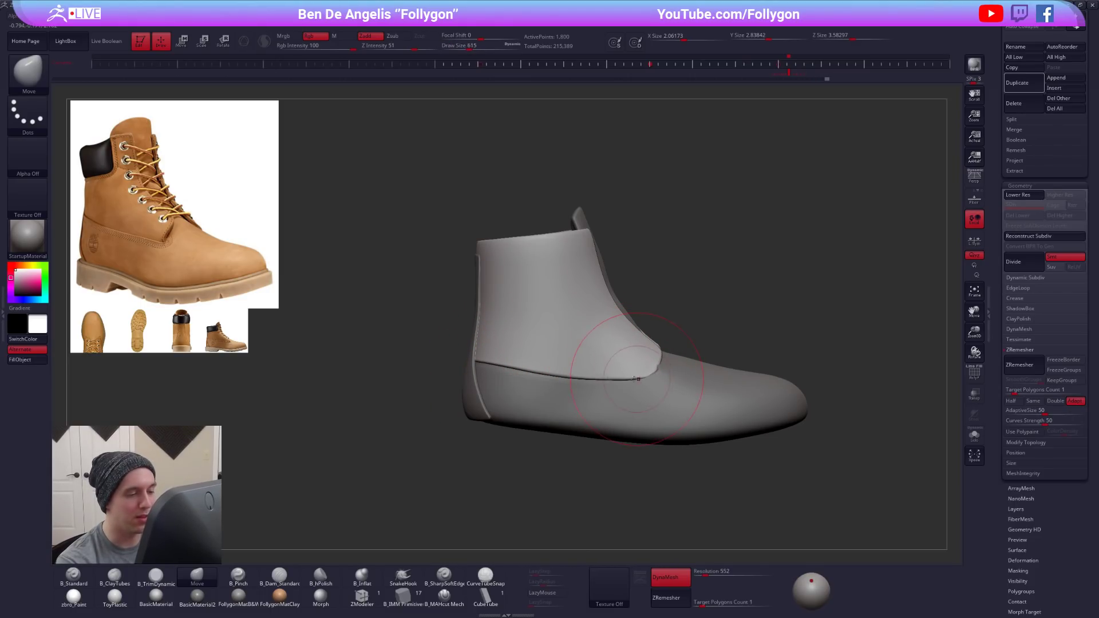
{"action": "right_click_drag", "start_coordinate": [618, 395], "coordinate": [458, 392]}
{"action": "left_click_drag", "start_coordinate": [498, 376], "coordinate": [499, 378]}
{"action": "left_click_drag", "start_coordinate": [549, 373], "coordinate": [598, 379]}
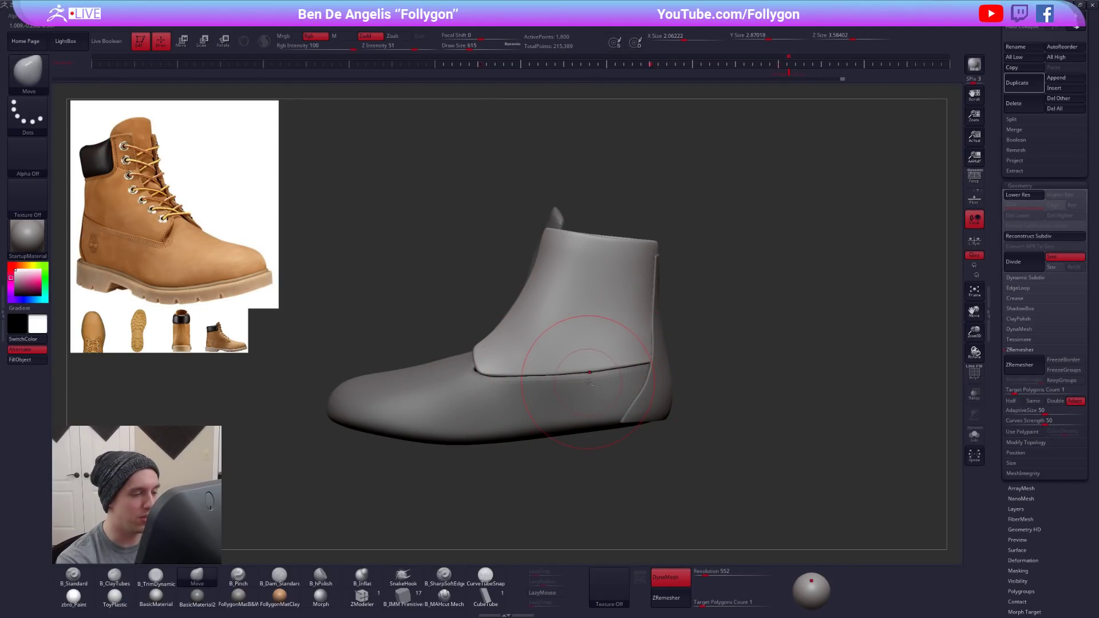
{"action": "left_click", "coordinate": [586, 384], "text": "alt"}
{"action": "right_click_drag", "start_coordinate": [613, 374], "coordinate": [698, 376], "text": "alt"}
{"action": "key", "text": "space"}
{"action": "left_click_drag", "start_coordinate": [595, 375], "coordinate": [584, 376]}
{"action": "right_click_drag", "start_coordinate": [590, 373], "coordinate": [646, 369], "text": "shift"}
- Select the lower boot piece with the tongue and divide it twice to subdivision level 3
{"action": "right_click_drag", "start_coordinate": [543, 338], "coordinate": [563, 401]}
{"action": "key", "text": "2"}
{"action": "left_click_drag", "start_coordinate": [550, 289], "coordinate": [550, 274]}
{"action": "key", "text": "shift+f"}
{"action": "key", "text": "shift+f"}
{"action": "key", "text": "ctrl+d"}
{"action": "key", "text": "ctrl+d"}
- Isolate the lower boot piece and smooth the front of its tongue at draw size 447
{"action": "key", "text": "space"}
{"action": "left_click_drag", "start_coordinate": [551, 319], "coordinate": [554, 319]}
{"action": "mouse_move", "coordinate": [551, 332]}
{"action": "left_mouse_down"}
{"action": "mouse_move", "coordinate": [552, 250]}
{"action": "mouse_move", "coordinate": [552, 337]}
{"action": "left_mouse_up"}
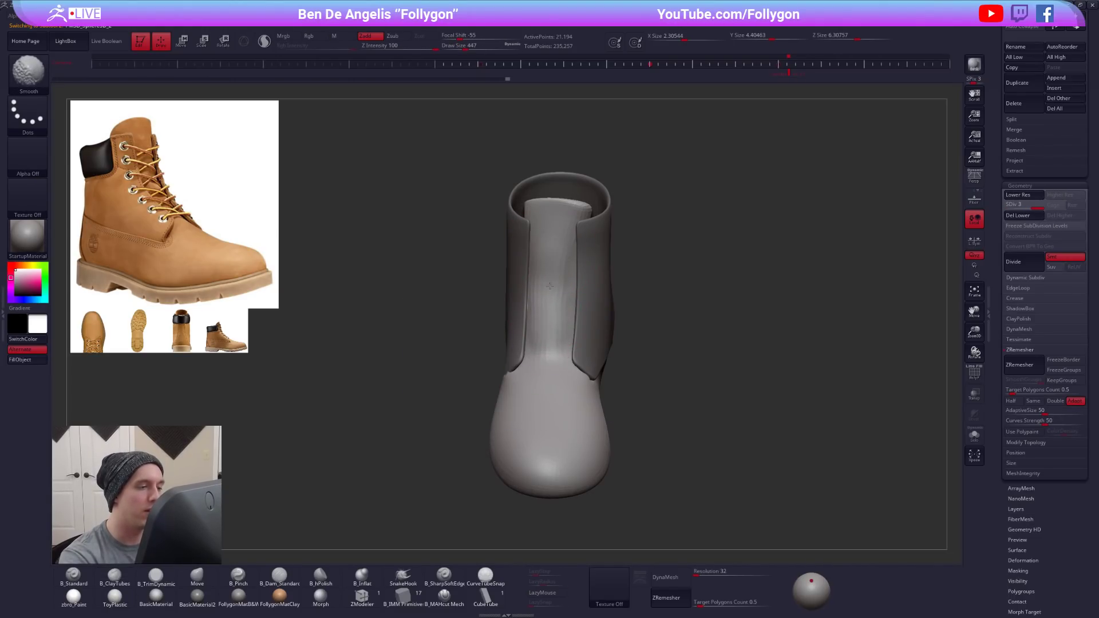
{"action": "key", "text": "alt+s"}
{"action": "right_click_drag", "start_coordinate": [549, 260], "coordinate": [558, 255]}
{"action": "mouse_move", "coordinate": [555, 225]}
{"action": "left_mouse_down"}
{"action": "mouse_move", "coordinate": [554, 380]}
{"action": "mouse_move", "coordinate": [555, 293]}
{"action": "left_mouse_up"}
{"action": "right_click_drag", "start_coordinate": [555, 293], "coordinate": [551, 267]}
- Reshape the tongue's sides from the front with the Move brush at draw size 350
{"action": "key", "text": "4"}
{"action": "key", "text": "space"}
{"action": "left_click_drag", "start_coordinate": [551, 267], "coordinate": [546, 267]}
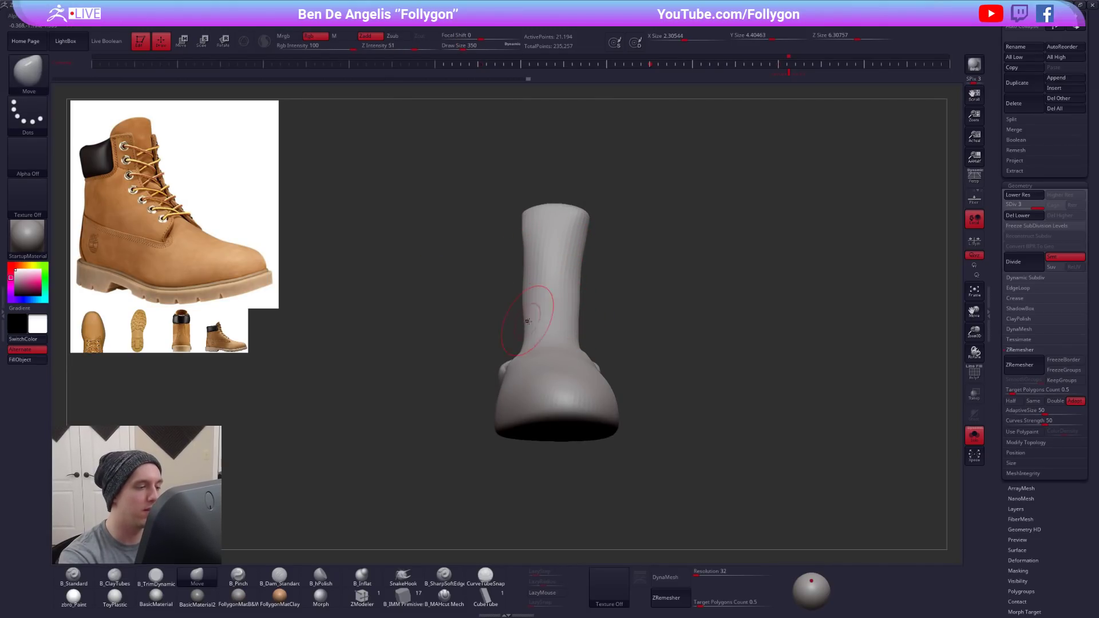
{"action": "mouse_move", "coordinate": [538, 267]}
{"action": "right_mouse_down"}
{"action": "mouse_move", "coordinate": [613, 301]}
{"action": "mouse_move", "coordinate": [600, 314]}
{"action": "right_mouse_up"}
{"action": "mouse_move", "coordinate": [625, 365]}
{"action": "right_mouse_down"}
{"action": "mouse_move", "coordinate": [616, 339]}
{"action": "mouse_move", "coordinate": [639, 297]}
{"action": "mouse_move", "coordinate": [565, 308]}
{"action": "right_mouse_up"}
{"action": "key", "text": "shift"}
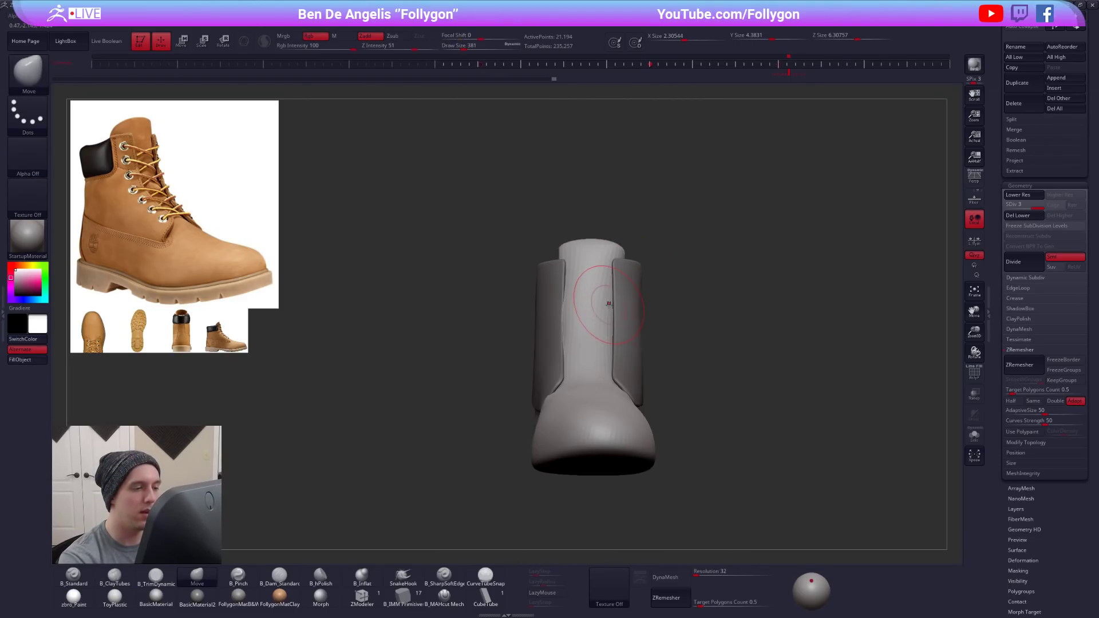
- Reshape the tongue's front two subdivision levels lower, starting at draw size 381, and return to subdivision level 3
{"action": "key", "text": "space"}
{"action": "left_click_drag", "start_coordinate": [566, 310], "coordinate": [574, 311]}
{"action": "key", "text": "shift+d"}
{"action": "key", "text": "shift+d"}
{"action": "right_click_drag", "start_coordinate": [579, 294], "coordinate": [606, 302]}
{"action": "key", "text": "space"}
{"action": "left_click_drag", "start_coordinate": [598, 302], "coordinate": [586, 307]}
{"action": "key", "text": "d"}
{"action": "key", "text": "d"}
- Adjust the lower boot piece near the shaft panel's front edge with the Move brush at draw size 537
{"action": "key", "text": "space"}
{"action": "left_click_drag", "start_coordinate": [636, 333], "coordinate": [628, 334]}
{"action": "right_click_drag", "start_coordinate": [647, 358], "coordinate": [636, 331], "text": "alt"}
{"action": "right_click_drag", "start_coordinate": [740, 454], "coordinate": [724, 500], "text": "alt"}
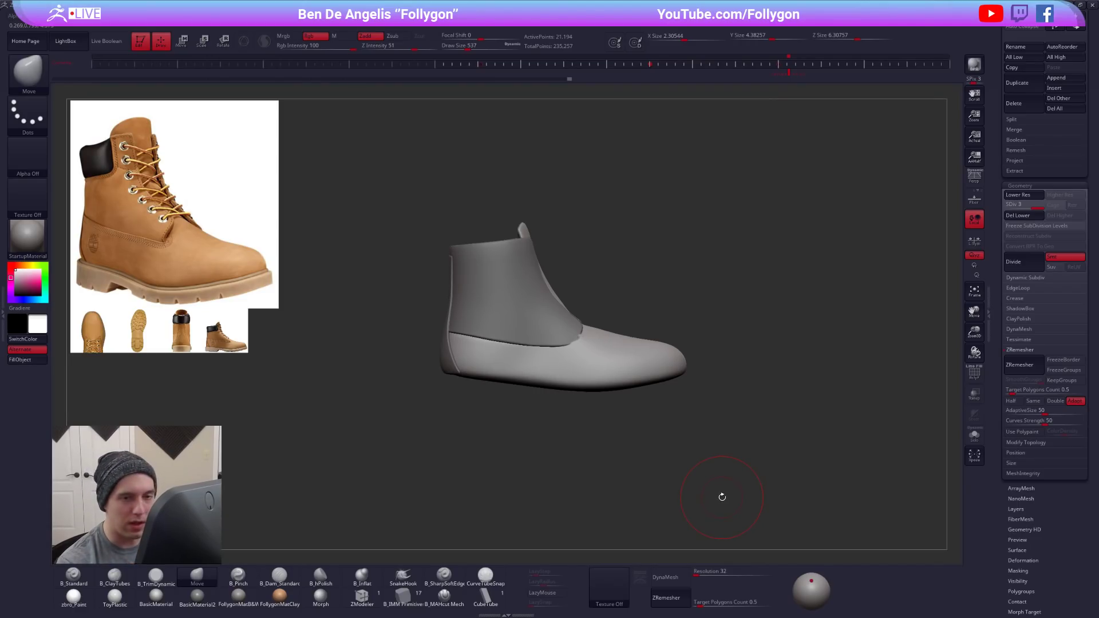
- Refine the toe area with the Move brush at draw size 307 and divide the lower boot piece to subdivision level 4
{"action": "scroll", "coordinate": [996, 316], "scroll_direction": "up", "scroll_amount": 5}
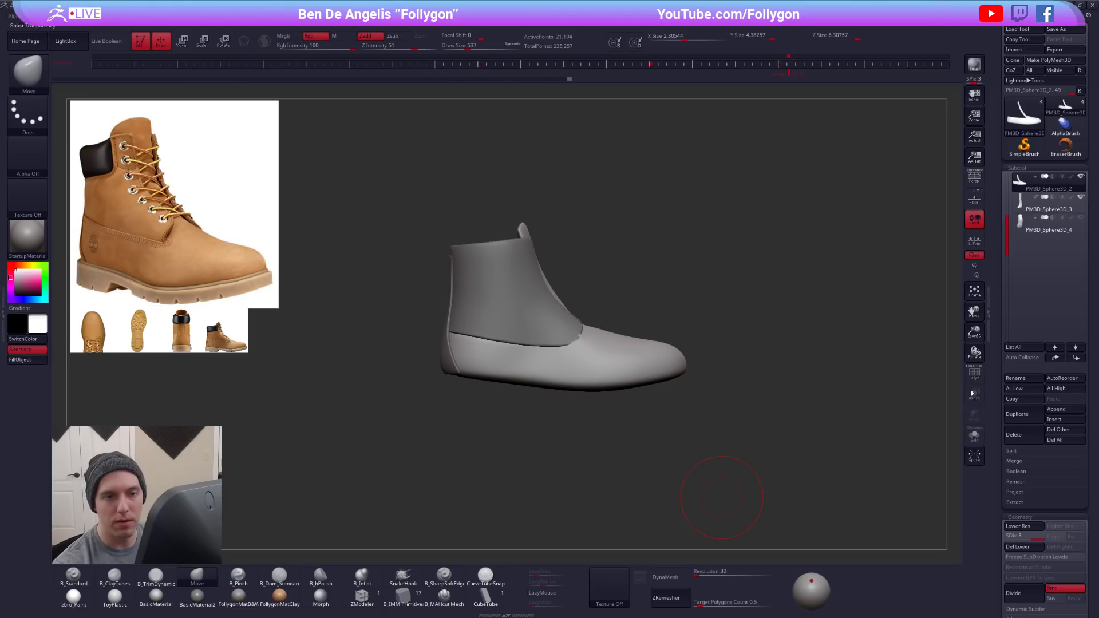
{"action": "mouse_move", "coordinate": [651, 357]}
{"action": "right_mouse_down", "text": "alt"}
{"action": "mouse_move", "coordinate": [677, 343]}
{"action": "mouse_move", "coordinate": [675, 356]}
{"action": "right_mouse_up", "text": "alt"}
{"action": "key", "text": "space"}
{"action": "left_click_drag", "start_coordinate": [678, 353], "coordinate": [670, 352]}
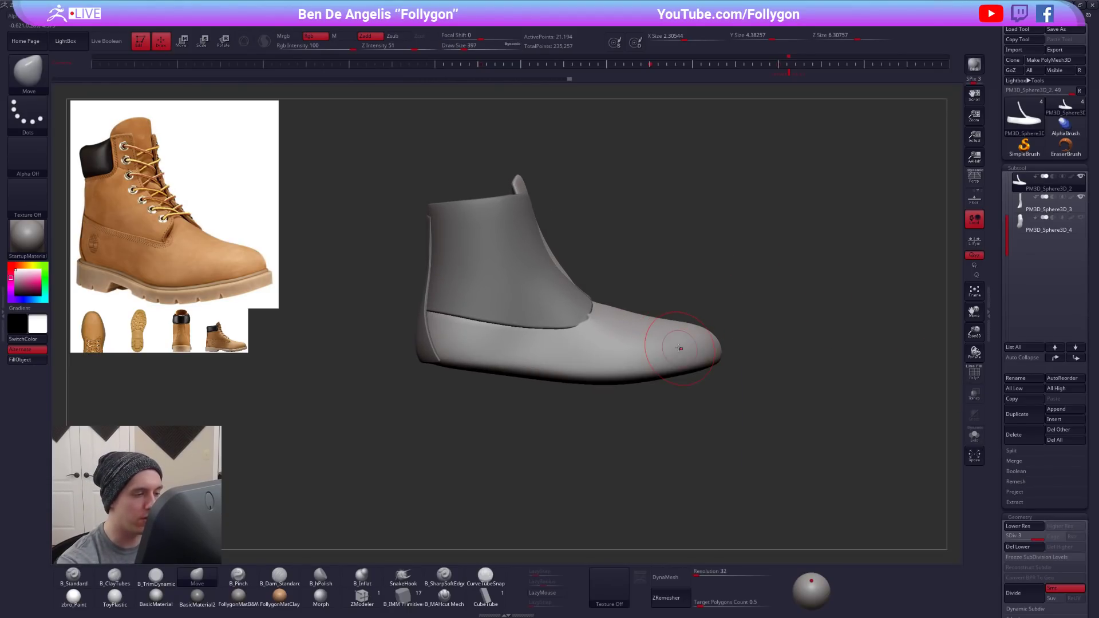
{"action": "right_click_drag", "start_coordinate": [686, 371], "coordinate": [691, 359], "text": "alt"}
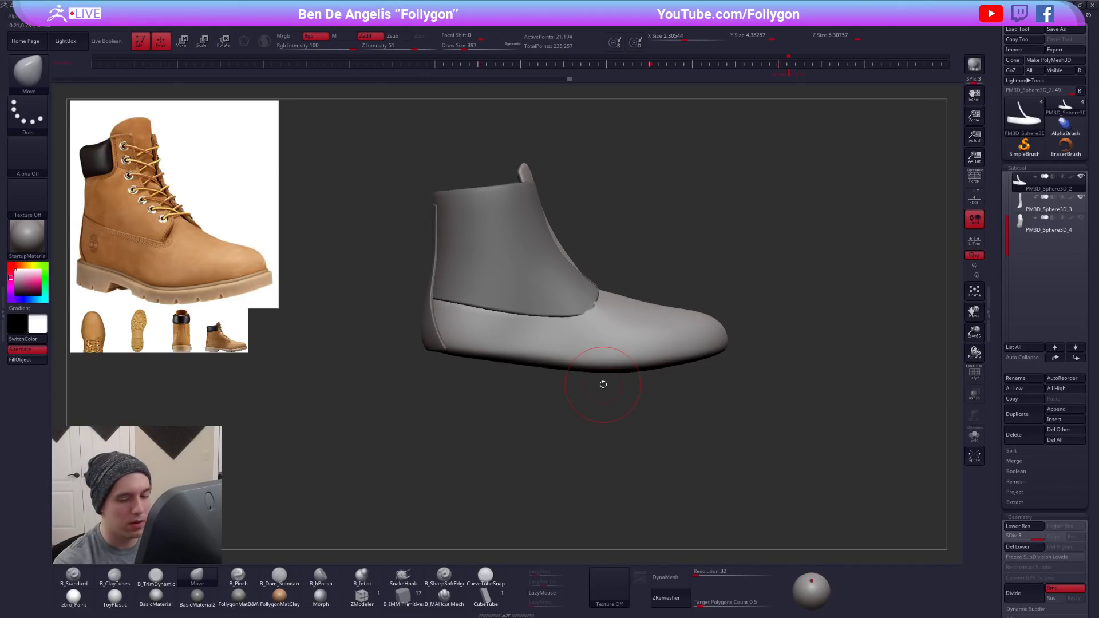
{"action": "key", "text": "ctrl+d"}
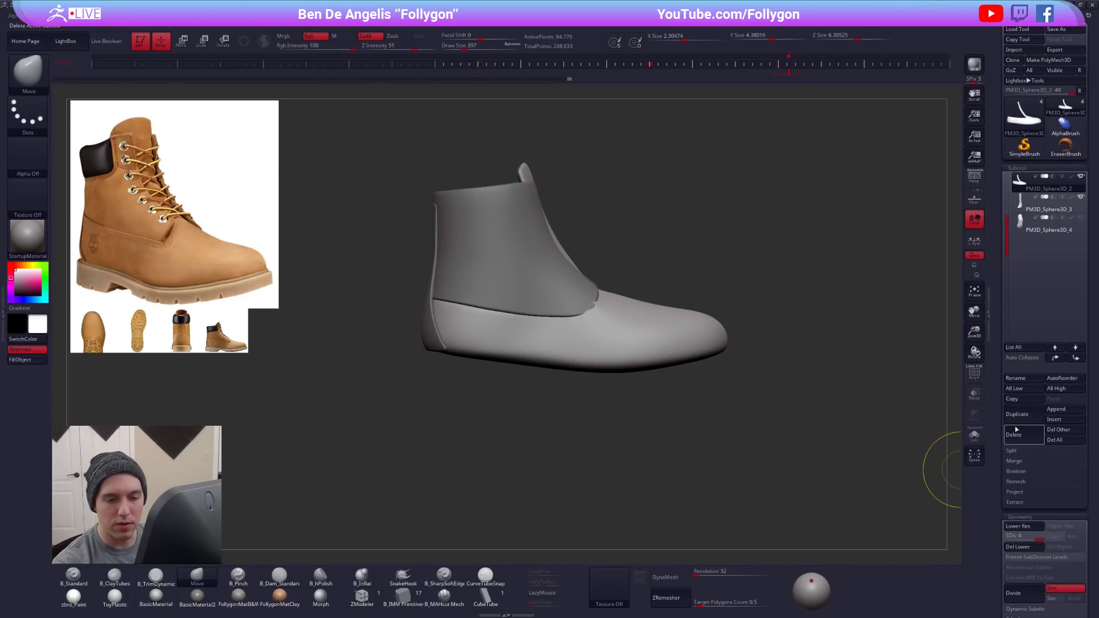
- Isolate the full foot form PM3D_Sphere3D_4, check its wireframe and duplicate it, keeping the original selected
{"action": "left_click", "coordinate": [1024, 231]}
{"action": "key", "text": "shift+s"}
{"action": "right_click_drag", "start_coordinate": [679, 376], "coordinate": [659, 265]}
{"action": "key", "text": "shift+f"}
{"action": "mouse_move", "coordinate": [613, 346]}
{"action": "right_mouse_down"}
{"action": "mouse_move", "coordinate": [570, 394]}
{"action": "mouse_move", "coordinate": [595, 420]}
{"action": "right_mouse_up"}
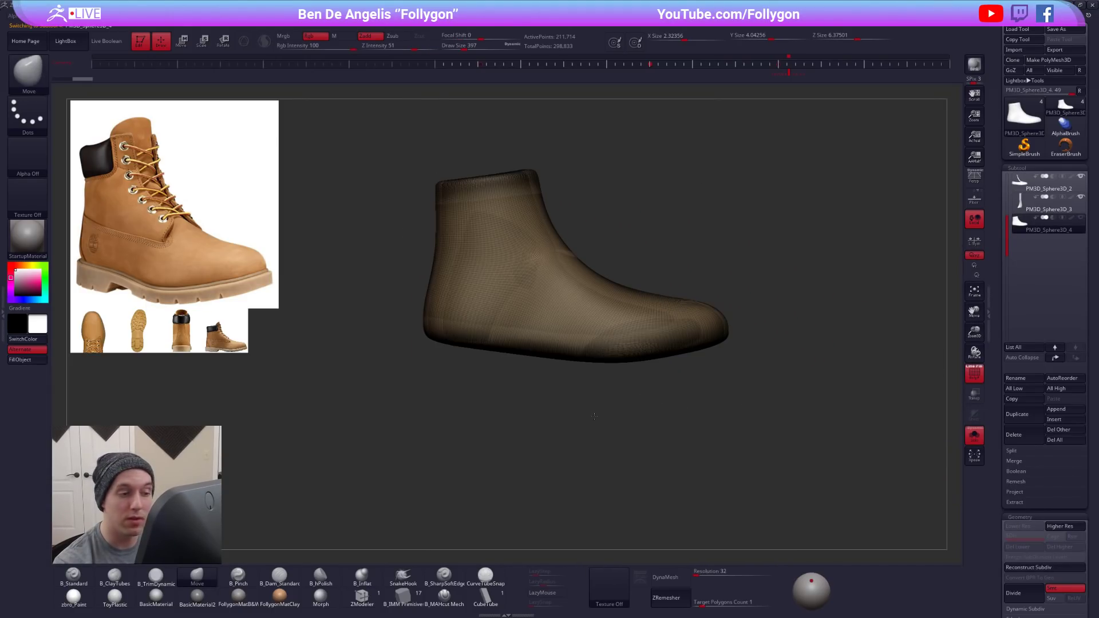
{"action": "left_click", "coordinate": [1026, 420]}
{"action": "left_click", "coordinate": [1020, 227]}
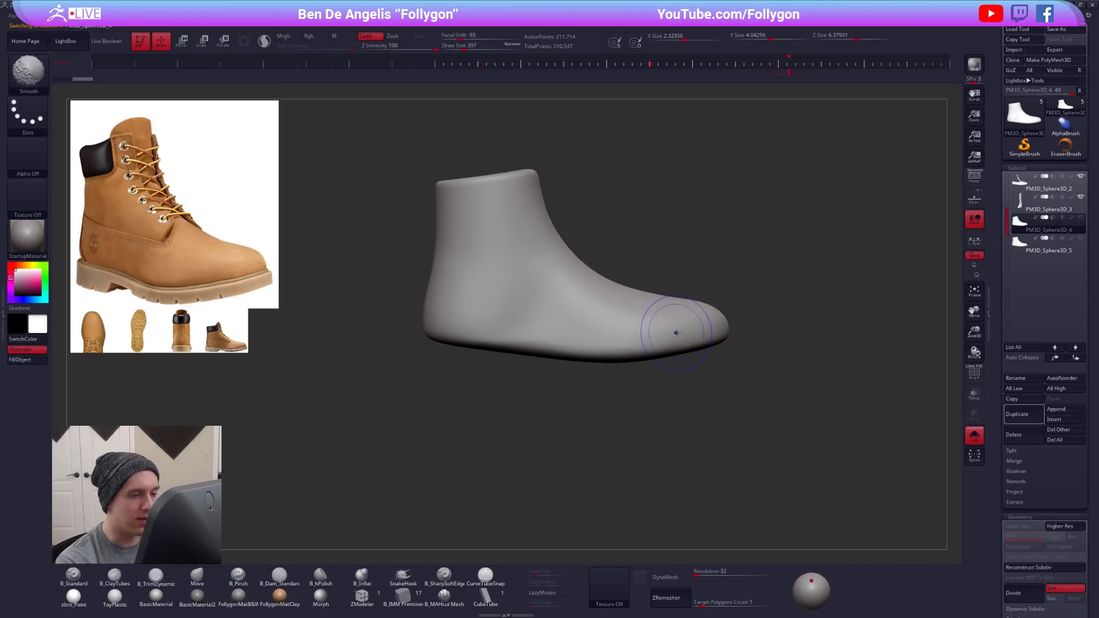
- Slice the full foot form PM3D_Sphere3D_4 along a curve just above its underside with the SliceCurve brush
{"action": "left_click_drag", "start_coordinate": [662, 387], "coordinate": [835, 276]}
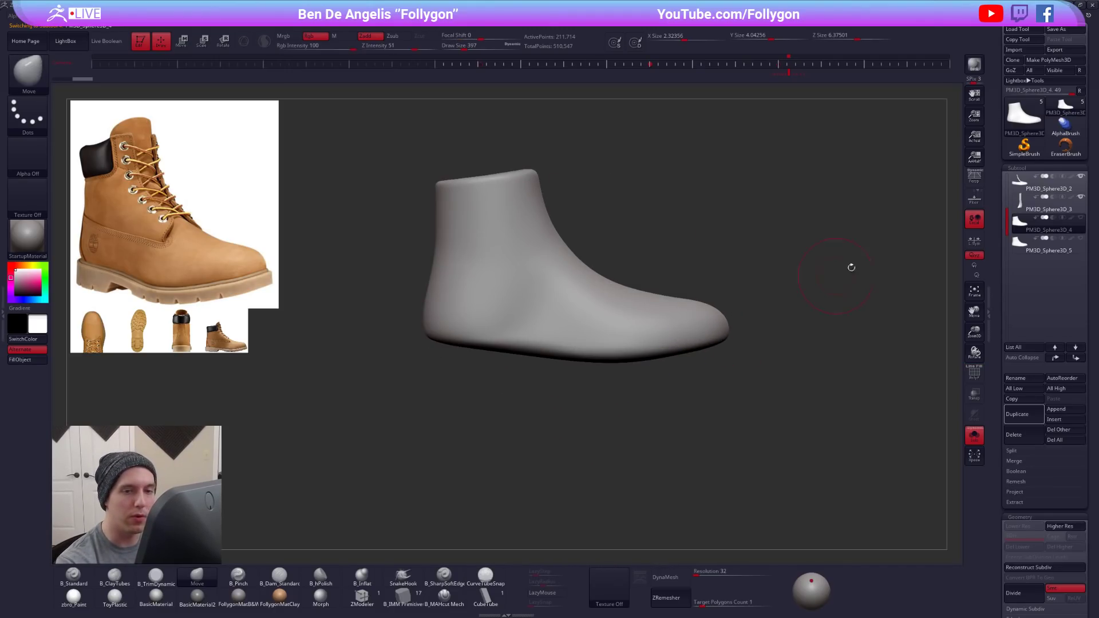
{"action": "left_click", "coordinate": [1008, 189]}
{"action": "left_click", "coordinate": [1023, 184]}
{"action": "left_click", "coordinate": [1024, 202]}
{"action": "mouse_move", "coordinate": [765, 312]}
{"action": "left_mouse_down"}
{"action": "mouse_move", "coordinate": [715, 313]}
{"action": "mouse_move", "coordinate": [741, 329]}
{"action": "left_mouse_up"}
{"action": "left_click", "coordinate": [1021, 251]}
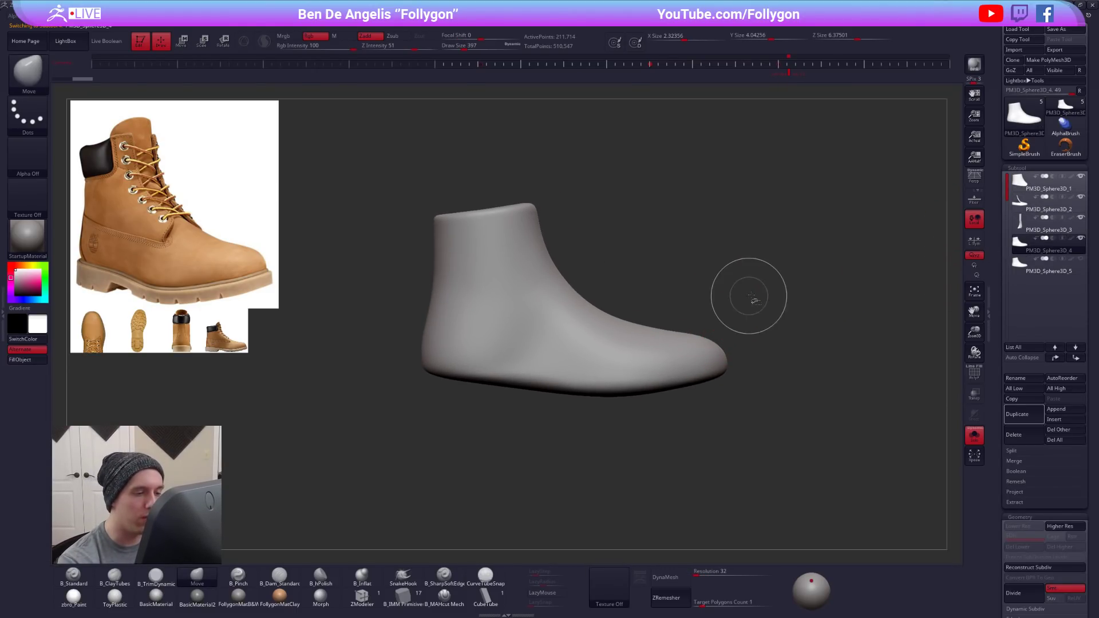
{"action": "key", "text": "ctrl+shift+f"}
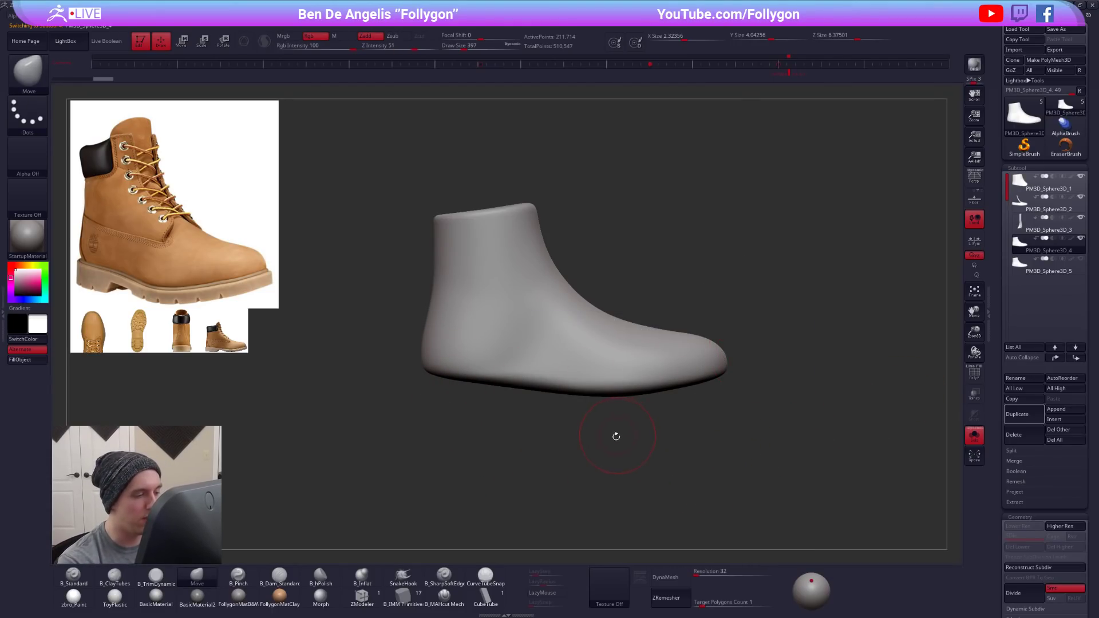
{"action": "key", "text": "ctrl+shift"}
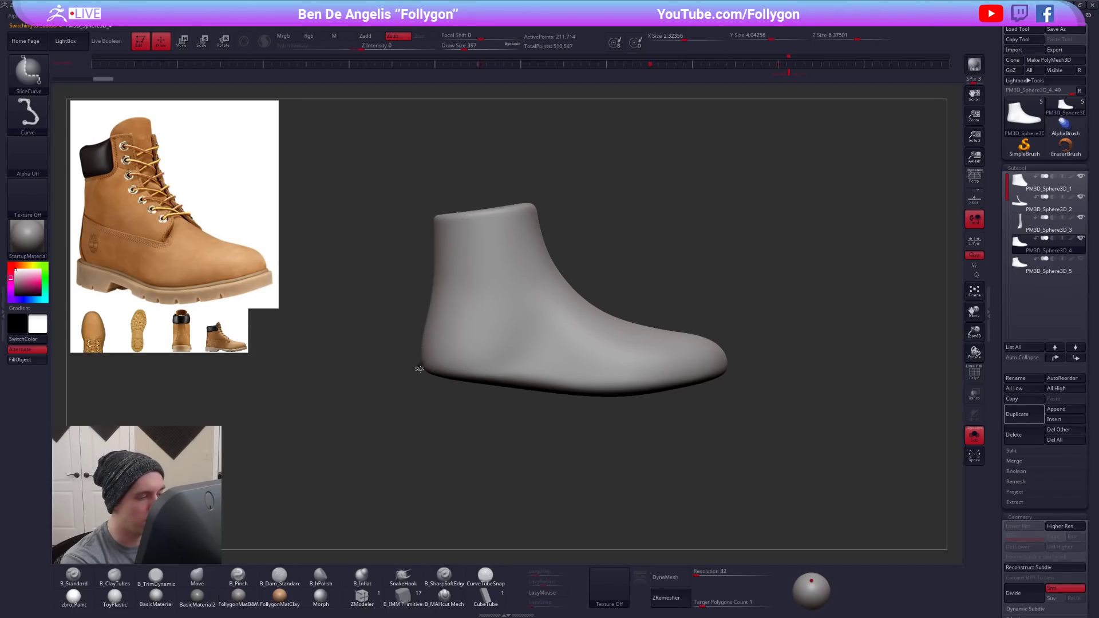
{"action": "mouse_move", "coordinate": [369, 350]}
{"action": "left_mouse_down", "text": "ctrl+shift"}
{"action": "mouse_move", "coordinate": [428, 370]}
{"action": "mouse_move", "coordinate": [608, 388]}
{"action": "mouse_move", "coordinate": [717, 368]}
{"action": "mouse_move", "coordinate": [813, 321]}
{"action": "left_mouse_up", "text": "ctrl+shift"}
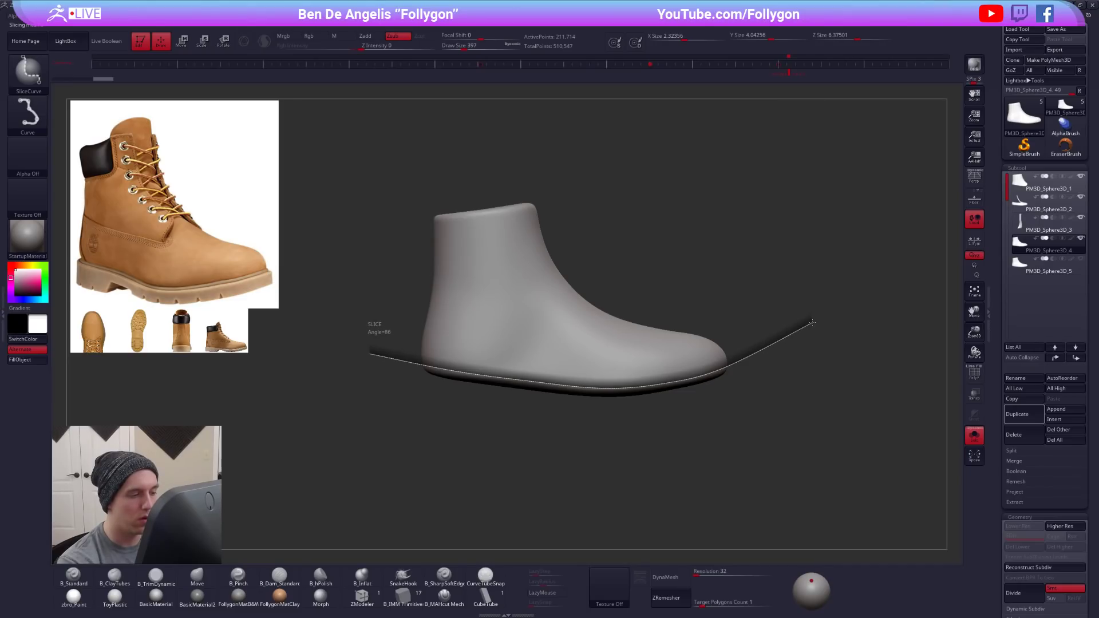
- Isolate the underside polygroup of the sliced foot form and delete the hidden upper part
{"action": "key", "text": "shift+f"}
{"action": "mouse_move", "coordinate": [694, 400]}
{"action": "left_mouse_down"}
{"action": "mouse_move", "coordinate": [680, 306]}
{"action": "mouse_move", "coordinate": [680, 155]}
{"action": "left_mouse_up"}
{"action": "left_click_drag", "start_coordinate": [527, 312], "coordinate": [529, 538]}
{"action": "left_click_drag", "start_coordinate": [591, 401], "coordinate": [599, 339]}
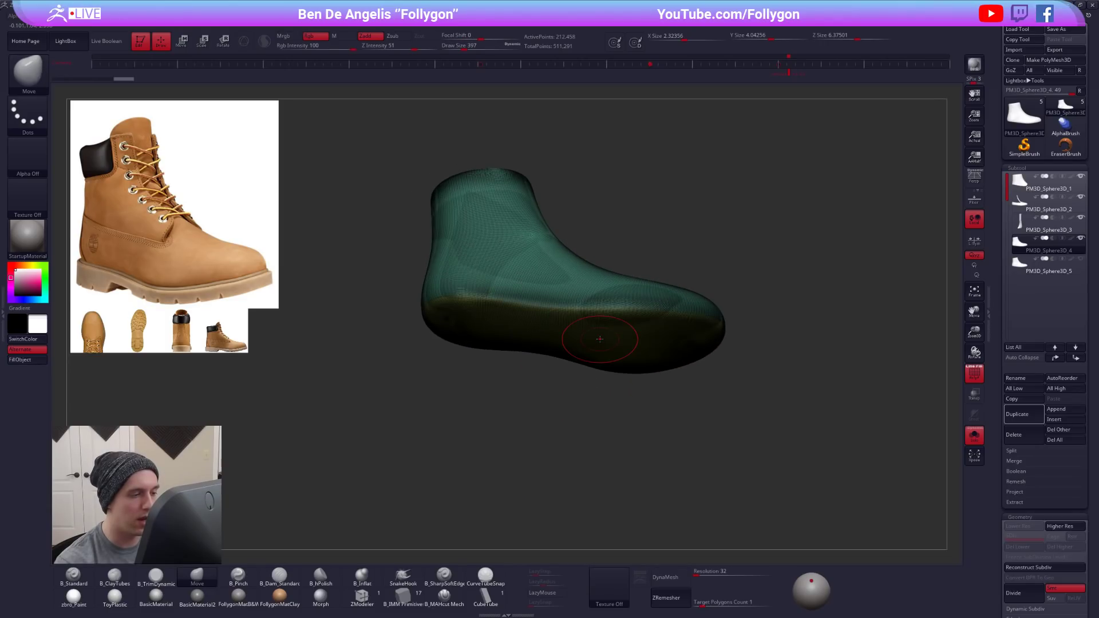
{"action": "left_click", "coordinate": [629, 353], "text": "ctrl+shift"}
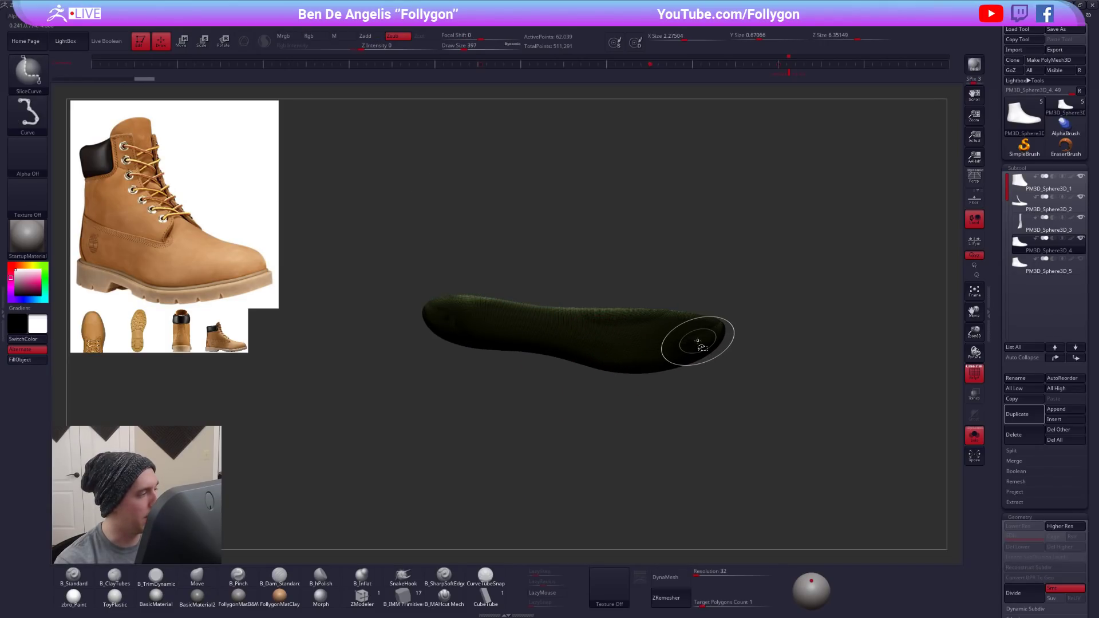
{"action": "key", "text": "space"}
{"action": "left_click", "coordinate": [717, 352]}
- Turn on double-sided display for the sole slab and close its open top with Close Holes
{"action": "left_click_drag", "start_coordinate": [668, 304], "coordinate": [656, 373]}
{"action": "key", "text": "space"}
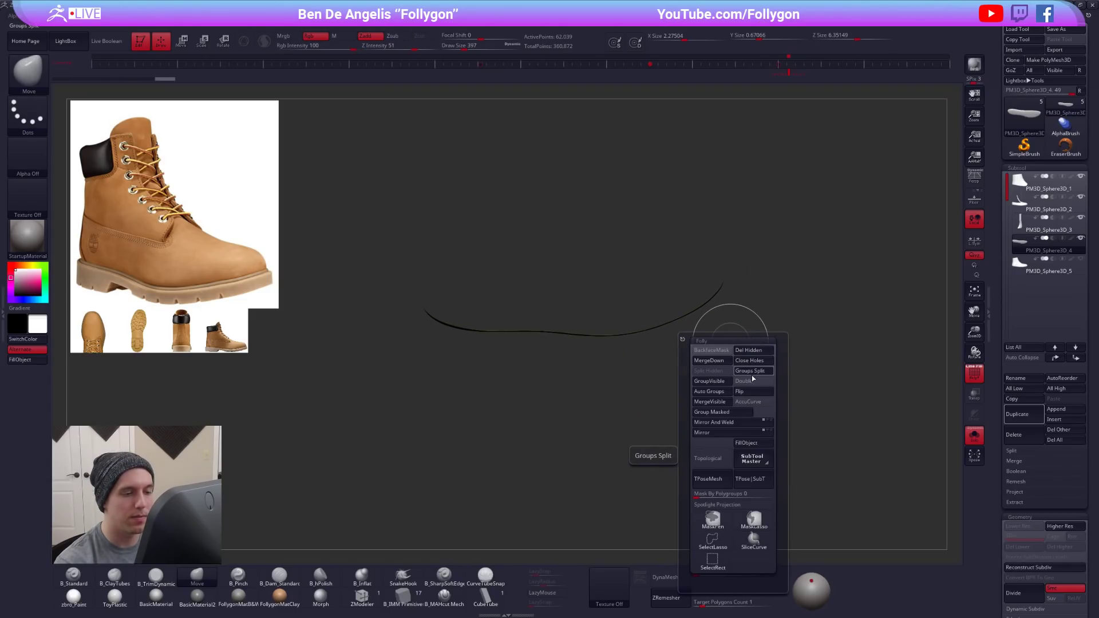
{"action": "left_click", "coordinate": [753, 379]}
{"action": "key", "text": "shift+f"}
{"action": "mouse_move", "coordinate": [636, 331]}
{"action": "right_mouse_down"}
{"action": "mouse_move", "coordinate": [626, 312]}
{"action": "mouse_move", "coordinate": [650, 334]}
{"action": "mouse_move", "coordinate": [667, 326]}
{"action": "mouse_move", "coordinate": [710, 368]}
{"action": "right_mouse_up"}
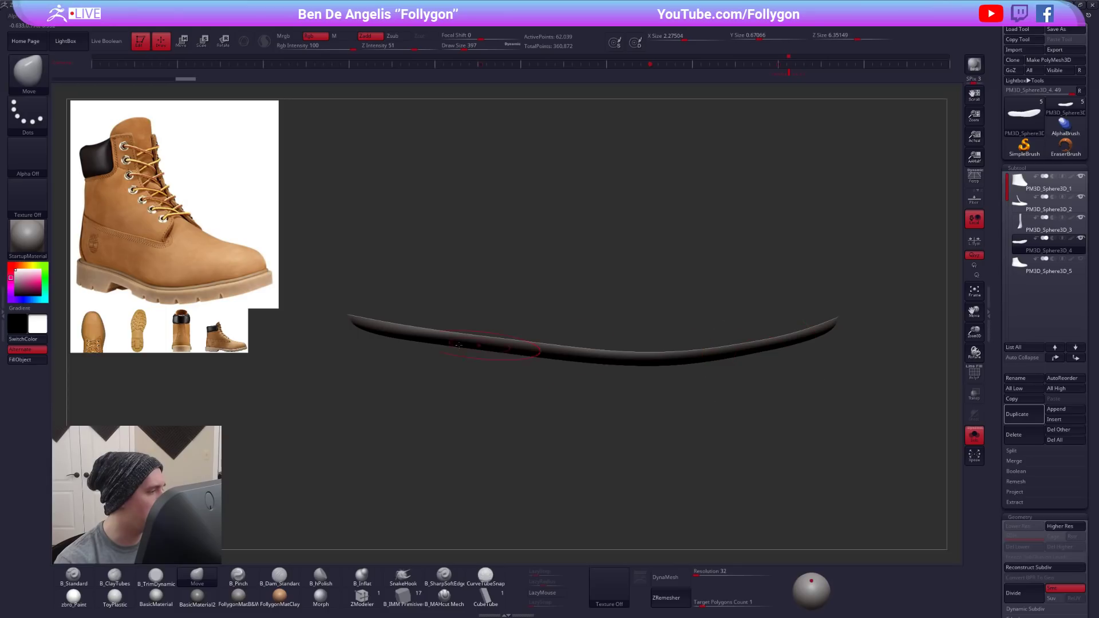
{"action": "right_click_drag", "start_coordinate": [756, 335], "coordinate": [746, 344]}
{"action": "key", "text": "shift+f"}
{"action": "key", "text": "ctrl+1"}
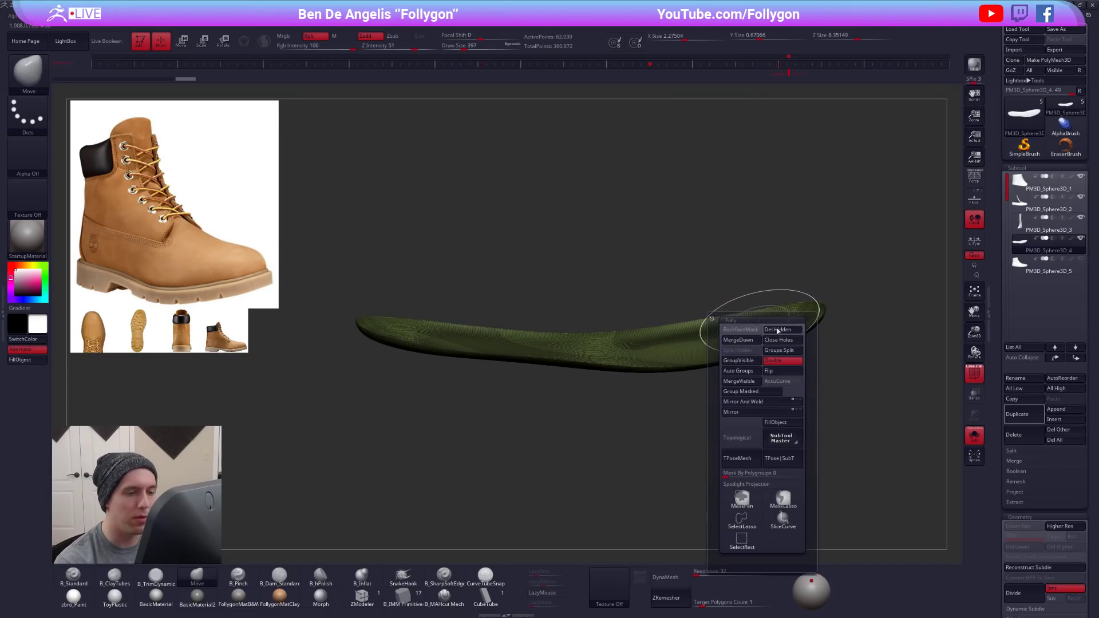
{"action": "left_click", "coordinate": [778, 339]}
{"action": "mouse_move", "coordinate": [687, 320]}
{"action": "right_mouse_down"}
{"action": "mouse_move", "coordinate": [649, 404]}
{"action": "mouse_move", "coordinate": [637, 383]}
{"action": "mouse_move", "coordinate": [744, 356]}
{"action": "mouse_move", "coordinate": [809, 358]}
{"action": "right_mouse_up"}
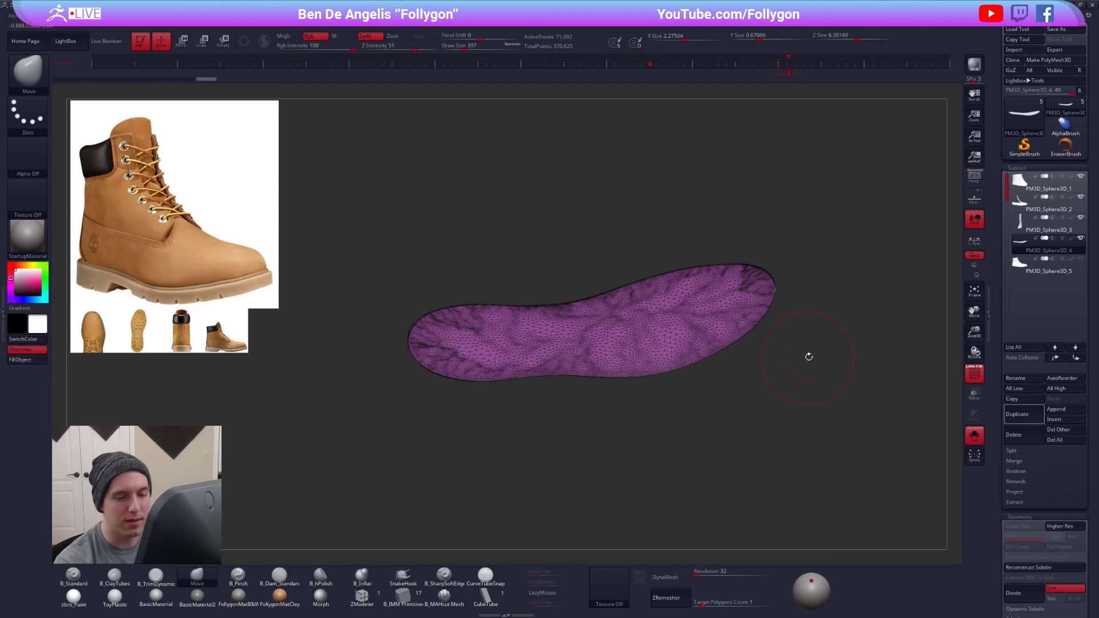
- Remesh the sole piece with ZRemesher and KeepGroups on, isolate its top cap surface and delete the hidden polygons
{"action": "scroll", "coordinate": [1018, 334], "scroll_direction": "down", "scroll_amount": 5}
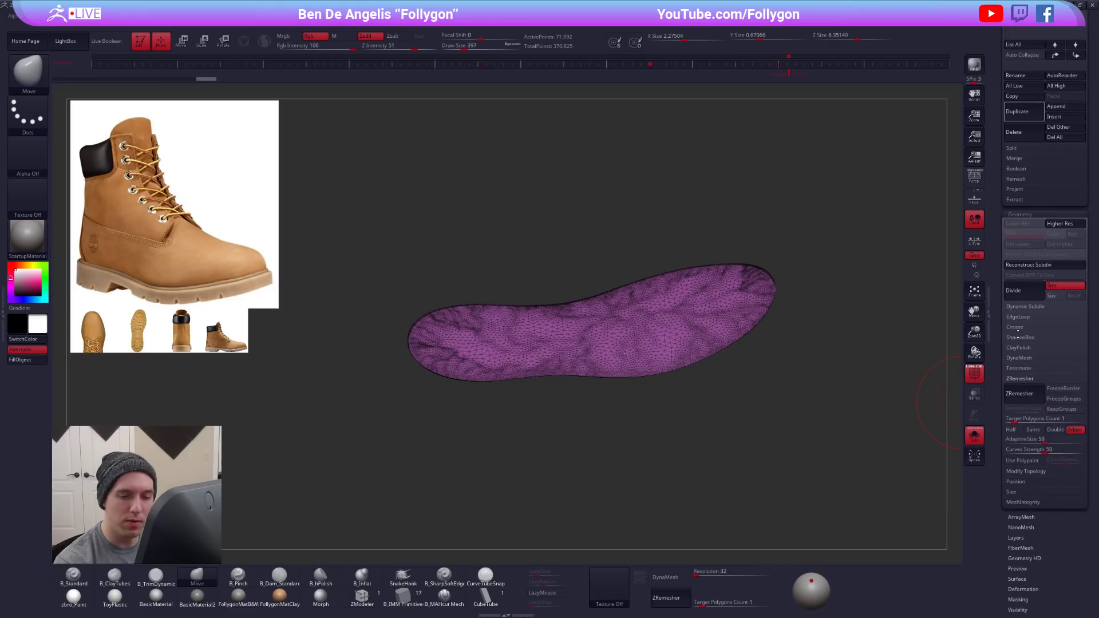
{"action": "left_click", "coordinate": [1033, 391]}
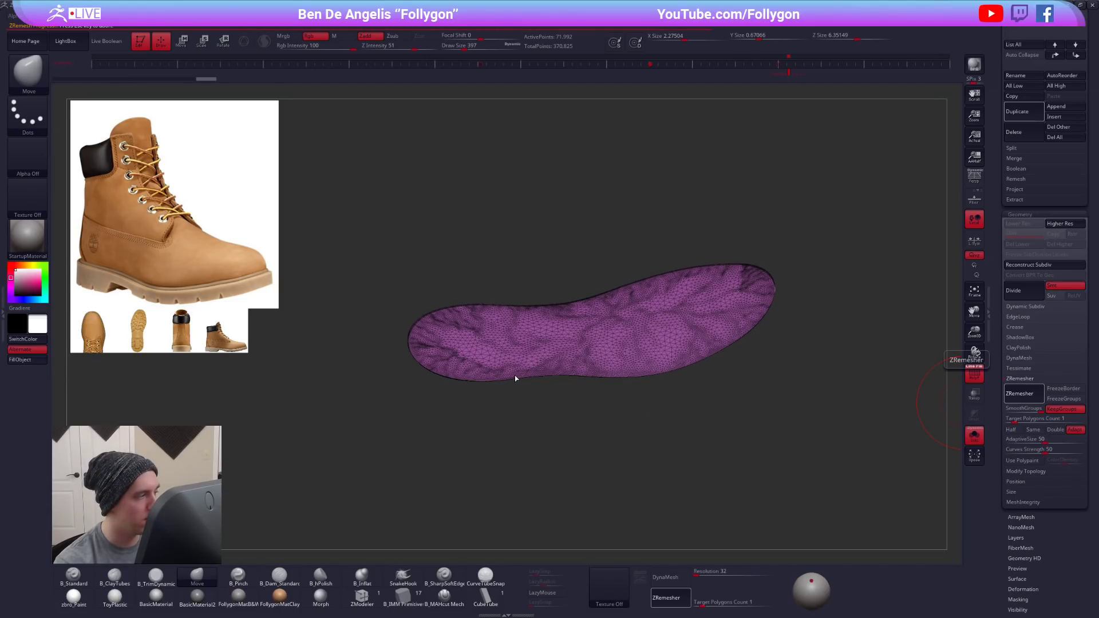
{"action": "mouse_move", "coordinate": [603, 345]}
{"action": "right_mouse_down"}
{"action": "mouse_move", "coordinate": [605, 278]}
{"action": "mouse_move", "coordinate": [611, 348]}
{"action": "mouse_move", "coordinate": [599, 336]}
{"action": "mouse_move", "coordinate": [630, 308]}
{"action": "mouse_move", "coordinate": [636, 378]}
{"action": "right_mouse_up"}
{"action": "left_click", "coordinate": [601, 329], "text": "ctrl+shift"}
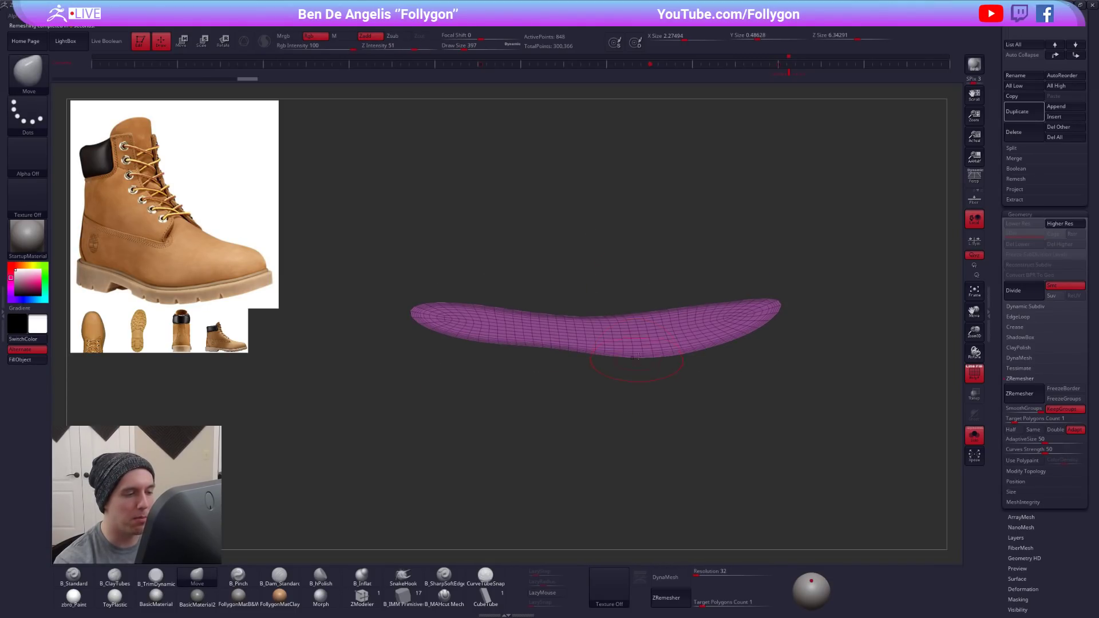
{"action": "key", "text": "ctrl+space"}
{"action": "left_click", "coordinate": [683, 353]}
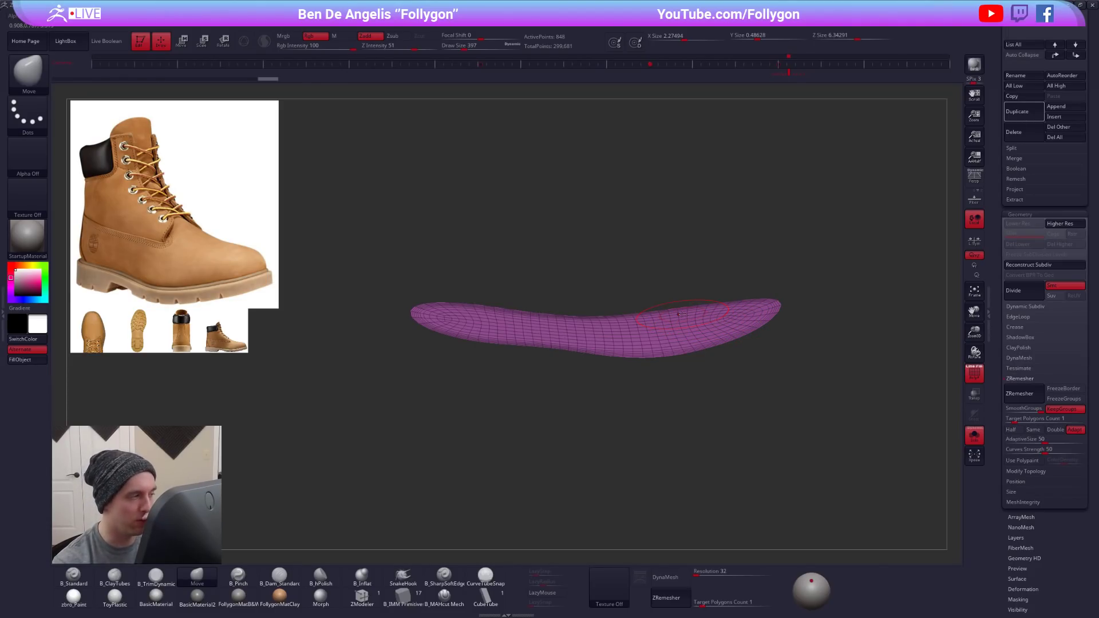
- Extrude all polygons of the sole surface into a thick slab with the ZModeler brush and show the other boot parts again
{"action": "right_click_drag", "start_coordinate": [688, 376], "coordinate": [658, 417]}
{"action": "mouse_move", "coordinate": [615, 347]}
{"action": "right_mouse_down", "text": "alt"}
{"action": "mouse_move", "coordinate": [646, 364]}
{"action": "mouse_move", "coordinate": [641, 379]}
{"action": "right_mouse_up", "text": "alt"}
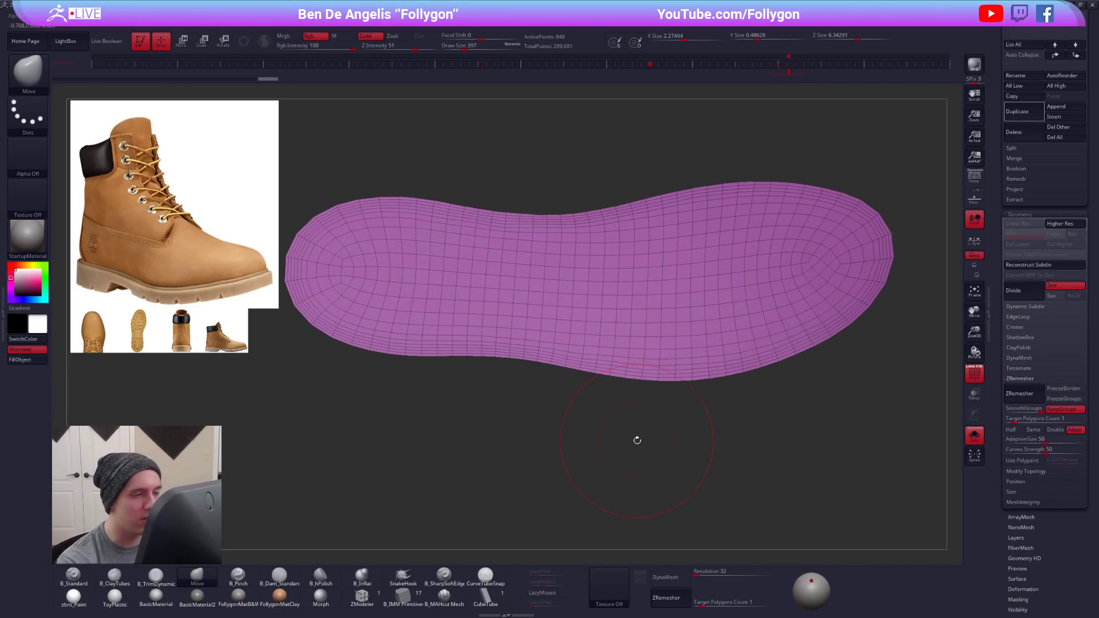
{"action": "right_click_drag", "start_coordinate": [637, 440], "coordinate": [700, 396], "text": "alt"}
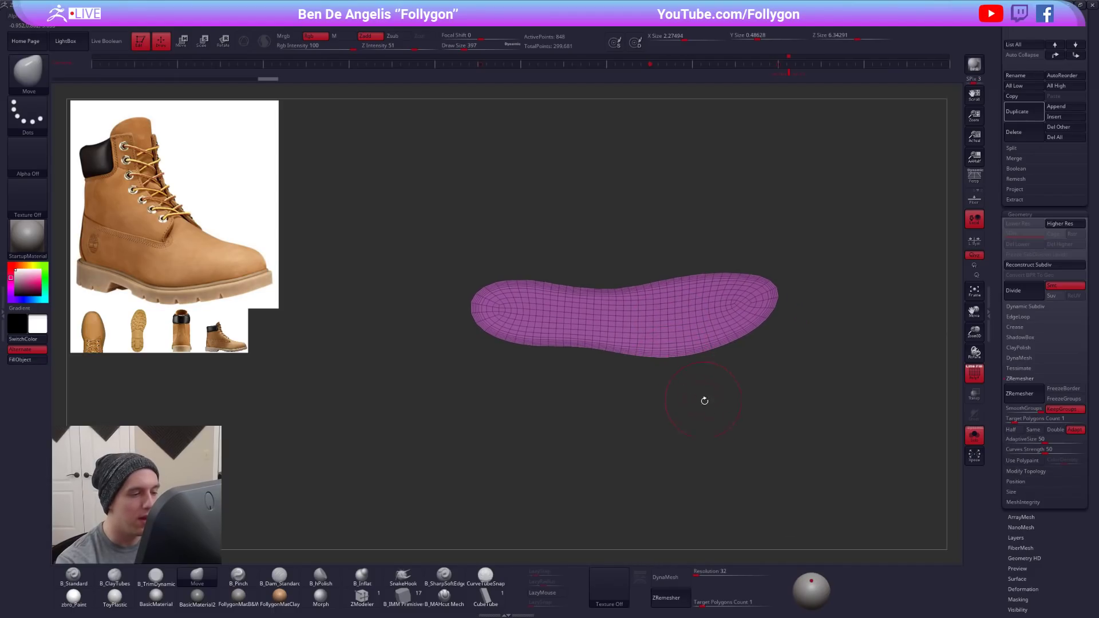
{"action": "left_click", "coordinate": [362, 596]}
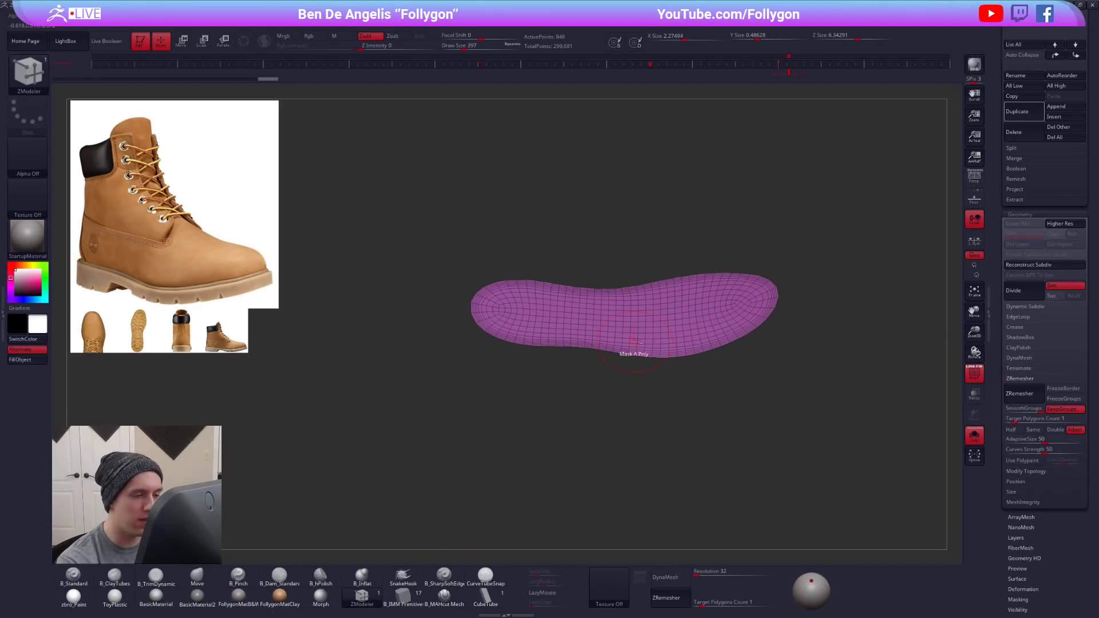
{"action": "right_click_drag", "start_coordinate": [658, 366], "coordinate": [671, 341], "text": "alt"}
{"action": "key", "text": "space"}
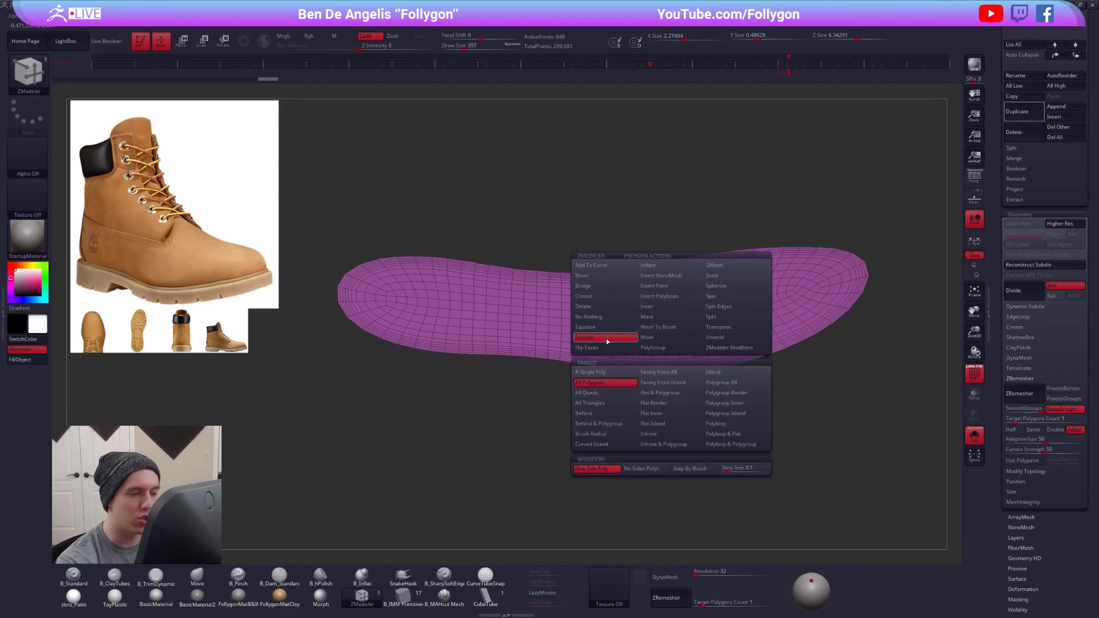
{"action": "mouse_move", "coordinate": [677, 381]}
{"action": "left_mouse_down"}
{"action": "mouse_move", "coordinate": [658, 373]}
{"action": "mouse_move", "coordinate": [679, 304]}
{"action": "left_mouse_up"}
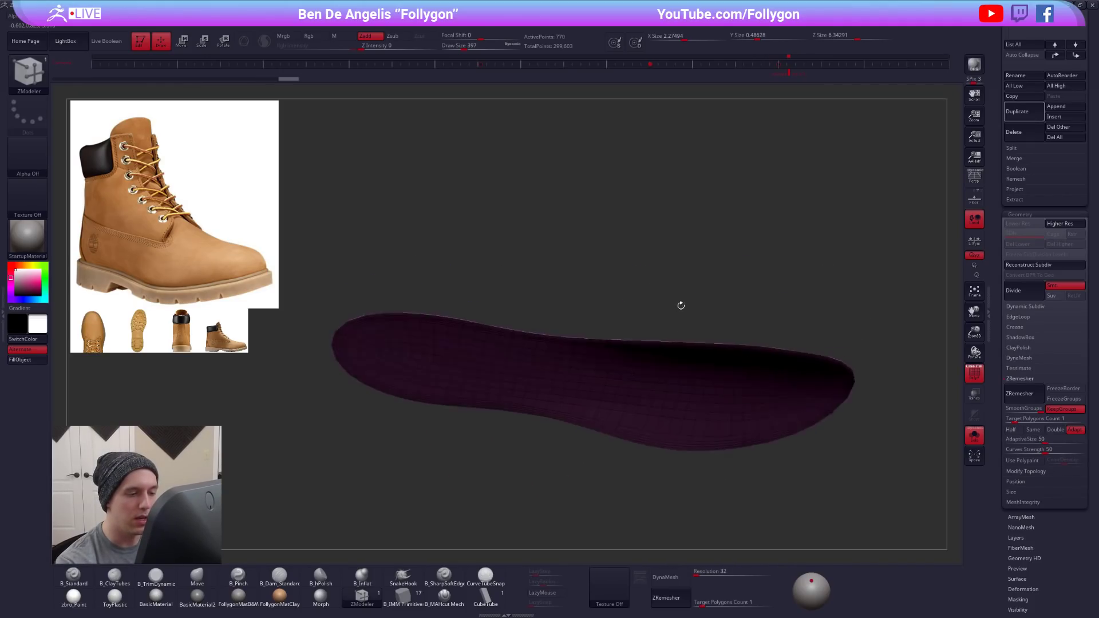
{"action": "left_click_drag", "start_coordinate": [692, 368], "coordinate": [666, 431]}
{"action": "right_click_drag", "start_coordinate": [661, 403], "coordinate": [671, 378]}
{"action": "key", "text": "alt+s"}
{"action": "right_click_drag", "start_coordinate": [744, 461], "coordinate": [730, 449], "text": "alt"}
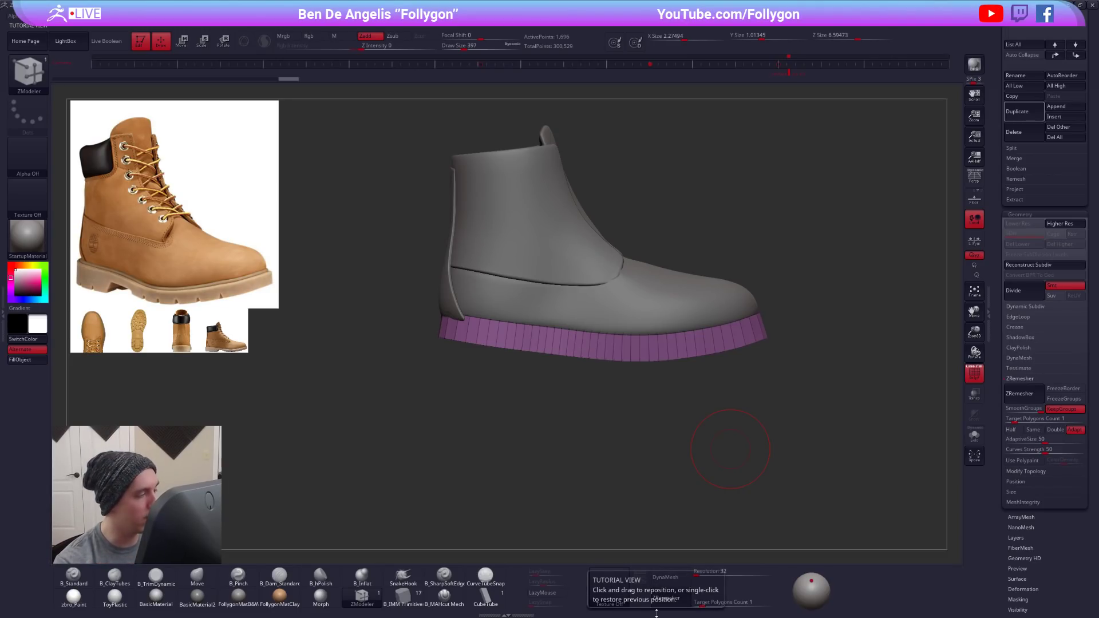
- Flip the normals of the extruded sole and leave double-sided display on
{"action": "key", "text": "ctrl+shift+f"}
{"action": "left_click", "coordinate": [869, 414]}
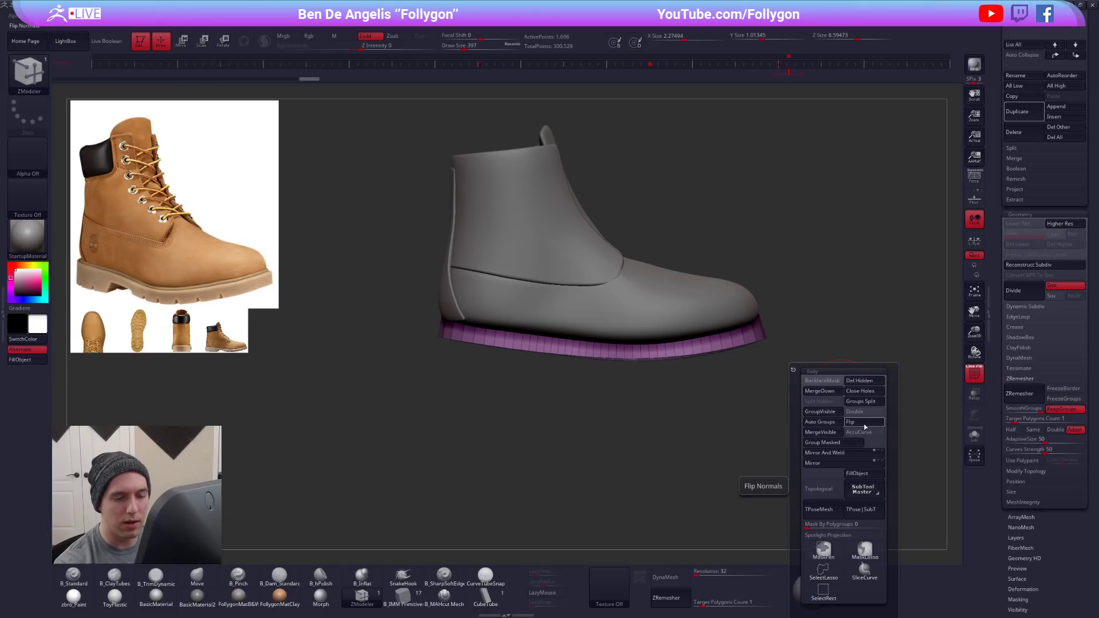
{"action": "left_click", "coordinate": [864, 423]}
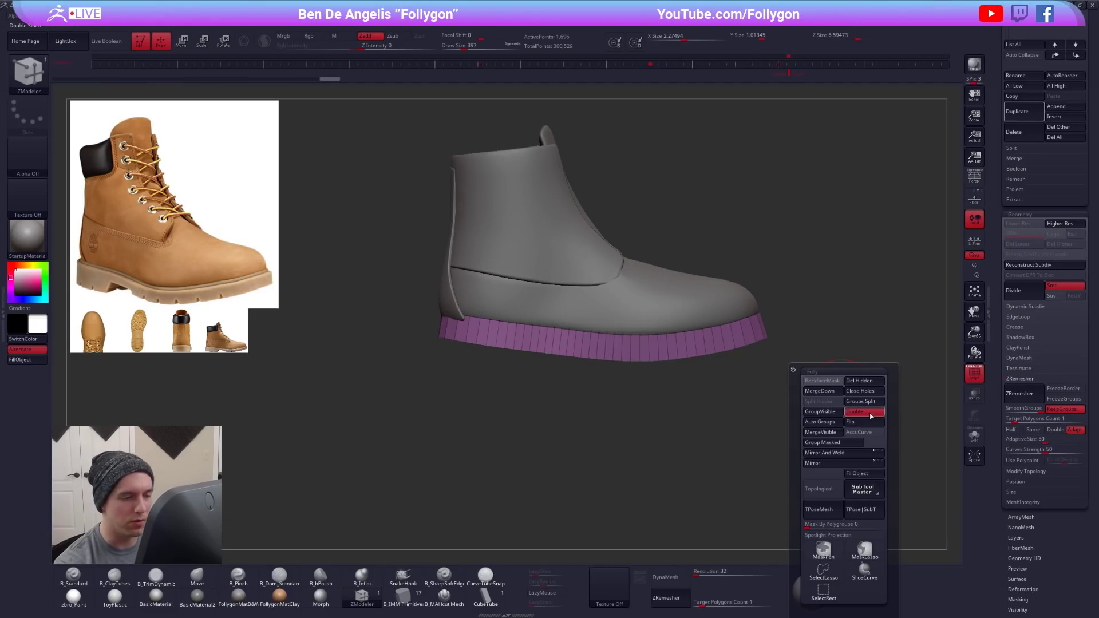
- Scale the sole up uniformly to about 2.38 by 6.90, working from above with the Transpose line
{"action": "key", "text": "b"}
{"action": "key", "text": "m"}
{"action": "key", "text": "v"}
{"action": "left_click_drag", "start_coordinate": [762, 464], "coordinate": [760, 479]}
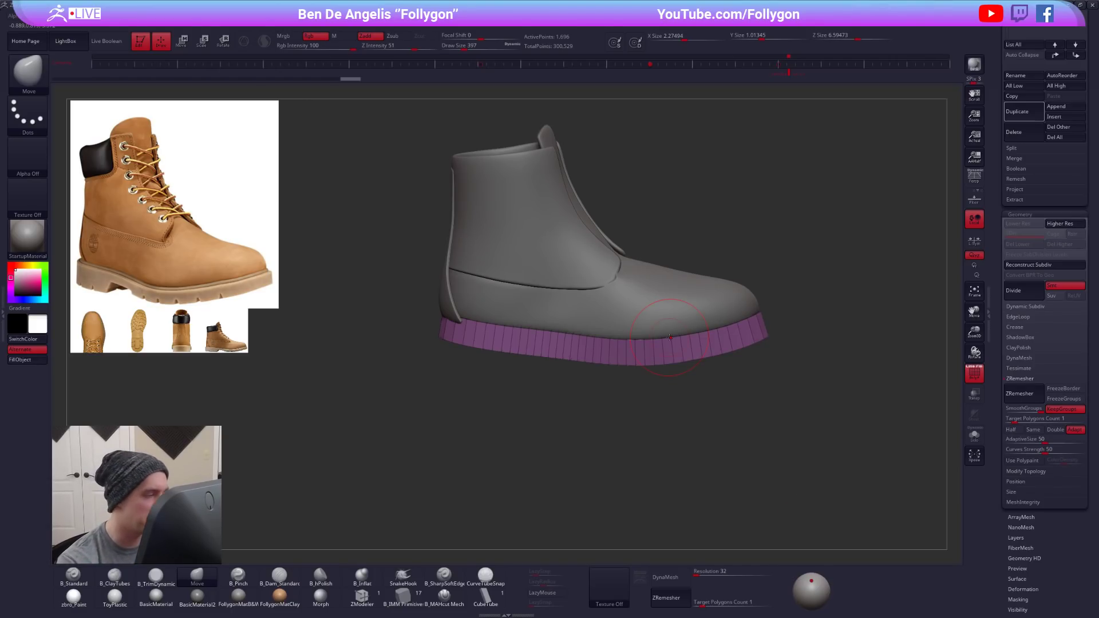
{"action": "left_click_drag", "start_coordinate": [657, 383], "coordinate": [687, 438]}
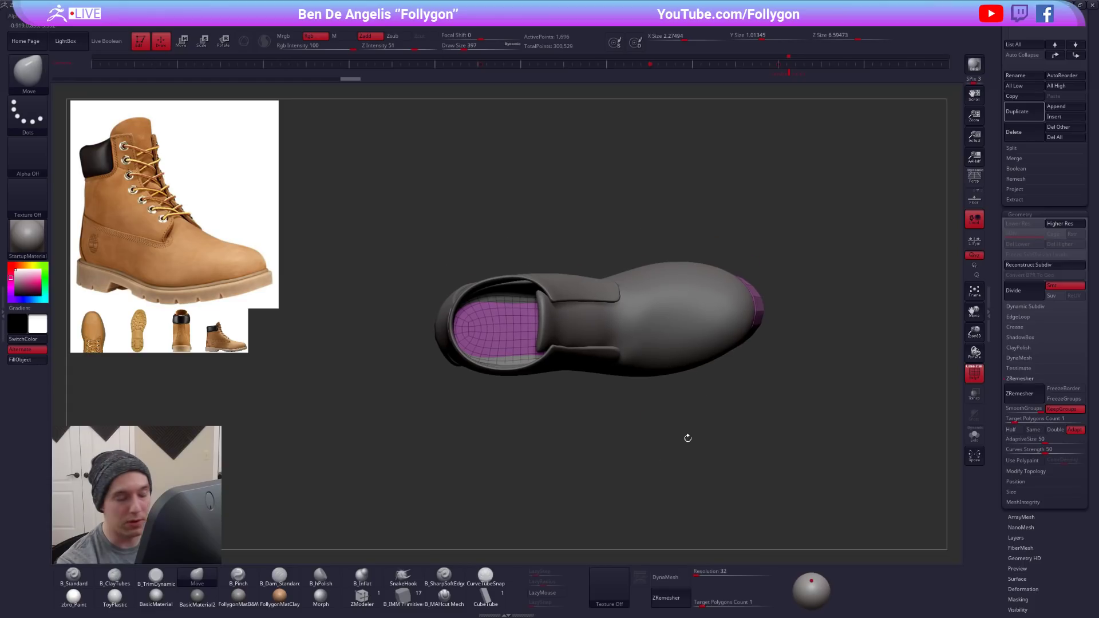
{"action": "key", "text": "e"}
{"action": "left_click_drag", "start_coordinate": [599, 321], "coordinate": [709, 320]}
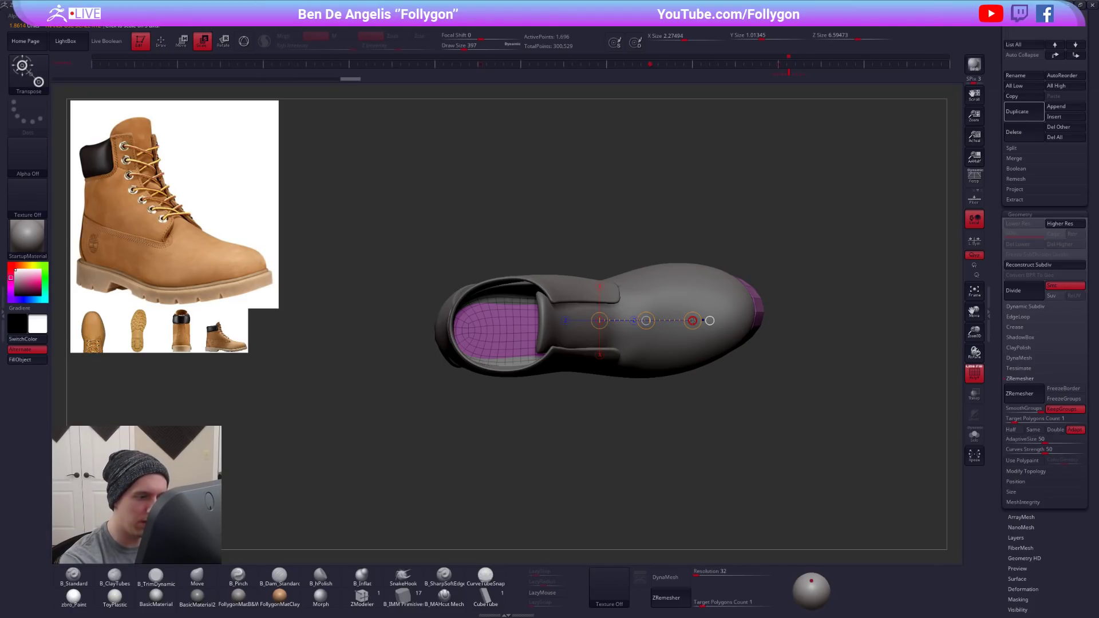
{"action": "left_click_drag", "start_coordinate": [697, 324], "coordinate": [690, 348]}
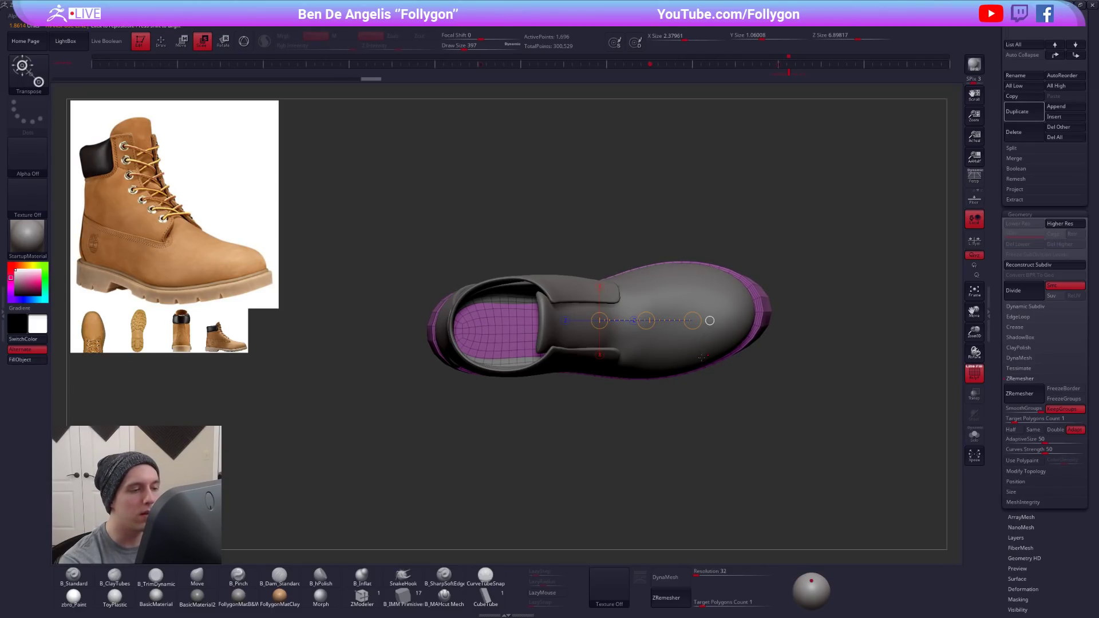
- Widen the sole sideways to about 2.45 with a straight Transpose line across its width
{"action": "key", "text": "w"}
{"action": "left_click_drag", "start_coordinate": [588, 332], "coordinate": [596, 452]}
{"action": "key", "text": "alt+s"}
{"action": "left_click_drag", "start_coordinate": [581, 370], "coordinate": [578, 402]}
{"action": "left_click_drag", "start_coordinate": [588, 333], "coordinate": [588, 428], "text": "shift"}
{"action": "key", "text": "alt+s"}
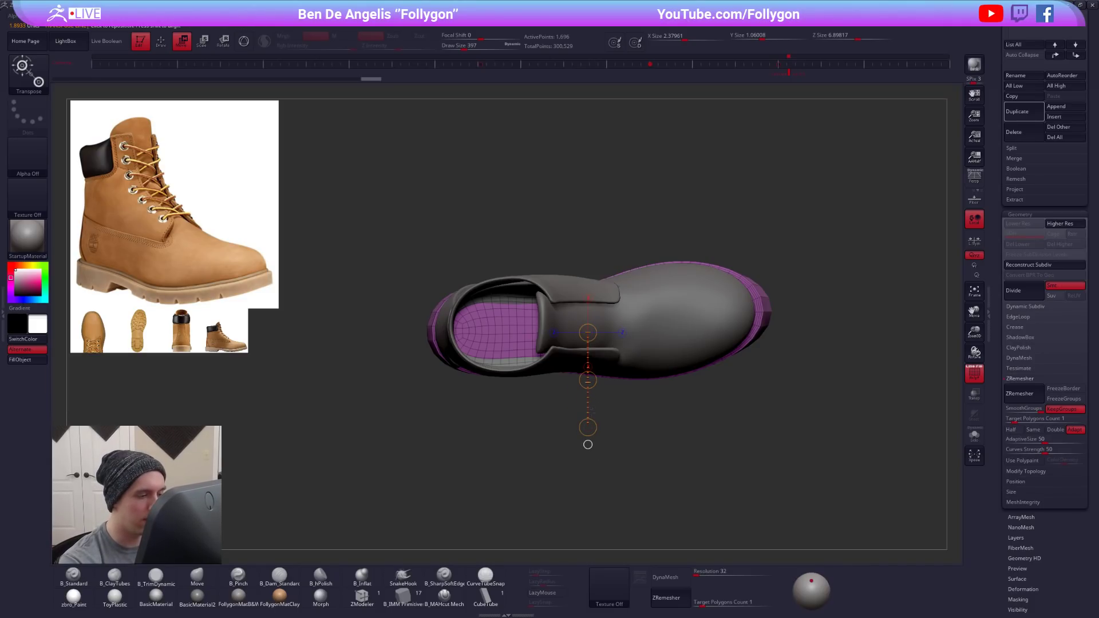
{"action": "left_click_drag", "start_coordinate": [587, 427], "coordinate": [588, 430]}
{"action": "key", "text": "shift+f"}
{"action": "mouse_move", "coordinate": [620, 395]}
{"action": "left_mouse_down"}
{"action": "mouse_move", "coordinate": [626, 417]}
{"action": "mouse_move", "coordinate": [616, 406]}
{"action": "left_mouse_up"}
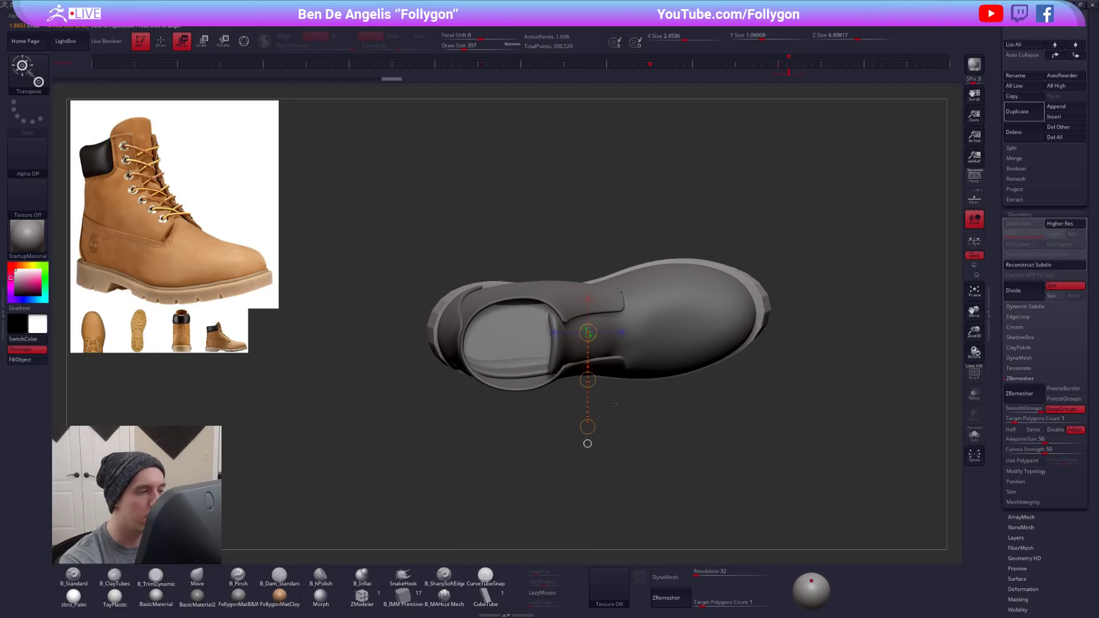
{"action": "mouse_move", "coordinate": [546, 371]}
{"action": "left_mouse_down"}
{"action": "mouse_move", "coordinate": [545, 427]}
{"action": "mouse_move", "coordinate": [546, 373]}
{"action": "left_mouse_up"}
- Adjust the sole's outline around the heel with the Move brush at draw size 742
{"action": "key", "text": "q"}
{"action": "key", "text": "s"}
{"action": "left_click_drag", "start_coordinate": [509, 297], "coordinate": [515, 295]}
{"action": "right_click_drag", "start_coordinate": [515, 298], "coordinate": [518, 306], "text": "shift"}
{"action": "key", "text": "s"}
{"action": "left_click_drag", "start_coordinate": [513, 296], "coordinate": [521, 297]}
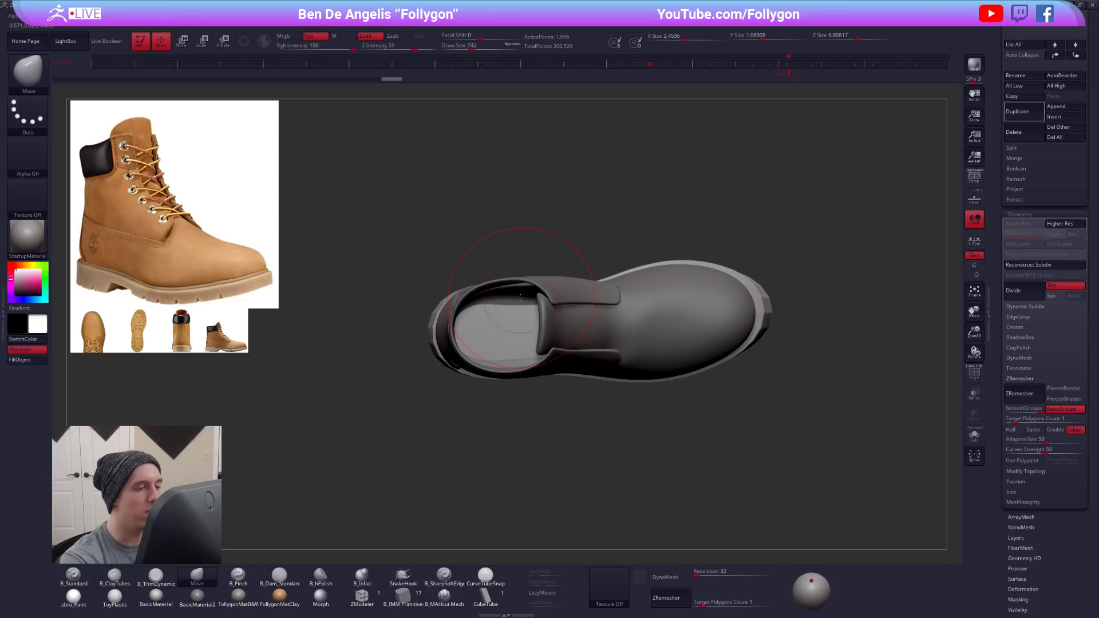
{"action": "right_click_drag", "start_coordinate": [515, 296], "coordinate": [523, 342]}
{"action": "mouse_move", "coordinate": [533, 288]}
{"action": "right_mouse_down"}
{"action": "mouse_move", "coordinate": [582, 358]}
{"action": "mouse_move", "coordinate": [731, 338]}
{"action": "mouse_move", "coordinate": [739, 358]}
{"action": "right_mouse_up"}
- Reshape the sole's outline around the toe with the Move brush at draw size 1222
{"action": "key", "text": "space"}
{"action": "mouse_move", "coordinate": [739, 292]}
{"action": "left_mouse_down"}
{"action": "mouse_move", "coordinate": [754, 292]}
{"action": "mouse_move", "coordinate": [756, 275]}
{"action": "left_mouse_up"}
{"action": "key", "text": "space"}
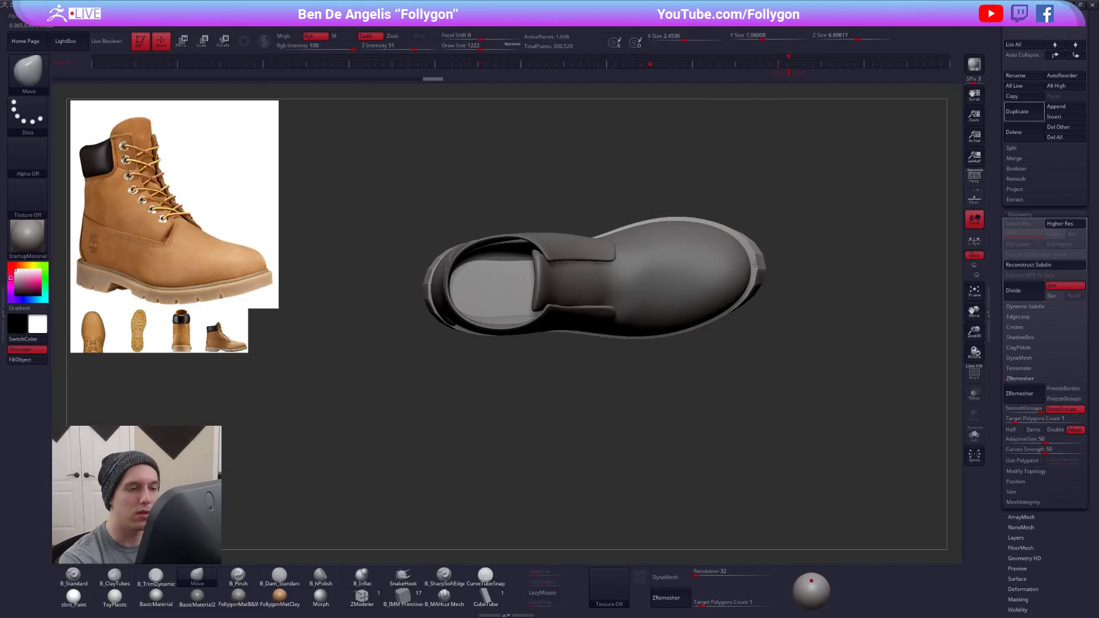
{"action": "right_click_drag", "start_coordinate": [701, 326], "coordinate": [700, 356], "text": "alt"}
{"action": "left_click_drag", "start_coordinate": [738, 306], "coordinate": [735, 316]}
{"action": "key", "text": "space"}
{"action": "right_click_drag", "start_coordinate": [735, 438], "coordinate": [743, 387]}
- Turn on the Dynamic Subdiv smoothing preview for the sole and compare it with the unsmoothed mesh
{"action": "key", "text": "shift+f"}
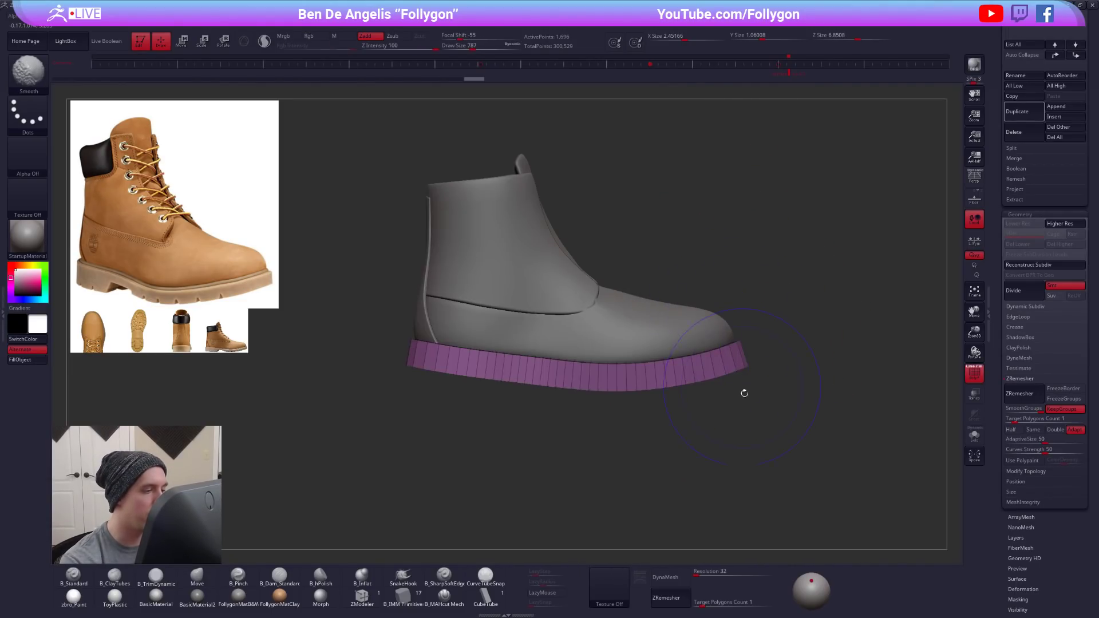
{"action": "key", "text": "d"}
{"action": "right_click_drag", "start_coordinate": [792, 432], "coordinate": [743, 411]}
{"action": "key", "text": "shift+d"}
{"action": "key", "text": "shift+s"}
{"action": "key", "text": "d"}
{"action": "key", "text": "shift+f"}
- Examine the smoothed sole and its wireframe in isolation, and its fit under the full boot against the reference photo
{"action": "mouse_move", "coordinate": [715, 375]}
{"action": "right_mouse_down"}
{"action": "mouse_move", "coordinate": [720, 339]}
{"action": "mouse_move", "coordinate": [684, 421]}
{"action": "right_mouse_up"}
{"action": "key", "text": "space"}
{"action": "left_click_drag", "start_coordinate": [738, 365], "coordinate": [732, 365]}
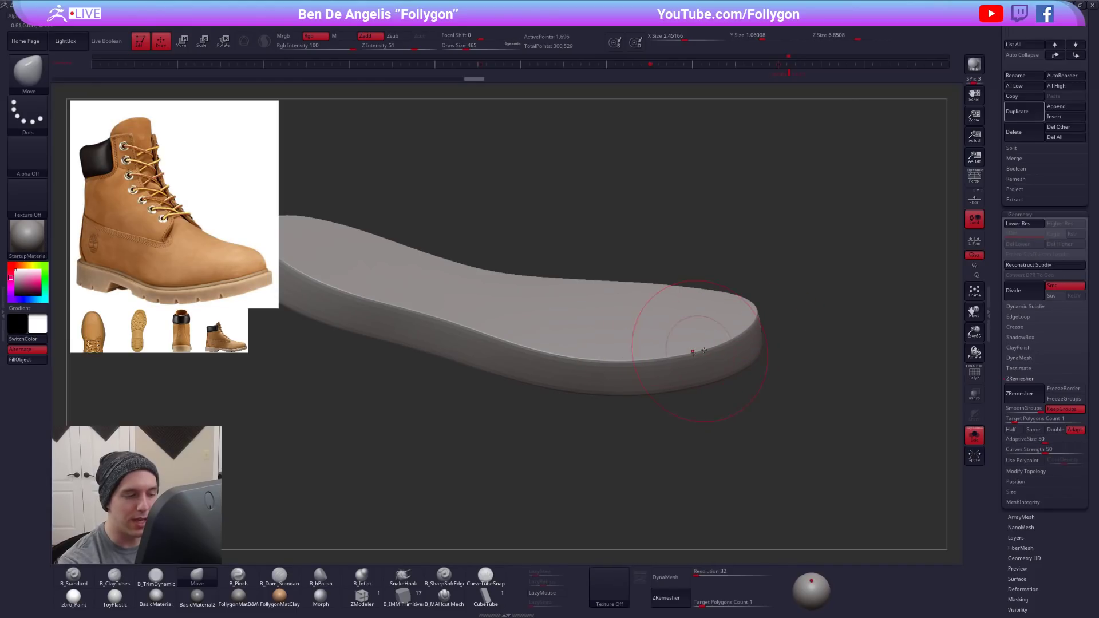
{"action": "key", "text": "shift"}
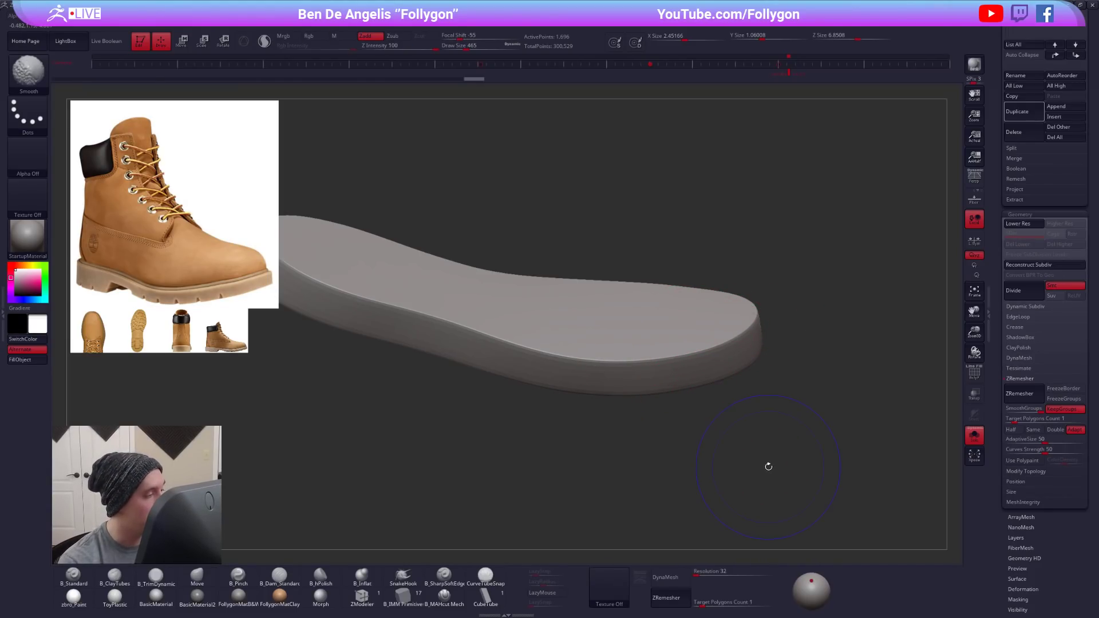
{"action": "key", "text": "shift+f"}
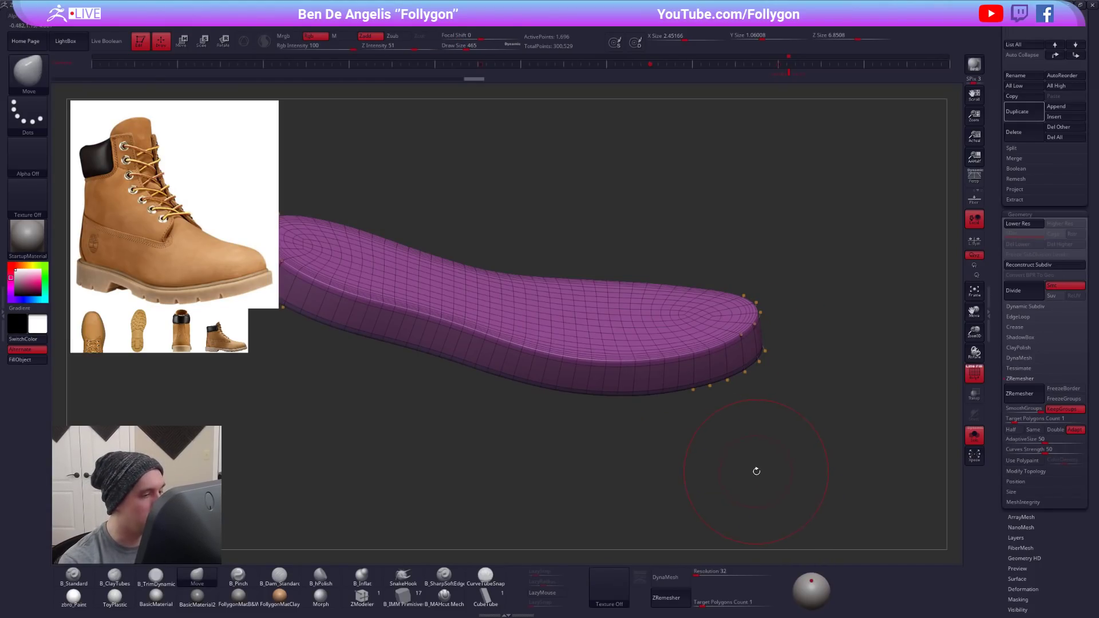
{"action": "key", "text": "alt+s"}
{"action": "key", "text": "shift+f"}
{"action": "mouse_move", "coordinate": [785, 462]}
{"action": "left_mouse_down"}
{"action": "mouse_move", "coordinate": [773, 422]}
{"action": "mouse_move", "coordinate": [740, 438]}
{"action": "mouse_move", "coordinate": [710, 400]}
{"action": "mouse_move", "coordinate": [666, 411]}
{"action": "left_mouse_up"}
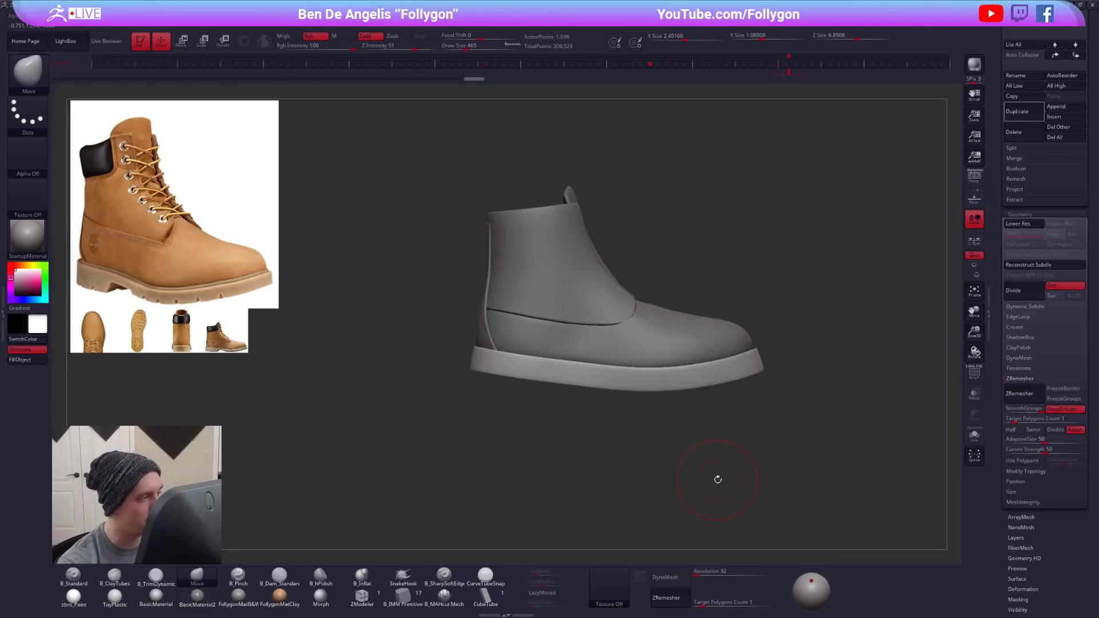
{"action": "left_click_drag", "start_coordinate": [711, 491], "coordinate": [700, 494], "text": "alt"}
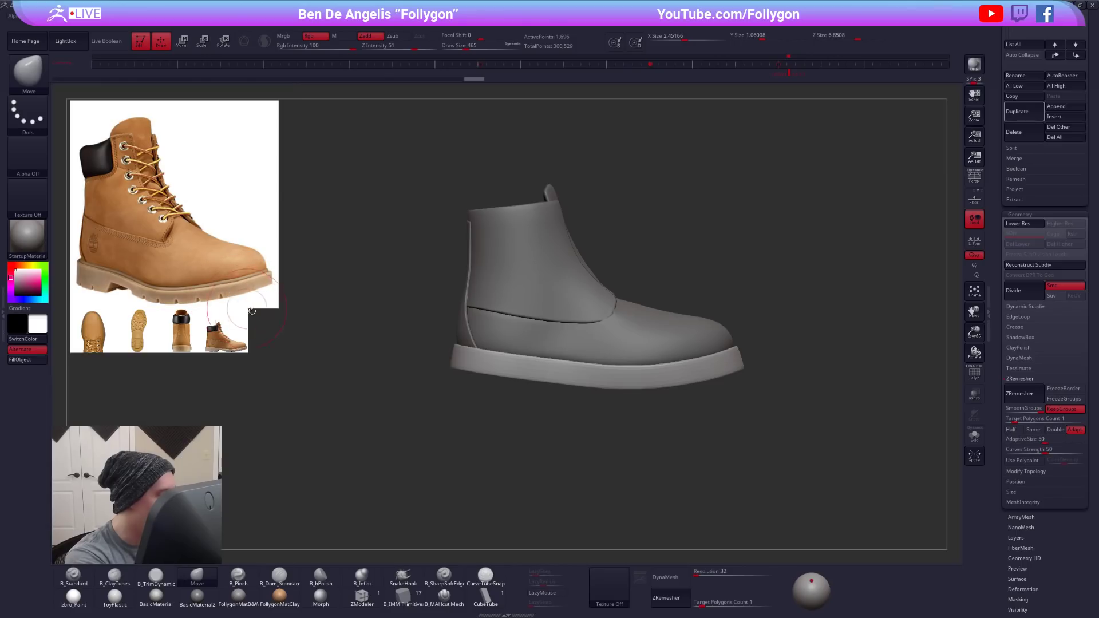
{"action": "left_click_drag", "start_coordinate": [698, 450], "coordinate": [727, 457]}
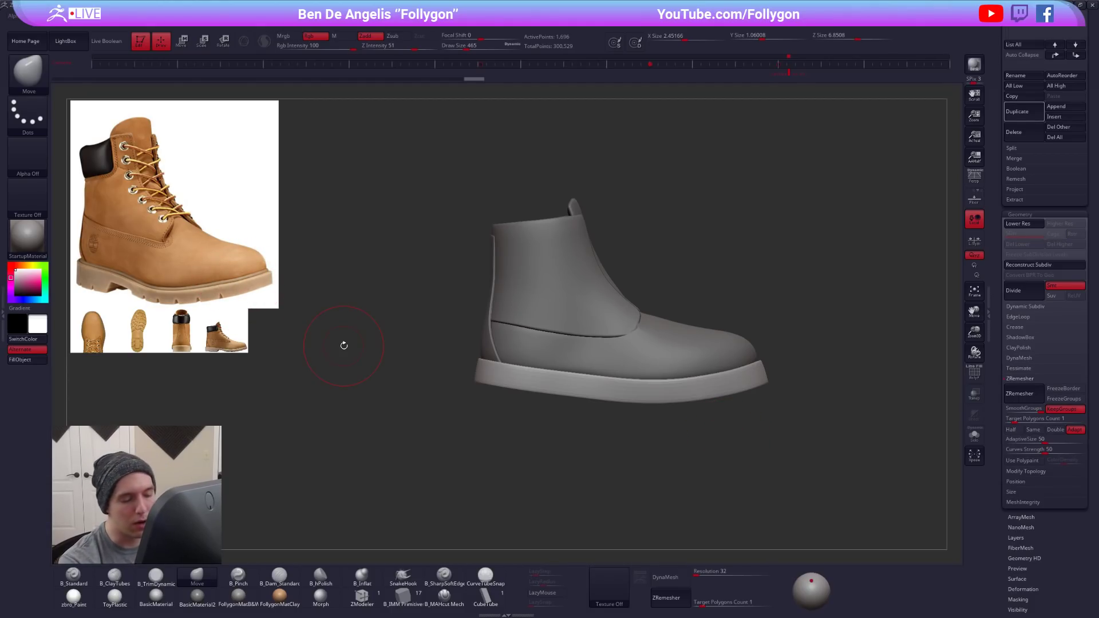
{"action": "key", "text": "space"}
{"action": "left_click_drag", "start_coordinate": [696, 379], "coordinate": [692, 379]}
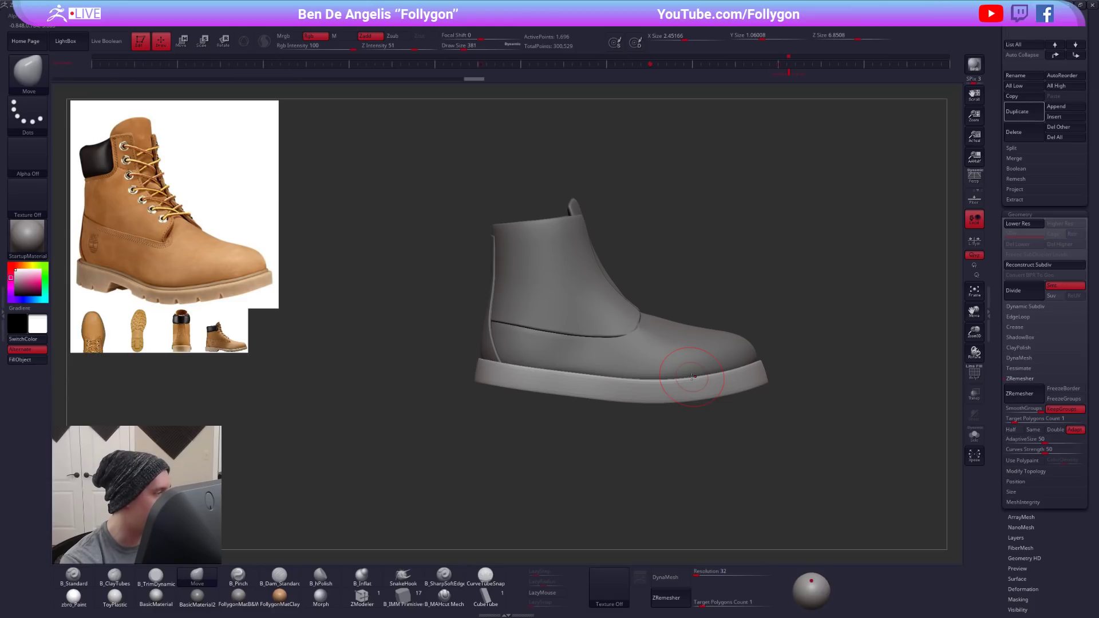
{"action": "left_click_drag", "start_coordinate": [314, 378], "coordinate": [276, 397]}
{"action": "left_click_drag", "start_coordinate": [276, 397], "coordinate": [278, 422], "text": "alt"}
{"action": "key", "text": "space"}
{"action": "left_click_drag", "start_coordinate": [699, 428], "coordinate": [690, 429]}
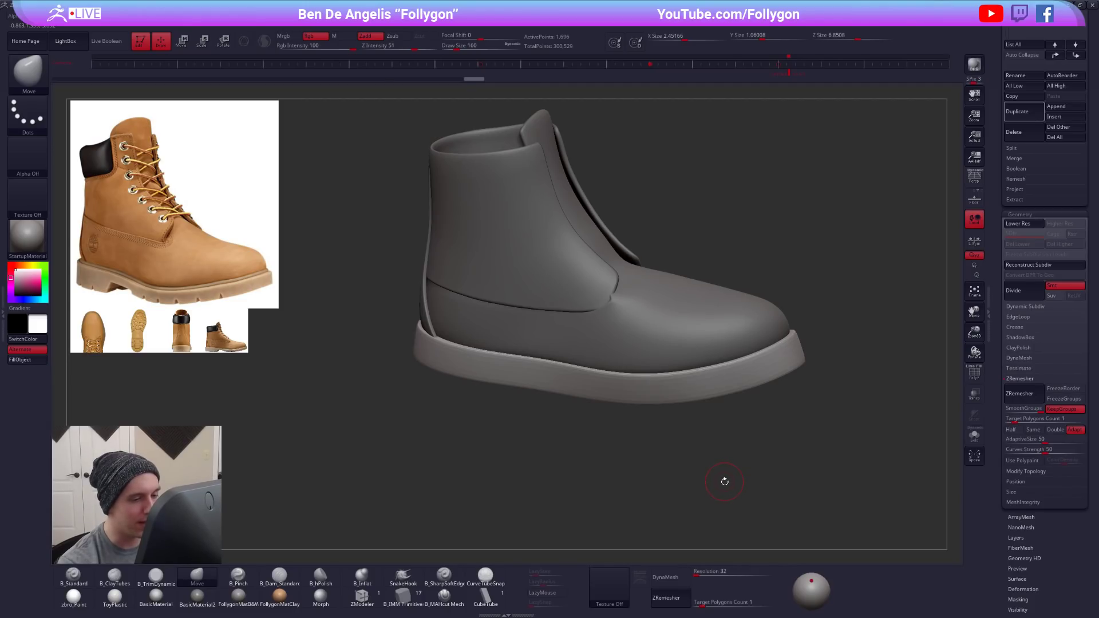
- Isolate the sole and duplicate it as a separate subtool
{"action": "left_click_drag", "start_coordinate": [995, 317], "coordinate": [996, 438]}
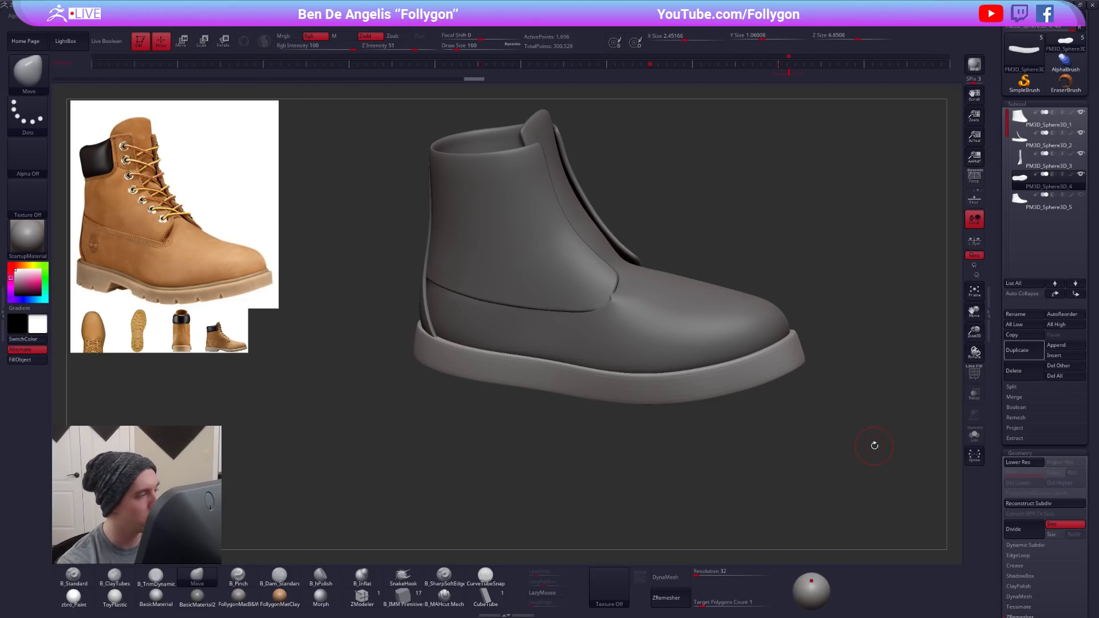
{"action": "key", "text": "alt+s"}
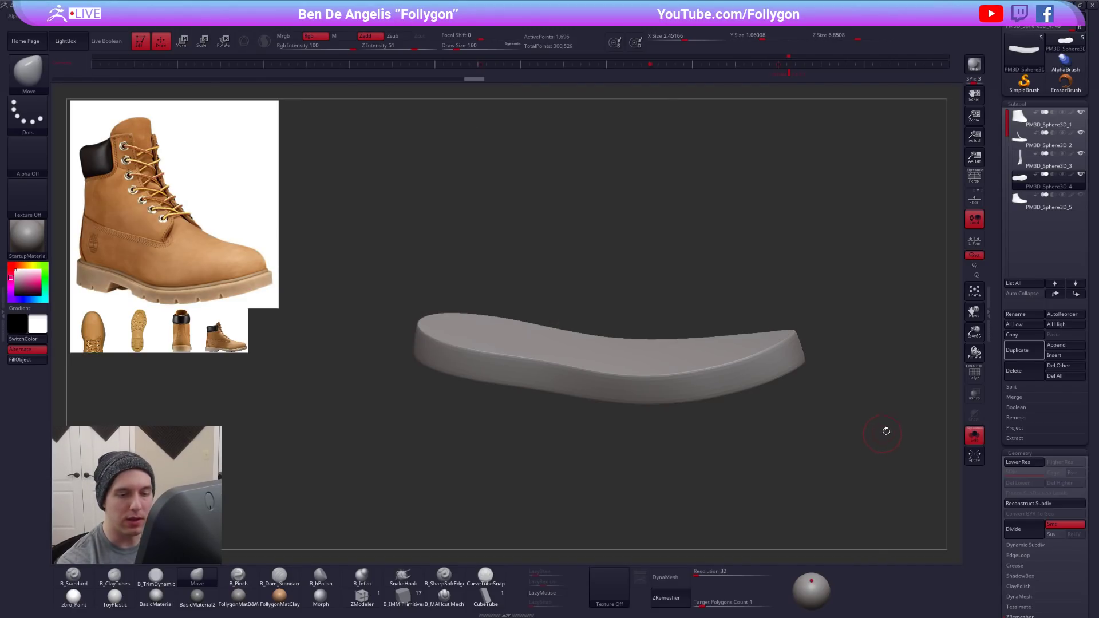
{"action": "left_click", "coordinate": [1028, 353]}
{"action": "key", "text": "ctrl"}
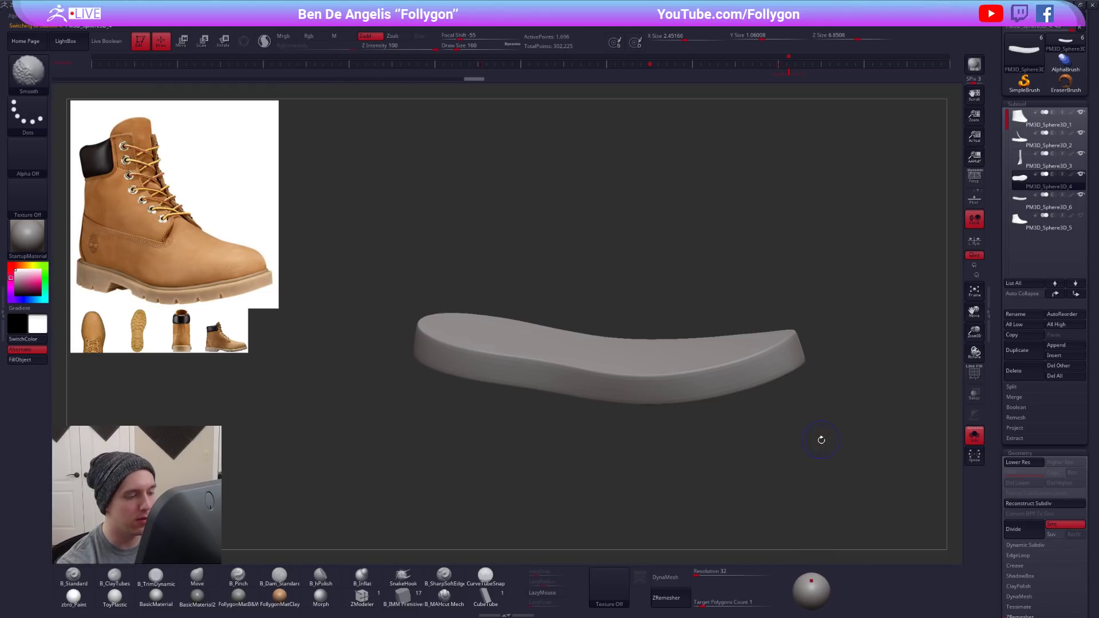
- Show the wireframe of the original sole and undo its edits back to the flat, unextruded surface
{"action": "key", "text": "shift+f"}
{"action": "key", "text": "ctrl+z"}
{"action": "key", "text": "ctrl+z"}
{"action": "key", "text": "ctrl+z"}
{"action": "key", "text": "ctrl+z"}
{"action": "key", "text": "ctrl+z"}
{"action": "key", "text": "ctrl+z"}
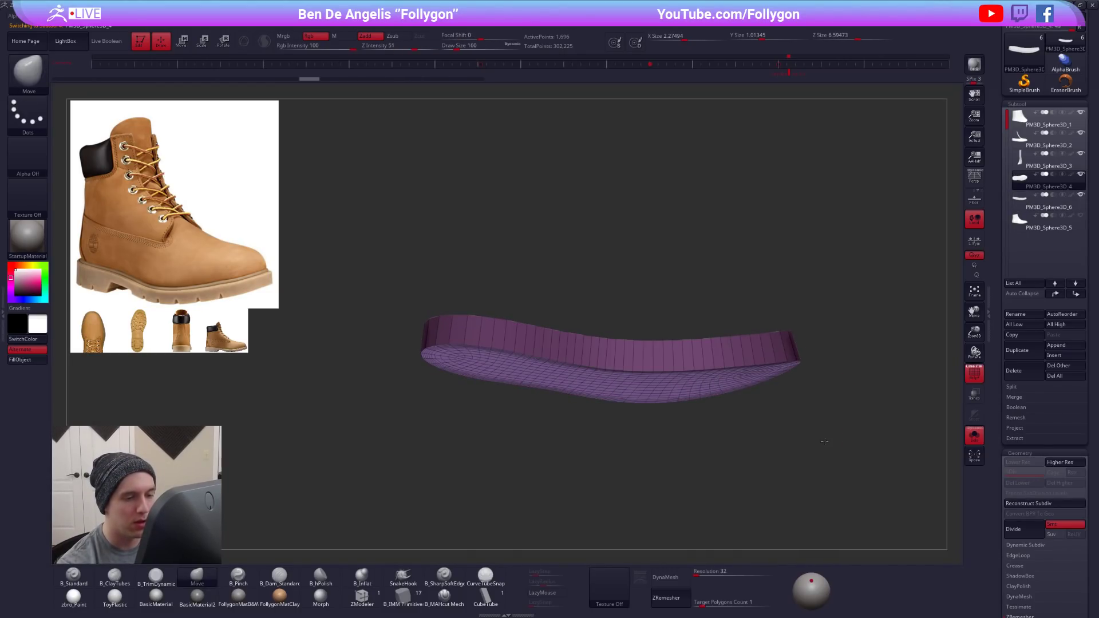
{"action": "key", "text": "ctrl+z"}
{"action": "key", "text": "ctrl+z"}
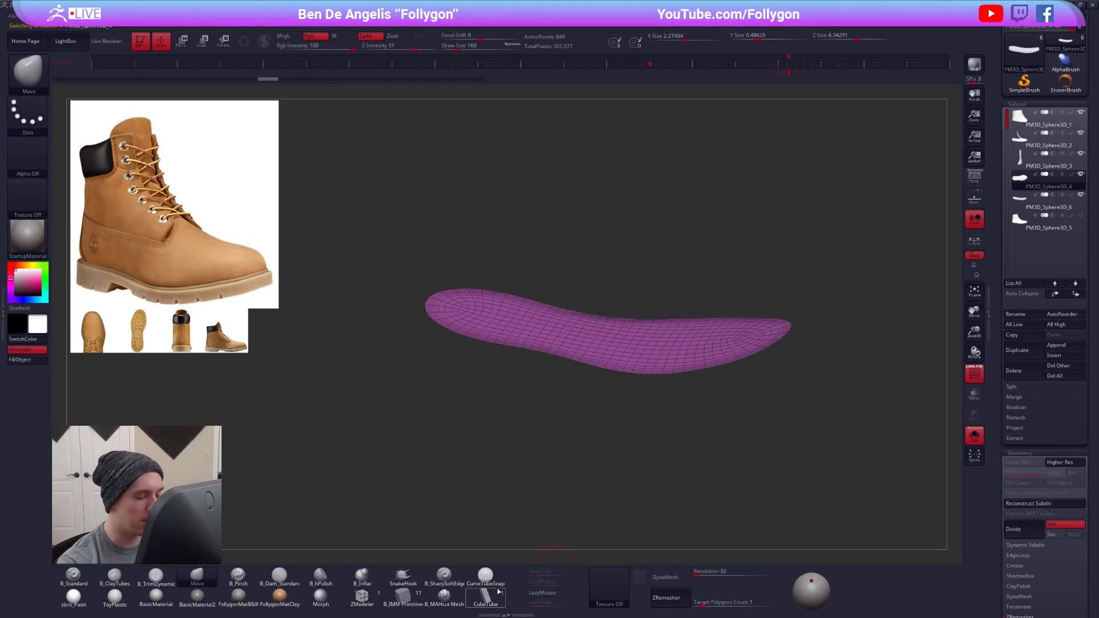
- Select the CurveTubeSnap brush and test a tube across the flat sole surface at draw size 121
{"action": "left_click", "coordinate": [485, 575]}
{"action": "mouse_move", "coordinate": [666, 401]}
{"action": "left_mouse_down"}
{"action": "mouse_move", "coordinate": [669, 331]}
{"action": "mouse_move", "coordinate": [658, 404]}
{"action": "mouse_move", "coordinate": [659, 366]}
{"action": "left_mouse_up"}
{"action": "key", "text": "s"}
{"action": "left_click", "coordinate": [640, 405]}
{"action": "left_click_drag", "start_coordinate": [687, 417], "coordinate": [692, 452]}
{"action": "left_click_drag", "start_coordinate": [768, 310], "coordinate": [488, 273]}
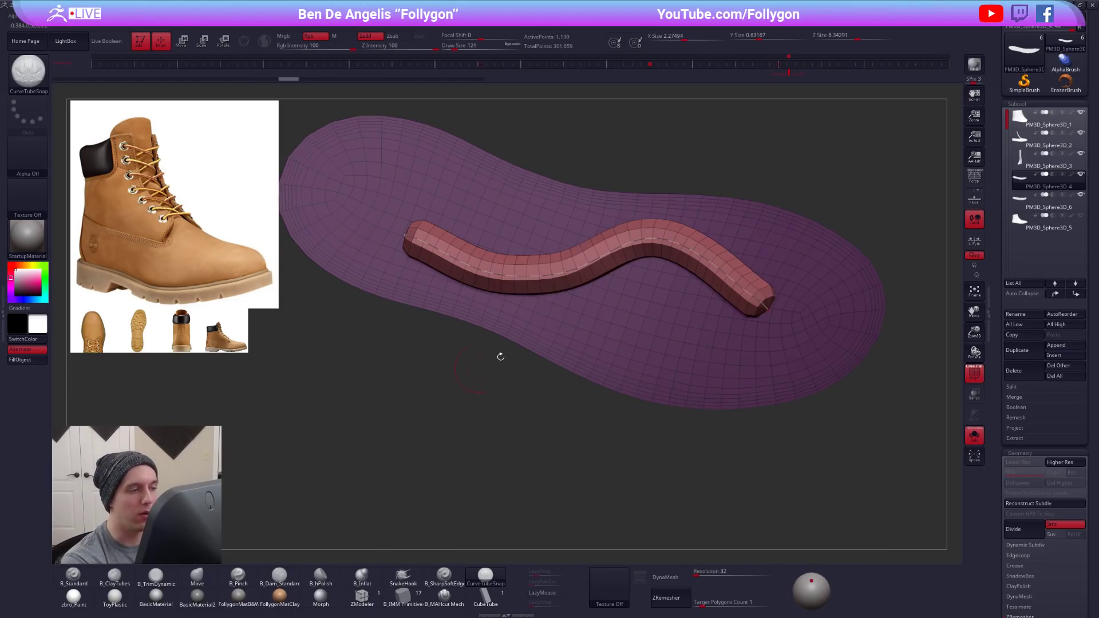
{"action": "key", "text": "ctrl+z"}
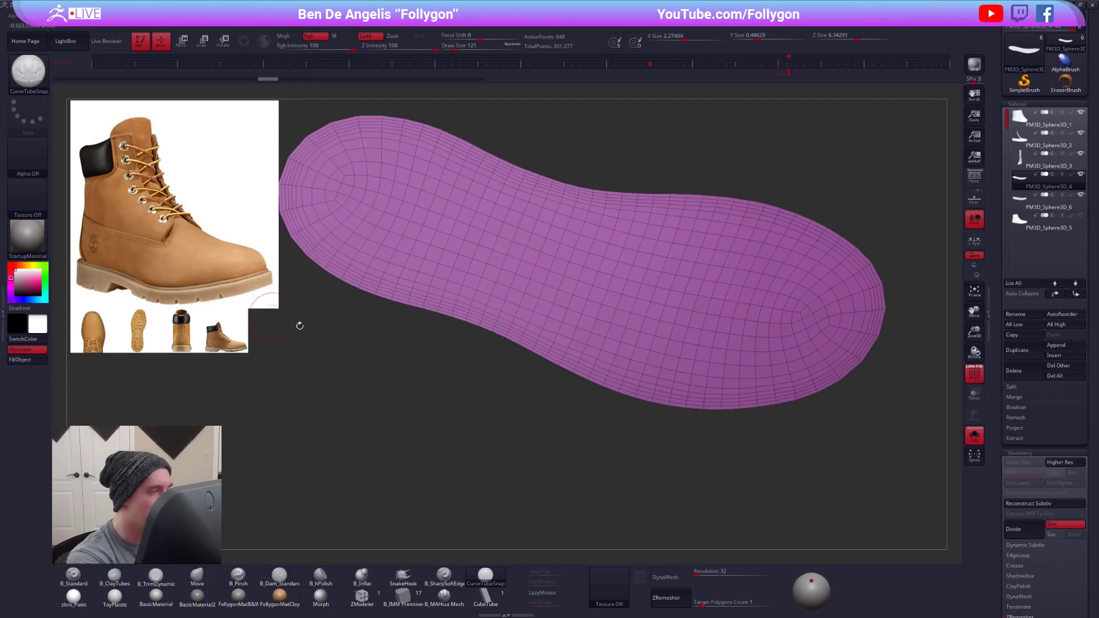
- Test thinner curve tubes on the flat sole surface at draw sizes 67 and 25
{"action": "key", "text": "space"}
{"action": "left_click", "coordinate": [715, 341]}
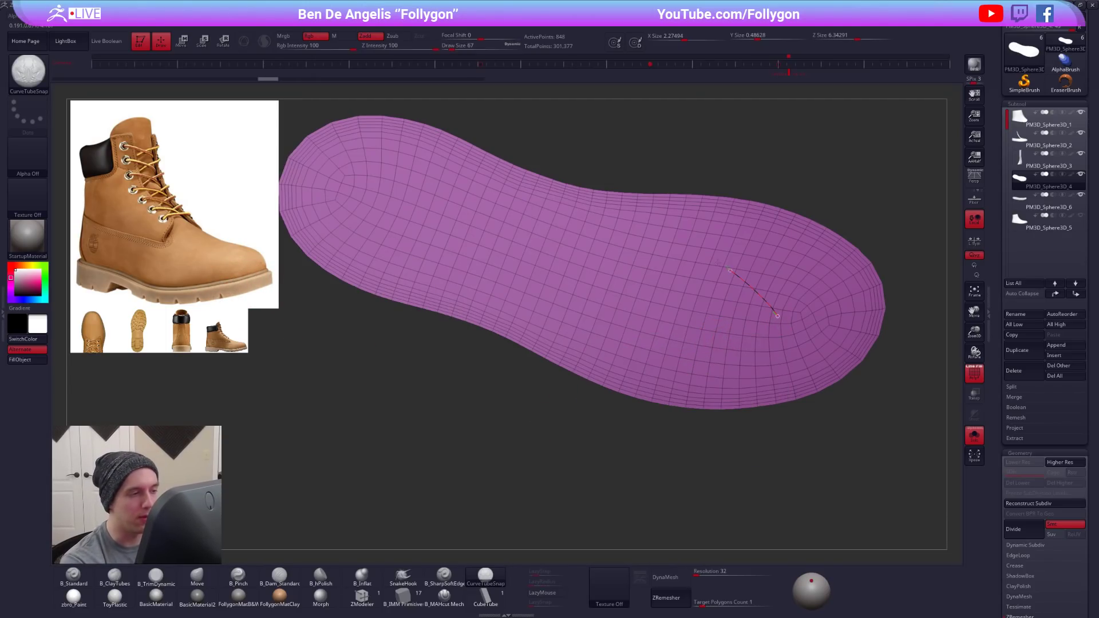
{"action": "left_click_drag", "start_coordinate": [777, 316], "coordinate": [425, 235]}
{"action": "key", "text": "space"}
{"action": "left_click", "coordinate": [669, 340]}
{"action": "left_click_drag", "start_coordinate": [741, 360], "coordinate": [521, 331]}
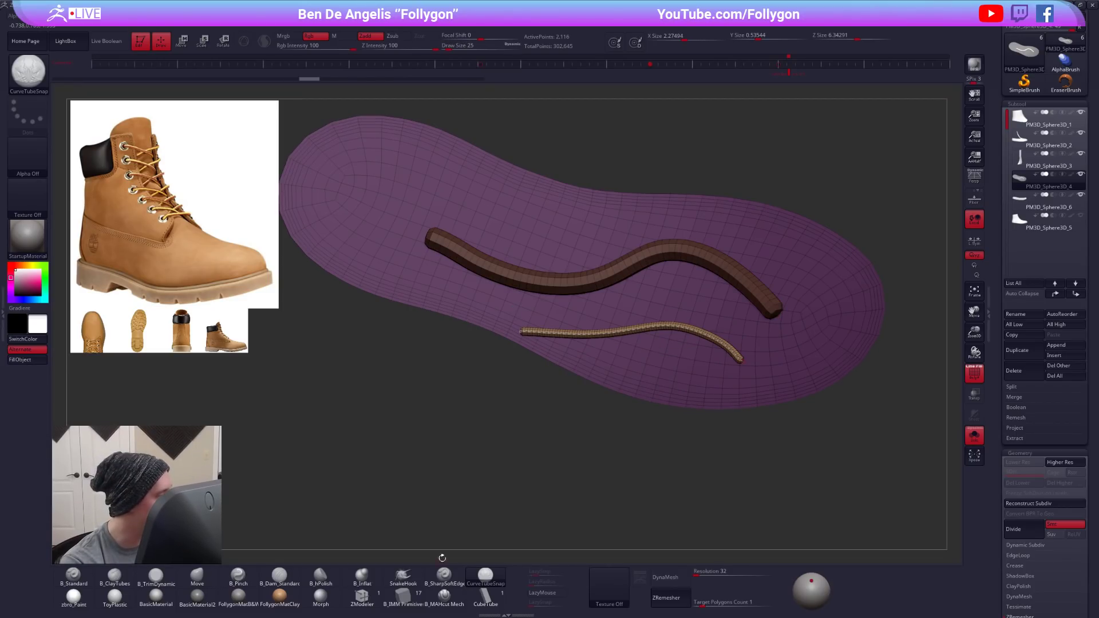
- Set the CurveTubeSnap draw size to 29, try one more tube and remove all test tubes from the sole
{"action": "key", "text": "space"}
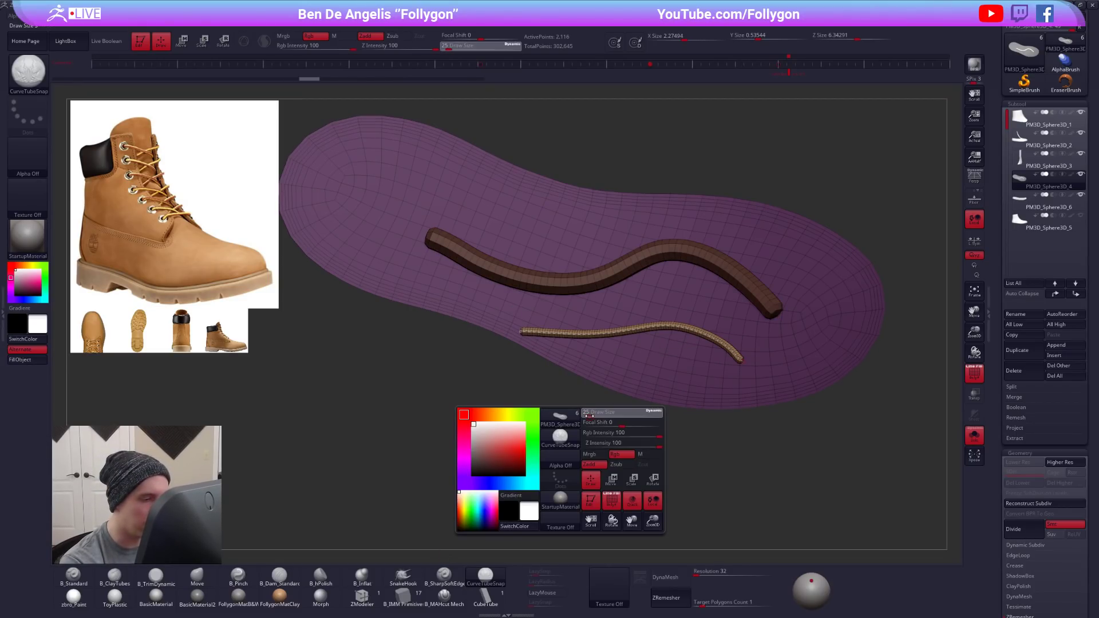
{"action": "left_click_drag", "start_coordinate": [589, 417], "coordinate": [591, 417]}
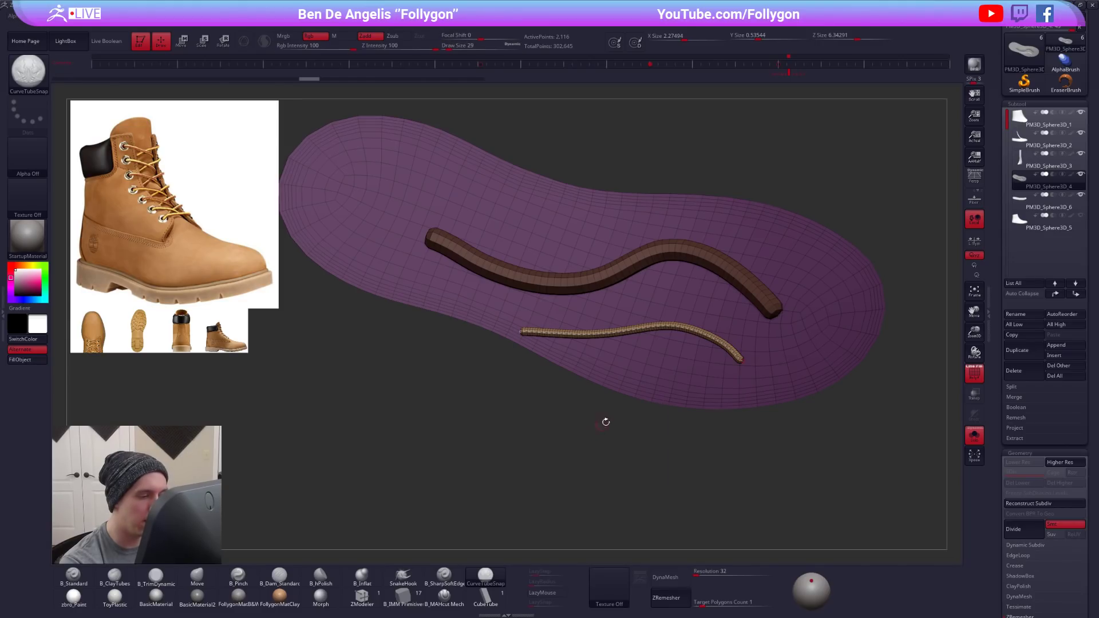
{"action": "key", "text": "ctrl+z"}
{"action": "key", "text": "ctrl+z"}
{"action": "mouse_move", "coordinate": [757, 365]}
{"action": "left_mouse_down"}
{"action": "mouse_move", "coordinate": [516, 238]}
{"action": "mouse_move", "coordinate": [432, 246]}
{"action": "left_mouse_up"}
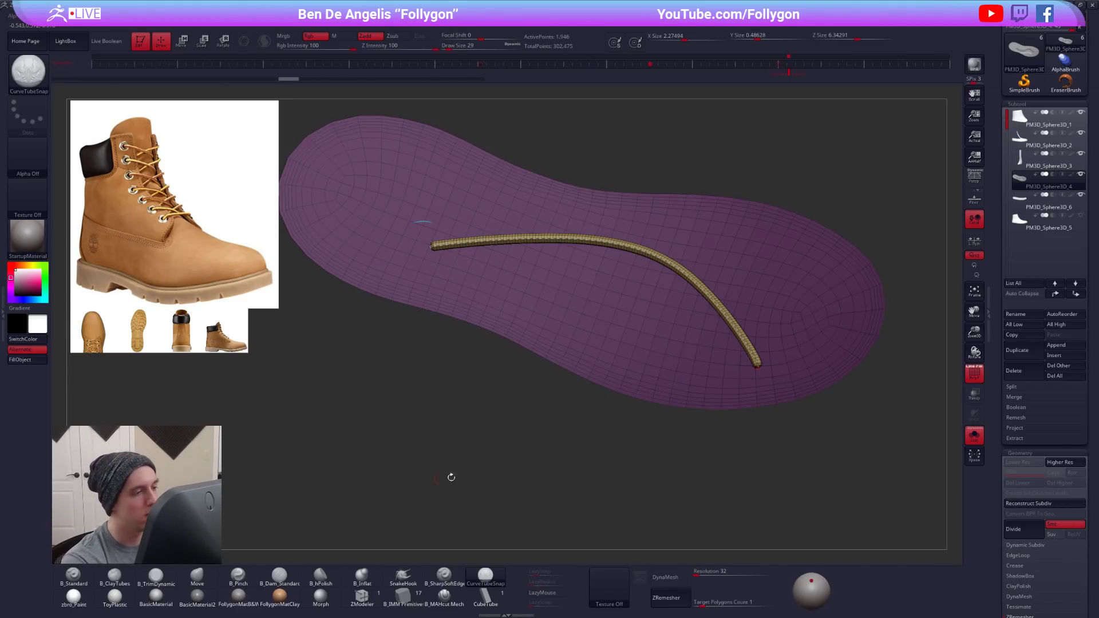
{"action": "key", "text": "ctrl+z"}
- Frame the flat sole's outer border with a CurveTubeSnap tube at draw size 29
{"action": "left_click_drag", "start_coordinate": [647, 481], "coordinate": [751, 378]}
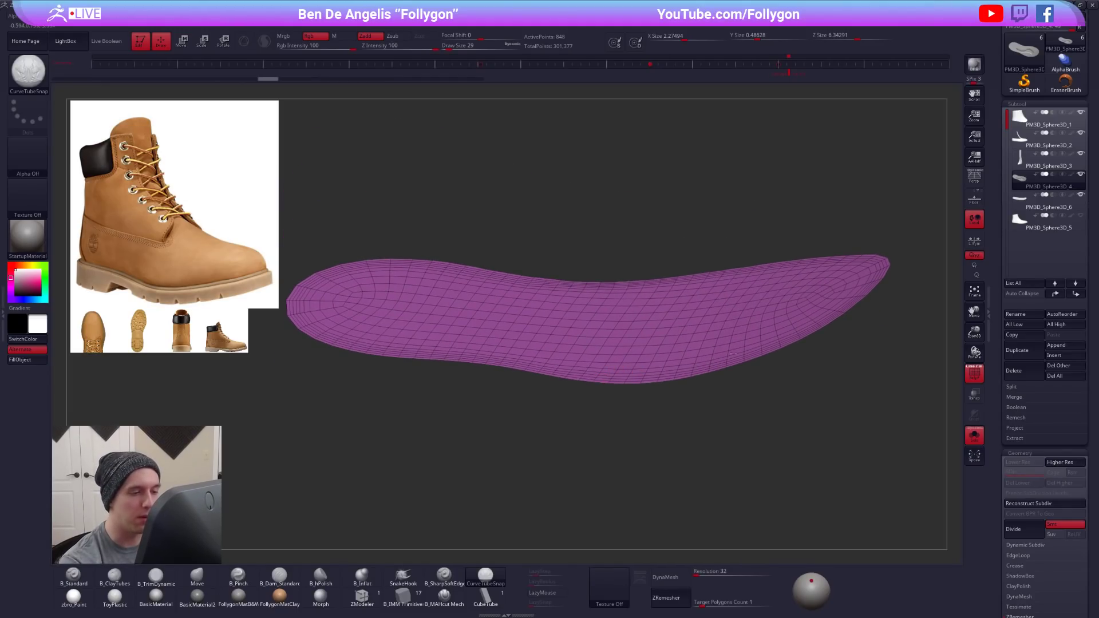
{"action": "mouse_move", "coordinate": [647, 373]}
{"action": "left_mouse_down"}
{"action": "mouse_move", "coordinate": [624, 383]}
{"action": "mouse_move", "coordinate": [564, 342]}
{"action": "mouse_move", "coordinate": [581, 344]}
{"action": "left_mouse_up"}
{"action": "key", "text": "shift+z"}
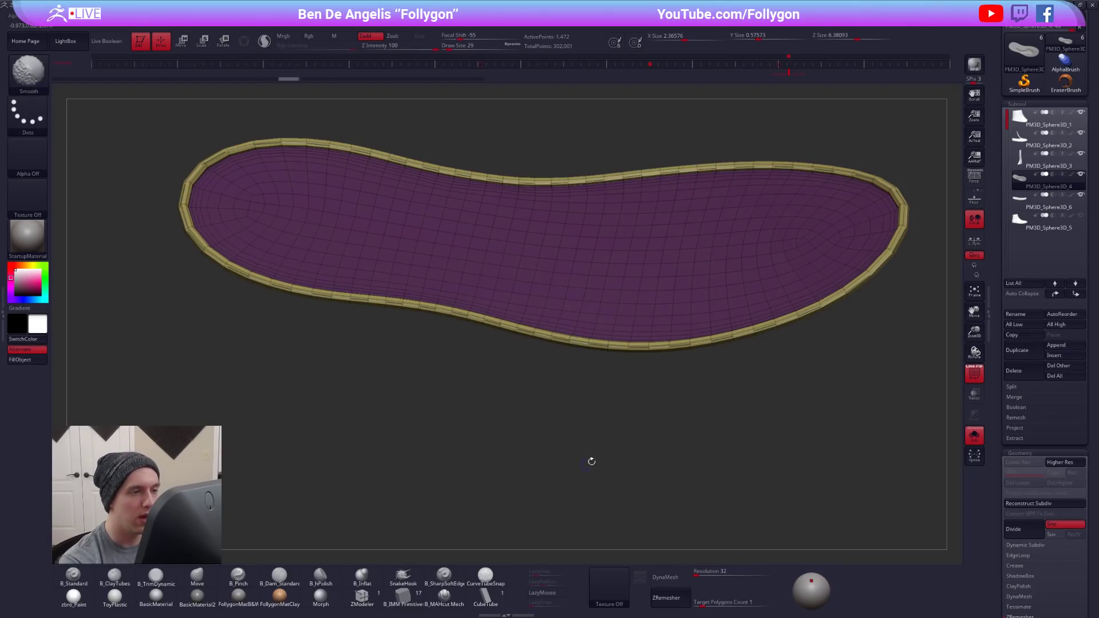
{"action": "left_click_drag", "start_coordinate": [858, 245], "coordinate": [633, 405]}
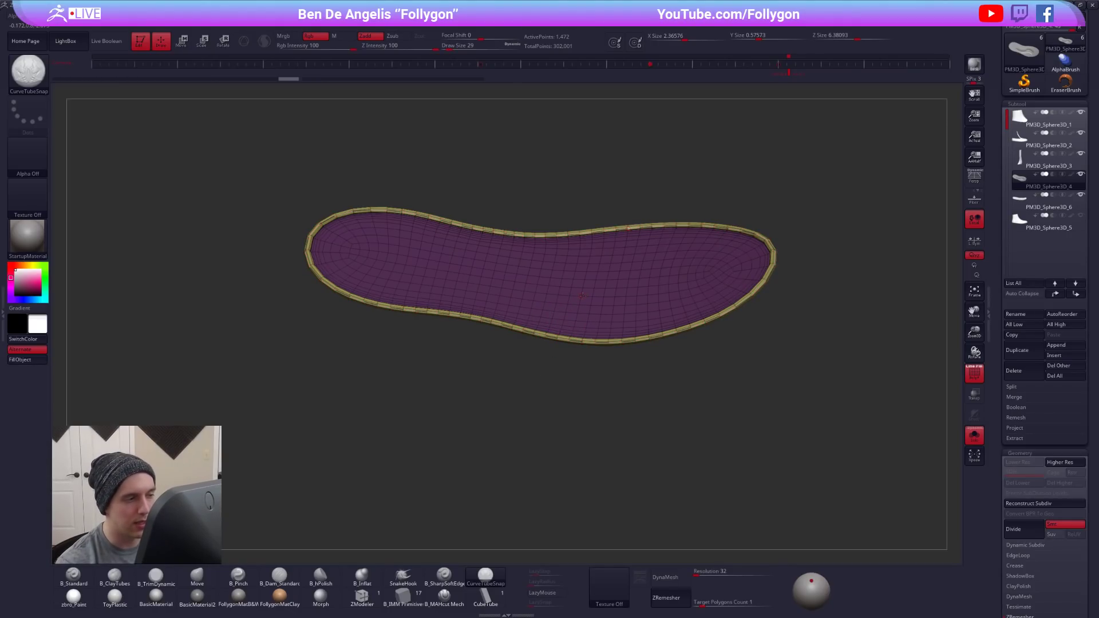
- Delete the flat sole surface from the subtool, keeping only the tube around its border
{"action": "left_click_drag", "start_coordinate": [582, 297], "coordinate": [589, 290], "text": "ctrl"}
{"action": "left_click", "coordinate": [588, 290], "text": "ctrl+shift"}
{"action": "key", "text": "space"}
{"action": "left_click", "coordinate": [668, 571], "text": "ctrl+shift"}
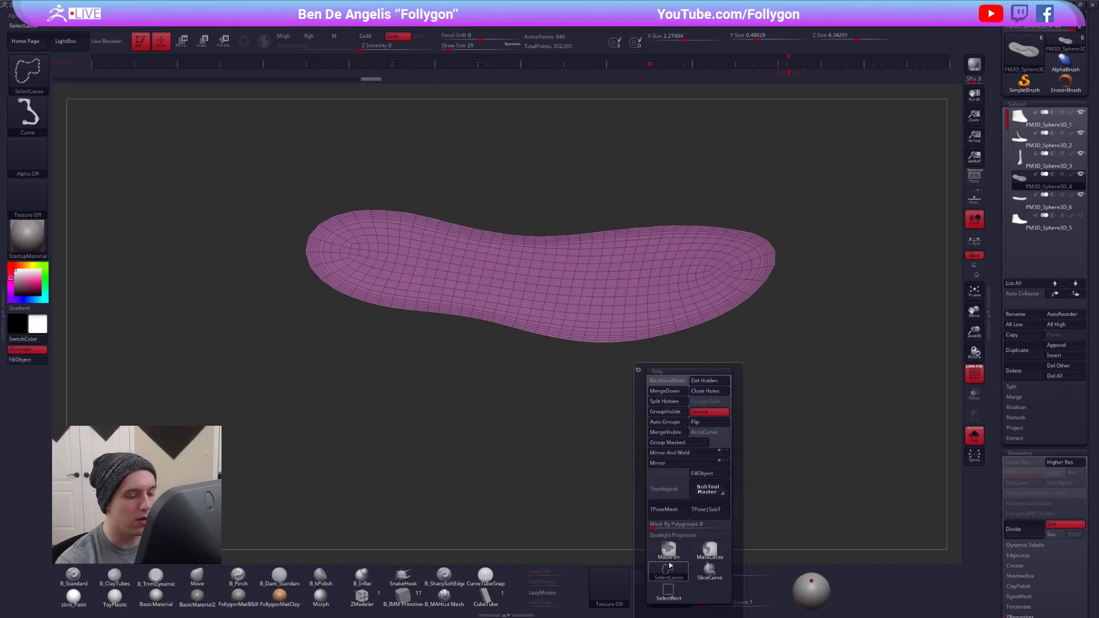
{"action": "left_click_drag", "start_coordinate": [531, 499], "coordinate": [555, 500], "text": "ctrl+shift"}
{"action": "key", "text": "space"}
{"action": "left_click", "coordinate": [729, 382]}
- Bring back the full boot without wireframe and turn on the Dynamic Subdiv preview for the border tube
{"action": "key", "text": "ctrl+shift+s"}
{"action": "left_click_drag", "start_coordinate": [689, 442], "coordinate": [684, 392]}
{"action": "key", "text": "shift+f"}
{"action": "key", "text": "d"}
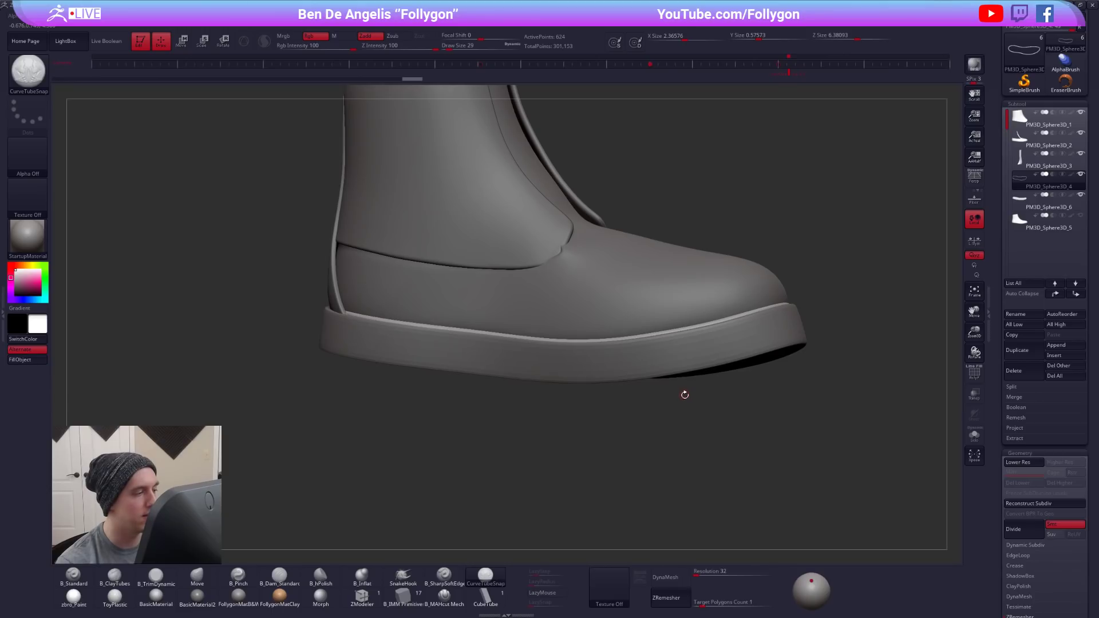
{"action": "key", "text": "f"}
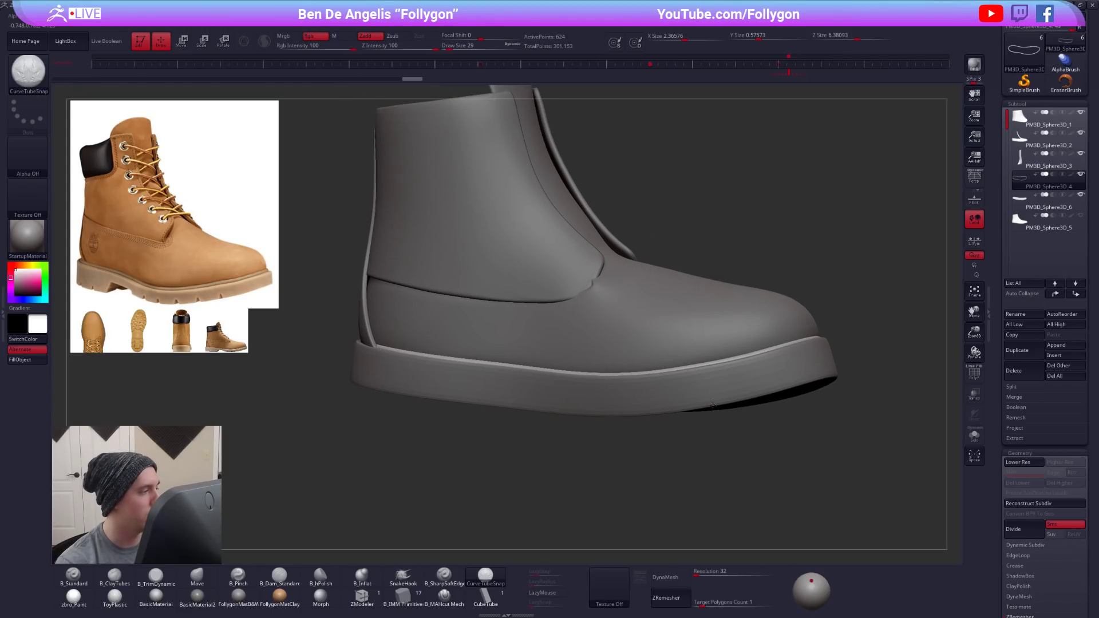
{"action": "mouse_move", "coordinate": [642, 417]}
{"action": "left_mouse_down"}
{"action": "mouse_move", "coordinate": [634, 439]}
{"action": "mouse_move", "coordinate": [656, 421]}
{"action": "left_mouse_up"}
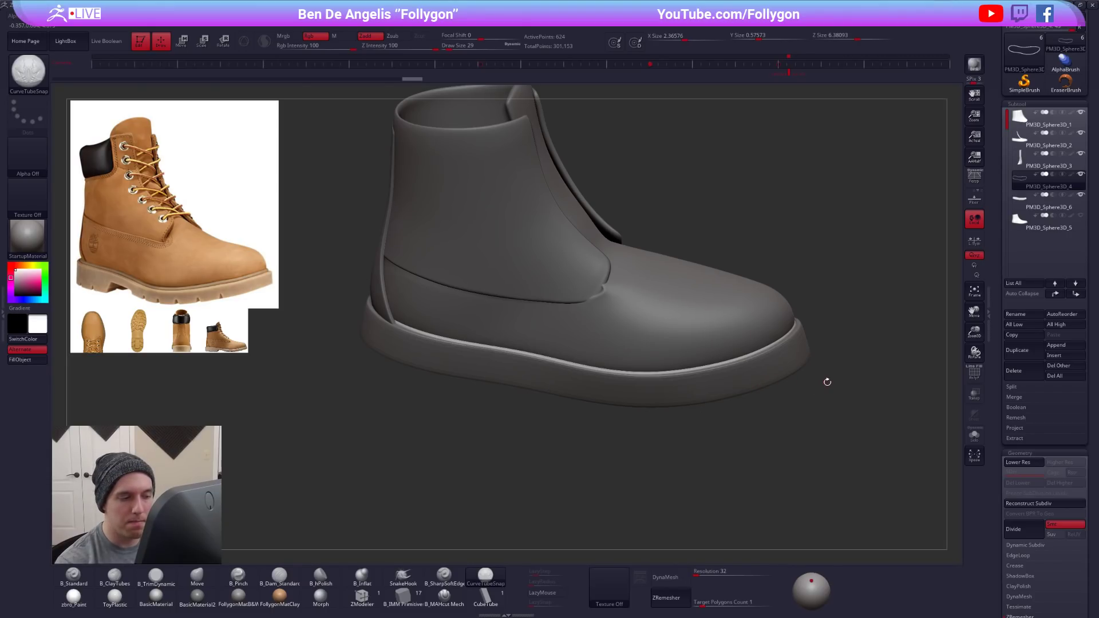
- Adjust the border tube around the toe with the Move brush, ending at draw size 656
{"action": "key", "text": "b"}
{"action": "key", "text": "m"}
{"action": "key", "text": "v"}
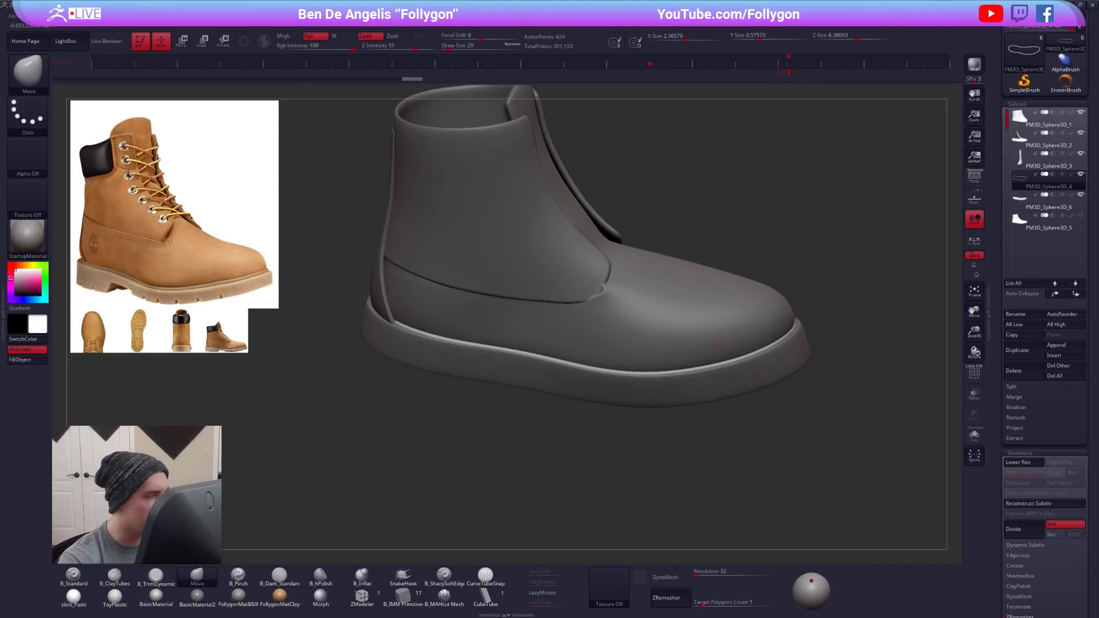
{"action": "key", "text": "s"}
{"action": "left_click_drag", "start_coordinate": [784, 334], "coordinate": [800, 334]}
{"action": "mouse_move", "coordinate": [841, 300]}
{"action": "left_mouse_down"}
{"action": "mouse_move", "coordinate": [834, 329]}
{"action": "mouse_move", "coordinate": [801, 333]}
{"action": "mouse_move", "coordinate": [849, 350]}
{"action": "mouse_move", "coordinate": [806, 324]}
{"action": "mouse_move", "coordinate": [780, 362]}
{"action": "mouse_move", "coordinate": [824, 302]}
{"action": "left_mouse_up"}
{"action": "key", "text": "s"}
- Thicken the border tube slightly with two inflate deformations
{"action": "left_click_drag", "start_coordinate": [999, 316], "coordinate": [1023, 237]}
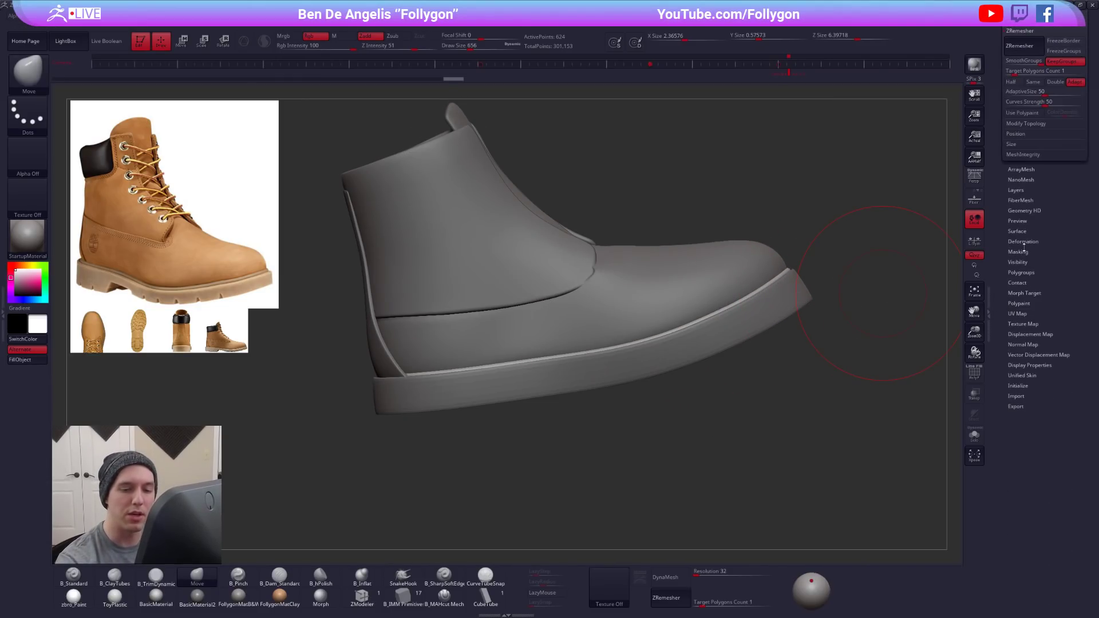
{"action": "left_click", "coordinate": [1037, 239]}
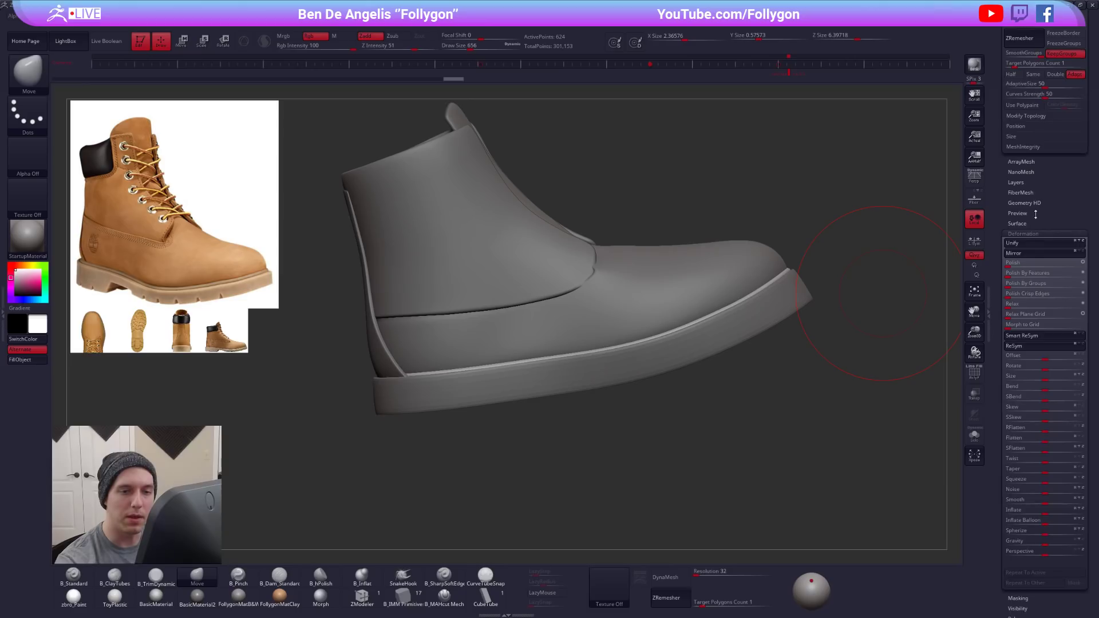
{"action": "left_click", "coordinate": [1044, 312]}
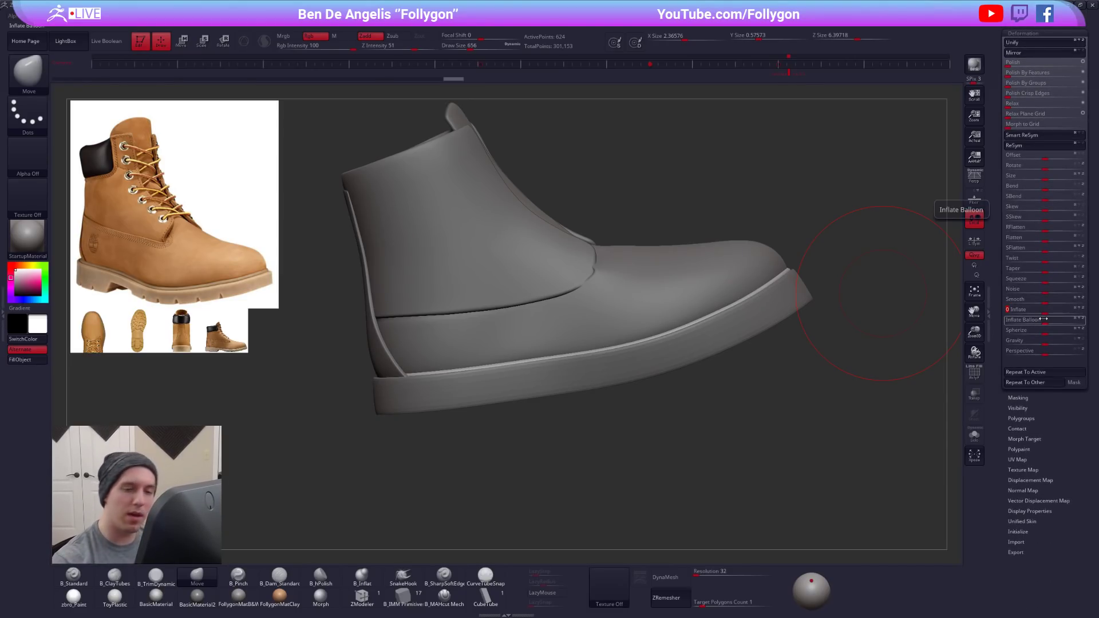
{"action": "key", "text": "Return"}
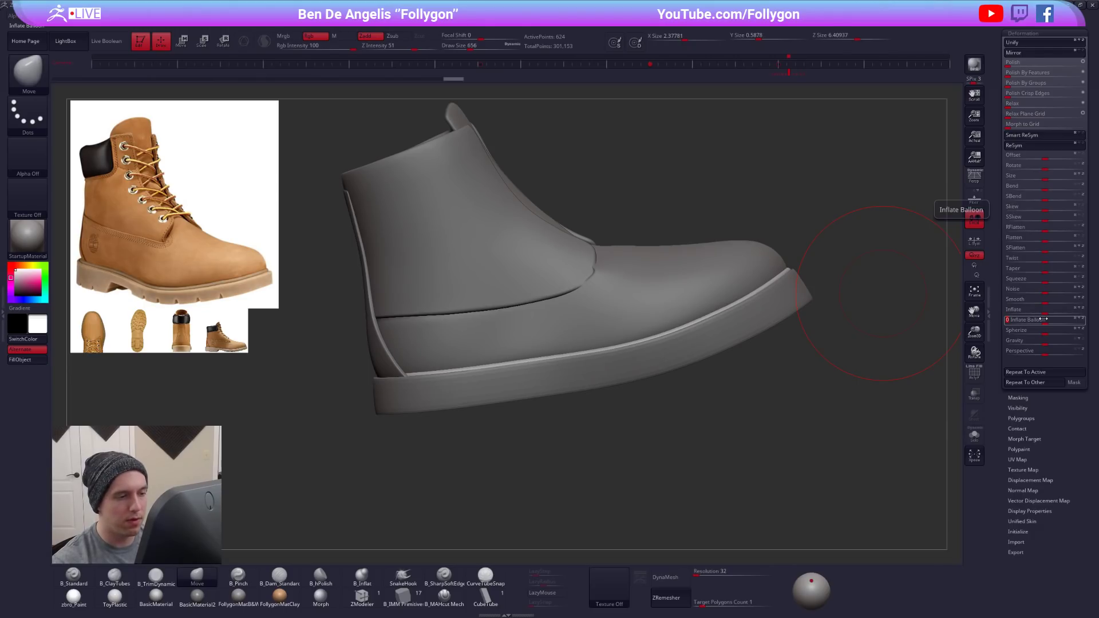
{"action": "left_click_drag", "start_coordinate": [727, 395], "coordinate": [644, 365]}
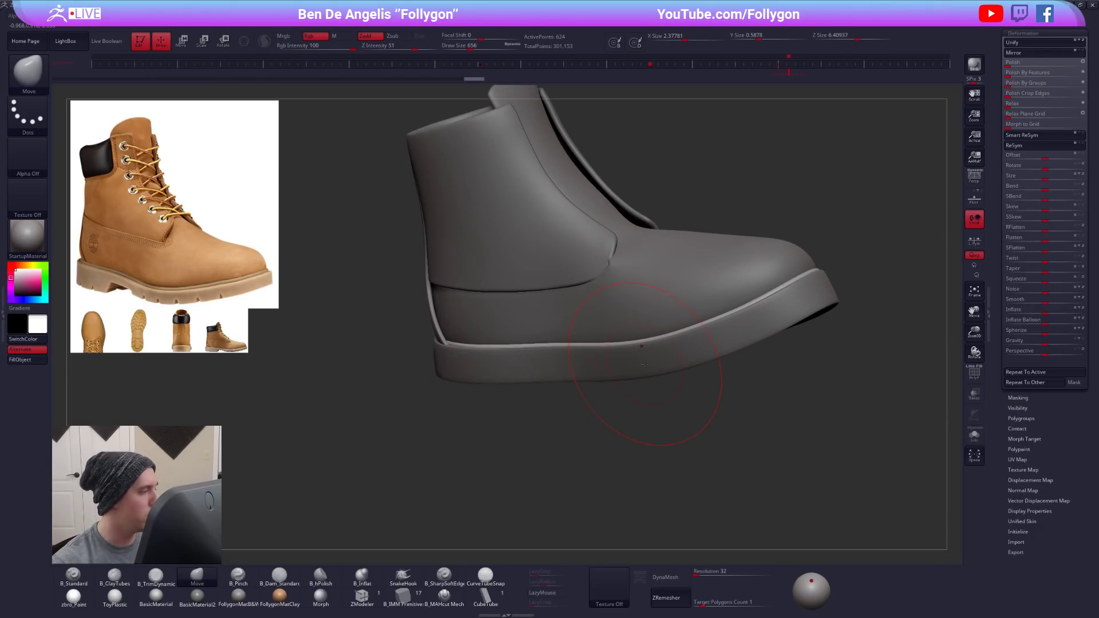
{"action": "left_click", "coordinate": [1048, 307]}
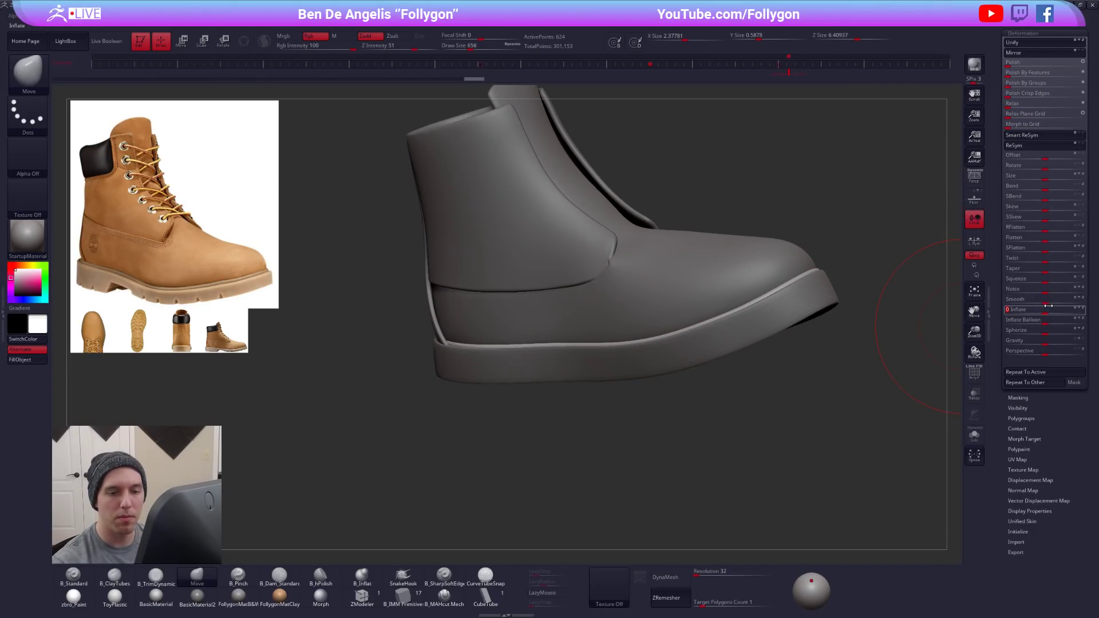
{"action": "key", "text": "Return"}
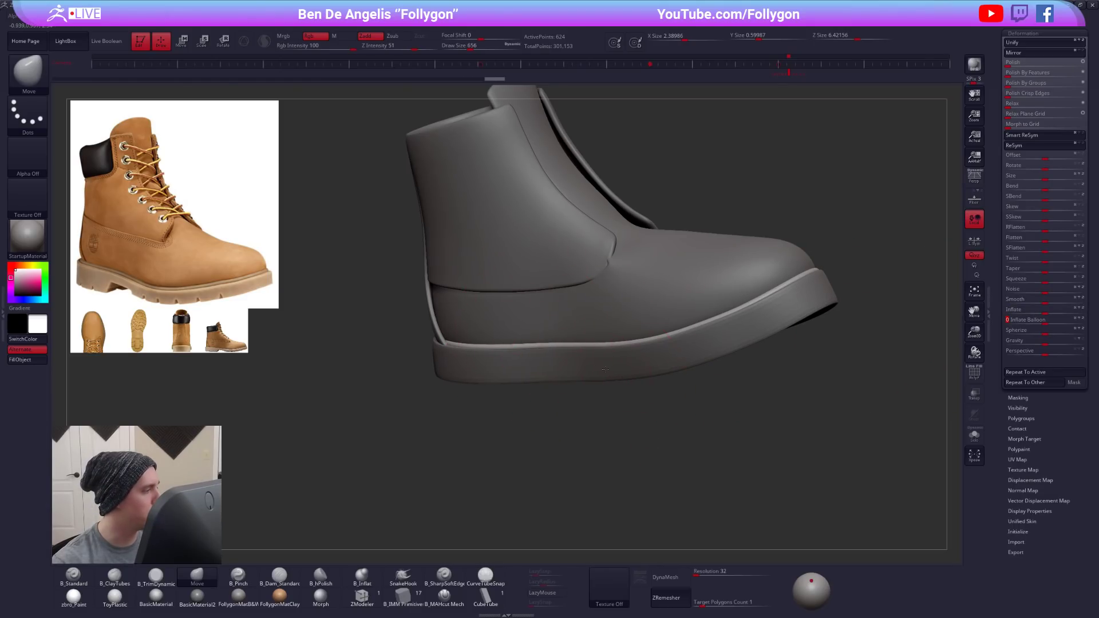
- Set the Move brush draw size to 537 and make the duplicated thick sole the active subtool
{"action": "left_click_drag", "start_coordinate": [932, 320], "coordinate": [941, 258], "text": "alt"}
{"action": "left_click_drag", "start_coordinate": [992, 143], "coordinate": [1008, 368]}
{"action": "key", "text": "space"}
{"action": "mouse_move", "coordinate": [724, 347]}
{"action": "left_mouse_down"}
{"action": "mouse_move", "coordinate": [628, 374]}
{"action": "mouse_move", "coordinate": [665, 374]}
{"action": "mouse_move", "coordinate": [693, 395]}
{"action": "left_mouse_up"}
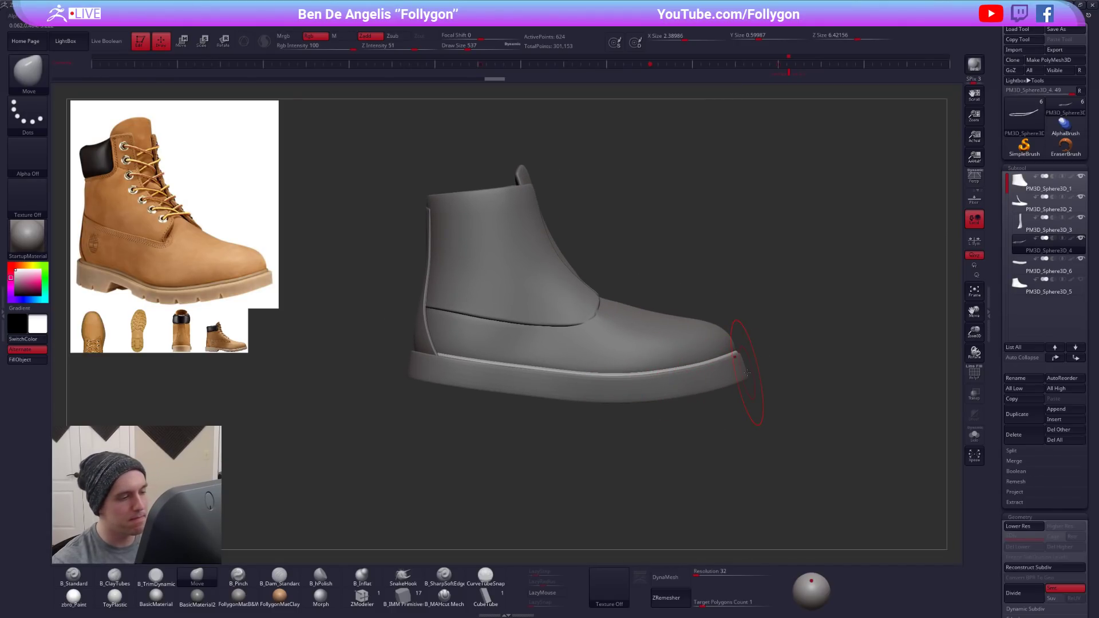
{"action": "left_click_drag", "start_coordinate": [598, 403], "coordinate": [634, 415]}
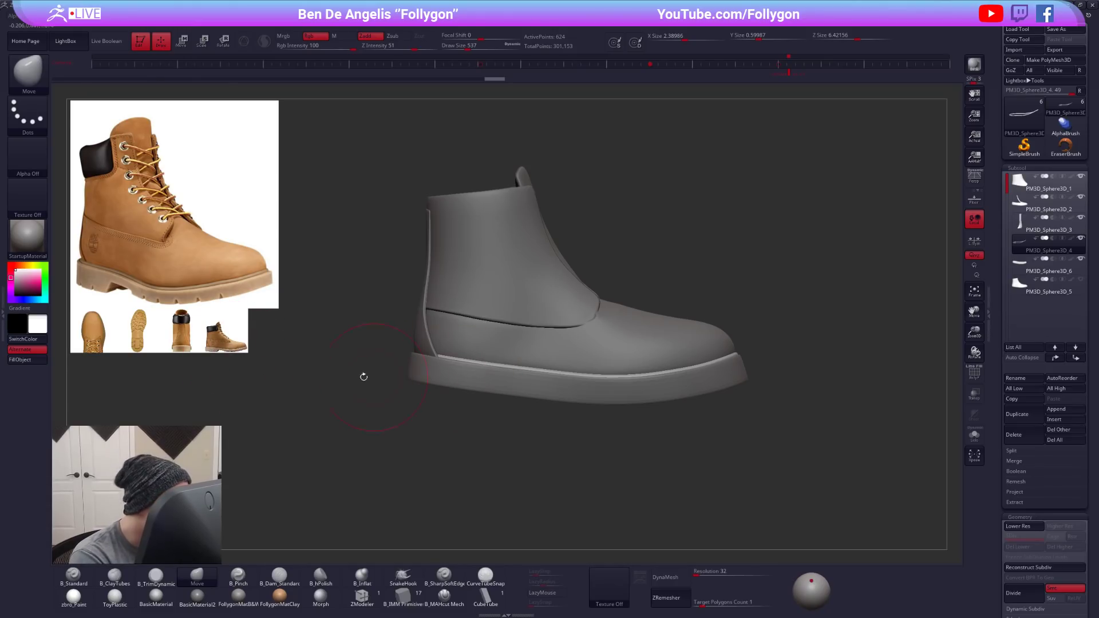
{"action": "left_click", "coordinate": [626, 394], "text": "alt"}
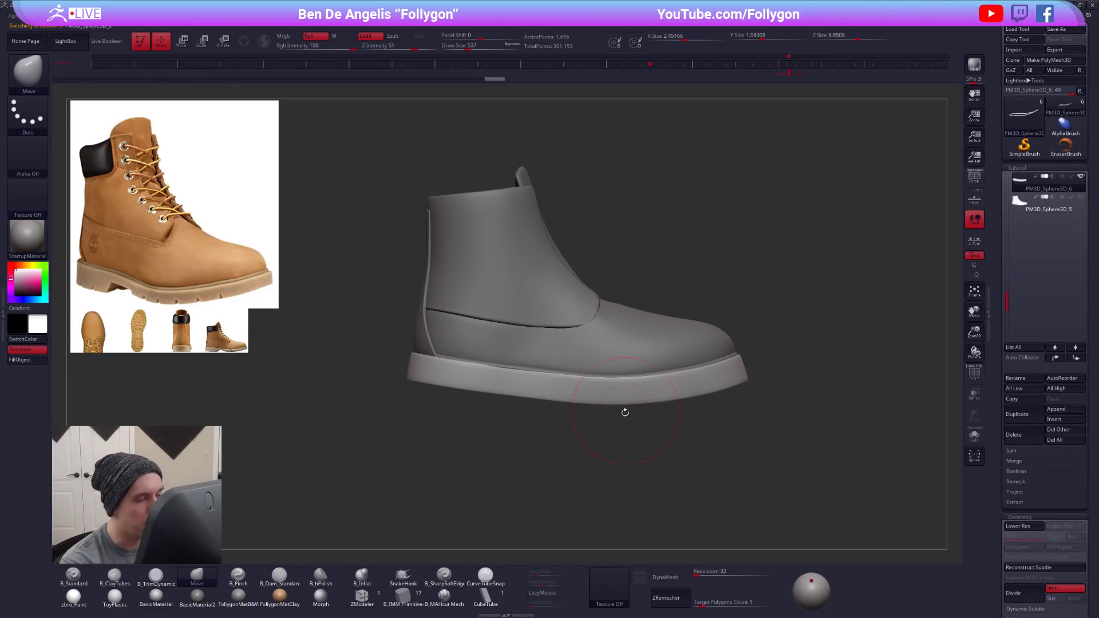
- Compare the thick sole with and without Dynamic Subdiv smoothing and examine its low-resolution wireframe
{"action": "key", "text": "shift+d"}
{"action": "key", "text": "d"}
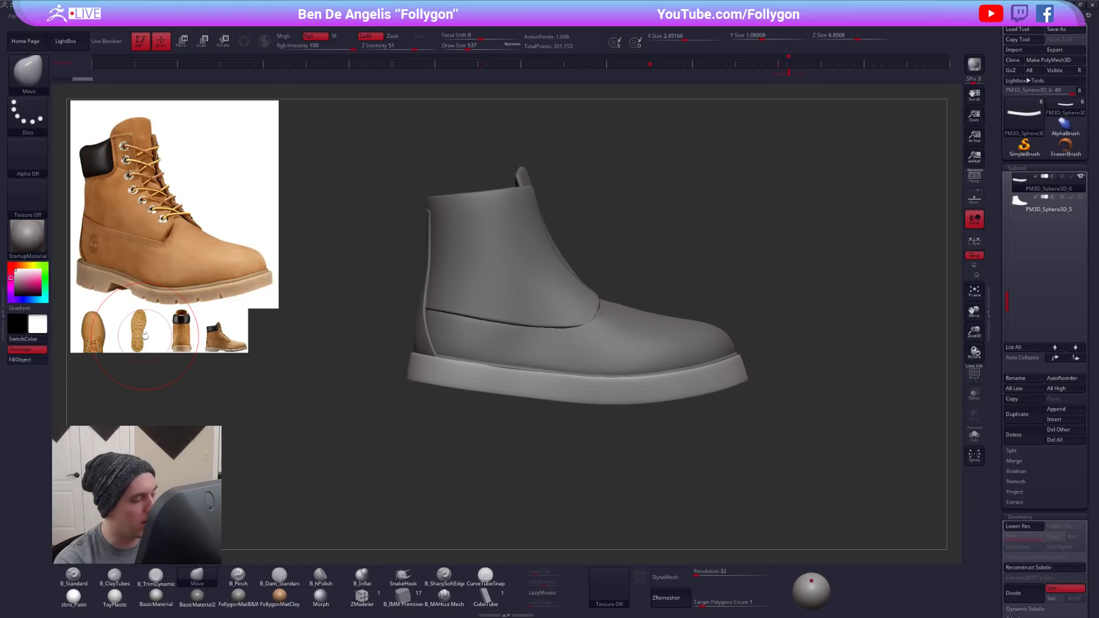
{"action": "key", "text": "shift+d"}
{"action": "key", "text": "shift+f"}
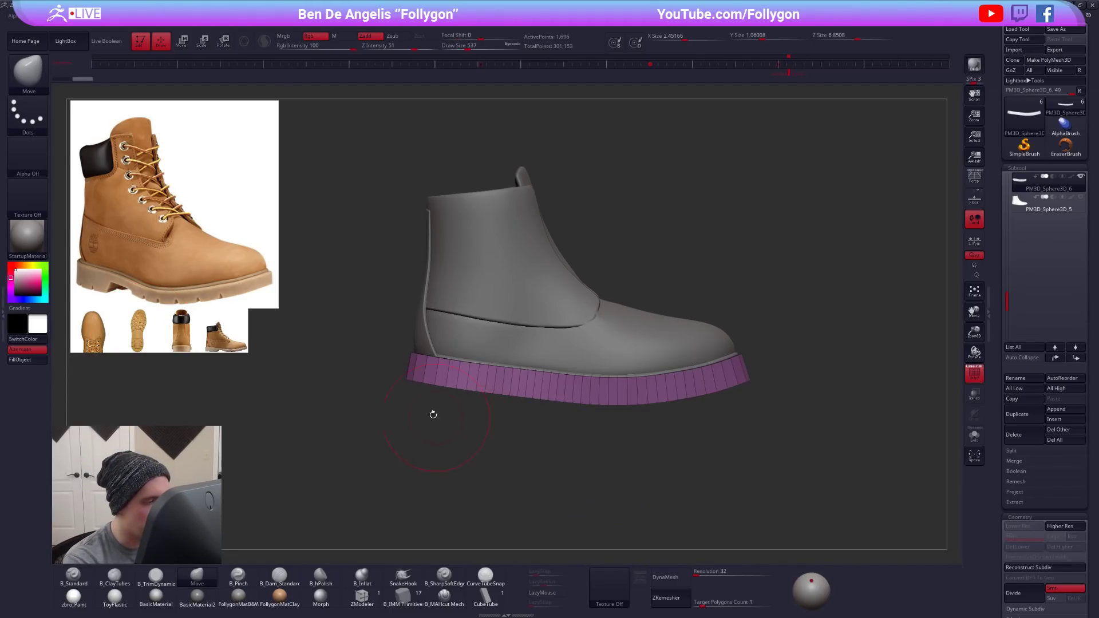
- Try to thin the thick sole vertically with repeated small transforms along a vertical Transpose line at its base
{"action": "key", "text": "alt+s"}
{"action": "mouse_move", "coordinate": [393, 373]}
{"action": "left_mouse_down", "text": "ctrl"}
{"action": "mouse_move", "coordinate": [533, 454]}
{"action": "mouse_move", "coordinate": [738, 395]}
{"action": "mouse_move", "coordinate": [709, 381]}
{"action": "mouse_move", "coordinate": [668, 480]}
{"action": "left_mouse_up", "text": "ctrl"}
{"action": "key", "text": "w"}
{"action": "key", "text": "alt+s"}
{"action": "key", "text": "d"}
{"action": "key", "text": "shift+f"}
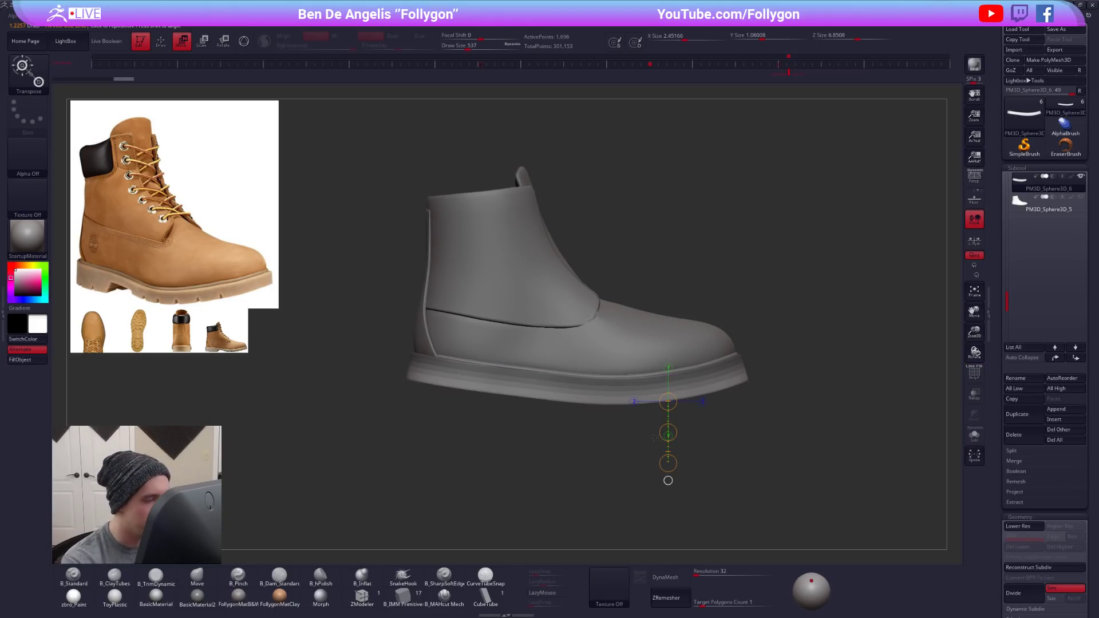
{"action": "left_click_drag", "start_coordinate": [668, 432], "coordinate": [659, 442]}
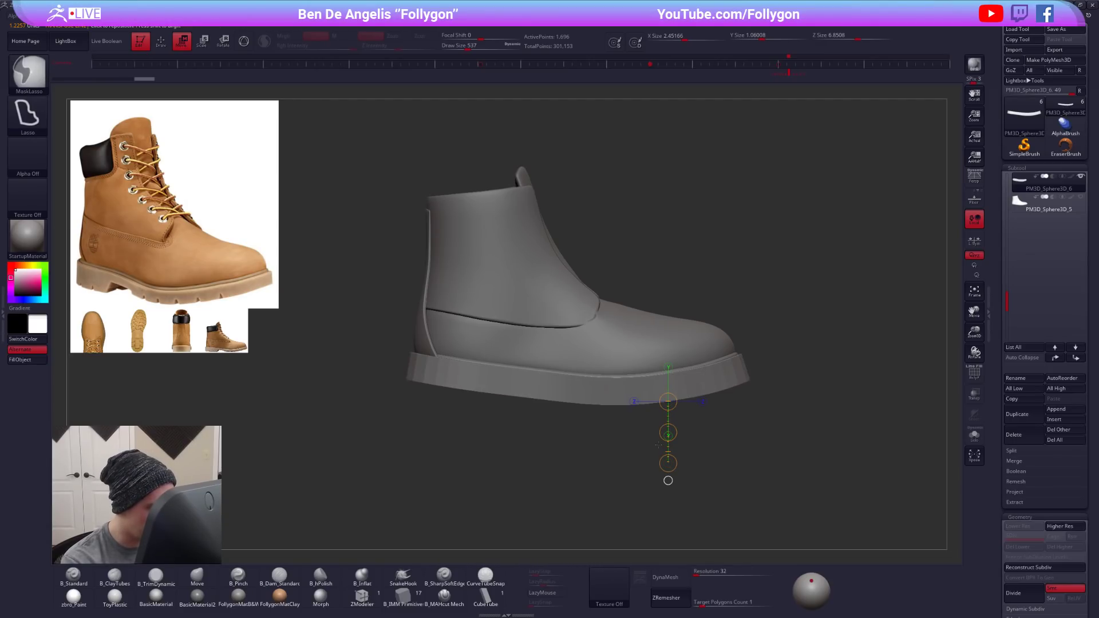
{"action": "key", "text": "ctrl+d"}
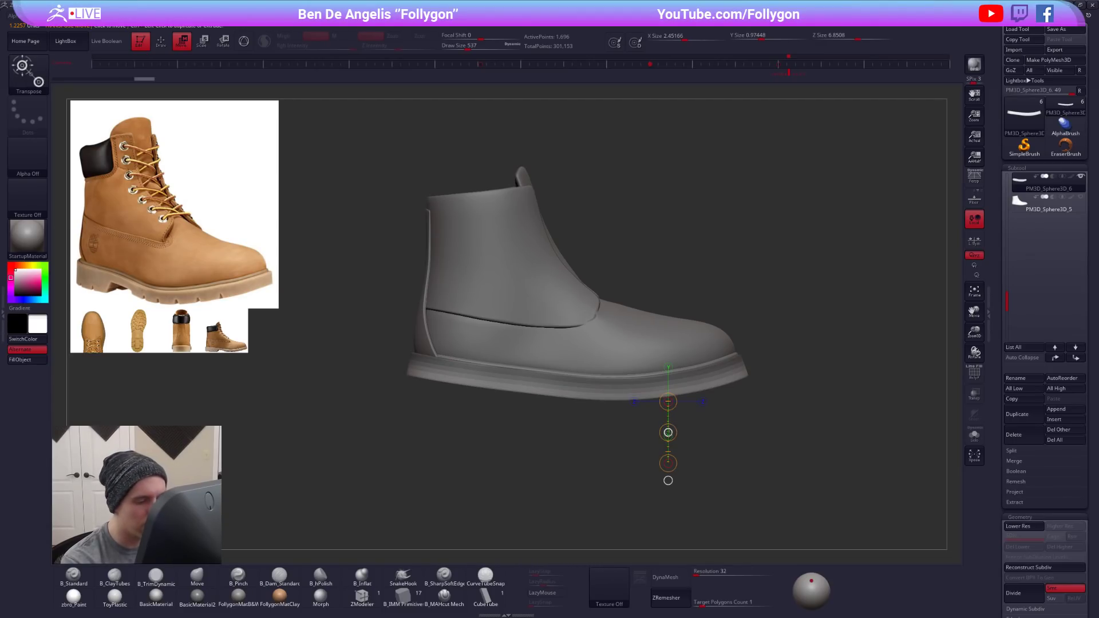
{"action": "left_click_drag", "start_coordinate": [668, 434], "coordinate": [667, 431]}
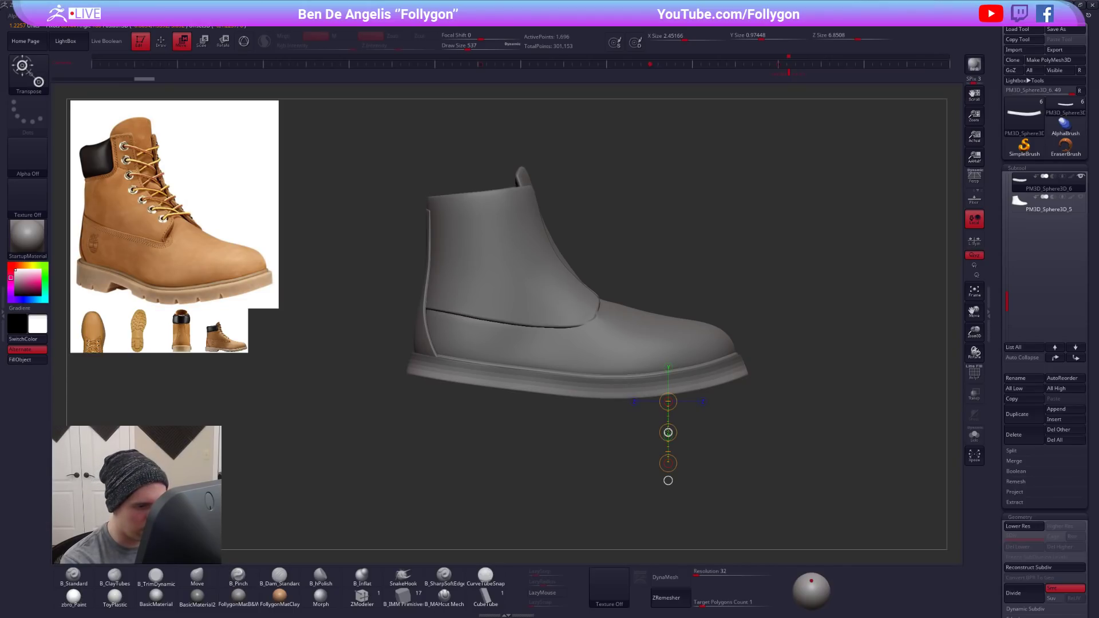
{"action": "key", "text": "1"}
{"action": "key", "text": "1"}
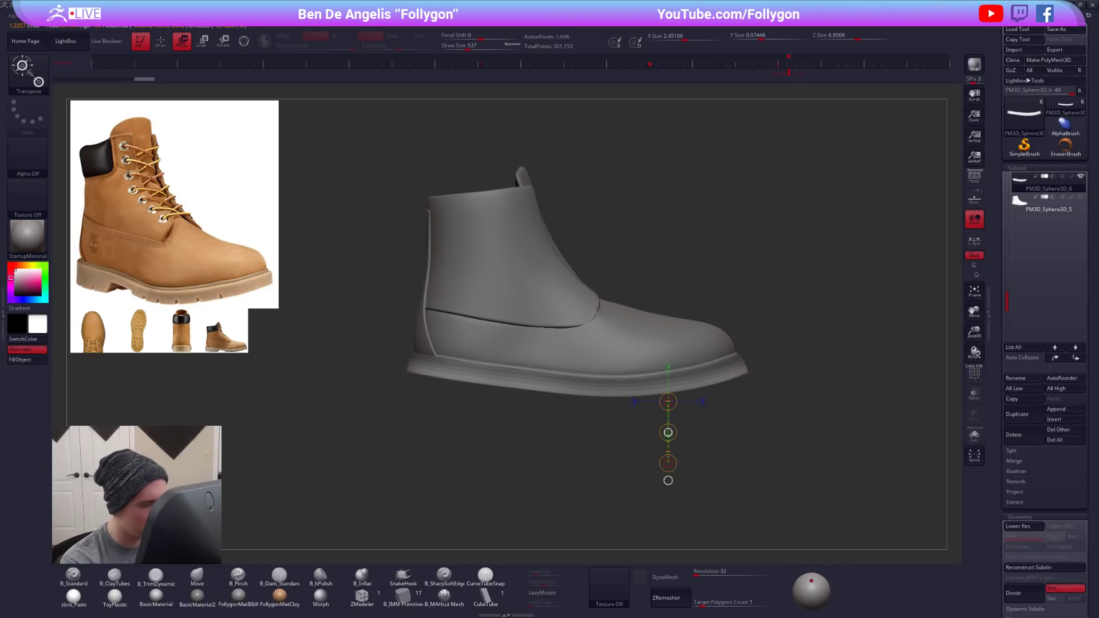
{"action": "key", "text": "1"}
{"action": "key", "text": "1"}
{"action": "key", "text": "1"}
{"action": "key", "text": "1"}
{"action": "key", "text": "1"}
{"action": "key", "text": "1"}
{"action": "key", "text": "1"}
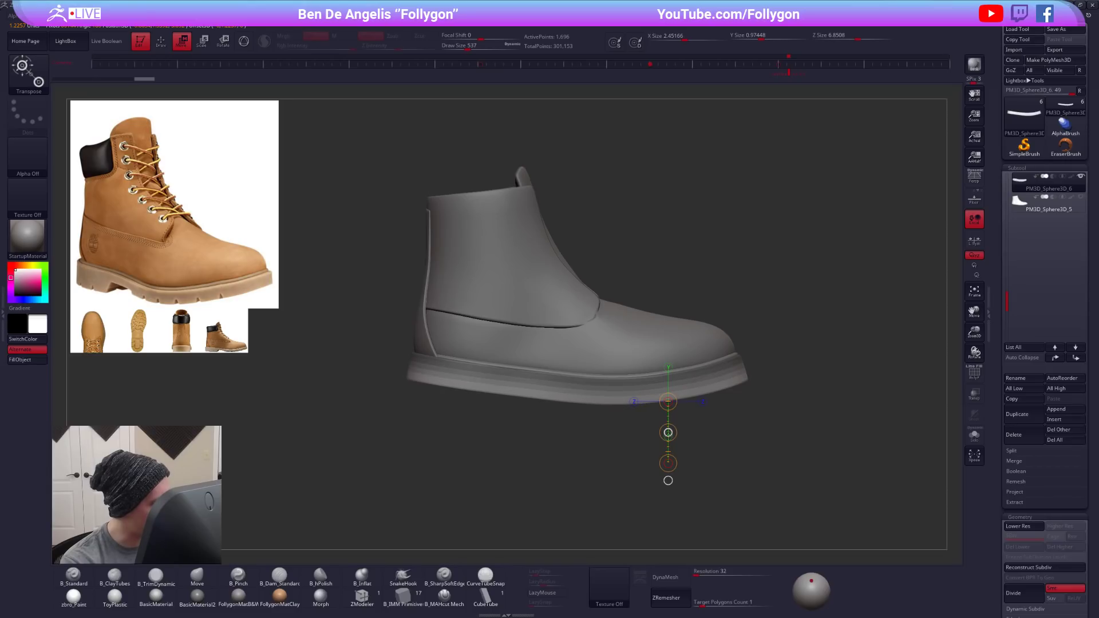
- Undo the vertical thinning and settle the thick sole at a Y size of 1.07662
{"action": "key", "text": "ctrl+shift+z"}
{"action": "key", "text": "ctrl+shift+z"}
{"action": "key", "text": "ctrl+shift+z"}
{"action": "key", "text": "ctrl+z"}
{"action": "key", "text": "ctrl+z"}
{"action": "key", "text": "ctrl+shift+z"}
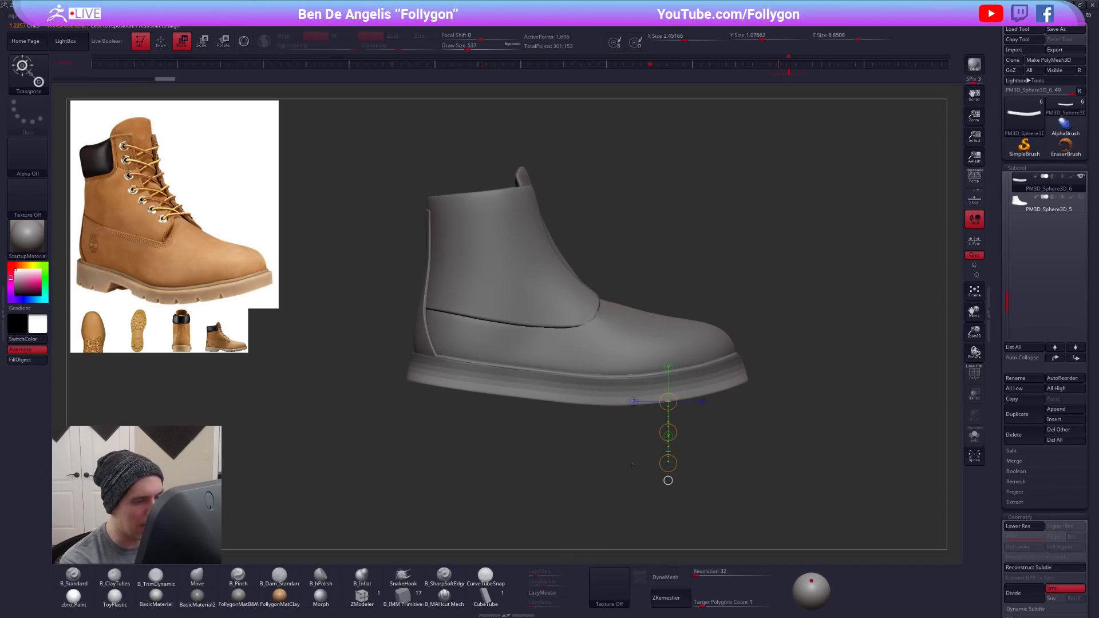
- Shorten the thick sole lengthwise with a horizontal Transpose line, to a Z size of 6.65167
{"action": "left_click_drag", "start_coordinate": [572, 404], "coordinate": [772, 404]}
{"action": "left_click_drag", "start_coordinate": [412, 352], "coordinate": [378, 498]}
{"action": "left_click_drag", "start_coordinate": [580, 405], "coordinate": [797, 405]}
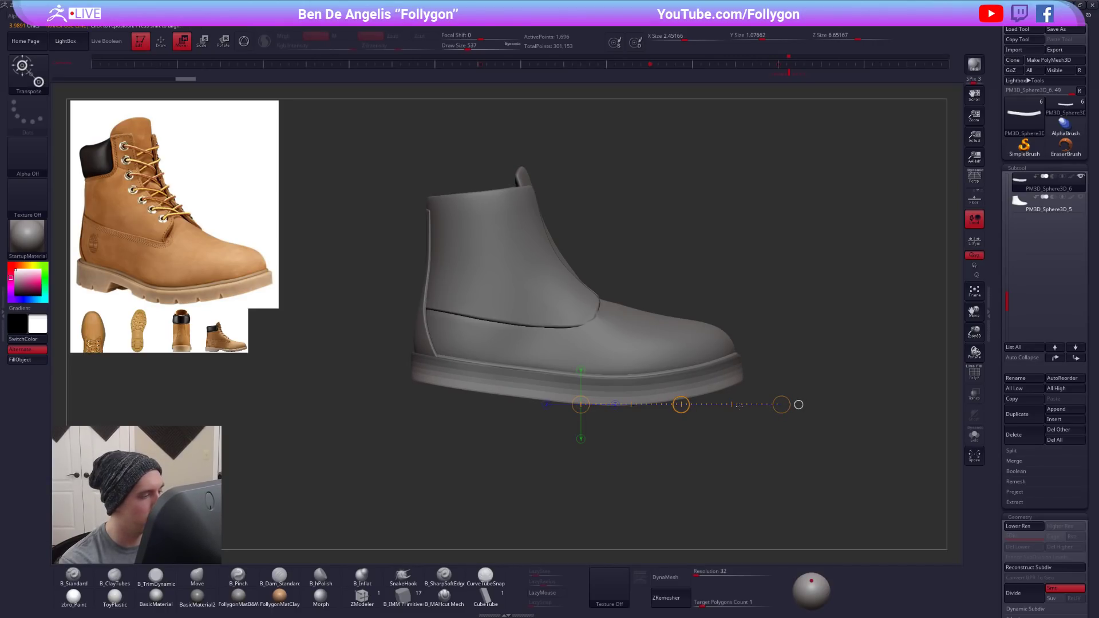
{"action": "key", "text": "q"}
{"action": "mouse_move", "coordinate": [801, 395]}
{"action": "left_mouse_down"}
{"action": "mouse_move", "coordinate": [679, 377]}
{"action": "mouse_move", "coordinate": [652, 406]}
{"action": "mouse_move", "coordinate": [498, 407]}
{"action": "mouse_move", "coordinate": [738, 429]}
{"action": "left_mouse_up"}
{"action": "left_click_drag", "start_coordinate": [592, 461], "coordinate": [665, 450], "text": "alt"}
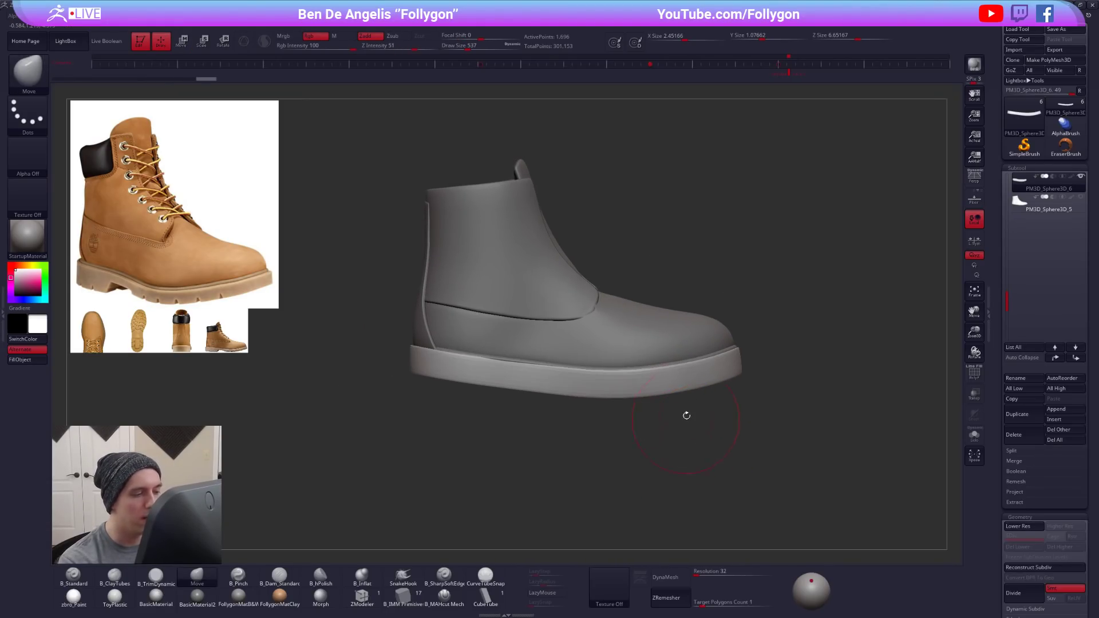
- Reshape the thick sole's outline from underneath with the Move brush at draw size 980, isolating the sole while working
{"action": "left_click_drag", "start_coordinate": [571, 405], "coordinate": [534, 435]}
{"action": "key", "text": "space"}
{"action": "mouse_move", "coordinate": [521, 378]}
{"action": "left_mouse_down"}
{"action": "mouse_move", "coordinate": [529, 378]}
{"action": "mouse_move", "coordinate": [504, 438]}
{"action": "mouse_move", "coordinate": [525, 380]}
{"action": "left_mouse_up"}
{"action": "key", "text": "space"}
{"action": "key", "text": "alt+s"}
{"action": "left_click_drag", "start_coordinate": [530, 438], "coordinate": [533, 467], "text": "shift"}
{"action": "left_click_drag", "start_coordinate": [522, 372], "coordinate": [522, 386]}
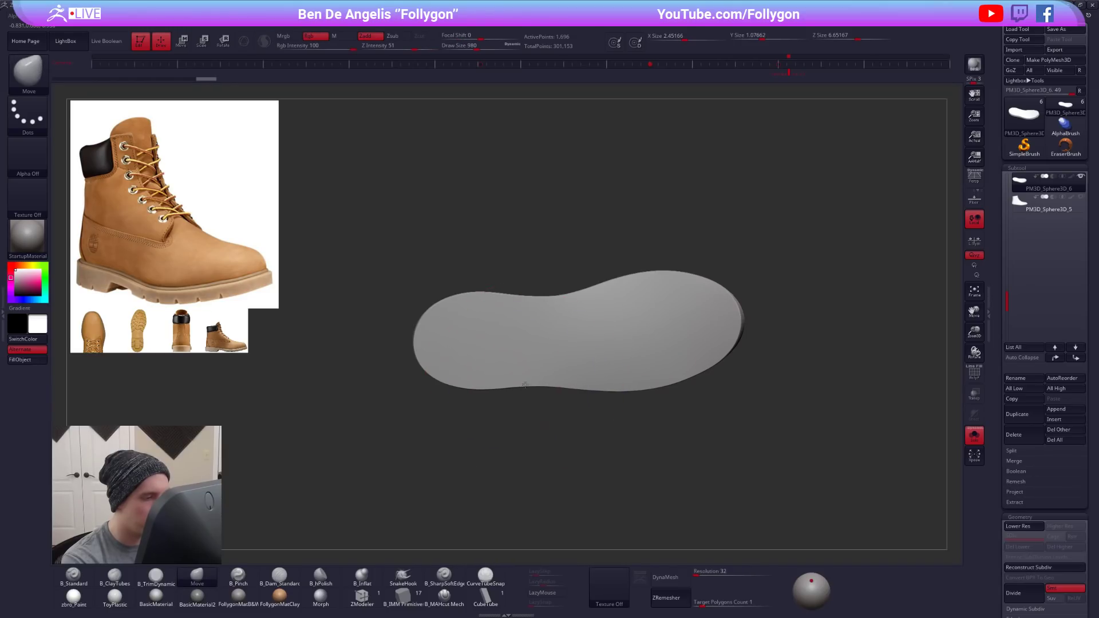
{"action": "right_click_drag", "start_coordinate": [527, 395], "coordinate": [537, 276], "text": "shift"}
{"action": "key", "text": "alt+s"}
{"action": "mouse_move", "coordinate": [527, 390]}
{"action": "right_mouse_down"}
{"action": "mouse_move", "coordinate": [538, 421]}
{"action": "mouse_move", "coordinate": [529, 400]}
{"action": "mouse_move", "coordinate": [564, 409]}
{"action": "mouse_move", "coordinate": [535, 412]}
{"action": "right_mouse_up"}
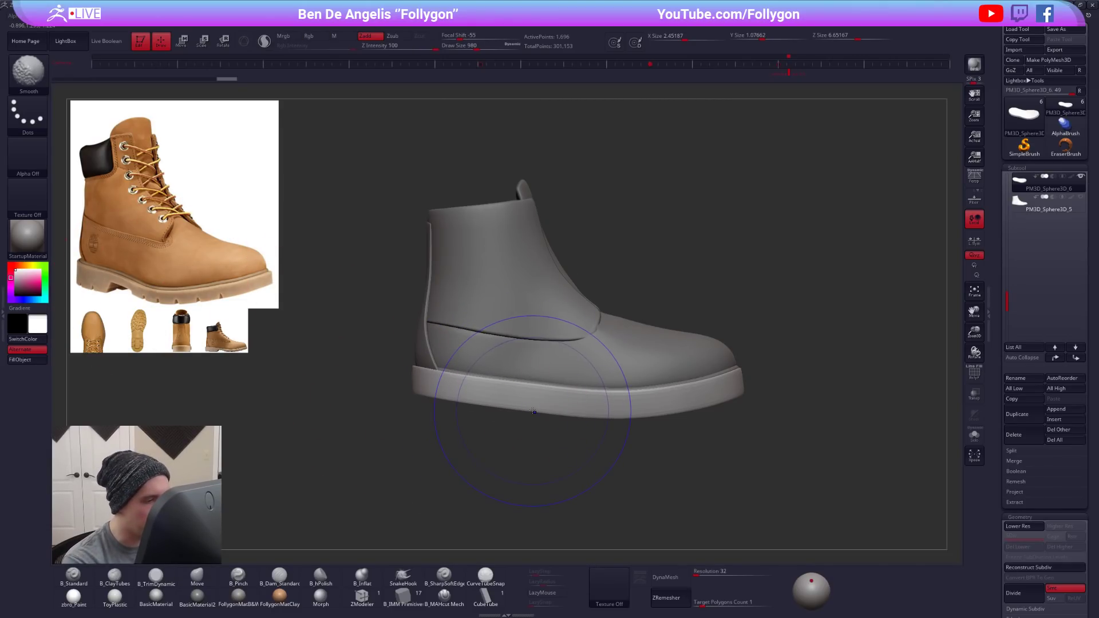
- Scale the thick sole up slightly with a Transpose line in Scale mode
{"action": "key", "text": "w"}
{"action": "left_click_drag", "start_coordinate": [624, 403], "coordinate": [624, 471]}
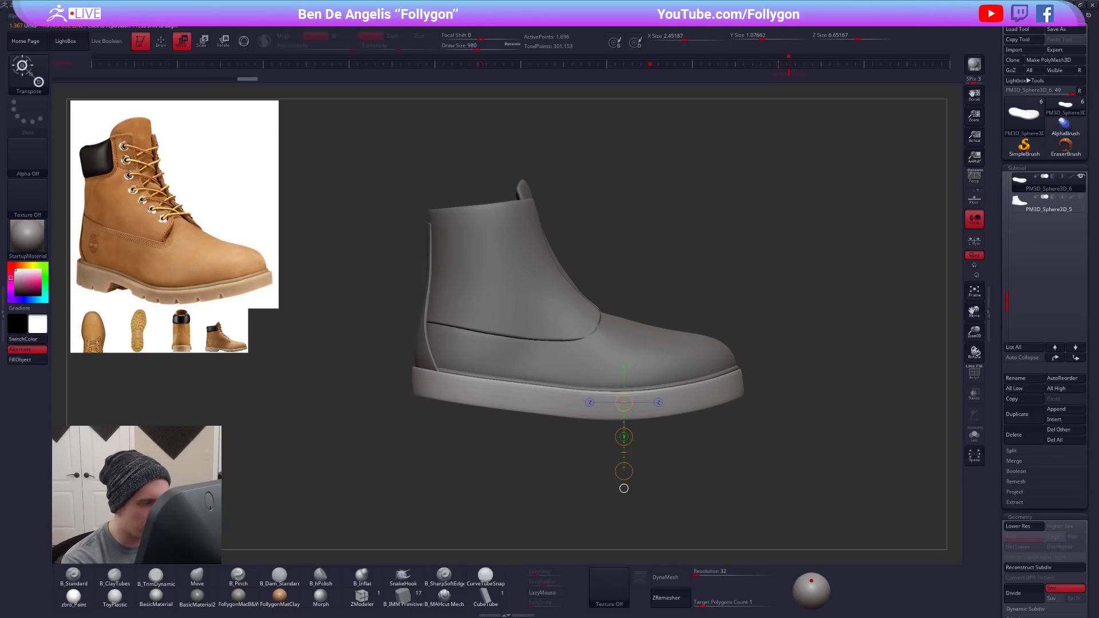
{"action": "key", "text": "q"}
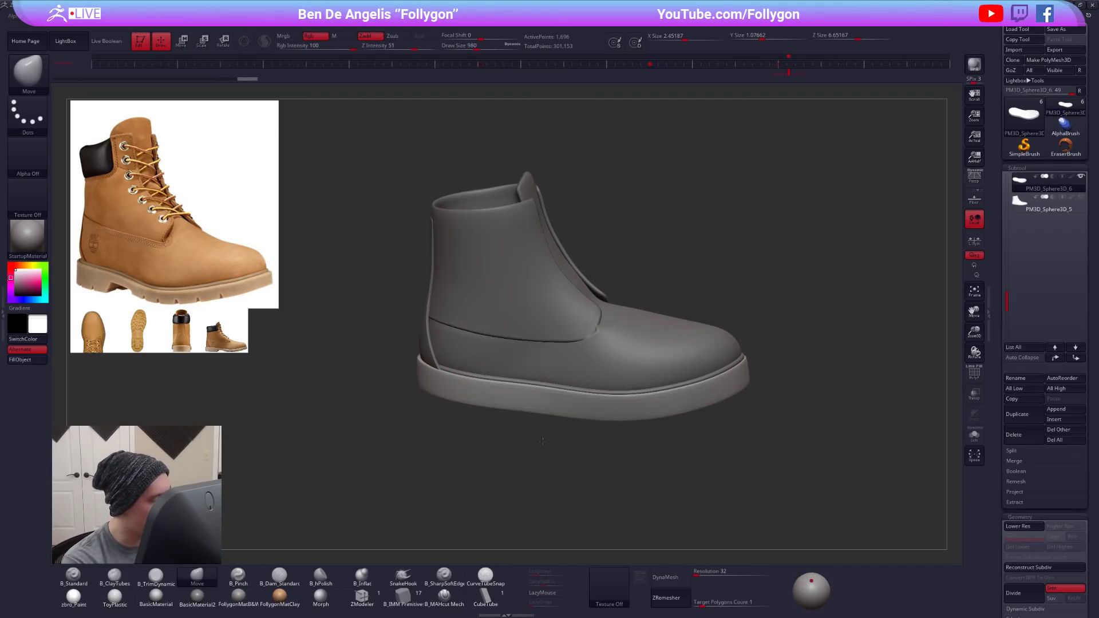
{"action": "key", "text": "e"}
{"action": "left_click", "coordinate": [624, 488]}
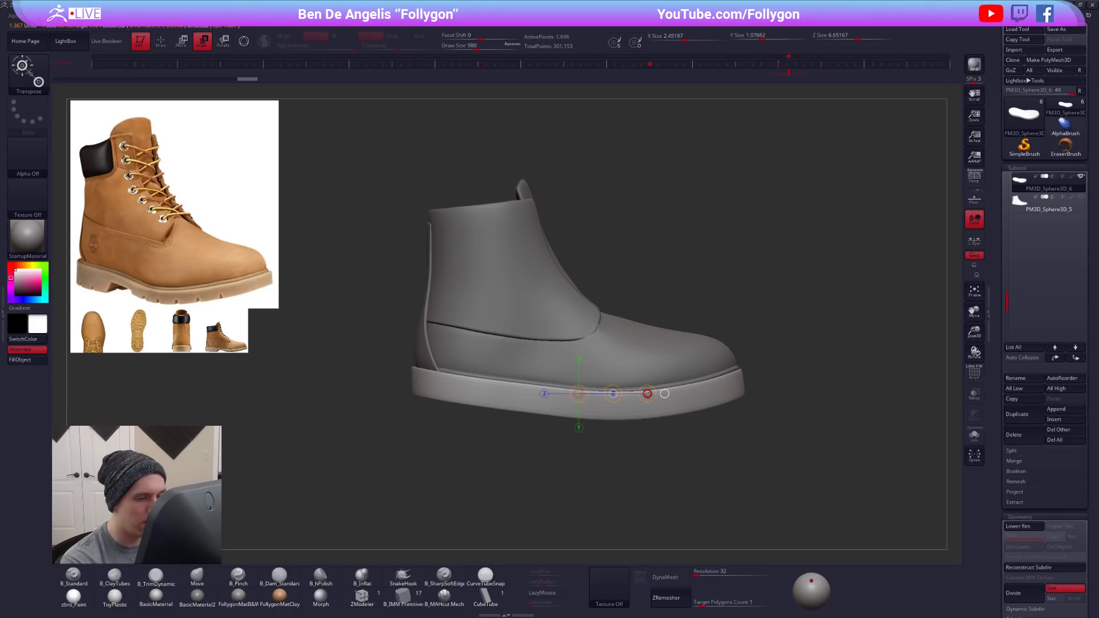
{"action": "left_click_drag", "start_coordinate": [648, 395], "coordinate": [650, 395]}
{"action": "key", "text": "q"}
- Resize the Move brush and adjust the thick sole's edge from several angles to follow the boot
{"action": "mouse_move", "coordinate": [574, 428]}
{"action": "left_mouse_down"}
{"action": "mouse_move", "coordinate": [596, 449]}
{"action": "mouse_move", "coordinate": [580, 380]}
{"action": "mouse_move", "coordinate": [565, 397]}
{"action": "left_mouse_up"}
{"action": "left_click", "coordinate": [568, 387], "text": "alt"}
{"action": "key", "text": "space"}
{"action": "mouse_move", "coordinate": [579, 383]}
{"action": "right_mouse_down"}
{"action": "mouse_move", "coordinate": [570, 411]}
{"action": "mouse_move", "coordinate": [582, 398]}
{"action": "mouse_move", "coordinate": [572, 375]}
{"action": "mouse_move", "coordinate": [581, 389]}
{"action": "right_mouse_up"}
{"action": "key", "text": "space"}
{"action": "left_click_drag", "start_coordinate": [578, 383], "coordinate": [572, 382]}
{"action": "right_click_drag", "start_coordinate": [564, 366], "coordinate": [552, 348]}
{"action": "left_click_drag", "start_coordinate": [544, 337], "coordinate": [555, 341]}
{"action": "mouse_move", "coordinate": [553, 408]}
{"action": "right_mouse_down"}
{"action": "mouse_move", "coordinate": [610, 368]}
{"action": "mouse_move", "coordinate": [569, 373]}
{"action": "mouse_move", "coordinate": [566, 404]}
{"action": "mouse_move", "coordinate": [531, 409]}
{"action": "mouse_move", "coordinate": [572, 395]}
{"action": "mouse_move", "coordinate": [549, 376]}
{"action": "mouse_move", "coordinate": [573, 397]}
{"action": "right_mouse_up"}
- Make the border tube the active subtool and adjust it around the heel with an enlarged Move brush
{"action": "left_click", "coordinate": [547, 396], "text": "alt"}
{"action": "key", "text": "]"}
{"action": "key", "text": "]"}
{"action": "key", "text": "]"}
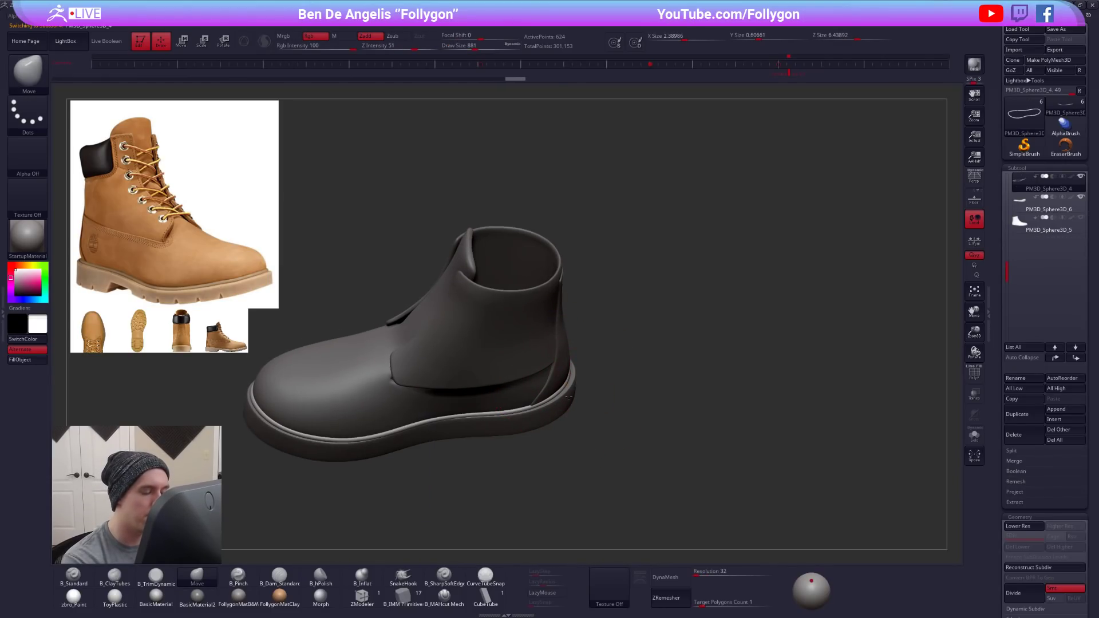
{"action": "right_click_drag", "start_coordinate": [571, 394], "coordinate": [591, 405]}
{"action": "left_click_drag", "start_coordinate": [575, 360], "coordinate": [575, 354]}
{"action": "mouse_move", "coordinate": [597, 357]}
{"action": "right_mouse_down"}
{"action": "mouse_move", "coordinate": [580, 364]}
{"action": "mouse_move", "coordinate": [577, 413]}
{"action": "right_mouse_up"}
{"action": "left_click_drag", "start_coordinate": [571, 332], "coordinate": [575, 328]}
{"action": "right_click", "coordinate": [574, 325]}
- Refine the border tube's fit along the sole's sides and toe with the Move brush at draw size 742
{"action": "right_click_drag", "start_coordinate": [579, 378], "coordinate": [588, 331]}
{"action": "mouse_move", "coordinate": [748, 456]}
{"action": "right_mouse_down"}
{"action": "mouse_move", "coordinate": [641, 454]}
{"action": "mouse_move", "coordinate": [650, 429]}
{"action": "right_mouse_up"}
{"action": "right_click_drag", "start_coordinate": [640, 336], "coordinate": [681, 341], "text": "alt"}
{"action": "right_click_drag", "start_coordinate": [562, 400], "coordinate": [561, 436]}
{"action": "right_click_drag", "start_coordinate": [493, 410], "coordinate": [558, 423]}
{"action": "right_click_drag", "start_coordinate": [512, 354], "coordinate": [432, 298]}
{"action": "right_click_drag", "start_coordinate": [780, 413], "coordinate": [691, 411], "text": "alt"}
{"action": "right_click_drag", "start_coordinate": [691, 401], "coordinate": [711, 407]}
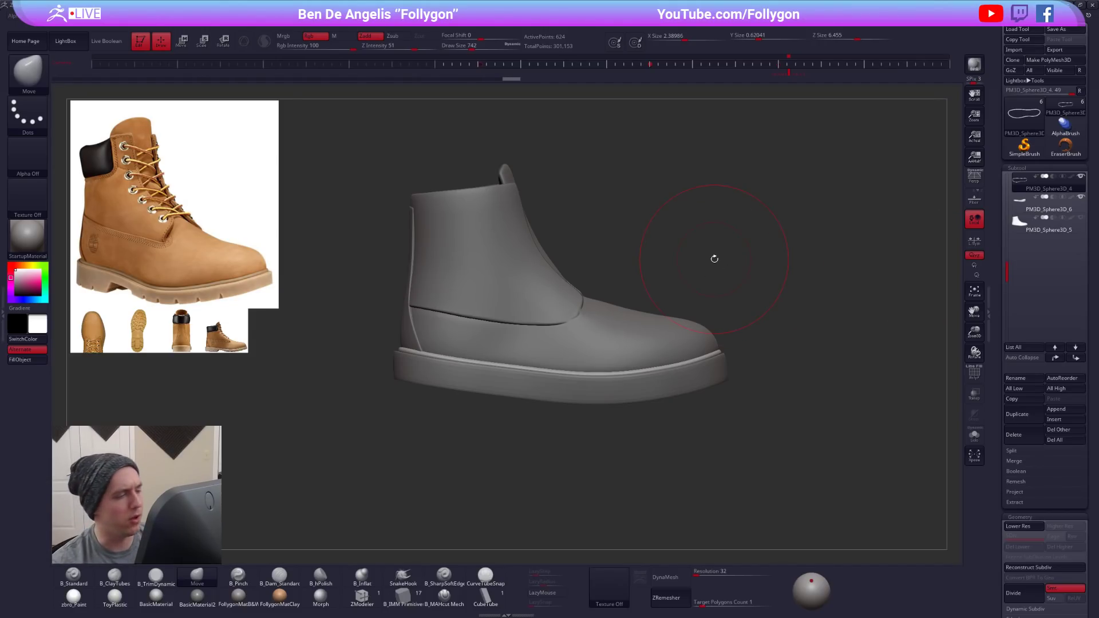
- Make the rear heel panel active and adjust its front edge with the Move brush, starting at draw size 677
{"action": "left_click", "coordinate": [413, 329], "text": "alt"}
{"action": "right_click_drag", "start_coordinate": [413, 329], "coordinate": [553, 337], "text": "alt"}
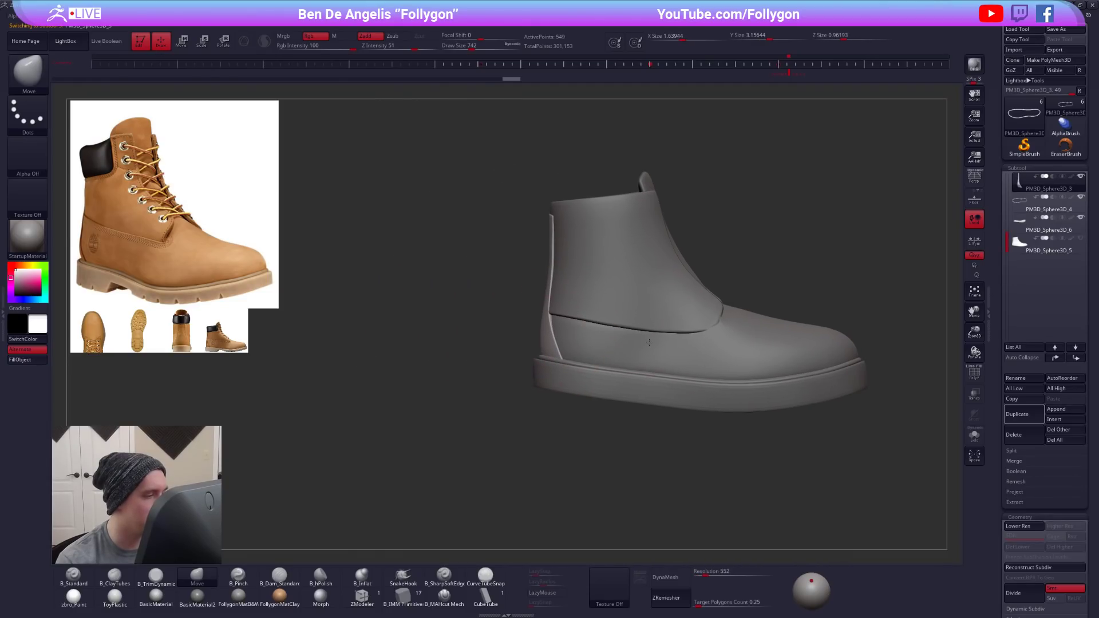
{"action": "key", "text": "space"}
{"action": "left_click_drag", "start_coordinate": [555, 322], "coordinate": [550, 323]}
{"action": "right_click_drag", "start_coordinate": [551, 324], "coordinate": [550, 297], "text": "ctrl"}
{"action": "key", "text": "space"}
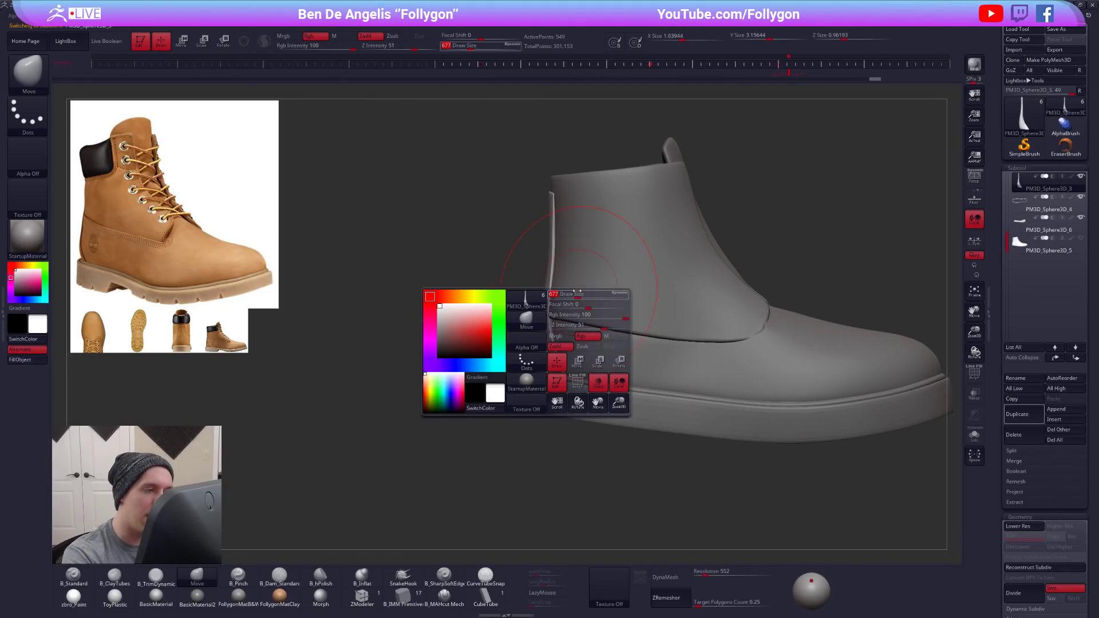
{"action": "left_click", "coordinate": [564, 286], "text": "alt"}
{"action": "key", "text": "space"}
{"action": "left_click_drag", "start_coordinate": [550, 314], "coordinate": [559, 263]}
{"action": "key", "text": "space"}
- Make the upper ankle panel active and adjust its lower edge with the Move brush at draw size 430
{"action": "right_click_drag", "start_coordinate": [554, 262], "coordinate": [744, 275]}
{"action": "right_click_drag", "start_coordinate": [518, 334], "coordinate": [585, 336], "text": "alt"}
{"action": "key", "text": "space"}
{"action": "left_click_drag", "start_coordinate": [555, 333], "coordinate": [547, 333]}
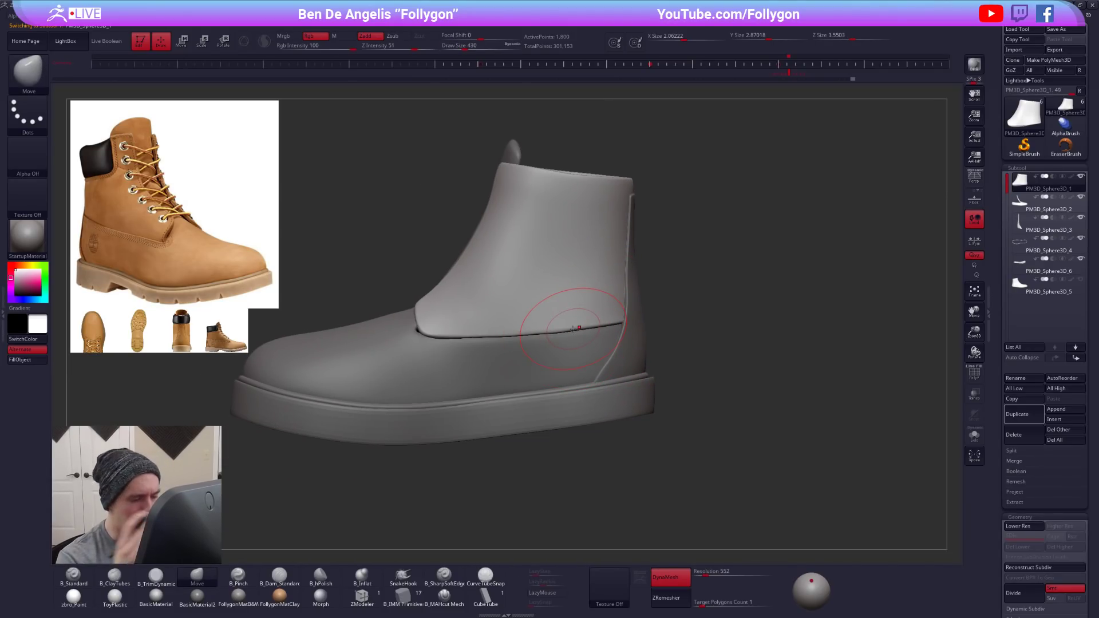
{"action": "key", "text": "shift+d"}
{"action": "key", "text": "space"}
{"action": "key", "text": "shift+f"}
{"action": "left_click_drag", "start_coordinate": [547, 345], "coordinate": [529, 341]}
{"action": "right_click_drag", "start_coordinate": [529, 341], "coordinate": [618, 347], "text": "alt"}
- Refine the ankle panel's lower edge with the Move brush at draw size 414, with smoothing displayed
{"action": "key", "text": "space"}
{"action": "left_click_drag", "start_coordinate": [515, 347], "coordinate": [528, 347]}
{"action": "key", "text": "shift+f"}
{"action": "key", "text": "b"}
{"action": "key", "text": "m"}
{"action": "key", "text": "v"}
{"action": "key", "text": "d"}
{"action": "mouse_move", "coordinate": [530, 347]}
{"action": "right_mouse_down"}
{"action": "mouse_move", "coordinate": [695, 343]}
{"action": "mouse_move", "coordinate": [659, 336]}
{"action": "mouse_move", "coordinate": [670, 340]}
{"action": "right_mouse_up"}
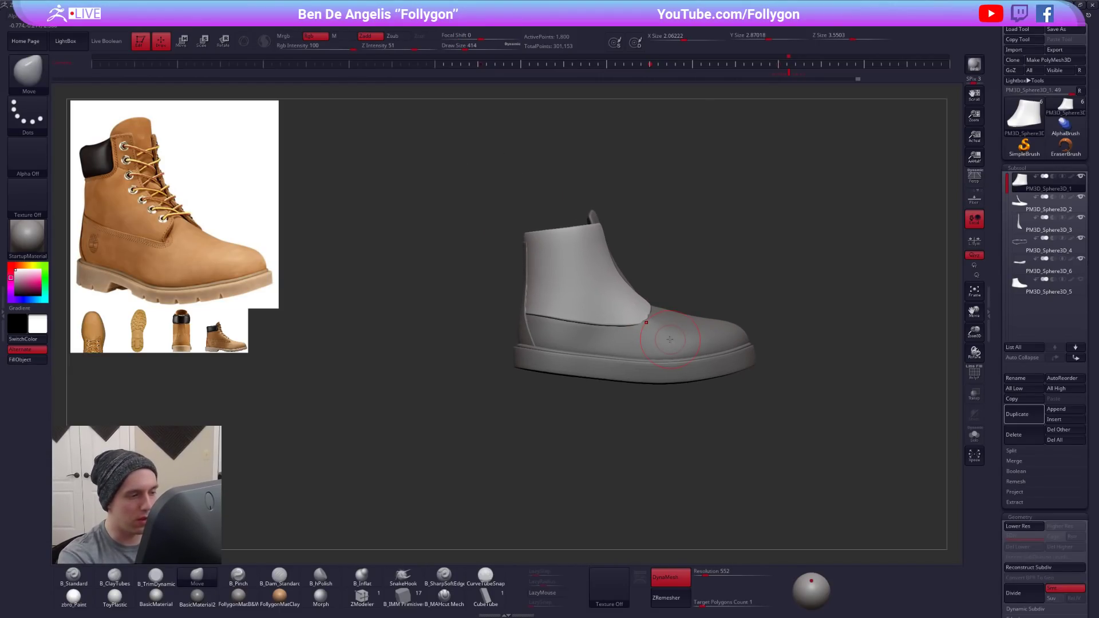
- Make the thick sole active, check it with and without smoothing, and set the draw size to 350
{"action": "right_click_drag", "start_coordinate": [611, 314], "coordinate": [615, 381]}
{"action": "left_click", "coordinate": [614, 405], "text": "alt"}
{"action": "right_click_drag", "start_coordinate": [614, 429], "coordinate": [615, 410], "text": "alt"}
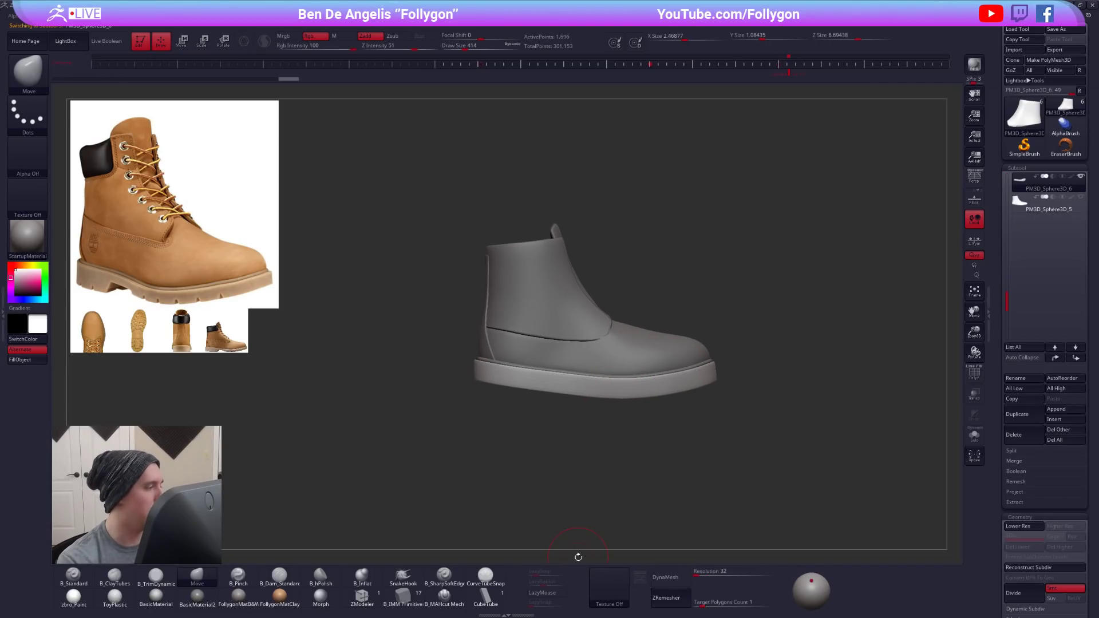
{"action": "key", "text": "shift+d"}
{"action": "right_click_drag", "start_coordinate": [709, 522], "coordinate": [703, 459], "text": "alt"}
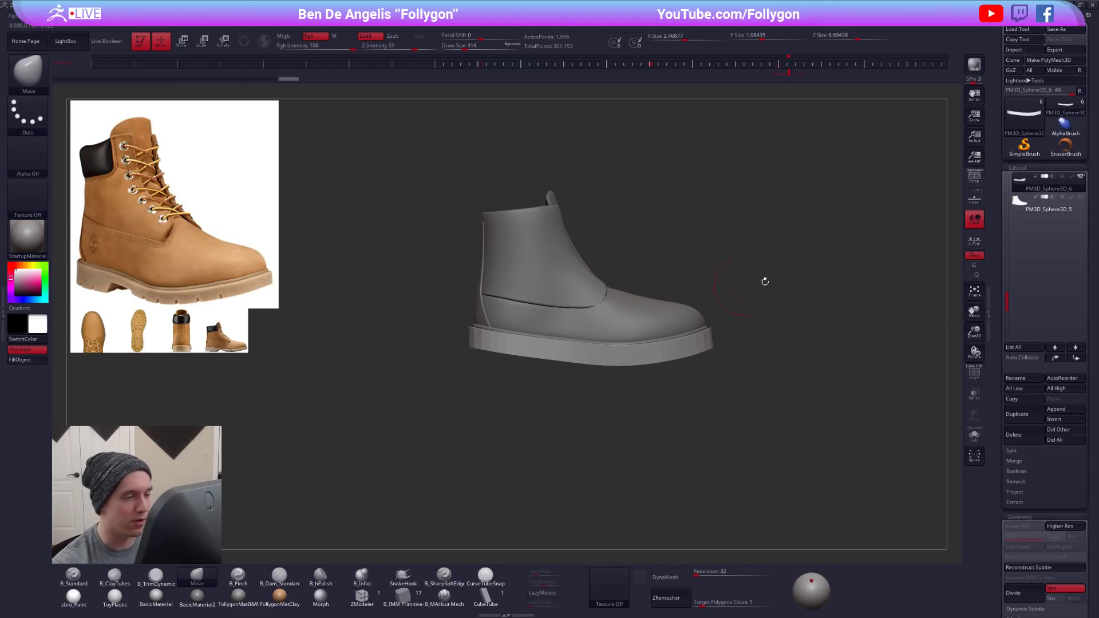
{"action": "key", "text": "shift+f"}
{"action": "key", "text": "shift+f"}
{"action": "mouse_move", "coordinate": [629, 394]}
{"action": "left_mouse_down", "text": "alt"}
{"action": "mouse_move", "coordinate": [637, 404]}
{"action": "mouse_move", "coordinate": [651, 394]}
{"action": "mouse_move", "coordinate": [619, 375]}
{"action": "mouse_move", "coordinate": [634, 327]}
{"action": "left_mouse_up", "text": "alt"}
{"action": "key", "text": "space"}
{"action": "key", "text": "d"}
{"action": "right_click_drag", "start_coordinate": [605, 352], "coordinate": [654, 391]}
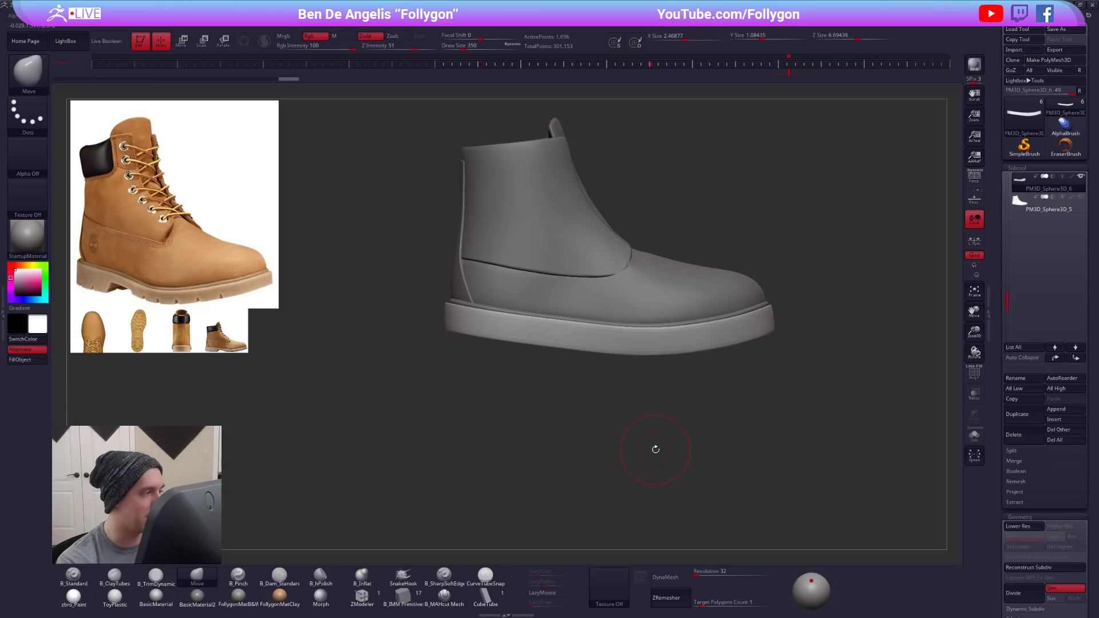
{"action": "right_click_drag", "start_coordinate": [724, 499], "coordinate": [725, 498]}
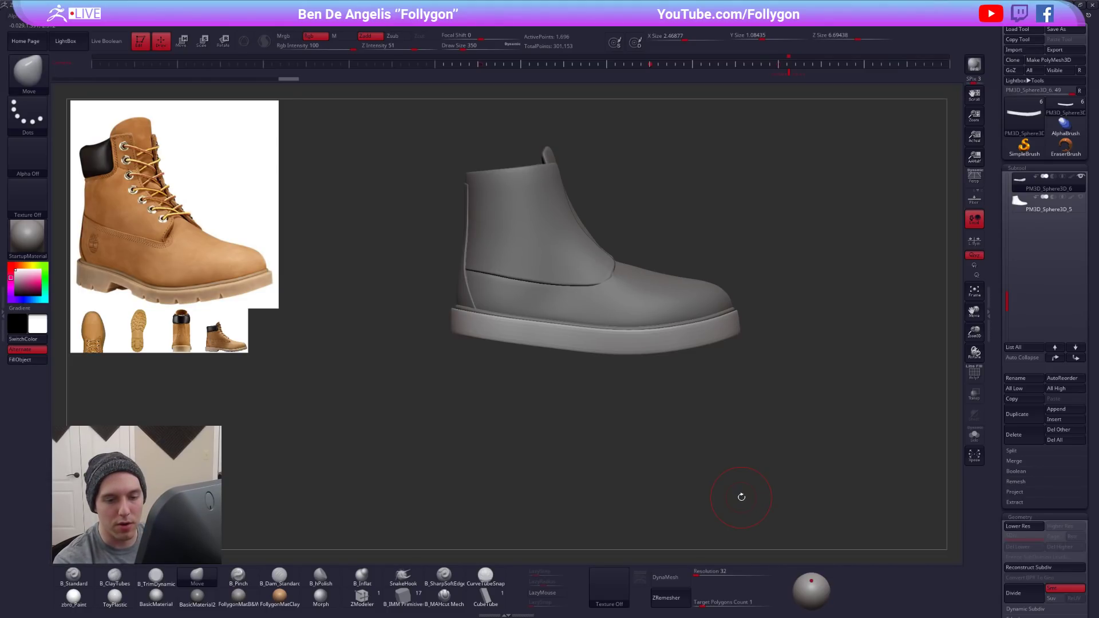
- Duplicate the thick sole and insert a cube onto the duplicate's underside with the IMM Primitives brush
{"action": "left_click", "coordinate": [1013, 415]}
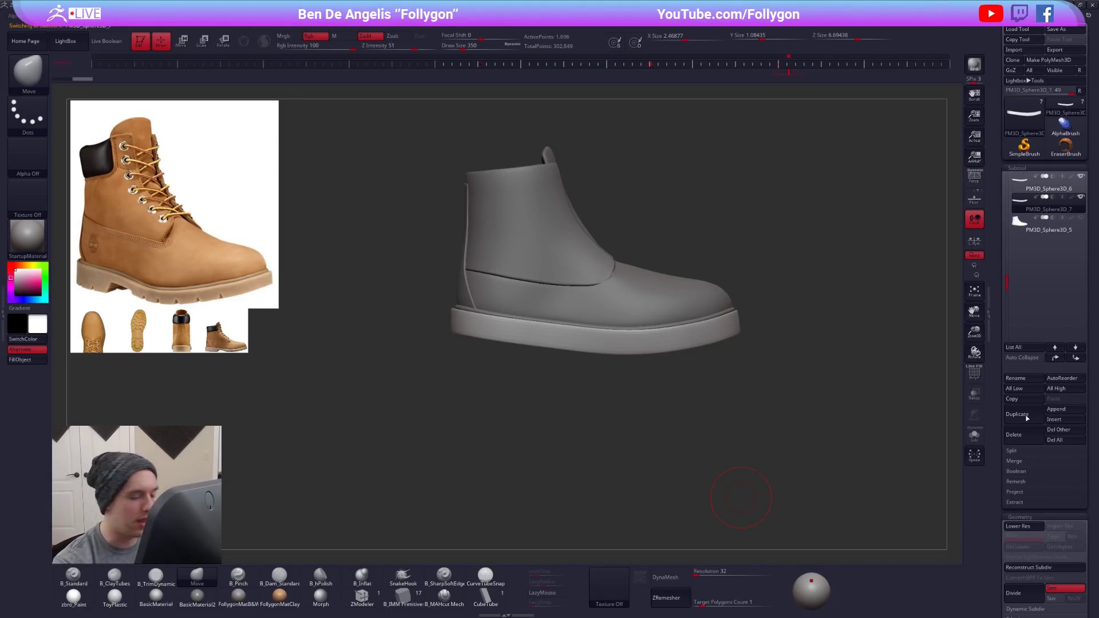
{"action": "key", "text": "i"}
{"action": "key", "text": "m"}
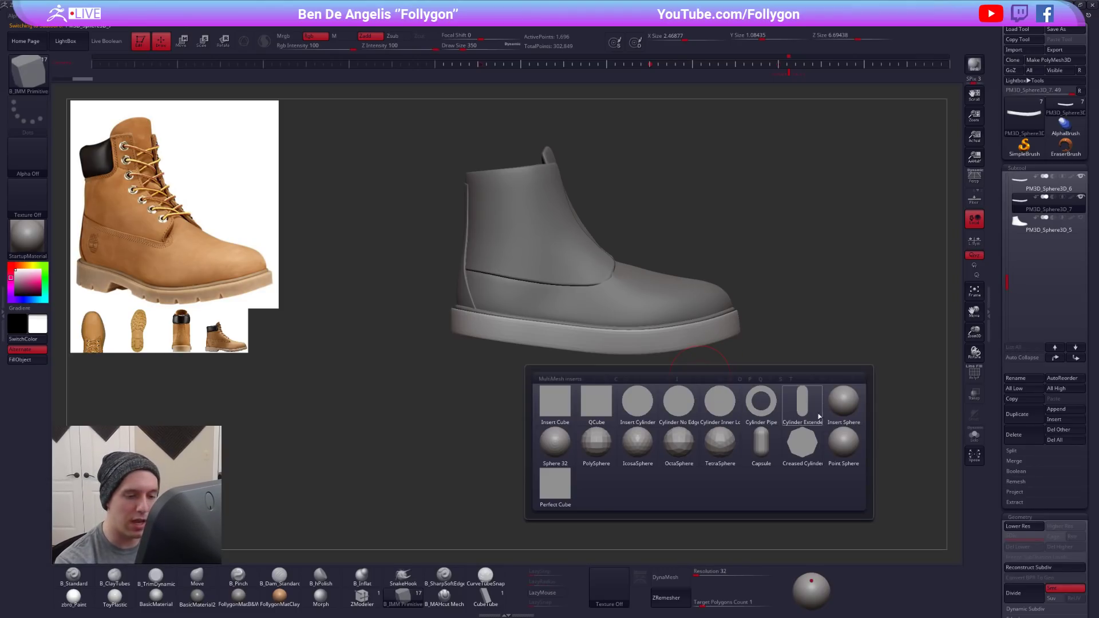
{"action": "left_click", "coordinate": [596, 444]}
{"action": "left_click_drag", "start_coordinate": [590, 441], "coordinate": [581, 362]}
{"action": "key", "text": "shift+d"}
{"action": "key", "text": "shift+f"}
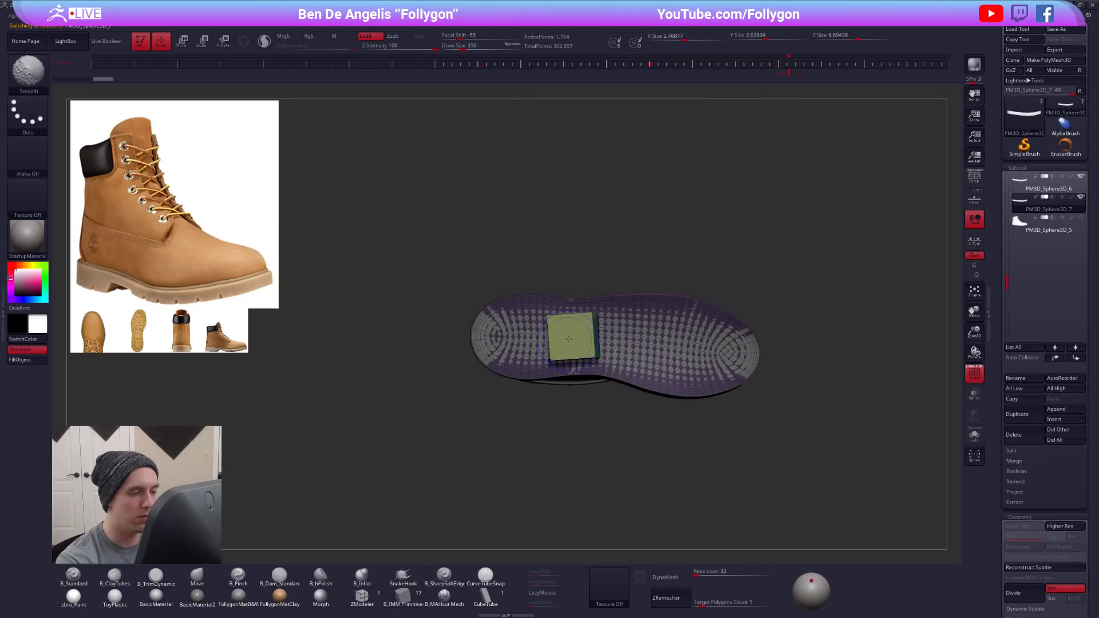
- Isolate the inserted cube in its own polygroup and delete the hidden sole geometry from the duplicate subtool
{"action": "right_click_drag", "start_coordinate": [577, 329], "coordinate": [574, 366]}
{"action": "left_click", "coordinate": [581, 406], "text": "ctrl"}
{"action": "key", "text": "ctrl+w"}
{"action": "left_click", "coordinate": [587, 335], "text": "ctrl+shift"}
{"action": "key", "text": "space"}
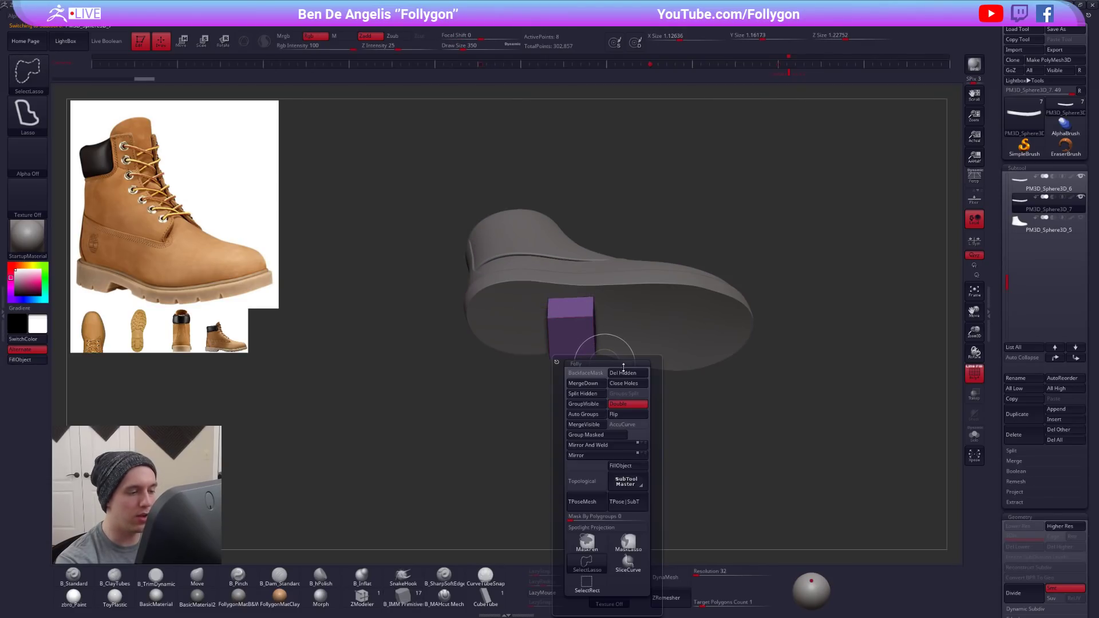
{"action": "left_click", "coordinate": [590, 373]}
{"action": "key", "text": "alt+shift+s"}
{"action": "left_click_drag", "start_coordinate": [601, 453], "coordinate": [582, 348]}
{"action": "key", "text": "alt+shift+s"}
- Stretch the cube with Transpose into a block spanning the sole's width, to an X size of 2.88867, beneath the boot
{"action": "key", "text": "w"}
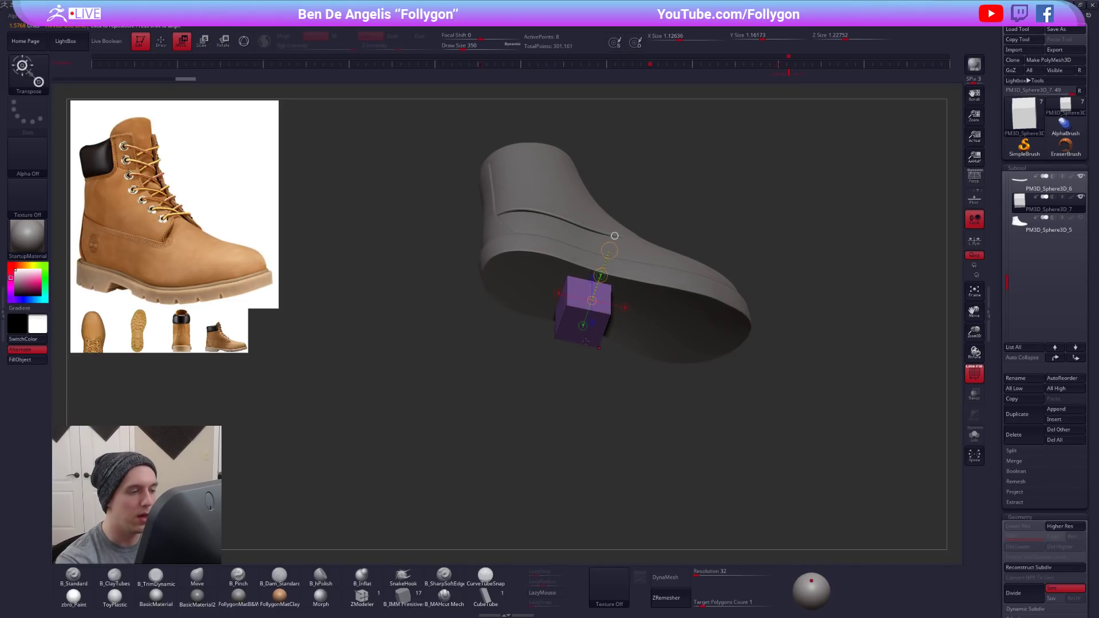
{"action": "left_click_drag", "start_coordinate": [609, 250], "coordinate": [635, 172]}
{"action": "left_click_drag", "start_coordinate": [608, 372], "coordinate": [583, 214]}
{"action": "right_click_drag", "start_coordinate": [585, 214], "coordinate": [599, 315]}
{"action": "right_click_drag", "start_coordinate": [559, 405], "coordinate": [618, 413], "text": "alt"}
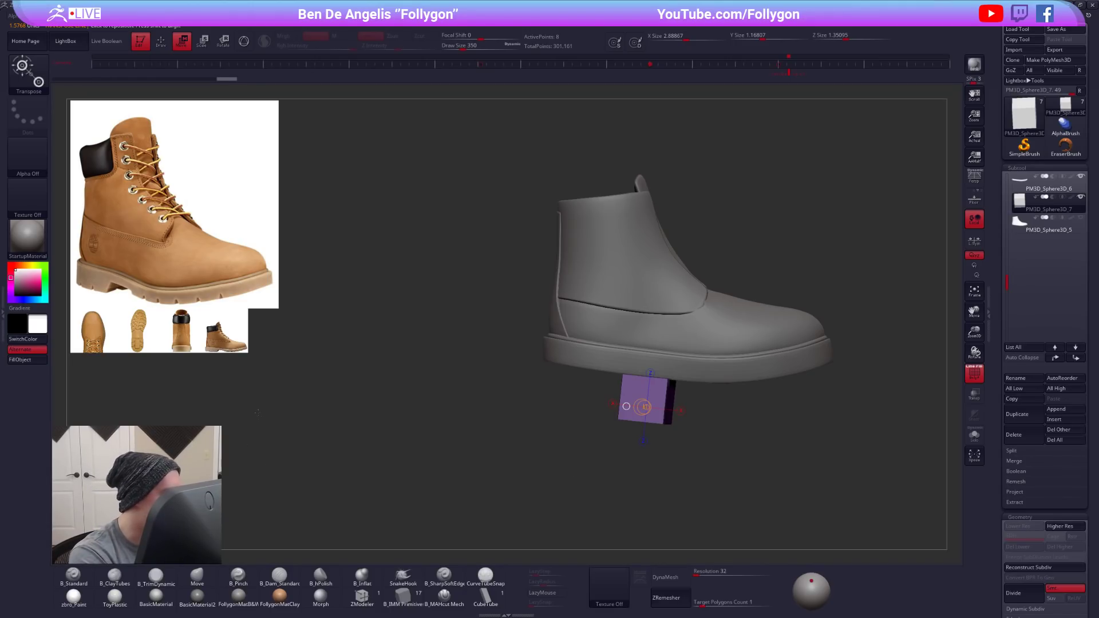
- Move the side-view boot reference over the model in Spotlight and recall the stored side view
{"action": "key", "text": "z"}
{"action": "left_click_drag", "start_coordinate": [234, 335], "coordinate": [606, 354]}
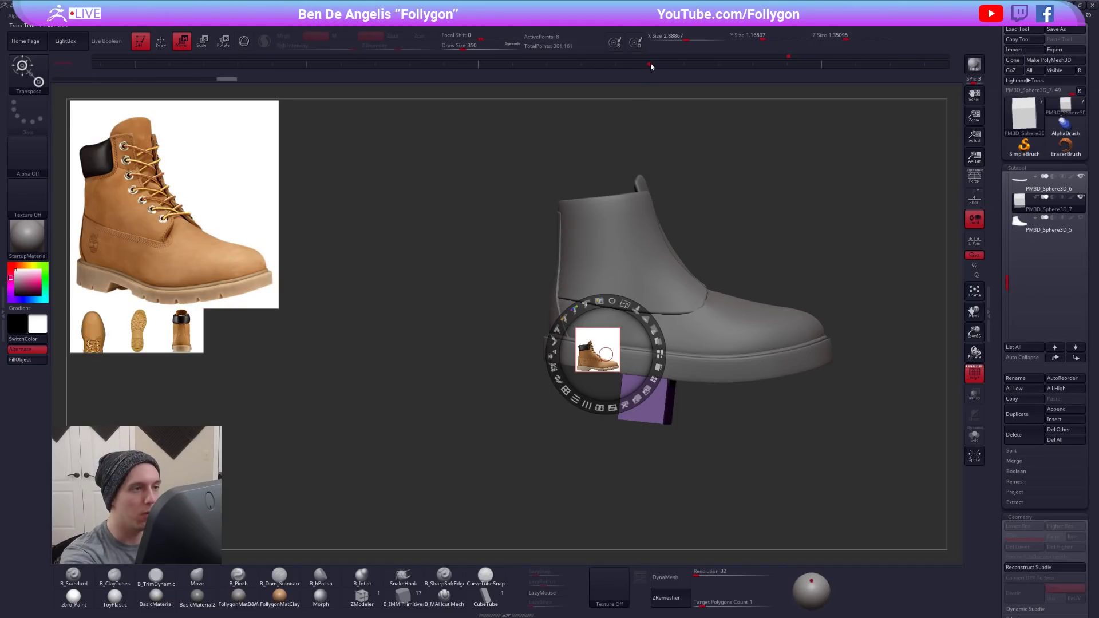
{"action": "left_click_drag", "start_coordinate": [719, 75], "coordinate": [651, 76]}
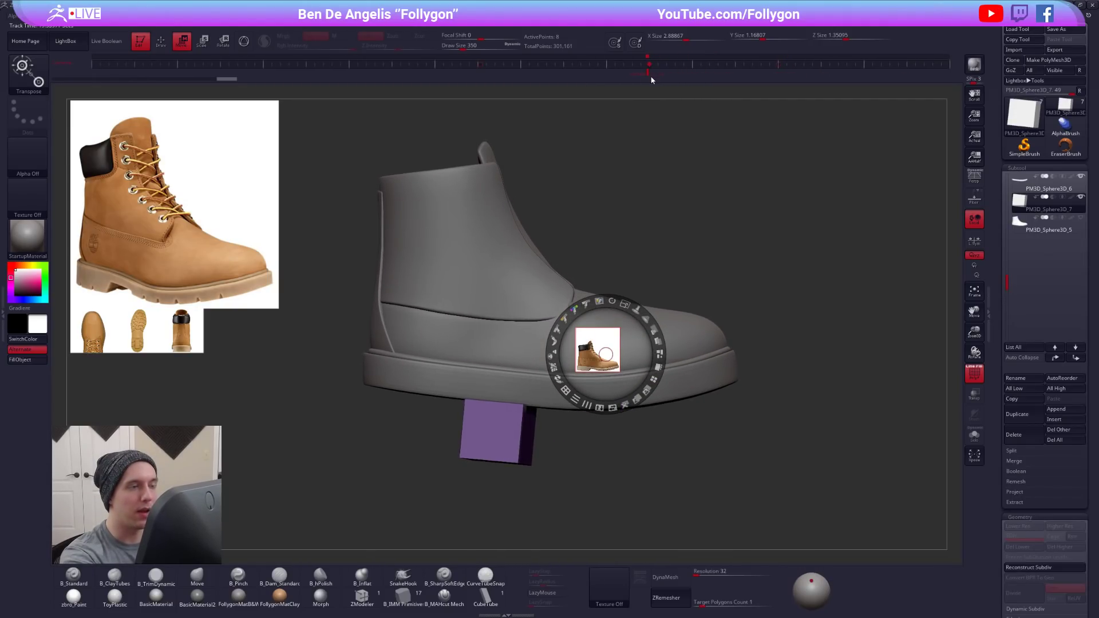
{"action": "left_click", "coordinate": [479, 61]}
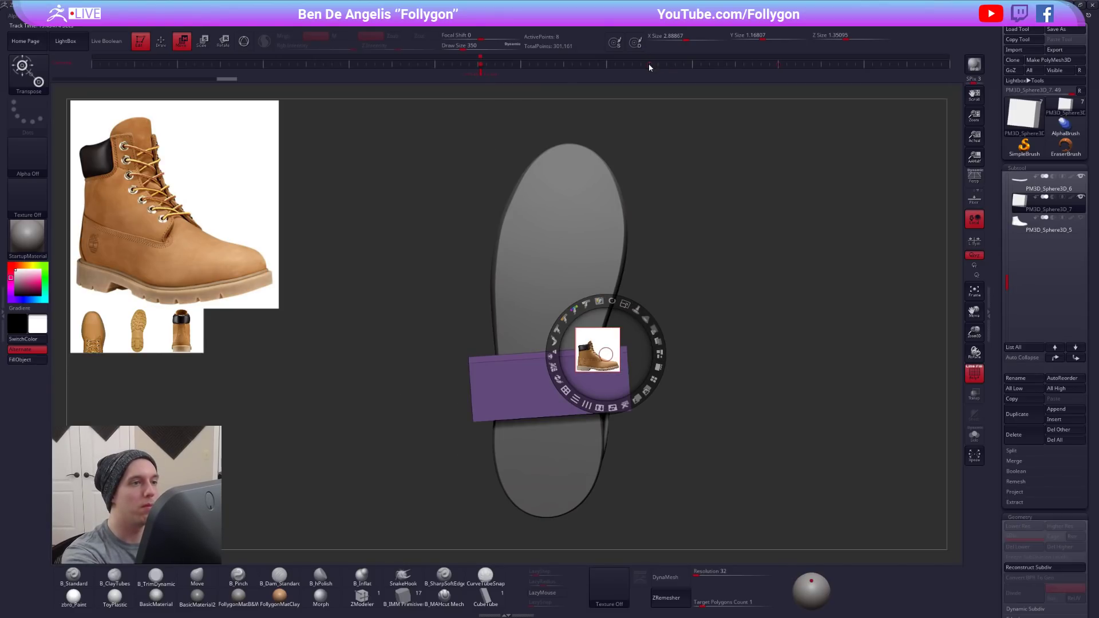
{"action": "left_click", "coordinate": [651, 67]}
{"action": "key", "text": "z"}
{"action": "key", "text": "z"}
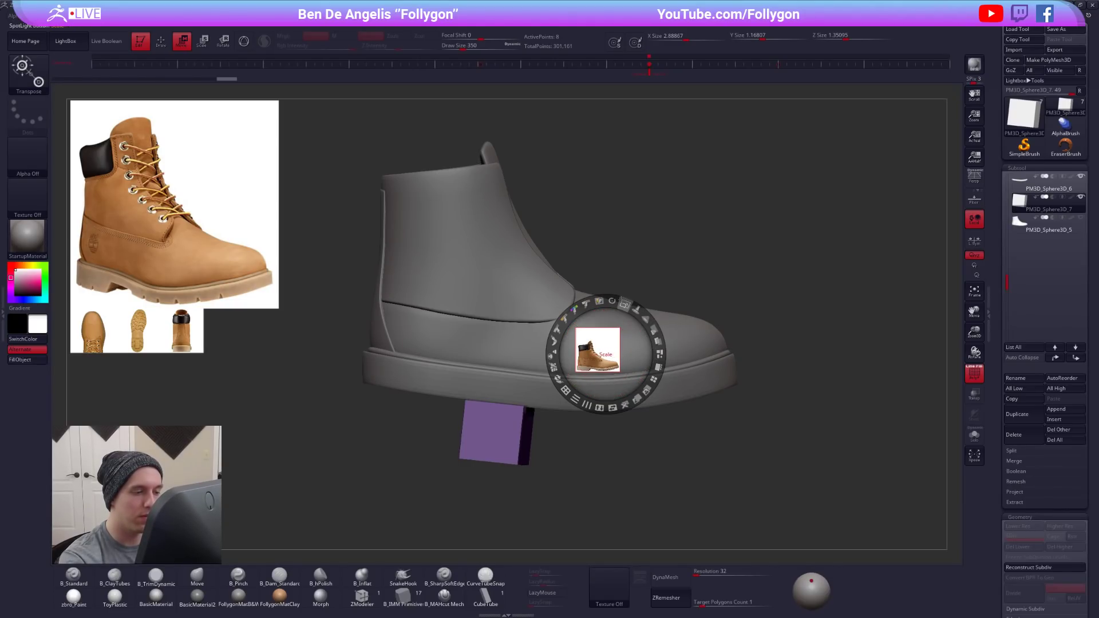
- Fade the boot reference in Spotlight and scale and position it over the model, matching the sole from heel to toe
{"action": "left_click_drag", "start_coordinate": [623, 304], "coordinate": [636, 388]}
{"action": "left_click_drag", "start_coordinate": [626, 305], "coordinate": [605, 299]}
{"action": "left_click_drag", "start_coordinate": [626, 364], "coordinate": [614, 285]}
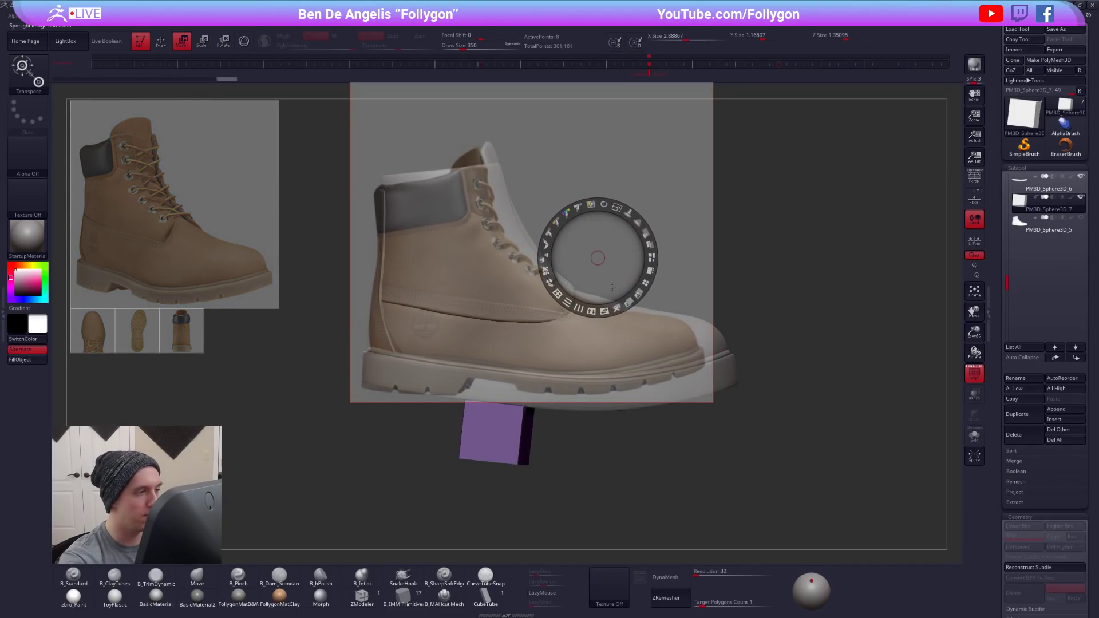
{"action": "left_click", "coordinate": [371, 349]}
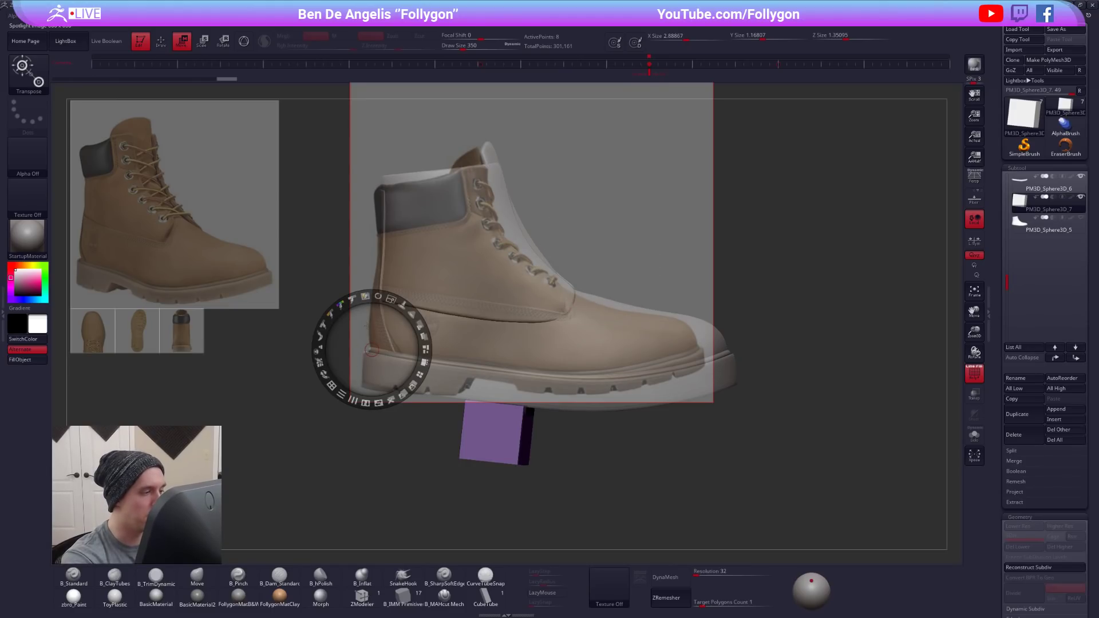
{"action": "mouse_move", "coordinate": [390, 299]}
{"action": "left_mouse_down"}
{"action": "mouse_move", "coordinate": [400, 304]}
{"action": "mouse_move", "coordinate": [389, 299]}
{"action": "left_mouse_up"}
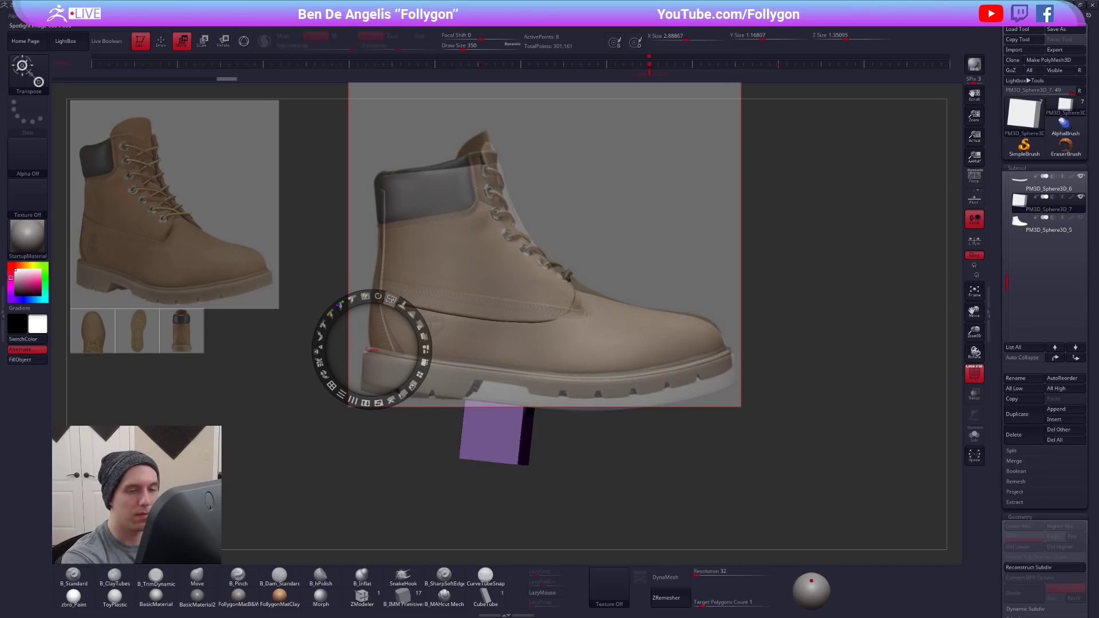
{"action": "key", "text": "z"}
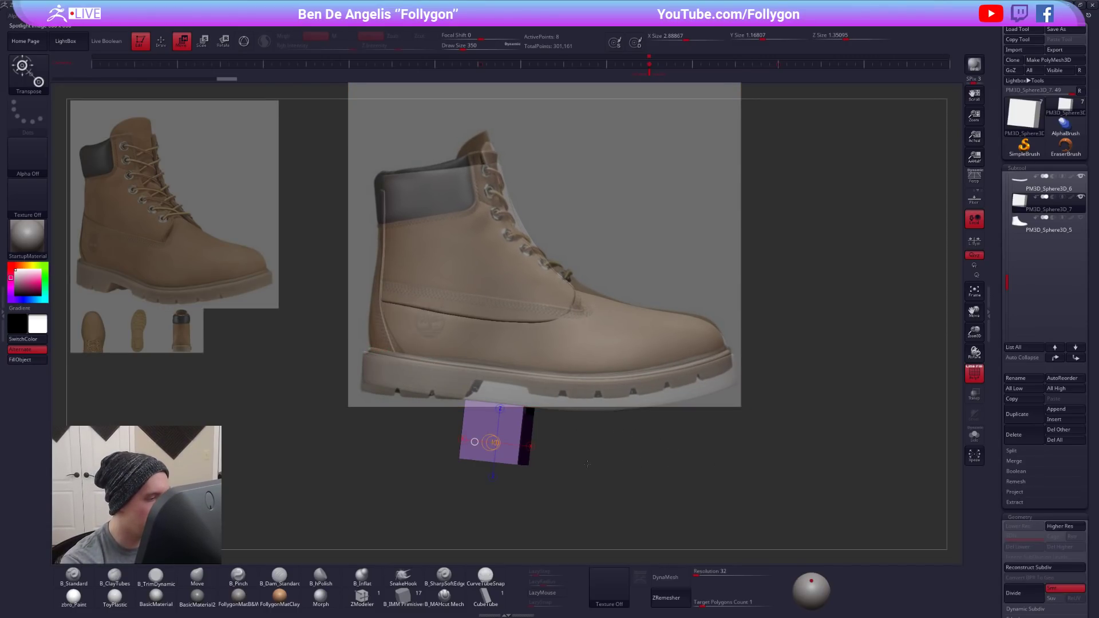
- Isolate the thick sole subtool and nudge its heel end toward the reference outline with the Move brush
{"action": "left_click", "coordinate": [1048, 184]}
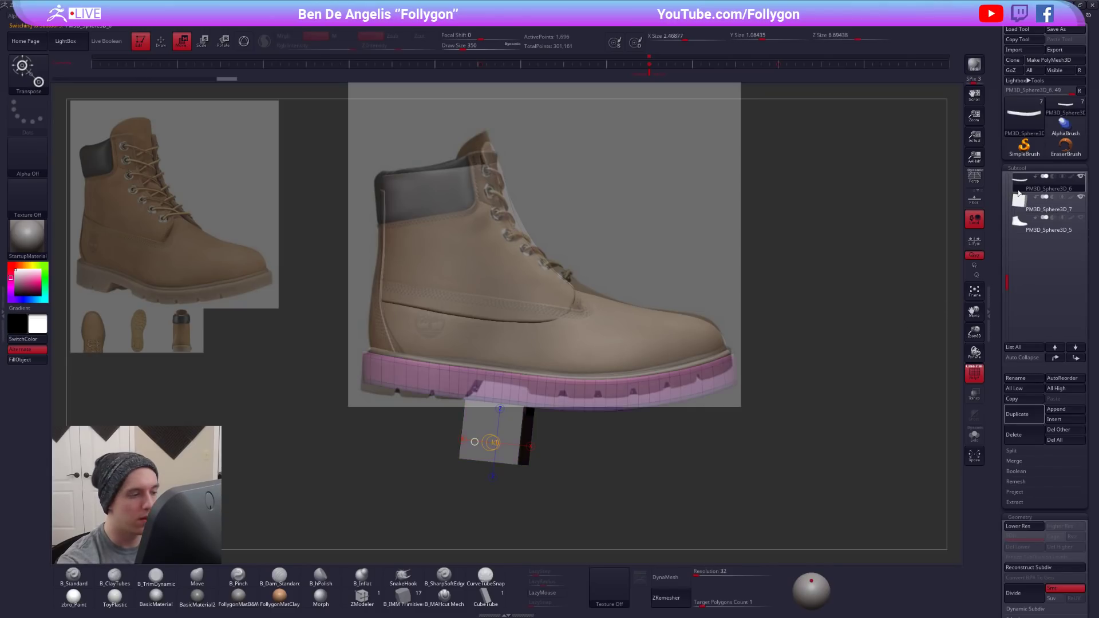
{"action": "left_click", "coordinate": [1081, 197]}
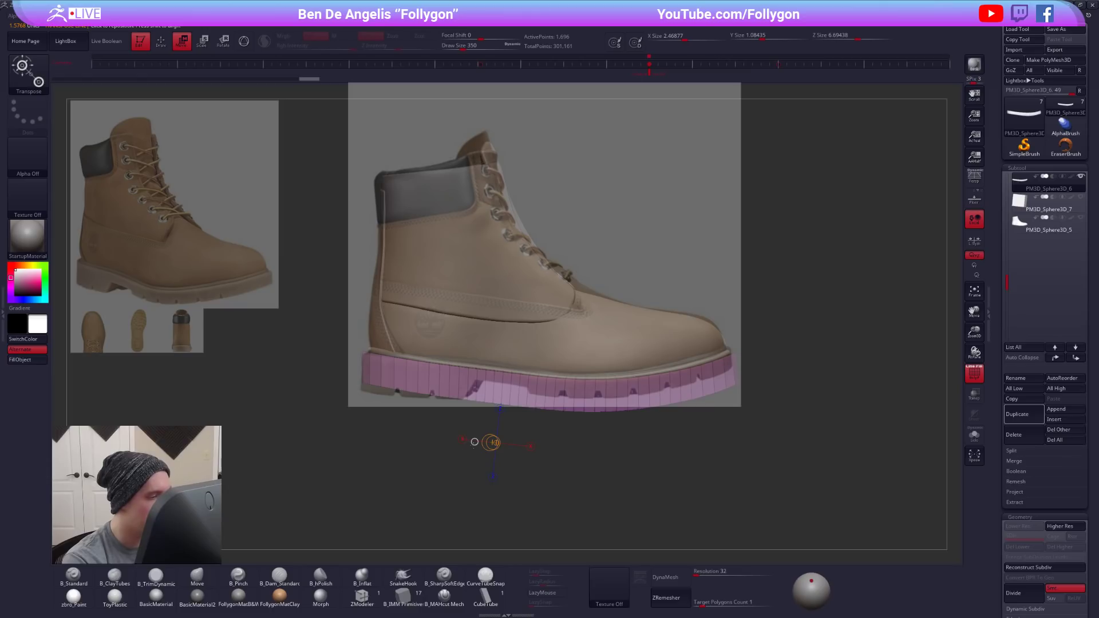
{"action": "key", "text": "q"}
{"action": "key", "text": "space"}
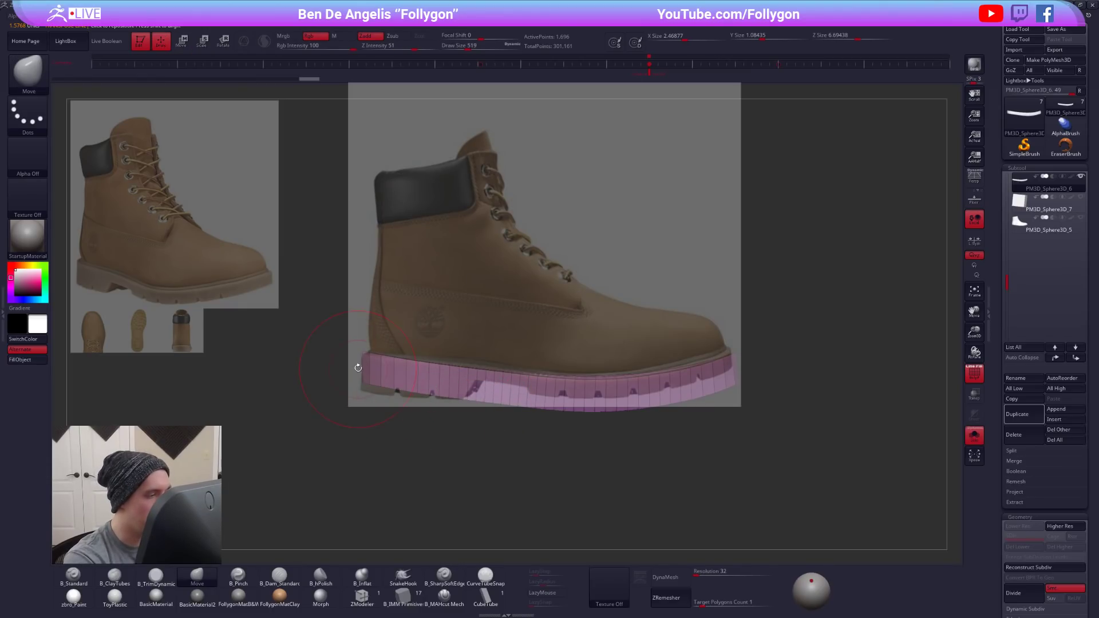
{"action": "mouse_move", "coordinate": [356, 366]}
{"action": "left_mouse_down", "text": "ctrl"}
{"action": "mouse_move", "coordinate": [714, 379]}
{"action": "mouse_move", "coordinate": [356, 246]}
{"action": "mouse_move", "coordinate": [358, 367]}
{"action": "mouse_move", "coordinate": [396, 396]}
{"action": "left_mouse_up", "text": "ctrl"}
{"action": "key", "text": "space"}
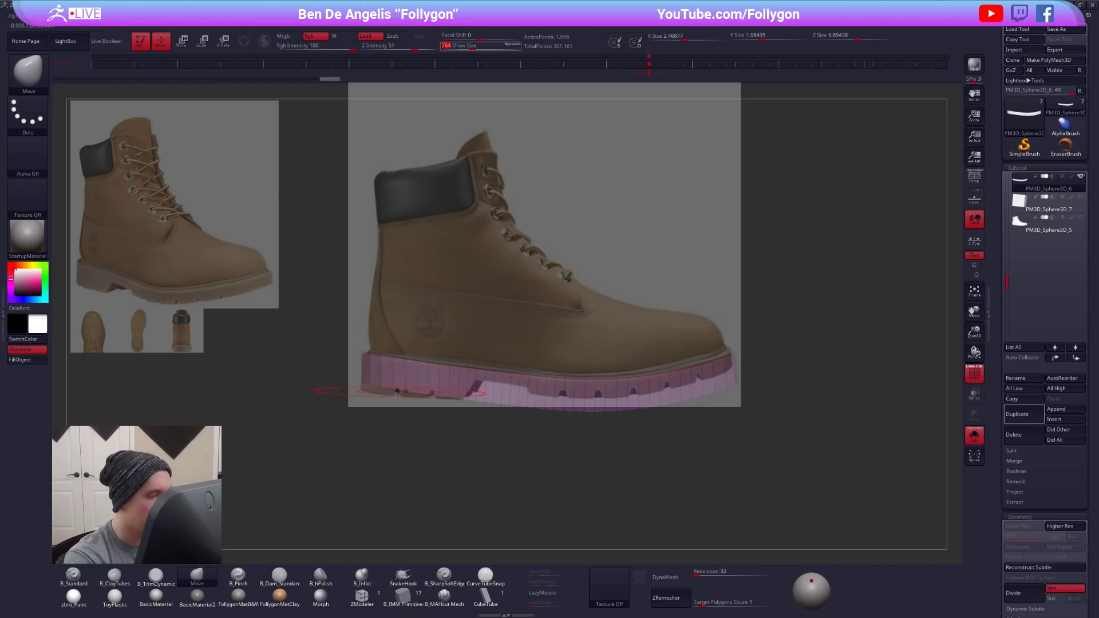
- Rotate the thick sole about its heel with Transpose so its underside follows the reference's tread line
{"action": "key", "text": "r"}
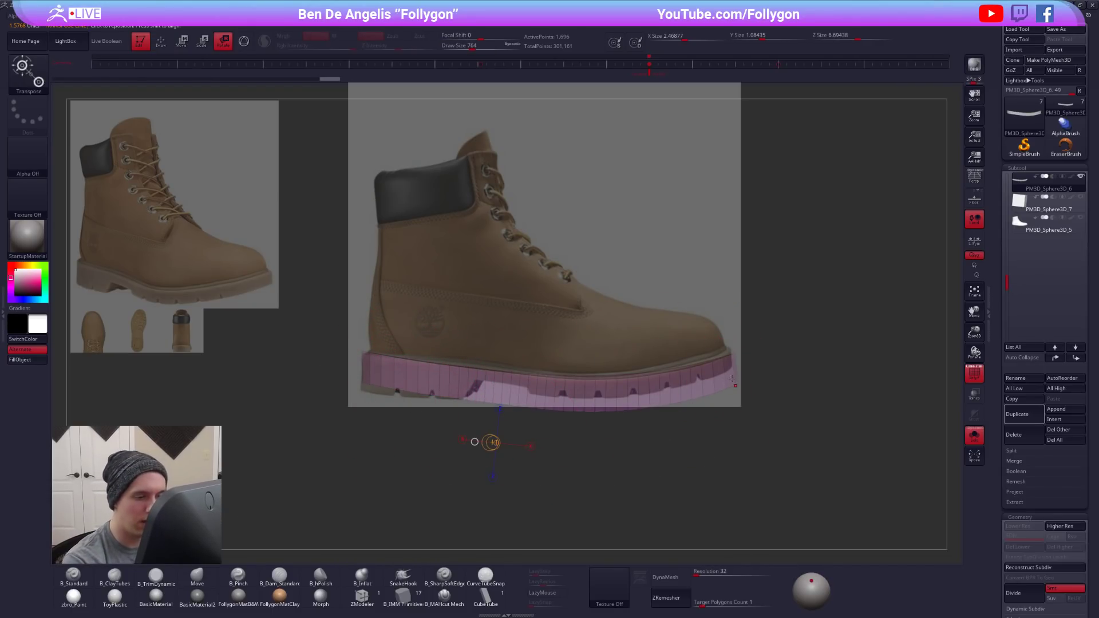
{"action": "left_click_drag", "start_coordinate": [735, 385], "coordinate": [438, 455]}
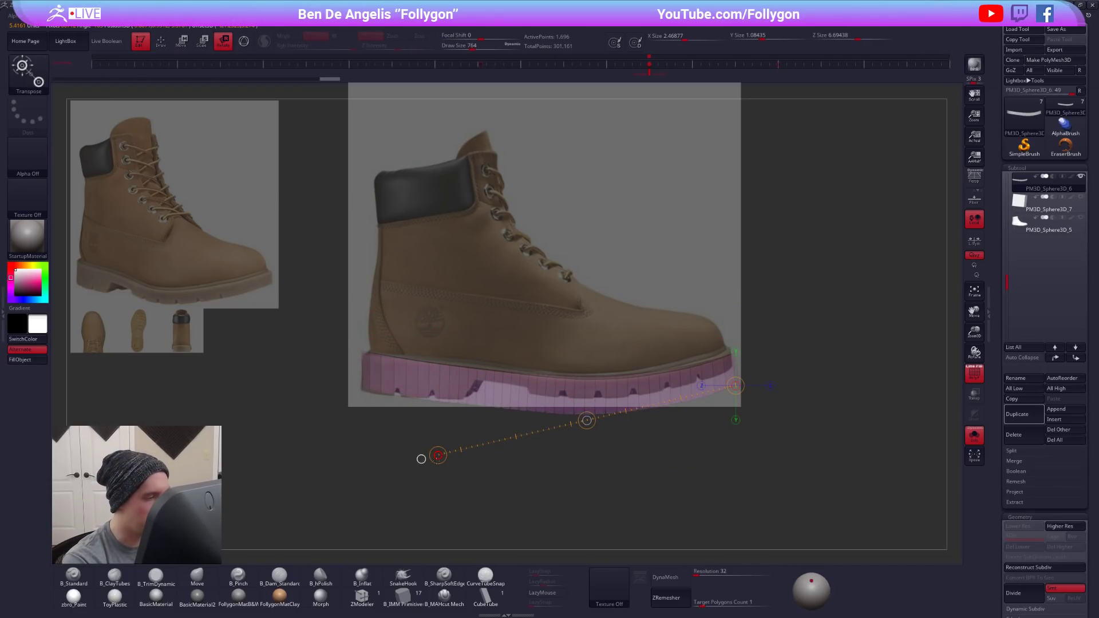
{"action": "left_click_drag", "start_coordinate": [363, 389], "coordinate": [724, 425]}
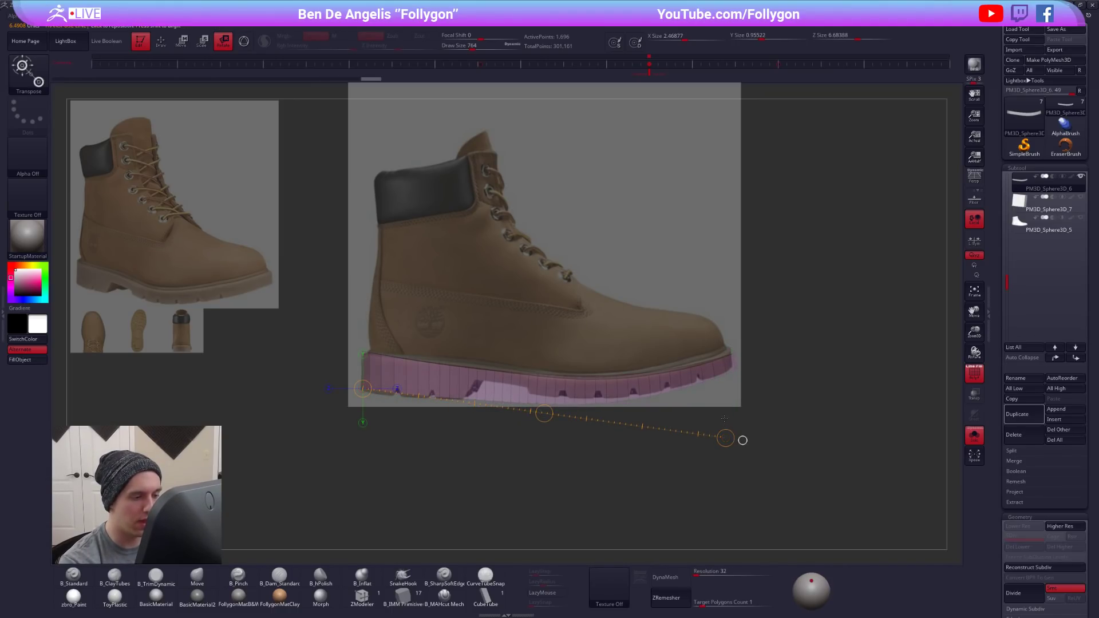
- Lift the sole's underside to the reference line with the Move brush and smooth the bottom edge from both sides
{"action": "key", "text": "q"}
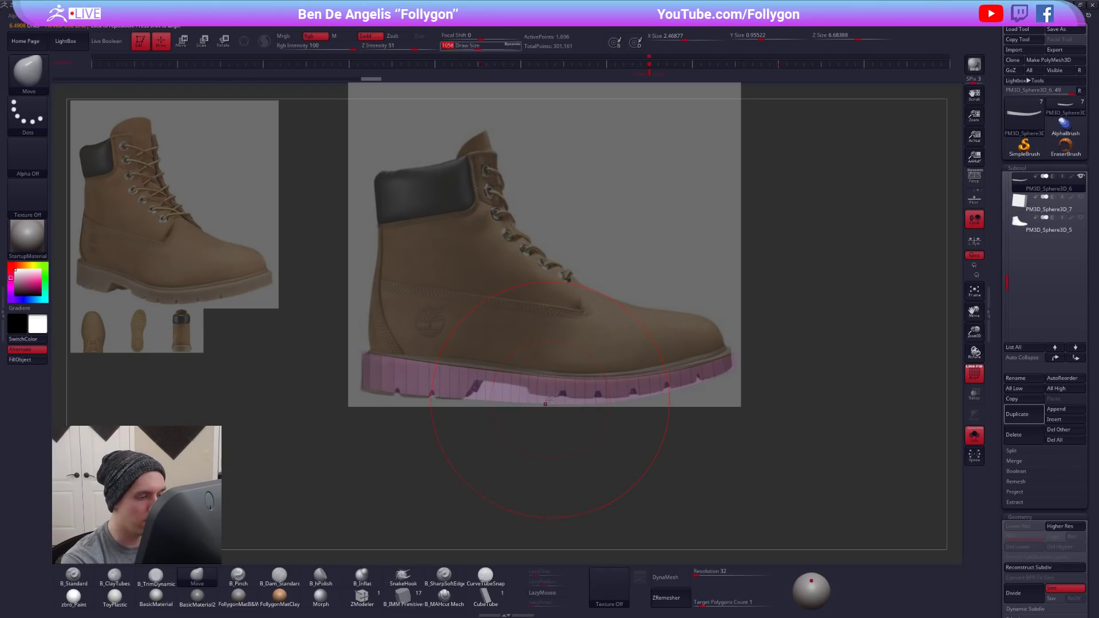
{"action": "left_click_drag", "start_coordinate": [548, 402], "coordinate": [547, 397]}
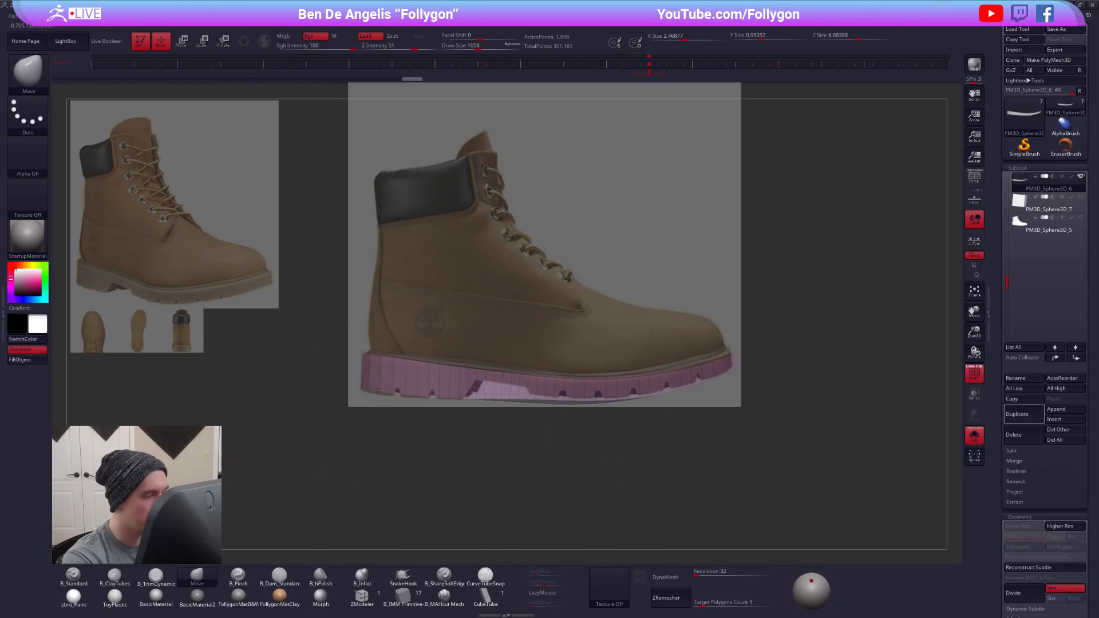
{"action": "left_click_drag", "start_coordinate": [602, 419], "coordinate": [528, 434]}
{"action": "mouse_move", "coordinate": [633, 400]}
{"action": "left_mouse_down"}
{"action": "mouse_move", "coordinate": [592, 392]}
{"action": "mouse_move", "coordinate": [657, 394]}
{"action": "left_mouse_up"}
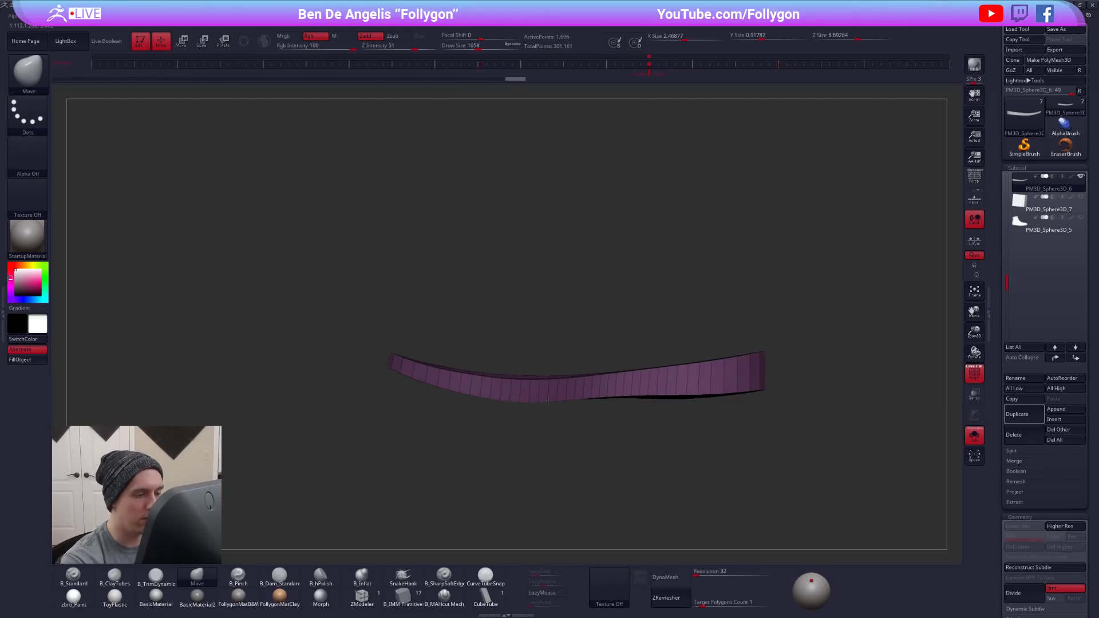
{"action": "left_click_drag", "start_coordinate": [546, 400], "coordinate": [696, 397]}
{"action": "left_click_drag", "start_coordinate": [675, 458], "coordinate": [876, 453]}
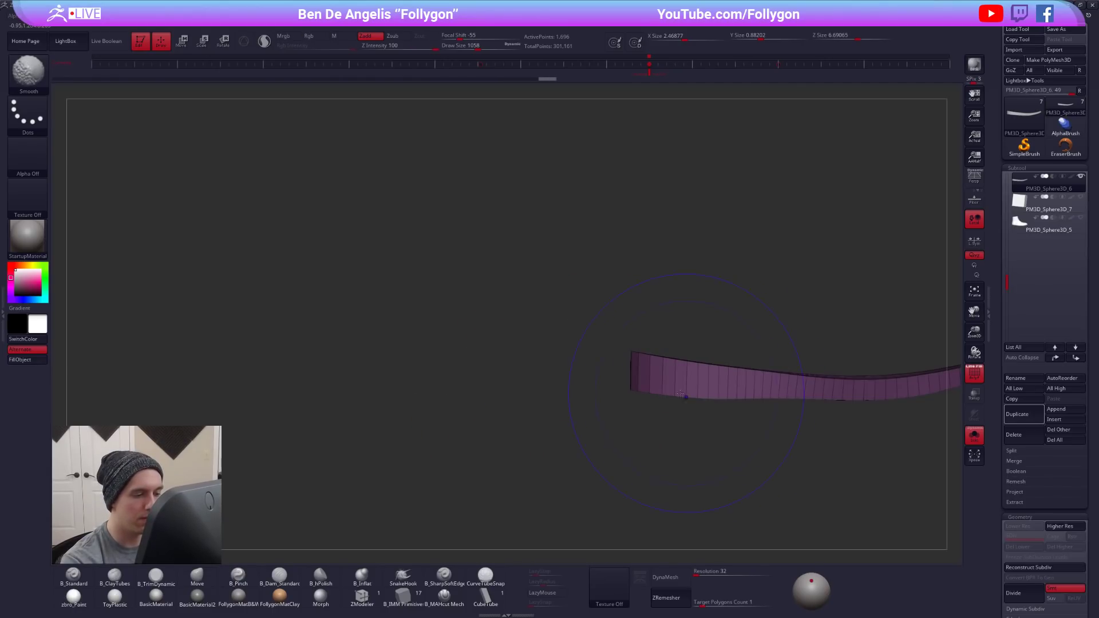
{"action": "left_click_drag", "start_coordinate": [688, 395], "coordinate": [688, 396]}
{"action": "left_click_drag", "start_coordinate": [598, 399], "coordinate": [694, 393], "text": "shift"}
{"action": "left_click_drag", "start_coordinate": [618, 395], "coordinate": [618, 391]}
{"action": "left_click_drag", "start_coordinate": [694, 399], "coordinate": [418, 410], "text": "shift"}
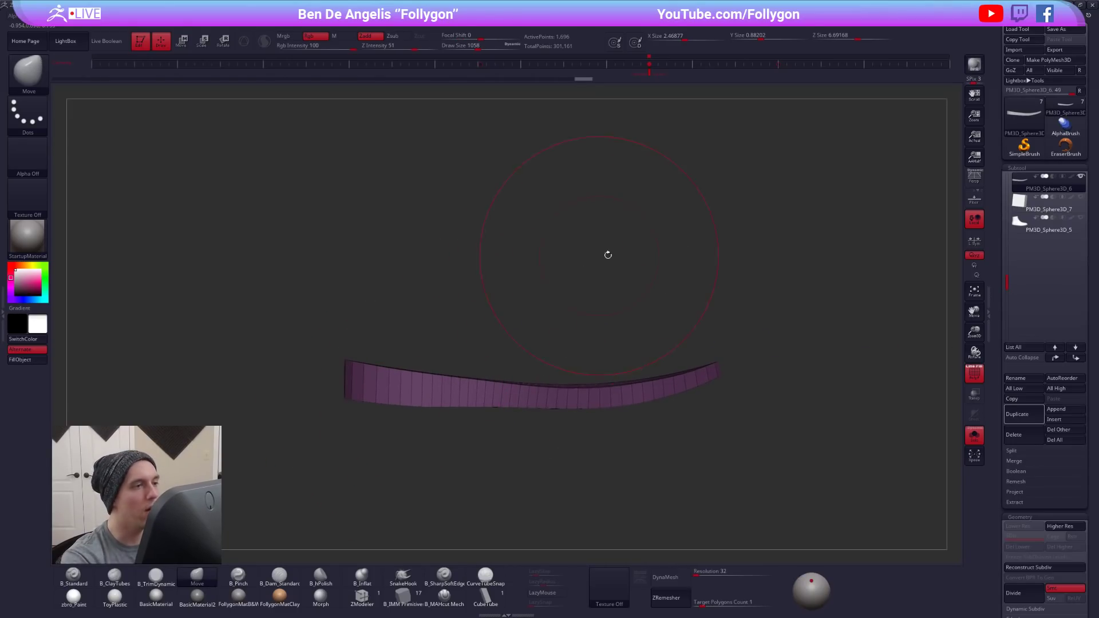
- Check the sole against the side-view reference and show the whole boot again with the sole smoothed and the overlay hidden
{"action": "key", "text": "shift+z"}
{"action": "left_click", "coordinate": [647, 72]}
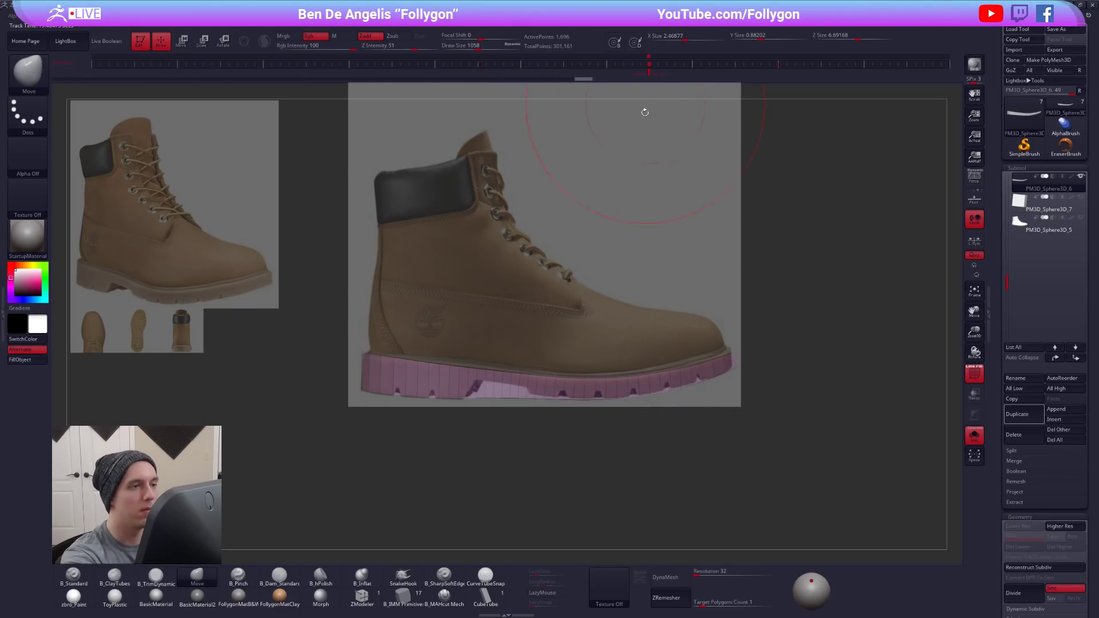
{"action": "left_click", "coordinate": [733, 455]}
{"action": "key", "text": "space"}
{"action": "key", "text": "shift+z"}
{"action": "key", "text": "d"}
{"action": "left_click_drag", "start_coordinate": [707, 465], "coordinate": [718, 473], "text": "ctrl"}
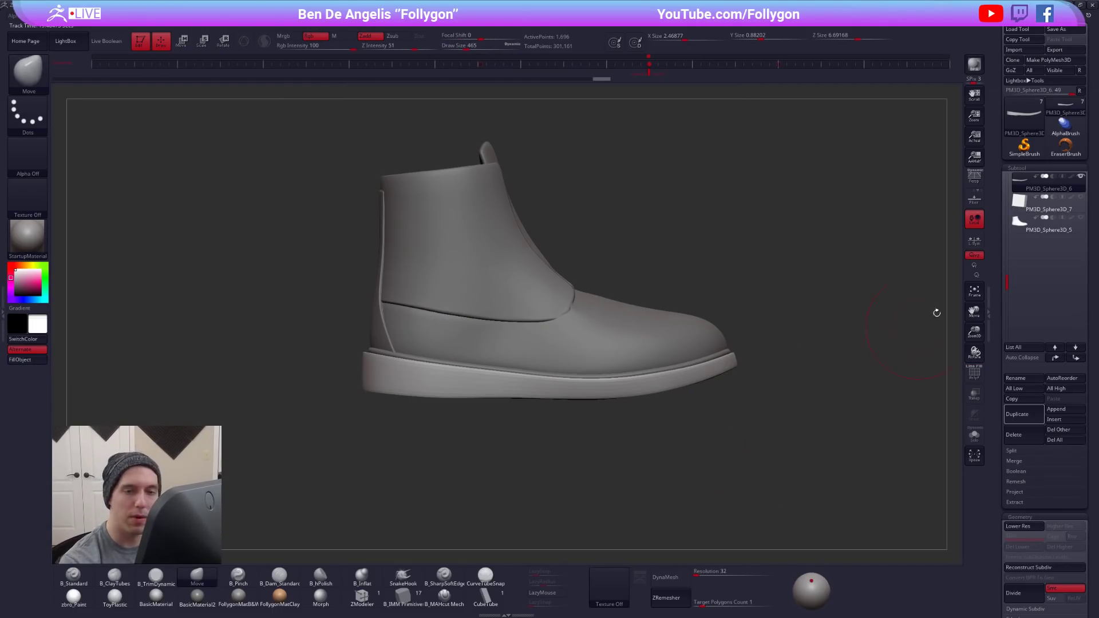
- Isolate the cutting block and turn it with Transpose so only its square end faces the side view
{"action": "left_click", "coordinate": [1049, 205]}
{"action": "key", "text": "alt+s"}
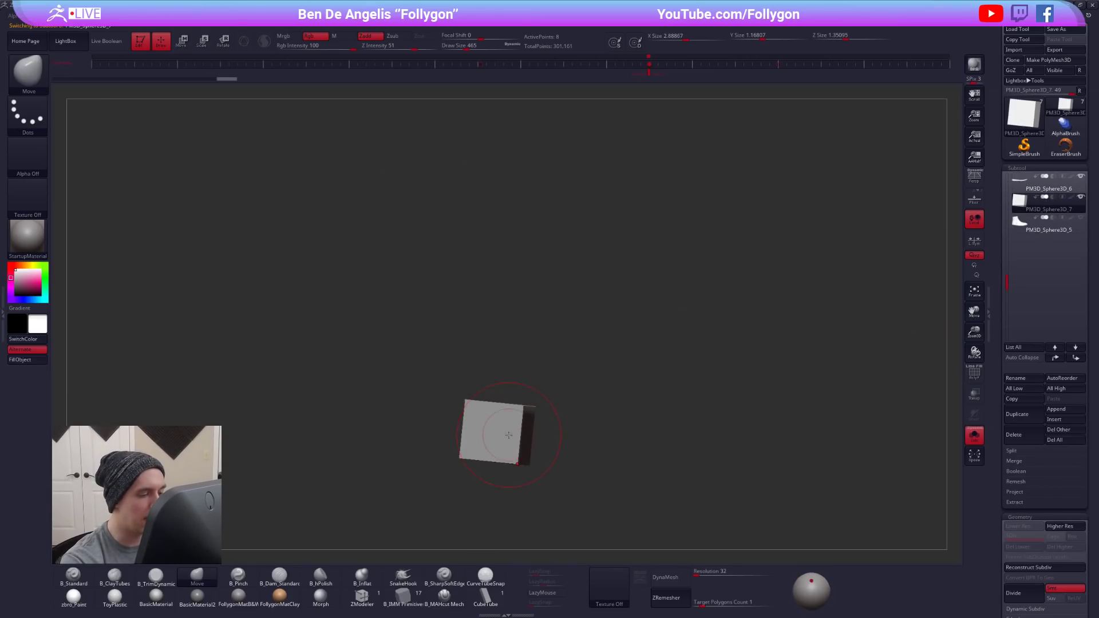
{"action": "right_click_drag", "start_coordinate": [508, 435], "coordinate": [504, 461]}
{"action": "key", "text": "r"}
{"action": "mouse_move", "coordinate": [499, 444]}
{"action": "left_mouse_down"}
{"action": "mouse_move", "coordinate": [483, 508]}
{"action": "mouse_move", "coordinate": [499, 554]}
{"action": "left_mouse_up"}
{"action": "right_click_drag", "start_coordinate": [490, 514], "coordinate": [570, 428], "text": "alt"}
{"action": "left_click_drag", "start_coordinate": [595, 296], "coordinate": [602, 234]}
{"action": "left_click_drag", "start_coordinate": [568, 339], "coordinate": [550, 408]}
{"action": "right_click_drag", "start_coordinate": [550, 407], "coordinate": [558, 427]}
{"action": "left_click_drag", "start_coordinate": [561, 429], "coordinate": [562, 429]}
{"action": "right_click_drag", "start_coordinate": [561, 429], "coordinate": [563, 395]}
{"action": "key", "text": "q"}
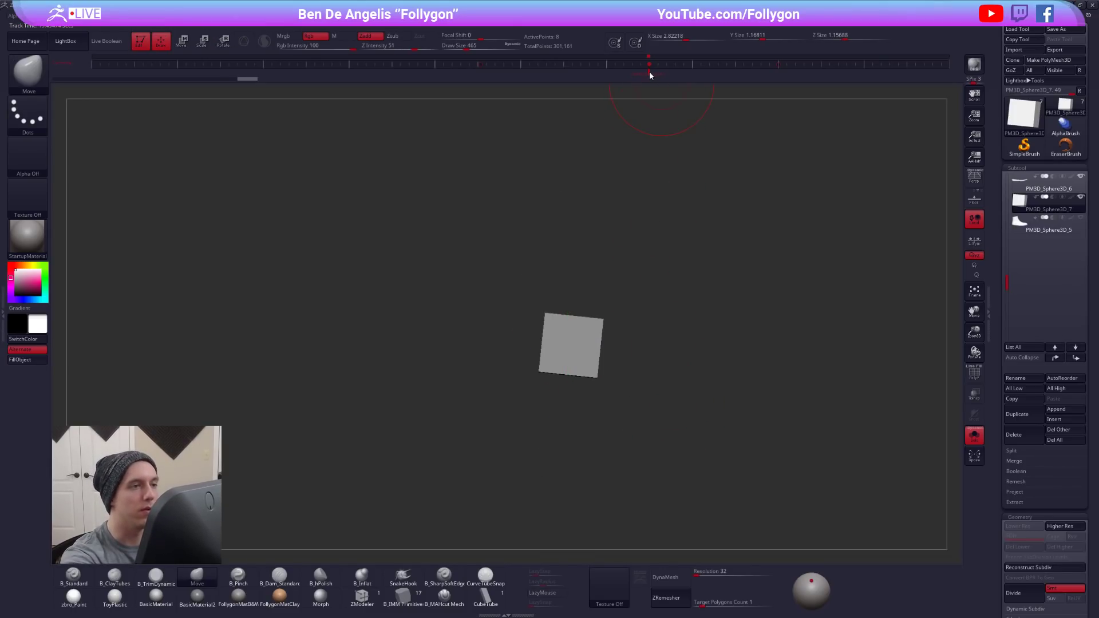
- Recall the stored side view with the reference shown, and move and rotate the block into the sole's arch notch
{"action": "left_click", "coordinate": [649, 67]}
{"action": "left_click", "coordinate": [777, 64]}
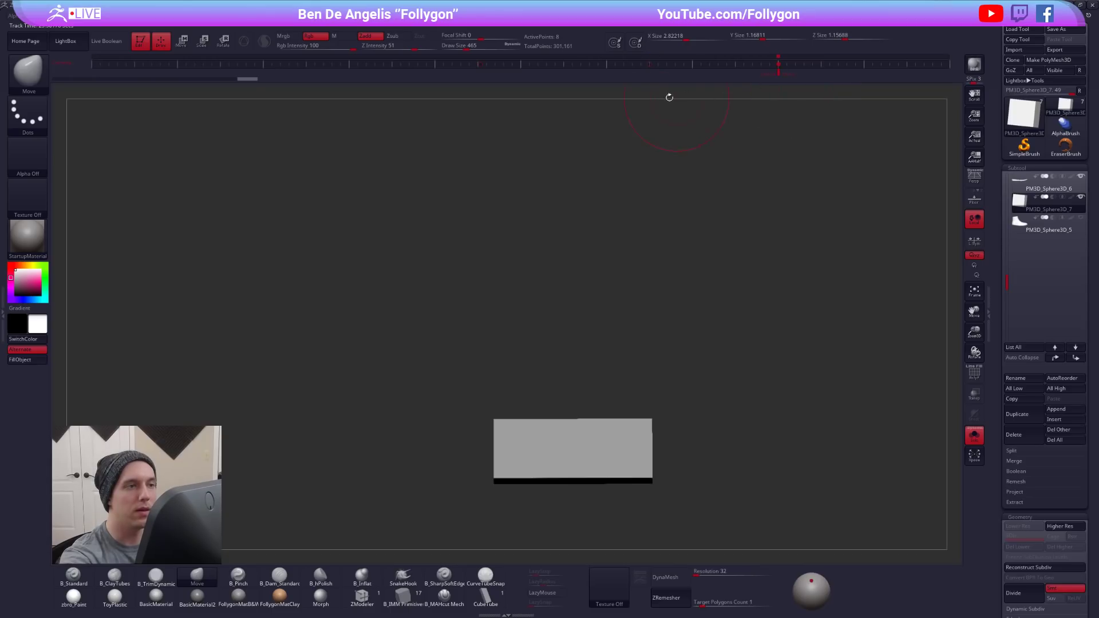
{"action": "left_click", "coordinate": [650, 67]}
{"action": "key", "text": "shift+z"}
{"action": "key", "text": "w"}
{"action": "mouse_move", "coordinate": [505, 457]}
{"action": "left_mouse_down", "text": "shift"}
{"action": "mouse_move", "coordinate": [499, 520]}
{"action": "mouse_move", "coordinate": [516, 463]}
{"action": "left_mouse_up", "text": "shift"}
{"action": "key", "text": "r"}
{"action": "mouse_move", "coordinate": [474, 381]}
{"action": "left_mouse_down"}
{"action": "mouse_move", "coordinate": [475, 476]}
{"action": "mouse_move", "coordinate": [427, 440]}
{"action": "mouse_move", "coordinate": [466, 487]}
{"action": "mouse_move", "coordinate": [446, 463]}
{"action": "left_mouse_up"}
- Shape the cutting block's corners into a tapered trapezoid whose upper edge and slanted side follow the reference's arch notch
{"action": "key", "text": "q"}
{"action": "key", "text": "ctrl"}
{"action": "left_click", "coordinate": [468, 472], "text": "ctrl"}
{"action": "key", "text": "w"}
{"action": "key", "text": "q"}
{"action": "left_click_drag", "start_coordinate": [554, 445], "coordinate": [567, 452], "text": "ctrl"}
{"action": "mouse_move", "coordinate": [539, 376]}
{"action": "left_mouse_down", "text": "ctrl"}
{"action": "mouse_move", "coordinate": [582, 413]}
{"action": "mouse_move", "coordinate": [549, 466]}
{"action": "mouse_move", "coordinate": [533, 439]}
{"action": "mouse_move", "coordinate": [575, 450]}
{"action": "left_mouse_up", "text": "ctrl"}
{"action": "key", "text": "w"}
{"action": "key", "text": "q"}
{"action": "mouse_move", "coordinate": [553, 442]}
{"action": "left_mouse_down", "text": "ctrl"}
{"action": "mouse_move", "coordinate": [544, 427]}
{"action": "mouse_move", "coordinate": [536, 454]}
{"action": "mouse_move", "coordinate": [539, 442]}
{"action": "left_mouse_up", "text": "ctrl"}
{"action": "key", "text": "w"}
{"action": "key", "text": "q"}
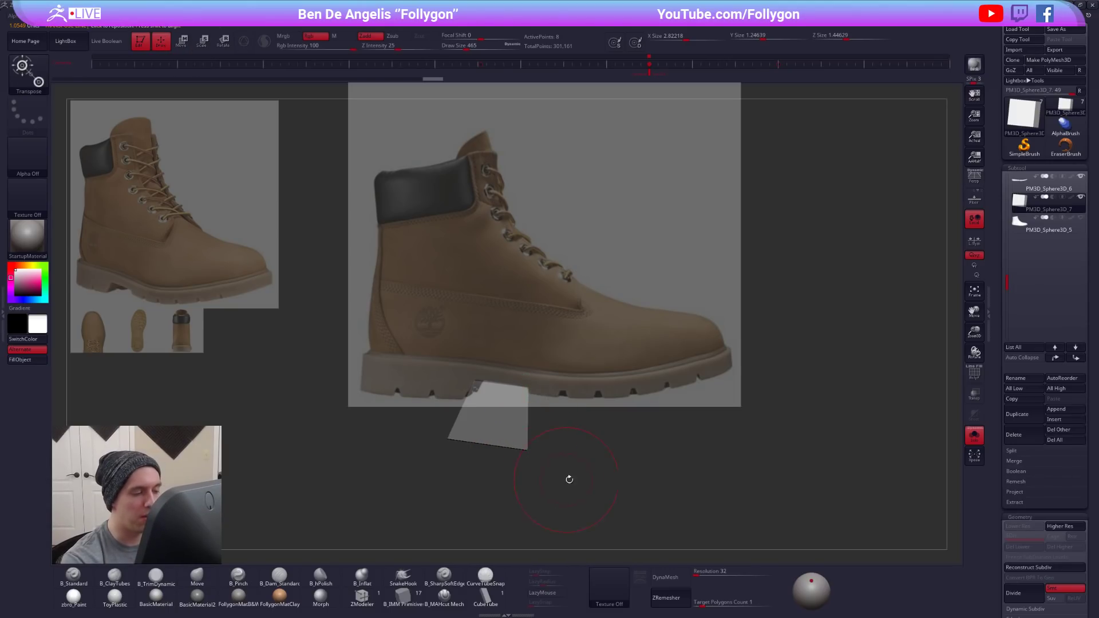
- Compare the tapered block with the reference's arch notch and bring the rest of the boot back into view
{"action": "left_click_drag", "start_coordinate": [614, 465], "coordinate": [710, 416], "text": "ctrl"}
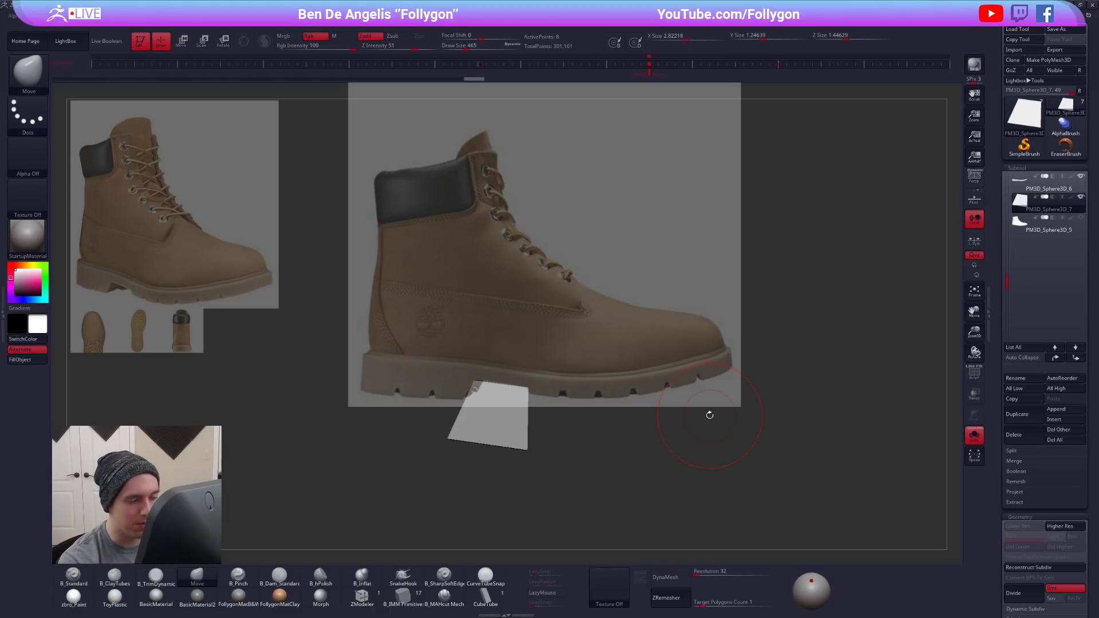
{"action": "key", "text": "shift+z"}
{"action": "key", "text": "shift+z"}
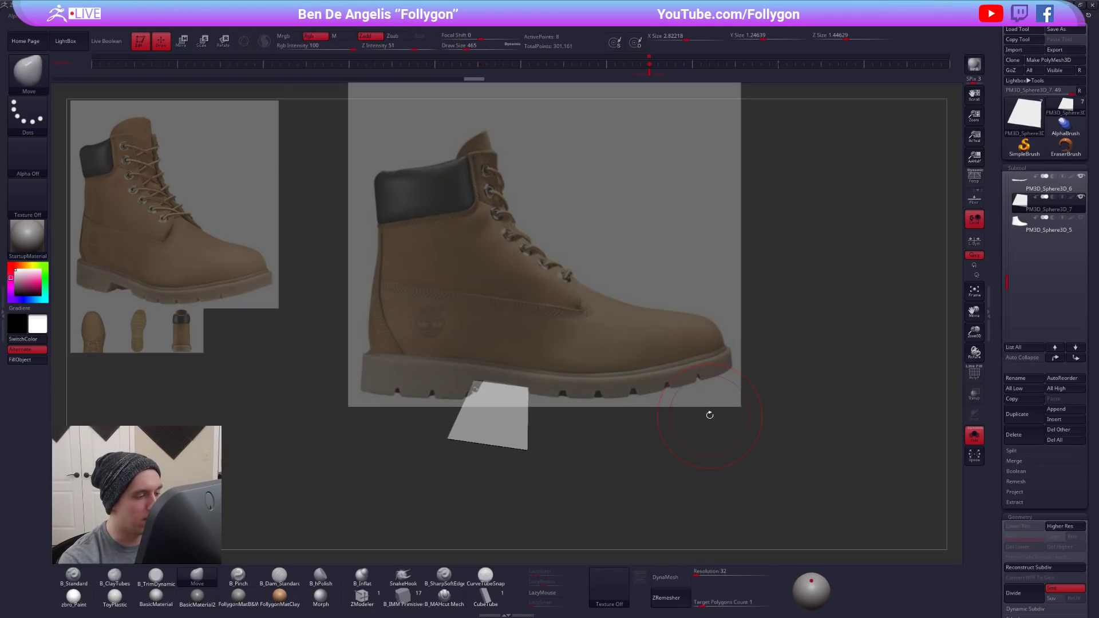
{"action": "key", "text": "alt+s"}
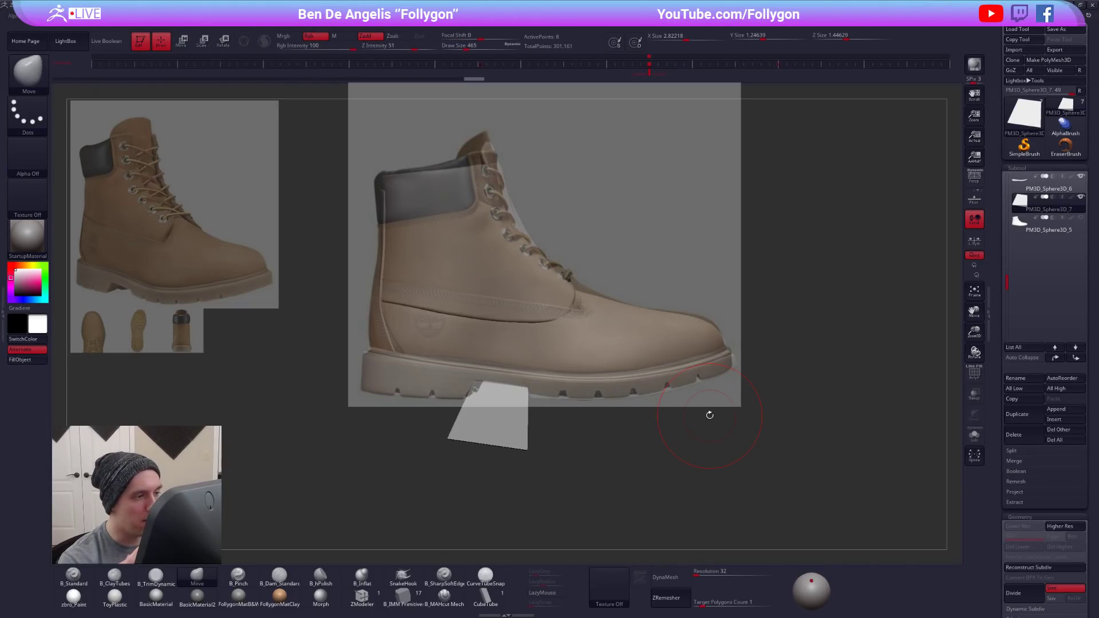
- Drop the lower boot panel to subdivision level 1 and adjust its toe and instep to the reference with the Move brush
{"action": "key", "text": "shift"}
{"action": "left_click", "coordinate": [694, 328], "text": "alt"}
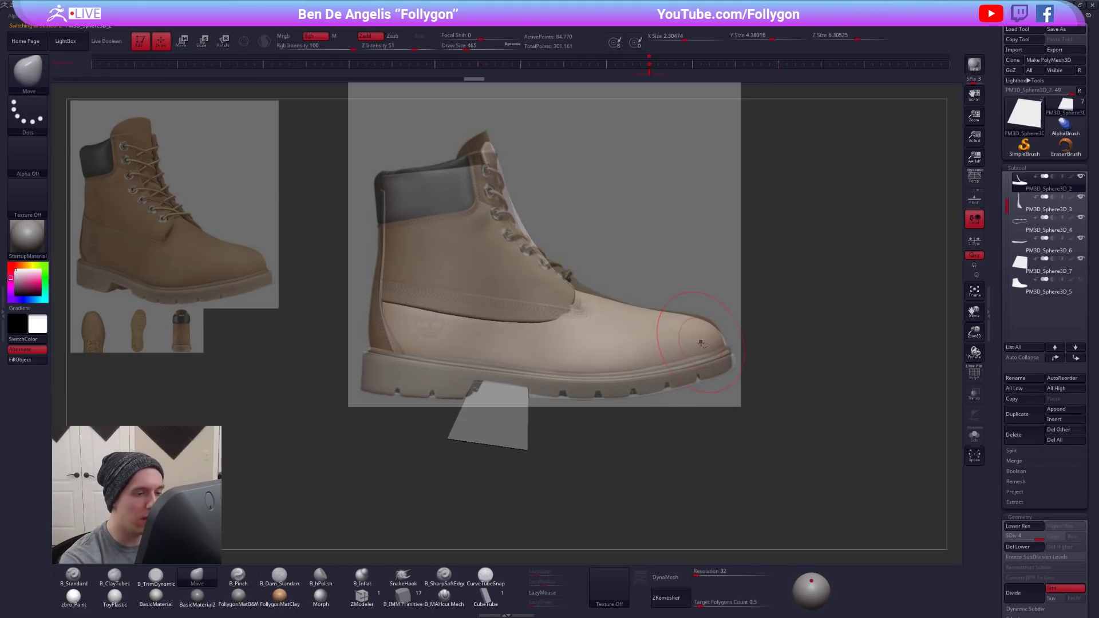
{"action": "key", "text": "space"}
{"action": "left_click_drag", "start_coordinate": [709, 328], "coordinate": [677, 315]}
{"action": "key", "text": "shift+f"}
{"action": "key", "text": "shift+d"}
{"action": "key", "text": "shift+d"}
{"action": "key", "text": "shift+d"}
{"action": "key", "text": "space"}
{"action": "left_click_drag", "start_coordinate": [593, 298], "coordinate": [592, 295]}
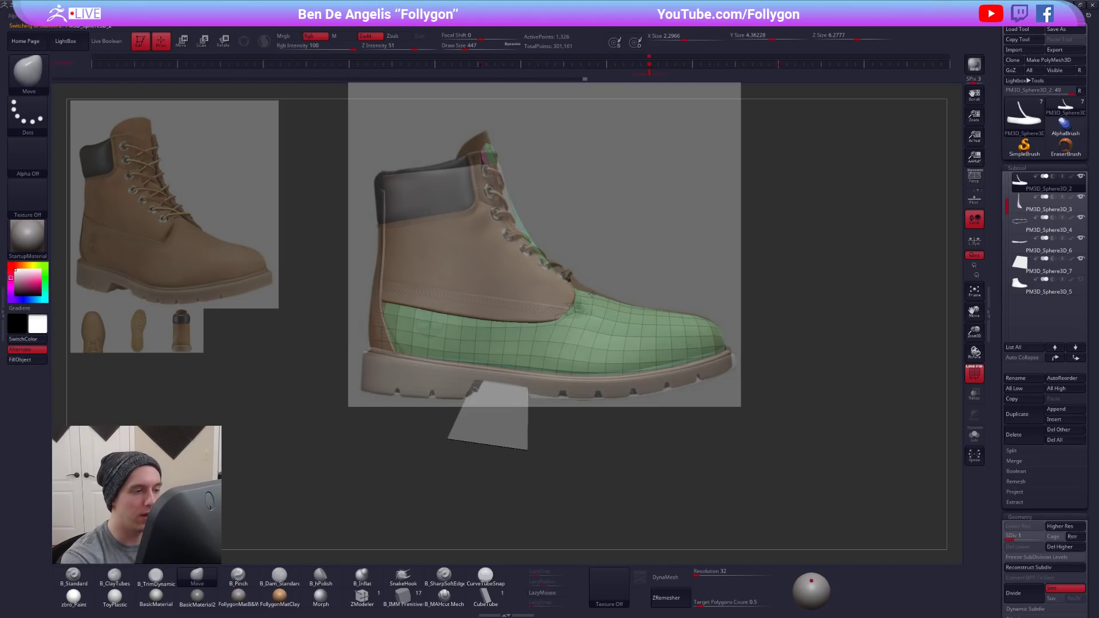
- Select the ankle panel and raise the front of its collar to the reference's collar line with the Move brush
{"action": "left_click", "coordinate": [568, 288], "text": "alt"}
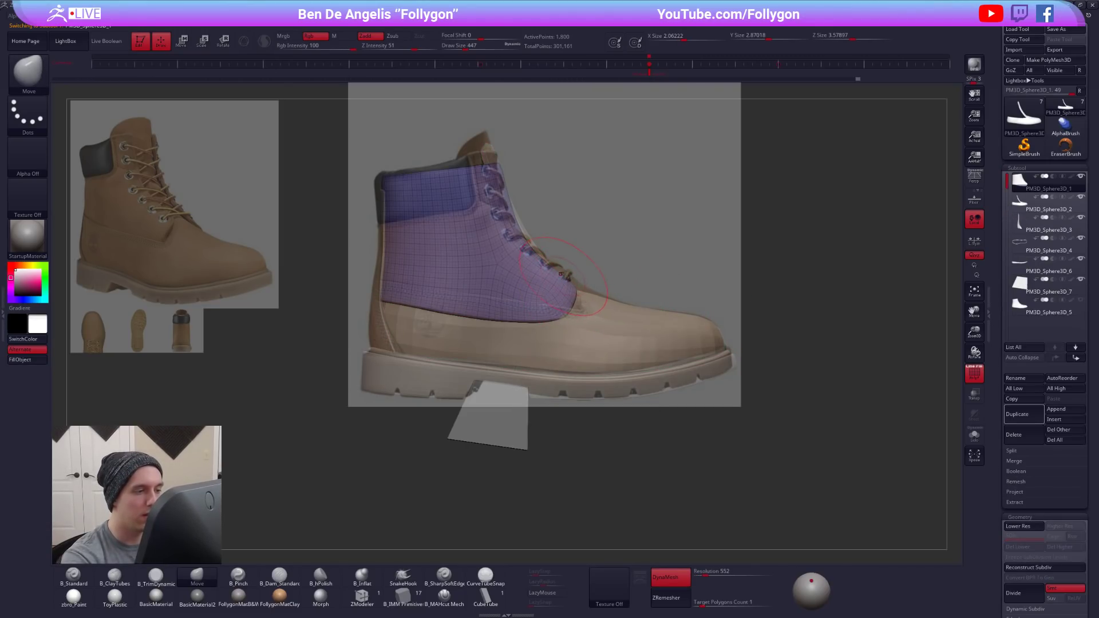
{"action": "key", "text": "shift+f"}
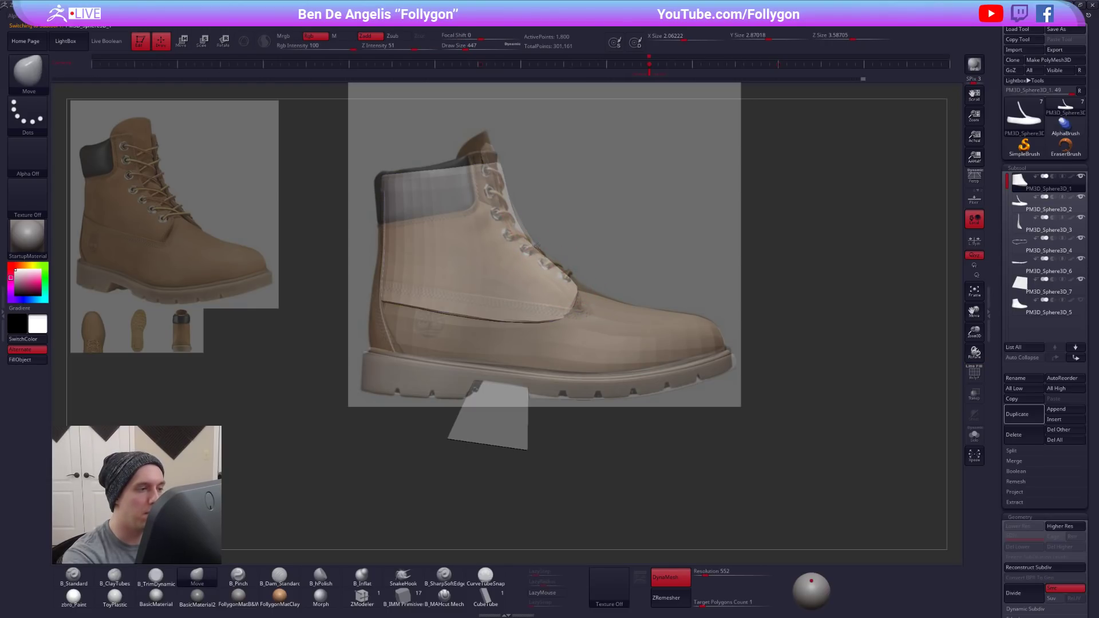
{"action": "key", "text": "shift+z"}
{"action": "key", "text": "shift+z"}
{"action": "key", "text": "z"}
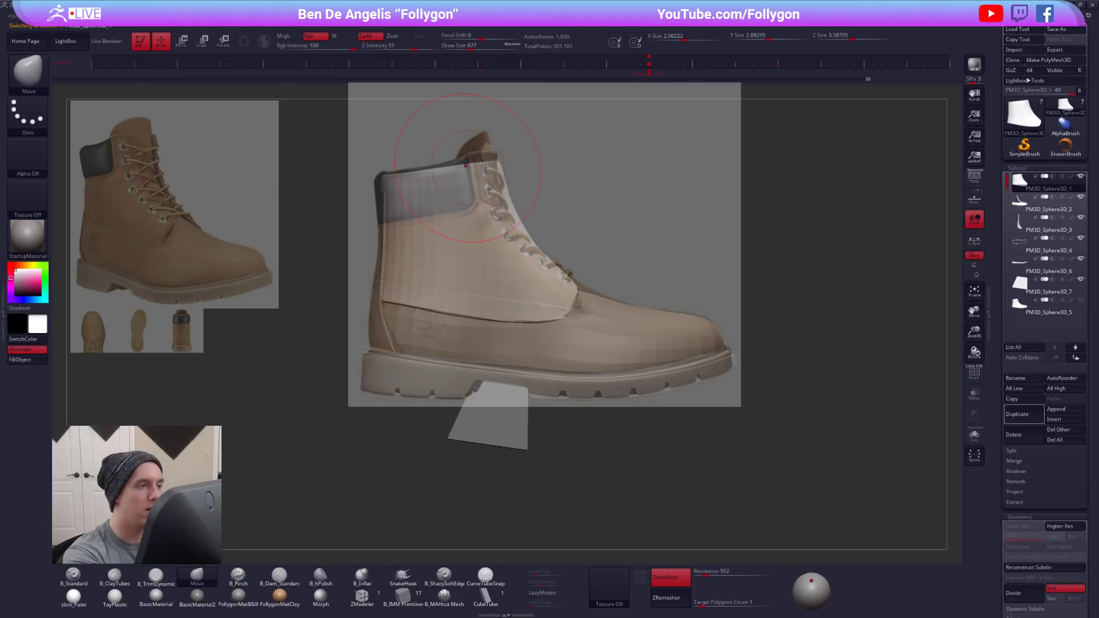
{"action": "left_click_drag", "start_coordinate": [483, 166], "coordinate": [495, 156]}
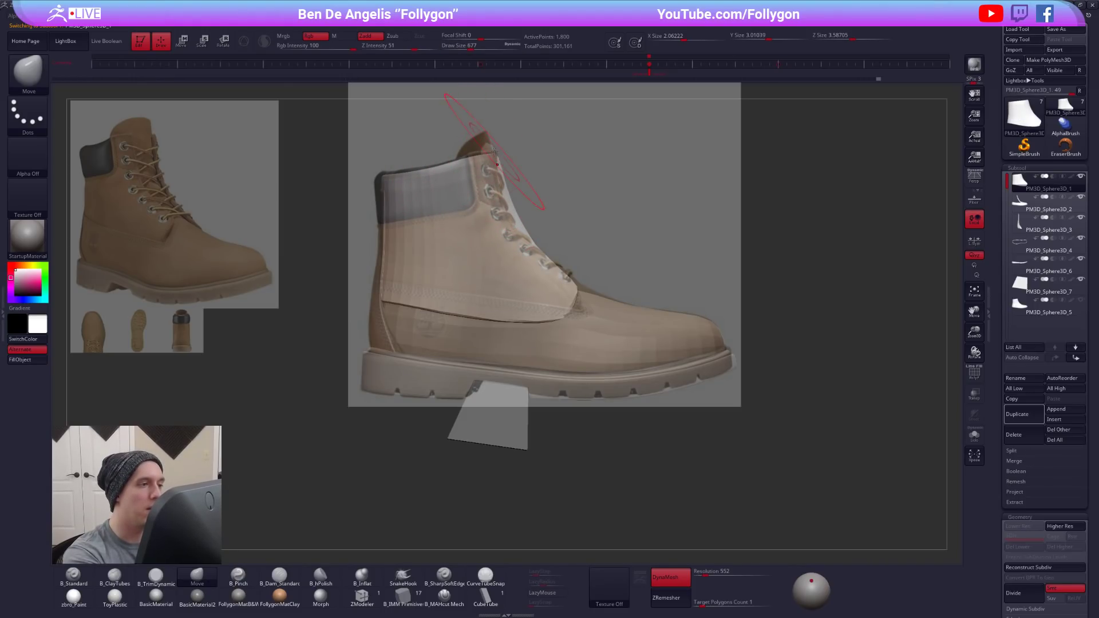
- Pull the lower panel's tongue tip up to the reference's tongue with the Move brush and hide the overlay
{"action": "left_click", "coordinate": [563, 320], "text": "alt"}
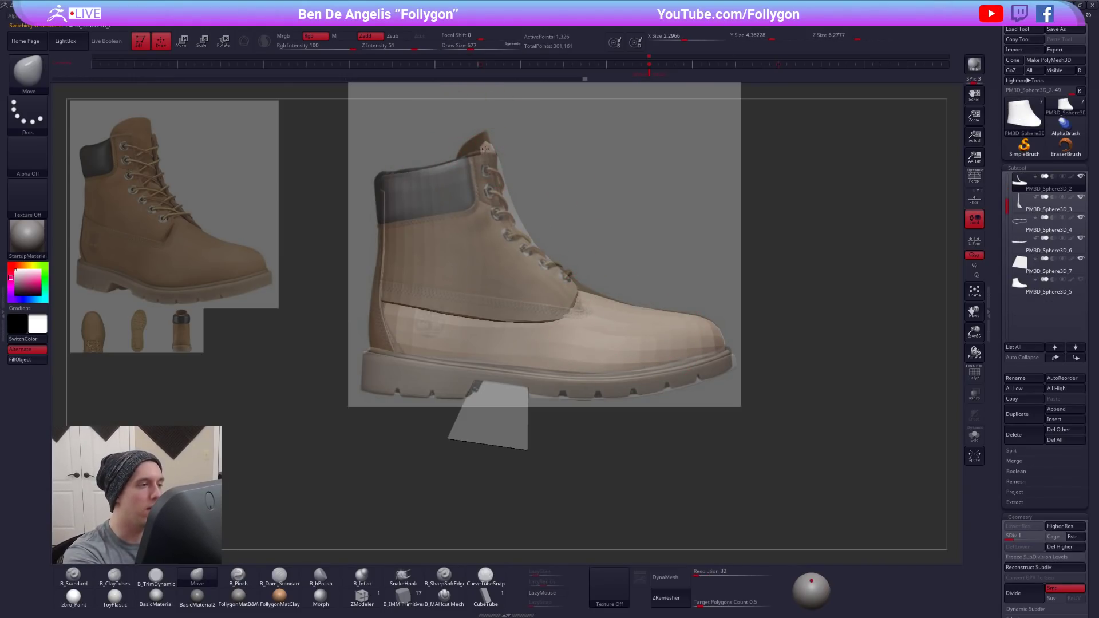
{"action": "left_click_drag", "start_coordinate": [489, 139], "coordinate": [488, 137]}
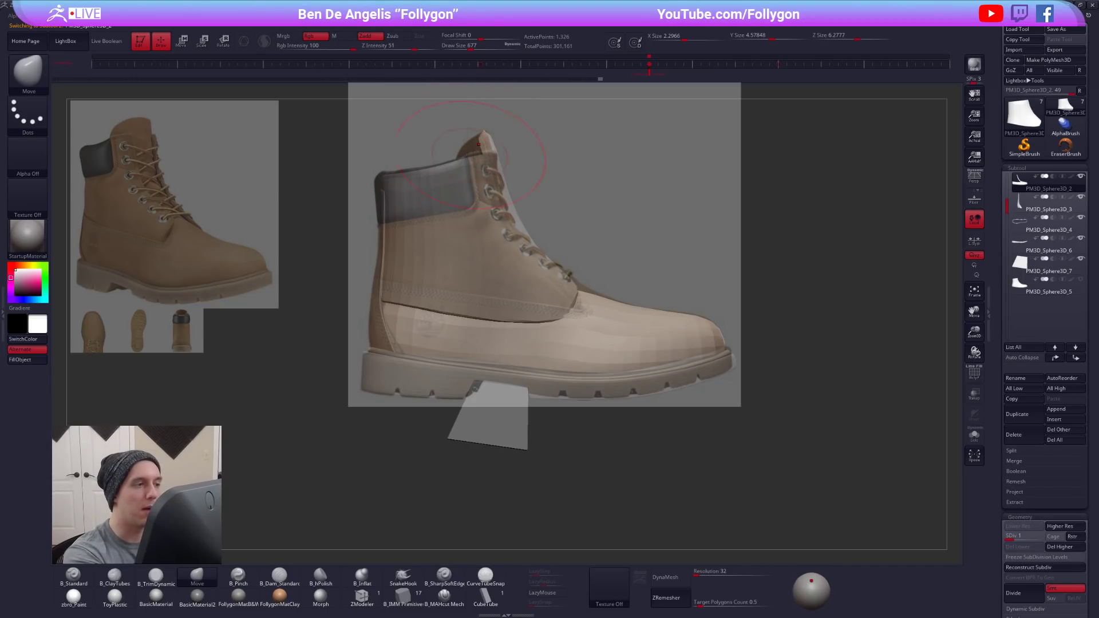
{"action": "key", "text": "shift+f"}
{"action": "key", "text": "shift+f"}
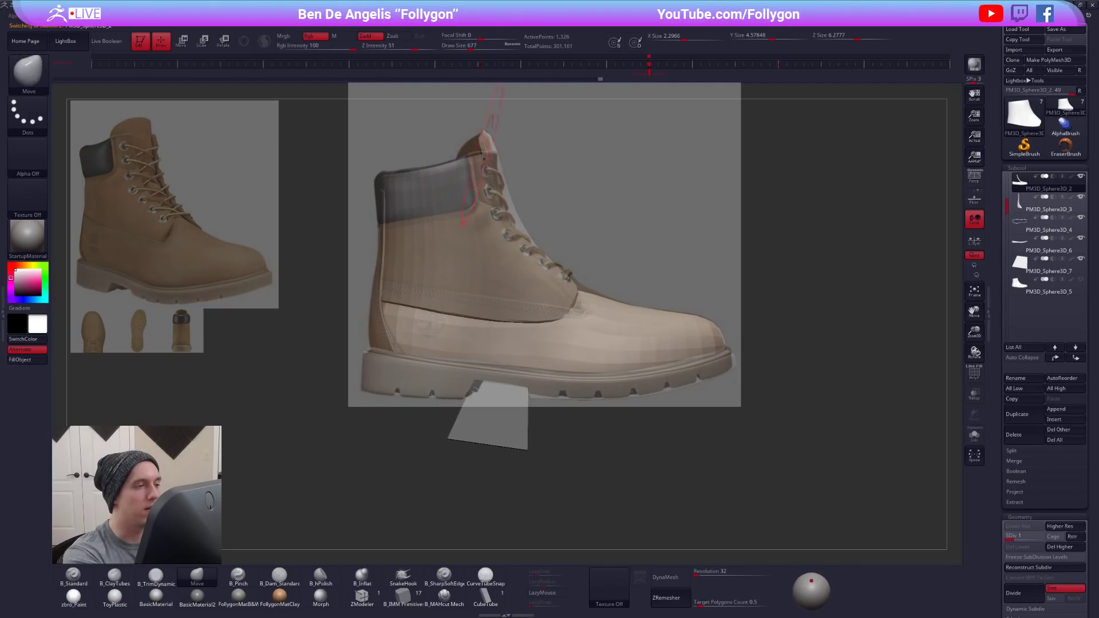
{"action": "key", "text": "shift+z"}
{"action": "mouse_move", "coordinate": [526, 201]}
{"action": "left_mouse_down"}
{"action": "mouse_move", "coordinate": [466, 210]}
{"action": "mouse_move", "coordinate": [513, 212]}
{"action": "left_mouse_up"}
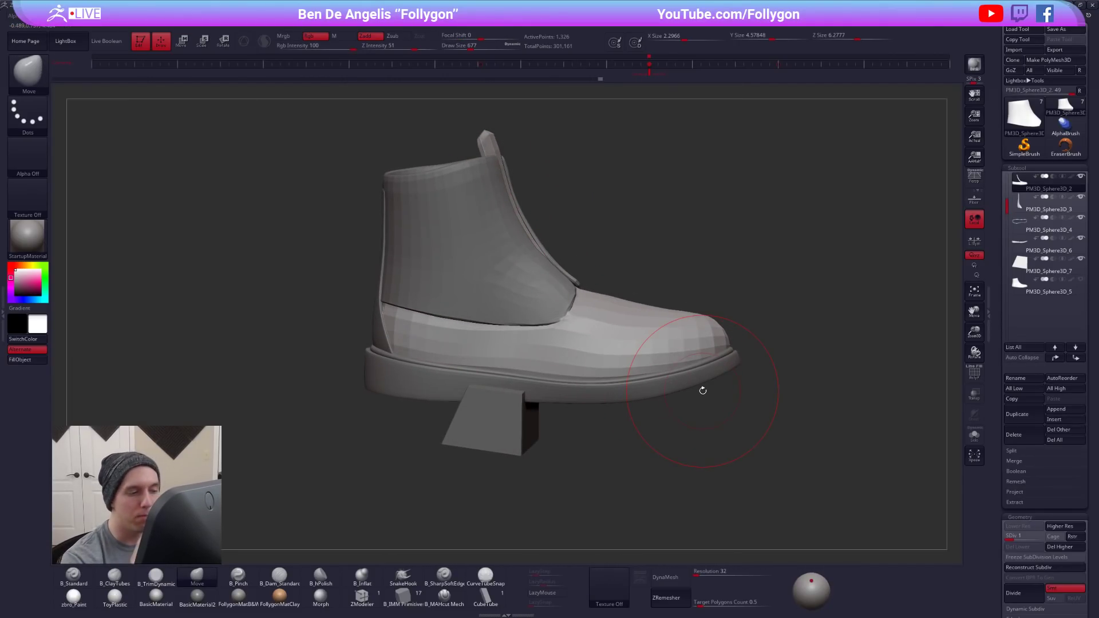
- Select the ankle panel and turn on its dynamic subdivision smoothing
{"action": "left_click", "coordinate": [558, 314], "text": "alt"}
{"action": "key", "text": "d"}
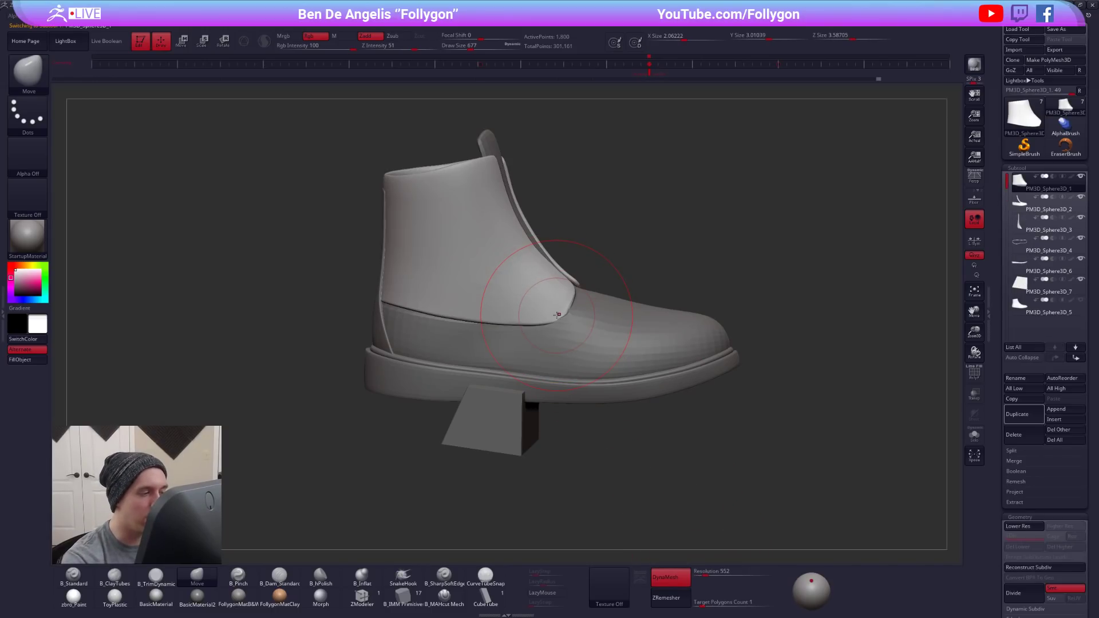
{"action": "right_click_drag", "start_coordinate": [486, 340], "coordinate": [511, 378], "text": "shift"}
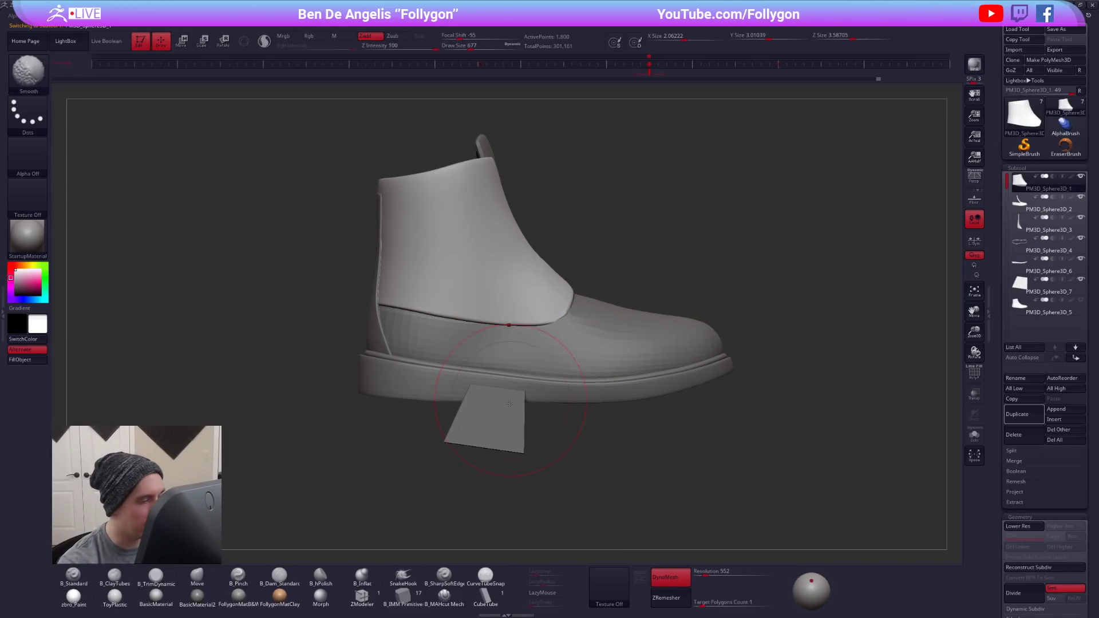
- Set the tapered block under the arch to subtract and turn on Live Boolean to preview the notch in the sole
{"action": "left_click", "coordinate": [512, 421], "text": "alt"}
{"action": "right_click_drag", "start_coordinate": [513, 421], "coordinate": [549, 337]}
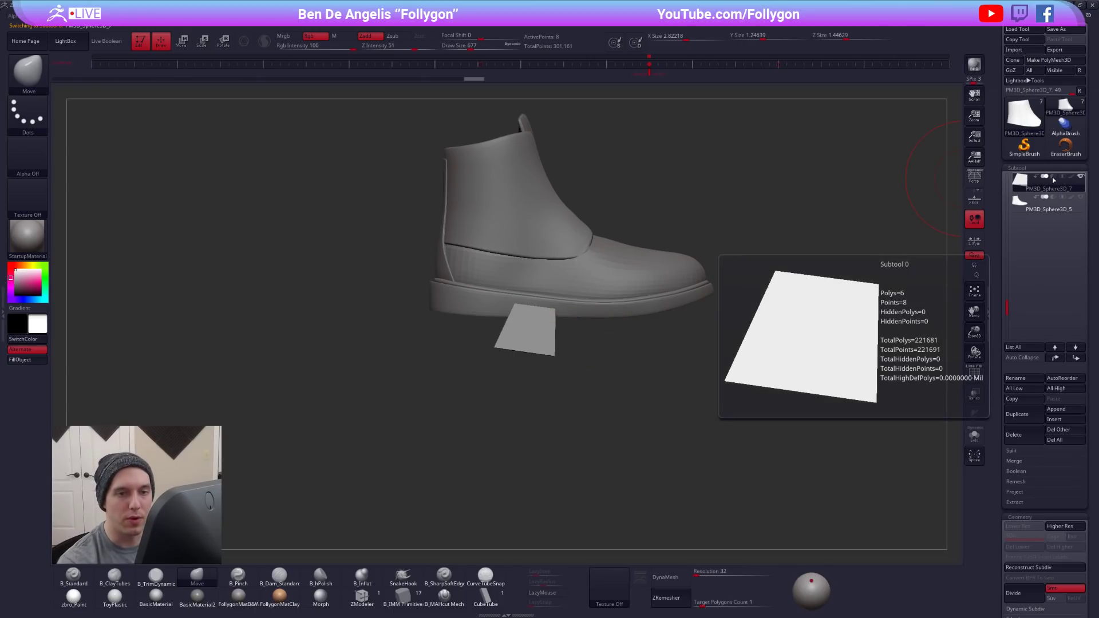
{"action": "mouse_move", "coordinate": [1052, 176]}
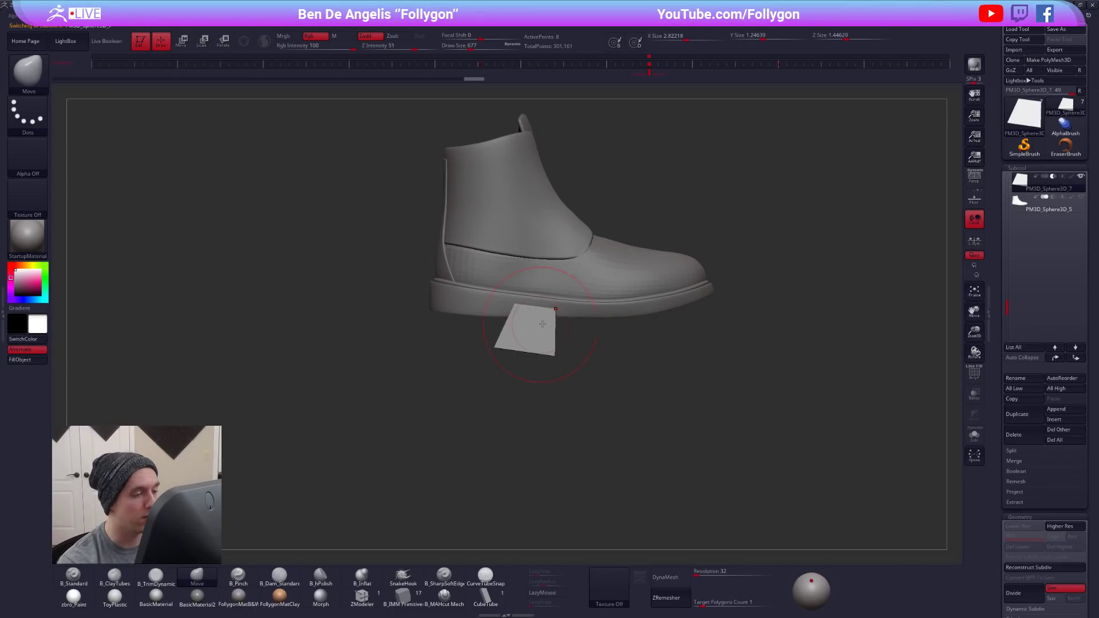
{"action": "left_click", "coordinate": [110, 49]}
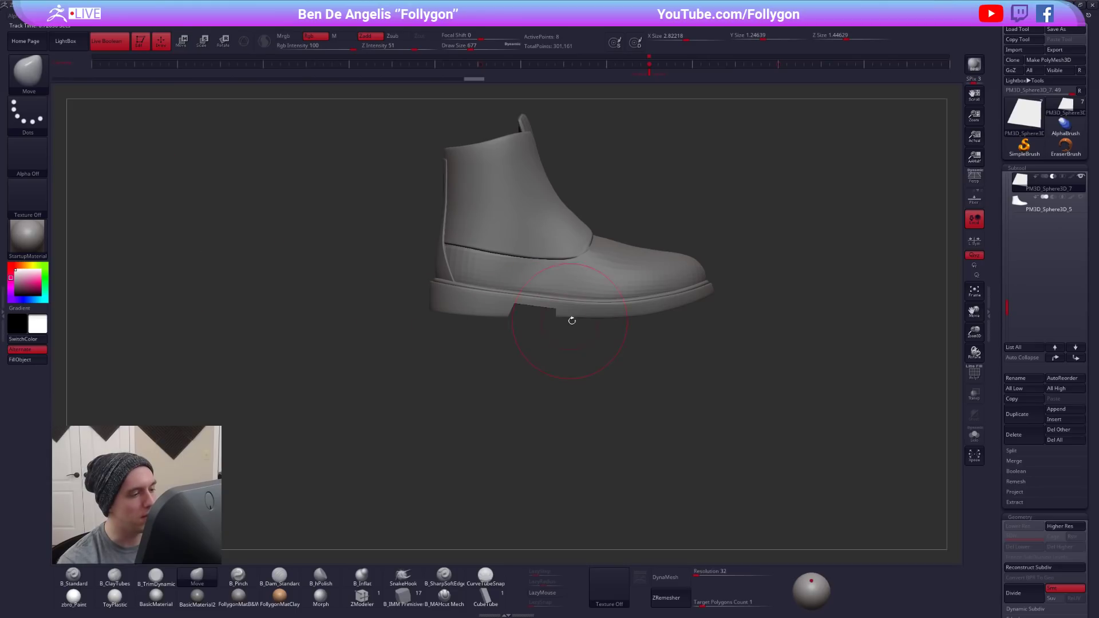
{"action": "left_click_drag", "start_coordinate": [590, 312], "coordinate": [554, 446]}
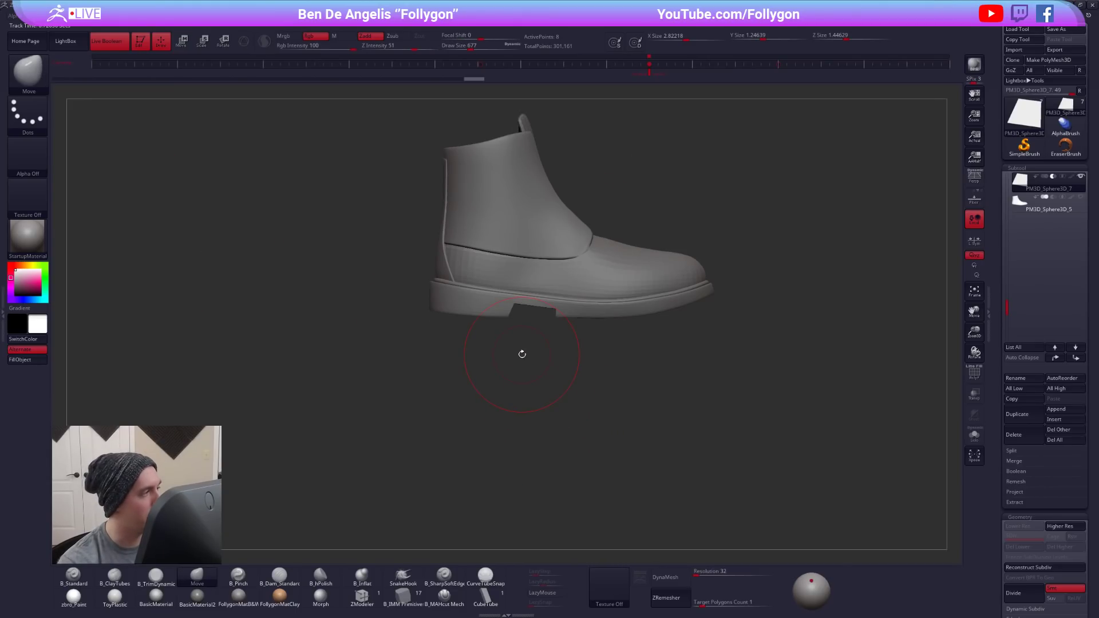
{"action": "left_click_drag", "start_coordinate": [576, 305], "coordinate": [567, 402], "text": "alt"}
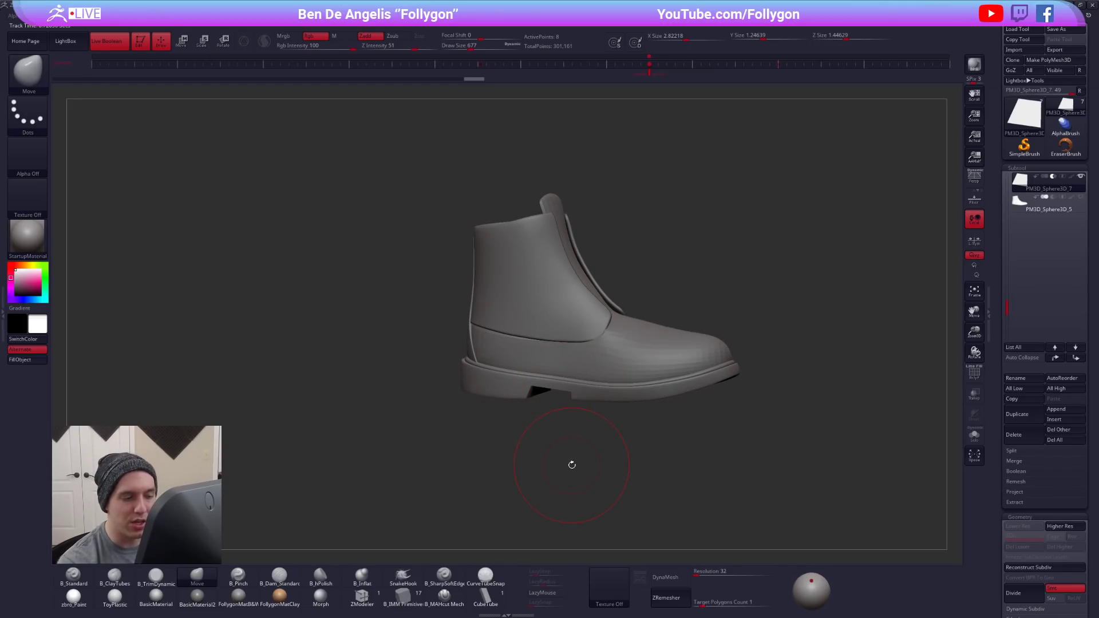
- Enlarge the outsole tread image among the Spotlight references and hide the overlay
{"action": "key", "text": "shift+z"}
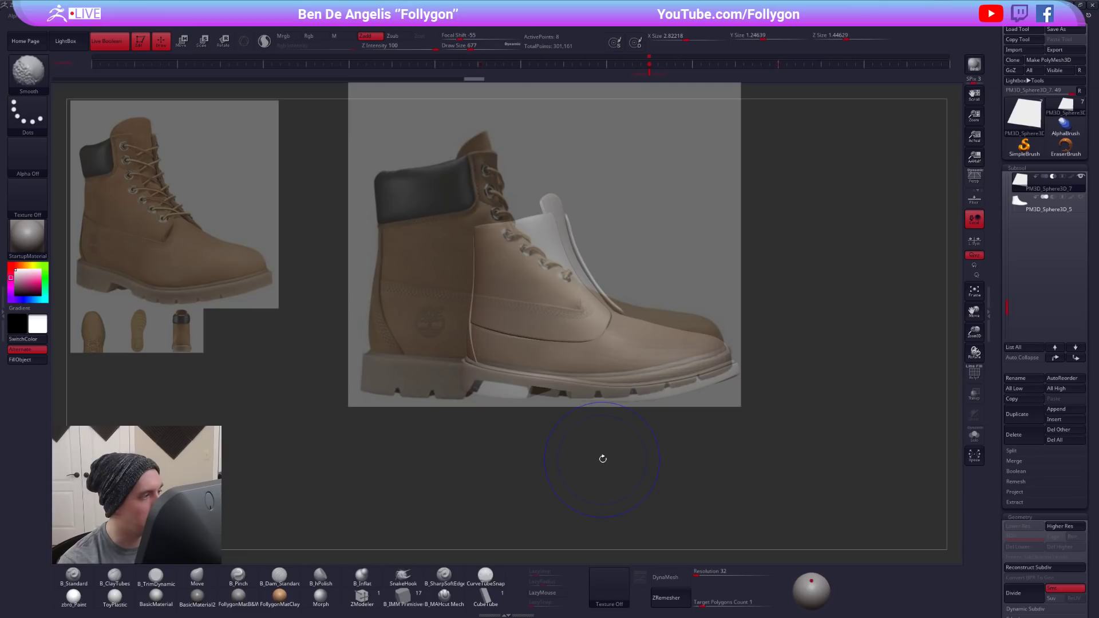
{"action": "left_click_drag", "start_coordinate": [143, 332], "coordinate": [823, 307]}
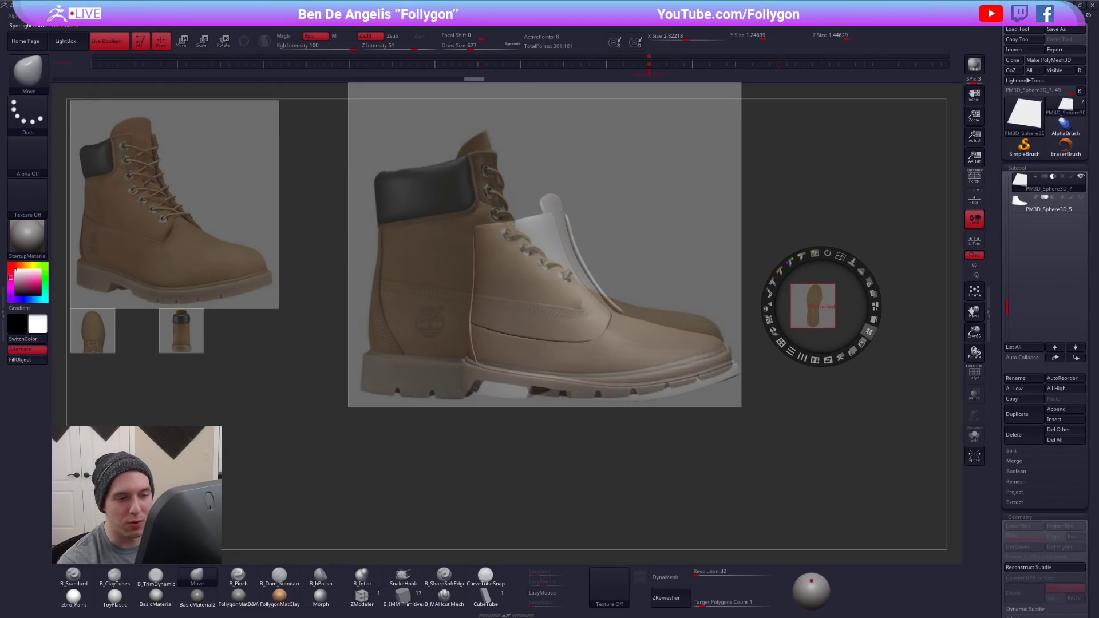
{"action": "left_click", "coordinate": [874, 320]}
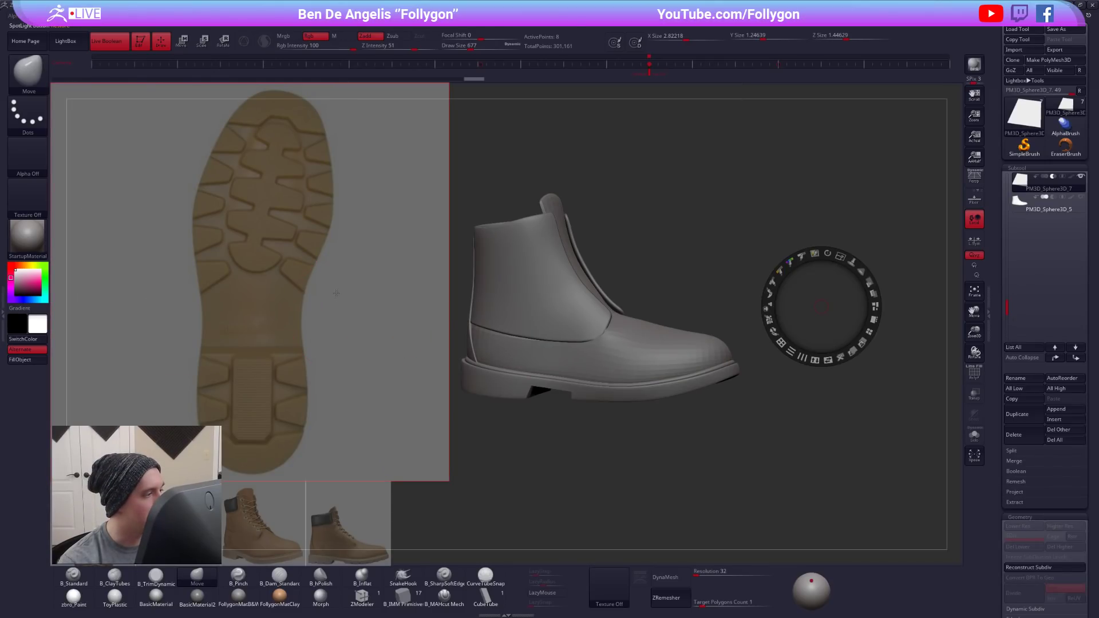
{"action": "key", "text": "z"}
{"action": "key", "text": "shift+z"}
- Turn the boot to its underside, select the sole, switch off its smoothing and set the Draw Size to 252
{"action": "left_click_drag", "start_coordinate": [837, 386], "coordinate": [723, 310]}
{"action": "left_click", "coordinate": [565, 292], "text": "alt"}
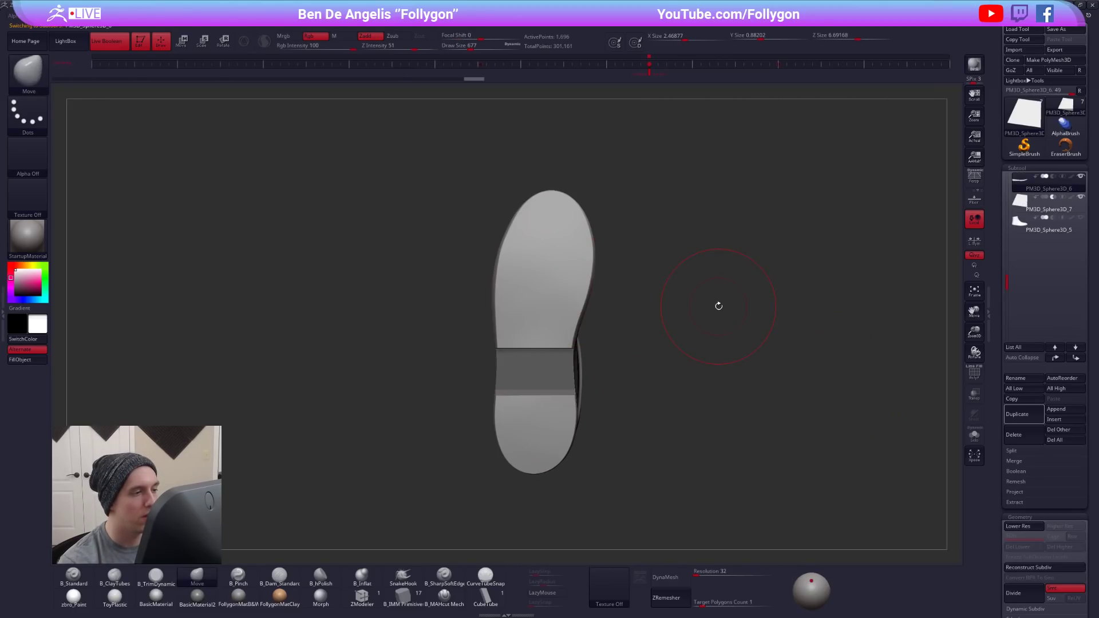
{"action": "key", "text": "shift+f"}
{"action": "key", "text": "shift+f"}
{"action": "key", "text": "space"}
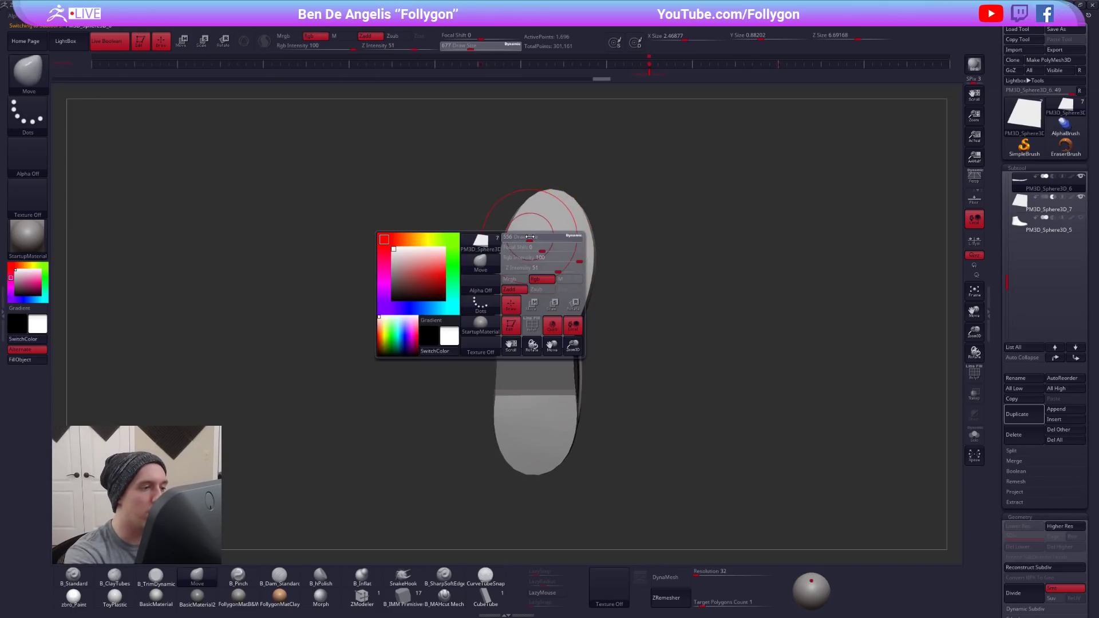
{"action": "key", "text": "ctrl"}
{"action": "key", "text": "space"}
{"action": "left_click_drag", "start_coordinate": [519, 237], "coordinate": [513, 236]}
- Examine the sole's polygon wireframe from below, then restore its smoothed display
{"action": "key", "text": "shift"}
{"action": "key", "text": "shift+f"}
{"action": "key", "text": "space"}
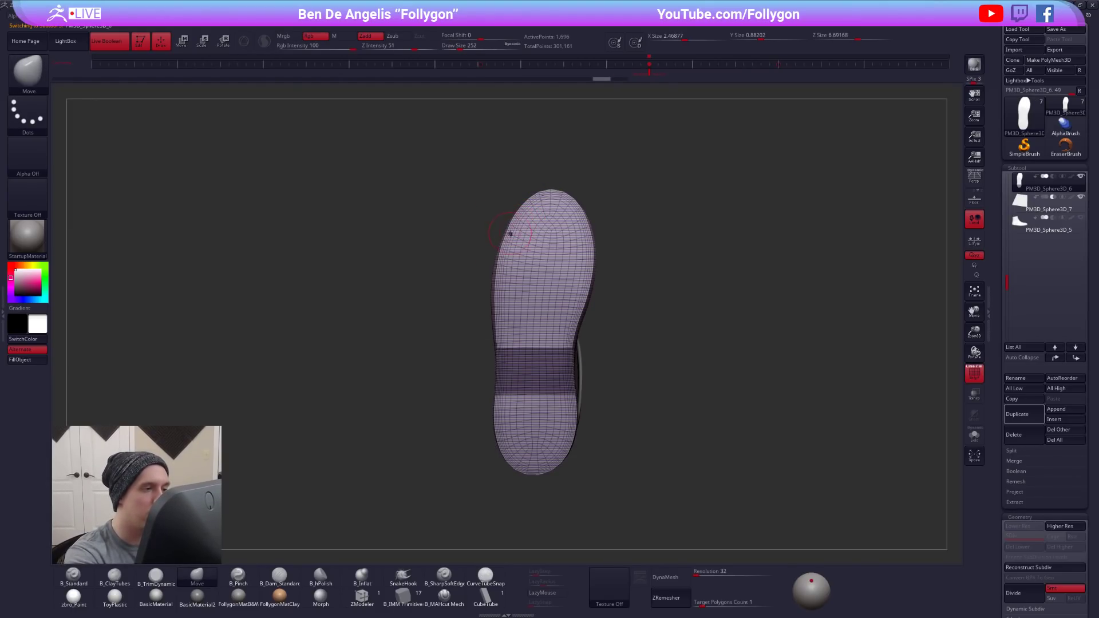
{"action": "key", "text": "shift+f"}
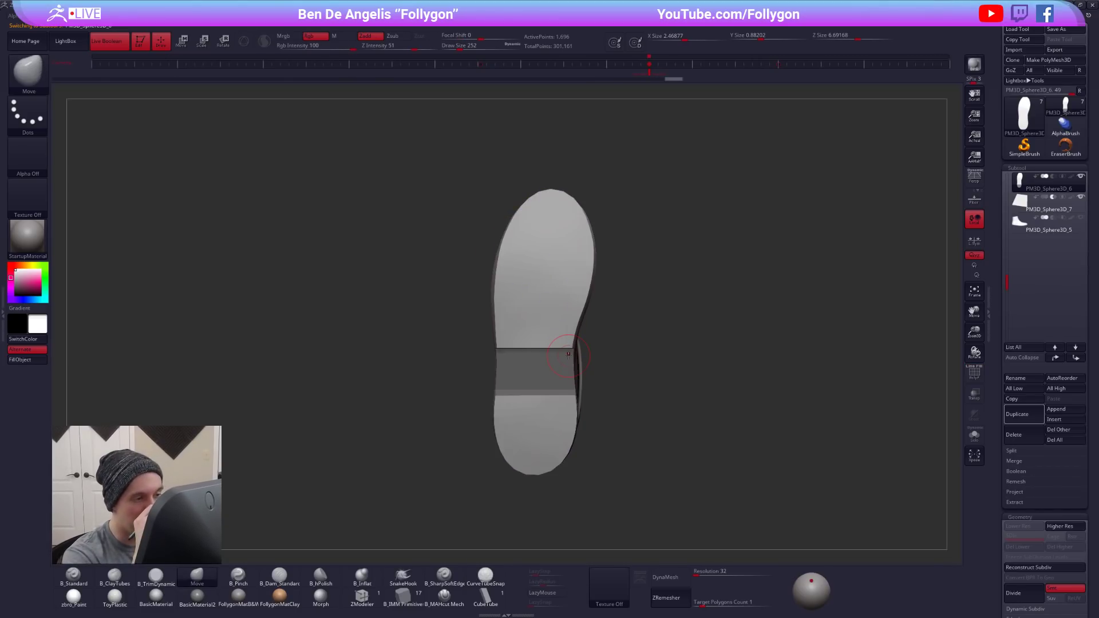
{"action": "key", "text": "shift+f"}
{"action": "key", "text": "shift+f"}
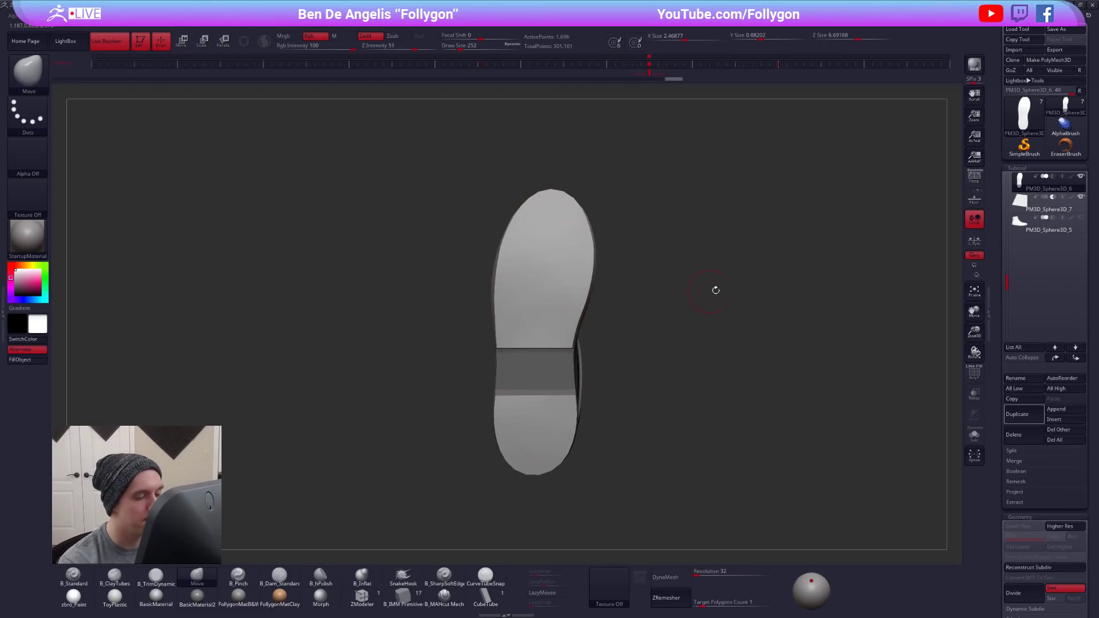
{"action": "key", "text": "d"}
- Bring back the Spotlight overlay and move the tread image over the modelled sole
{"action": "key", "text": "shift+z"}
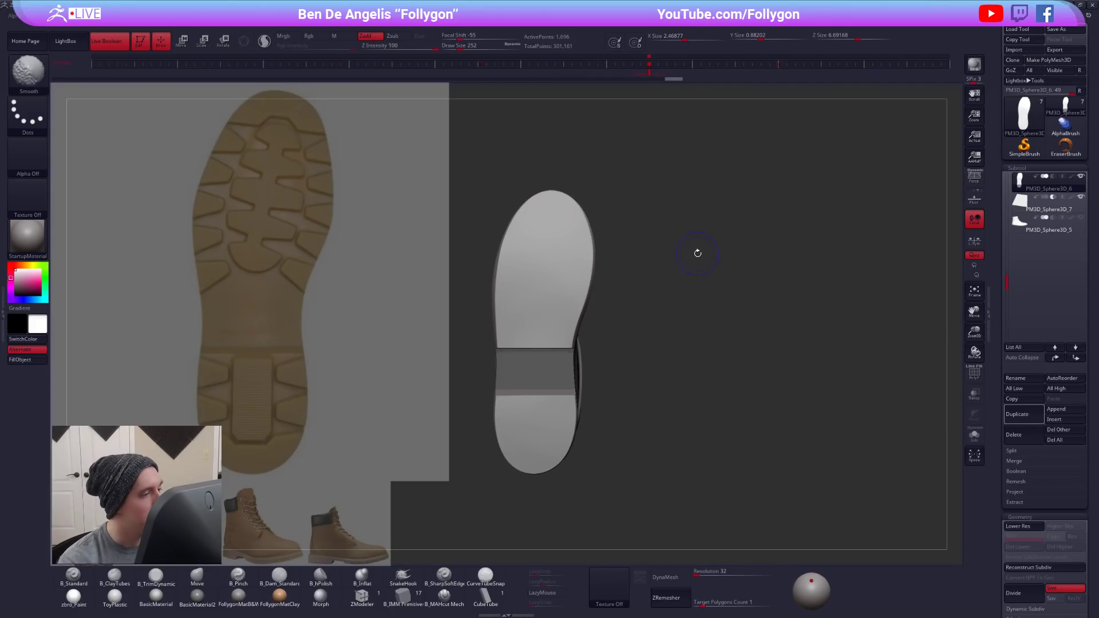
{"action": "key", "text": "z"}
{"action": "left_click_drag", "start_coordinate": [334, 268], "coordinate": [635, 293]}
{"action": "key", "text": "shift+z"}
{"action": "key", "text": "shift+z"}
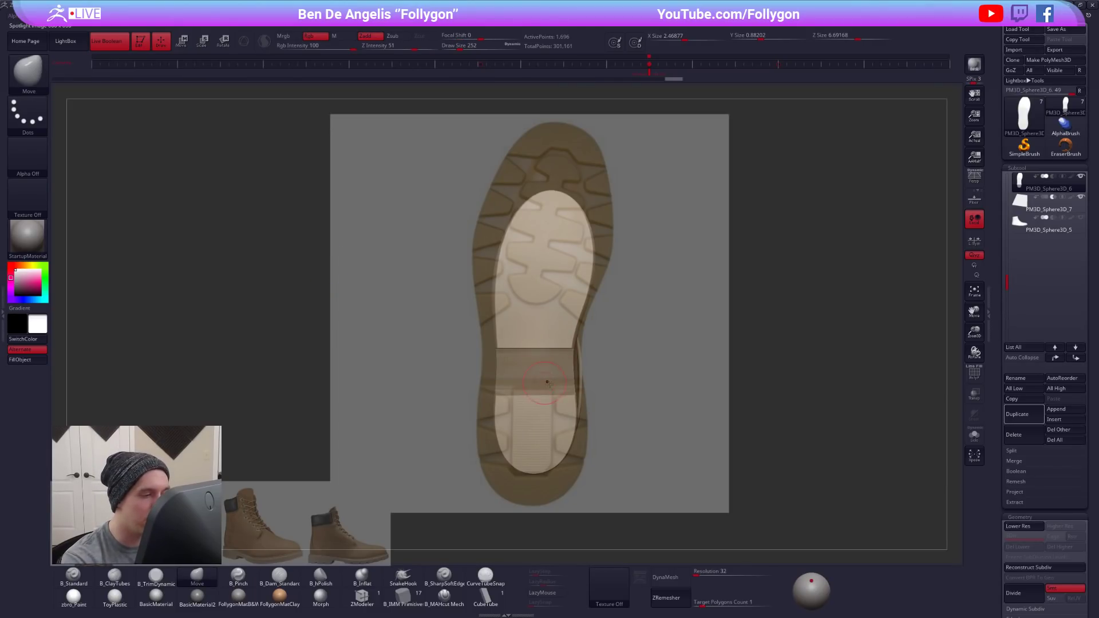
- Scale the tread image down and align its heel and toe with the modelled sole
{"action": "key", "text": "z"}
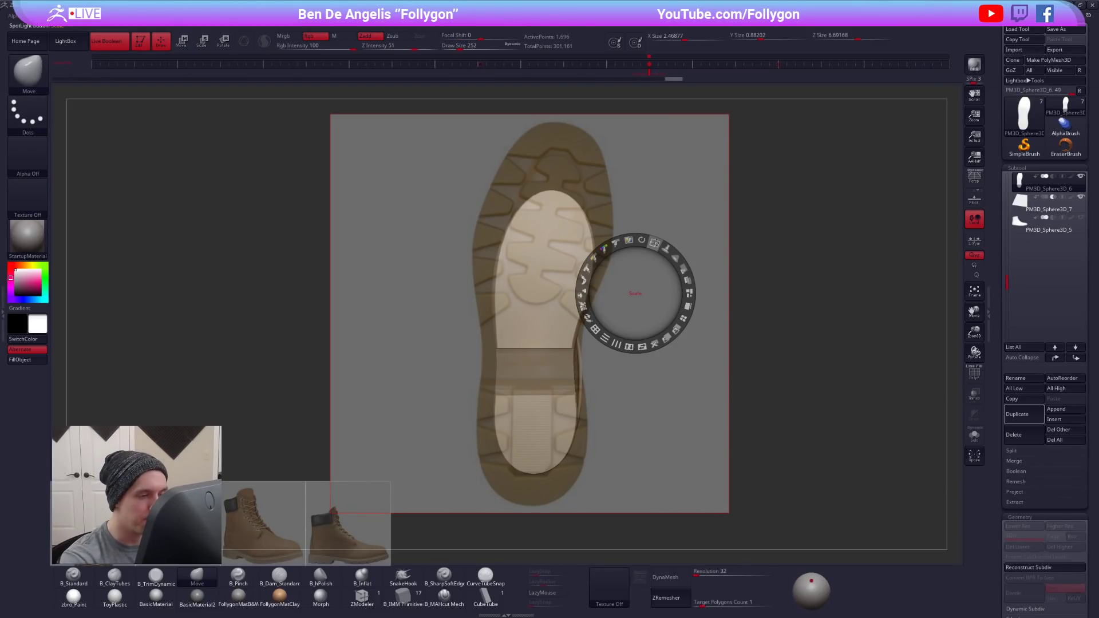
{"action": "left_click_drag", "start_coordinate": [654, 243], "coordinate": [629, 241]}
{"action": "left_click_drag", "start_coordinate": [594, 390], "coordinate": [575, 408]}
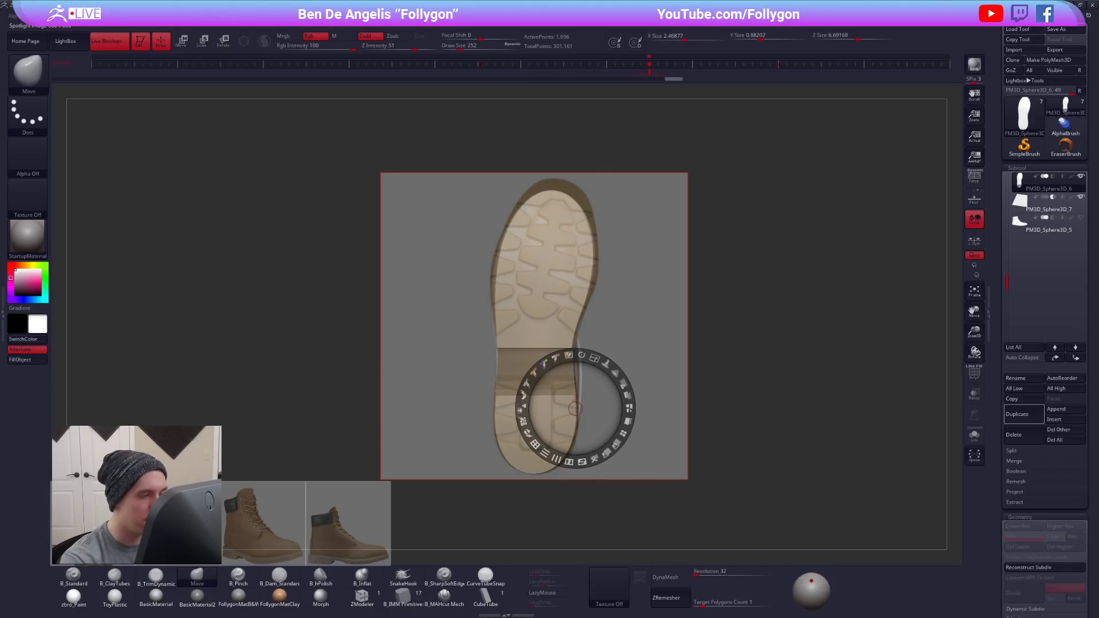
{"action": "left_click", "coordinate": [533, 473]}
{"action": "left_click", "coordinate": [524, 26]}
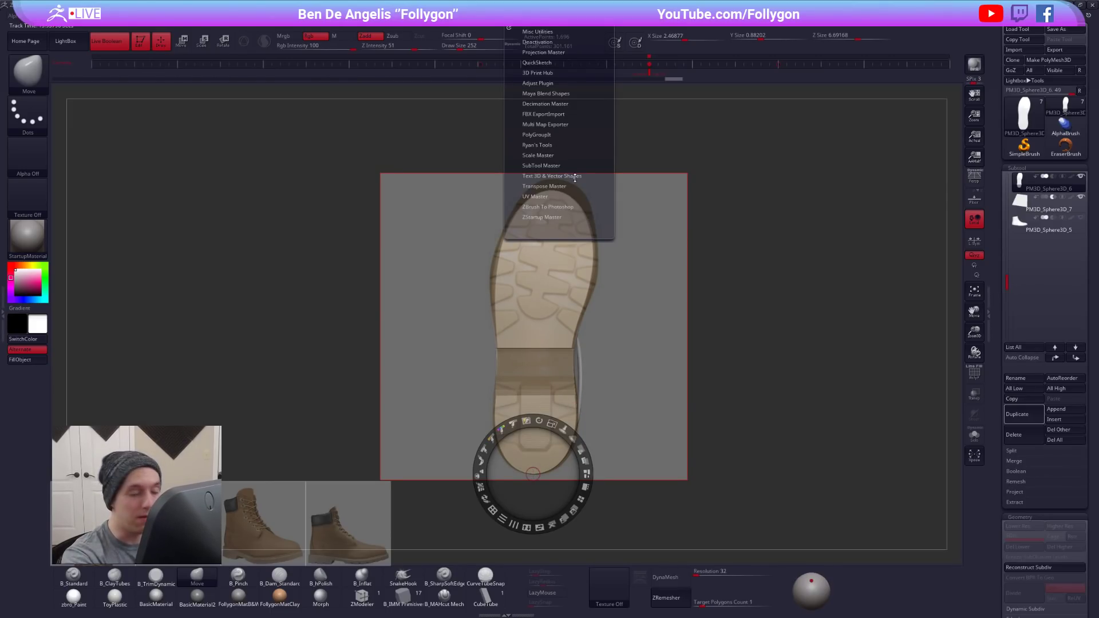
{"action": "left_click_drag", "start_coordinate": [552, 424], "coordinate": [546, 423]}
{"action": "key", "text": "z"}
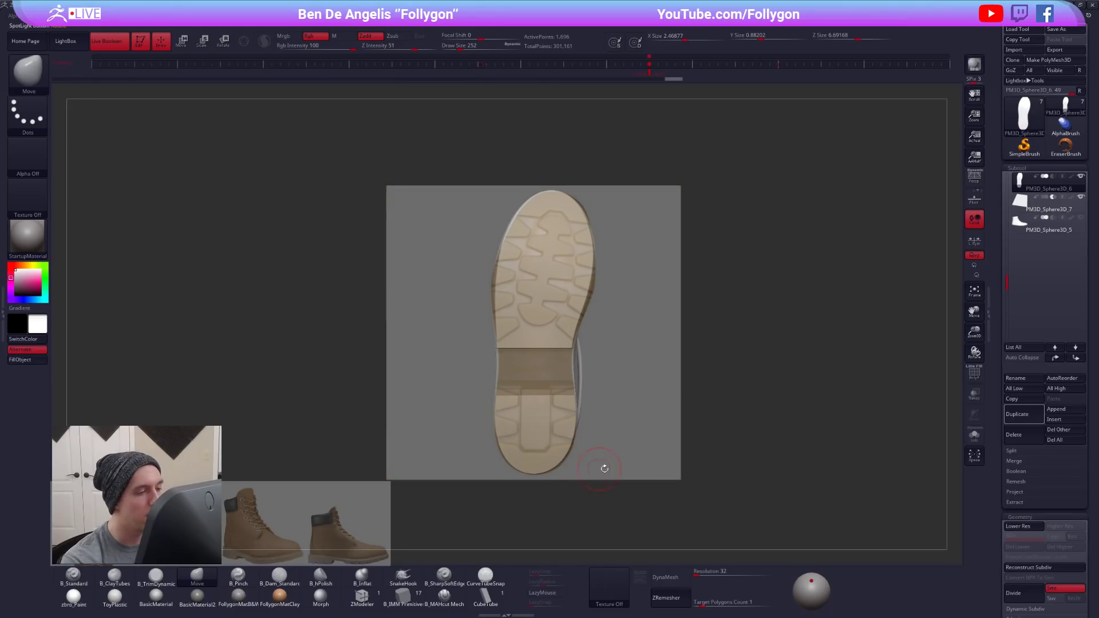
- Move the remaining boot reference images out of the canvas, keeping the tread image over the sole
{"action": "key", "text": "z"}
{"action": "key", "text": "z"}
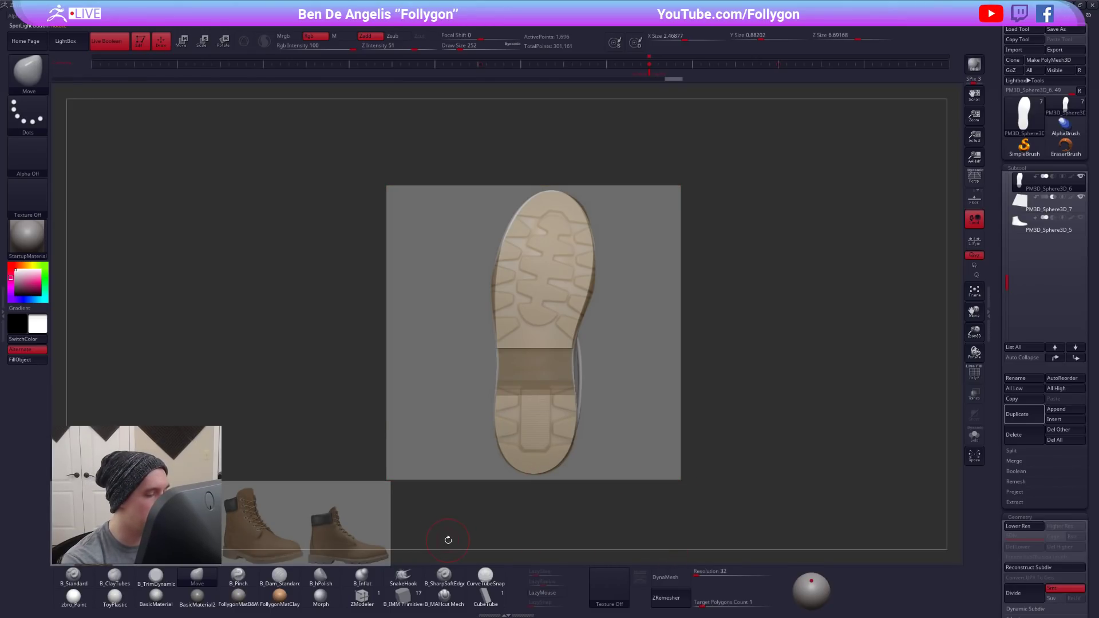
{"action": "key", "text": "z"}
{"action": "key", "text": "z"}
{"action": "key", "text": "z"}
{"action": "left_click_drag", "start_coordinate": [530, 475], "coordinate": [10, 428]}
{"action": "left_click_drag", "start_coordinate": [249, 496], "coordinate": [1, 434]}
{"action": "key", "text": "z"}
{"action": "key", "text": "z"}
{"action": "left_click_drag", "start_coordinate": [109, 472], "coordinate": [3, 462]}
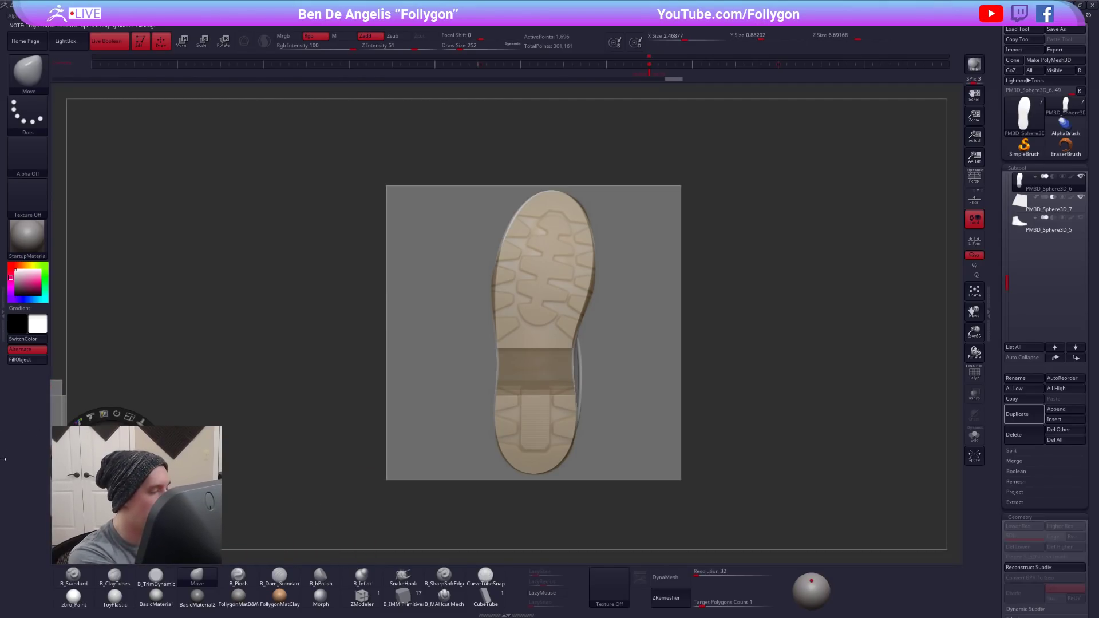
{"action": "key", "text": "z"}
- Adjust the sole's sides and toe to the tread image with the Move brush, using Draw Sizes 764 and 537
{"action": "key", "text": "space"}
{"action": "left_click_drag", "start_coordinate": [507, 284], "coordinate": [521, 285]}
{"action": "key", "text": "shift+f"}
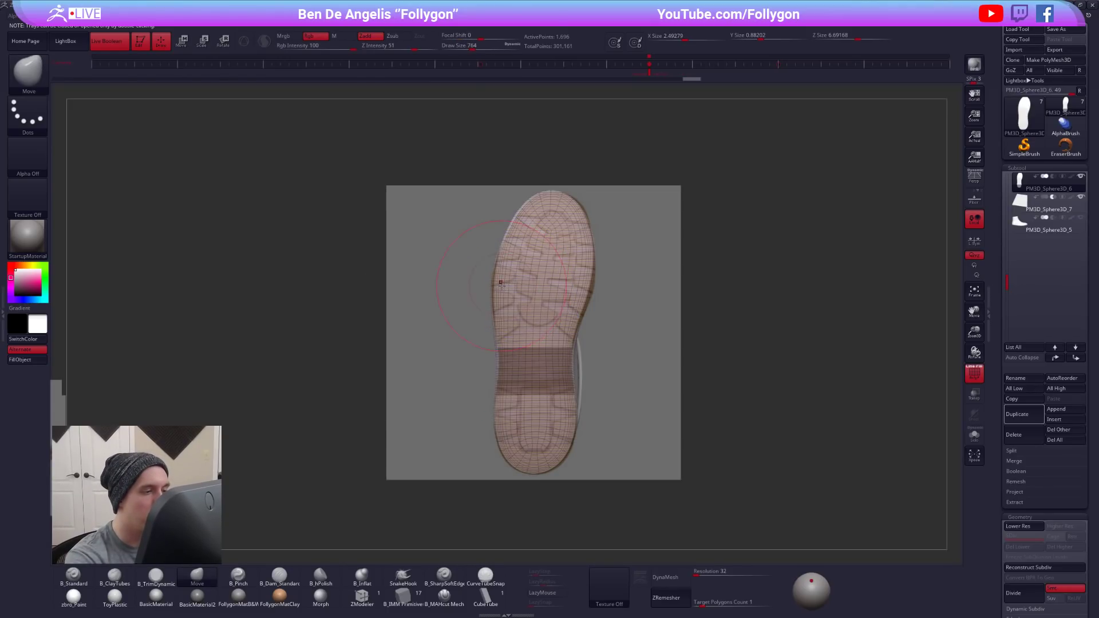
{"action": "key", "text": "shift+f"}
{"action": "left_click_drag", "start_coordinate": [589, 292], "coordinate": [592, 290]}
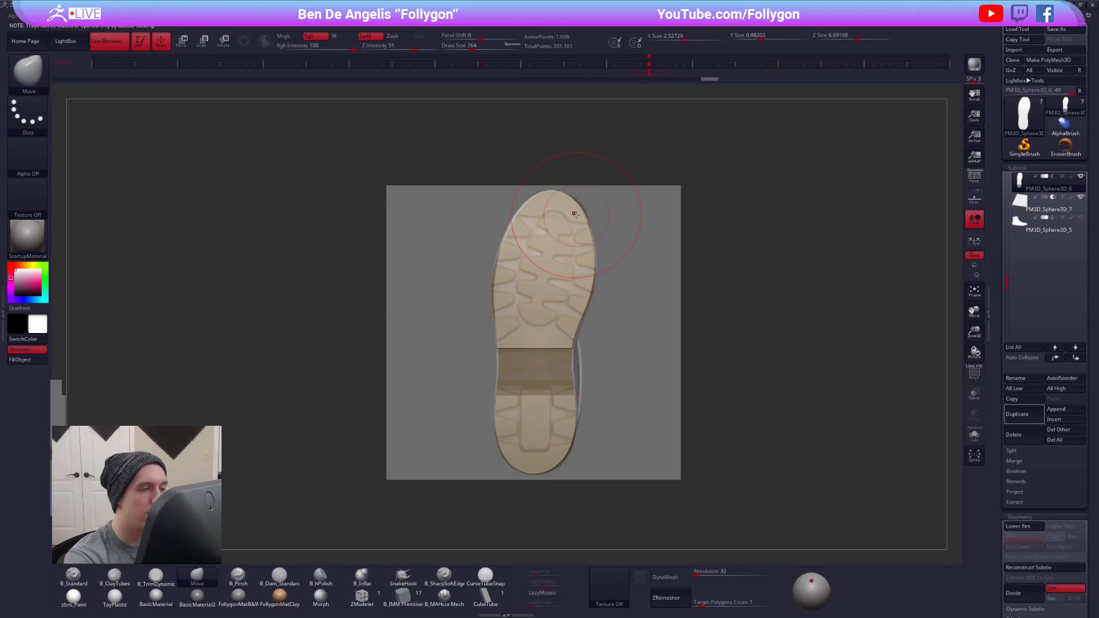
{"action": "left_click_drag", "start_coordinate": [565, 210], "coordinate": [566, 212]}
{"action": "key", "text": "space"}
{"action": "left_click_drag", "start_coordinate": [544, 338], "coordinate": [539, 338]}
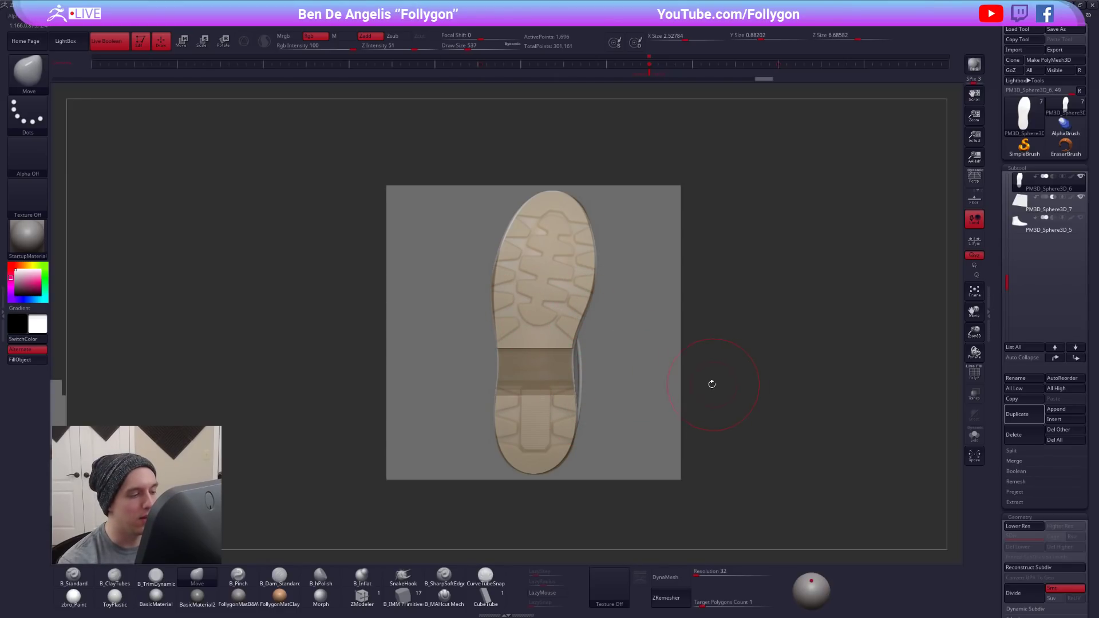
{"action": "key", "text": "shift"}
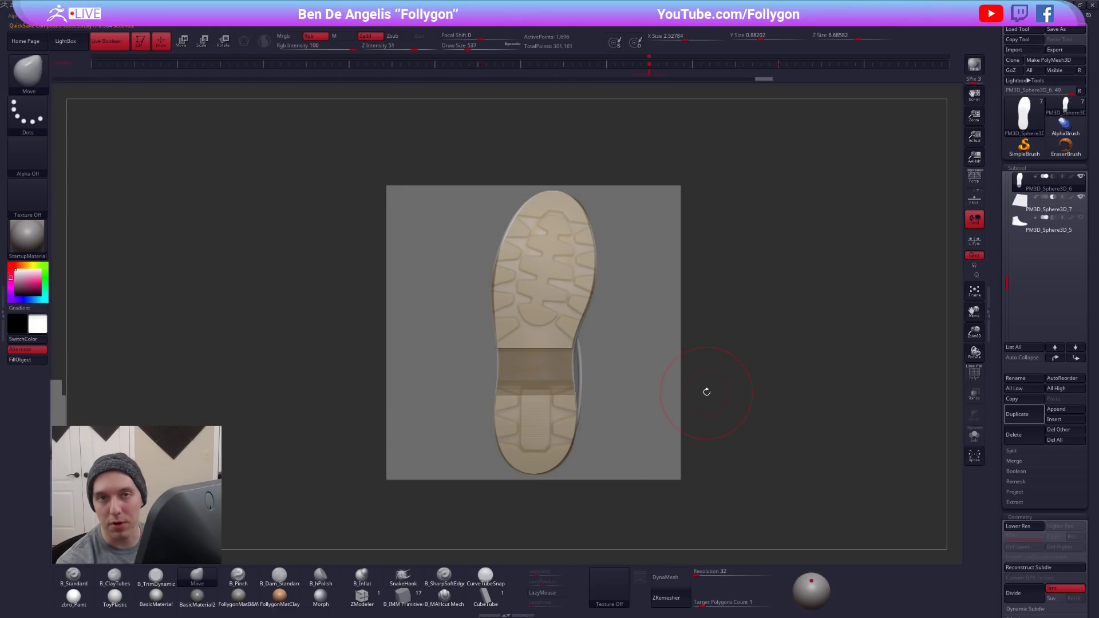
{"action": "key", "text": "shift"}
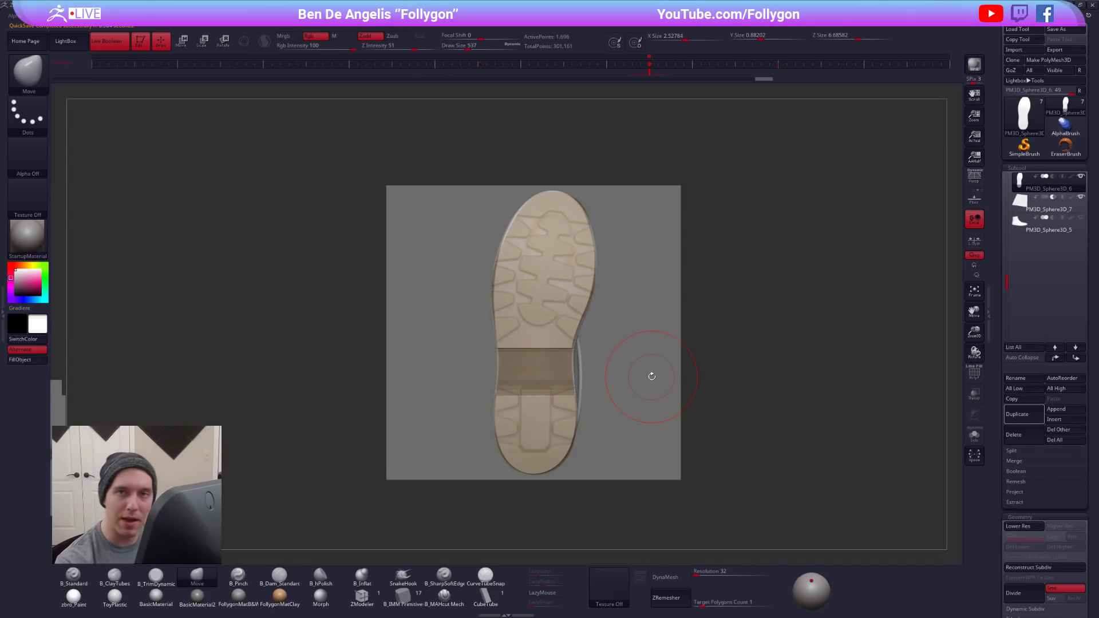
{"action": "left_click", "coordinate": [972, 182]}
{"action": "left_click", "coordinate": [973, 182]}
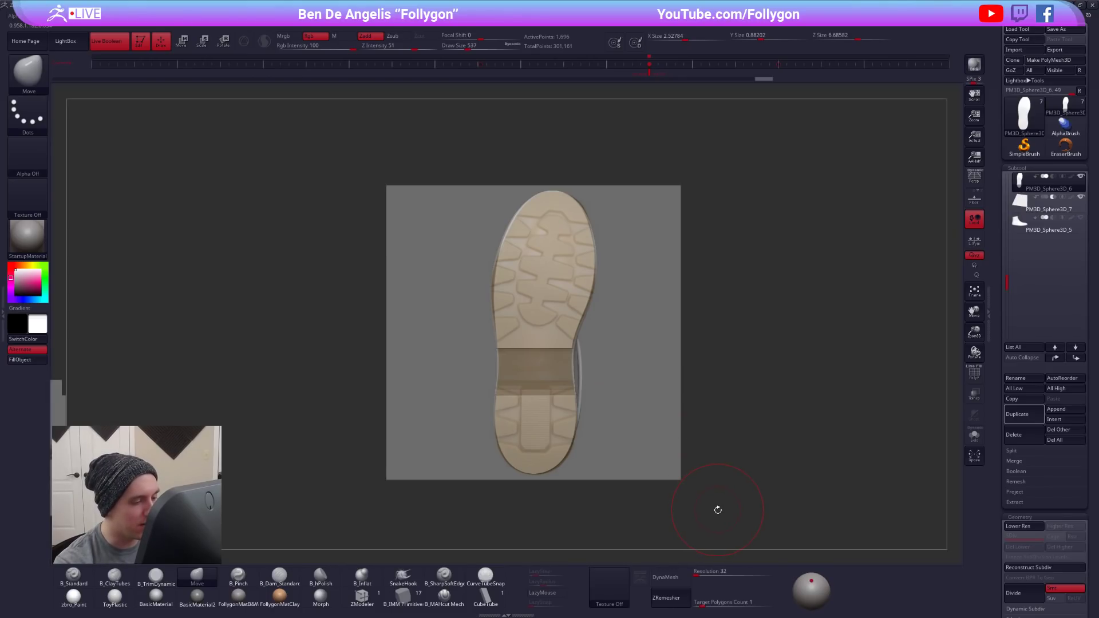
- Turn off the sole's dynamic subdivision, duplicate the sole and show only the duplicate
{"action": "key", "text": "shift+d"}
{"action": "key", "text": "shift+f"}
{"action": "key", "text": "shift+f"}
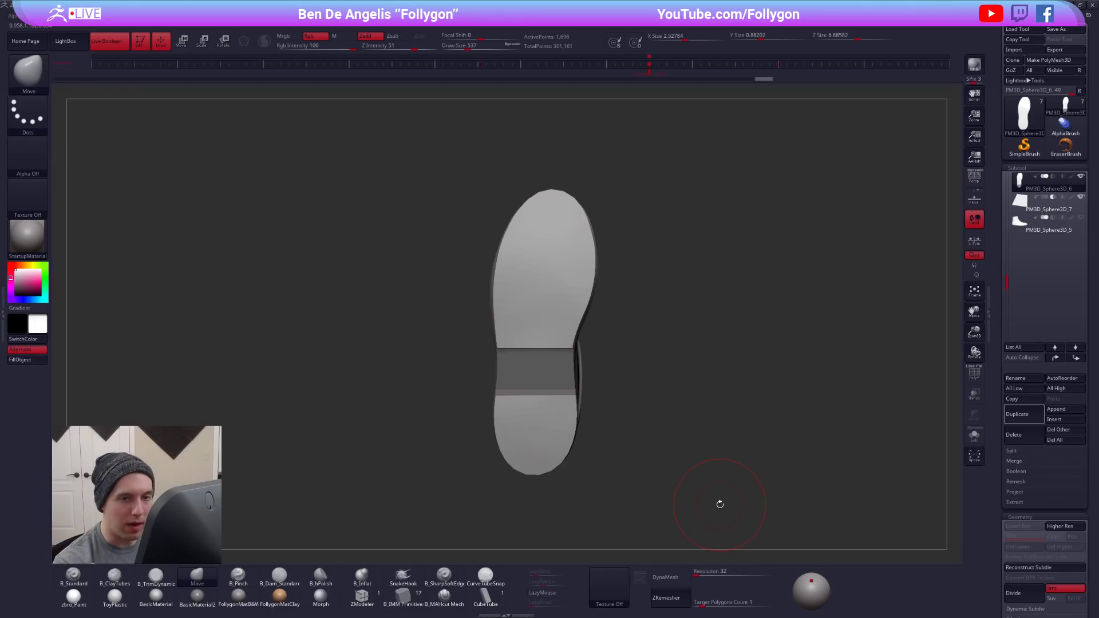
{"action": "left_click", "coordinate": [1018, 412]}
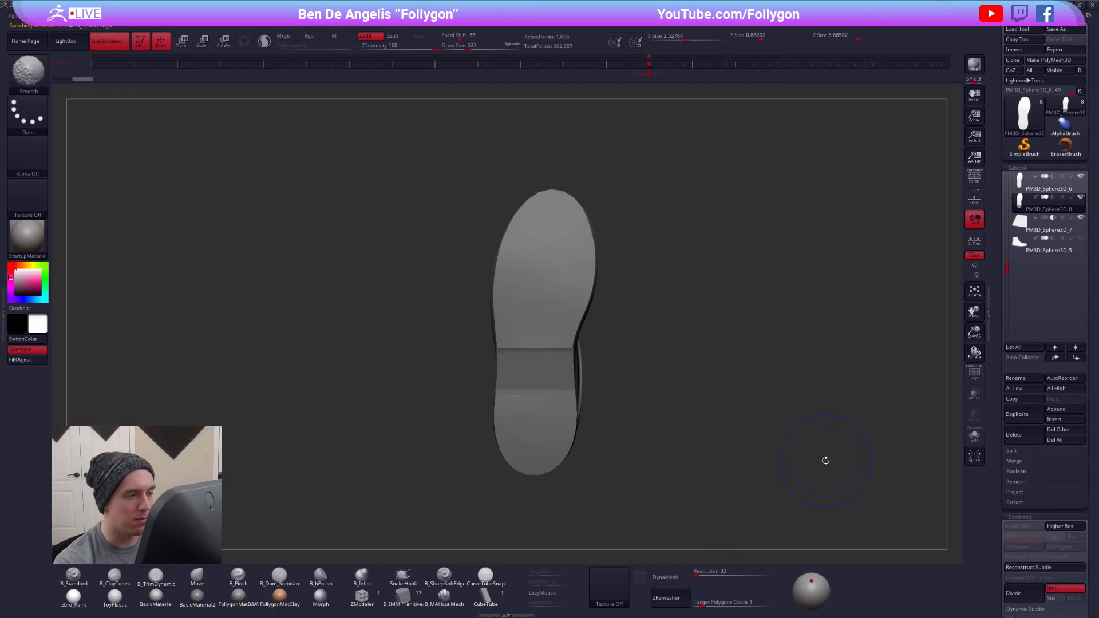
{"action": "left_click", "coordinate": [1080, 197], "text": "shift"}
- Subdivide the duplicated sole to subdivision level 5 beneath the tread overlay
{"action": "key", "text": "d"}
{"action": "key", "text": "d"}
{"action": "key", "text": "d"}
{"action": "key", "text": "d"}
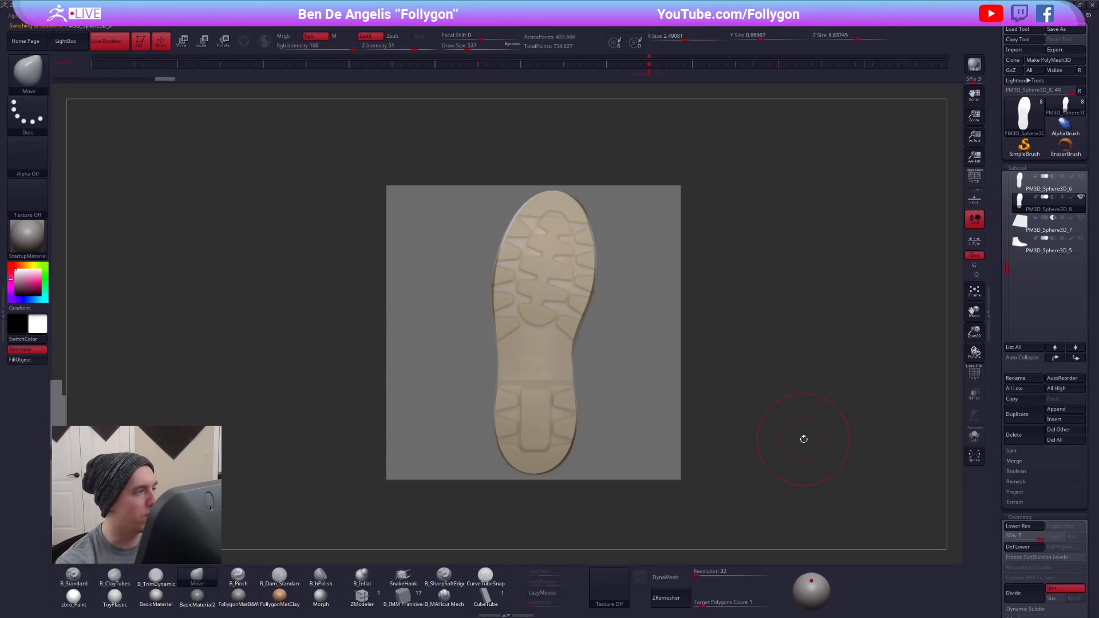
- Set the Draw Size to 160 and subdivide the duplicated sole once more
{"action": "key", "text": "space"}
{"action": "left_click_drag", "start_coordinate": [528, 279], "coordinate": [533, 279]}
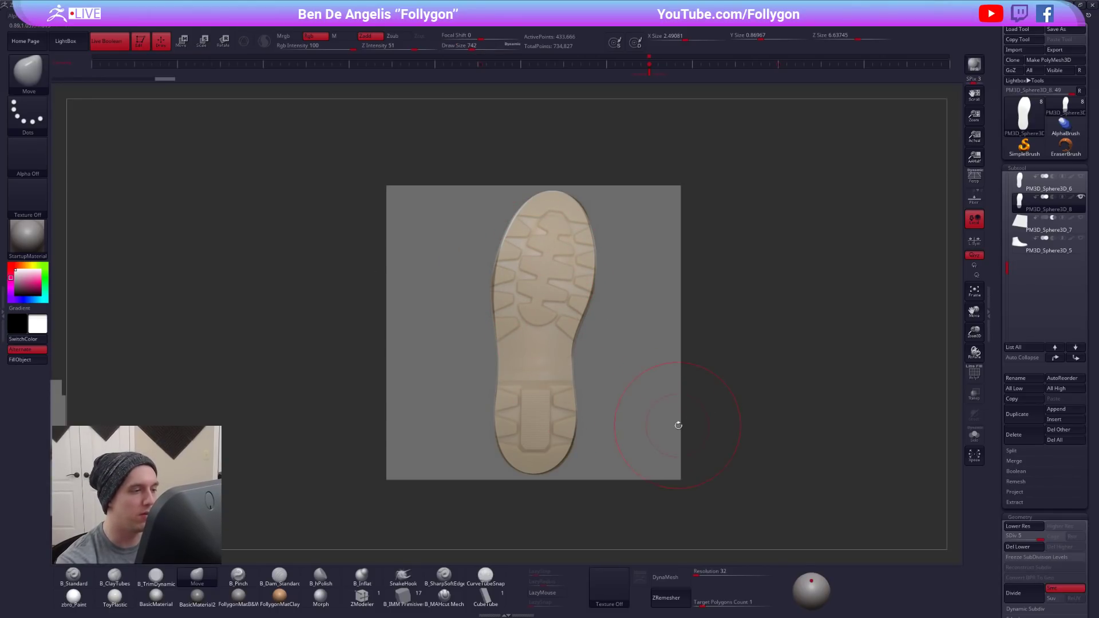
{"action": "key", "text": "space"}
{"action": "left_click_drag", "start_coordinate": [744, 392], "coordinate": [724, 390]}
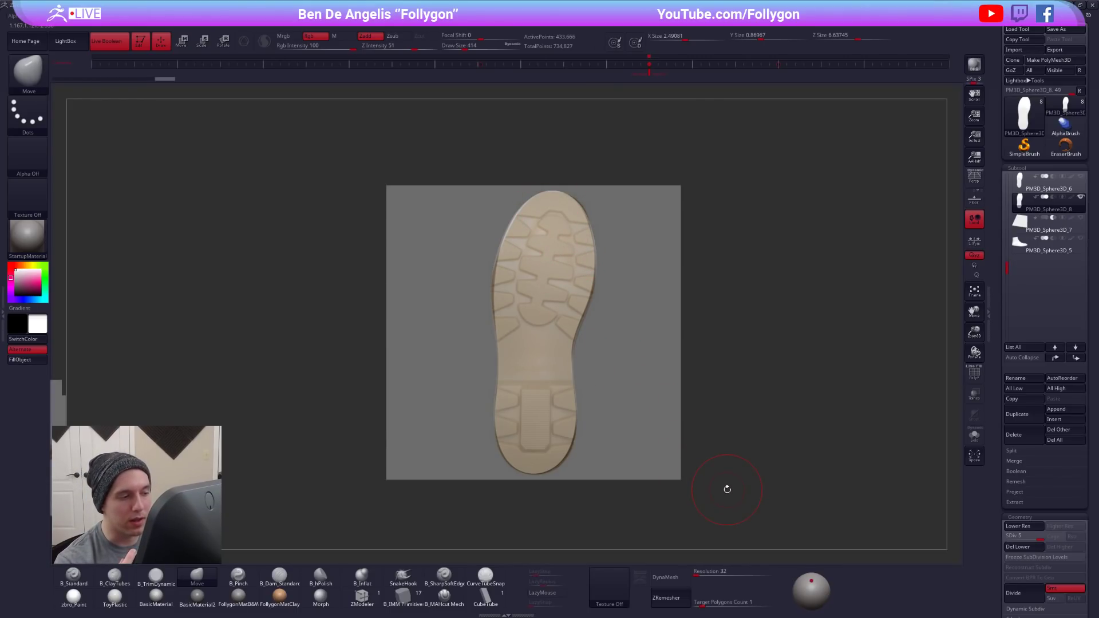
{"action": "key", "text": "ctrl+space"}
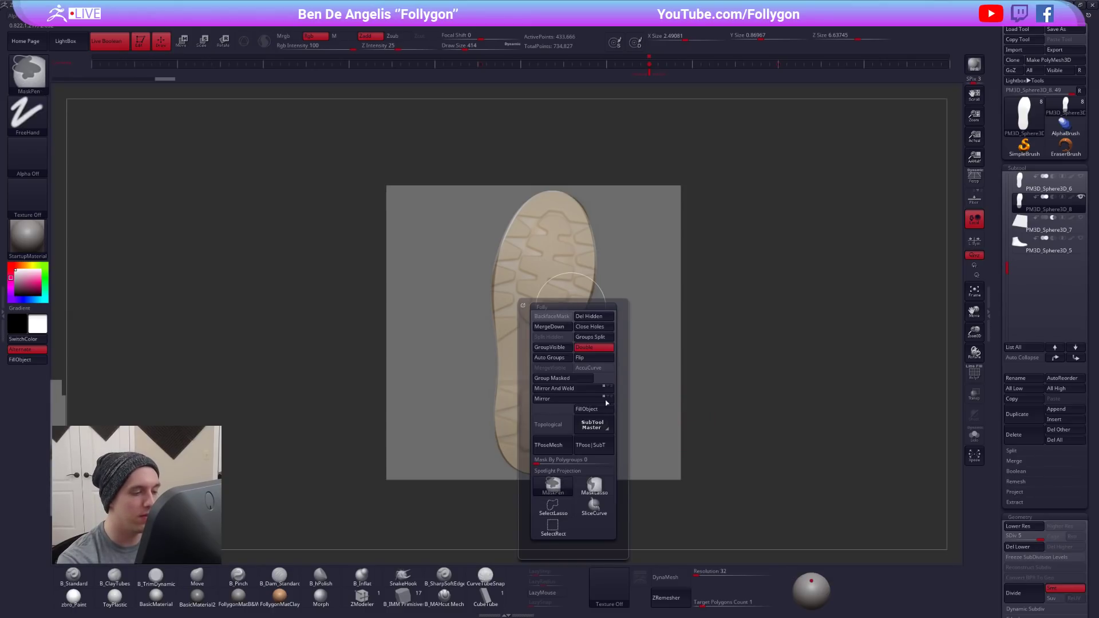
{"action": "key", "text": "space"}
{"action": "left_click_drag", "start_coordinate": [558, 250], "coordinate": [549, 250]}
{"action": "key", "text": "ctrl+d"}
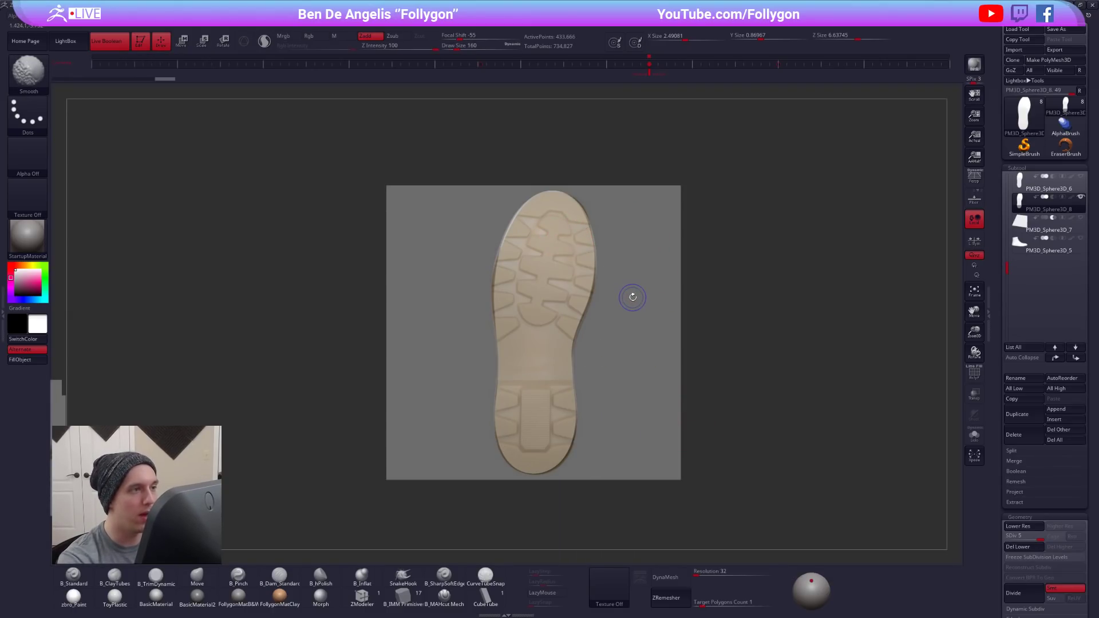
- Isolate the duplicated sole's purple polygroup and delete its lower subdivision levels together with the hidden geometry
{"action": "mouse_move", "coordinate": [629, 309]}
{"action": "left_mouse_down"}
{"action": "mouse_move", "coordinate": [618, 309]}
{"action": "mouse_move", "coordinate": [636, 311]}
{"action": "left_mouse_up"}
{"action": "key", "text": "shift+f"}
{"action": "left_click", "coordinate": [559, 328], "text": "ctrl+shift"}
{"action": "key", "text": "ctrl+space"}
{"action": "left_click", "coordinate": [606, 327]}
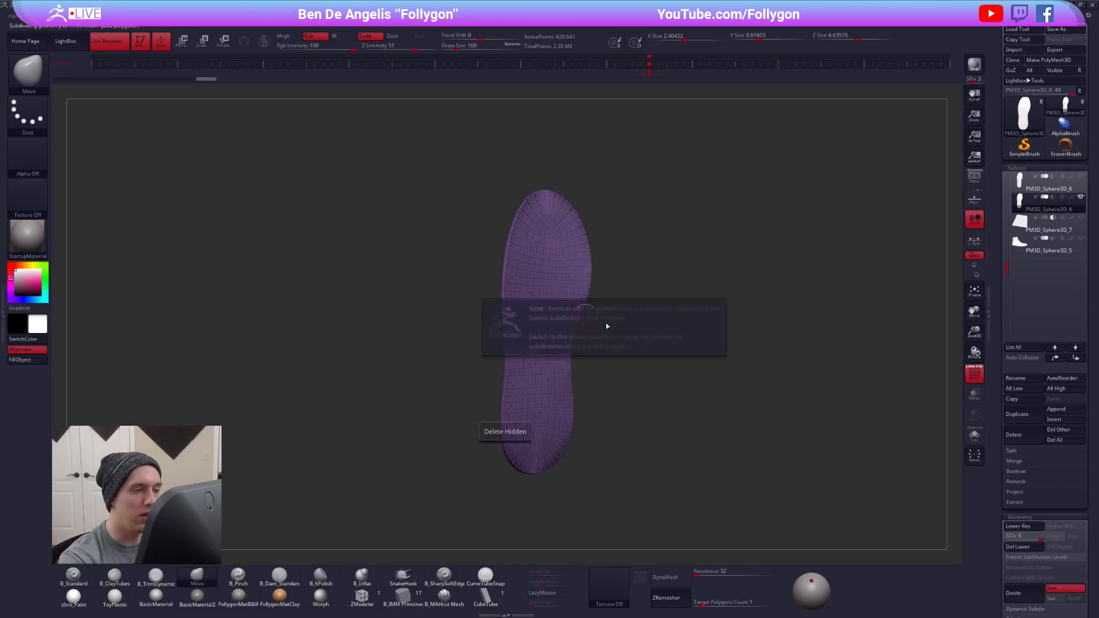
{"action": "left_click", "coordinate": [1027, 546]}
{"action": "key", "text": "ctrl+space"}
{"action": "left_click", "coordinate": [733, 324]}
{"action": "key", "text": "shift+f"}
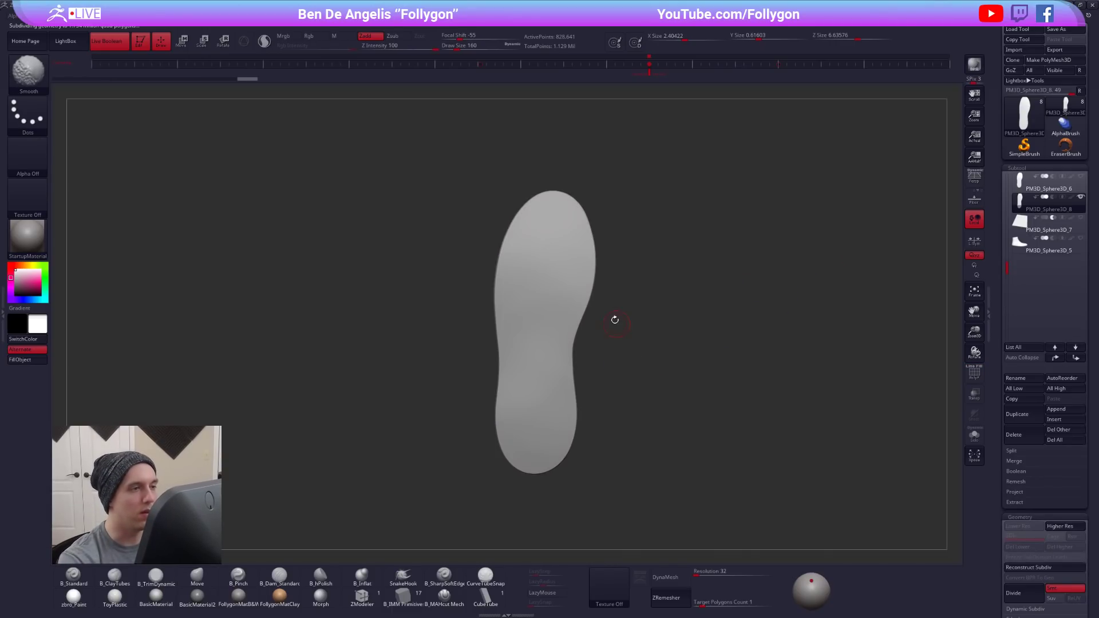
- Bring back the tread overlay and mask the toe and the right-edge treads down to the heel with MaskLasso
{"action": "key", "text": "shift+z"}
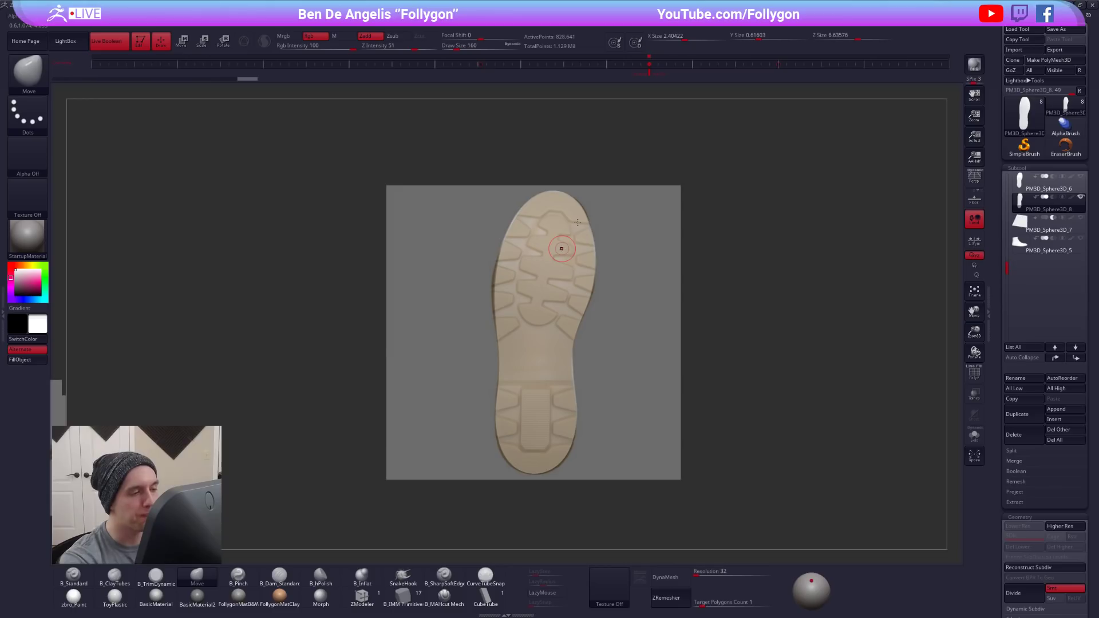
{"action": "key", "text": "ctrl+space"}
{"action": "left_click", "coordinate": [628, 410]}
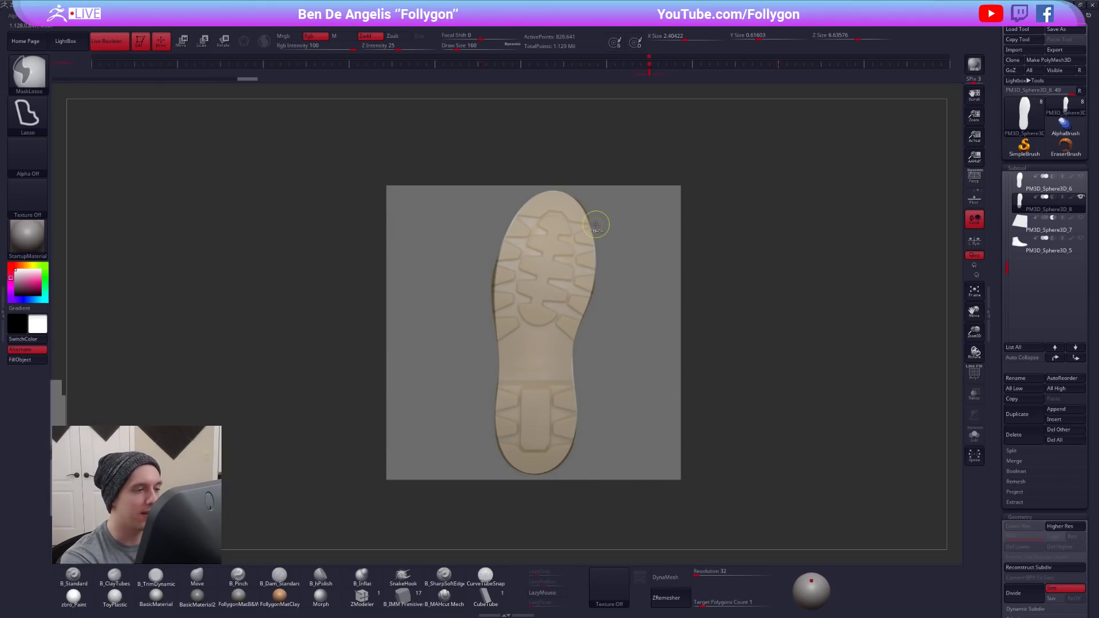
{"action": "mouse_move", "coordinate": [569, 223]}
{"action": "left_mouse_down"}
{"action": "mouse_move", "coordinate": [592, 223]}
{"action": "mouse_move", "coordinate": [510, 215]}
{"action": "mouse_move", "coordinate": [639, 173]}
{"action": "mouse_move", "coordinate": [652, 180]}
{"action": "left_mouse_up"}
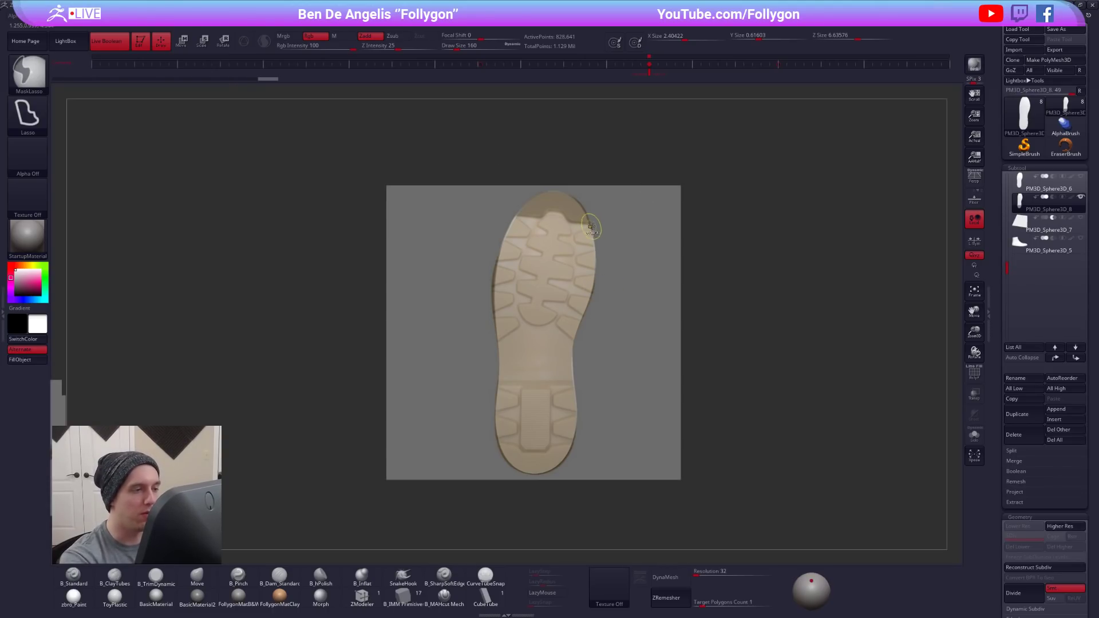
{"action": "mouse_move", "coordinate": [575, 243]}
{"action": "left_mouse_down"}
{"action": "mouse_move", "coordinate": [590, 232]}
{"action": "mouse_move", "coordinate": [610, 246]}
{"action": "mouse_move", "coordinate": [572, 252]}
{"action": "mouse_move", "coordinate": [578, 270]}
{"action": "mouse_move", "coordinate": [597, 275]}
{"action": "mouse_move", "coordinate": [572, 276]}
{"action": "mouse_move", "coordinate": [580, 289]}
{"action": "mouse_move", "coordinate": [599, 286]}
{"action": "mouse_move", "coordinate": [578, 309]}
{"action": "mouse_move", "coordinate": [590, 315]}
{"action": "mouse_move", "coordinate": [552, 298]}
{"action": "mouse_move", "coordinate": [627, 352]}
{"action": "mouse_move", "coordinate": [596, 319]}
{"action": "mouse_move", "coordinate": [564, 331]}
{"action": "mouse_move", "coordinate": [579, 346]}
{"action": "left_mouse_up"}
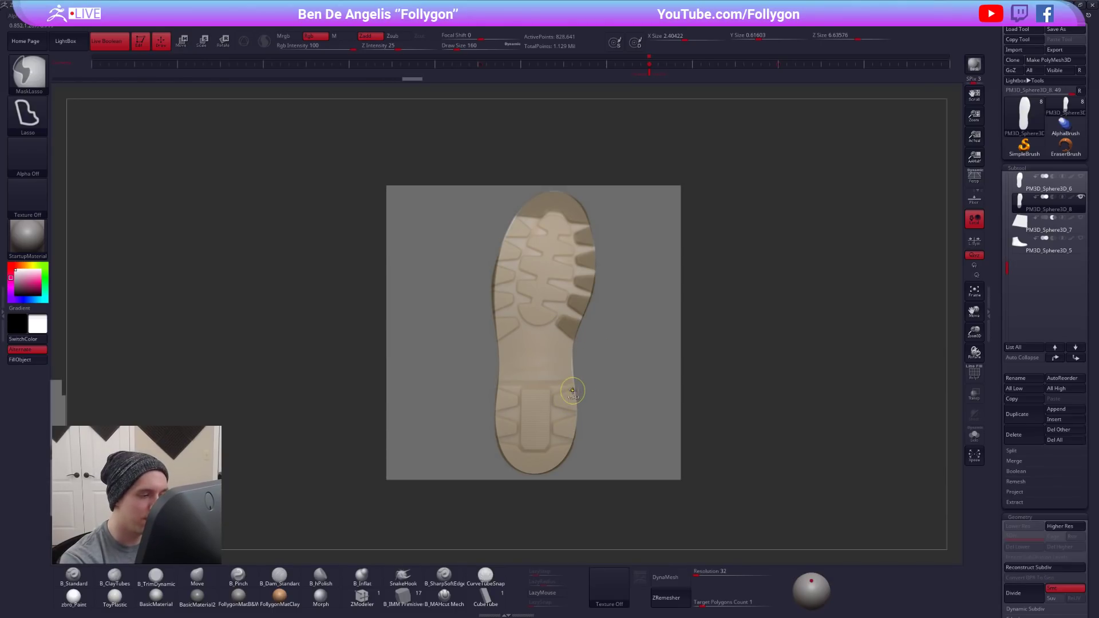
{"action": "mouse_move", "coordinate": [554, 409]}
{"action": "left_mouse_down", "text": "ctrl"}
{"action": "mouse_move", "coordinate": [590, 407]}
{"action": "mouse_move", "coordinate": [553, 430]}
{"action": "mouse_move", "coordinate": [560, 441]}
{"action": "mouse_move", "coordinate": [594, 442]}
{"action": "mouse_move", "coordinate": [584, 423]}
{"action": "left_mouse_up", "text": "ctrl"}
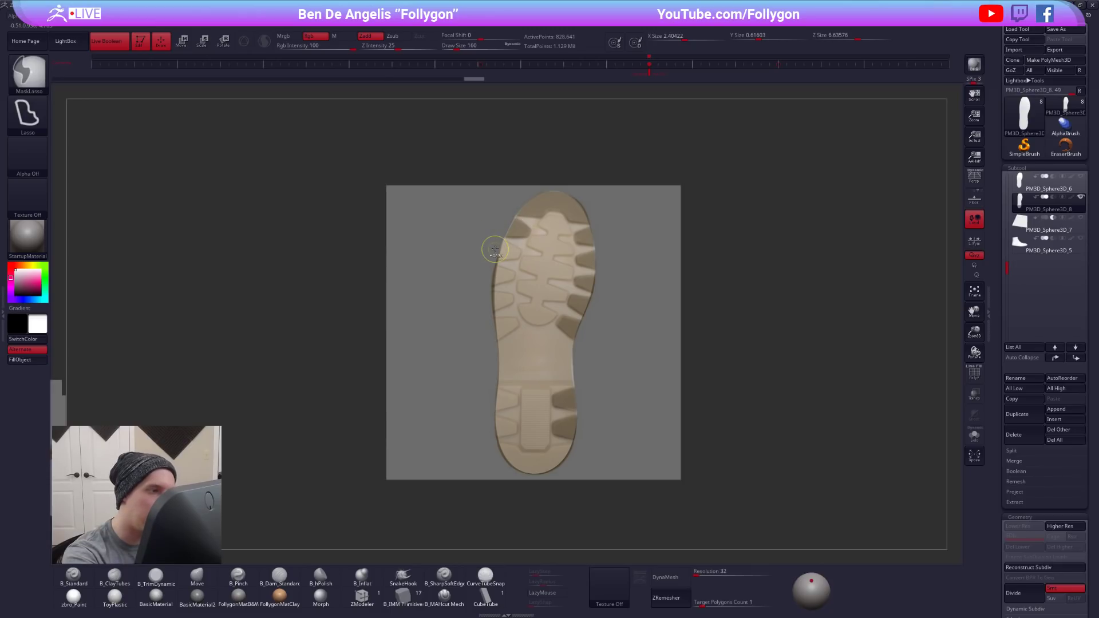
- Mask the treads along the sole's left edge and the back of the heel with MaskLasso, following the overlay
{"action": "mouse_move", "coordinate": [518, 260]}
{"action": "left_mouse_down", "text": "ctrl"}
{"action": "mouse_move", "coordinate": [493, 258]}
{"action": "mouse_move", "coordinate": [497, 312]}
{"action": "mouse_move", "coordinate": [481, 338]}
{"action": "mouse_move", "coordinate": [519, 316]}
{"action": "mouse_move", "coordinate": [492, 331]}
{"action": "mouse_move", "coordinate": [518, 318]}
{"action": "mouse_move", "coordinate": [494, 318]}
{"action": "mouse_move", "coordinate": [462, 347]}
{"action": "left_mouse_up", "text": "ctrl"}
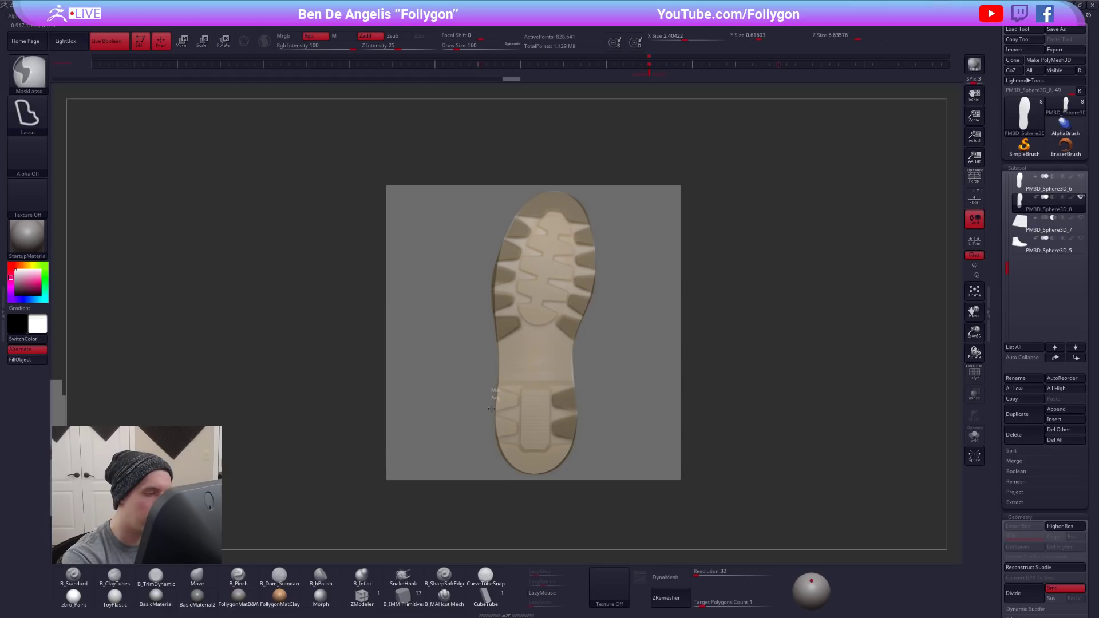
{"action": "mouse_move", "coordinate": [501, 408]}
{"action": "left_mouse_down", "text": "ctrl"}
{"action": "mouse_move", "coordinate": [517, 407]}
{"action": "mouse_move", "coordinate": [503, 408]}
{"action": "left_mouse_up", "text": "ctrl"}
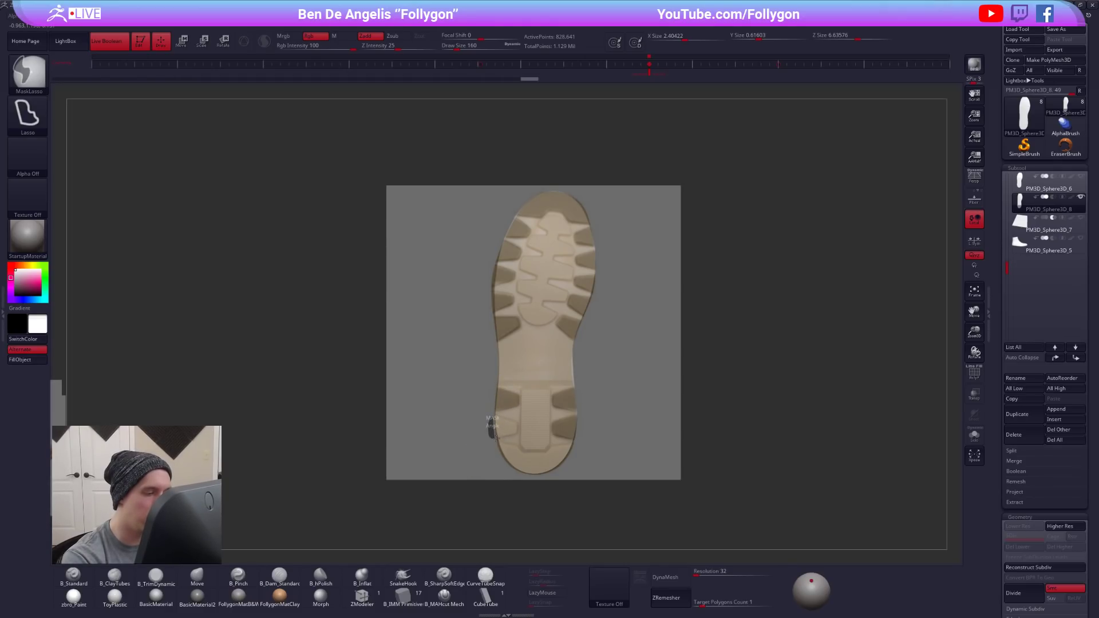
{"action": "mouse_move", "coordinate": [513, 436]}
{"action": "left_mouse_down", "text": "ctrl"}
{"action": "mouse_move", "coordinate": [517, 422]}
{"action": "mouse_move", "coordinate": [491, 452]}
{"action": "mouse_move", "coordinate": [509, 475]}
{"action": "mouse_move", "coordinate": [518, 443]}
{"action": "mouse_move", "coordinate": [531, 491]}
{"action": "mouse_move", "coordinate": [608, 453]}
{"action": "mouse_move", "coordinate": [535, 478]}
{"action": "mouse_move", "coordinate": [648, 443]}
{"action": "left_mouse_up", "text": "ctrl"}
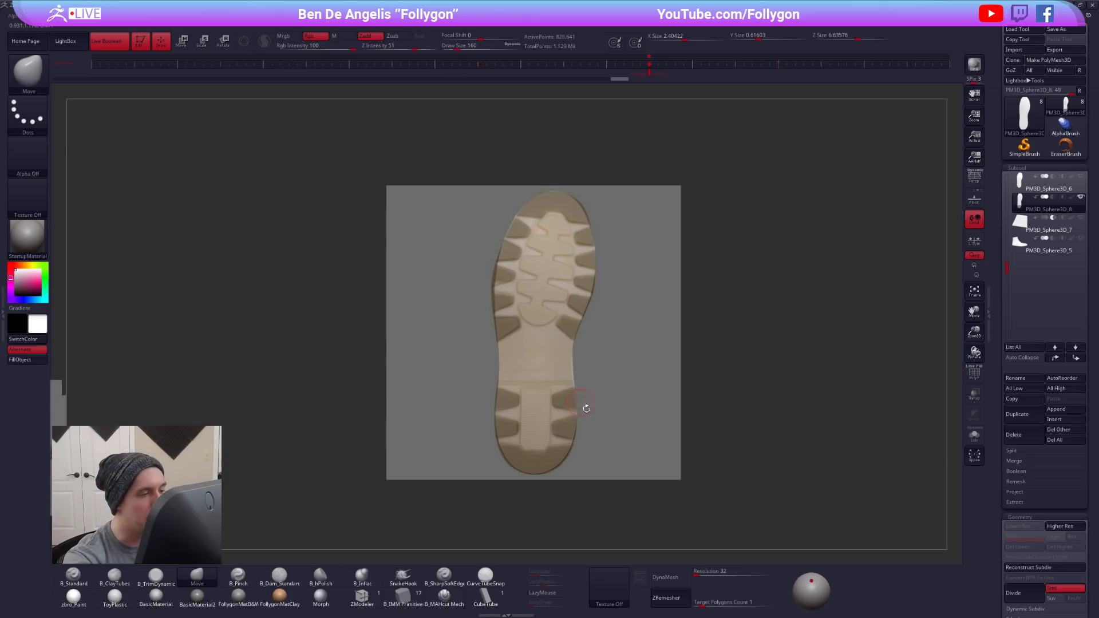
- Invert the tread mask and isolate the sole's central area between the treads as its own polygroup
{"action": "key", "text": "shift"}
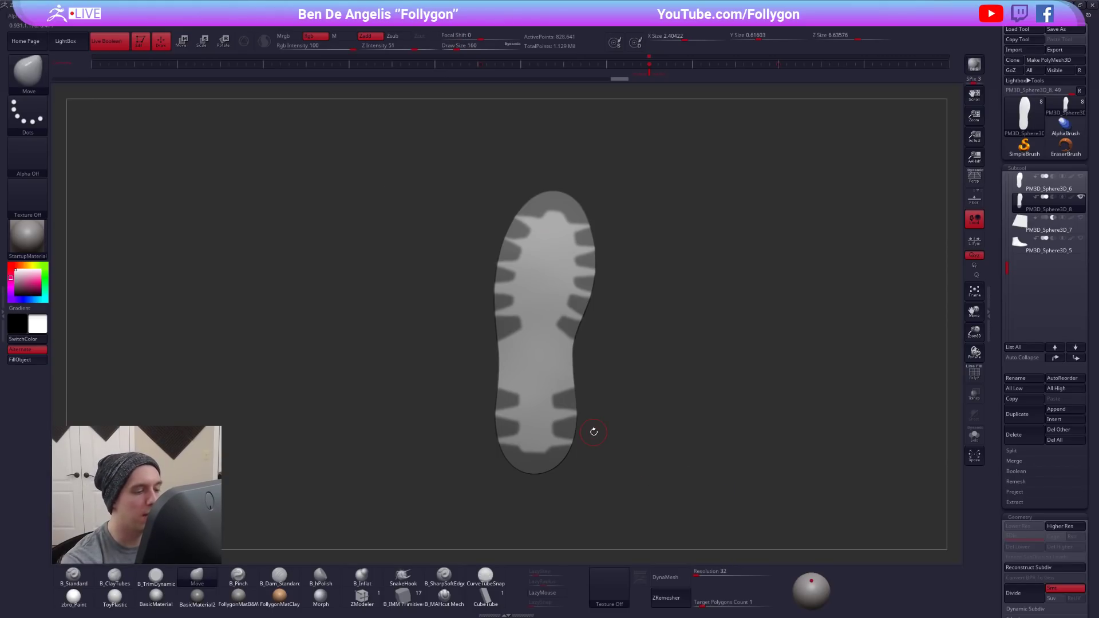
{"action": "left_click_drag", "start_coordinate": [593, 431], "coordinate": [719, 521]}
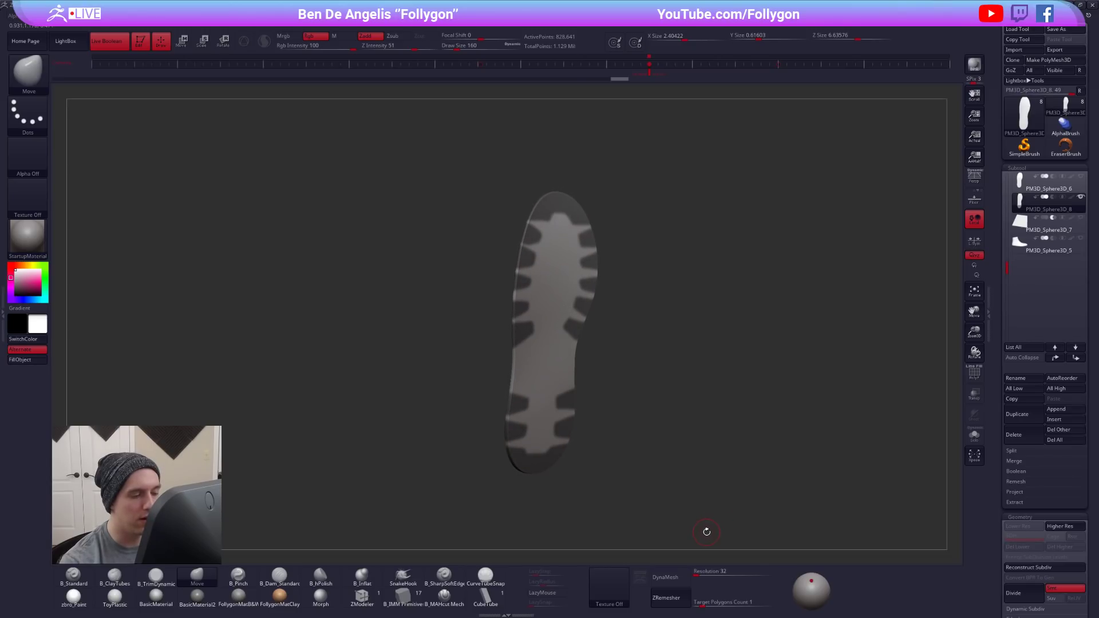
{"action": "key", "text": "shift"}
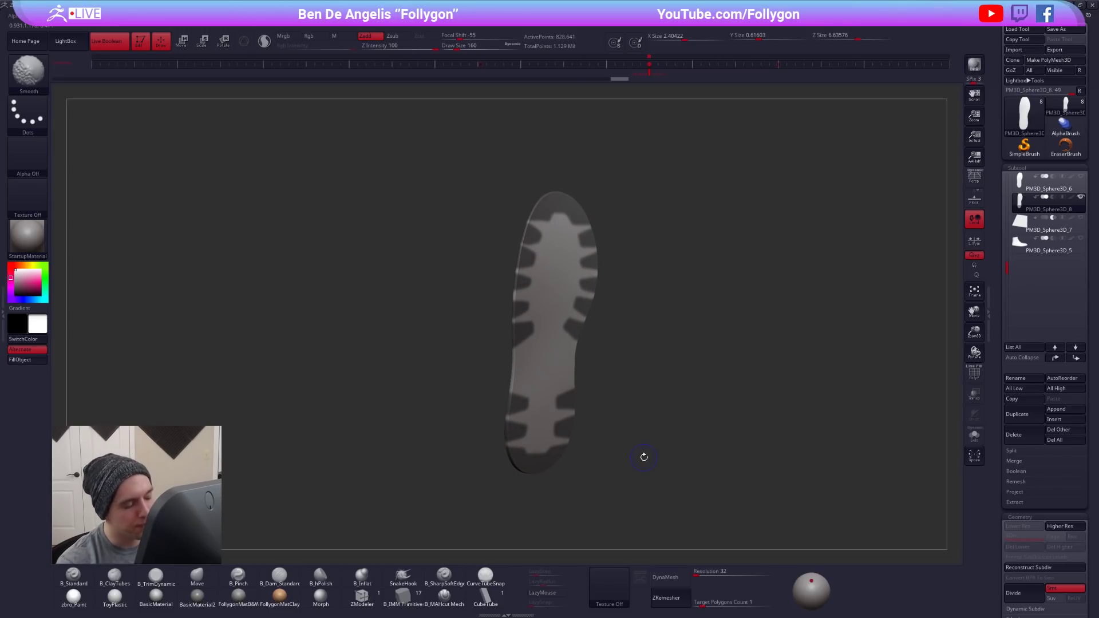
{"action": "key", "text": "shift+z"}
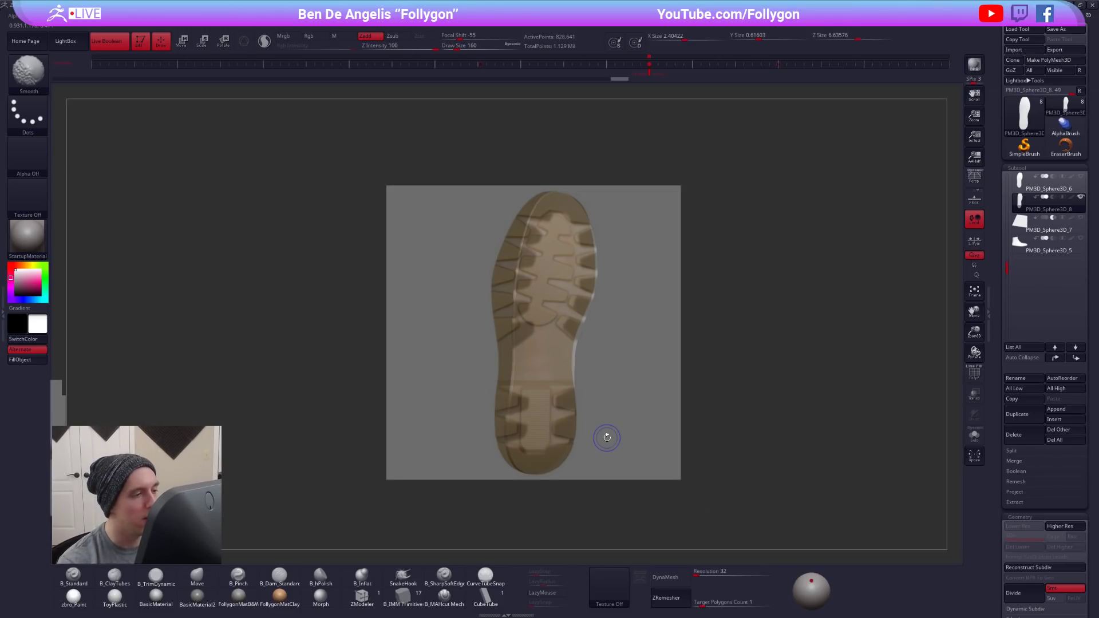
{"action": "left_click_drag", "start_coordinate": [663, 410], "coordinate": [847, 409], "text": "alt"}
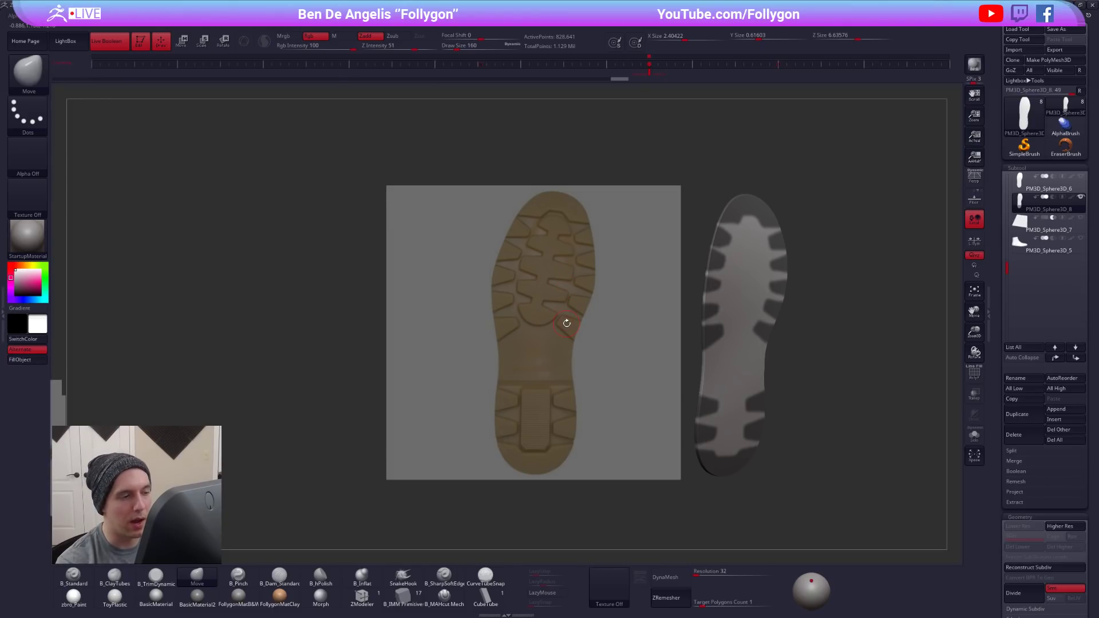
{"action": "left_click", "coordinate": [850, 301], "text": "ctrl"}
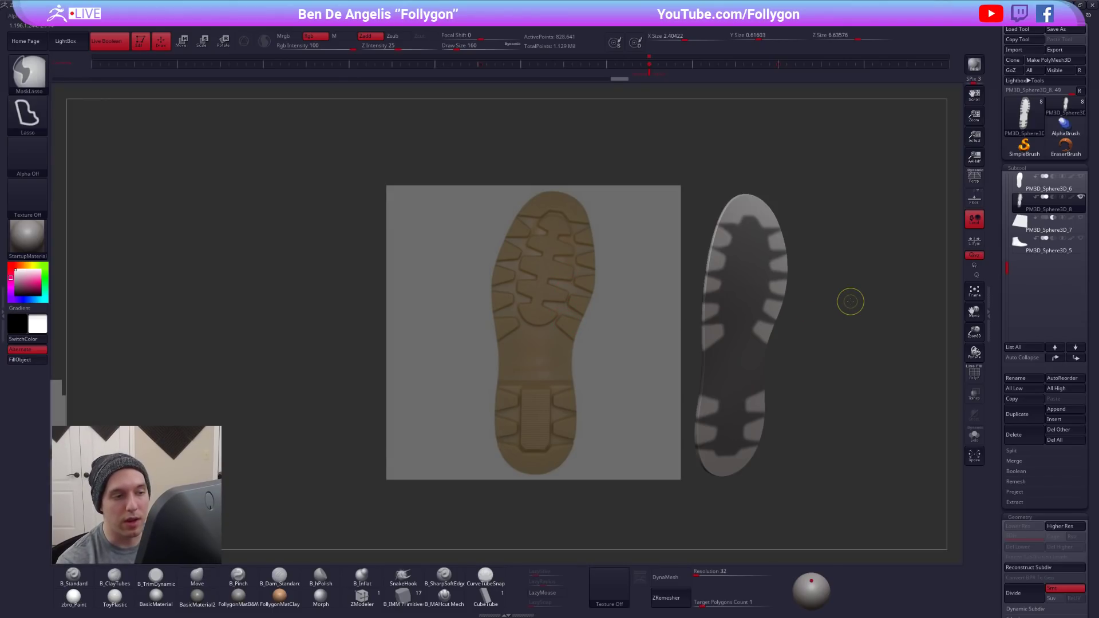
{"action": "key", "text": "shift+f"}
{"action": "key", "text": "ctrl+w"}
{"action": "key", "text": "shift+f"}
{"action": "left_click", "coordinate": [746, 305], "text": "ctrl+shift"}
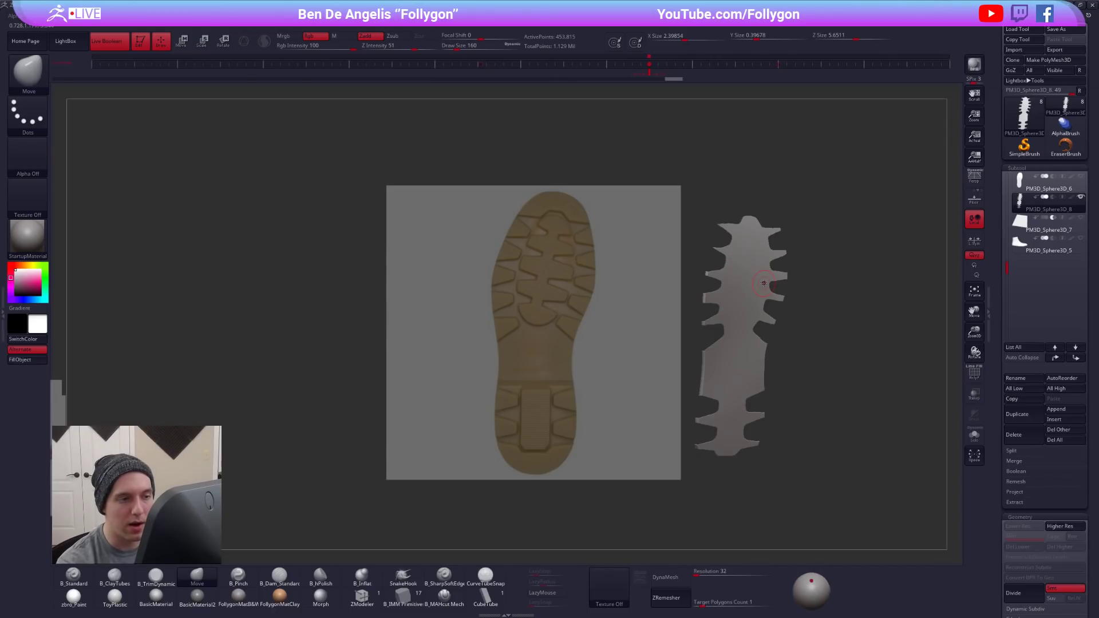
- Duplicate the partly hidden sole and restore the full visibility of the original
{"action": "left_click", "coordinate": [1027, 421]}
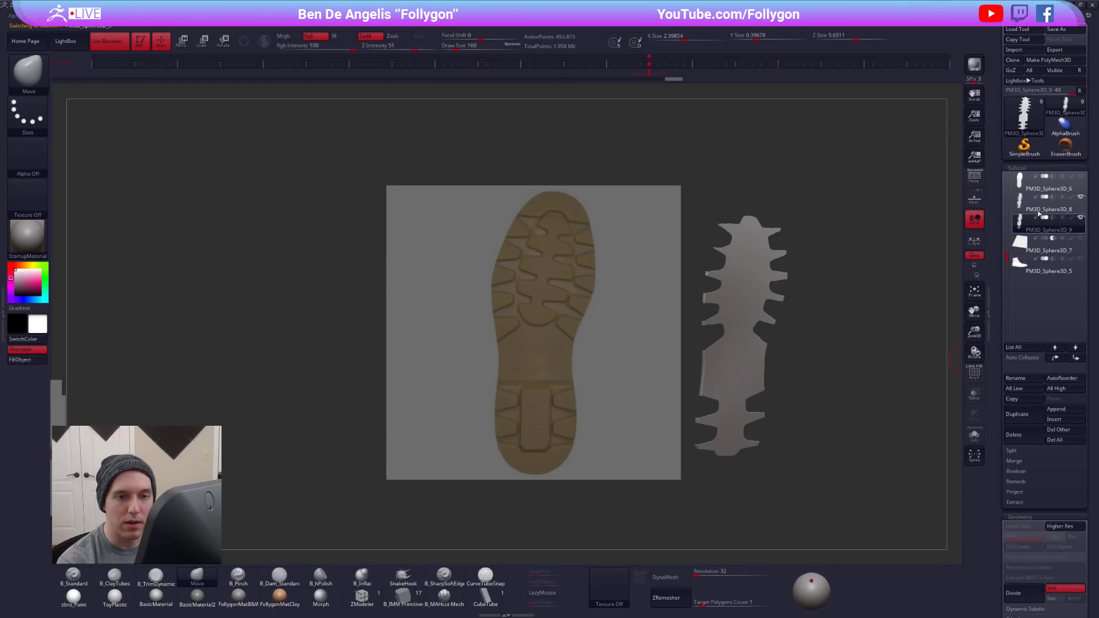
{"action": "key", "text": "shift+f"}
{"action": "left_click", "coordinate": [871, 296], "text": "ctrl+shift"}
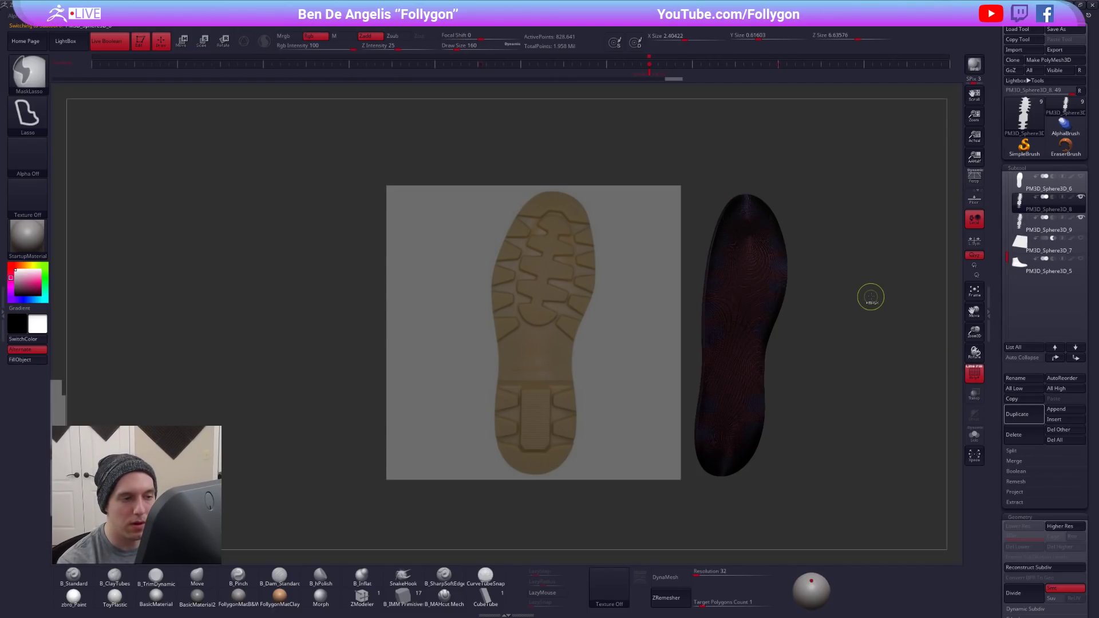
{"action": "key", "text": "shift+f"}
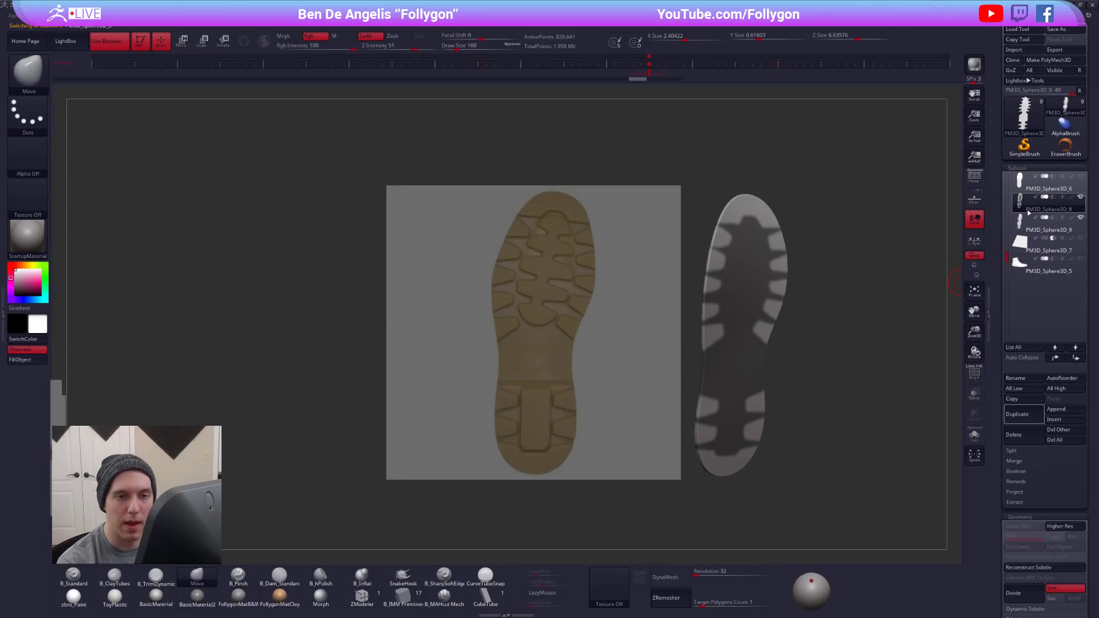
- Select the new duplicate, delete its hidden geometry and hide the tread overlay
{"action": "left_click", "coordinate": [1048, 224]}
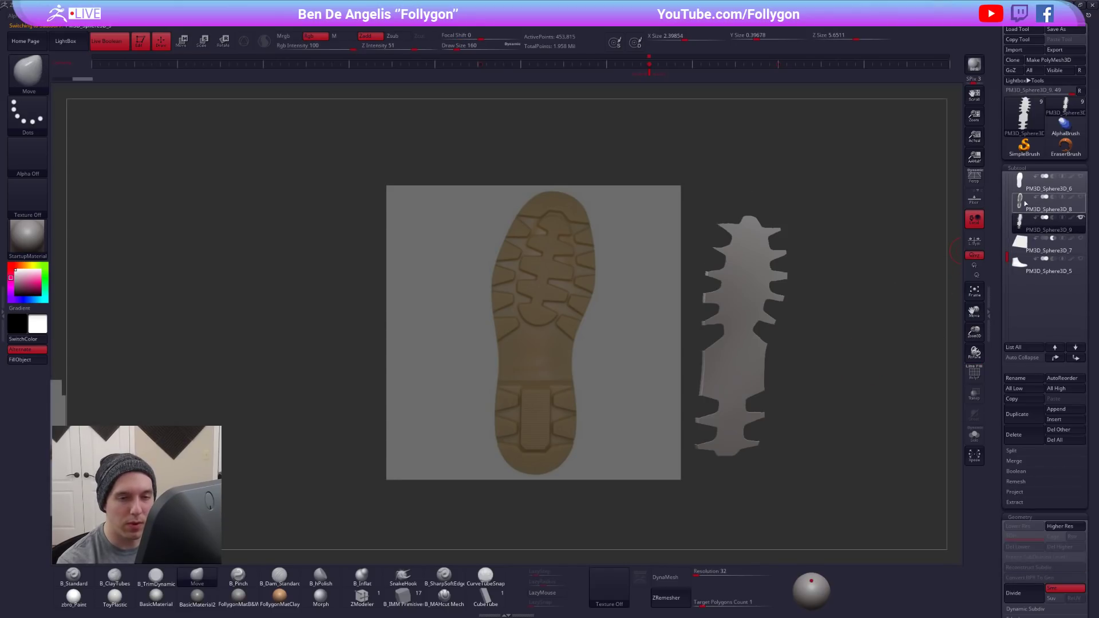
{"action": "key", "text": "ctrl+shift+f"}
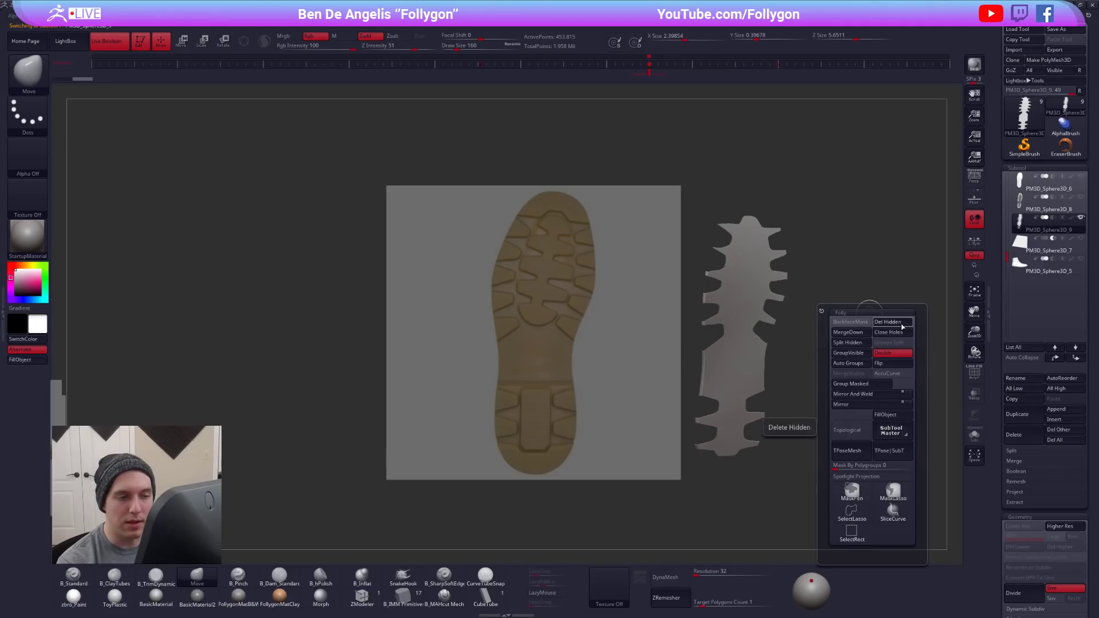
{"action": "left_click", "coordinate": [902, 326]}
{"action": "key", "text": "shift+z"}
- Examine the separated central tread piece's edges and polygroups from several angles
{"action": "left_click_drag", "start_coordinate": [787, 333], "coordinate": [650, 308], "text": "alt"}
{"action": "right_click_drag", "start_coordinate": [650, 308], "coordinate": [671, 333], "text": "alt"}
{"action": "key", "text": "shift+f"}
{"action": "key", "text": "shift+f"}
{"action": "key", "text": "shift+f"}
{"action": "key", "text": "shift+f"}
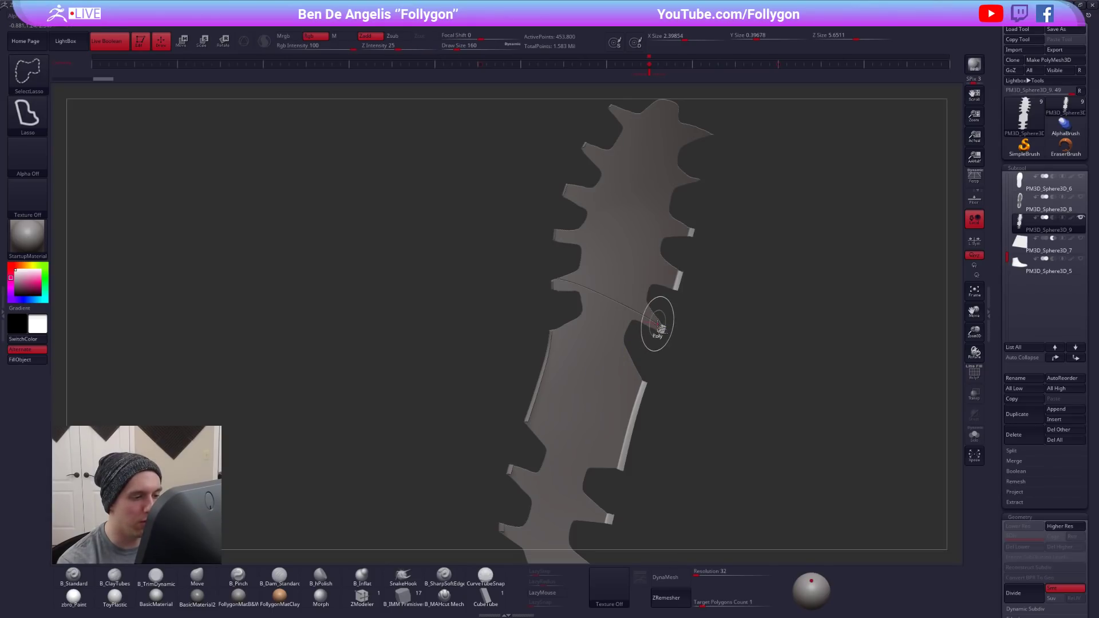
{"action": "mouse_move", "coordinate": [665, 329]}
{"action": "right_mouse_down", "text": "ctrl"}
{"action": "mouse_move", "coordinate": [720, 382]}
{"action": "mouse_move", "coordinate": [649, 324]}
{"action": "mouse_move", "coordinate": [609, 327]}
{"action": "mouse_move", "coordinate": [687, 355]}
{"action": "right_mouse_up", "text": "ctrl"}
{"action": "right_click_drag", "start_coordinate": [688, 355], "coordinate": [637, 329], "text": "alt"}
{"action": "key", "text": "shift+f"}
{"action": "key", "text": "shift+f"}
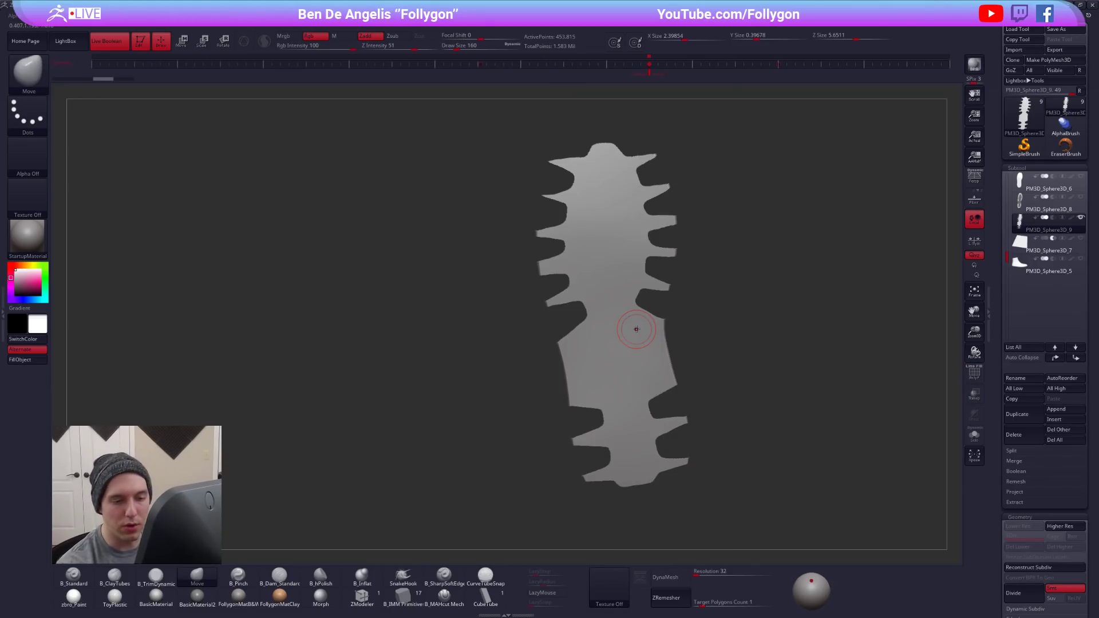
- Insert edge loops around the central piece's polygroups using GroupsLoops with Loops 4 and GPolish 50
{"action": "left_click_drag", "start_coordinate": [998, 431], "coordinate": [993, 354]}
{"action": "left_click", "coordinate": [1025, 412]}
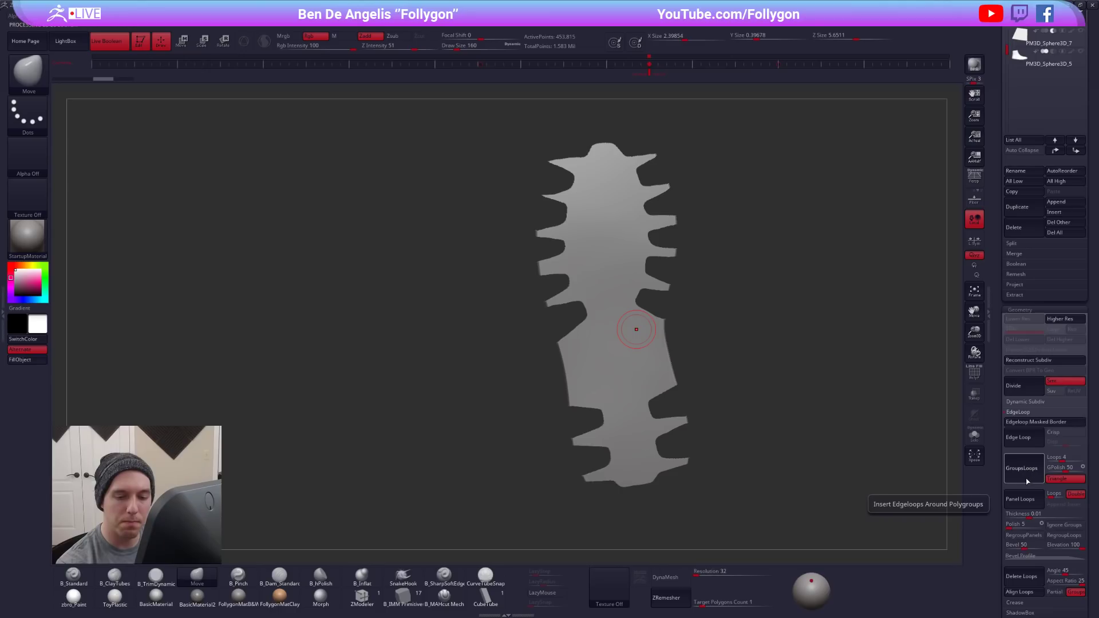
{"action": "left_click", "coordinate": [1025, 413]}
{"action": "left_click_drag", "start_coordinate": [1003, 407], "coordinate": [996, 613]}
{"action": "key", "text": "shift+f"}
{"action": "key", "text": "shift+f"}
- Mask the central tread piece and pull it into a deep block along its thickness using the Move transpose line
{"action": "key", "text": "w"}
{"action": "right_click_drag", "start_coordinate": [626, 334], "coordinate": [630, 392], "text": "shift"}
{"action": "left_click", "coordinate": [630, 344]}
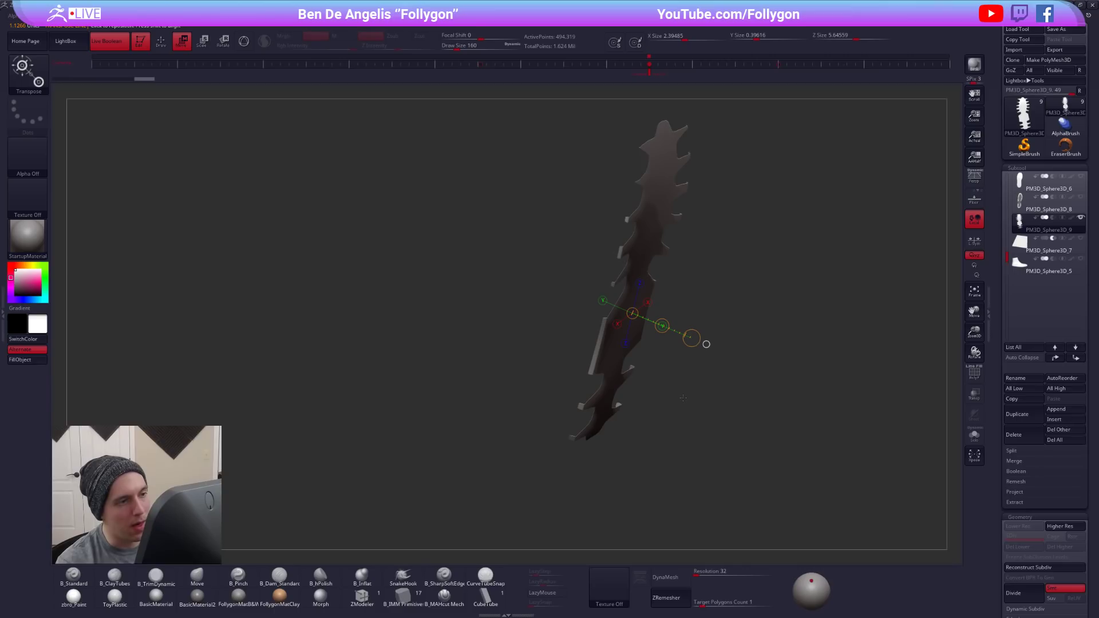
{"action": "right_click_drag", "start_coordinate": [682, 397], "coordinate": [663, 350], "text": "shift"}
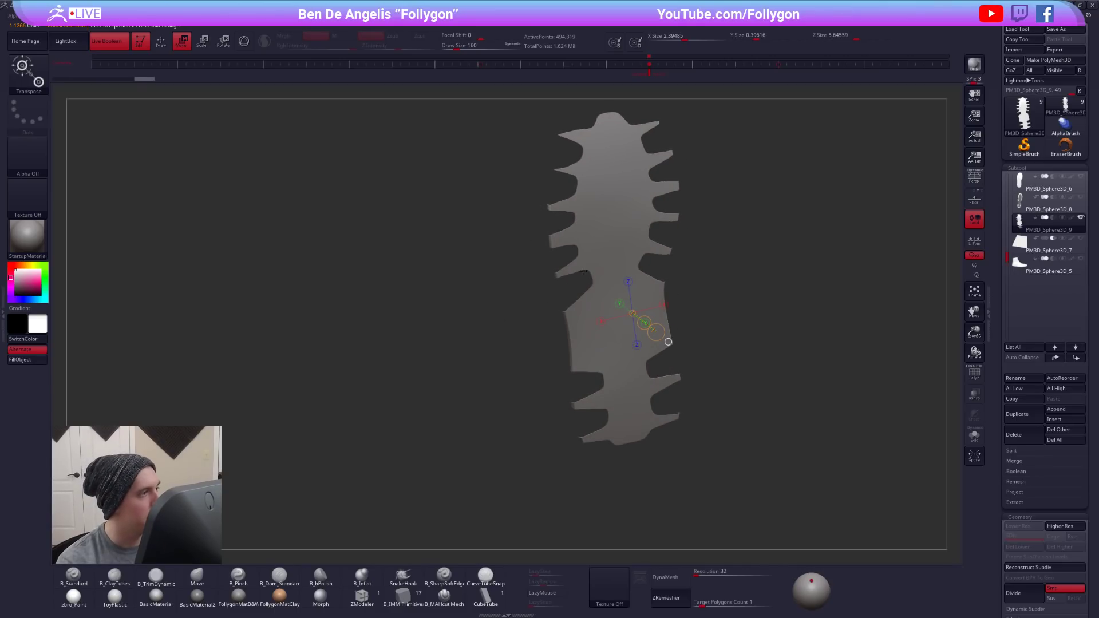
{"action": "mouse_move", "coordinate": [578, 284]}
{"action": "right_mouse_down"}
{"action": "mouse_move", "coordinate": [574, 206]}
{"action": "mouse_move", "coordinate": [615, 243]}
{"action": "mouse_move", "coordinate": [719, 286]}
{"action": "right_mouse_up"}
{"action": "key", "text": "q"}
{"action": "left_click_drag", "start_coordinate": [734, 292], "coordinate": [767, 303], "text": "ctrl"}
{"action": "key", "text": "w"}
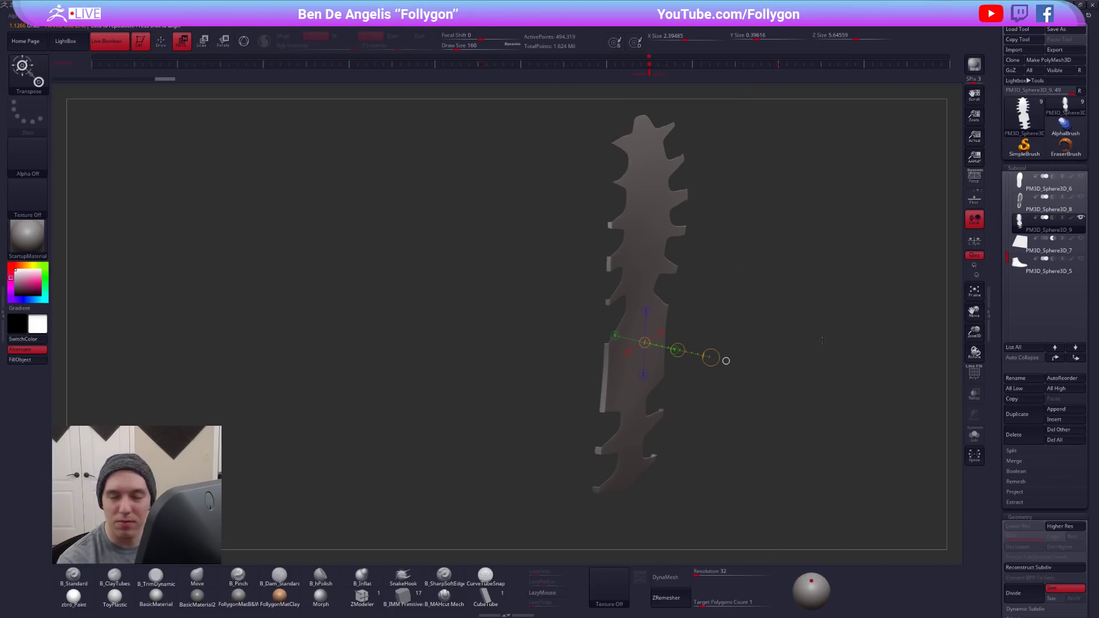
{"action": "key", "text": "q"}
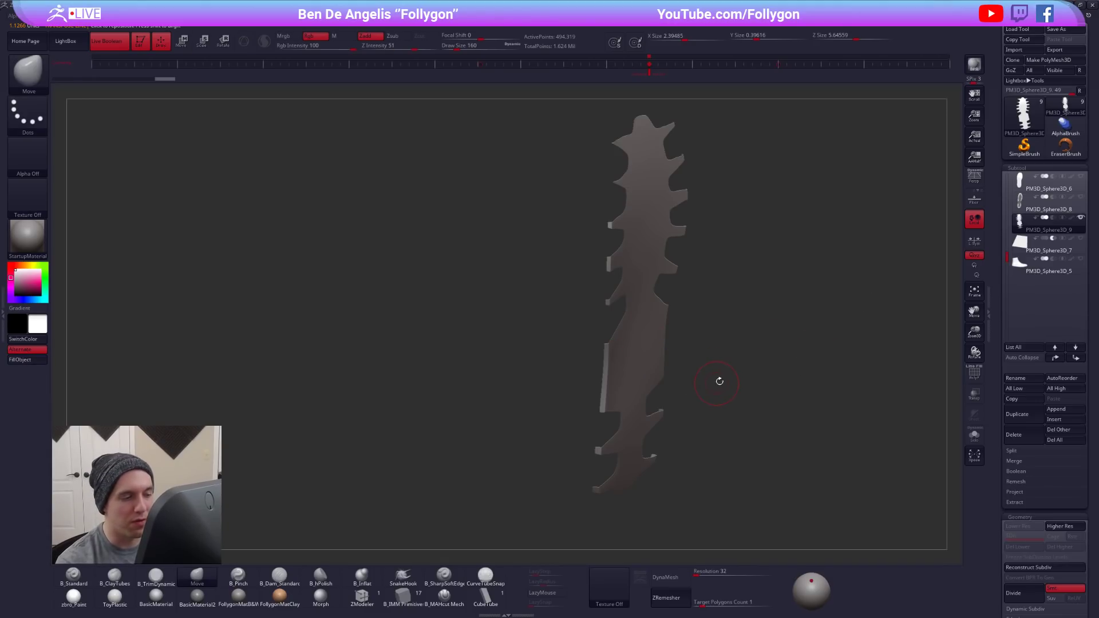
{"action": "right_click_drag", "start_coordinate": [729, 364], "coordinate": [751, 357]}
{"action": "key", "text": "w"}
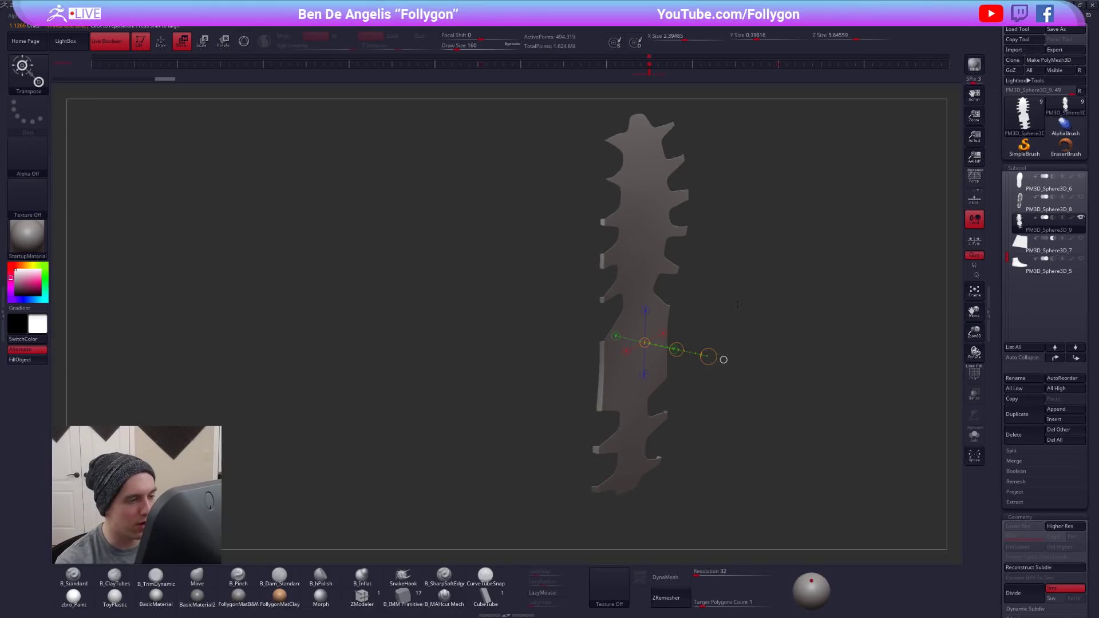
{"action": "left_click_drag", "start_coordinate": [724, 360], "coordinate": [719, 264]}
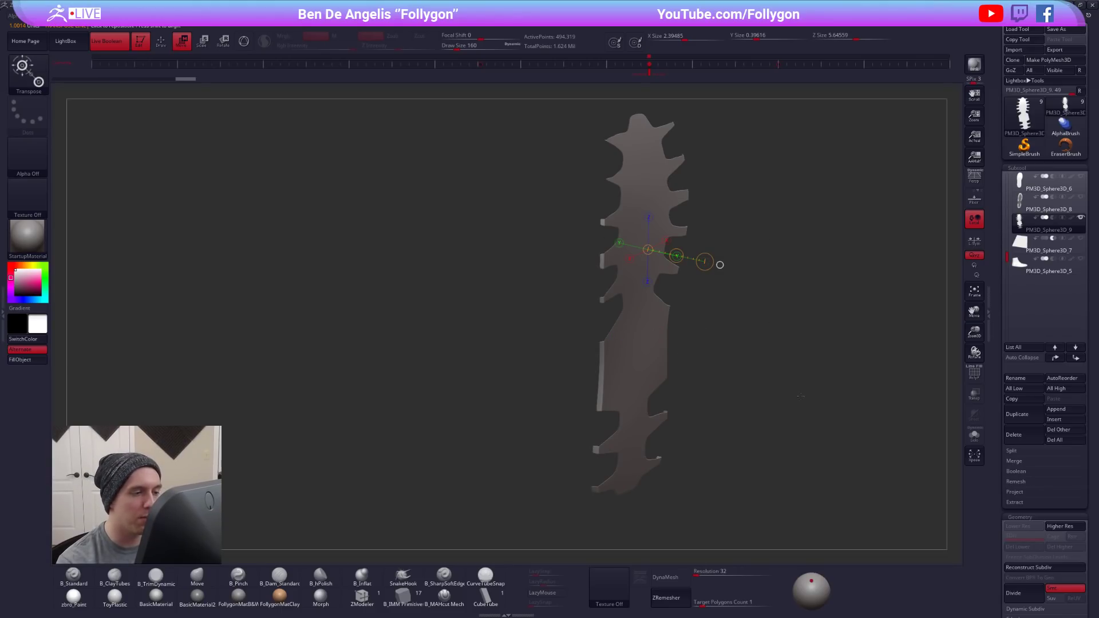
{"action": "left_click", "coordinate": [757, 340], "text": "ctrl"}
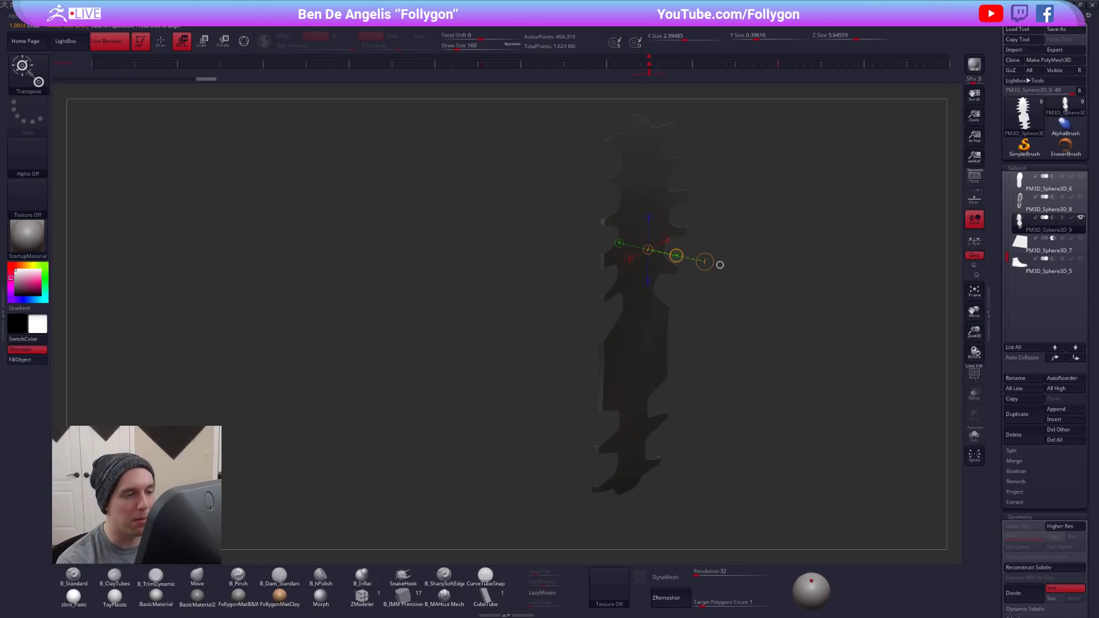
{"action": "mouse_move", "coordinate": [677, 255]}
{"action": "left_mouse_down", "text": "shift"}
{"action": "mouse_move", "coordinate": [749, 287]}
{"action": "mouse_move", "coordinate": [707, 353]}
{"action": "mouse_move", "coordinate": [692, 344]}
{"action": "mouse_move", "coordinate": [713, 321]}
{"action": "mouse_move", "coordinate": [863, 287]}
{"action": "left_mouse_up", "text": "shift"}
{"action": "key", "text": "q"}
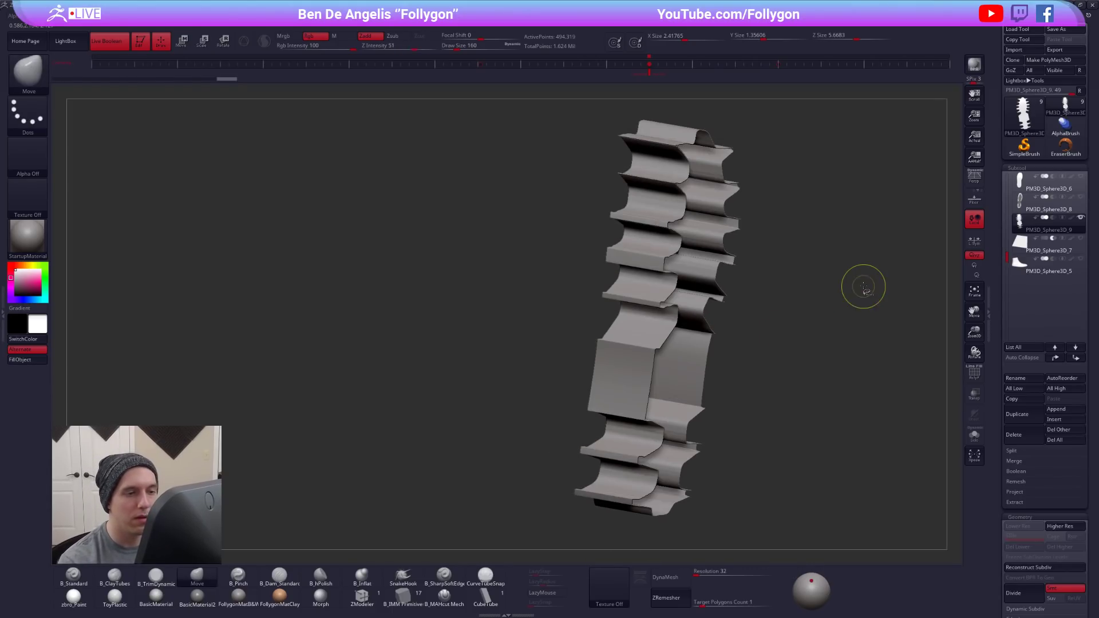
- DynaMesh the thickened central tread piece at resolution 552 and check its closed surface from the side
{"action": "key", "text": "ctrl+space"}
{"action": "left_click", "coordinate": [873, 312]}
{"action": "left_click_drag", "start_coordinate": [714, 581], "coordinate": [724, 581]}
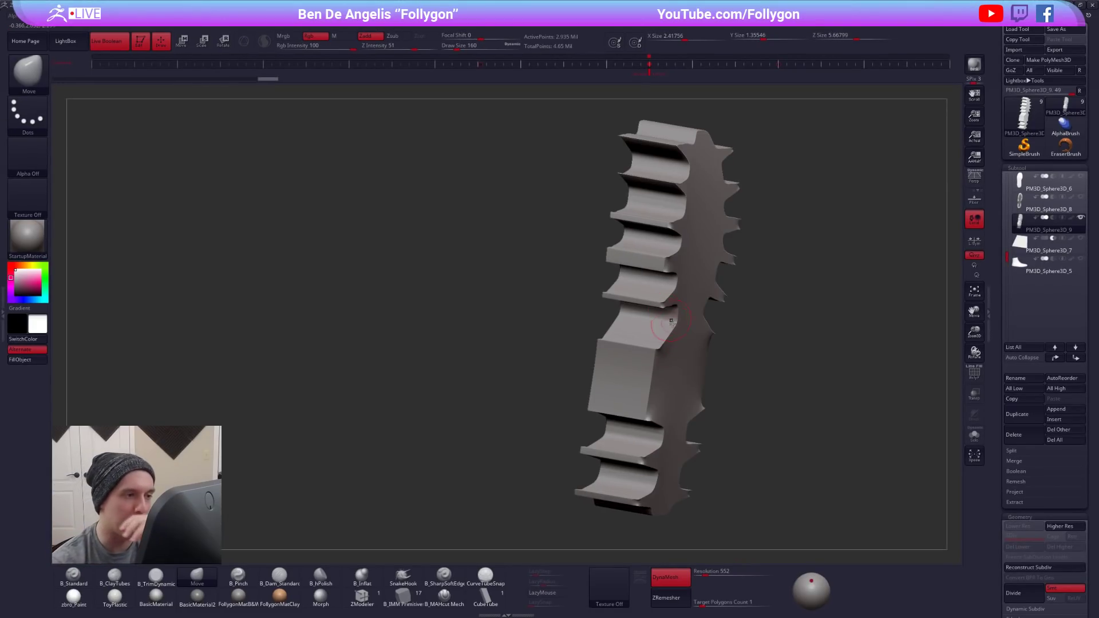
{"action": "key", "text": "ctrl+shift+f"}
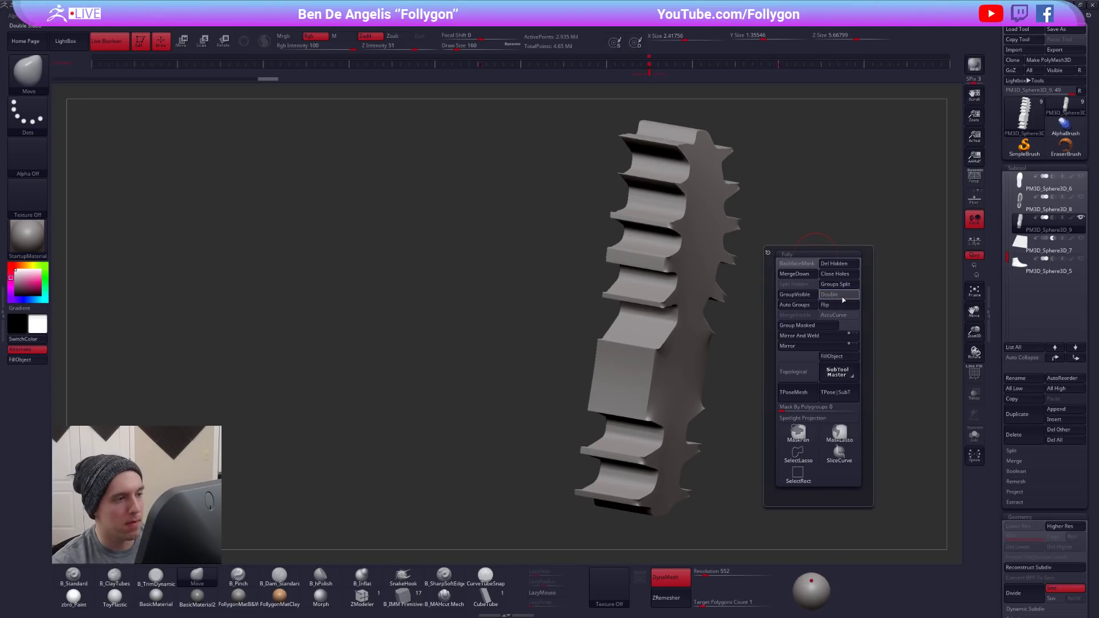
{"action": "left_click_drag", "start_coordinate": [881, 307], "coordinate": [674, 294]}
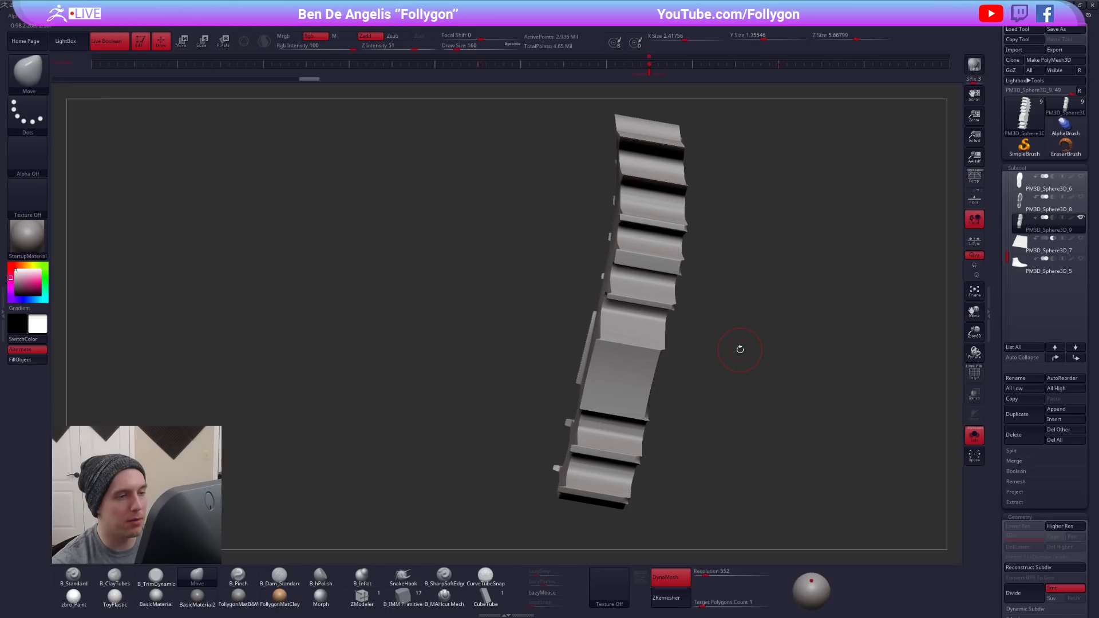
- Select the sole and raise it to a higher subdivision level for a smooth surface
{"action": "left_click_drag", "start_coordinate": [1007, 257], "coordinate": [1010, 174]}
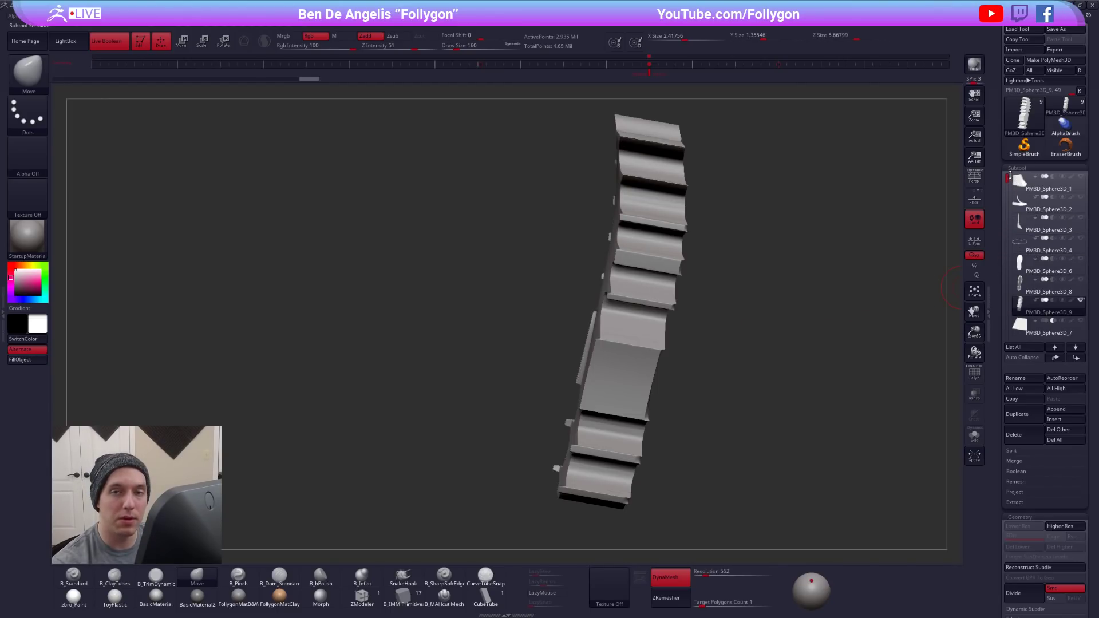
{"action": "left_click", "coordinate": [1024, 269]}
{"action": "mouse_move", "coordinate": [1025, 269]}
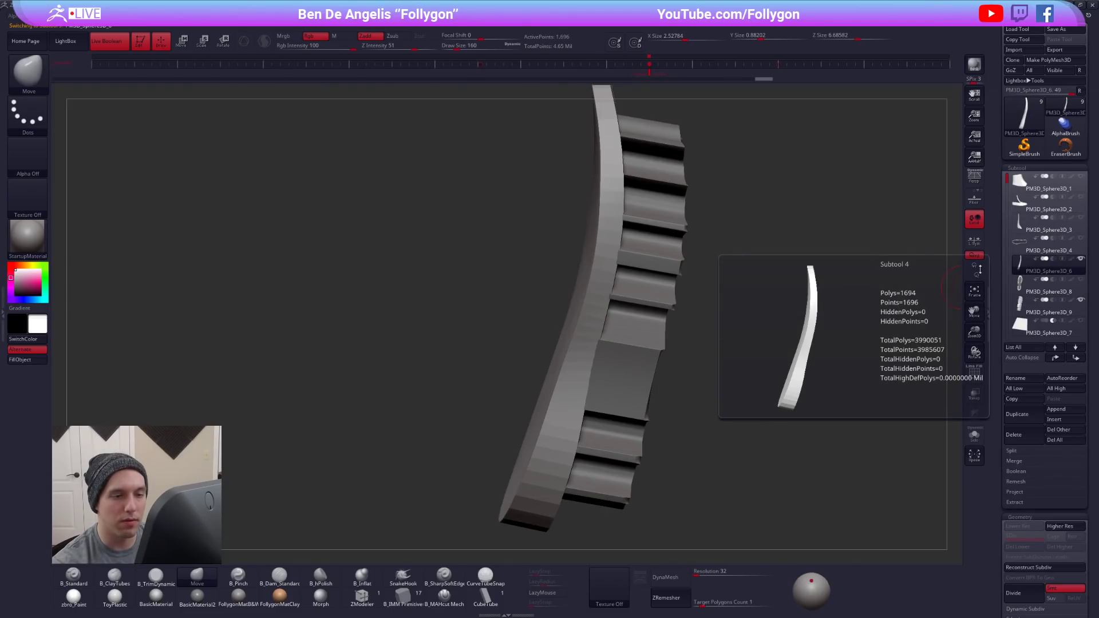
{"action": "key", "text": "d"}
{"action": "mouse_move", "coordinate": [698, 319]}
{"action": "left_mouse_down"}
{"action": "mouse_move", "coordinate": [795, 306]}
{"action": "mouse_move", "coordinate": [699, 298]}
{"action": "left_mouse_up"}
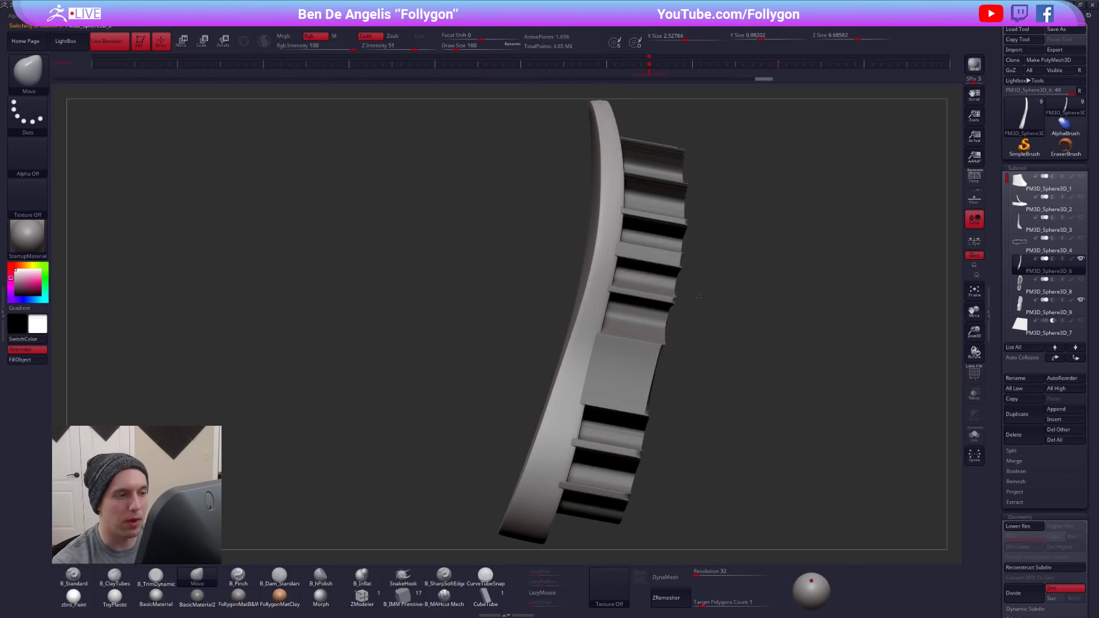
- Hide the central tread piece and move the arch cutting block directly below the sole in the subtool order
{"action": "mouse_move", "coordinate": [1021, 290]}
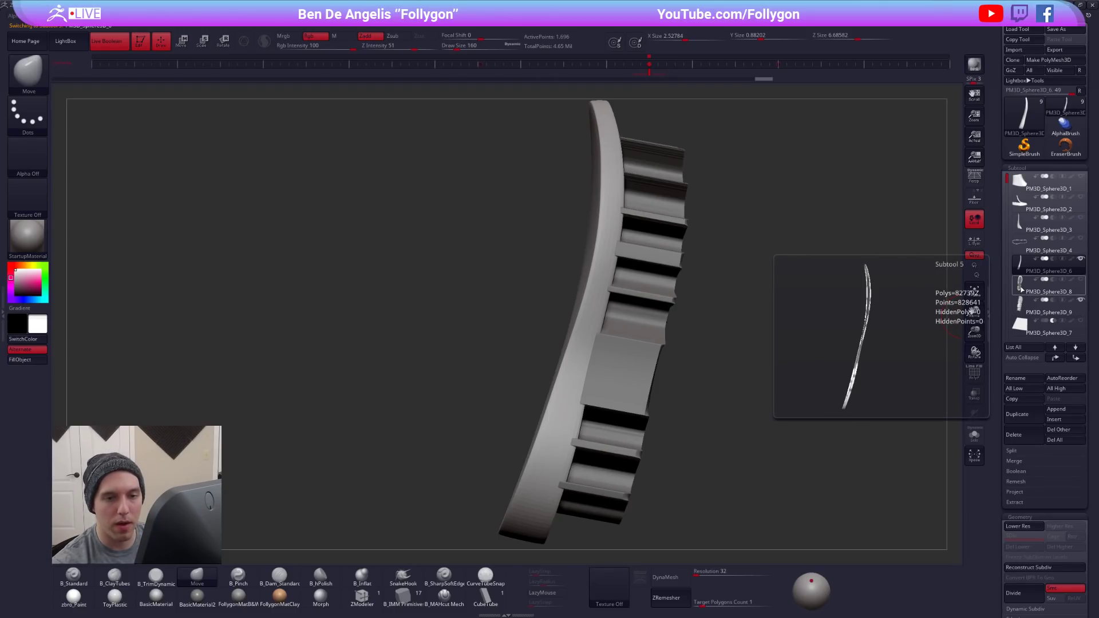
{"action": "left_click", "coordinate": [1024, 325]}
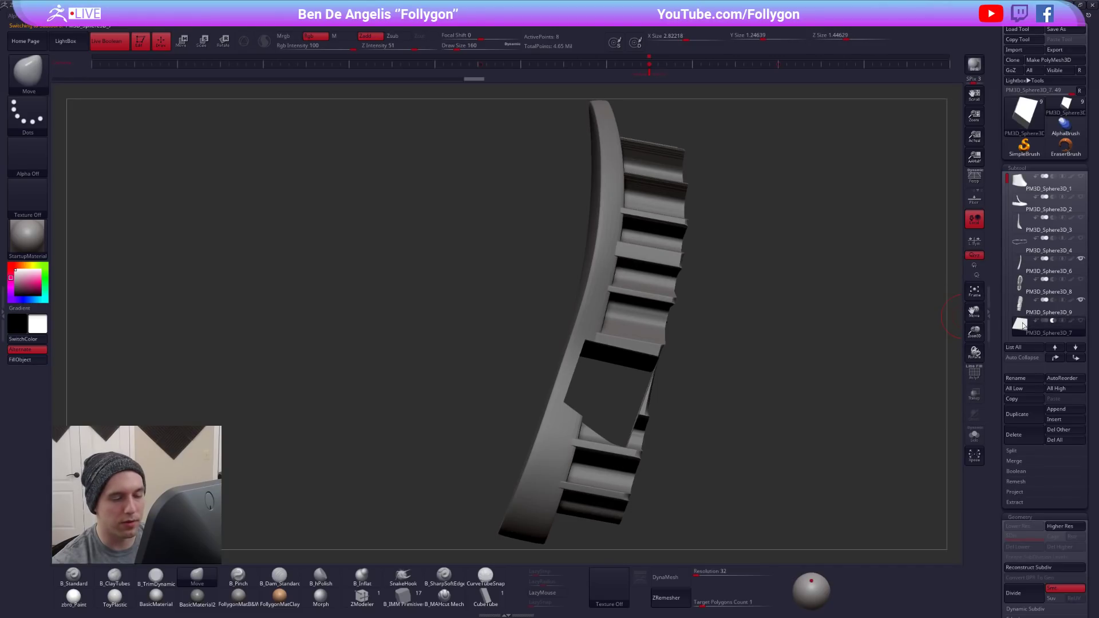
{"action": "mouse_move", "coordinate": [1076, 284]}
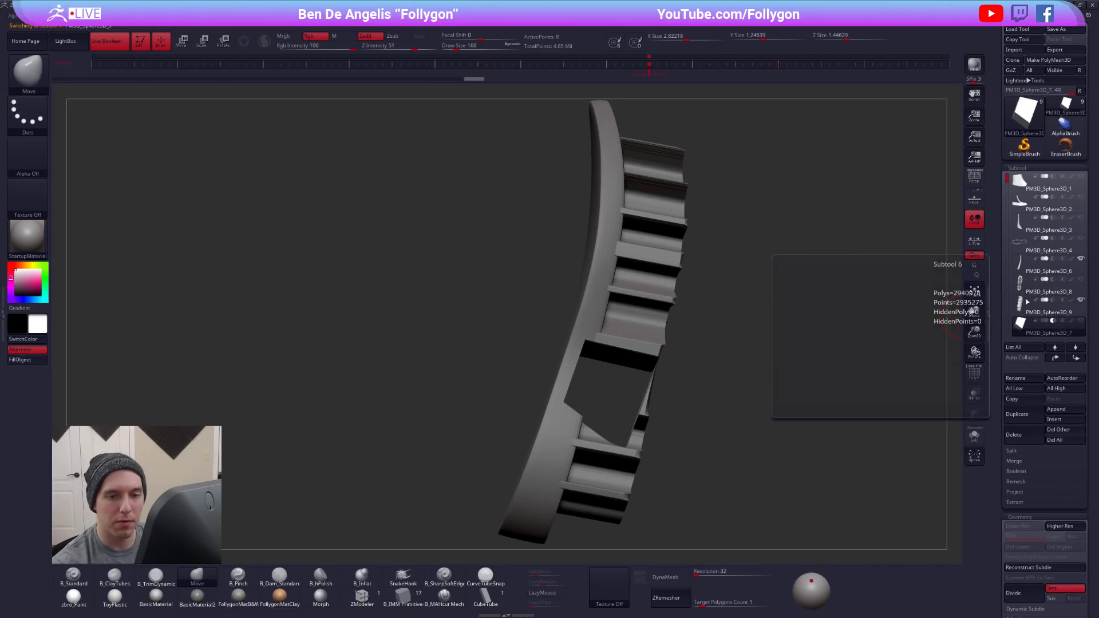
{"action": "left_click", "coordinate": [1024, 309]}
{"action": "left_click", "coordinate": [1025, 326]}
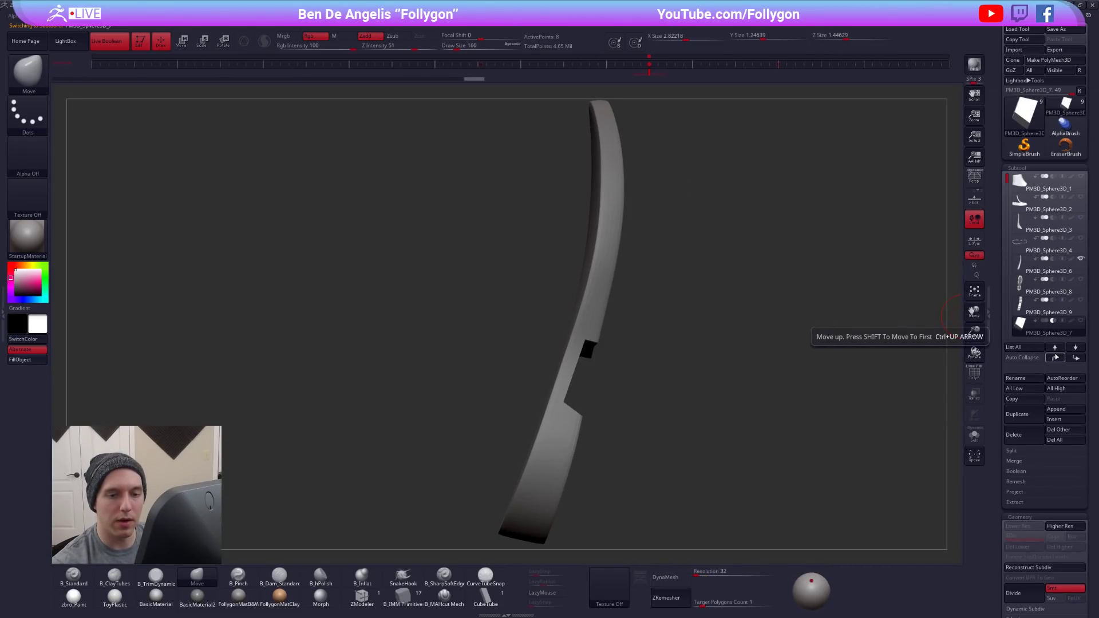
{"action": "left_click", "coordinate": [1055, 357]}
{"action": "left_click", "coordinate": [1056, 357]}
- Show the Spotlight references and enlarge the boot side view, placing it beside the model
{"action": "left_click_drag", "start_coordinate": [768, 332], "coordinate": [587, 263]}
{"action": "key", "text": "shift+z"}
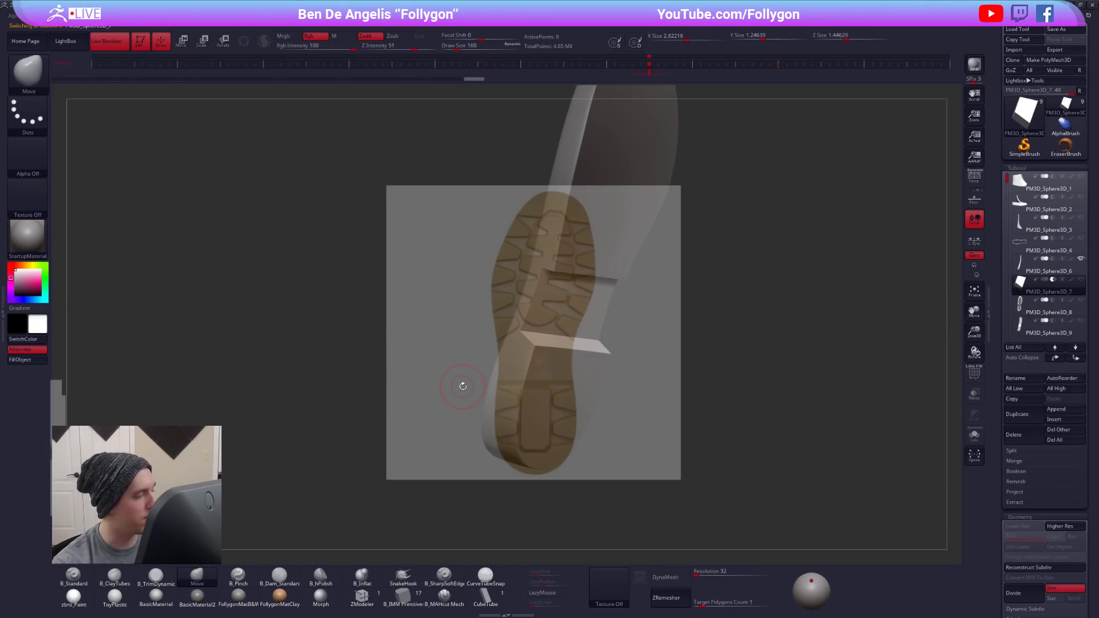
{"action": "key", "text": "z"}
{"action": "left_click_drag", "start_coordinate": [275, 361], "coordinate": [431, 330]}
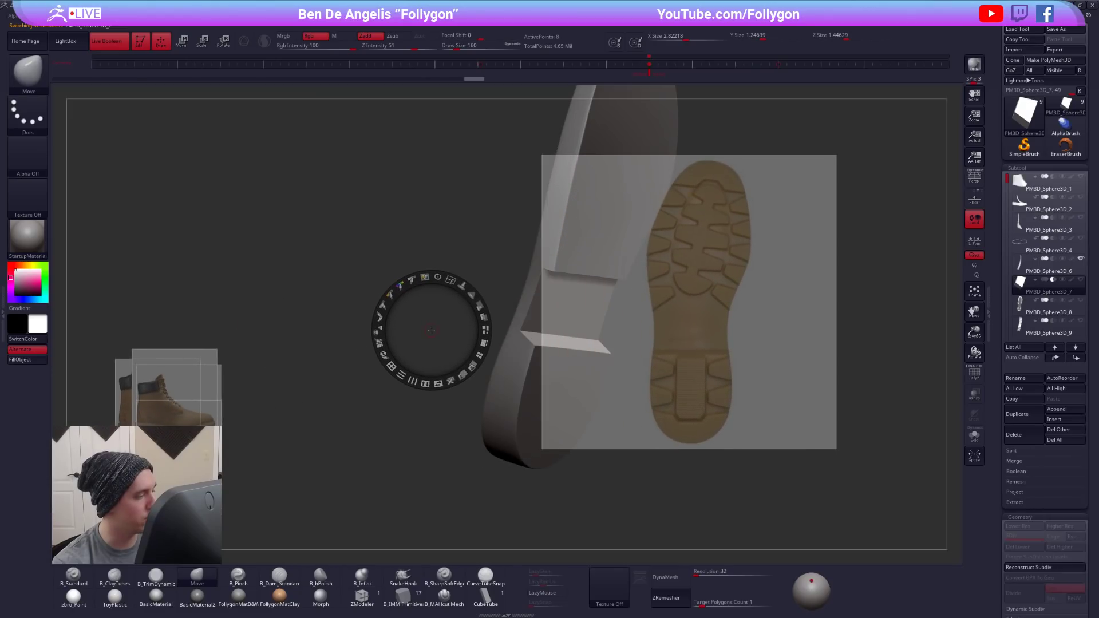
{"action": "left_click_drag", "start_coordinate": [204, 372], "coordinate": [287, 239]}
{"action": "left_click", "coordinate": [169, 375]}
{"action": "left_click_drag", "start_coordinate": [167, 368], "coordinate": [143, 365]}
{"action": "left_click_drag", "start_coordinate": [243, 275], "coordinate": [190, 217]}
{"action": "left_click_drag", "start_coordinate": [206, 168], "coordinate": [242, 224]}
{"action": "left_click_drag", "start_coordinate": [318, 213], "coordinate": [274, 265]}
- Move the outsole reference image clear of the model and leave Spotlight editing
{"action": "left_click_drag", "start_coordinate": [648, 286], "coordinate": [839, 390]}
{"action": "key", "text": "z"}
{"action": "left_click_drag", "start_coordinate": [658, 329], "coordinate": [546, 325]}
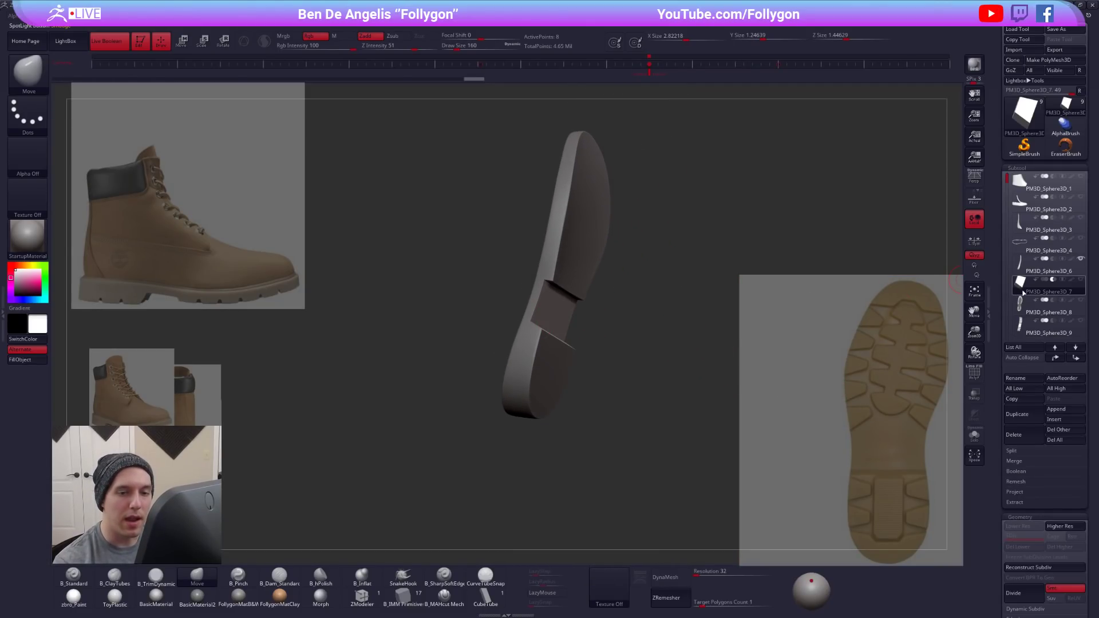
- Set the central tread piece to subtract from the sole and preview the Live Boolean result
{"action": "left_click", "coordinate": [1020, 325]}
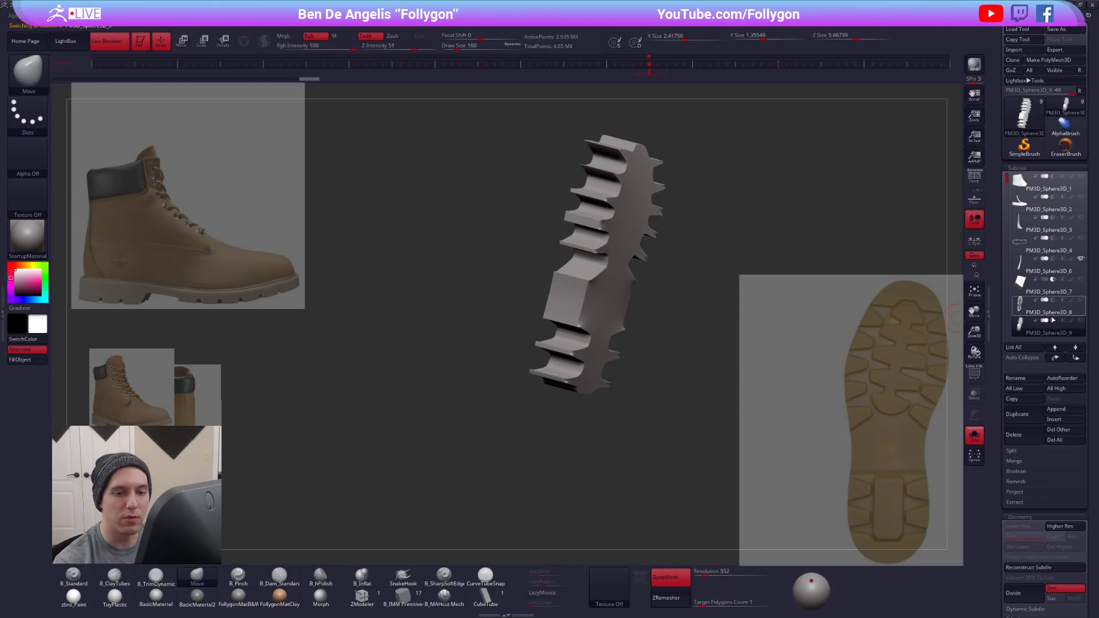
{"action": "left_click", "coordinate": [1024, 289]}
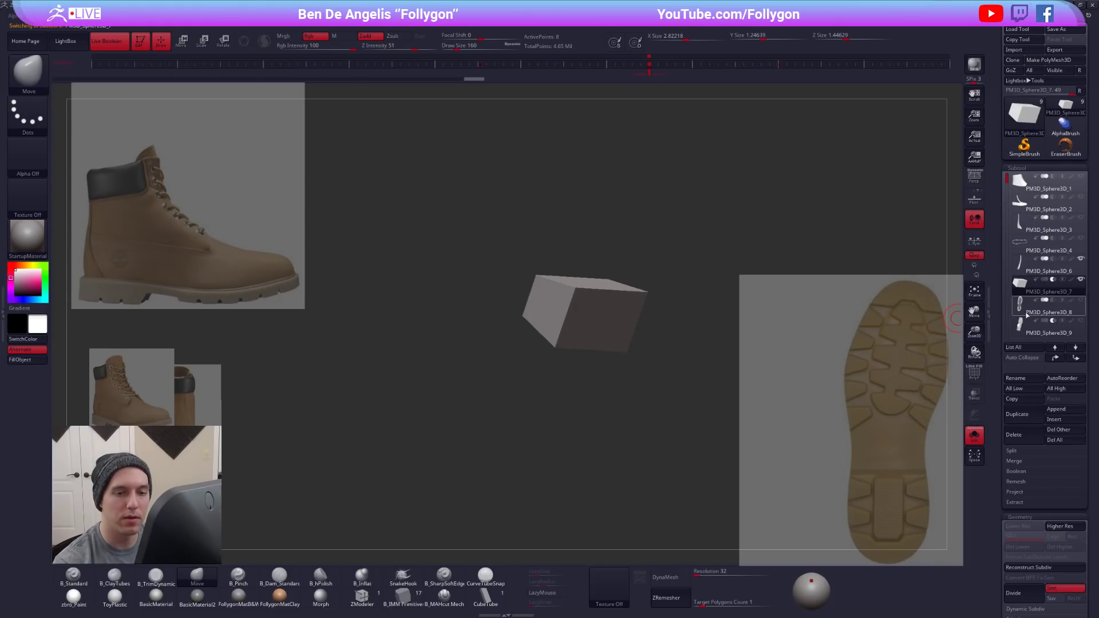
{"action": "left_click", "coordinate": [1023, 325]}
{"action": "key", "text": "alt+s"}
{"action": "left_click_drag", "start_coordinate": [665, 236], "coordinate": [636, 230]}
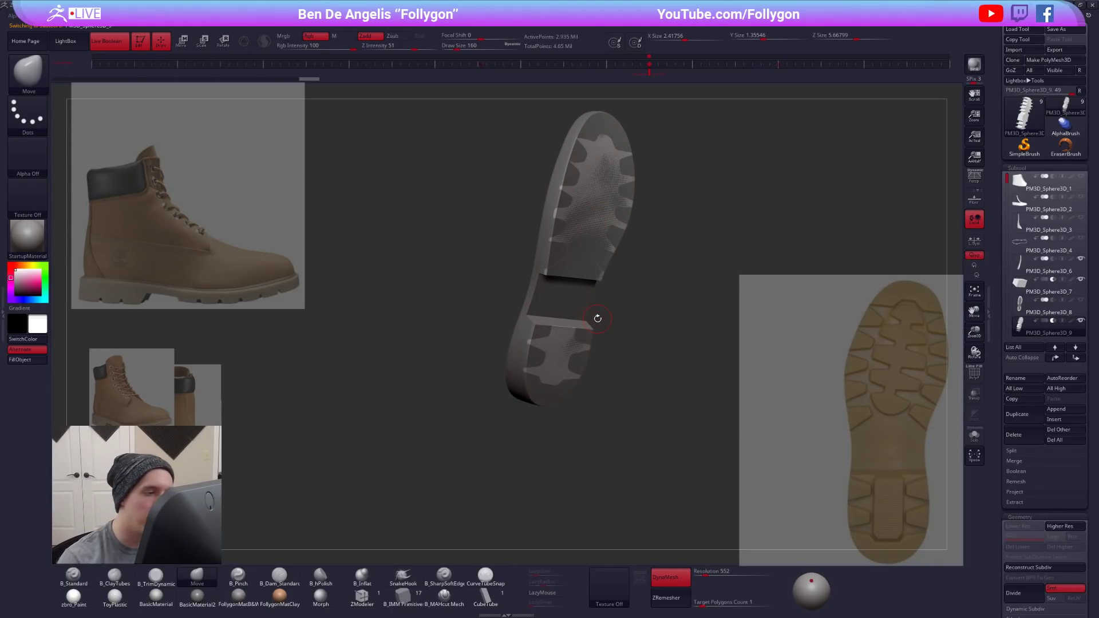
- Isolate the central tread piece, align a transpose line with its thickness and move it vertically against the sole
{"action": "key", "text": "w"}
{"action": "key", "text": "alt+s"}
{"action": "left_click_drag", "start_coordinate": [663, 319], "coordinate": [685, 321]}
{"action": "left_click_drag", "start_coordinate": [546, 458], "coordinate": [637, 356]}
{"action": "key", "text": "y"}
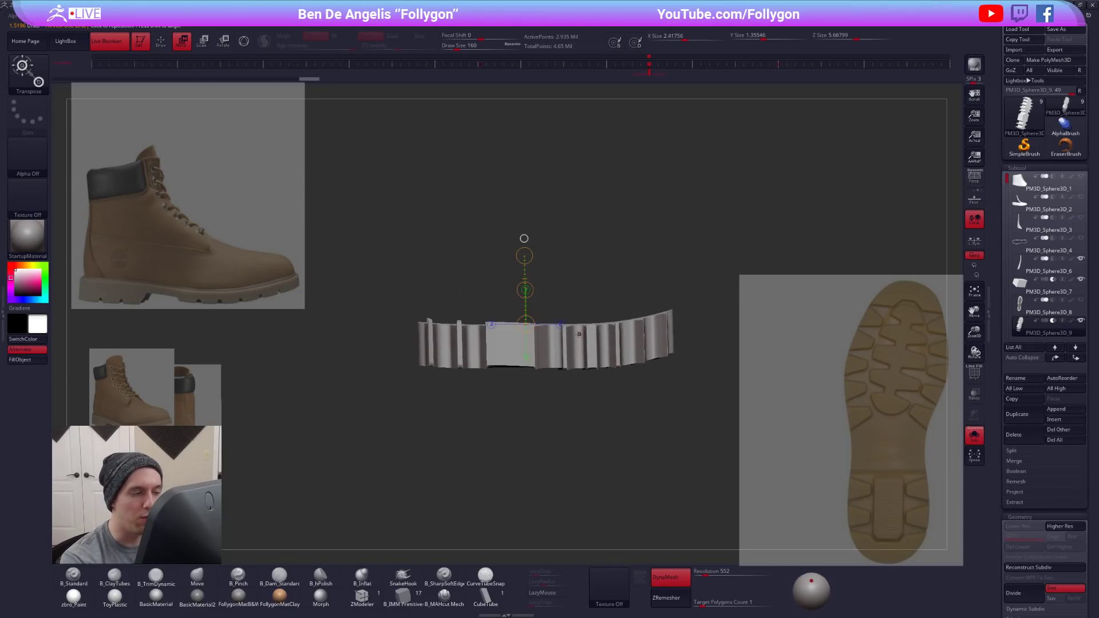
{"action": "left_click_drag", "start_coordinate": [584, 391], "coordinate": [617, 344]}
{"action": "mouse_move", "coordinate": [617, 344]}
{"action": "left_mouse_down"}
{"action": "mouse_move", "coordinate": [618, 369]}
{"action": "mouse_move", "coordinate": [615, 321]}
{"action": "mouse_move", "coordinate": [627, 376]}
{"action": "mouse_move", "coordinate": [640, 329]}
{"action": "mouse_move", "coordinate": [621, 355]}
{"action": "left_mouse_up"}
{"action": "left_click", "coordinate": [659, 283]}
{"action": "right_click_drag", "start_coordinate": [666, 345], "coordinate": [623, 316]}
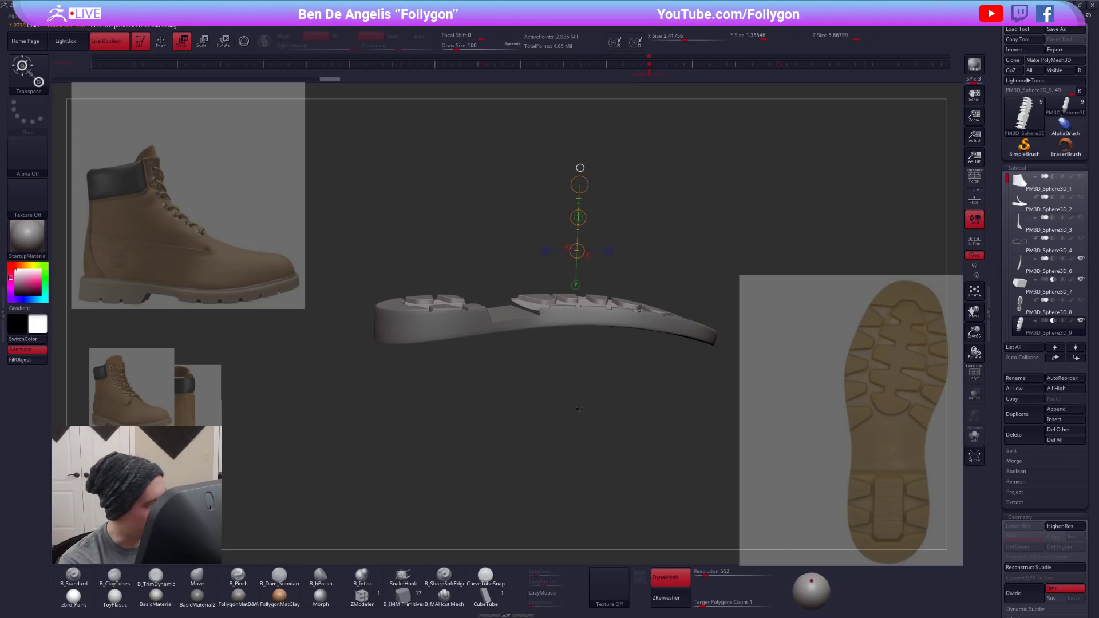
- Fine-tune how deep the central tread piece sits in the sole's underside with further transpose moves
{"action": "right_click_drag", "start_coordinate": [520, 368], "coordinate": [569, 506]}
{"action": "left_click_drag", "start_coordinate": [603, 384], "coordinate": [603, 475], "text": "shift"}
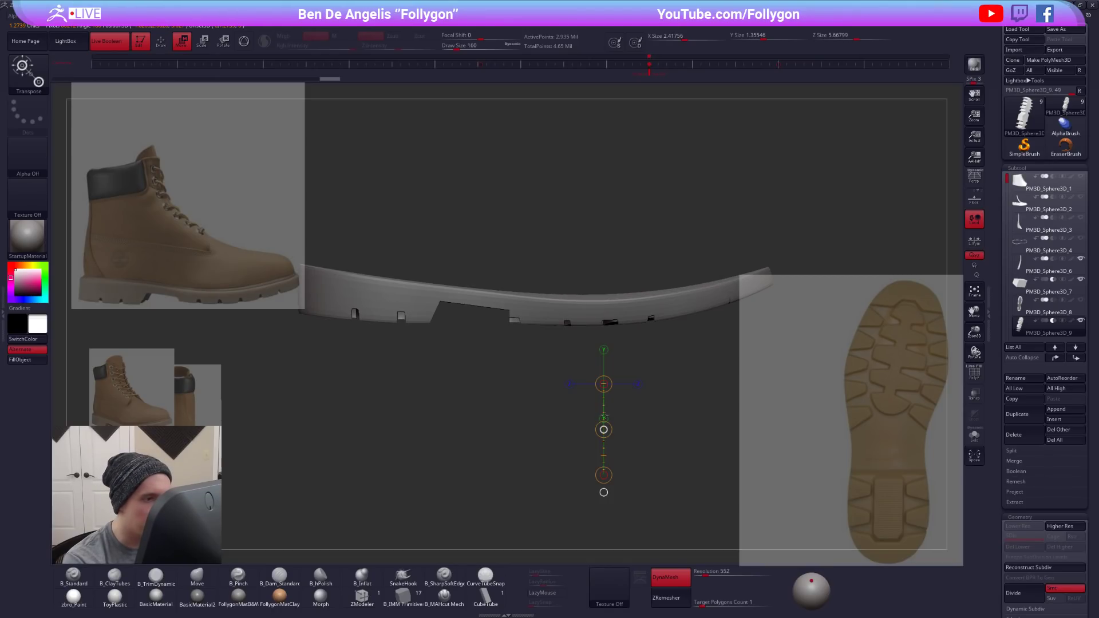
{"action": "key", "text": "q"}
{"action": "mouse_move", "coordinate": [658, 420]}
{"action": "right_mouse_down"}
{"action": "mouse_move", "coordinate": [664, 456]}
{"action": "mouse_move", "coordinate": [667, 399]}
{"action": "mouse_move", "coordinate": [634, 377]}
{"action": "mouse_move", "coordinate": [627, 412]}
{"action": "right_mouse_up"}
{"action": "key", "text": "w"}
{"action": "left_click_drag", "start_coordinate": [626, 413], "coordinate": [630, 484]}
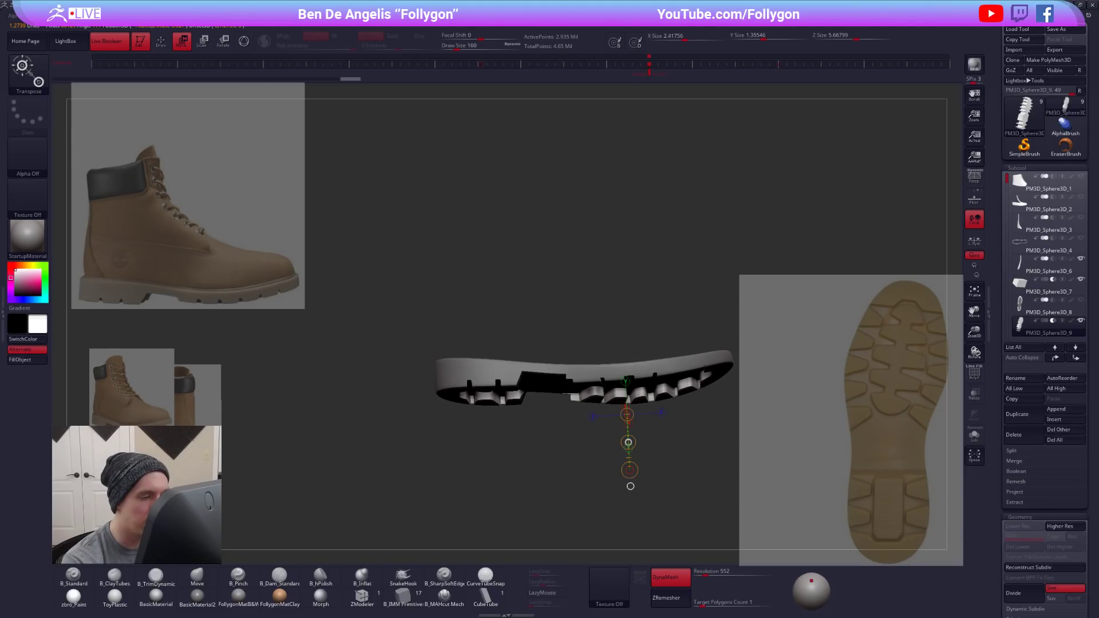
{"action": "key", "text": "q"}
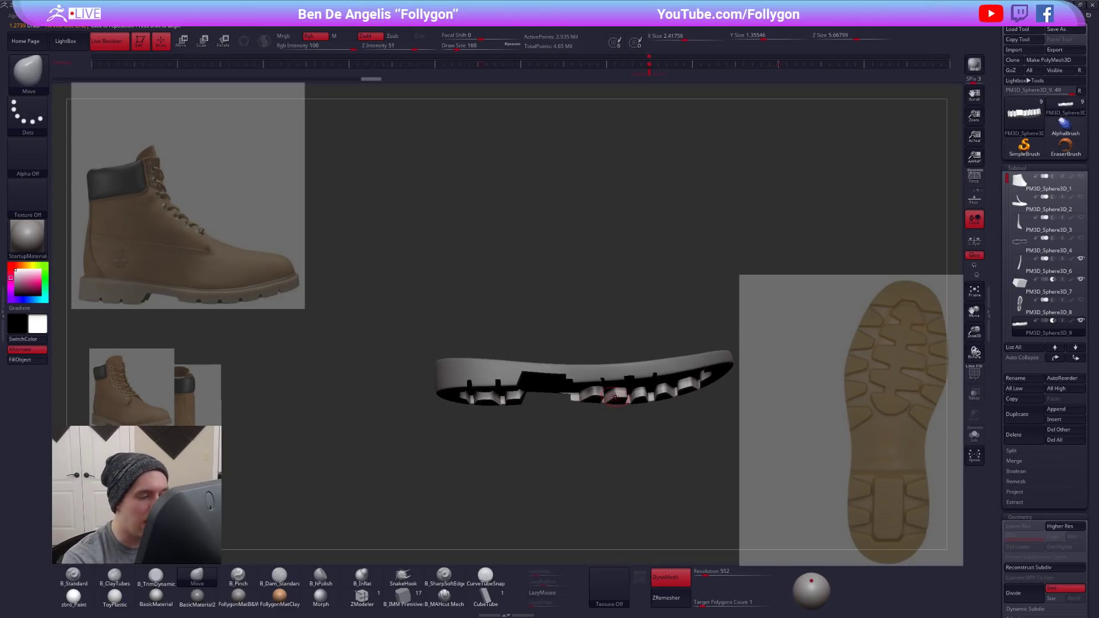
- Examine the isolated central tread piece's wireframe and polygroups from the side
{"action": "key", "text": "alt+s"}
{"action": "right_click_drag", "start_coordinate": [605, 393], "coordinate": [557, 493]}
{"action": "key", "text": "shift+f"}
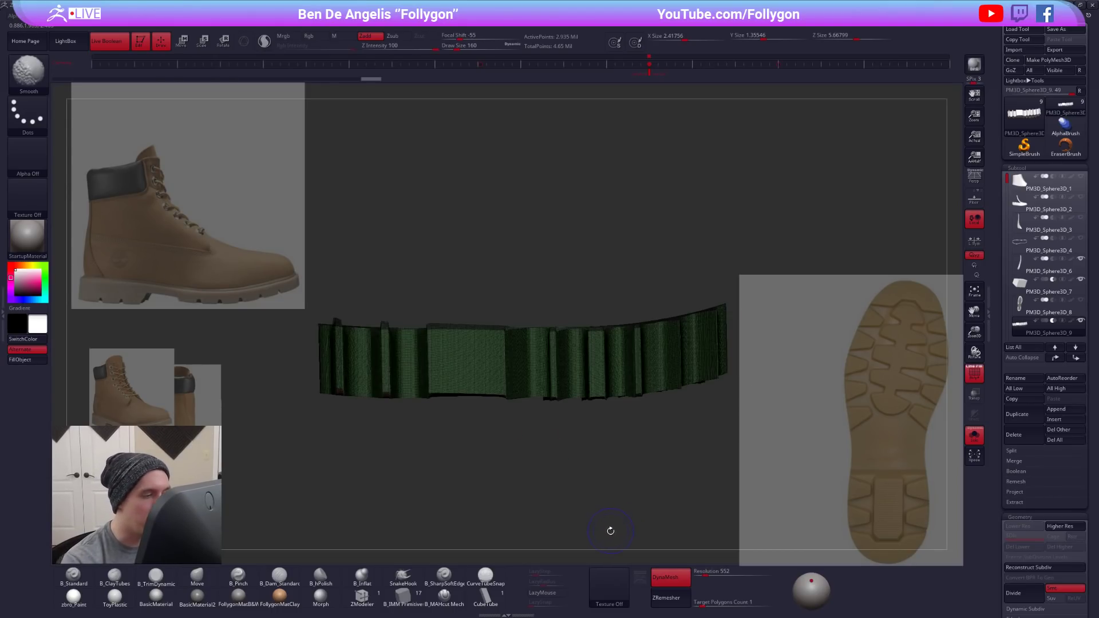
{"action": "key", "text": "shift+f"}
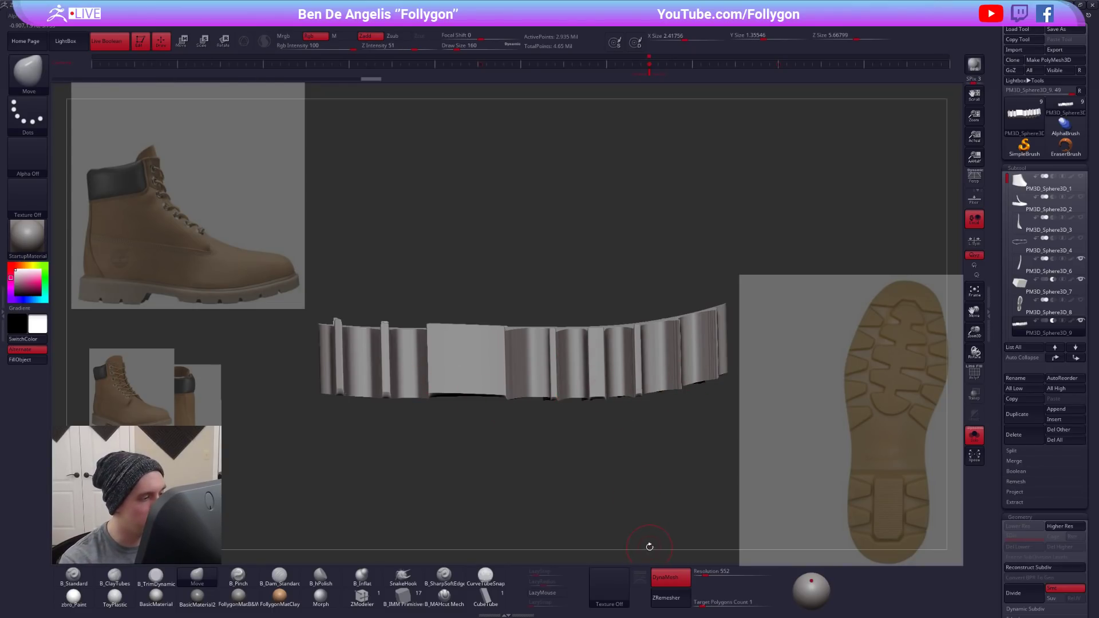
{"action": "key", "text": "shift+f"}
{"action": "key", "text": "shift+f"}
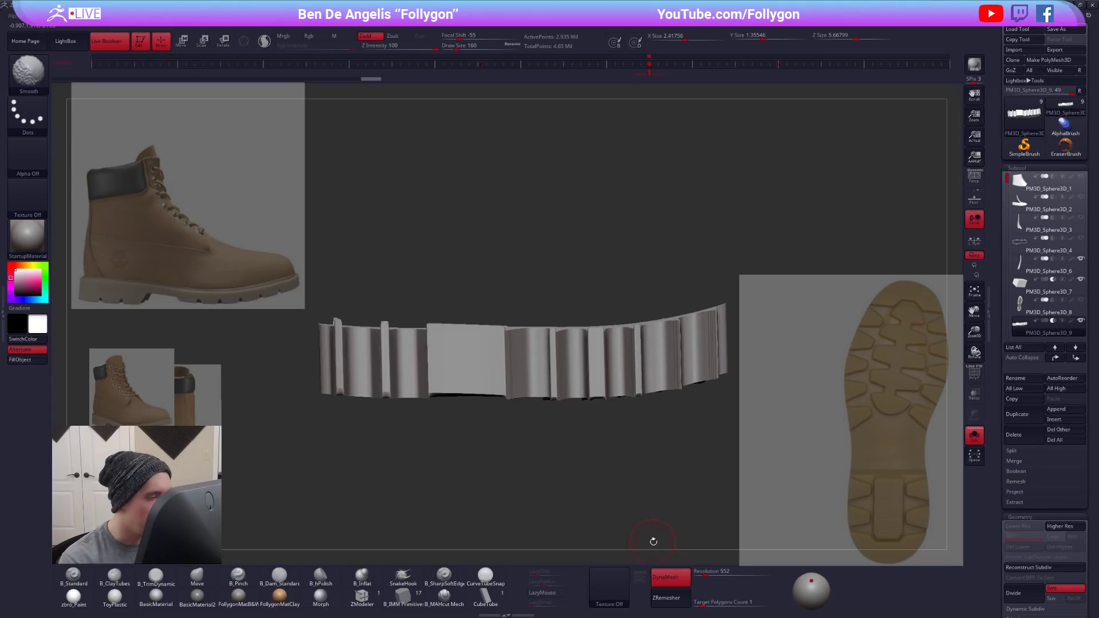
{"action": "left_click_drag", "start_coordinate": [665, 523], "coordinate": [655, 491]}
{"action": "key", "text": "shift+f"}
{"action": "key", "text": "shift+f"}
{"action": "key", "text": "ctrl+z"}
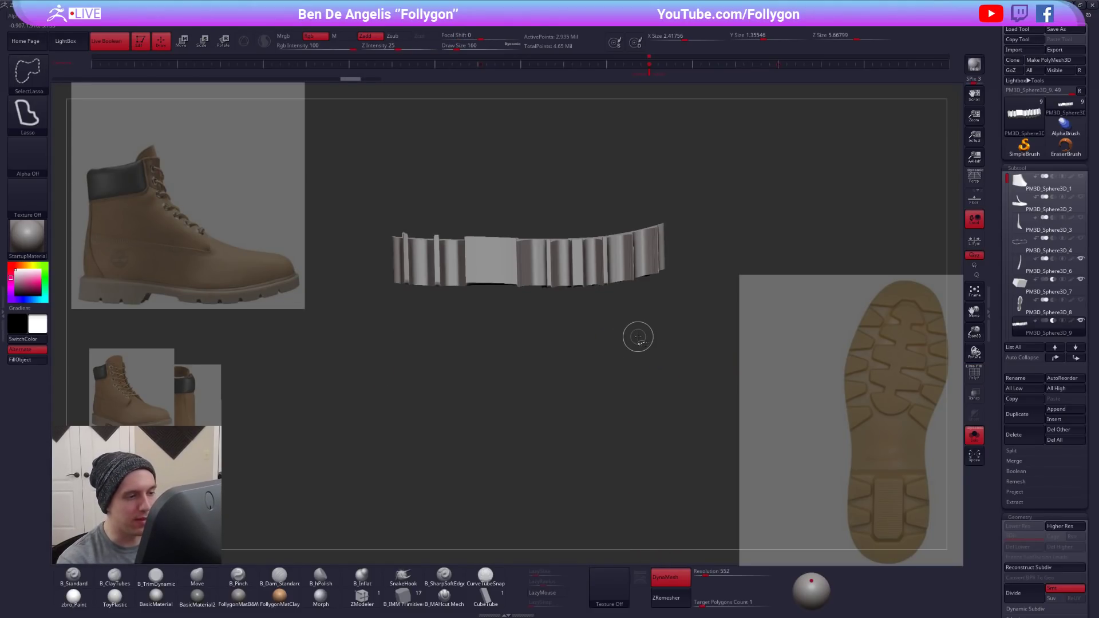
{"action": "key", "text": "ctrl+z"}
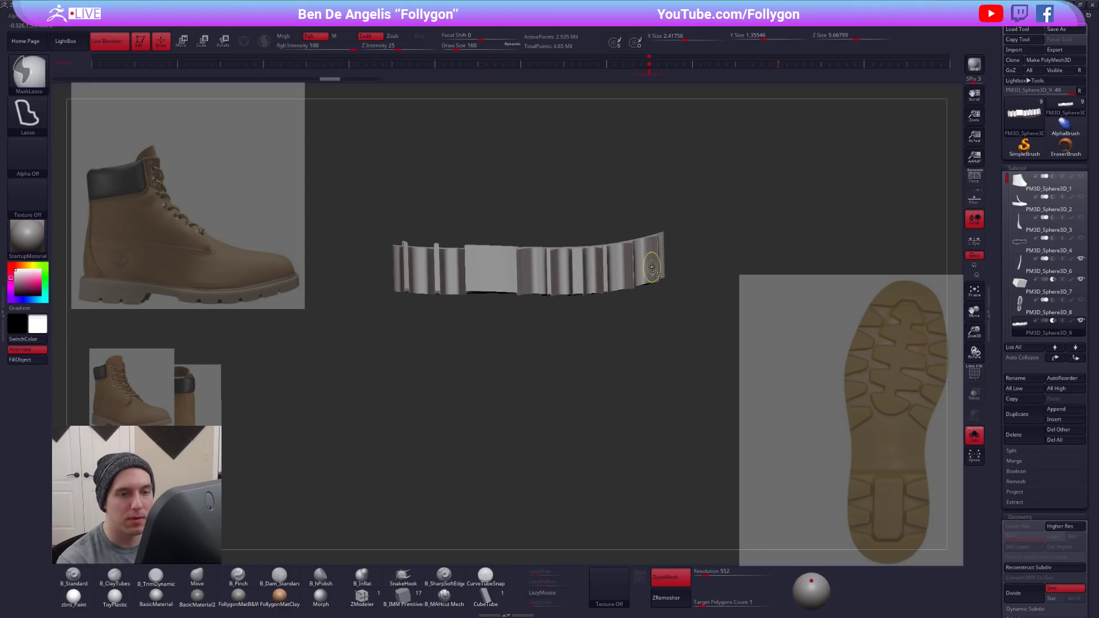
{"action": "key", "text": "ctrl+shift+z"}
- Switch to the Move brush and duplicate the central tread piece
{"action": "key", "text": "b"}
{"action": "key", "text": "m"}
{"action": "key", "text": "v"}
{"action": "left_click", "coordinate": [1016, 422]}
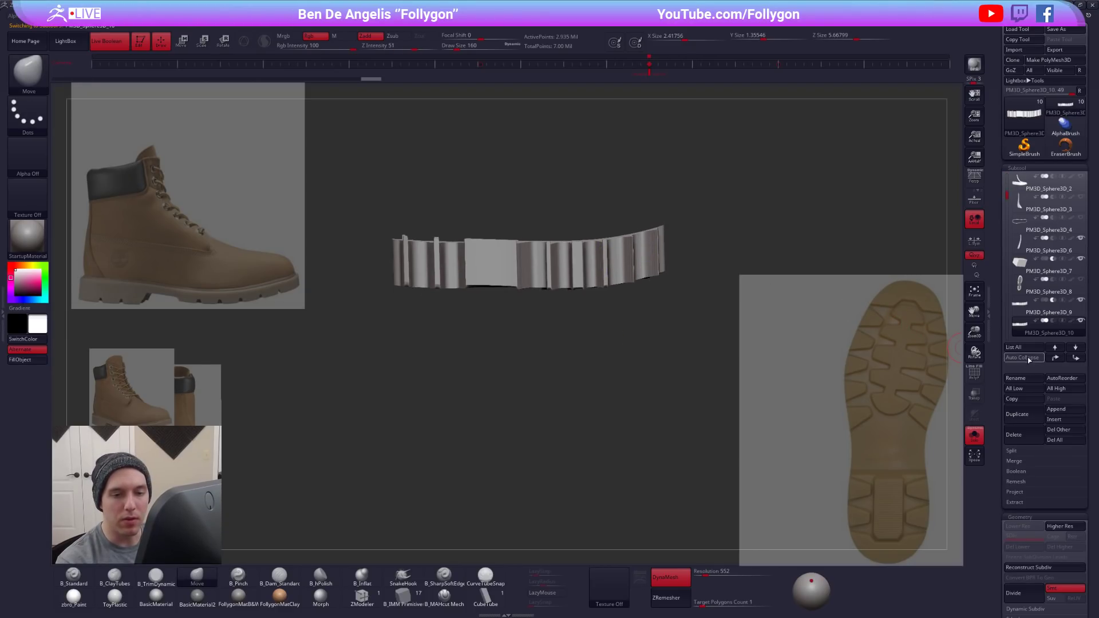
- Hide the reference images and undo the original central tread piece's recent edits back to its mesh before DynaMesh
{"action": "key", "text": "shift"}
{"action": "key", "text": "shift+z"}
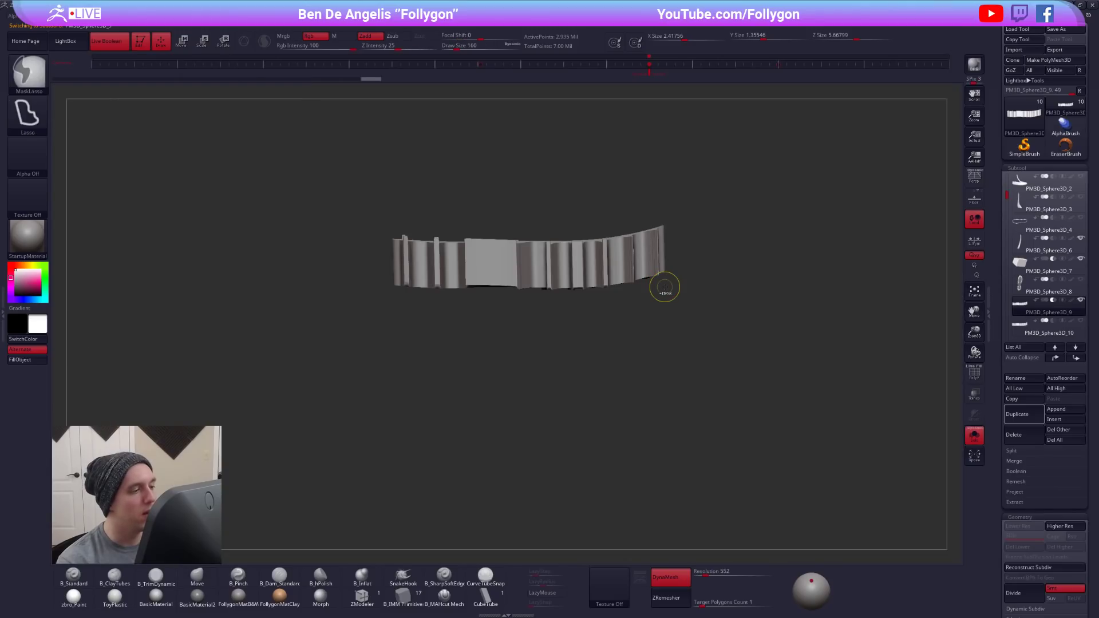
{"action": "key", "text": "ctrl+z"}
{"action": "key", "text": "shift+f"}
{"action": "key", "text": "ctrl+z"}
{"action": "key", "text": "ctrl+z"}
{"action": "key", "text": "ctrl+z"}
{"action": "key", "text": "ctrl+z"}
{"action": "key", "text": "ctrl+z"}
{"action": "key", "text": "ctrl+z"}
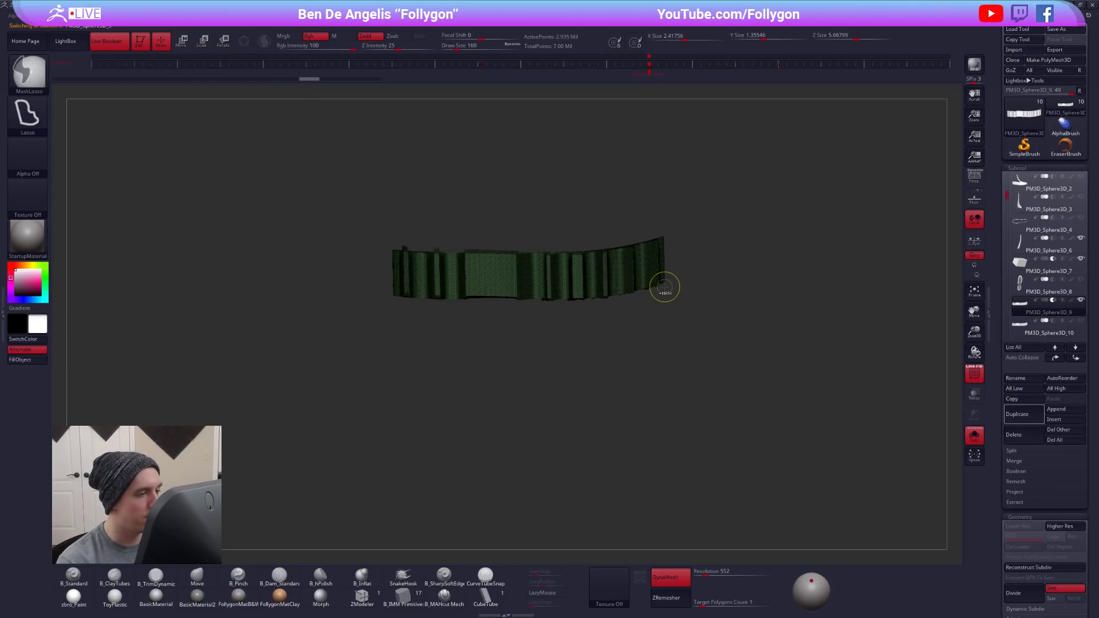
{"action": "key", "text": "shift+f"}
{"action": "mouse_move", "coordinate": [603, 327]}
{"action": "left_mouse_down"}
{"action": "mouse_move", "coordinate": [594, 295]}
{"action": "mouse_move", "coordinate": [528, 302]}
{"action": "mouse_move", "coordinate": [544, 232]}
{"action": "mouse_move", "coordinate": [540, 283]}
{"action": "mouse_move", "coordinate": [553, 298]}
{"action": "mouse_move", "coordinate": [544, 286]}
{"action": "left_mouse_up"}
{"action": "key", "text": "shift+f"}
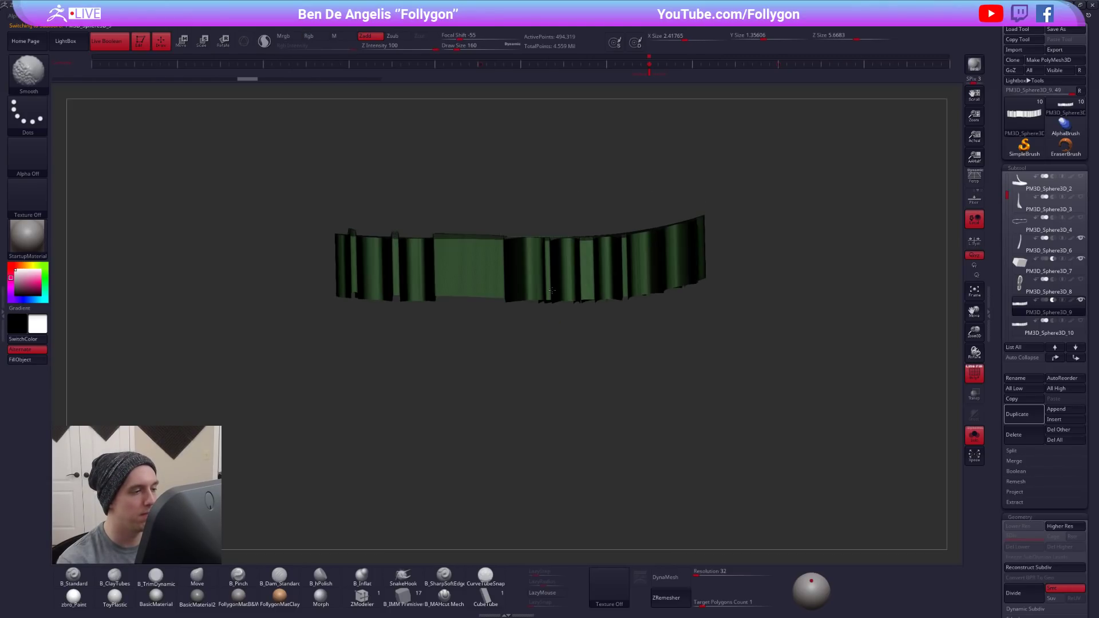
- Try a strong Inflate deformation on the central tread piece and undo it
{"action": "key", "text": "shift+f"}
{"action": "mouse_move", "coordinate": [316, 273]}
{"action": "left_mouse_down", "text": "ctrl"}
{"action": "mouse_move", "coordinate": [759, 289]}
{"action": "mouse_move", "coordinate": [775, 250]}
{"action": "left_mouse_up", "text": "ctrl"}
{"action": "mouse_move", "coordinate": [512, 328]}
{"action": "left_mouse_down"}
{"action": "mouse_move", "coordinate": [520, 276]}
{"action": "mouse_move", "coordinate": [525, 309]}
{"action": "left_mouse_up"}
{"action": "scroll", "coordinate": [1013, 355], "scroll_direction": "down", "scroll_amount": 10}
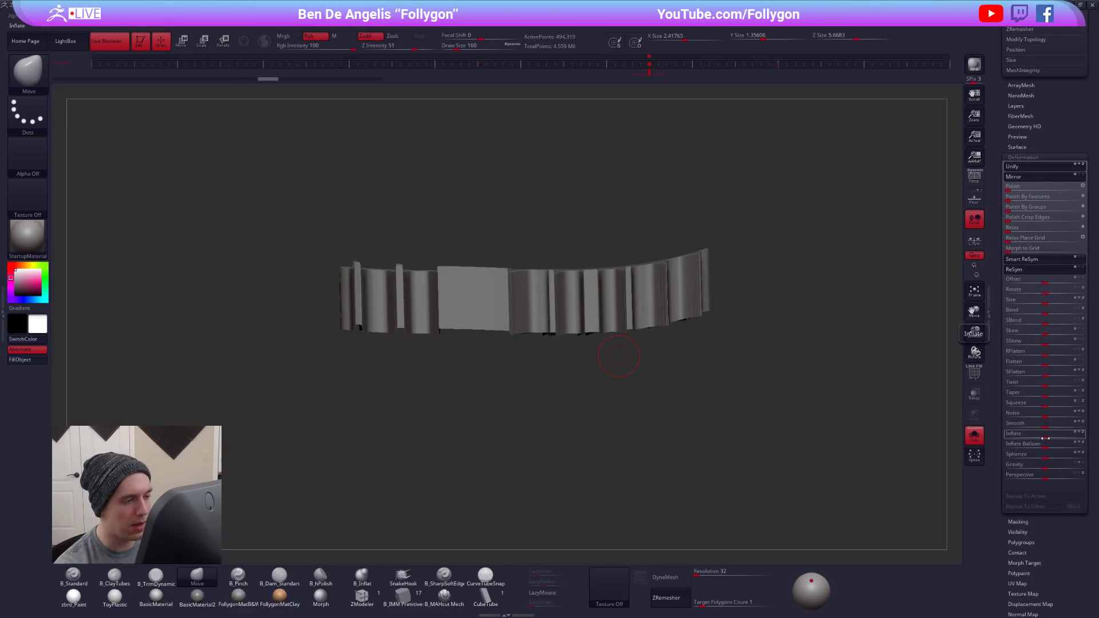
{"action": "left_click_drag", "start_coordinate": [1045, 439], "coordinate": [1086, 437]}
{"action": "key", "text": "ctrl+z"}
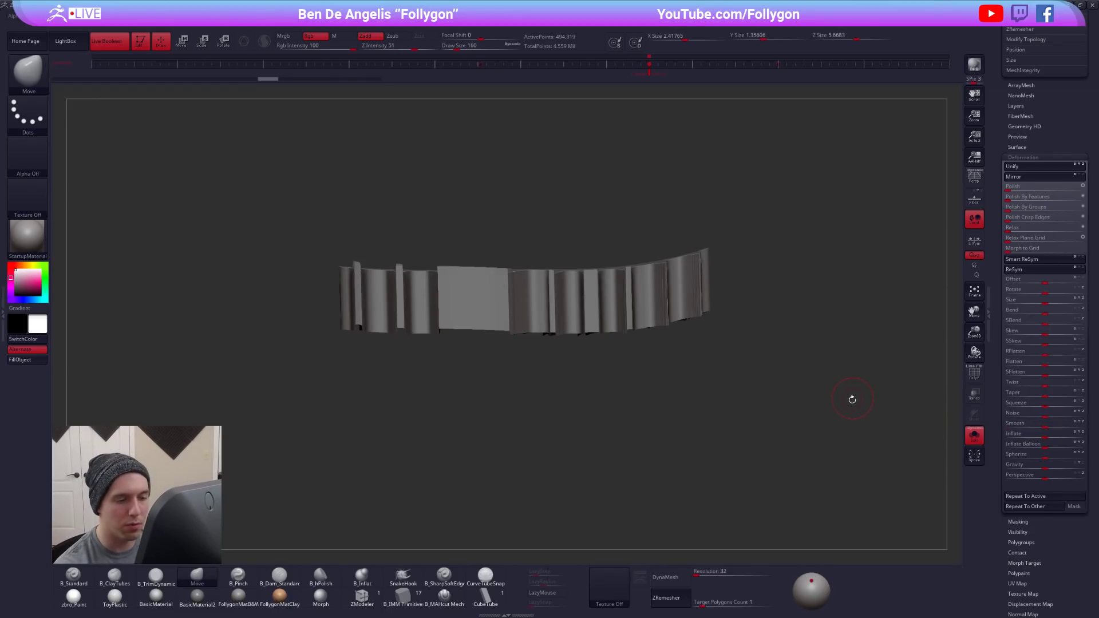
- Try flipping the central tread piece's normals and flip them back
{"action": "key", "text": "shift+f"}
{"action": "key", "text": "shift+f"}
{"action": "left_click_drag", "start_coordinate": [824, 419], "coordinate": [866, 381], "text": "ctrl"}
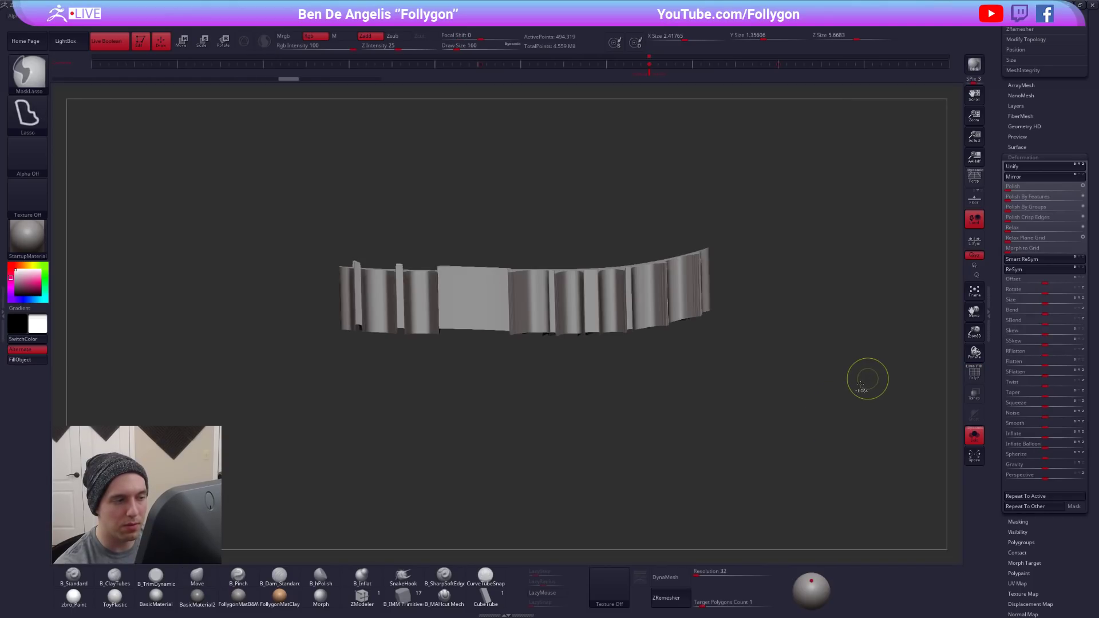
{"action": "key", "text": "1"}
{"action": "left_click", "coordinate": [888, 422]}
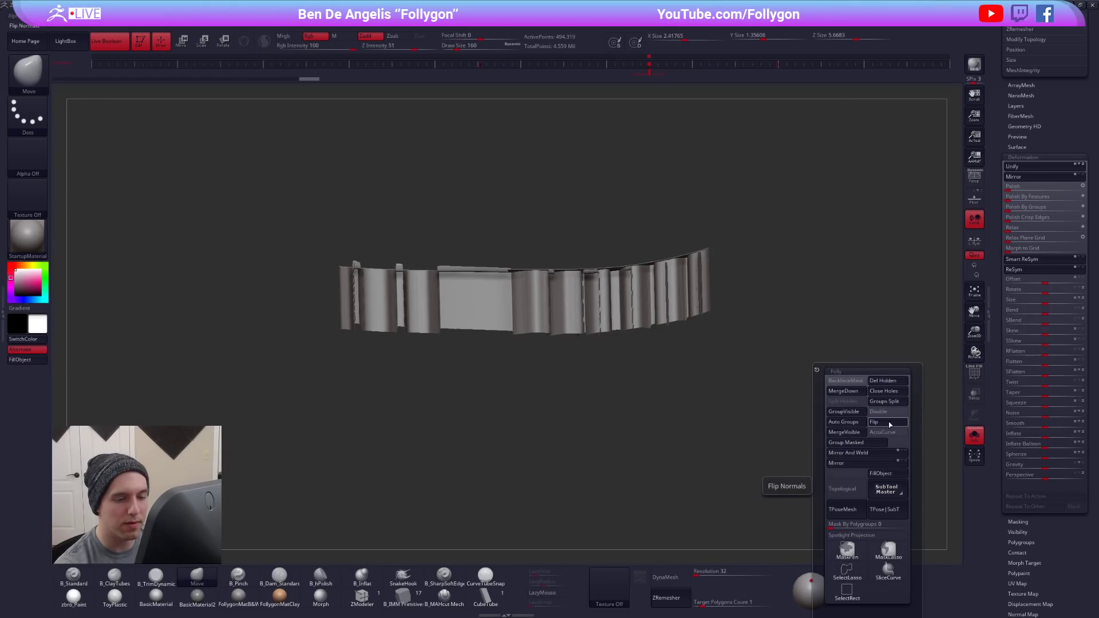
{"action": "left_click", "coordinate": [887, 422]}
{"action": "key", "text": "ctrl"}
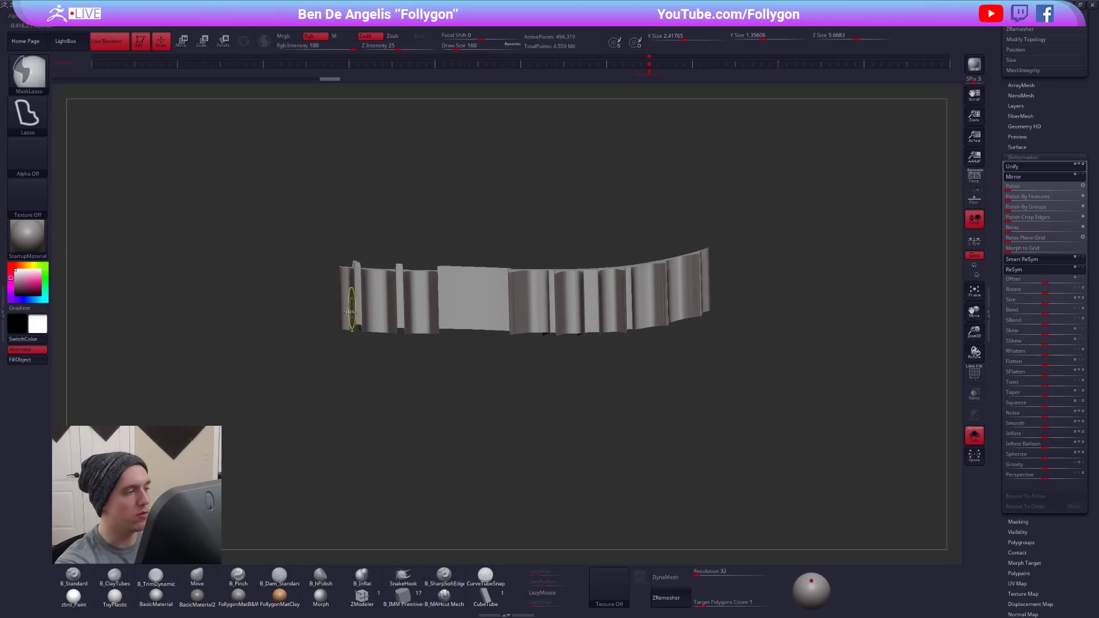
- Inflate the central tread piece slightly with the Inflate deformation and inspect its walls and lower edges
{"action": "mouse_move", "coordinate": [382, 302]}
{"action": "left_mouse_down", "text": "ctrl"}
{"action": "mouse_move", "coordinate": [795, 190]}
{"action": "mouse_move", "coordinate": [234, 166]}
{"action": "left_mouse_up", "text": "ctrl"}
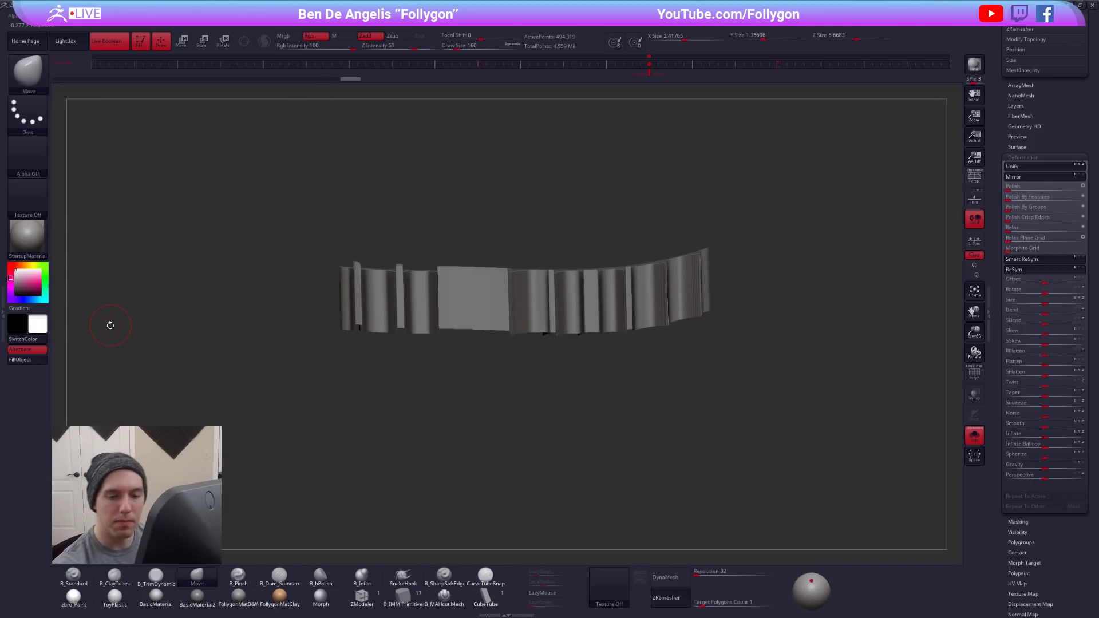
{"action": "mouse_move", "coordinate": [1046, 434]}
{"action": "left_mouse_down"}
{"action": "mouse_move", "coordinate": [1091, 437]}
{"action": "mouse_move", "coordinate": [1056, 437]}
{"action": "left_mouse_up"}
{"action": "right_click_drag", "start_coordinate": [621, 259], "coordinate": [620, 298], "text": "ctrl"}
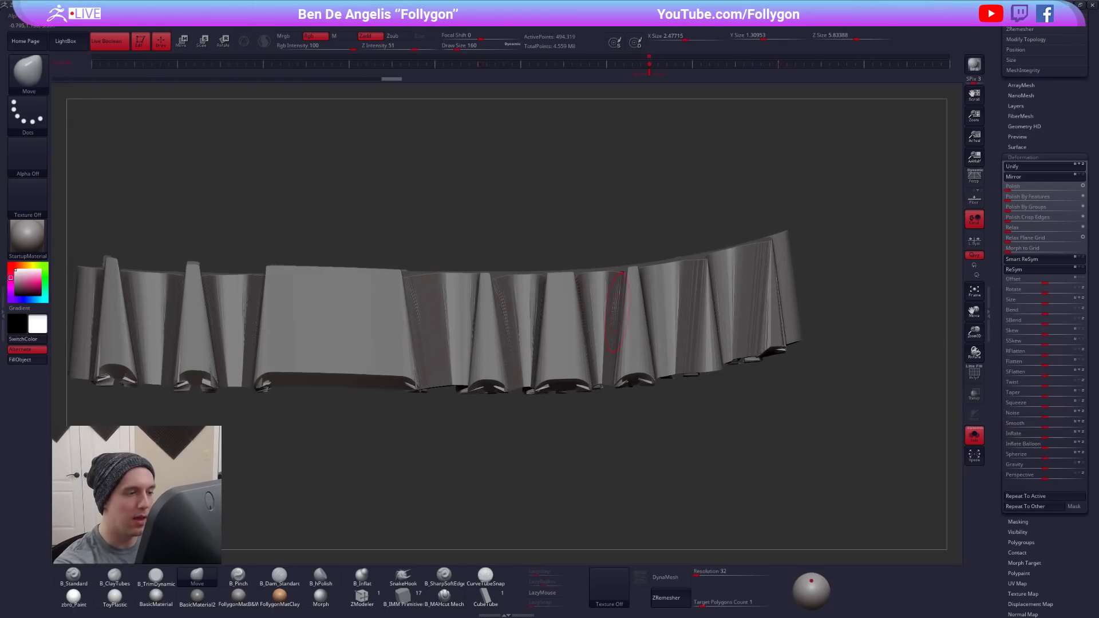
{"action": "right_click_drag", "start_coordinate": [592, 364], "coordinate": [663, 373]}
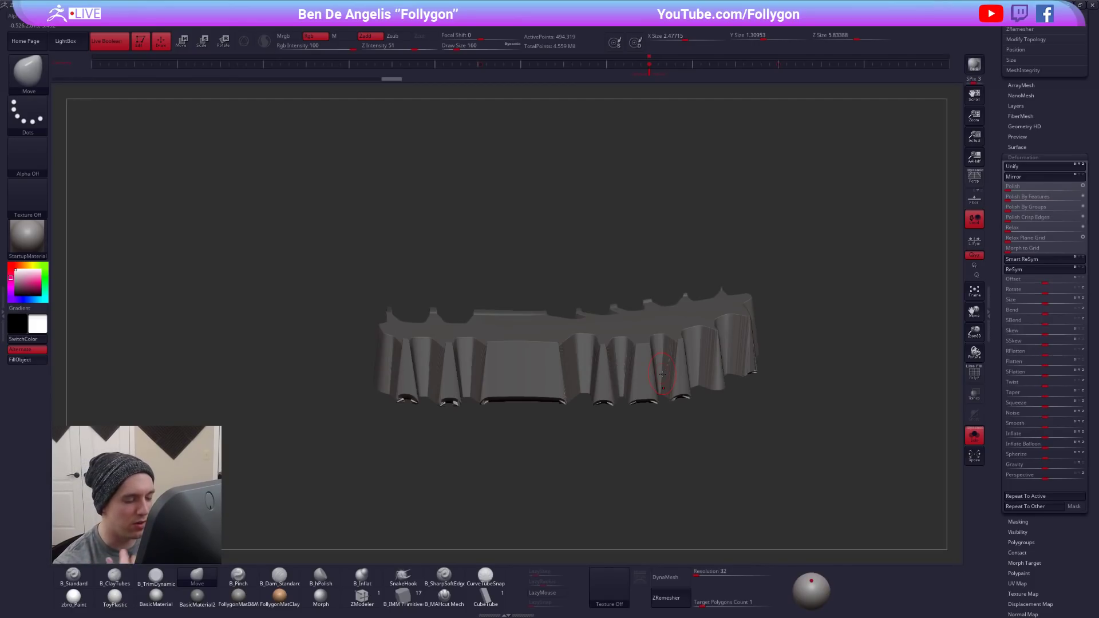
- Remesh the inflated central tread piece with DynaMesh at resolution 480
{"action": "right_click_drag", "start_coordinate": [741, 471], "coordinate": [794, 486]}
{"action": "key", "text": "space"}
{"action": "left_click", "coordinate": [826, 413]}
{"action": "right_click_drag", "start_coordinate": [843, 445], "coordinate": [824, 417], "text": "alt"}
{"action": "left_click_drag", "start_coordinate": [873, 392], "coordinate": [807, 444], "text": "ctrl"}
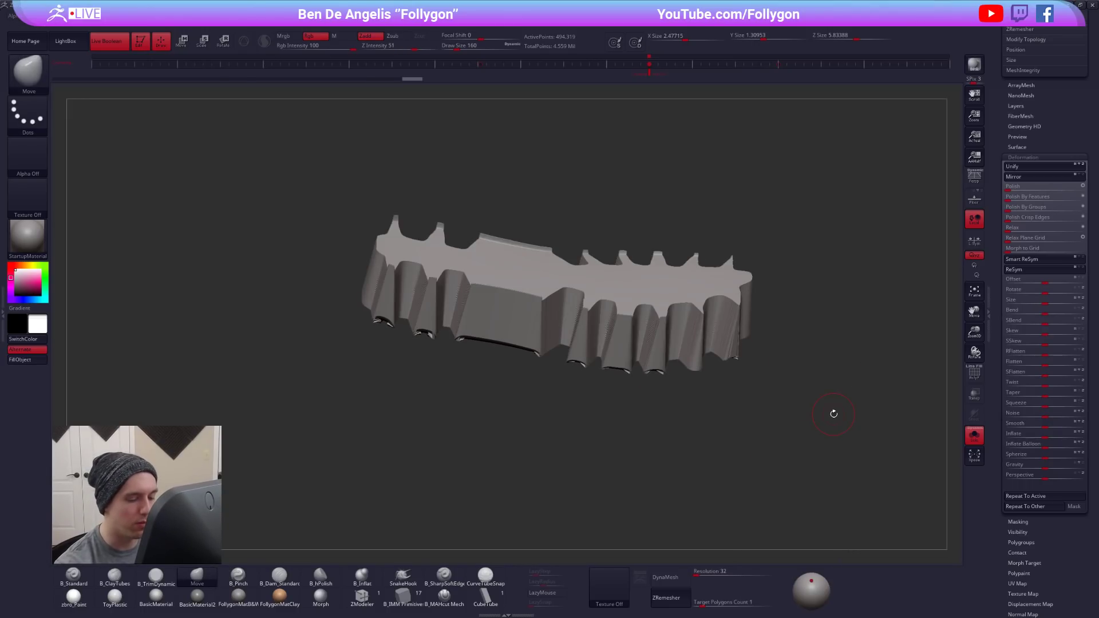
{"action": "left_click", "coordinate": [703, 574]}
{"action": "left_click", "coordinate": [681, 578]}
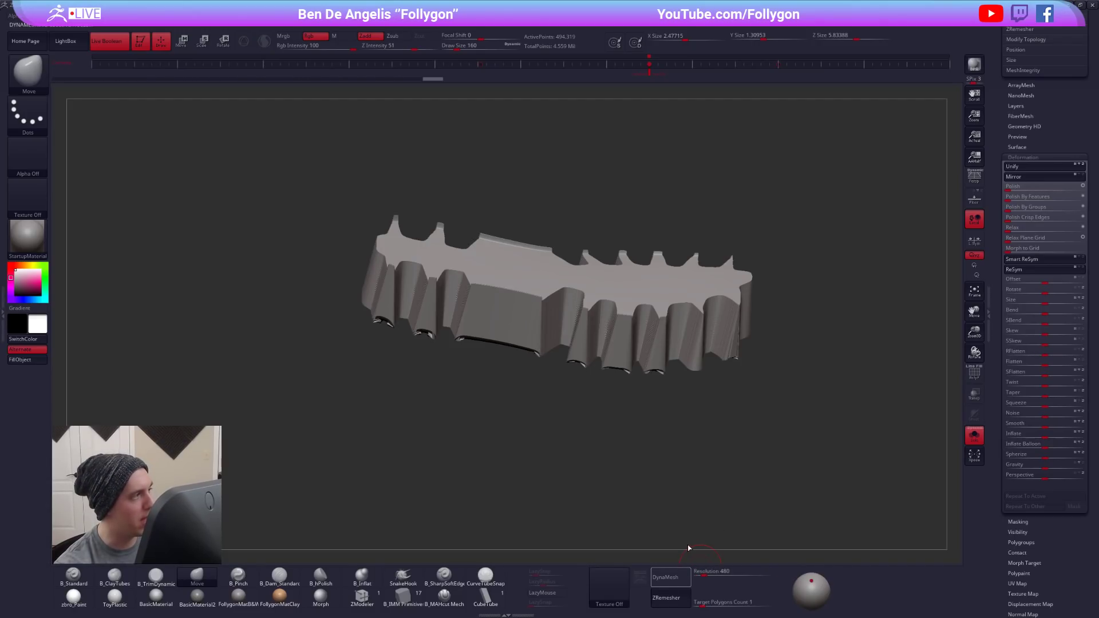
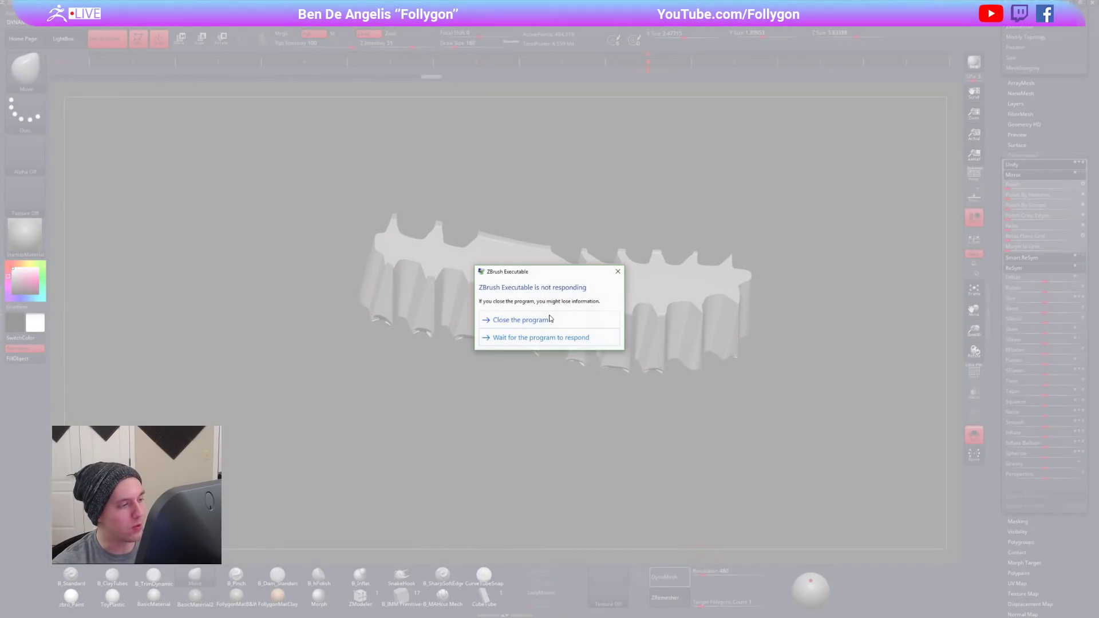
- Close the unresponsive ZBrush session, cancel its error report, and dismiss the home page and crash notice after relaunching
{"action": "left_click", "coordinate": [565, 327]}
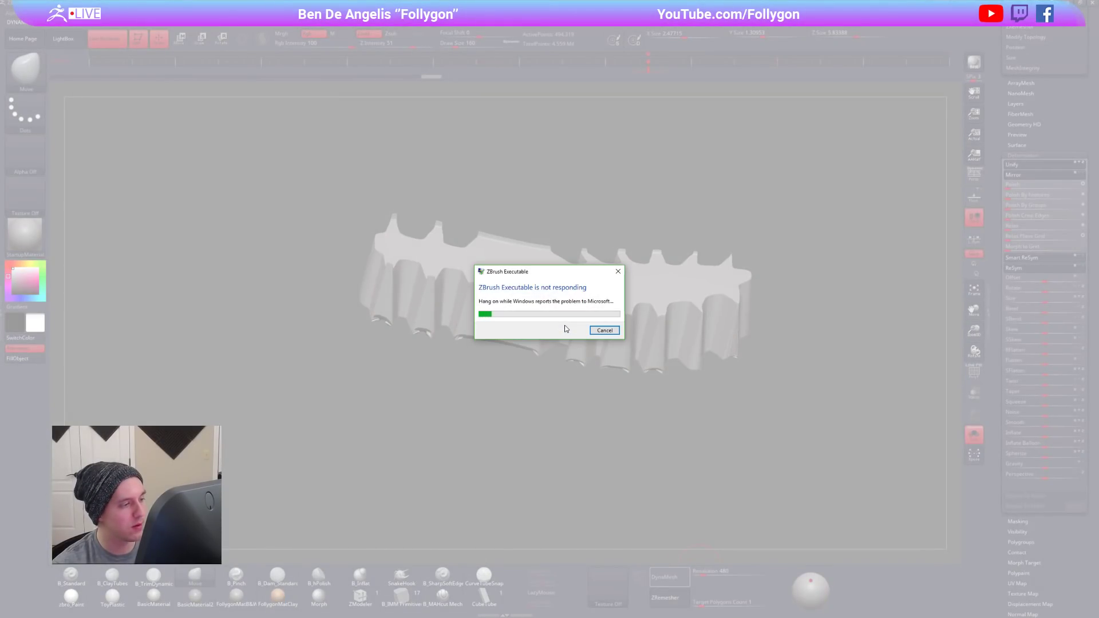
{"action": "left_click", "coordinate": [612, 334]}
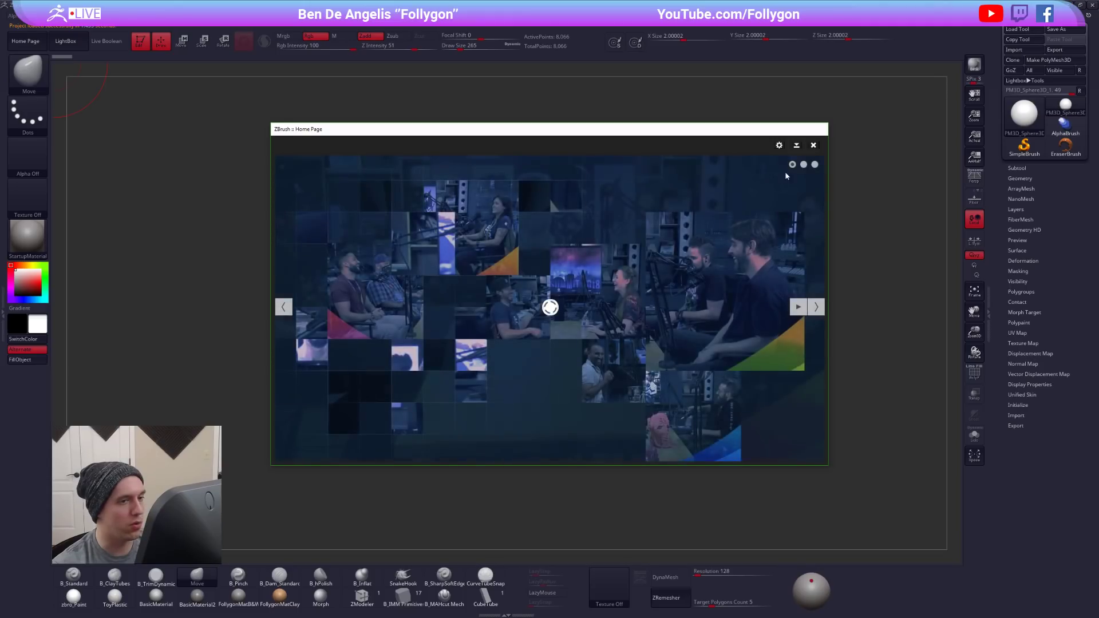
{"action": "left_click", "coordinate": [813, 146]}
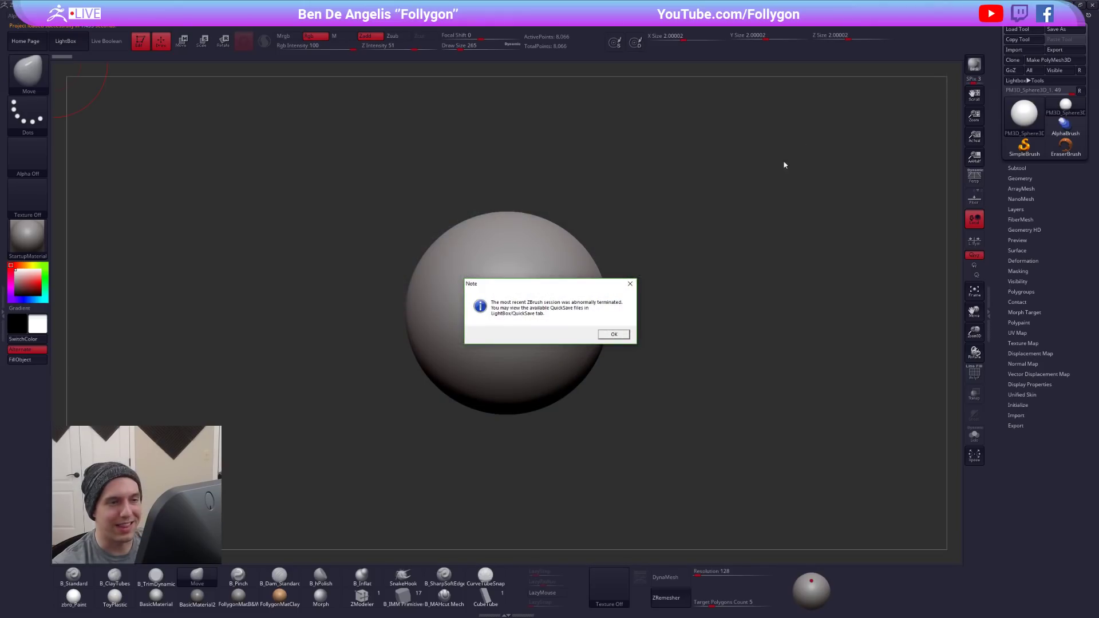
{"action": "left_click", "coordinate": [607, 336]}
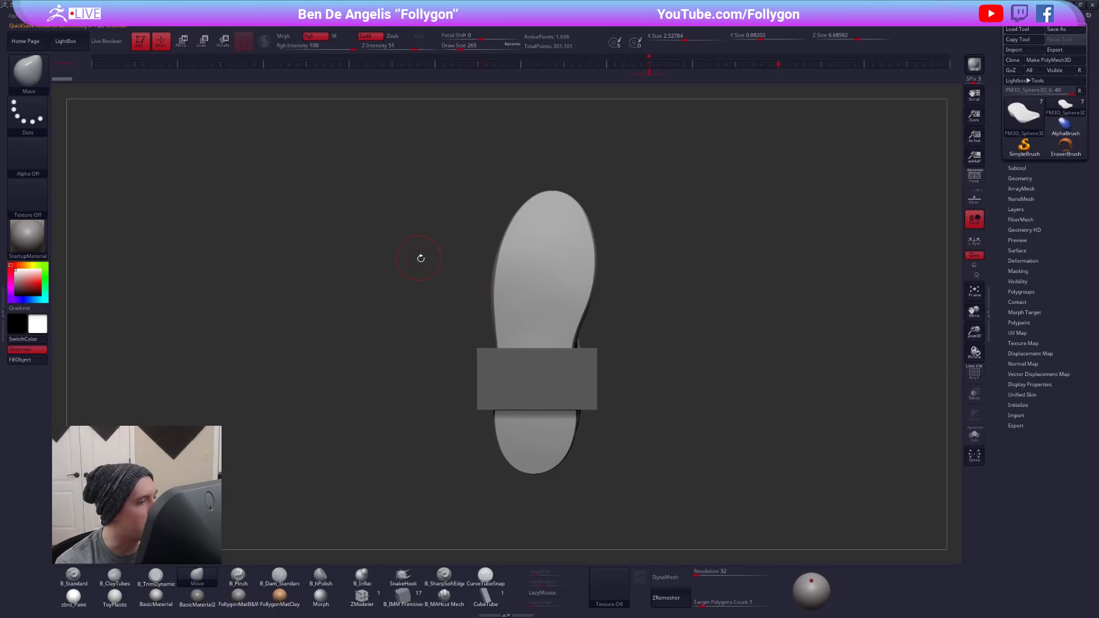
- Turn the recovered boot to a side view, show its subtool list, and enable Live Boolean for the heel cutout
{"action": "right_click_drag", "start_coordinate": [510, 247], "coordinate": [599, 366]}
{"action": "right_click_drag", "start_coordinate": [291, 197], "coordinate": [331, 199], "text": "alt"}
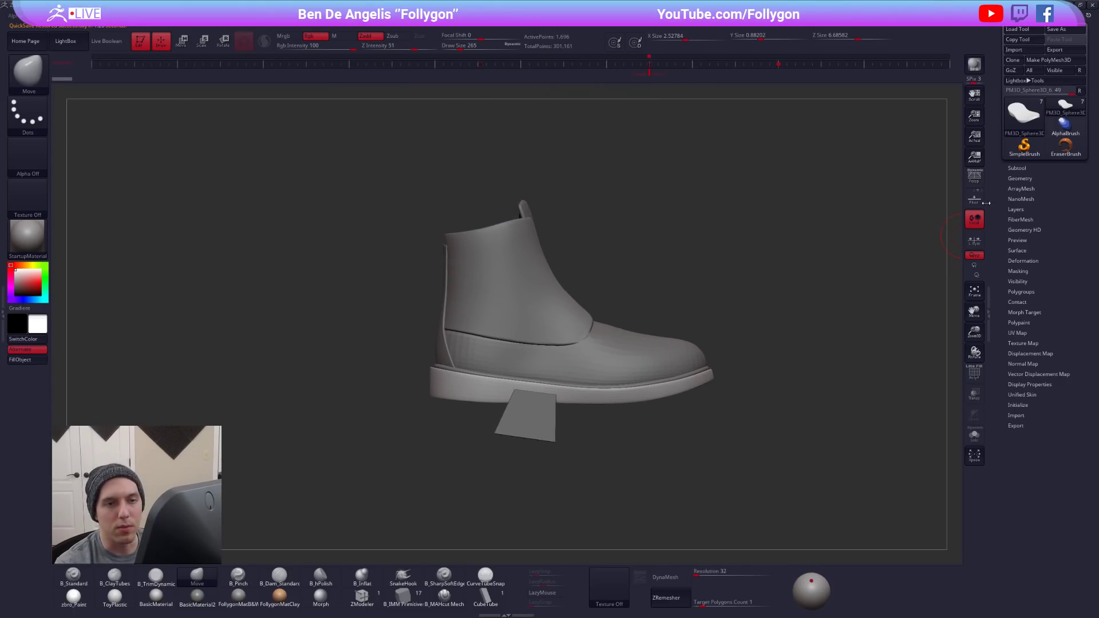
{"action": "left_click", "coordinate": [1019, 179]}
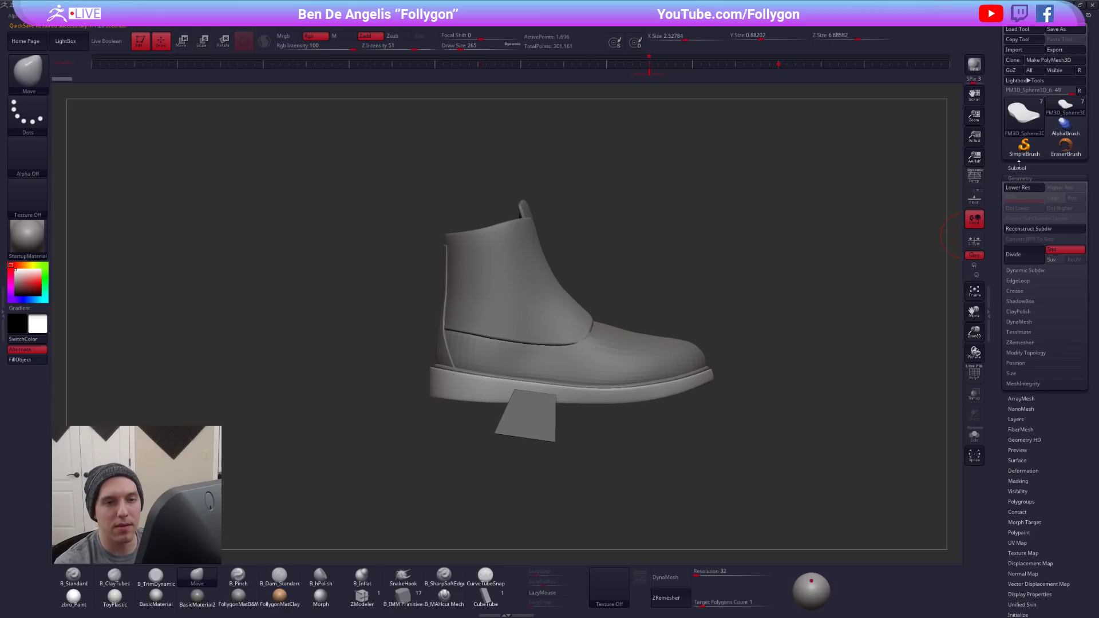
{"action": "left_click", "coordinate": [1019, 168]}
{"action": "right_click_drag", "start_coordinate": [924, 272], "coordinate": [907, 268], "text": "alt"}
{"action": "scroll", "coordinate": [1011, 267], "scroll_direction": "up", "scroll_amount": 2}
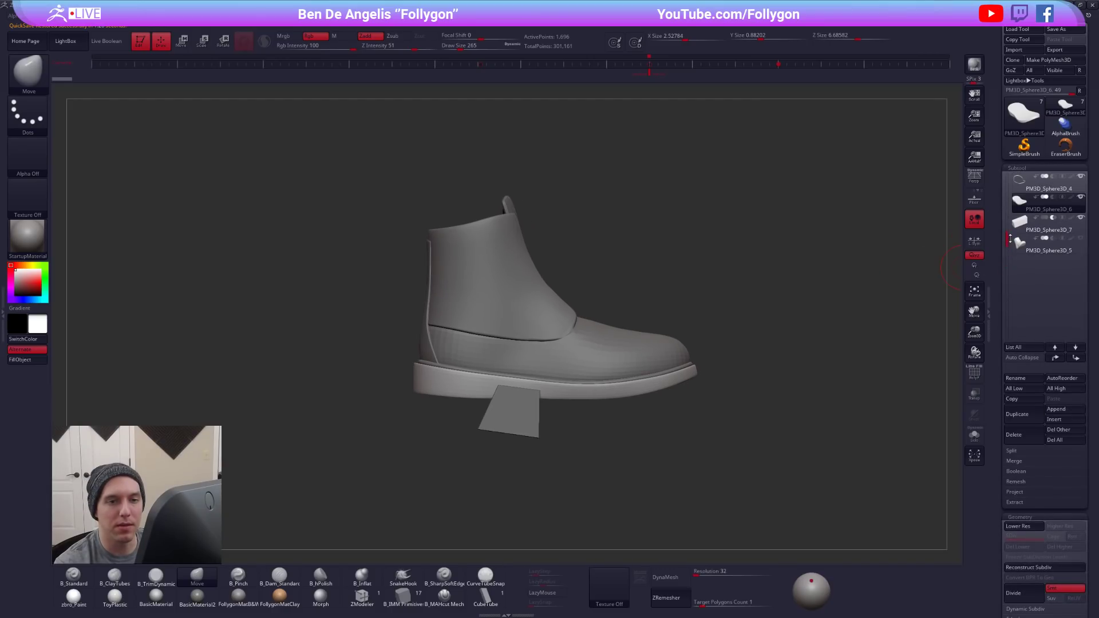
{"action": "left_click", "coordinate": [109, 40]}
{"action": "right_click_drag", "start_coordinate": [597, 332], "coordinate": [638, 367], "text": "alt"}
{"action": "key", "text": "shift"}
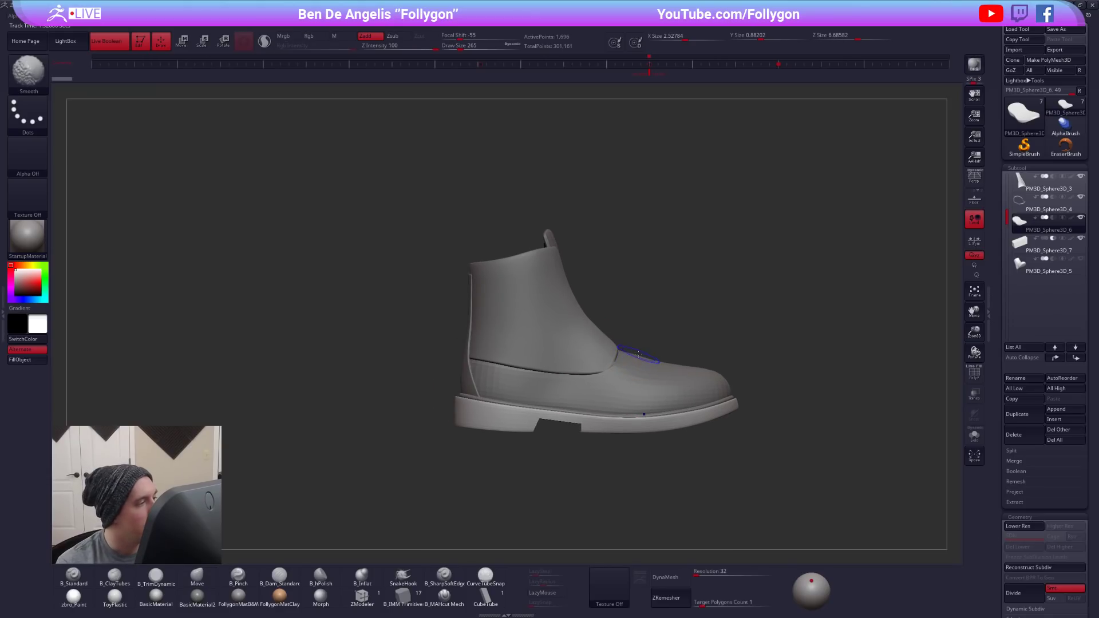
- Show the boot reference images in Spotlight and raise their opacity to full
{"action": "left_click", "coordinate": [449, 16]}
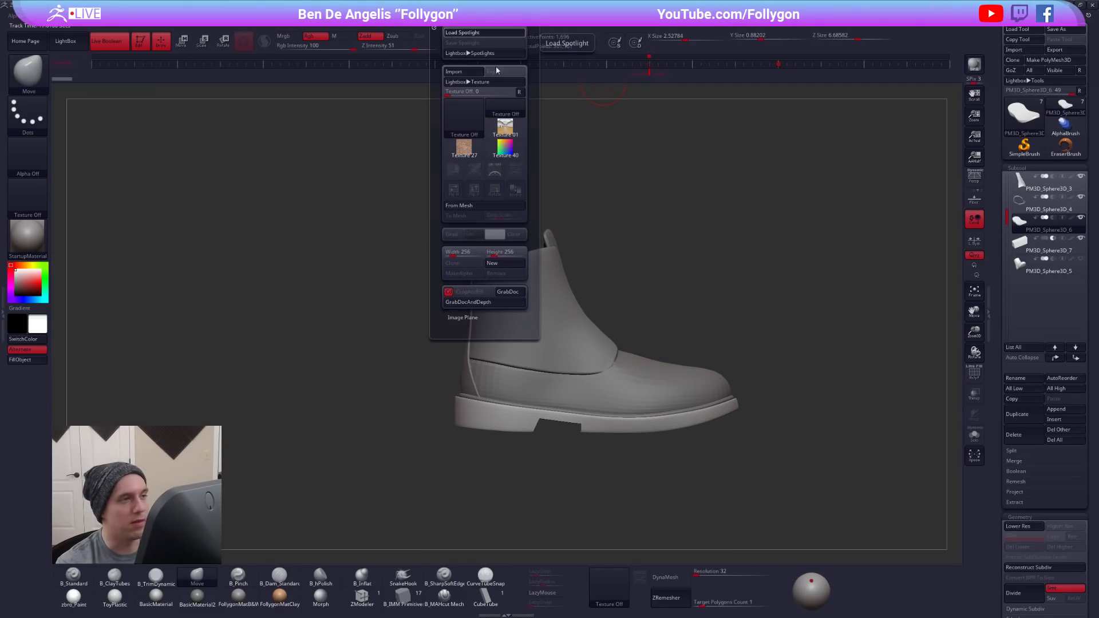
{"action": "left_click", "coordinate": [494, 170]}
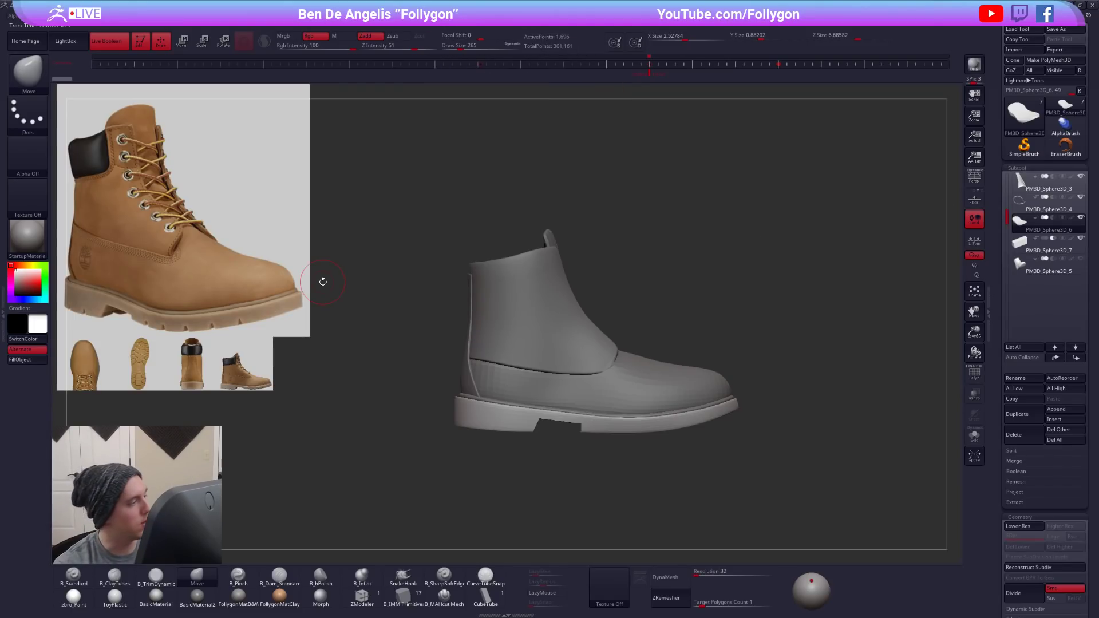
{"action": "key", "text": "z"}
{"action": "left_click", "coordinate": [305, 225]}
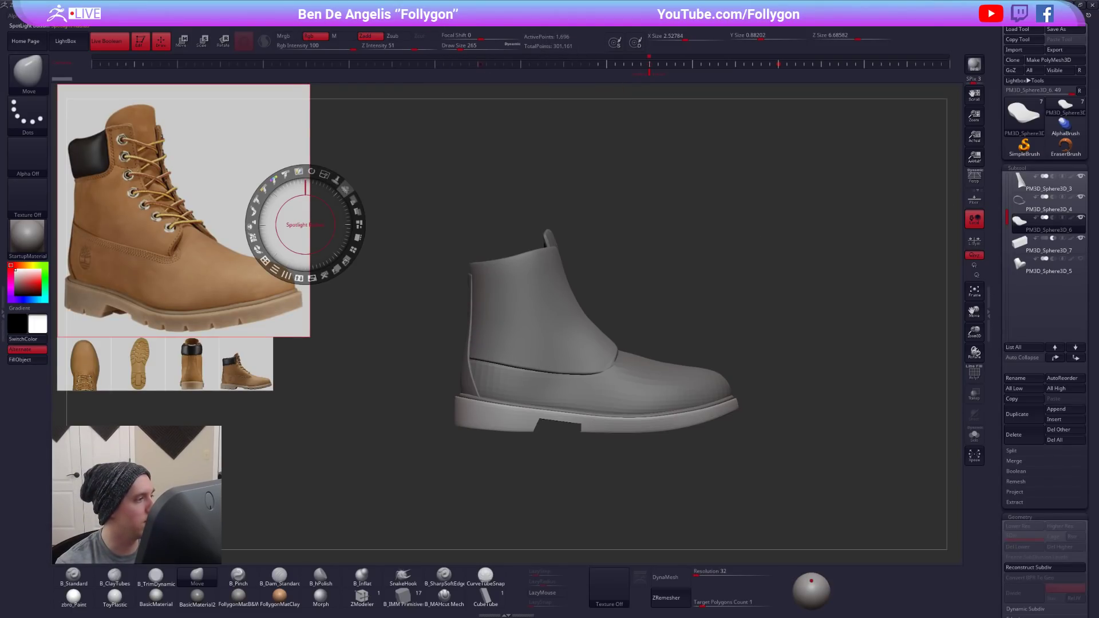
{"action": "left_click_drag", "start_coordinate": [353, 200], "coordinate": [362, 244]}
{"action": "key", "text": "z"}
- Turn off Spotlight Projection so sculpting continues with the reference displayed
{"action": "key", "text": "ctrl+shift+f"}
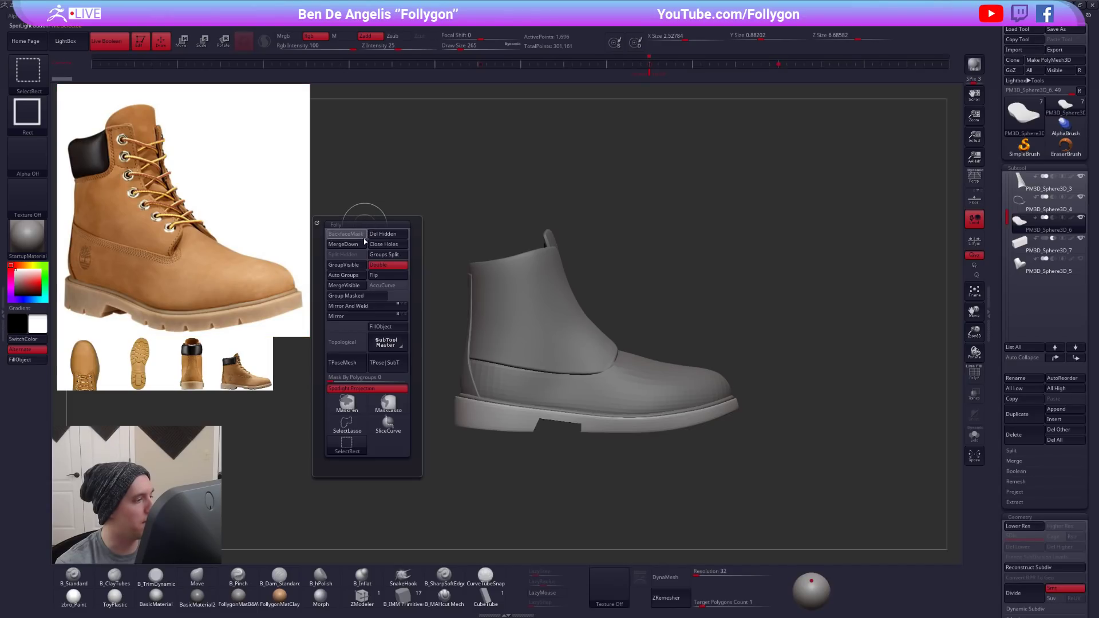
{"action": "left_click", "coordinate": [361, 388]}
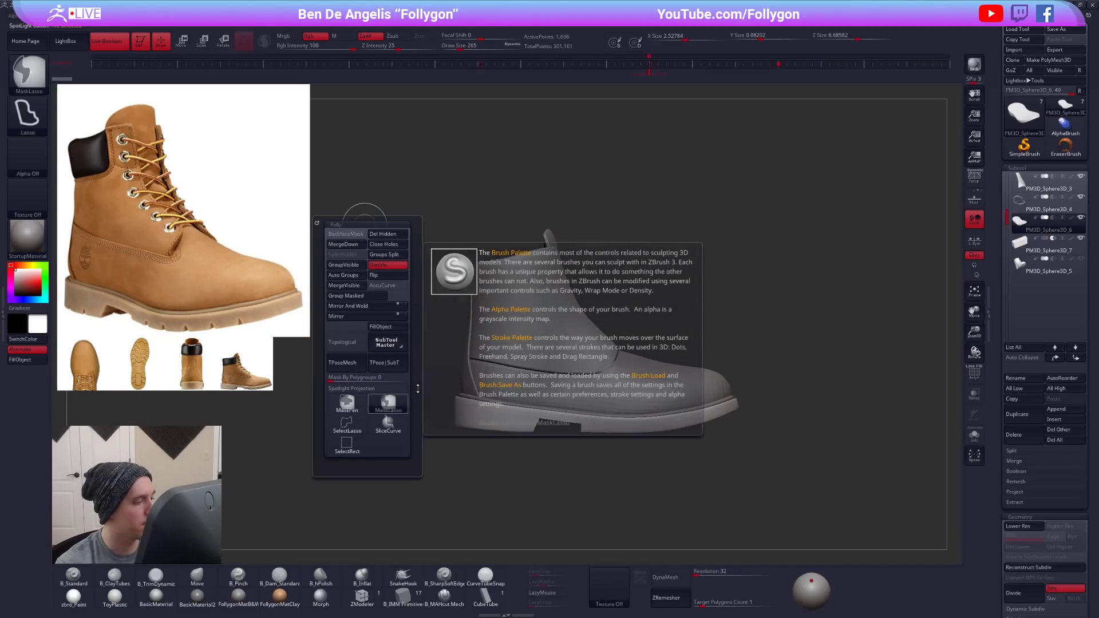
{"action": "left_click_drag", "start_coordinate": [760, 351], "coordinate": [773, 324]}
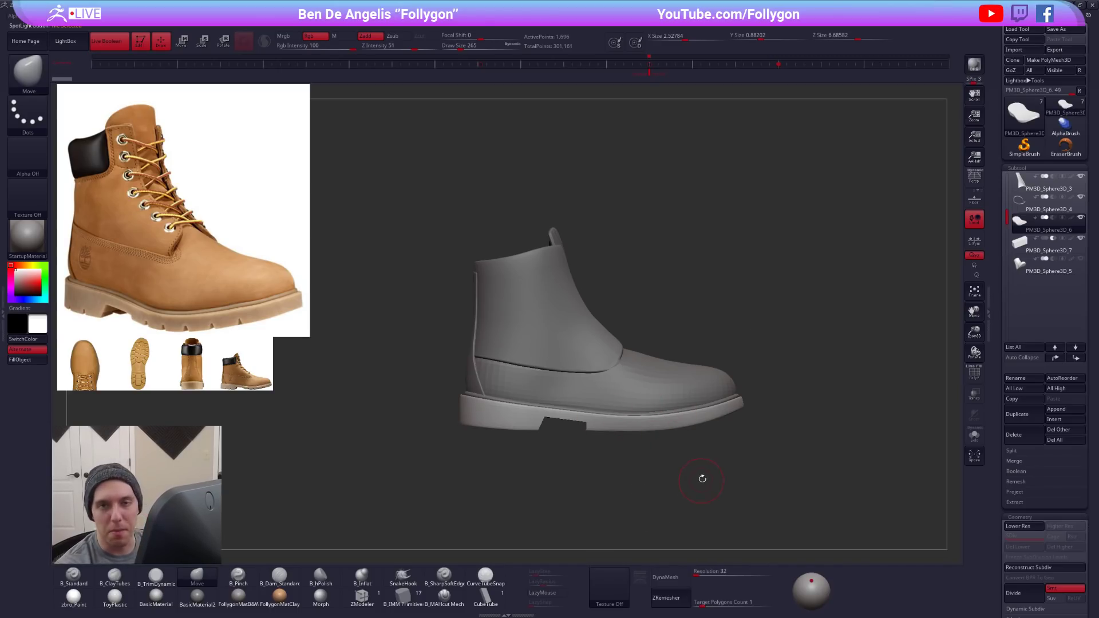
- Duplicate the subtractive block under the arch of the outsole and isolate the copy
{"action": "left_click_drag", "start_coordinate": [720, 515], "coordinate": [740, 421]}
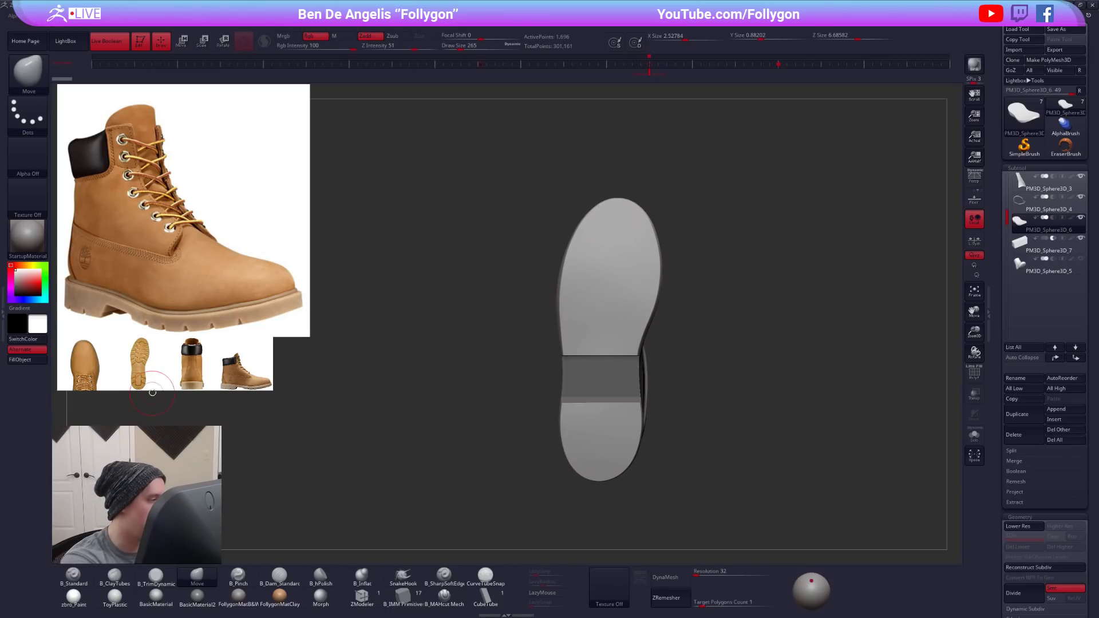
{"action": "left_click", "coordinate": [1013, 421]}
{"action": "left_click", "coordinate": [1016, 437]}
{"action": "left_click", "coordinate": [944, 456]}
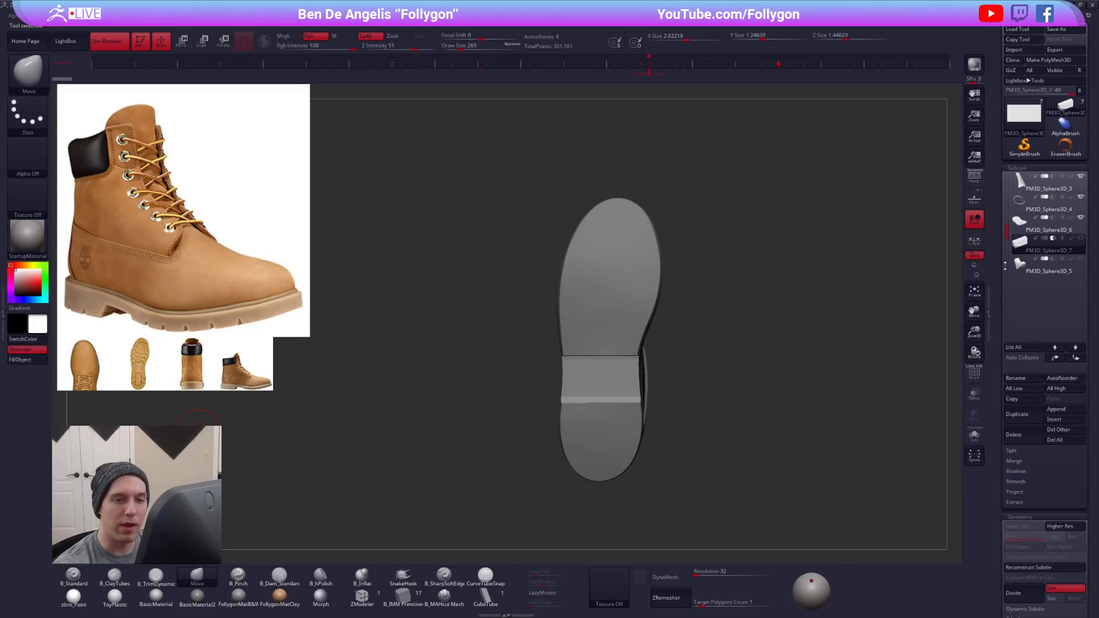
{"action": "key", "text": "shift+f"}
{"action": "left_click_drag", "start_coordinate": [883, 336], "coordinate": [672, 392]}
{"action": "left_click", "coordinate": [1017, 414]}
{"action": "left_click", "coordinate": [974, 434]}
- Replace the copied block with a QCube initialized at X, Y and Z resolution 1
{"action": "scroll", "coordinate": [995, 346], "scroll_direction": "down", "scroll_amount": 10}
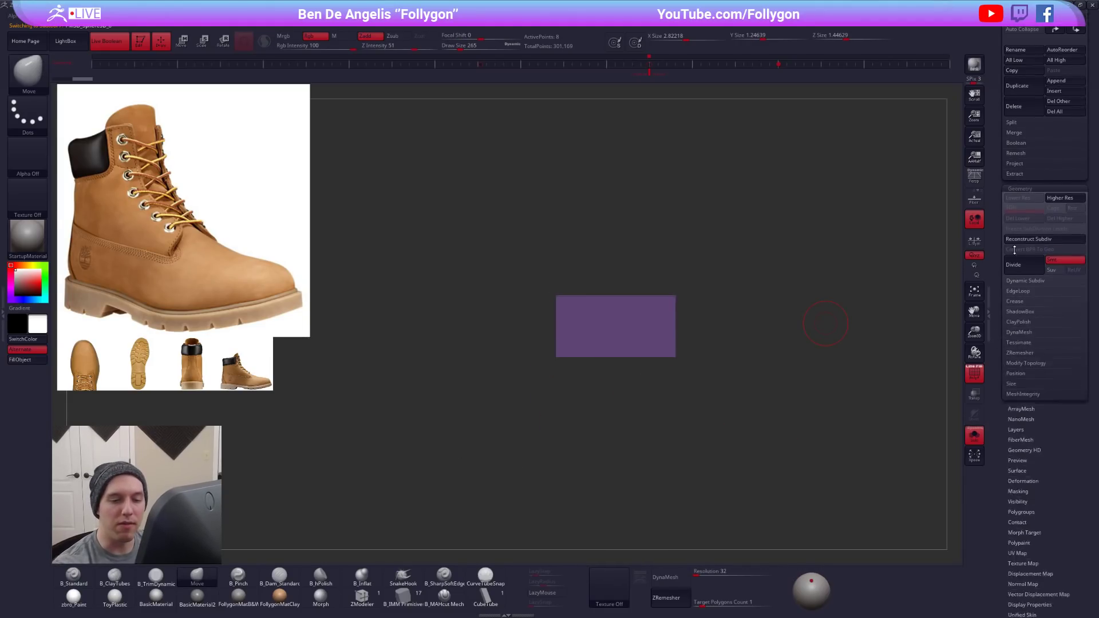
{"action": "left_click", "coordinate": [1023, 340]}
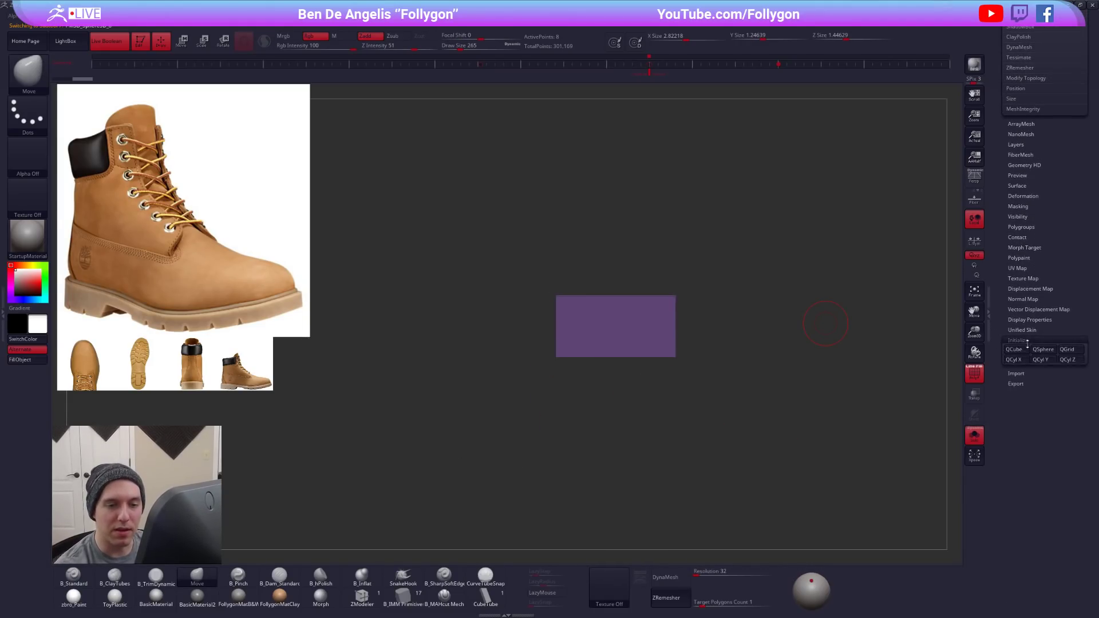
{"action": "left_click", "coordinate": [1020, 371]}
{"action": "type", "text": "1"}
{"action": "left_click", "coordinate": [1047, 371]}
{"action": "type", "text": "1"}
{"action": "left_click", "coordinate": [1069, 369]}
{"action": "type", "text": "1"}
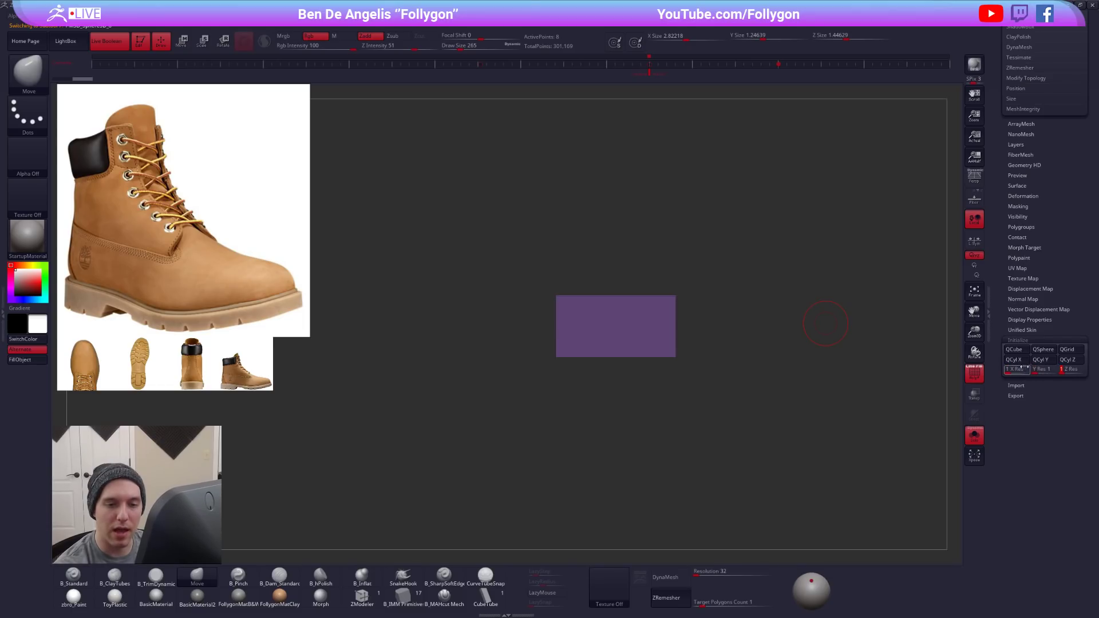
{"action": "left_click", "coordinate": [1018, 349]}
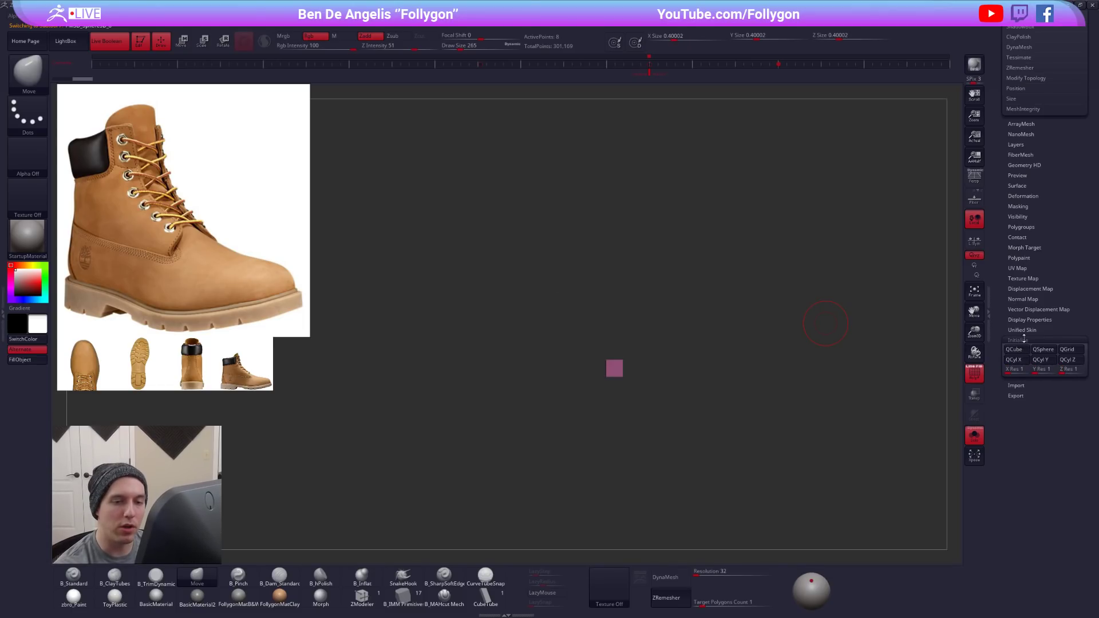
{"action": "left_click", "coordinate": [1020, 340]}
- Show the whole boot again and move the small cube toward the outsole with the Transpose line
{"action": "left_click_drag", "start_coordinate": [1028, 330], "coordinate": [1027, 484]}
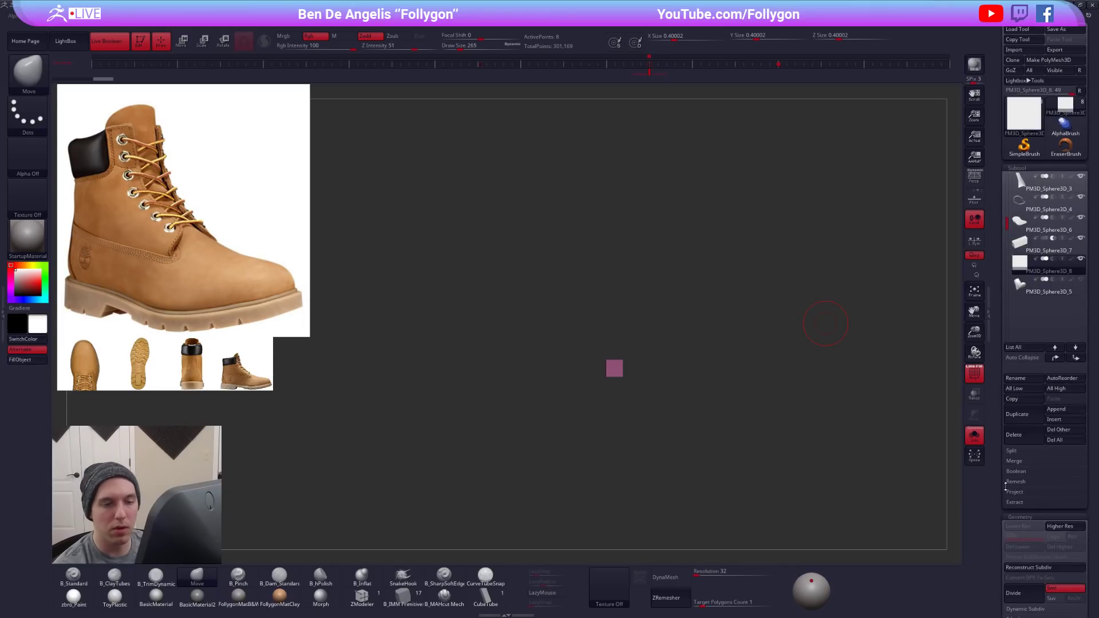
{"action": "left_click", "coordinate": [974, 435]}
{"action": "right_click_drag", "start_coordinate": [617, 362], "coordinate": [727, 369]}
{"action": "key", "text": "w"}
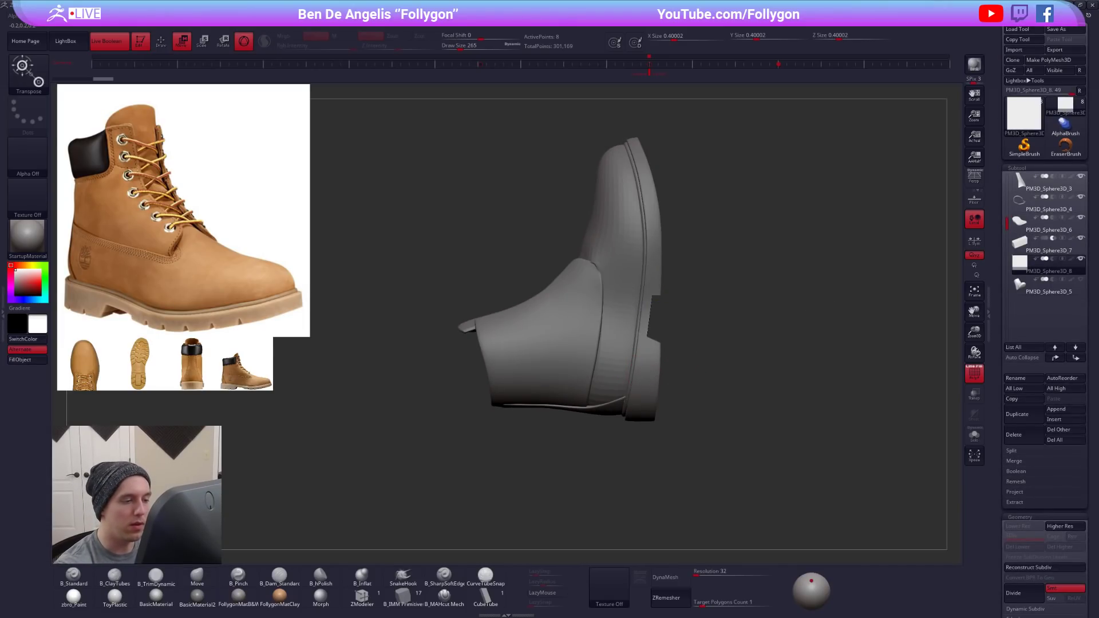
{"action": "left_click", "coordinate": [244, 42]}
{"action": "mouse_move", "coordinate": [592, 370]}
{"action": "left_mouse_down", "text": "shift"}
{"action": "mouse_move", "coordinate": [592, 445]}
{"action": "mouse_move", "coordinate": [716, 245]}
{"action": "mouse_move", "coordinate": [690, 244]}
{"action": "left_mouse_up", "text": "shift"}
{"action": "key", "text": "q"}
{"action": "mouse_move", "coordinate": [750, 250]}
{"action": "right_mouse_down"}
{"action": "mouse_move", "coordinate": [667, 249]}
{"action": "mouse_move", "coordinate": [663, 275]}
{"action": "right_mouse_up"}
- Choose the Move brush, turn off the wireframe display, and reposition the cube at the forefoot's side edge
{"action": "key", "text": "b"}
{"action": "key", "text": "m"}
{"action": "key", "text": "v"}
{"action": "key", "text": "shift+f"}
{"action": "right_click_drag", "start_coordinate": [663, 274], "coordinate": [625, 347], "text": "alt"}
{"action": "key", "text": "w"}
{"action": "mouse_move", "coordinate": [601, 305]}
{"action": "left_mouse_down", "text": "shift"}
{"action": "mouse_move", "coordinate": [601, 350]}
{"action": "mouse_move", "coordinate": [719, 352]}
{"action": "left_mouse_up", "text": "shift"}
- Set the draw size to 121 and taper the cube into a wedge, narrower at its outer end
{"action": "key", "text": "q"}
{"action": "key", "text": "space"}
{"action": "left_click_drag", "start_coordinate": [687, 307], "coordinate": [678, 307]}
{"action": "right_click_drag", "start_coordinate": [700, 310], "coordinate": [701, 313]}
{"action": "mouse_move", "coordinate": [717, 281]}
{"action": "left_mouse_down", "text": "ctrl"}
{"action": "mouse_move", "coordinate": [724, 391]}
{"action": "mouse_move", "coordinate": [723, 363]}
{"action": "left_mouse_up", "text": "ctrl"}
{"action": "left_click", "coordinate": [819, 282], "text": "ctrl"}
{"action": "key", "text": "w"}
{"action": "key", "text": "q"}
{"action": "left_click_drag", "start_coordinate": [792, 341], "coordinate": [804, 356], "text": "ctrl"}
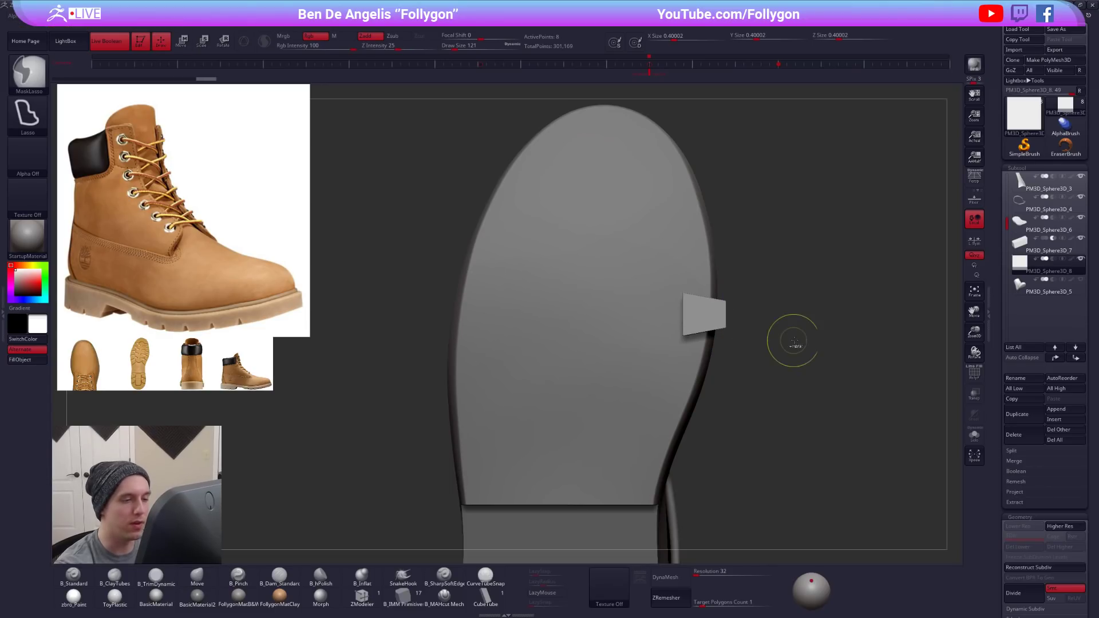
- Move the tapered block inward over the sole's edge and stretch it to an X size of about 0.61
{"action": "key", "text": "w"}
{"action": "mouse_move", "coordinate": [723, 353]}
{"action": "left_mouse_down"}
{"action": "mouse_move", "coordinate": [700, 354]}
{"action": "mouse_move", "coordinate": [750, 329]}
{"action": "mouse_move", "coordinate": [783, 333]}
{"action": "left_mouse_up"}
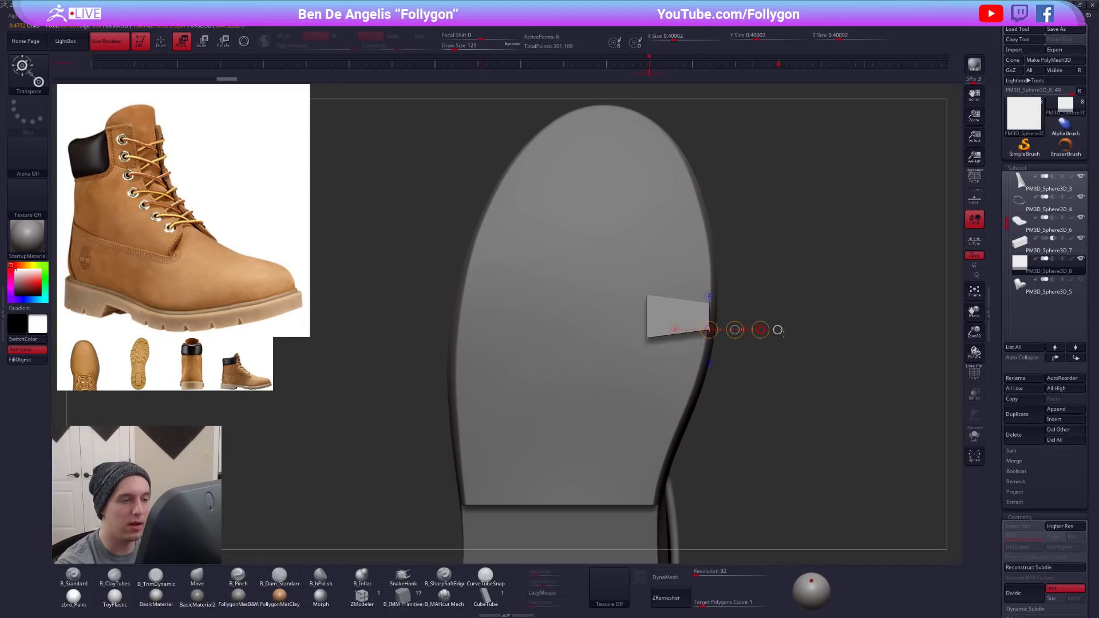
{"action": "key", "text": "q"}
{"action": "key", "text": "w"}
{"action": "key", "text": "r"}
{"action": "mouse_move", "coordinate": [705, 313]}
{"action": "left_mouse_down"}
{"action": "mouse_move", "coordinate": [796, 310]}
{"action": "mouse_move", "coordinate": [797, 321]}
{"action": "mouse_move", "coordinate": [754, 316]}
{"action": "left_mouse_up"}
{"action": "key", "text": "w"}
{"action": "key", "text": "q"}
- Lower the tapered block in front view until it sits just below the outsole's side edge
{"action": "mouse_move", "coordinate": [786, 372]}
{"action": "left_mouse_down"}
{"action": "mouse_move", "coordinate": [782, 491]}
{"action": "mouse_move", "coordinate": [773, 431]}
{"action": "mouse_move", "coordinate": [729, 507]}
{"action": "mouse_move", "coordinate": [719, 489]}
{"action": "mouse_move", "coordinate": [737, 491]}
{"action": "mouse_move", "coordinate": [738, 505]}
{"action": "left_mouse_up"}
{"action": "key", "text": "w"}
{"action": "left_click_drag", "start_coordinate": [649, 392], "coordinate": [649, 468], "text": "shift"}
{"action": "left_click_drag", "start_coordinate": [651, 430], "coordinate": [658, 385], "text": "shift"}
{"action": "key", "text": "q"}
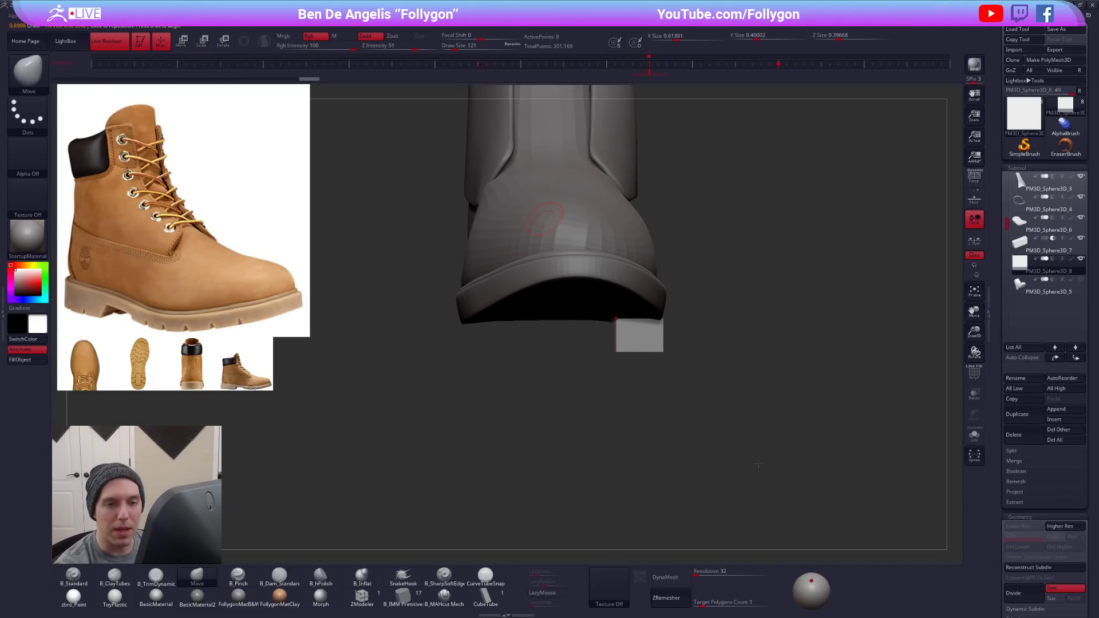
- Hide the tapered block, make the outsole active, and compare the boot's side profile with the reference
{"action": "mouse_move", "coordinate": [751, 451]}
{"action": "left_mouse_down"}
{"action": "mouse_move", "coordinate": [748, 468]}
{"action": "mouse_move", "coordinate": [764, 442]}
{"action": "left_mouse_up"}
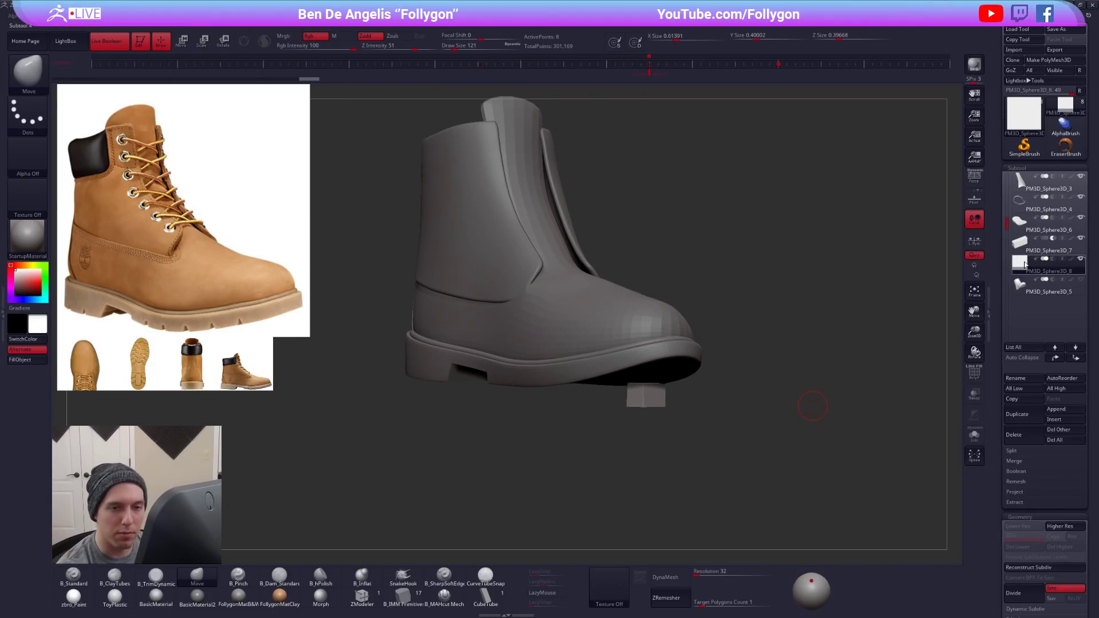
{"action": "left_click", "coordinate": [1021, 229]}
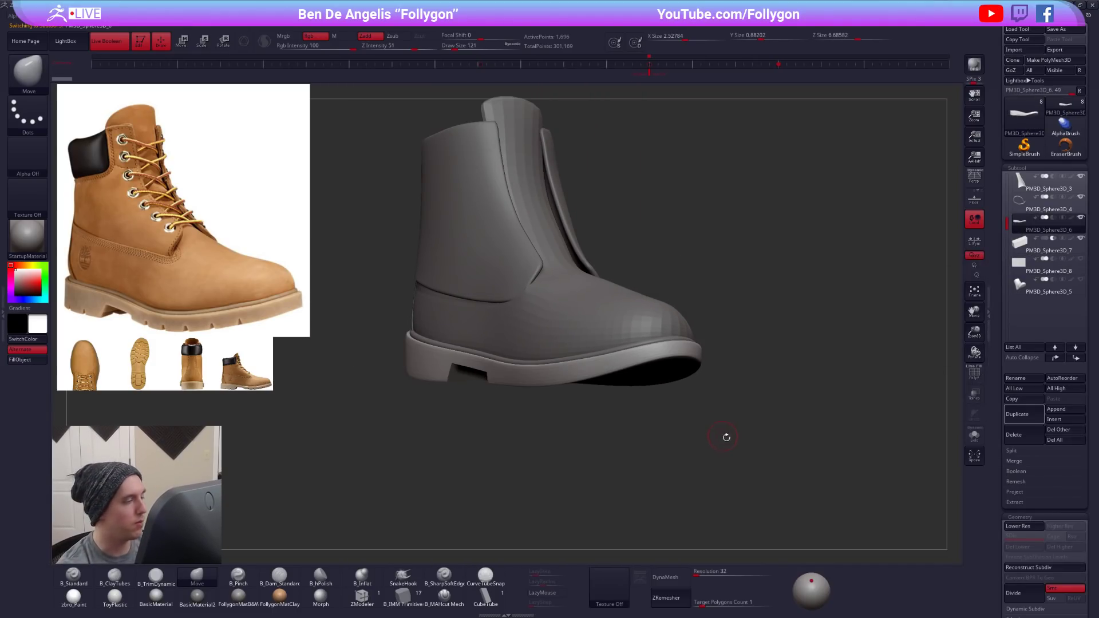
{"action": "left_click_drag", "start_coordinate": [723, 437], "coordinate": [782, 465]}
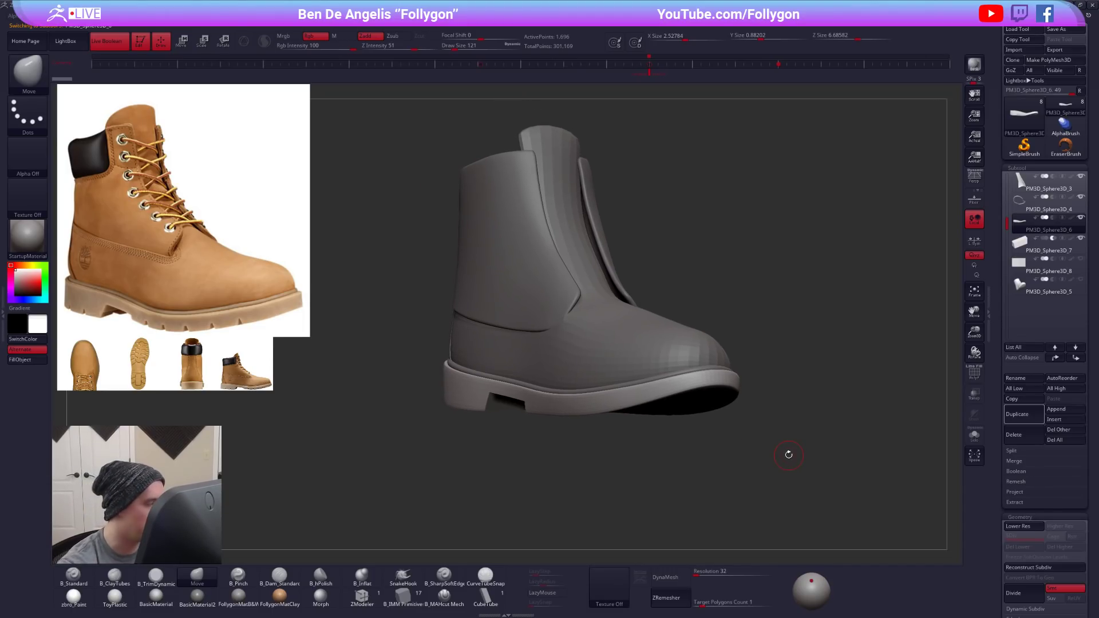
{"action": "left_click_drag", "start_coordinate": [708, 496], "coordinate": [756, 472]}
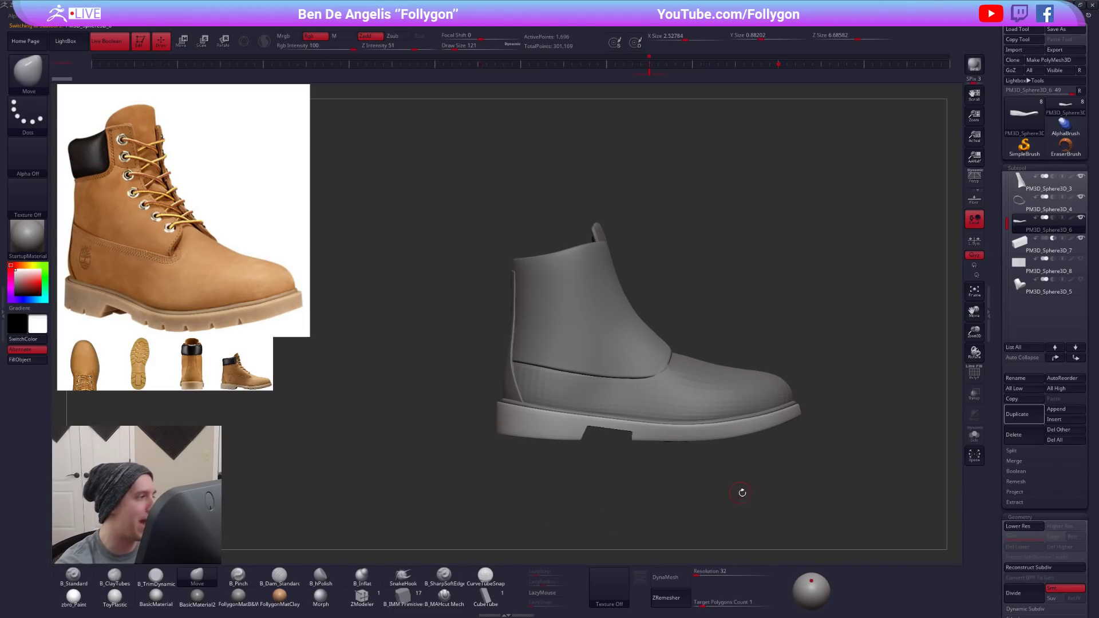
{"action": "left_click_drag", "start_coordinate": [751, 467], "coordinate": [764, 464]}
{"action": "right_click_drag", "start_coordinate": [712, 393], "coordinate": [659, 430], "text": "shift"}
{"action": "right_click_drag", "start_coordinate": [658, 429], "coordinate": [610, 479], "text": "alt"}
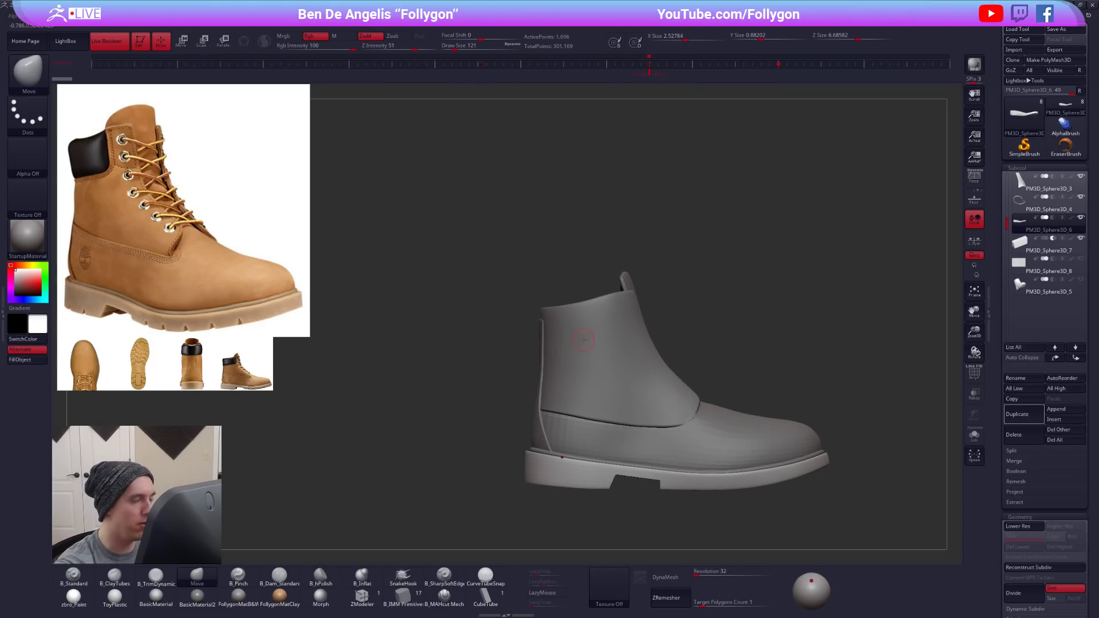
- Select the ankle upper panel and adjust its top edge with the Move brush at draw size 321
{"action": "left_click", "coordinate": [593, 339], "text": "alt"}
{"action": "right_click_drag", "start_coordinate": [652, 412], "coordinate": [619, 427], "text": "alt"}
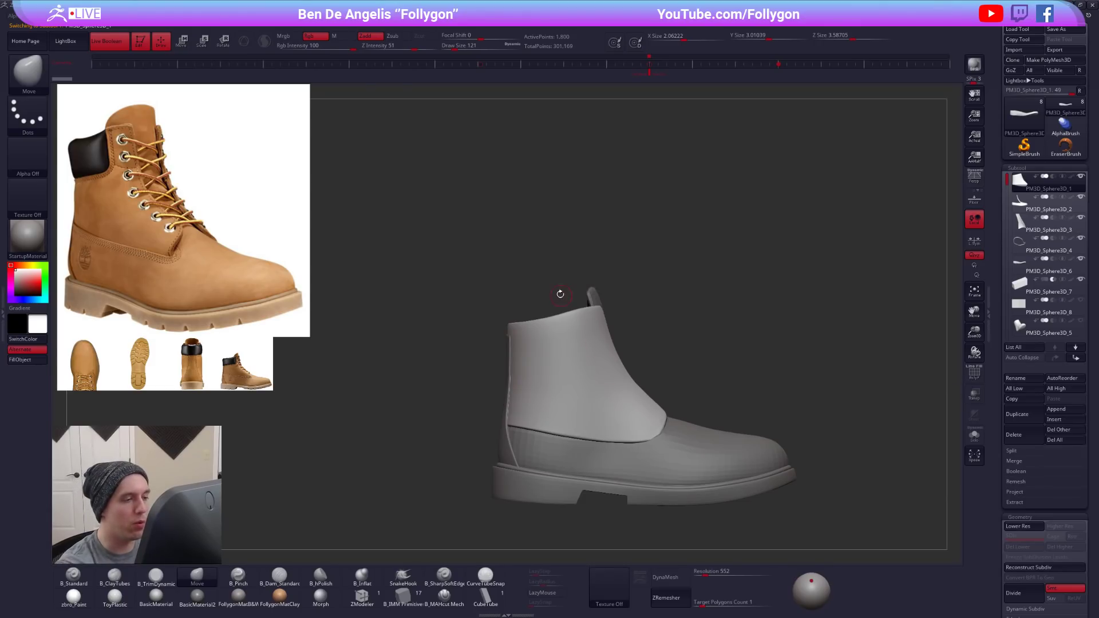
{"action": "key", "text": "ctrl"}
{"action": "key", "text": "space"}
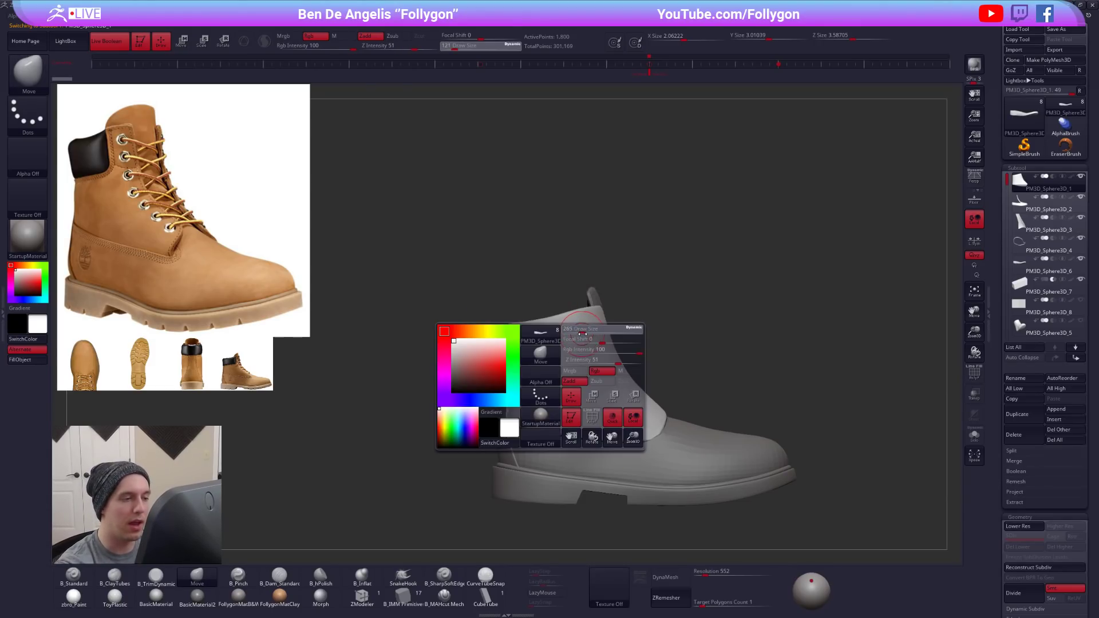
{"action": "mouse_move", "coordinate": [580, 322]}
{"action": "right_mouse_down"}
{"action": "mouse_move", "coordinate": [519, 464]}
{"action": "mouse_move", "coordinate": [601, 428]}
{"action": "right_mouse_up"}
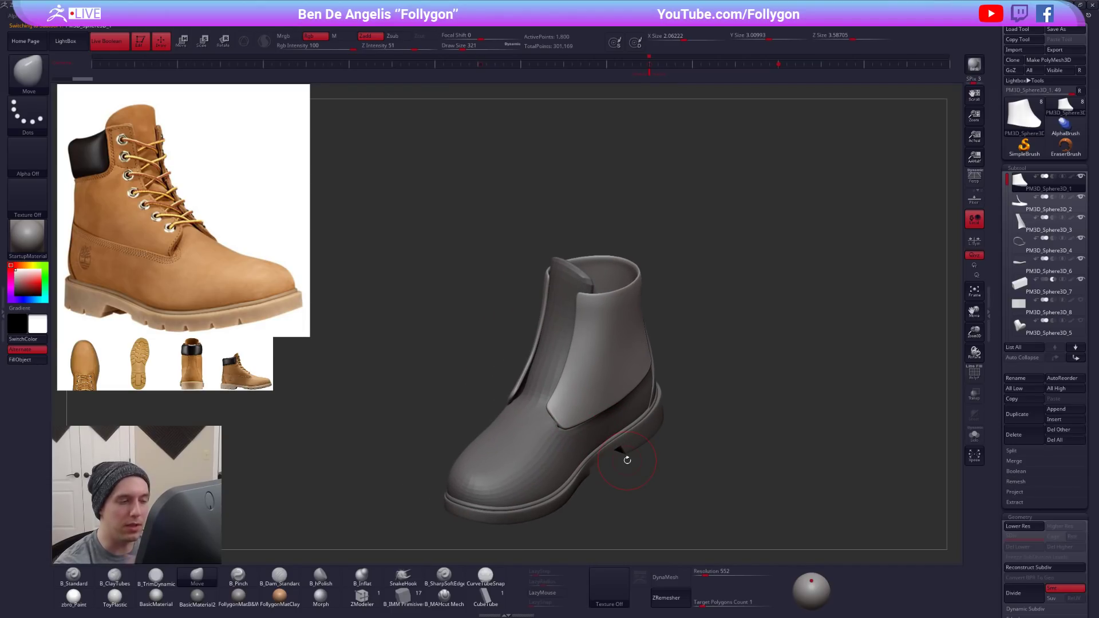
- Check the ankle upper from several angles and turn off its Dynamic Subdivision smoothing
{"action": "left_click_drag", "start_coordinate": [628, 460], "coordinate": [780, 463]}
{"action": "left_click_drag", "start_coordinate": [693, 516], "coordinate": [742, 466], "text": "alt"}
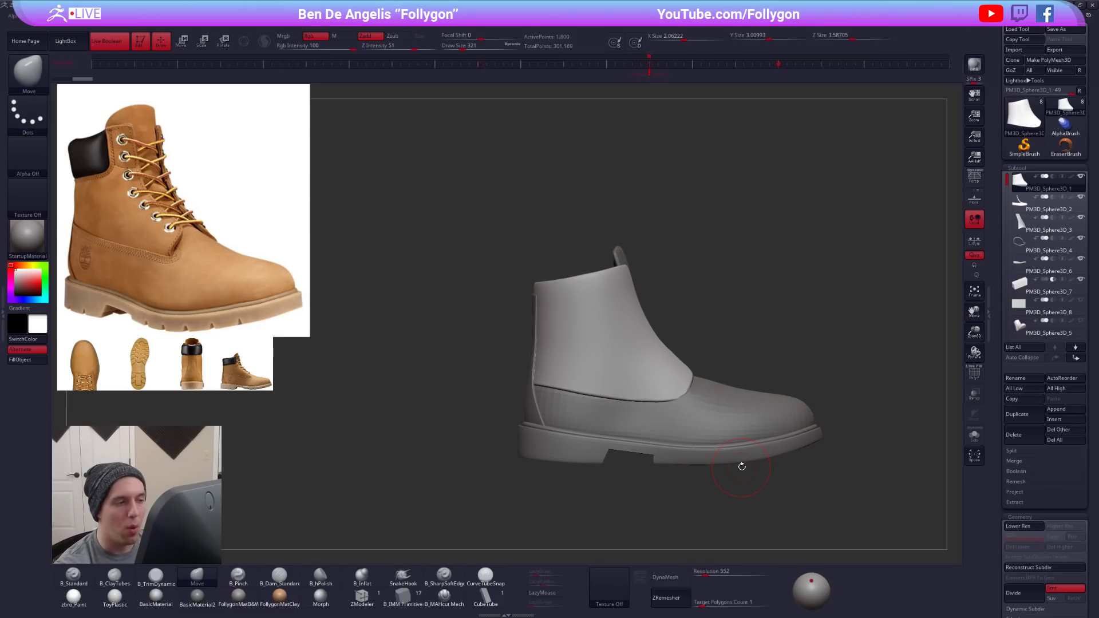
{"action": "key", "text": "shift+d"}
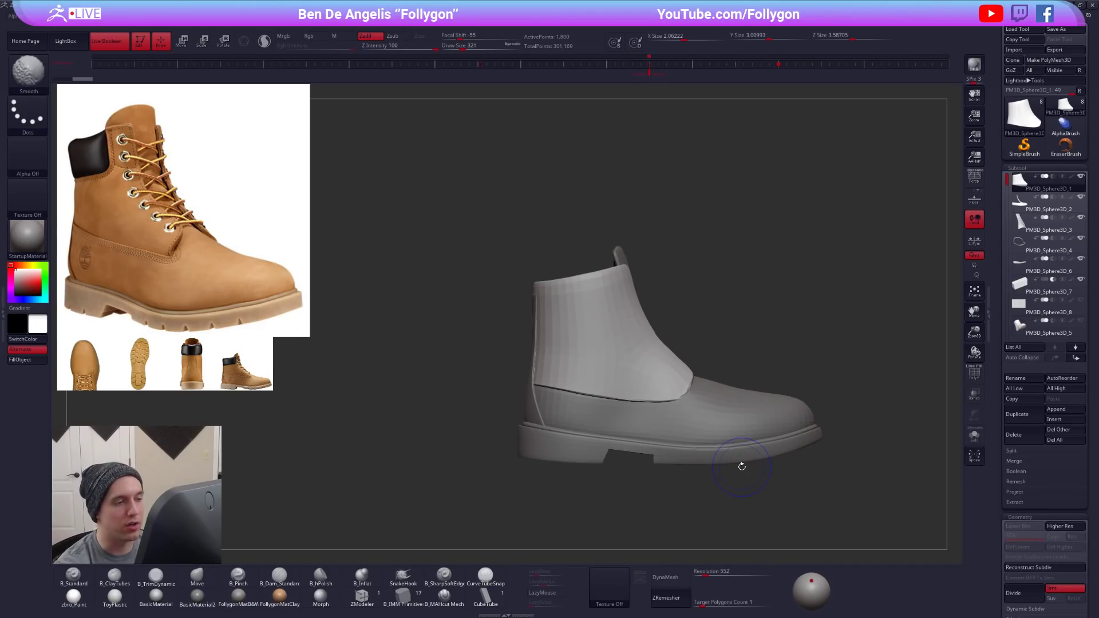
- Turn Dynamic Subdivision back on for the ankle upper and set the Extract thickness to 0.0249
{"action": "key", "text": "shift+f"}
{"action": "key", "text": "shift+f"}
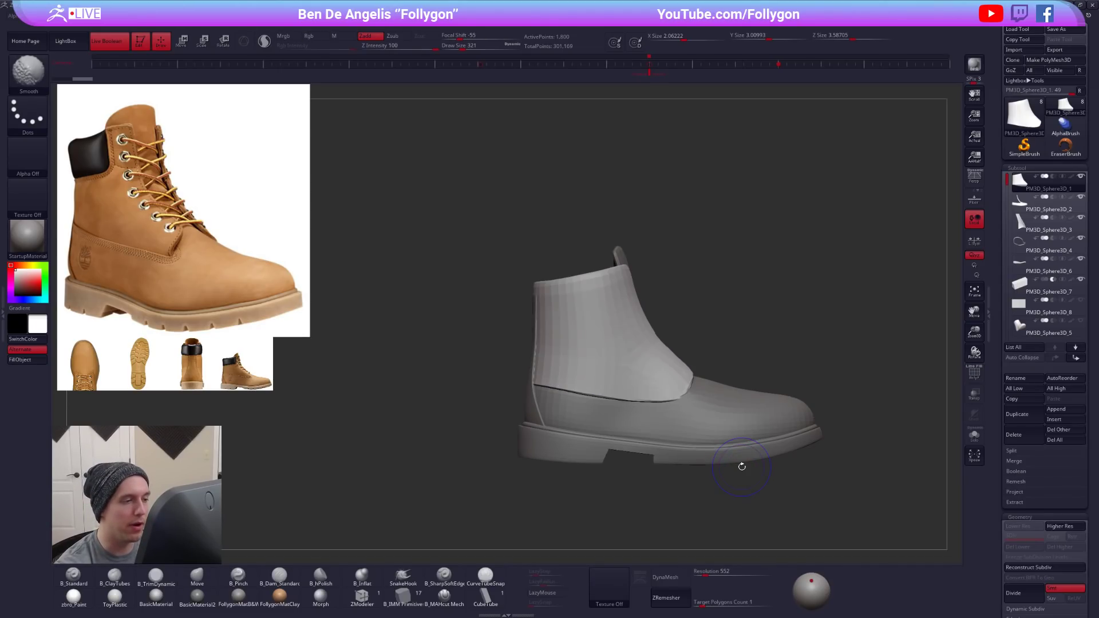
{"action": "key", "text": "d"}
{"action": "left_click", "coordinate": [629, 194]}
{"action": "left_click_drag", "start_coordinate": [617, 222], "coordinate": [623, 302], "text": "alt"}
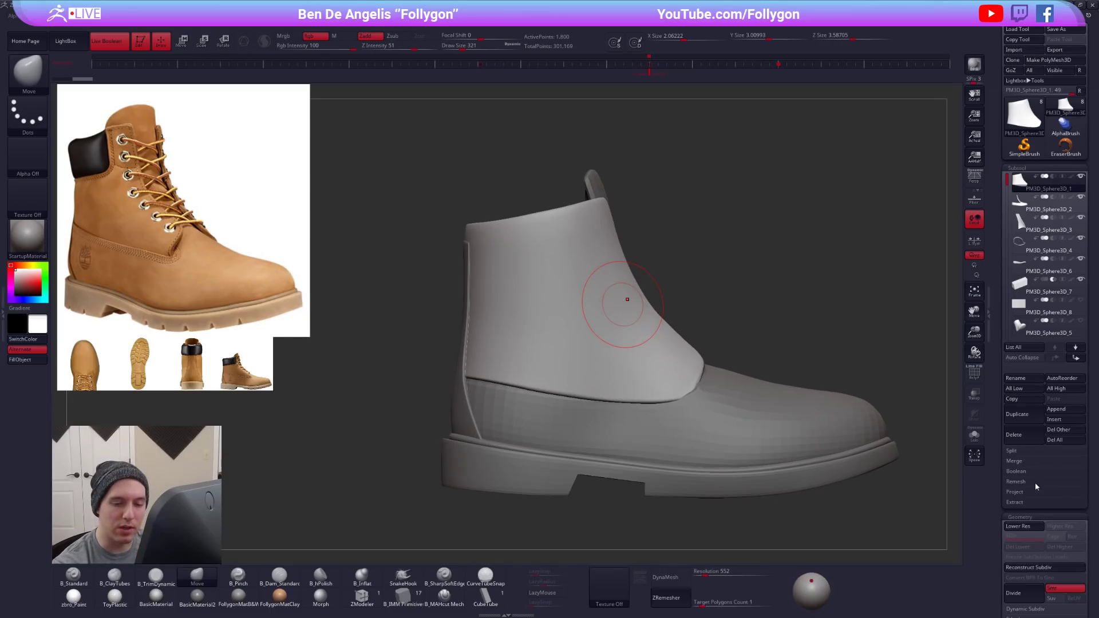
{"action": "left_click", "coordinate": [1027, 502]}
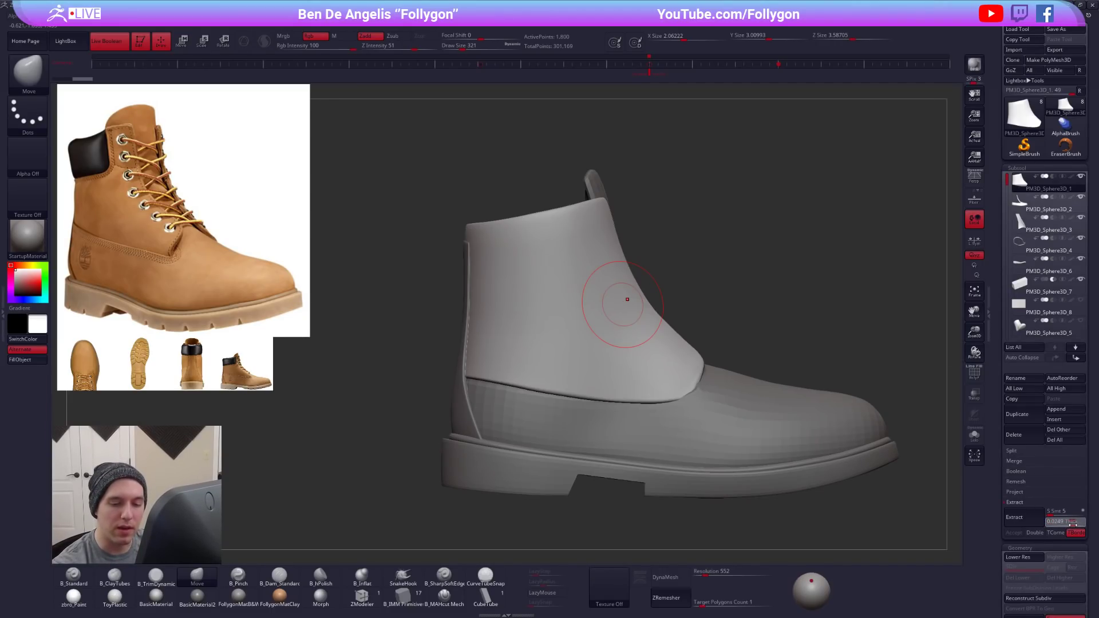
{"action": "left_click_drag", "start_coordinate": [1074, 522], "coordinate": [1072, 522]}
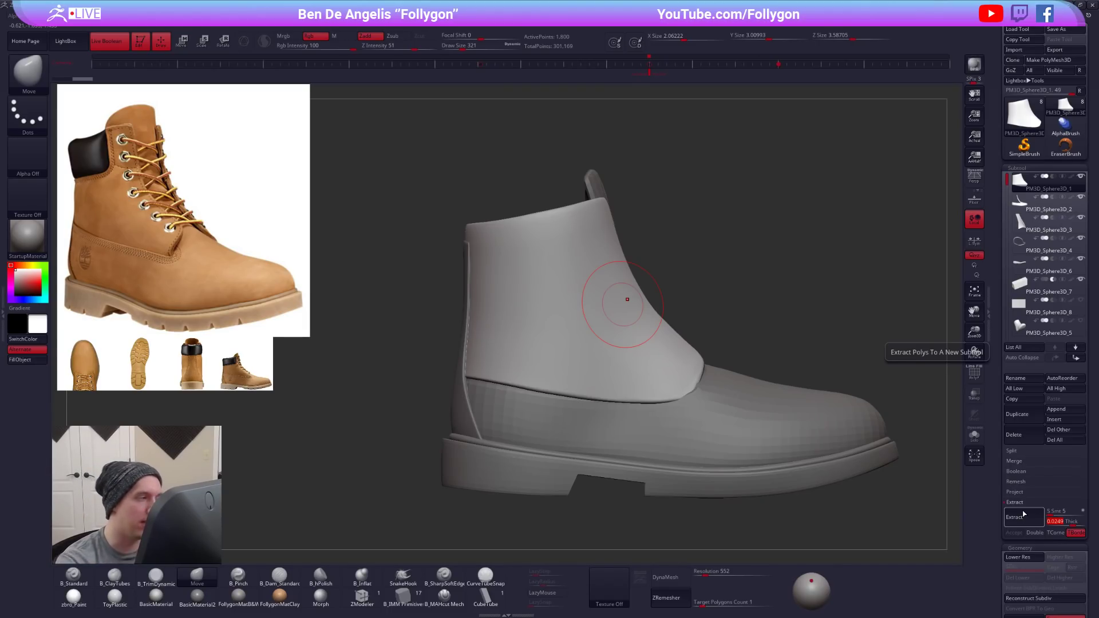
- Choose the CubeTube brush, duplicate the ankle upper and isolate the copy
{"action": "right_click_drag", "start_coordinate": [558, 295], "coordinate": [596, 334], "text": "alt"}
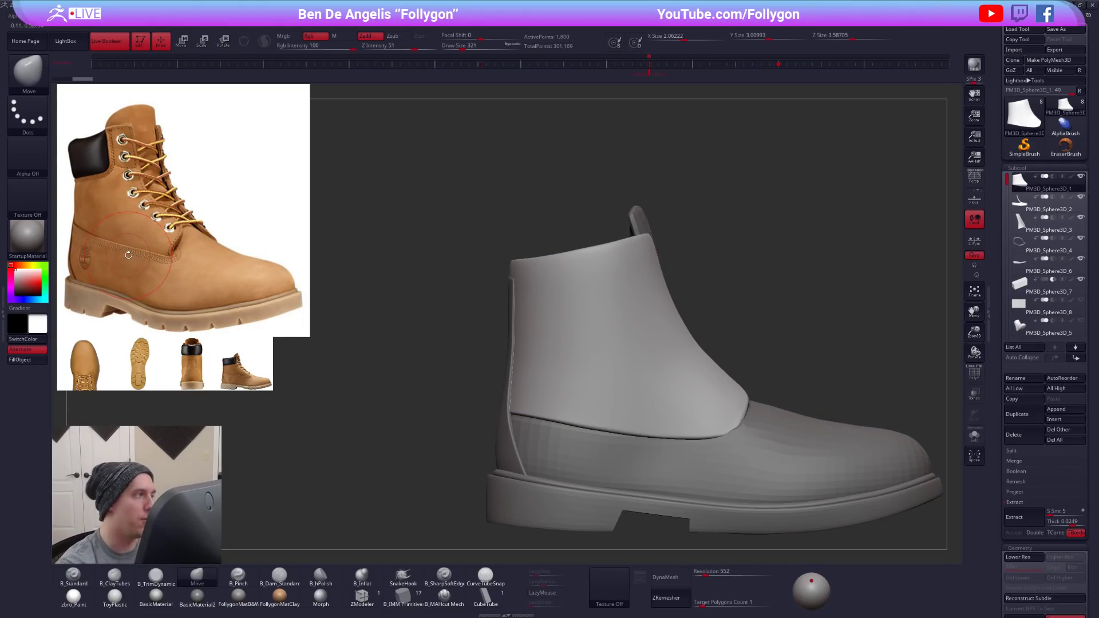
{"action": "left_click", "coordinate": [486, 596]}
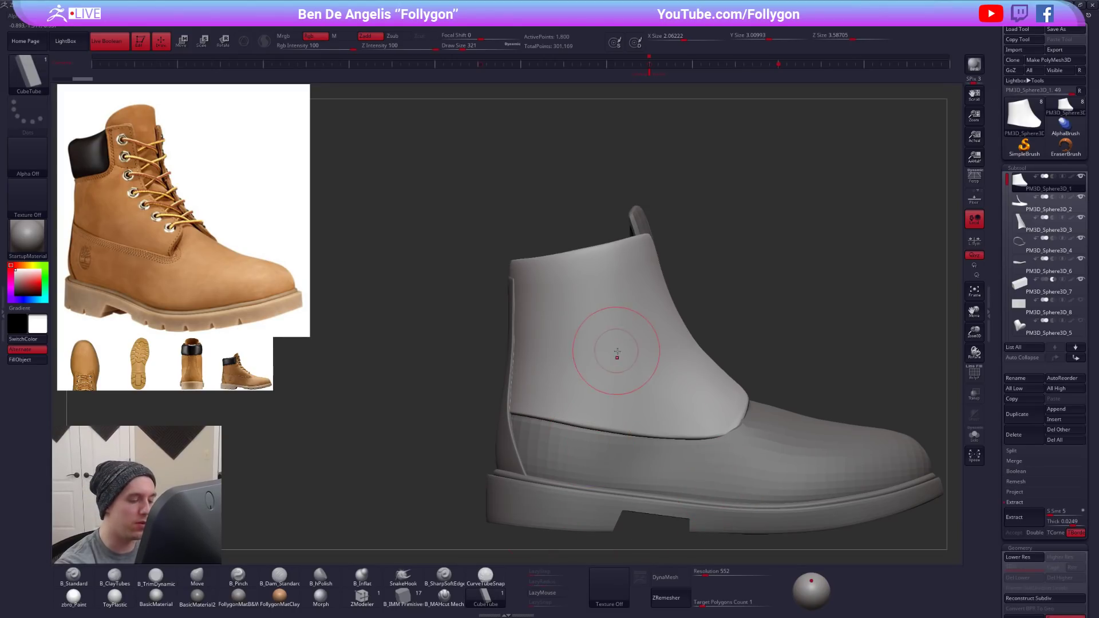
{"action": "right_click_drag", "start_coordinate": [654, 379], "coordinate": [707, 410], "text": "alt"}
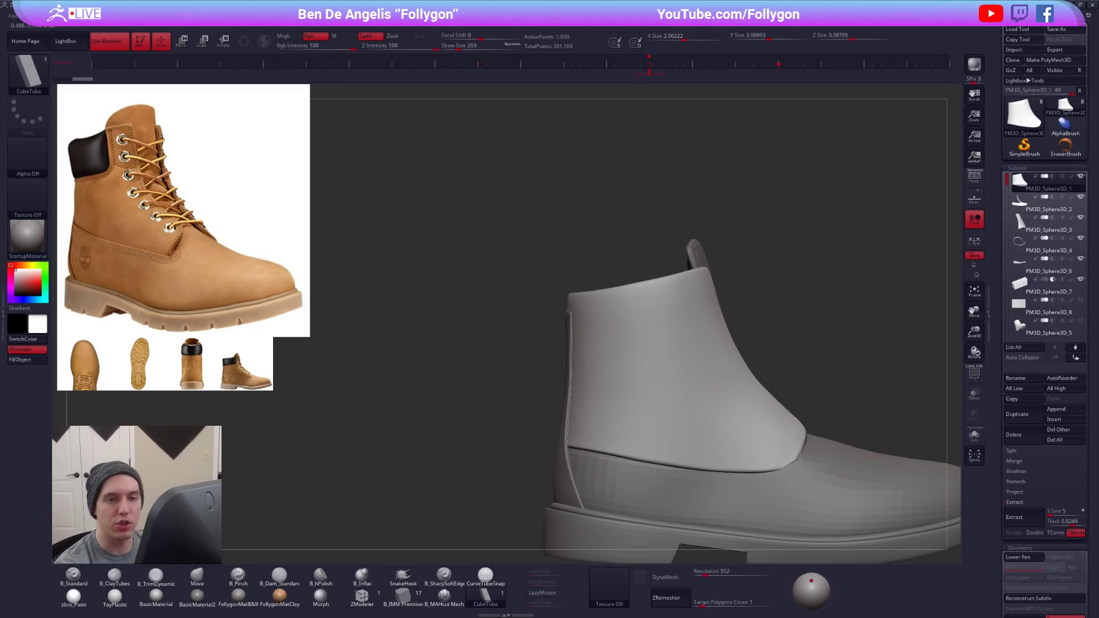
{"action": "right_click_drag", "start_coordinate": [893, 427], "coordinate": [855, 388], "text": "alt"}
{"action": "left_click", "coordinate": [1021, 414]}
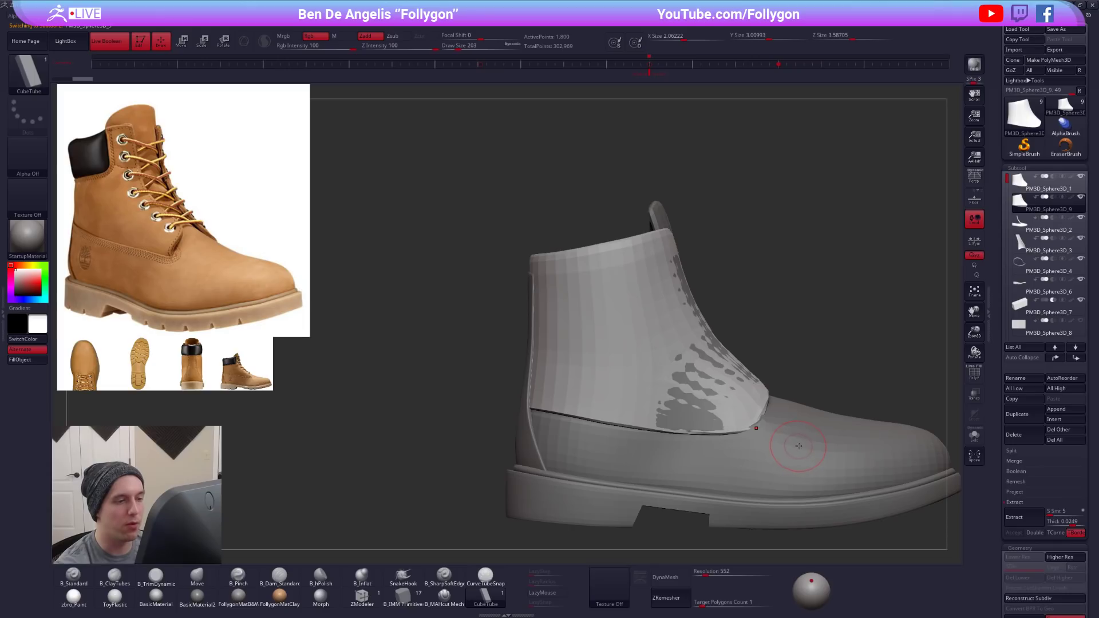
{"action": "left_click", "coordinate": [974, 435]}
- Try to lay a CubeTube strip around the back of the duplicated upper at draw size 321
{"action": "key", "text": "space"}
{"action": "left_click_drag", "start_coordinate": [653, 333], "coordinate": [656, 334]}
{"action": "right_click_drag", "start_coordinate": [656, 332], "coordinate": [658, 307], "text": "alt"}
{"action": "key", "text": "space"}
{"action": "left_click_drag", "start_coordinate": [657, 307], "coordinate": [659, 307]}
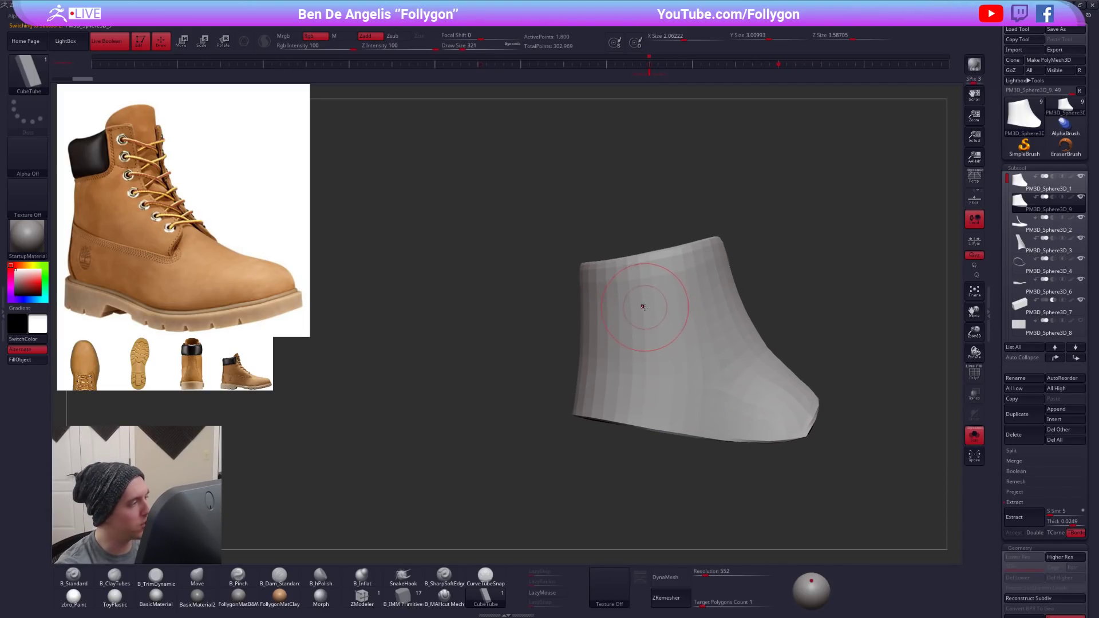
{"action": "right_click_drag", "start_coordinate": [643, 305], "coordinate": [653, 314], "text": "alt"}
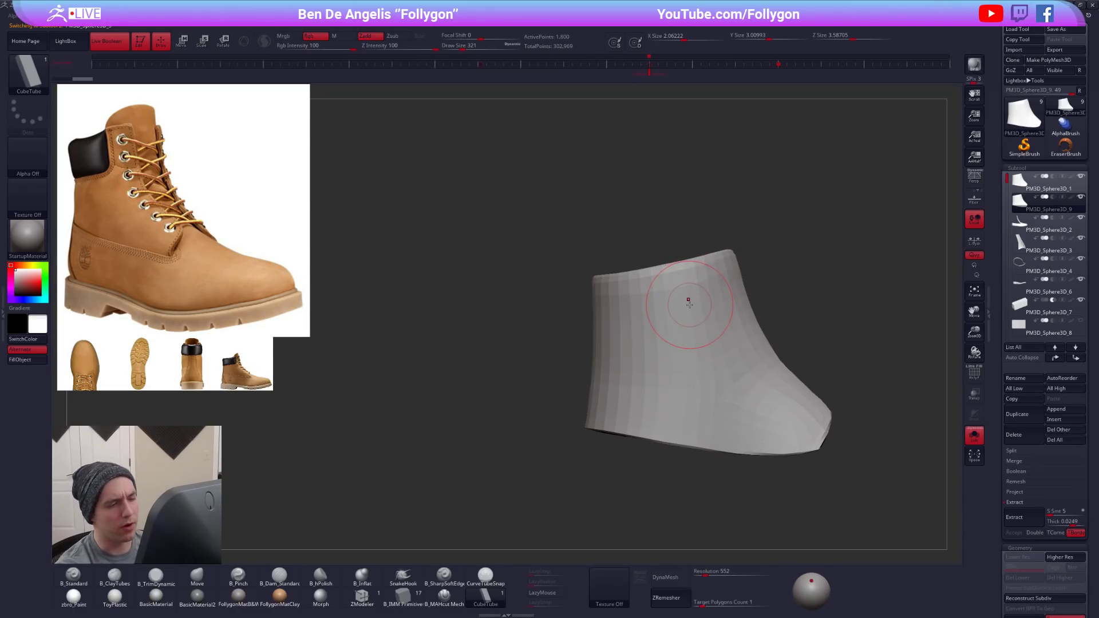
{"action": "key", "text": "space"}
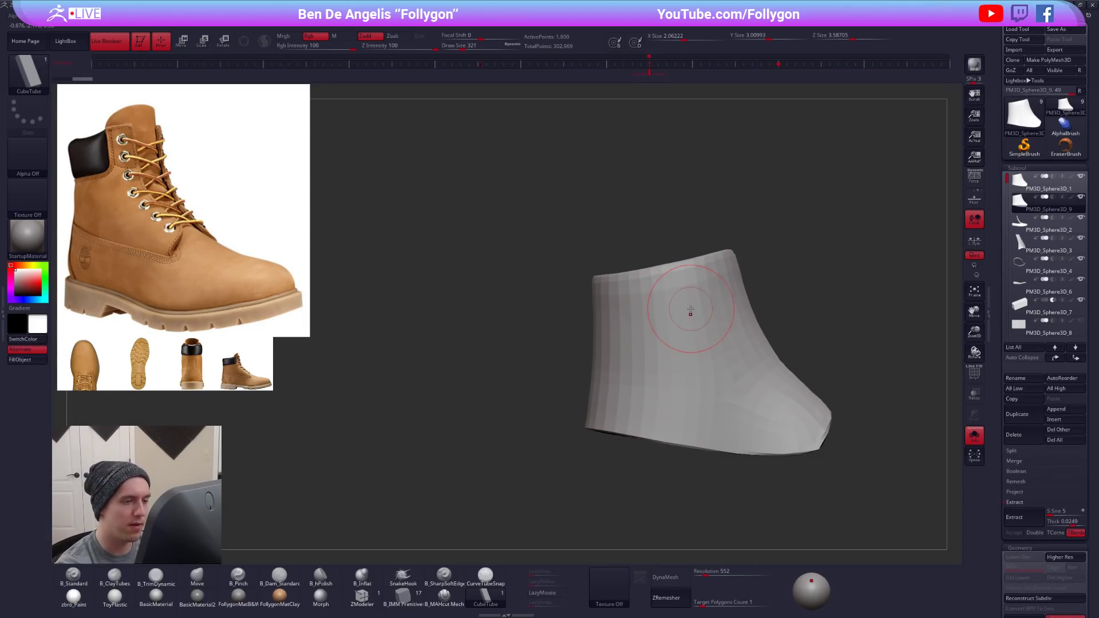
{"action": "left_click_drag", "start_coordinate": [603, 316], "coordinate": [558, 320]}
{"action": "mouse_move", "coordinate": [558, 320]}
{"action": "right_mouse_down"}
{"action": "mouse_move", "coordinate": [619, 337]}
{"action": "mouse_move", "coordinate": [620, 378]}
{"action": "right_mouse_up"}
{"action": "key", "text": "shift+f"}
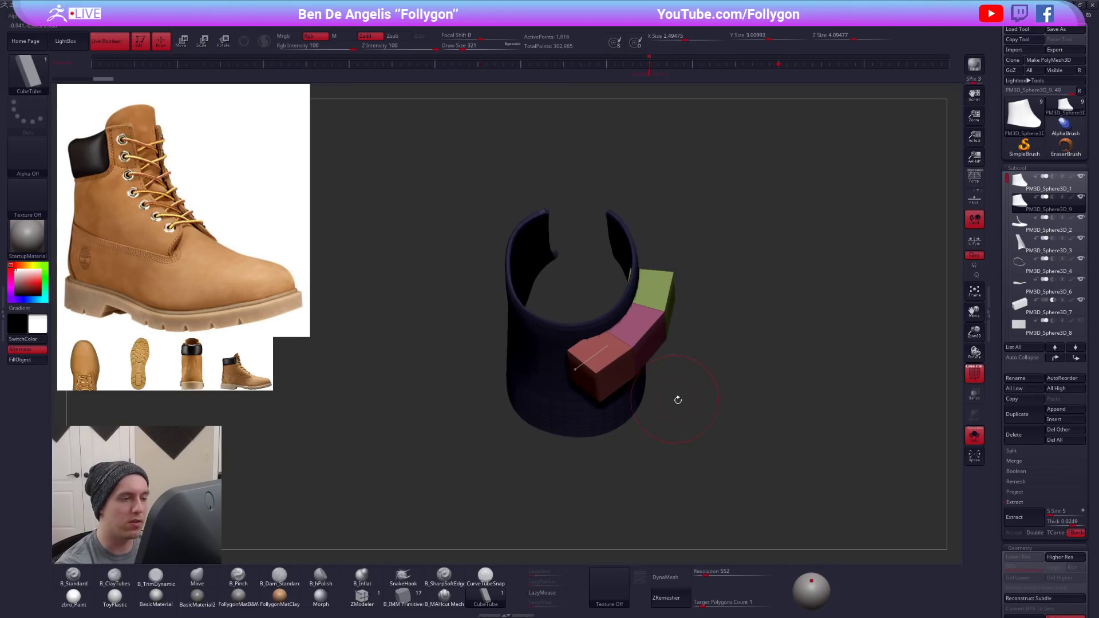
{"action": "key", "text": "ctrl+z"}
- Draw a CubeTube strip around the back of the duplicated upper, just below its top edge, at draw size 181
{"action": "key", "text": "space"}
{"action": "right_click_drag", "start_coordinate": [691, 361], "coordinate": [637, 333]}
{"action": "key", "text": "space"}
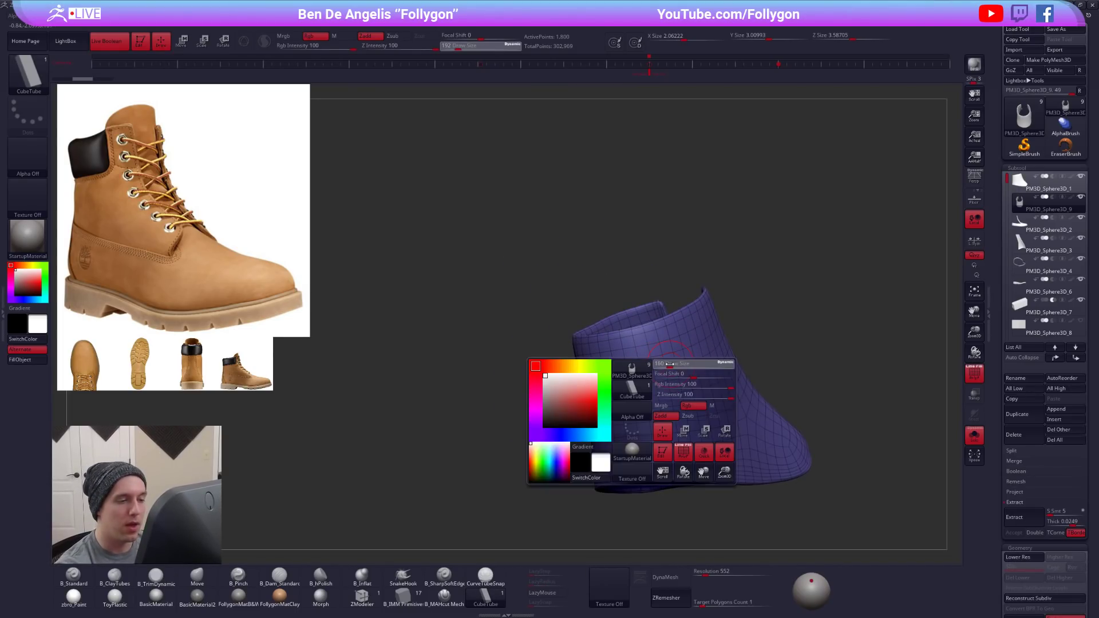
{"action": "right_click_drag", "start_coordinate": [672, 366], "coordinate": [662, 378]}
{"action": "key", "text": "shift+f"}
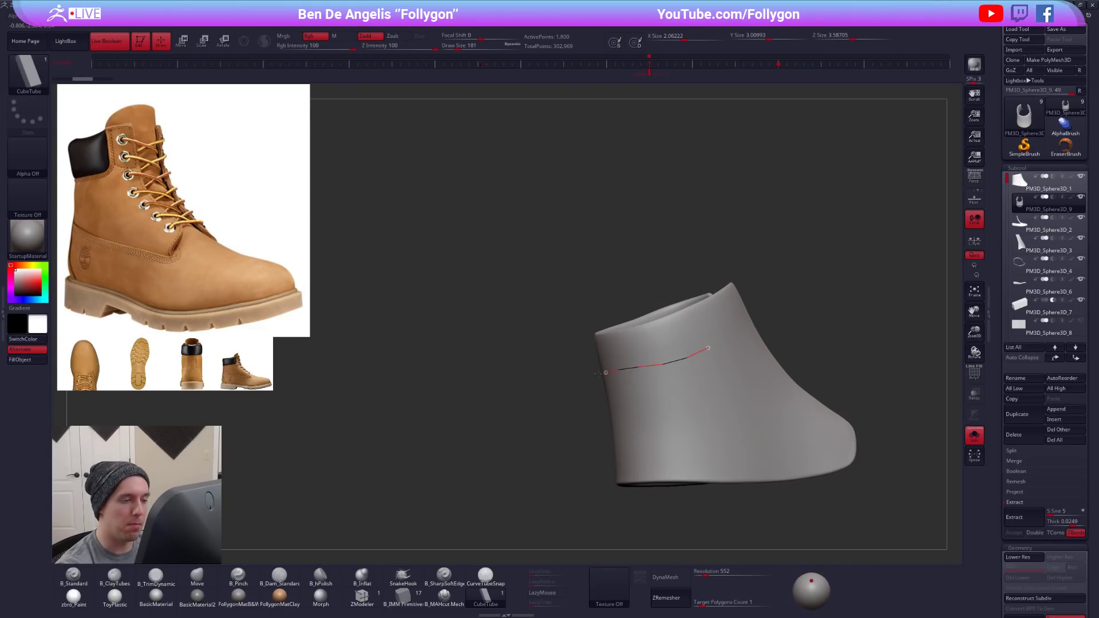
{"action": "left_click_drag", "start_coordinate": [600, 373], "coordinate": [597, 373]}
{"action": "key", "text": "shift+d"}
{"action": "right_click_drag", "start_coordinate": [604, 378], "coordinate": [579, 612]}
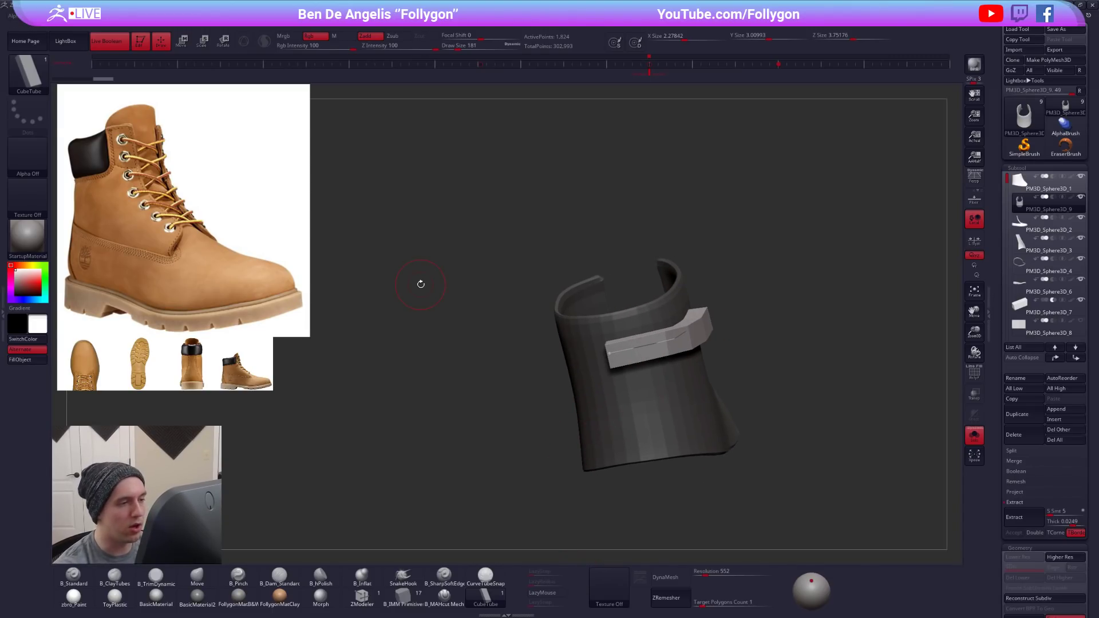
- Thin the strip with a Z Intensity of 44 and adjust the brush's imbed depth to sink it into the upper
{"action": "right_click_drag", "start_coordinate": [665, 307], "coordinate": [662, 359]}
{"action": "key", "text": "shift+f"}
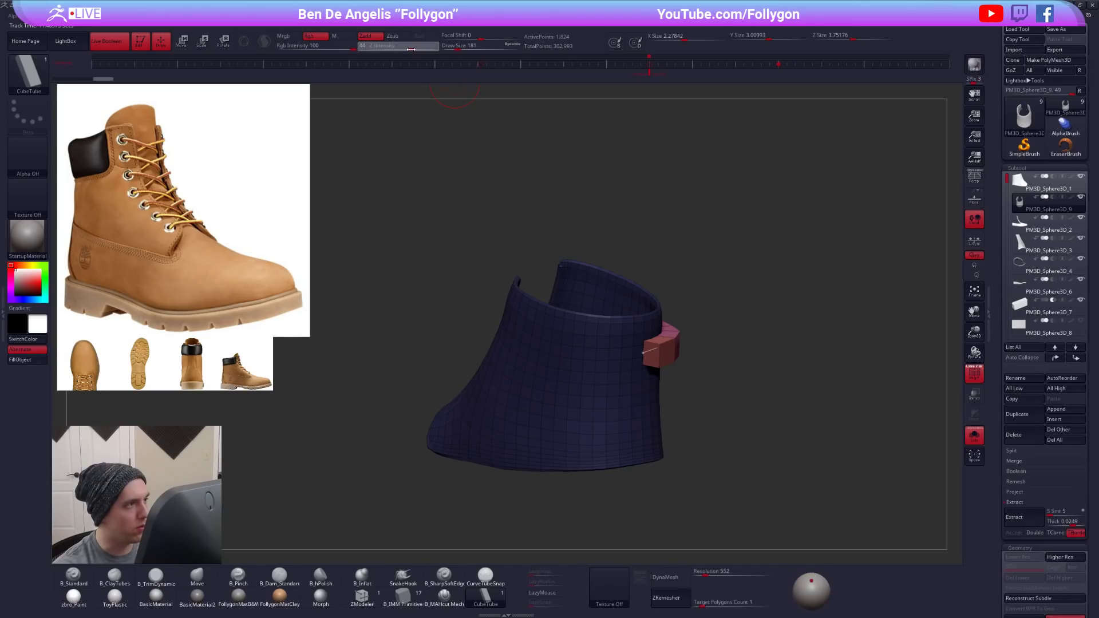
{"action": "left_click_drag", "start_coordinate": [651, 343], "coordinate": [642, 336]}
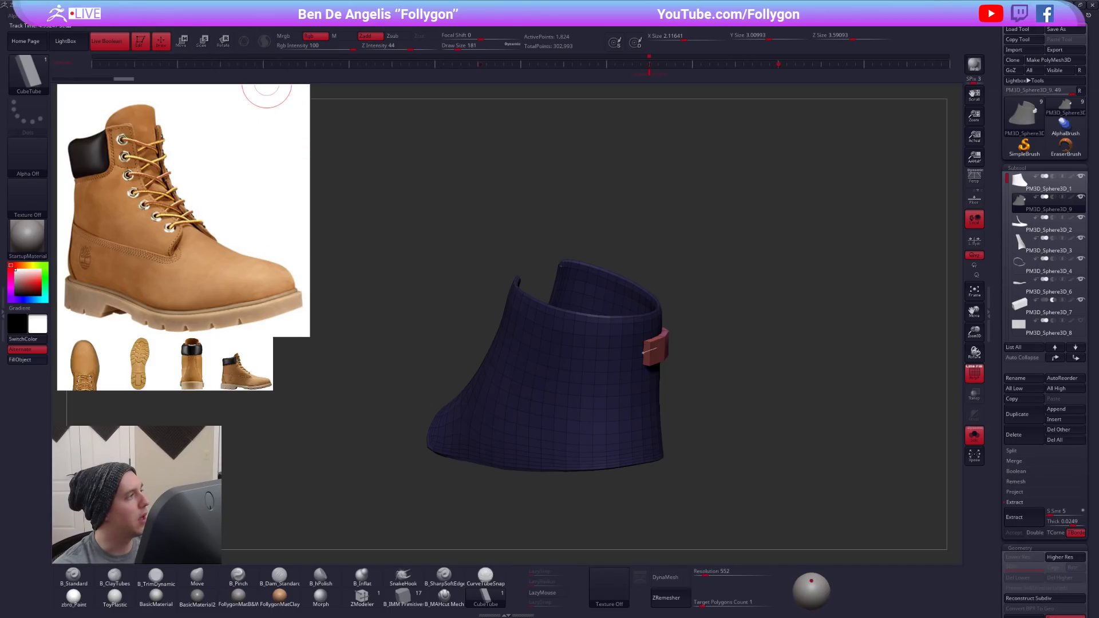
{"action": "mouse_move", "coordinate": [39, 17]}
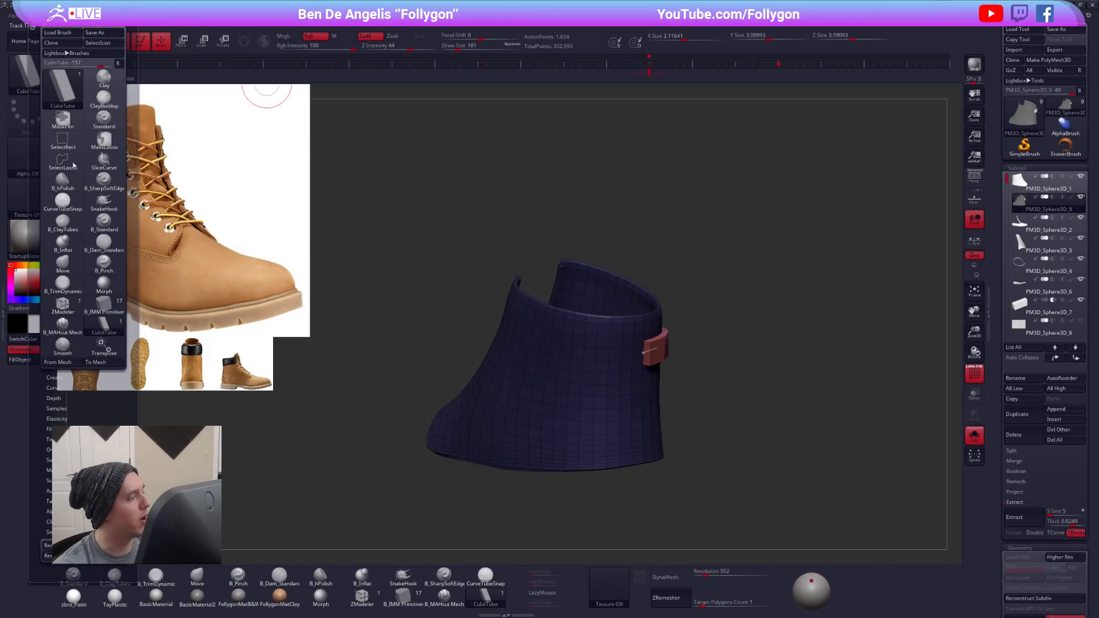
{"action": "left_click", "coordinate": [57, 398]}
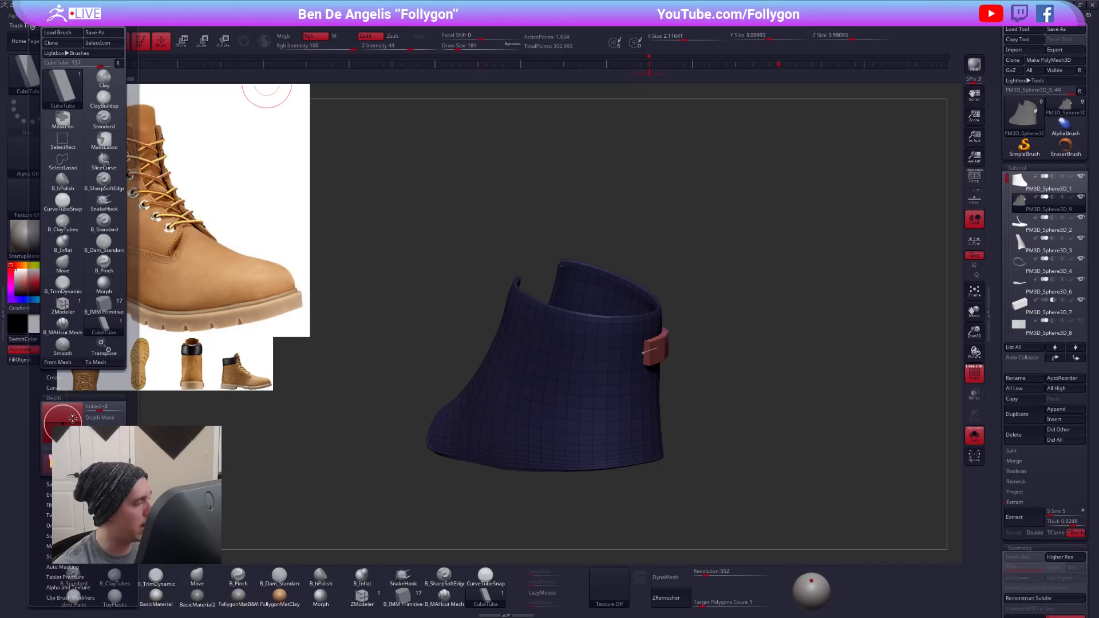
{"action": "left_click", "coordinate": [647, 351]}
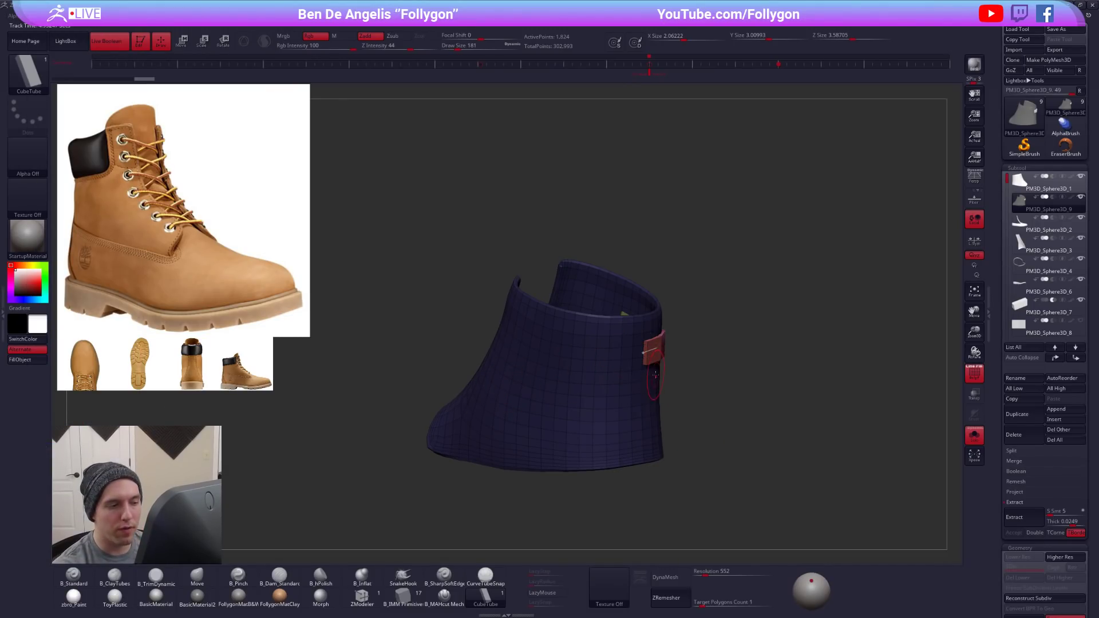
- Extend the strip's curve forward along the opposite side of the upper at draw size 181
{"action": "mouse_move", "coordinate": [669, 379]}
{"action": "left_mouse_down"}
{"action": "mouse_move", "coordinate": [636, 366]}
{"action": "mouse_move", "coordinate": [612, 401]}
{"action": "mouse_move", "coordinate": [641, 410]}
{"action": "mouse_move", "coordinate": [655, 389]}
{"action": "left_mouse_up"}
{"action": "mouse_move", "coordinate": [731, 383]}
{"action": "left_mouse_down"}
{"action": "mouse_move", "coordinate": [647, 358]}
{"action": "mouse_move", "coordinate": [664, 380]}
{"action": "left_mouse_up"}
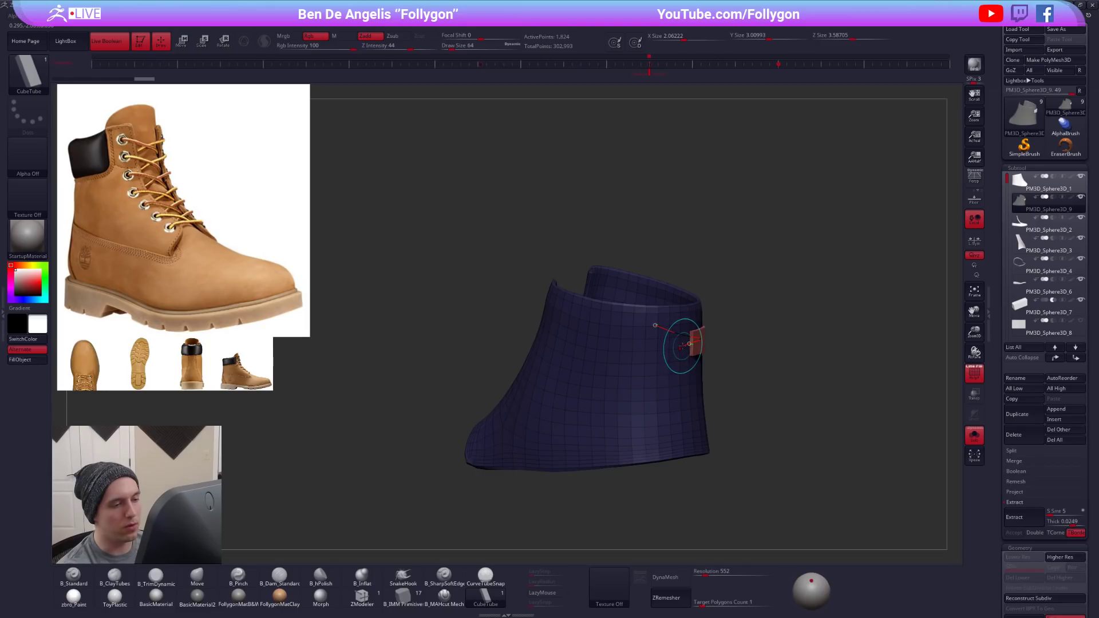
{"action": "mouse_move", "coordinate": [556, 325]}
{"action": "left_mouse_down"}
{"action": "mouse_move", "coordinate": [646, 430]}
{"action": "mouse_move", "coordinate": [644, 473]}
{"action": "mouse_move", "coordinate": [641, 381]}
{"action": "left_mouse_up"}
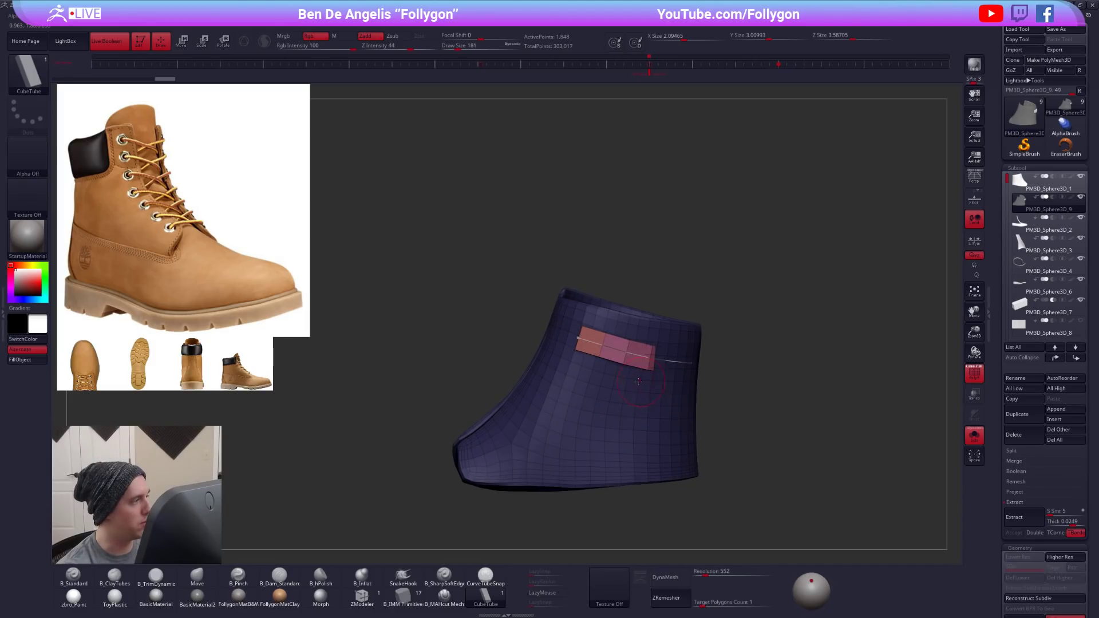
{"action": "right_click_drag", "start_coordinate": [593, 410], "coordinate": [639, 378]}
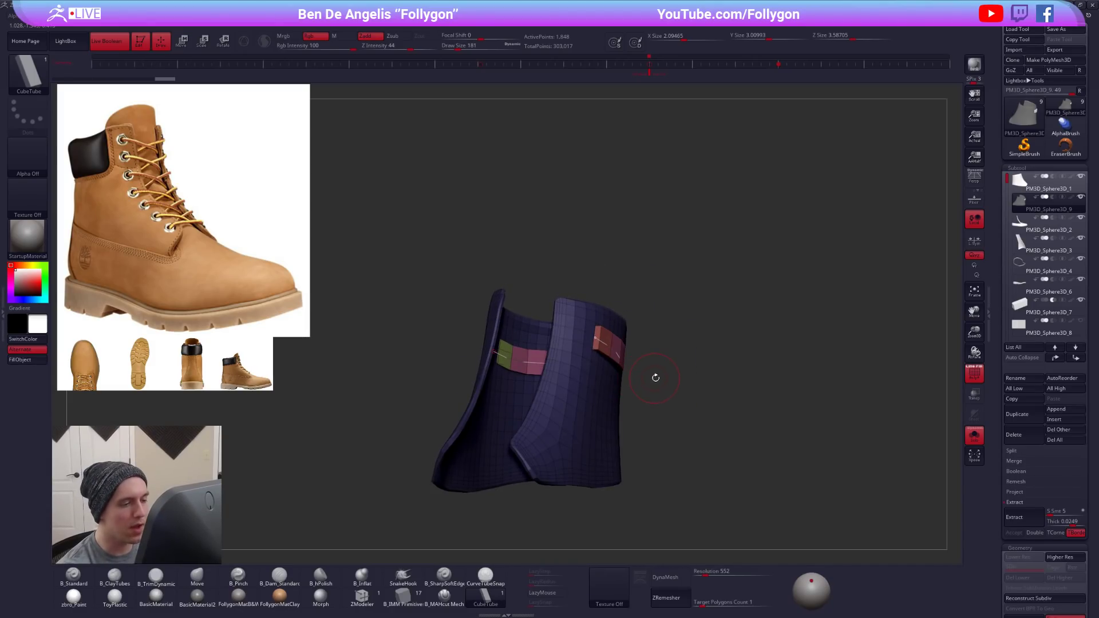
- Try another edit of the strip on the upper's side with draw size 239, and undo it
{"action": "key", "text": "space"}
{"action": "left_click_drag", "start_coordinate": [655, 378], "coordinate": [665, 379]}
{"action": "right_click_drag", "start_coordinate": [663, 379], "coordinate": [628, 395]}
{"action": "left_click", "coordinate": [586, 343]}
{"action": "mouse_move", "coordinate": [494, 392]}
{"action": "right_mouse_down"}
{"action": "mouse_move", "coordinate": [564, 395]}
{"action": "mouse_move", "coordinate": [593, 445]}
{"action": "mouse_move", "coordinate": [595, 387]}
{"action": "mouse_move", "coordinate": [641, 441]}
{"action": "right_mouse_up"}
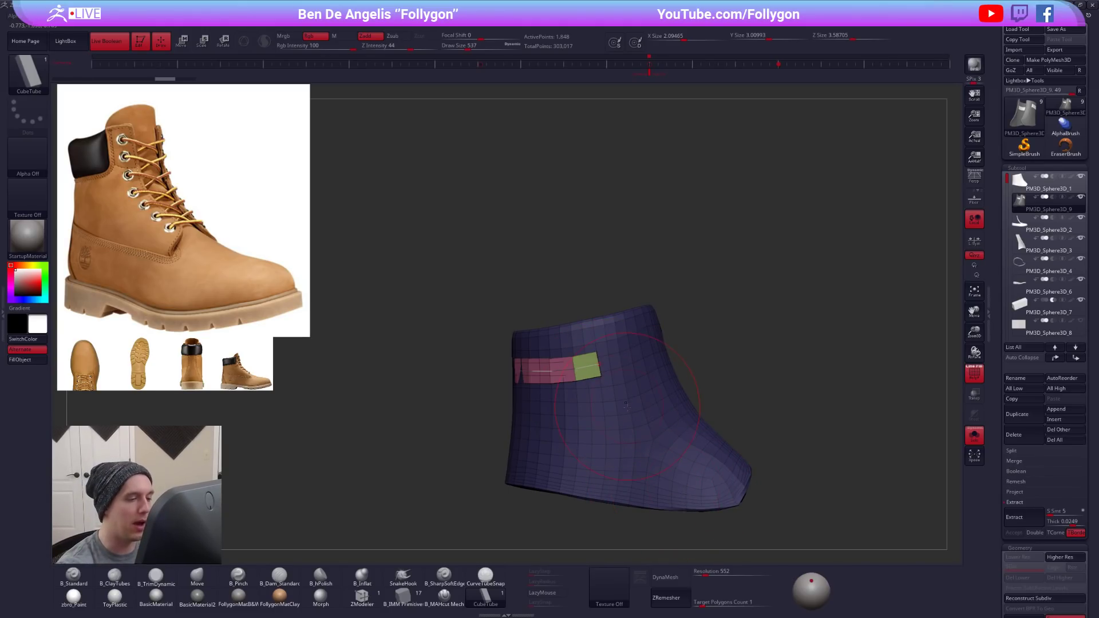
{"action": "key", "text": "space"}
{"action": "left_click_drag", "start_coordinate": [648, 385], "coordinate": [640, 386]}
{"action": "right_click_drag", "start_coordinate": [644, 411], "coordinate": [614, 309], "text": "alt"}
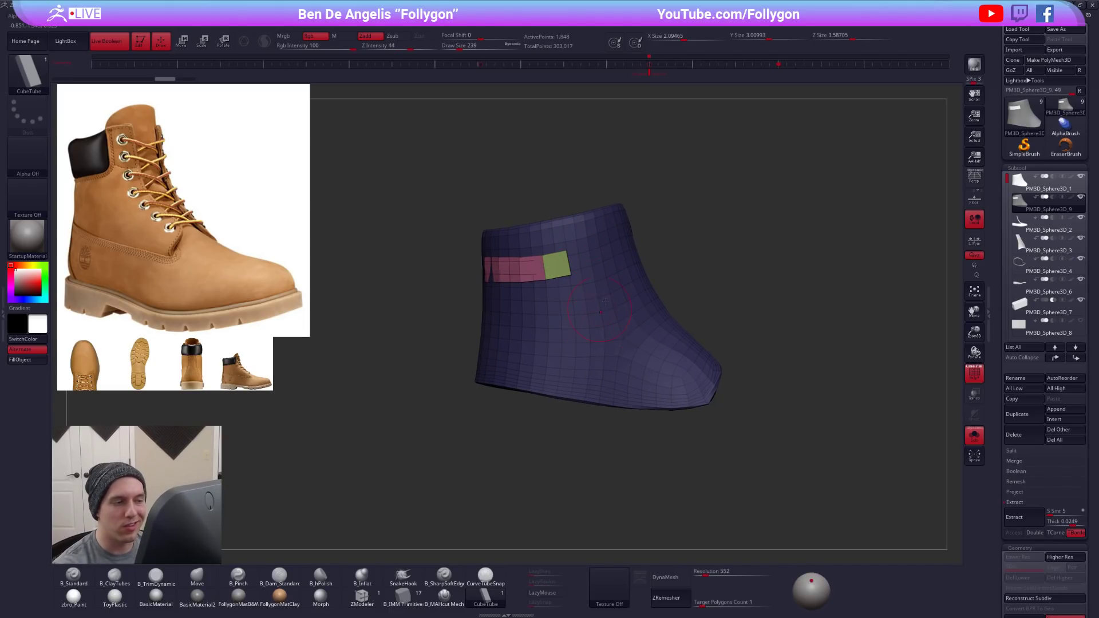
{"action": "left_click_drag", "start_coordinate": [498, 322], "coordinate": [654, 325]}
{"action": "key", "text": "ctrl+z"}
- Delete the guide curve from the CubeTube strip
{"action": "left_click", "coordinate": [3, 329]}
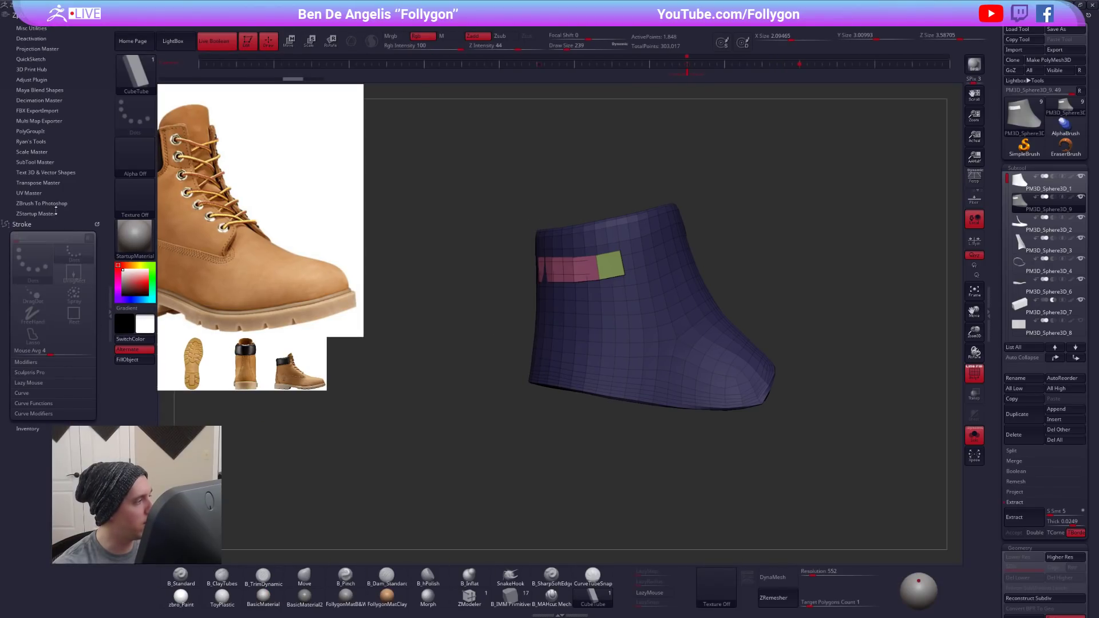
{"action": "left_click", "coordinate": [35, 404]}
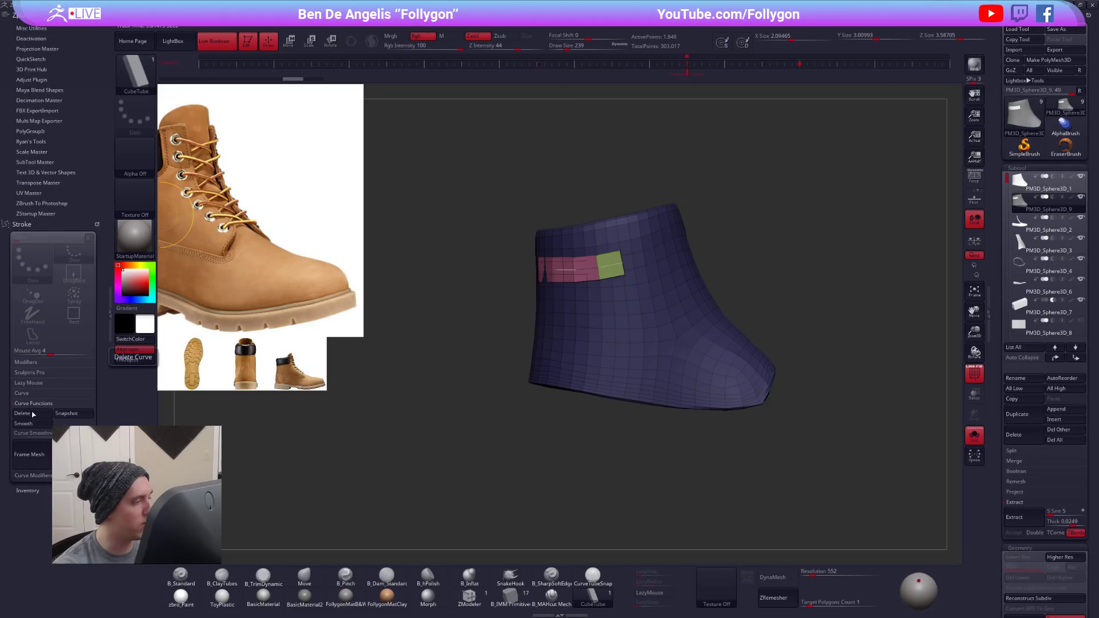
{"action": "left_click", "coordinate": [23, 413]}
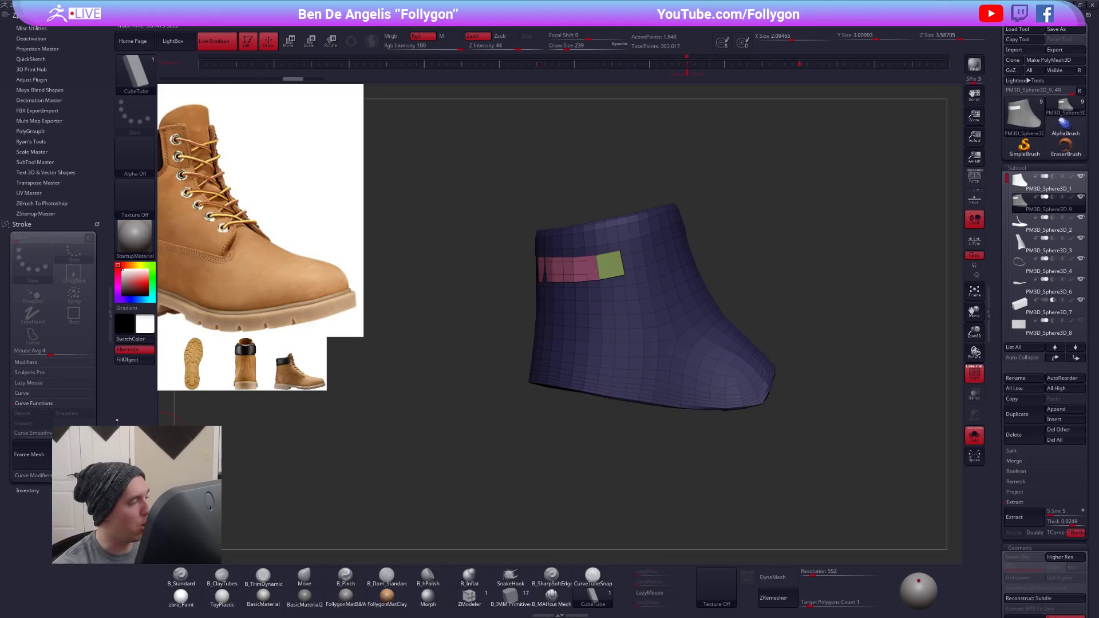
{"action": "left_click", "coordinate": [110, 313]}
{"action": "key", "text": "shift+f"}
{"action": "key", "text": "shift+f"}
- Regroup the strip as one polygroup, isolate it and delete the duplicated upper's hidden geometry
{"action": "key", "text": "ctrl+w"}
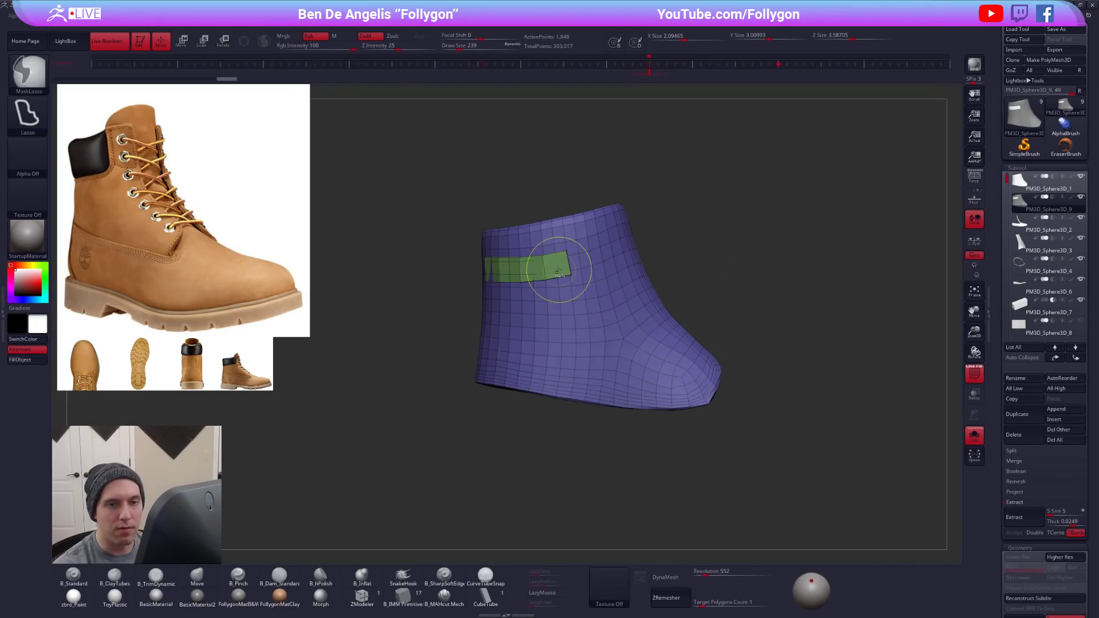
{"action": "key", "text": "ctrl+shift"}
{"action": "left_click", "coordinate": [541, 256], "text": "ctrl+shift"}
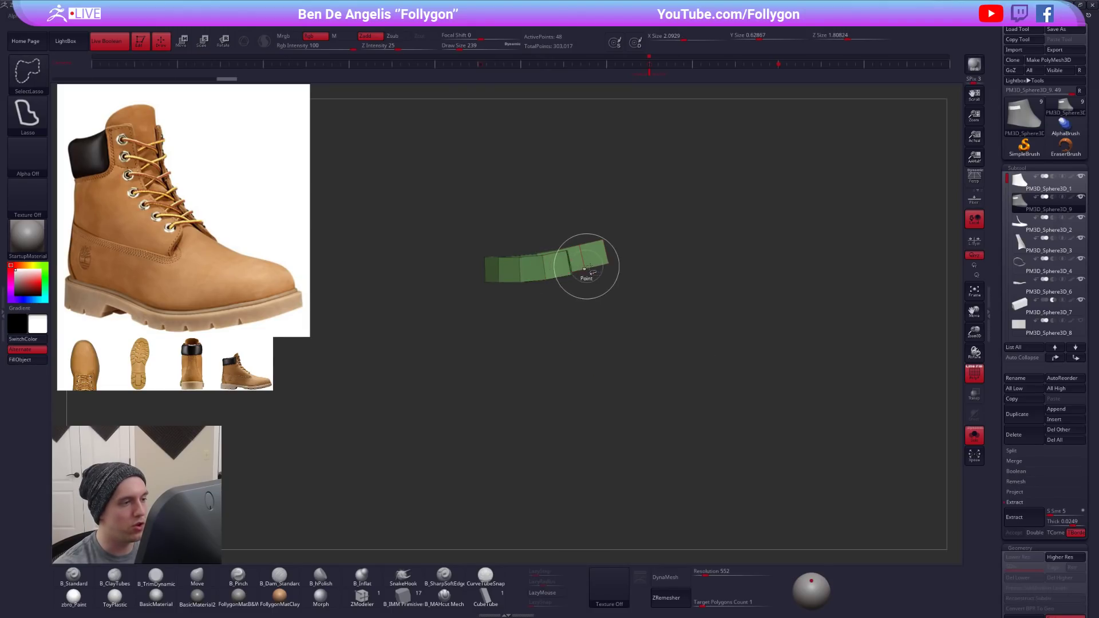
{"action": "key", "text": "space"}
{"action": "left_click", "coordinate": [615, 279]}
{"action": "mouse_move", "coordinate": [612, 278]}
{"action": "left_mouse_down"}
{"action": "mouse_move", "coordinate": [560, 328]}
{"action": "mouse_move", "coordinate": [726, 326]}
{"action": "left_mouse_up"}
- Show the whole boot again and stretch the strip vertically into a taller collar panel
{"action": "key", "text": "b"}
{"action": "key", "text": "m"}
{"action": "key", "text": "v"}
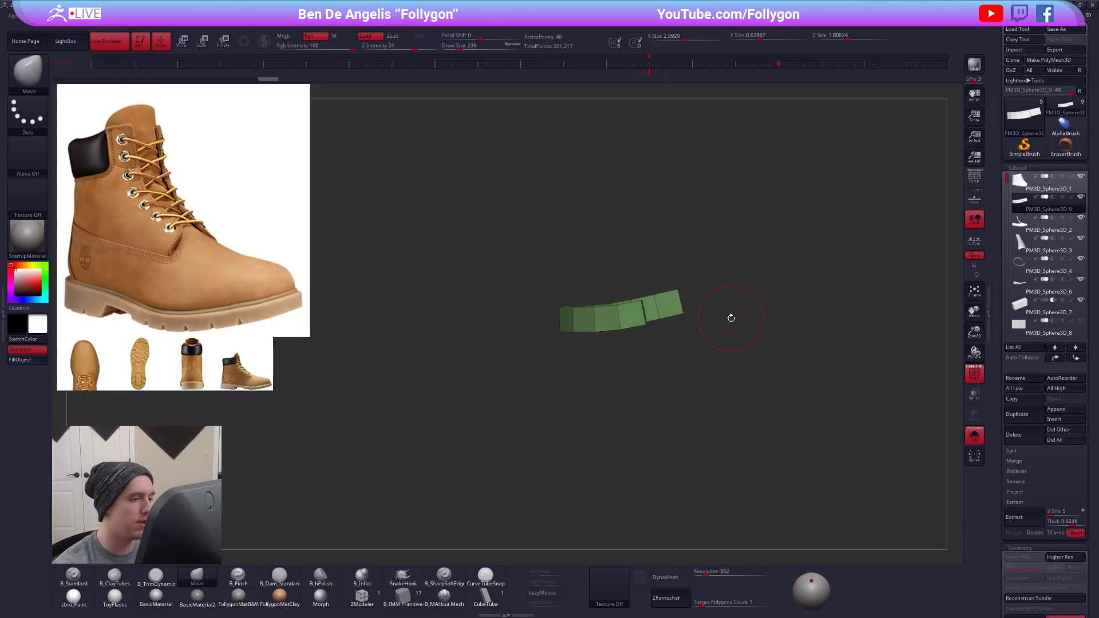
{"action": "left_click", "coordinate": [608, 338], "text": "ctrl+shift"}
{"action": "key", "text": "w"}
{"action": "left_click_drag", "start_coordinate": [645, 395], "coordinate": [649, 474]}
{"action": "key", "text": "q"}
{"action": "key", "text": "space"}
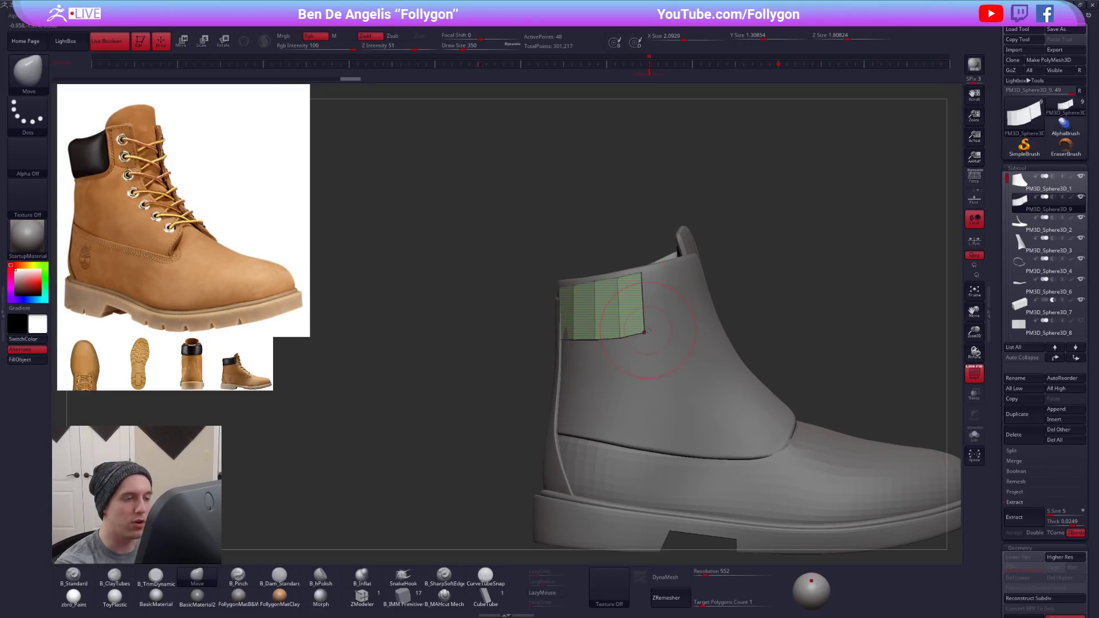
- Fit the collar panel around the back of the ankle upper with the Move brush
{"action": "right_click_drag", "start_coordinate": [611, 335], "coordinate": [727, 337]}
{"action": "key", "text": "space"}
{"action": "mouse_move", "coordinate": [544, 352]}
{"action": "left_mouse_down"}
{"action": "mouse_move", "coordinate": [558, 351]}
{"action": "mouse_move", "coordinate": [511, 321]}
{"action": "mouse_move", "coordinate": [548, 351]}
{"action": "left_mouse_up"}
{"action": "key", "text": "space"}
{"action": "left_click_drag", "start_coordinate": [528, 321], "coordinate": [519, 321]}
{"action": "right_click_drag", "start_coordinate": [466, 318], "coordinate": [586, 313]}
{"action": "right_click_drag", "start_coordinate": [587, 313], "coordinate": [748, 329], "text": "alt"}
- Refine the collar panel's front corners with the Move brush at draw size 227 and smooth it with Dynamic Subdivision
{"action": "left_click_drag", "start_coordinate": [585, 285], "coordinate": [605, 307]}
{"action": "key", "text": "space"}
{"action": "left_click_drag", "start_coordinate": [606, 296], "coordinate": [609, 293]}
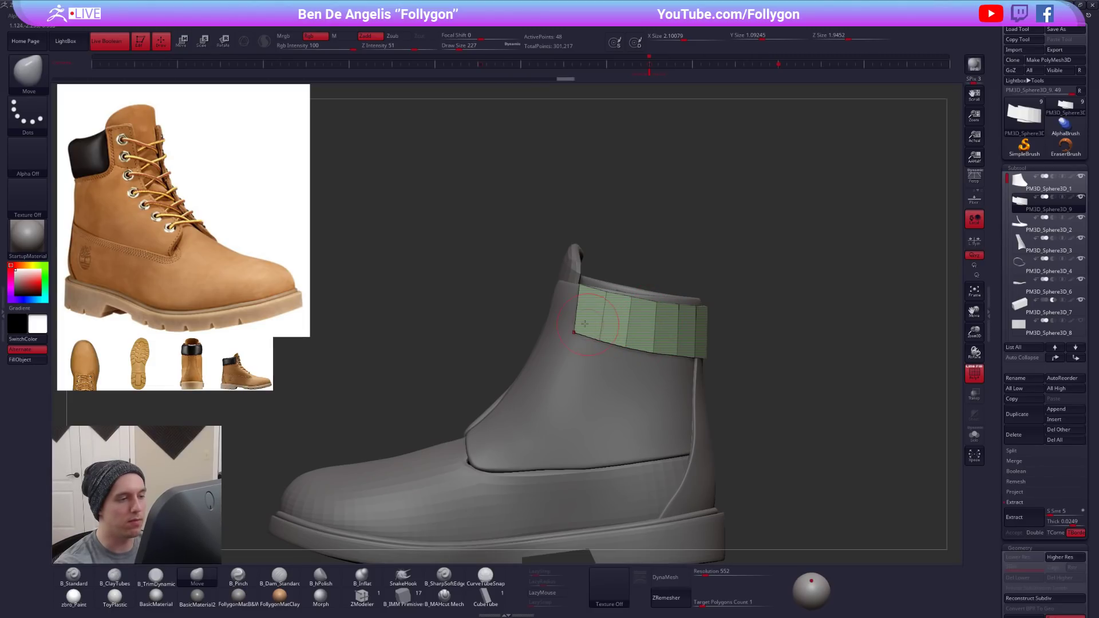
{"action": "right_click_drag", "start_coordinate": [572, 335], "coordinate": [674, 389]}
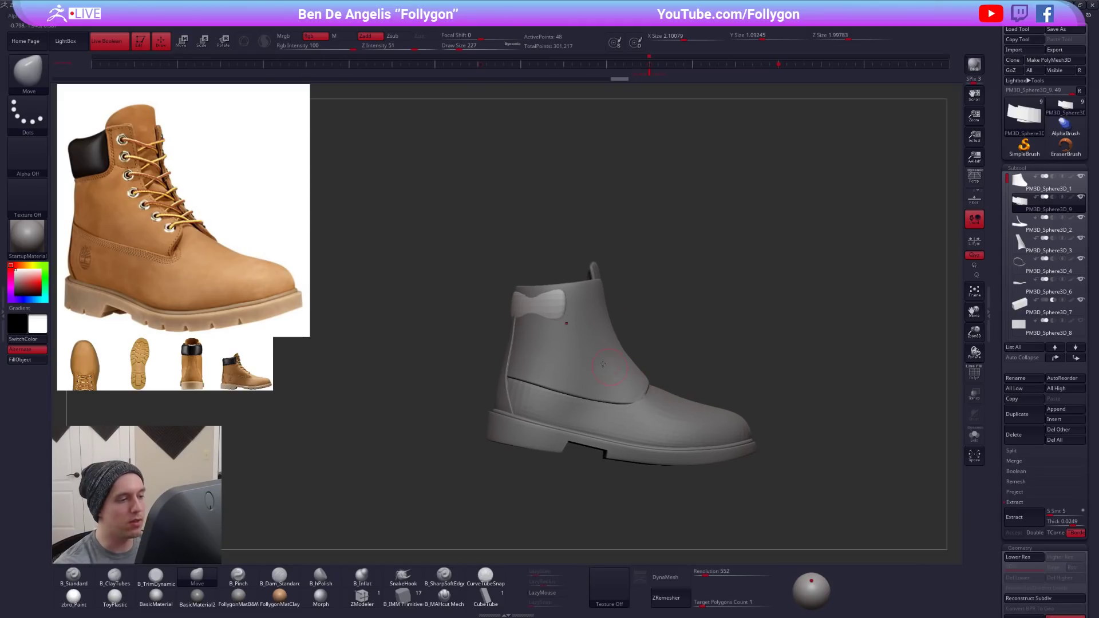
{"action": "key", "text": "space"}
{"action": "left_click_drag", "start_coordinate": [542, 312], "coordinate": [538, 309]}
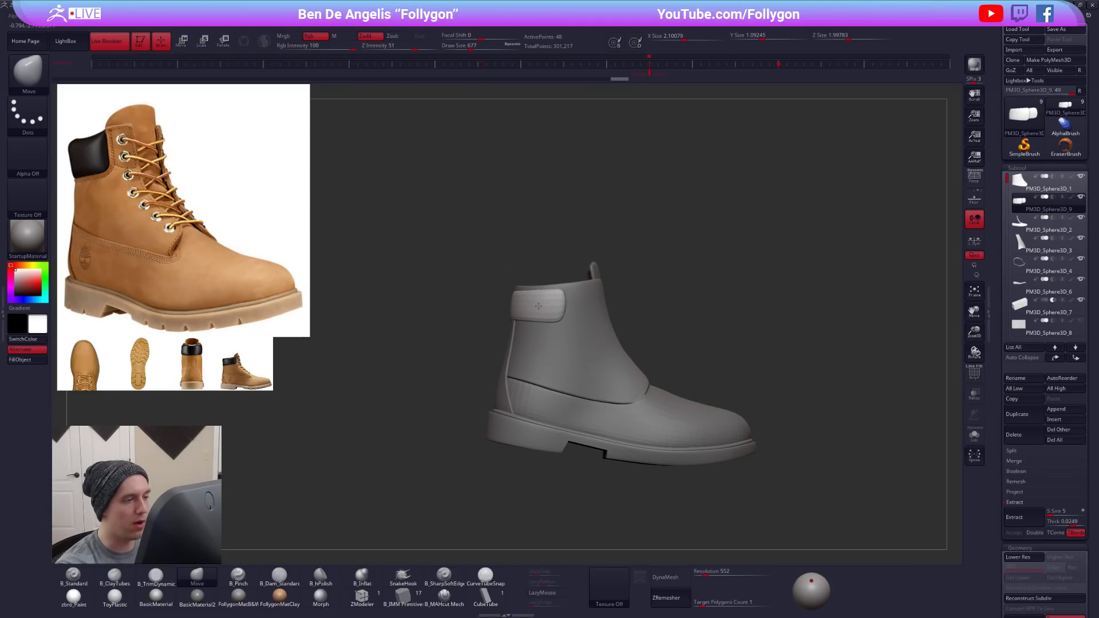
- Reshape the collar panel's front end with the Move brush, reducing the draw size to 306 and turning off its smoothing preview
{"action": "right_click_drag", "start_coordinate": [572, 329], "coordinate": [564, 342]}
{"action": "key", "text": "space"}
{"action": "mouse_move", "coordinate": [564, 342]}
{"action": "left_mouse_down"}
{"action": "mouse_move", "coordinate": [555, 342]}
{"action": "mouse_move", "coordinate": [566, 349]}
{"action": "left_mouse_up"}
{"action": "key", "text": "shift+d"}
{"action": "key", "text": "space"}
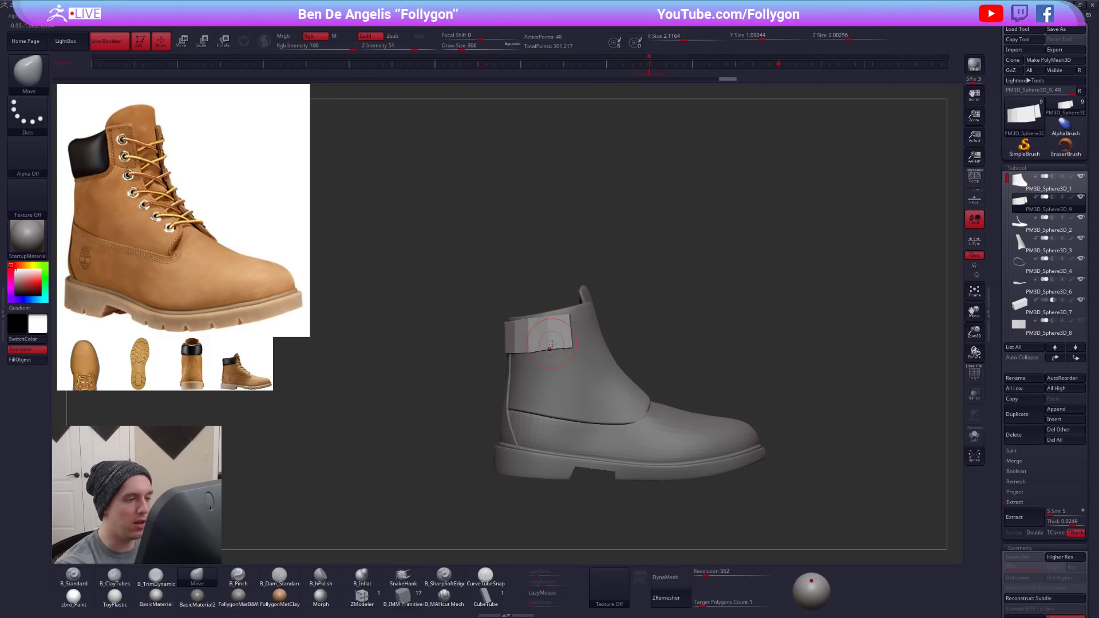
{"action": "mouse_move", "coordinate": [590, 324]}
{"action": "right_mouse_down"}
{"action": "mouse_move", "coordinate": [548, 328]}
{"action": "mouse_move", "coordinate": [571, 341]}
{"action": "right_mouse_up"}
{"action": "key", "text": "space"}
{"action": "left_click_drag", "start_coordinate": [598, 366], "coordinate": [608, 366]}
{"action": "mouse_move", "coordinate": [605, 356]}
{"action": "left_mouse_down"}
{"action": "mouse_move", "coordinate": [628, 349]}
{"action": "mouse_move", "coordinate": [622, 360]}
{"action": "left_mouse_up"}
{"action": "key", "text": "ctrl+z"}
{"action": "key", "text": "space"}
- Isolate the collar panel and lengthen its front ends using ZModeler's Extrude action on a single polygon
{"action": "key", "text": "alt+s"}
{"action": "left_click", "coordinate": [374, 598]}
{"action": "mouse_move", "coordinate": [576, 417]}
{"action": "right_mouse_down"}
{"action": "mouse_move", "coordinate": [543, 409]}
{"action": "mouse_move", "coordinate": [518, 378]}
{"action": "mouse_move", "coordinate": [632, 394]}
{"action": "right_mouse_up"}
{"action": "key", "text": "shift+f"}
{"action": "key", "text": "space"}
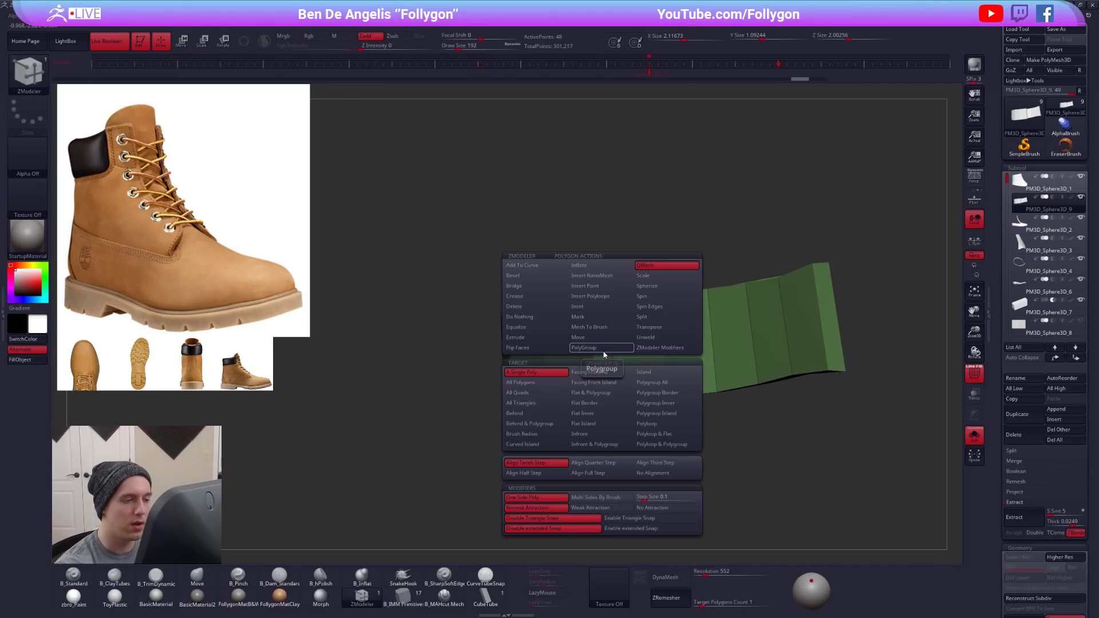
{"action": "left_click", "coordinate": [555, 338]}
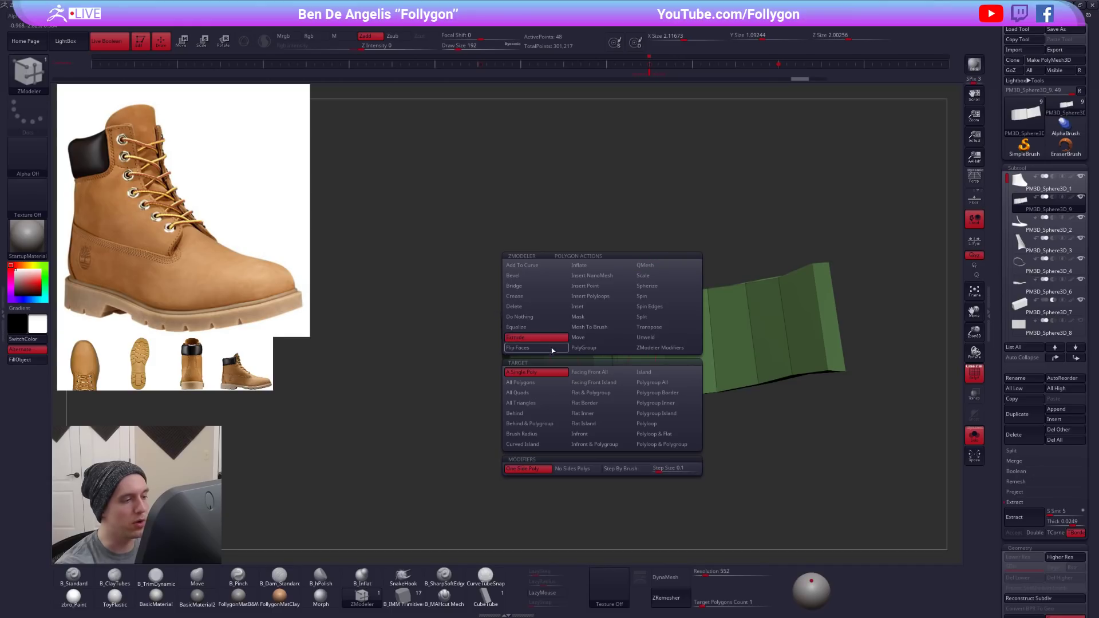
{"action": "left_click_drag", "start_coordinate": [595, 354], "coordinate": [665, 372]}
{"action": "mouse_move", "coordinate": [666, 372]}
{"action": "right_mouse_down", "text": "ctrl"}
{"action": "mouse_move", "coordinate": [637, 353]}
{"action": "mouse_move", "coordinate": [632, 412]}
{"action": "right_mouse_up", "text": "ctrl"}
{"action": "left_click_drag", "start_coordinate": [630, 324], "coordinate": [671, 343], "text": "ctrl"}
{"action": "left_click", "coordinate": [697, 344], "text": "ctrl"}
{"action": "right_click_drag", "start_coordinate": [641, 349], "coordinate": [628, 385]}
{"action": "right_click_drag", "start_coordinate": [593, 344], "coordinate": [593, 351]}
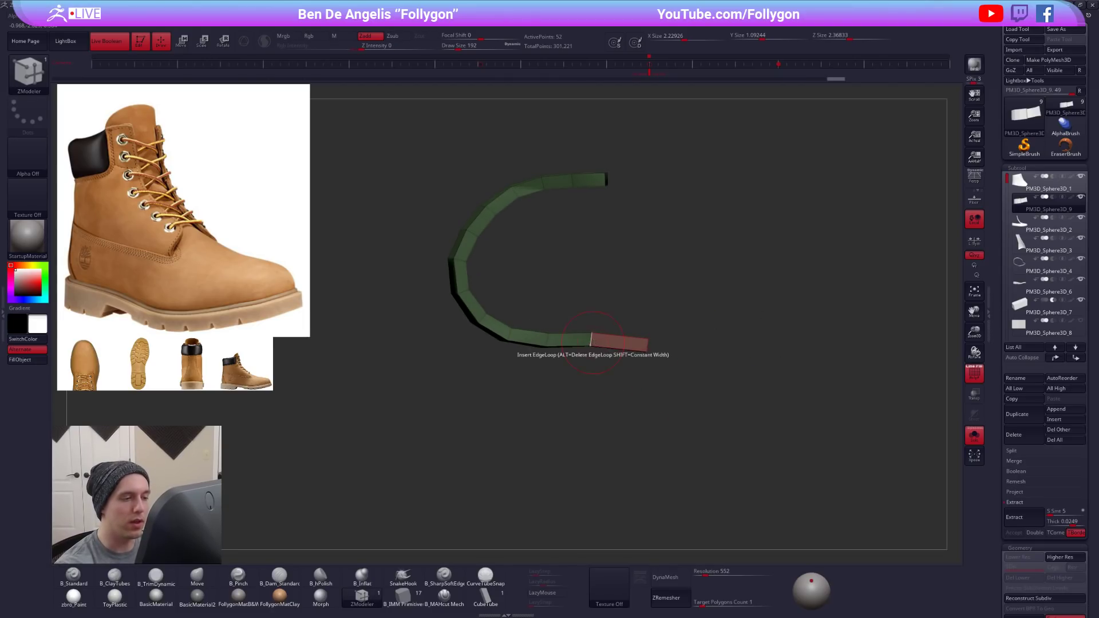
- Rotate the extruded front section to follow the ankle, show the whole boot and shift the section backward with Transpose
{"action": "key", "text": "r"}
{"action": "mouse_move", "coordinate": [590, 346]}
{"action": "left_mouse_down"}
{"action": "mouse_move", "coordinate": [731, 355]}
{"action": "mouse_move", "coordinate": [707, 266]}
{"action": "left_mouse_up"}
{"action": "key", "text": "alt+s"}
{"action": "key", "text": "q"}
{"action": "right_click_drag", "start_coordinate": [672, 242], "coordinate": [667, 192]}
{"action": "right_click_drag", "start_coordinate": [641, 312], "coordinate": [613, 293]}
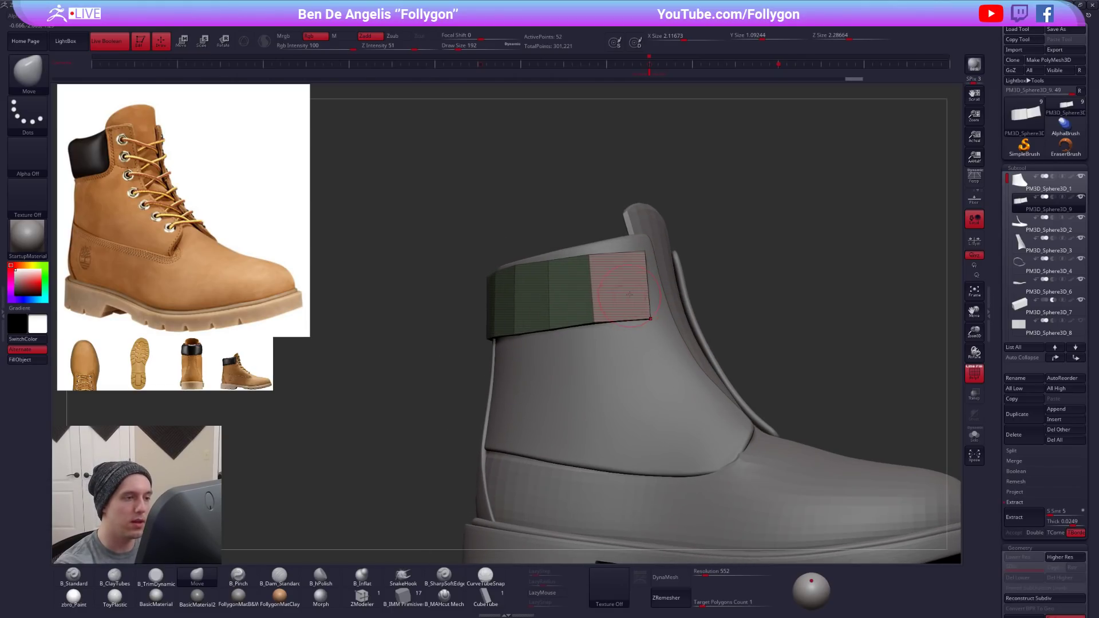
{"action": "key", "text": "w"}
{"action": "left_click_drag", "start_coordinate": [613, 289], "coordinate": [760, 283]}
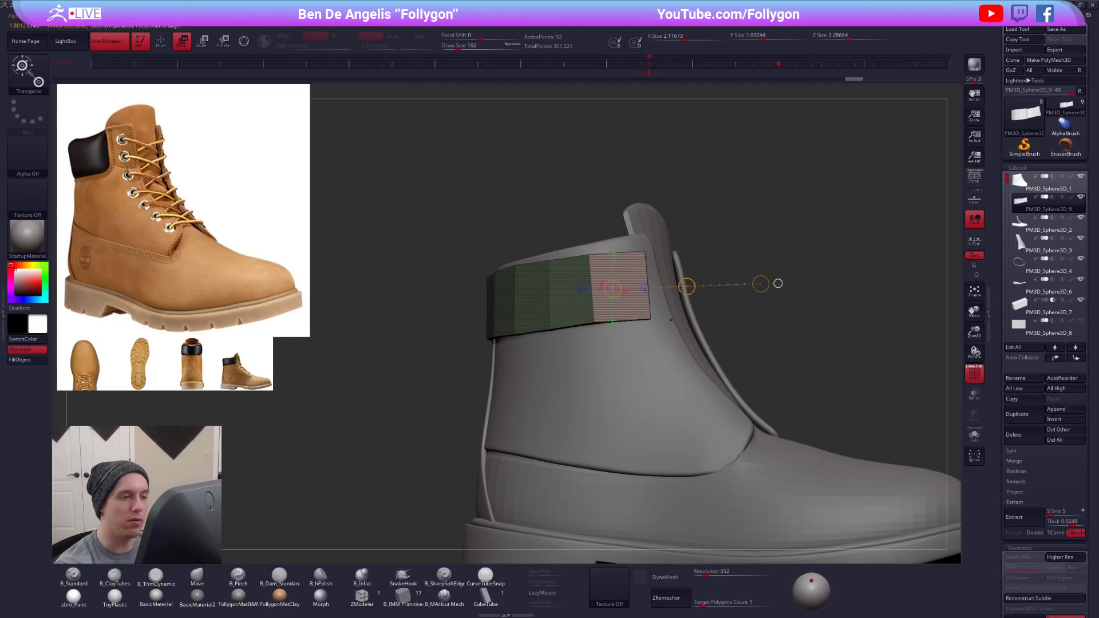
- Adjust the upper and lower front corners of the collar panel with the Move brush at draw size 265
{"action": "key", "text": "q"}
{"action": "key", "text": "b"}
{"action": "key", "text": "m"}
{"action": "key", "text": "v"}
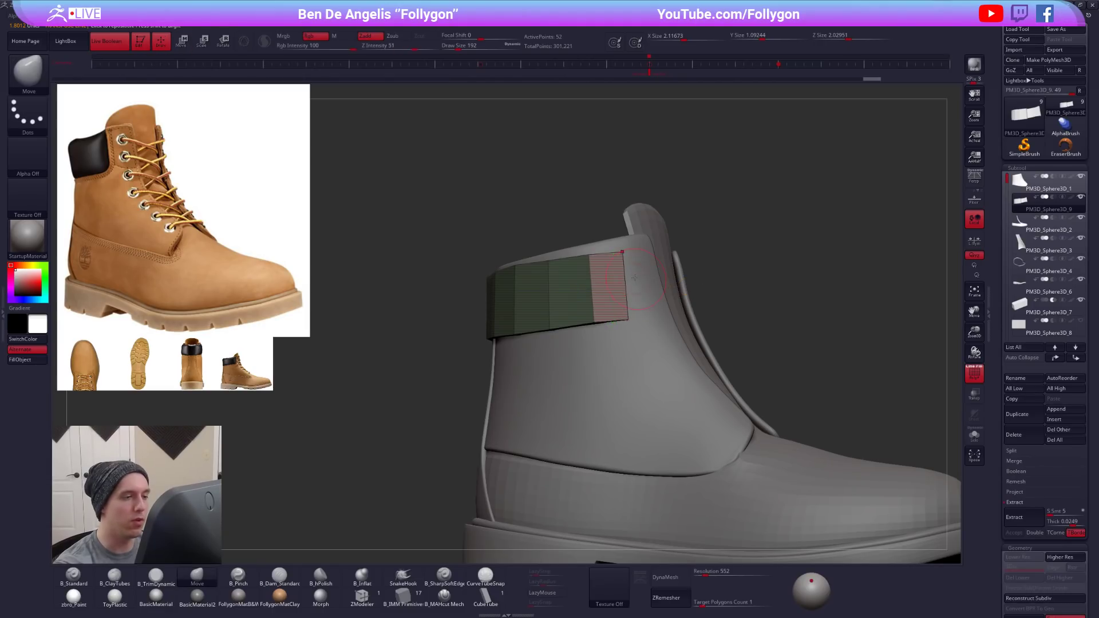
{"action": "left_click_drag", "start_coordinate": [622, 252], "coordinate": [622, 249]}
{"action": "key", "text": "space"}
{"action": "left_click_drag", "start_coordinate": [629, 300], "coordinate": [634, 299]}
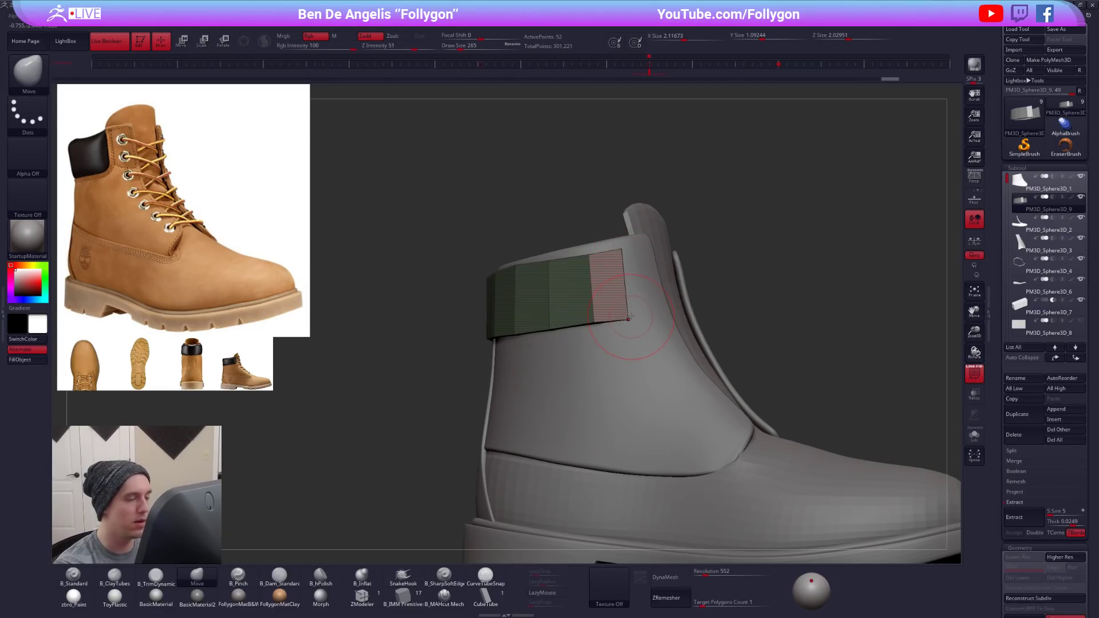
{"action": "left_click_drag", "start_coordinate": [739, 241], "coordinate": [760, 233], "text": "ctrl"}
{"action": "key", "text": "space"}
{"action": "left_click_drag", "start_coordinate": [609, 299], "coordinate": [605, 300]}
- Hide the polygroup display and fit the collar panel around the ankle opening with the Move brush at draw size 252
{"action": "key", "text": "shift+f"}
{"action": "right_click_drag", "start_coordinate": [606, 295], "coordinate": [633, 293]}
{"action": "right_click_drag", "start_coordinate": [554, 272], "coordinate": [598, 350]}
{"action": "key", "text": "space"}
{"action": "left_click_drag", "start_coordinate": [588, 348], "coordinate": [605, 349]}
{"action": "mouse_move", "coordinate": [588, 348]}
{"action": "right_mouse_down"}
{"action": "mouse_move", "coordinate": [532, 342]}
{"action": "mouse_move", "coordinate": [596, 358]}
{"action": "mouse_move", "coordinate": [560, 386]}
{"action": "mouse_move", "coordinate": [578, 361]}
{"action": "mouse_move", "coordinate": [534, 270]}
{"action": "mouse_move", "coordinate": [577, 298]}
{"action": "mouse_move", "coordinate": [565, 281]}
{"action": "right_mouse_up"}
{"action": "key", "text": "space"}
{"action": "left_click_drag", "start_coordinate": [586, 324], "coordinate": [579, 324]}
{"action": "right_click_drag", "start_coordinate": [658, 349], "coordinate": [595, 369]}
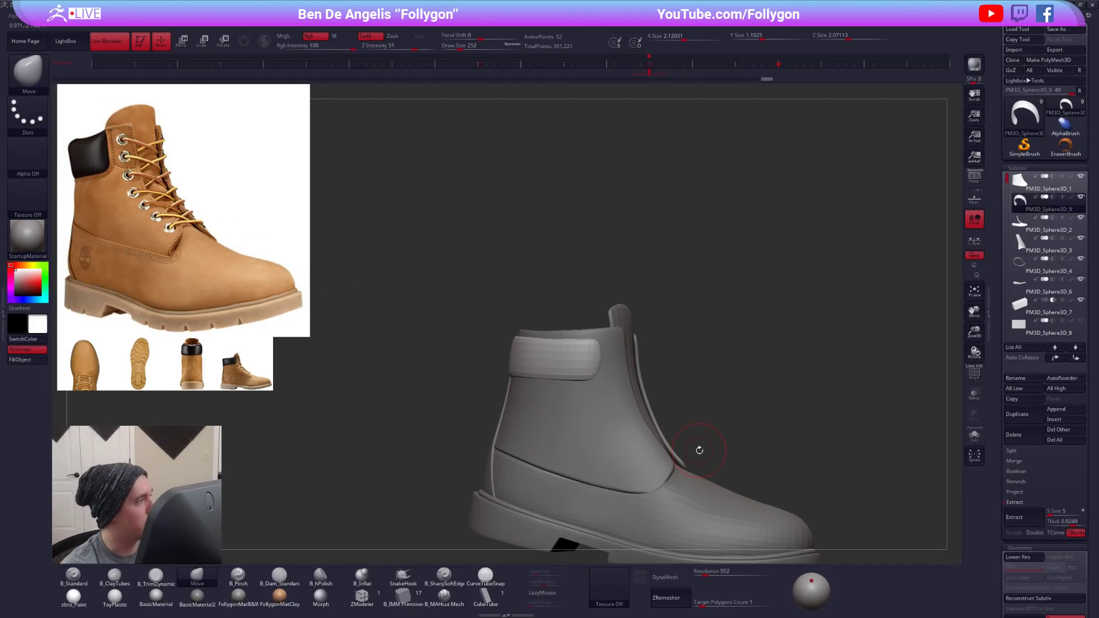
- Turn off the collar panel's smoothing preview and make the panel taller
{"action": "key", "text": "shift+d"}
{"action": "right_click_drag", "start_coordinate": [594, 358], "coordinate": [624, 338]}
{"action": "mouse_move", "coordinate": [642, 336]}
{"action": "left_mouse_down", "text": "ctrl"}
{"action": "mouse_move", "coordinate": [457, 352]}
{"action": "mouse_move", "coordinate": [666, 272]}
{"action": "left_mouse_up", "text": "ctrl"}
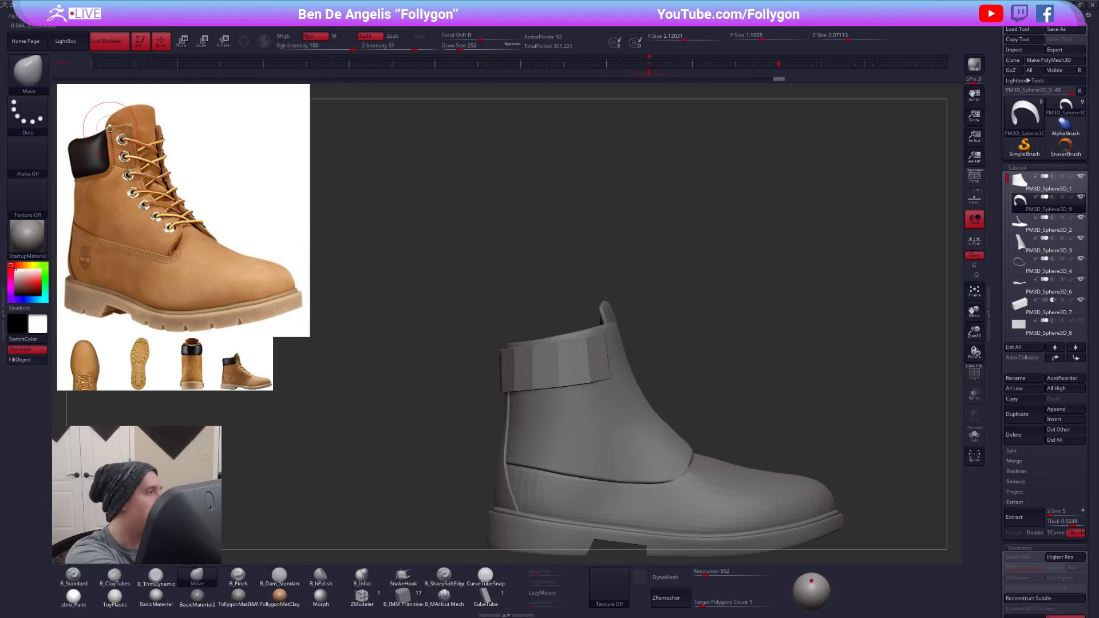
{"action": "key", "text": "w"}
{"action": "left_click_drag", "start_coordinate": [610, 378], "coordinate": [610, 454]}
{"action": "left_click_drag", "start_coordinate": [611, 396], "coordinate": [612, 403]}
{"action": "key", "text": "r"}
{"action": "mouse_move", "coordinate": [501, 343]}
{"action": "left_mouse_down"}
{"action": "mouse_move", "coordinate": [680, 323]}
{"action": "mouse_move", "coordinate": [448, 458]}
{"action": "left_mouse_up"}
{"action": "key", "text": "q"}
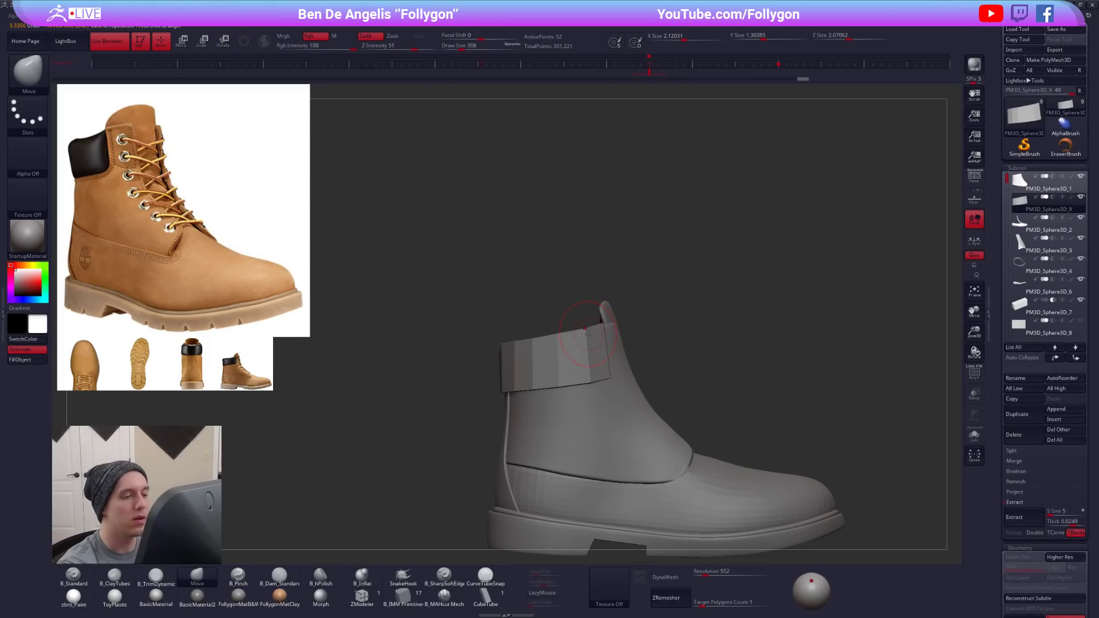
- Adjust the collar panel's rim with the Move brush at draw size 414 and show its polygroups
{"action": "left_click_drag", "start_coordinate": [527, 287], "coordinate": [664, 418]}
{"action": "key", "text": "space"}
{"action": "mouse_move", "coordinate": [599, 339]}
{"action": "left_mouse_down"}
{"action": "mouse_move", "coordinate": [611, 339]}
{"action": "mouse_move", "coordinate": [607, 435]}
{"action": "mouse_move", "coordinate": [483, 363]}
{"action": "left_mouse_up"}
{"action": "left_click", "coordinate": [483, 363], "text": "shift"}
{"action": "right_click_drag", "start_coordinate": [486, 355], "coordinate": [521, 367], "text": "ctrl"}
{"action": "key", "text": "shift+f"}
{"action": "left_click_drag", "start_coordinate": [518, 366], "coordinate": [466, 292], "text": "ctrl"}
{"action": "left_click", "coordinate": [469, 301], "text": "ctrl"}
{"action": "key", "text": "r"}
{"action": "left_click_drag", "start_coordinate": [508, 381], "coordinate": [511, 289]}
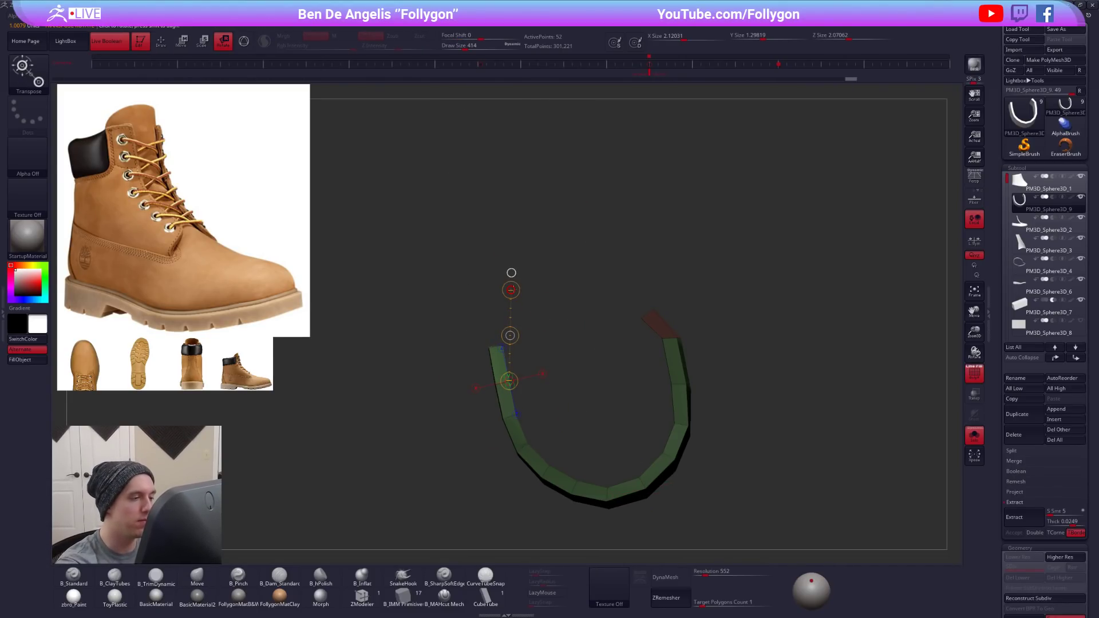
{"action": "left_click", "coordinate": [526, 286], "text": "shift"}
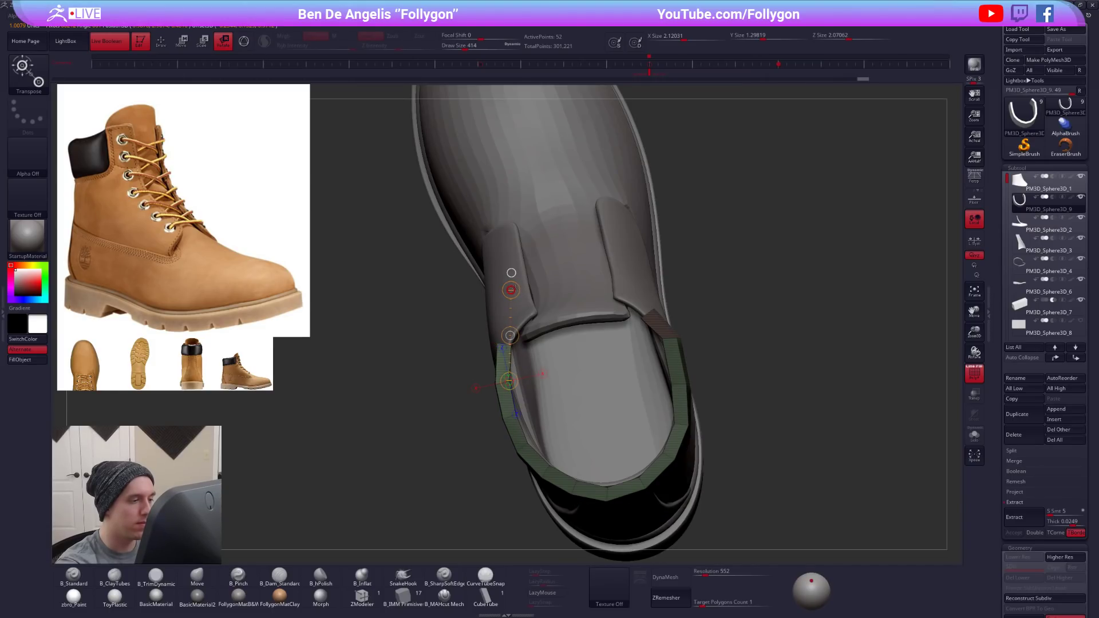
{"action": "key", "text": "q"}
- Correct the collar panel's front edge on the boot's other side with the Move brush at draw size 265
{"action": "mouse_move", "coordinate": [503, 389]}
{"action": "right_mouse_down"}
{"action": "mouse_move", "coordinate": [510, 292]}
{"action": "mouse_move", "coordinate": [538, 280]}
{"action": "mouse_move", "coordinate": [592, 288]}
{"action": "right_mouse_up"}
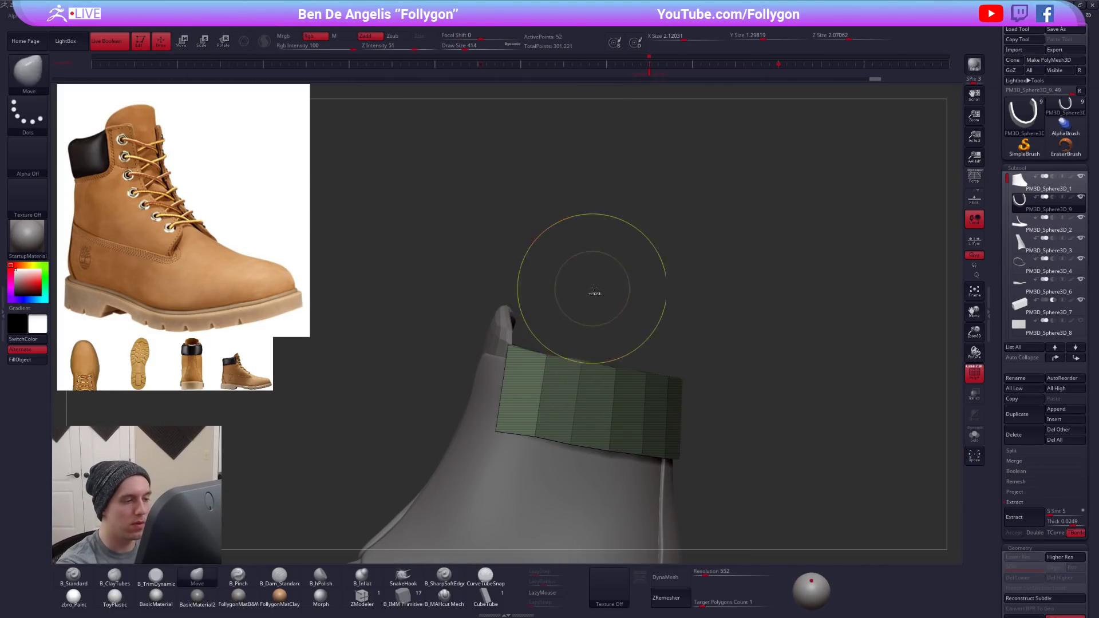
{"action": "left_click_drag", "start_coordinate": [592, 287], "coordinate": [576, 294], "text": "ctrl"}
{"action": "key", "text": "s"}
{"action": "left_click", "coordinate": [525, 331]}
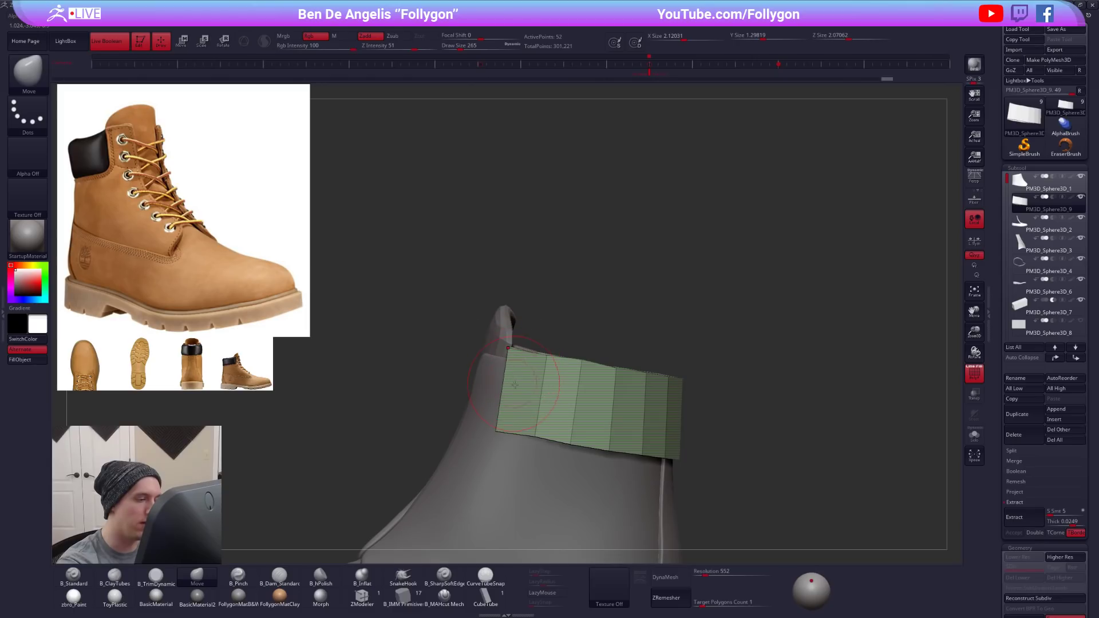
{"action": "right_click_drag", "start_coordinate": [540, 397], "coordinate": [581, 396]}
- Refine the front corner and lower edge with the Move brush, changing the draw size from 227 to 292
{"action": "key", "text": "space"}
{"action": "left_click", "coordinate": [524, 361]}
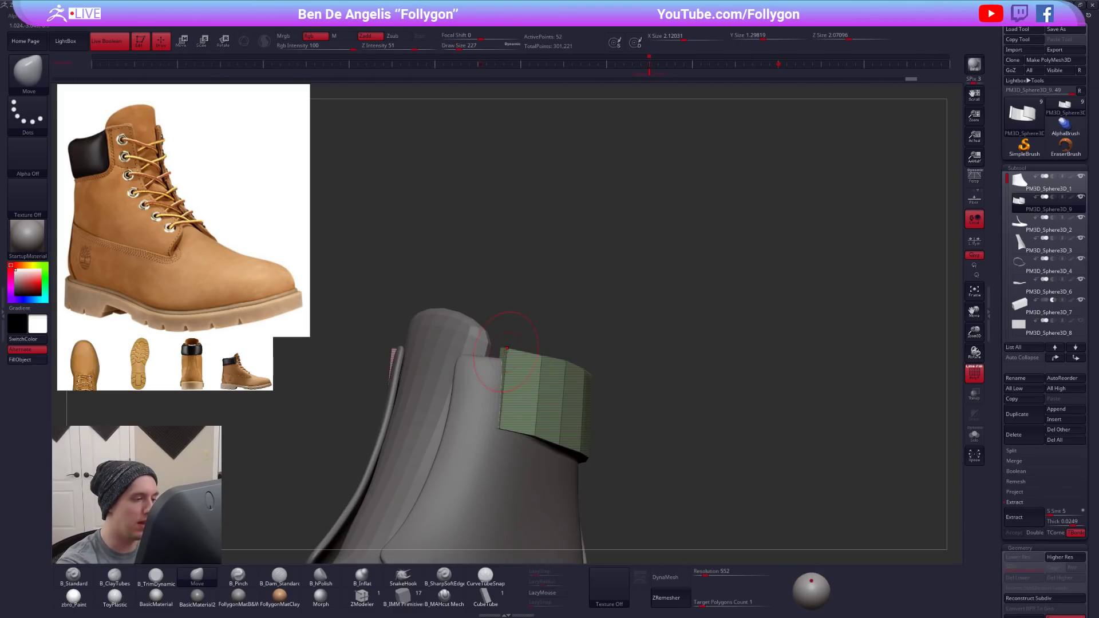
{"action": "right_click_drag", "start_coordinate": [518, 366], "coordinate": [633, 373]}
{"action": "key", "text": "space"}
{"action": "left_click", "coordinate": [633, 374]}
{"action": "left_click_drag", "start_coordinate": [603, 392], "coordinate": [617, 393]}
{"action": "mouse_move", "coordinate": [618, 394]}
{"action": "right_mouse_down"}
{"action": "mouse_move", "coordinate": [634, 423]}
{"action": "mouse_move", "coordinate": [638, 411]}
{"action": "right_mouse_up"}
{"action": "key", "text": "space"}
{"action": "left_click", "coordinate": [637, 412]}
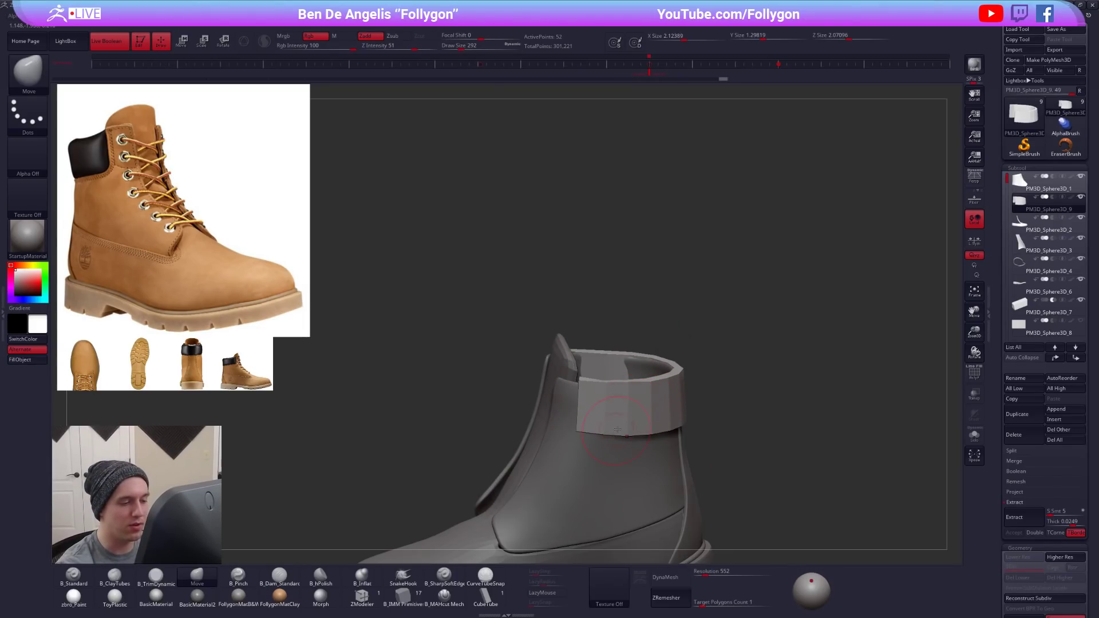
- Shape the collar panel's top rim from above with the Move brush at draw size 350 and preview it smoothed
{"action": "right_click_drag", "start_coordinate": [720, 480], "coordinate": [716, 541]}
{"action": "key", "text": "space"}
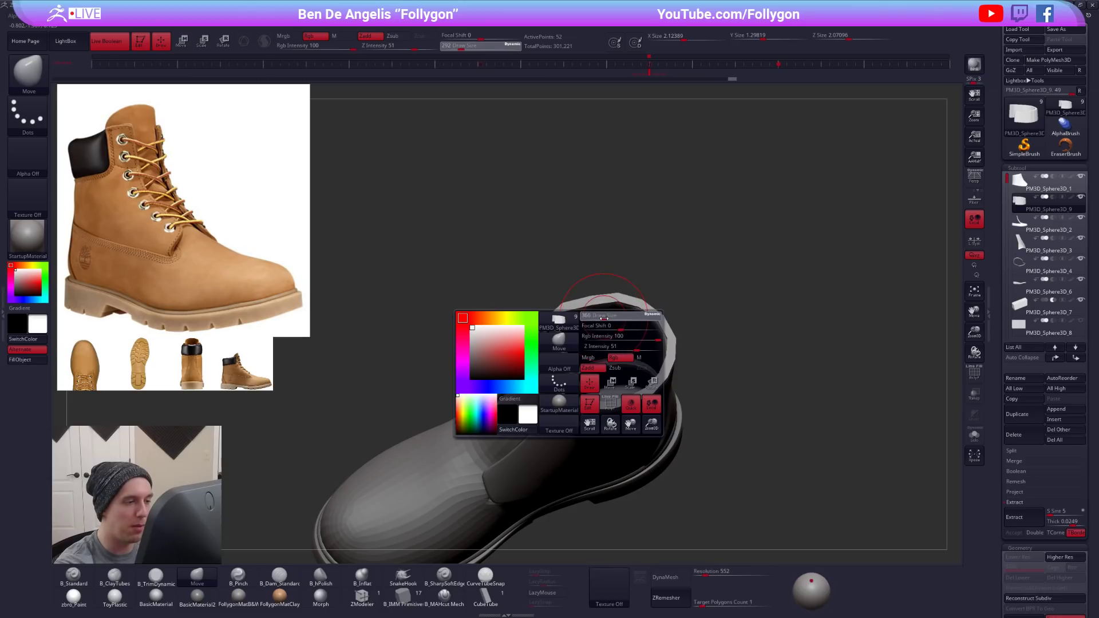
{"action": "left_click", "coordinate": [599, 359]}
{"action": "left_click_drag", "start_coordinate": [596, 306], "coordinate": [600, 314]}
{"action": "right_click_drag", "start_coordinate": [626, 361], "coordinate": [786, 453]}
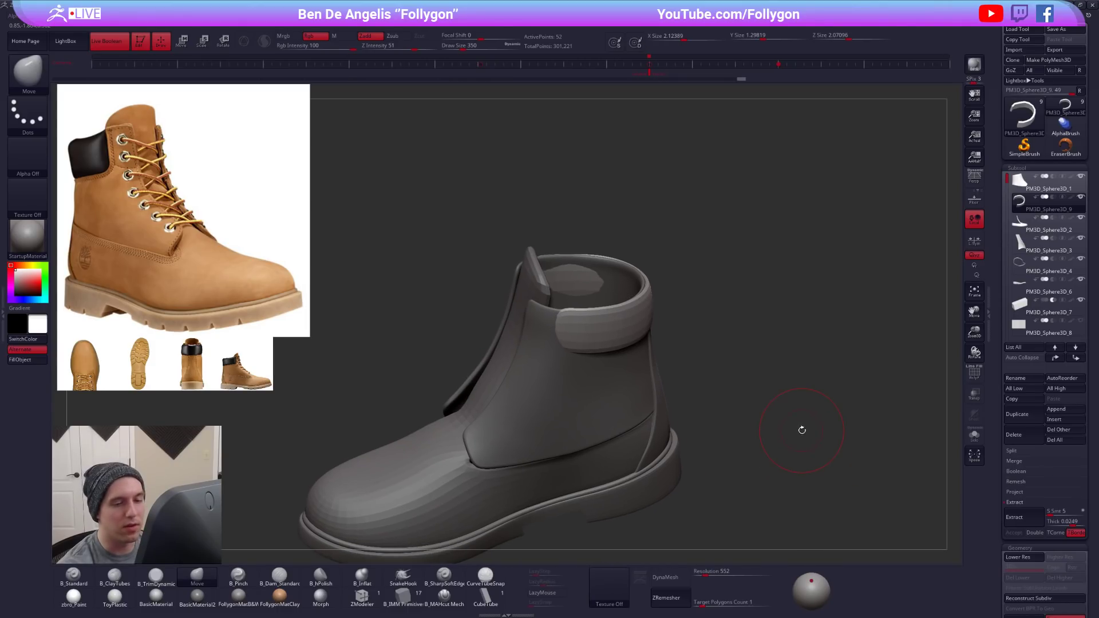
- Turn off smoothing, nudge the collar's side inward from above with the Move brush at draw size 787, and turn smoothing on again
{"action": "scroll", "coordinate": [999, 417], "scroll_direction": "down", "scroll_amount": 10}
{"action": "key", "text": "shift+d"}
{"action": "right_click_drag", "start_coordinate": [640, 327], "coordinate": [630, 369]}
{"action": "key", "text": "space"}
{"action": "key", "text": "space"}
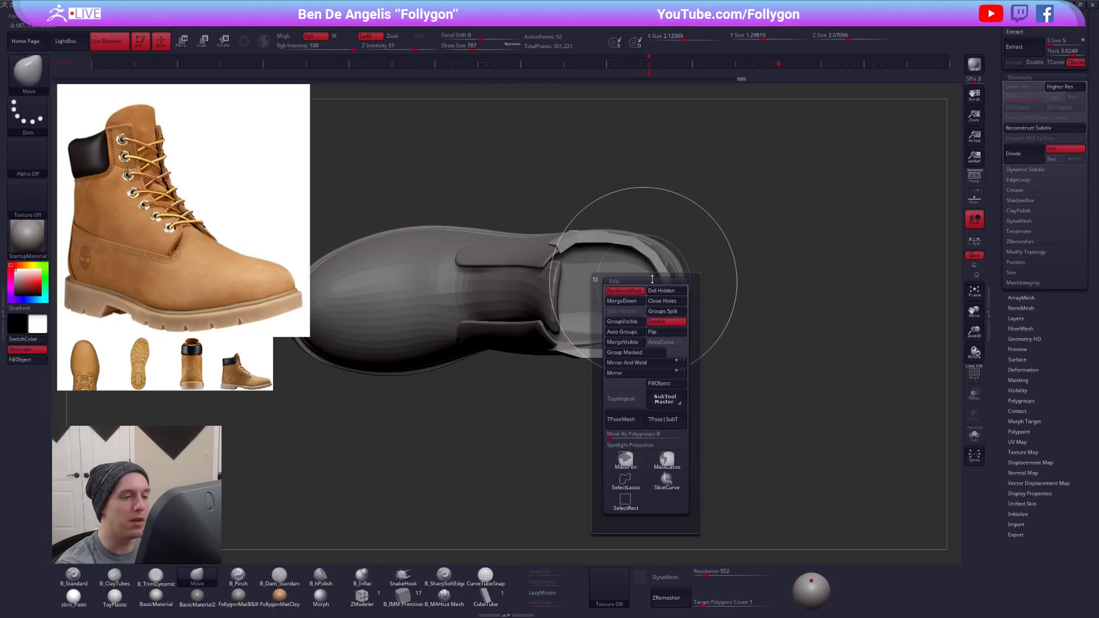
{"action": "left_click_drag", "start_coordinate": [1017, 292], "coordinate": [989, 526]}
{"action": "left_click_drag", "start_coordinate": [592, 239], "coordinate": [594, 251]}
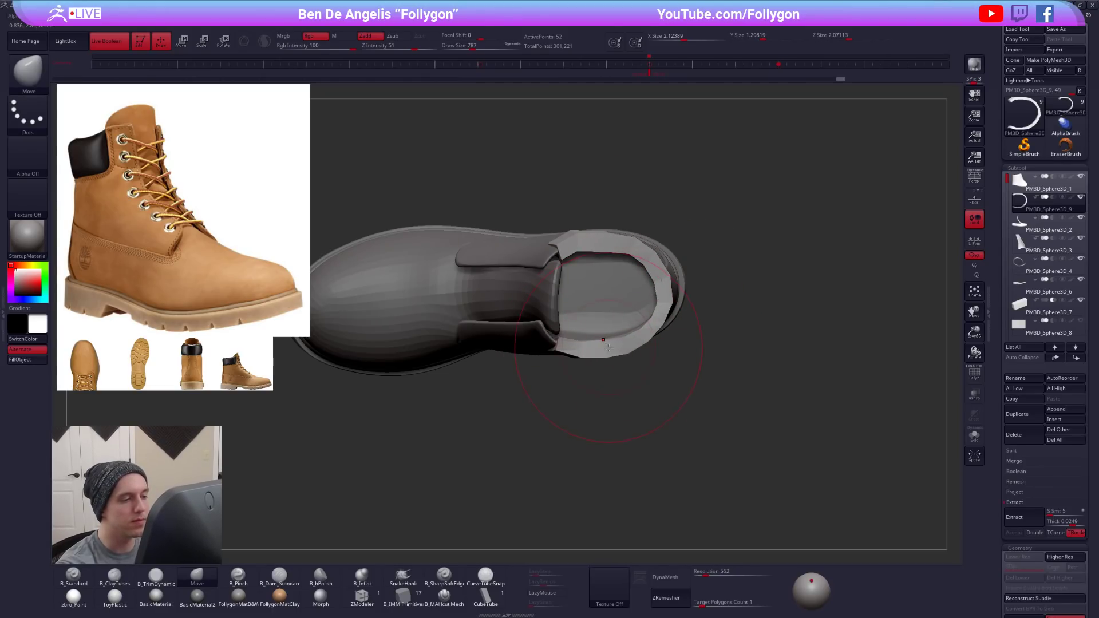
{"action": "key", "text": "d"}
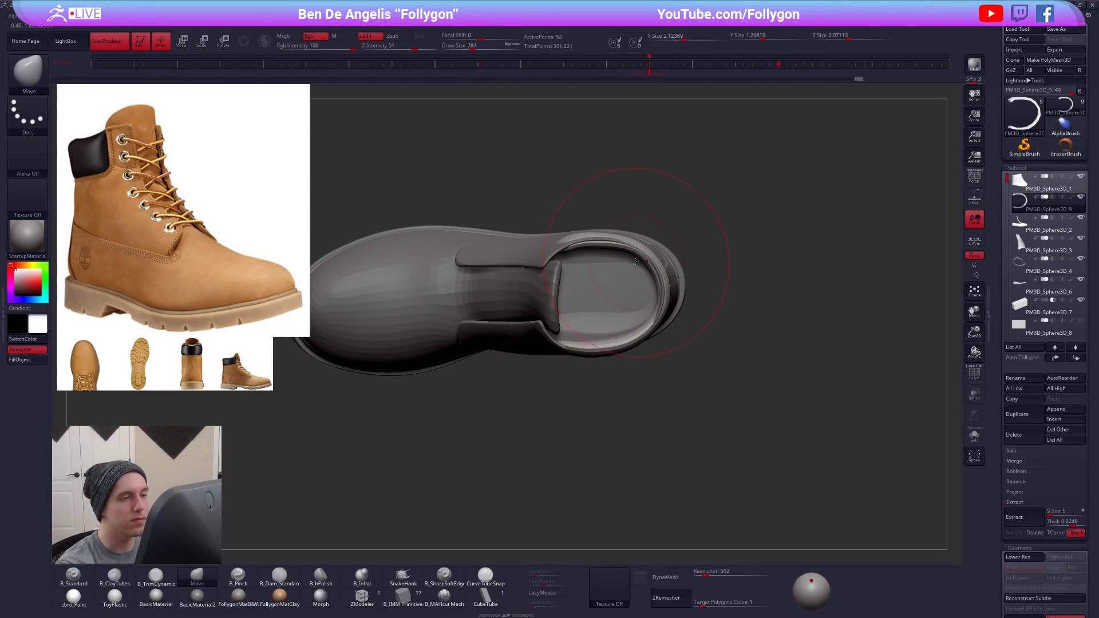
- Isolate the collar panel and even out its curve and thickness from below with the Move brush at draw size 615
{"action": "key", "text": "alt+s"}
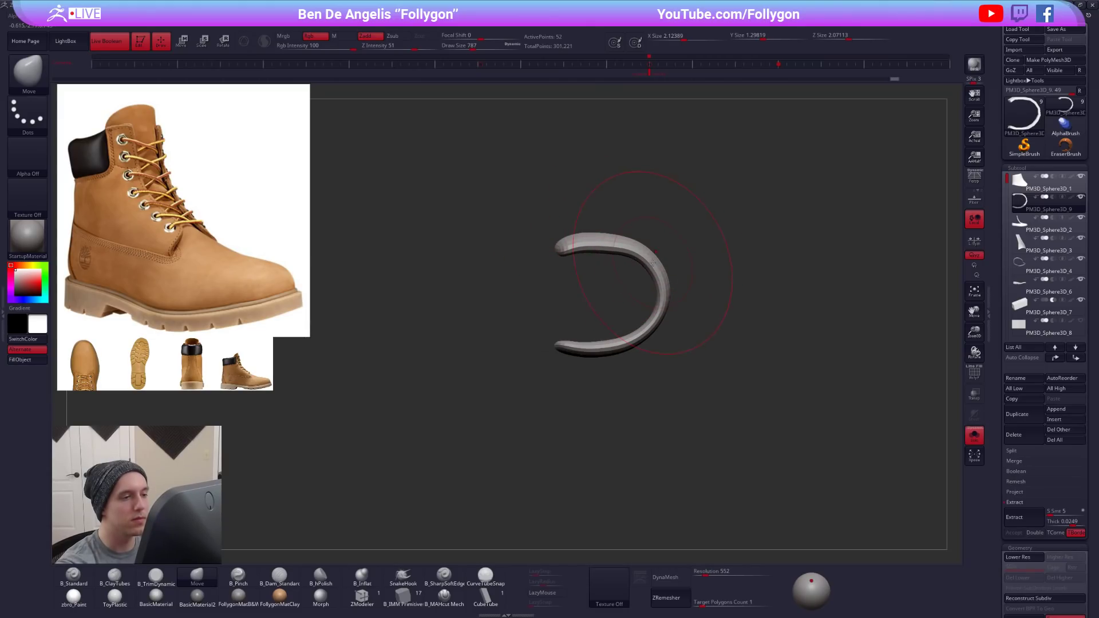
{"action": "right_click_drag", "start_coordinate": [624, 334], "coordinate": [677, 337]}
{"action": "left_click_drag", "start_coordinate": [620, 245], "coordinate": [611, 247]}
{"action": "key", "text": "space"}
{"action": "left_click_drag", "start_coordinate": [536, 271], "coordinate": [540, 312]}
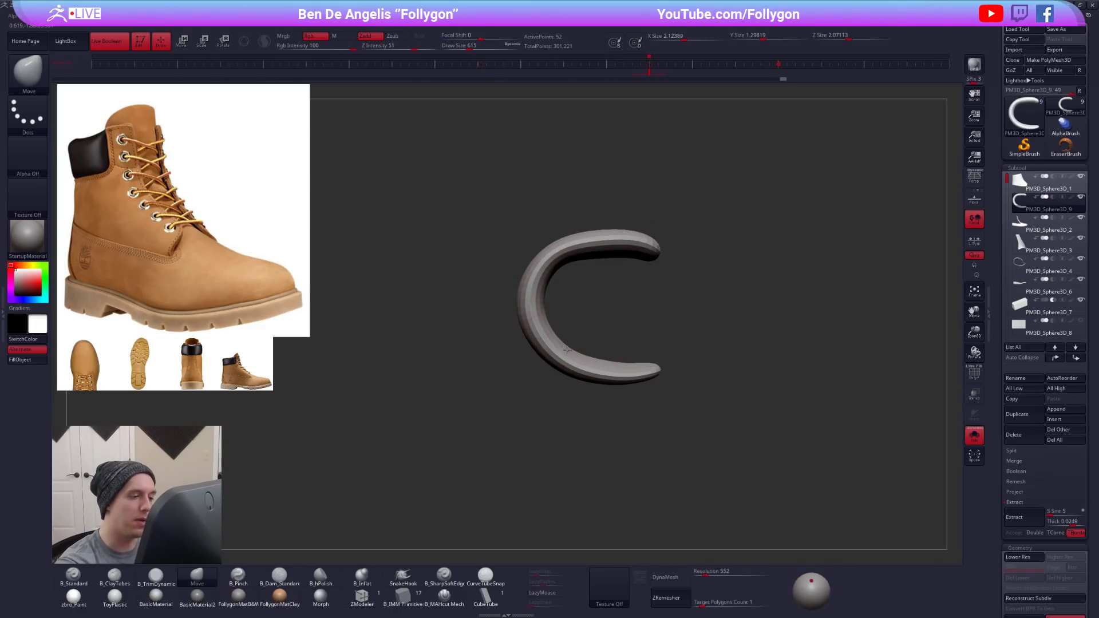
{"action": "key", "text": "shift+d"}
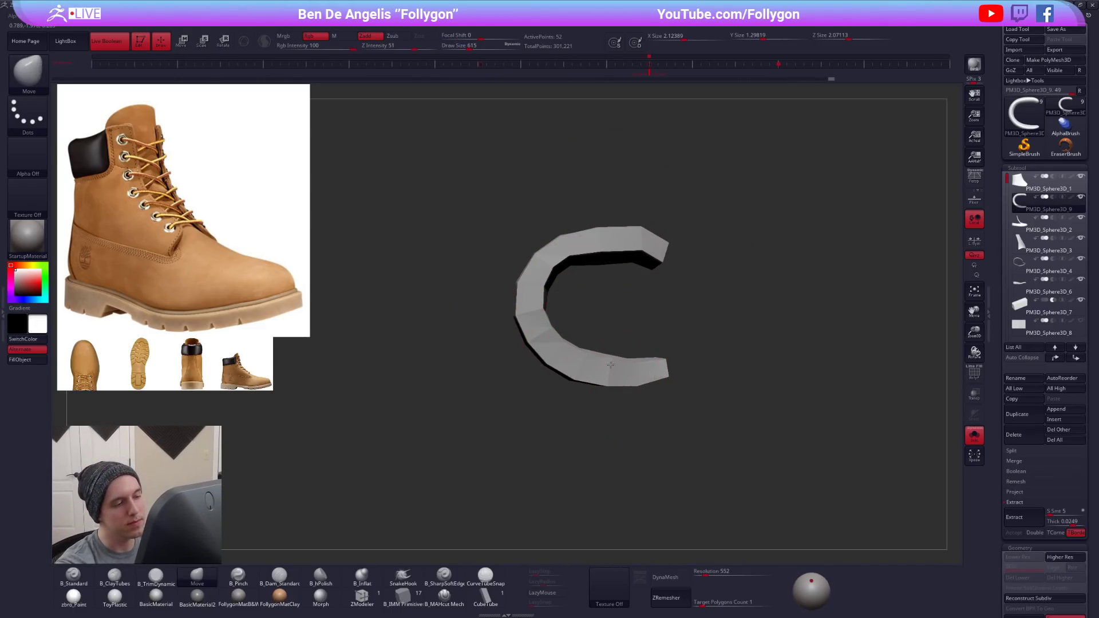
{"action": "key", "text": "space"}
{"action": "left_click_drag", "start_coordinate": [652, 246], "coordinate": [642, 245]}
{"action": "key", "text": "space"}
- Show the whole boot and adjust the collar panel's lower front edge with the Move brush at draw size 252
{"action": "left_click_drag", "start_coordinate": [649, 401], "coordinate": [647, 309]}
{"action": "left_click_drag", "start_coordinate": [646, 309], "coordinate": [640, 434], "text": "alt"}
{"action": "key", "text": "shift+s"}
{"action": "key", "text": "space"}
{"action": "left_click_drag", "start_coordinate": [612, 309], "coordinate": [626, 308]}
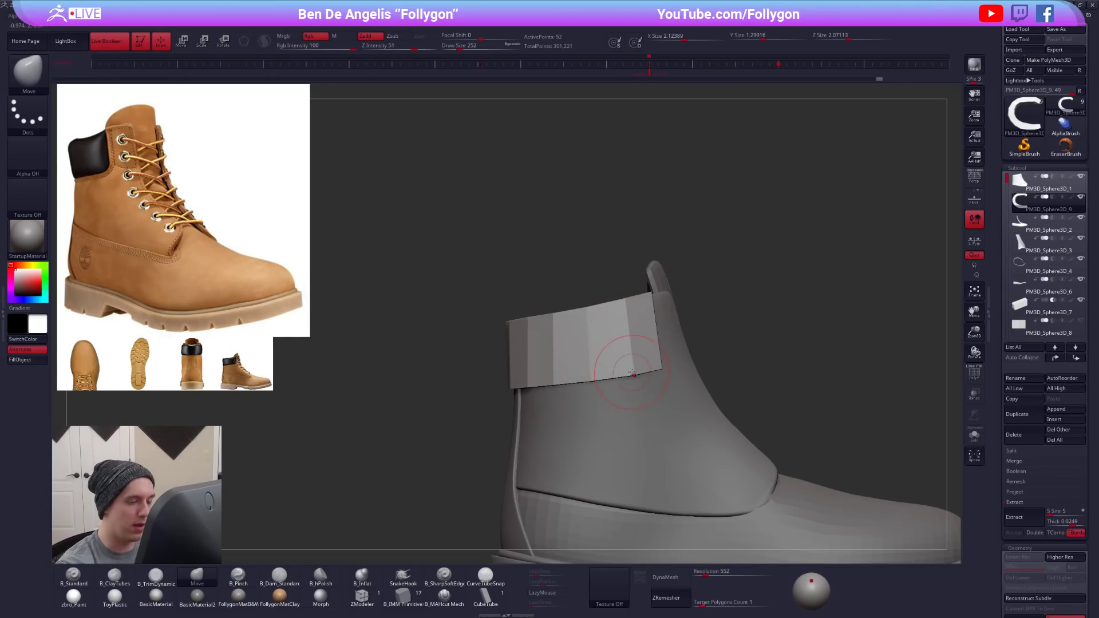
{"action": "key", "text": "space"}
{"action": "left_click_drag", "start_coordinate": [632, 373], "coordinate": [634, 375]}
{"action": "left_click_drag", "start_coordinate": [567, 380], "coordinate": [612, 381], "text": "alt"}
{"action": "right_click_drag", "start_coordinate": [613, 396], "coordinate": [733, 460]}
- Isolate the collar panel and crease a border edge loop using ZModeler's Crease action with the EdgeLoop Complete target, then preview it smoothed
{"action": "key", "text": "alt+s"}
{"action": "key", "text": "d"}
{"action": "key", "text": "shift+d"}
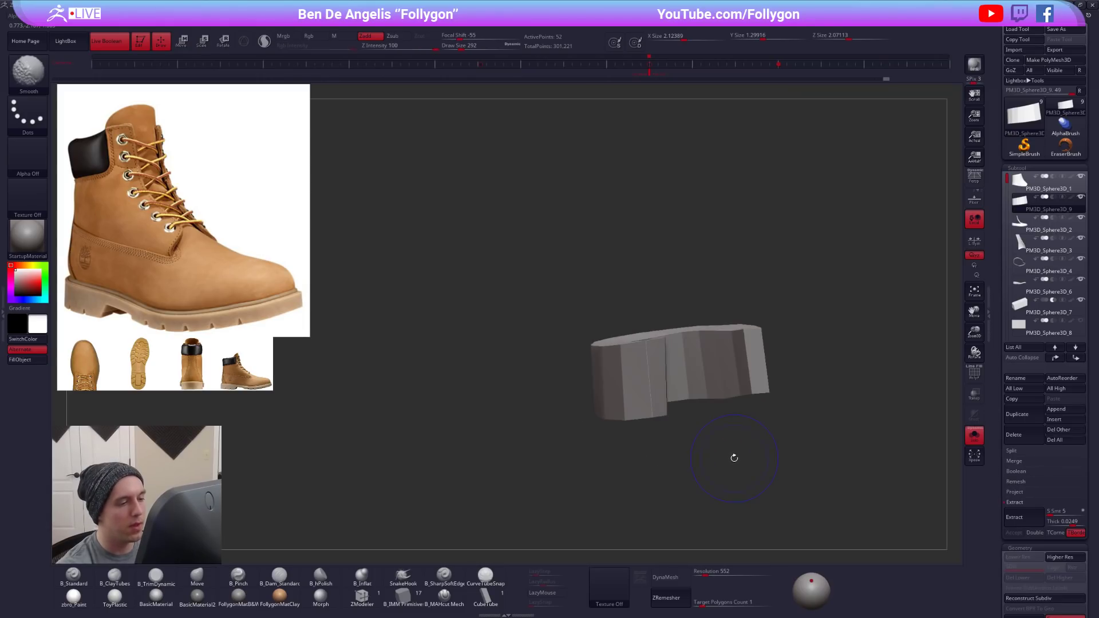
{"action": "left_click", "coordinate": [361, 600]}
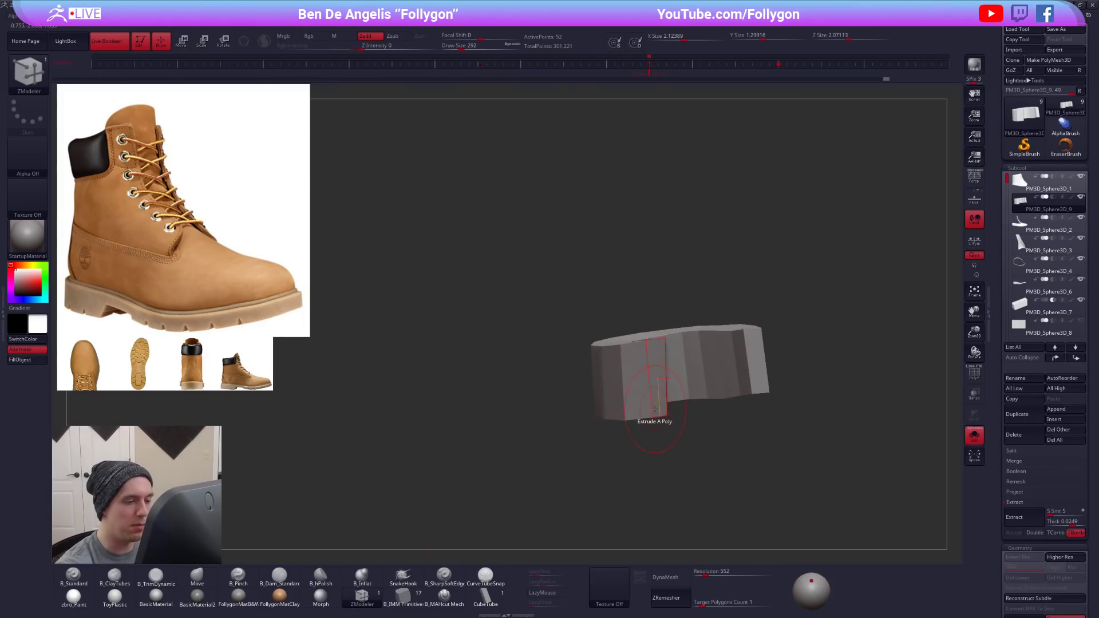
{"action": "right_click_drag", "start_coordinate": [658, 415], "coordinate": [603, 401]}
{"action": "key", "text": "space"}
{"action": "left_click", "coordinate": [587, 410]}
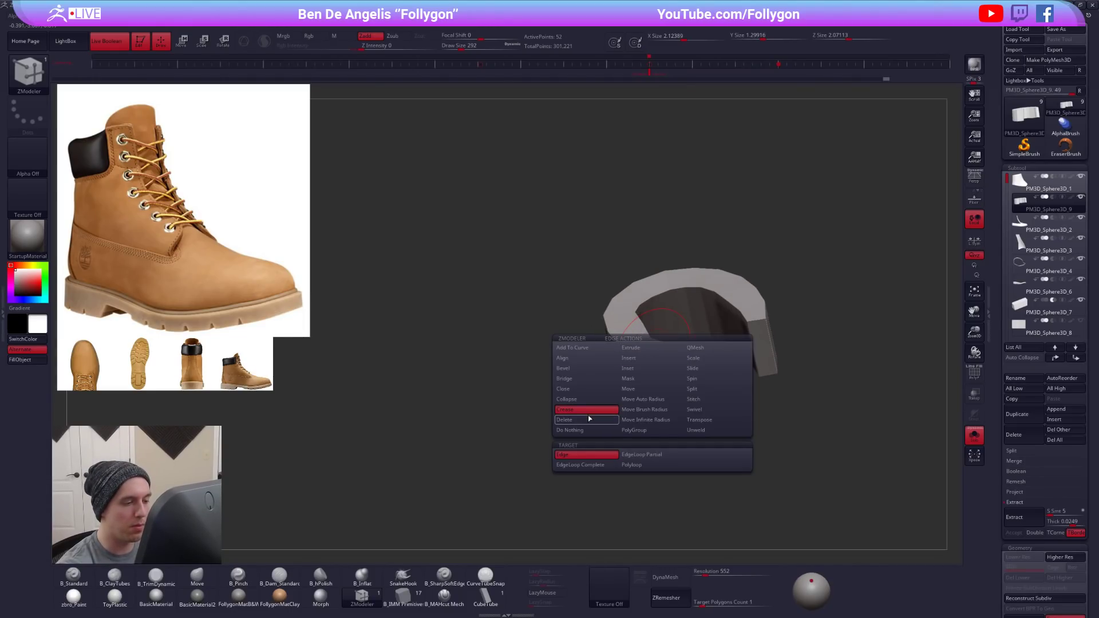
{"action": "left_click", "coordinate": [583, 464]}
{"action": "left_click", "coordinate": [629, 348]}
{"action": "key", "text": "d"}
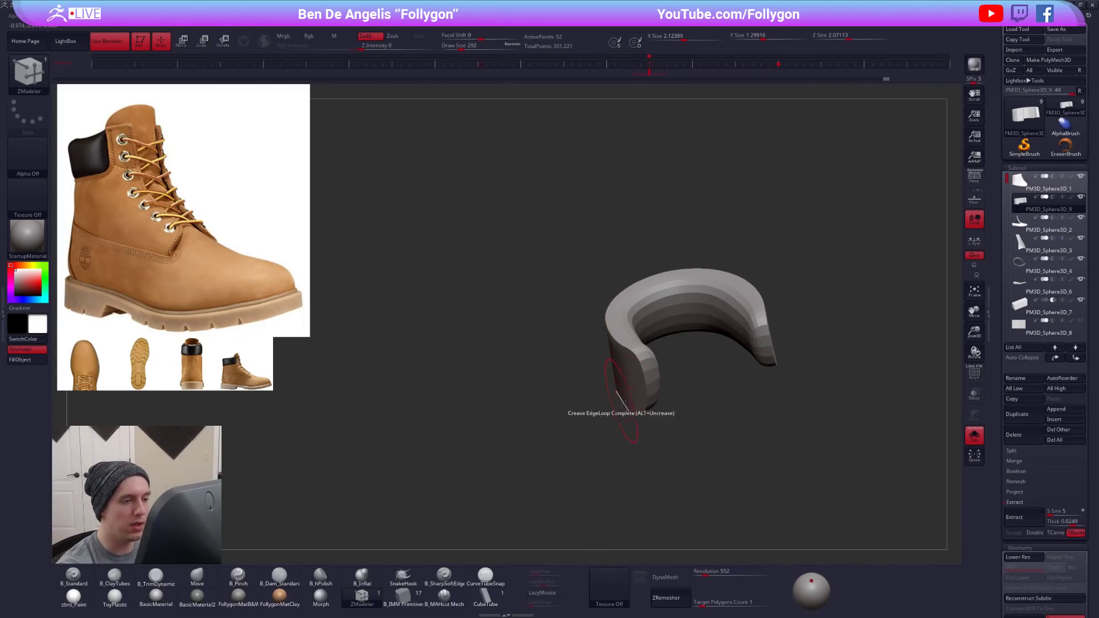
- Crease another complete edge loop on the collar panel and check it with the smoothing preview
{"action": "right_click_drag", "start_coordinate": [622, 397], "coordinate": [657, 385]}
{"action": "key", "text": "shift+d"}
{"action": "mouse_move", "coordinate": [681, 460]}
{"action": "right_mouse_down"}
{"action": "mouse_move", "coordinate": [646, 376]}
{"action": "mouse_move", "coordinate": [618, 371]}
{"action": "mouse_move", "coordinate": [665, 390]}
{"action": "right_mouse_up"}
{"action": "left_click", "coordinate": [646, 373]}
{"action": "key", "text": "d"}
{"action": "mouse_move", "coordinate": [703, 460]}
{"action": "right_mouse_down"}
{"action": "mouse_move", "coordinate": [713, 475]}
{"action": "mouse_move", "coordinate": [690, 471]}
{"action": "right_mouse_up"}
{"action": "key", "text": "shift+d"}
- Switch ZModeler's crease target to Edge, crease the collar's front corner edge and check the smoothed panel on the boot
{"action": "key", "text": "b"}
{"action": "key", "text": "z"}
{"action": "key", "text": "m"}
{"action": "key", "text": "space"}
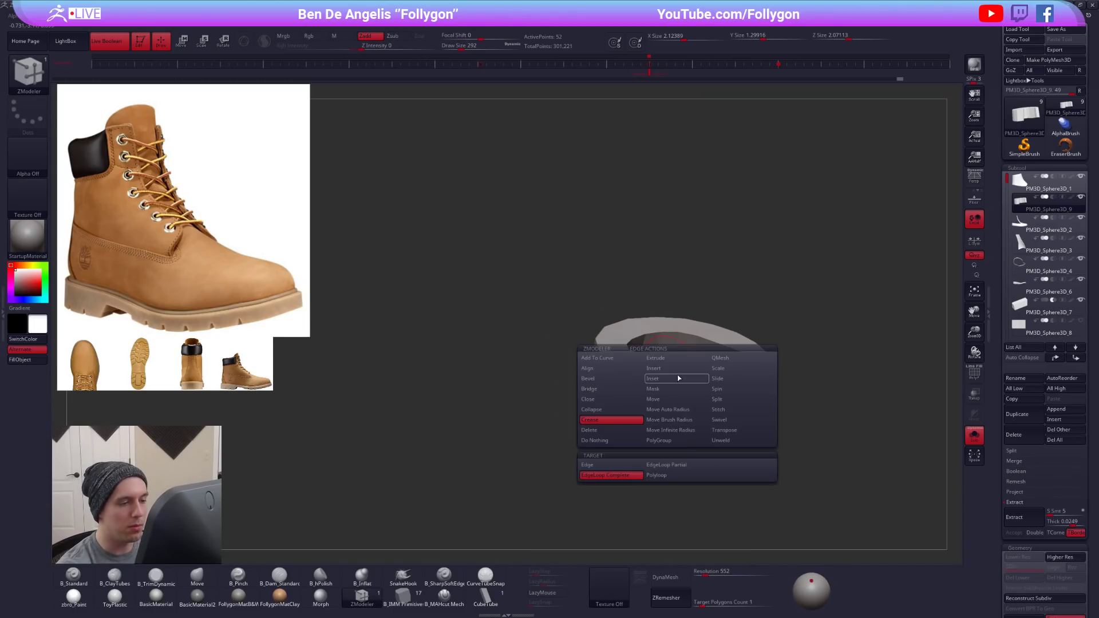
{"action": "left_click", "coordinate": [590, 465]}
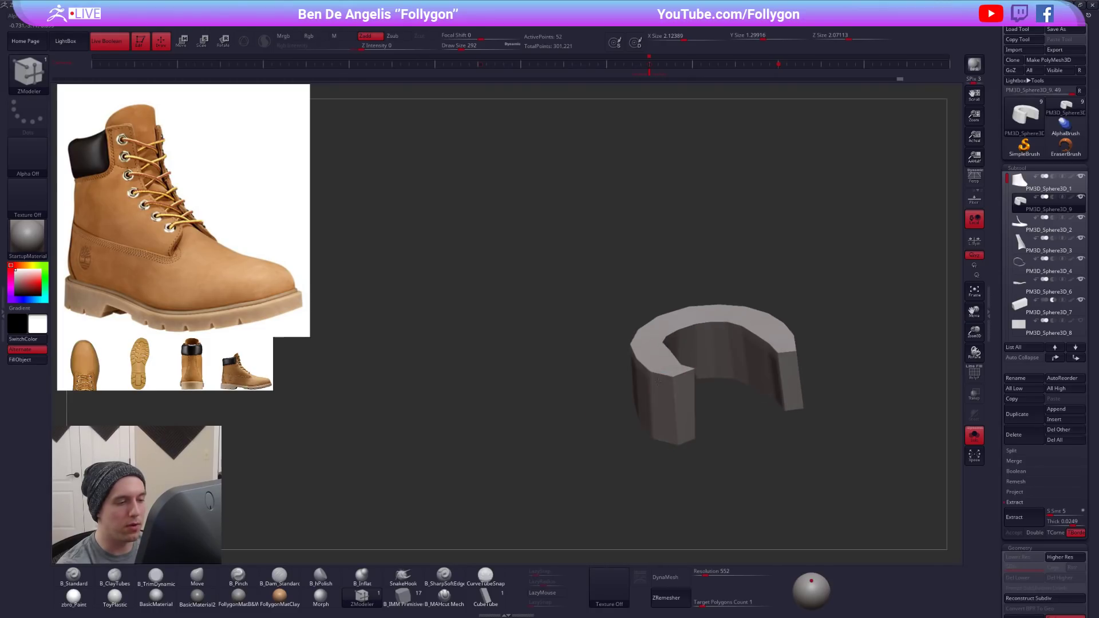
{"action": "left_click", "coordinate": [790, 354]}
{"action": "key", "text": "d"}
{"action": "key", "text": "alt+s"}
{"action": "right_click_drag", "start_coordinate": [719, 389], "coordinate": [693, 403]}
{"action": "mouse_move", "coordinate": [685, 468]}
{"action": "right_mouse_down"}
{"action": "mouse_move", "coordinate": [706, 439]}
{"action": "mouse_move", "coordinate": [699, 462]}
{"action": "mouse_move", "coordinate": [621, 409]}
{"action": "right_mouse_up"}
{"action": "key", "text": "shift+f"}
- Try to bevel the collar panel's lower border edge loop using ZModeler's Bevel action with the EdgeLoop Complete target
{"action": "key", "text": "alt+s"}
{"action": "key", "text": "shift+d"}
{"action": "key", "text": "space"}
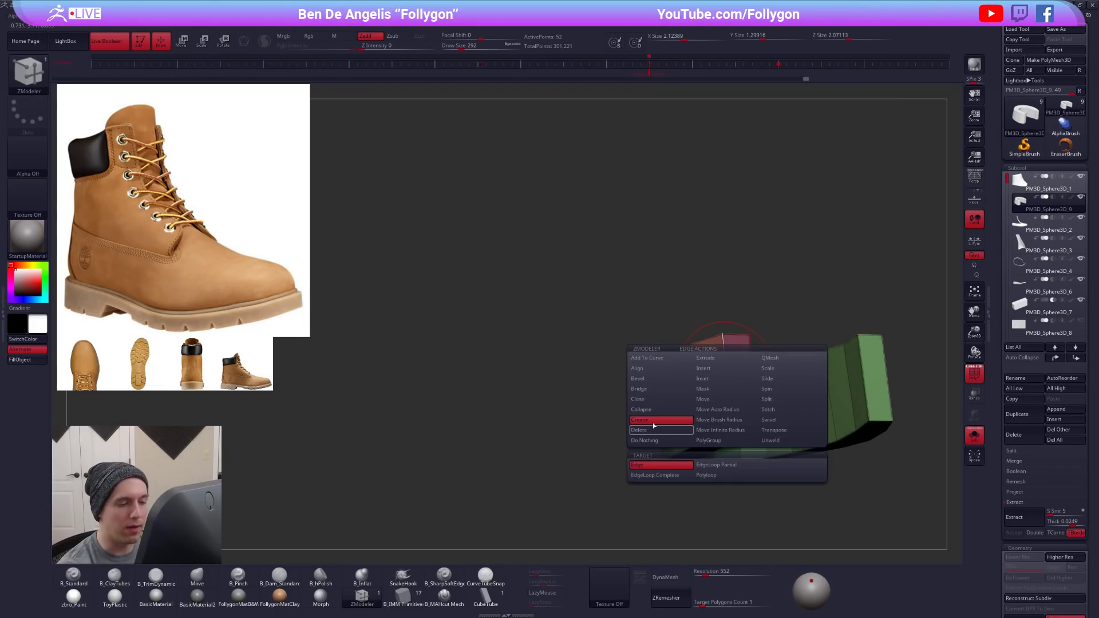
{"action": "left_click", "coordinate": [663, 379]}
{"action": "right_click_drag", "start_coordinate": [666, 470], "coordinate": [623, 449], "text": "alt"}
{"action": "left_click_drag", "start_coordinate": [670, 364], "coordinate": [676, 361]}
{"action": "right_click_drag", "start_coordinate": [676, 362], "coordinate": [680, 341]}
{"action": "key", "text": "ctrl+z"}
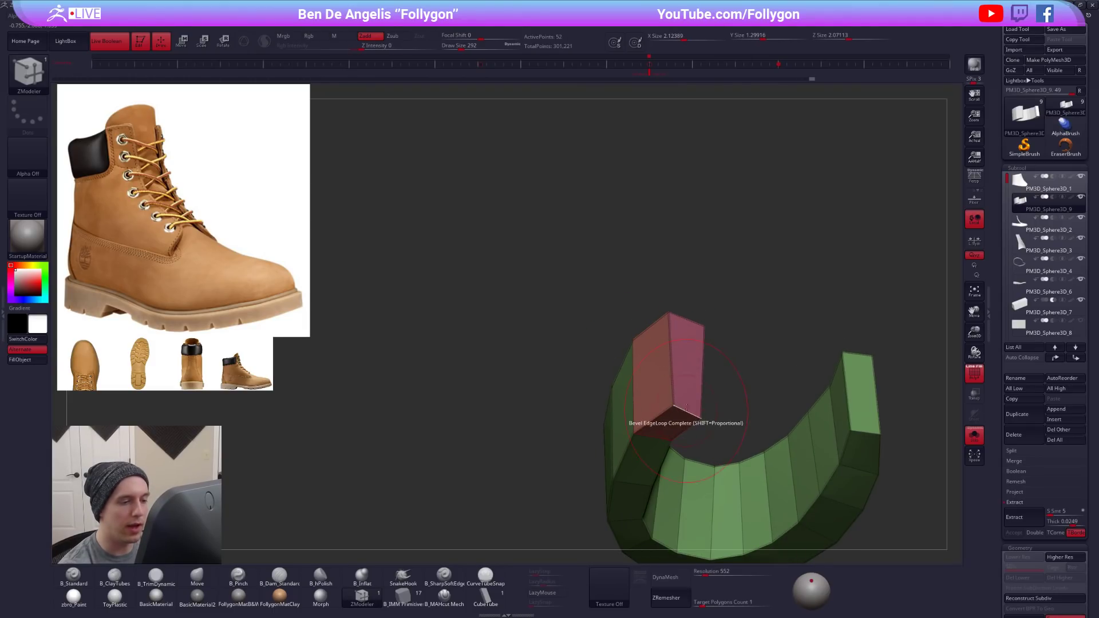
{"action": "key", "text": "ctrl+z"}
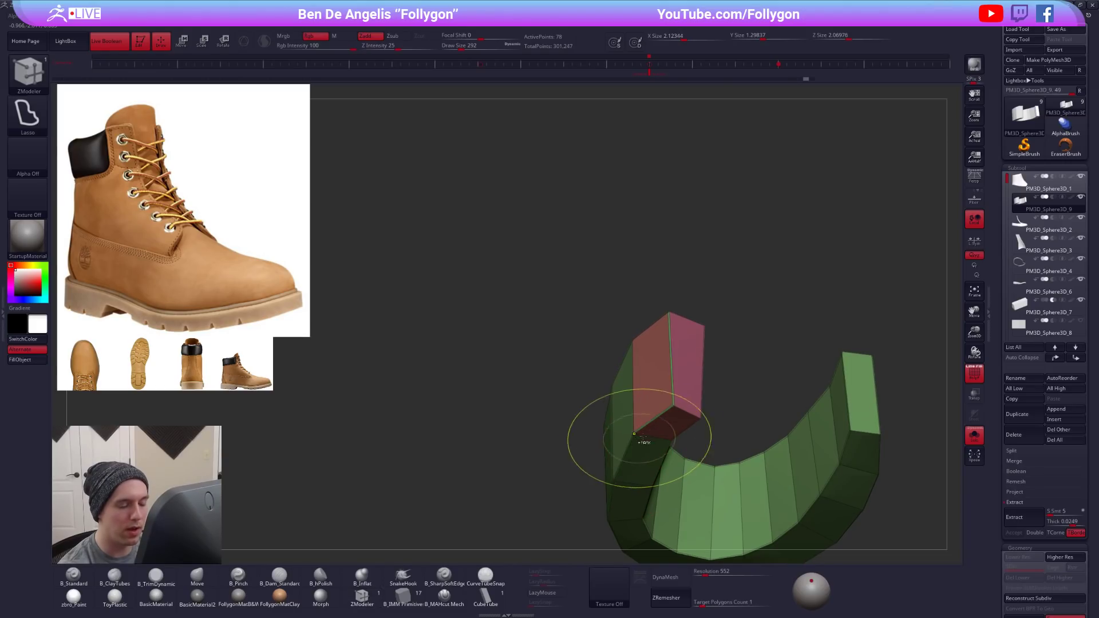
{"action": "left_click_drag", "start_coordinate": [673, 398], "coordinate": [684, 413]}
{"action": "key", "text": "ctrl+z"}
- Assign the whole collar panel to a single polygroup and try the complete-loop bevel on its lower inner border
{"action": "right_click_drag", "start_coordinate": [685, 441], "coordinate": [730, 427], "text": "ctrl"}
{"action": "key", "text": "ctrl+w"}
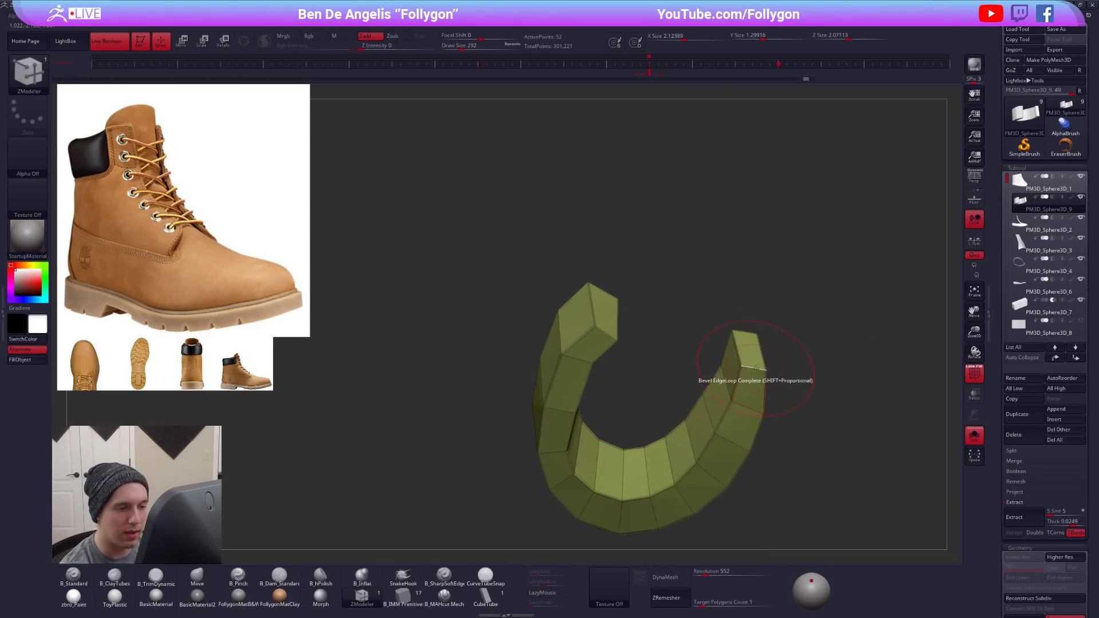
{"action": "left_click_drag", "start_coordinate": [755, 371], "coordinate": [750, 376]}
{"action": "key", "text": "ctrl+z"}
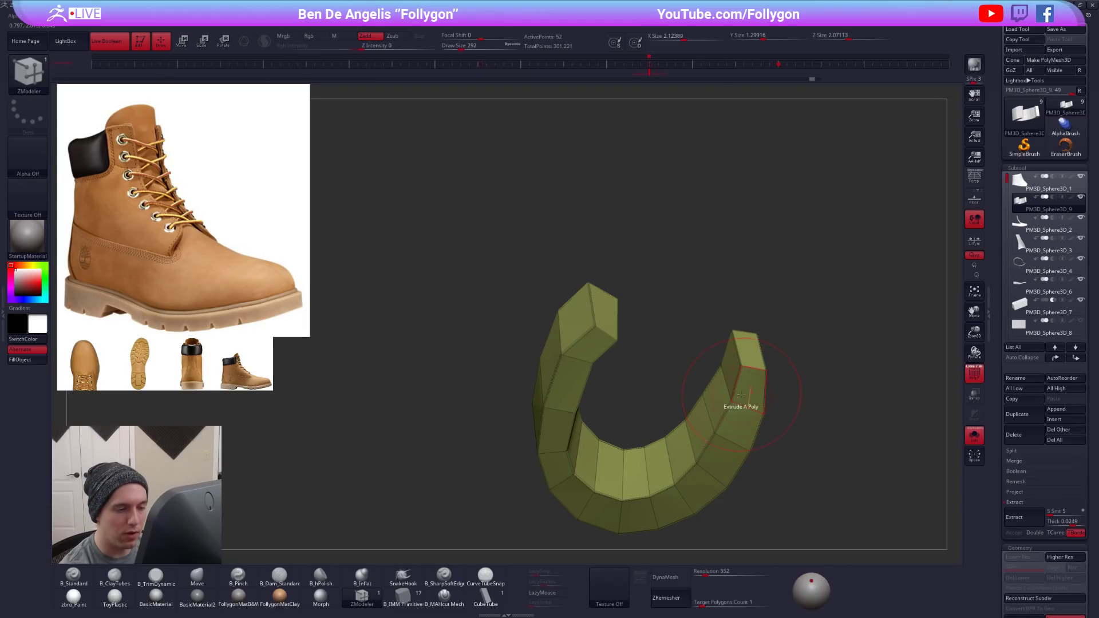
{"action": "key", "text": "ctrl+z"}
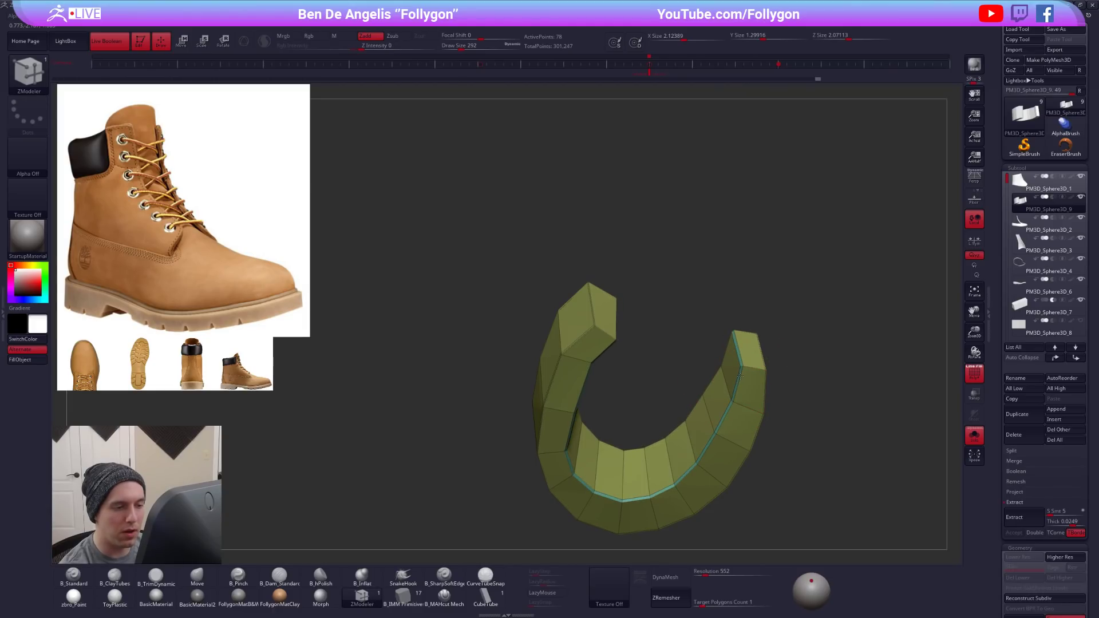
{"action": "key", "text": "ctrl+z"}
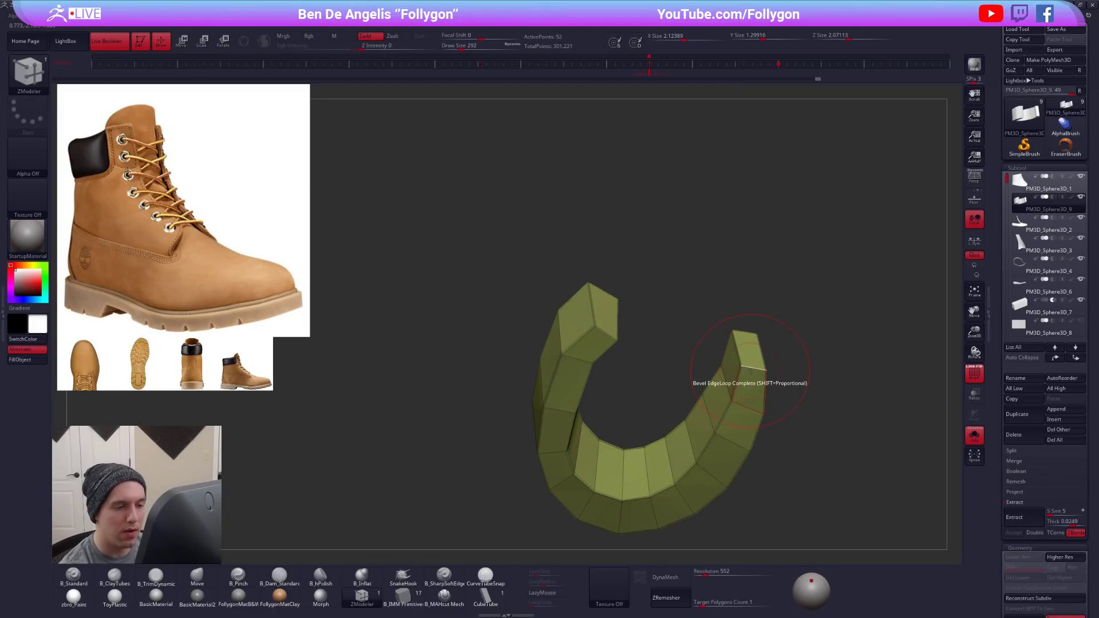
- Reduce the draw size to 121 and try again to bevel the collar's lower inner border loop
{"action": "key", "text": "ctrl+z"}
{"action": "key", "text": "space"}
{"action": "left_click_drag", "start_coordinate": [777, 367], "coordinate": [771, 367]}
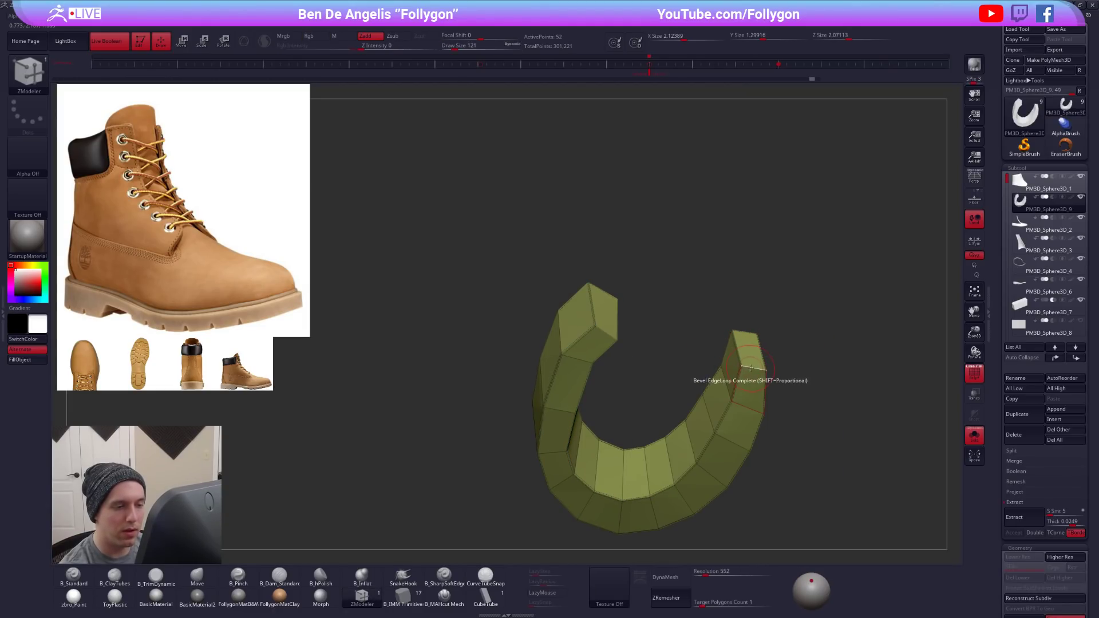
{"action": "key", "text": "ctrl+z"}
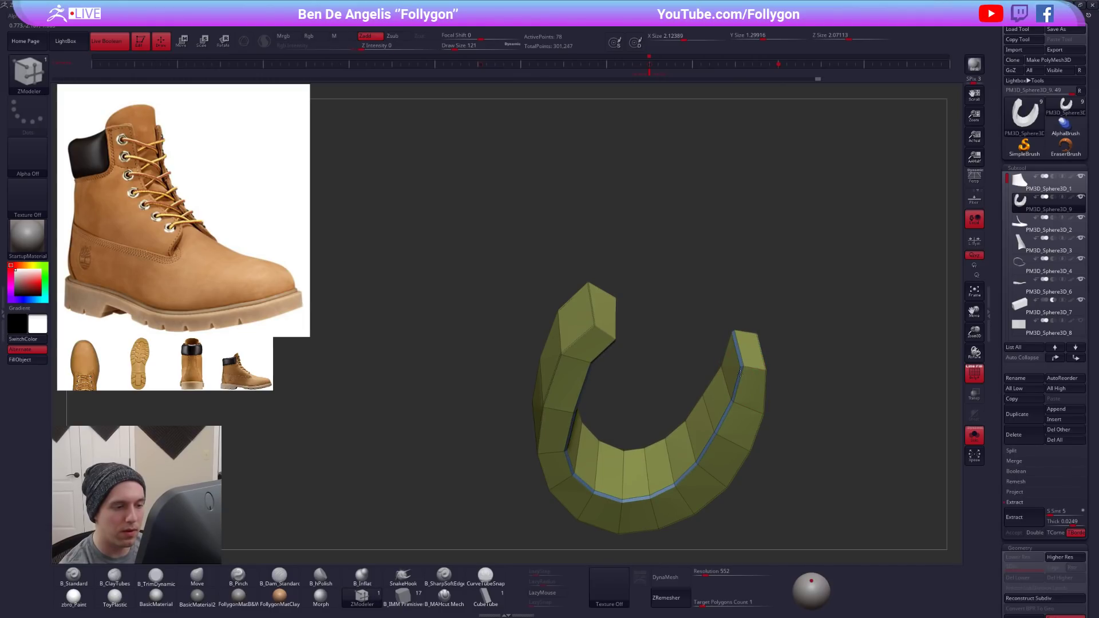
{"action": "left_click_drag", "start_coordinate": [740, 373], "coordinate": [743, 377]}
{"action": "key", "text": "ctrl+z"}
{"action": "key", "text": "ctrl+z"}
{"action": "key", "text": "ctrl+z"}
- Insert several edge loops around the lower part of the collar panel with ZModeler's polyloop insertion
{"action": "right_click_drag", "start_coordinate": [743, 444], "coordinate": [660, 430]}
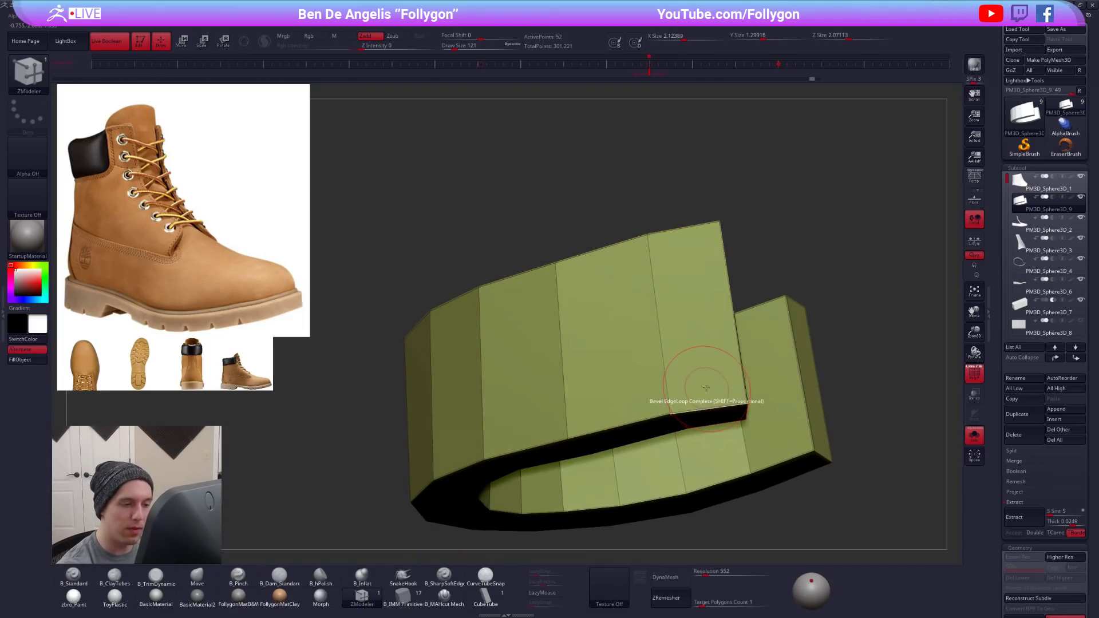
{"action": "key", "text": "space"}
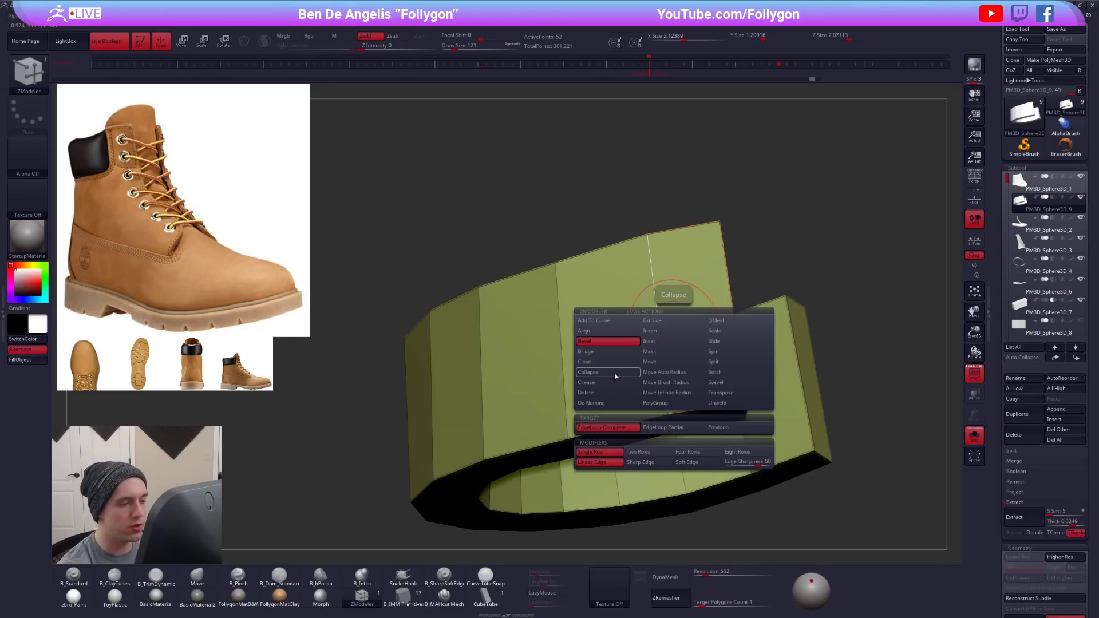
{"action": "left_click", "coordinate": [681, 394]}
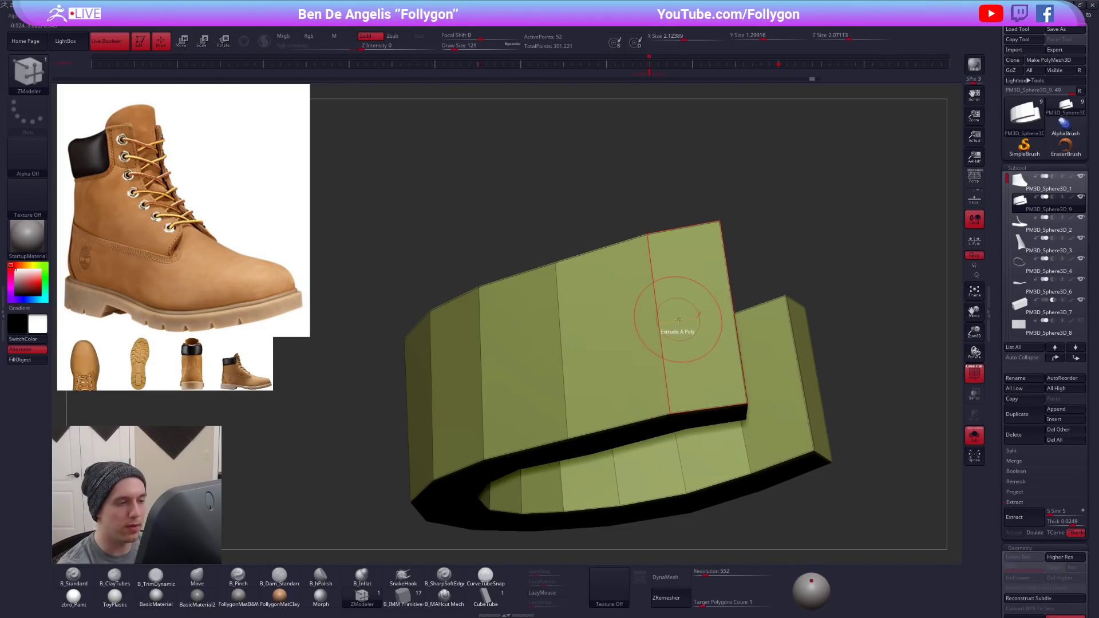
{"action": "key", "text": "space"}
{"action": "left_click", "coordinate": [737, 423]}
{"action": "right_click_drag", "start_coordinate": [580, 371], "coordinate": [696, 382], "text": "alt"}
{"action": "left_click", "coordinate": [709, 358]}
{"action": "left_click", "coordinate": [710, 403]}
{"action": "left_click", "coordinate": [711, 406]}
{"action": "mouse_move", "coordinate": [716, 435]}
{"action": "right_mouse_down"}
{"action": "mouse_move", "coordinate": [726, 425]}
{"action": "mouse_move", "coordinate": [714, 449]}
{"action": "right_mouse_up"}
{"action": "left_click", "coordinate": [733, 422]}
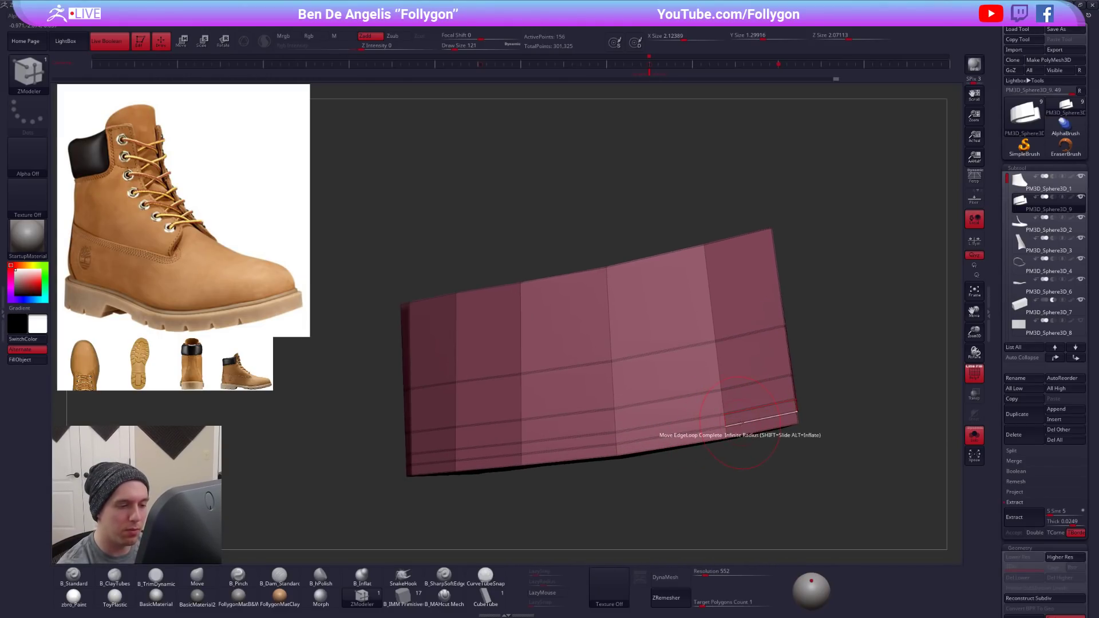
- Delete the extra edge loops using the EdgeLoop Complete target, keeping only the one closest to the collar's lower border
{"action": "key", "text": "space"}
{"action": "left_click", "coordinate": [679, 421]}
{"action": "left_click", "coordinate": [668, 475]}
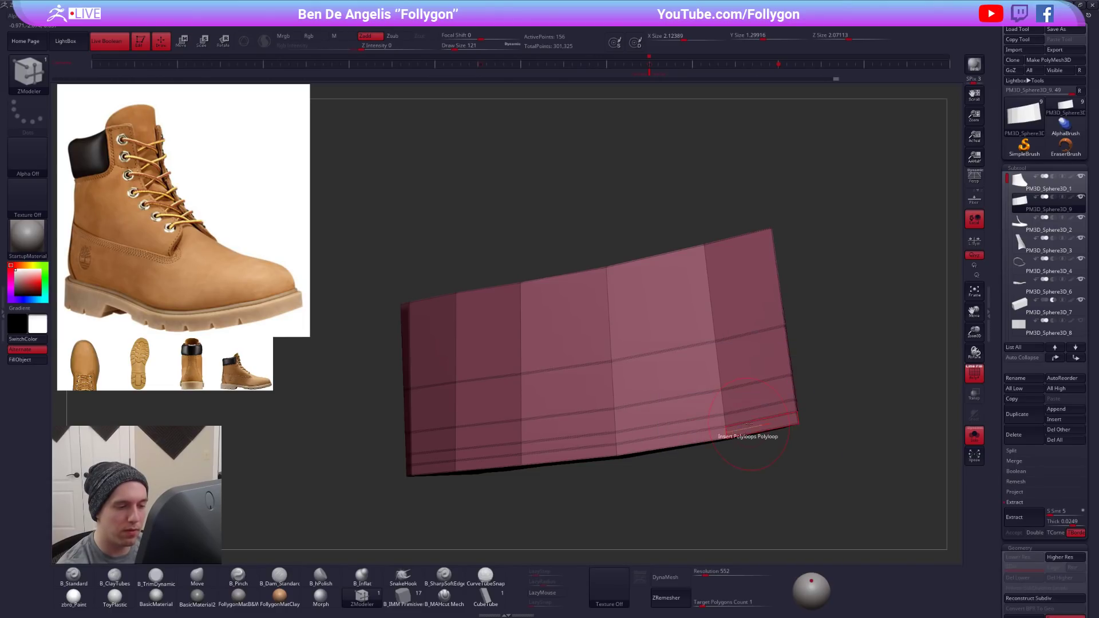
{"action": "key", "text": "space"}
{"action": "left_click", "coordinate": [688, 433]}
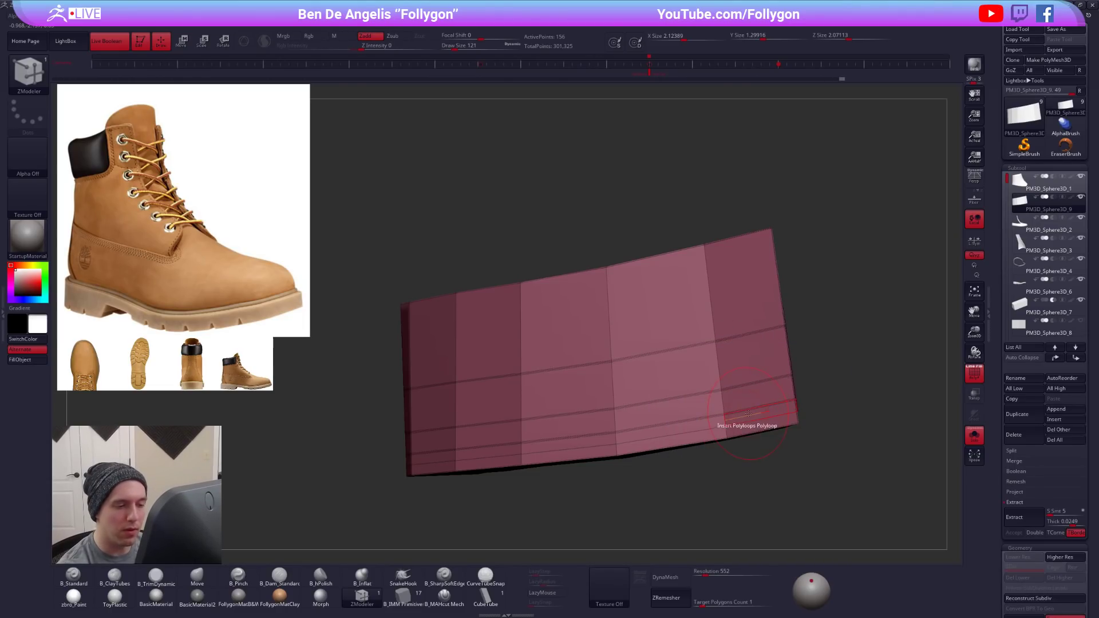
{"action": "key", "text": "space"}
{"action": "left_click", "coordinate": [735, 463]}
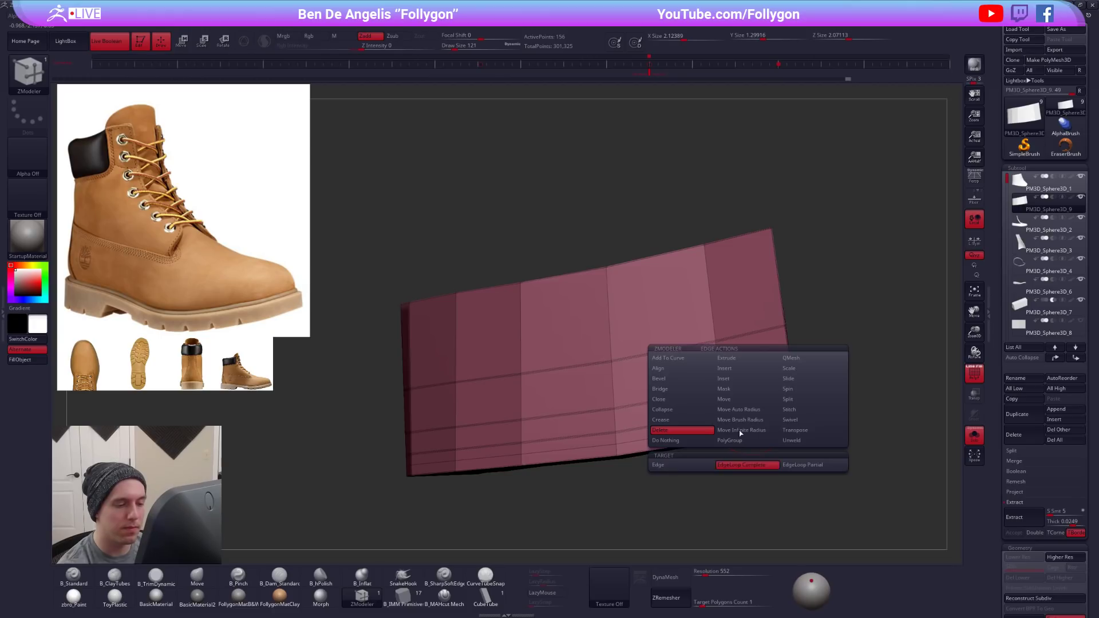
{"action": "left_click", "coordinate": [752, 408]}
{"action": "left_click", "coordinate": [752, 383]}
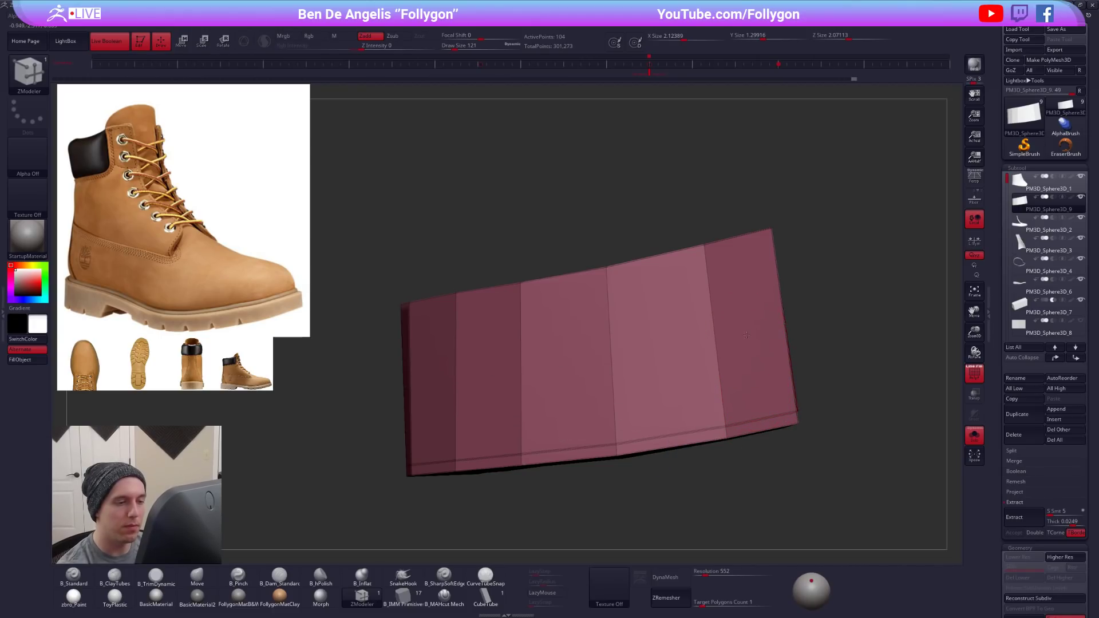
- Apply ZModeler's Crease action with the EdgeLoop Complete target near the collar's lower border and check the smoothing preview
{"action": "key", "text": "space"}
{"action": "left_click", "coordinate": [748, 428]}
{"action": "right_click_drag", "start_coordinate": [755, 433], "coordinate": [703, 425]}
{"action": "key", "text": "d"}
{"action": "key", "text": "shift+d"}
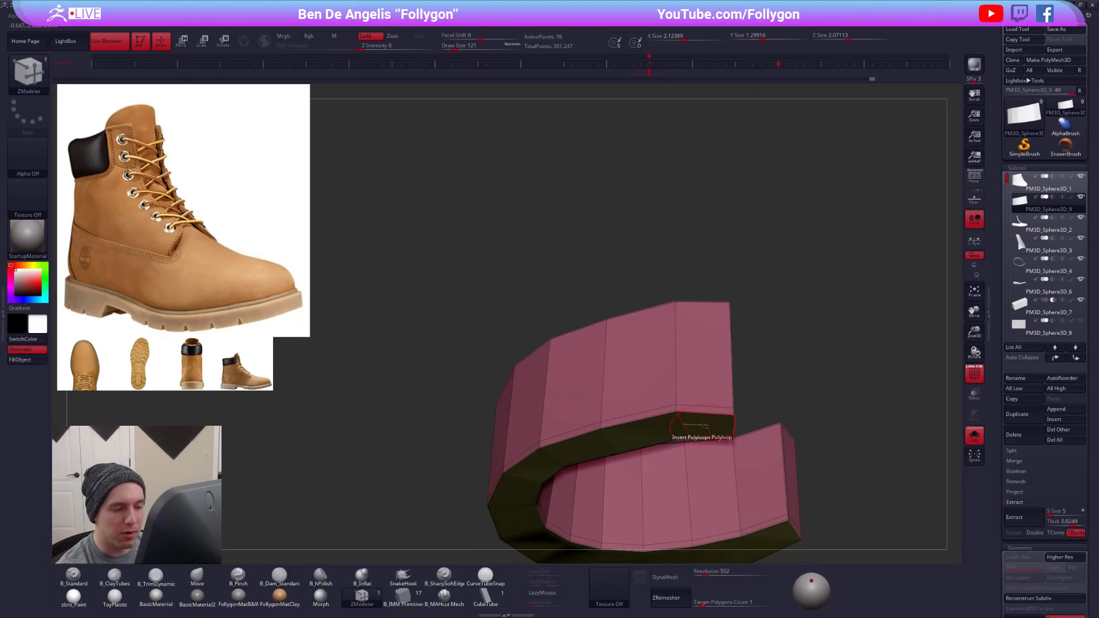
- Bevel the collar's complete lower border edge loop with a small single-row bevel and preview it smoothed
{"action": "key", "text": "space"}
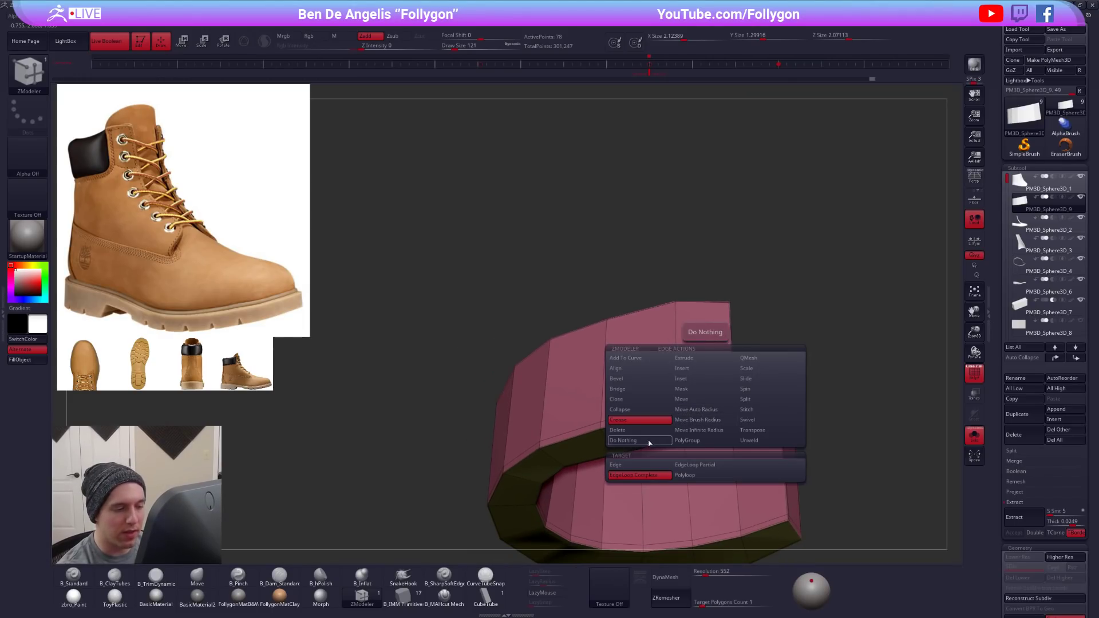
{"action": "left_click", "coordinate": [639, 378]}
{"action": "right_click_drag", "start_coordinate": [676, 410], "coordinate": [687, 408], "text": "ctrl"}
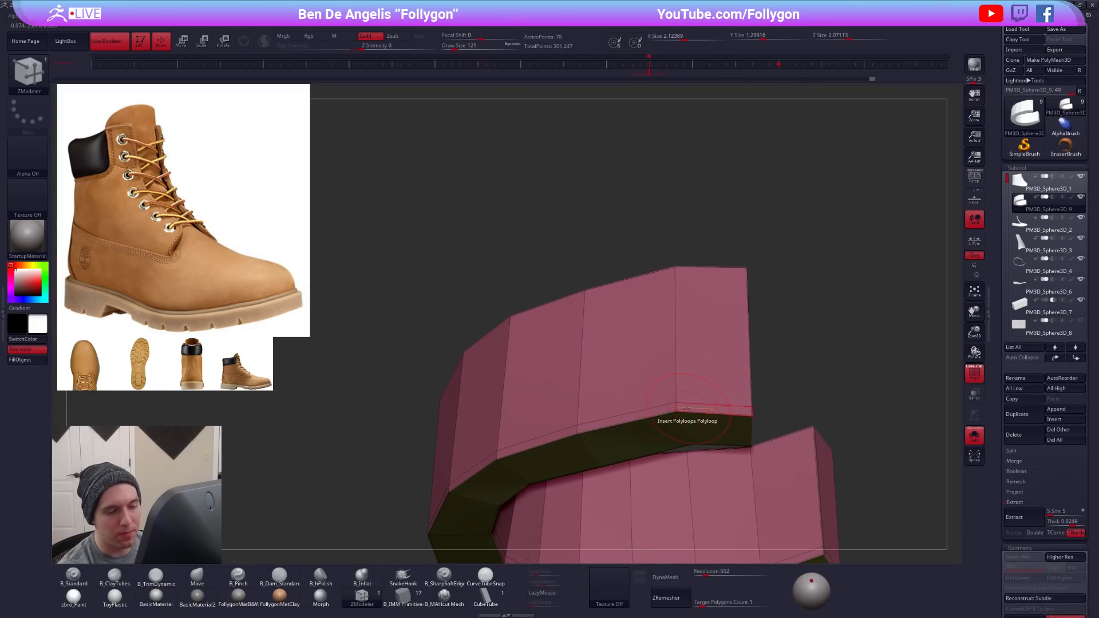
{"action": "left_click_drag", "start_coordinate": [694, 413], "coordinate": [697, 417]}
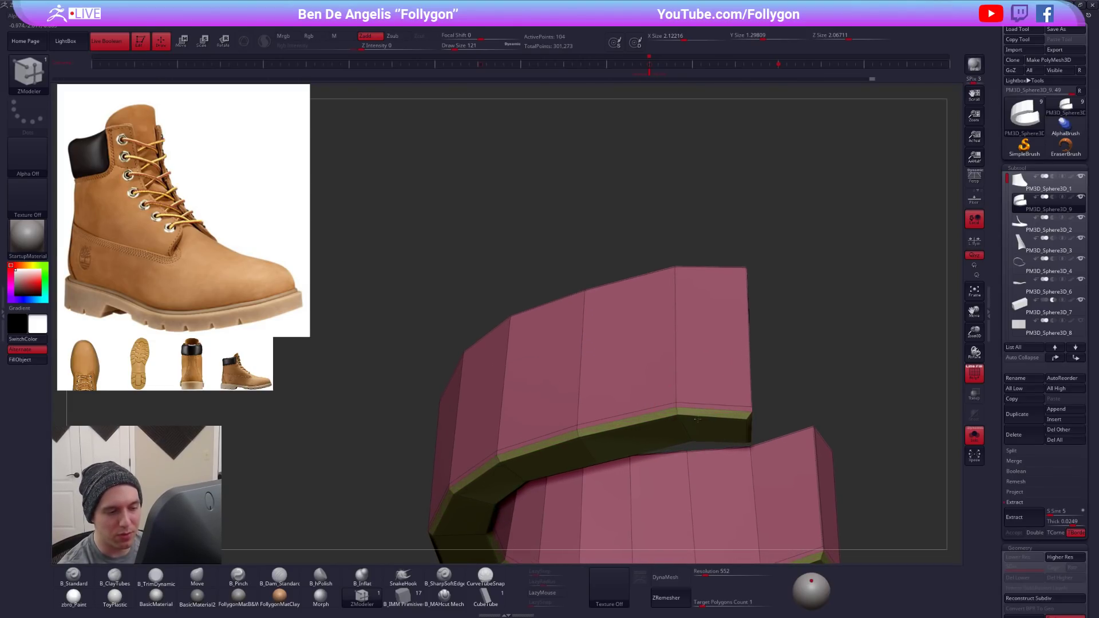
{"action": "right_click_drag", "start_coordinate": [698, 421], "coordinate": [696, 462]}
{"action": "right_click_drag", "start_coordinate": [780, 435], "coordinate": [772, 406]}
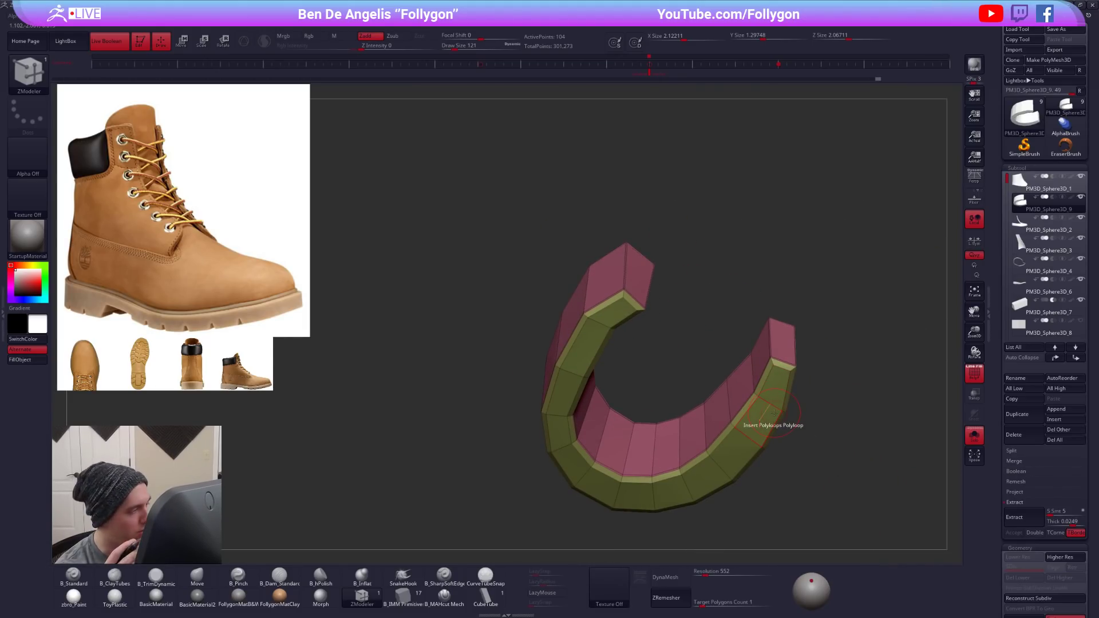
{"action": "key", "text": "d"}
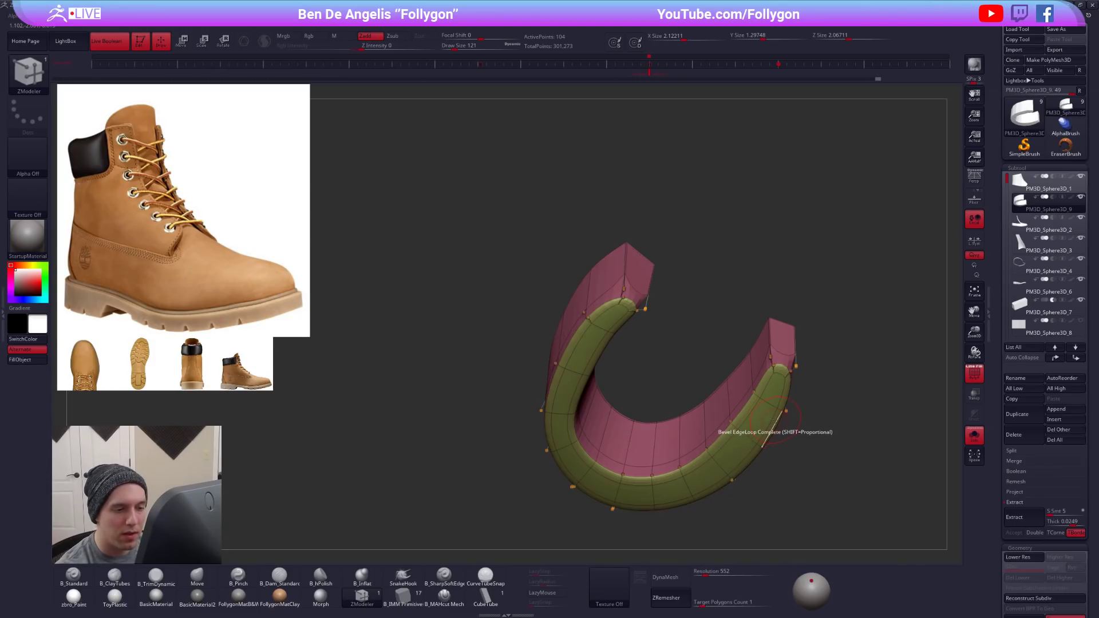
{"action": "key", "text": "shift+d"}
{"action": "right_click_drag", "start_coordinate": [774, 421], "coordinate": [770, 377]}
- Delete the remaining support loop above the collar's beveled lower border and check the panel's smoothing
{"action": "right_click_drag", "start_coordinate": [639, 360], "coordinate": [636, 319]}
{"action": "right_click_drag", "start_coordinate": [635, 320], "coordinate": [617, 351], "text": "ctrl"}
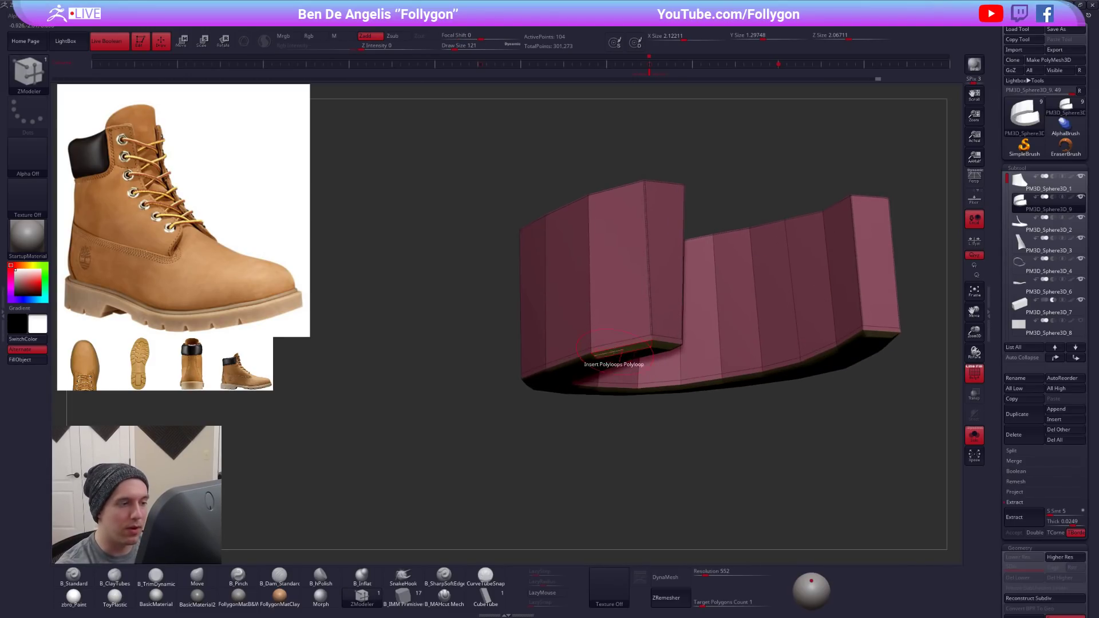
{"action": "key", "text": "space"}
{"action": "left_click", "coordinate": [535, 408]}
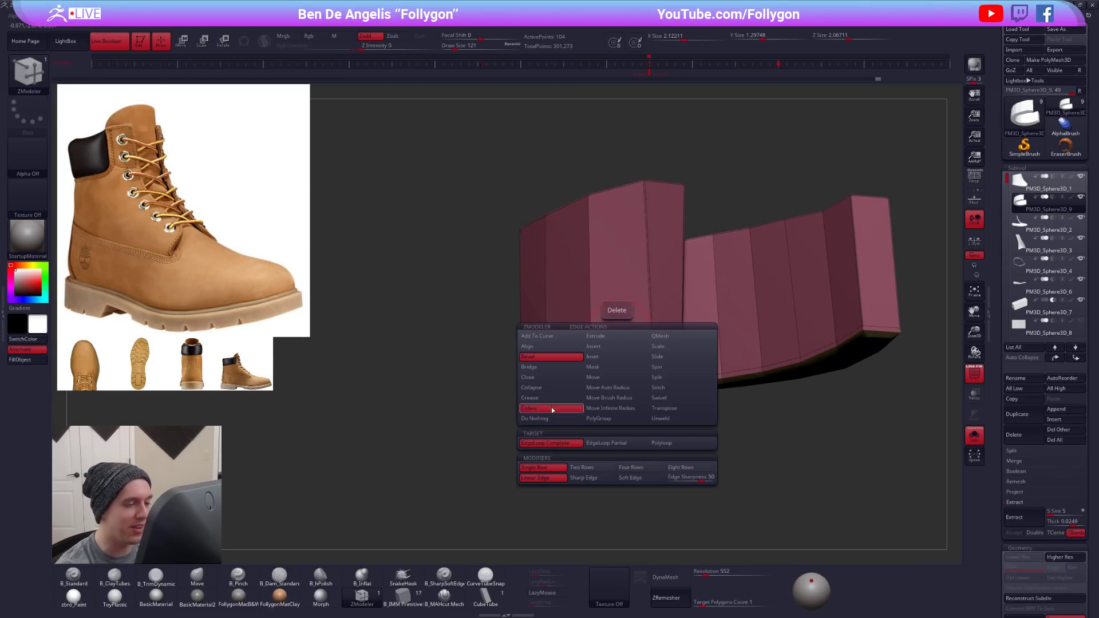
{"action": "left_click", "coordinate": [622, 341]}
{"action": "right_click_drag", "start_coordinate": [622, 376], "coordinate": [623, 345], "text": "ctrl"}
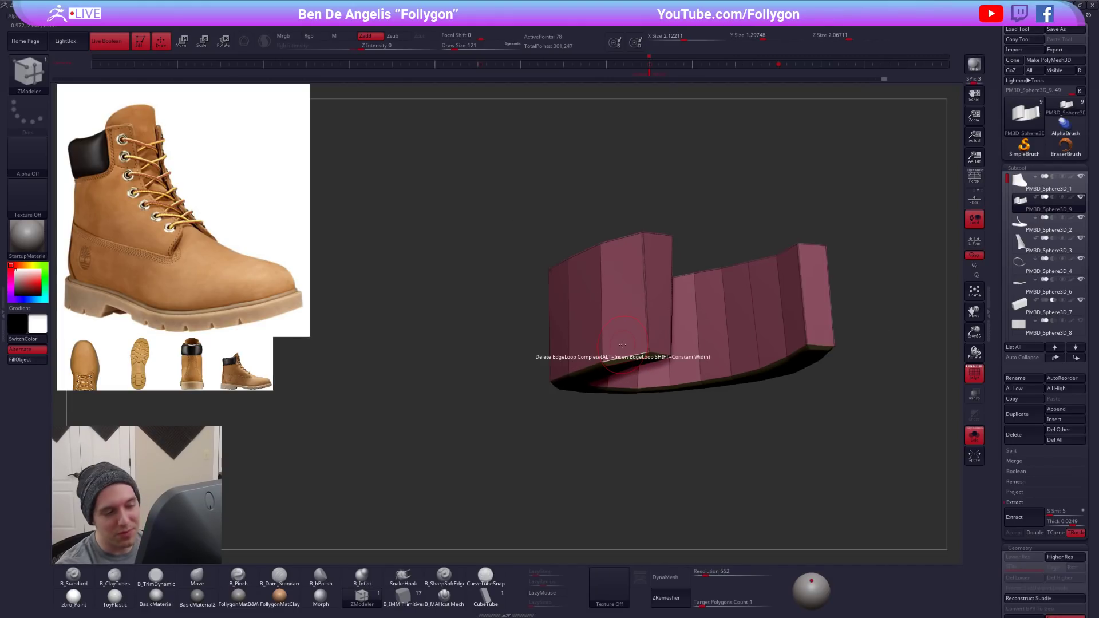
{"action": "key", "text": "d"}
{"action": "key", "text": "shift+d"}
{"action": "right_click_drag", "start_coordinate": [643, 292], "coordinate": [648, 326], "text": "alt"}
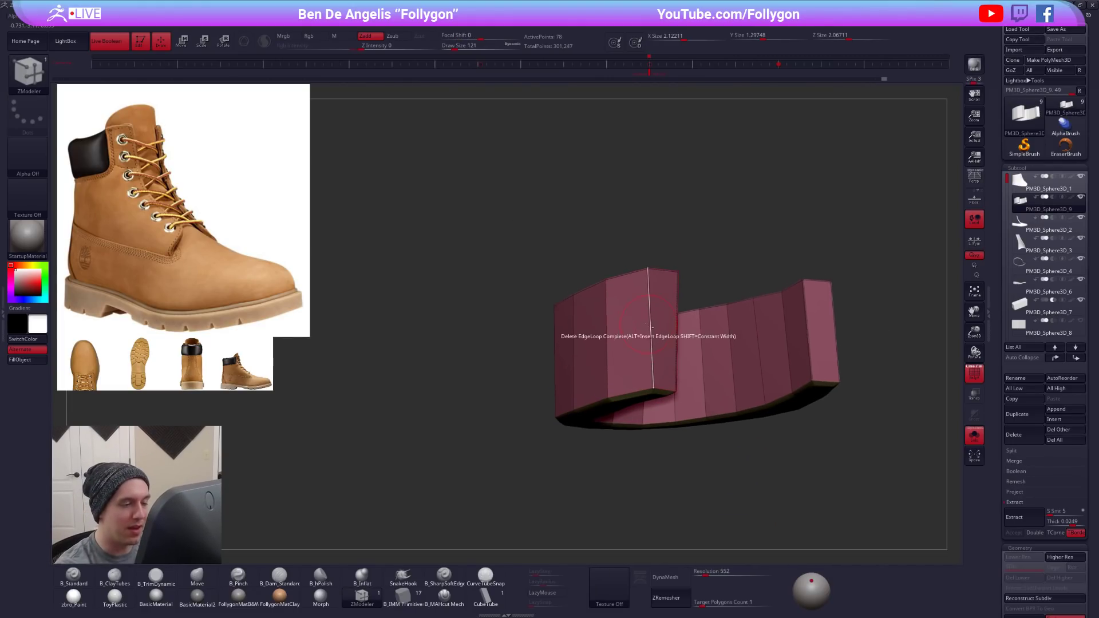
- Crease the collar's front vertical edge using the Crease action with the Edge target and check the smoothed panel on the boot
{"action": "key", "text": "space"}
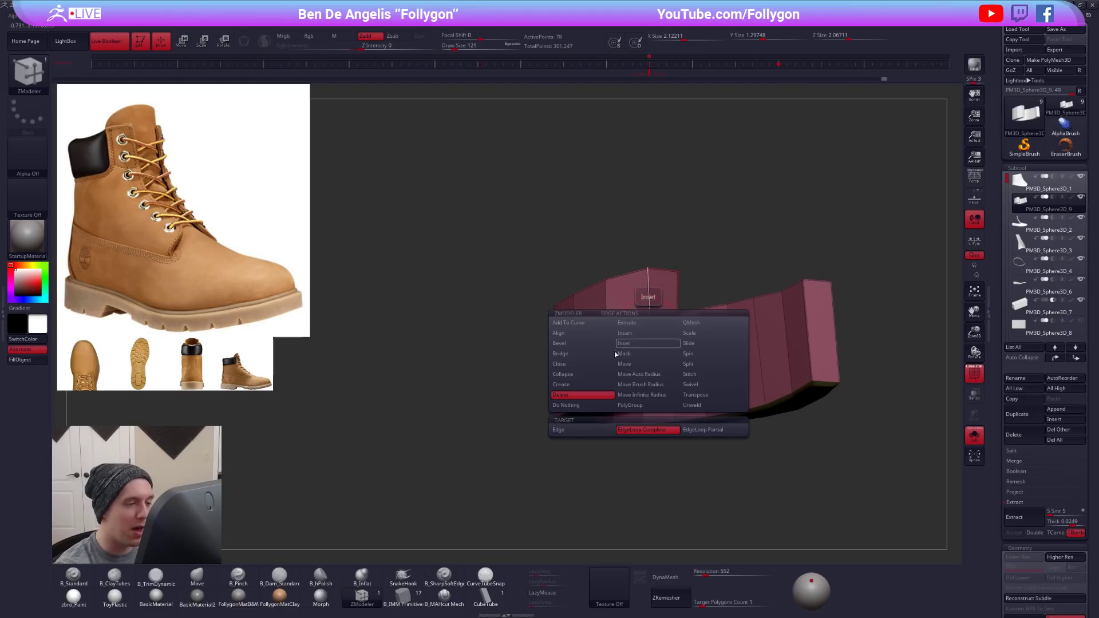
{"action": "left_click", "coordinate": [592, 384]}
{"action": "left_click", "coordinate": [580, 432]}
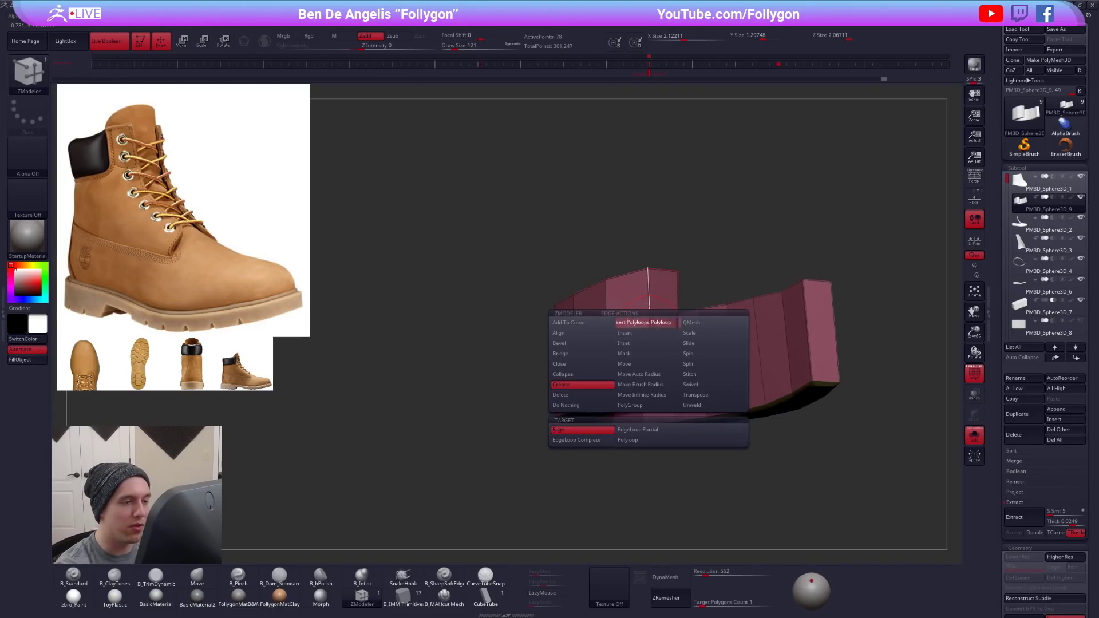
{"action": "key", "text": "d"}
{"action": "right_click_drag", "start_coordinate": [667, 336], "coordinate": [698, 366]}
{"action": "left_click", "coordinate": [722, 418]}
{"action": "key", "text": "shift+f"}
{"action": "key", "text": "alt+s"}
{"action": "right_click_drag", "start_coordinate": [708, 456], "coordinate": [762, 418]}
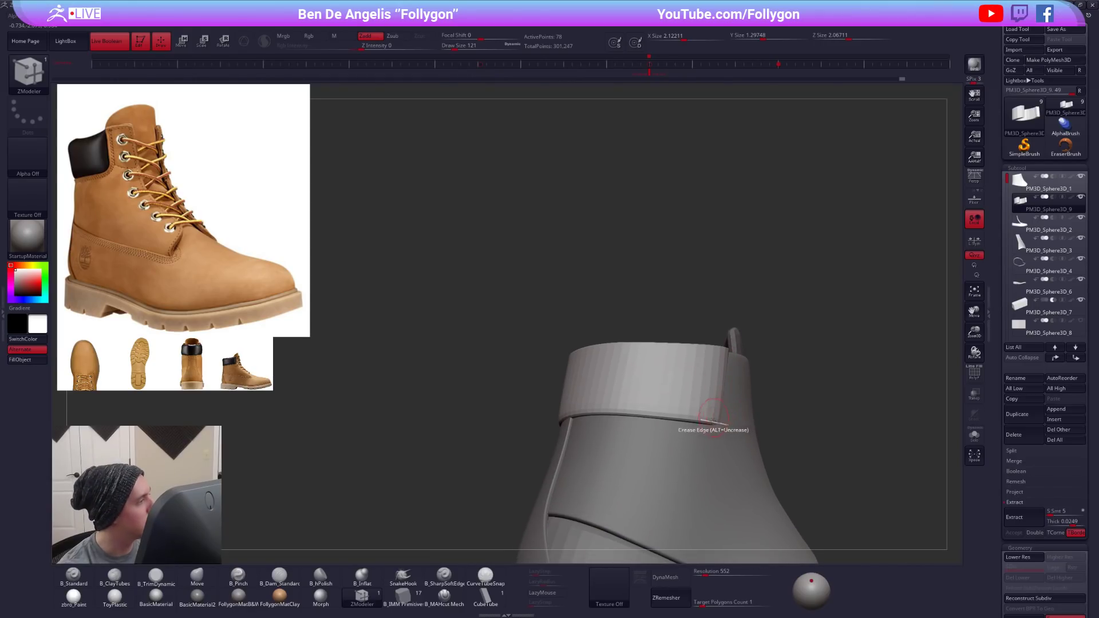
- Adjust the collar panel's fit against the boot shaft with the Move brush, resizing the brush as needed
{"action": "key", "text": "b"}
{"action": "key", "text": "m"}
{"action": "key", "text": "v"}
{"action": "key", "text": "space"}
{"action": "left_click_drag", "start_coordinate": [732, 414], "coordinate": [743, 414]}
{"action": "mouse_move", "coordinate": [755, 424]}
{"action": "right_mouse_down"}
{"action": "mouse_move", "coordinate": [647, 422]}
{"action": "mouse_move", "coordinate": [690, 437]}
{"action": "right_mouse_up"}
{"action": "key", "text": "space"}
{"action": "left_click_drag", "start_coordinate": [687, 414], "coordinate": [674, 413]}
- Isolate the unsmoothed collar panel with its polygroups displayed and bevel its complete upper border edge loop using ZModeler
{"action": "key", "text": "shift+f"}
{"action": "mouse_move", "coordinate": [676, 372]}
{"action": "right_mouse_down"}
{"action": "mouse_move", "coordinate": [638, 364]}
{"action": "mouse_move", "coordinate": [688, 335]}
{"action": "right_mouse_up"}
{"action": "key", "text": "shift+d"}
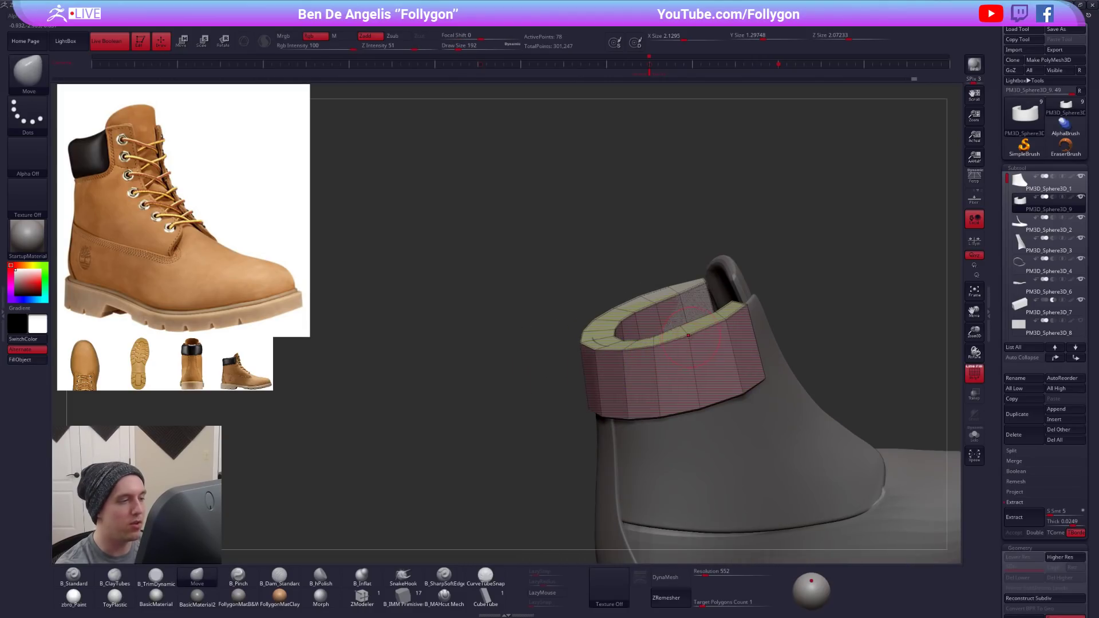
{"action": "key", "text": "alt+s"}
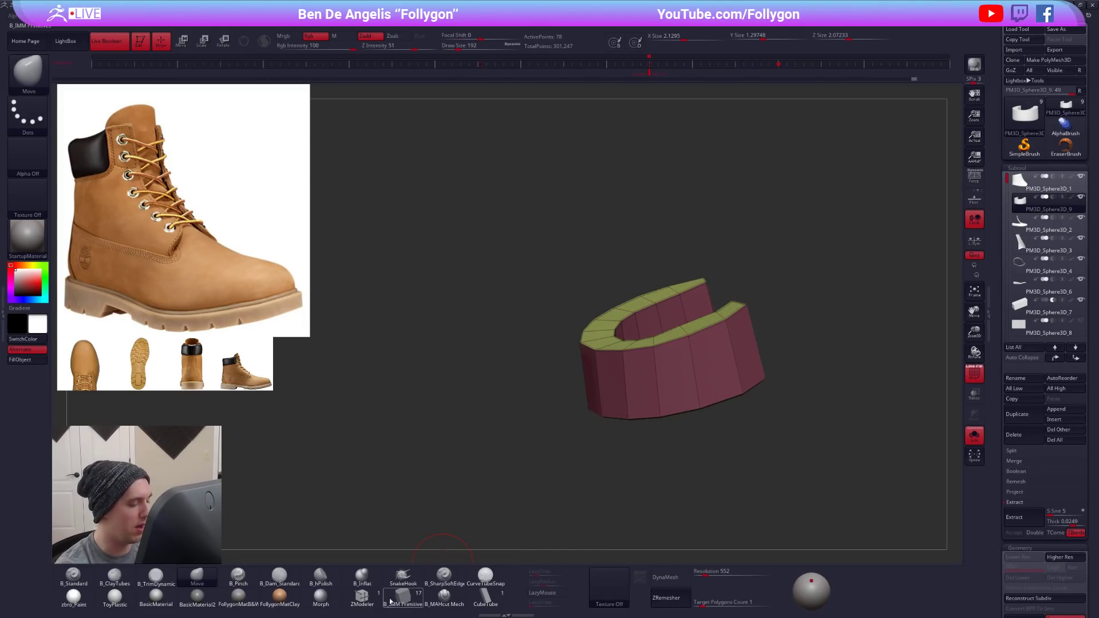
{"action": "left_click", "coordinate": [362, 596]}
{"action": "mouse_move", "coordinate": [701, 331]}
{"action": "right_mouse_down", "text": "ctrl"}
{"action": "mouse_move", "coordinate": [682, 315]}
{"action": "mouse_move", "coordinate": [698, 258]}
{"action": "right_mouse_up", "text": "ctrl"}
{"action": "right_click_drag", "start_coordinate": [729, 418], "coordinate": [727, 504]}
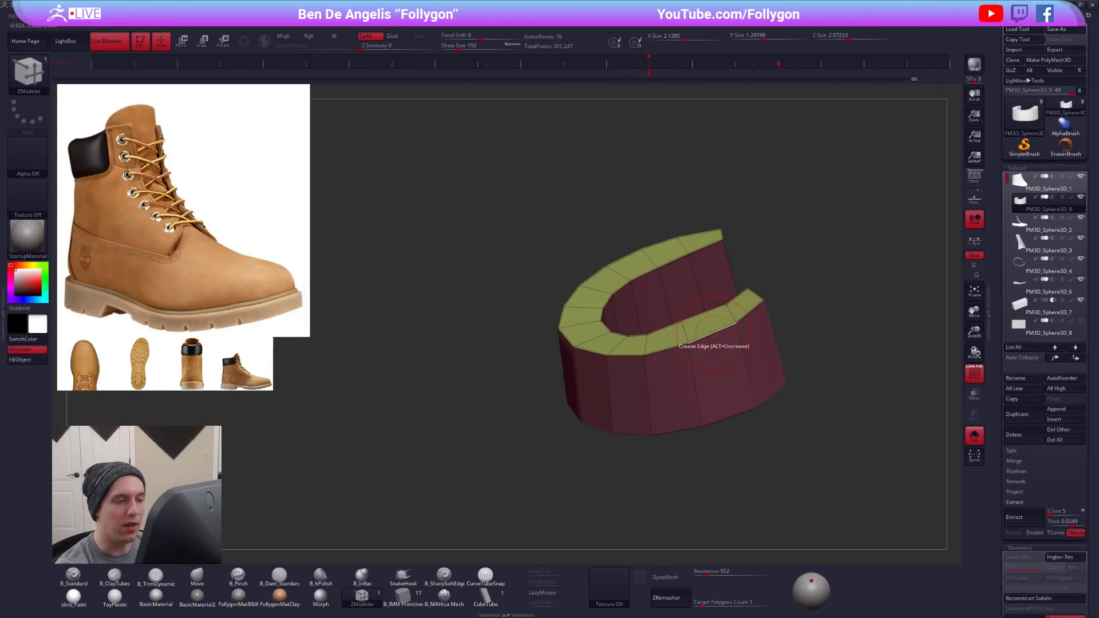
{"action": "key", "text": "space"}
{"action": "left_click", "coordinate": [651, 352]}
{"action": "left_click_drag", "start_coordinate": [725, 327], "coordinate": [724, 333]}
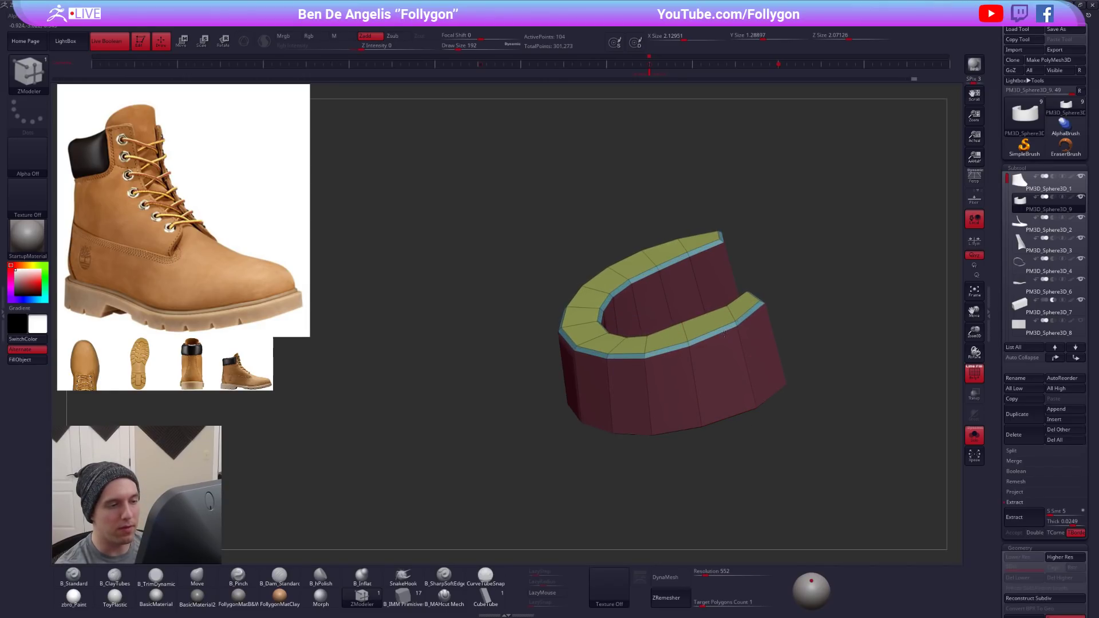
{"action": "right_click_drag", "start_coordinate": [715, 418], "coordinate": [727, 473]}
{"action": "key", "text": "ctrl+z"}
{"action": "key", "text": "ctrl+shift+z"}
{"action": "right_click_drag", "start_coordinate": [795, 471], "coordinate": [793, 480]}
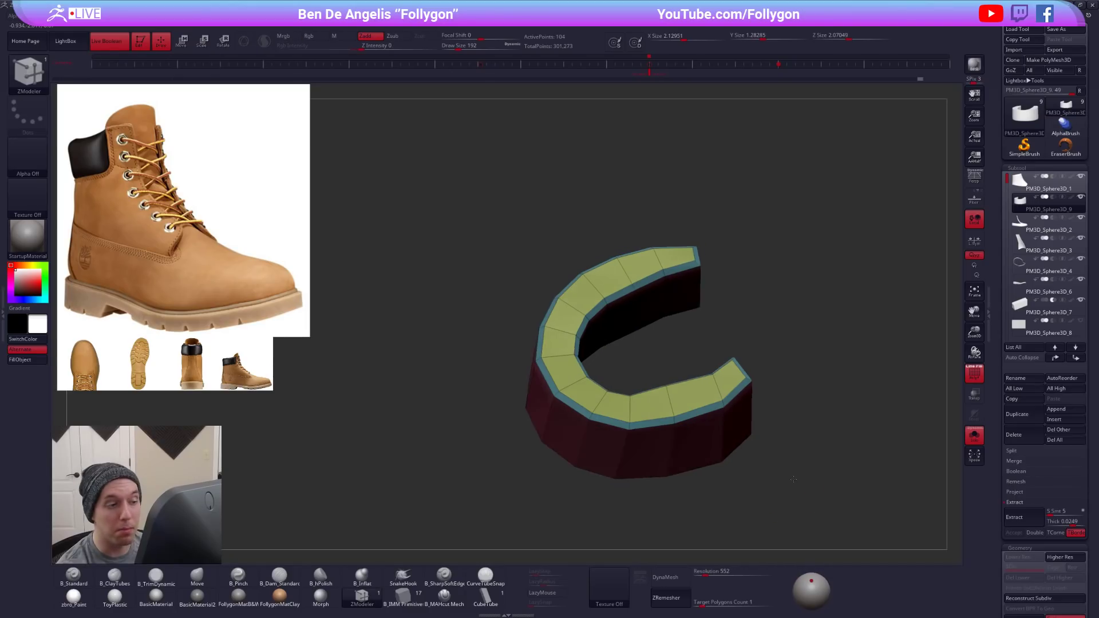
- Check the beveled collar's smoothing and compare its unsmoothed mesh with the boot opening from above, with the Move brush active
{"action": "key", "text": "ctrl+d"}
{"action": "right_click_drag", "start_coordinate": [732, 449], "coordinate": [730, 474]}
{"action": "key", "text": "shift+f"}
{"action": "key", "text": "b"}
{"action": "key", "text": "m"}
{"action": "key", "text": "v"}
{"action": "key", "text": "s"}
{"action": "key", "text": "shift+f"}
{"action": "key", "text": "alt+s"}
{"action": "right_click_drag", "start_coordinate": [722, 320], "coordinate": [716, 366]}
{"action": "key", "text": "shift+d"}
{"action": "key", "text": "space"}
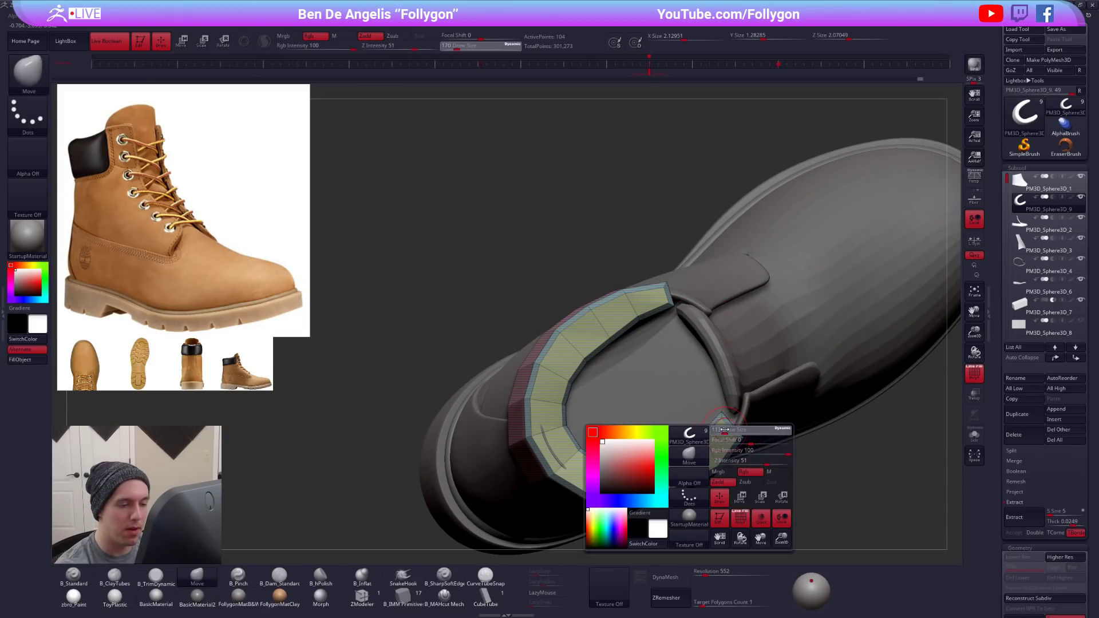
- Isolate the collar panel and examine its smoothed upper border and front ends from above
{"action": "key", "text": "alt+s"}
{"action": "key", "text": "ctrl"}
{"action": "key", "text": "w"}
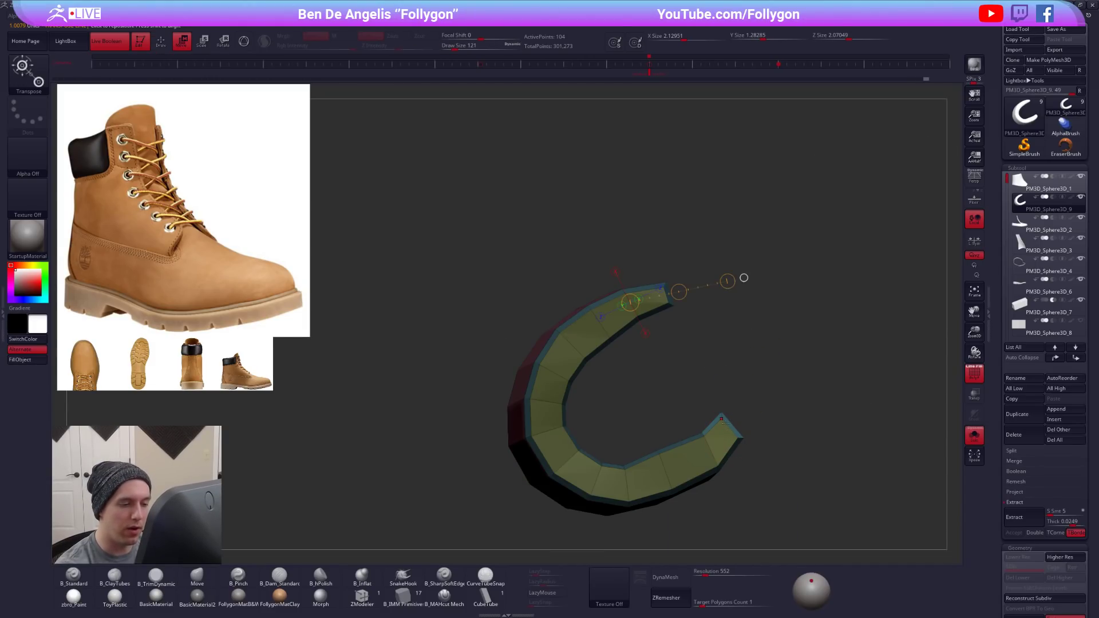
{"action": "right_click_drag", "start_coordinate": [741, 442], "coordinate": [675, 392], "text": "alt"}
{"action": "key", "text": "d"}
{"action": "key", "text": "q"}
{"action": "mouse_move", "coordinate": [705, 428]}
{"action": "left_mouse_down"}
{"action": "mouse_move", "coordinate": [758, 314]}
{"action": "mouse_move", "coordinate": [667, 411]}
{"action": "mouse_move", "coordinate": [710, 411]}
{"action": "left_mouse_up"}
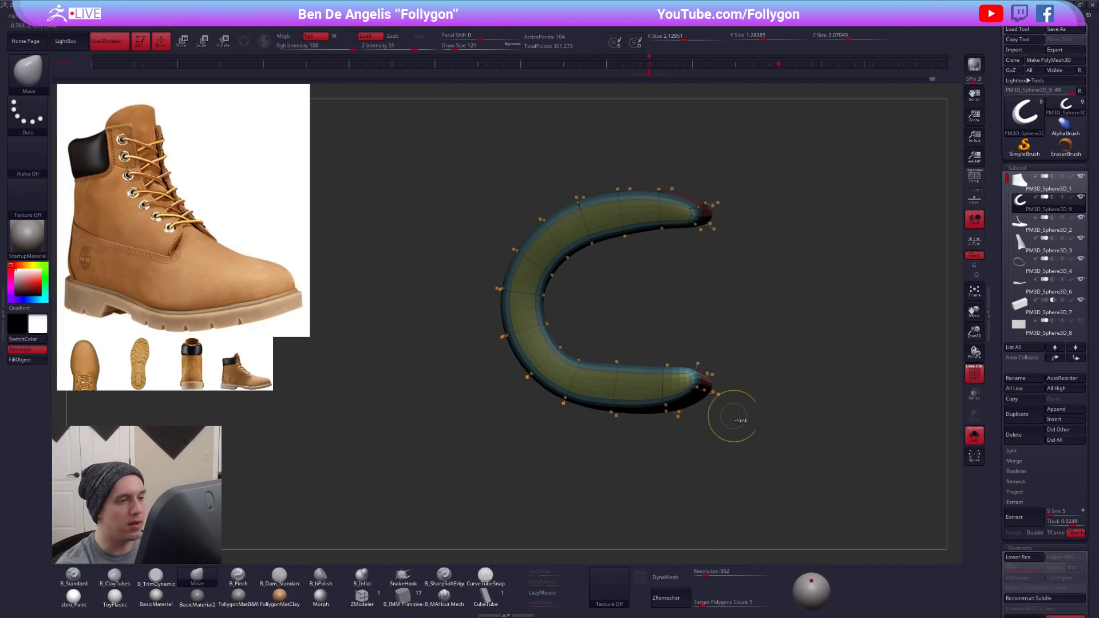
- Adjust the collar's inner side against the boot opening with the Move brush, changing the brush size as needed
{"action": "key", "text": "shift+f"}
{"action": "key", "text": "alt+s"}
{"action": "left_click_drag", "start_coordinate": [788, 490], "coordinate": [667, 422]}
{"action": "mouse_move", "coordinate": [618, 385]}
{"action": "left_mouse_down"}
{"action": "mouse_move", "coordinate": [644, 466]}
{"action": "mouse_move", "coordinate": [625, 383]}
{"action": "left_mouse_up"}
{"action": "key", "text": "shift+d"}
{"action": "key", "text": "s"}
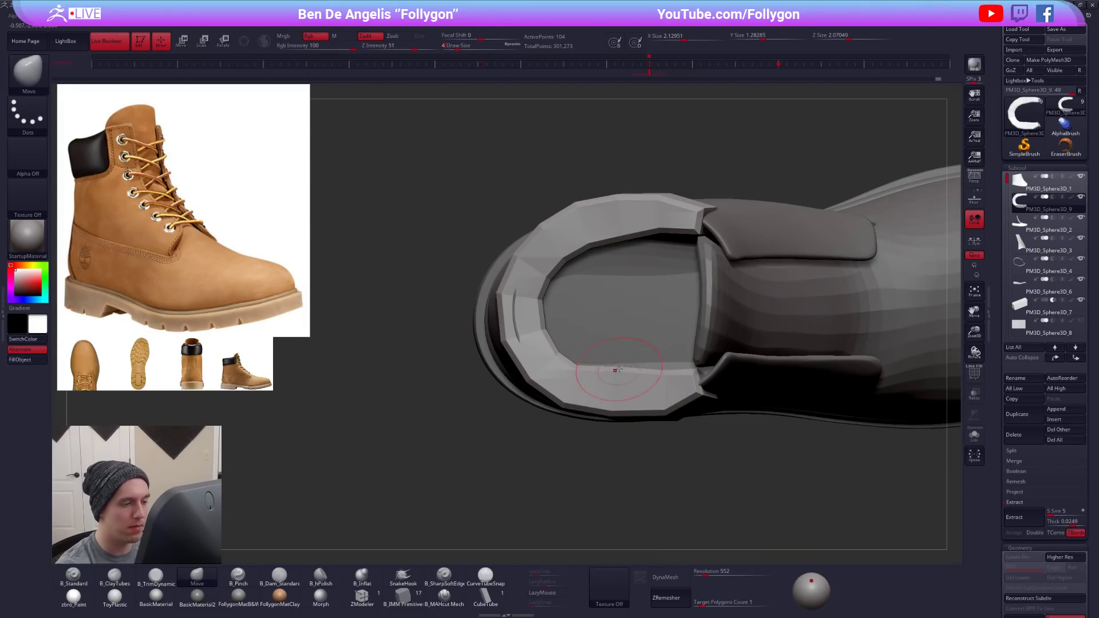
{"action": "key", "text": "d"}
{"action": "mouse_move", "coordinate": [634, 385]}
{"action": "right_mouse_down"}
{"action": "mouse_move", "coordinate": [641, 396]}
{"action": "mouse_move", "coordinate": [615, 441]}
{"action": "mouse_move", "coordinate": [642, 364]}
{"action": "mouse_move", "coordinate": [640, 375]}
{"action": "mouse_move", "coordinate": [622, 363]}
{"action": "right_mouse_up"}
{"action": "key", "text": "space"}
{"action": "left_click_drag", "start_coordinate": [622, 363], "coordinate": [627, 362]}
{"action": "right_click_drag", "start_coordinate": [660, 379], "coordinate": [703, 367], "text": "alt"}
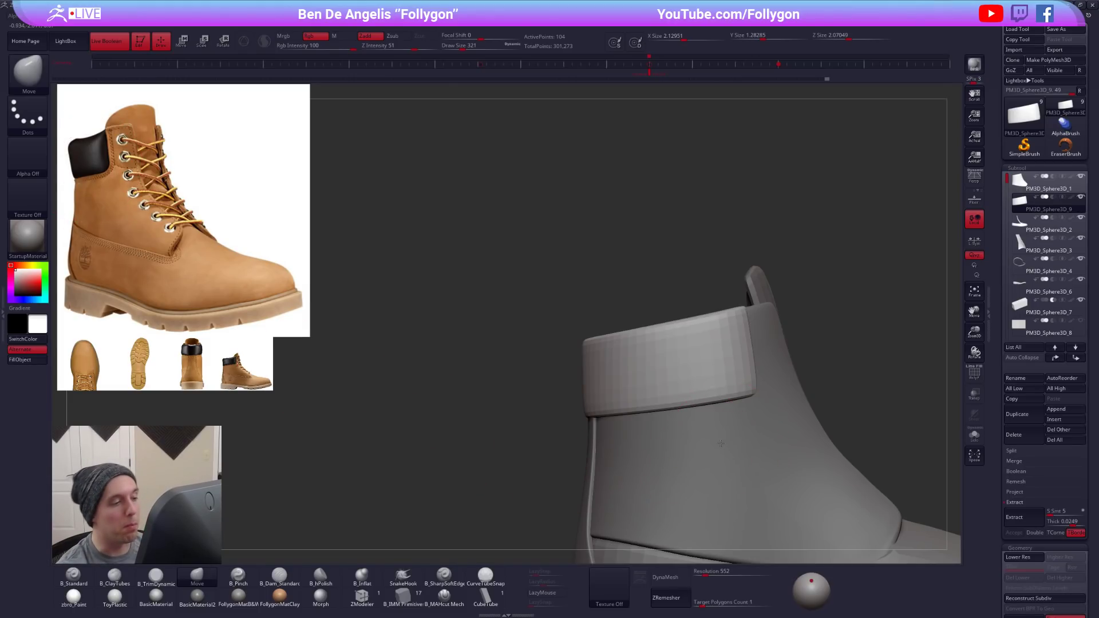
- Scale the edge loop below the isolated, unsmoothed collar's upper bevel outward using ZModeler's Scale action with the EdgeLoop Complete target
{"action": "right_click_drag", "start_coordinate": [720, 443], "coordinate": [739, 423]}
{"action": "key", "text": "shift+d"}
{"action": "key", "text": "shift+f"}
{"action": "key", "text": "alt+s"}
{"action": "key", "text": "space"}
{"action": "left_click_drag", "start_coordinate": [739, 335], "coordinate": [731, 334]}
{"action": "right_click_drag", "start_coordinate": [732, 334], "coordinate": [738, 318]}
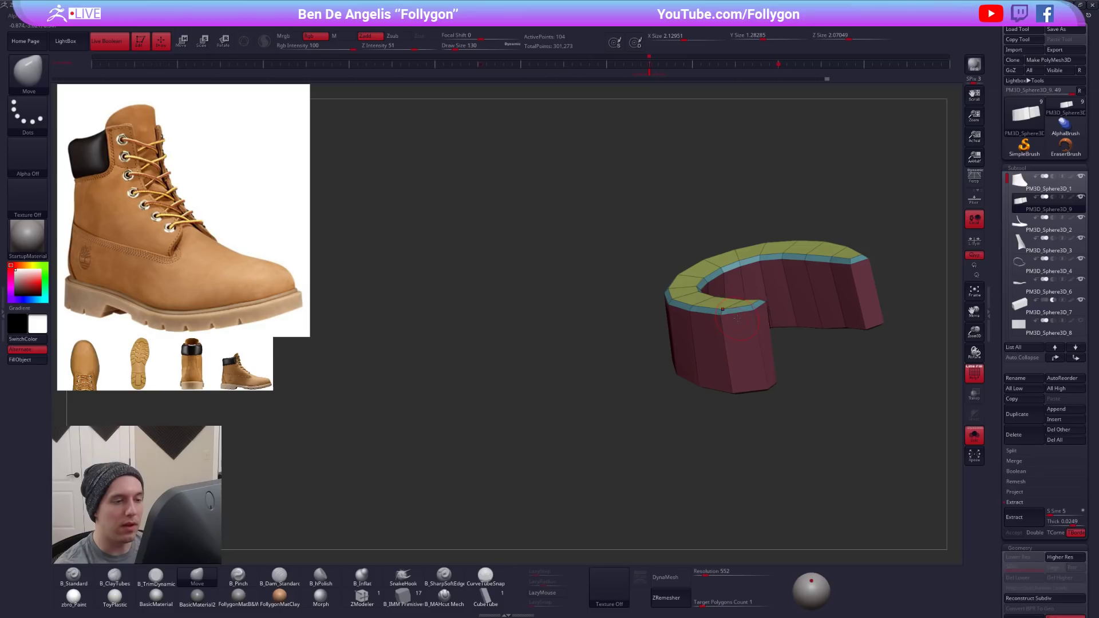
{"action": "left_click", "coordinate": [362, 597]}
{"action": "right_click_drag", "start_coordinate": [689, 338], "coordinate": [731, 318], "text": "ctrl"}
{"action": "key", "text": "space"}
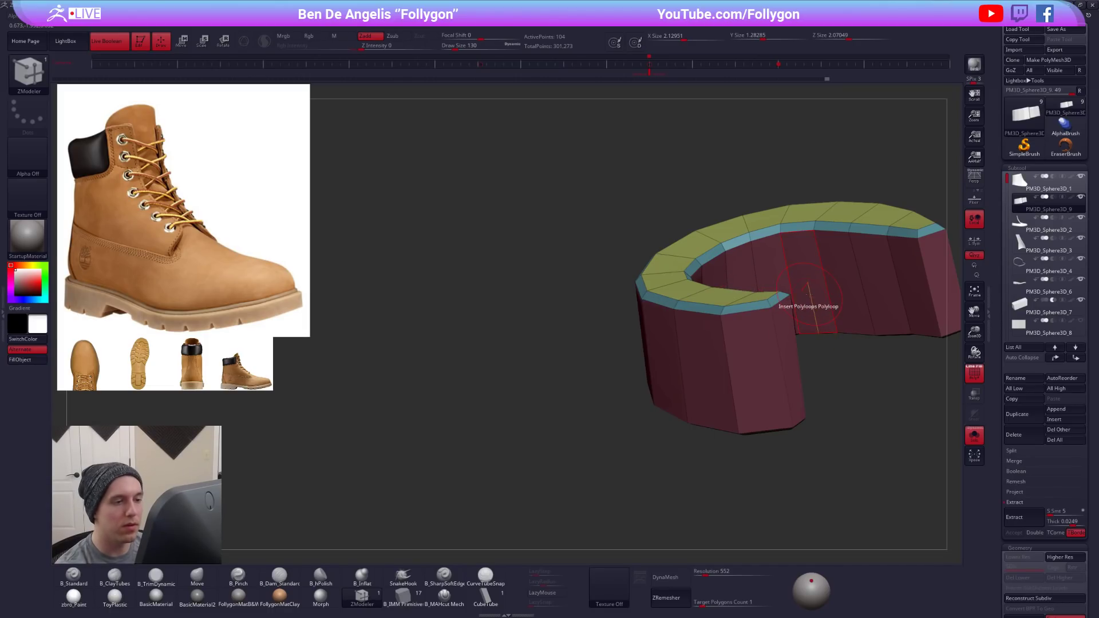
{"action": "key", "text": "space"}
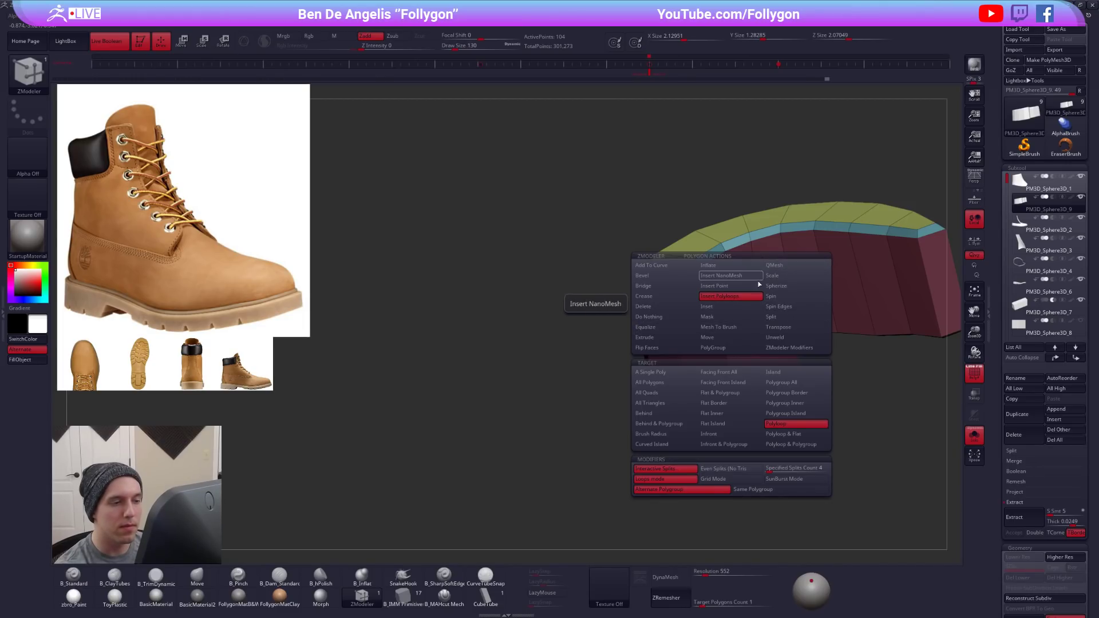
{"action": "key", "text": "space"}
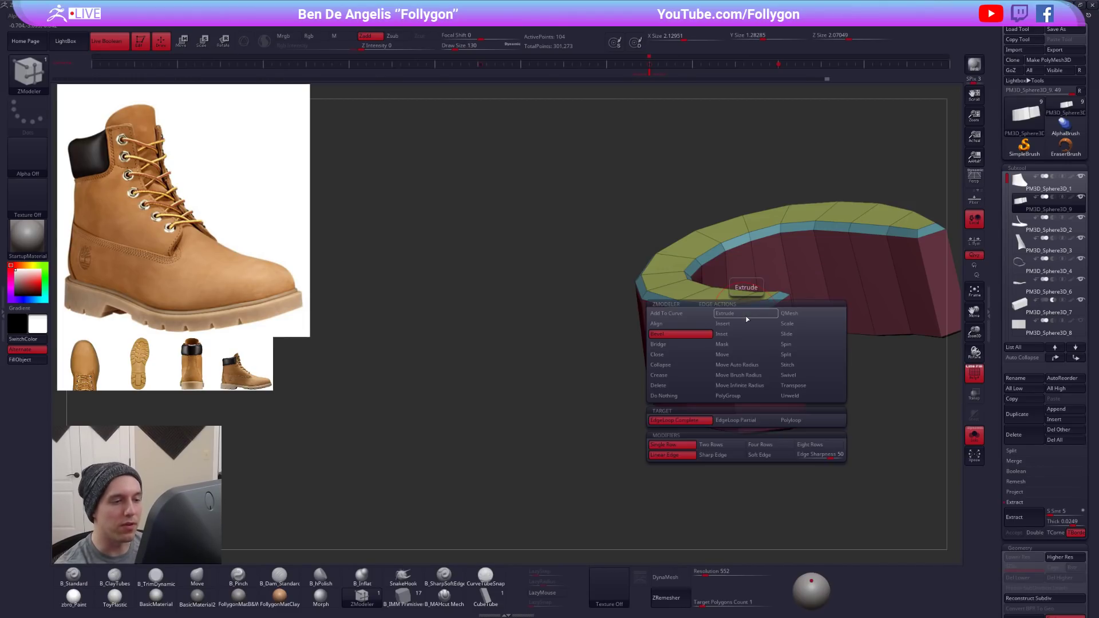
{"action": "left_click", "coordinate": [802, 325]}
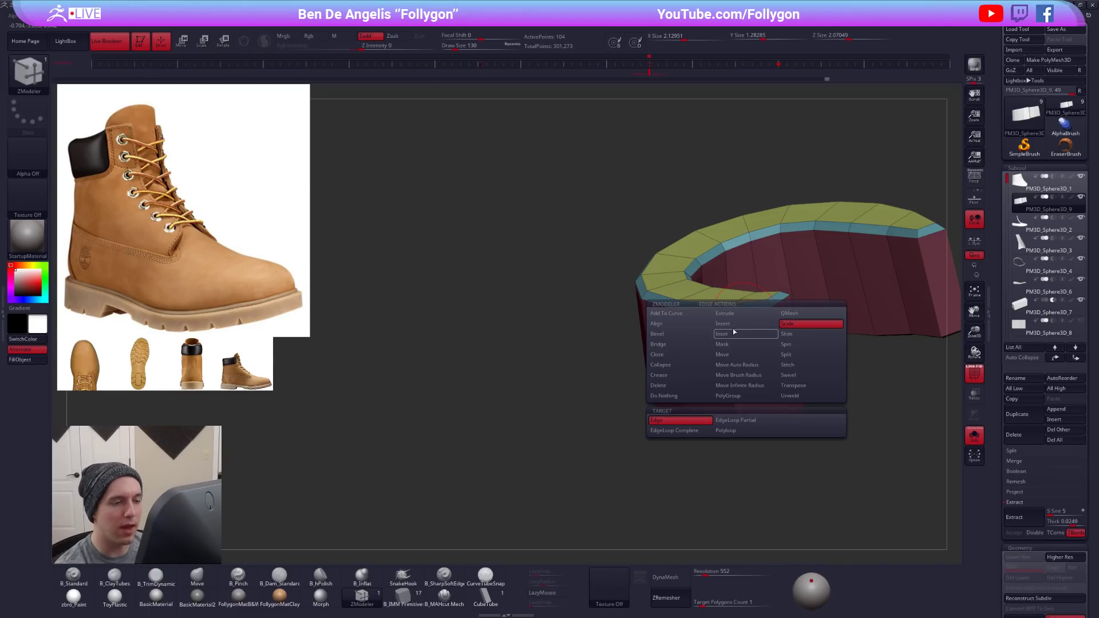
{"action": "left_click", "coordinate": [681, 434]}
{"action": "left_click_drag", "start_coordinate": [742, 314], "coordinate": [726, 323]}
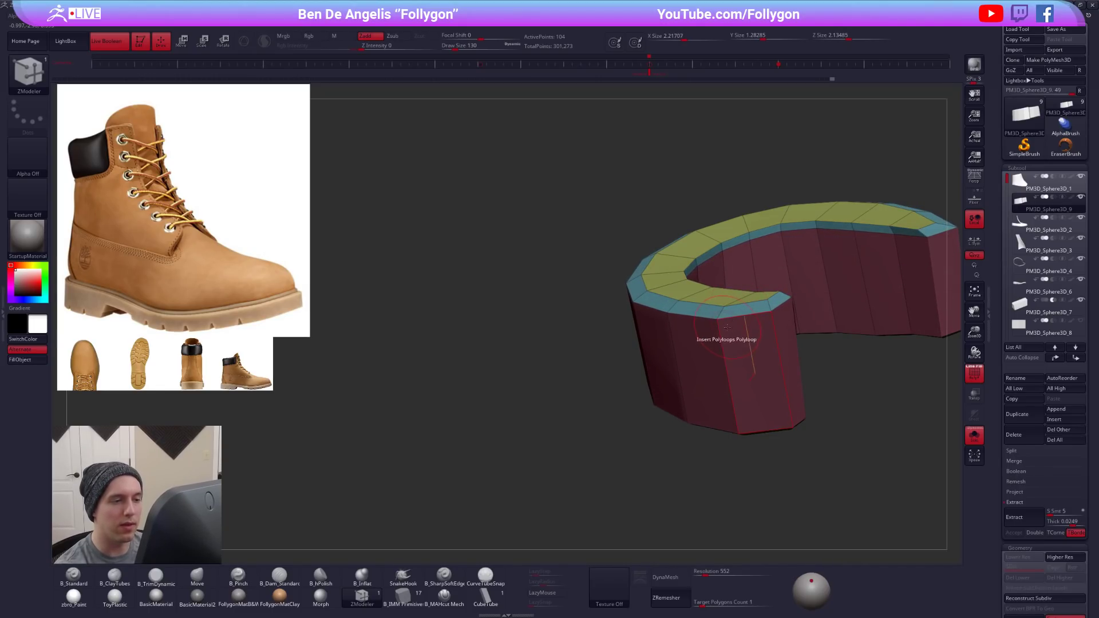
- Compare the collar's smoothed and unsmoothed upper border, both isolated and in place on the boot
{"action": "key", "text": "alt+s"}
{"action": "key", "text": "d"}
{"action": "key", "text": "shift+f"}
{"action": "right_click_drag", "start_coordinate": [745, 432], "coordinate": [758, 401]}
{"action": "key", "text": "alt+s"}
{"action": "key", "text": "shift+d"}
{"action": "key", "text": "shift+f"}
{"action": "left_click_drag", "start_coordinate": [758, 425], "coordinate": [761, 429]}
{"action": "mouse_move", "coordinate": [760, 428]}
{"action": "right_mouse_down"}
{"action": "mouse_move", "coordinate": [744, 375]}
{"action": "mouse_move", "coordinate": [754, 350]}
{"action": "mouse_move", "coordinate": [742, 424]}
{"action": "right_mouse_up"}
- Refine the collar's upper bevel edge with a smaller Move brush and check the smoothed panel on the boot
{"action": "key", "text": "b"}
{"action": "key", "text": "m"}
{"action": "key", "text": "v"}
{"action": "key", "text": "space"}
{"action": "left_click_drag", "start_coordinate": [755, 288], "coordinate": [730, 287]}
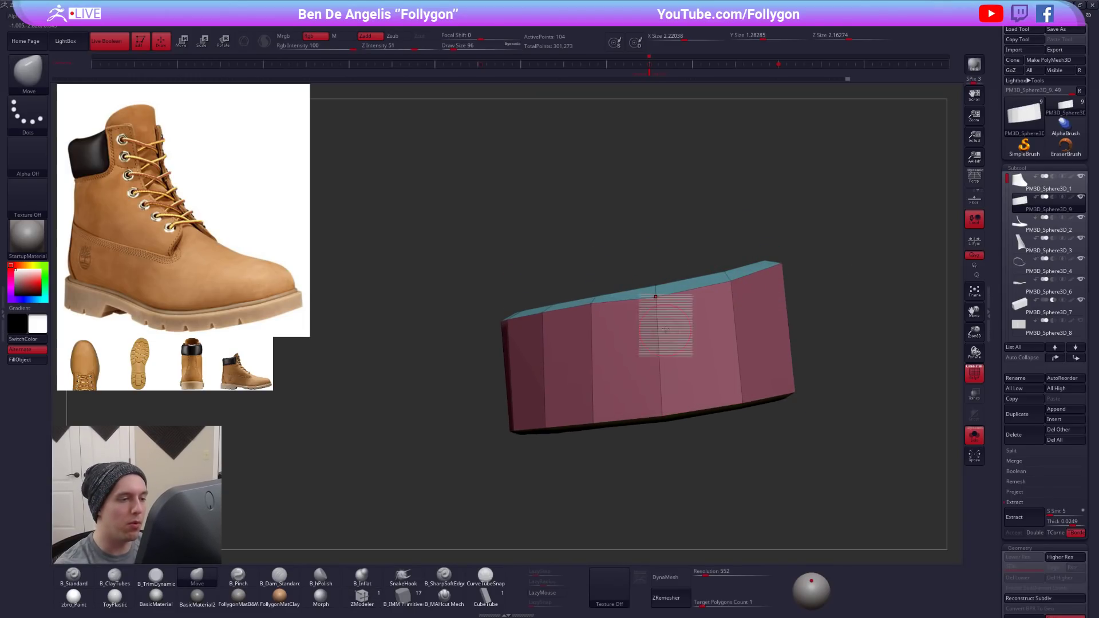
{"action": "key", "text": "alt+s"}
{"action": "key", "text": "d"}
{"action": "key", "text": "shift+f"}
{"action": "right_click_drag", "start_coordinate": [704, 309], "coordinate": [810, 333]}
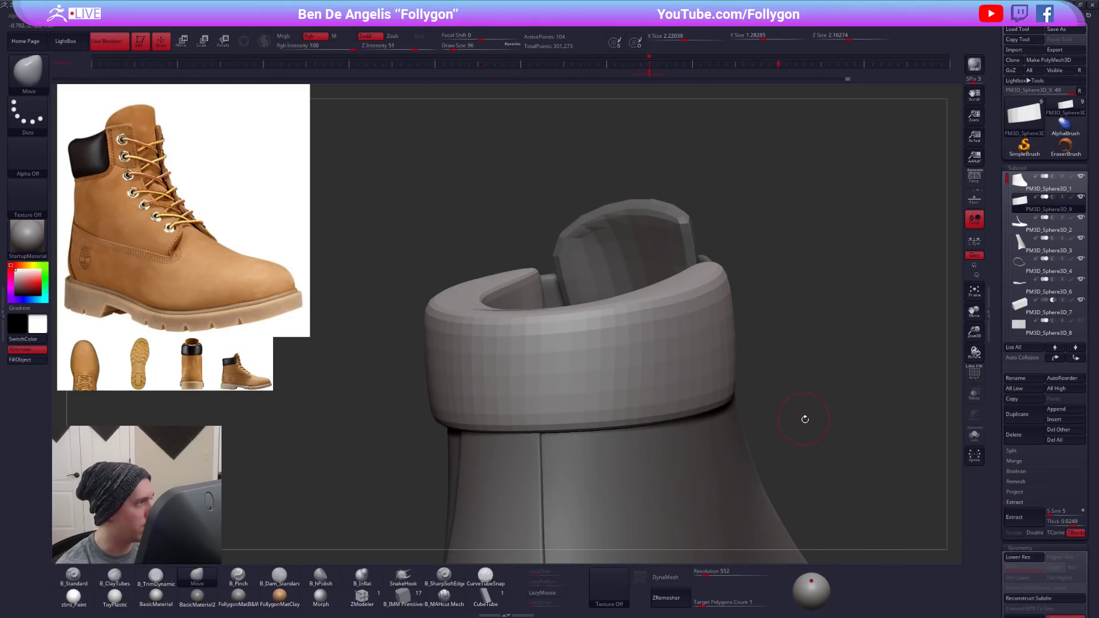
{"action": "key", "text": "shift+d"}
{"action": "right_click_drag", "start_coordinate": [804, 419], "coordinate": [623, 365]}
{"action": "key", "text": "shift+f"}
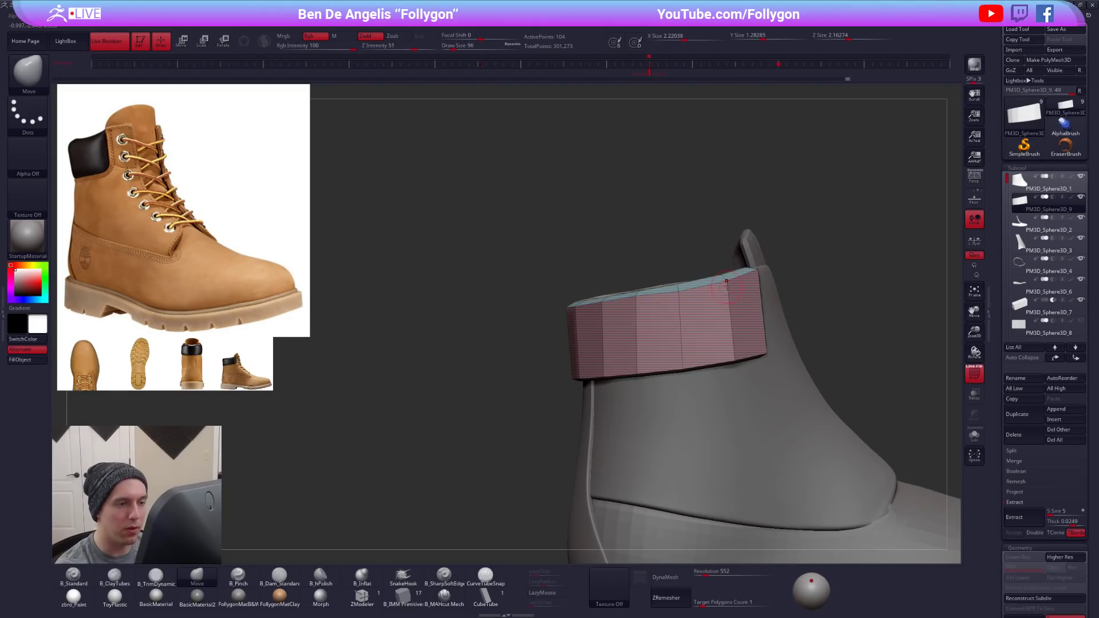
- Isolate the unsmoothed collar and pull the lower edge of its upper bevel downward around the outside with the Move brush
{"action": "key", "text": "alt+s"}
{"action": "right_click_drag", "start_coordinate": [770, 338], "coordinate": [720, 343]}
{"action": "key", "text": "space"}
{"action": "left_click_drag", "start_coordinate": [763, 289], "coordinate": [759, 288]}
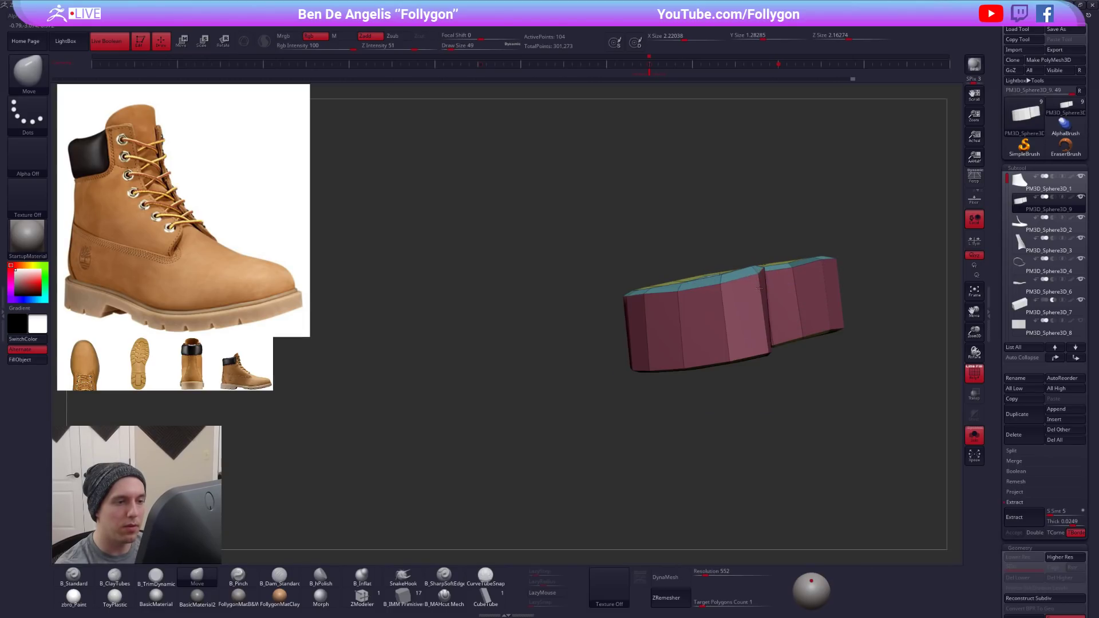
{"action": "mouse_move", "coordinate": [758, 277]}
{"action": "right_mouse_down"}
{"action": "mouse_move", "coordinate": [633, 302]}
{"action": "mouse_move", "coordinate": [707, 317]}
{"action": "right_mouse_up"}
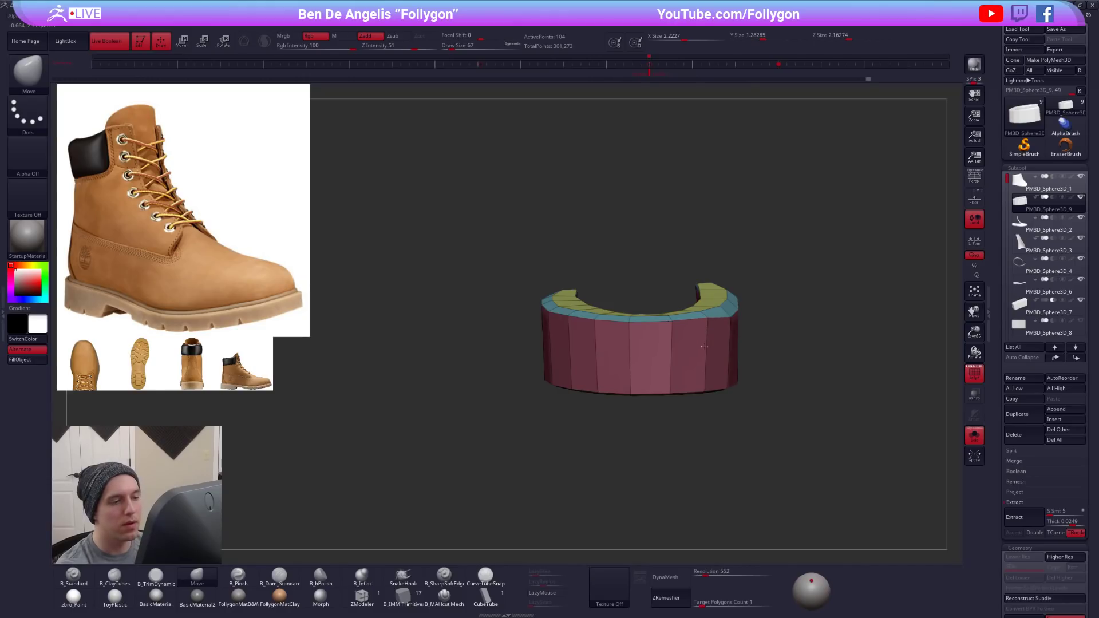
{"action": "left_click_drag", "start_coordinate": [672, 324], "coordinate": [671, 339]}
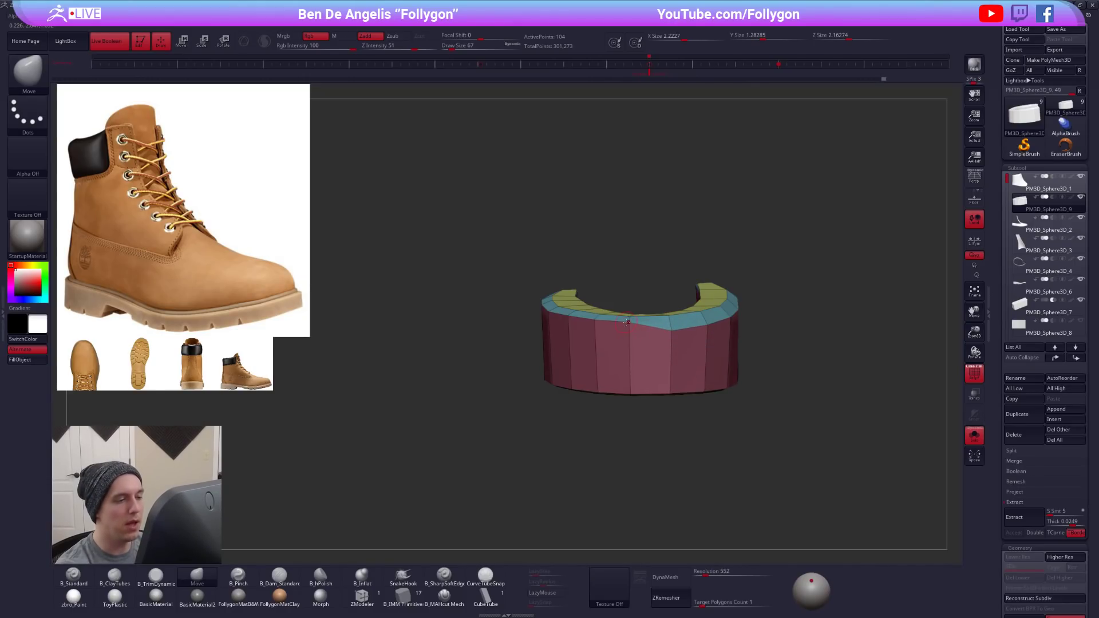
{"action": "right_click_drag", "start_coordinate": [628, 322], "coordinate": [667, 346]}
{"action": "mouse_move", "coordinate": [699, 350]}
{"action": "left_mouse_down"}
{"action": "mouse_move", "coordinate": [693, 376]}
{"action": "mouse_move", "coordinate": [662, 372]}
{"action": "left_mouse_up"}
{"action": "mouse_move", "coordinate": [632, 339]}
{"action": "left_mouse_down"}
{"action": "mouse_move", "coordinate": [627, 365]}
{"action": "mouse_move", "coordinate": [591, 360]}
{"action": "left_mouse_up"}
{"action": "right_click_drag", "start_coordinate": [592, 359], "coordinate": [744, 368], "text": "alt"}
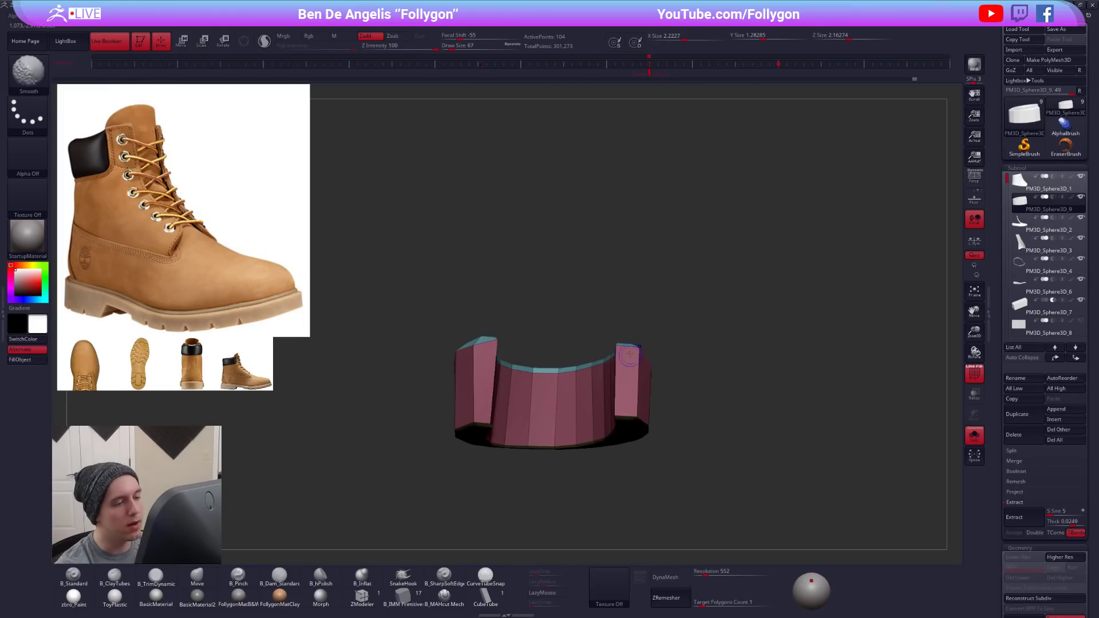
- Pull the upper bevel's lower edge down along the collar's inner wall and front ends with a smaller Move brush
{"action": "mouse_move", "coordinate": [635, 372]}
{"action": "right_mouse_down"}
{"action": "mouse_move", "coordinate": [643, 365]}
{"action": "mouse_move", "coordinate": [647, 384]}
{"action": "mouse_move", "coordinate": [617, 373]}
{"action": "mouse_move", "coordinate": [687, 399]}
{"action": "right_mouse_up"}
{"action": "key", "text": "space"}
{"action": "left_click", "coordinate": [624, 367]}
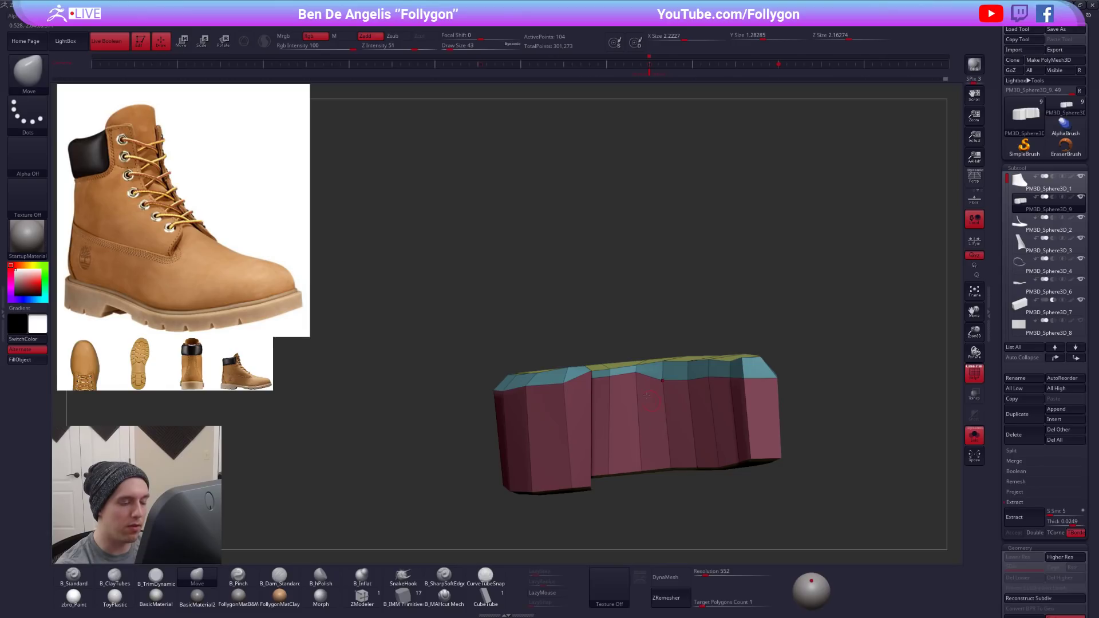
{"action": "right_click_drag", "start_coordinate": [633, 396], "coordinate": [611, 383]}
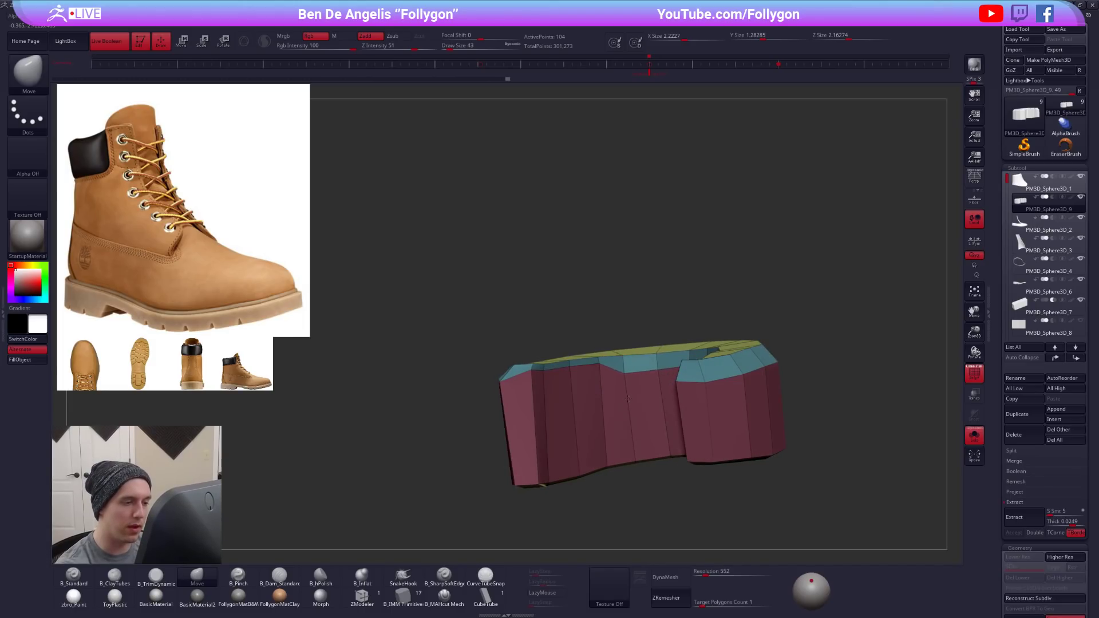
{"action": "left_click", "coordinate": [650, 339], "text": "ctrl"}
{"action": "left_click", "coordinate": [658, 332], "text": "ctrl"}
{"action": "key", "text": "w"}
{"action": "left_click_drag", "start_coordinate": [643, 363], "coordinate": [644, 467], "text": "shift"}
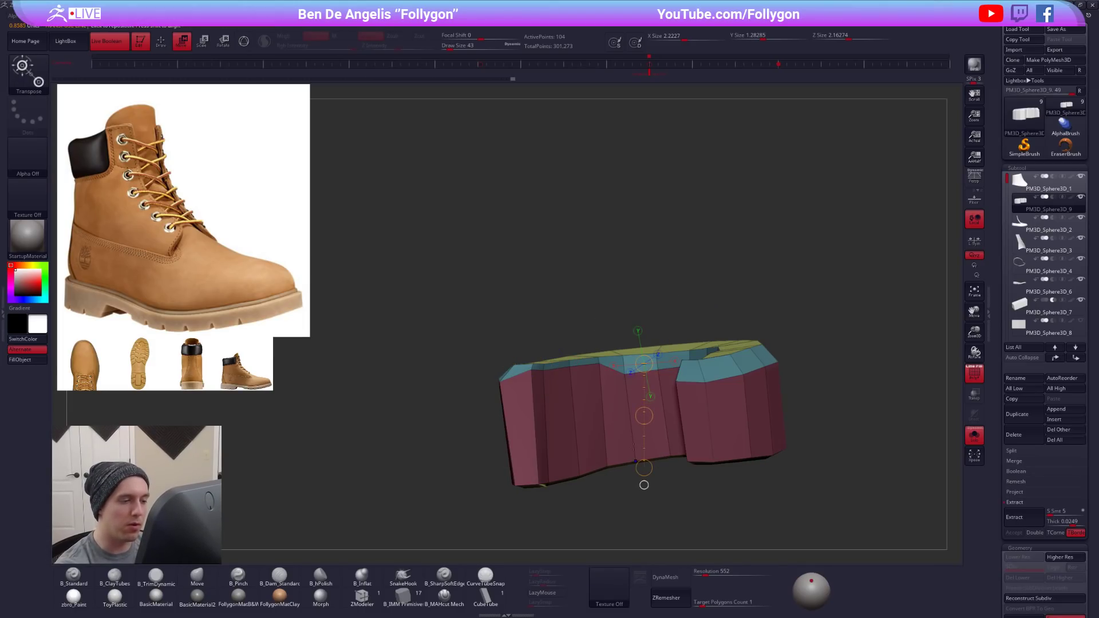
{"action": "key", "text": "q"}
{"action": "mouse_move", "coordinate": [648, 346]}
{"action": "right_mouse_down"}
{"action": "mouse_move", "coordinate": [592, 356]}
{"action": "mouse_move", "coordinate": [628, 365]}
{"action": "mouse_move", "coordinate": [557, 421]}
{"action": "right_mouse_up"}
{"action": "left_click_drag", "start_coordinate": [510, 378], "coordinate": [510, 385]}
{"action": "right_click_drag", "start_coordinate": [578, 412], "coordinate": [696, 420]}
{"action": "mouse_move", "coordinate": [695, 421]}
{"action": "right_mouse_down", "text": "ctrl"}
{"action": "mouse_move", "coordinate": [716, 451]}
{"action": "mouse_move", "coordinate": [801, 457]}
{"action": "right_mouse_up", "text": "ctrl"}
- Show the smoothed collar on the boot and adjust its lower and front borders with the Move brush at varied sizes
{"action": "key", "text": "d"}
{"action": "key", "text": "shift+f"}
{"action": "key", "text": "alt+s"}
{"action": "right_click_drag", "start_coordinate": [679, 459], "coordinate": [681, 436], "text": "alt"}
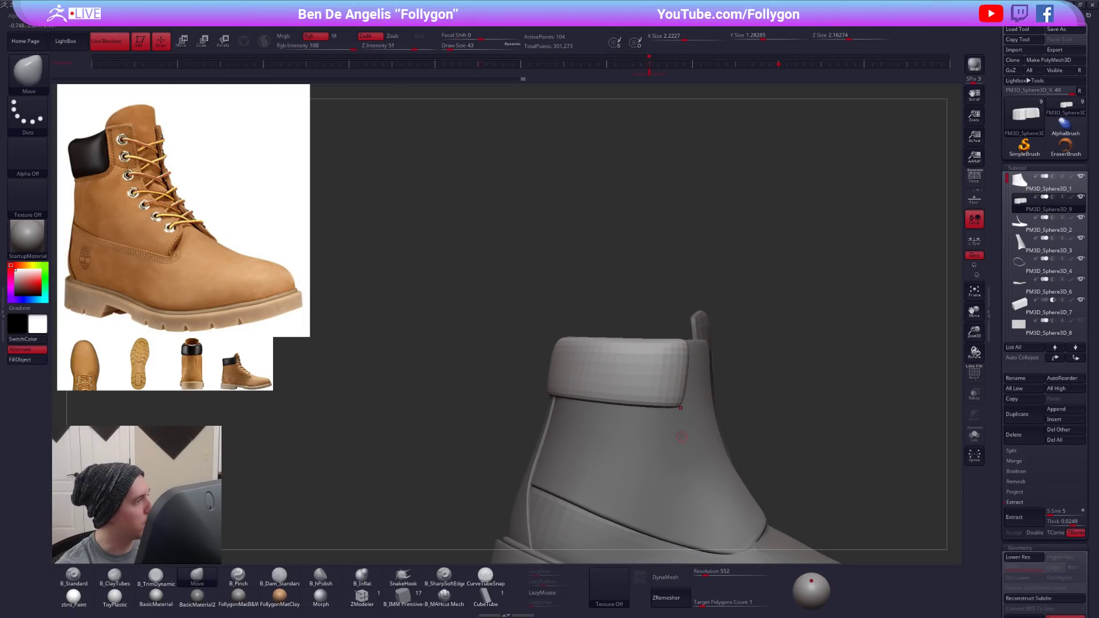
{"action": "key", "text": "space"}
{"action": "mouse_move", "coordinate": [663, 414]}
{"action": "left_mouse_down"}
{"action": "mouse_move", "coordinate": [679, 414]}
{"action": "mouse_move", "coordinate": [633, 419]}
{"action": "left_mouse_up"}
{"action": "key", "text": "space"}
{"action": "mouse_move", "coordinate": [535, 375]}
{"action": "right_mouse_down"}
{"action": "mouse_move", "coordinate": [617, 375]}
{"action": "mouse_move", "coordinate": [672, 407]}
{"action": "mouse_move", "coordinate": [708, 450]}
{"action": "right_mouse_up"}
{"action": "key", "text": "space"}
{"action": "left_click_drag", "start_coordinate": [736, 423], "coordinate": [730, 423]}
{"action": "right_click_drag", "start_coordinate": [664, 391], "coordinate": [683, 410], "text": "alt"}
- Reshape the smoothed collar's upper edge in side view using large Move brush sizes
{"action": "key", "text": "space"}
{"action": "mouse_move", "coordinate": [613, 376]}
{"action": "left_mouse_down"}
{"action": "mouse_move", "coordinate": [622, 375]}
{"action": "mouse_move", "coordinate": [597, 368]}
{"action": "left_mouse_up"}
{"action": "key", "text": "space"}
{"action": "right_click_drag", "start_coordinate": [597, 373], "coordinate": [693, 372]}
{"action": "key", "text": "space"}
{"action": "left_click_drag", "start_coordinate": [522, 376], "coordinate": [528, 376]}
{"action": "mouse_move", "coordinate": [520, 374]}
{"action": "right_mouse_down", "text": "alt"}
{"action": "mouse_move", "coordinate": [604, 373]}
{"action": "mouse_move", "coordinate": [519, 366]}
{"action": "right_mouse_up", "text": "alt"}
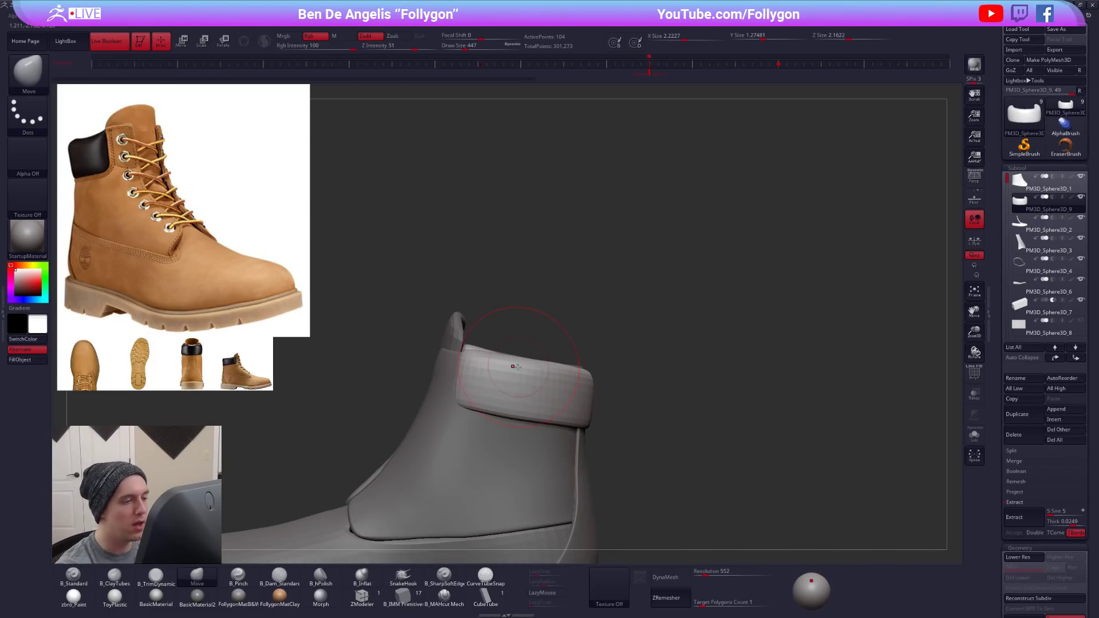
{"action": "key", "text": "space"}
{"action": "mouse_move", "coordinate": [535, 365]}
{"action": "left_mouse_down"}
{"action": "mouse_move", "coordinate": [511, 365]}
{"action": "mouse_move", "coordinate": [526, 369]}
{"action": "left_mouse_up"}
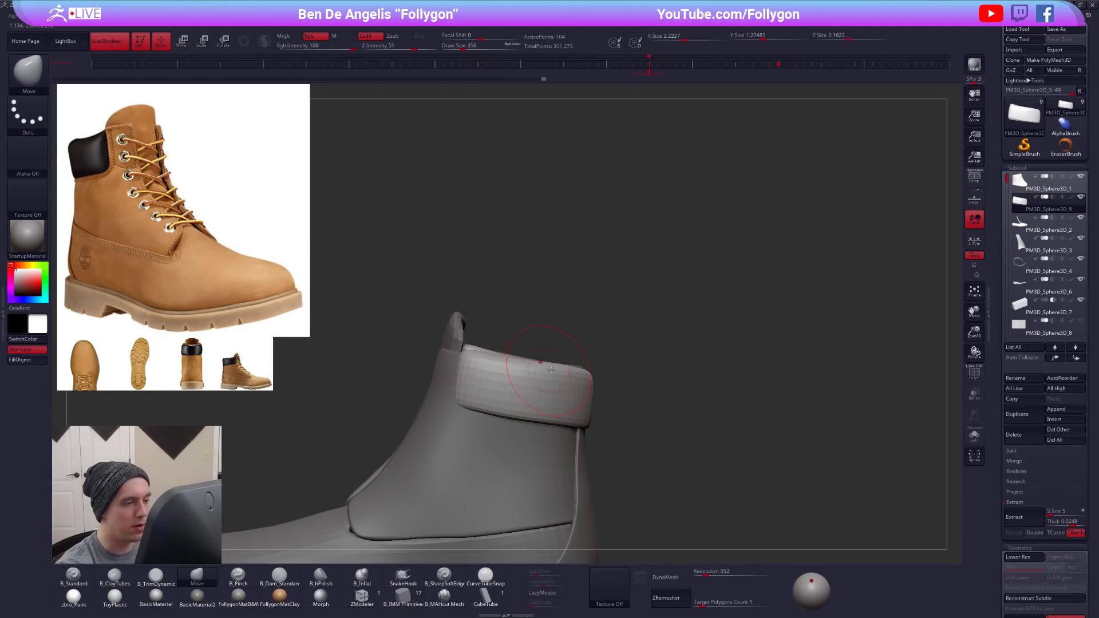
{"action": "right_click_drag", "start_coordinate": [540, 387], "coordinate": [657, 377], "text": "shift"}
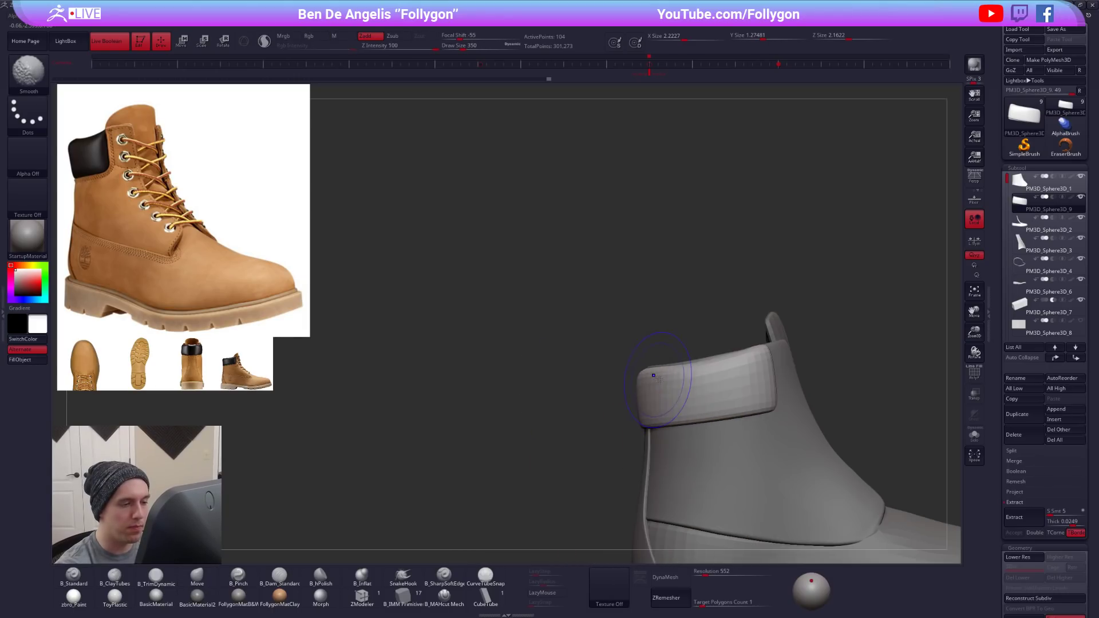
- Refine the curve of the collar's upper edge to match the reference boot, varying the Move brush size
{"action": "key", "text": "space"}
{"action": "left_click_drag", "start_coordinate": [730, 363], "coordinate": [726, 363]}
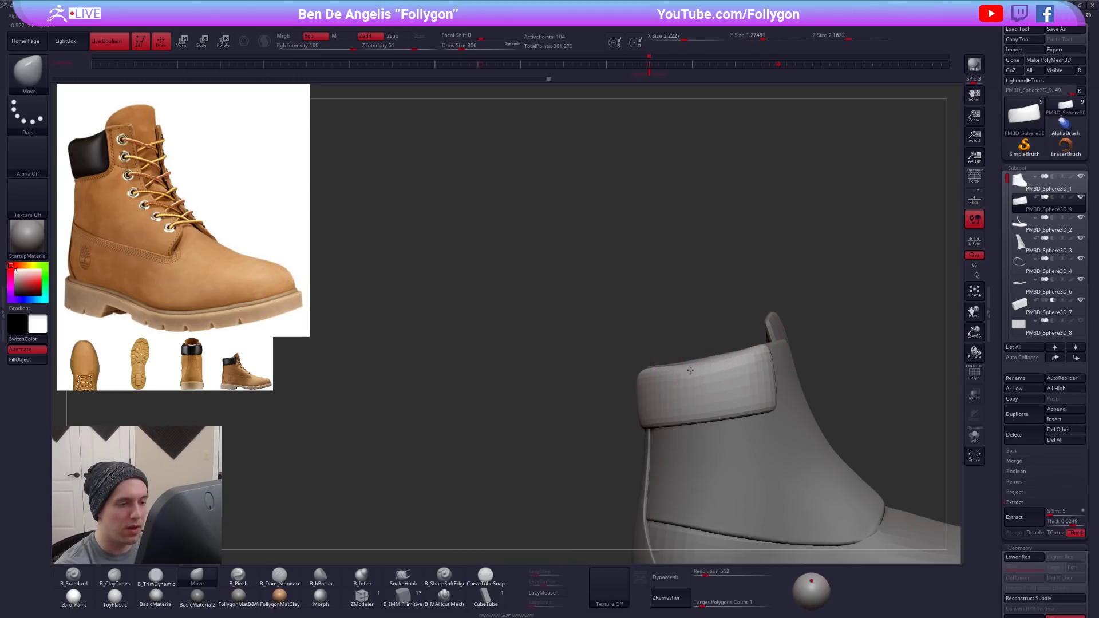
{"action": "right_click_drag", "start_coordinate": [806, 430], "coordinate": [745, 439], "text": "alt"}
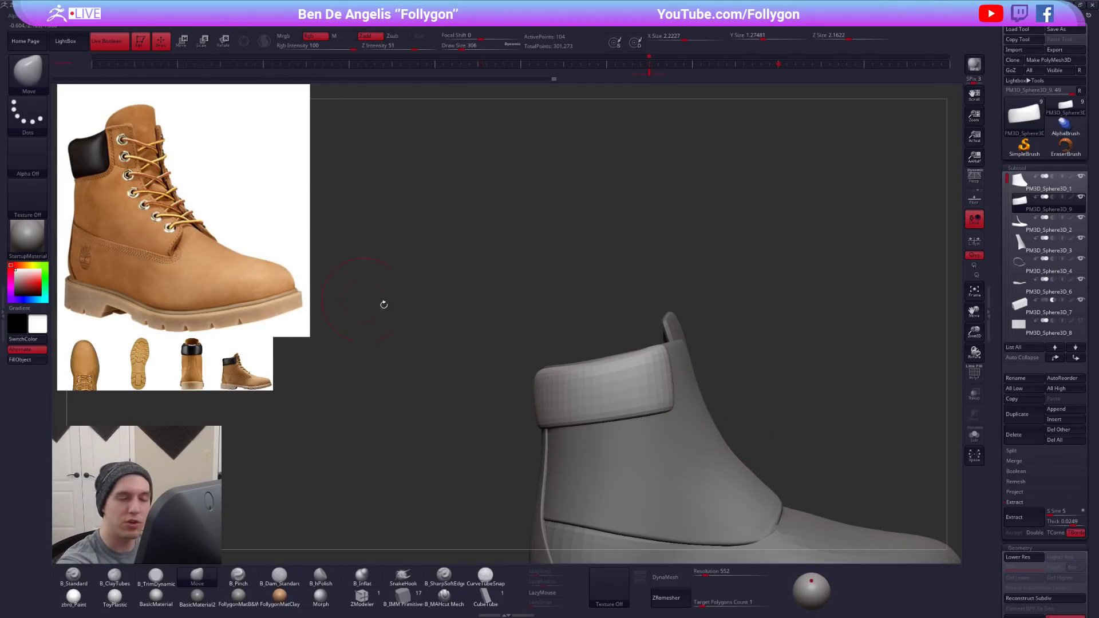
{"action": "key", "text": "space"}
{"action": "left_click_drag", "start_coordinate": [641, 358], "coordinate": [655, 350]}
{"action": "key", "text": "space"}
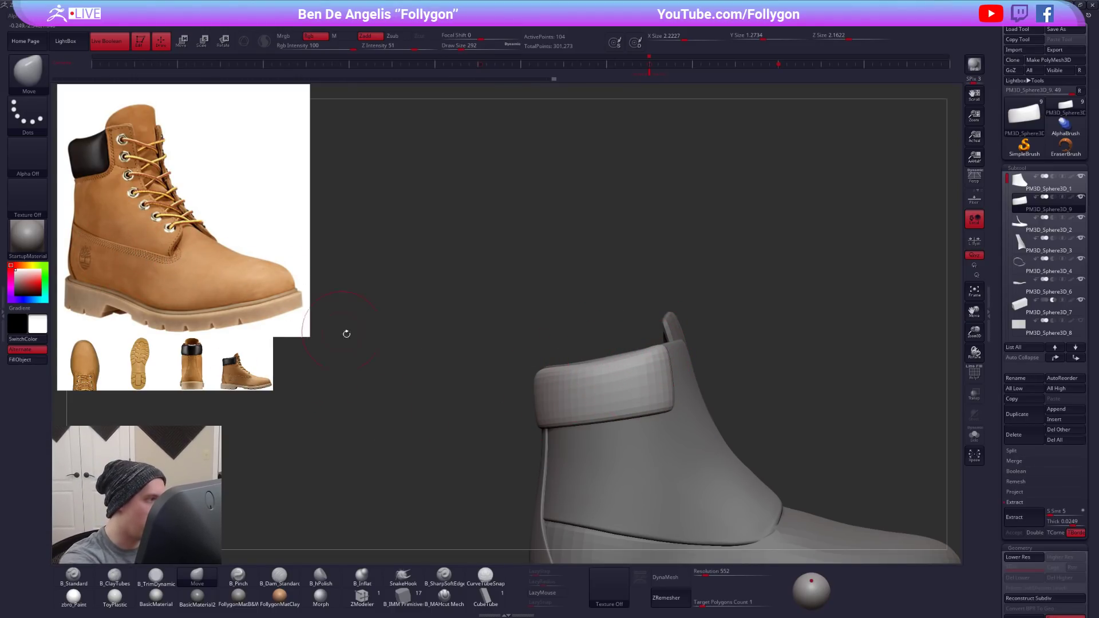
{"action": "right_click_drag", "start_coordinate": [670, 455], "coordinate": [701, 457], "text": "alt"}
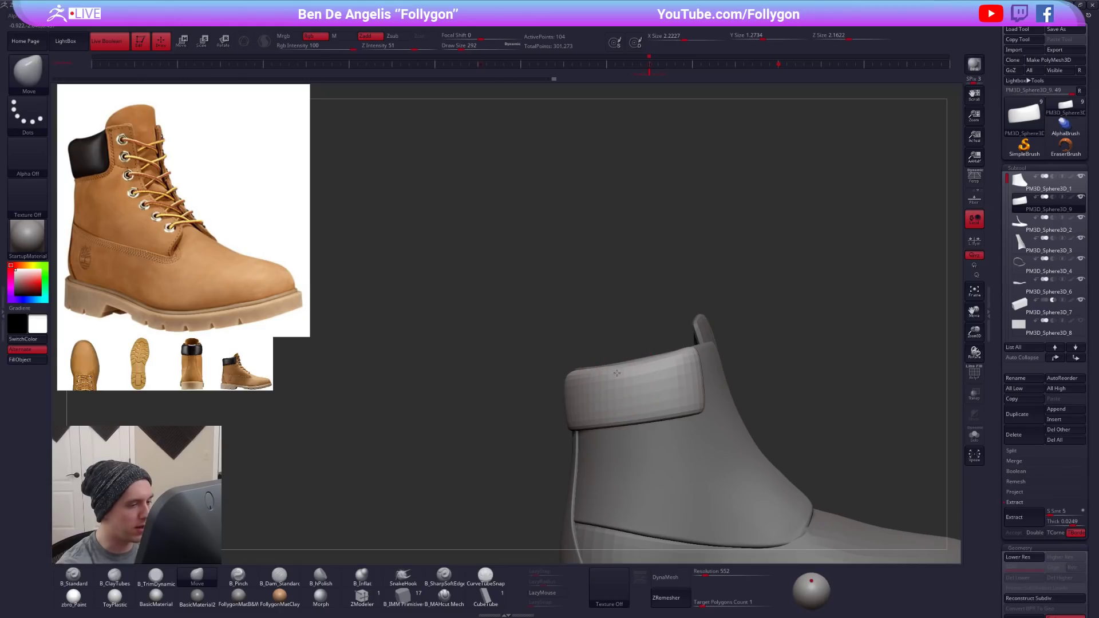
{"action": "key", "text": "space"}
{"action": "left_click_drag", "start_coordinate": [628, 378], "coordinate": [634, 375]}
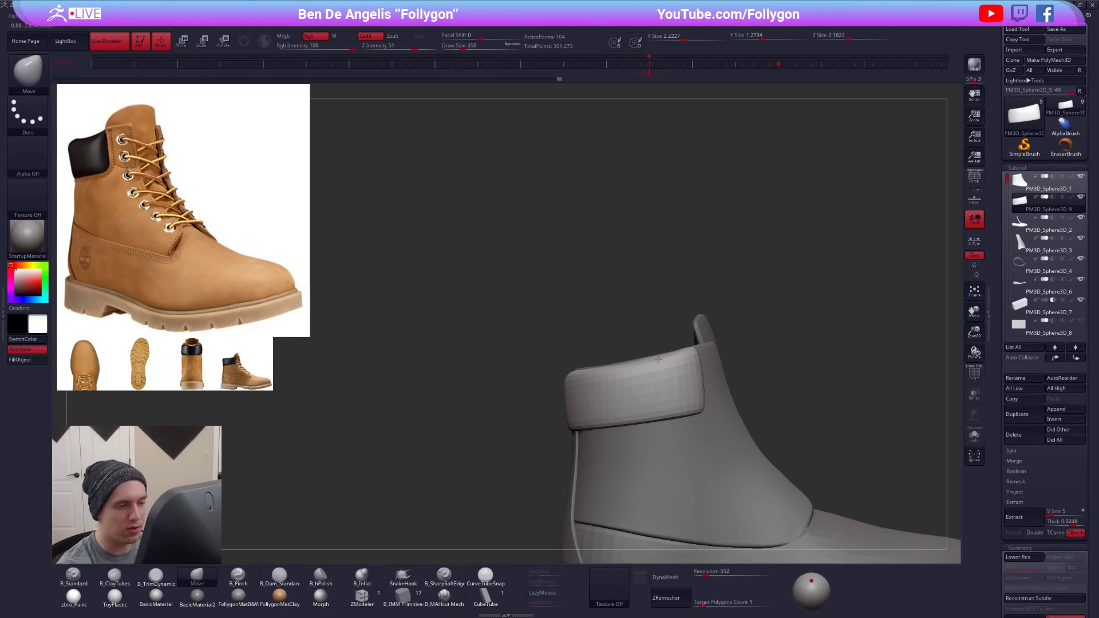
- Adjust the collar's upper border from the opposite side of the boot with the Move brush
{"action": "right_click_drag", "start_coordinate": [632, 378], "coordinate": [555, 367]}
{"action": "key", "text": "space"}
{"action": "left_click_drag", "start_coordinate": [563, 368], "coordinate": [555, 367]}
{"action": "mouse_move", "coordinate": [552, 367]}
{"action": "right_mouse_down"}
{"action": "mouse_move", "coordinate": [557, 421]}
{"action": "mouse_move", "coordinate": [593, 369]}
{"action": "right_mouse_up"}
{"action": "key", "text": "space"}
{"action": "left_click_drag", "start_coordinate": [589, 390], "coordinate": [601, 391]}
- Compare the shaft and collar proportions with the reference across the whole boot, switching to the shaft panel and reselecting the collar
{"action": "left_click", "coordinate": [580, 423], "text": "alt"}
{"action": "key", "text": "space"}
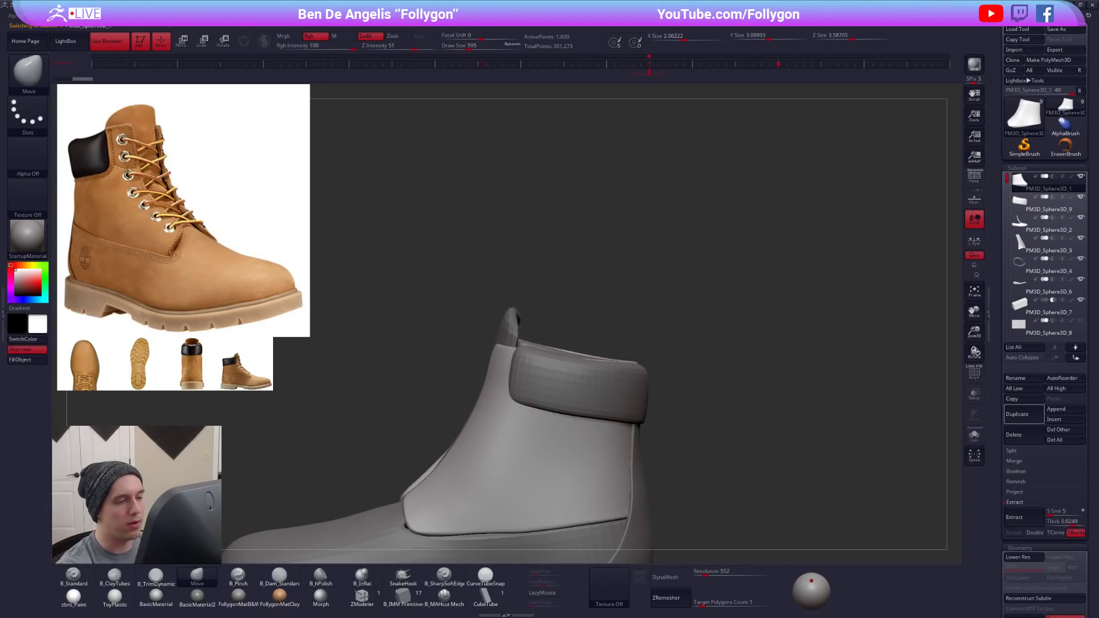
{"action": "mouse_move", "coordinate": [616, 387]}
{"action": "right_mouse_down"}
{"action": "mouse_move", "coordinate": [742, 378]}
{"action": "mouse_move", "coordinate": [820, 444]}
{"action": "mouse_move", "coordinate": [633, 387]}
{"action": "right_mouse_up"}
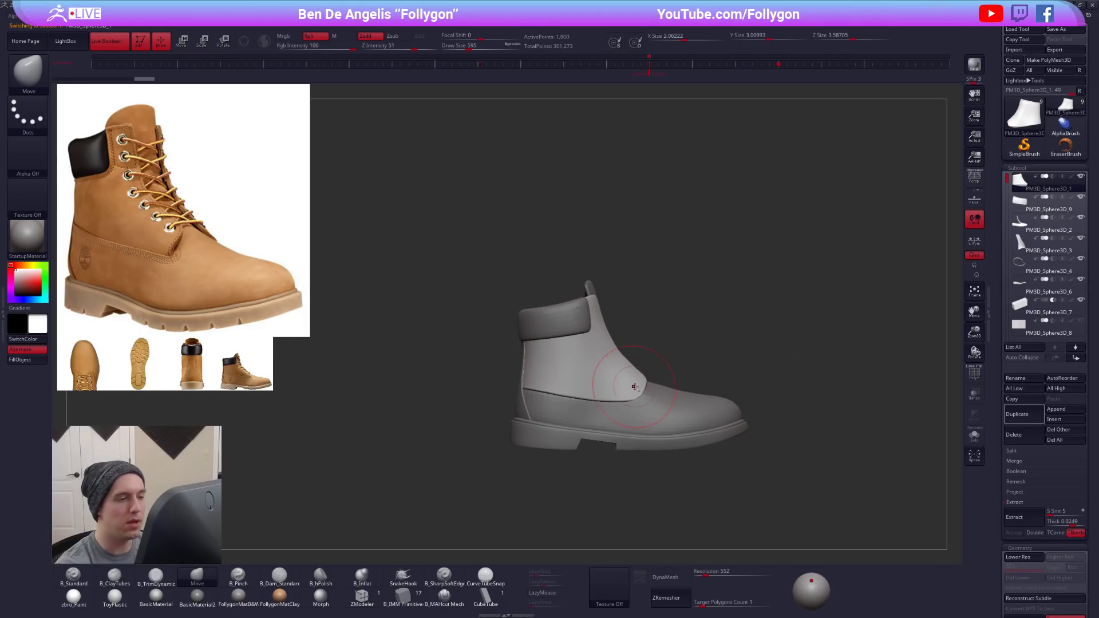
{"action": "left_click", "coordinate": [567, 331], "text": "alt"}
{"action": "key", "text": "space"}
{"action": "left_click_drag", "start_coordinate": [593, 362], "coordinate": [586, 363]}
{"action": "mouse_move", "coordinate": [654, 379]}
{"action": "right_mouse_down"}
{"action": "mouse_move", "coordinate": [744, 459]}
{"action": "mouse_move", "coordinate": [698, 478]}
{"action": "mouse_move", "coordinate": [710, 489]}
{"action": "mouse_move", "coordinate": [745, 475]}
{"action": "mouse_move", "coordinate": [711, 481]}
{"action": "mouse_move", "coordinate": [739, 478]}
{"action": "mouse_move", "coordinate": [716, 490]}
{"action": "mouse_move", "coordinate": [727, 499]}
{"action": "mouse_move", "coordinate": [625, 365]}
{"action": "mouse_move", "coordinate": [571, 332]}
{"action": "mouse_move", "coordinate": [598, 401]}
{"action": "mouse_move", "coordinate": [664, 433]}
{"action": "right_mouse_up"}
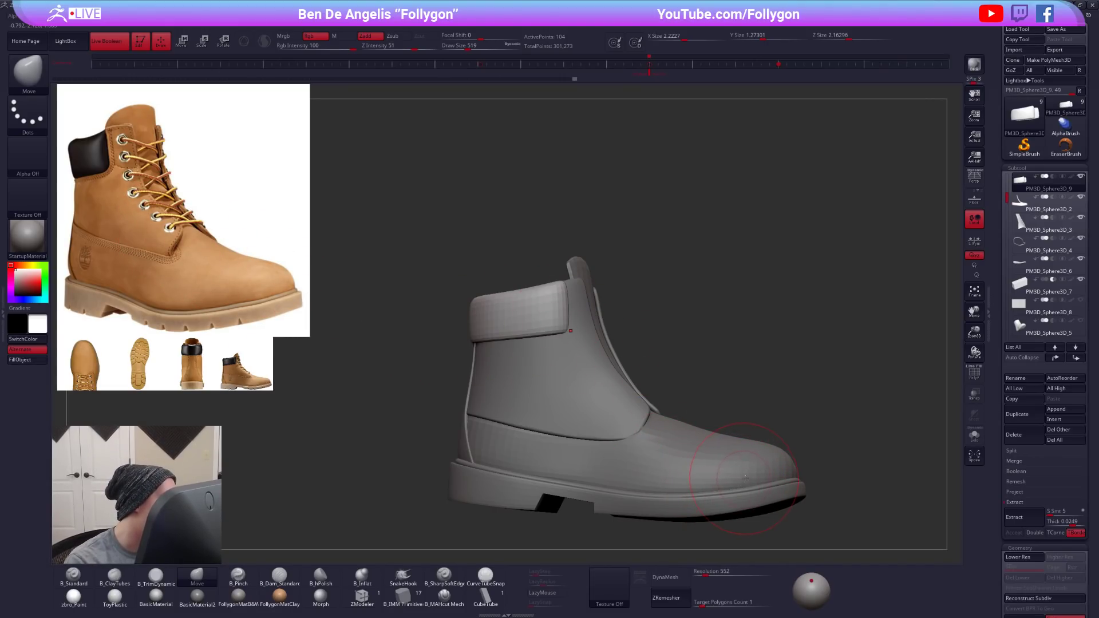
{"action": "key", "text": "space"}
{"action": "left_click", "coordinate": [813, 369]}
{"action": "left_click_drag", "start_coordinate": [805, 380], "coordinate": [738, 370], "text": "alt"}
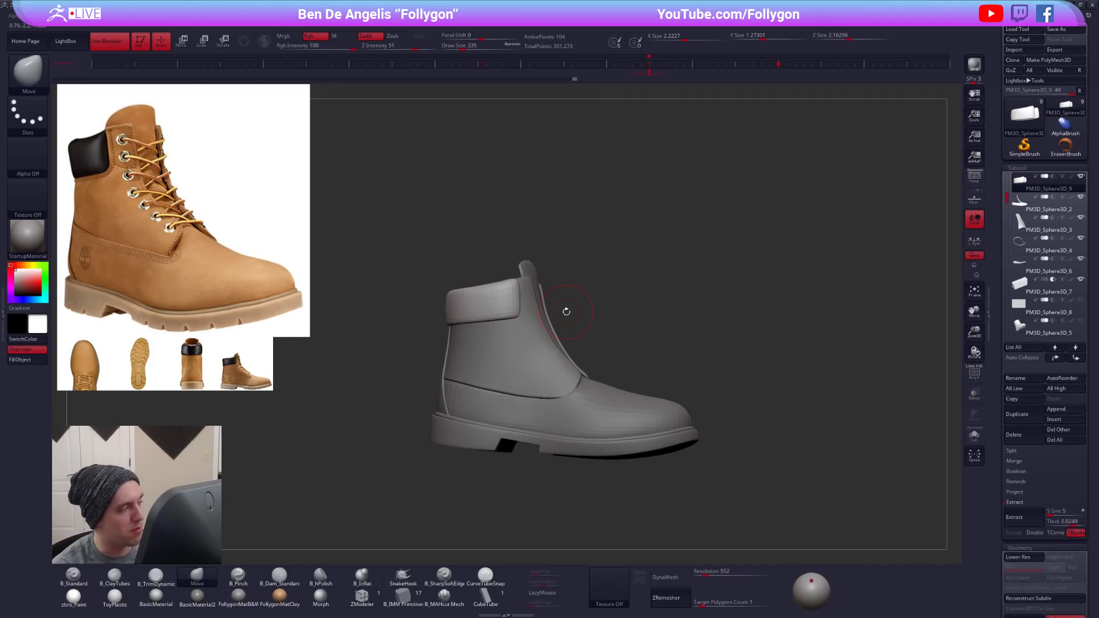
{"action": "right_click_drag", "start_coordinate": [589, 358], "coordinate": [566, 365]}
{"action": "left_click_drag", "start_coordinate": [558, 342], "coordinate": [565, 405]}
- Try adjusting one end of the isolated padded collar with a transpose line and undo the change
{"action": "left_click_drag", "start_coordinate": [517, 433], "coordinate": [724, 256]}
{"action": "left_click_drag", "start_coordinate": [500, 300], "coordinate": [711, 300]}
{"action": "key", "text": "ctrl+z"}
{"action": "key", "text": "alt+shift+s"}
{"action": "left_click_drag", "start_coordinate": [558, 320], "coordinate": [546, 434]}
{"action": "left_click_drag", "start_coordinate": [713, 327], "coordinate": [316, 416]}
{"action": "left_click_drag", "start_coordinate": [419, 272], "coordinate": [590, 275]}
{"action": "mouse_move", "coordinate": [495, 274]}
{"action": "left_mouse_down"}
{"action": "mouse_move", "coordinate": [495, 250]}
{"action": "mouse_move", "coordinate": [520, 276]}
{"action": "mouse_move", "coordinate": [589, 277]}
{"action": "mouse_move", "coordinate": [589, 316]}
{"action": "mouse_move", "coordinate": [552, 252]}
{"action": "left_mouse_up"}
{"action": "key", "text": "ctrl+z"}
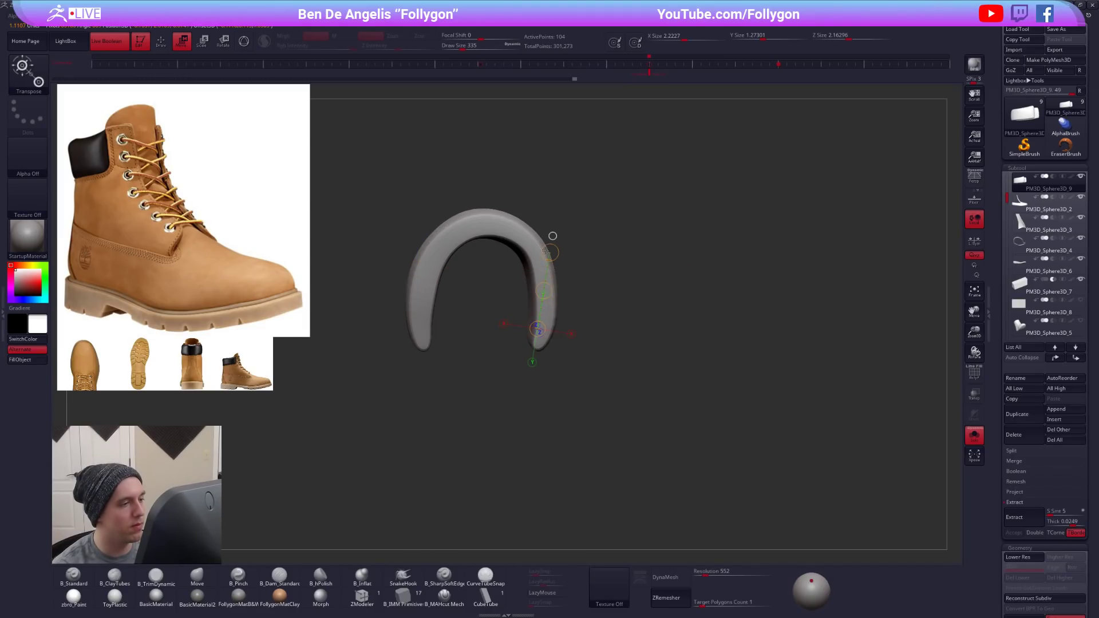
- Isolate the vamp panel and try shifting it with a transpose line drawn along its length from above
{"action": "key", "text": "q"}
{"action": "key", "text": "alt+s"}
{"action": "left_click_drag", "start_coordinate": [601, 360], "coordinate": [666, 308]}
{"action": "left_click", "coordinate": [541, 342], "text": "alt"}
{"action": "key", "text": "alt+s"}
{"action": "key", "text": "w"}
{"action": "mouse_move", "coordinate": [541, 342]}
{"action": "left_mouse_down", "text": "alt"}
{"action": "mouse_move", "coordinate": [549, 196]}
{"action": "mouse_move", "coordinate": [557, 463]}
{"action": "left_mouse_up", "text": "alt"}
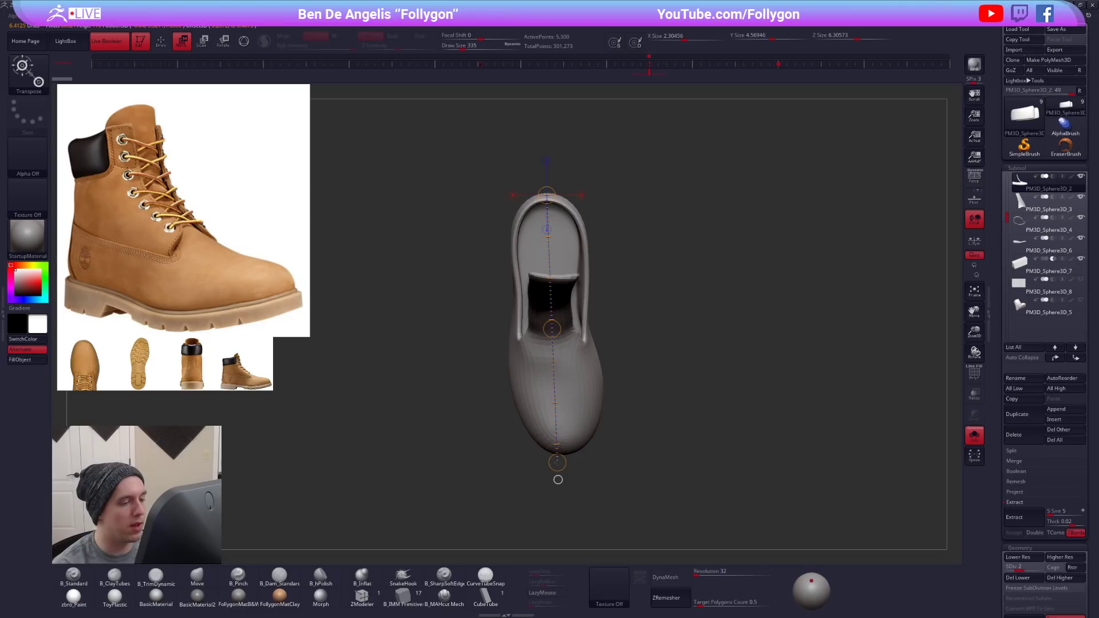
{"action": "left_click_drag", "start_coordinate": [551, 328], "coordinate": [590, 336]}
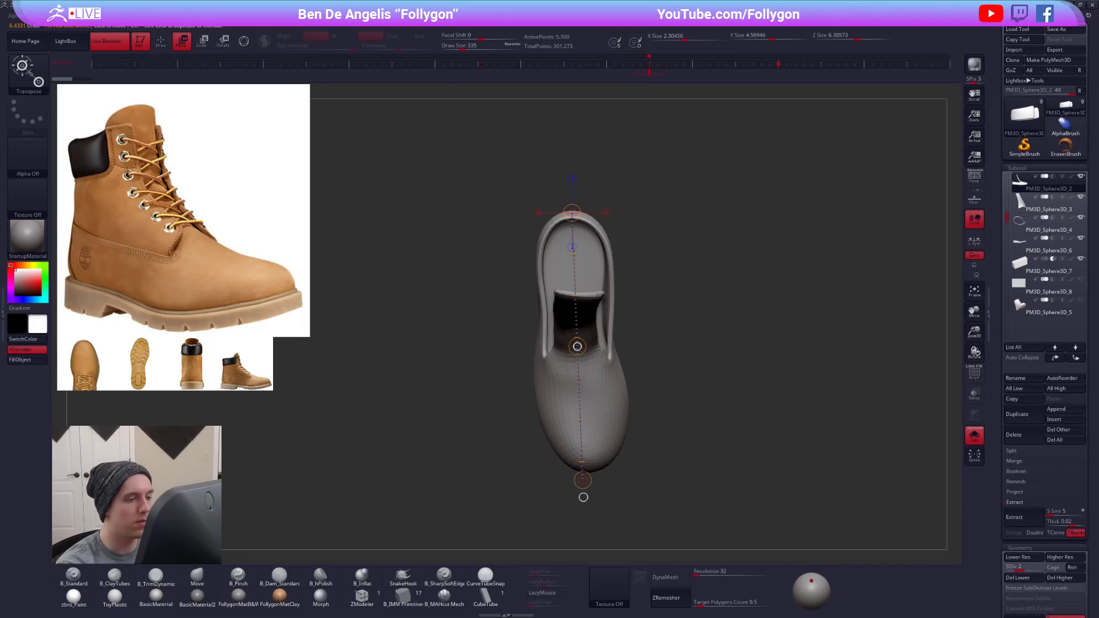
{"action": "left_click_drag", "start_coordinate": [597, 335], "coordinate": [611, 426]}
- Try bending the vamp sideways from the midpoint of a new transpose line and undo it
{"action": "mouse_move", "coordinate": [572, 212]}
{"action": "right_mouse_down"}
{"action": "mouse_move", "coordinate": [716, 228]}
{"action": "mouse_move", "coordinate": [572, 213]}
{"action": "right_mouse_up"}
{"action": "left_click_drag", "start_coordinate": [572, 213], "coordinate": [594, 489]}
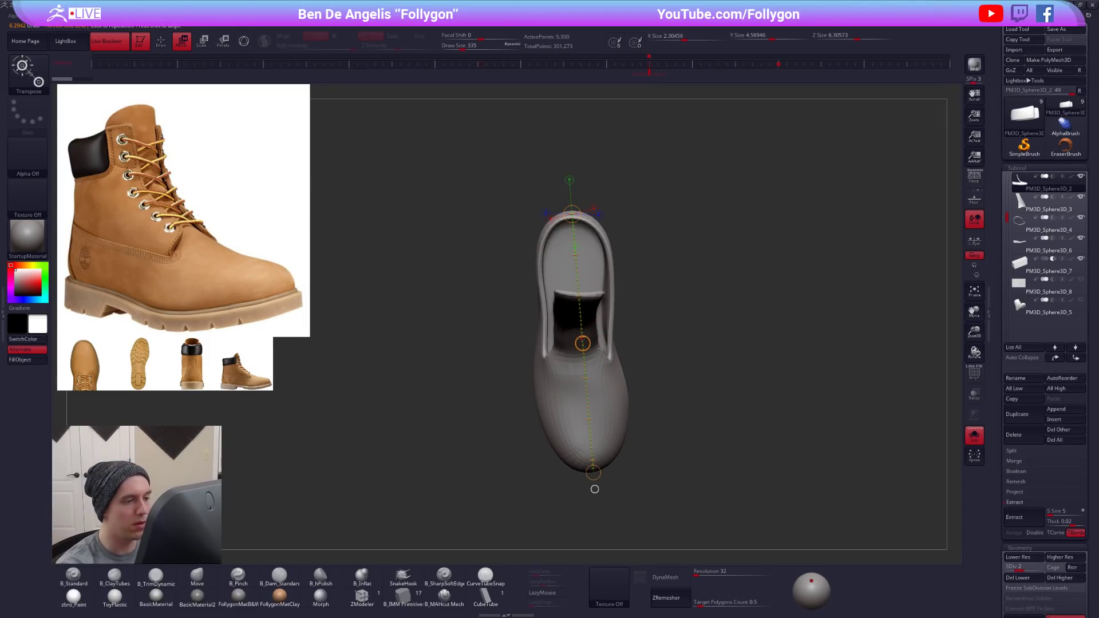
{"action": "mouse_move", "coordinate": [583, 343]}
{"action": "left_mouse_down", "text": "alt"}
{"action": "mouse_move", "coordinate": [570, 343]}
{"action": "mouse_move", "coordinate": [630, 343]}
{"action": "mouse_move", "coordinate": [558, 352]}
{"action": "mouse_move", "coordinate": [612, 343]}
{"action": "mouse_move", "coordinate": [584, 341]}
{"action": "mouse_move", "coordinate": [588, 326]}
{"action": "mouse_move", "coordinate": [558, 344]}
{"action": "mouse_move", "coordinate": [610, 346]}
{"action": "left_mouse_up", "text": "alt"}
{"action": "key", "text": "ctrl+z"}
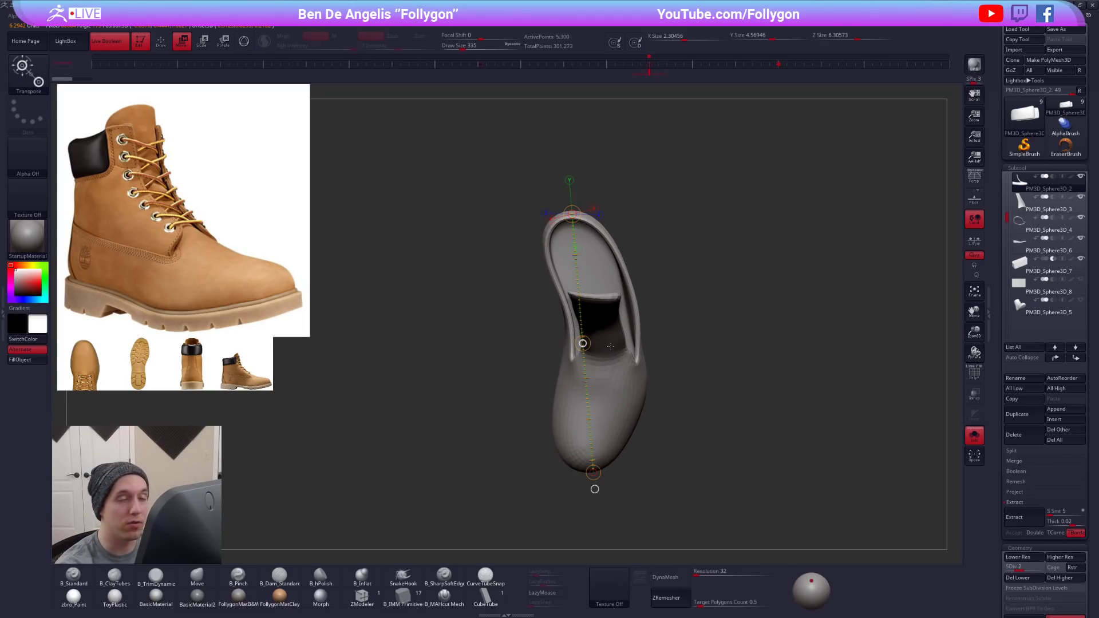
{"action": "key", "text": "ctrl+z"}
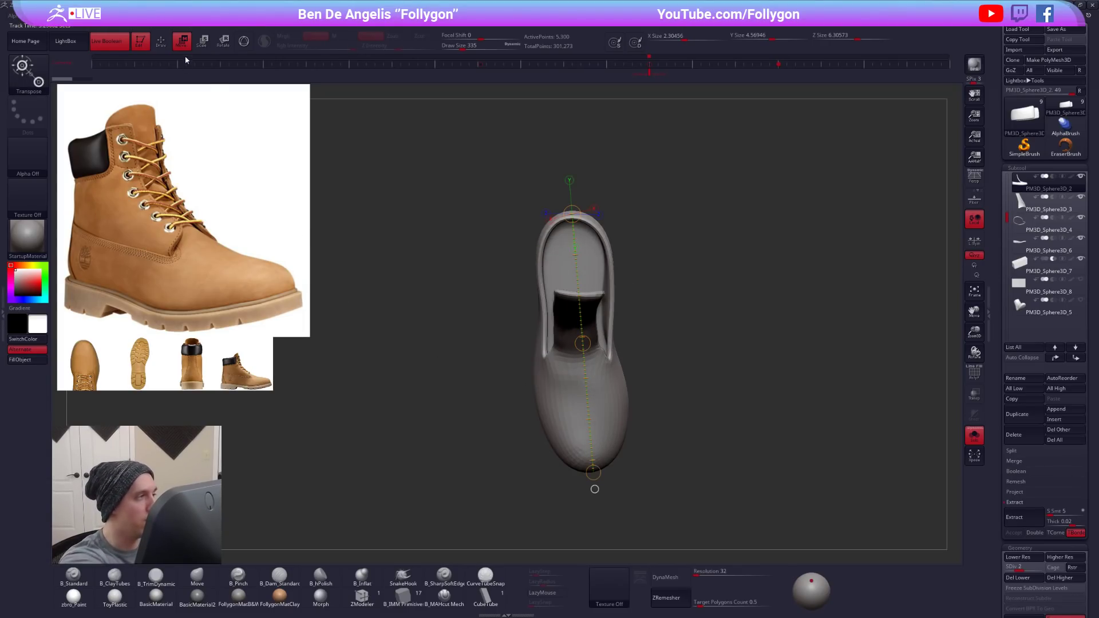
- Show the whole boot again and duplicate the shaft panel subtool
{"action": "key", "text": "q"}
{"action": "left_click_drag", "start_coordinate": [709, 458], "coordinate": [713, 400]}
{"action": "left_click", "coordinate": [974, 435]}
{"action": "mouse_move", "coordinate": [722, 516]}
{"action": "left_mouse_down"}
{"action": "mouse_move", "coordinate": [721, 447]}
{"action": "mouse_move", "coordinate": [722, 458]}
{"action": "mouse_move", "coordinate": [746, 444]}
{"action": "mouse_move", "coordinate": [724, 467]}
{"action": "left_mouse_up"}
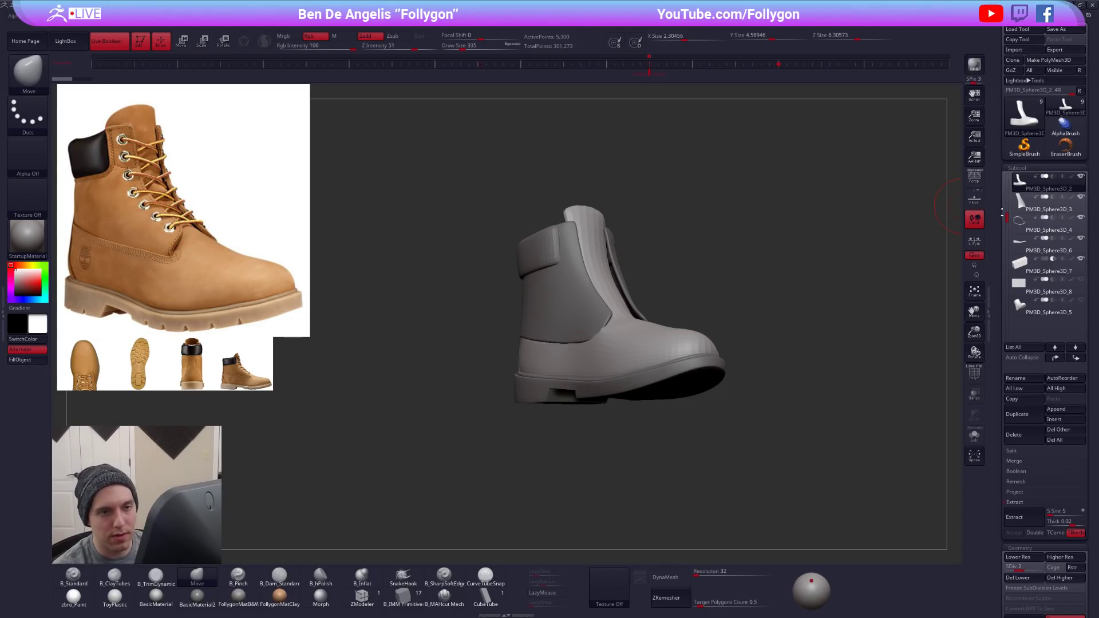
{"action": "scroll", "coordinate": [1017, 195], "scroll_direction": "up", "scroll_amount": 2}
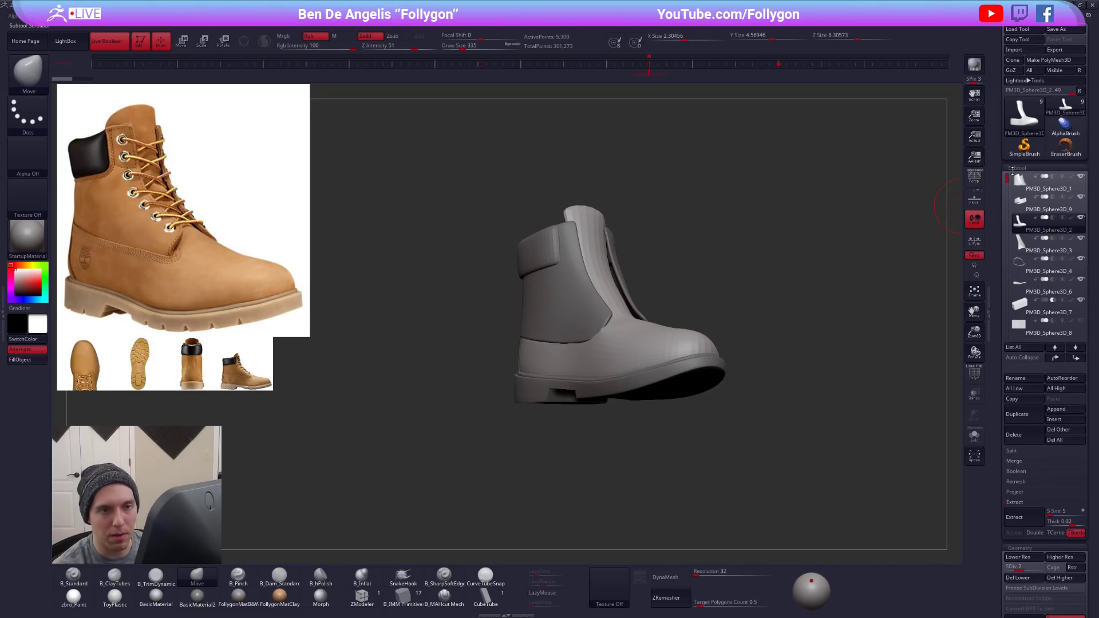
{"action": "key", "text": "shift+f"}
{"action": "left_click", "coordinate": [601, 284], "text": "alt"}
{"action": "key", "text": "shift+f"}
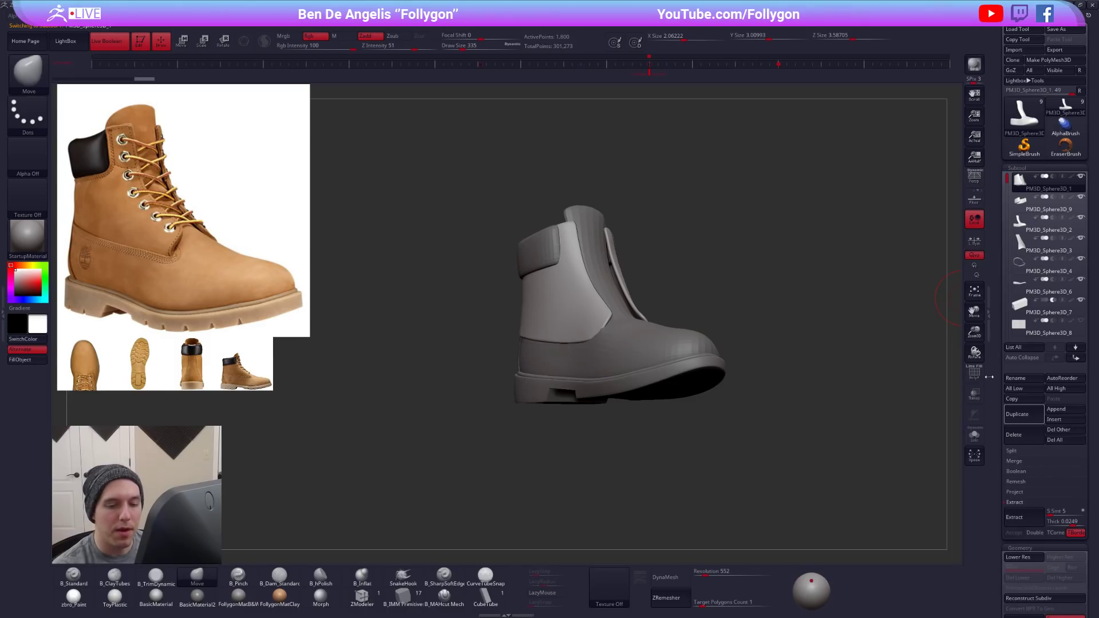
{"action": "left_click", "coordinate": [1036, 416]}
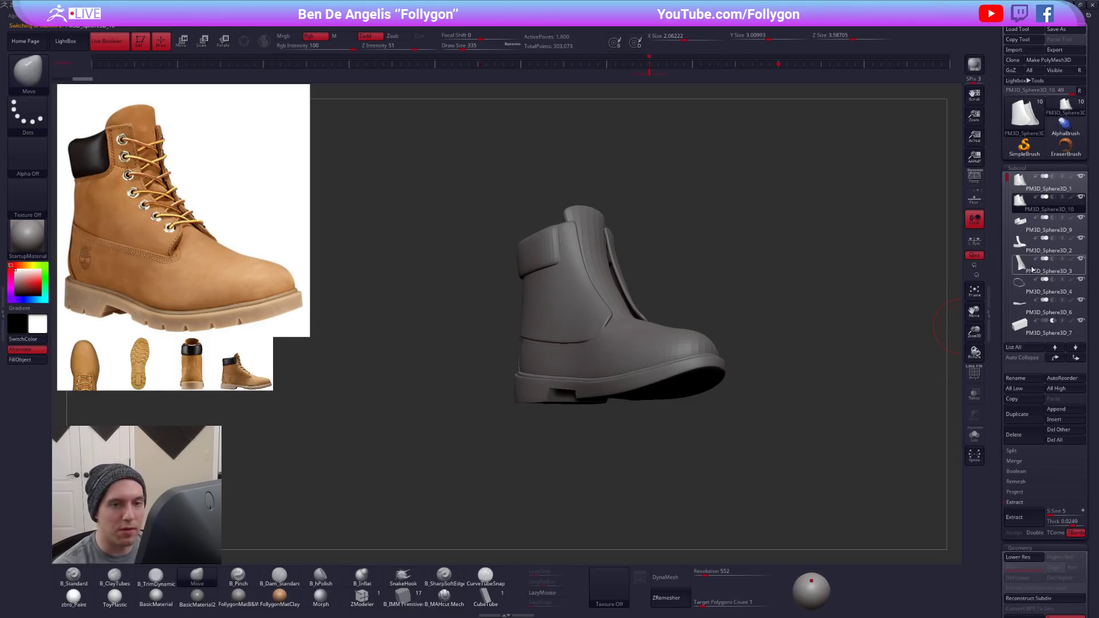
- Load a Ring3D primitive and show its wireframe and Initialize settings
{"action": "left_click", "coordinate": [1023, 133]}
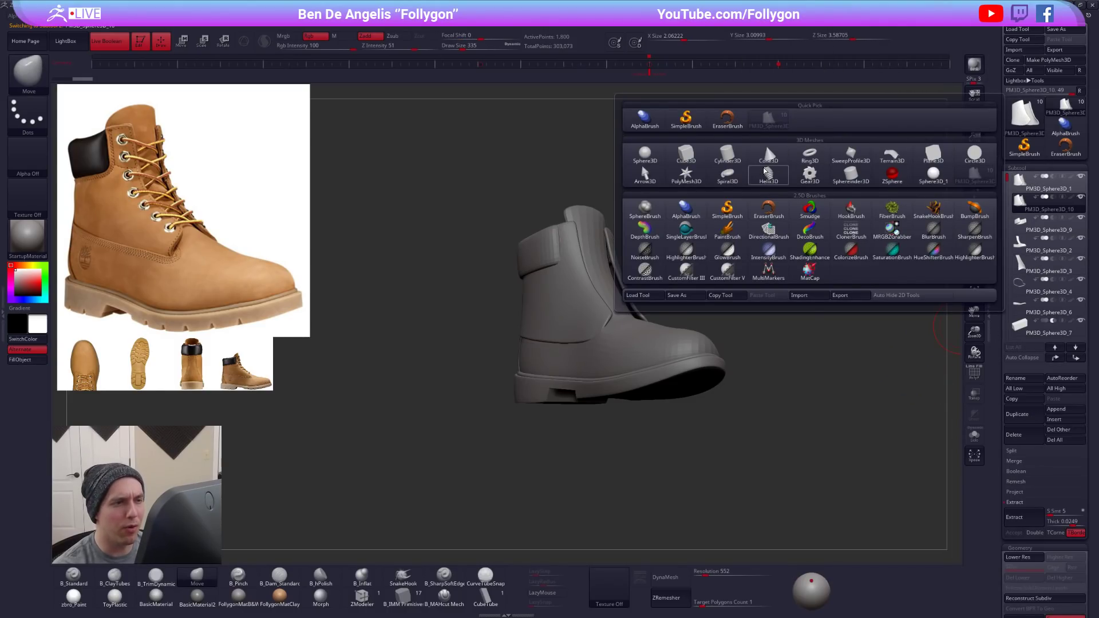
{"action": "left_click", "coordinate": [809, 155]}
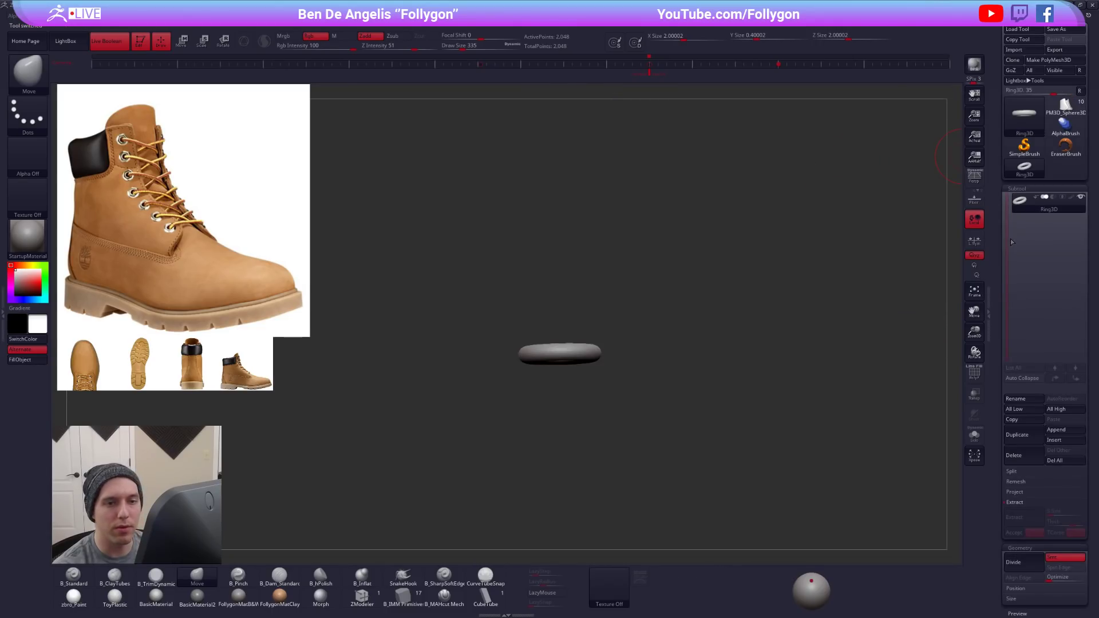
{"action": "scroll", "coordinate": [1030, 257], "scroll_direction": "down", "scroll_amount": 10}
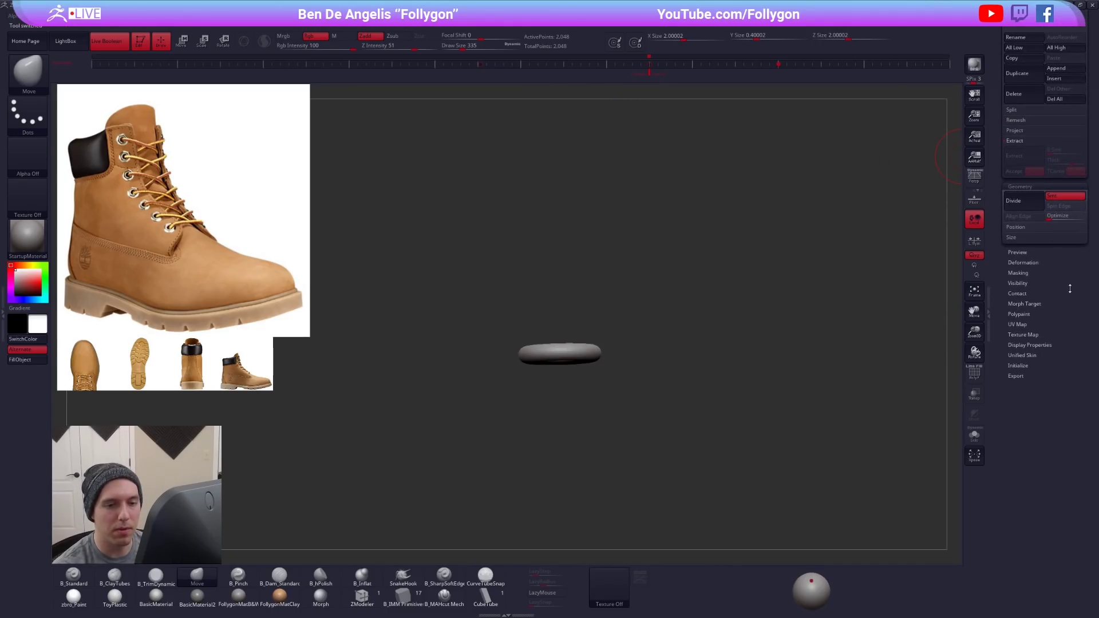
{"action": "left_click", "coordinate": [1018, 365]}
{"action": "left_click_drag", "start_coordinate": [698, 335], "coordinate": [711, 414]}
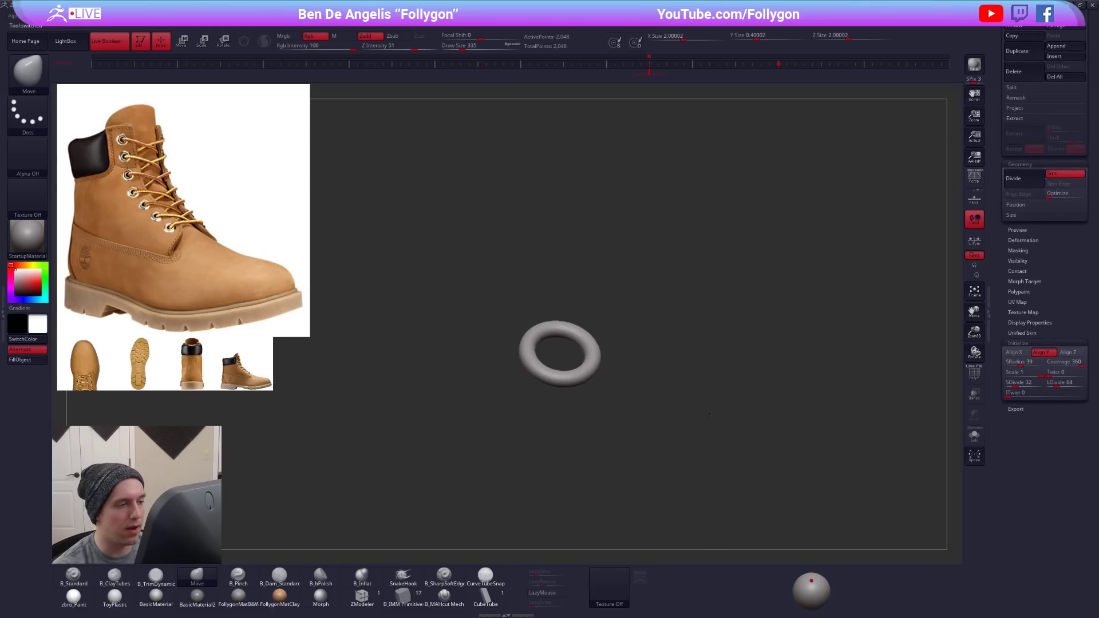
{"action": "right_click_drag", "start_coordinate": [596, 350], "coordinate": [681, 358], "text": "ctrl"}
{"action": "key", "text": "shift+f"}
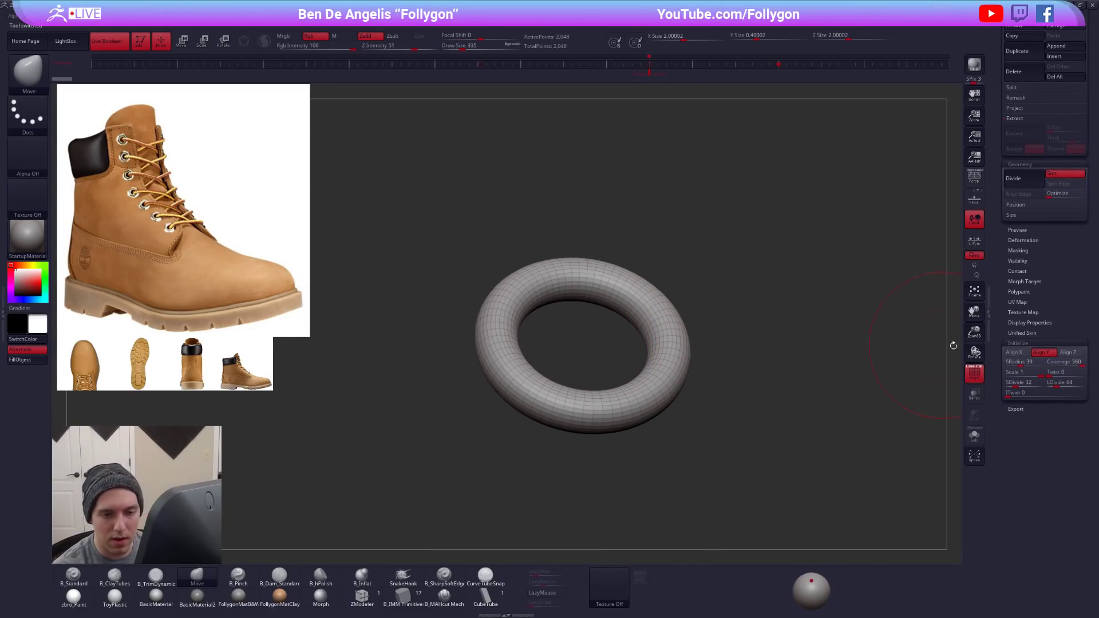
- Make the ring hexagonal by setting both SDivide and LDivide to 6
{"action": "left_click", "coordinate": [1007, 385]}
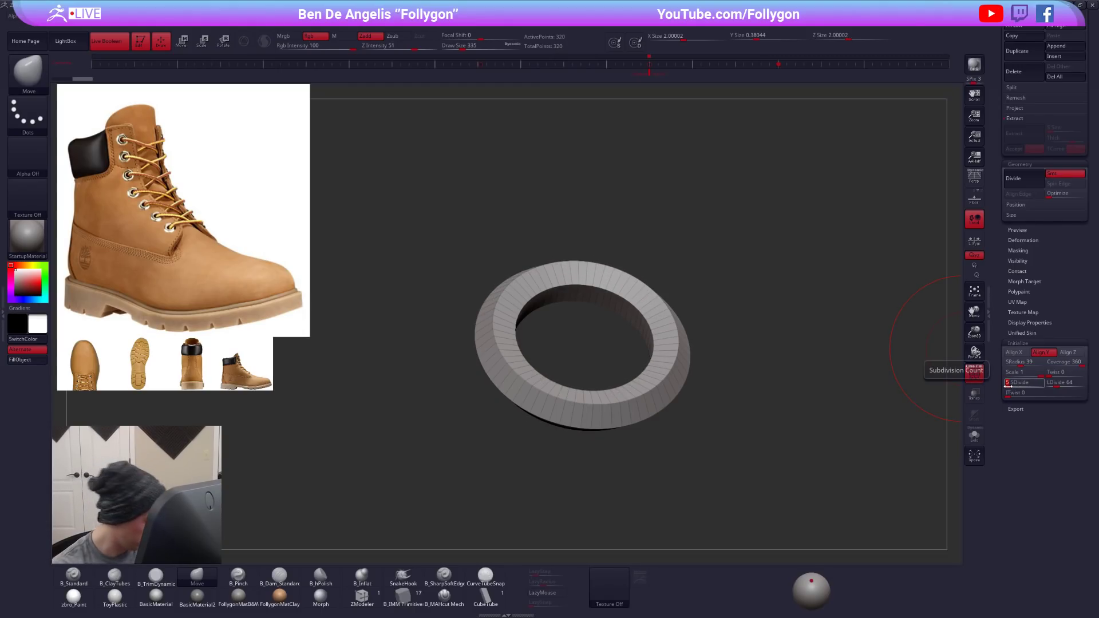
{"action": "key", "text": "Tab"}
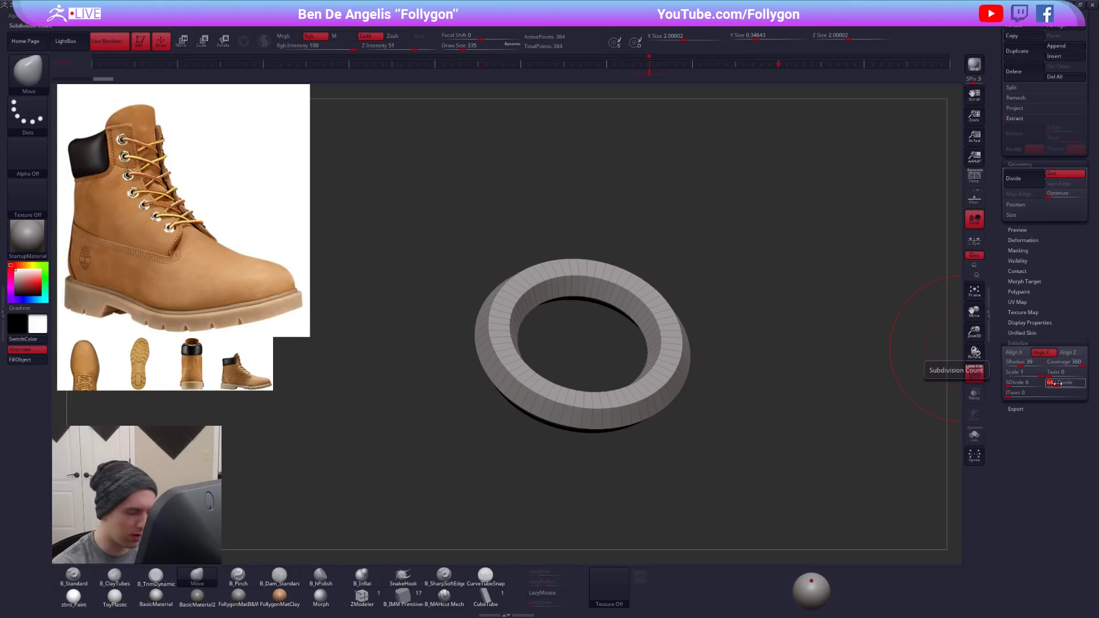
{"action": "key", "text": "Return"}
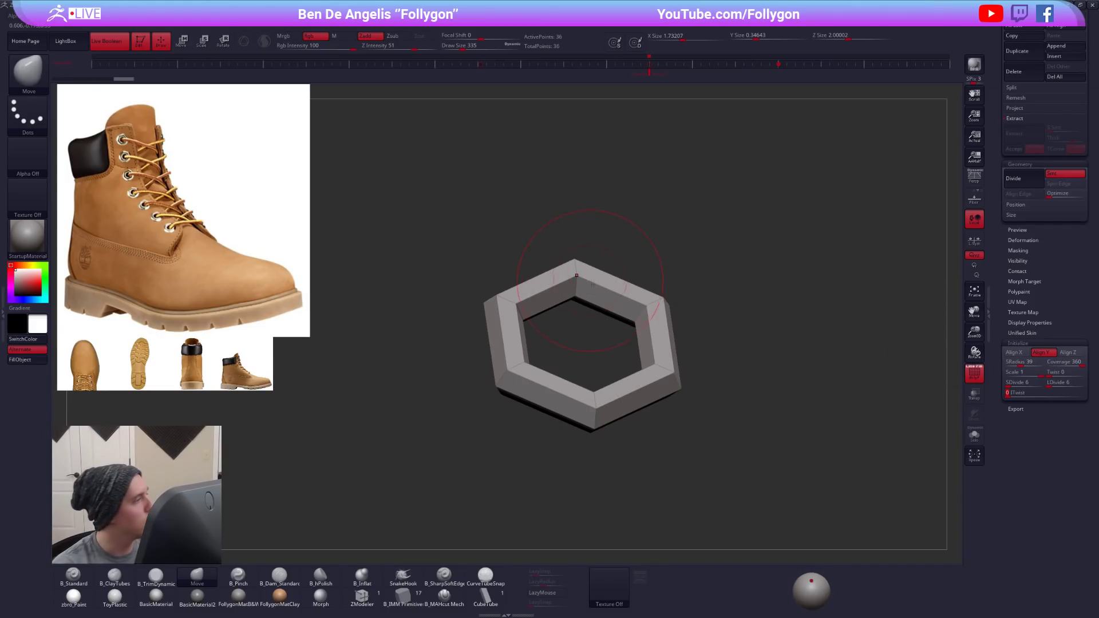
{"action": "left_click_drag", "start_coordinate": [493, 206], "coordinate": [465, 225], "text": "shift"}
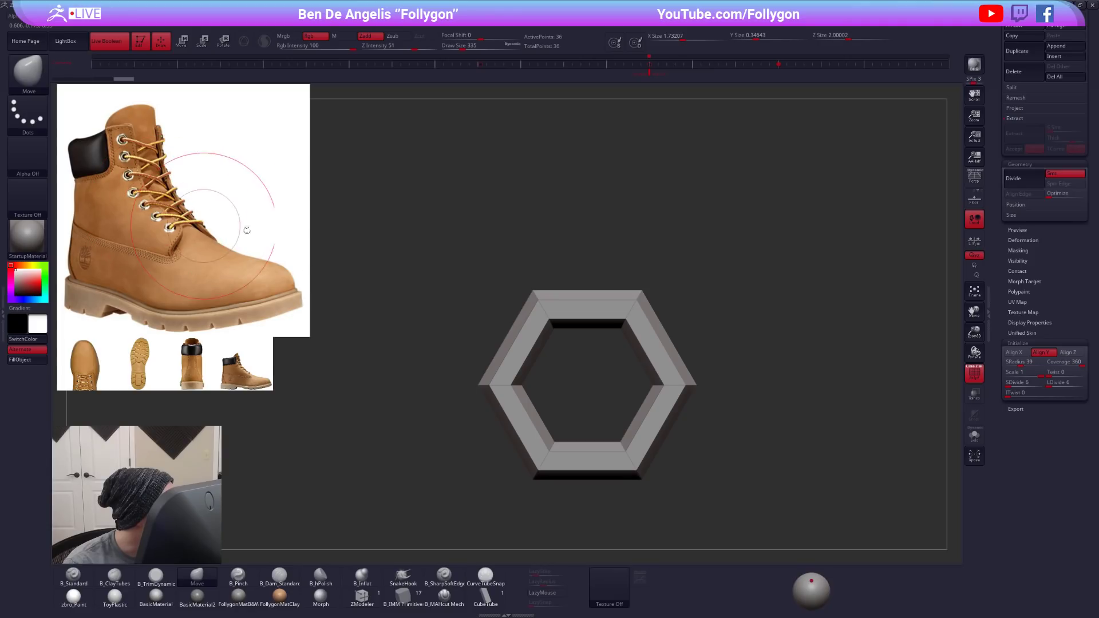
- Thicken the hexagonal ring to an SRadius of 49 and convert it to a PolyMesh3D
{"action": "key", "text": "space"}
{"action": "left_click_drag", "start_coordinate": [368, 223], "coordinate": [363, 223]}
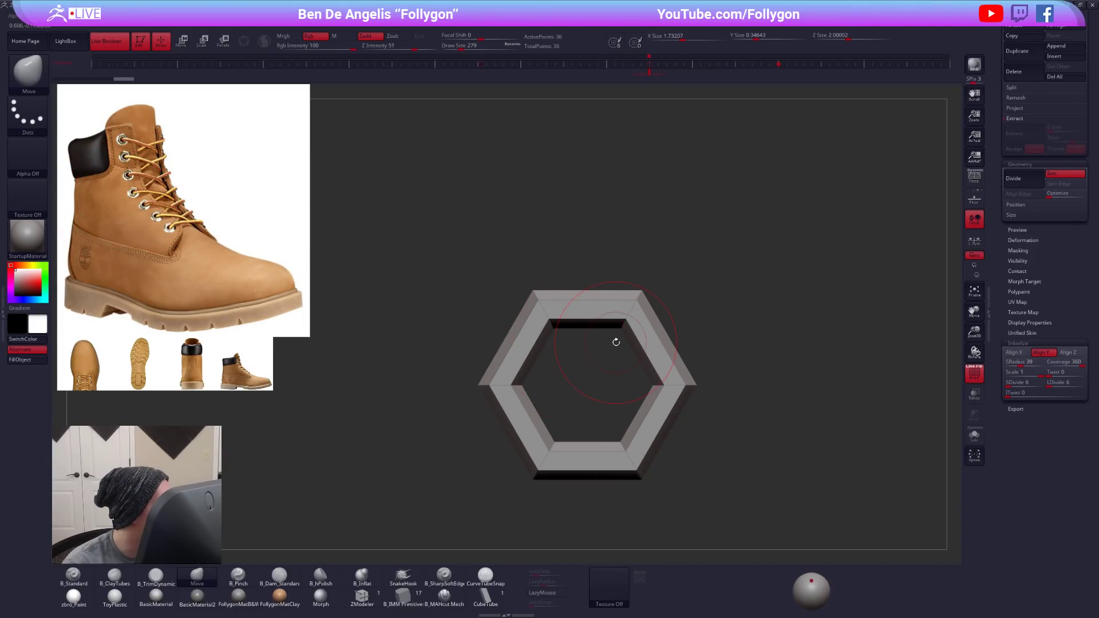
{"action": "key", "text": "space"}
{"action": "left_click_drag", "start_coordinate": [792, 335], "coordinate": [788, 334]}
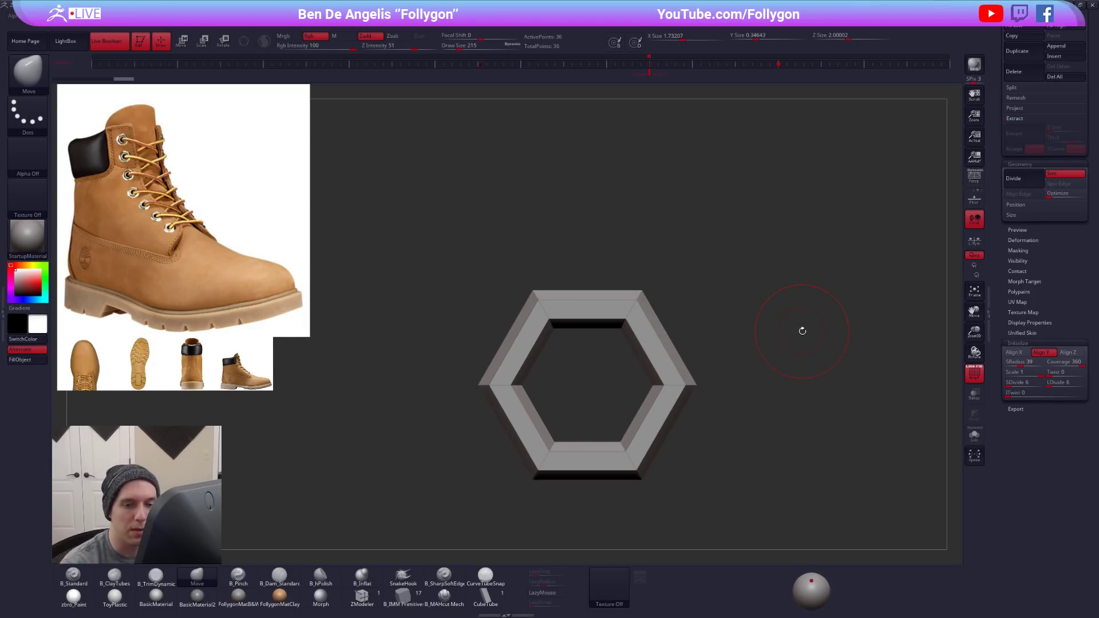
{"action": "left_click_drag", "start_coordinate": [1021, 363], "coordinate": [1023, 365]}
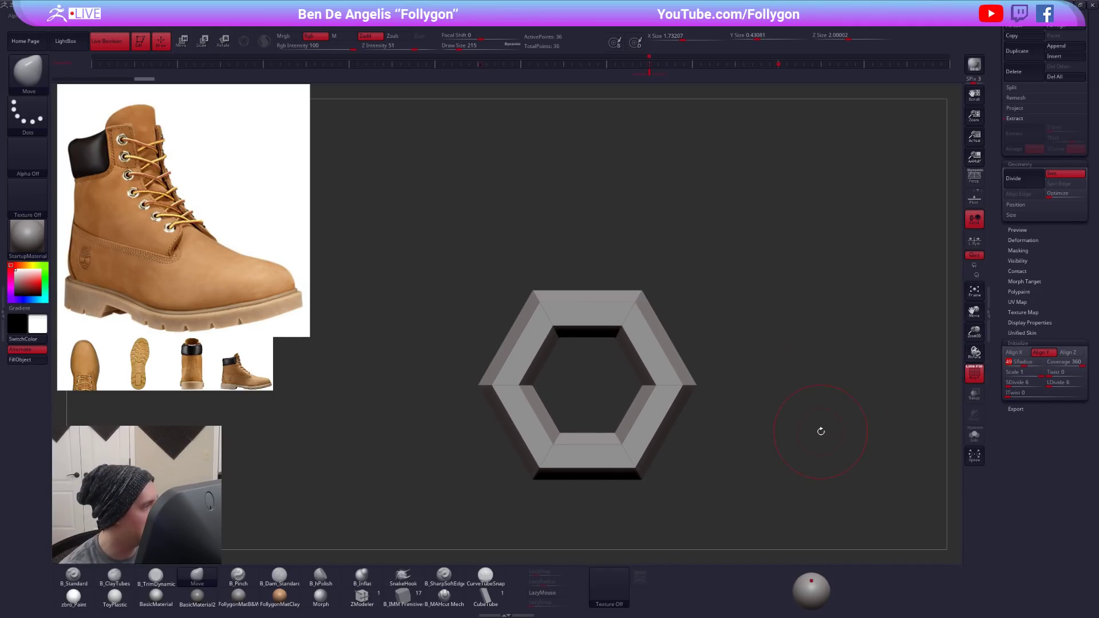
{"action": "scroll", "coordinate": [1003, 342], "scroll_direction": "up", "scroll_amount": 10}
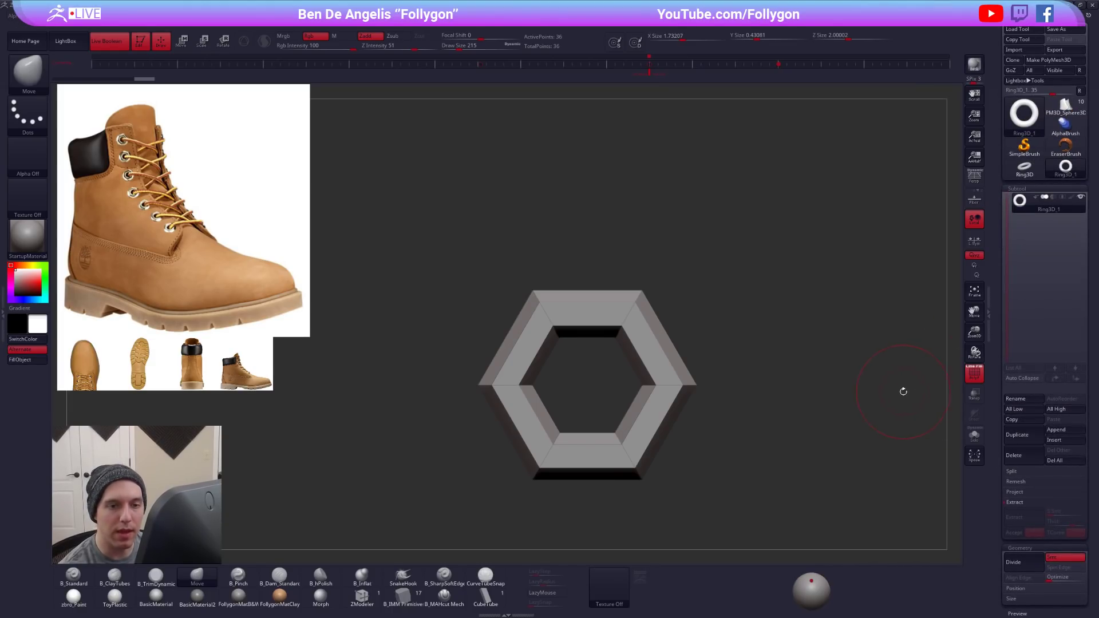
{"action": "left_click", "coordinate": [1058, 59]}
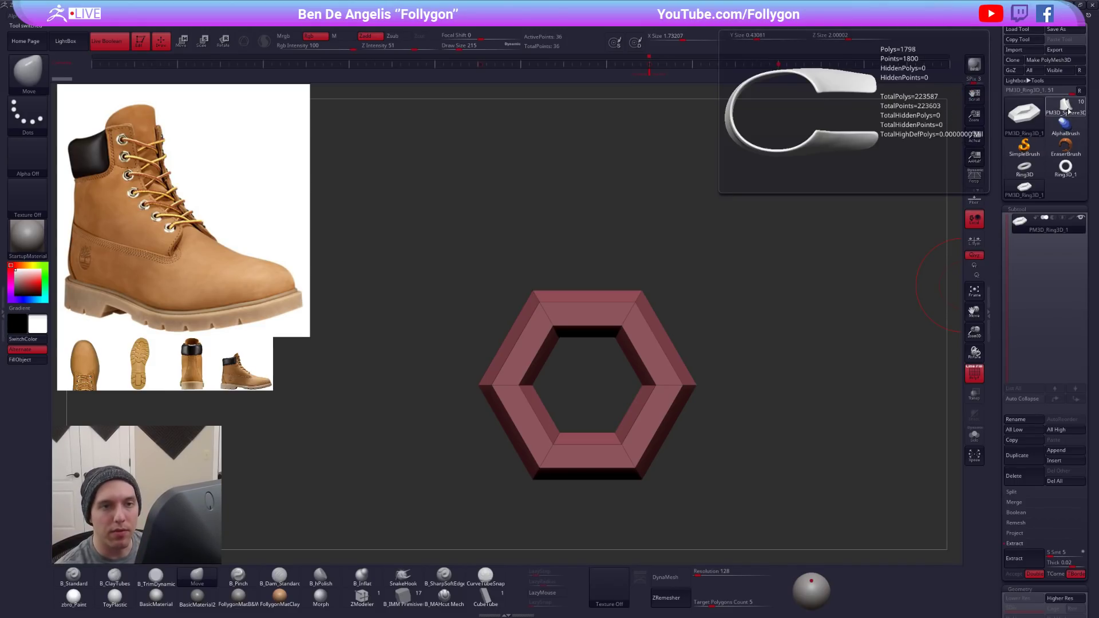
- Return to the boot tool and append the hexagonal ring polymesh as a new subtool
{"action": "left_click", "coordinate": [1066, 108]}
{"action": "left_click_drag", "start_coordinate": [771, 232], "coordinate": [764, 143]}
{"action": "key", "text": "shift+f"}
{"action": "left_click_drag", "start_coordinate": [789, 309], "coordinate": [796, 229], "text": "shift"}
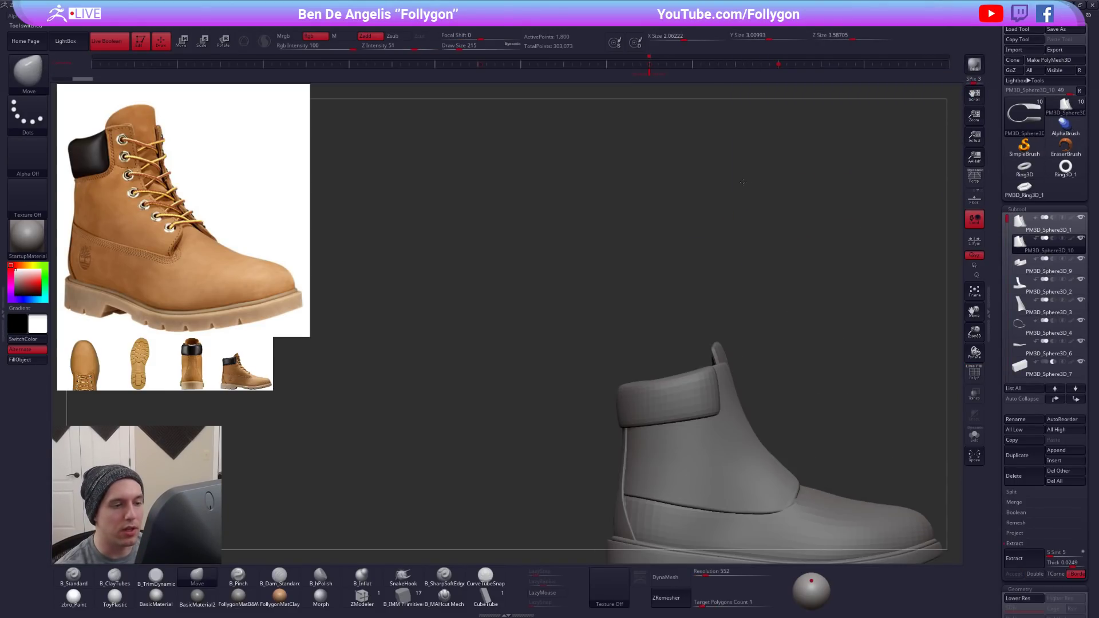
{"action": "left_click_drag", "start_coordinate": [802, 332], "coordinate": [716, 176], "text": "alt"}
{"action": "left_click_drag", "start_coordinate": [776, 230], "coordinate": [860, 226]}
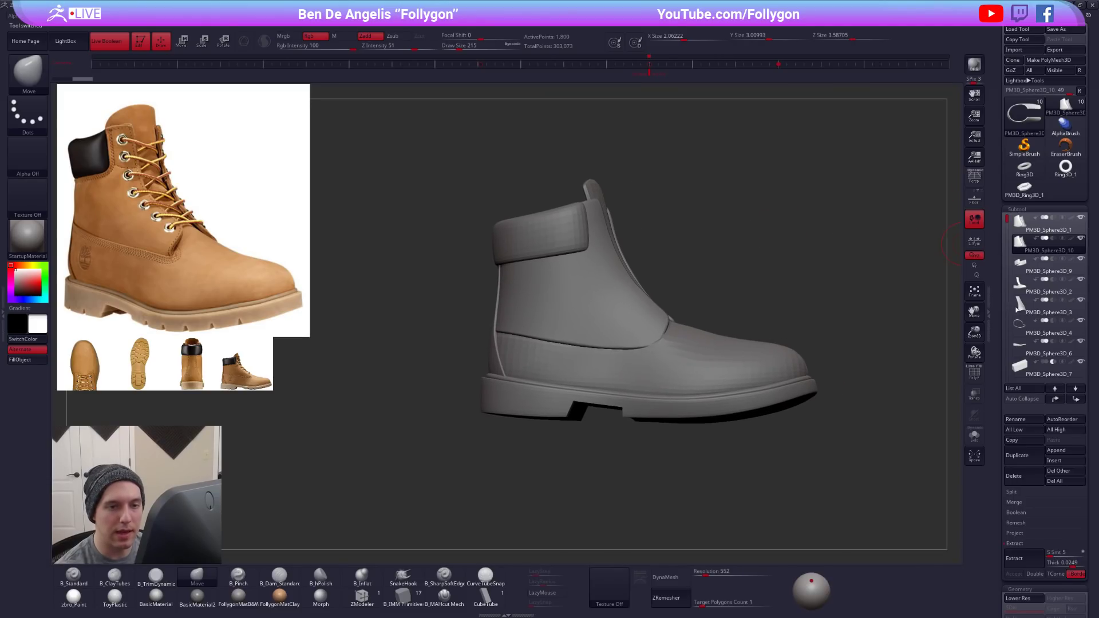
{"action": "left_click", "coordinate": [1058, 450]}
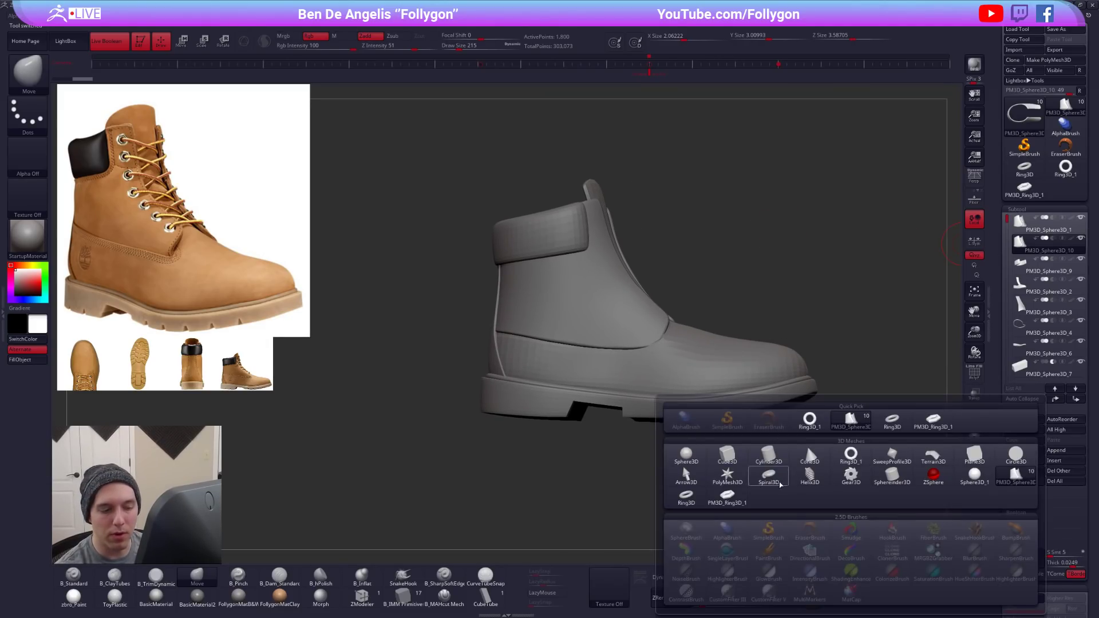
{"action": "left_click", "coordinate": [726, 495]}
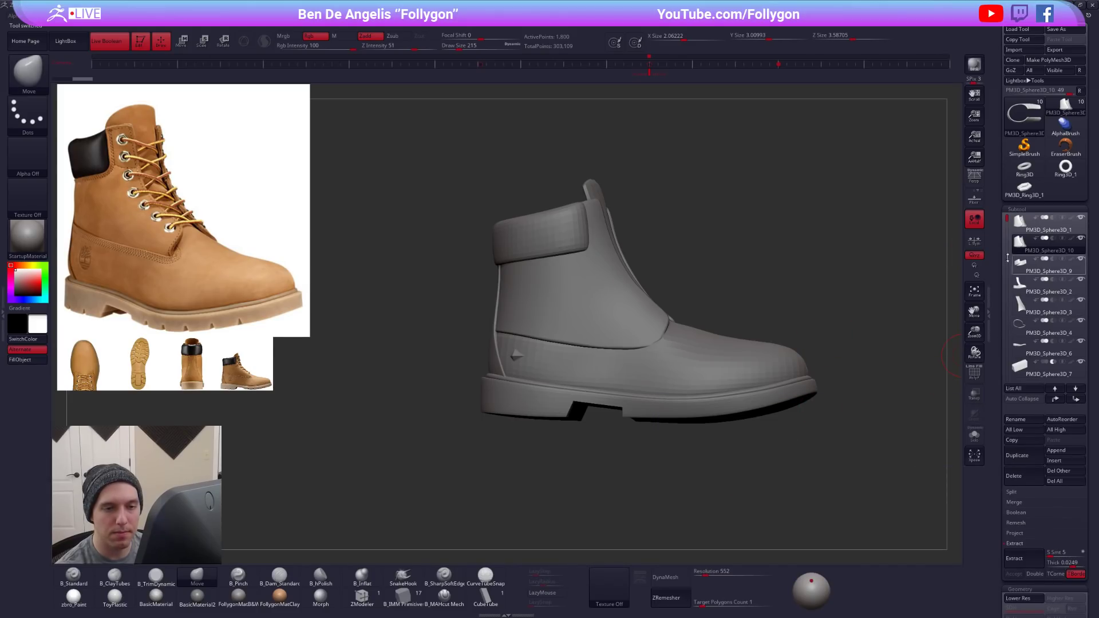
- Select the appended ring subtool, isolate it with its wireframe shown, and preview it with dynamic subdivision on and off
{"action": "left_click", "coordinate": [1072, 90]}
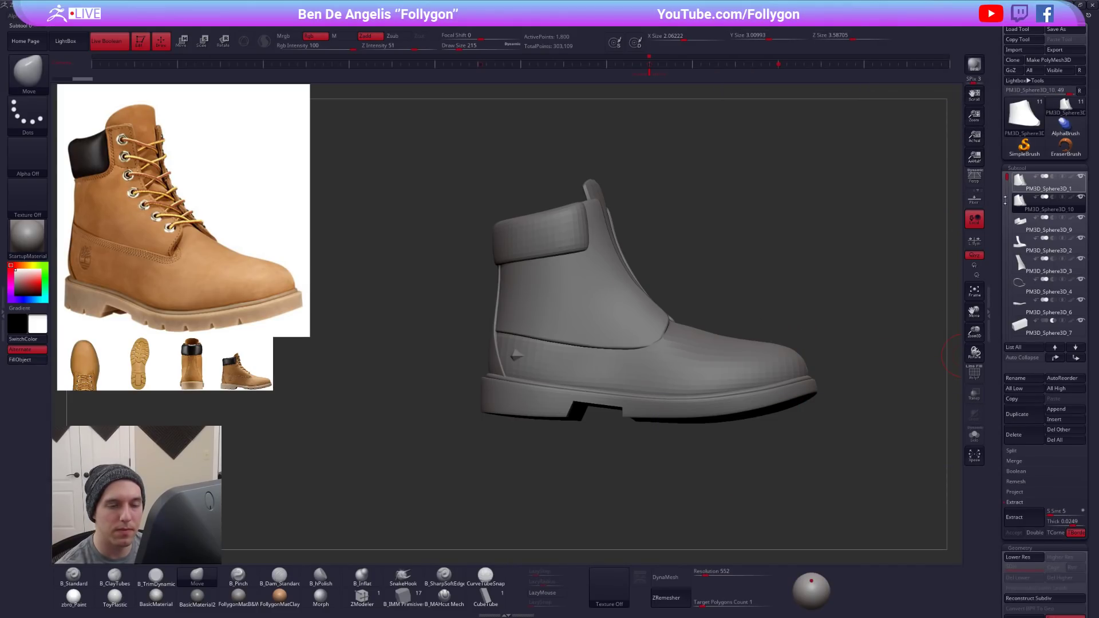
{"action": "left_click_drag", "start_coordinate": [1008, 181], "coordinate": [1009, 255]}
{"action": "left_click", "coordinate": [1021, 285]}
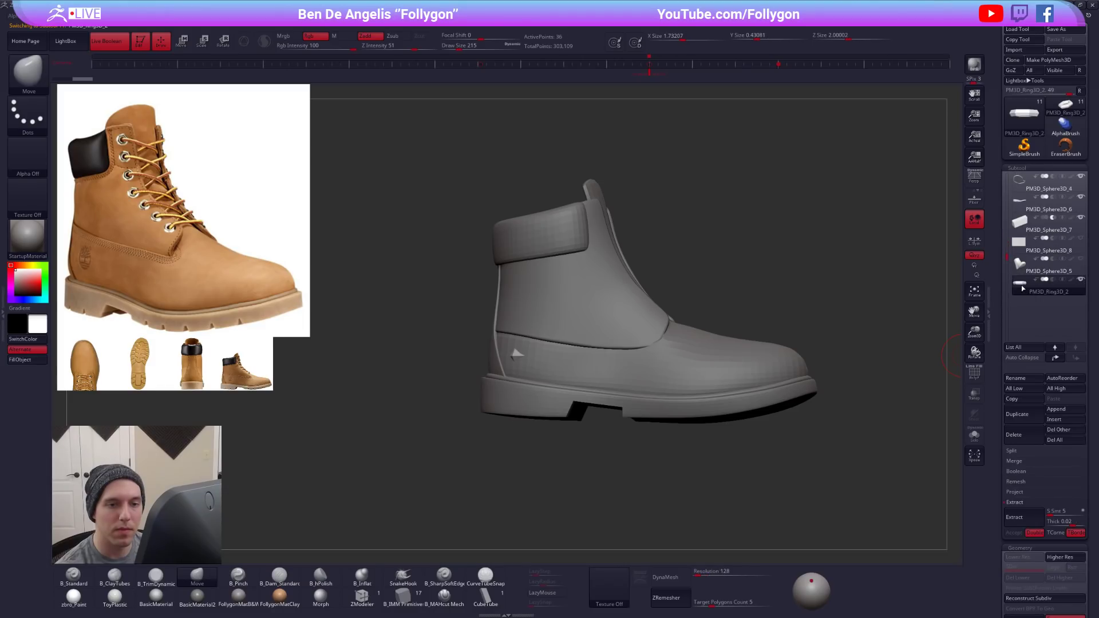
{"action": "left_click", "coordinate": [974, 435]}
{"action": "left_click_drag", "start_coordinate": [777, 309], "coordinate": [679, 398]}
{"action": "left_click_drag", "start_coordinate": [670, 285], "coordinate": [621, 374], "text": "alt"}
{"action": "left_click_drag", "start_coordinate": [633, 291], "coordinate": [649, 405], "text": "alt"}
{"action": "key", "text": "shift+f"}
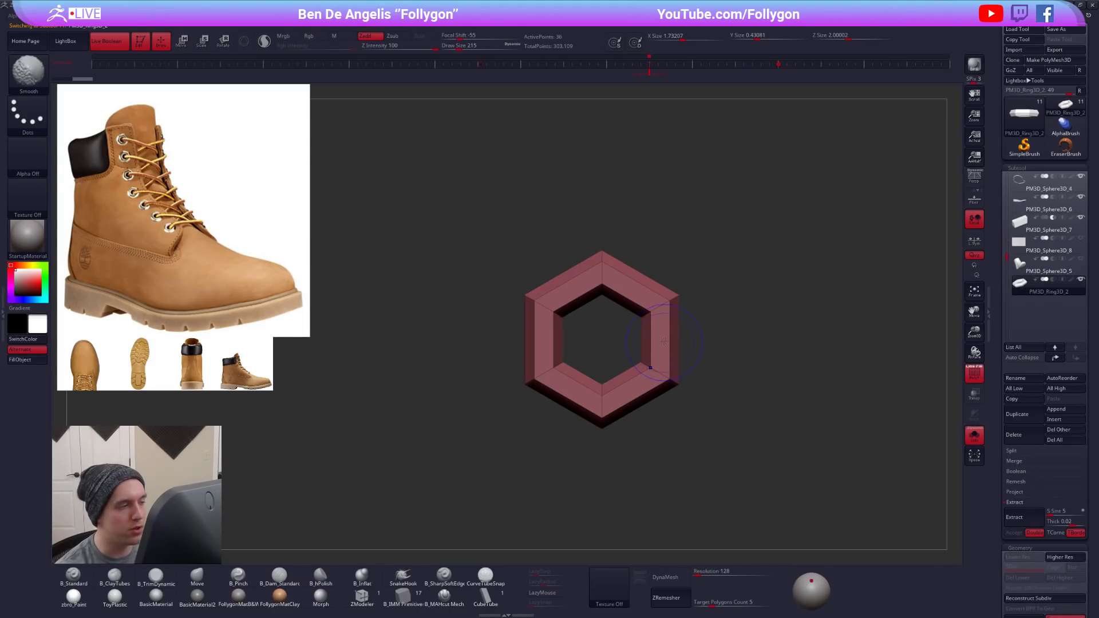
{"action": "key", "text": "d"}
{"action": "key", "text": "shift+d"}
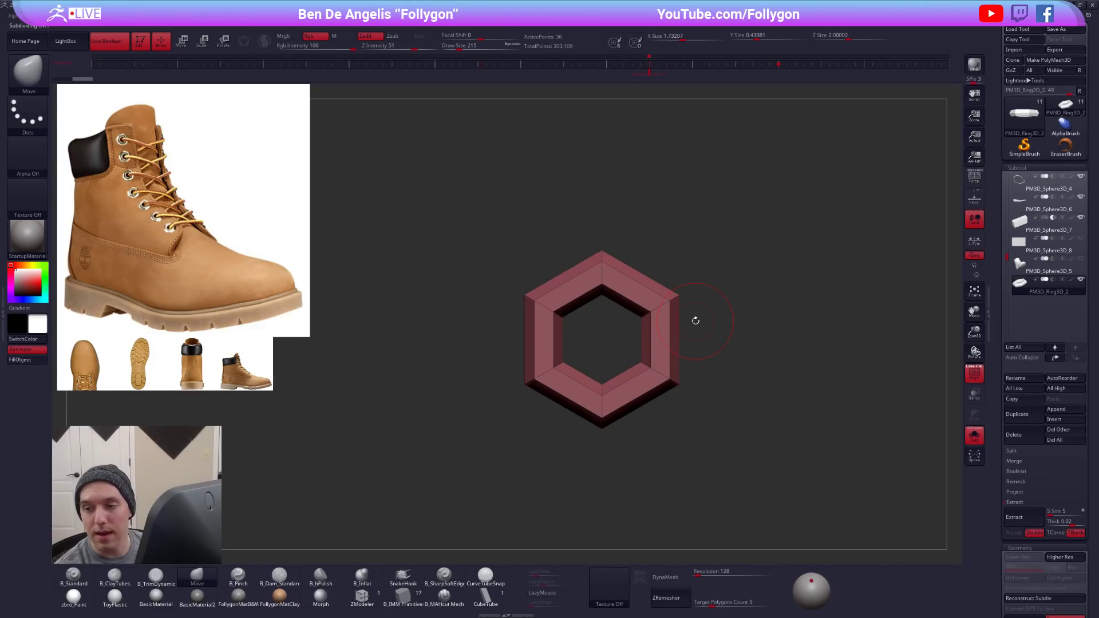
- Turn off the hexagonal ring's wireframe and create a new InsertMesh brush from the ring
{"action": "right_click_drag", "start_coordinate": [595, 294], "coordinate": [572, 337], "text": "ctrl"}
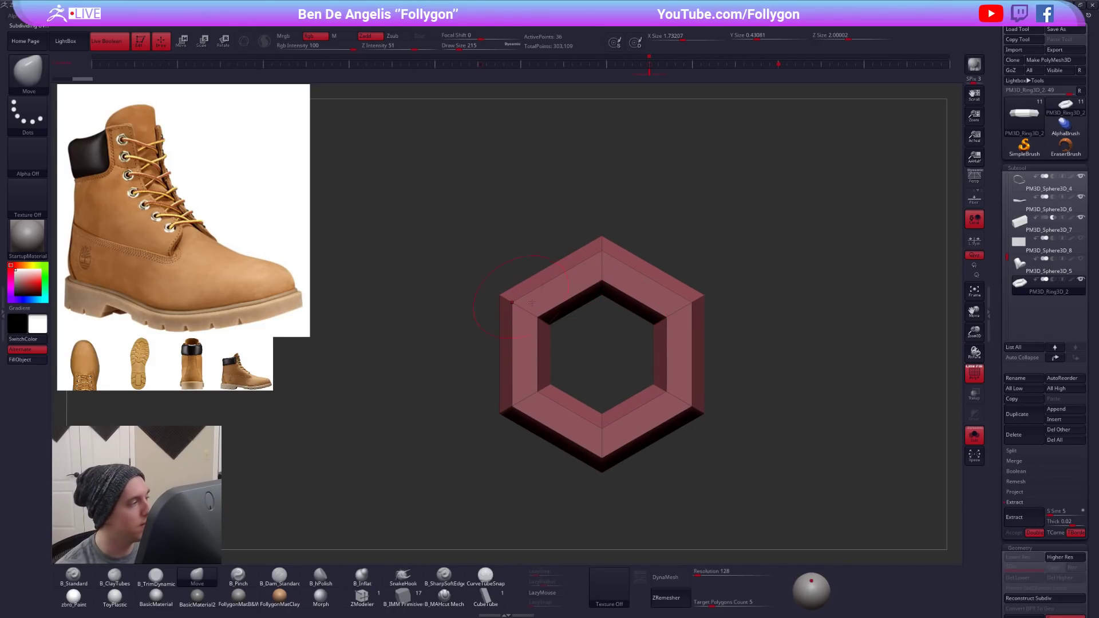
{"action": "key", "text": "shift+f"}
{"action": "key", "text": "ctrl+shift+d"}
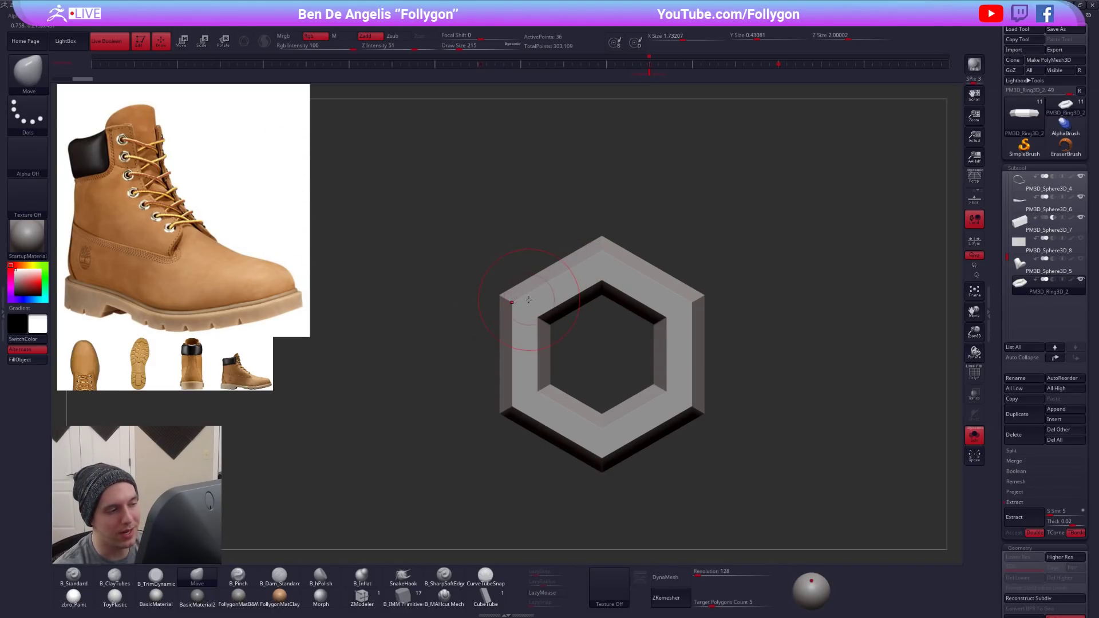
{"action": "left_click", "coordinate": [28, 69]}
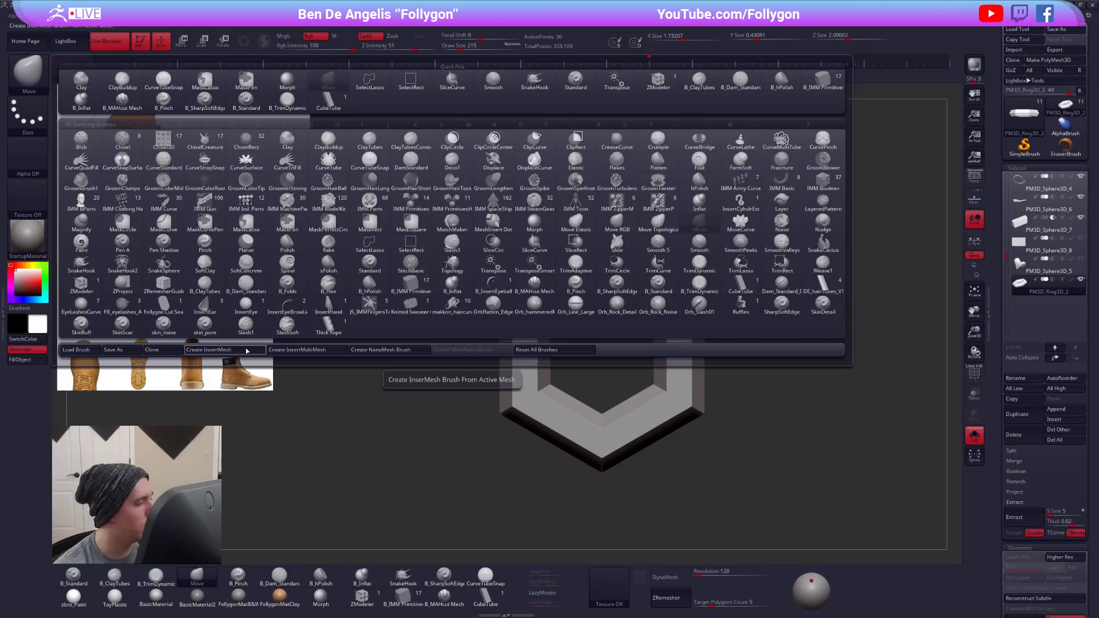
{"action": "left_click", "coordinate": [246, 350]}
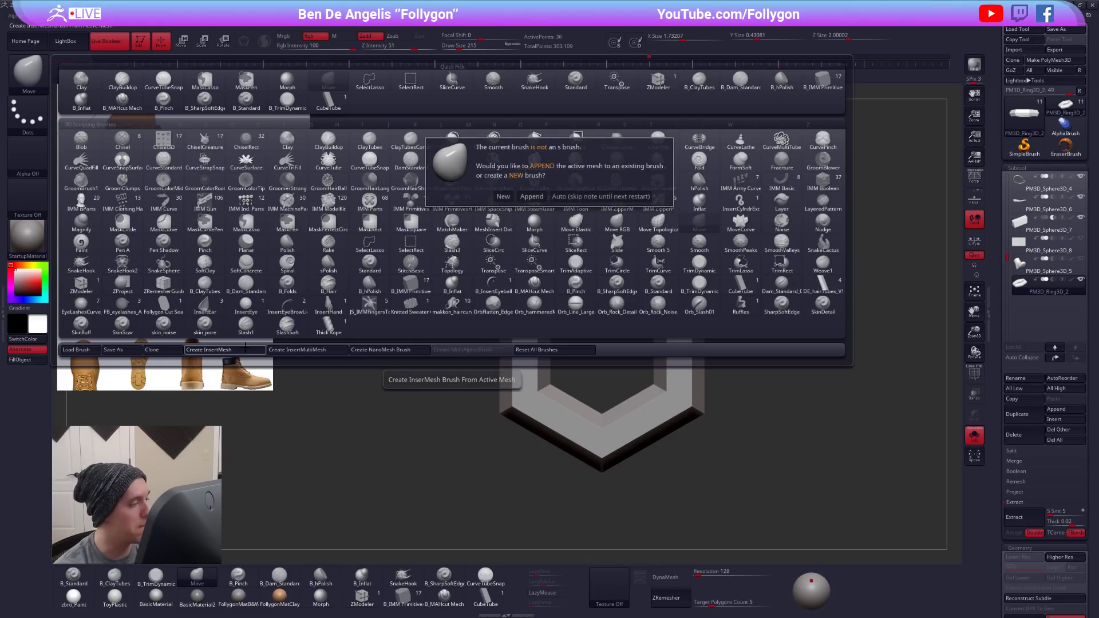
{"action": "left_click", "coordinate": [504, 197]}
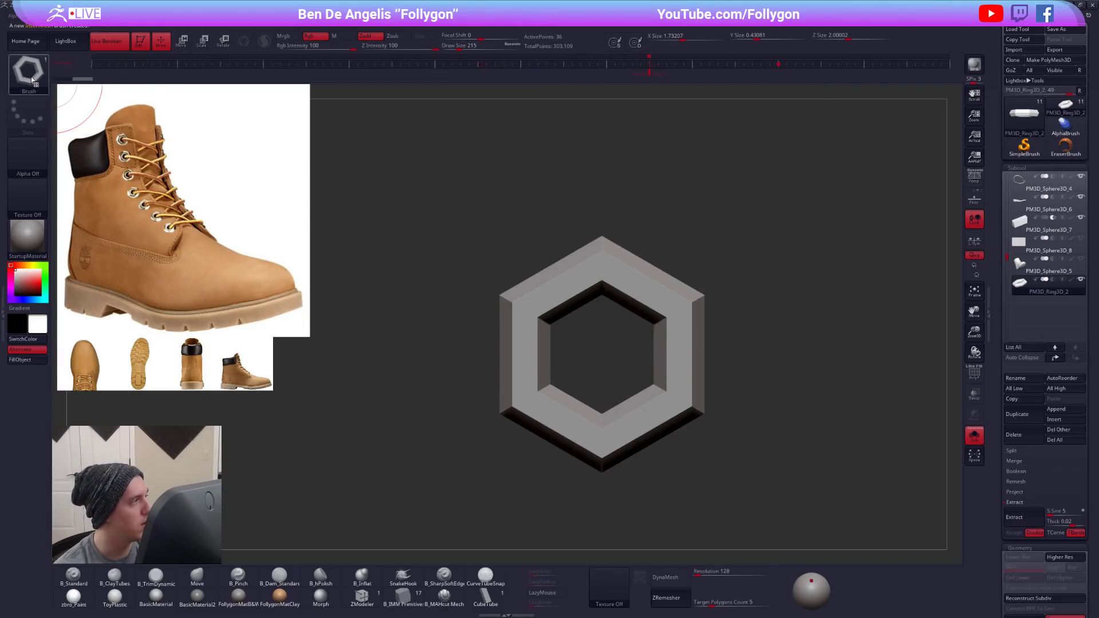
{"action": "key", "text": "b"}
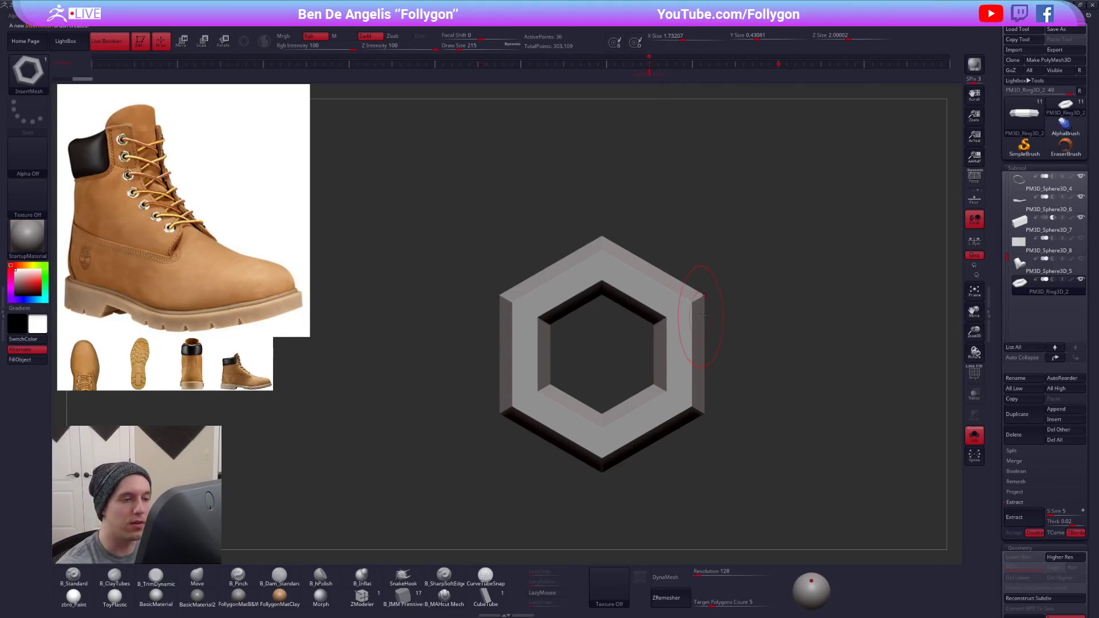
{"action": "key", "text": "space"}
{"action": "left_click", "coordinate": [699, 316]}
{"action": "left_click_drag", "start_coordinate": [693, 302], "coordinate": [713, 382]}
{"action": "key", "text": "alt+s"}
{"action": "left_click_drag", "start_coordinate": [694, 321], "coordinate": [689, 307]}
{"action": "left_click_drag", "start_coordinate": [628, 269], "coordinate": [629, 282]}
{"action": "key", "text": "alt+s"}
{"action": "left_click_drag", "start_coordinate": [708, 447], "coordinate": [706, 376]}
{"action": "key", "text": "ctrl+z"}
{"action": "key", "text": "ctrl+z"}
{"action": "key", "text": "ctrl+z"}
{"action": "key", "text": "ctrl+z"}
{"action": "key", "text": "ctrl+z"}
- Select the ankle panel subtool PM3D_Sphere3D_10, bring back the full boot, and hide the matching PM3D_Sphere3D_1 panel
{"action": "left_click_drag", "start_coordinate": [745, 437], "coordinate": [788, 438]}
{"action": "left_click_drag", "start_coordinate": [787, 438], "coordinate": [790, 300], "text": "alt"}
{"action": "left_click_drag", "start_coordinate": [1006, 258], "coordinate": [1006, 177]}
{"action": "left_click", "coordinate": [1022, 204]}
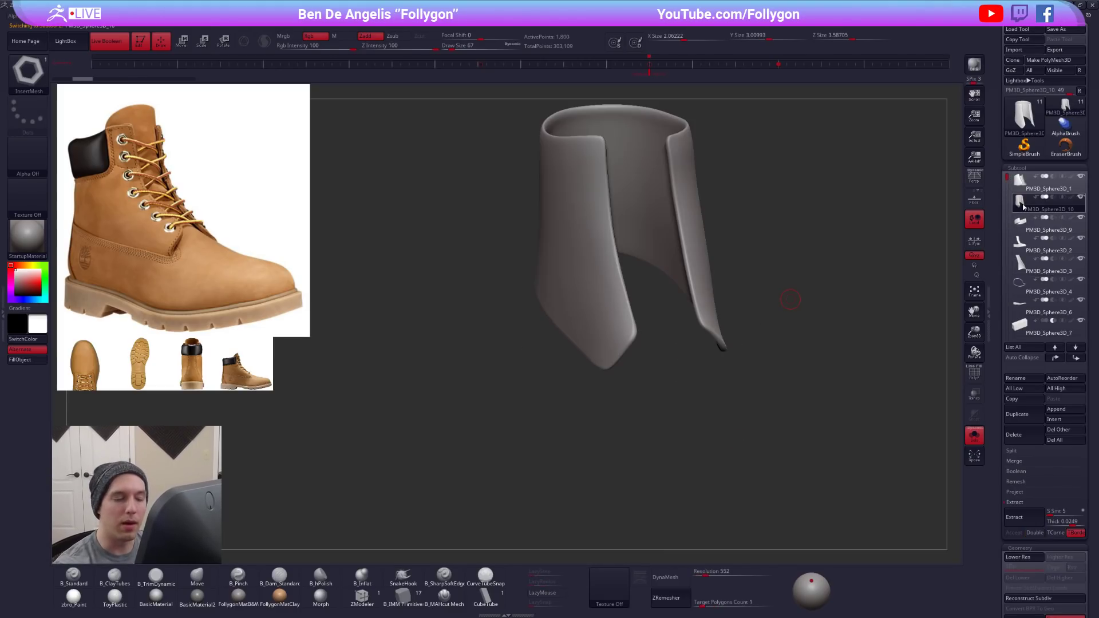
{"action": "key", "text": "alt+s"}
{"action": "left_click_drag", "start_coordinate": [624, 325], "coordinate": [700, 323]}
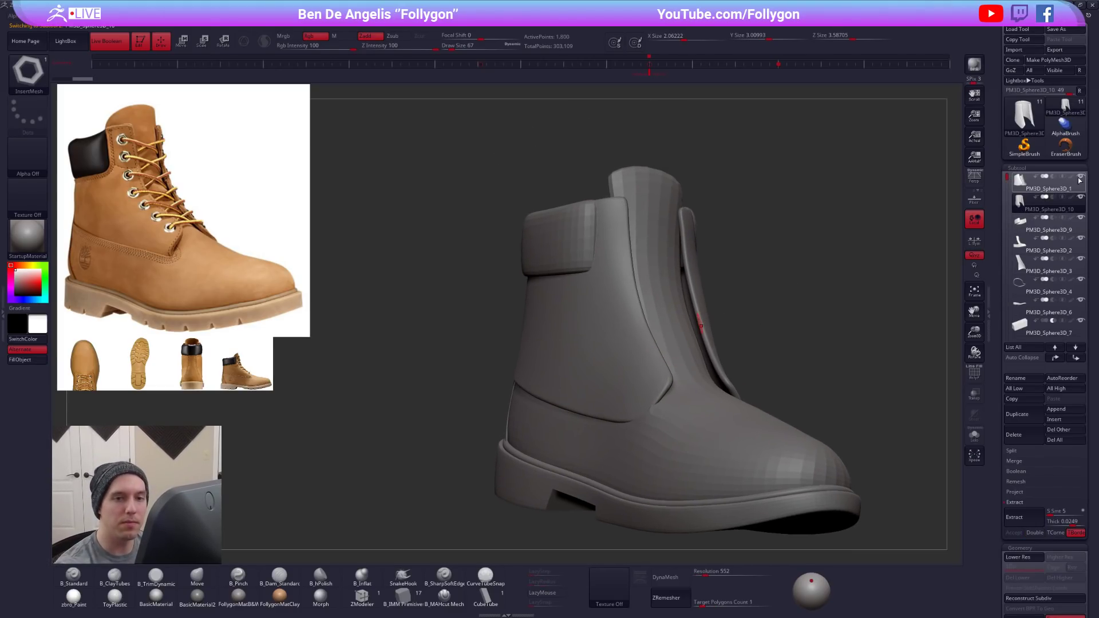
{"action": "right_click_drag", "start_coordinate": [615, 237], "coordinate": [653, 340], "text": "ctrl"}
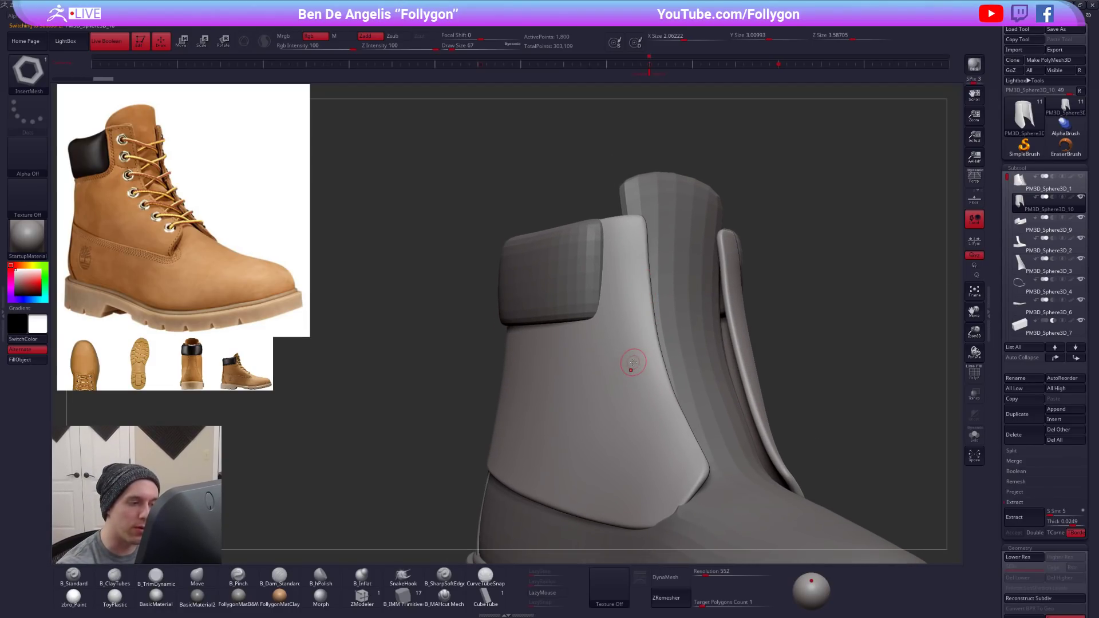
- Undo a trial ring insert on the ankle panel and subdivide the panel repeatedly to get a dense, smooth surface
{"action": "left_click", "coordinate": [636, 363]}
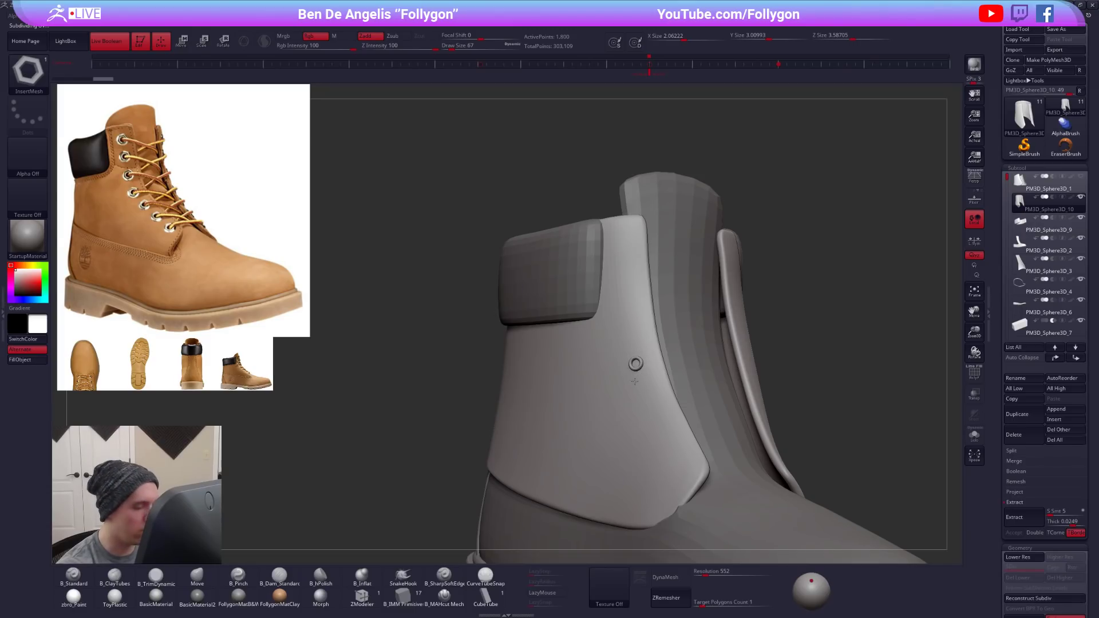
{"action": "key", "text": "ctrl+z"}
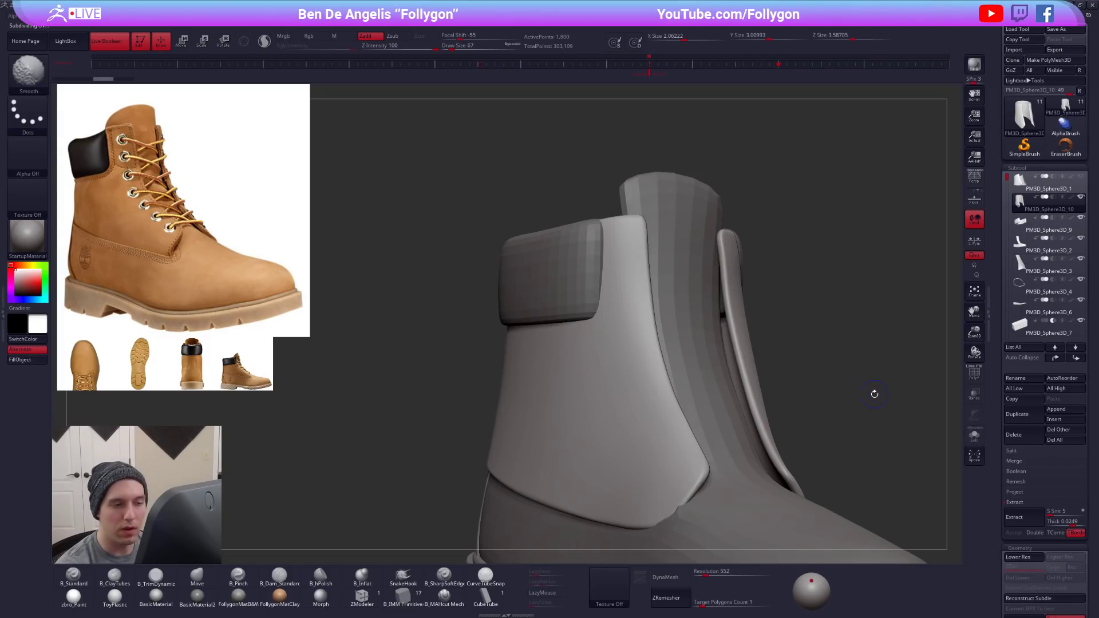
{"action": "key", "text": "ctrl+d"}
{"action": "key", "text": "ctrl+d"}
{"action": "key", "text": "ctrl+d"}
{"action": "key", "text": "ctrl+d"}
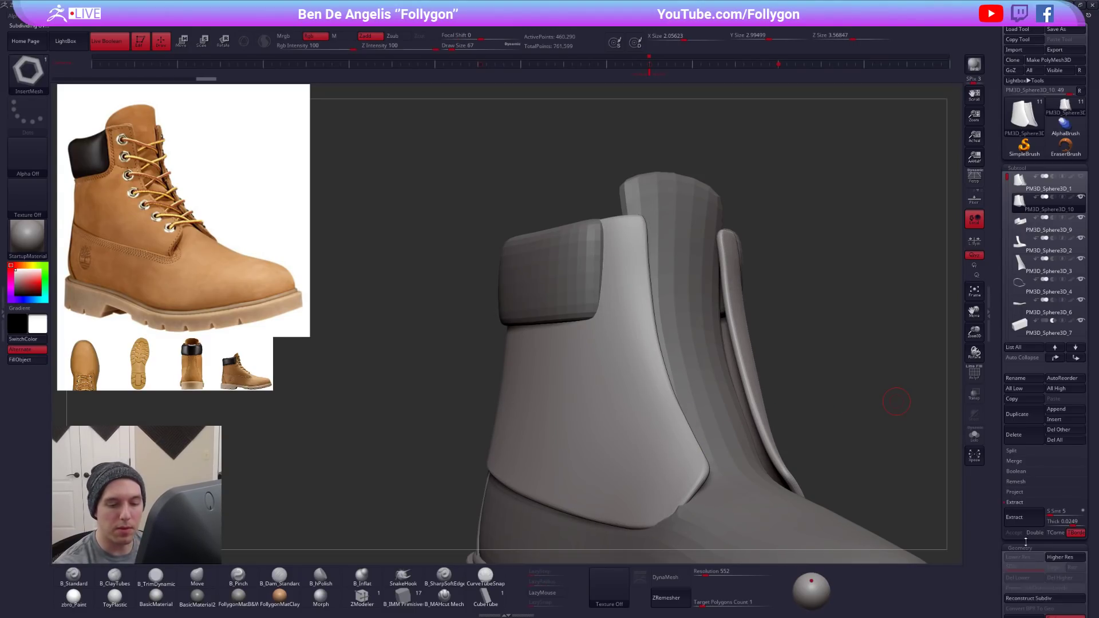
{"action": "right_click_drag", "start_coordinate": [635, 329], "coordinate": [675, 292]}
{"action": "key", "text": "alt+s"}
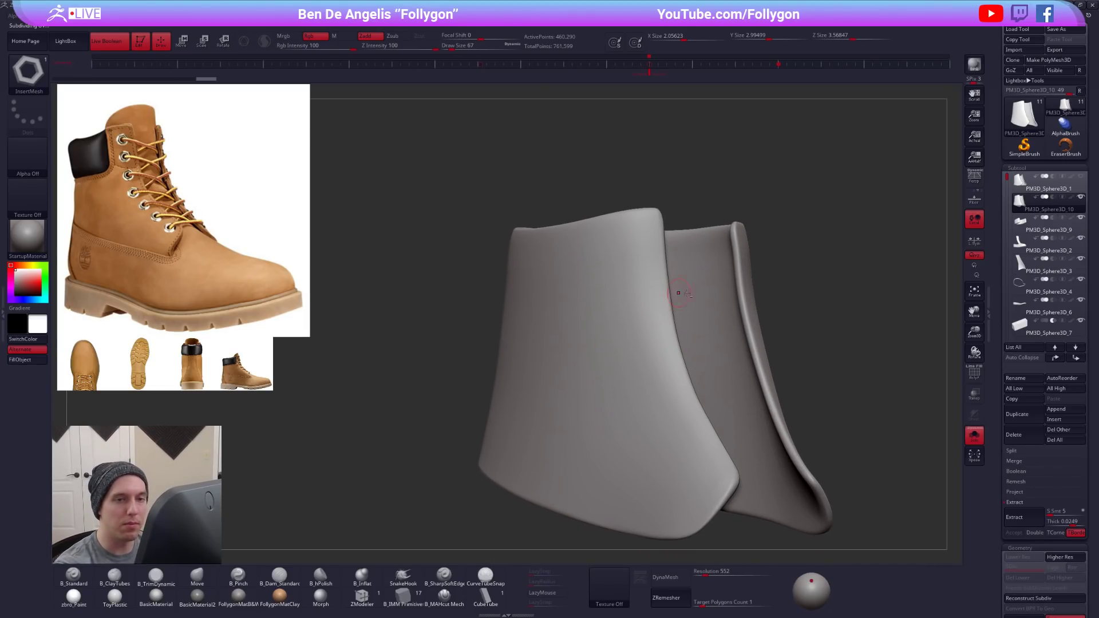
{"action": "key", "text": "alt+s"}
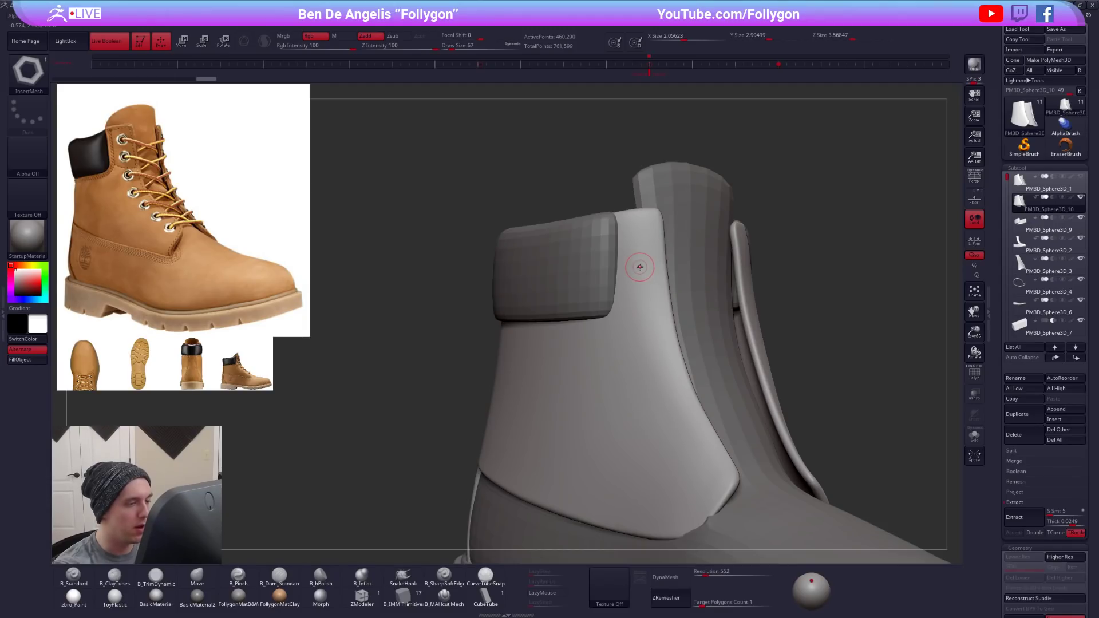
- Set the InsertMesh brush's Draw Size to 60 while testing eyelets near the panel's front edge, and undo the trial eyelets
{"action": "mouse_move", "coordinate": [640, 257]}
{"action": "left_mouse_down"}
{"action": "mouse_move", "coordinate": [637, 279]}
{"action": "mouse_move", "coordinate": [661, 276]}
{"action": "mouse_move", "coordinate": [671, 258]}
{"action": "left_mouse_up"}
{"action": "key", "text": "space"}
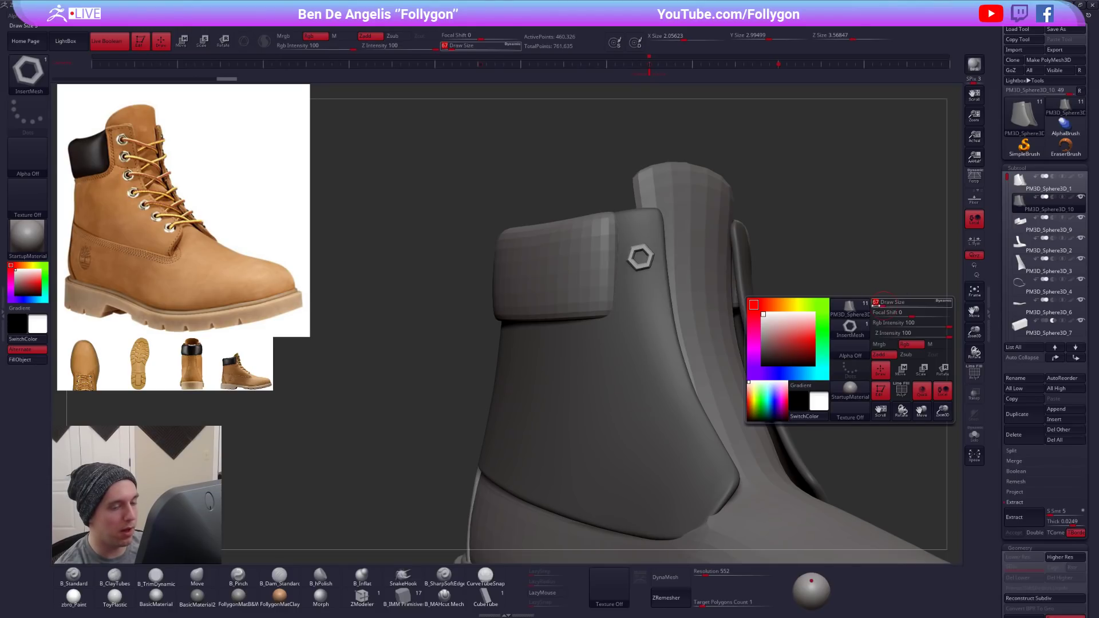
{"action": "left_click", "coordinate": [875, 303]}
{"action": "type", "text": "60"}
{"action": "key", "text": "Return"}
{"action": "left_click_drag", "start_coordinate": [643, 312], "coordinate": [646, 324]}
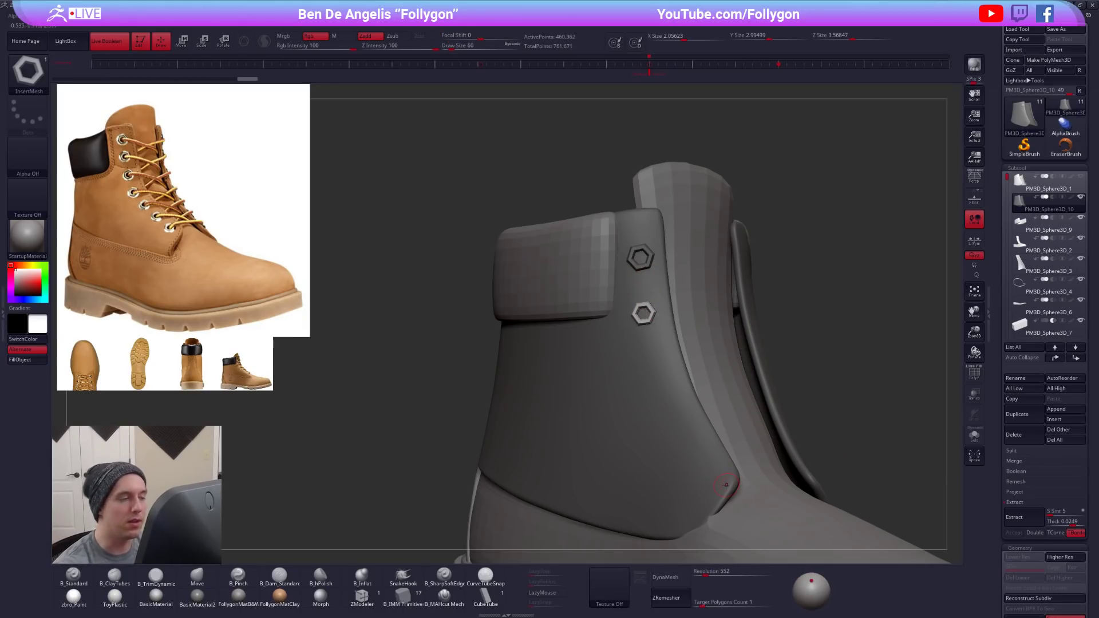
{"action": "key", "text": "ctrl+z"}
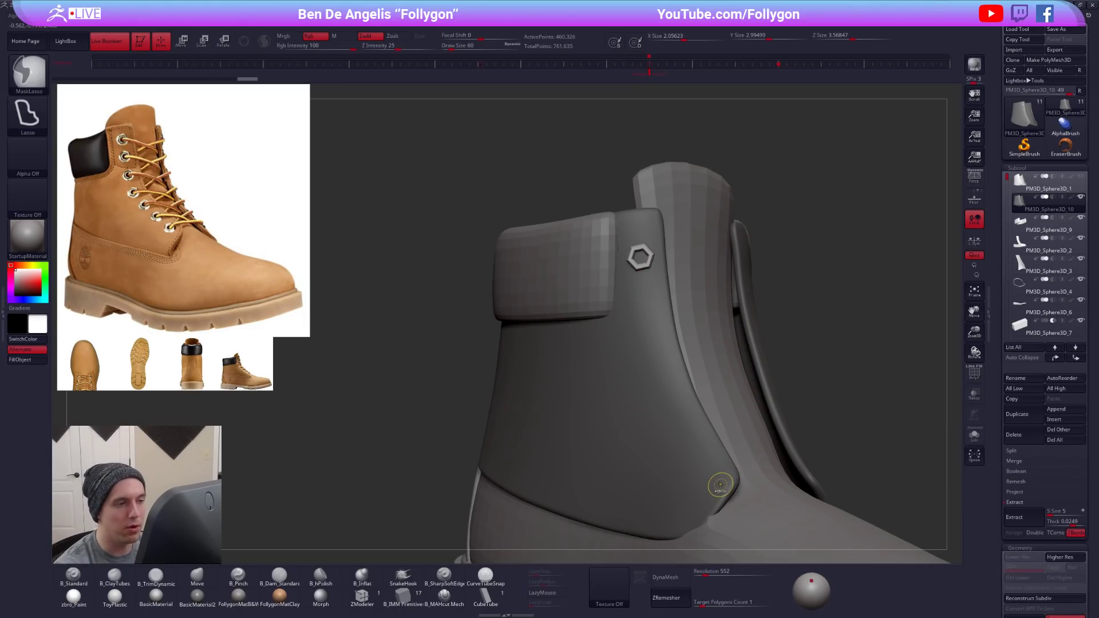
{"action": "key", "text": "ctrl+z"}
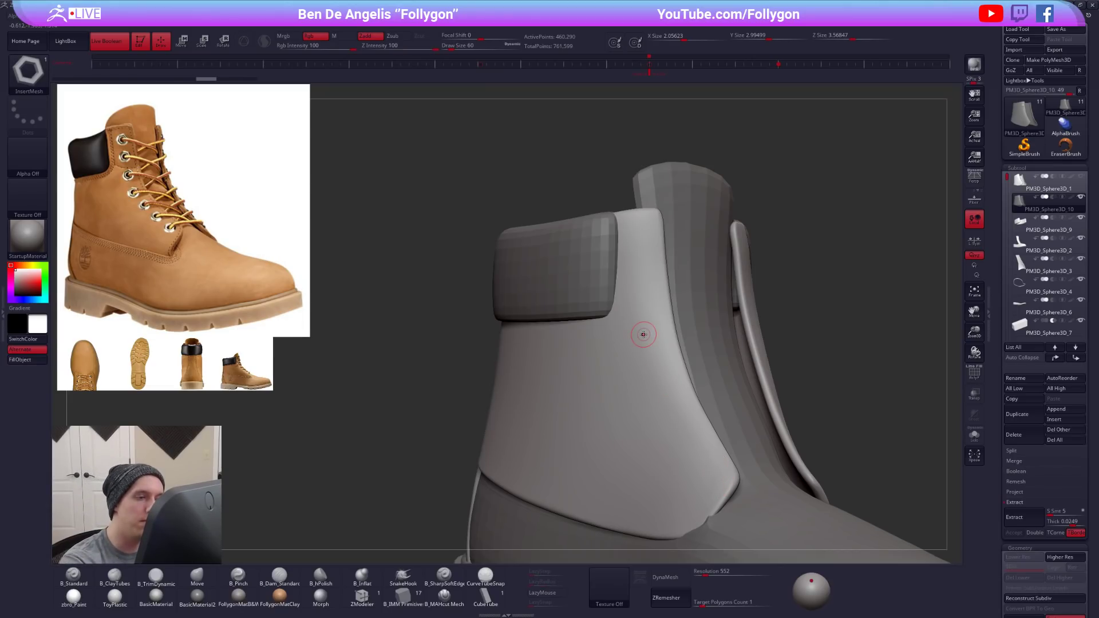
- Inspect how far a trial eyelet protrudes at the top of the panel and adjust the InsertMesh brush's Imbed depth
{"action": "left_click_drag", "start_coordinate": [638, 252], "coordinate": [644, 279]}
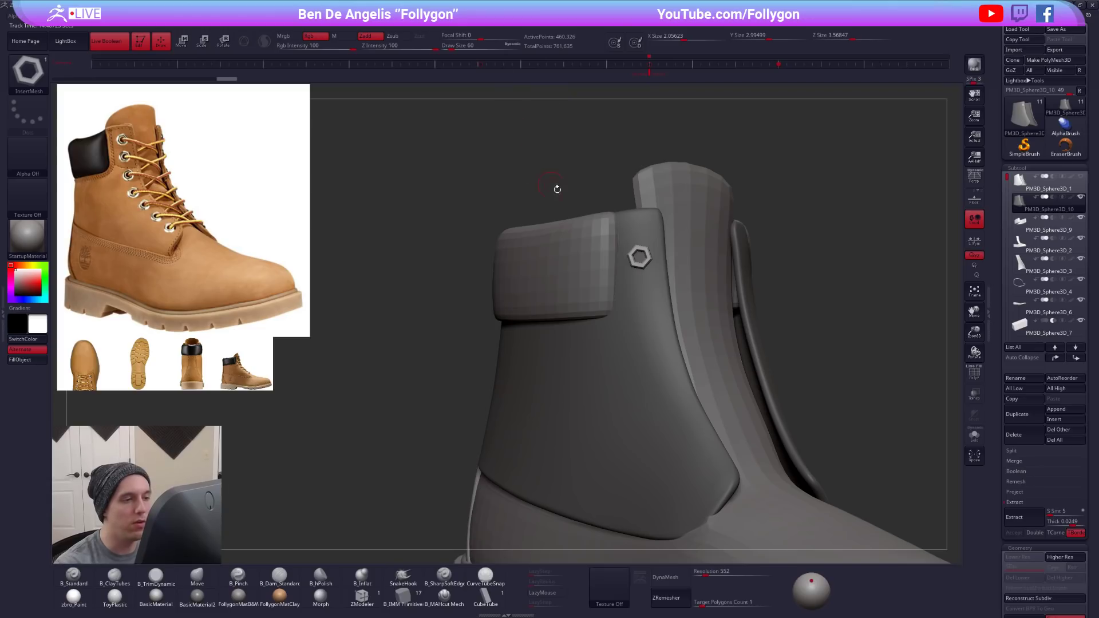
{"action": "left_click_drag", "start_coordinate": [604, 238], "coordinate": [630, 274]}
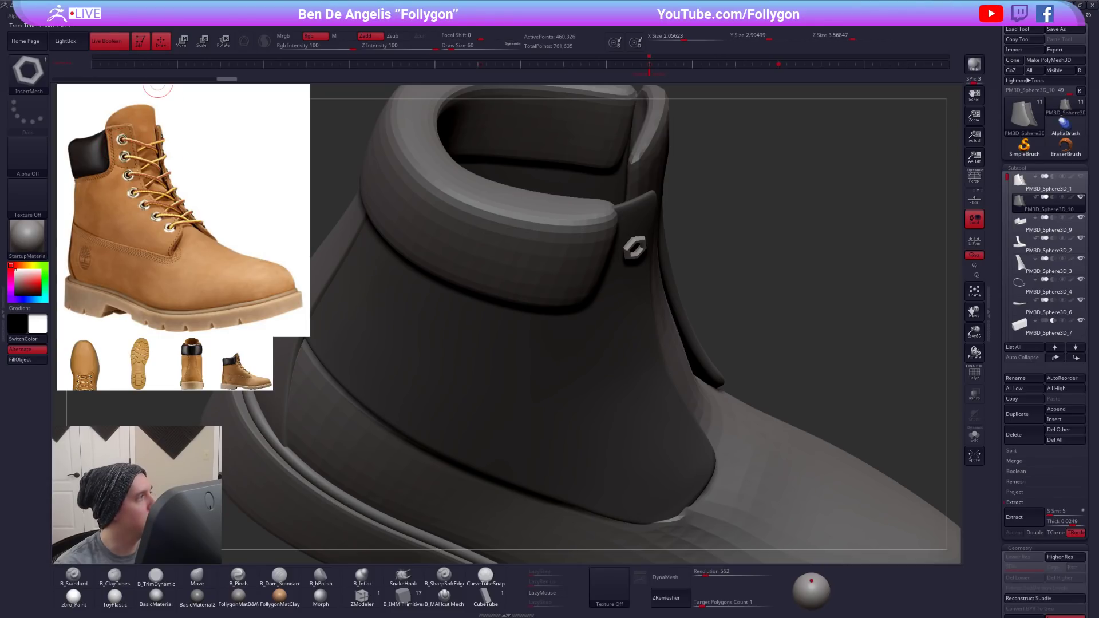
{"action": "mouse_move", "coordinate": [36, 16]}
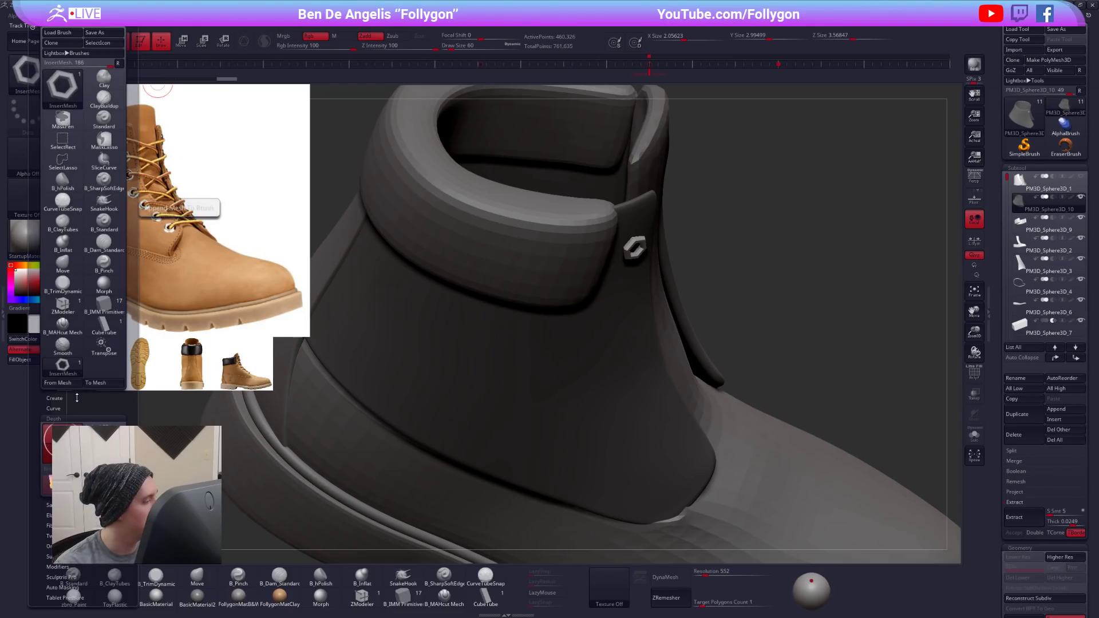
{"action": "left_click", "coordinate": [80, 419]}
{"action": "left_click_drag", "start_coordinate": [85, 357], "coordinate": [85, 314]}
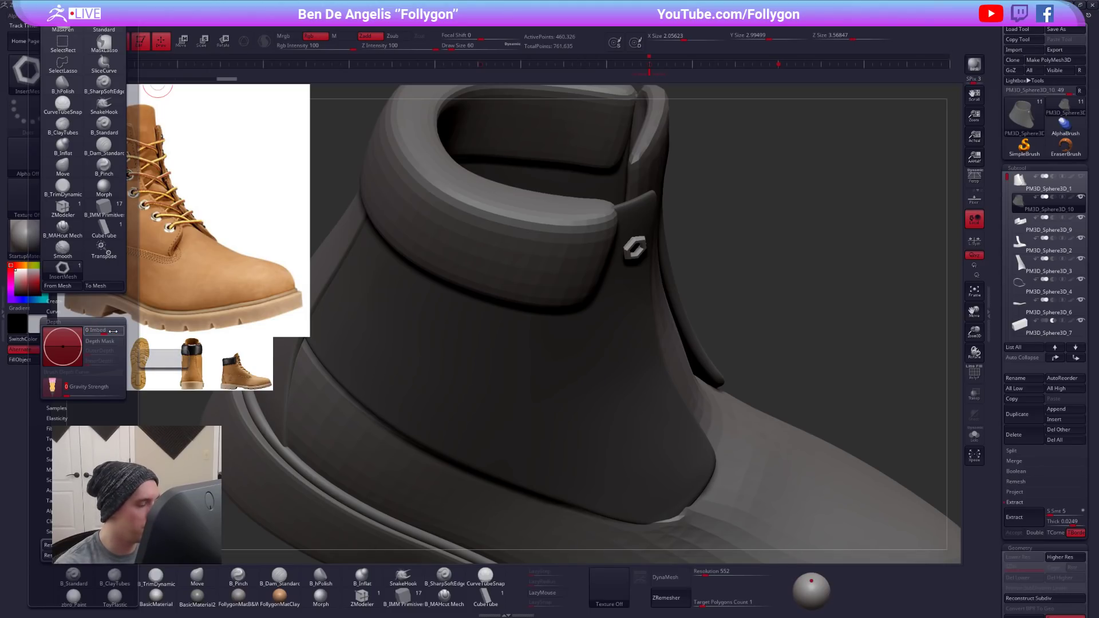
- Try the adjusted embedding depth with trial eyelets at the top of the ankle panel, then undo them
{"action": "right_click_drag", "start_coordinate": [634, 319], "coordinate": [633, 241]}
{"action": "key", "text": "ctrl+z"}
{"action": "left_click_drag", "start_coordinate": [634, 236], "coordinate": [639, 252]}
{"action": "right_click_drag", "start_coordinate": [655, 275], "coordinate": [752, 372]}
{"action": "right_click_drag", "start_coordinate": [794, 461], "coordinate": [785, 448]}
{"action": "key", "text": "ctrl+z"}
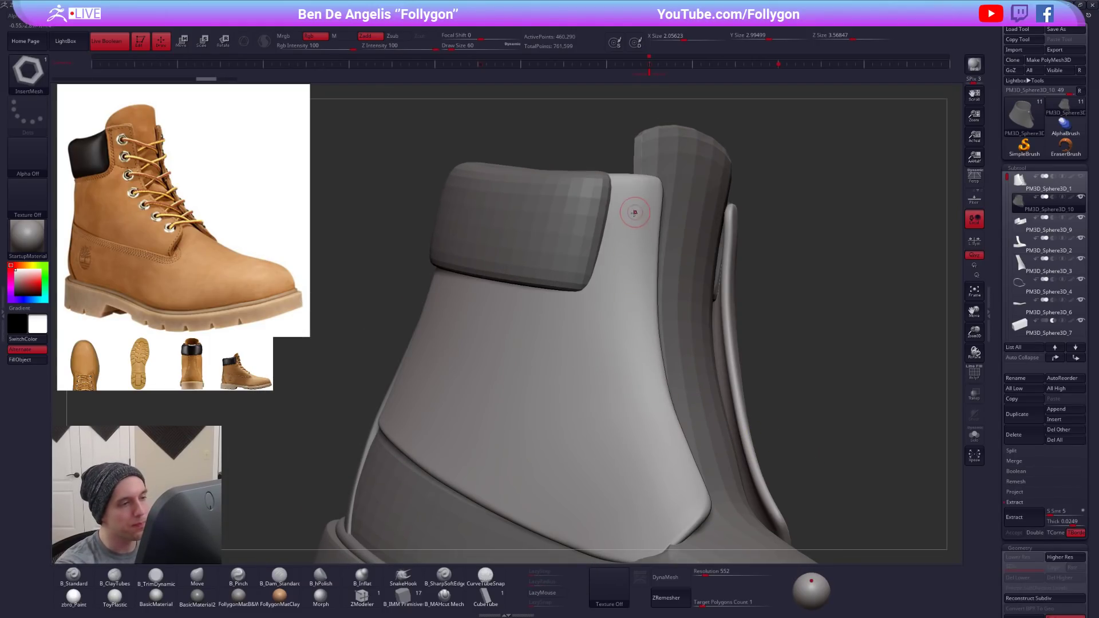
- Place four evenly spaced hexagonal eyelets from the top down along the ankle panel's front edge
{"action": "left_click_drag", "start_coordinate": [632, 215], "coordinate": [633, 240]}
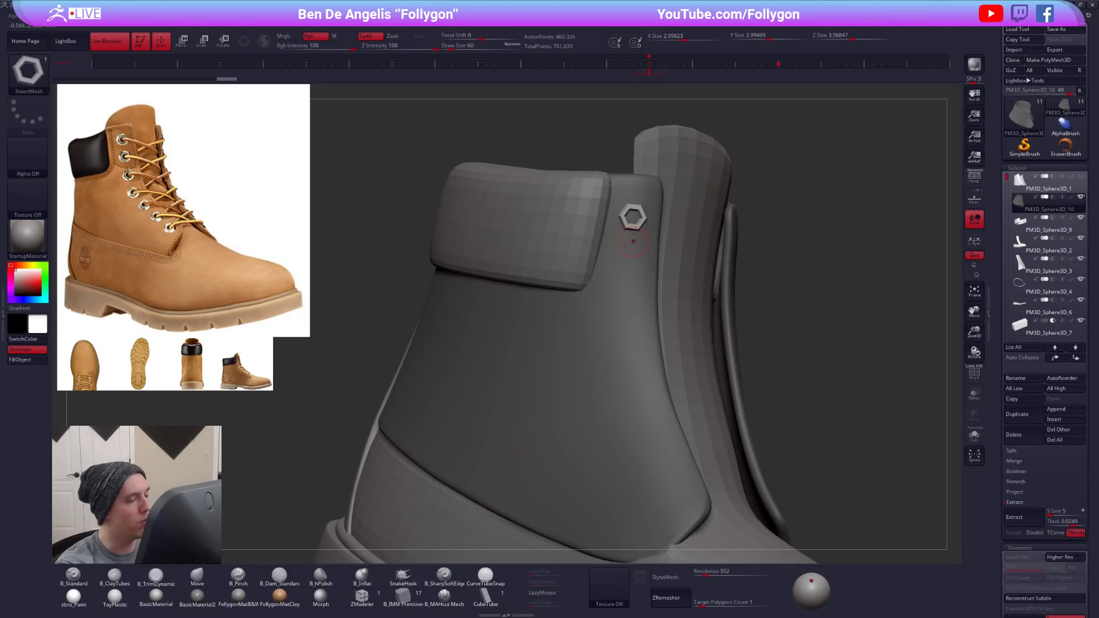
{"action": "right_click_drag", "start_coordinate": [627, 251], "coordinate": [628, 252]}
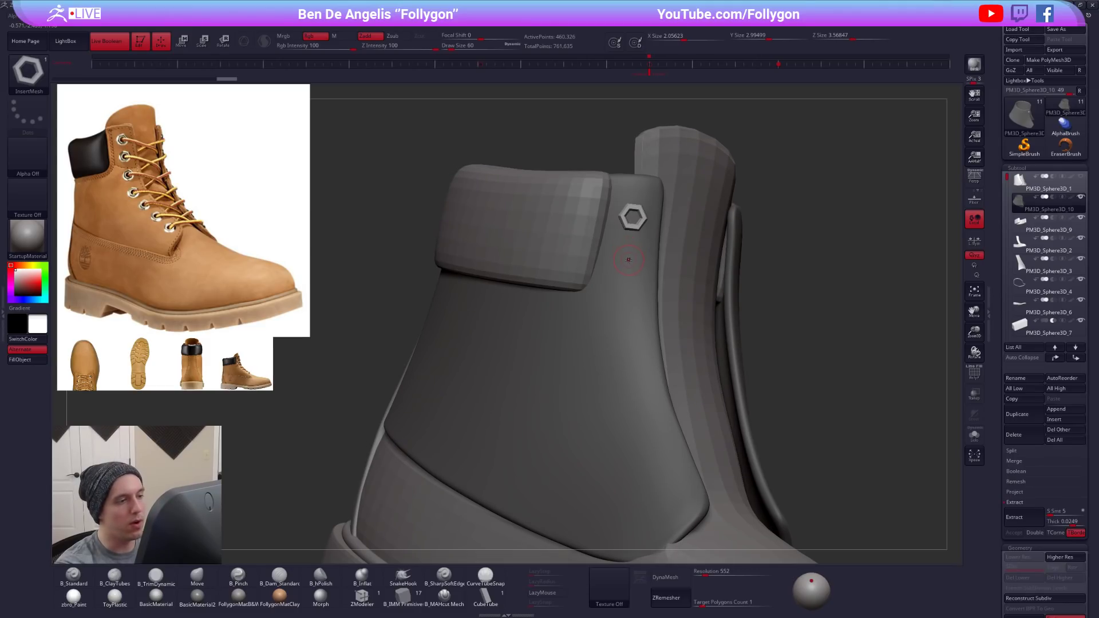
{"action": "left_click_drag", "start_coordinate": [628, 267], "coordinate": [630, 278]}
{"action": "right_click_drag", "start_coordinate": [630, 325], "coordinate": [604, 283], "text": "alt"}
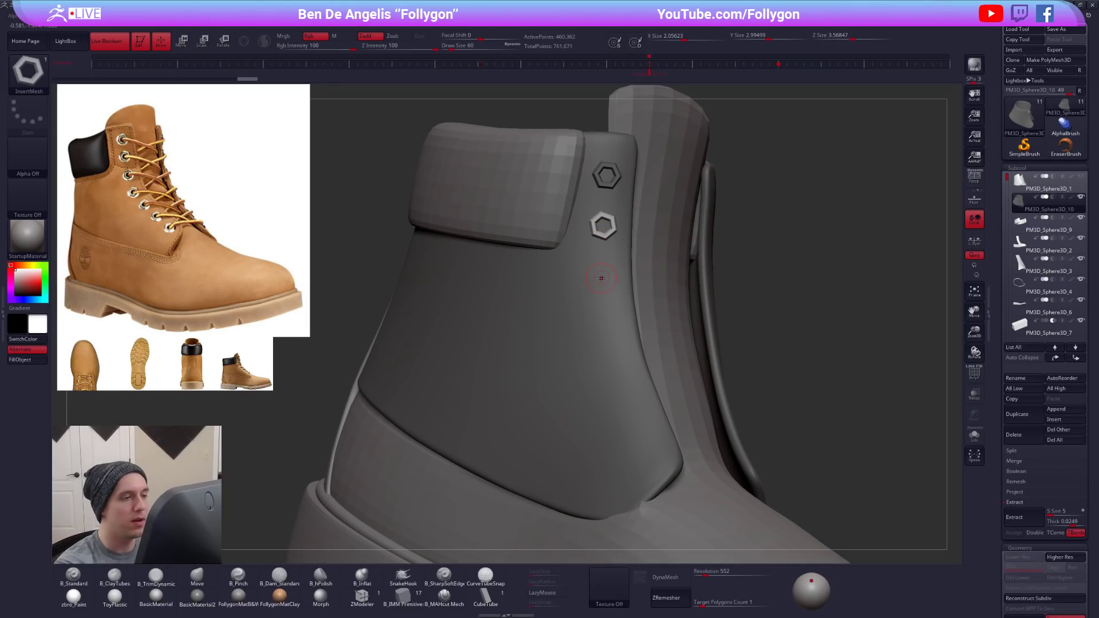
{"action": "left_click_drag", "start_coordinate": [602, 280], "coordinate": [616, 290]}
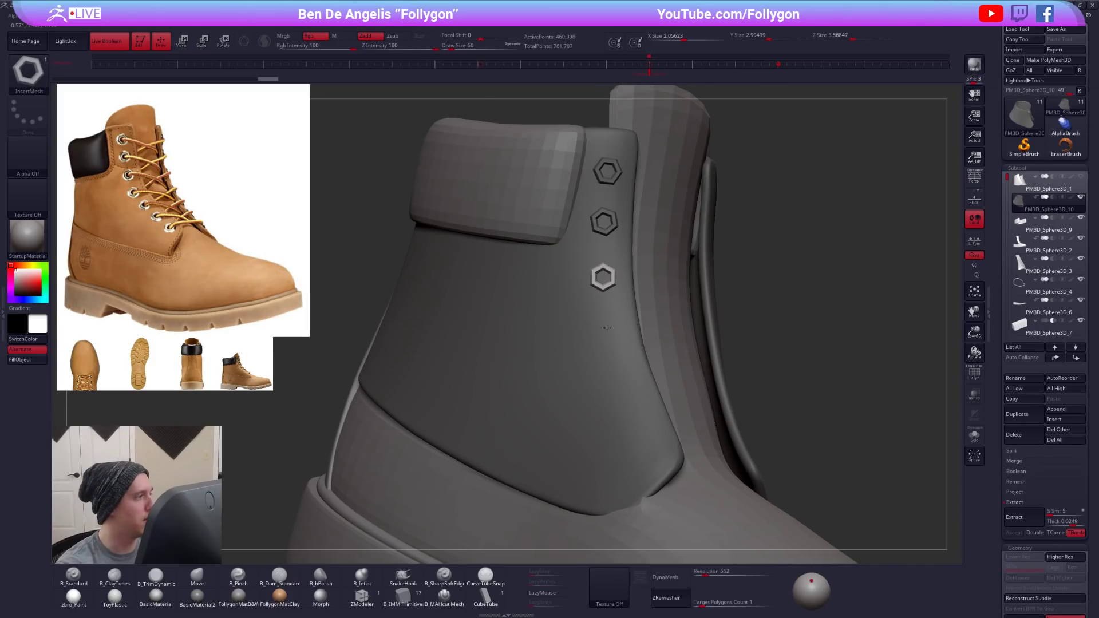
{"action": "right_click_drag", "start_coordinate": [606, 327], "coordinate": [603, 301], "text": "alt"}
{"action": "left_click_drag", "start_coordinate": [604, 303], "coordinate": [613, 321]}
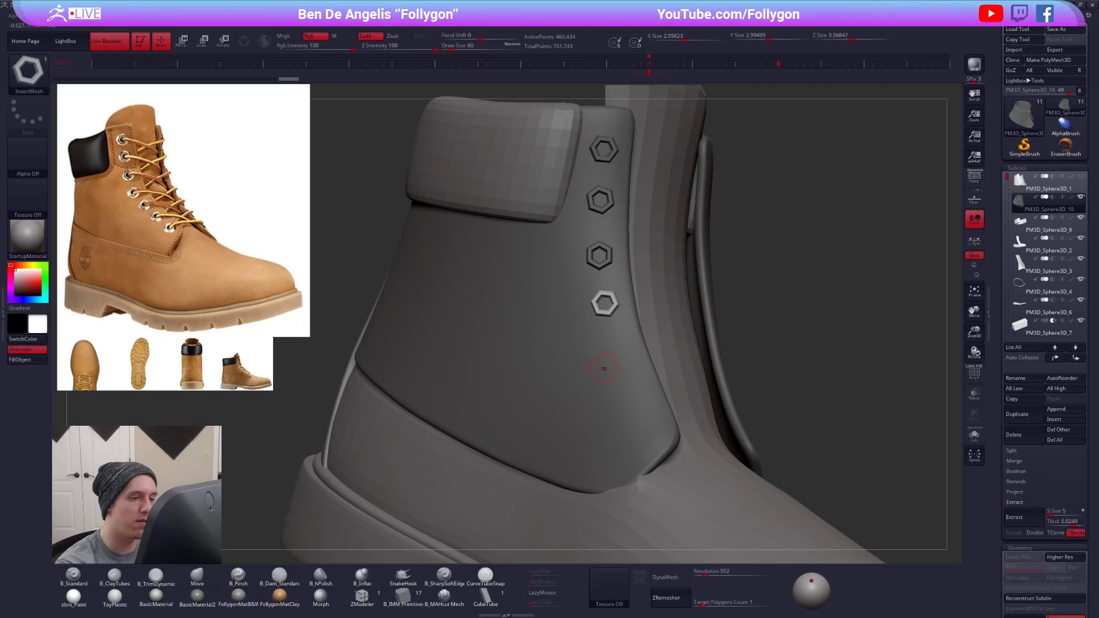
- Continue the eyelet row with three more rings following the curved front edge to the panel's lower corner
{"action": "left_click_drag", "start_coordinate": [615, 346], "coordinate": [634, 387]}
{"action": "left_click_drag", "start_coordinate": [652, 425], "coordinate": [658, 436]}
{"action": "right_click_drag", "start_coordinate": [669, 440], "coordinate": [806, 419]}
{"action": "right_click_drag", "start_coordinate": [864, 442], "coordinate": [750, 386]}
{"action": "left_click_drag", "start_coordinate": [749, 386], "coordinate": [762, 398], "text": "ctrl"}
{"action": "right_click_drag", "start_coordinate": [657, 399], "coordinate": [664, 444], "text": "alt"}
- Isolate the seven eyelets by polygroup and delete the hidden panel geometry, leaving only the eyelets in the subtool
{"action": "key", "text": "shift+f"}
{"action": "key", "text": "alt+s"}
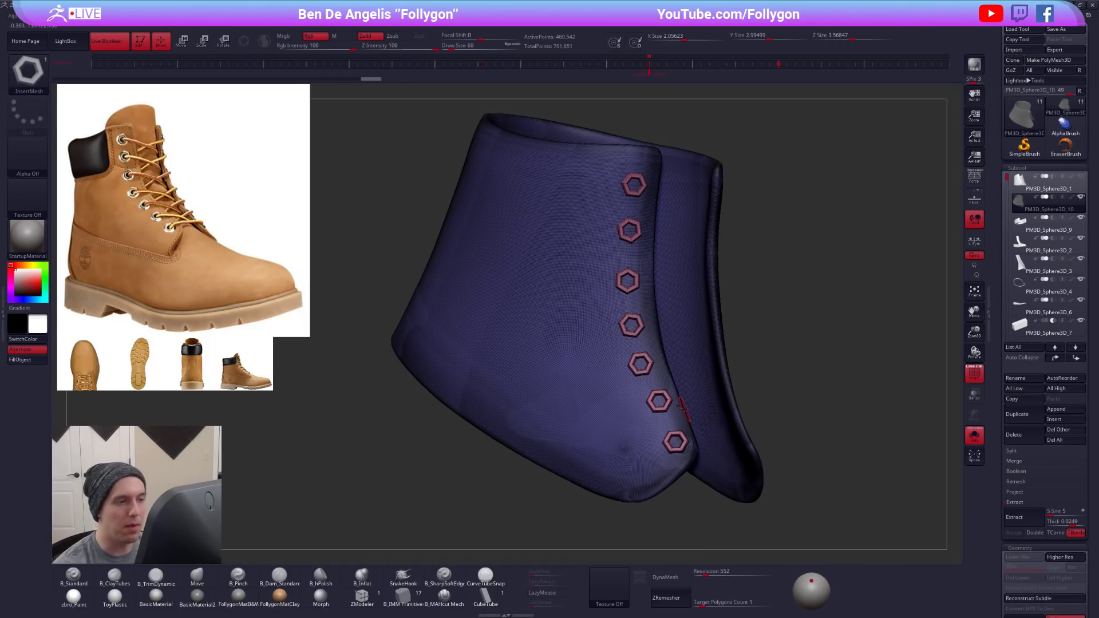
{"action": "left_click", "coordinate": [601, 376], "text": "ctrl+shift"}
{"action": "left_click", "coordinate": [582, 380], "text": "ctrl+shift"}
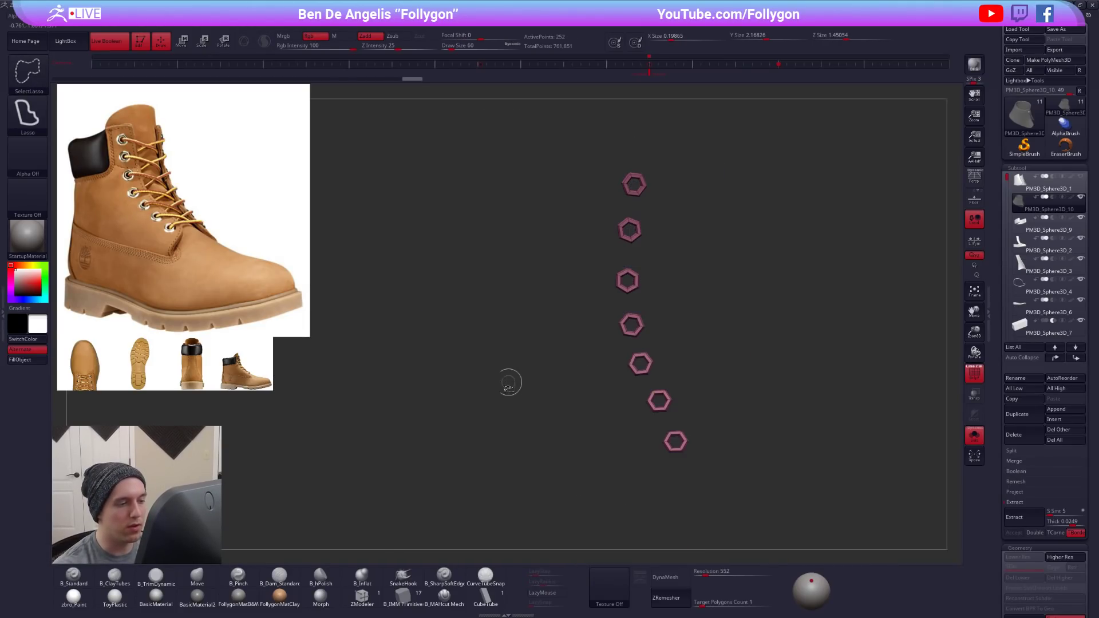
{"action": "key", "text": "space"}
{"action": "left_click", "coordinate": [565, 333]}
{"action": "key", "text": "alt+s"}
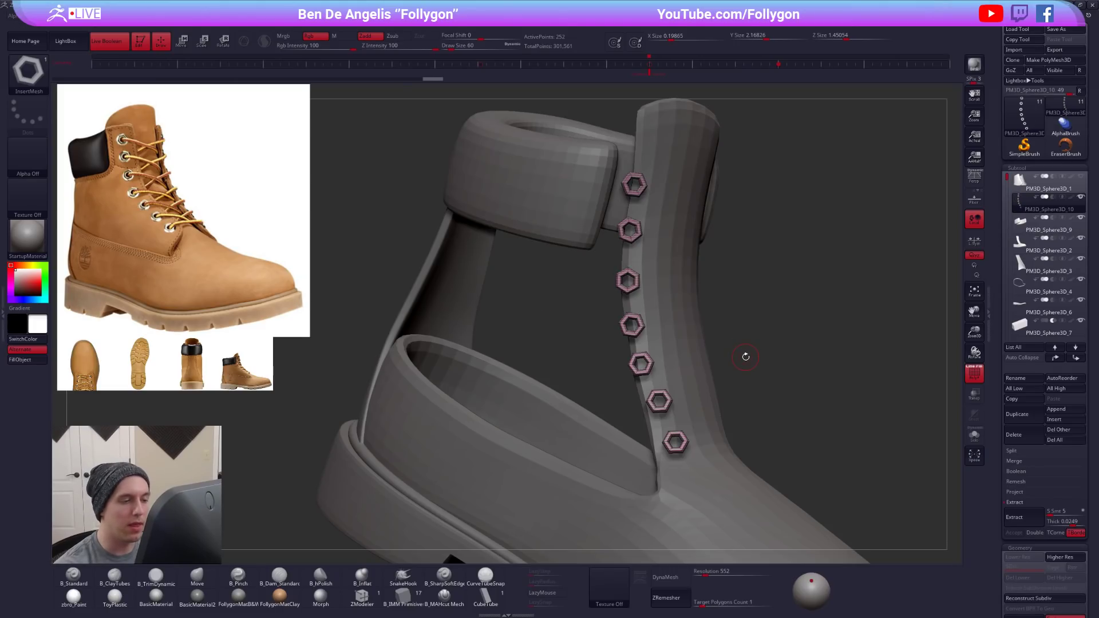
- Show the original ankle panel again and place four eyelets down the front edge on the boot's opposite side
{"action": "left_click", "coordinate": [1080, 177]}
{"action": "mouse_move", "coordinate": [834, 346]}
{"action": "left_mouse_down"}
{"action": "mouse_move", "coordinate": [767, 317]}
{"action": "mouse_move", "coordinate": [642, 308]}
{"action": "left_mouse_up"}
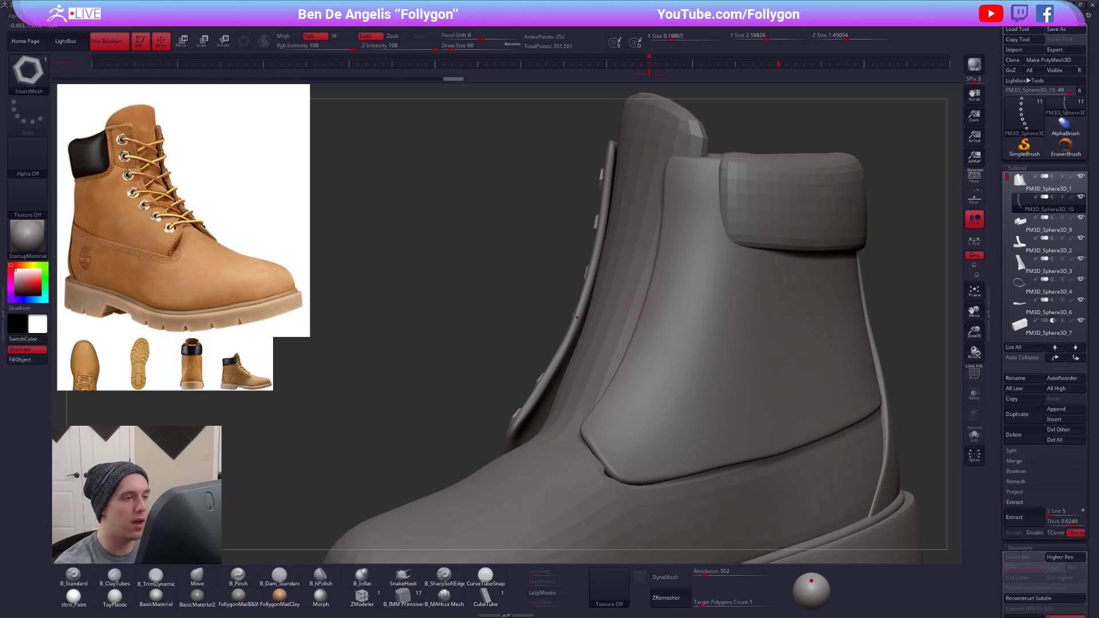
{"action": "right_click_drag", "start_coordinate": [626, 292], "coordinate": [690, 203]}
{"action": "left_click_drag", "start_coordinate": [725, 192], "coordinate": [718, 272]}
{"action": "right_click_drag", "start_coordinate": [718, 272], "coordinate": [713, 318]}
{"action": "left_click_drag", "start_coordinate": [713, 318], "coordinate": [714, 320]}
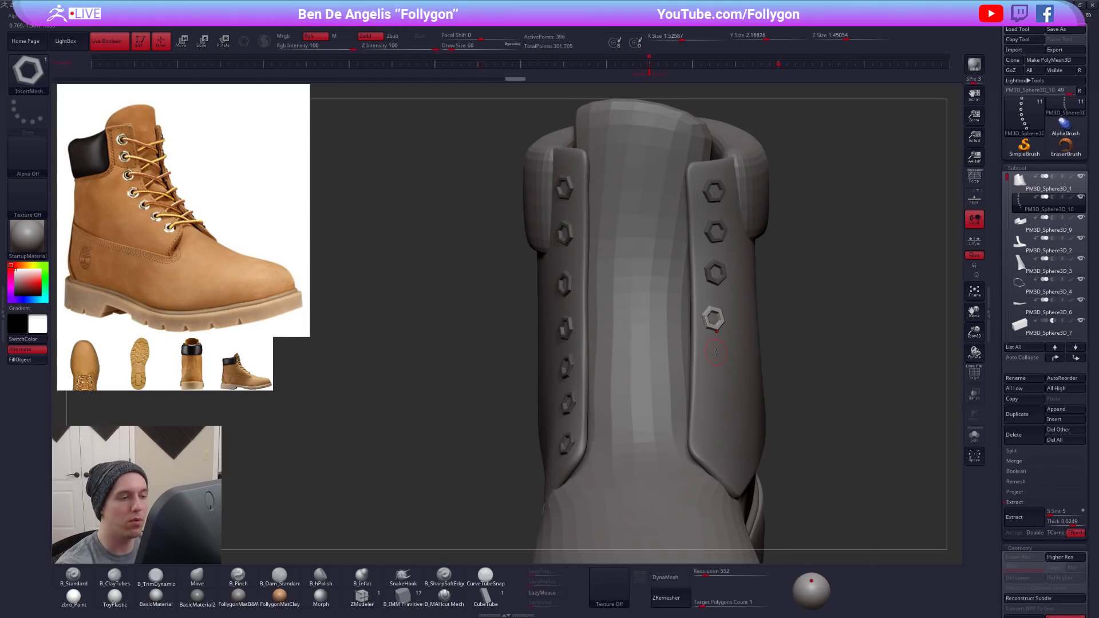
- Place the last three eyelets down the opposite front edge and select the original ankle panel subtool
{"action": "right_click_drag", "start_coordinate": [714, 320], "coordinate": [717, 356]}
{"action": "left_click_drag", "start_coordinate": [715, 360], "coordinate": [714, 362]}
{"action": "left_click_drag", "start_coordinate": [712, 401], "coordinate": [704, 442]}
{"action": "right_click_drag", "start_coordinate": [710, 448], "coordinate": [776, 422]}
{"action": "left_click_drag", "start_coordinate": [792, 439], "coordinate": [809, 458], "text": "ctrl"}
{"action": "right_click_drag", "start_coordinate": [820, 426], "coordinate": [793, 414]}
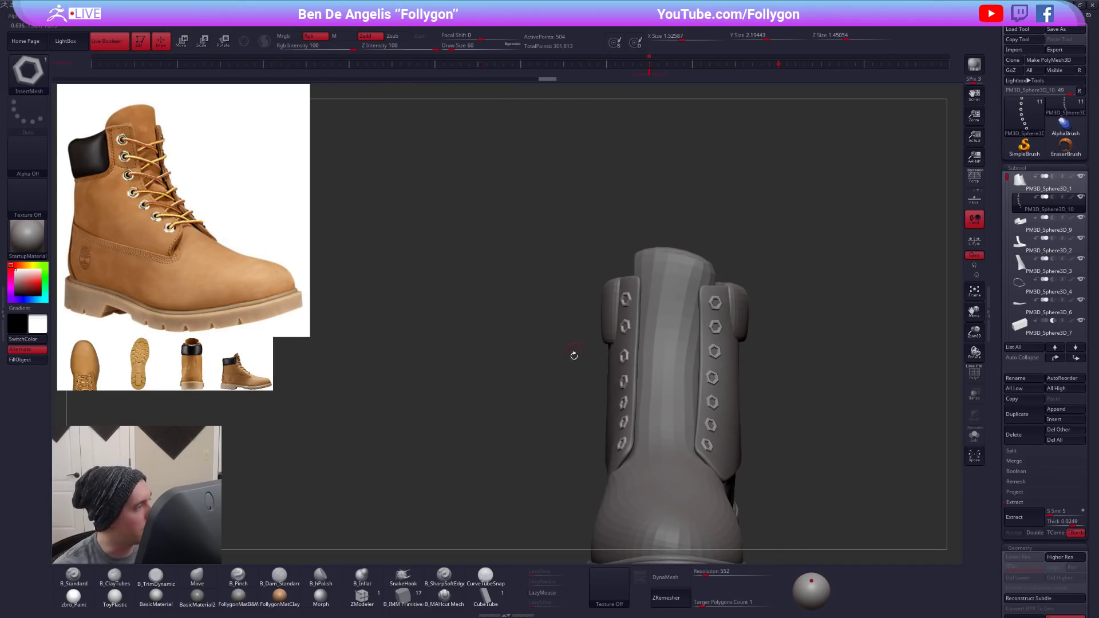
{"action": "right_click_drag", "start_coordinate": [577, 370], "coordinate": [598, 381], "text": "alt"}
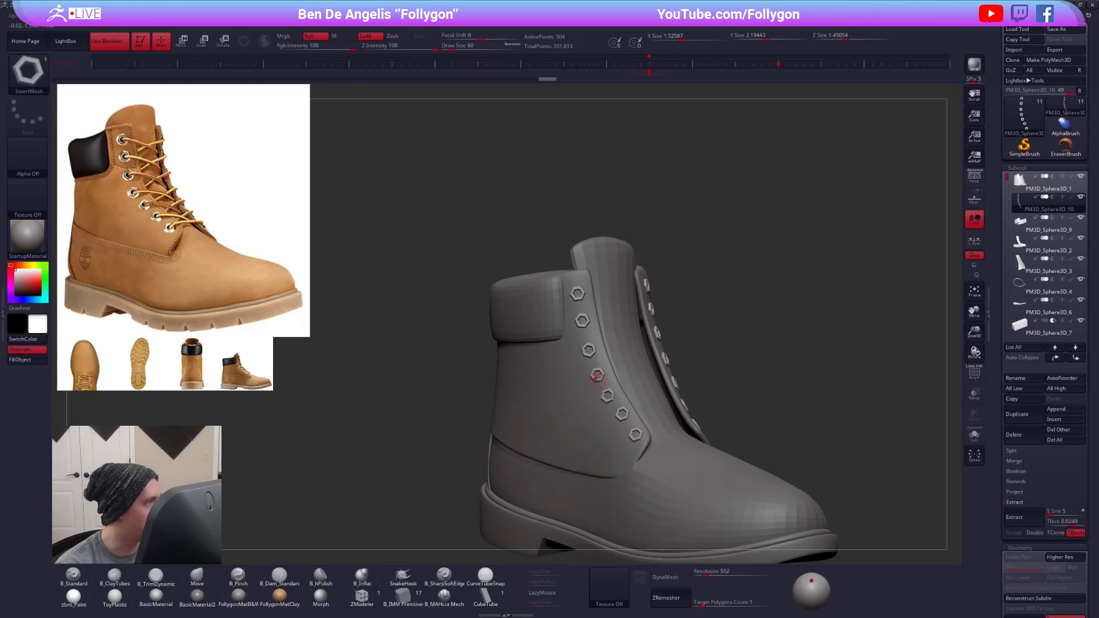
{"action": "left_click", "coordinate": [595, 336], "text": "alt"}
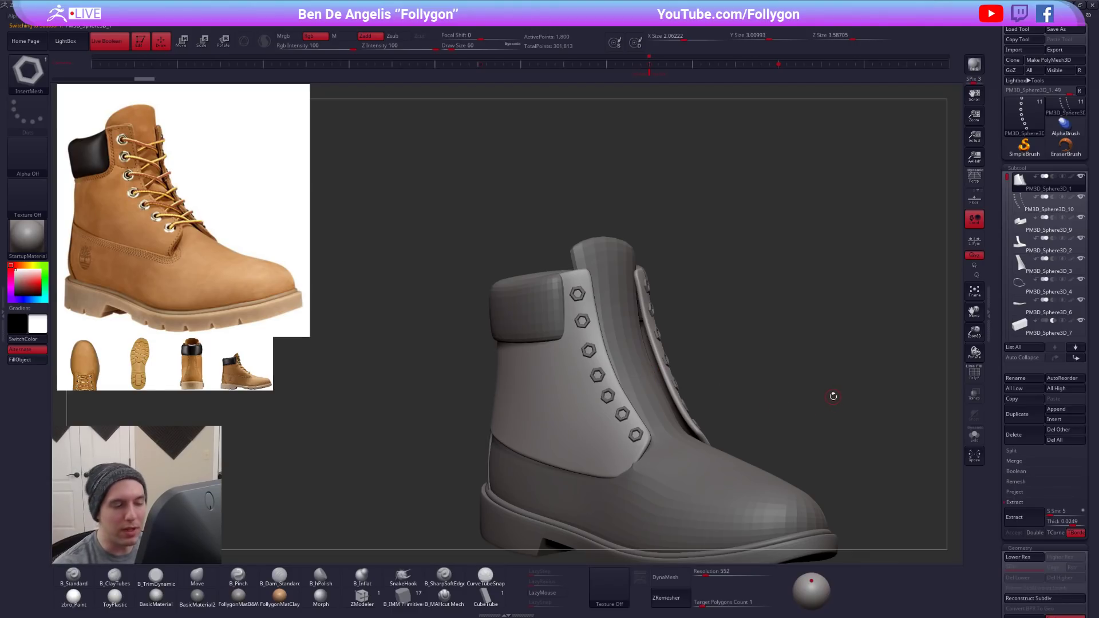
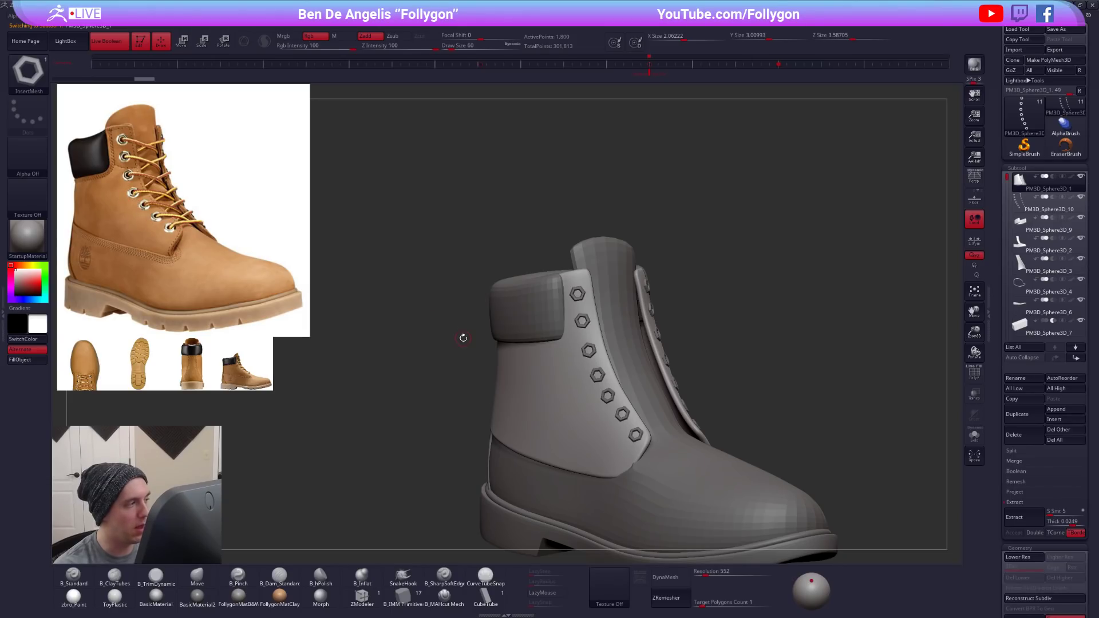
- Choose the Insert Cylinder mesh of the IMM Primitives brush and duplicate the boot's eyelet flap subtool
{"action": "right_click_drag", "start_coordinate": [678, 407], "coordinate": [699, 357], "text": "alt"}
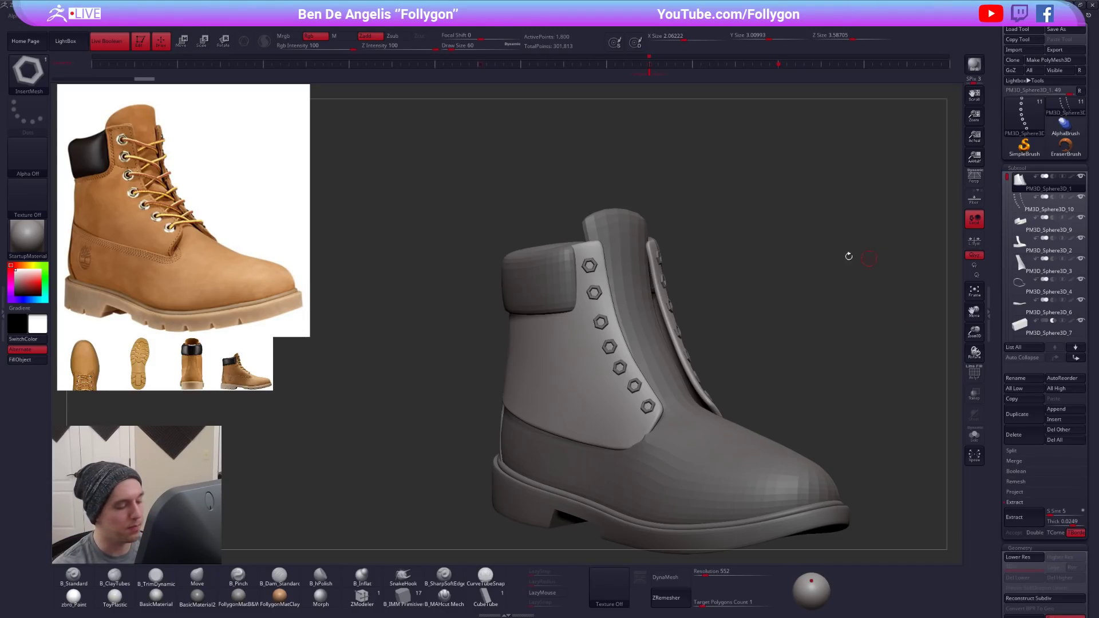
{"action": "left_click", "coordinate": [404, 595]}
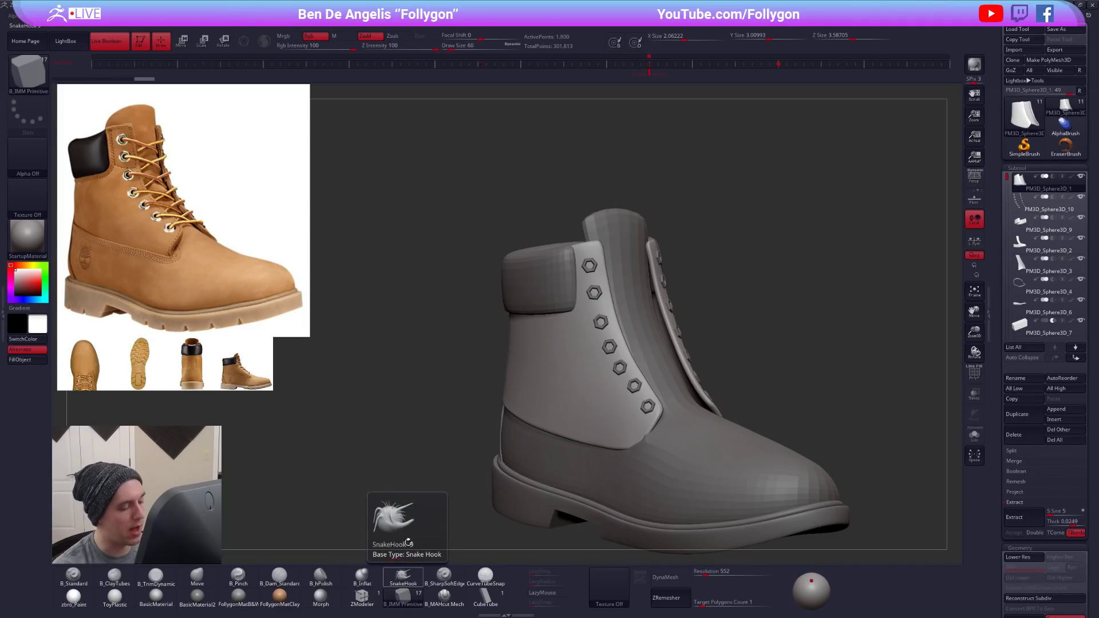
{"action": "key", "text": "m"}
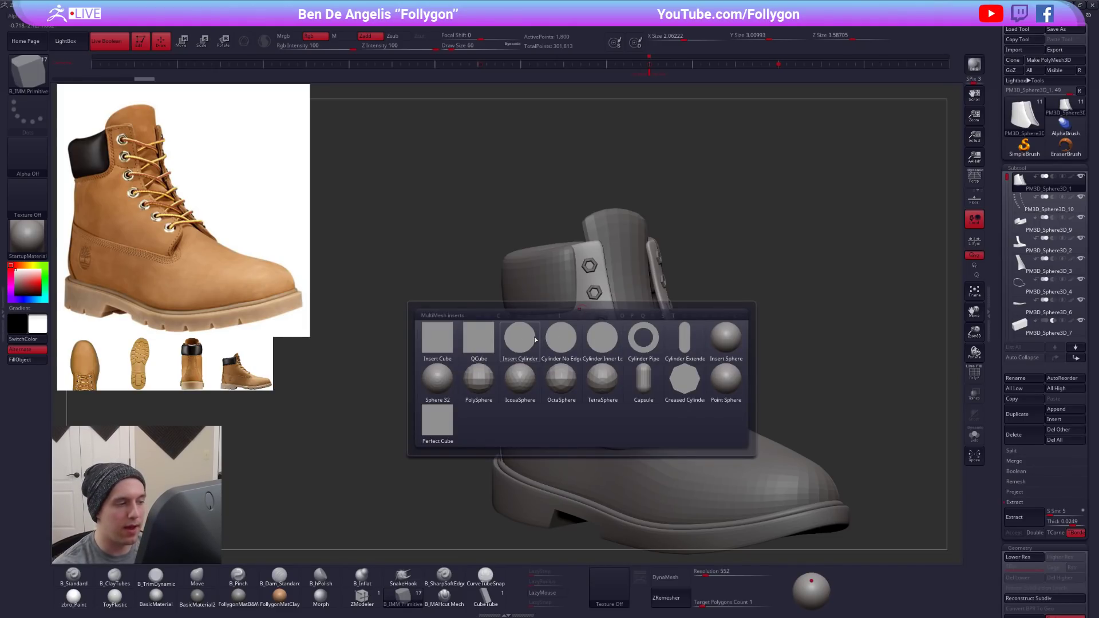
{"action": "mouse_move", "coordinate": [509, 350]}
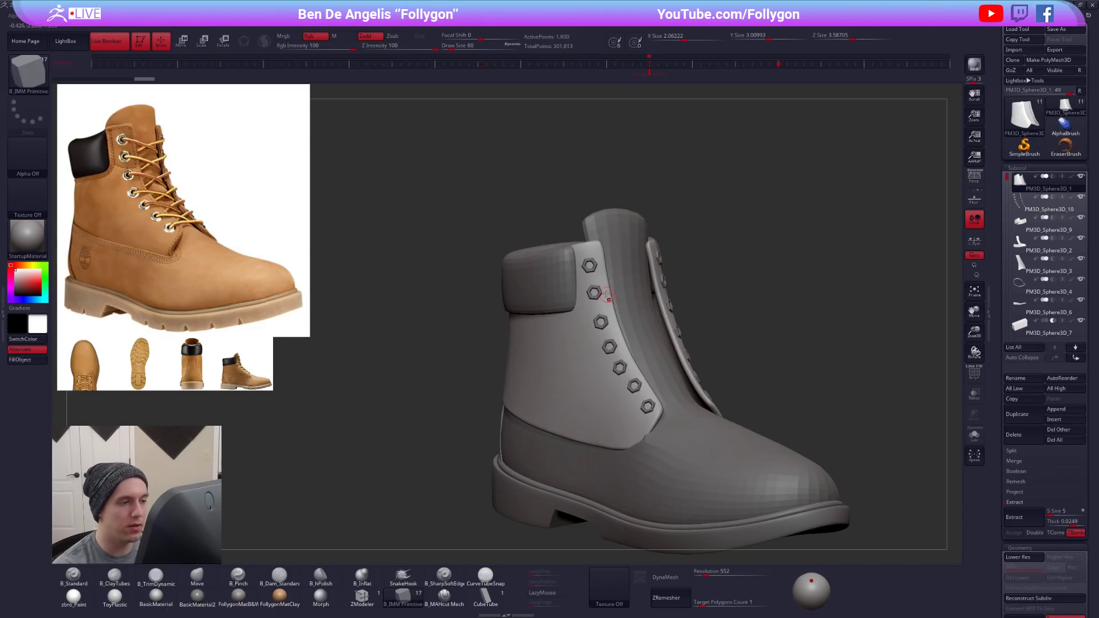
{"action": "right_click_drag", "start_coordinate": [598, 285], "coordinate": [601, 350], "text": "ctrl"}
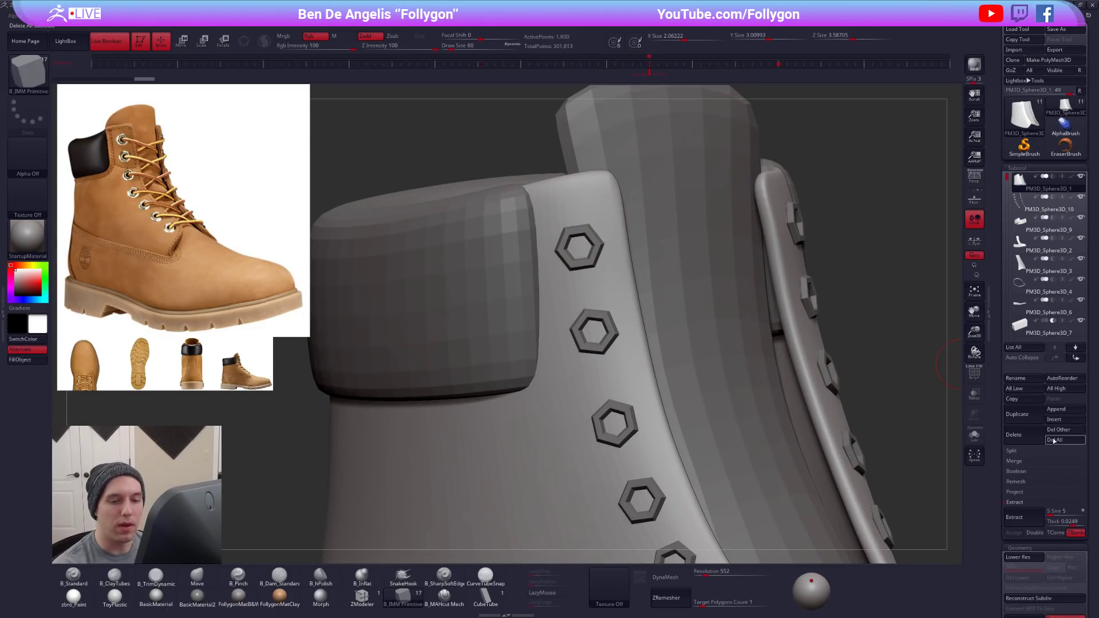
{"action": "left_click", "coordinate": [1030, 421]}
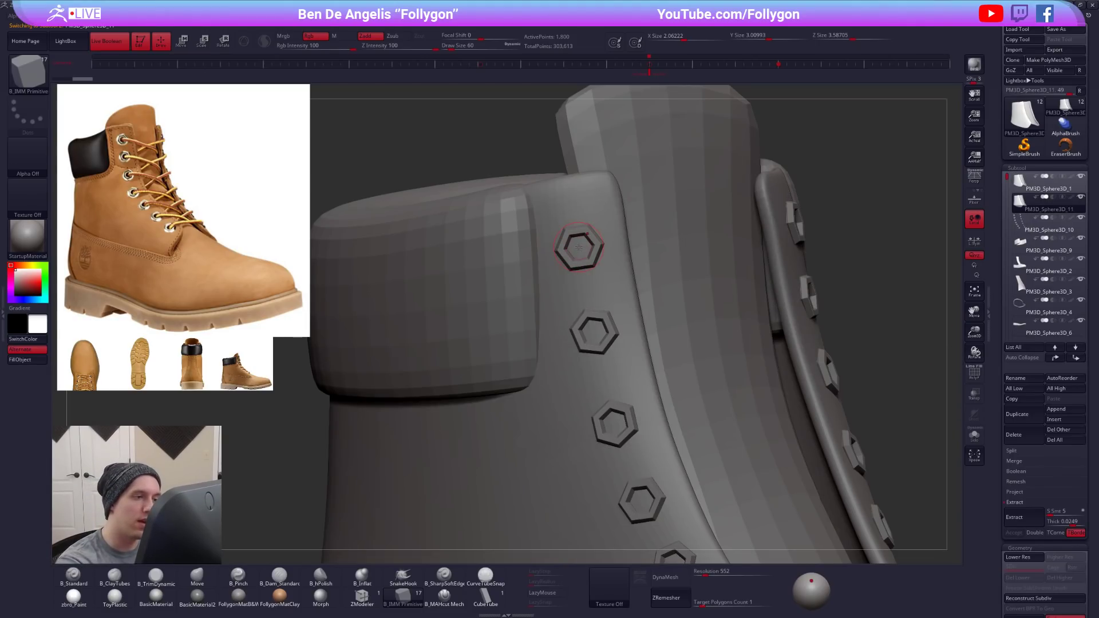
- Try inserting a cylinder in the topmost eyelet at draw sizes 60 and 30, and undo both attempts
{"action": "left_click_drag", "start_coordinate": [581, 249], "coordinate": [585, 254]}
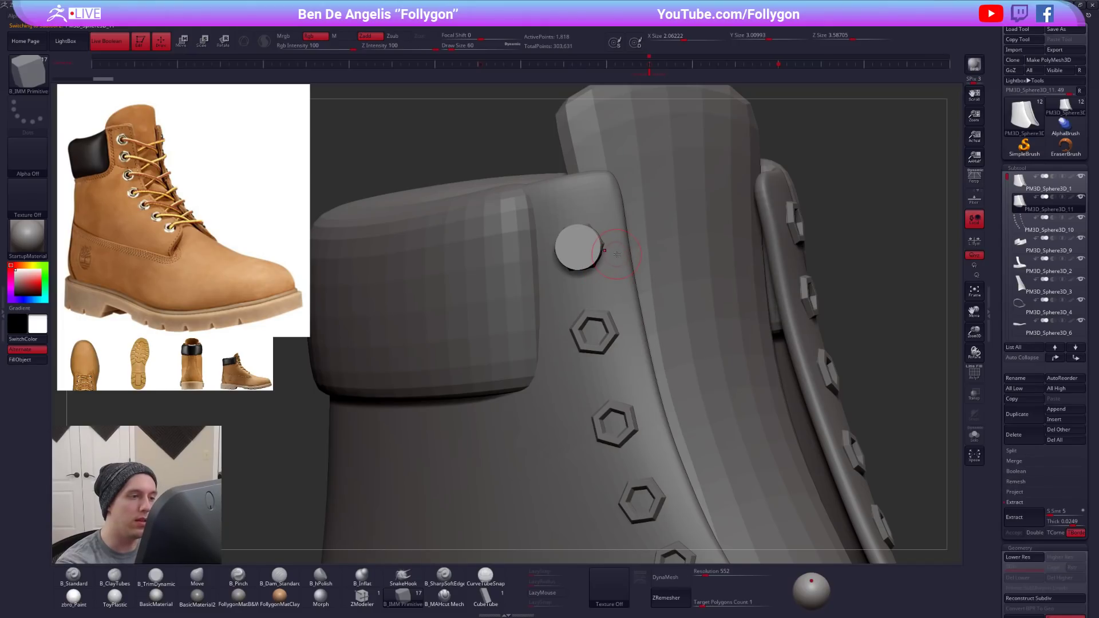
{"action": "key", "text": "space"}
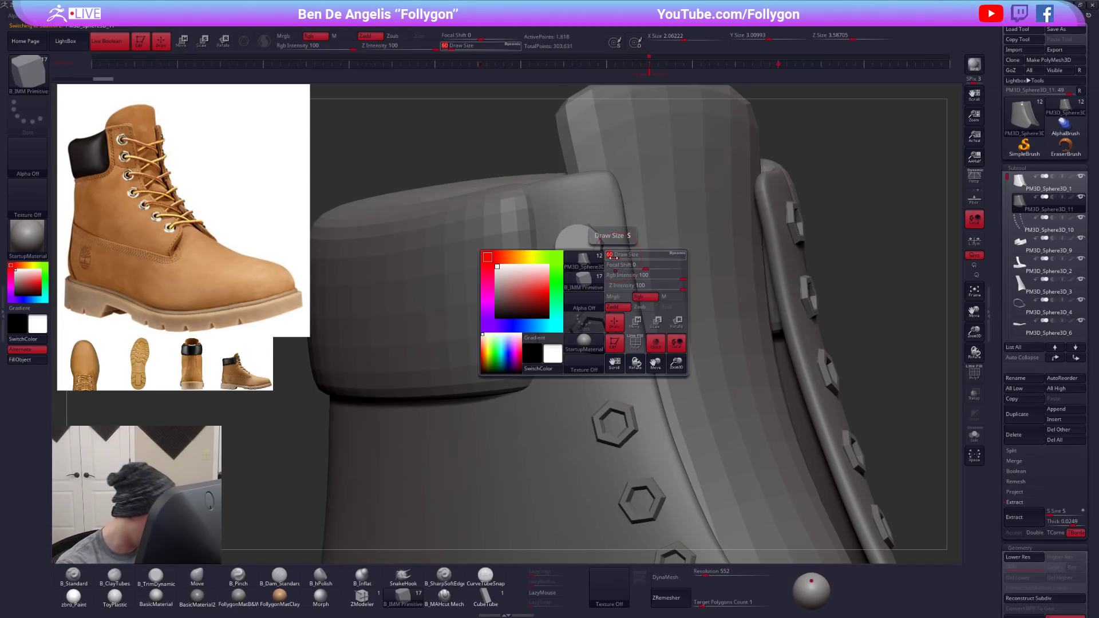
{"action": "left_click_drag", "start_coordinate": [612, 257], "coordinate": [582, 254]}
{"action": "key", "text": "ctrl+z"}
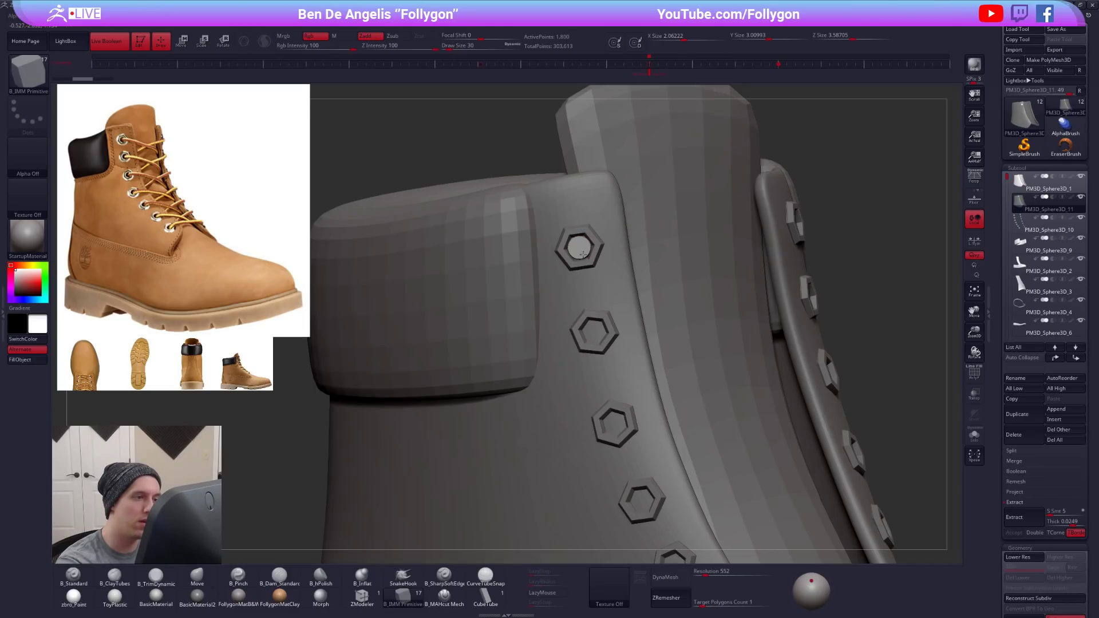
{"action": "key", "text": "ctrl+z"}
- Set the draw size to 45 and insert cylinders in the upper four eyelets of the duplicated flap, clearing the mask each time
{"action": "key", "text": "space"}
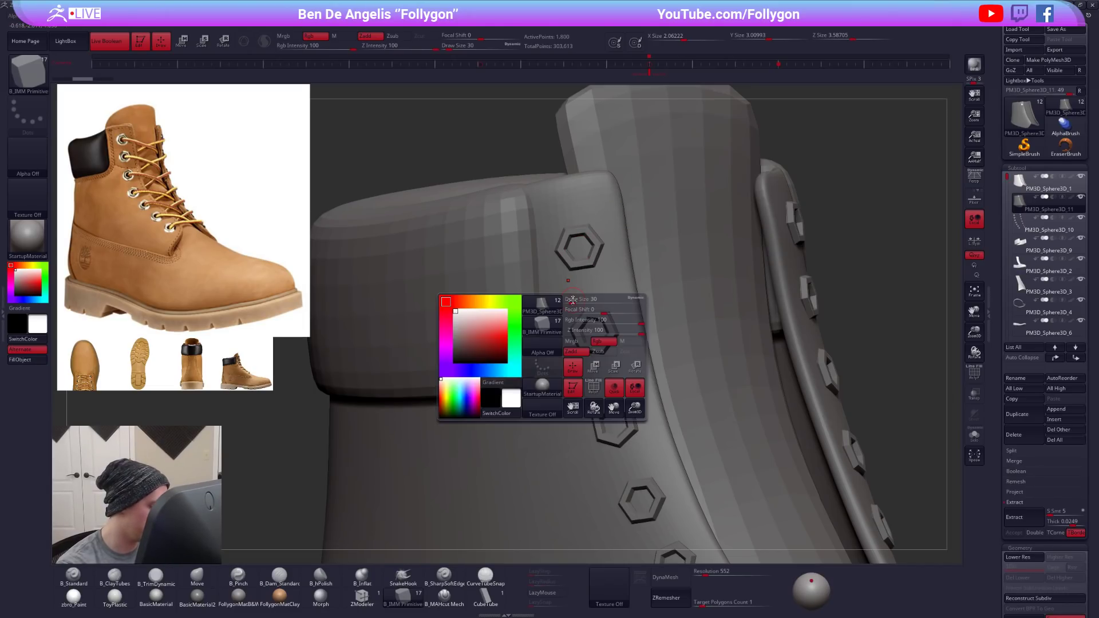
{"action": "left_click", "coordinate": [572, 300]}
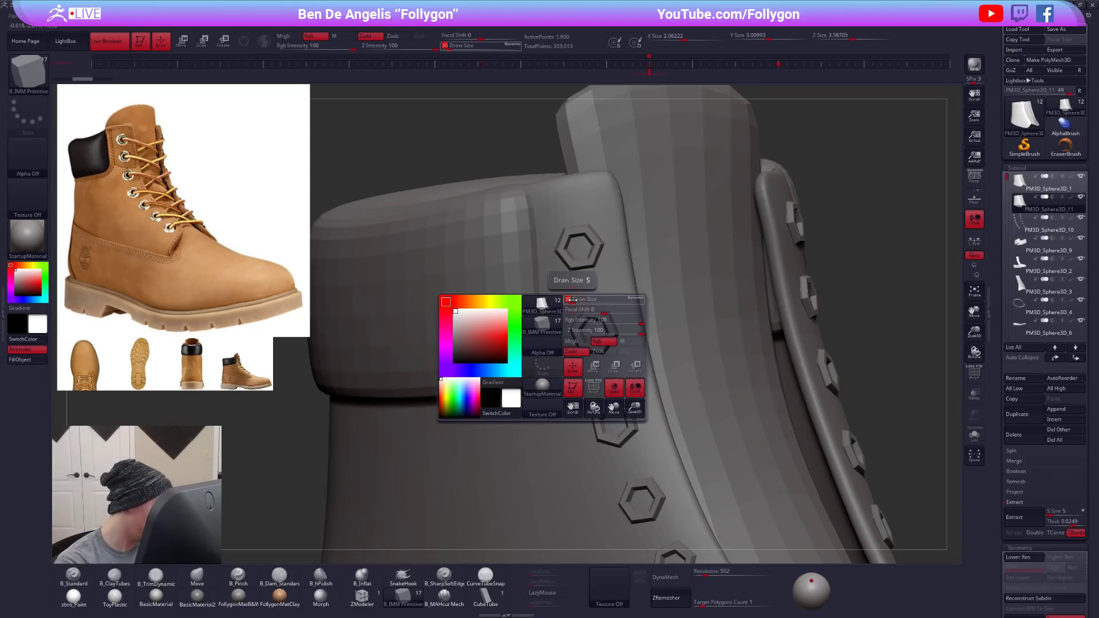
{"action": "key", "text": "Return"}
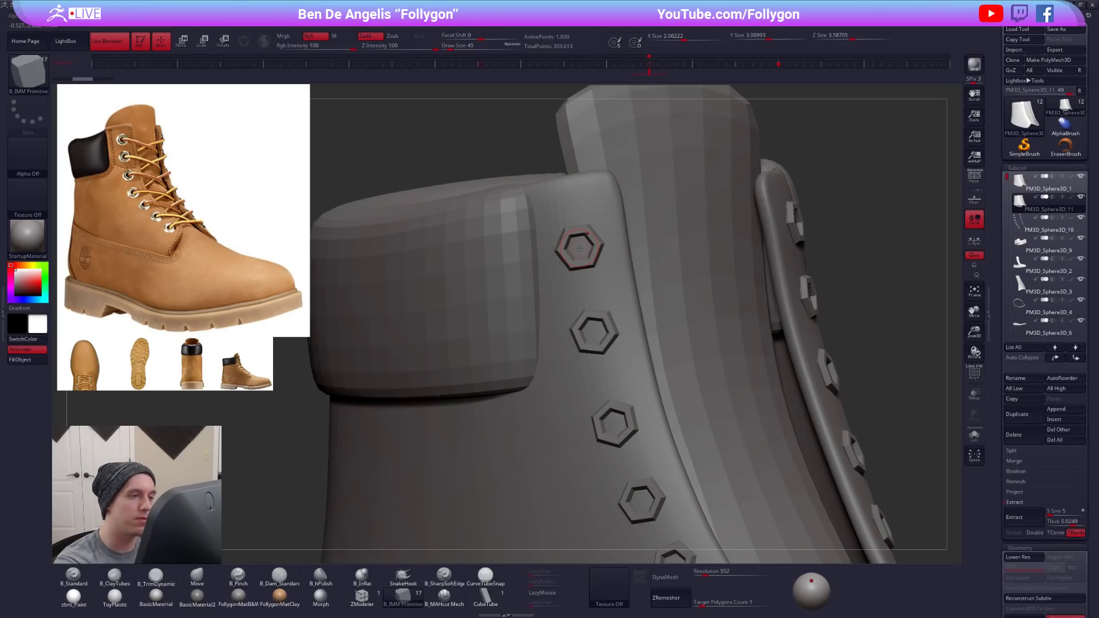
{"action": "left_click_drag", "start_coordinate": [579, 248], "coordinate": [583, 255]}
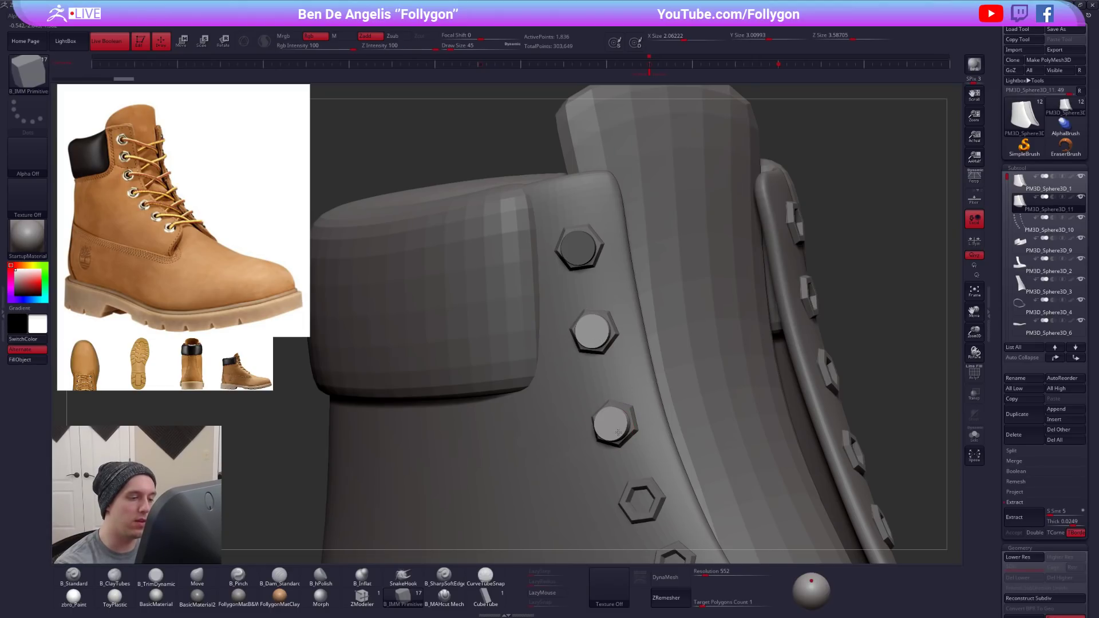
{"action": "key", "text": "ctrl"}
{"action": "left_click_drag", "start_coordinate": [640, 499], "coordinate": [655, 510]}
{"action": "key", "text": "ctrl"}
- Insert matching cylinders in the lower three eyelets and clear the mask
{"action": "right_click_drag", "start_coordinate": [654, 451], "coordinate": [628, 307], "text": "alt"}
{"action": "left_click_drag", "start_coordinate": [649, 422], "coordinate": [658, 428]}
{"action": "key", "text": "ctrl"}
{"action": "left_click_drag", "start_coordinate": [693, 477], "coordinate": [701, 482]}
{"action": "key", "text": "ctrl"}
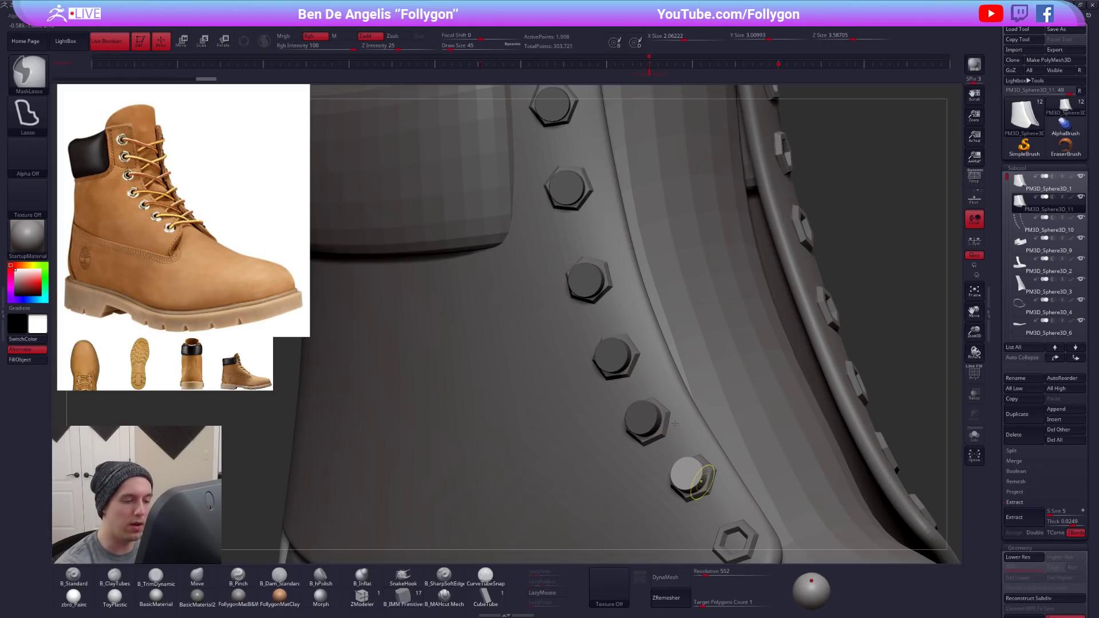
{"action": "right_click_drag", "start_coordinate": [701, 481], "coordinate": [649, 372], "text": "alt"}
{"action": "left_click_drag", "start_coordinate": [683, 434], "coordinate": [691, 441]}
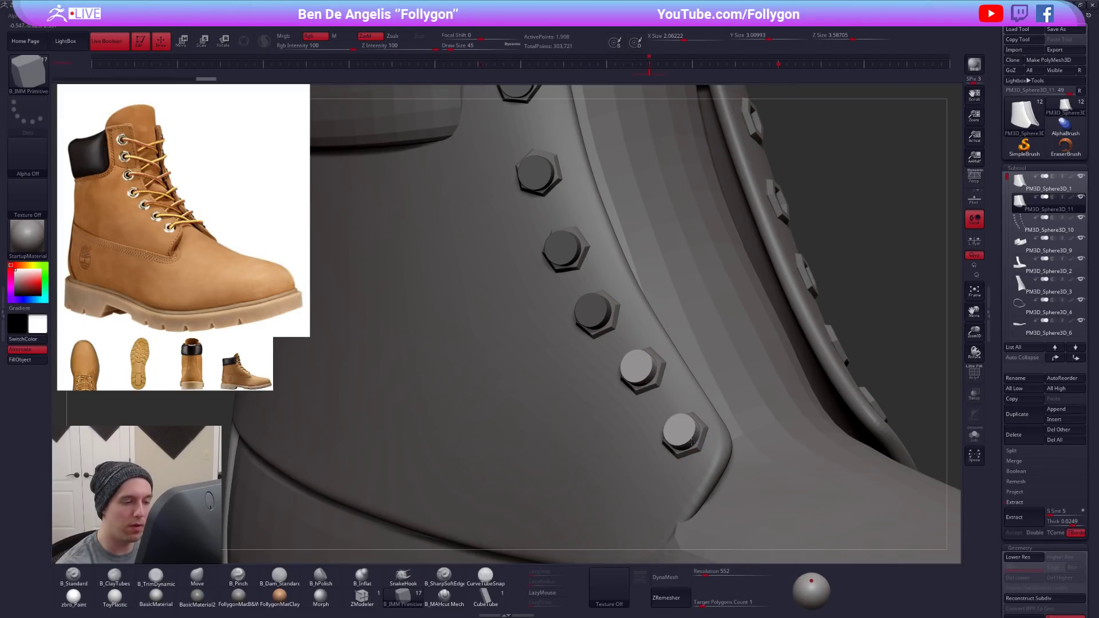
{"action": "key", "text": "ctrl"}
- Extend the lowest cylinder until it passes fully through the flap and quick-save the project
{"action": "mouse_move", "coordinate": [709, 451]}
{"action": "right_mouse_down"}
{"action": "mouse_move", "coordinate": [667, 469]}
{"action": "mouse_move", "coordinate": [679, 434]}
{"action": "right_mouse_up"}
{"action": "key", "text": "w"}
{"action": "left_click", "coordinate": [679, 439]}
{"action": "right_click_drag", "start_coordinate": [576, 415], "coordinate": [441, 459]}
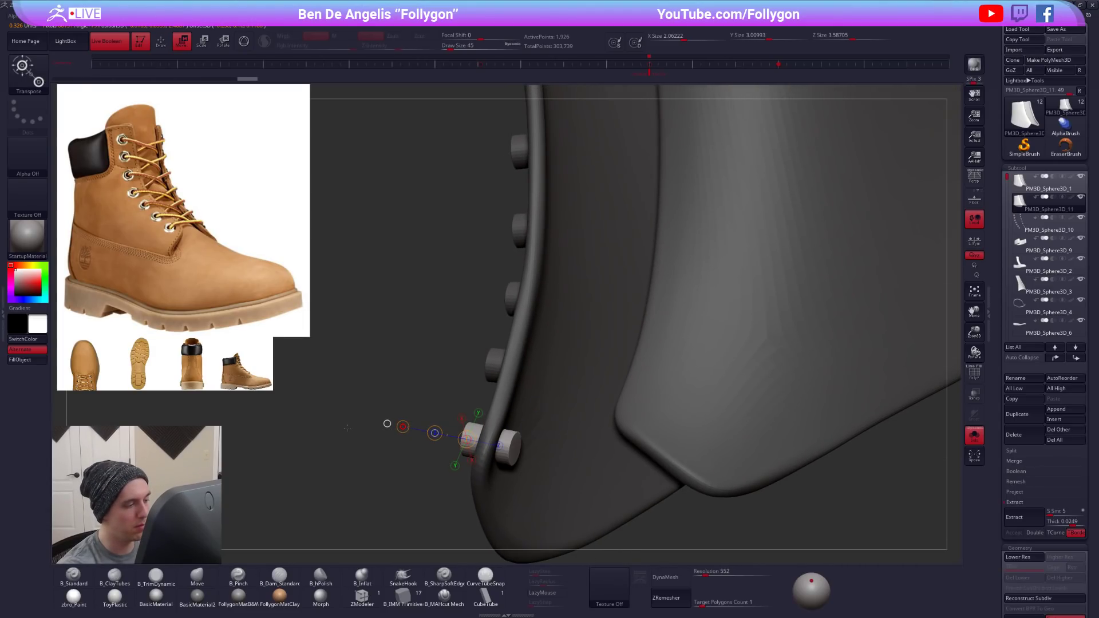
{"action": "key", "text": "ctrl+s"}
{"action": "right_click_drag", "start_coordinate": [504, 368], "coordinate": [632, 401]}
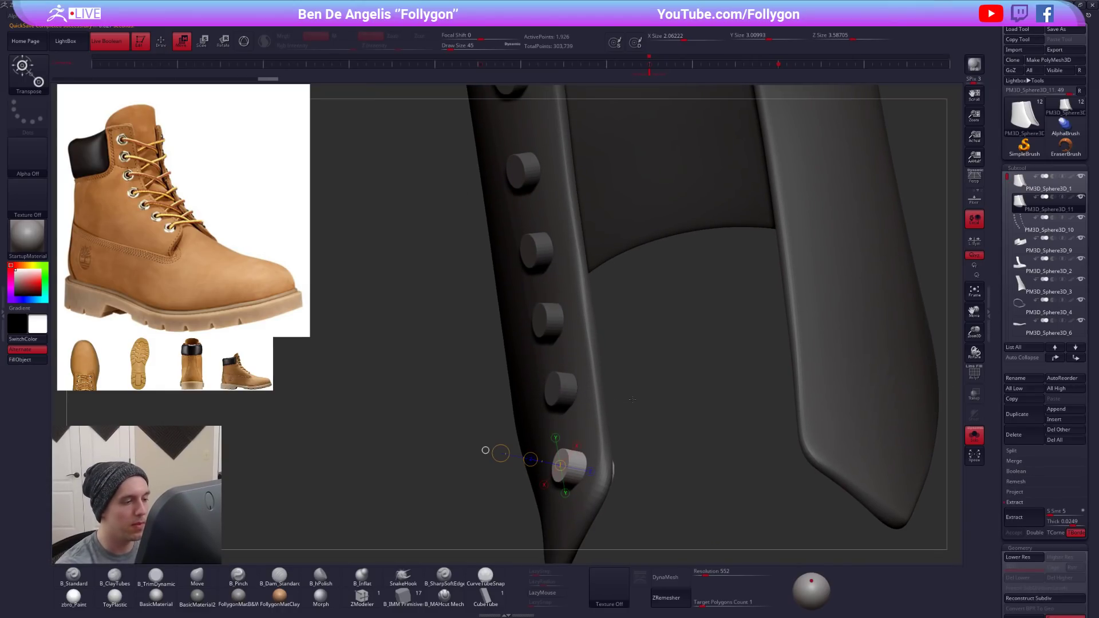
- Switch to the Move brush and set the duplicated flap subtool with the cylinders to boolean subtraction
{"action": "key", "text": "q"}
{"action": "key", "text": "b"}
{"action": "key", "text": "m"}
{"action": "key", "text": "v"}
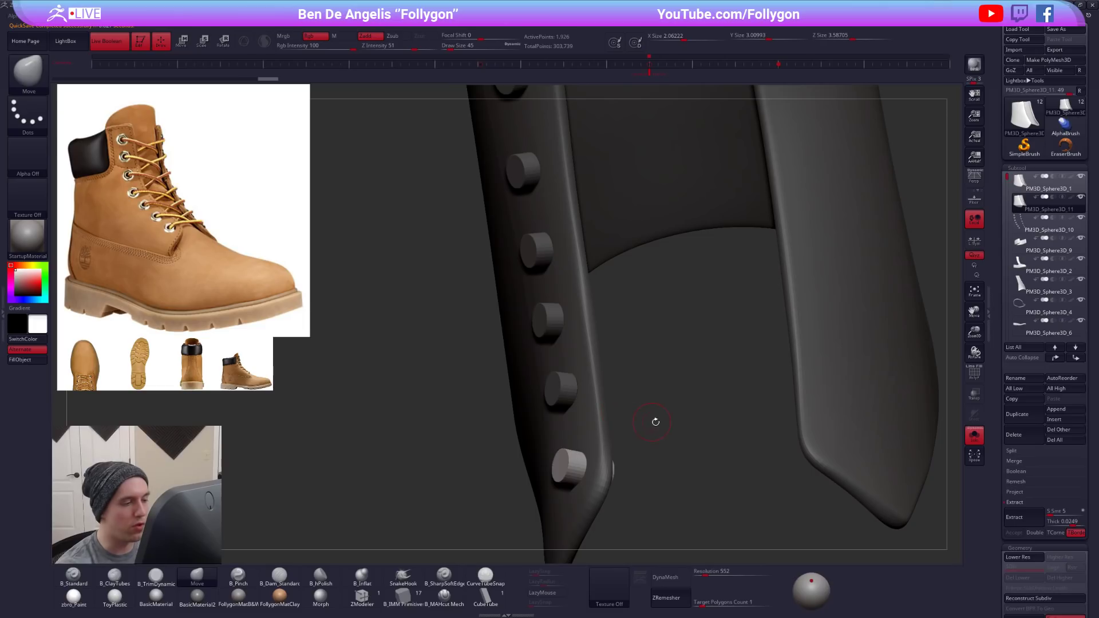
{"action": "key", "text": "f"}
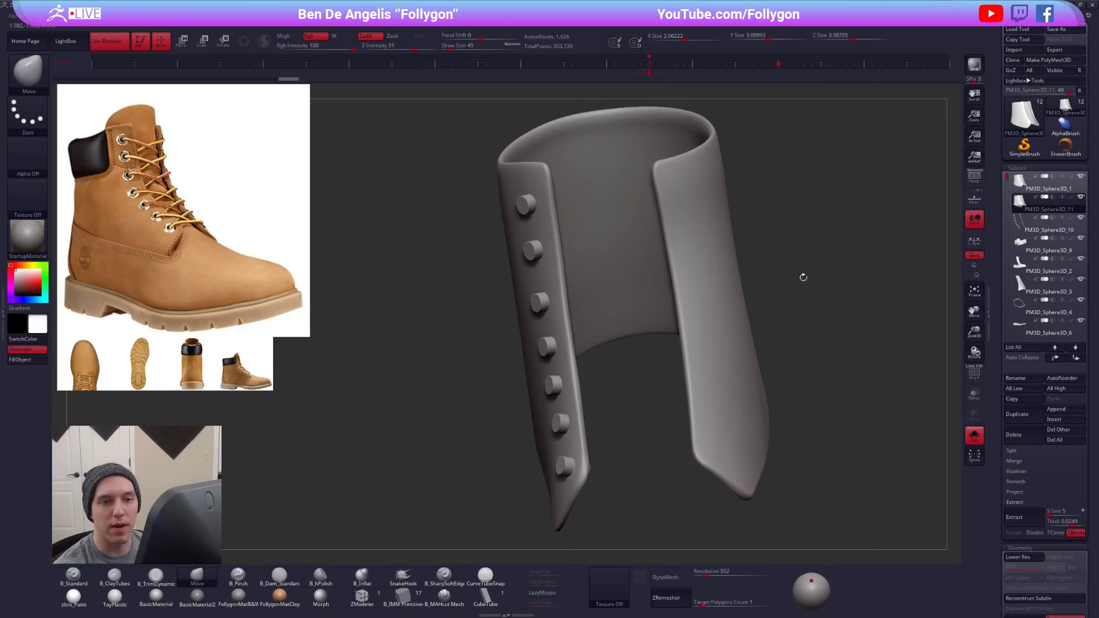
{"action": "left_click", "coordinate": [1052, 196]}
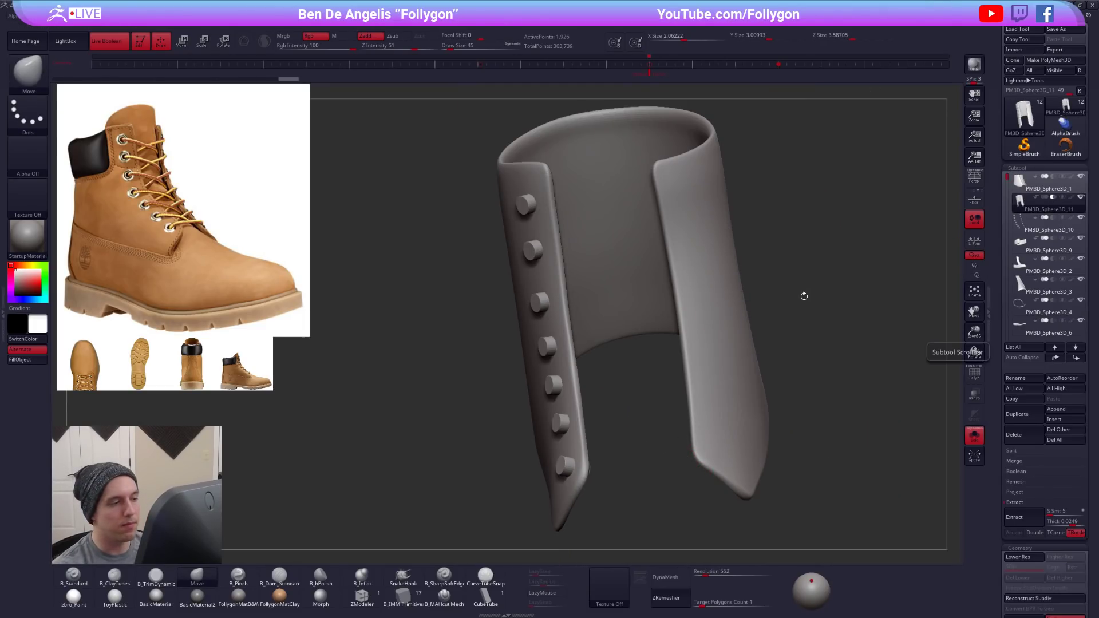
{"action": "left_click_drag", "start_coordinate": [841, 289], "coordinate": [926, 254]}
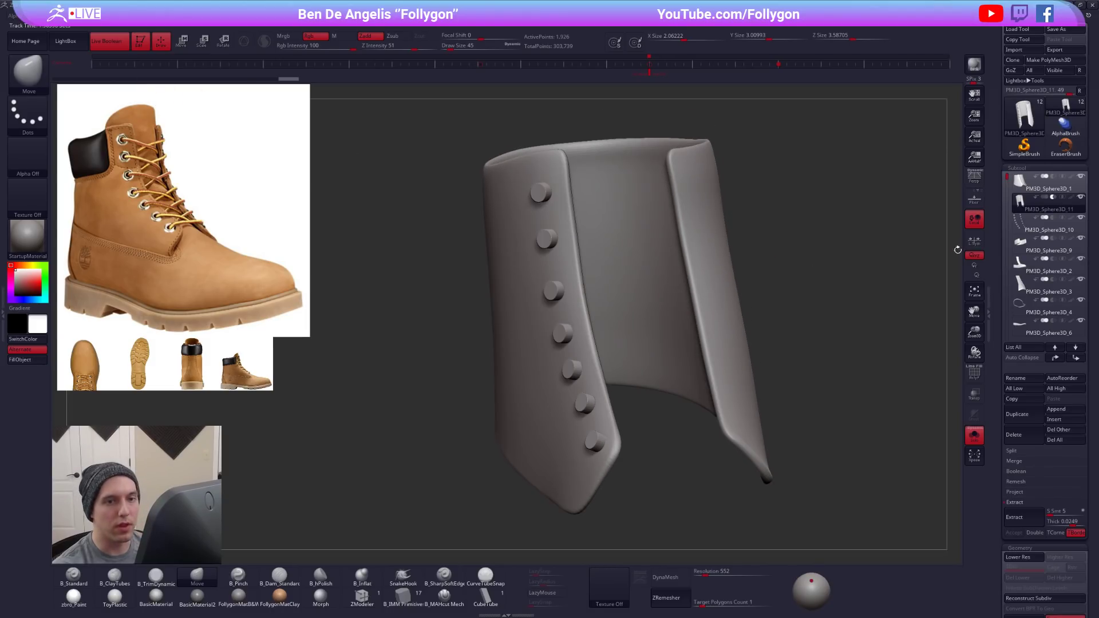
{"action": "key", "text": "ctrl+shift+s"}
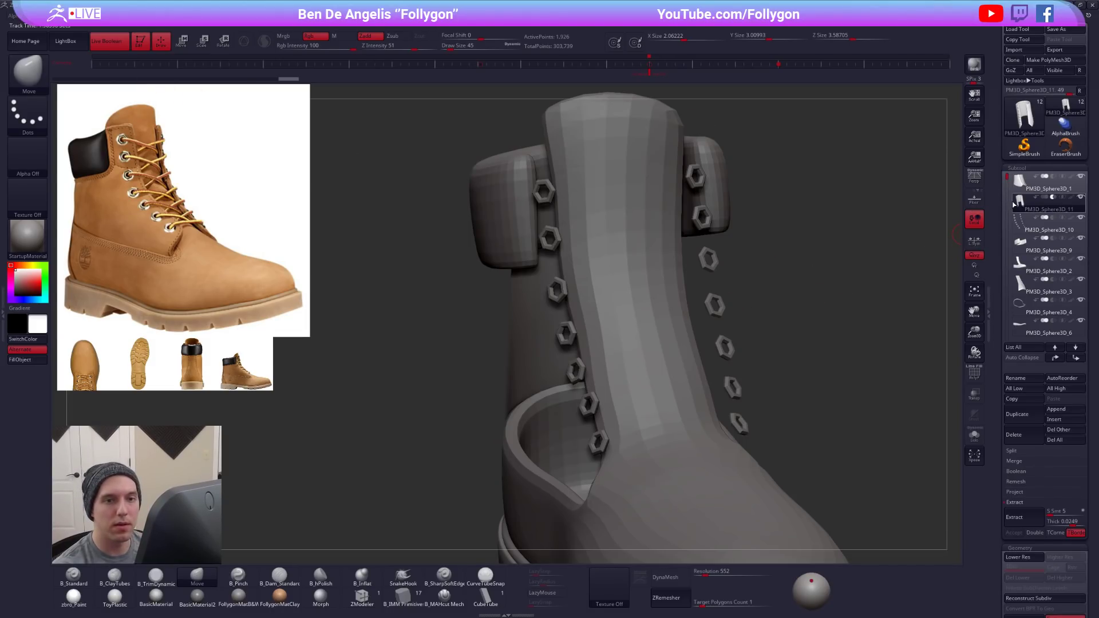
- Isolate the original eyelet flap subtool, toggle its double-sided display, and show the whole boot again
{"action": "left_click", "coordinate": [1017, 187]}
{"action": "left_click_drag", "start_coordinate": [647, 298], "coordinate": [802, 285]}
{"action": "key", "text": "f"}
{"action": "key", "text": "ctrl+shift+s"}
{"action": "key", "text": "shift+f"}
{"action": "key", "text": "ctrl+space"}
{"action": "left_click", "coordinate": [827, 326]}
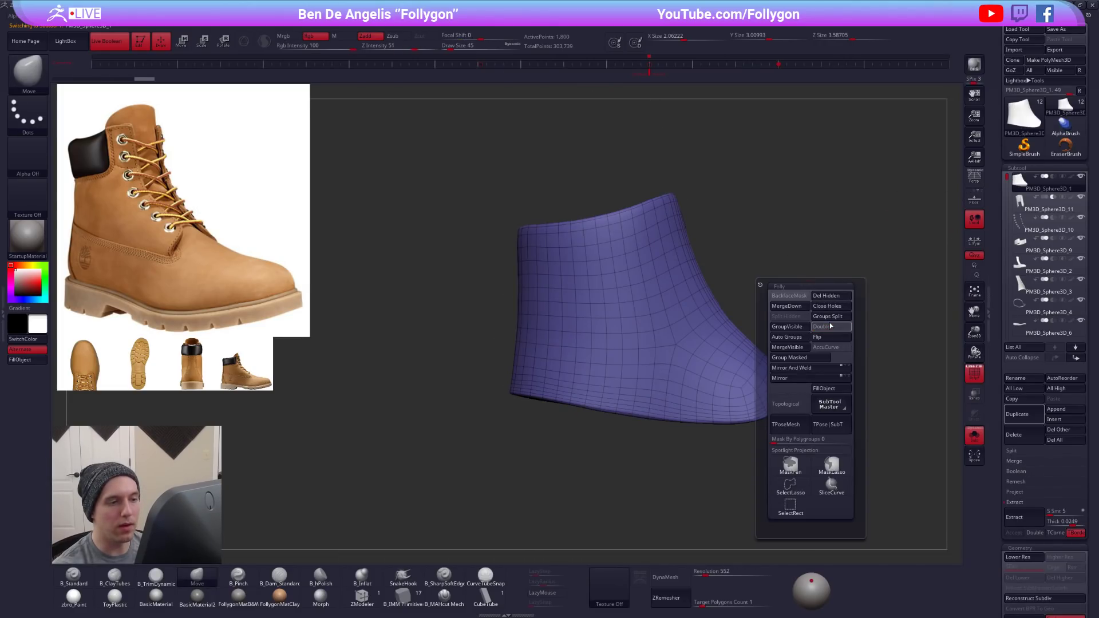
{"action": "left_click_drag", "start_coordinate": [830, 226], "coordinate": [745, 308]}
{"action": "key", "text": "ctrl+shift+s"}
{"action": "key", "text": "shift+f"}
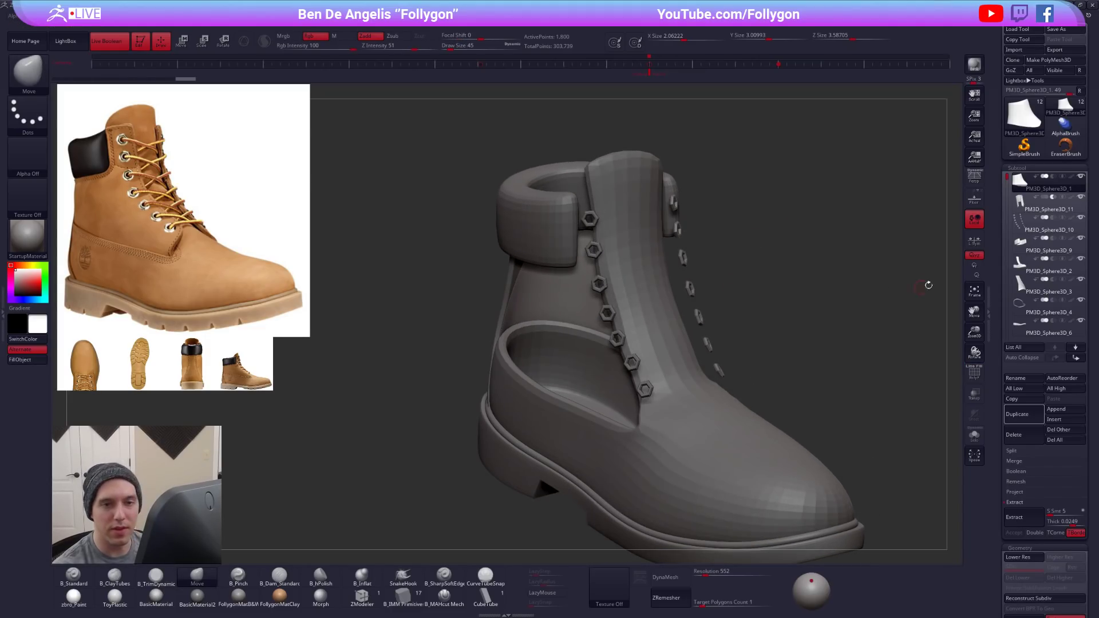
- Isolate the cylinders in the duplicated subtool by polygroup and delete the hidden flap geometry
{"action": "left_click", "coordinate": [1018, 205]}
{"action": "left_click", "coordinate": [974, 436]}
{"action": "key", "text": "shift+f"}
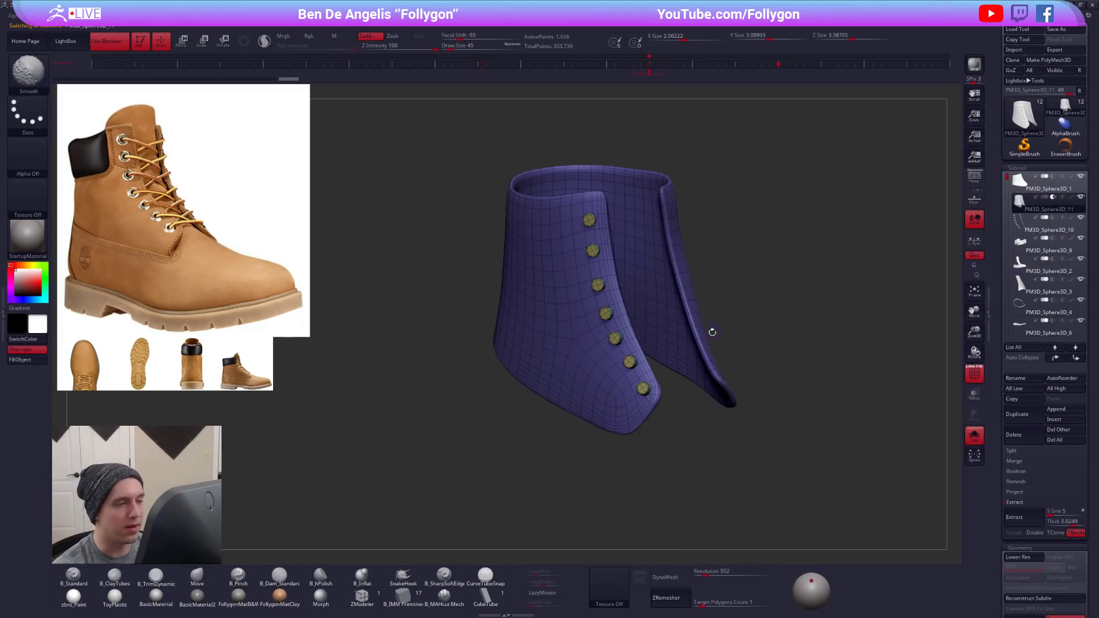
{"action": "key", "text": "ctrl+shift"}
{"action": "left_click", "coordinate": [567, 320], "text": "ctrl+shift"}
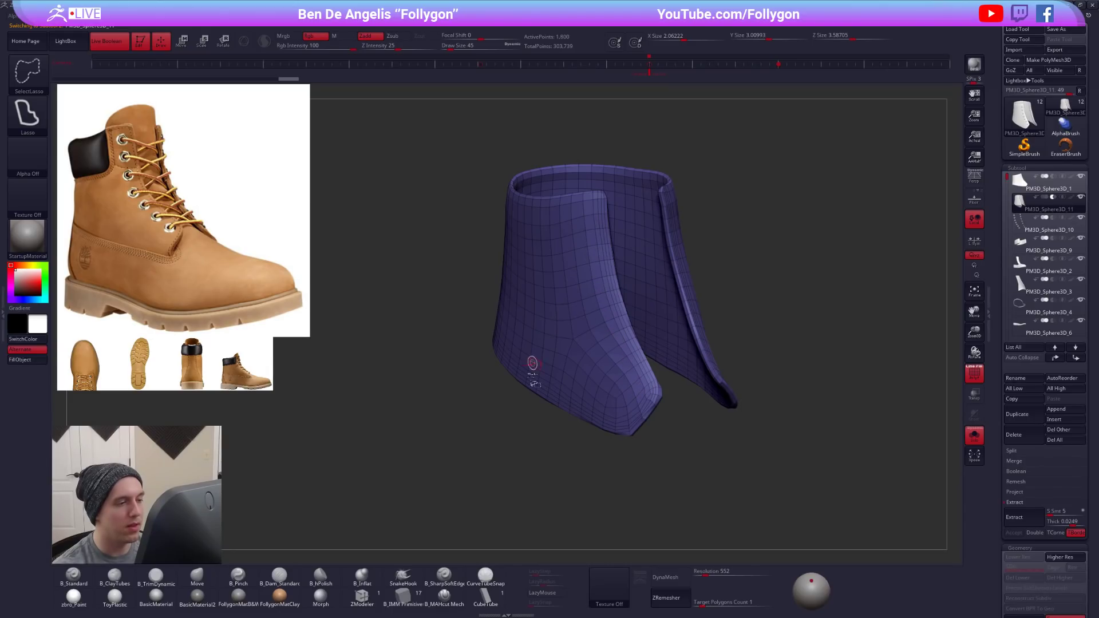
{"action": "left_click_drag", "start_coordinate": [524, 429], "coordinate": [525, 454], "text": "ctrl+shift"}
{"action": "key", "text": "space"}
{"action": "left_click", "coordinate": [675, 362]}
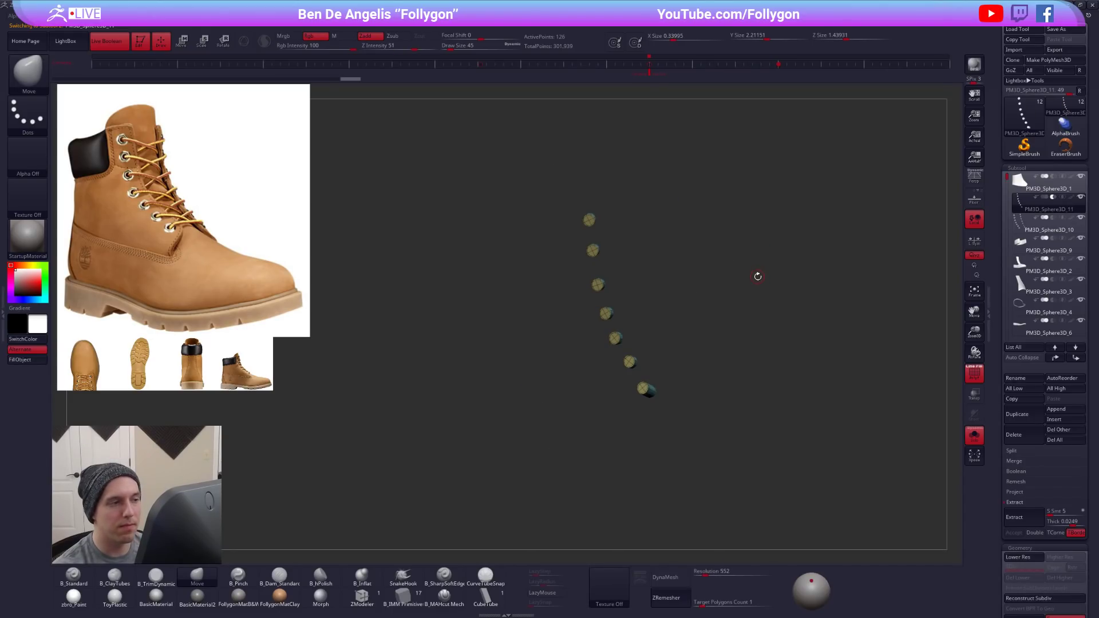
- Show only the original flap and the subtractive cylinders, and make the cylinder subtool active
{"action": "key", "text": "shift+f"}
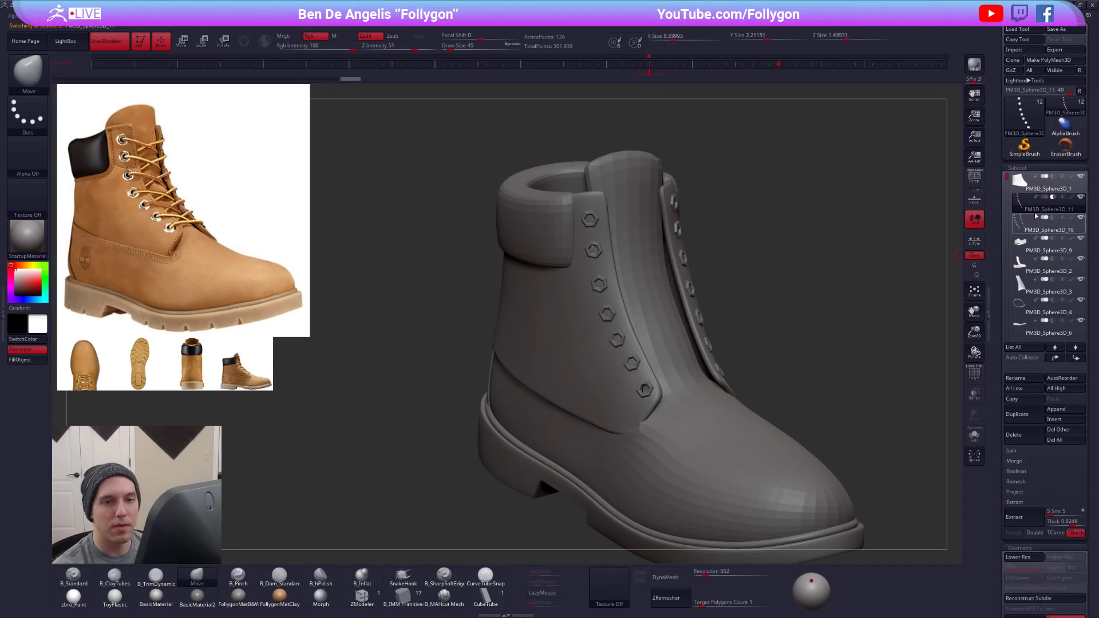
{"action": "left_click", "coordinate": [1020, 189]}
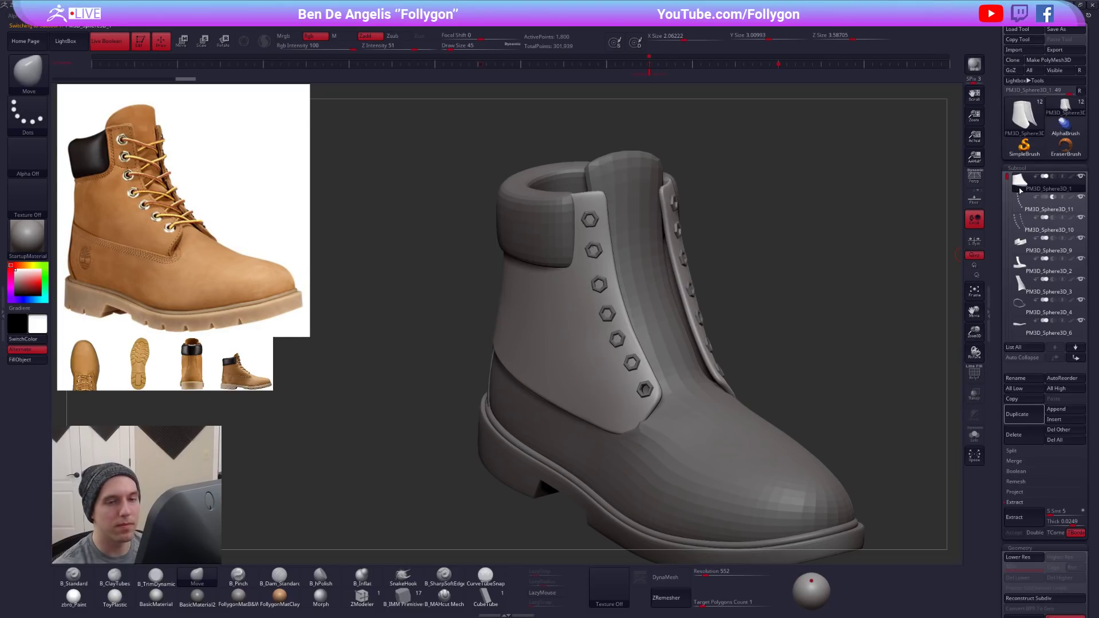
{"action": "key", "text": "shift+s"}
{"action": "left_click", "coordinate": [1017, 201]}
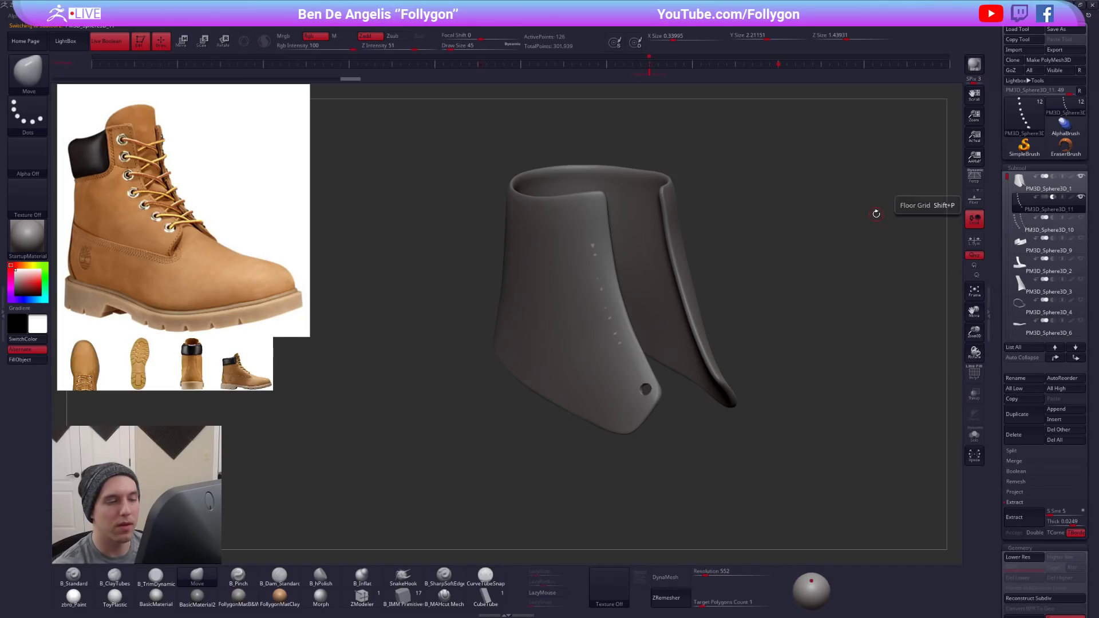
- Isolate the second-lowest cylinder with a mask and extend it through the flap's thickness
{"action": "key", "text": "alt+s"}
{"action": "key", "text": "shift+f"}
{"action": "right_click_drag", "start_coordinate": [622, 345], "coordinate": [641, 406], "text": "alt"}
{"action": "mouse_move", "coordinate": [656, 345]}
{"action": "left_mouse_down", "text": "ctrl"}
{"action": "mouse_move", "coordinate": [590, 371]}
{"action": "mouse_move", "coordinate": [669, 375]}
{"action": "left_mouse_up", "text": "ctrl"}
{"action": "left_click", "coordinate": [671, 383], "text": "ctrl"}
{"action": "right_click_drag", "start_coordinate": [667, 395], "coordinate": [636, 398]}
{"action": "key", "text": "w"}
{"action": "left_click", "coordinate": [619, 392]}
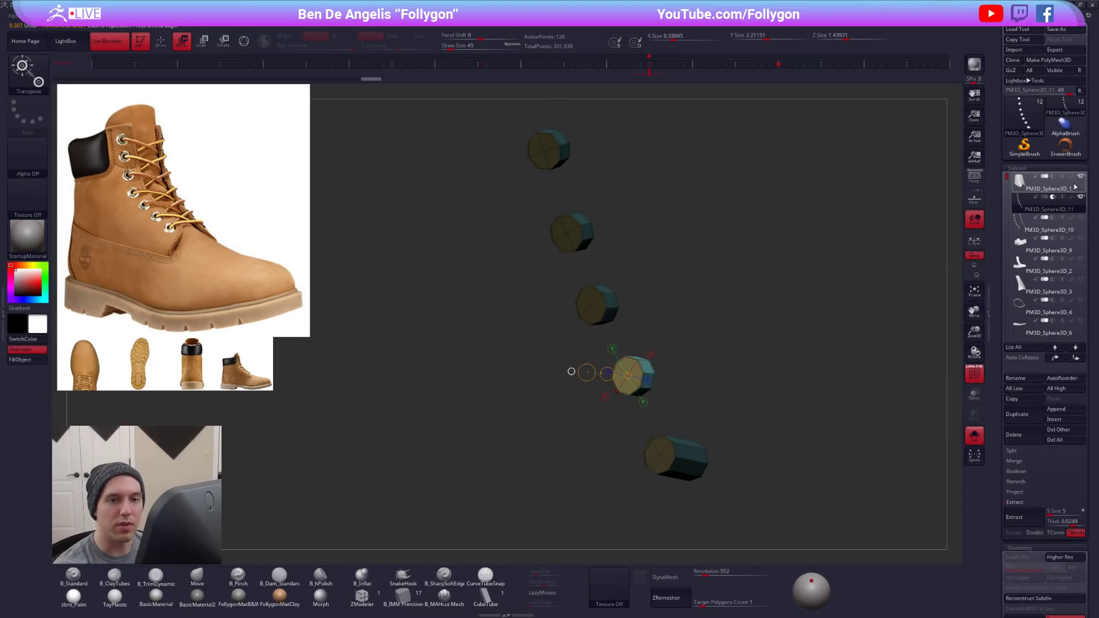
{"action": "key", "text": "alt+s"}
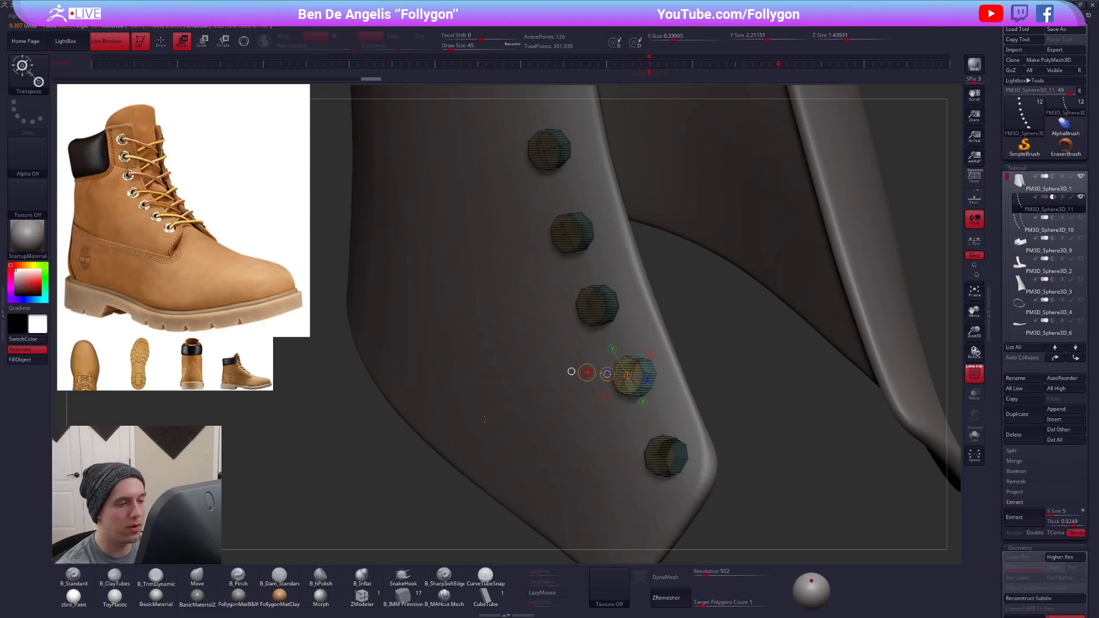
{"action": "right_click_drag", "start_coordinate": [577, 394], "coordinate": [539, 387]}
- Isolate the third-lowest cylinder with a mask and extend it through the flap's thickness
{"action": "key", "text": "alt+s"}
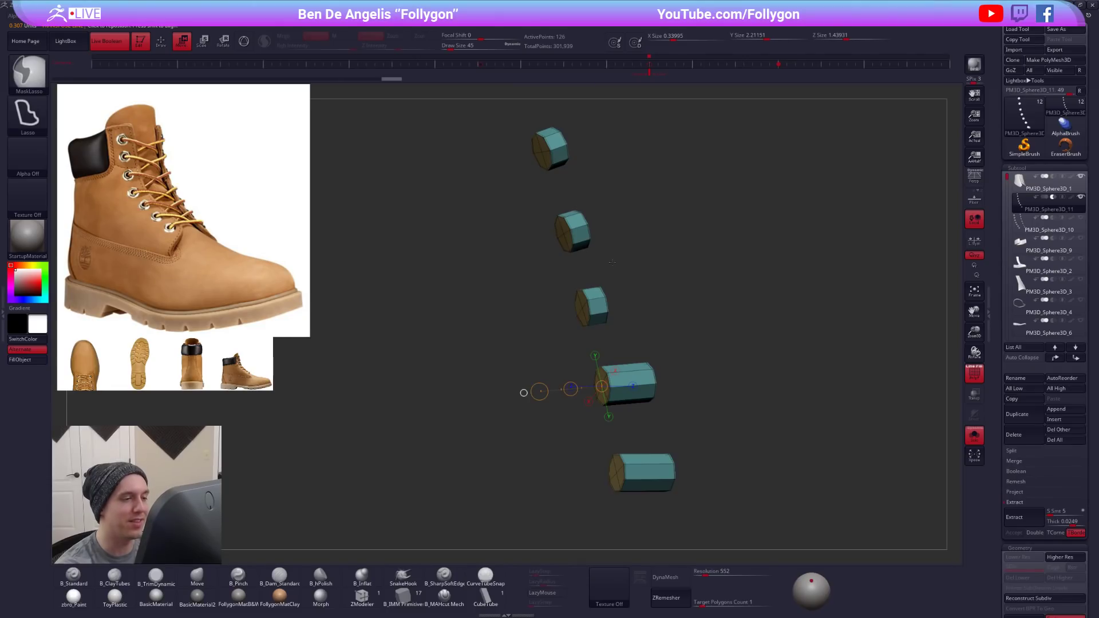
{"action": "right_click_drag", "start_coordinate": [576, 309], "coordinate": [553, 407]}
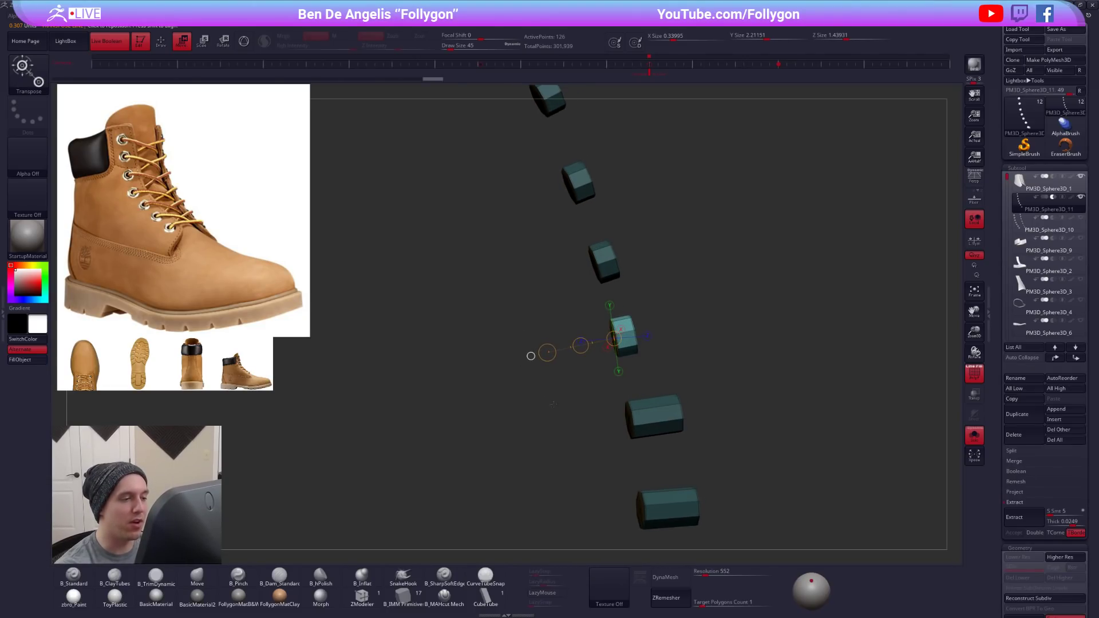
{"action": "key", "text": "alt+s"}
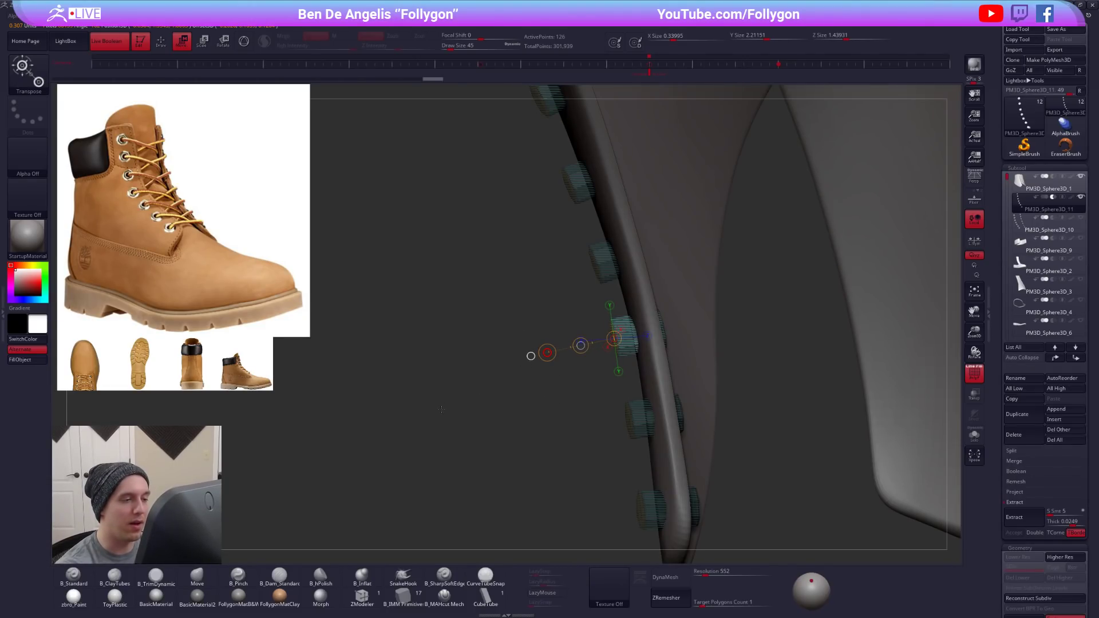
{"action": "key", "text": "alt+s"}
{"action": "left_click_drag", "start_coordinate": [572, 352], "coordinate": [657, 330], "text": "ctrl"}
{"action": "key", "text": "alt+s"}
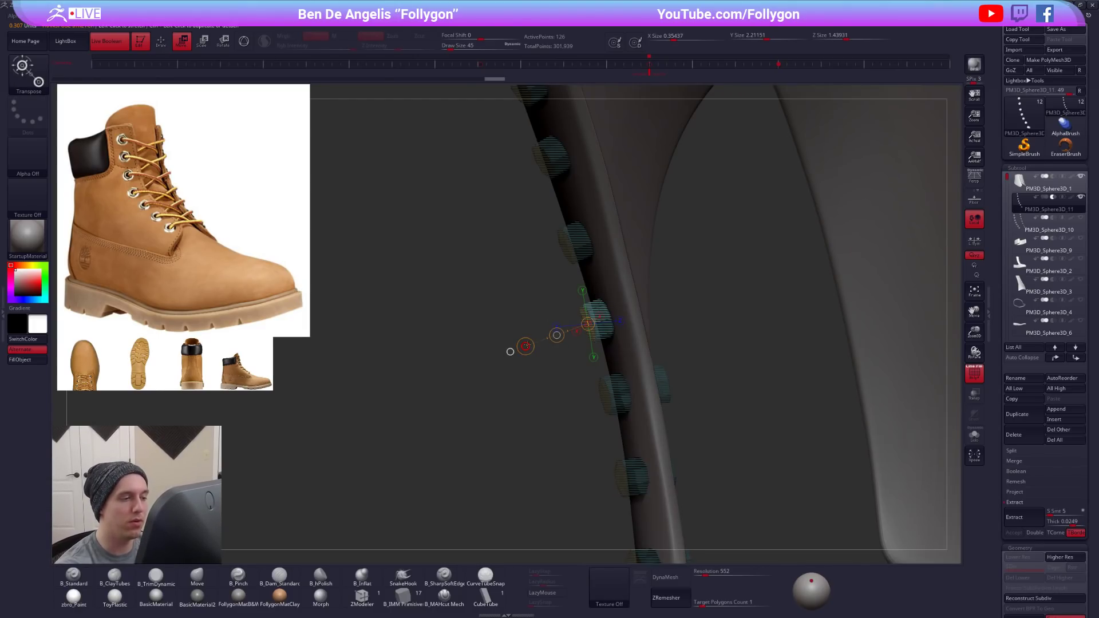
- Mask around the fourth- and fifth-lowest cylinders one at a time and extend each through the flap's thickness
{"action": "key", "text": "q"}
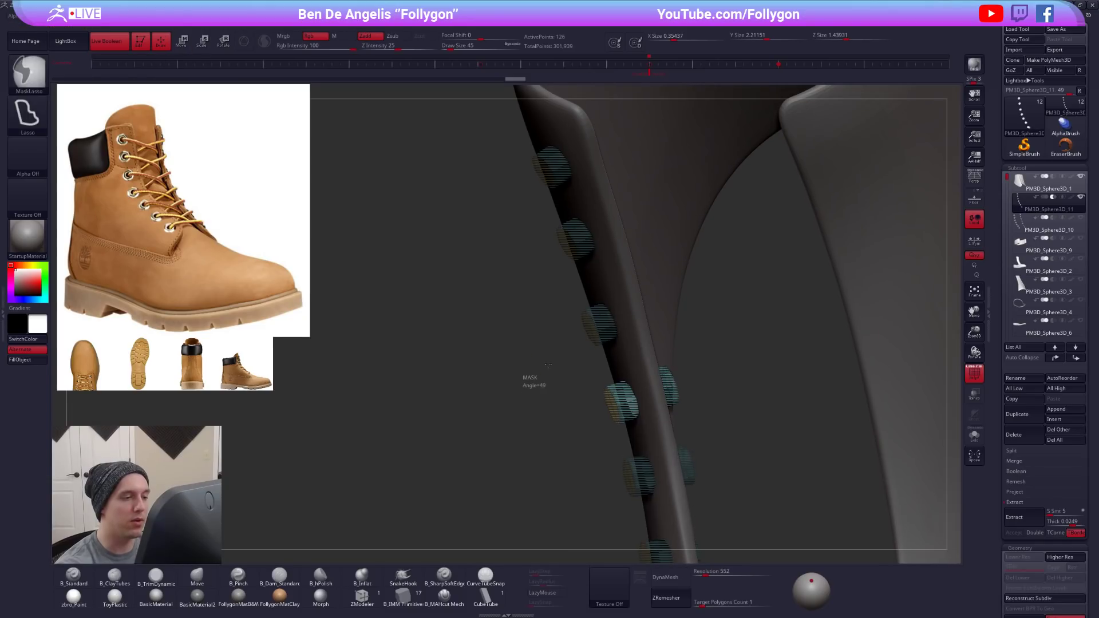
{"action": "key", "text": "alt+s"}
{"action": "key", "text": "w"}
{"action": "key", "text": "alt+s"}
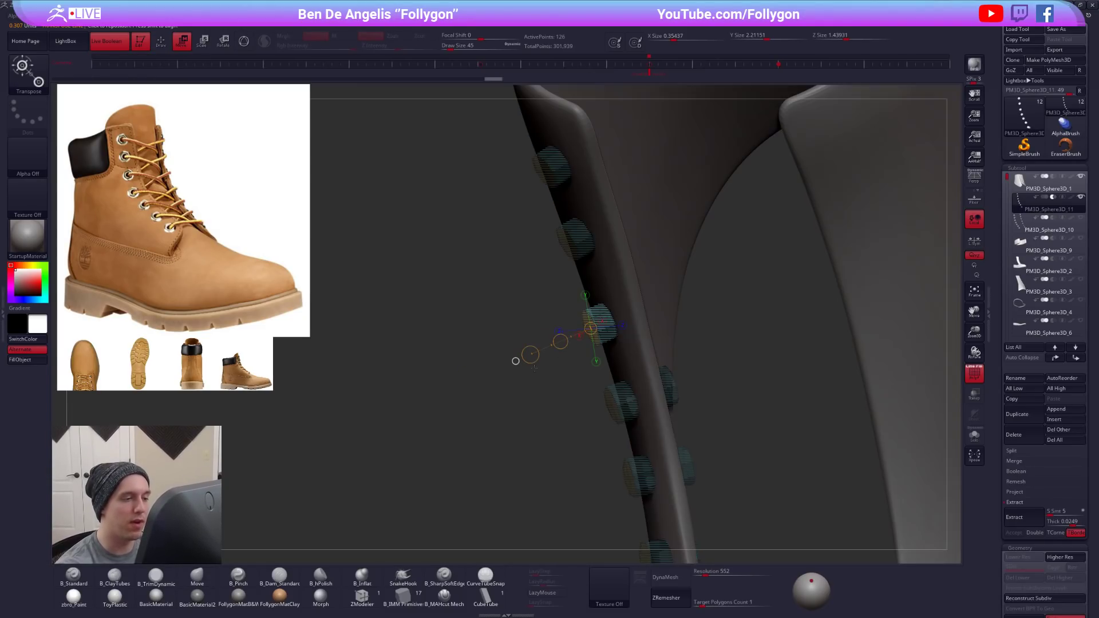
{"action": "key", "text": "q"}
{"action": "left_click_drag", "start_coordinate": [520, 313], "coordinate": [515, 392], "text": "alt"}
{"action": "mouse_move", "coordinate": [514, 369]}
{"action": "left_mouse_down", "text": "ctrl"}
{"action": "mouse_move", "coordinate": [532, 383]}
{"action": "mouse_move", "coordinate": [596, 351]}
{"action": "mouse_move", "coordinate": [522, 320]}
{"action": "mouse_move", "coordinate": [493, 363]}
{"action": "left_mouse_up", "text": "ctrl"}
{"action": "key", "text": "alt+s"}
{"action": "left_click", "coordinate": [510, 353], "text": "ctrl"}
{"action": "key", "text": "w"}
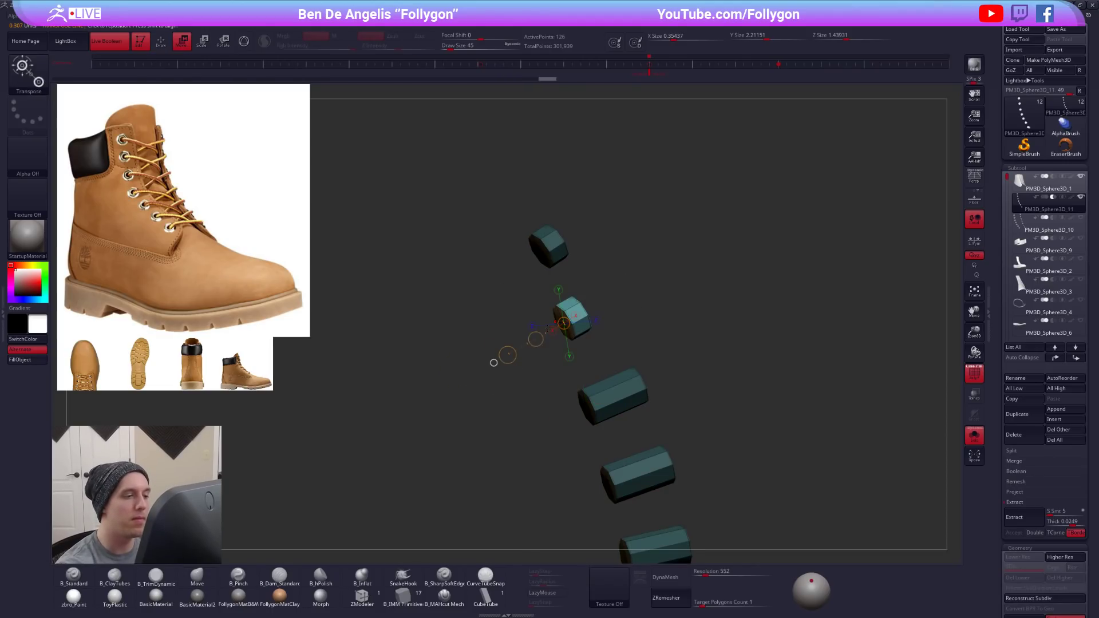
- Mask around the two uppermost cylinders one at a time and extend each through the flap's thickness
{"action": "key", "text": "alt+s"}
{"action": "key", "text": "q"}
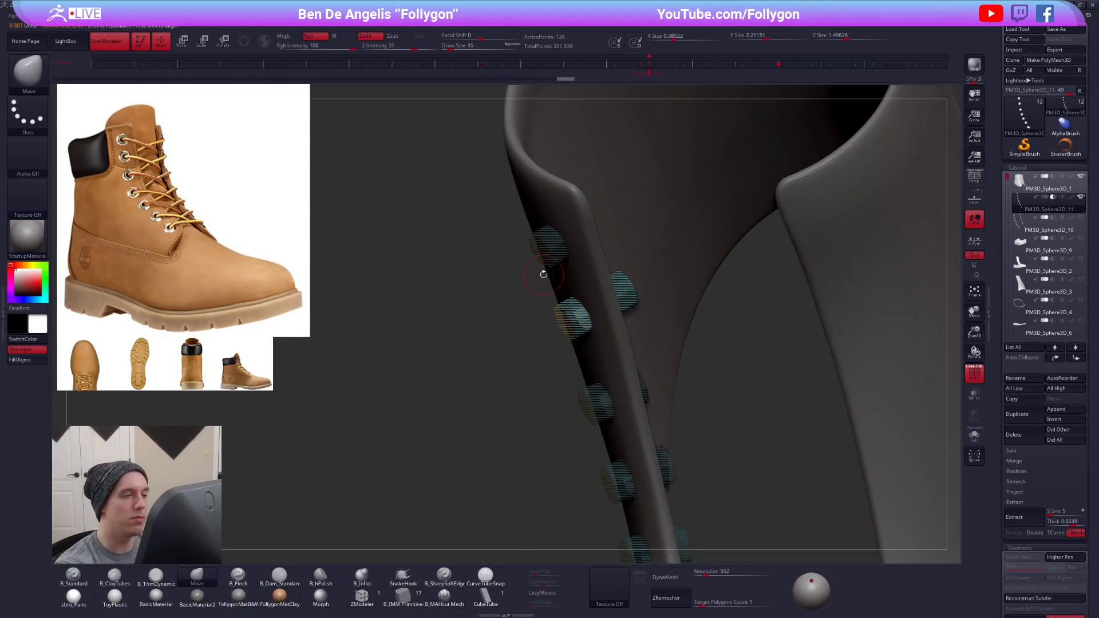
{"action": "key", "text": "alt+s"}
{"action": "left_click_drag", "start_coordinate": [513, 300], "coordinate": [505, 219], "text": "ctrl"}
{"action": "key", "text": "alt+s"}
{"action": "key", "text": "w"}
{"action": "left_click_drag", "start_coordinate": [540, 251], "coordinate": [536, 320]}
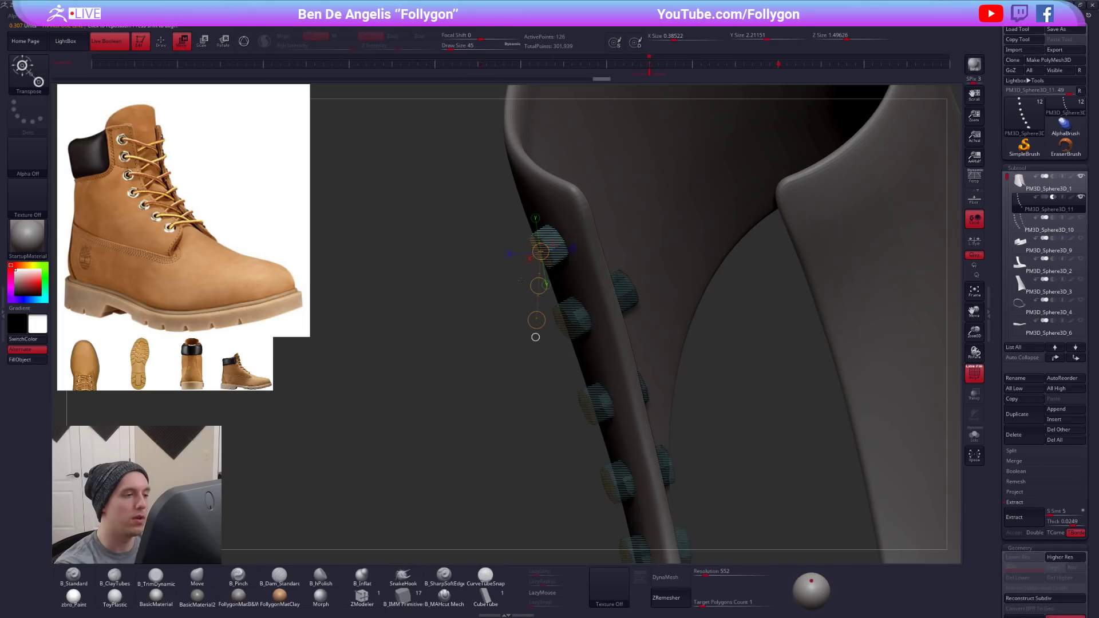
{"action": "key", "text": "alt+s"}
{"action": "left_click_drag", "start_coordinate": [569, 254], "coordinate": [489, 261]}
{"action": "left_click", "coordinate": [600, 302]}
{"action": "left_click", "coordinate": [540, 252]}
{"action": "key", "text": "alt+s"}
{"action": "left_click_drag", "start_coordinate": [487, 286], "coordinate": [474, 294]}
- Turn off the polyframe display and round the subtractive cylinders with dynamic subdivision
{"action": "key", "text": "q"}
{"action": "mouse_move", "coordinate": [628, 475]}
{"action": "left_mouse_down", "text": "alt"}
{"action": "mouse_move", "coordinate": [622, 395]}
{"action": "mouse_move", "coordinate": [664, 367]}
{"action": "left_mouse_up", "text": "alt"}
{"action": "key", "text": "w"}
{"action": "key", "text": "shift+f"}
{"action": "key", "text": "q"}
{"action": "key", "text": "d"}
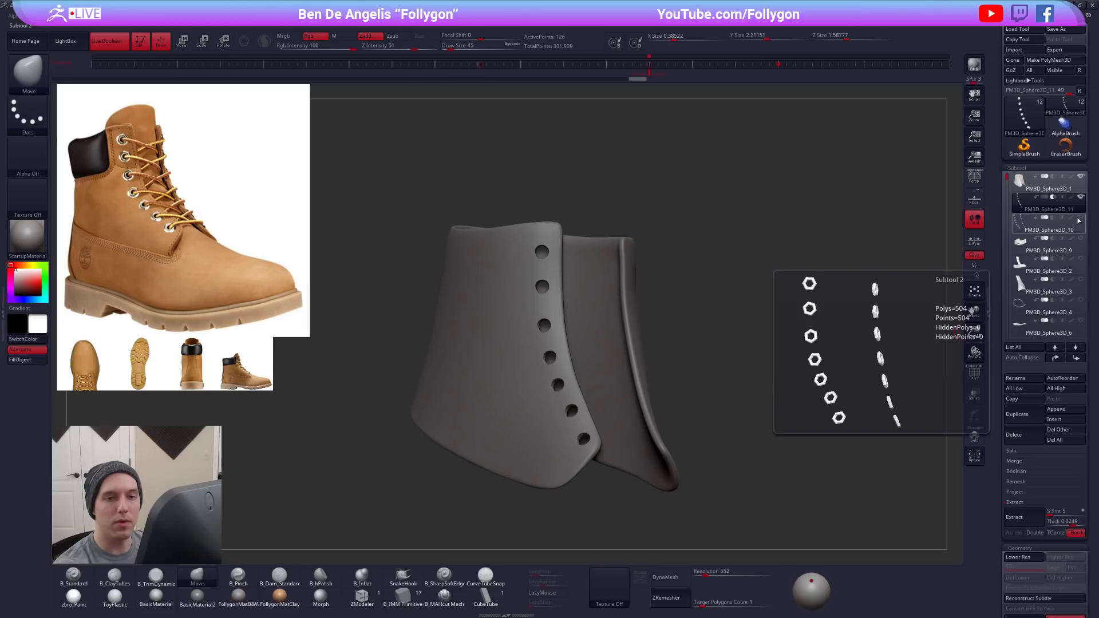
- Show the eyelet rings over the cut holes and bring back all the other boot subtools
{"action": "left_click", "coordinate": [1080, 220]}
{"action": "left_click_drag", "start_coordinate": [787, 387], "coordinate": [746, 426]}
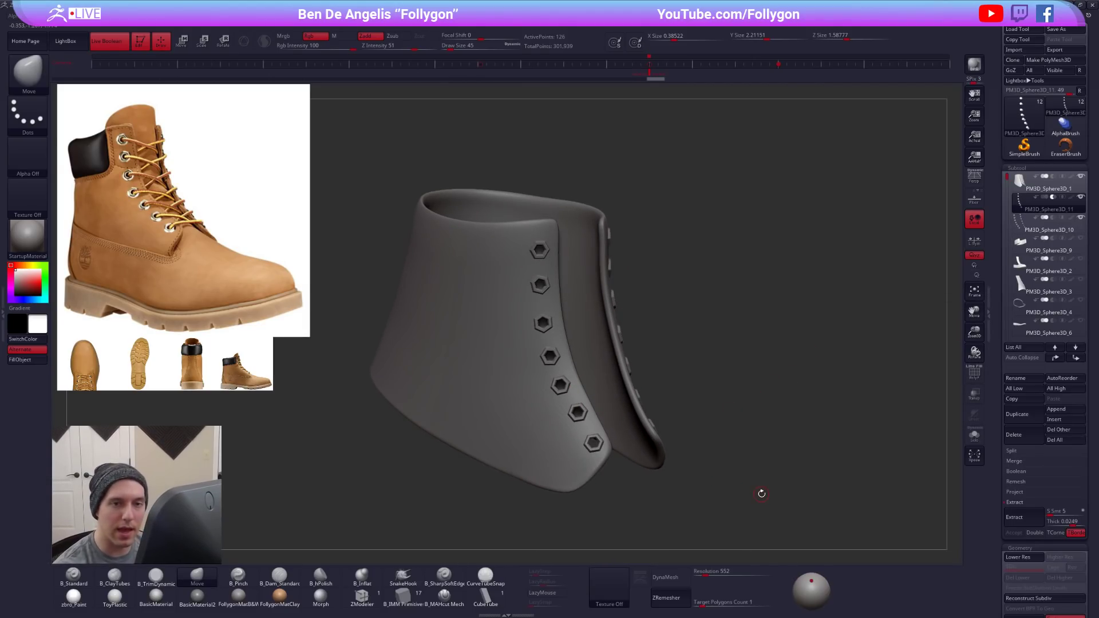
{"action": "left_click", "coordinate": [1080, 198], "text": "shift"}
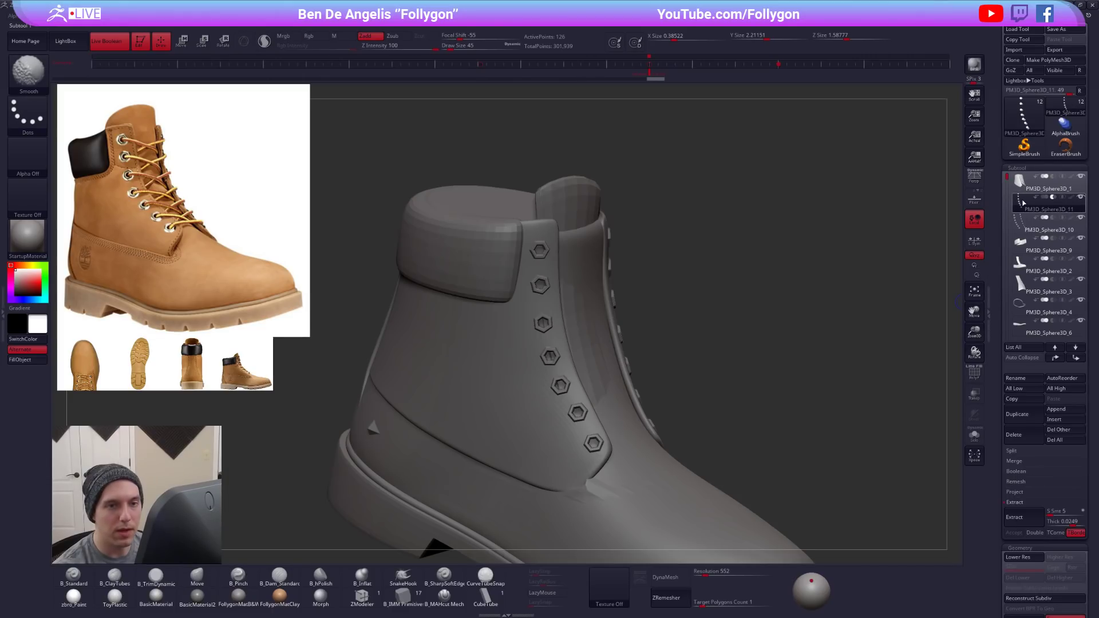
{"action": "left_click_drag", "start_coordinate": [648, 306], "coordinate": [701, 316]}
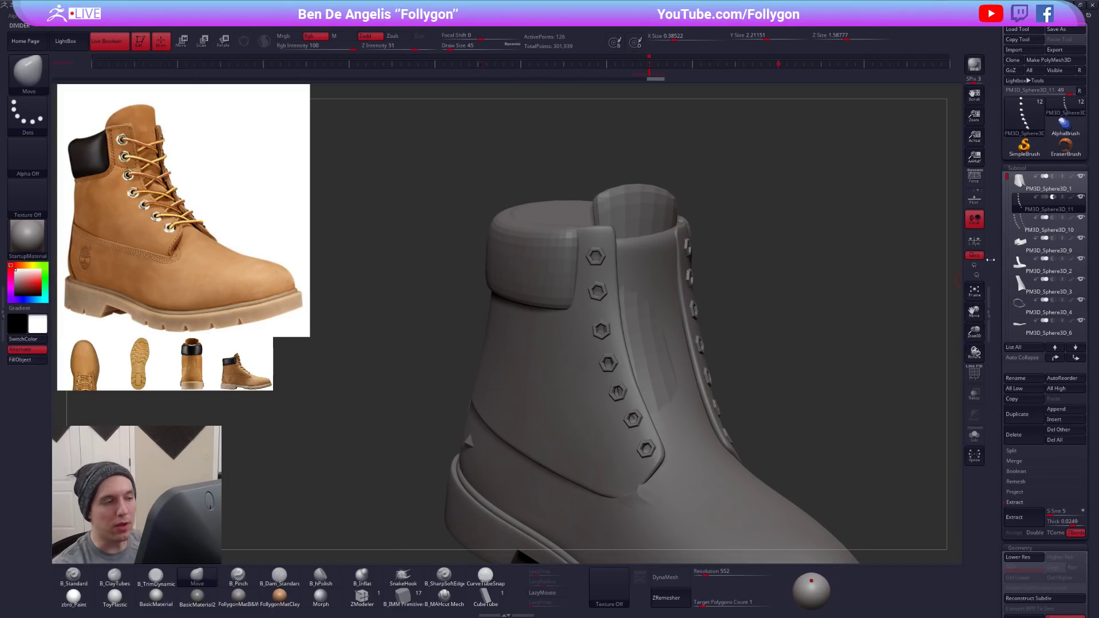
- Hide the inner foot mesh that fills the boot's opening between the lacing flaps
{"action": "mouse_move", "coordinate": [1021, 306]}
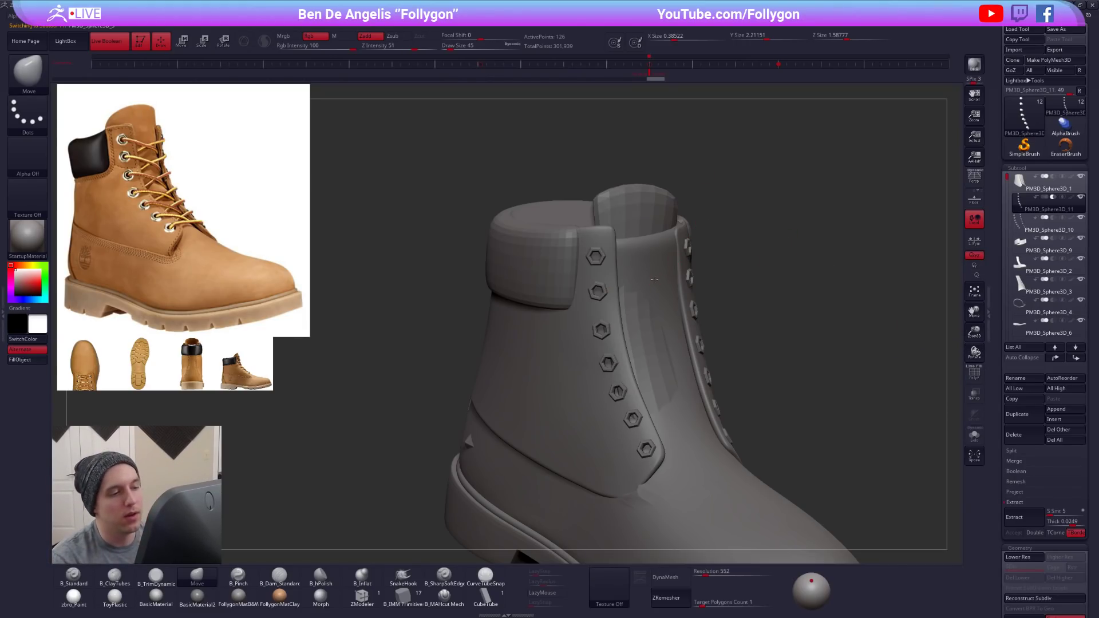
{"action": "left_click", "coordinate": [654, 280], "text": "alt"}
{"action": "left_click", "coordinate": [1081, 176]}
{"action": "left_click", "coordinate": [1024, 202]}
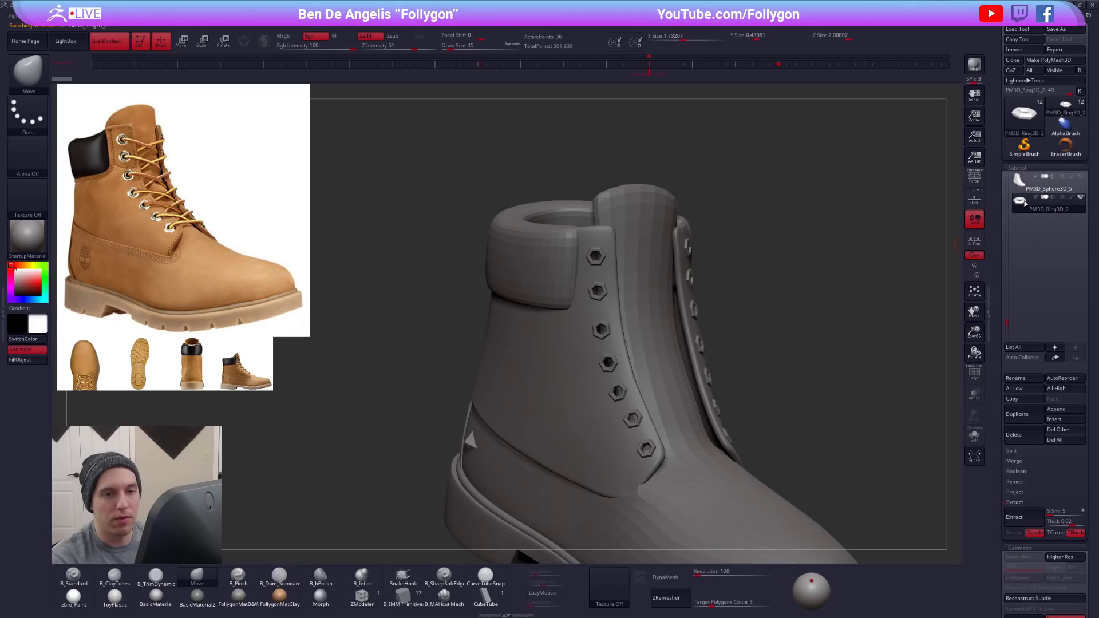
- Compare the eyelet flap with the subtractive cylinder subtool below it, isolating the flap on its own
{"action": "left_click", "coordinate": [593, 331], "text": "alt"}
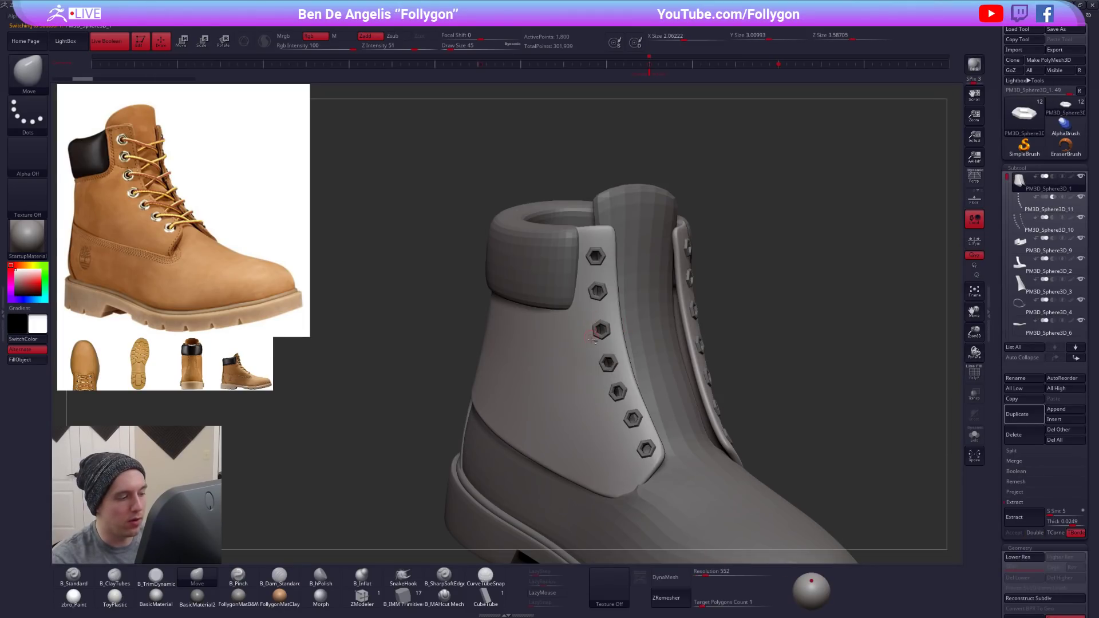
{"action": "left_click", "coordinate": [1017, 211]}
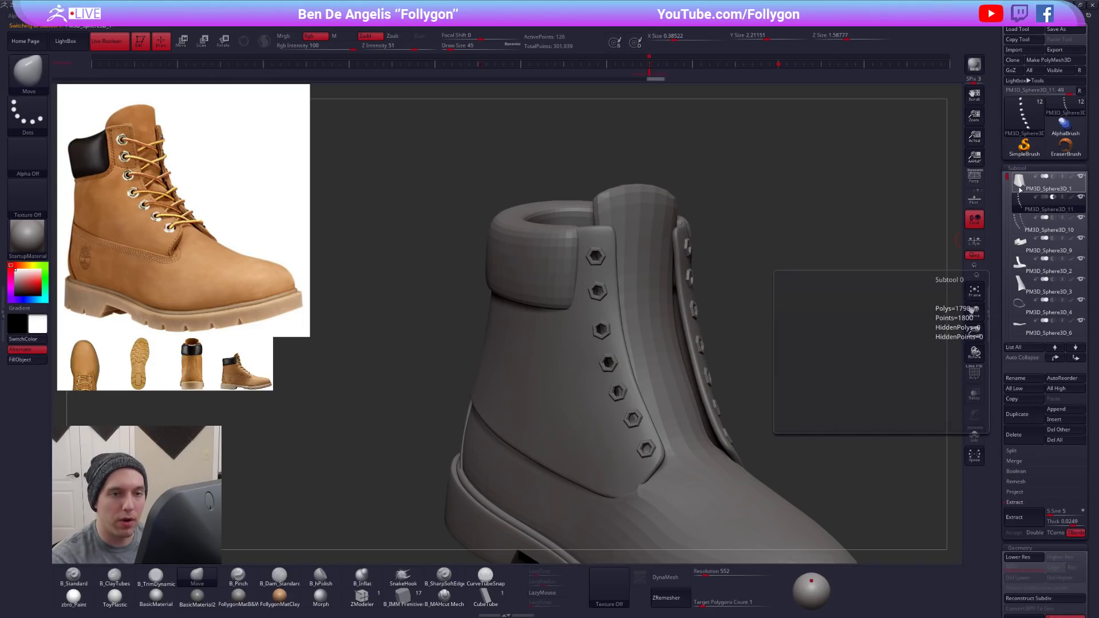
{"action": "left_click", "coordinate": [1023, 193]}
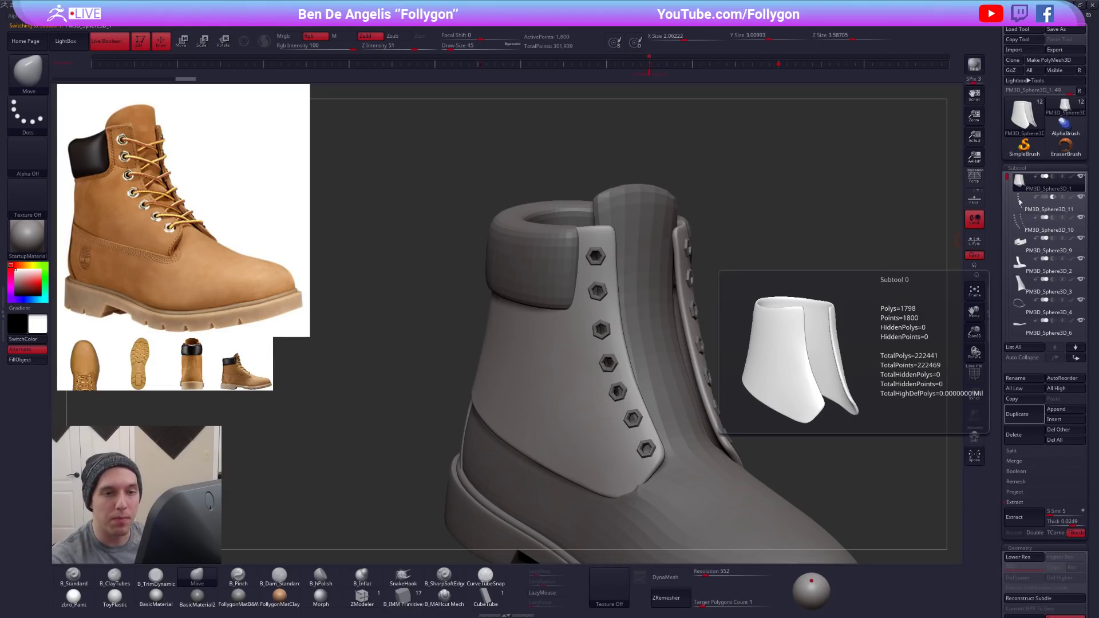
{"action": "left_click", "coordinate": [1020, 203]}
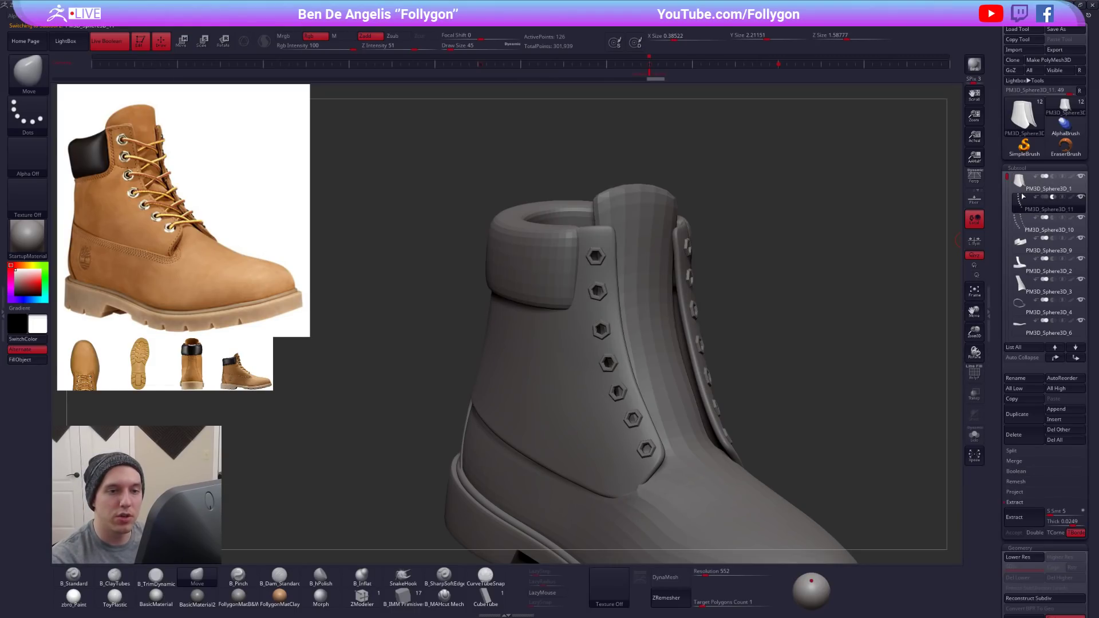
{"action": "left_click", "coordinate": [1026, 189]}
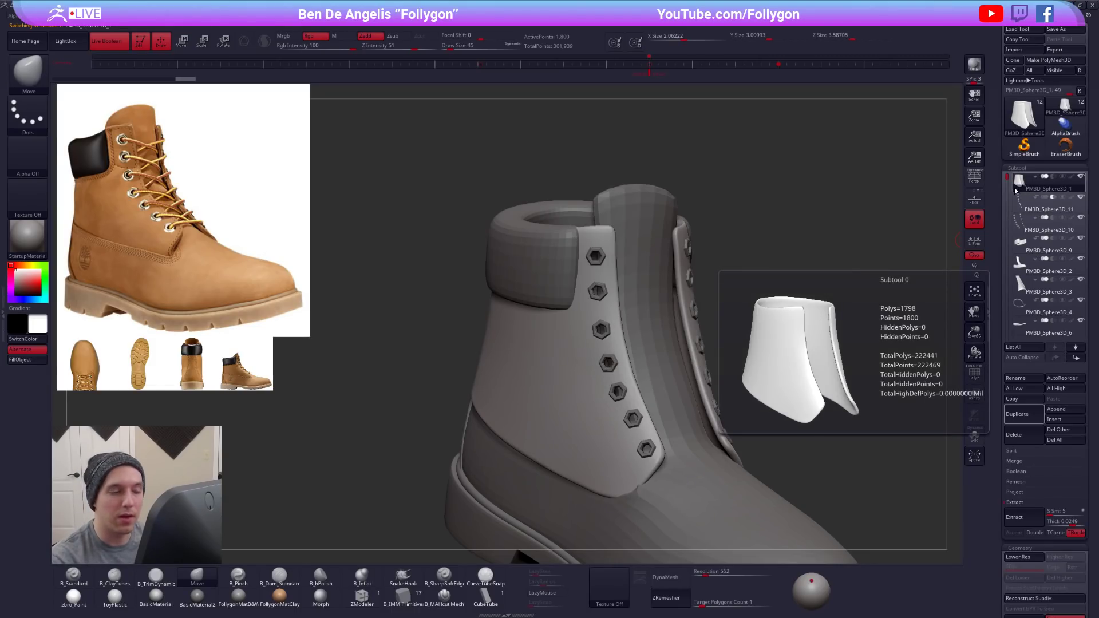
{"action": "key", "text": "alt+s"}
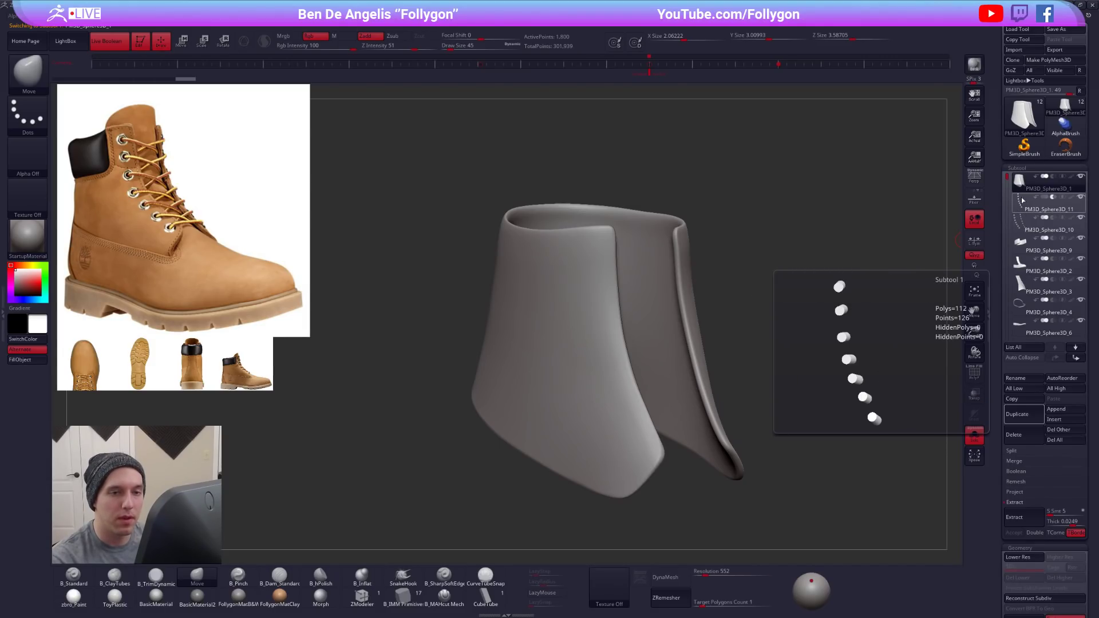
- Try placing the boot body subtool above the subtractive cylinders in the boolean order, and return it to its original place
{"action": "left_click", "coordinate": [1019, 261]}
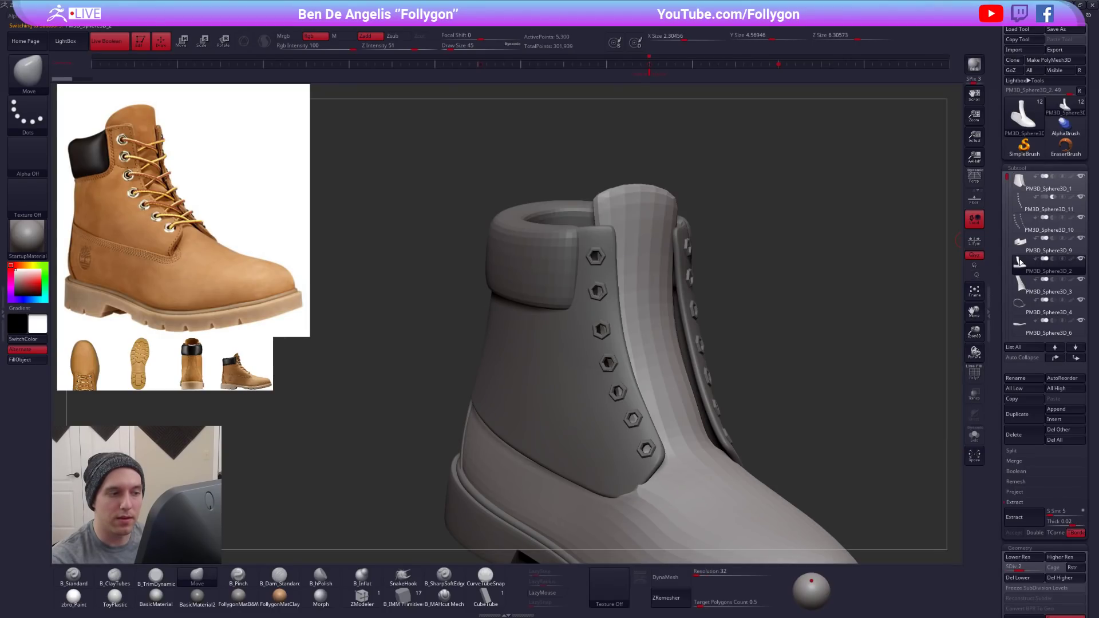
{"action": "left_click", "coordinate": [1054, 358]}
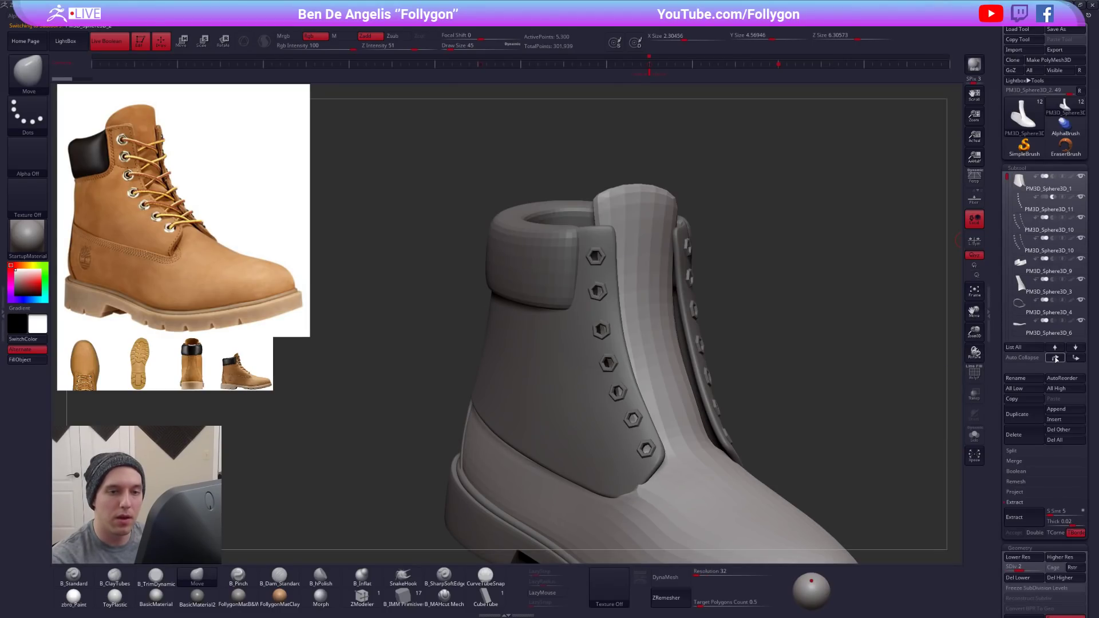
{"action": "left_click", "coordinate": [1055, 358]}
{"action": "left_click", "coordinate": [1055, 358]}
{"action": "left_click_drag", "start_coordinate": [781, 300], "coordinate": [492, 332]}
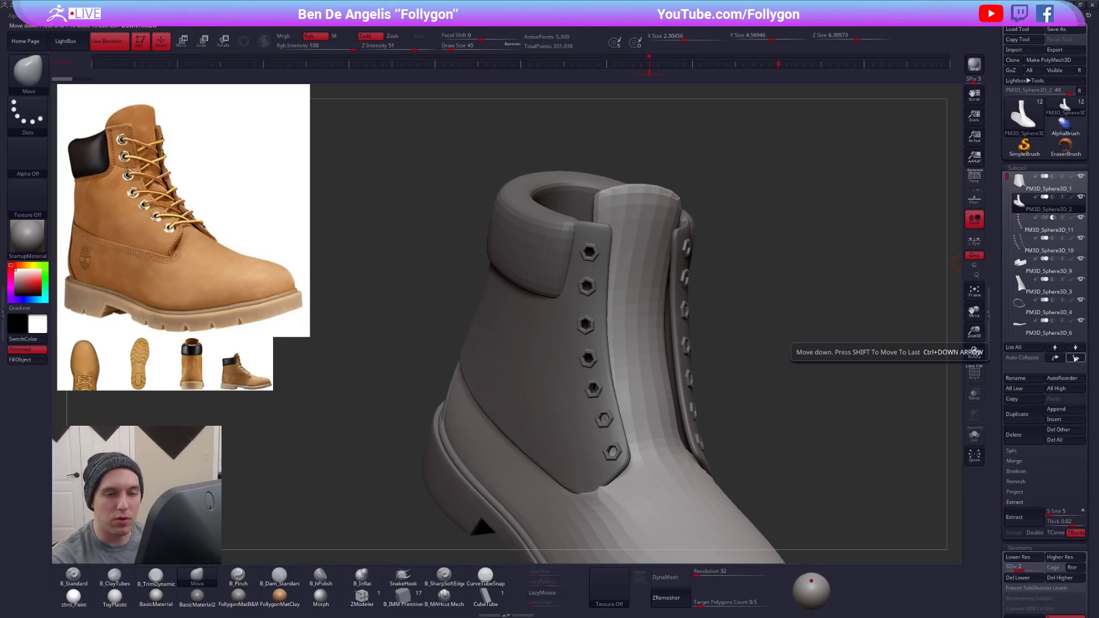
{"action": "left_click", "coordinate": [1076, 358]}
{"action": "left_click", "coordinate": [1075, 357]}
{"action": "left_click", "coordinate": [1076, 358]}
- Select the small leftover block beneath the forefoot and delete its subtool
{"action": "left_click_drag", "start_coordinate": [799, 269], "coordinate": [744, 189]}
{"action": "left_click_drag", "start_coordinate": [550, 360], "coordinate": [661, 302]}
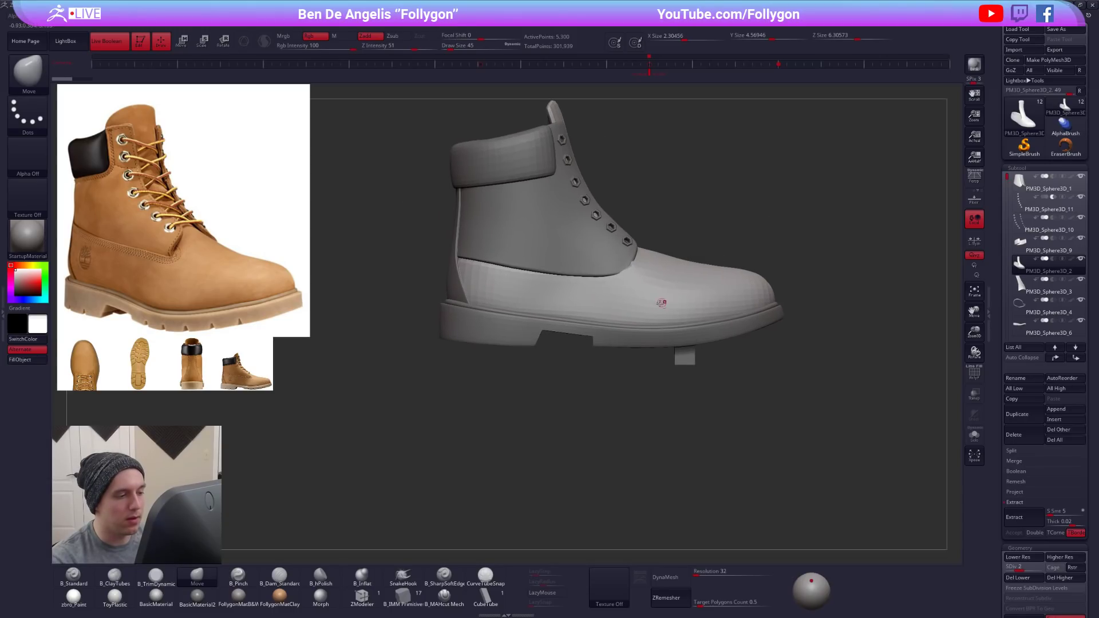
{"action": "left_click_drag", "start_coordinate": [635, 378], "coordinate": [632, 304]}
{"action": "left_click", "coordinate": [679, 404], "text": "alt"}
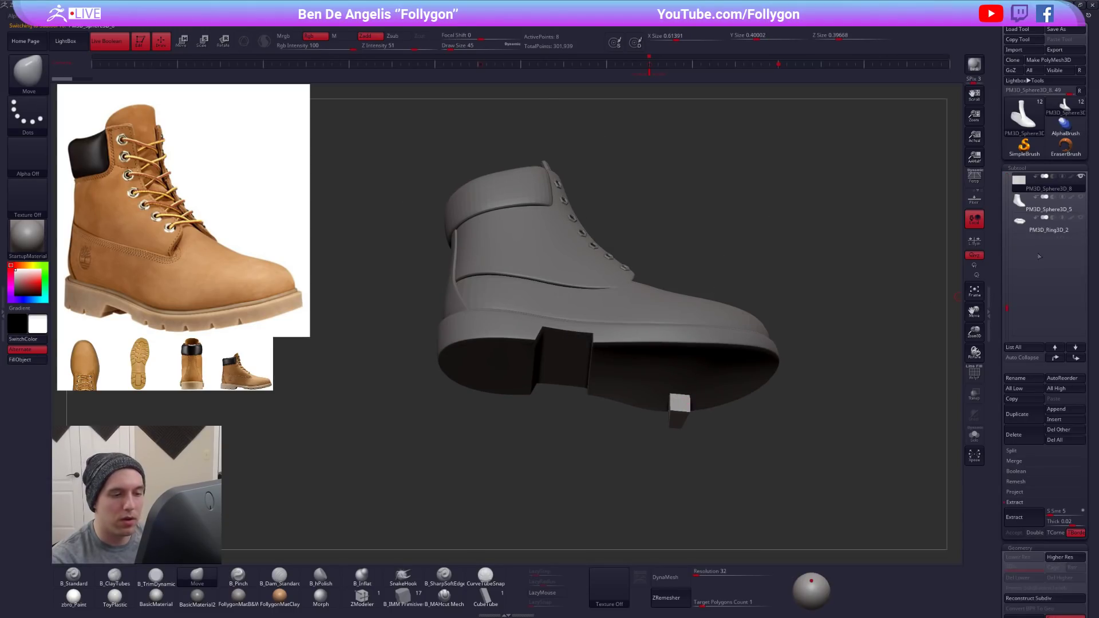
{"action": "left_click", "coordinate": [1014, 428]}
{"action": "key", "text": "Return"}
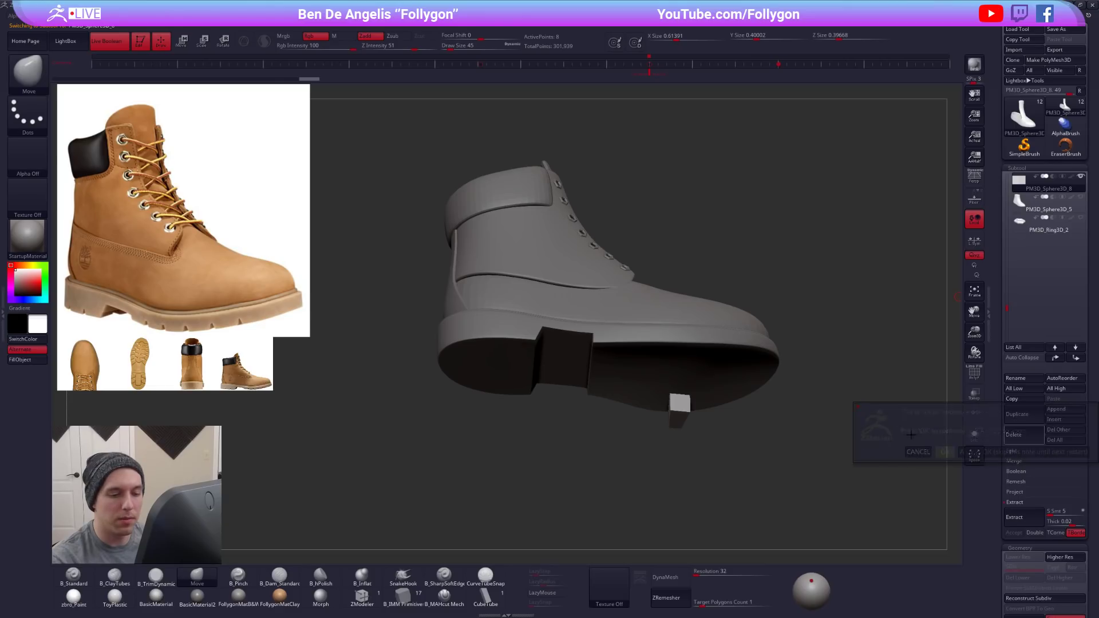
- Select the subtractive block that cuts the arch notch in the sole and duplicate it
{"action": "key", "text": "shift+f"}
{"action": "left_click", "coordinate": [576, 353], "text": "alt"}
{"action": "left_click_drag", "start_coordinate": [702, 252], "coordinate": [757, 314]}
{"action": "key", "text": "shift+f"}
{"action": "left_click_drag", "start_coordinate": [1006, 295], "coordinate": [1009, 357]}
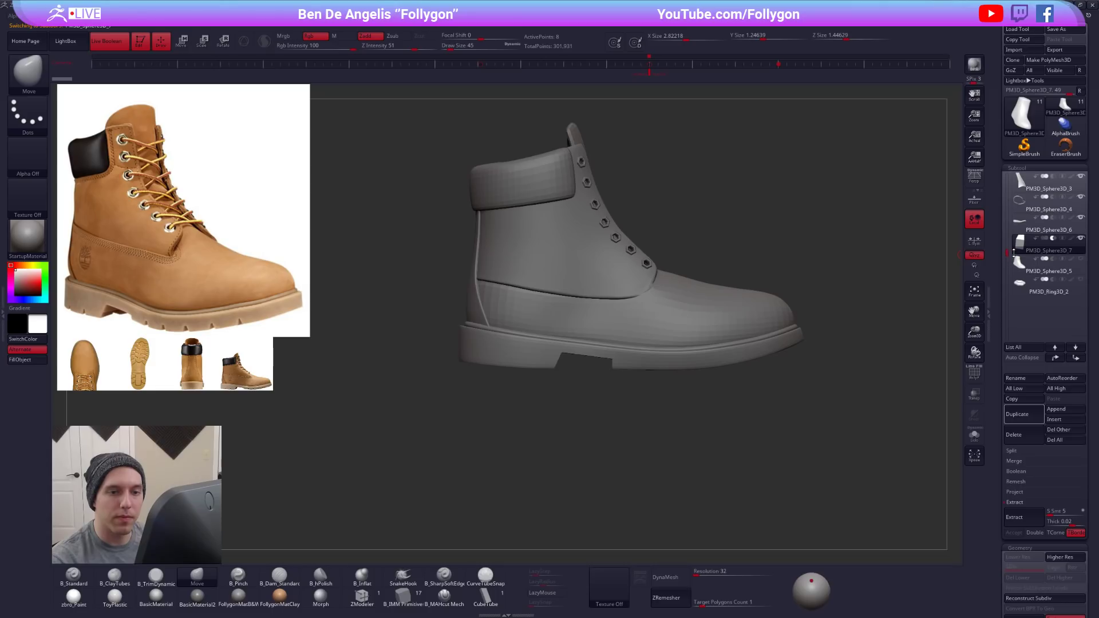
{"action": "left_click", "coordinate": [1022, 419]}
- Stretch the duplicated block taller than the boot and position it over the back of the heel
{"action": "left_click_drag", "start_coordinate": [912, 341], "coordinate": [851, 278], "text": "alt"}
{"action": "key", "text": "w"}
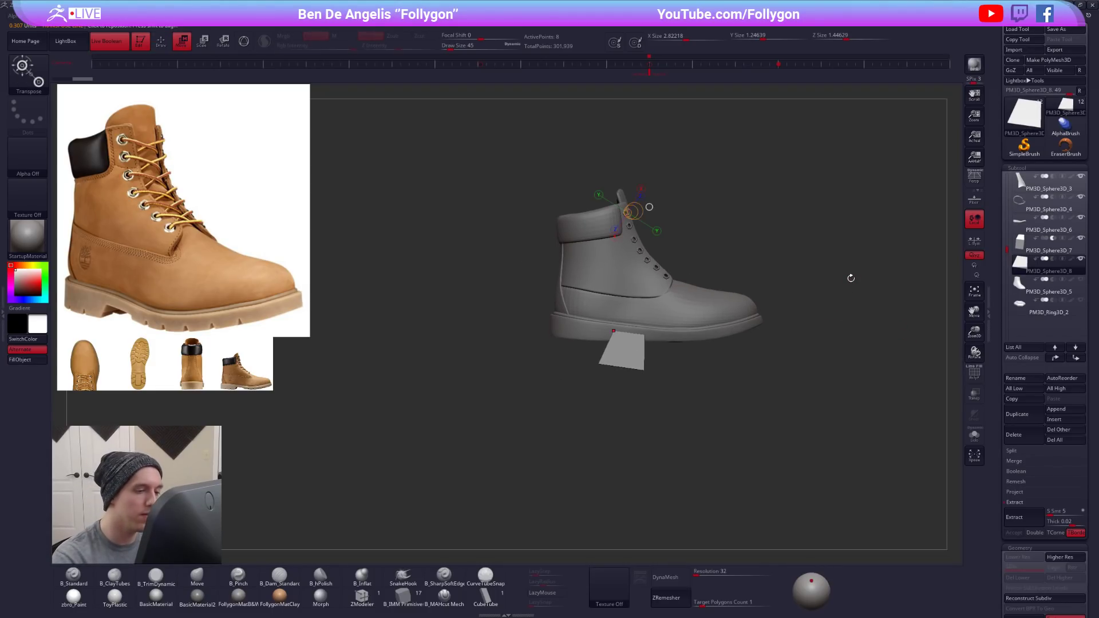
{"action": "left_click_drag", "start_coordinate": [636, 364], "coordinate": [636, 593], "text": "shift"}
{"action": "mouse_move", "coordinate": [636, 392]}
{"action": "left_mouse_down"}
{"action": "mouse_move", "coordinate": [566, 386]}
{"action": "mouse_move", "coordinate": [566, 444]}
{"action": "left_mouse_up"}
{"action": "left_click_drag", "start_coordinate": [566, 387], "coordinate": [570, 409]}
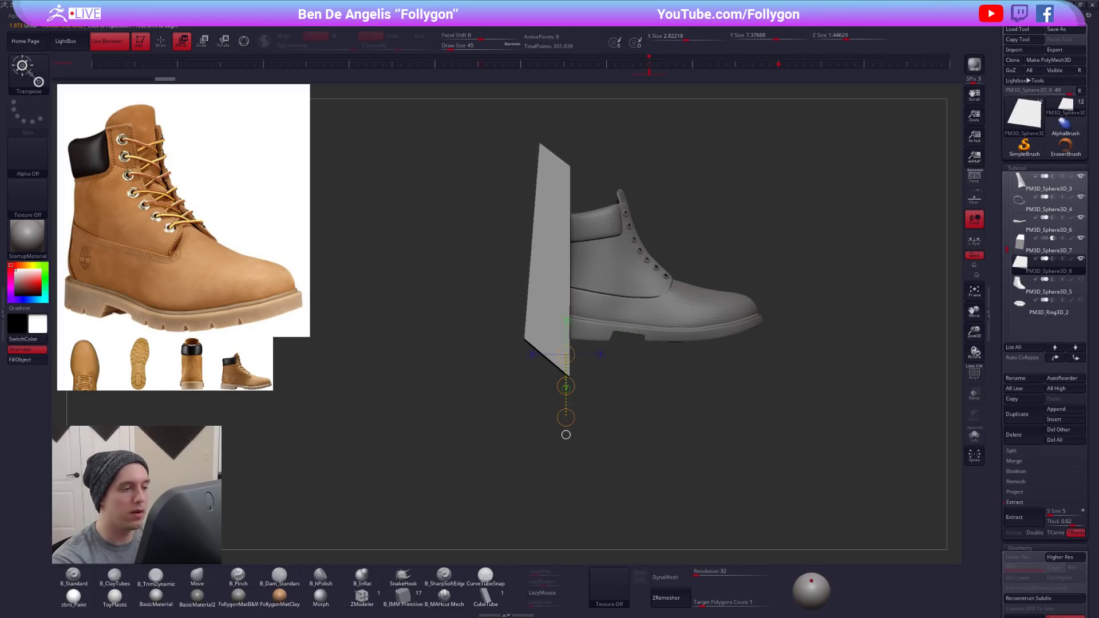
- Set the tall block to subtract so it slices off the back of the boot, and view the cut
{"action": "key", "text": "q"}
{"action": "left_click_drag", "start_coordinate": [582, 341], "coordinate": [927, 346]}
{"action": "left_click_drag", "start_coordinate": [301, 355], "coordinate": [675, 345]}
{"action": "left_click_drag", "start_coordinate": [676, 345], "coordinate": [694, 371], "text": "alt"}
{"action": "left_click_drag", "start_coordinate": [290, 356], "coordinate": [600, 381]}
{"action": "left_click", "coordinate": [1052, 260]}
{"action": "left_click_drag", "start_coordinate": [808, 461], "coordinate": [825, 457]}
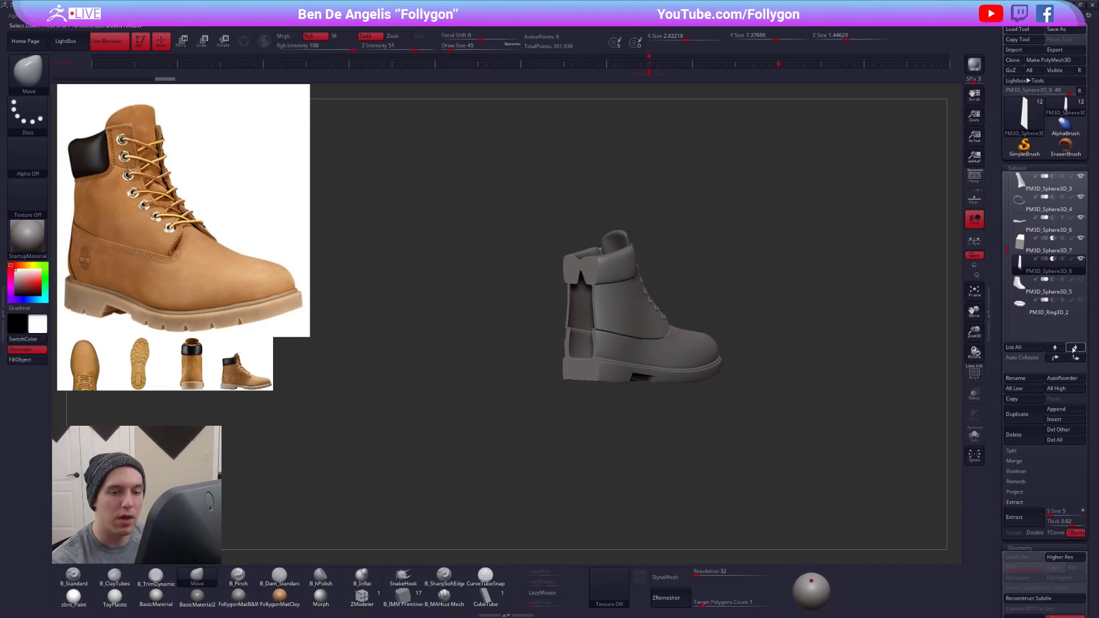
- Move the subtractive tall block up the subtool order to directly below PM3D_Sphere3D_3, excluding the sole from the cut
{"action": "left_click", "coordinate": [1055, 358]}
{"action": "left_click", "coordinate": [1055, 358]}
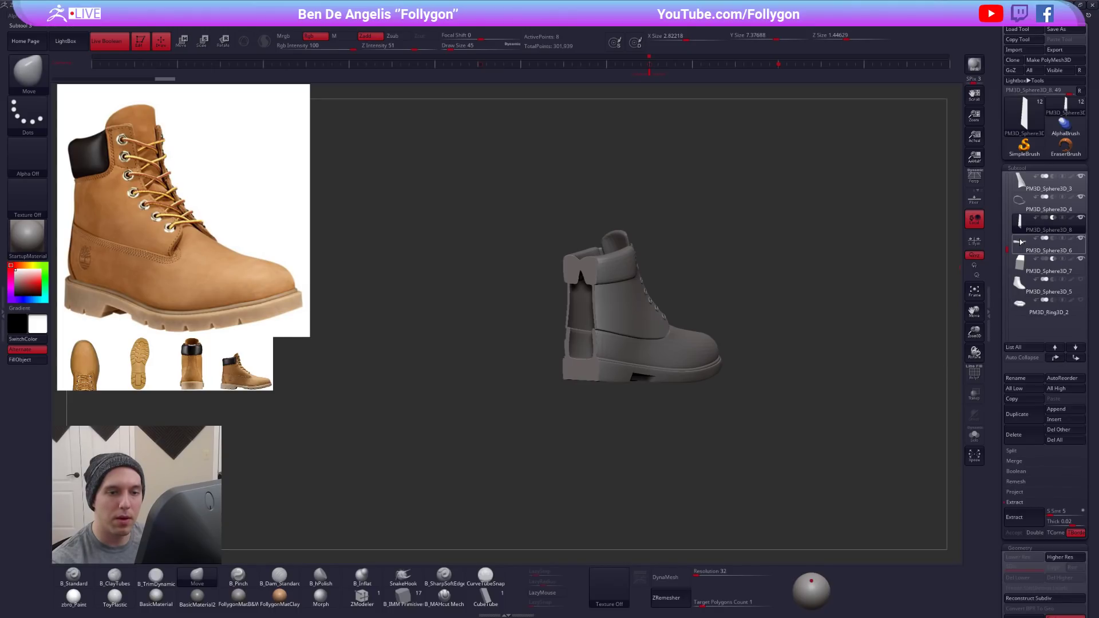
{"action": "mouse_move", "coordinate": [1021, 242]}
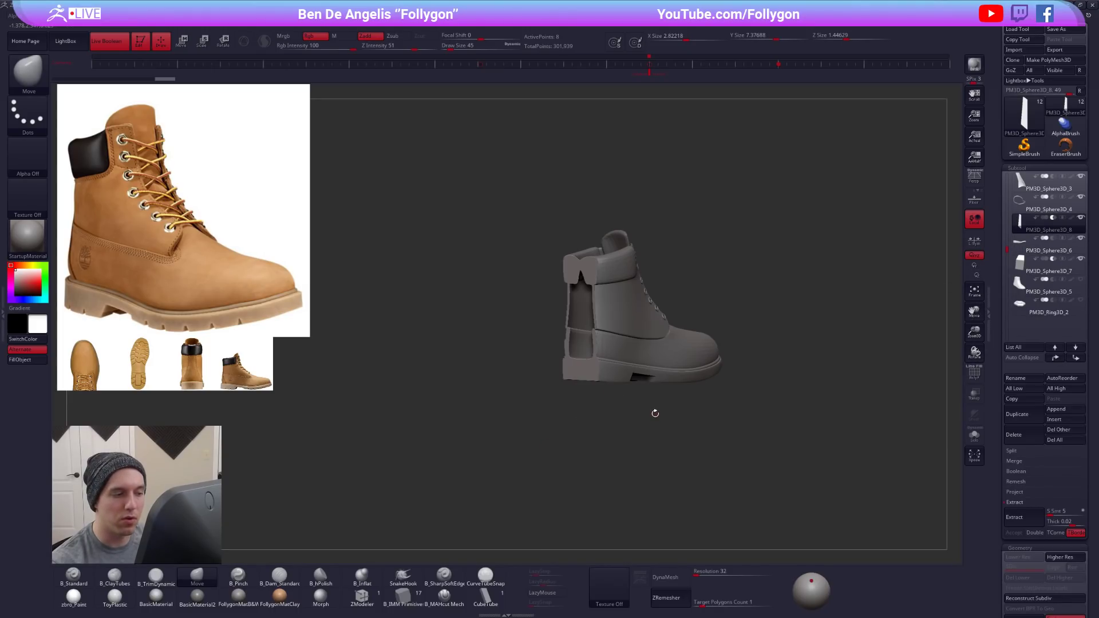
{"action": "left_click_drag", "start_coordinate": [654, 413], "coordinate": [576, 357]}
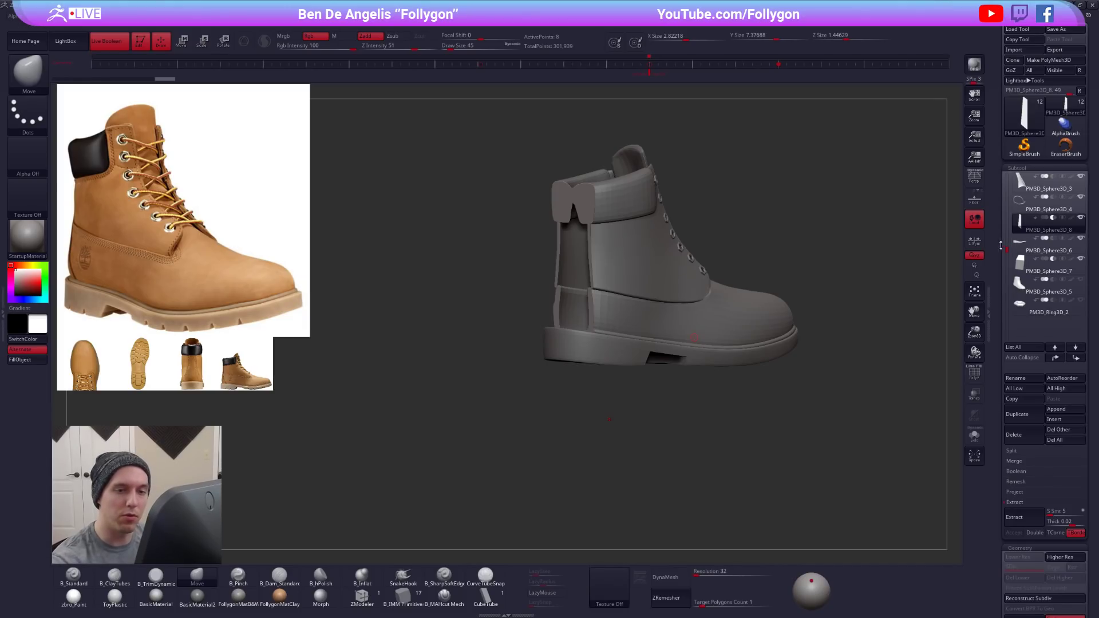
{"action": "left_click", "coordinate": [1006, 227]}
{"action": "left_click", "coordinate": [1055, 347]}
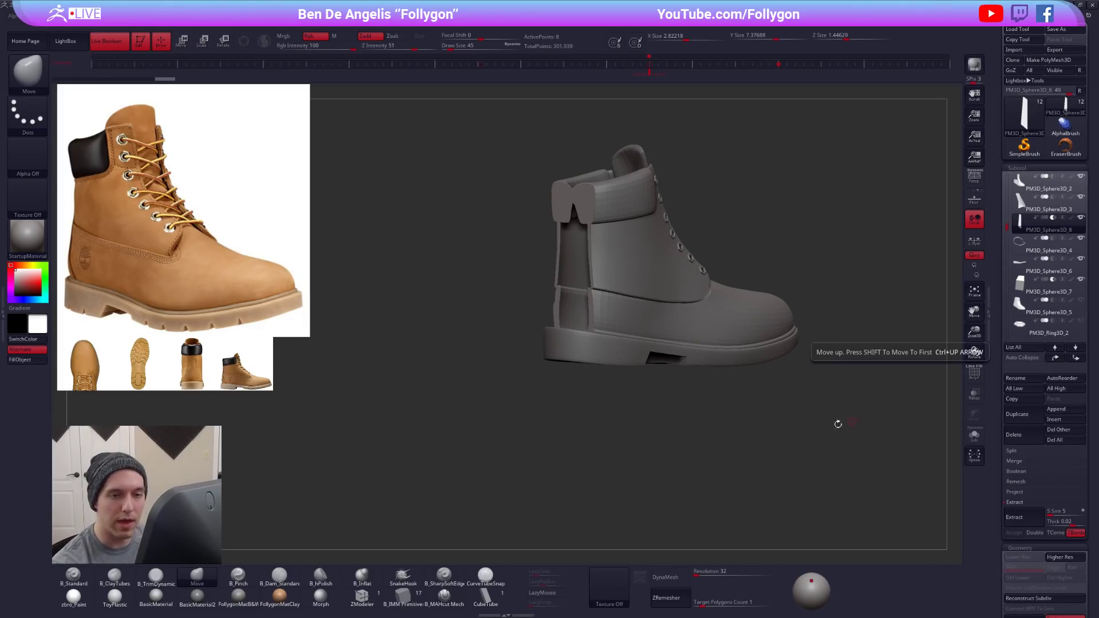
- Move the tall subtractive block to the top of the subtool order
{"action": "left_click_drag", "start_coordinate": [798, 445], "coordinate": [805, 452]}
{"action": "key", "text": "shift"}
{"action": "left_click", "coordinate": [1059, 361], "text": "shift"}
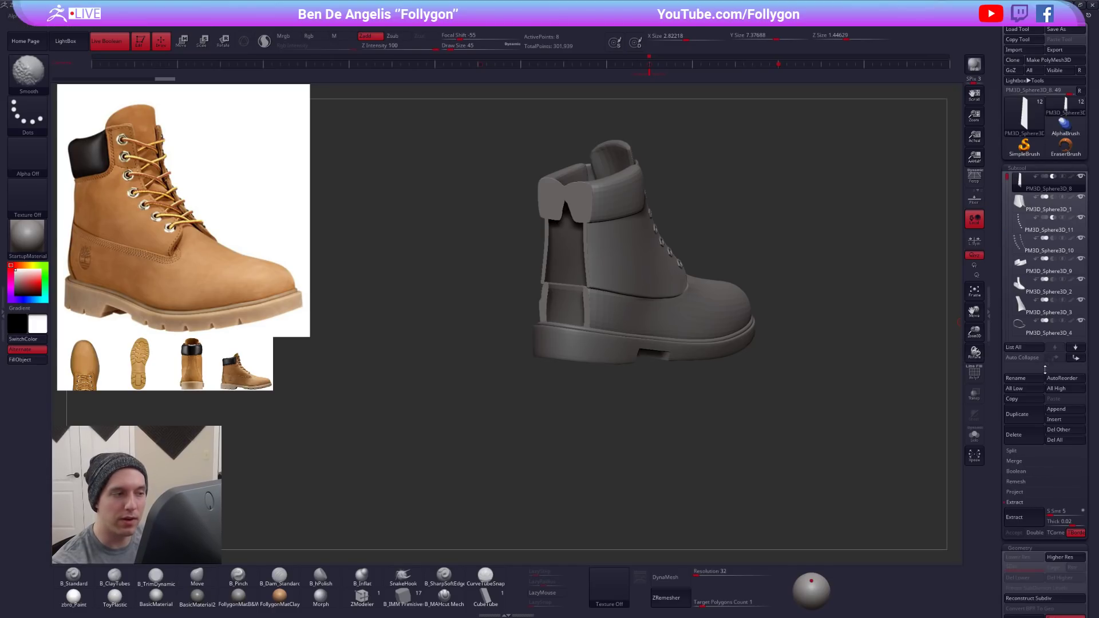
- View the cut, move the tall block one place down below PM3D_Sphere3D_1, and delete the block
{"action": "left_click_drag", "start_coordinate": [845, 420], "coordinate": [716, 393]}
{"action": "left_click", "coordinate": [1075, 357]}
{"action": "left_click", "coordinate": [1017, 434]}
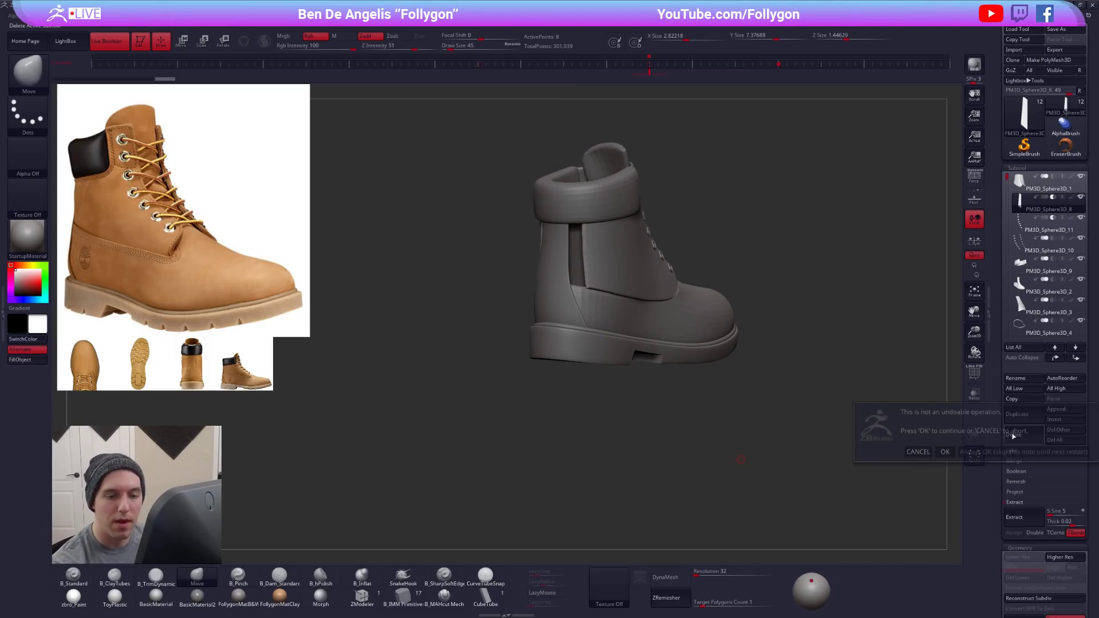
{"action": "left_click", "coordinate": [943, 451]}
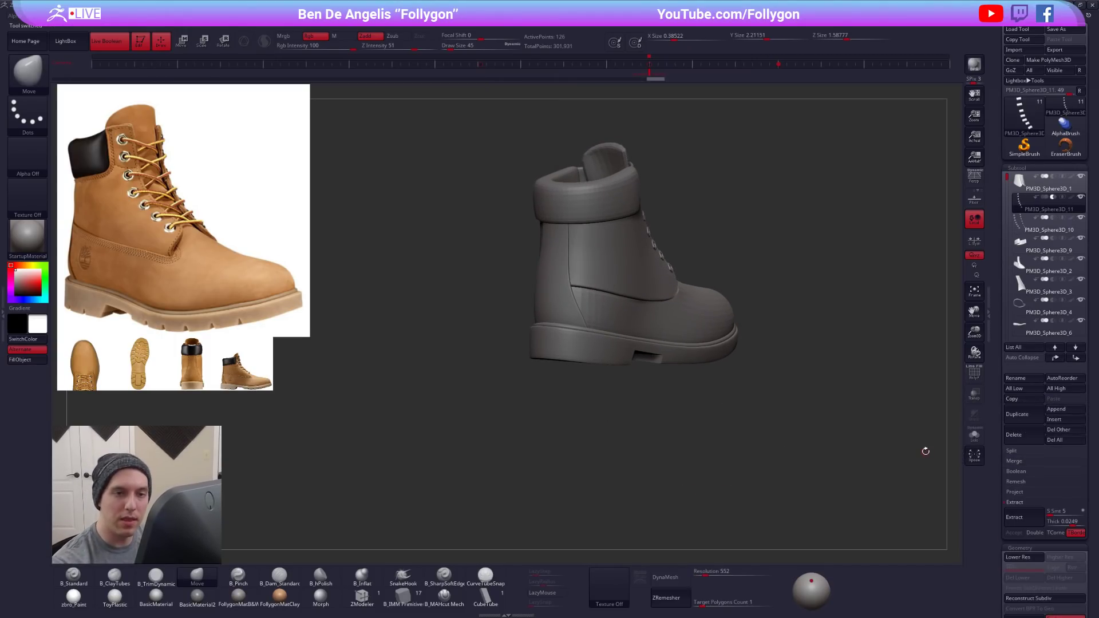
- Select the hexagonal eyelet rings subtool PM3D_Sphere3D_10 and display its Deformation settings
{"action": "left_click_drag", "start_coordinate": [719, 450], "coordinate": [607, 523]}
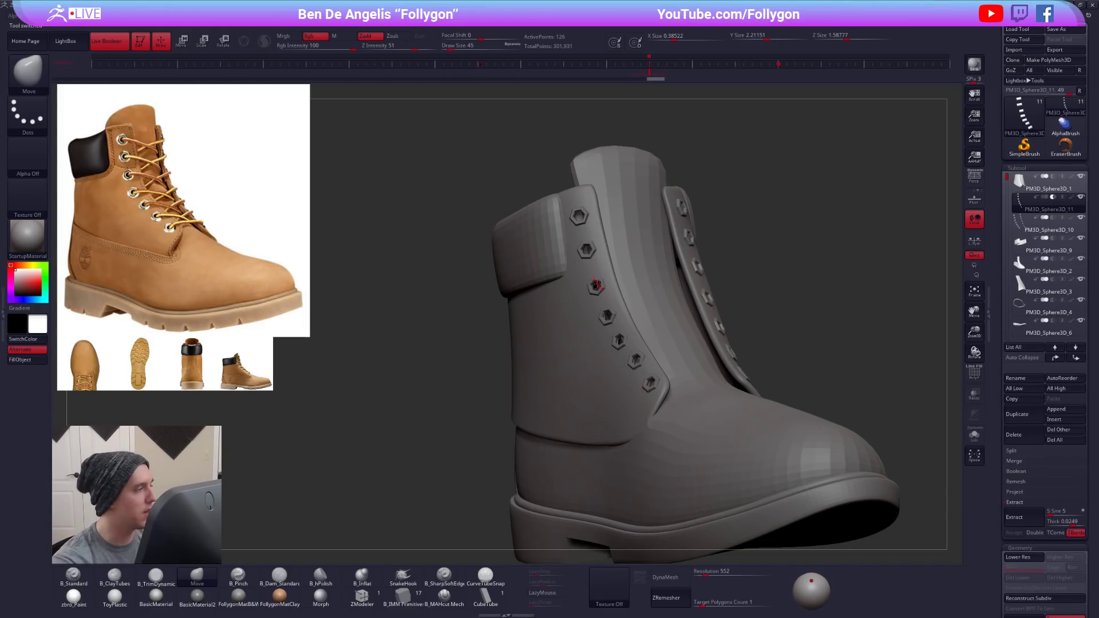
{"action": "left_click", "coordinate": [600, 286], "text": "alt"}
{"action": "right_click_drag", "start_coordinate": [597, 287], "coordinate": [614, 290]}
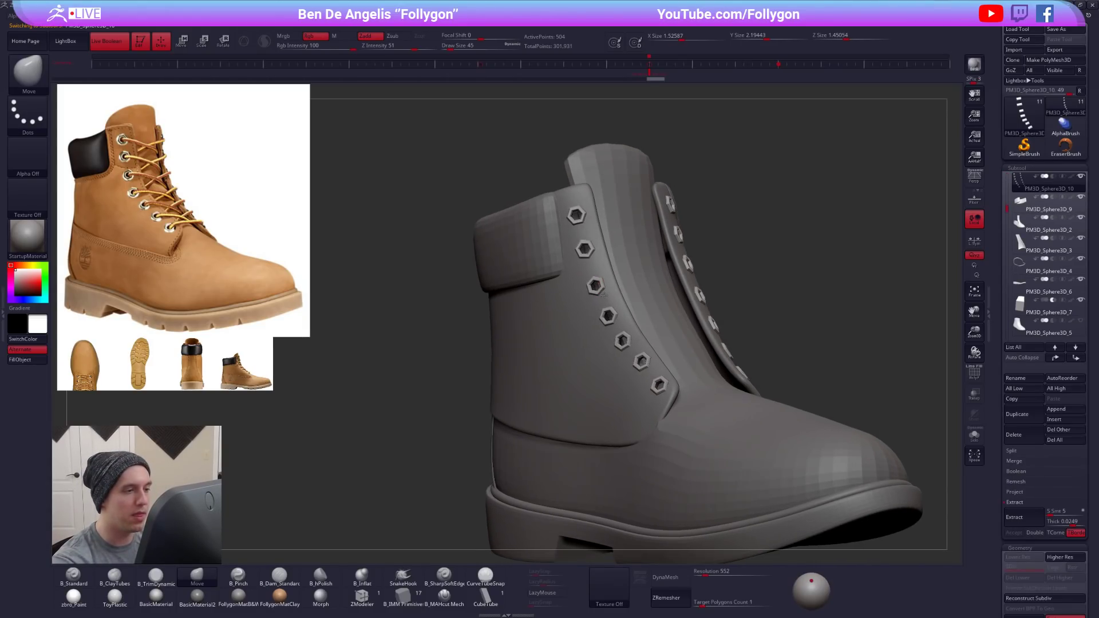
{"action": "scroll", "coordinate": [1032, 252], "scroll_direction": "down", "scroll_amount": 15}
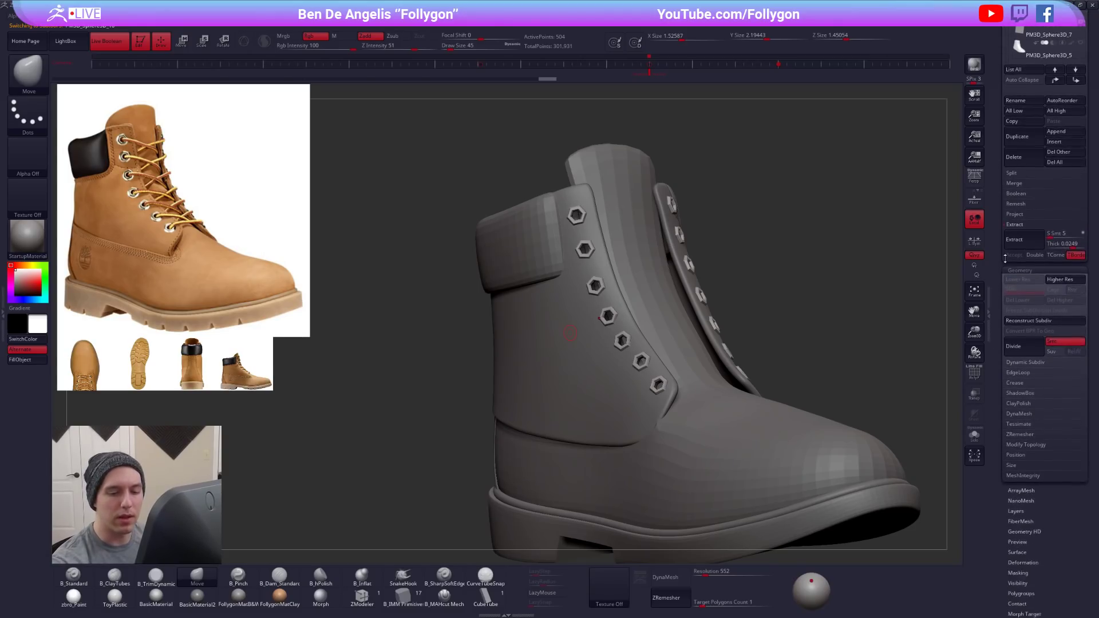
{"action": "left_click", "coordinate": [1032, 250]}
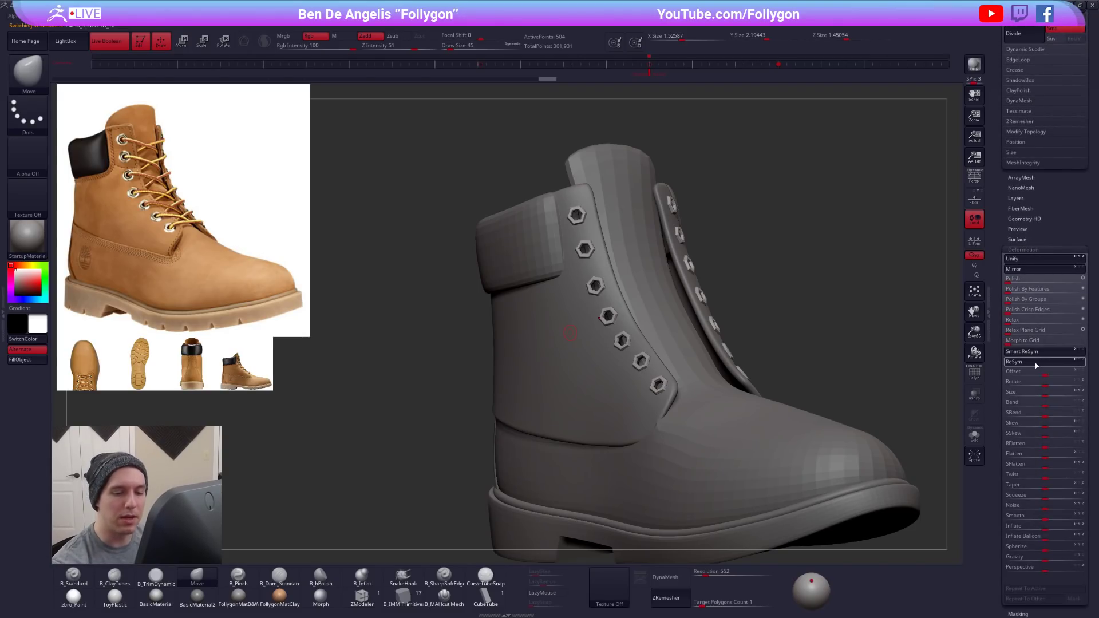
- Inflate the eyelet rings slightly, undoing the first attempt for a smaller amount and comparing it with the uninflated shape
{"action": "left_click_drag", "start_coordinate": [1048, 526], "coordinate": [1047, 528]}
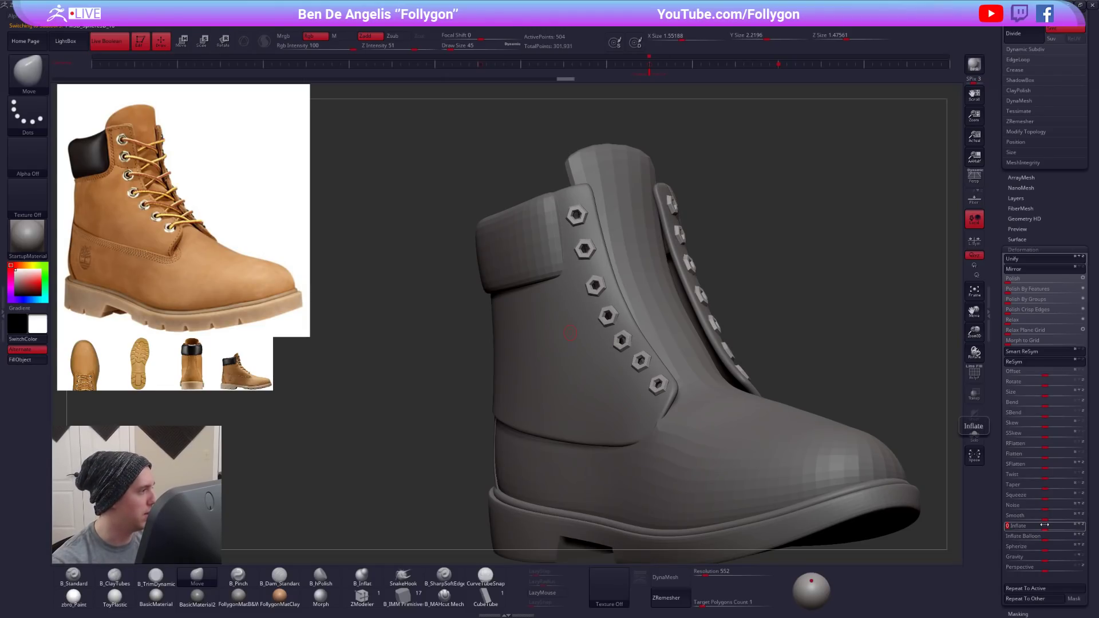
{"action": "left_click_drag", "start_coordinate": [920, 478], "coordinate": [932, 487]}
{"action": "key", "text": "ctrl+z"}
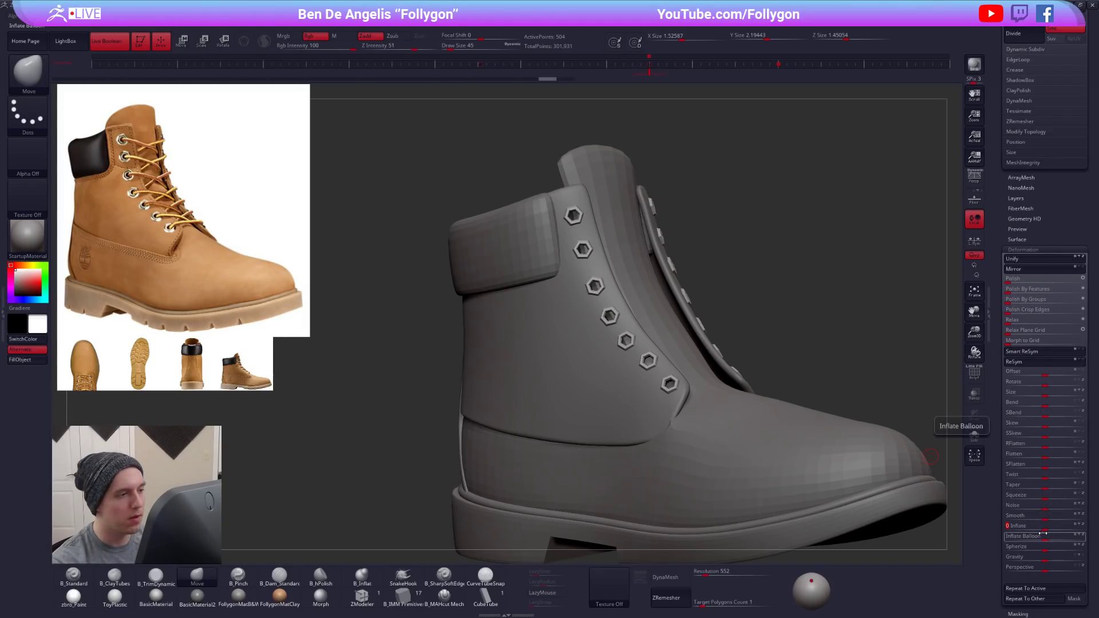
{"action": "key", "text": "Return"}
{"action": "key", "text": "ctrl+z"}
{"action": "key", "text": "ctrl+shift+z"}
{"action": "key", "text": "ctrl+shift+z"}
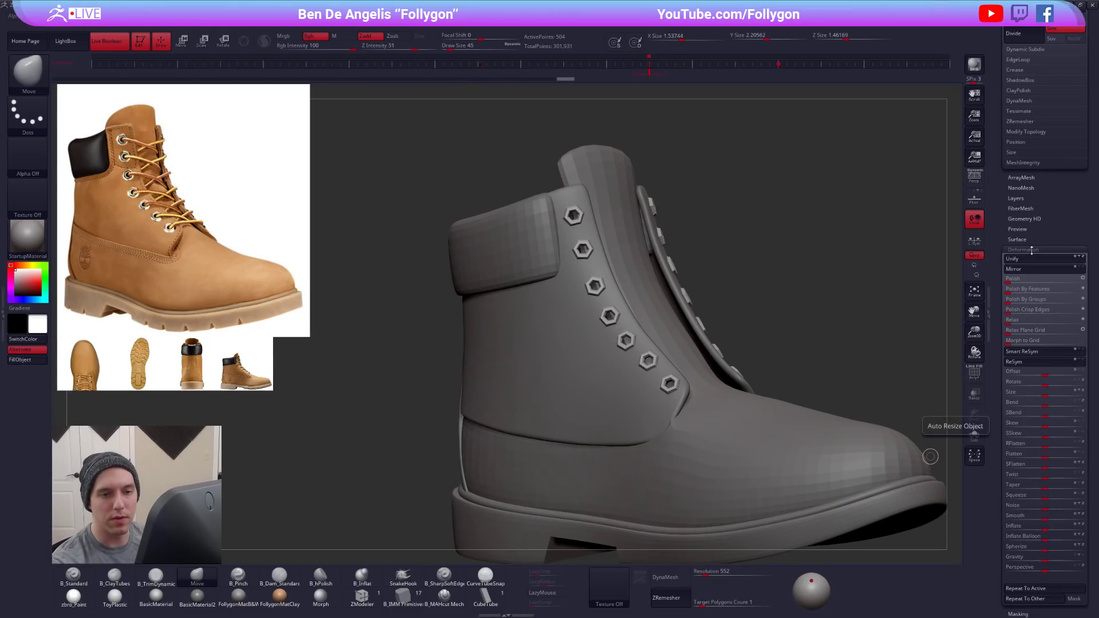
{"action": "left_click", "coordinate": [1030, 250]}
{"action": "left_click_drag", "start_coordinate": [1028, 170], "coordinate": [1028, 322]}
- Choose the CurveTubeSnap brush and duplicate the eyelet rings subtool
{"action": "left_click_drag", "start_coordinate": [843, 380], "coordinate": [686, 337]}
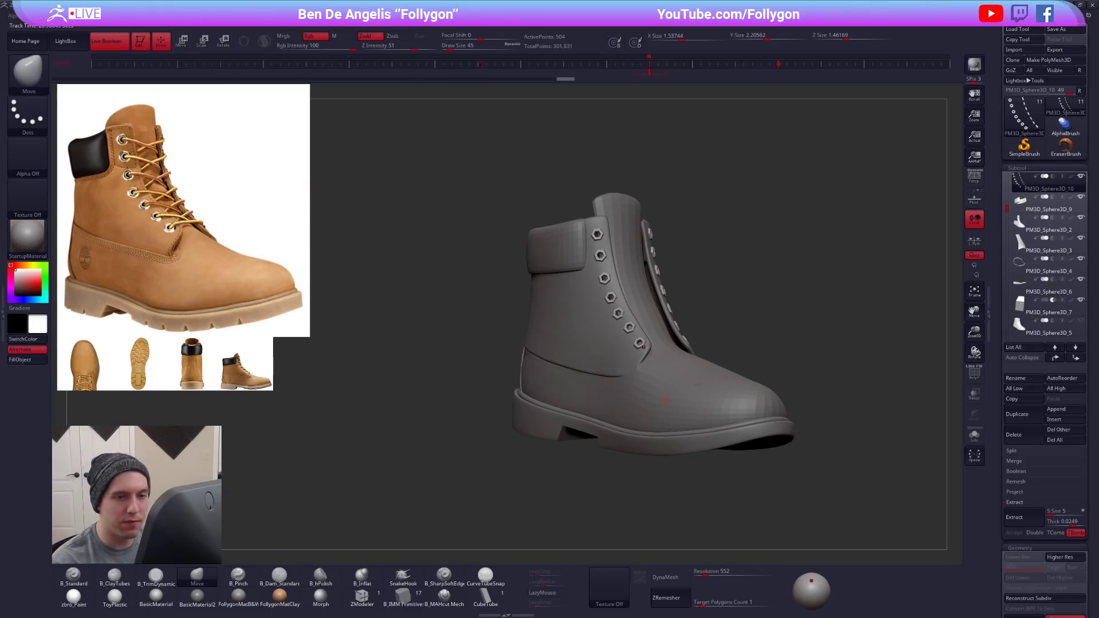
{"action": "left_click", "coordinate": [485, 574]}
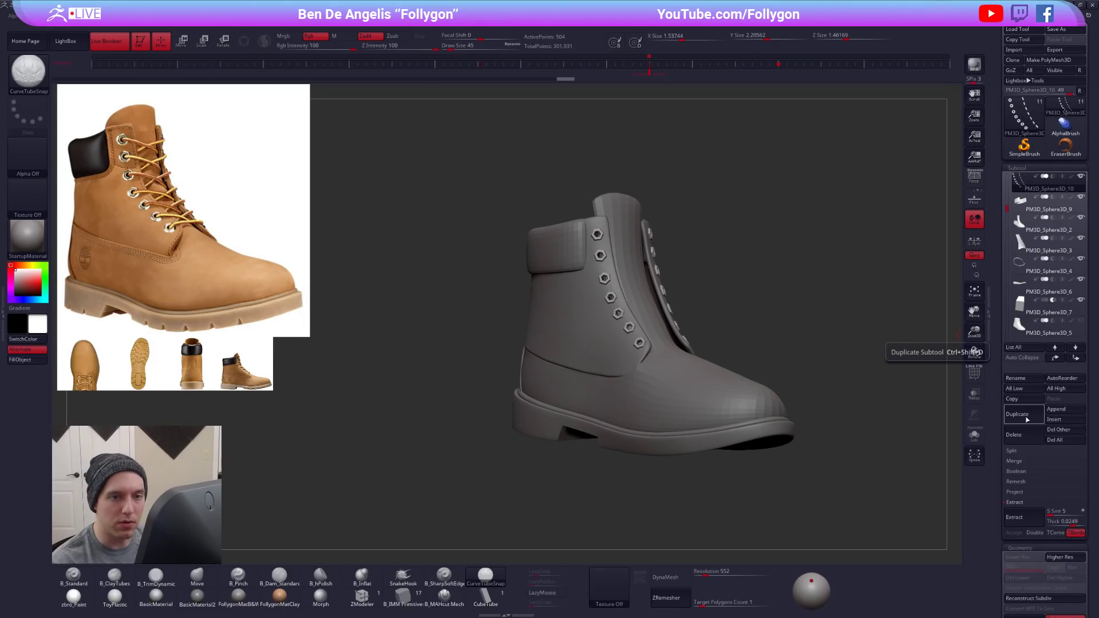
{"action": "left_click", "coordinate": [1011, 419]}
- Try to draw a lace tube between the lowest pair of eyelets with the CurveTubeSnap brush, and undo it
{"action": "left_click_drag", "start_coordinate": [767, 315], "coordinate": [754, 379], "text": "alt"}
{"action": "right_click_drag", "start_coordinate": [702, 438], "coordinate": [728, 440]}
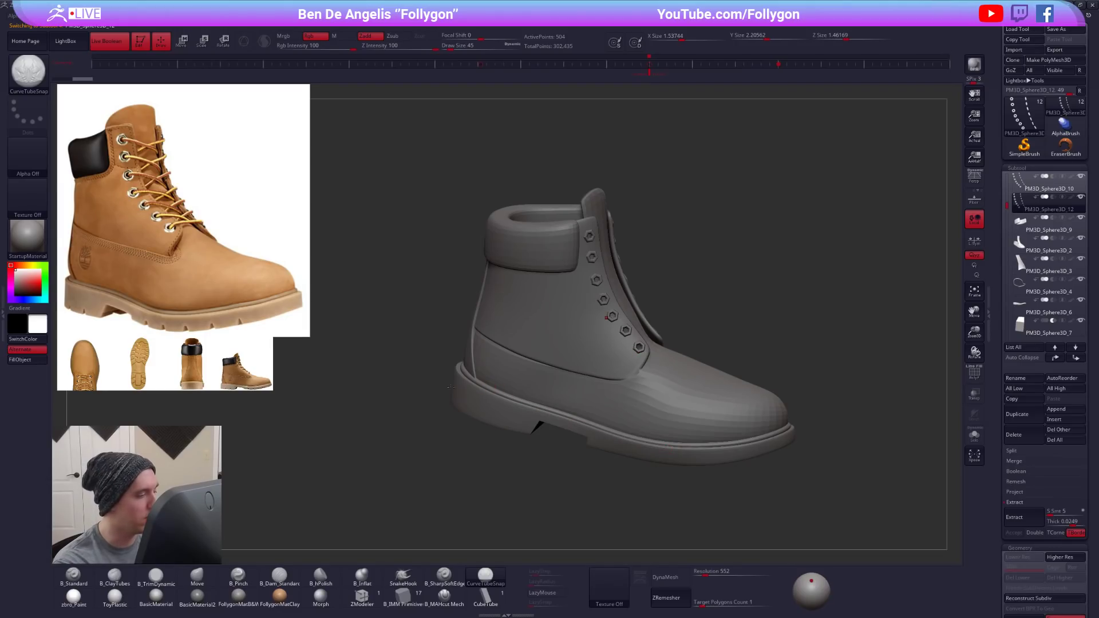
{"action": "right_click_drag", "start_coordinate": [563, 433], "coordinate": [526, 377]}
{"action": "right_click_drag", "start_coordinate": [526, 377], "coordinate": [516, 420], "text": "alt"}
{"action": "right_click_drag", "start_coordinate": [714, 491], "coordinate": [748, 483], "text": "alt"}
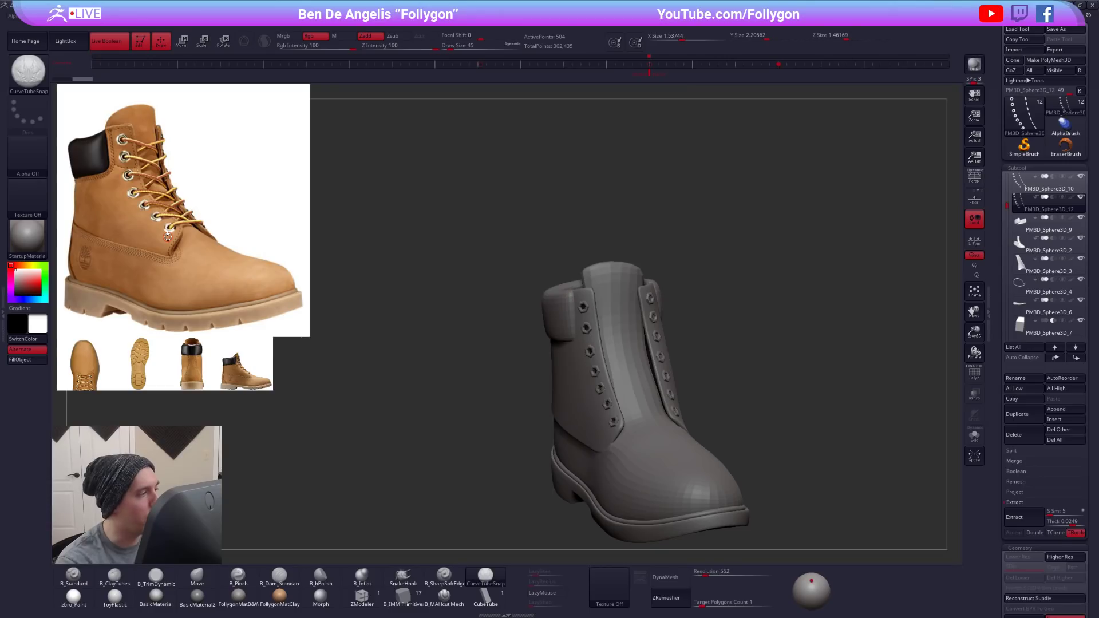
{"action": "right_click_drag", "start_coordinate": [657, 422], "coordinate": [639, 357], "text": "alt"}
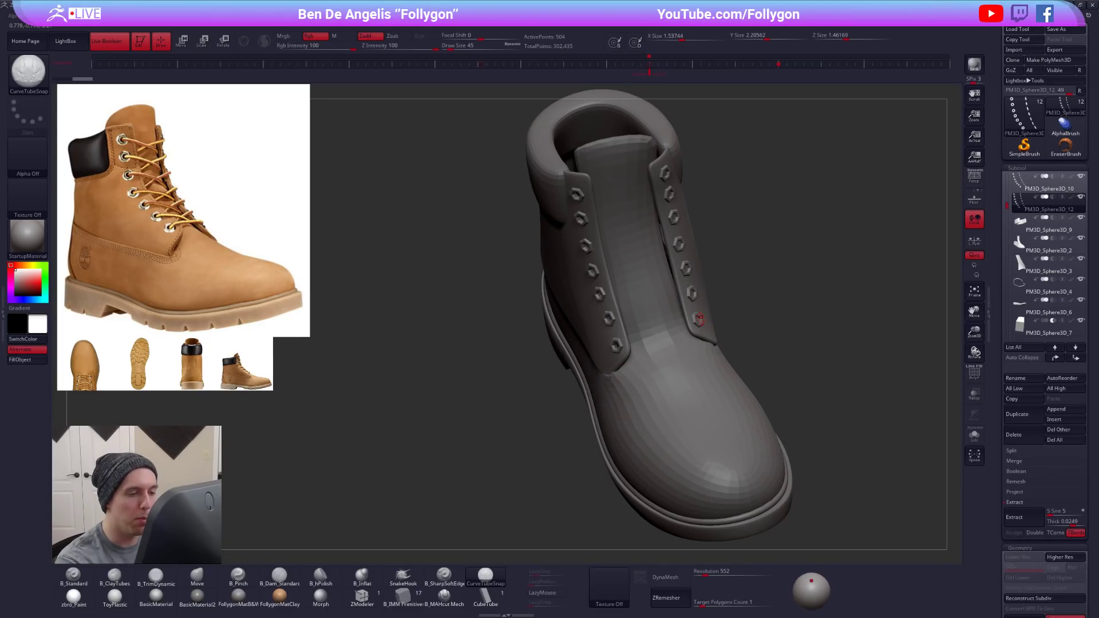
{"action": "left_click_drag", "start_coordinate": [677, 326], "coordinate": [615, 346]}
{"action": "right_click_drag", "start_coordinate": [677, 357], "coordinate": [658, 291]}
{"action": "right_click_drag", "start_coordinate": [657, 354], "coordinate": [665, 396]}
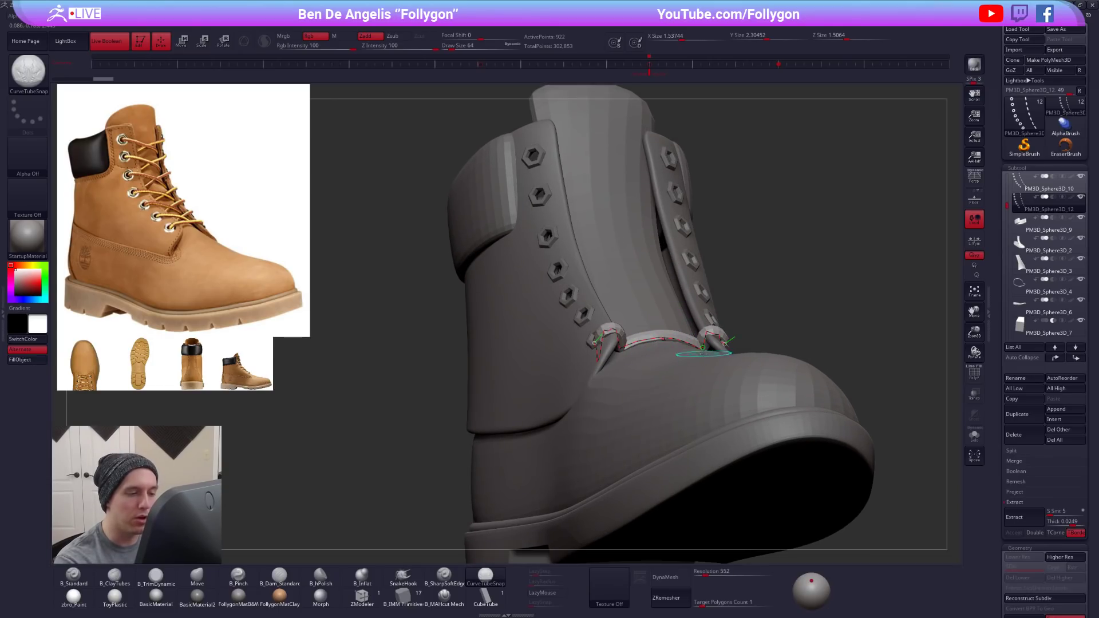
{"action": "key", "text": "bracketleft"}
{"action": "key", "text": "bracketleft"}
{"action": "key", "text": "ctrl+z"}
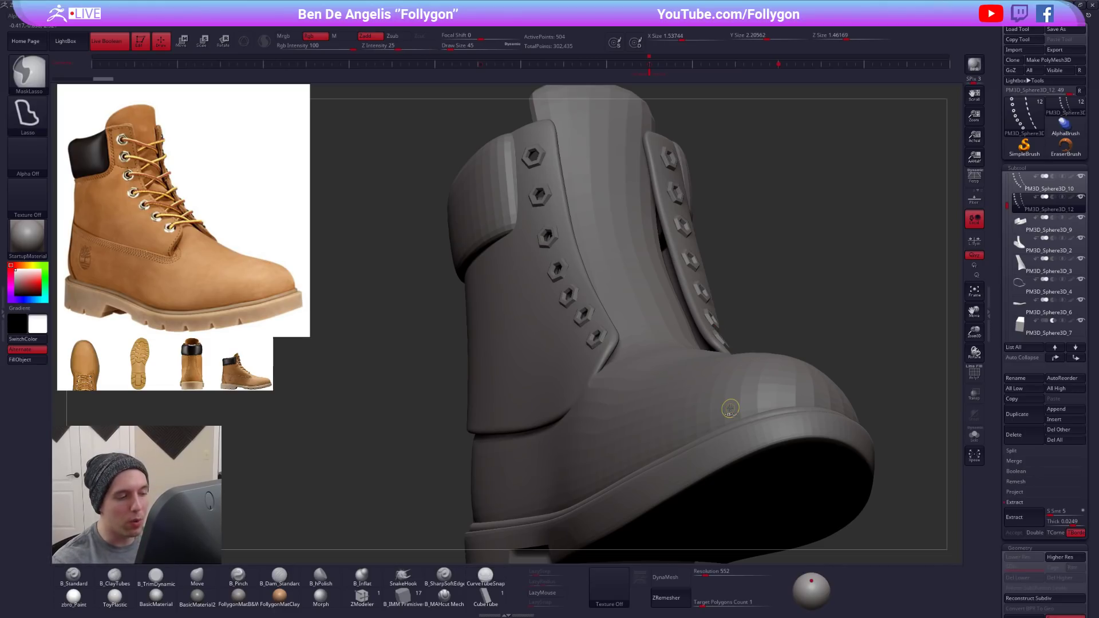
- Turn on AsLine in the stroke's curve settings so curves are drawn straight
{"action": "left_click", "coordinate": [4, 312]}
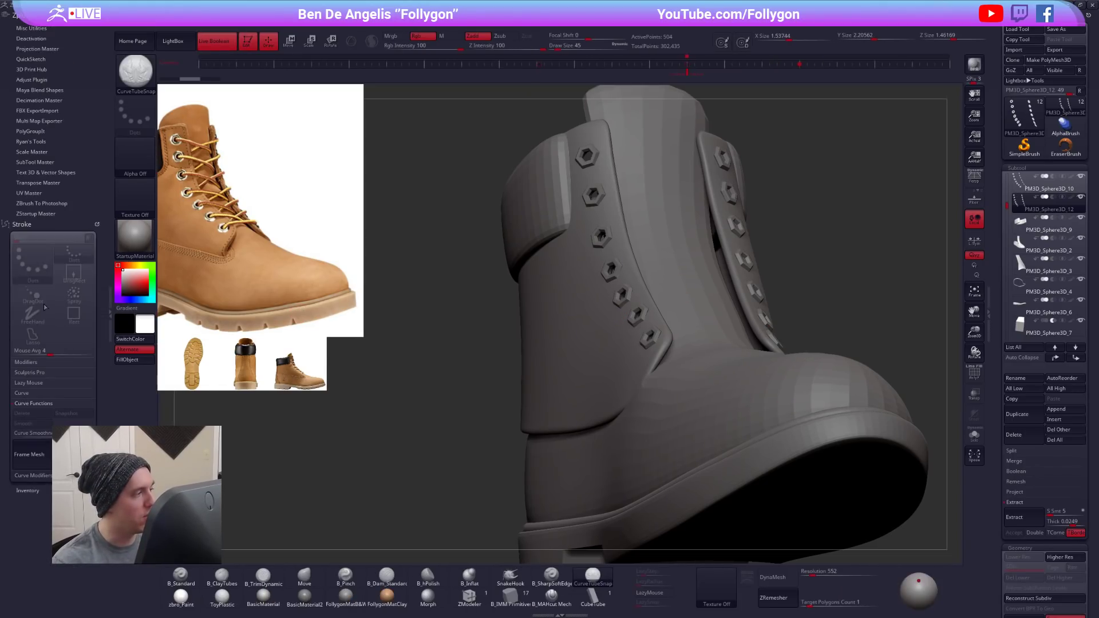
{"action": "left_click_drag", "start_coordinate": [79, 204], "coordinate": [79, 143]}
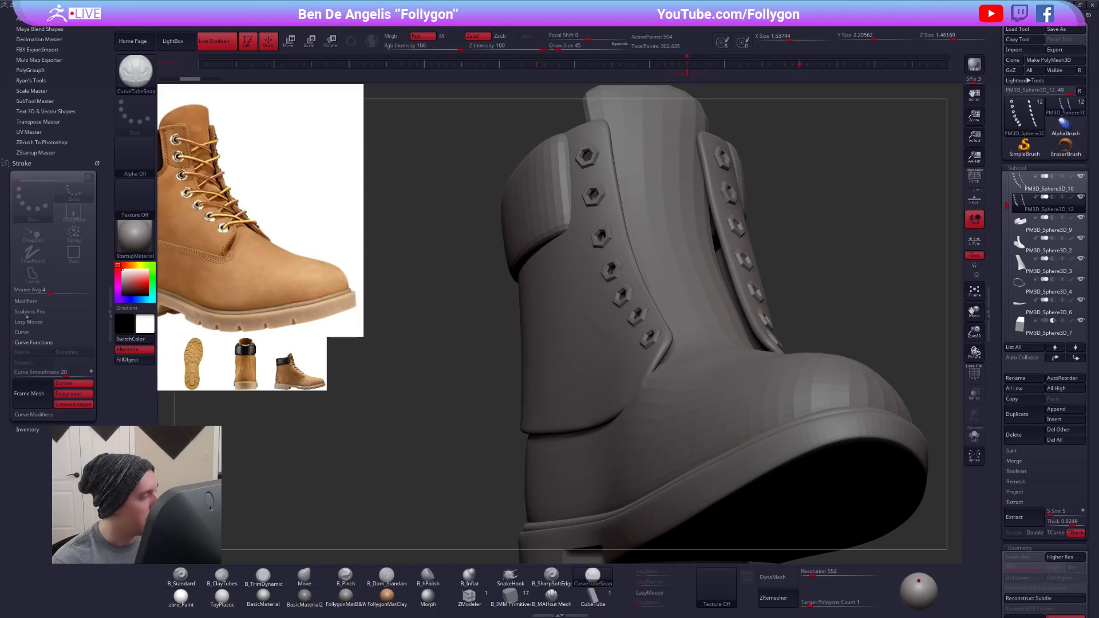
{"action": "left_click", "coordinate": [52, 331]}
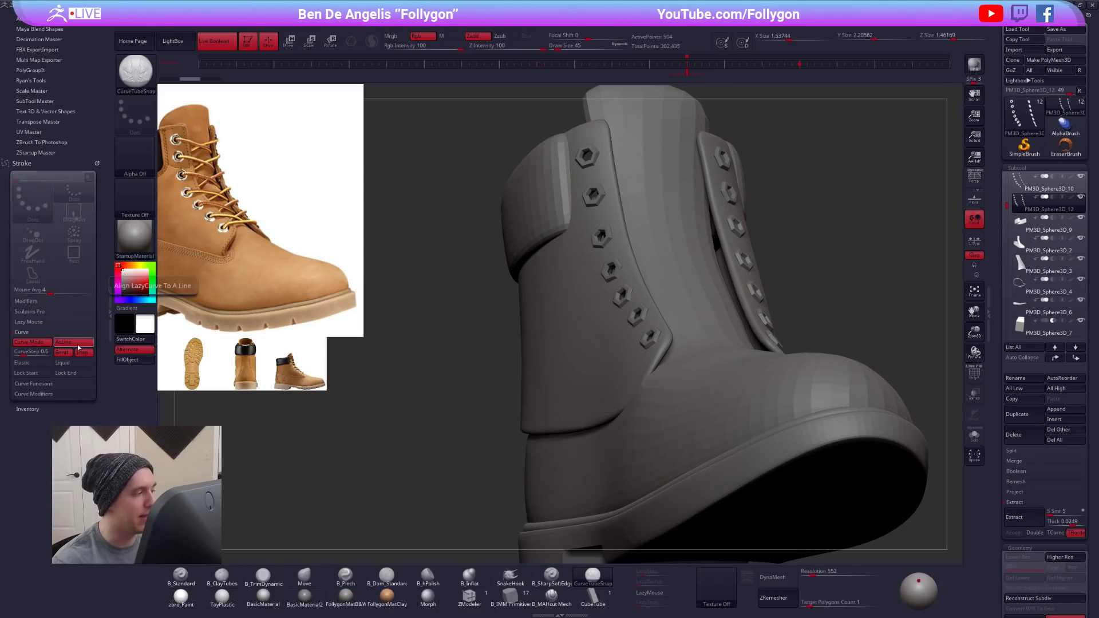
{"action": "left_click", "coordinate": [110, 313]}
- Try a straight tube running outward from the lowest eyelet into empty space, inspect it, and undo it
{"action": "left_click_drag", "start_coordinate": [295, 338], "coordinate": [435, 329], "text": "alt"}
{"action": "left_click_drag", "start_coordinate": [634, 294], "coordinate": [719, 272]}
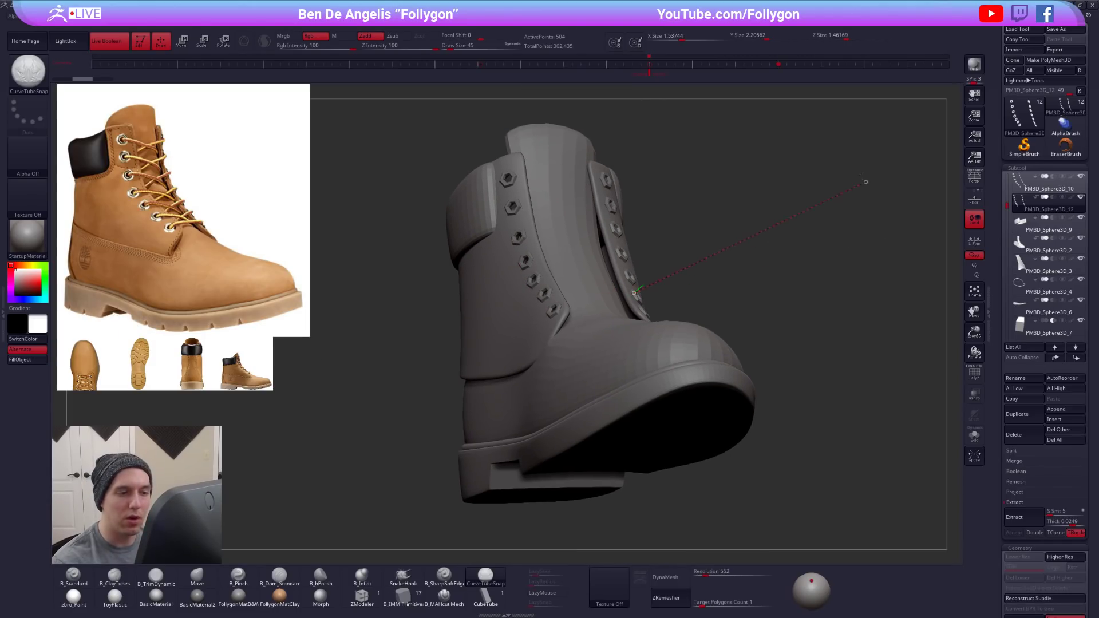
{"action": "left_click_drag", "start_coordinate": [857, 187], "coordinate": [858, 187]}
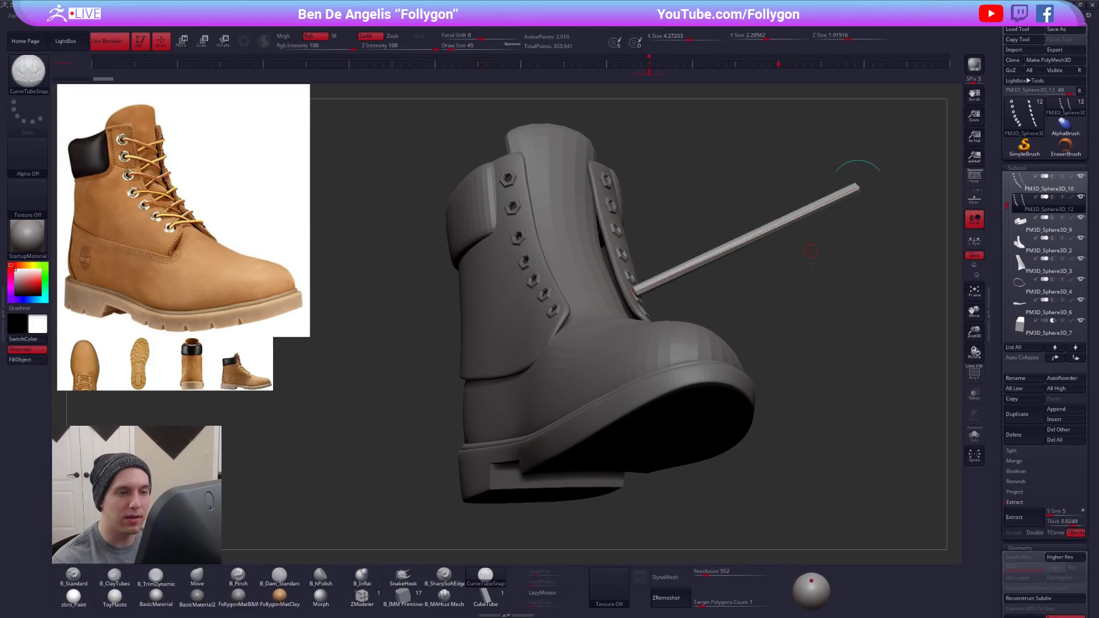
{"action": "left_click_drag", "start_coordinate": [808, 255], "coordinate": [758, 328]}
{"action": "key", "text": "ctrl+z"}
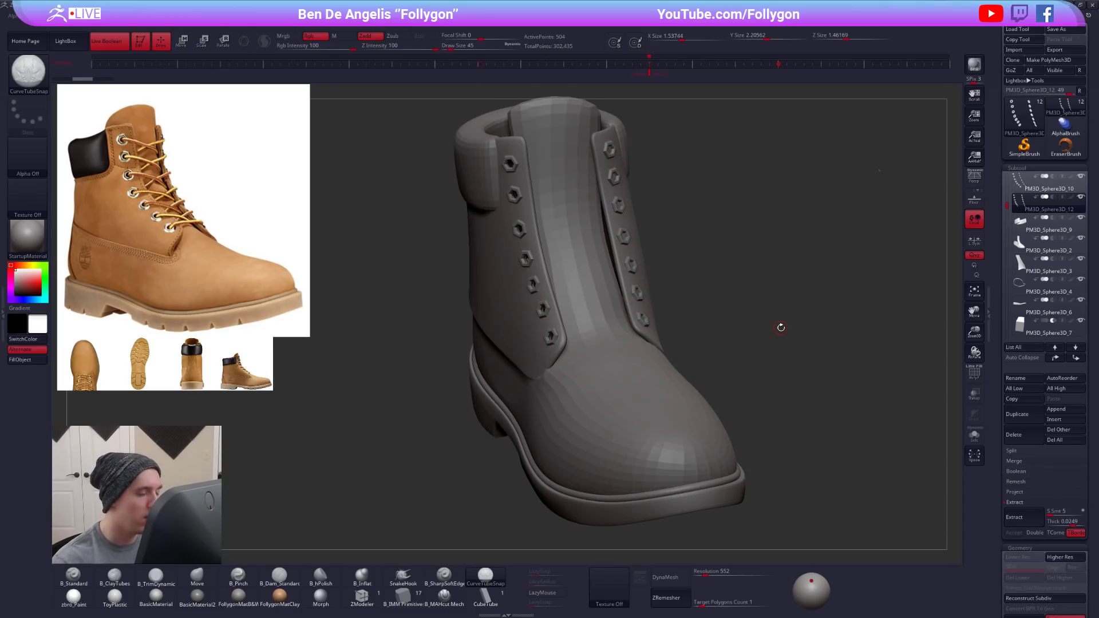
- Set the draw size to 25 and try another straight tube outward from the lowest eyelet, undoing the tube
{"action": "key", "text": "space"}
{"action": "left_click_drag", "start_coordinate": [783, 332], "coordinate": [783, 331]}
{"action": "left_click_drag", "start_coordinate": [646, 320], "coordinate": [789, 290]}
{"action": "key", "text": "ctrl+z"}
- Draw a thin straight lace tube across the tongue's base between the two eyelet flaps, undoing the first attempt
{"action": "mouse_move", "coordinate": [738, 358]}
{"action": "left_mouse_down"}
{"action": "mouse_move", "coordinate": [661, 398]}
{"action": "mouse_move", "coordinate": [632, 324]}
{"action": "left_mouse_up"}
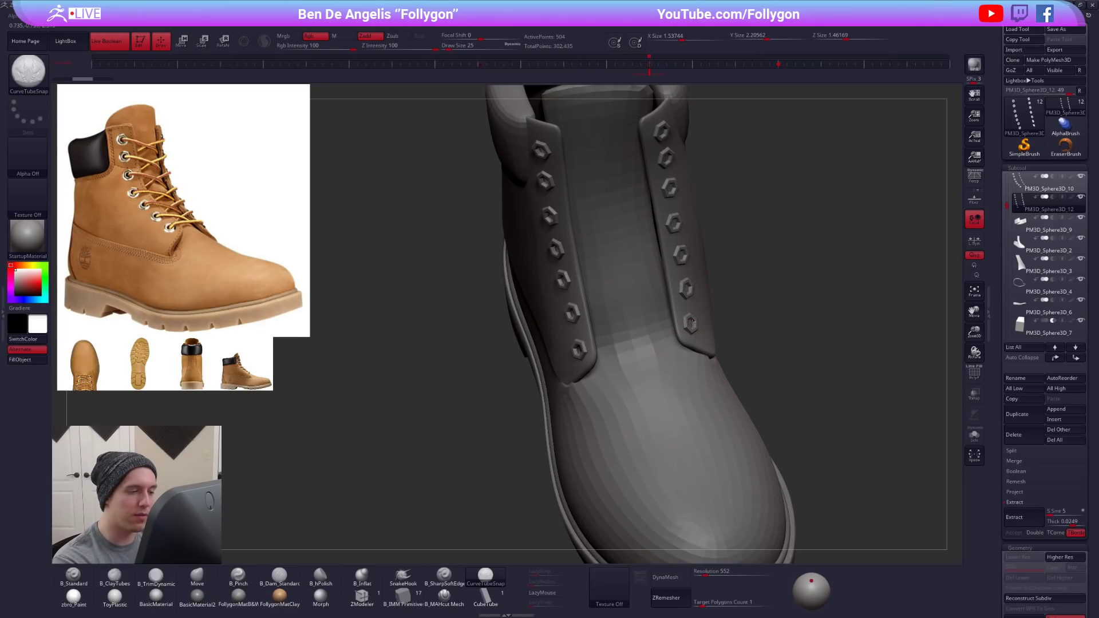
{"action": "left_click_drag", "start_coordinate": [691, 325], "coordinate": [693, 323]}
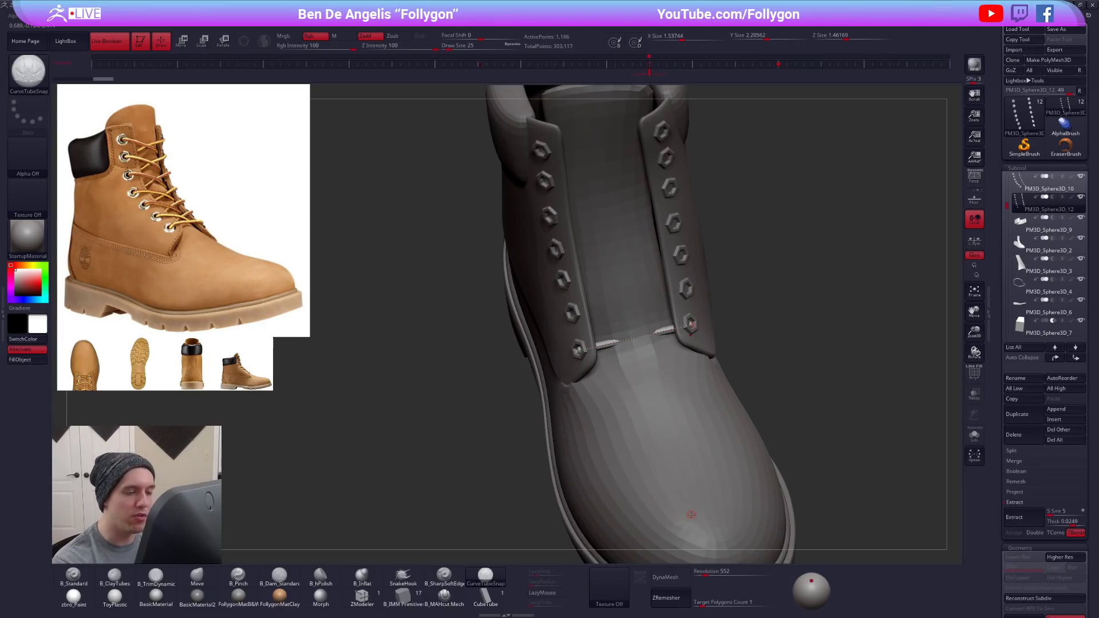
{"action": "key", "text": "ctrl+z"}
{"action": "left_click_drag", "start_coordinate": [668, 329], "coordinate": [587, 345]}
{"action": "right_click_drag", "start_coordinate": [619, 429], "coordinate": [611, 360]}
{"action": "key", "text": "bracketleft"}
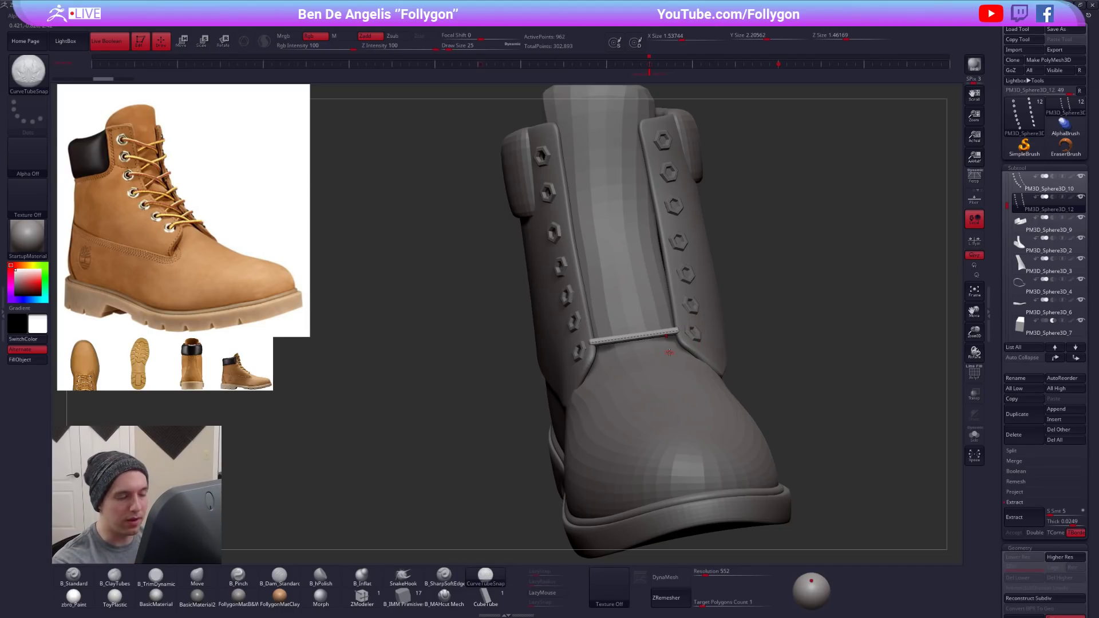
- Turn off AsLine, try to extend the lace's end through the lowest eyelet, and undo the extension
{"action": "mouse_move", "coordinate": [532, 455]}
{"action": "left_mouse_down"}
{"action": "mouse_move", "coordinate": [621, 444]}
{"action": "mouse_move", "coordinate": [601, 437]}
{"action": "left_mouse_up"}
{"action": "key", "text": "bracketright"}
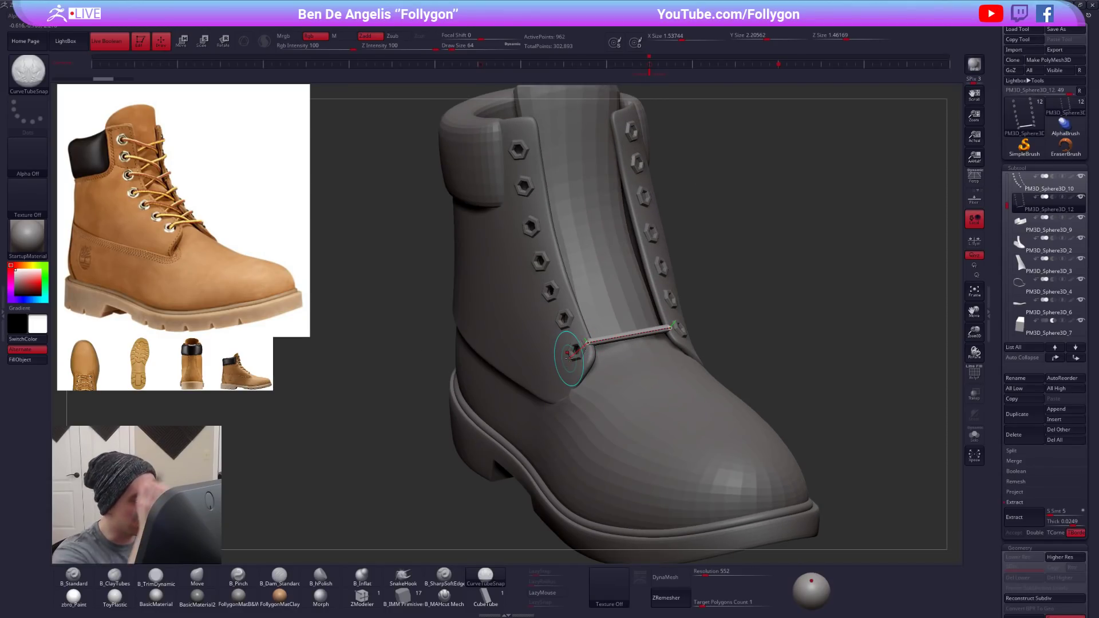
{"action": "key", "text": "bracketleft"}
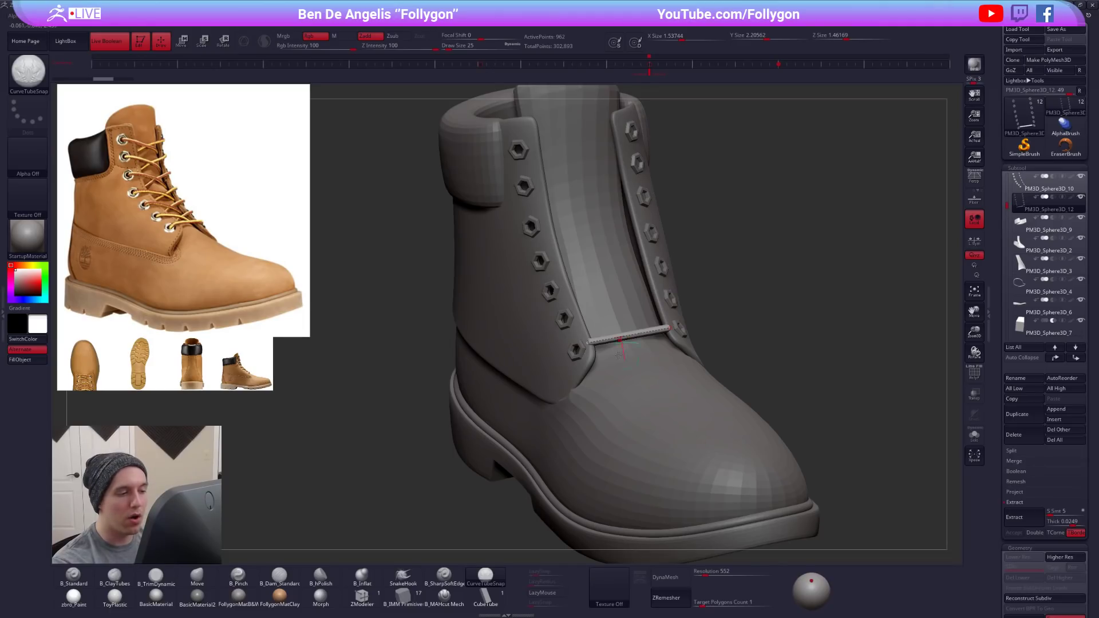
{"action": "right_click_drag", "start_coordinate": [564, 383], "coordinate": [621, 383]}
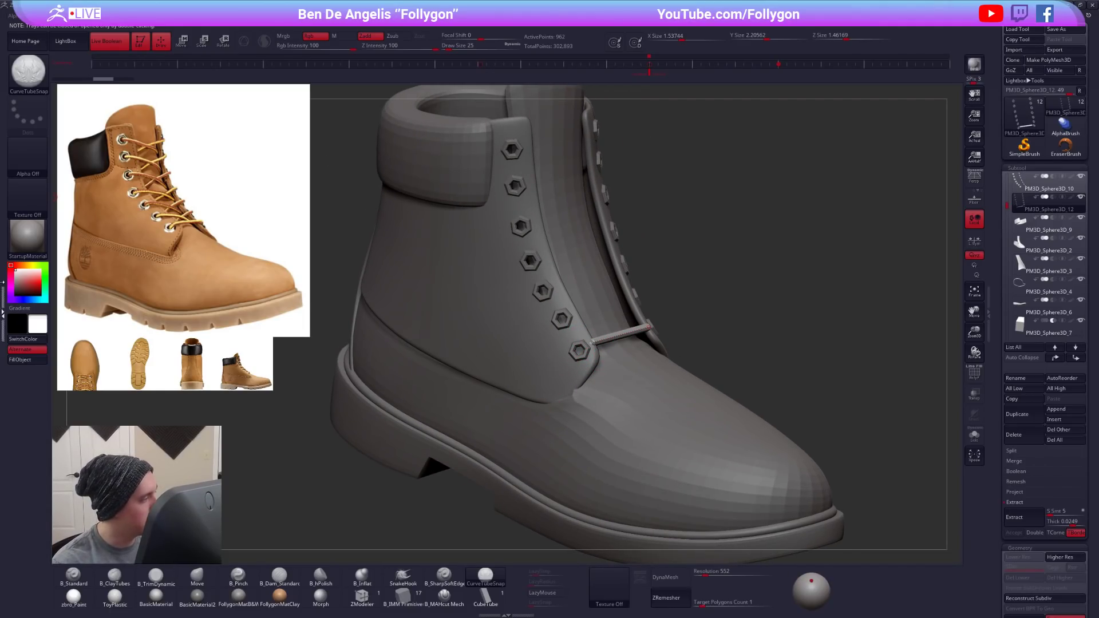
{"action": "left_click", "coordinate": [3, 314]}
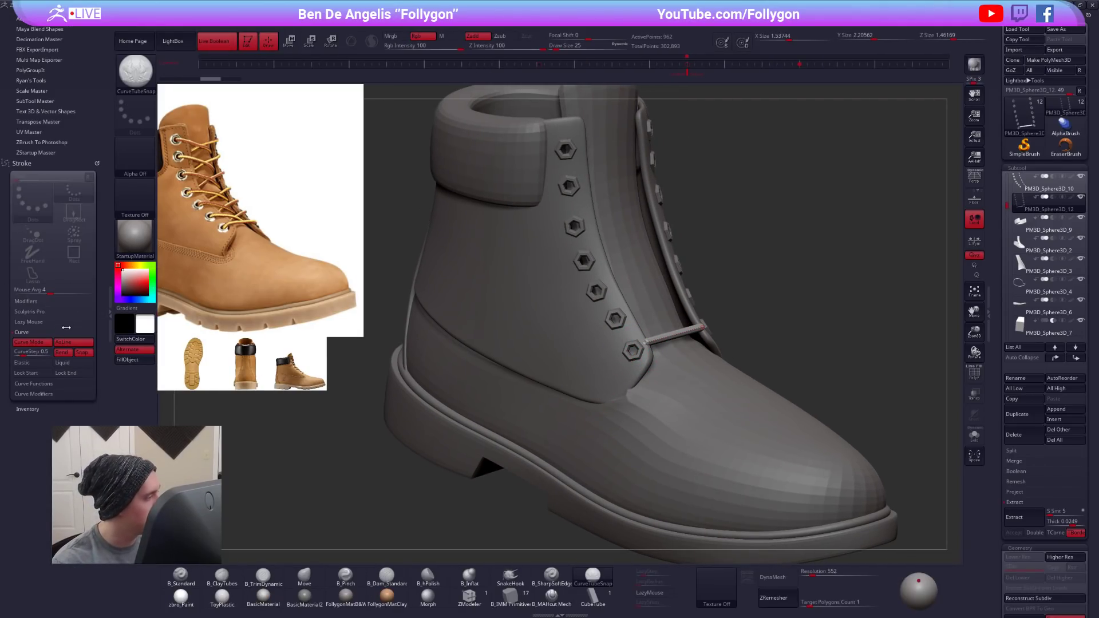
{"action": "left_click", "coordinate": [108, 314]}
{"action": "mouse_move", "coordinate": [608, 354]}
{"action": "right_mouse_down"}
{"action": "mouse_move", "coordinate": [513, 358]}
{"action": "mouse_move", "coordinate": [519, 404]}
{"action": "mouse_move", "coordinate": [568, 396]}
{"action": "mouse_move", "coordinate": [568, 405]}
{"action": "mouse_move", "coordinate": [575, 395]}
{"action": "right_mouse_up"}
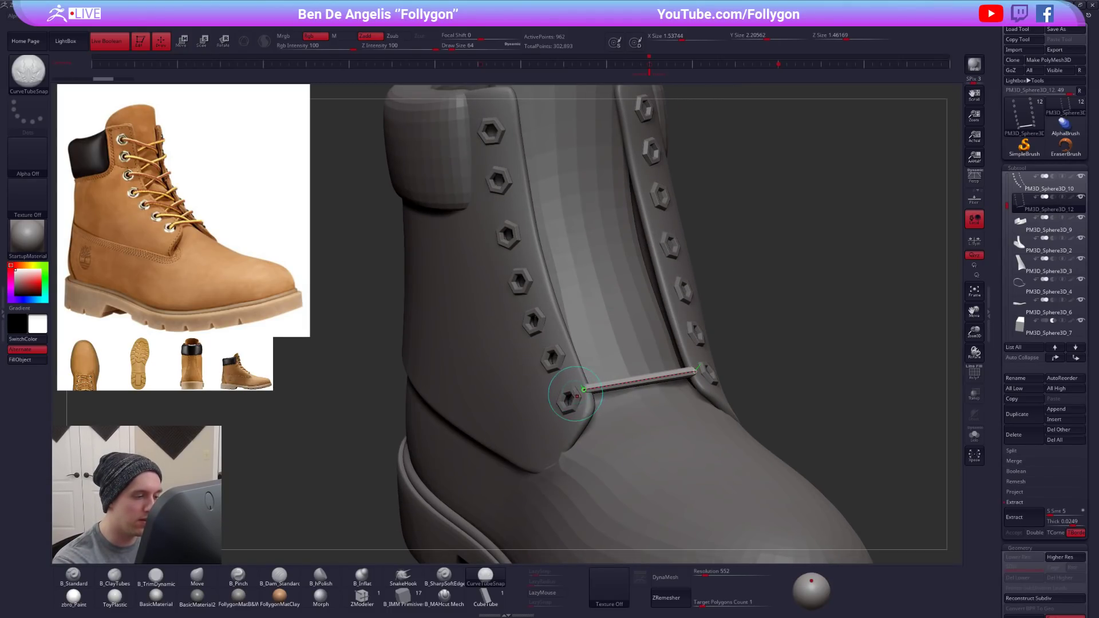
{"action": "mouse_move", "coordinate": [583, 390]}
{"action": "left_mouse_down"}
{"action": "mouse_move", "coordinate": [570, 400]}
{"action": "mouse_move", "coordinate": [601, 359]}
{"action": "left_mouse_up"}
{"action": "key", "text": "ctrl+z"}
{"action": "right_click_drag", "start_coordinate": [577, 447], "coordinate": [501, 444]}
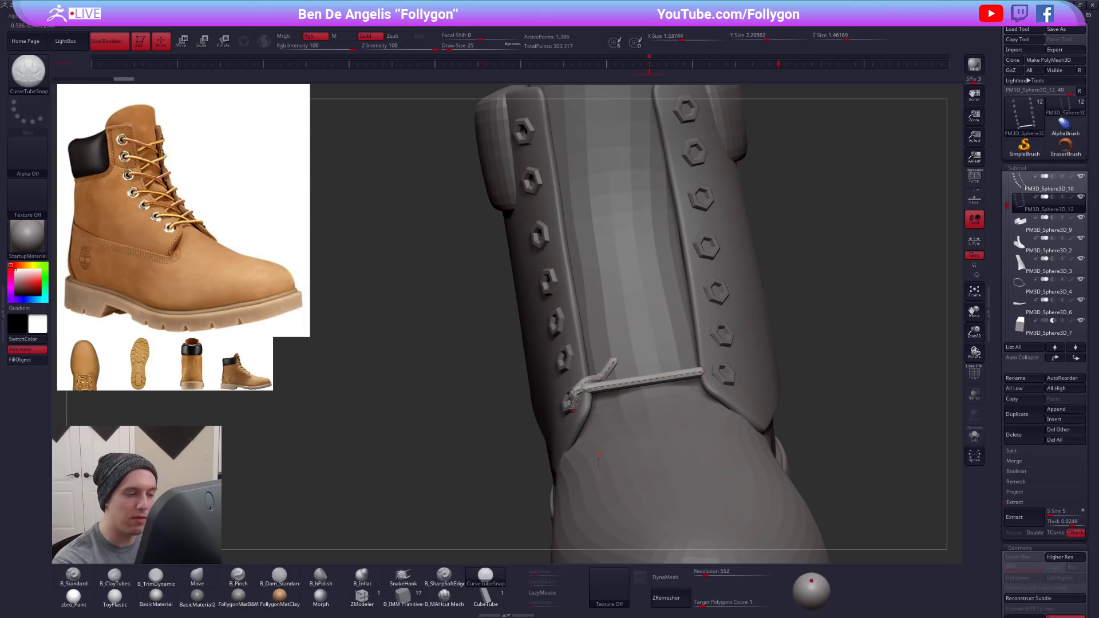
{"action": "key", "text": "ctrl+z"}
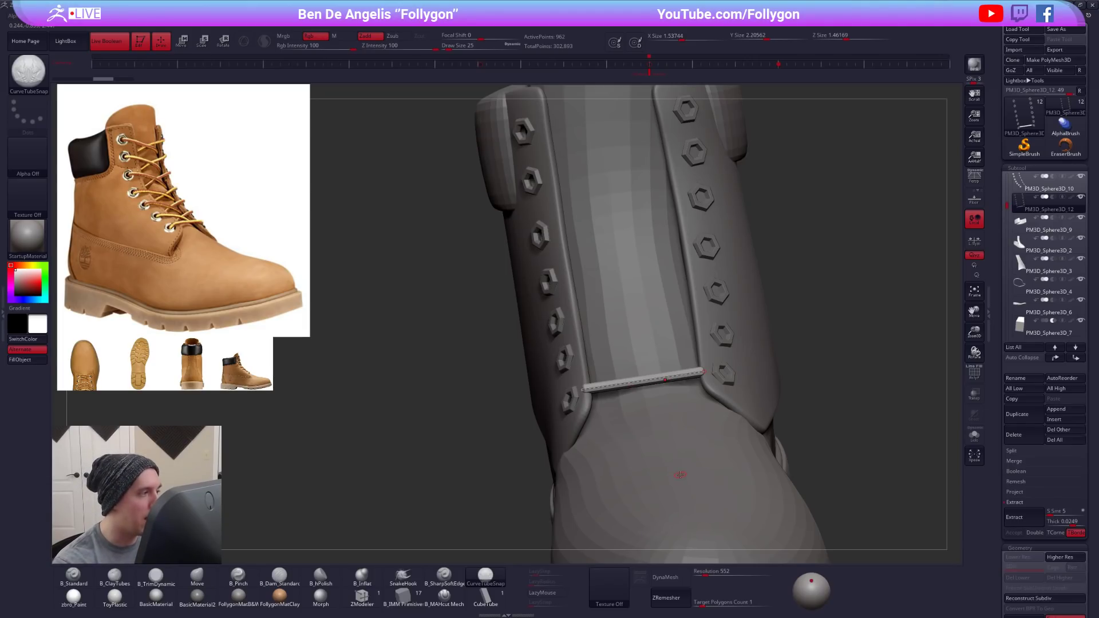
- Undo the straight lace between the flaps and turn AsLine back on
{"action": "mouse_move", "coordinate": [707, 468]}
{"action": "right_mouse_down", "text": "ctrl"}
{"action": "mouse_move", "coordinate": [699, 457]}
{"action": "mouse_move", "coordinate": [702, 465]}
{"action": "right_mouse_up", "text": "ctrl"}
{"action": "key", "text": "ctrl+z"}
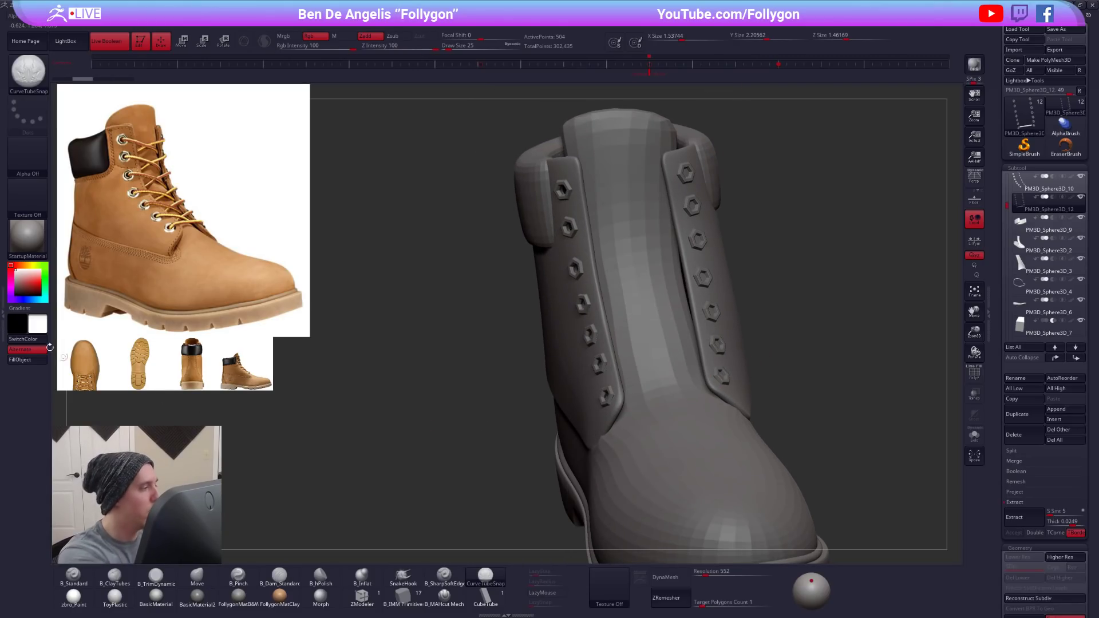
{"action": "left_click", "coordinate": [3, 321]}
{"action": "left_click", "coordinate": [80, 341]}
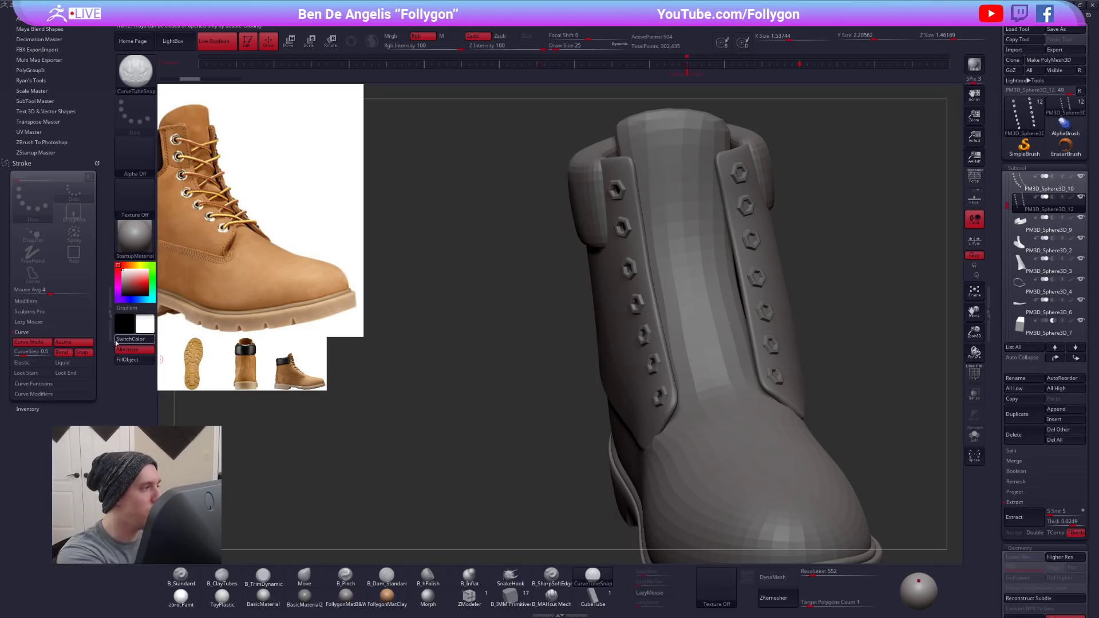
- Draw a straight lace tube across the tongue from the left flap's top eyelet to the right flap's second eyelet
{"action": "double_click", "coordinate": [111, 315]}
{"action": "right_click_drag", "start_coordinate": [650, 318], "coordinate": [570, 277]}
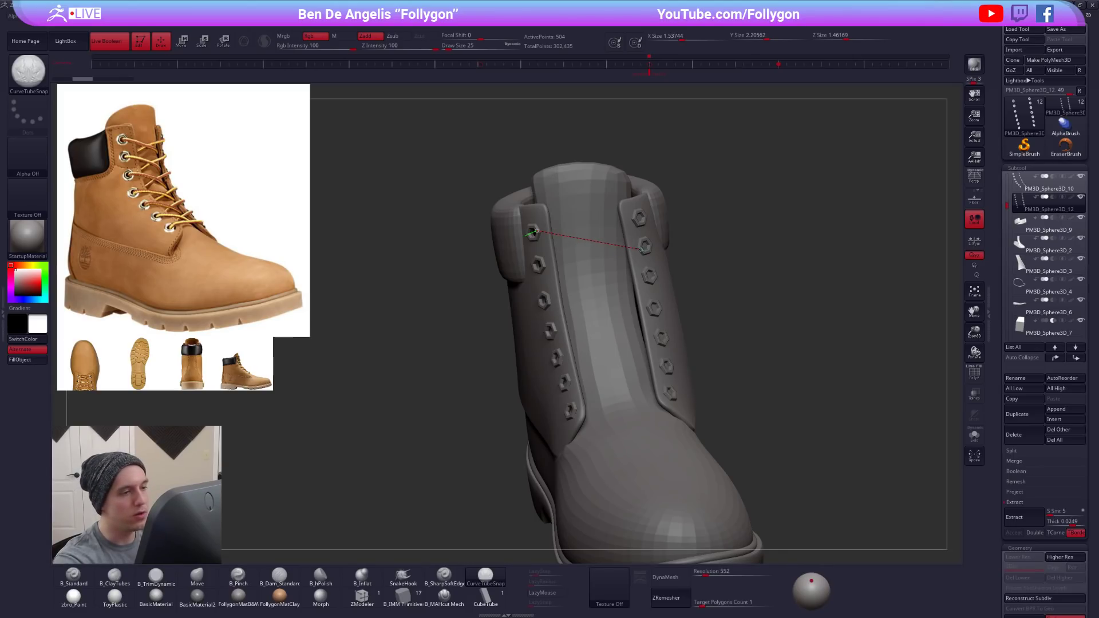
{"action": "left_click_drag", "start_coordinate": [645, 248], "coordinate": [645, 248]}
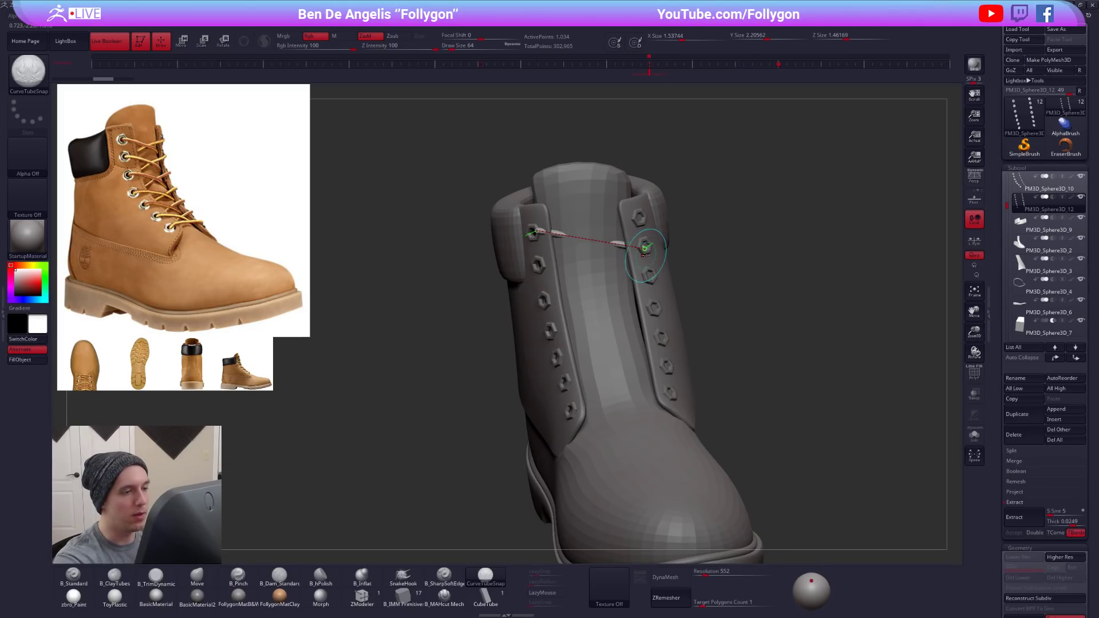
{"action": "key", "text": "alt+s"}
{"action": "key", "text": "alt+s"}
{"action": "key", "text": "ctrl+z"}
{"action": "mouse_move", "coordinate": [632, 265]}
{"action": "right_mouse_down"}
{"action": "mouse_move", "coordinate": [587, 265]}
{"action": "mouse_move", "coordinate": [630, 265]}
{"action": "right_mouse_up"}
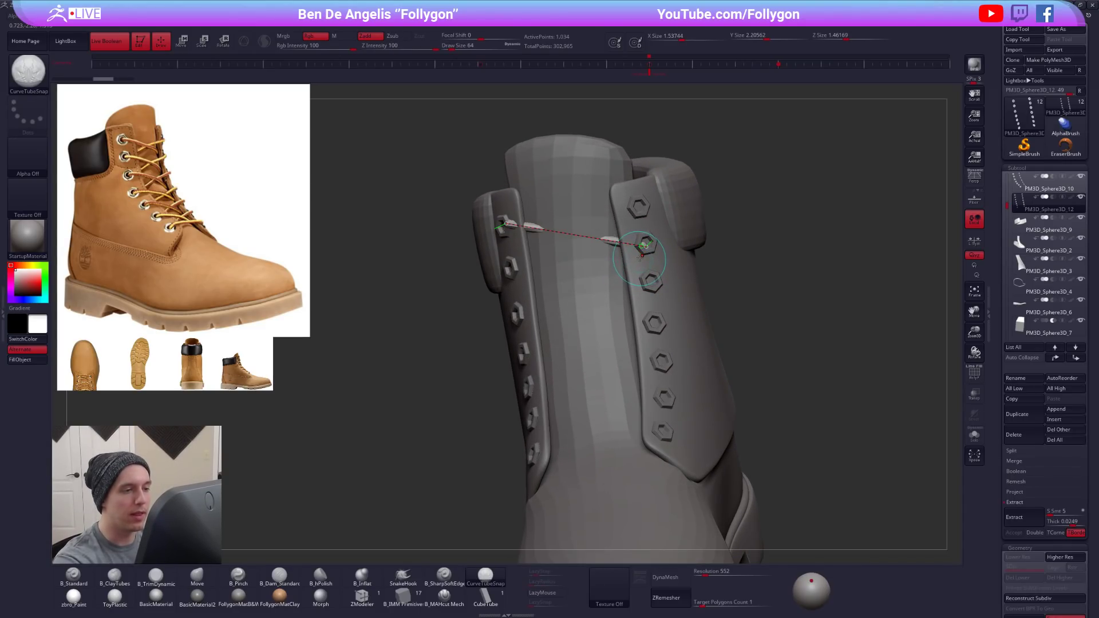
- Extend the lace to the left flap's third eyelet and back across to the right flap's fourth eyelet
{"action": "mouse_move", "coordinate": [604, 281]}
{"action": "left_mouse_down"}
{"action": "mouse_move", "coordinate": [517, 316]}
{"action": "mouse_move", "coordinate": [515, 331]}
{"action": "left_mouse_up"}
{"action": "right_click_drag", "start_coordinate": [515, 331], "coordinate": [558, 324]}
{"action": "key", "text": "alt+s"}
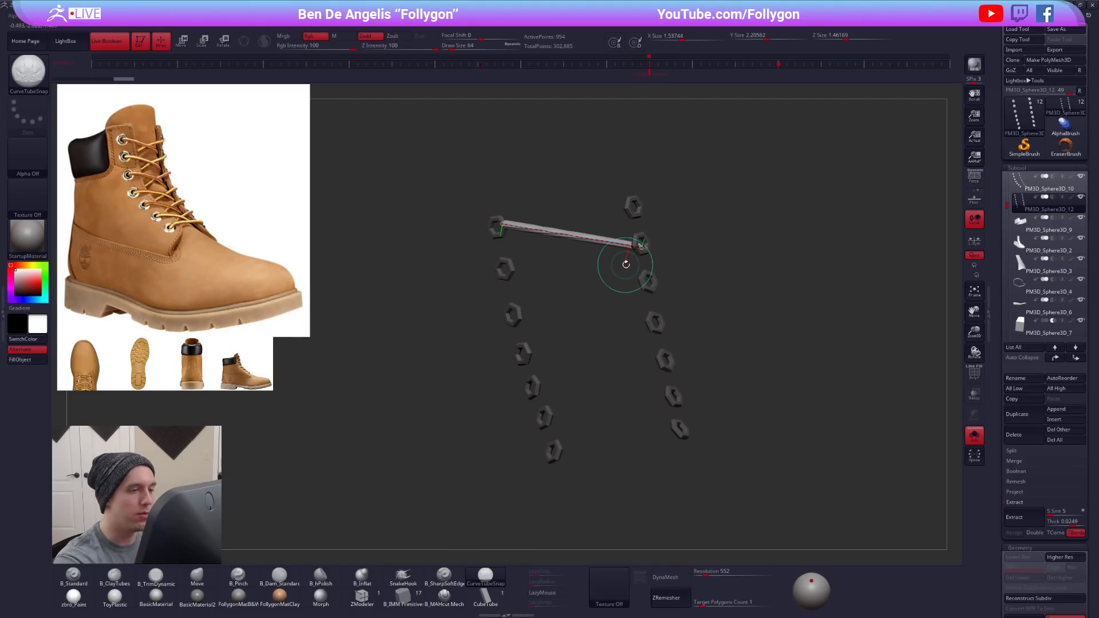
{"action": "key", "text": "alt+s"}
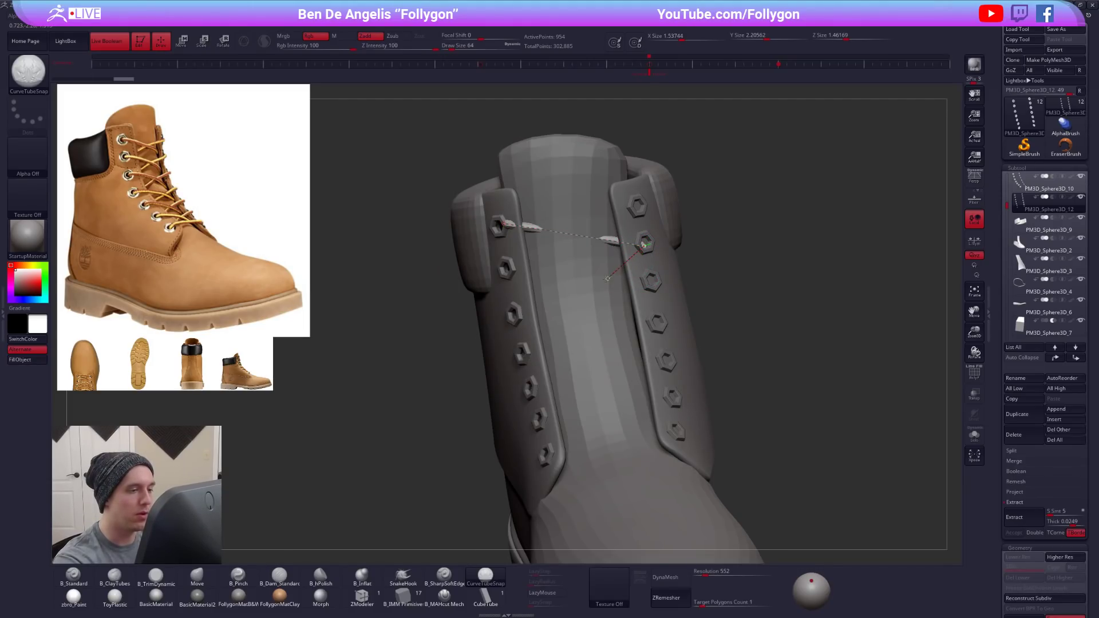
{"action": "left_click_drag", "start_coordinate": [519, 311], "coordinate": [518, 310]}
{"action": "right_click_drag", "start_coordinate": [514, 329], "coordinate": [532, 329]}
{"action": "mouse_move", "coordinate": [516, 326]}
{"action": "left_mouse_down"}
{"action": "mouse_move", "coordinate": [528, 326]}
{"action": "mouse_move", "coordinate": [521, 313]}
{"action": "mouse_move", "coordinate": [594, 344]}
{"action": "mouse_move", "coordinate": [624, 317]}
{"action": "mouse_move", "coordinate": [656, 325]}
{"action": "left_mouse_up"}
{"action": "key", "text": "ctrl+z"}
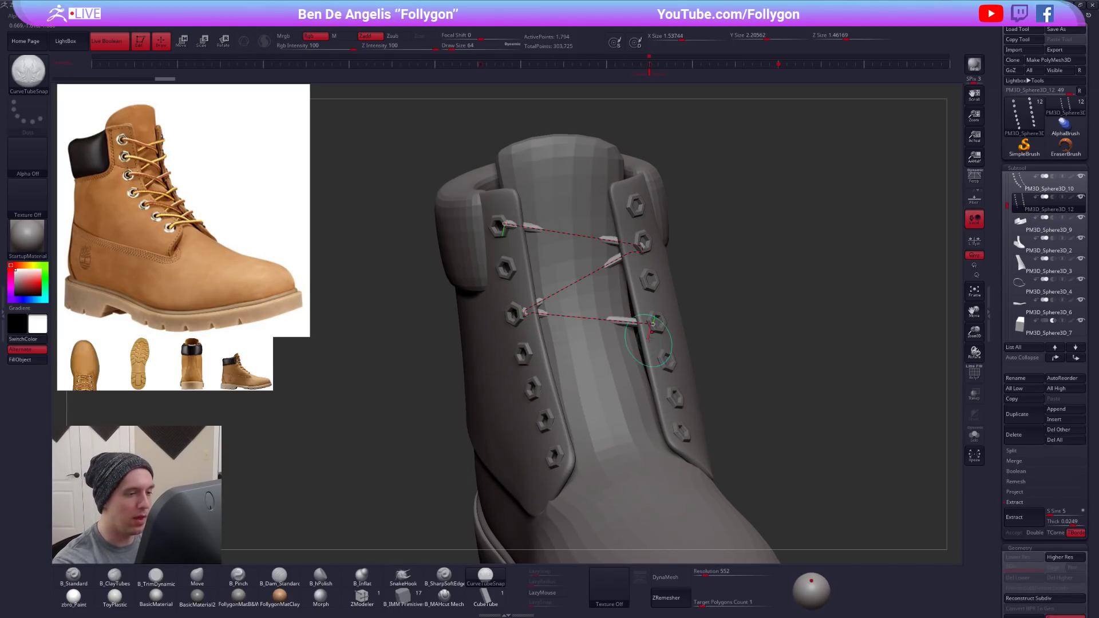
{"action": "right_click_drag", "start_coordinate": [649, 340], "coordinate": [652, 339]}
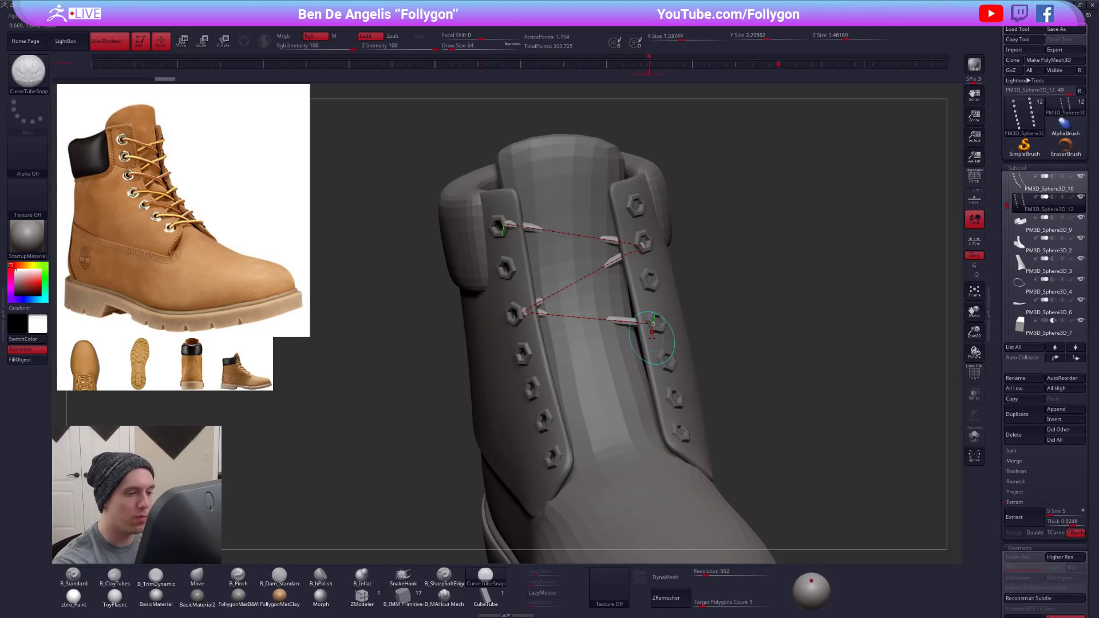
- Continue the lace zigzag through the left flap's fifth eyelet and the right flap's sixth eyelet
{"action": "left_click_drag", "start_coordinate": [588, 358], "coordinate": [533, 388]}
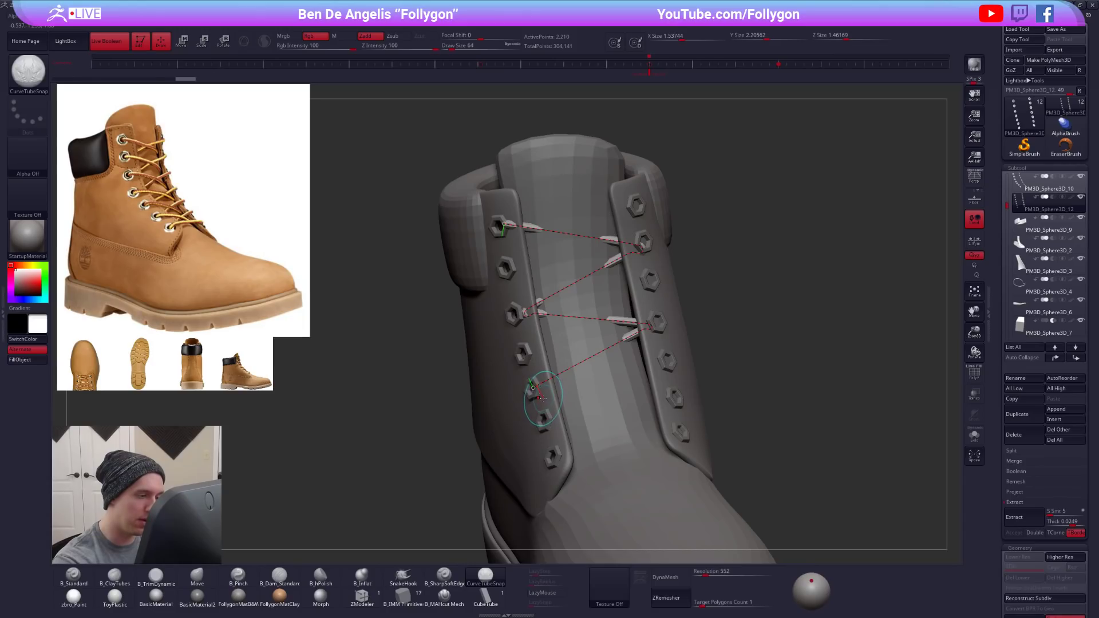
{"action": "mouse_move", "coordinate": [598, 408]}
{"action": "left_mouse_down"}
{"action": "mouse_move", "coordinate": [670, 394]}
{"action": "mouse_move", "coordinate": [545, 459]}
{"action": "left_mouse_up"}
{"action": "key", "text": "ctrl+z"}
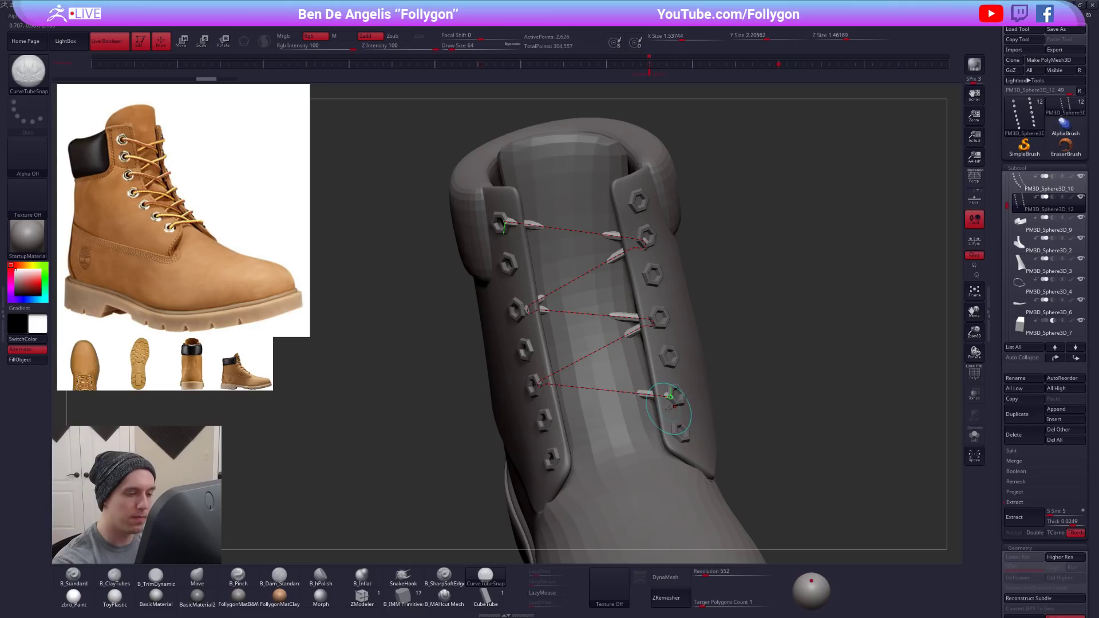
- Extend the lace down to the left flap's lowest eyelet and check its path with the boot hidden
{"action": "left_click_drag", "start_coordinate": [670, 397], "coordinate": [547, 471]}
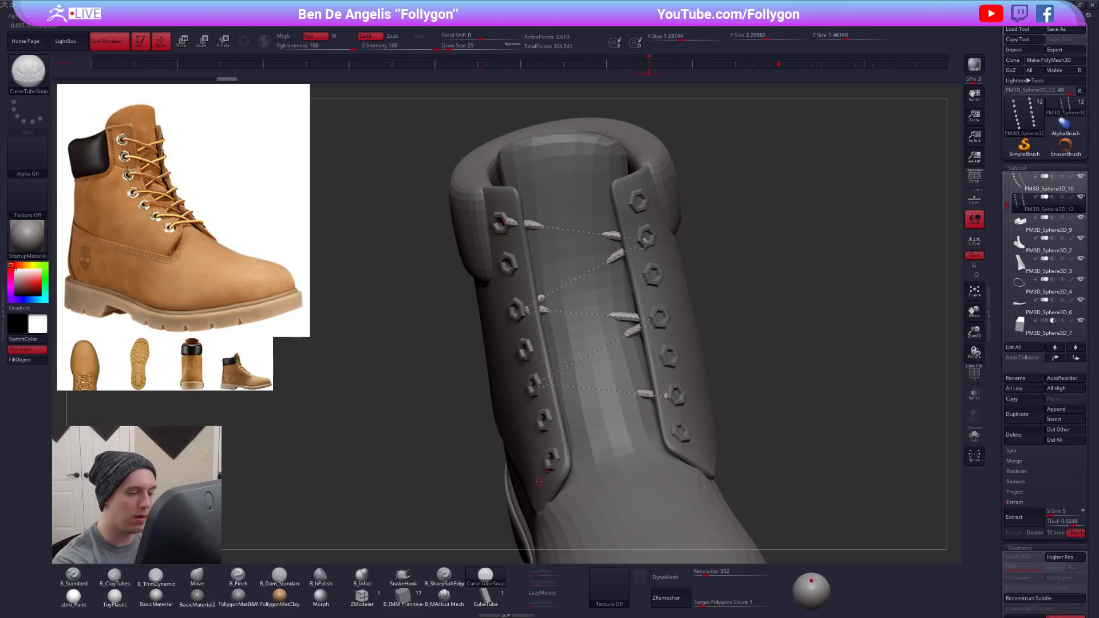
{"action": "right_click_drag", "start_coordinate": [642, 421], "coordinate": [647, 441]}
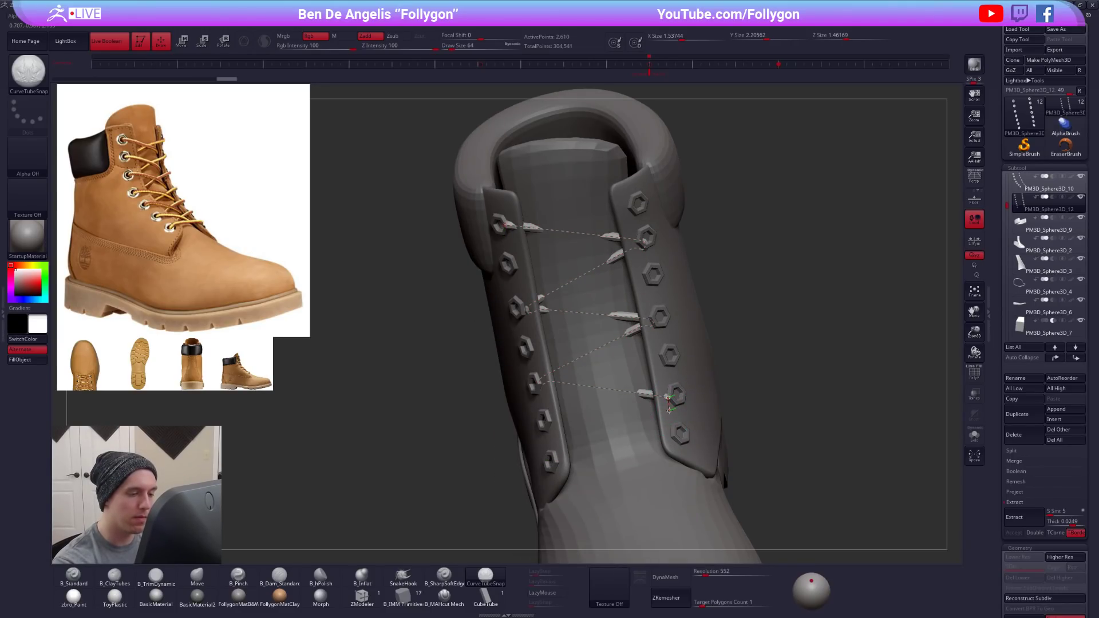
{"action": "left_click_drag", "start_coordinate": [605, 442], "coordinate": [552, 461]}
{"action": "mouse_move", "coordinate": [553, 491]}
{"action": "right_mouse_down"}
{"action": "mouse_move", "coordinate": [625, 511]}
{"action": "mouse_move", "coordinate": [677, 509]}
{"action": "right_mouse_up"}
{"action": "key", "text": "alt+s"}
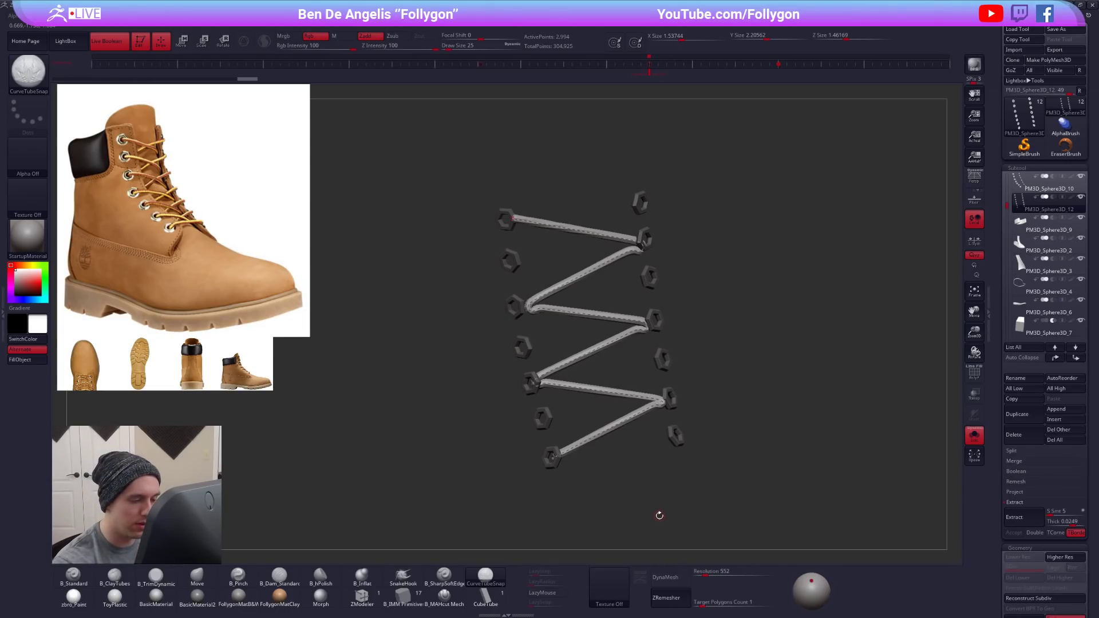
{"action": "key", "text": "alt+s"}
- Run the lace across to the right flap's lowest eyelet and back up to the left flap's sixth eyelet
{"action": "left_click_drag", "start_coordinate": [616, 455], "coordinate": [673, 440]}
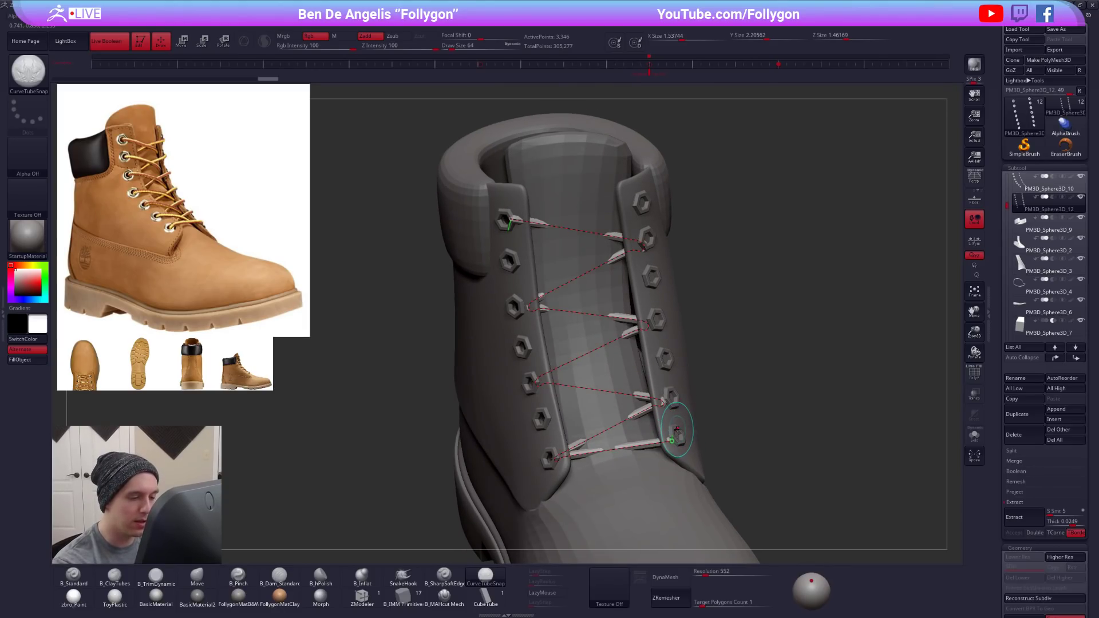
{"action": "left_click_drag", "start_coordinate": [675, 429], "coordinate": [545, 421]}
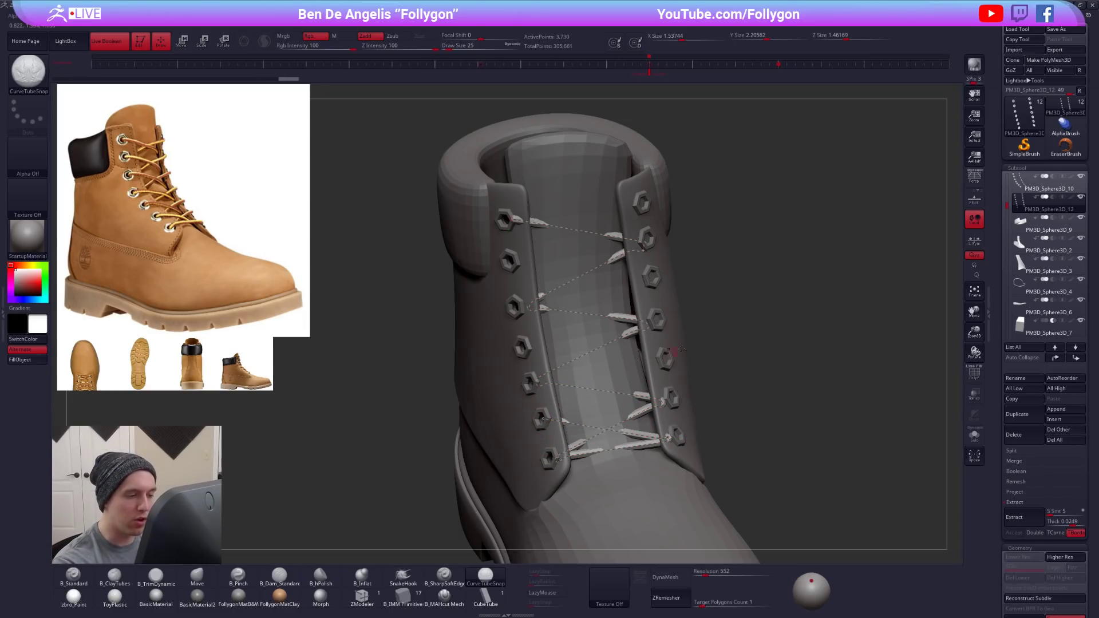
{"action": "left_click", "coordinate": [552, 405]}
{"action": "right_click_drag", "start_coordinate": [553, 406], "coordinate": [542, 408]}
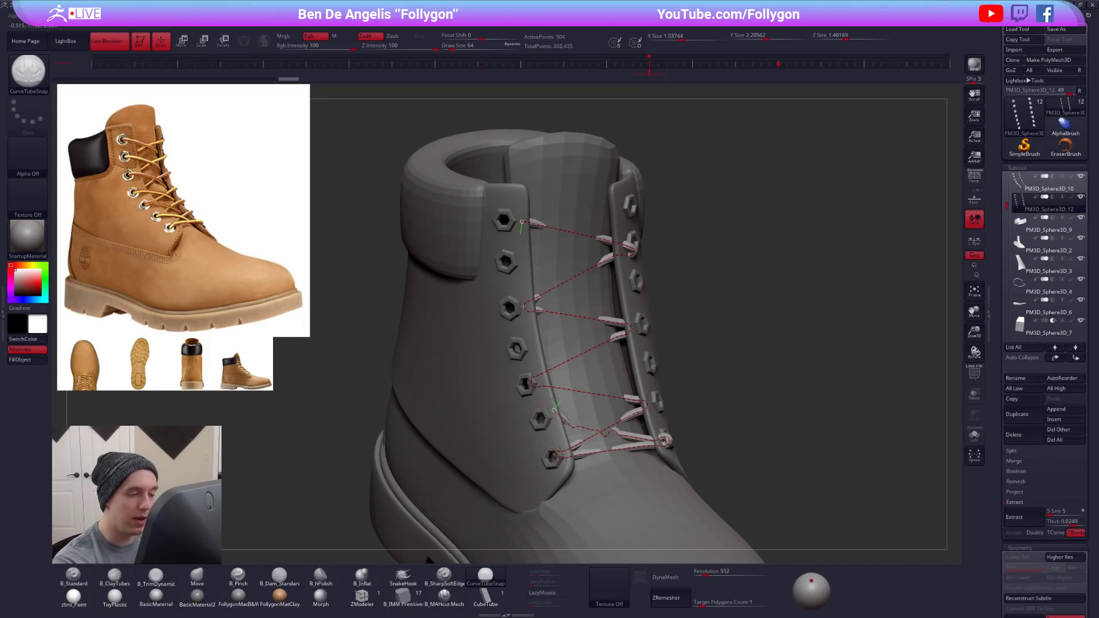
- Extend the lace upward through the right flap's fifth eyelet and the left flap's fourth eyelet
{"action": "left_click_drag", "start_coordinate": [541, 418], "coordinate": [557, 397]}
{"action": "left_click_drag", "start_coordinate": [648, 364], "coordinate": [649, 365]}
{"action": "right_click_drag", "start_coordinate": [647, 382], "coordinate": [598, 366]}
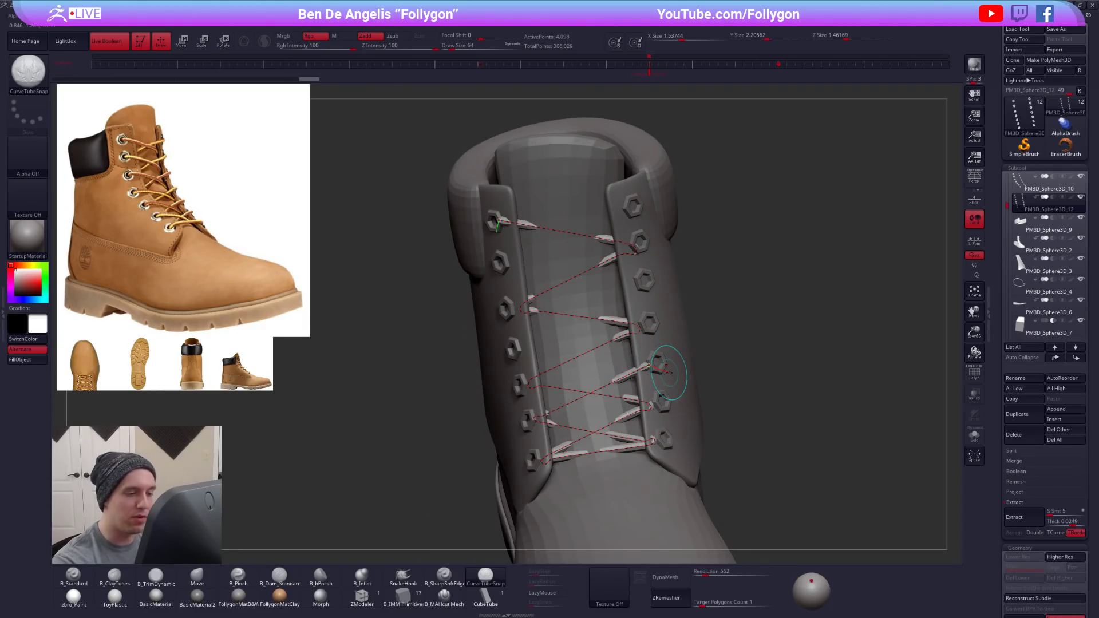
{"action": "left_click_drag", "start_coordinate": [650, 364], "coordinate": [514, 348]}
{"action": "mouse_move", "coordinate": [514, 343]}
{"action": "right_mouse_down"}
{"action": "mouse_move", "coordinate": [526, 342]}
{"action": "mouse_move", "coordinate": [515, 344]}
{"action": "right_mouse_up"}
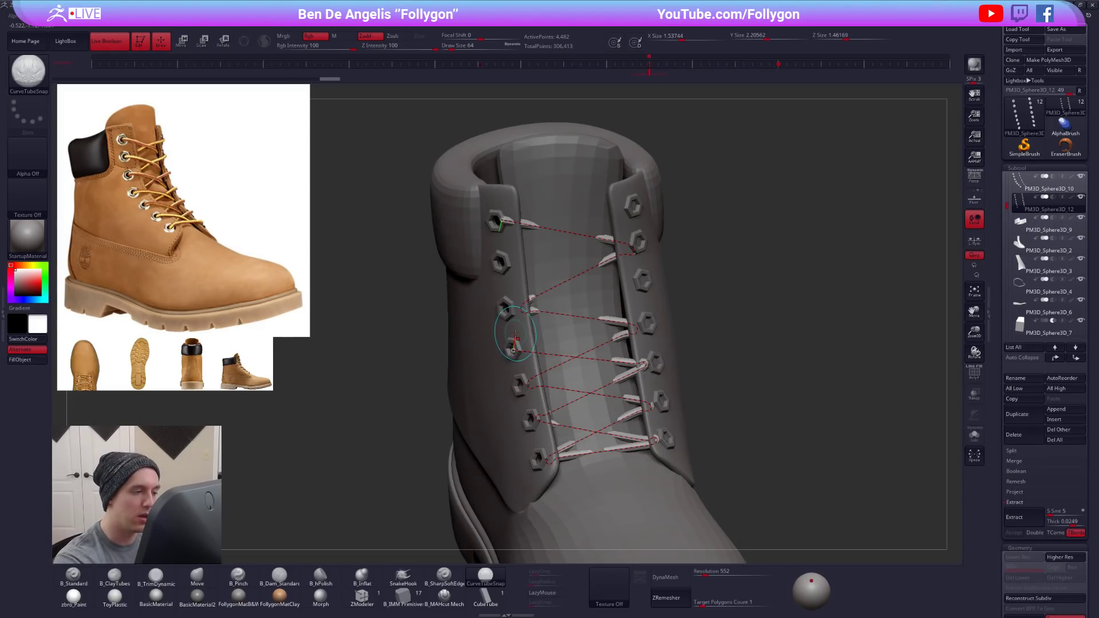
- Extend the lace to the right flap's third eyelet, undoing the first attempt and redrawing the segment
{"action": "left_click_drag", "start_coordinate": [511, 347], "coordinate": [606, 314]}
{"action": "key", "text": "ctrl+z"}
{"action": "key", "text": "ctrl+z"}
{"action": "key", "text": "ctrl+z"}
{"action": "key", "text": "ctrl+shift+z"}
{"action": "left_click_drag", "start_coordinate": [513, 338], "coordinate": [521, 332]}
{"action": "left_click_drag", "start_coordinate": [634, 281], "coordinate": [639, 282]}
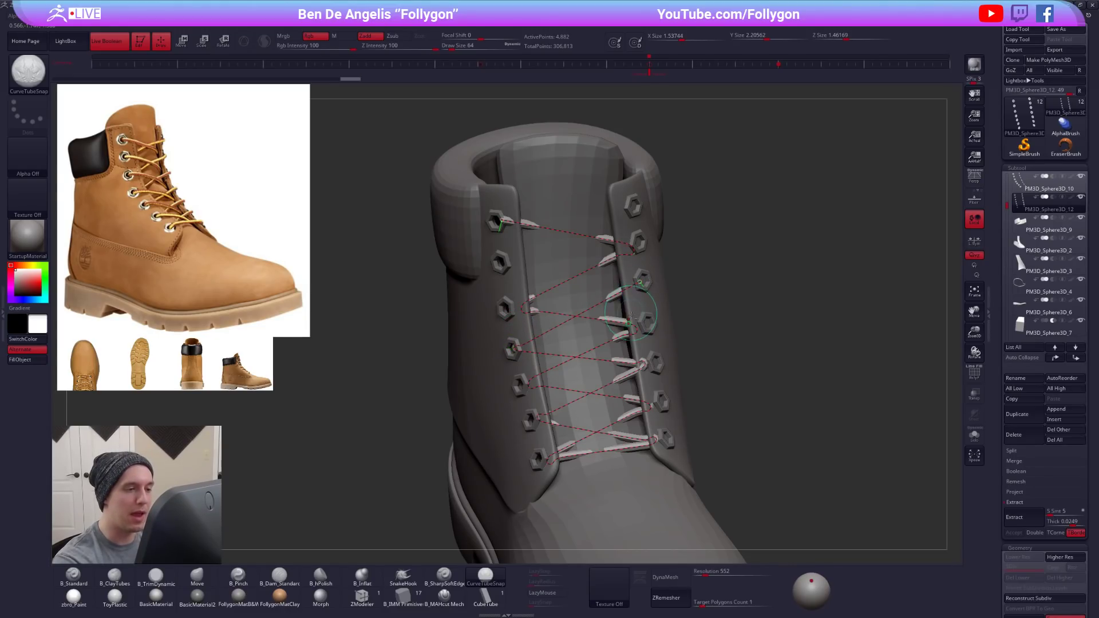
{"action": "right_click_drag", "start_coordinate": [641, 274], "coordinate": [654, 348], "text": "alt"}
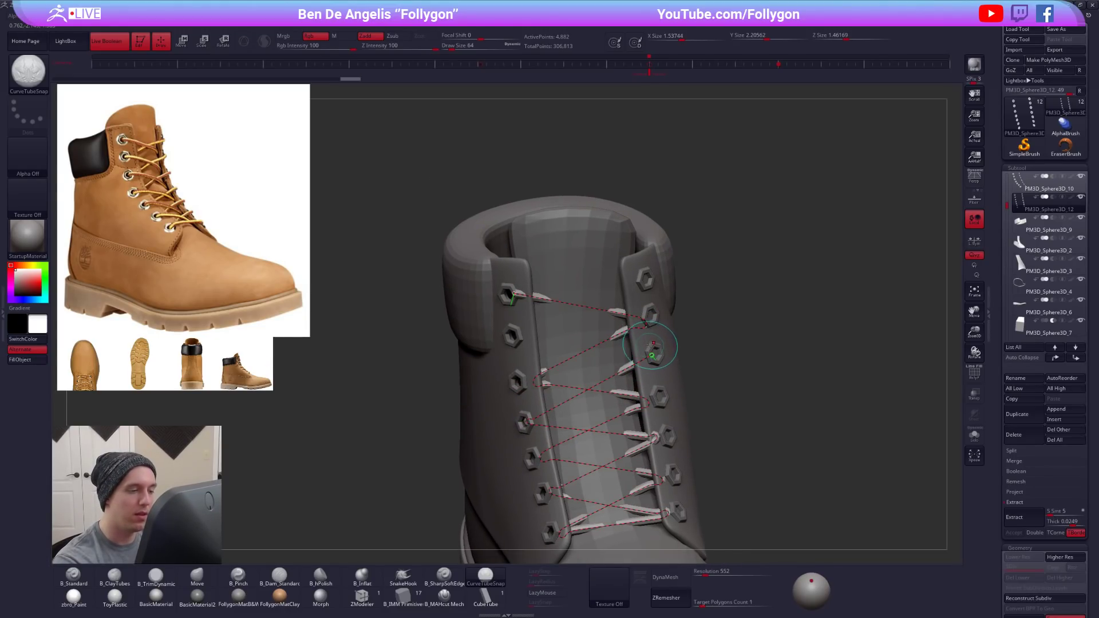
- Show the stroke's curve functions and modifiers and set Curve Snap Distance to about 44
{"action": "left_click", "coordinate": [6, 326]}
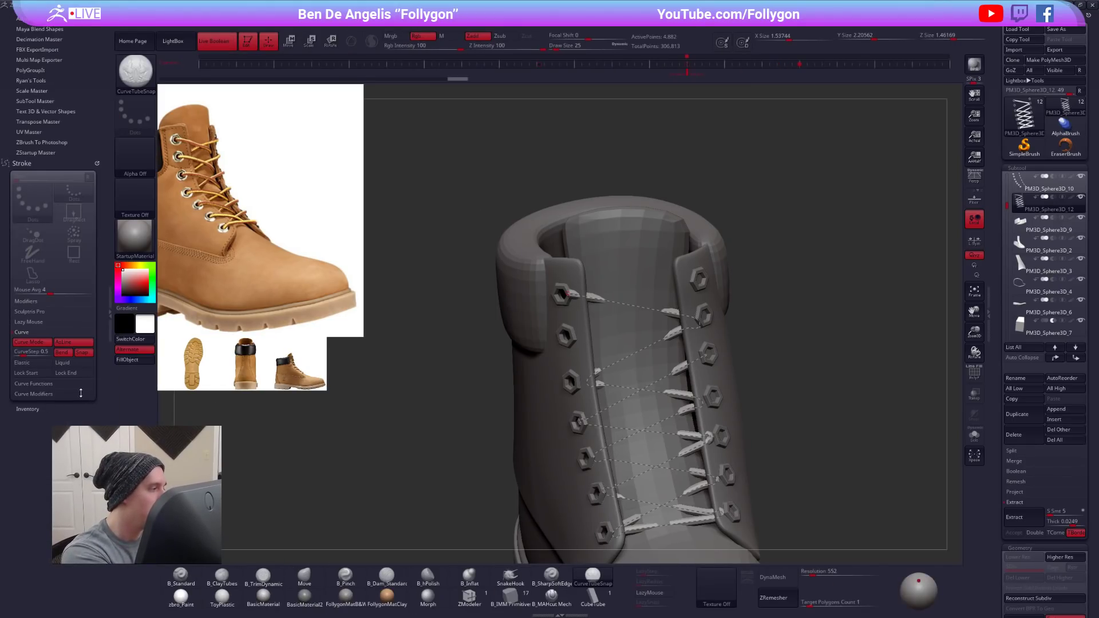
{"action": "left_click", "coordinate": [63, 383], "text": "shift"}
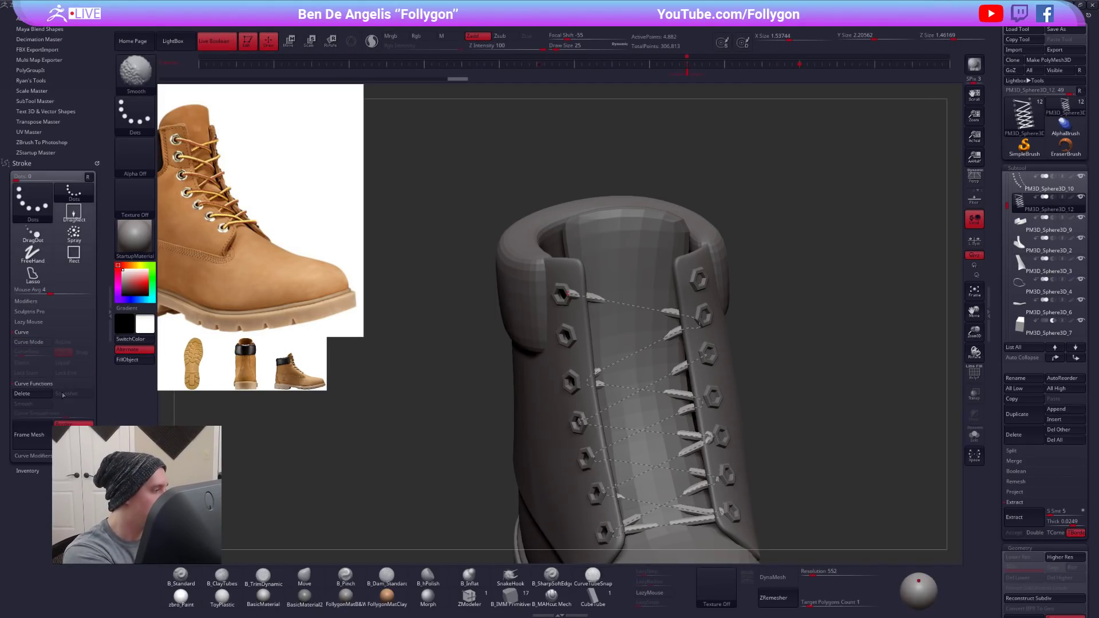
{"action": "left_click", "coordinate": [33, 455]}
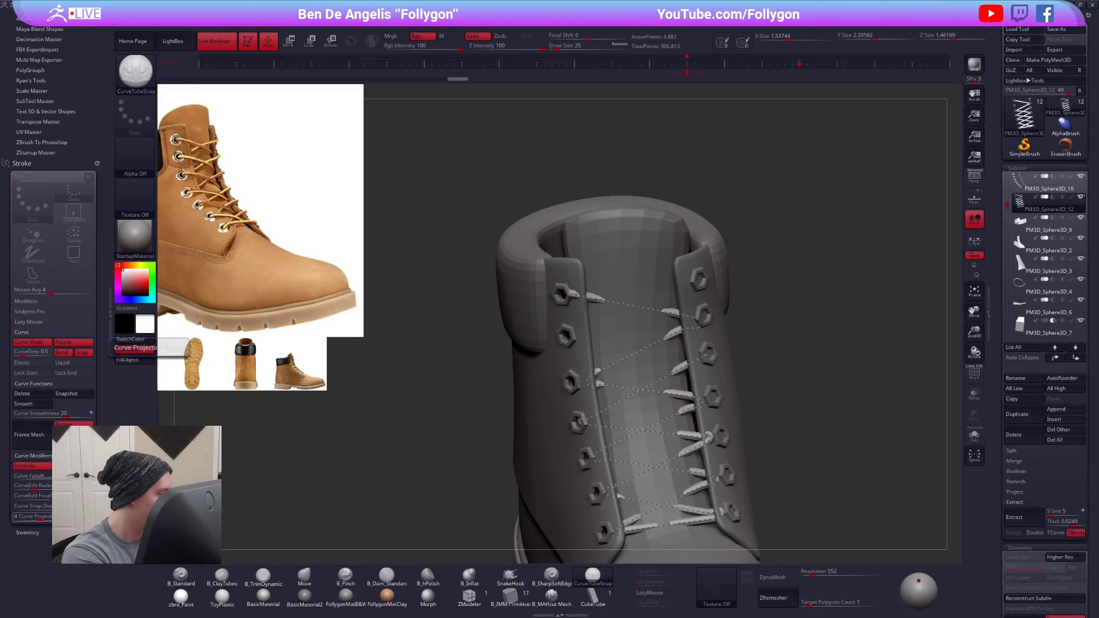
{"action": "left_click_drag", "start_coordinate": [62, 506], "coordinate": [71, 506]}
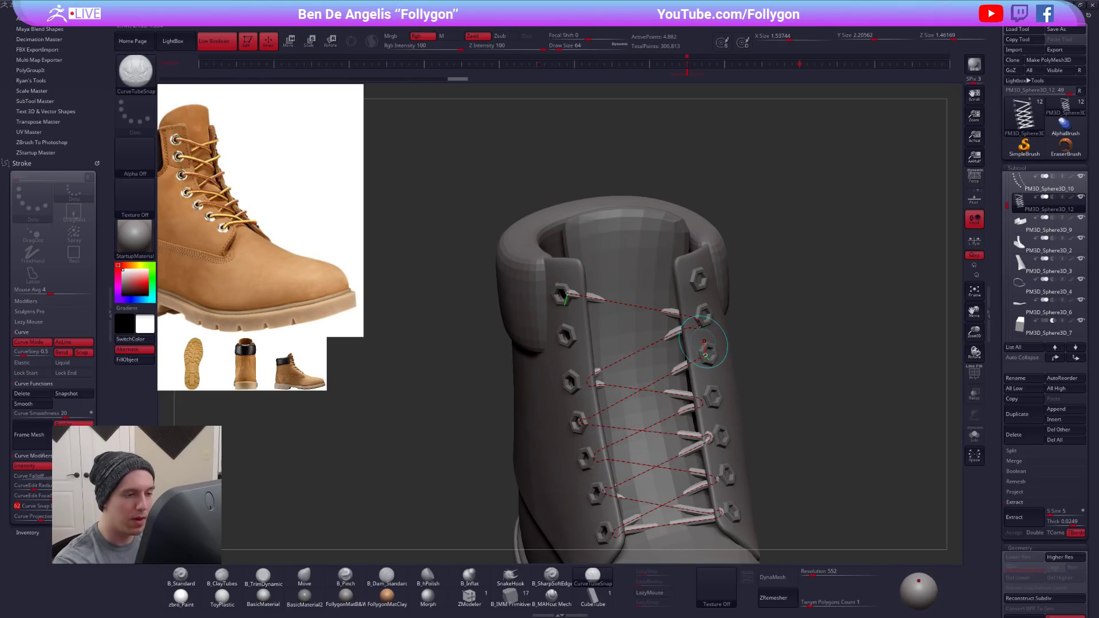
{"action": "left_click", "coordinate": [48, 506]}
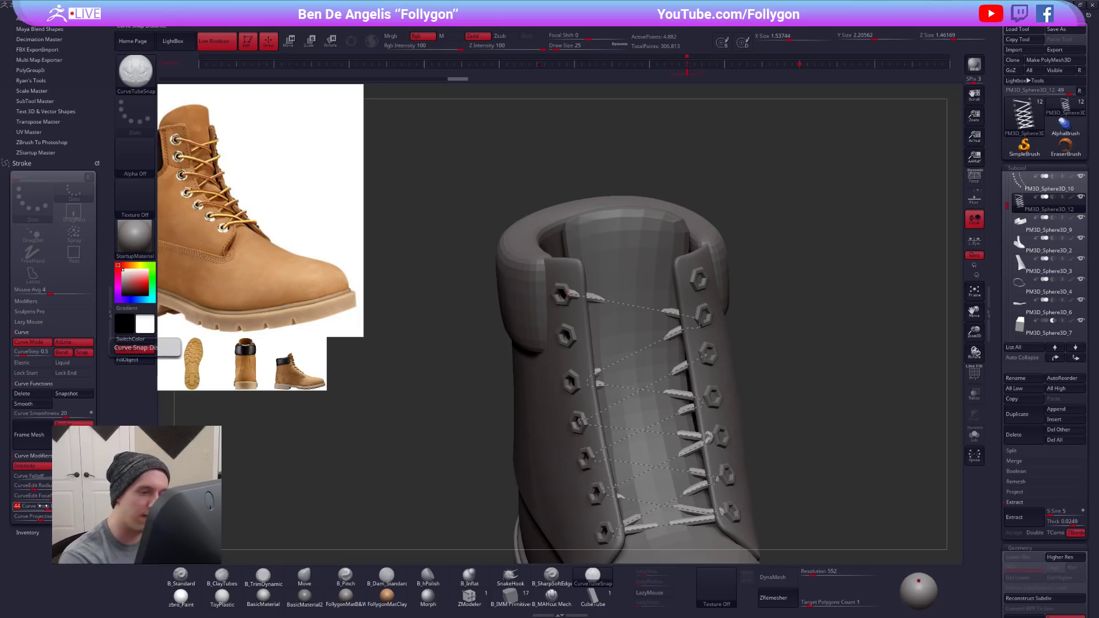
- Try to extend the lace from the right flap's third eyelet to the left flap's second eyelet, then undo the attempt
{"action": "left_click", "coordinate": [706, 352]}
{"action": "left_click_drag", "start_coordinate": [566, 336], "coordinate": [567, 336]}
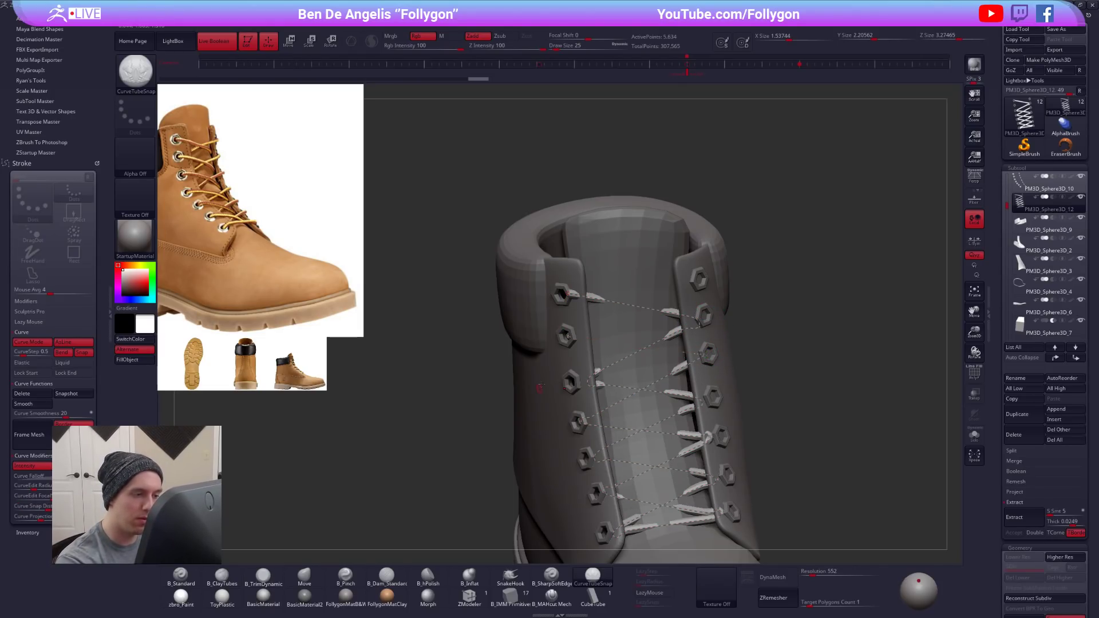
{"action": "key", "text": "alt+s"}
{"action": "key", "text": "alt+s"}
{"action": "key", "text": "alt+s"}
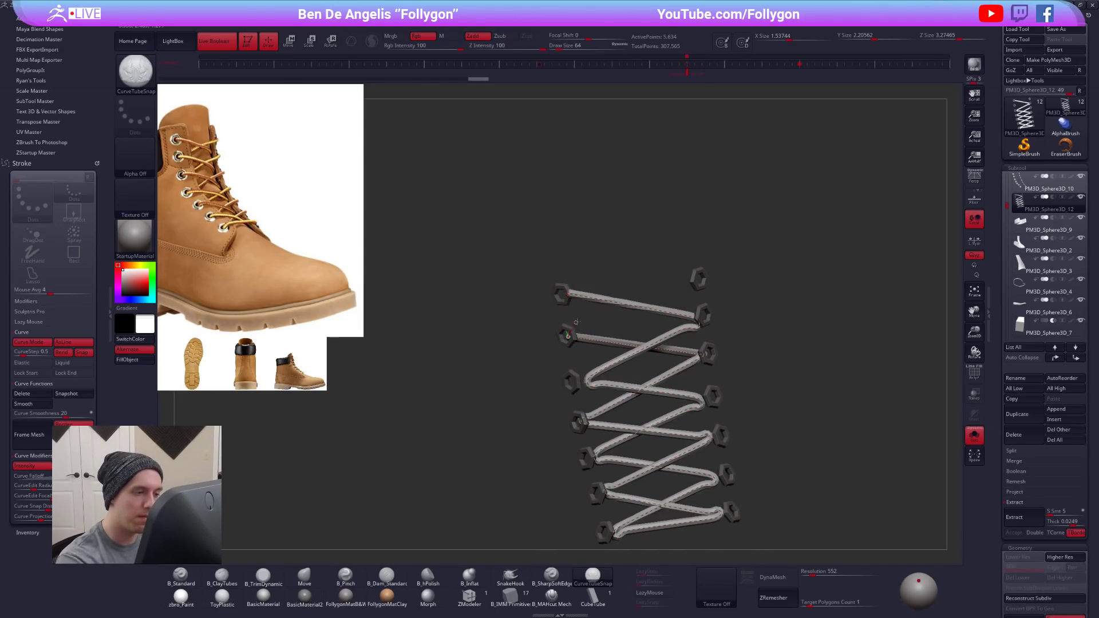
{"action": "left_click", "coordinate": [700, 278]}
{"action": "left_click_drag", "start_coordinate": [750, 382], "coordinate": [791, 522]}
{"action": "key", "text": "ctrl+z"}
{"action": "key", "text": "ctrl+z"}
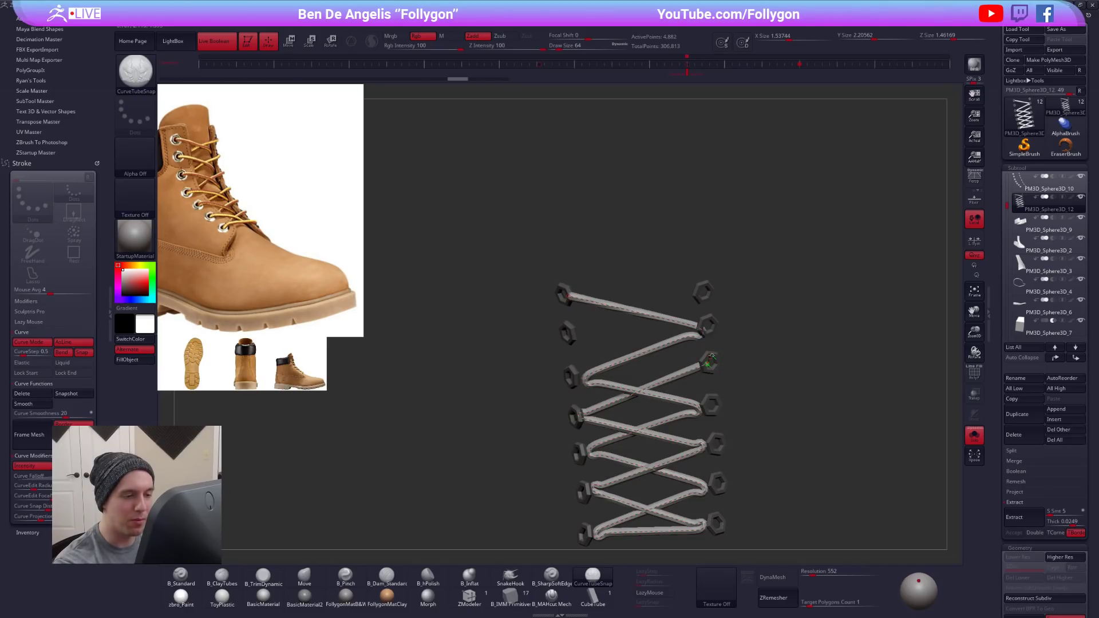
- With only the laces and eyelets visible, extend the lace to the left flap's second and the right flap's top eyelet
{"action": "left_click", "coordinate": [566, 332]}
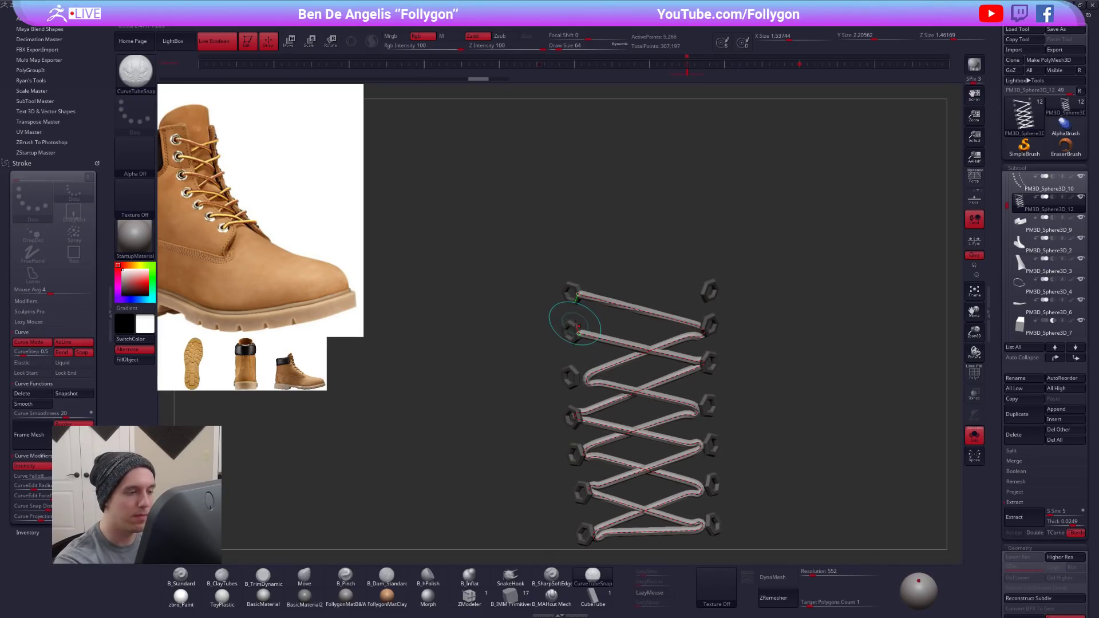
{"action": "left_click_drag", "start_coordinate": [706, 285], "coordinate": [708, 286]}
{"action": "mouse_move", "coordinate": [752, 345]}
{"action": "left_mouse_down"}
{"action": "mouse_move", "coordinate": [758, 361]}
{"action": "mouse_move", "coordinate": [694, 326]}
{"action": "left_mouse_up"}
{"action": "key", "text": "shift+alt+s"}
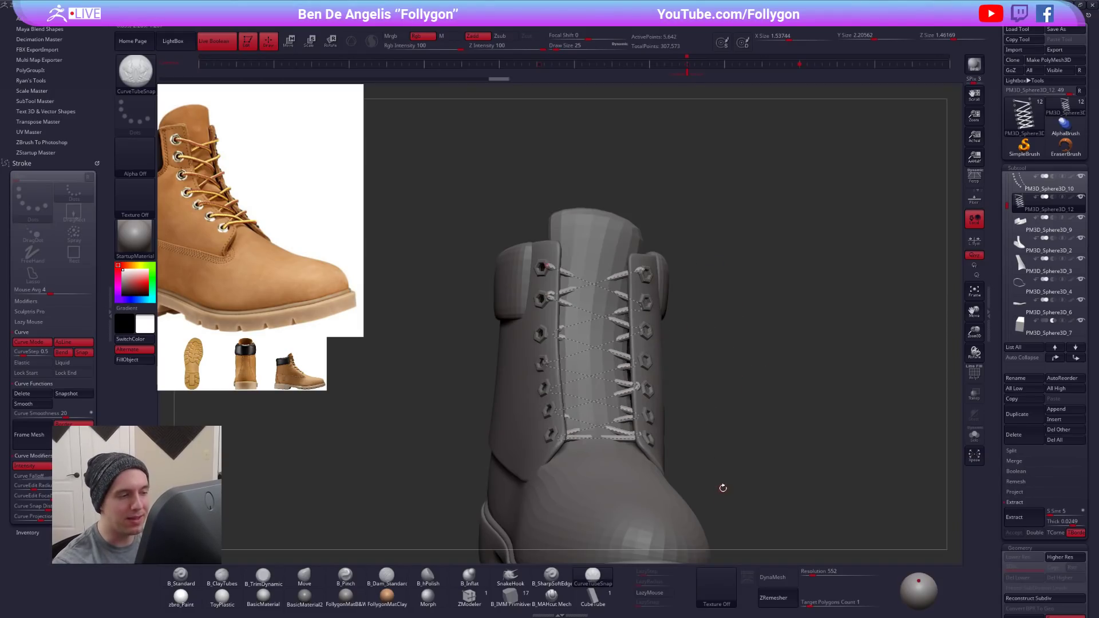
- Inspect the finished lacing on the boot, release its active curve, and isolate the laces and eyelets
{"action": "left_click_drag", "start_coordinate": [758, 470], "coordinate": [746, 481]}
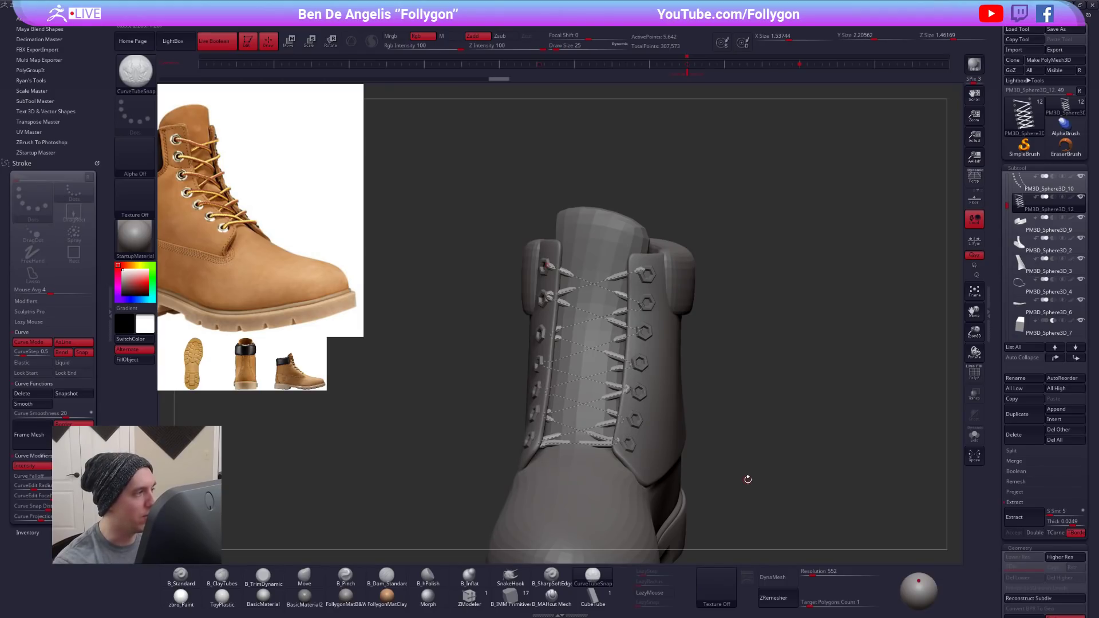
{"action": "key", "text": "shift+alt+s"}
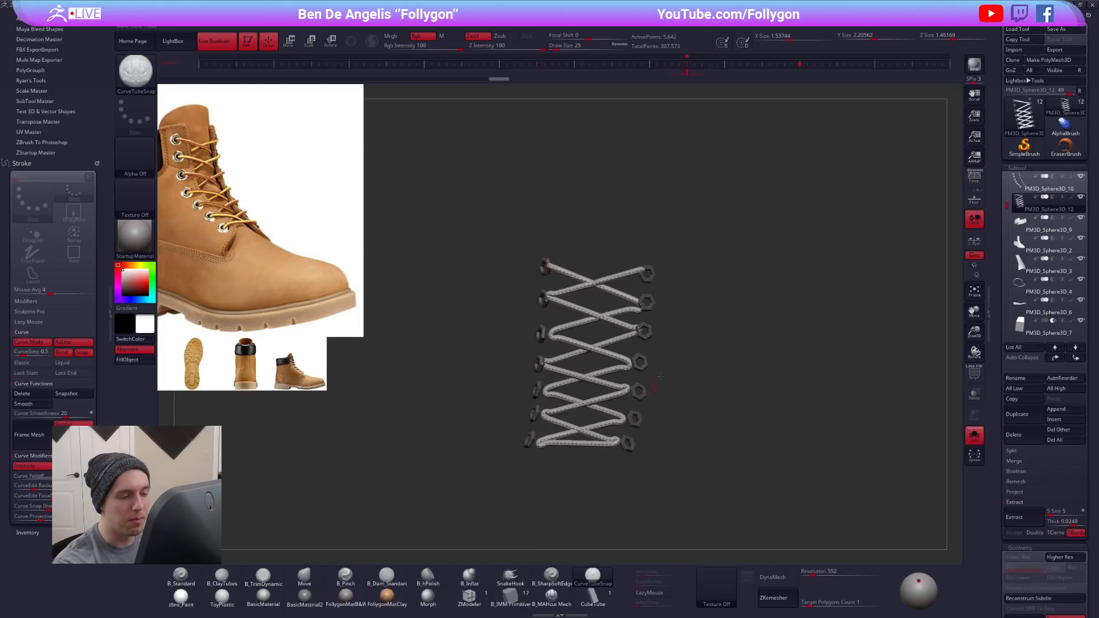
{"action": "key", "text": "shift+alt+s"}
{"action": "left_click", "coordinate": [676, 347]}
{"action": "key", "text": "shift+alt+s"}
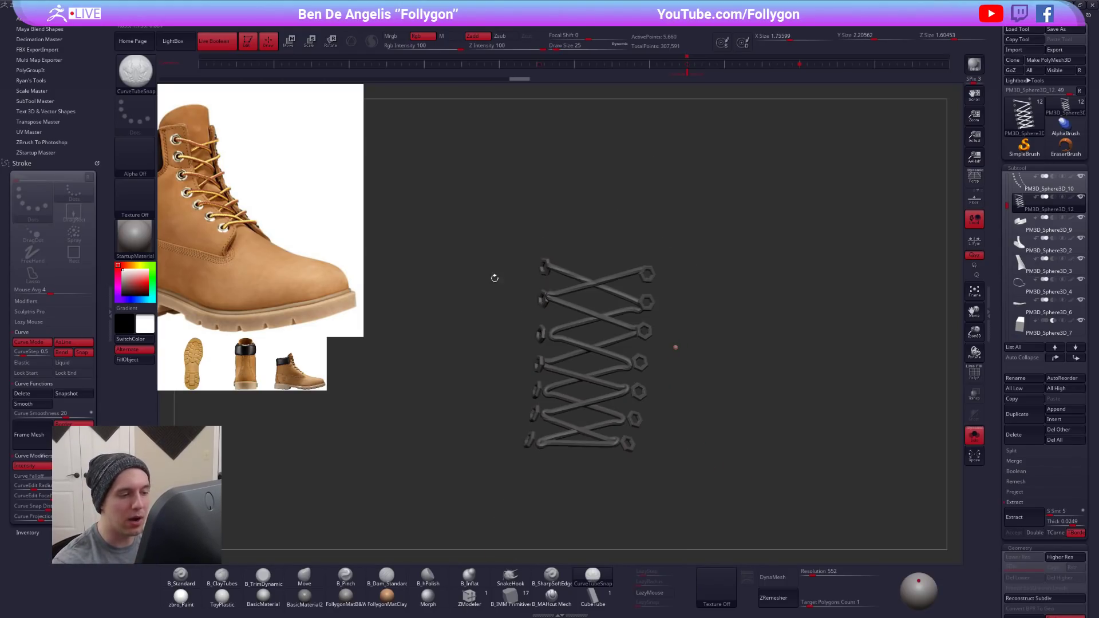
- Turn on the PolyFrame display for the laces and eyelets and switch to the Move brush
{"action": "key", "text": "shift+f"}
{"action": "left_click_drag", "start_coordinate": [655, 404], "coordinate": [690, 382], "text": "alt"}
{"action": "key", "text": "b"}
{"action": "key", "text": "m"}
{"action": "key", "text": "v"}
- Isolate the laces' polygroup by hiding the eyelets, and inspect the laces from another angle
{"action": "key", "text": "space"}
{"action": "left_click_drag", "start_coordinate": [744, 344], "coordinate": [725, 337]}
{"action": "left_click", "coordinate": [646, 318], "text": "ctrl+shift"}
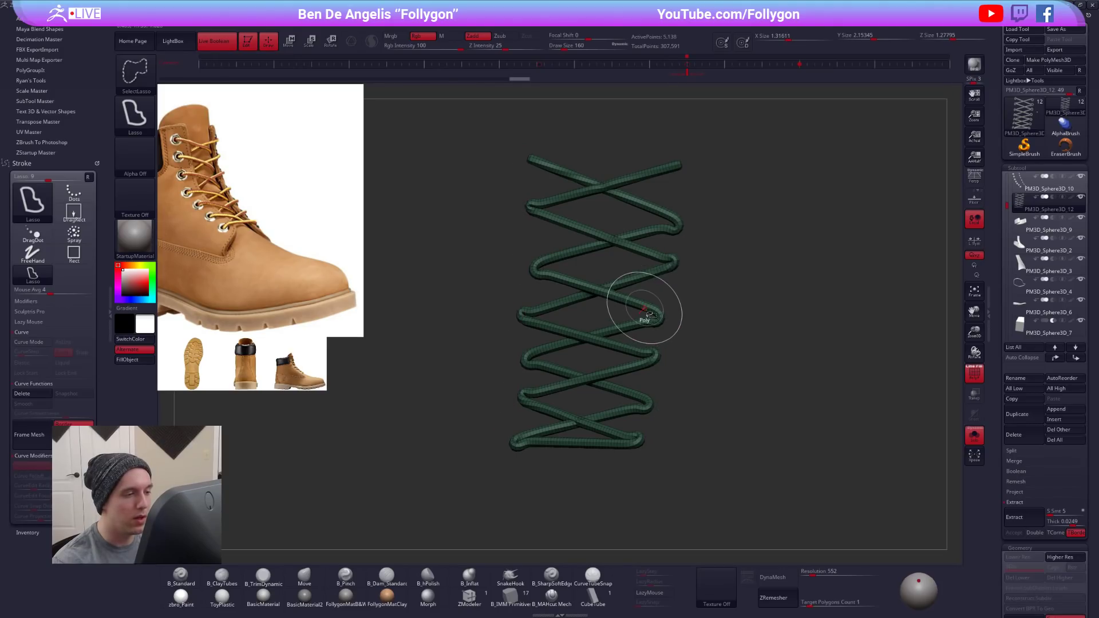
{"action": "key", "text": "space"}
{"action": "left_click", "coordinate": [694, 321]}
{"action": "left_click_drag", "start_coordinate": [639, 382], "coordinate": [616, 385], "text": "alt"}
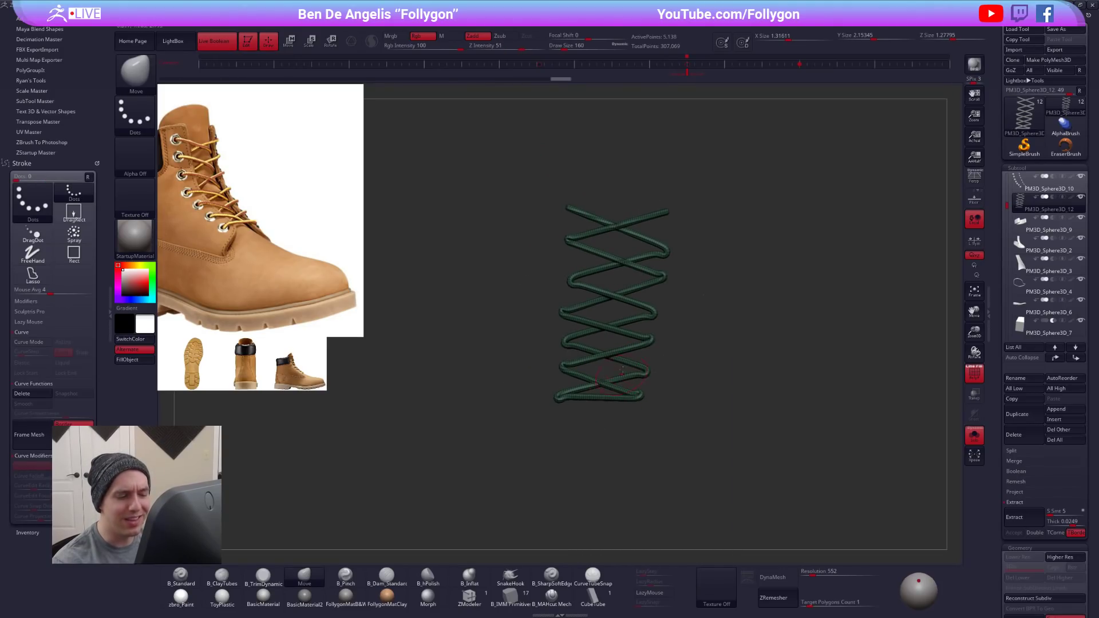
{"action": "mouse_move", "coordinate": [624, 385]}
{"action": "right_mouse_down"}
{"action": "mouse_move", "coordinate": [605, 389]}
{"action": "mouse_move", "coordinate": [621, 393]}
{"action": "right_mouse_up"}
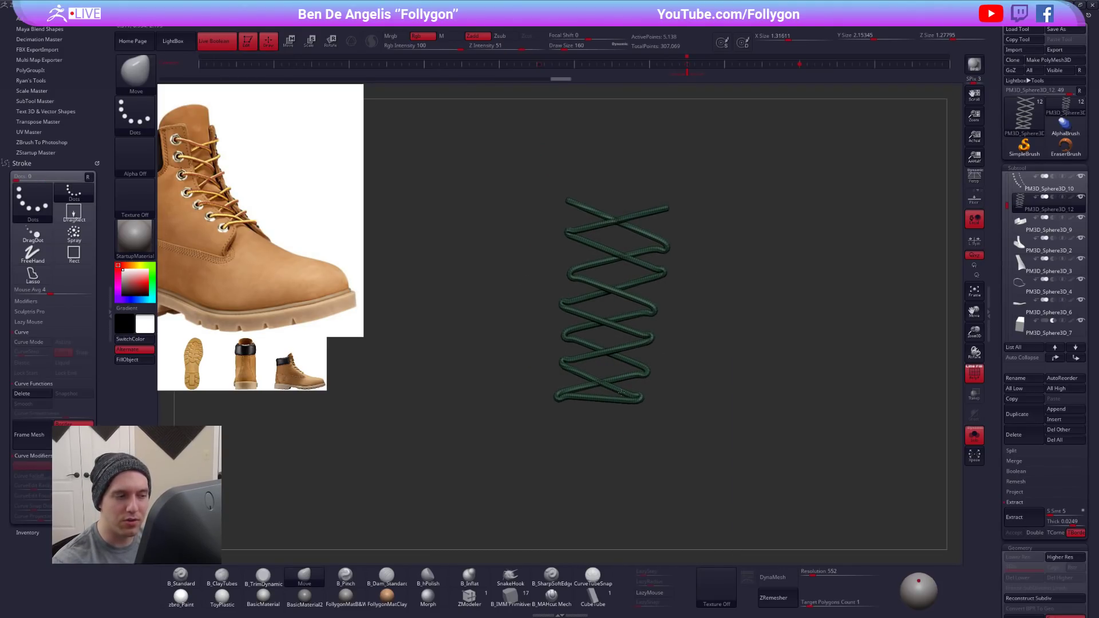
{"action": "left_click", "coordinate": [110, 312]}
{"action": "mouse_move", "coordinate": [638, 273]}
{"action": "left_mouse_down", "text": "ctrl+alt+shift"}
{"action": "mouse_move", "coordinate": [691, 267]}
{"action": "mouse_move", "coordinate": [680, 281]}
{"action": "left_mouse_up", "text": "ctrl+alt+shift"}
{"action": "mouse_move", "coordinate": [581, 366]}
{"action": "right_mouse_down"}
{"action": "mouse_move", "coordinate": [606, 355]}
{"action": "mouse_move", "coordinate": [584, 341]}
{"action": "right_mouse_up"}
{"action": "right_click_drag", "start_coordinate": [611, 286], "coordinate": [688, 279], "text": "ctrl"}
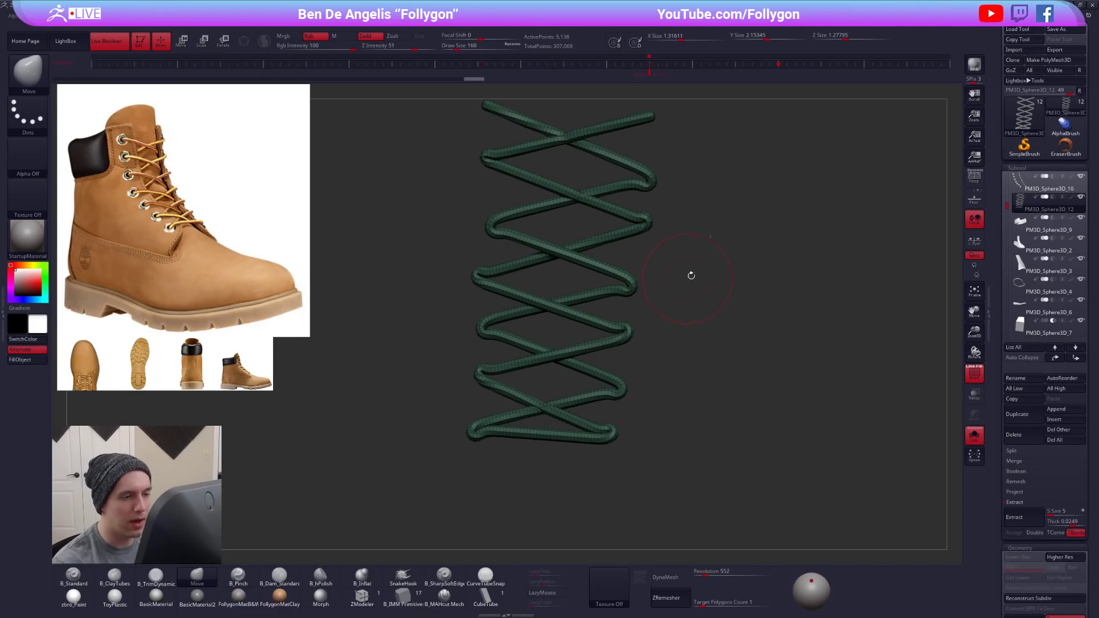
{"action": "left_click", "coordinate": [2, 328]}
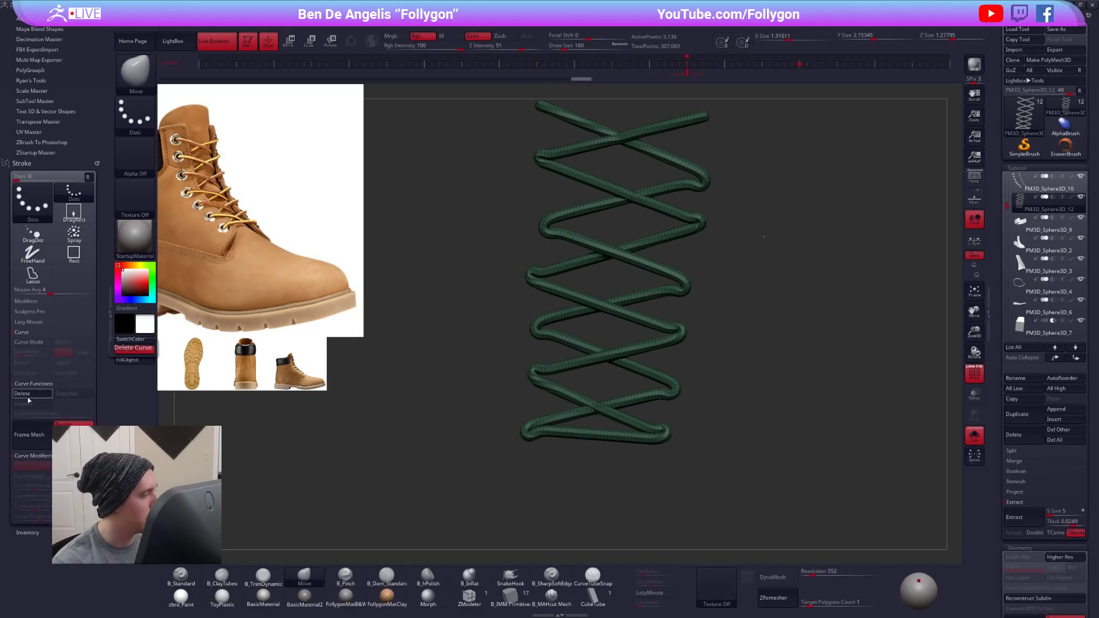
{"action": "left_click", "coordinate": [112, 307]}
- Try remeshing the laces with ZRemesher at a target polygon count of 0.1 and subdividing the result
{"action": "mouse_move", "coordinate": [341, 351]}
{"action": "left_mouse_down"}
{"action": "mouse_move", "coordinate": [412, 321]}
{"action": "mouse_move", "coordinate": [555, 348]}
{"action": "left_mouse_up"}
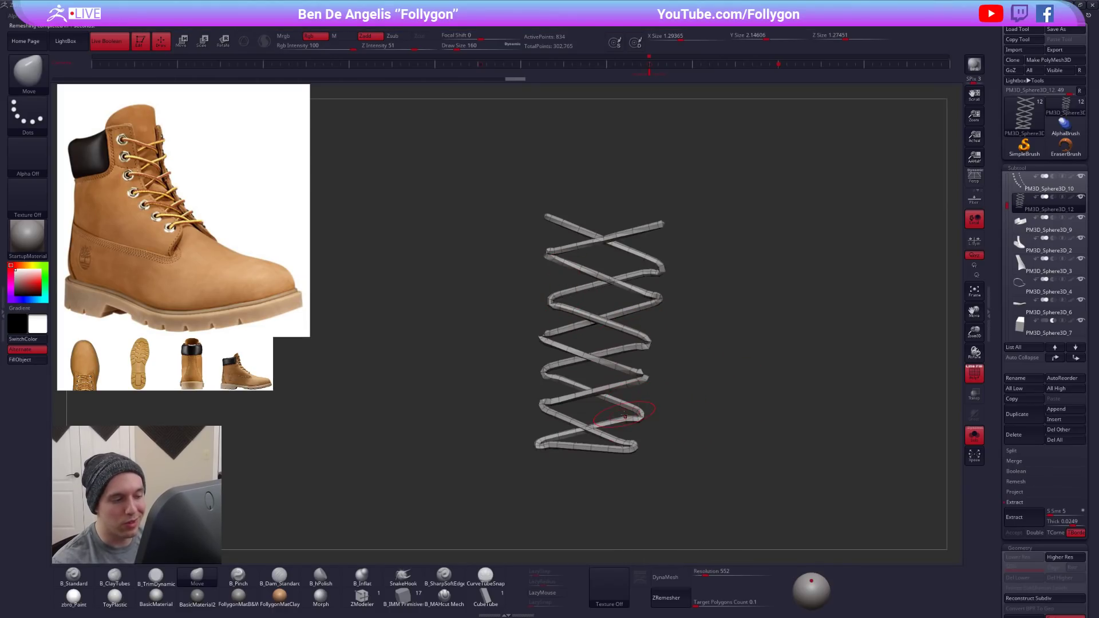
{"action": "right_click_drag", "start_coordinate": [624, 416], "coordinate": [626, 384]}
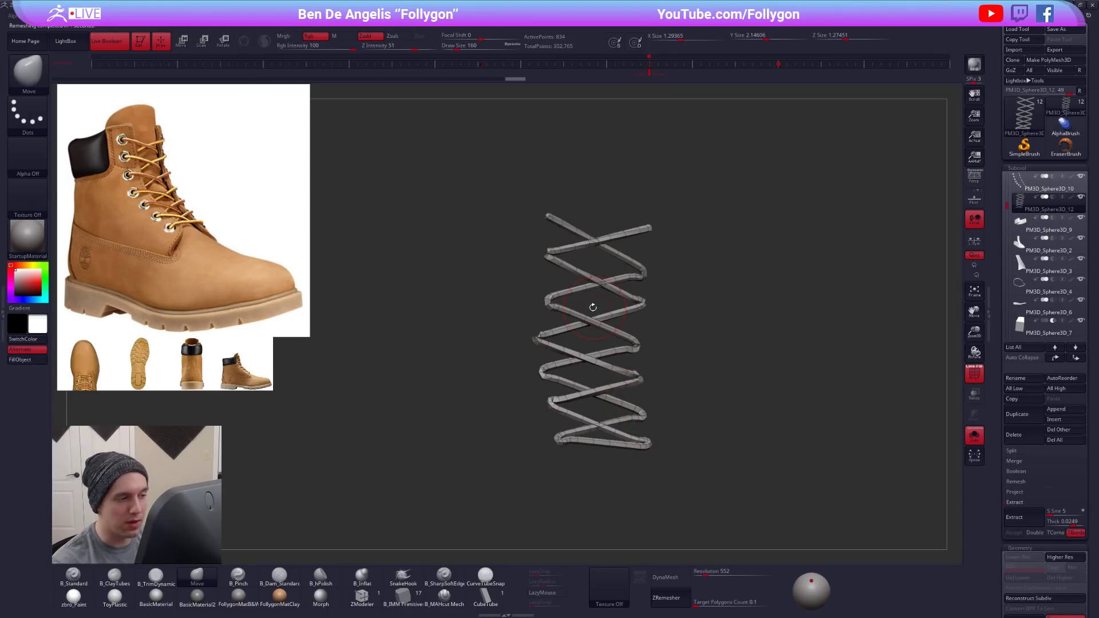
{"action": "key", "text": "ctrl+d"}
{"action": "right_click_drag", "start_coordinate": [587, 287], "coordinate": [637, 356], "text": "ctrl"}
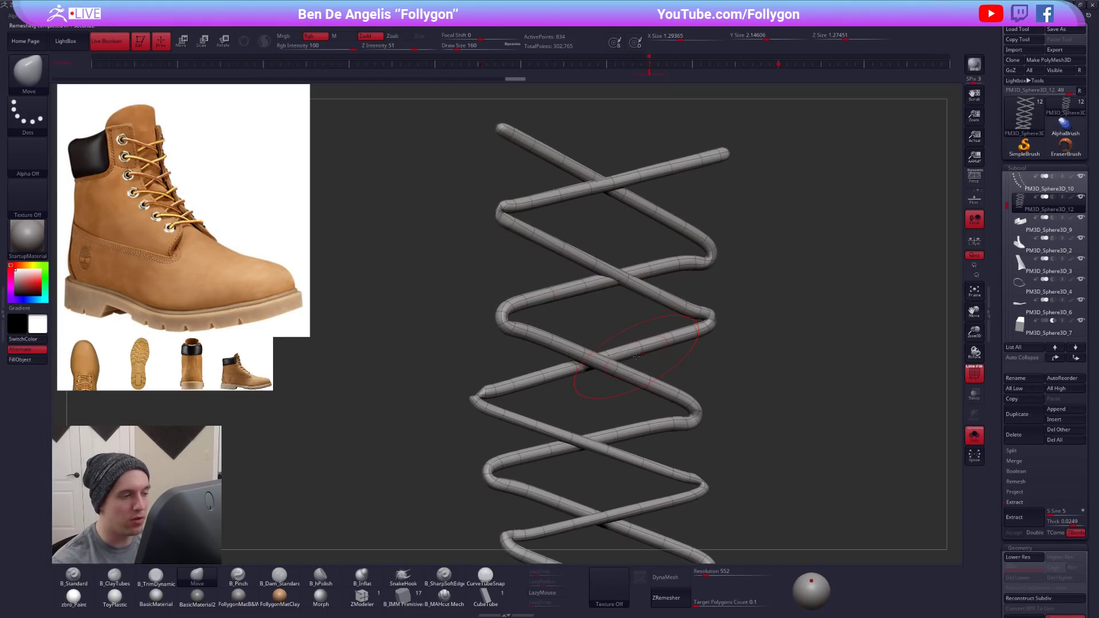
{"action": "key", "text": "shift+d"}
{"action": "right_click_drag", "start_coordinate": [465, 392], "coordinate": [487, 409]}
{"action": "key", "text": "ctrl+shift+z"}
- Set up ZModeler with the Delete edge action targeting EdgeLoop Complete, and Do Nothing for polygons and points
{"action": "mouse_move", "coordinate": [561, 475]}
{"action": "right_mouse_down", "text": "alt"}
{"action": "mouse_move", "coordinate": [571, 329]}
{"action": "mouse_move", "coordinate": [551, 254]}
{"action": "right_mouse_up", "text": "alt"}
{"action": "left_click_drag", "start_coordinate": [525, 425], "coordinate": [562, 461], "text": "ctrl"}
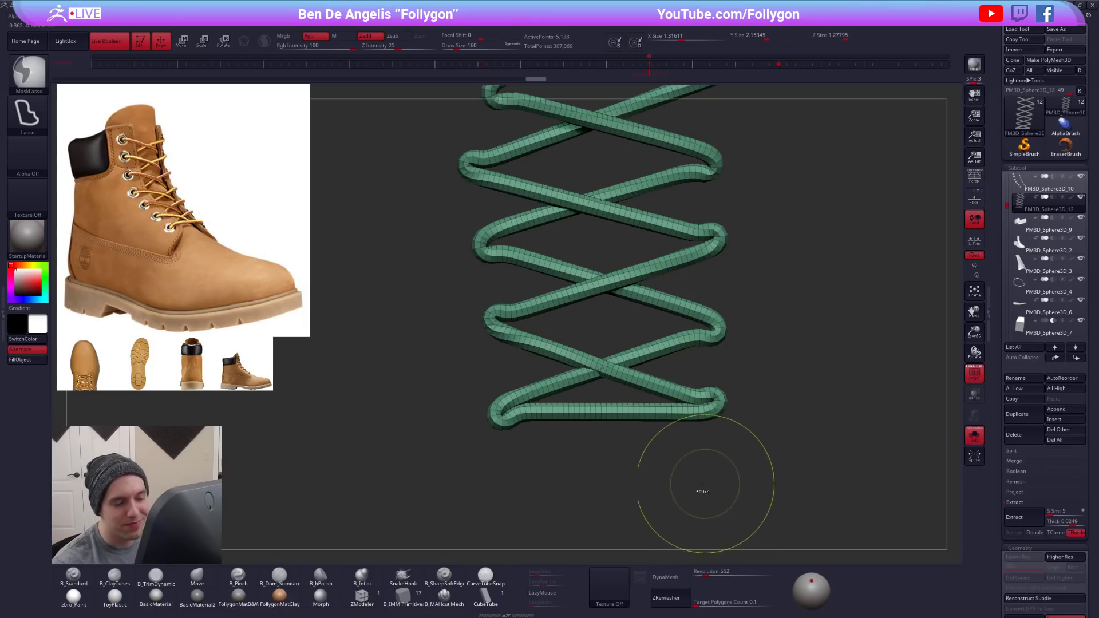
{"action": "left_click", "coordinate": [358, 596]}
{"action": "right_click_drag", "start_coordinate": [575, 406], "coordinate": [564, 449], "text": "ctrl"}
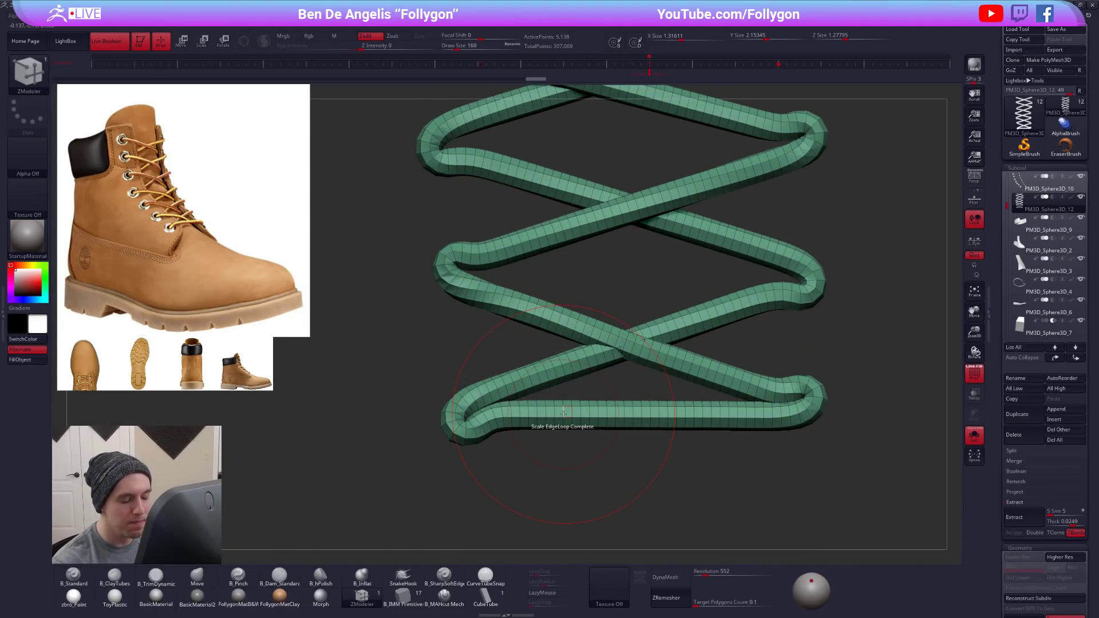
{"action": "key", "text": "space"}
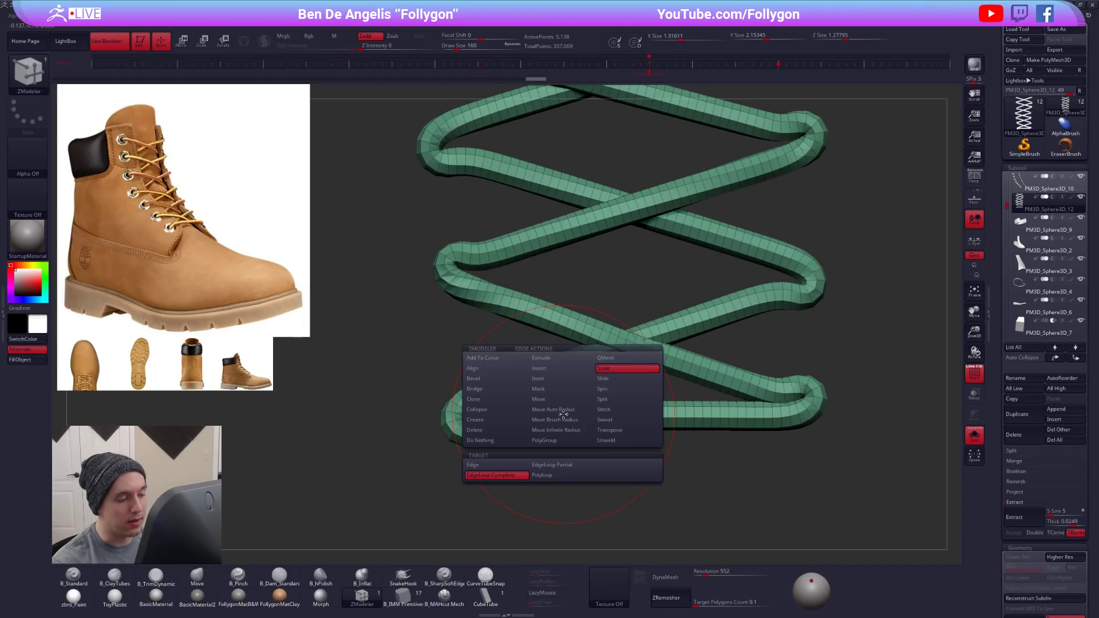
{"action": "left_click", "coordinate": [491, 430]}
{"action": "left_click", "coordinate": [554, 468]}
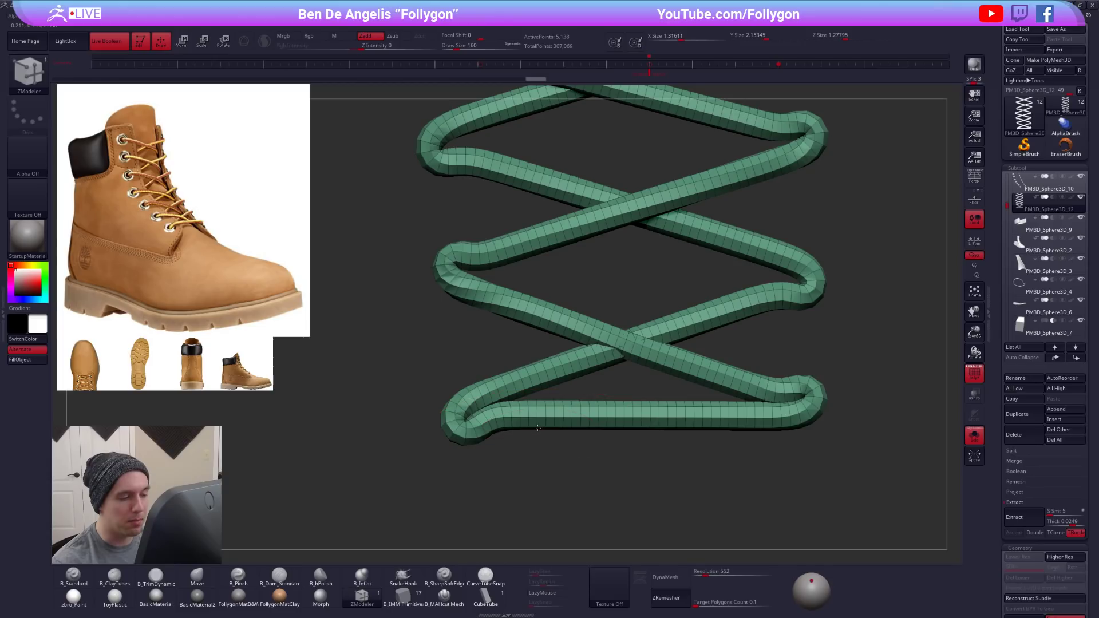
{"action": "left_click_drag", "start_coordinate": [555, 468], "coordinate": [553, 432]}
{"action": "key", "text": "space"}
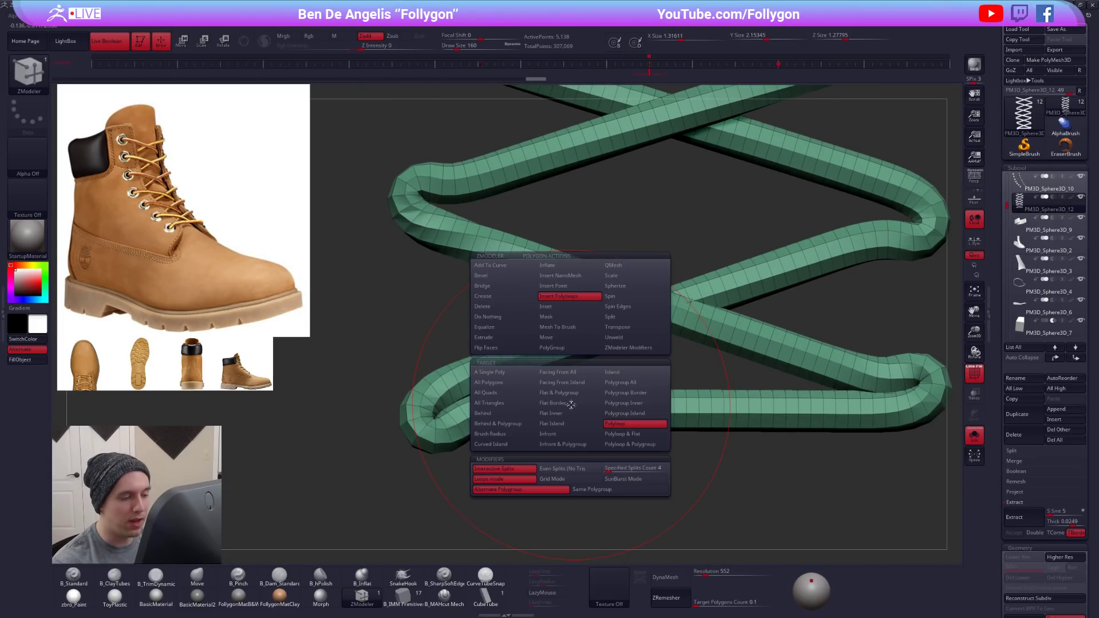
{"action": "left_click", "coordinate": [497, 317]}
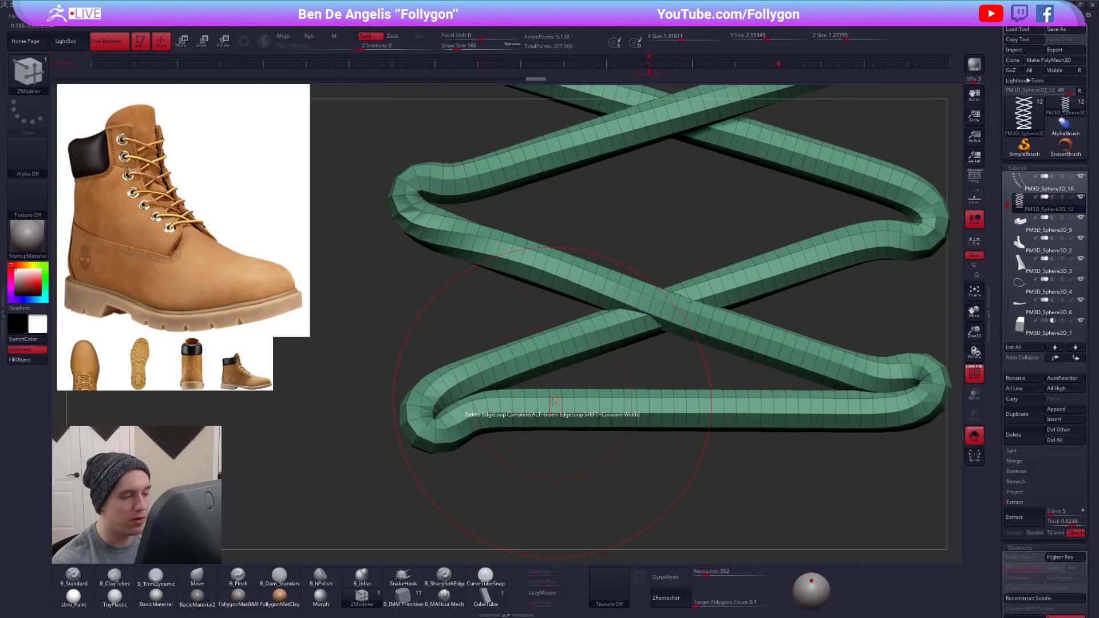
{"action": "key", "text": "space"}
{"action": "left_click", "coordinate": [477, 423]}
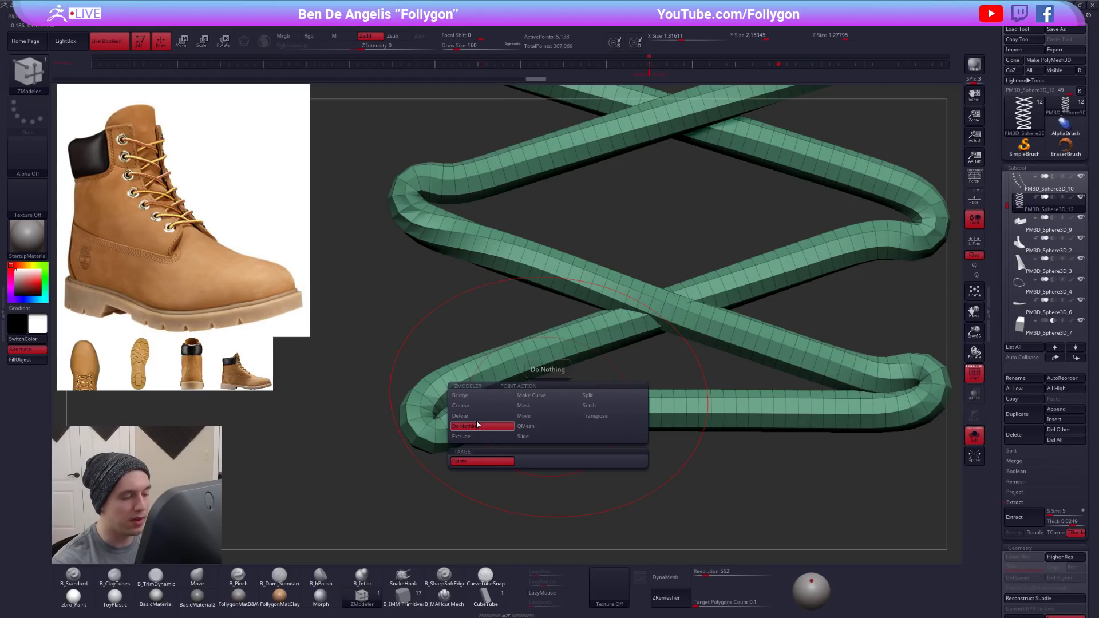
- Thin out the edge loops along the laces' bottom horizontal strand, from the left bend to the right bend
{"action": "left_click", "coordinate": [462, 412]}
{"action": "left_click", "coordinate": [476, 408]}
{"action": "left_click", "coordinate": [489, 406]}
{"action": "left_click", "coordinate": [500, 406]}
{"action": "left_click", "coordinate": [539, 402]}
{"action": "left_click", "coordinate": [549, 402]}
{"action": "left_click", "coordinate": [563, 404]}
{"action": "left_click", "coordinate": [587, 404]}
{"action": "left_click", "coordinate": [611, 406]}
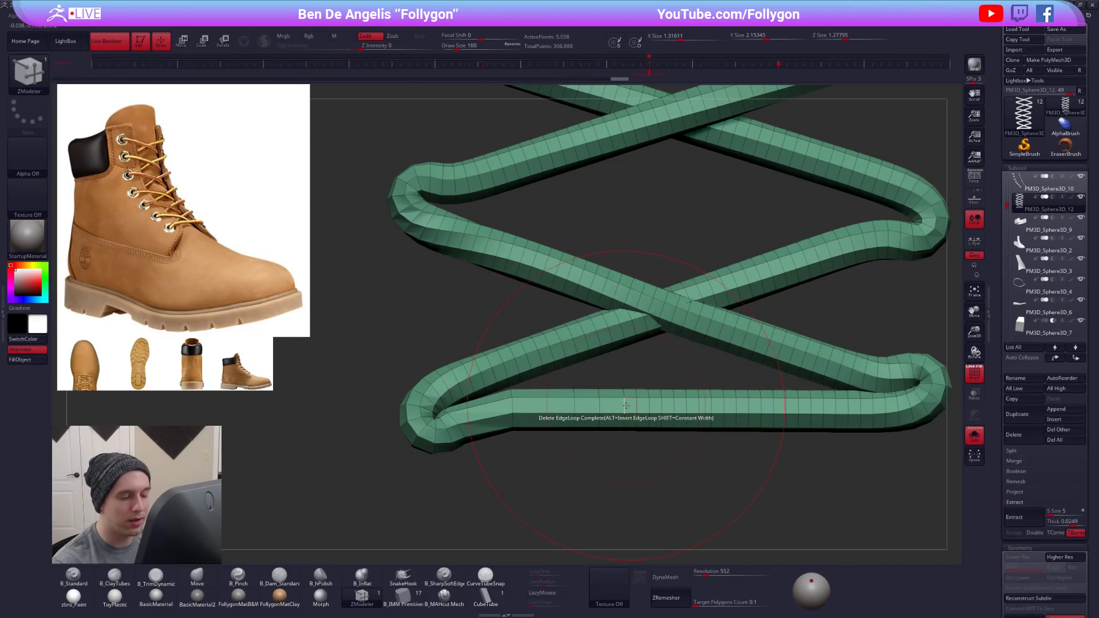
{"action": "left_click", "coordinate": [630, 406]}
{"action": "left_click", "coordinate": [640, 409]}
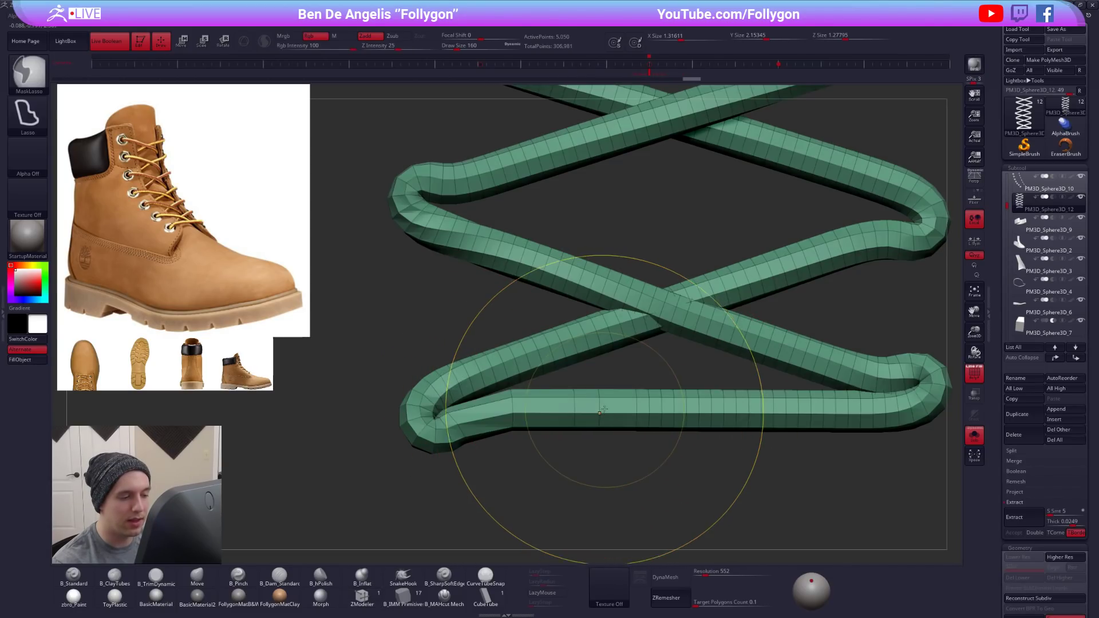
{"action": "left_click", "coordinate": [649, 407]}
{"action": "left_click", "coordinate": [665, 406]}
{"action": "left_click", "coordinate": [681, 406]}
{"action": "left_click", "coordinate": [697, 406]}
{"action": "left_click", "coordinate": [713, 405]}
{"action": "left_click", "coordinate": [728, 405]}
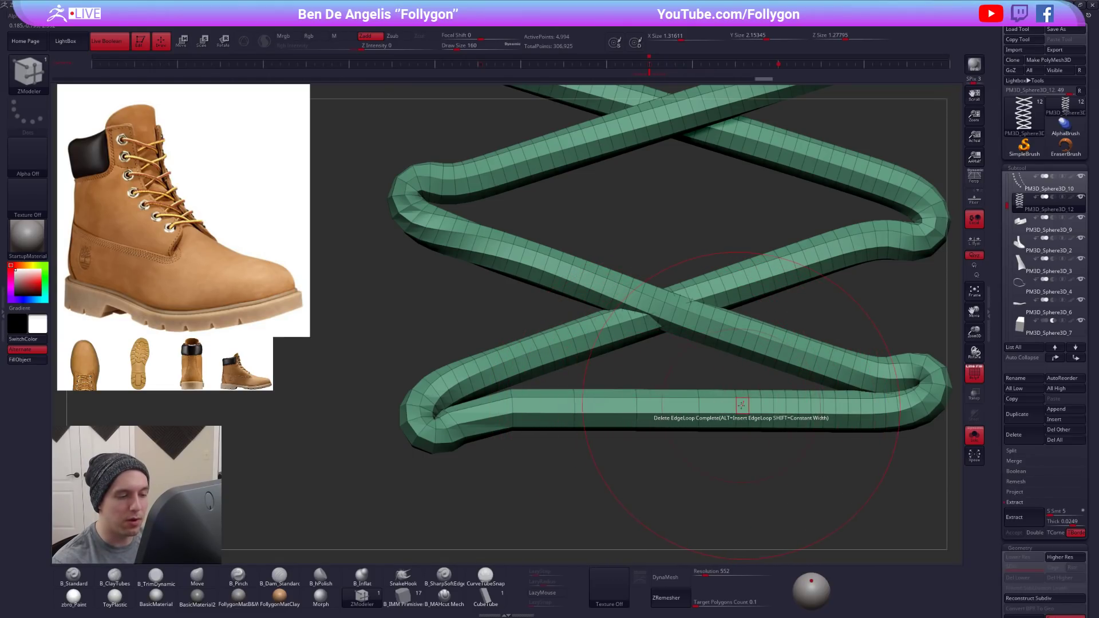
{"action": "left_click", "coordinate": [758, 406]}
{"action": "left_click", "coordinate": [776, 406]}
{"action": "left_click", "coordinate": [781, 406]}
{"action": "left_click", "coordinate": [809, 405]}
{"action": "left_click", "coordinate": [826, 406]}
{"action": "left_click", "coordinate": [837, 405]}
{"action": "left_click", "coordinate": [850, 406]}
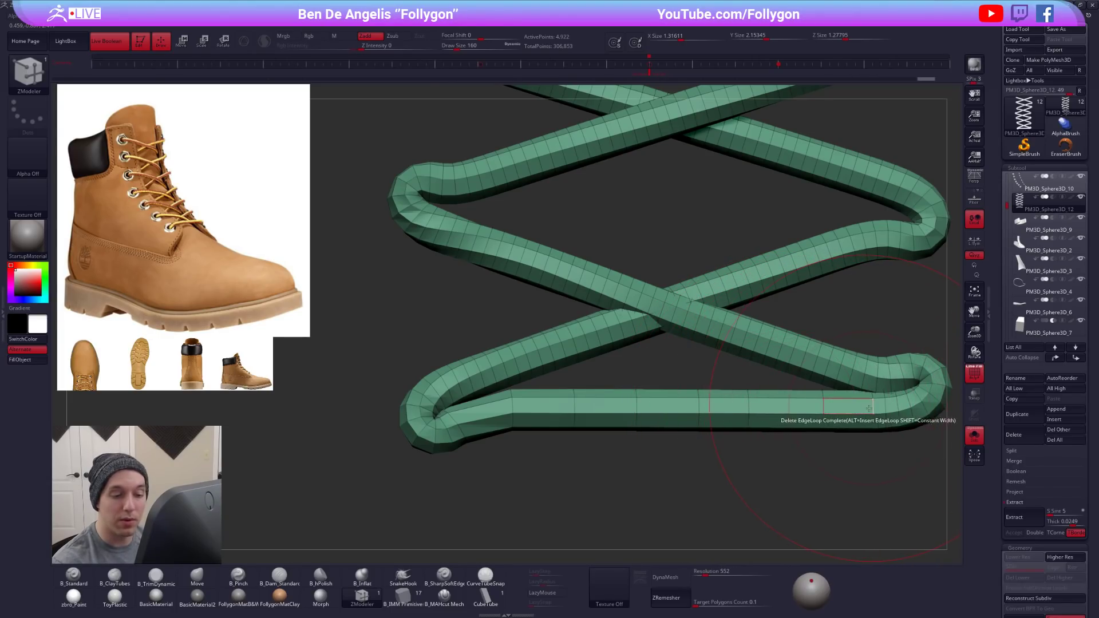
{"action": "left_click", "coordinate": [875, 406]}
{"action": "left_click", "coordinate": [896, 406]}
{"action": "left_click", "coordinate": [906, 403]}
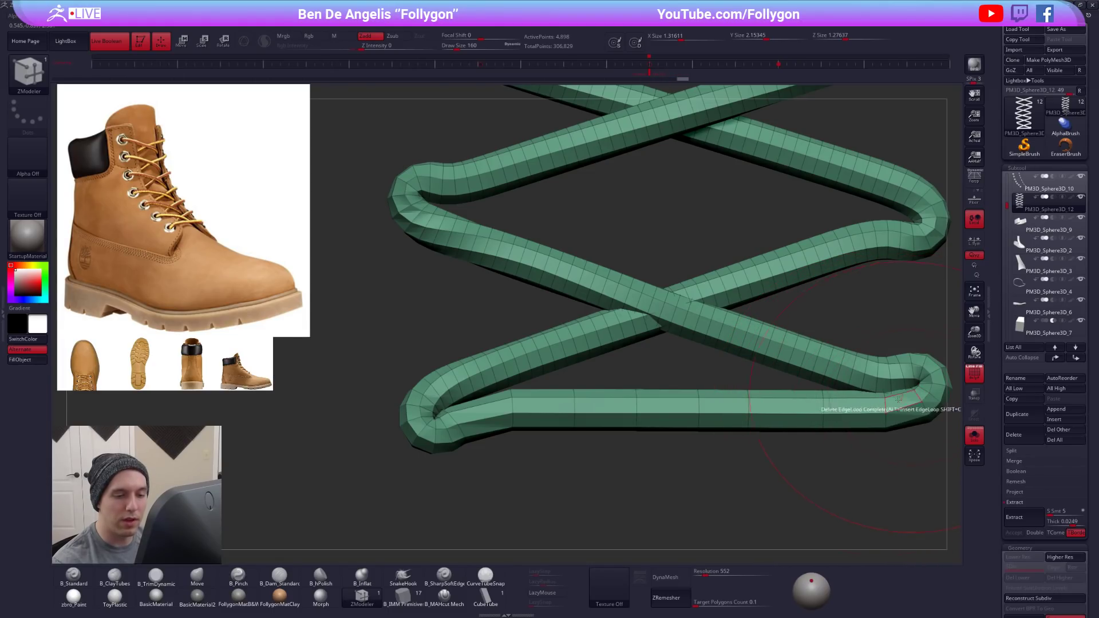
{"action": "left_click", "coordinate": [439, 424]}
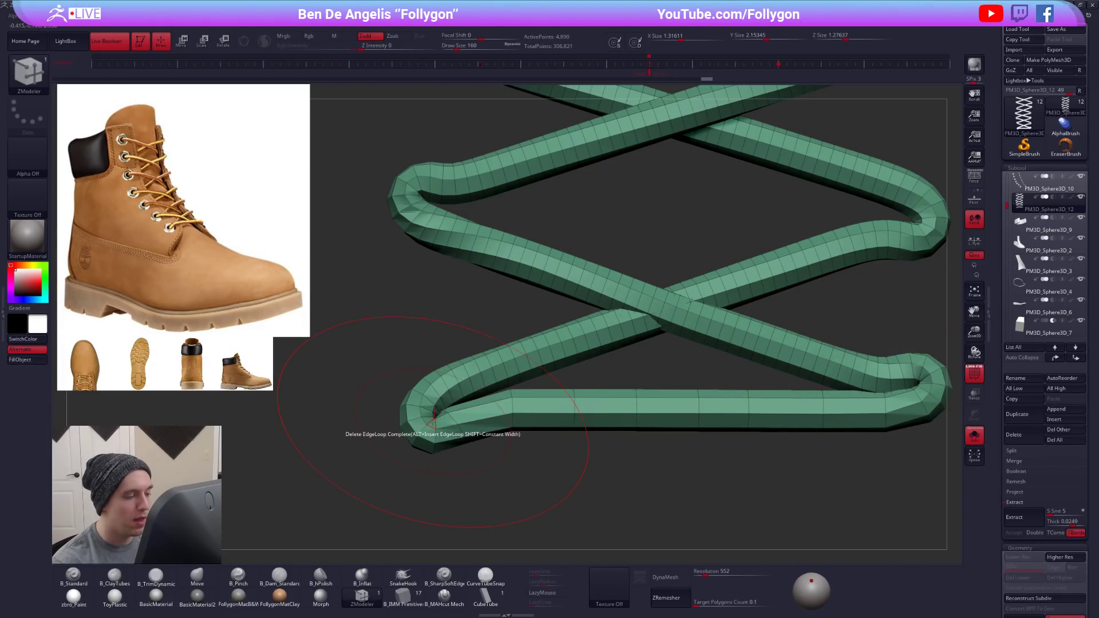
{"action": "left_click", "coordinate": [437, 423]}
- Bring the boot back into view and pull the bottom strand's right bend into the right flap's lowest eyelet with the Move brush
{"action": "right_click_drag", "start_coordinate": [569, 417], "coordinate": [658, 397], "text": "ctrl"}
{"action": "key", "text": "alt+s"}
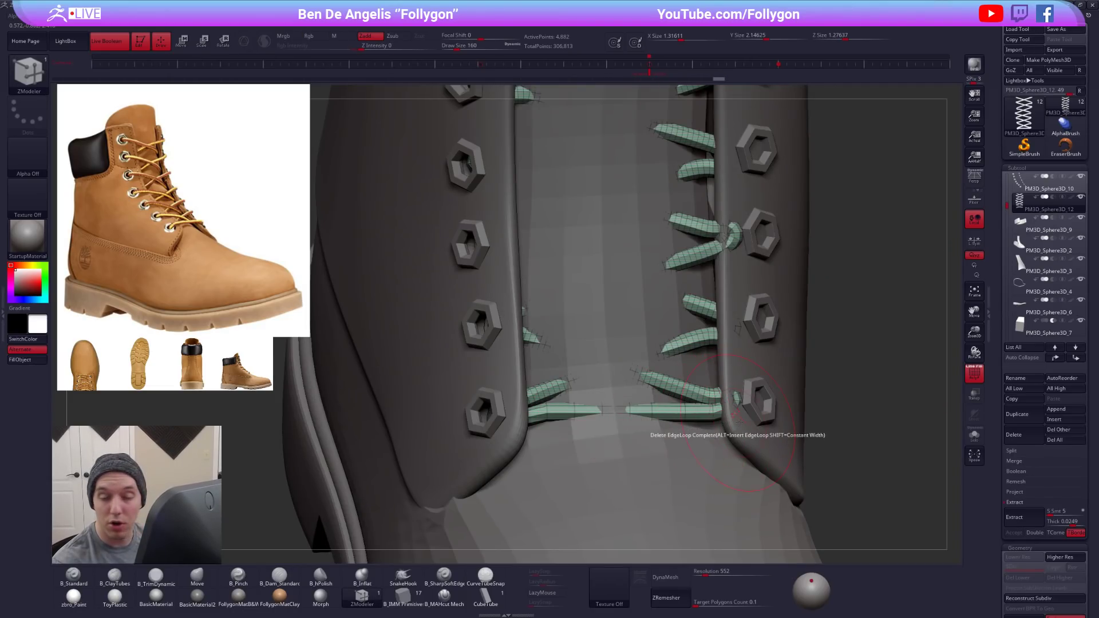
{"action": "key", "text": "b"}
{"action": "key", "text": "m"}
{"action": "key", "text": "v"}
{"action": "key", "text": "space"}
{"action": "left_click_drag", "start_coordinate": [731, 401], "coordinate": [767, 403]}
- Resize the Move brush and pull the bottom strand's left bend into the left flap's lowest eyelet, refining it with the laces isolated
{"action": "key", "text": "space"}
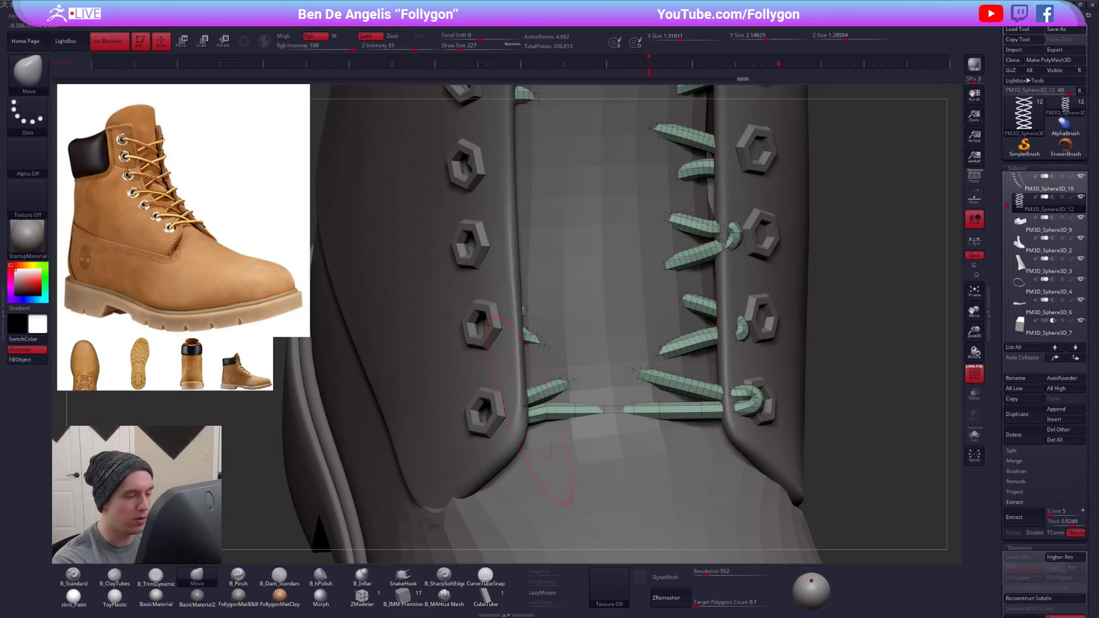
{"action": "key", "text": "space"}
{"action": "left_click_drag", "start_coordinate": [492, 421], "coordinate": [487, 414]}
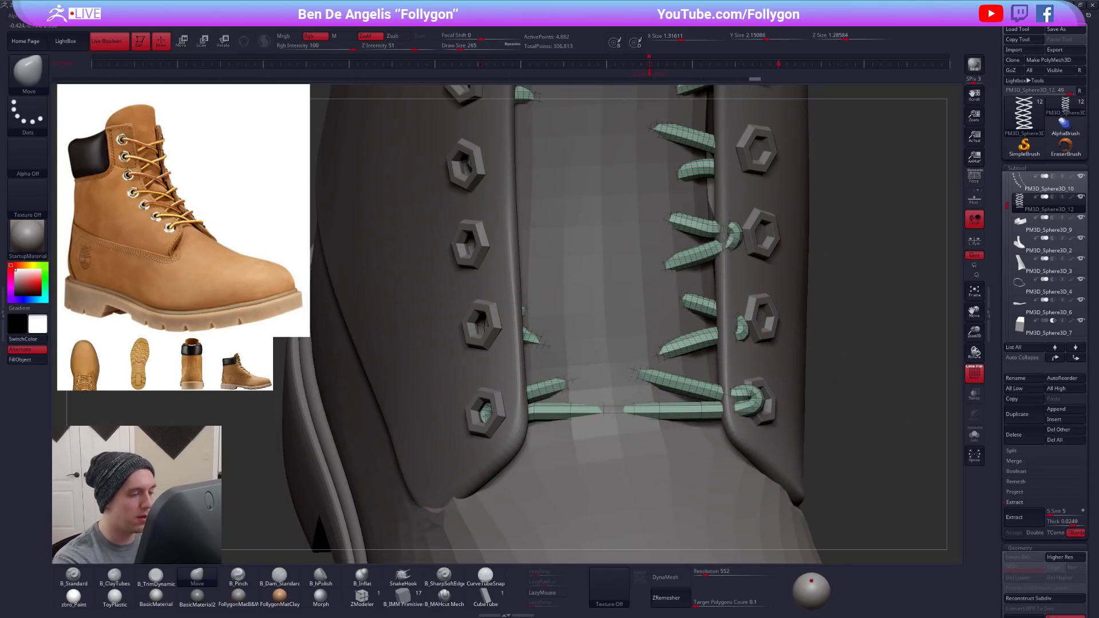
{"action": "right_click_drag", "start_coordinate": [508, 384], "coordinate": [503, 395]}
{"action": "key", "text": "shift+s"}
{"action": "key", "text": "space"}
{"action": "left_click_drag", "start_coordinate": [517, 439], "coordinate": [512, 440]}
{"action": "right_click_drag", "start_coordinate": [512, 444], "coordinate": [489, 400]}
{"action": "key", "text": "w"}
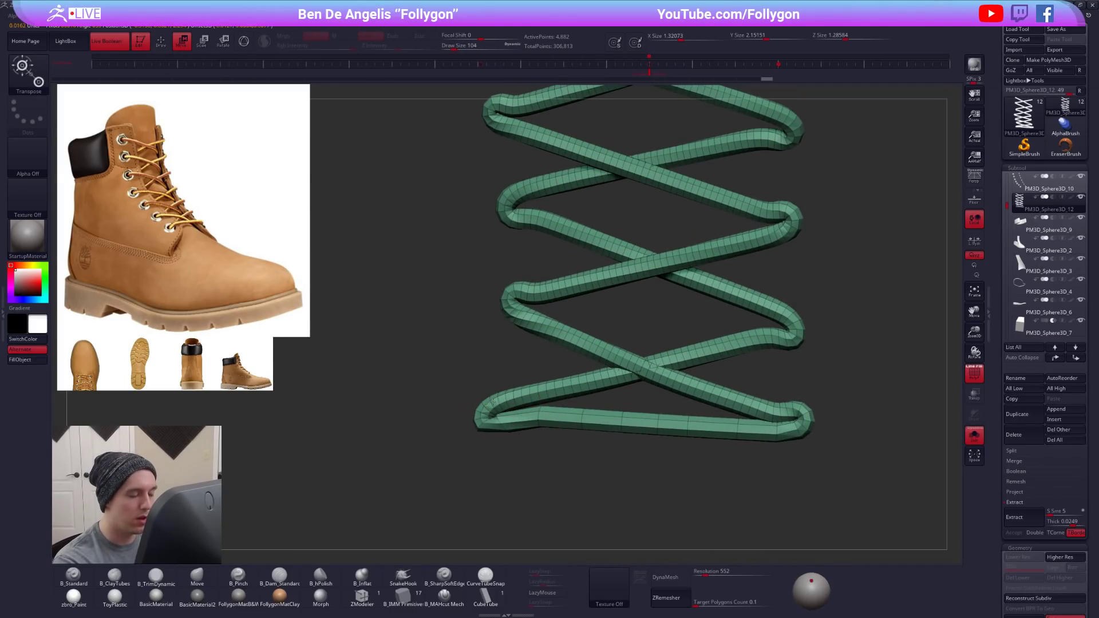
{"action": "left_click_drag", "start_coordinate": [486, 404], "coordinate": [521, 390], "text": "ctrl"}
{"action": "key", "text": "q"}
{"action": "key", "text": "space"}
{"action": "left_click_drag", "start_coordinate": [509, 433], "coordinate": [512, 434]}
{"action": "left_click", "coordinate": [513, 447], "text": "ctrl"}
{"action": "right_click_drag", "start_coordinate": [513, 448], "coordinate": [506, 421]}
{"action": "left_click_drag", "start_coordinate": [480, 437], "coordinate": [598, 423]}
{"action": "mouse_move", "coordinate": [598, 425]}
{"action": "right_mouse_down"}
{"action": "mouse_move", "coordinate": [595, 458]}
{"action": "mouse_move", "coordinate": [586, 413]}
{"action": "mouse_move", "coordinate": [598, 461]}
{"action": "mouse_move", "coordinate": [604, 451]}
{"action": "right_mouse_up"}
{"action": "key", "text": "ctrl+z"}
{"action": "key", "text": "ctrl+z"}
{"action": "key", "text": "ctrl+z"}
{"action": "key", "text": "ctrl+z"}
- Mask half of the lace topologically from the middle of the bottom strand and turn it into its own polygroup
{"action": "left_click_drag", "start_coordinate": [605, 450], "coordinate": [609, 458], "text": "ctrl"}
{"action": "right_click_drag", "start_coordinate": [602, 401], "coordinate": [604, 424], "text": "ctrl"}
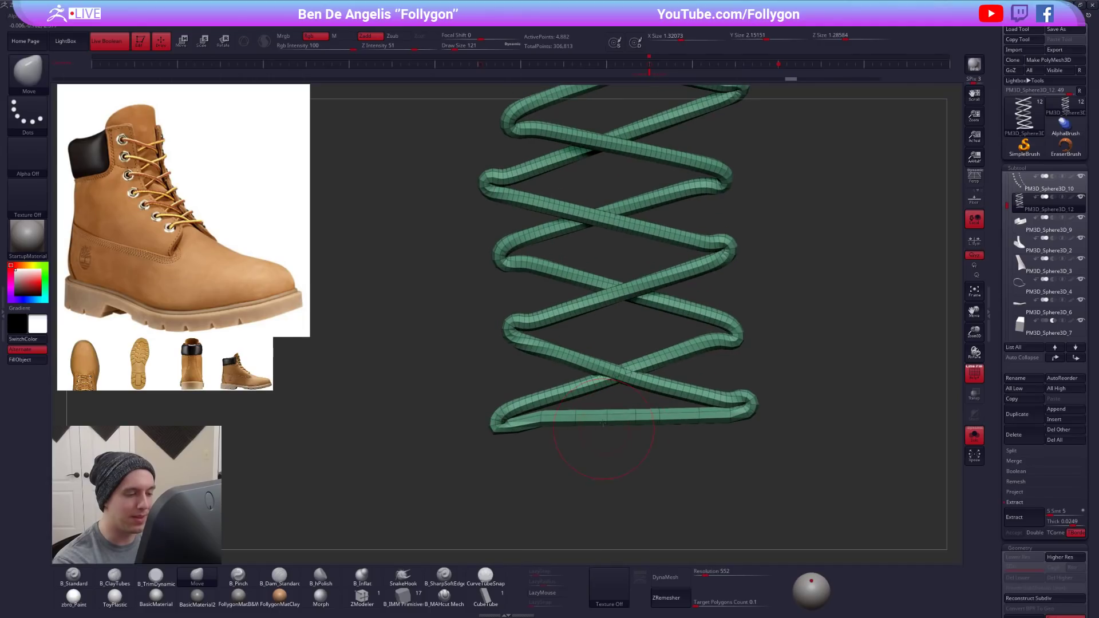
{"action": "key", "text": "w"}
{"action": "left_click_drag", "start_coordinate": [612, 415], "coordinate": [634, 413], "text": "ctrl"}
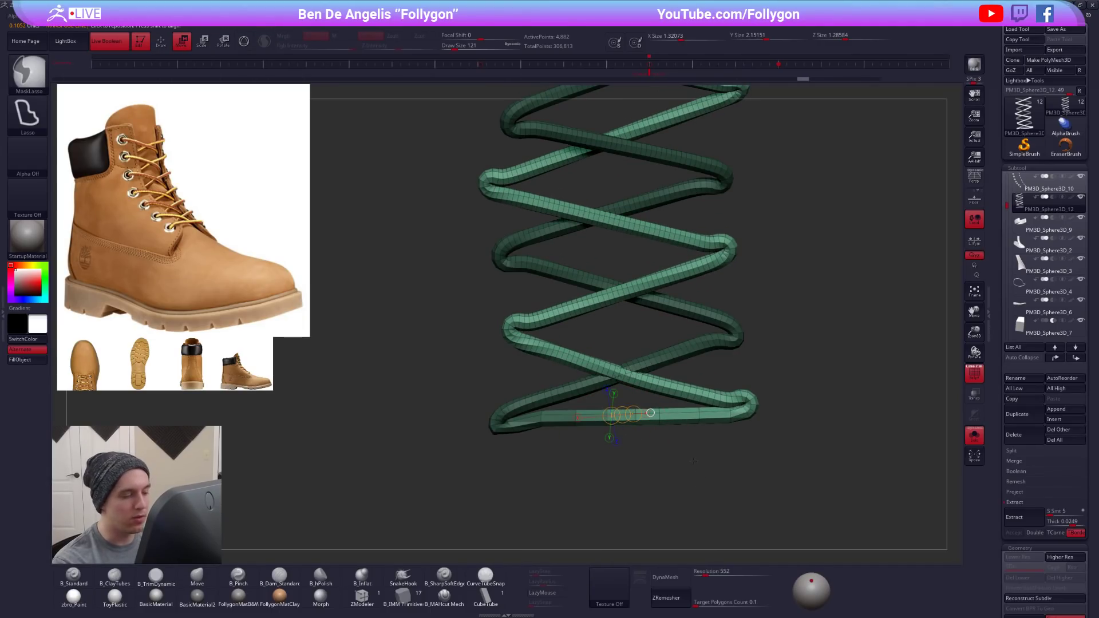
{"action": "key", "text": "ctrl+w"}
{"action": "key", "text": "q"}
{"action": "right_click_drag", "start_coordinate": [694, 462], "coordinate": [707, 507], "text": "ctrl"}
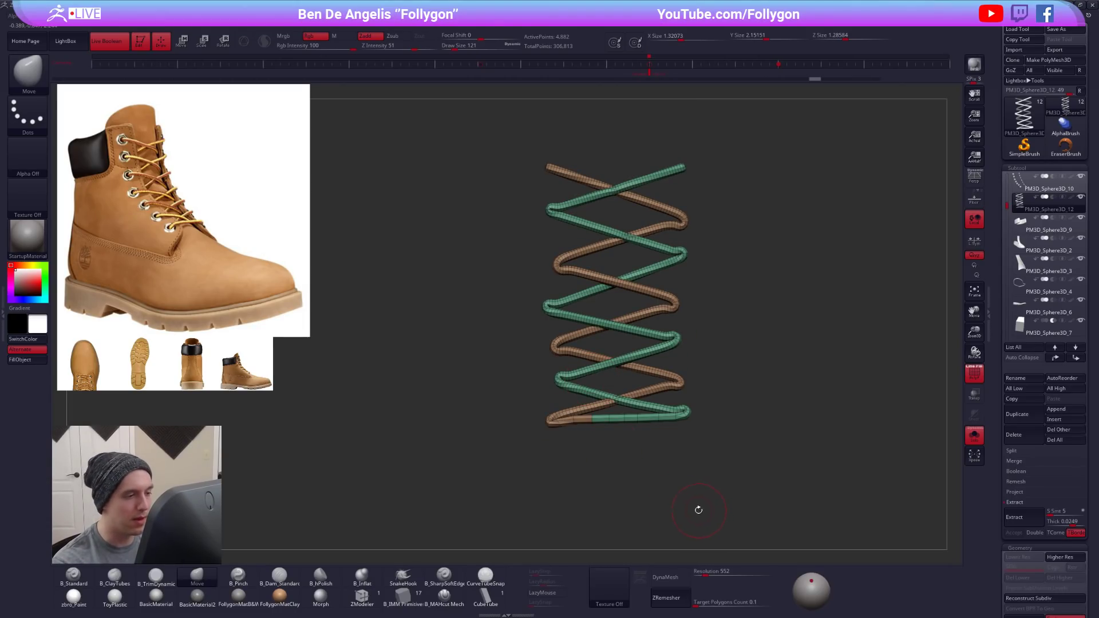
- Check the two lace polygroups on the boot, then mask the green lace above the bottom strand's right bend topologically
{"action": "key", "text": "alt+s"}
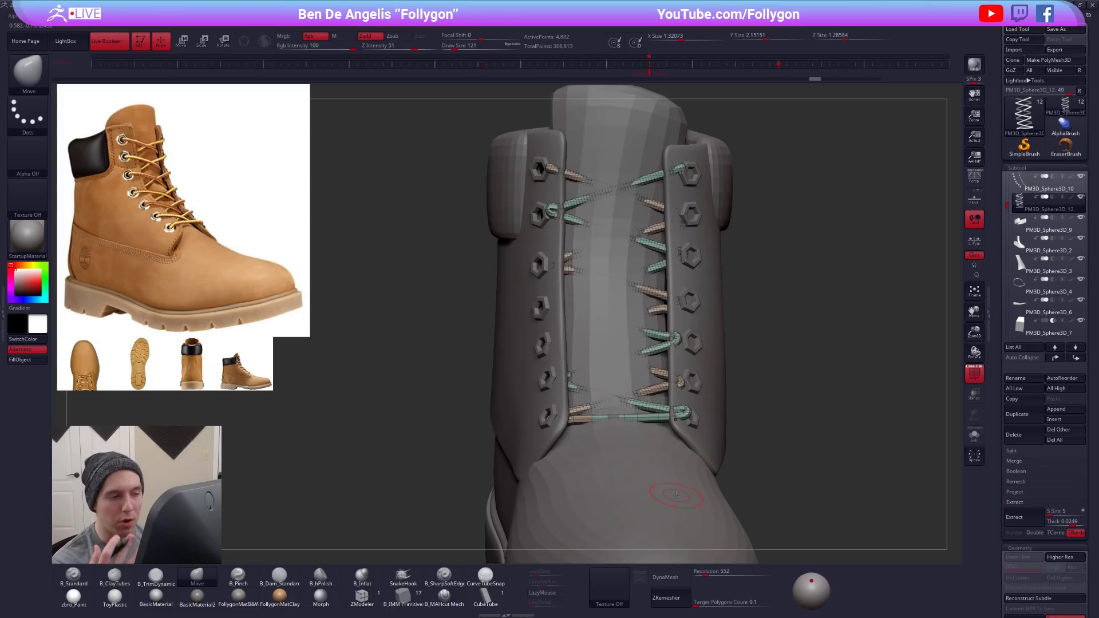
{"action": "key", "text": "alt+s"}
{"action": "right_click_drag", "start_coordinate": [565, 427], "coordinate": [592, 440], "text": "alt"}
{"action": "right_click_drag", "start_coordinate": [758, 395], "coordinate": [661, 426], "text": "alt"}
{"action": "key", "text": "w"}
{"action": "left_click_drag", "start_coordinate": [680, 401], "coordinate": [661, 398], "text": "ctrl"}
{"action": "key", "text": "q"}
- Adjust the Move brush size and position the bottom strand's right bend at the right flap's lowest eyelet
{"action": "left_click", "coordinate": [694, 425], "text": "ctrl"}
{"action": "right_click", "coordinate": [691, 423]}
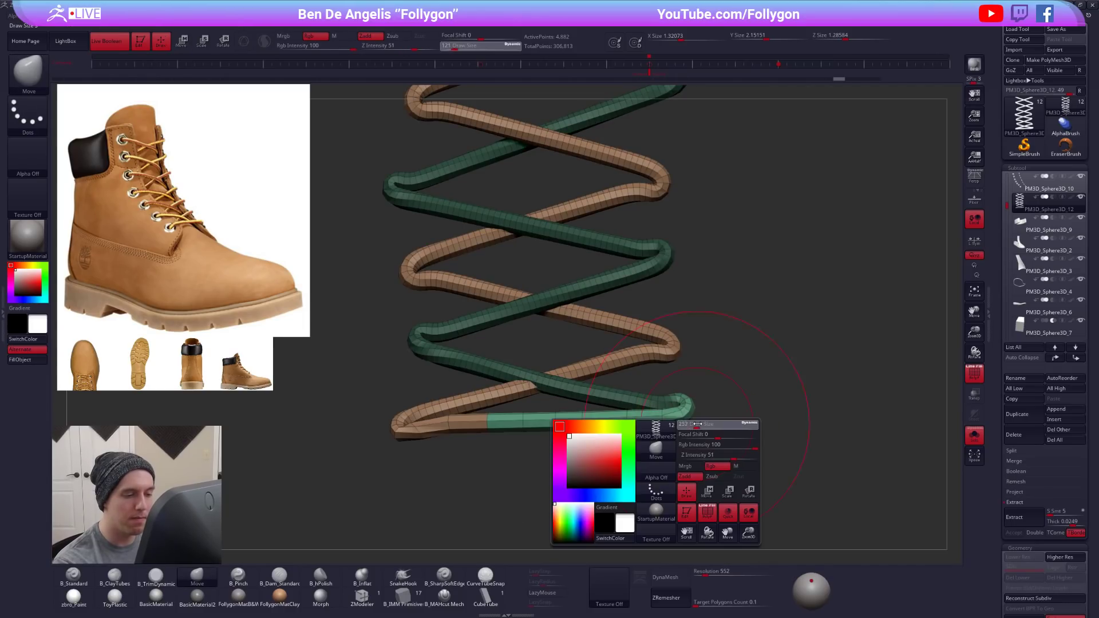
{"action": "right_click_drag", "start_coordinate": [683, 418], "coordinate": [645, 355], "text": "ctrl"}
{"action": "right_click", "coordinate": [622, 425]}
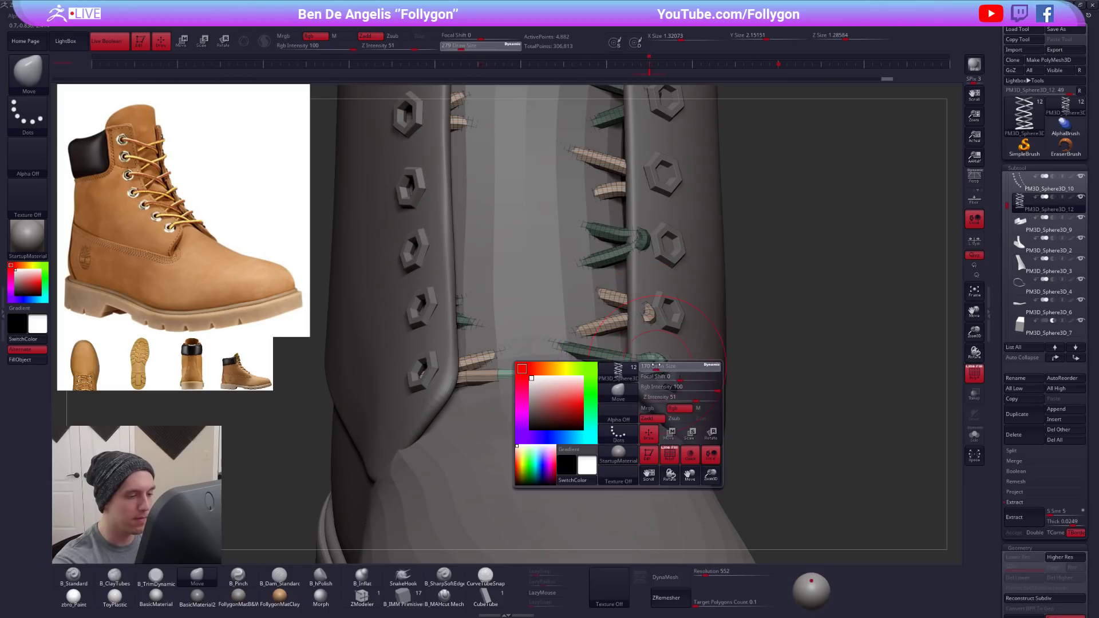
{"action": "left_click", "coordinate": [655, 395]}
{"action": "right_click", "coordinate": [621, 432]}
{"action": "left_click", "coordinate": [658, 401]}
{"action": "mouse_move", "coordinate": [658, 407]}
{"action": "right_mouse_down"}
{"action": "mouse_move", "coordinate": [608, 413]}
{"action": "mouse_move", "coordinate": [619, 385]}
{"action": "right_mouse_up"}
- Pull the bottom lace strand forward with the Move brush so it lies on top of the boot's tongue
{"action": "key", "text": "alt+s"}
{"action": "left_click_drag", "start_coordinate": [572, 417], "coordinate": [564, 400]}
{"action": "left_click_drag", "start_coordinate": [504, 432], "coordinate": [509, 414]}
{"action": "key", "text": "alt+s"}
{"action": "right_click_drag", "start_coordinate": [586, 392], "coordinate": [576, 439]}
{"action": "right_click", "coordinate": [576, 440]}
{"action": "left_click", "coordinate": [616, 385]}
{"action": "left_click_drag", "start_coordinate": [616, 384], "coordinate": [611, 384]}
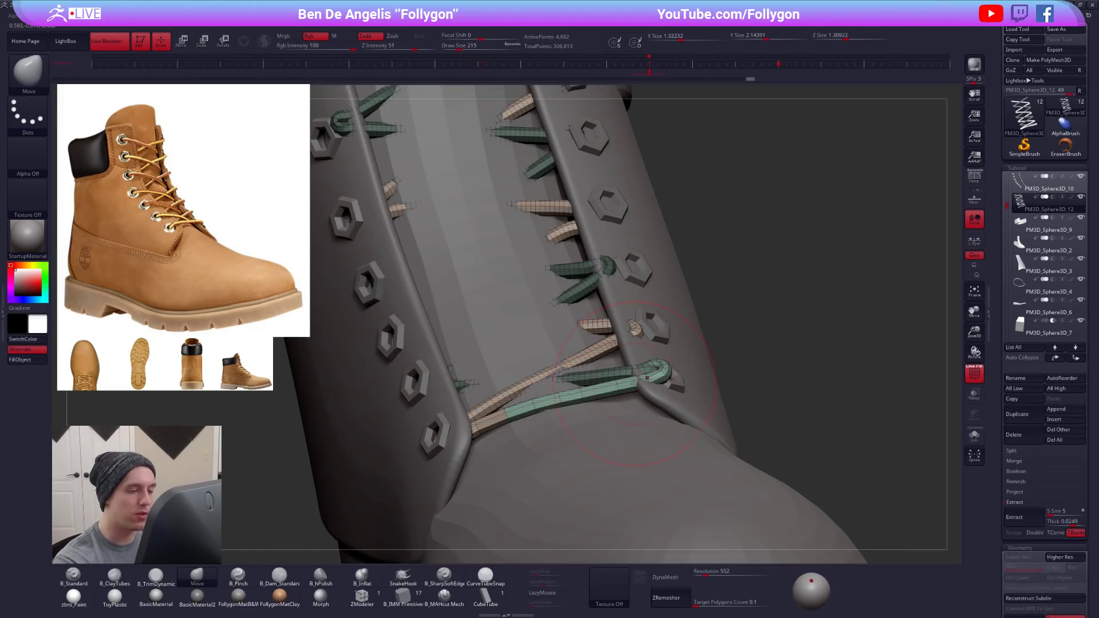
- Refine the bottom strand's right end with a smaller Move brush where it enters the lowest right eyelet
{"action": "right_click_drag", "start_coordinate": [647, 387], "coordinate": [442, 417]}
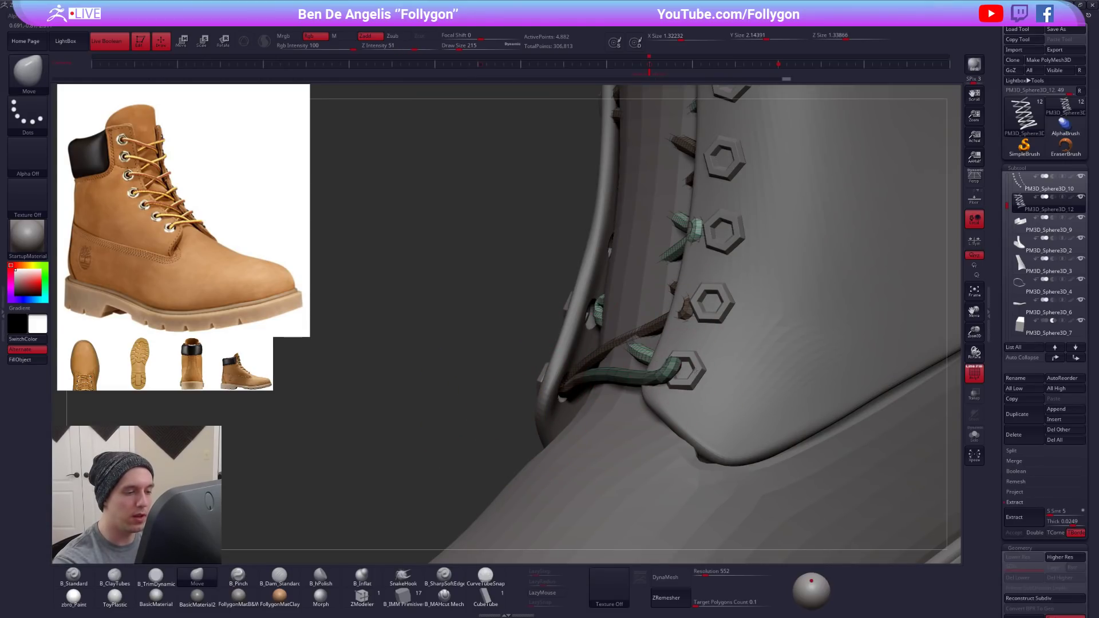
{"action": "right_click_drag", "start_coordinate": [549, 414], "coordinate": [651, 429]}
{"action": "right_click", "coordinate": [651, 430]}
{"action": "left_click", "coordinate": [675, 372]}
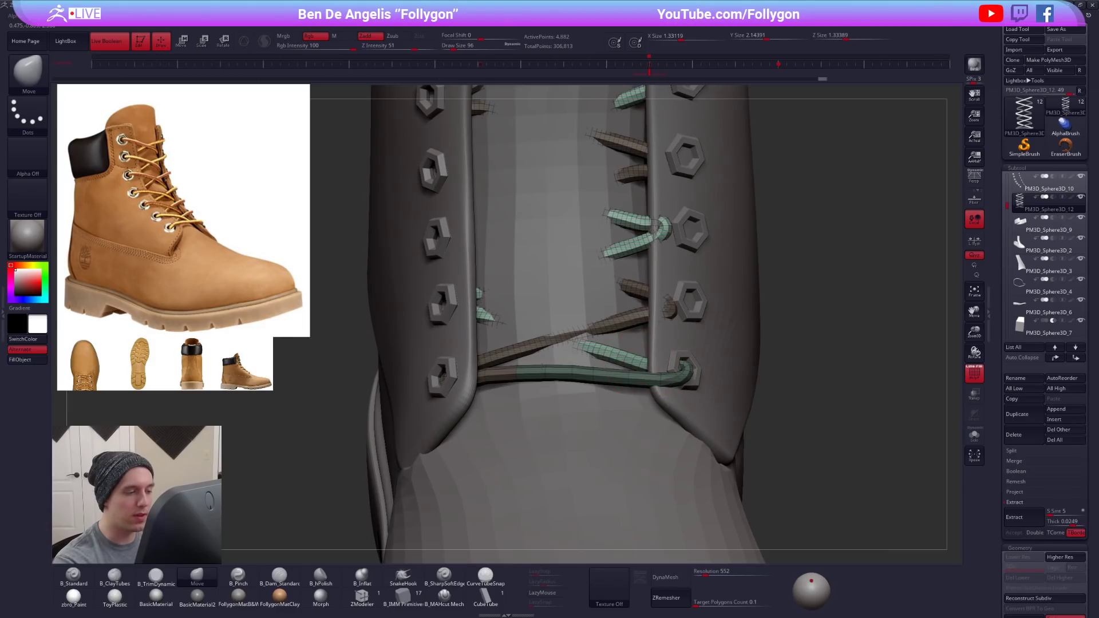
{"action": "mouse_move", "coordinate": [613, 350]}
{"action": "right_mouse_down", "text": "ctrl"}
{"action": "mouse_move", "coordinate": [596, 390]}
{"action": "mouse_move", "coordinate": [605, 393]}
{"action": "mouse_move", "coordinate": [541, 375]}
{"action": "right_mouse_up", "text": "ctrl"}
- Isolate the laces, mask the brown lace above the bottom strand's left bend topologically, and bring the boot back into view
{"action": "key", "text": "alt+s"}
{"action": "key", "text": "space"}
{"action": "left_click", "coordinate": [591, 385]}
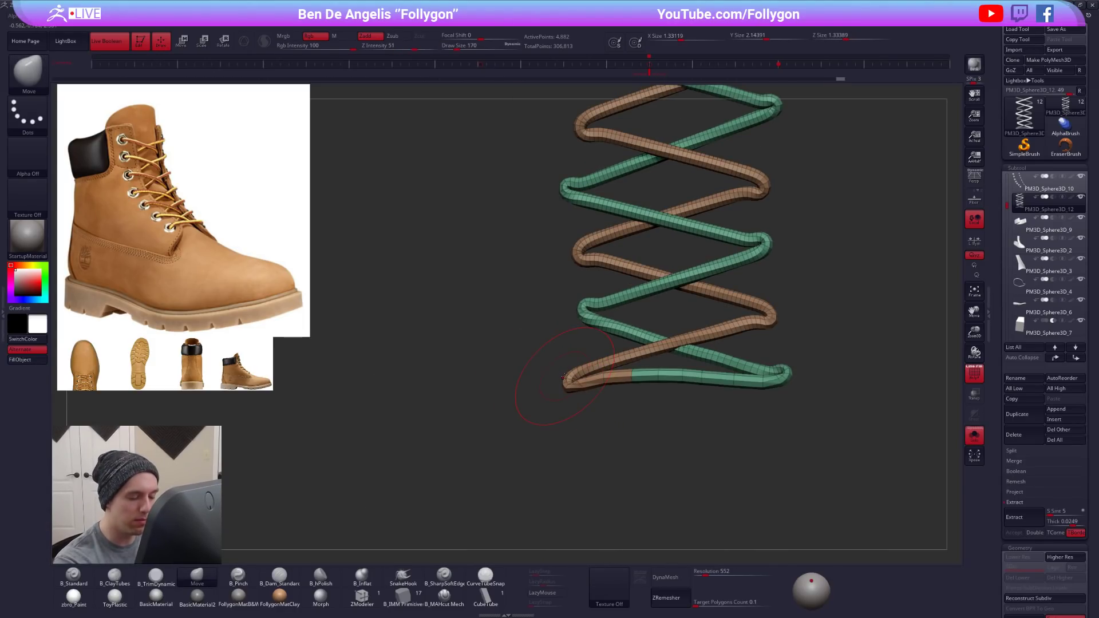
{"action": "key", "text": "w"}
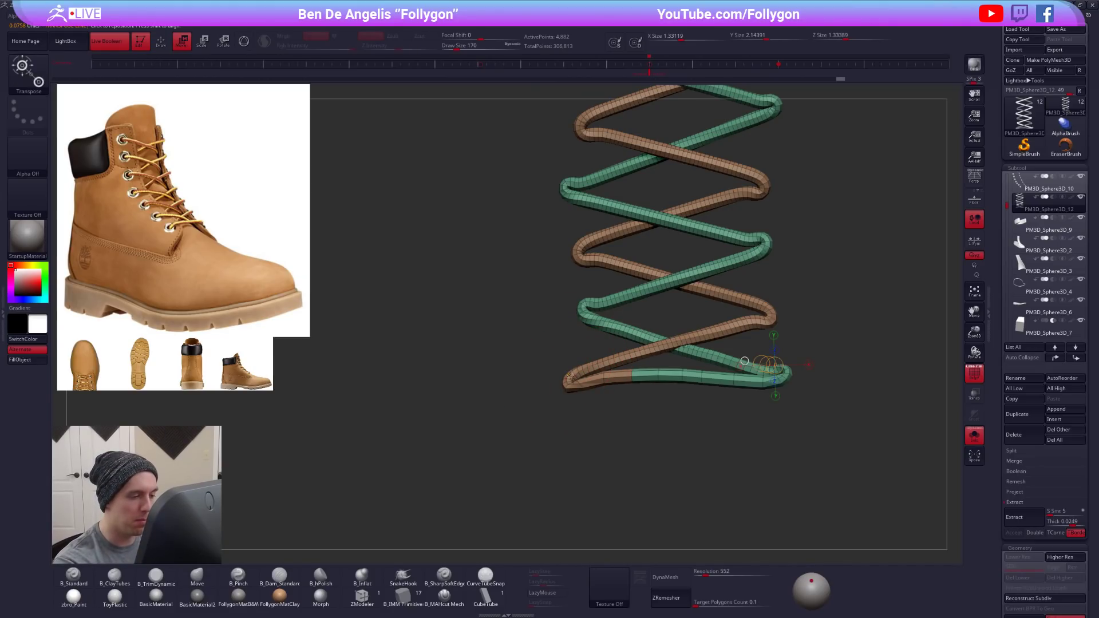
{"action": "left_click_drag", "start_coordinate": [571, 379], "coordinate": [580, 370], "text": "ctrl"}
{"action": "key", "text": "q"}
{"action": "left_click", "coordinate": [582, 407], "text": "ctrl"}
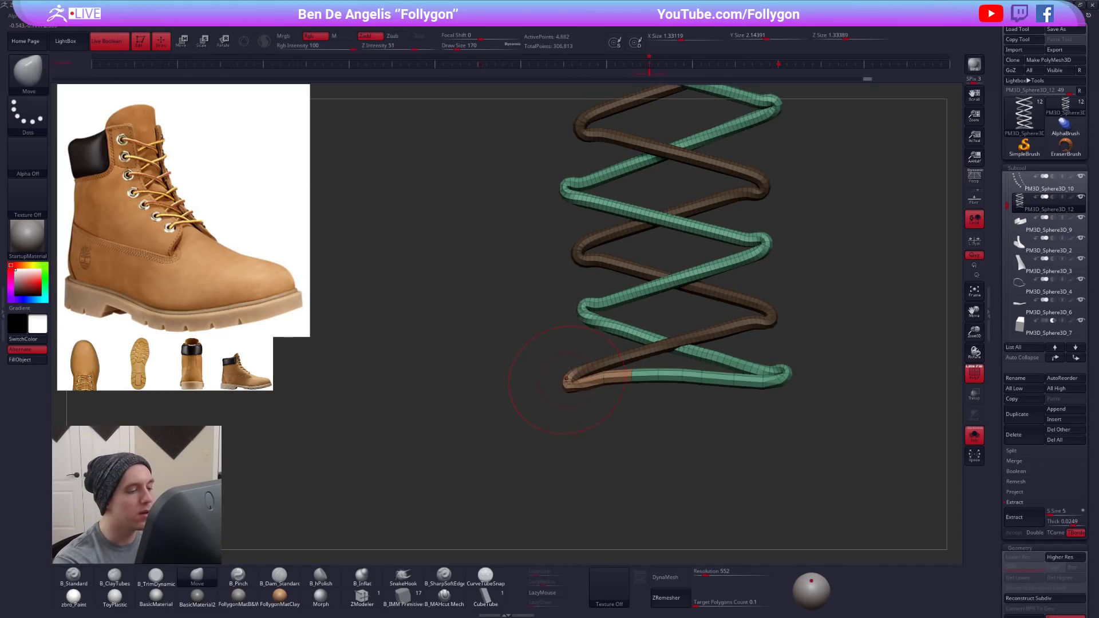
{"action": "key", "text": "alt+s"}
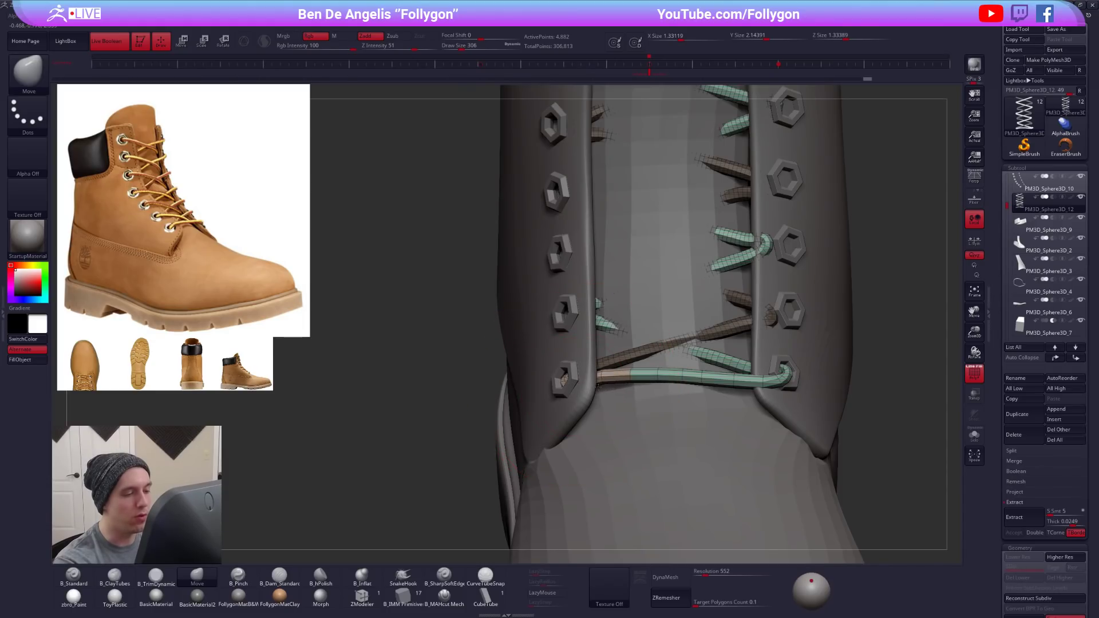
- Isolate the laces, hide the green lace sections so only the brown ones show, and bring the boot back
{"action": "right_click_drag", "start_coordinate": [533, 422], "coordinate": [558, 401]}
{"action": "key", "text": "alt+s"}
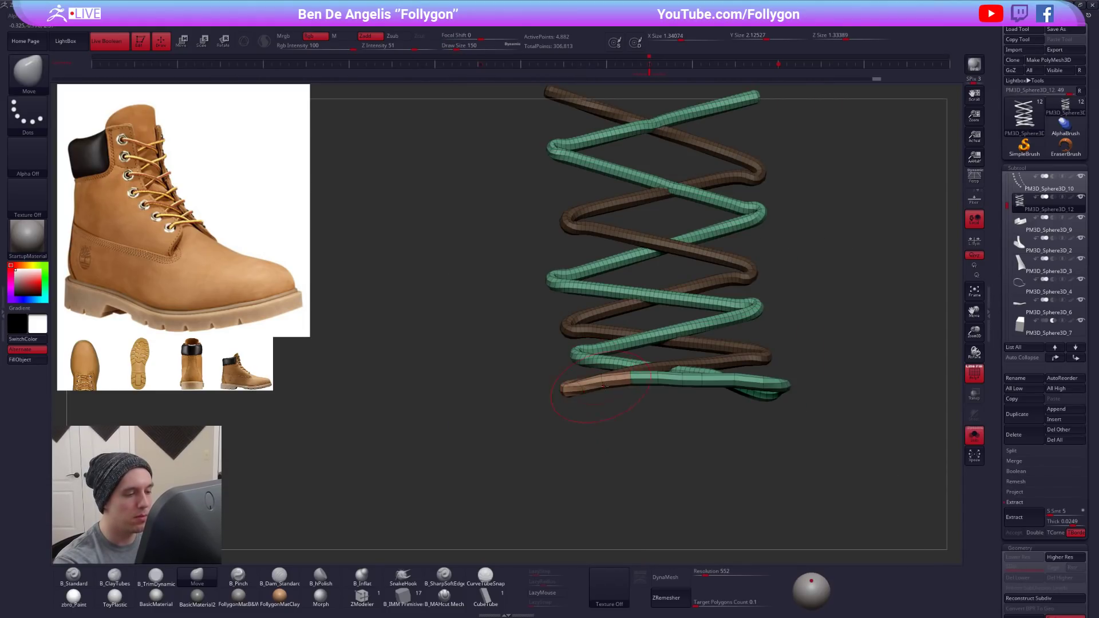
{"action": "left_click", "coordinate": [655, 381], "text": "ctrl+shift"}
{"action": "left_click", "coordinate": [594, 405], "text": "ctrl+shift"}
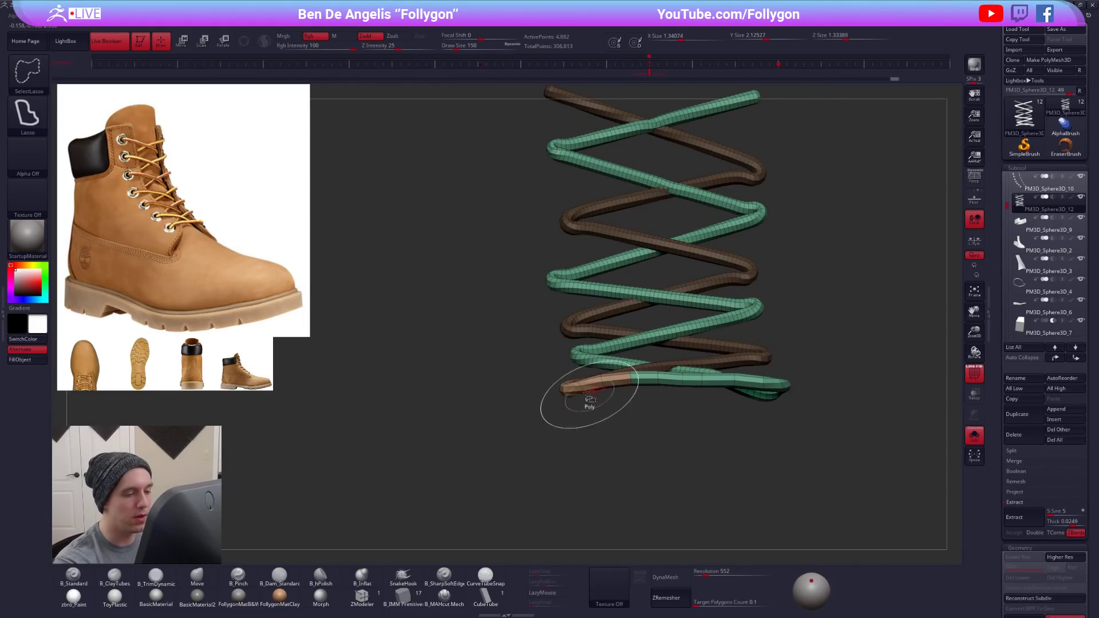
{"action": "left_click", "coordinate": [653, 380], "text": "ctrl+shift"}
{"action": "left_click_drag", "start_coordinate": [628, 449], "coordinate": [681, 409], "text": "ctrl+shift"}
{"action": "key", "text": "alt+s"}
- Bend the bottom strand's left end into the left flap's lowest eyelet with a smaller Move brush
{"action": "key", "text": "space"}
{"action": "left_click_drag", "start_coordinate": [567, 390], "coordinate": [566, 383]}
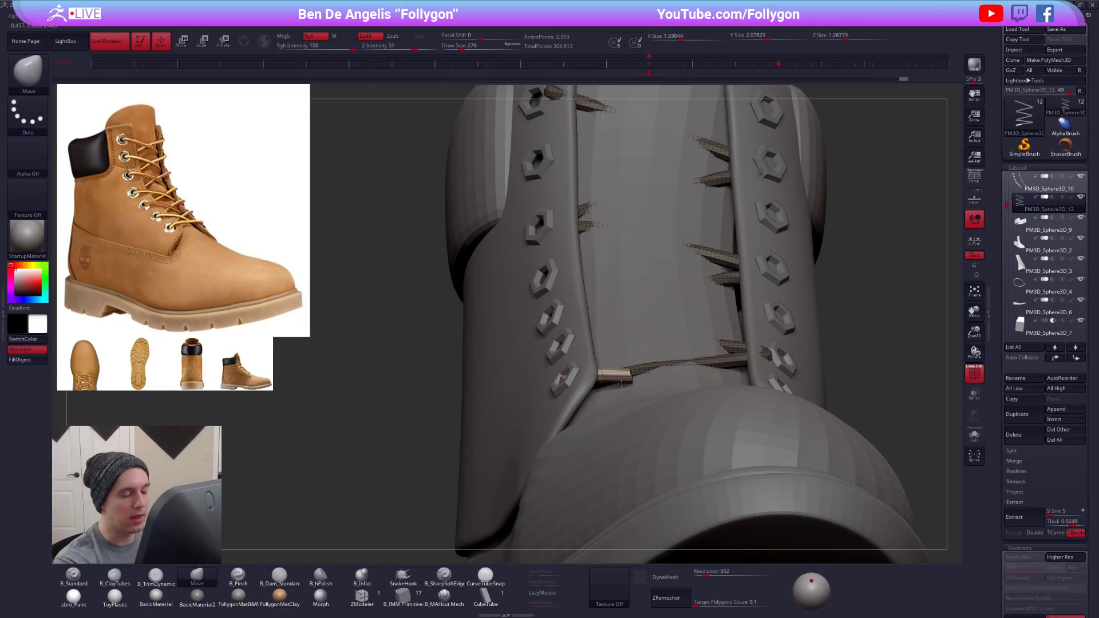
{"action": "right_click_drag", "start_coordinate": [620, 384], "coordinate": [733, 389]}
{"action": "right_click_drag", "start_coordinate": [595, 393], "coordinate": [599, 370]}
{"action": "key", "text": "bracketleft"}
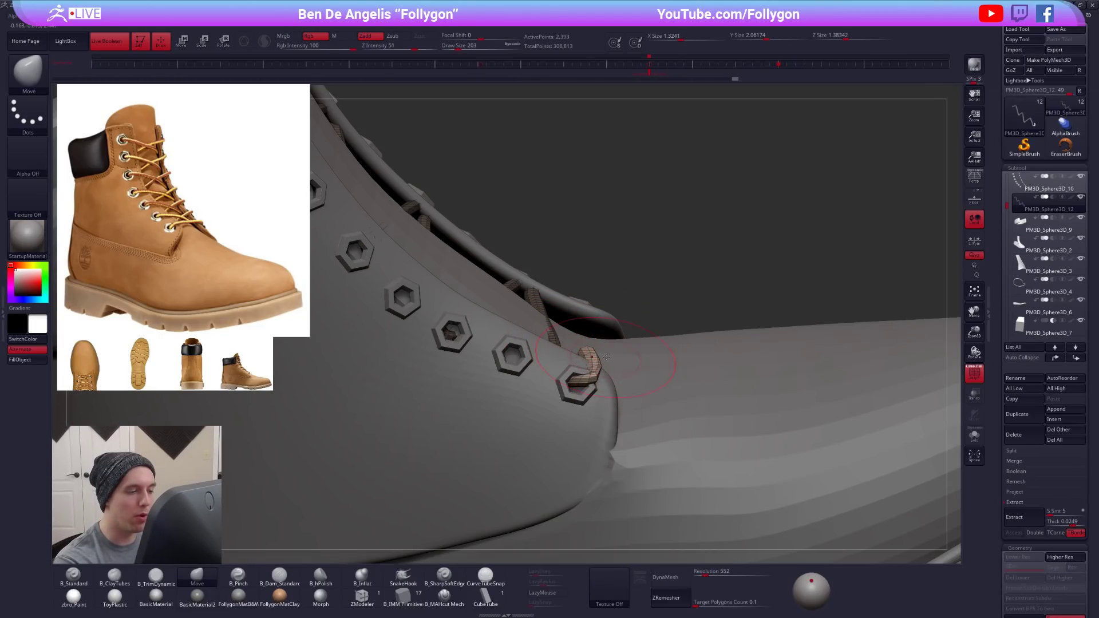
{"action": "left_click", "coordinate": [604, 359], "text": "ctrl+shift"}
{"action": "right_click_drag", "start_coordinate": [604, 359], "coordinate": [585, 352]}
{"action": "left_click_drag", "start_coordinate": [586, 348], "coordinate": [539, 356]}
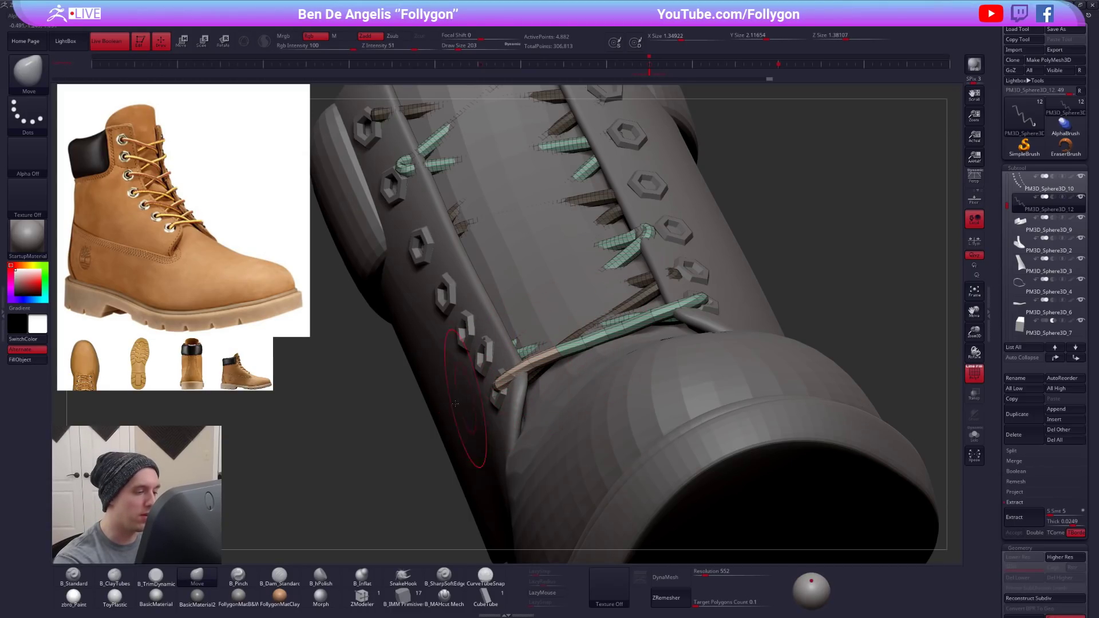
- Refine the bottom strand's left section where it runs from the tongue over the flap edge to the lowest left eyelet
{"action": "left_click_drag", "start_coordinate": [463, 399], "coordinate": [468, 408], "text": "ctrl"}
{"action": "right_click_drag", "start_coordinate": [564, 358], "coordinate": [590, 383]}
{"action": "left_click_drag", "start_coordinate": [556, 345], "coordinate": [553, 339]}
{"action": "right_click_drag", "start_coordinate": [579, 339], "coordinate": [590, 325]}
{"action": "left_click_drag", "start_coordinate": [587, 329], "coordinate": [594, 337]}
{"action": "key", "text": "space"}
{"action": "key", "text": "space"}
{"action": "key", "text": "shift+f"}
{"action": "right_click_drag", "start_coordinate": [593, 337], "coordinate": [633, 344]}
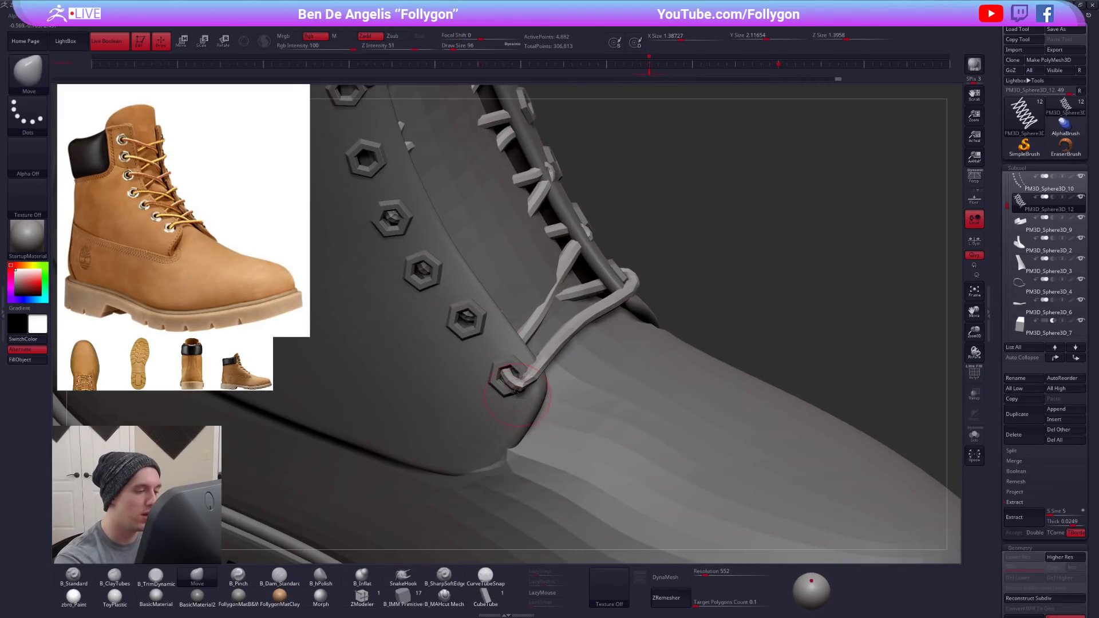
- Isolate the laces and delete excess edge loops around the bottom strand's left bend with ZModeler
{"action": "key", "text": "alt+s"}
{"action": "key", "text": "shift+f"}
{"action": "mouse_move", "coordinate": [512, 395]}
{"action": "right_mouse_down", "text": "alt"}
{"action": "mouse_move", "coordinate": [557, 396]}
{"action": "mouse_move", "coordinate": [556, 417]}
{"action": "mouse_move", "coordinate": [567, 407]}
{"action": "mouse_move", "coordinate": [570, 423]}
{"action": "right_mouse_up", "text": "alt"}
{"action": "left_click", "coordinate": [361, 597]}
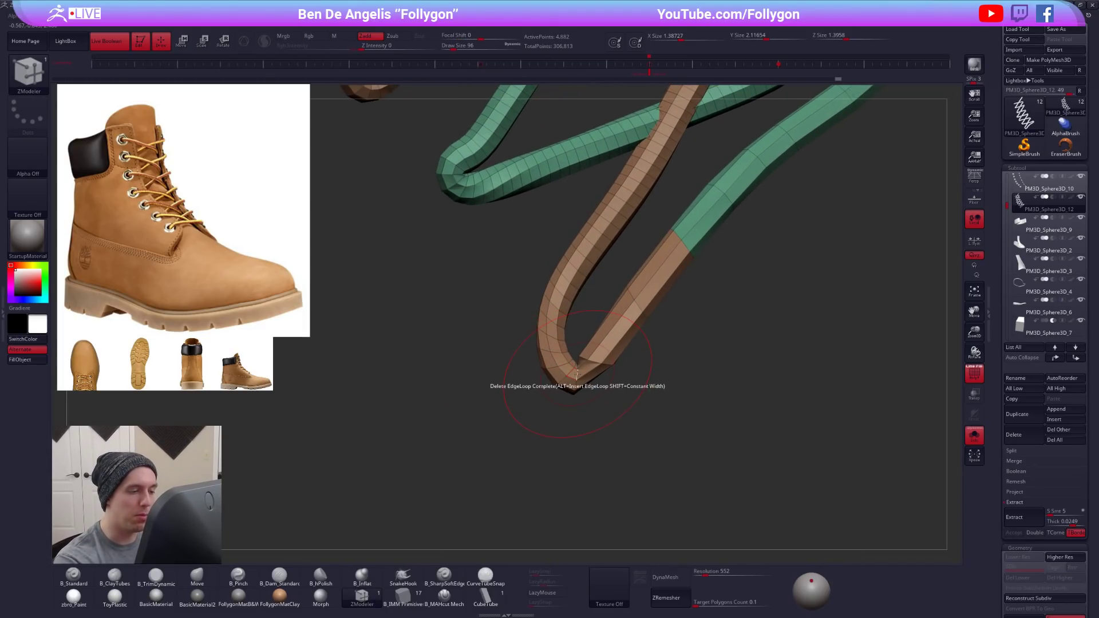
{"action": "left_click", "coordinate": [576, 374]}
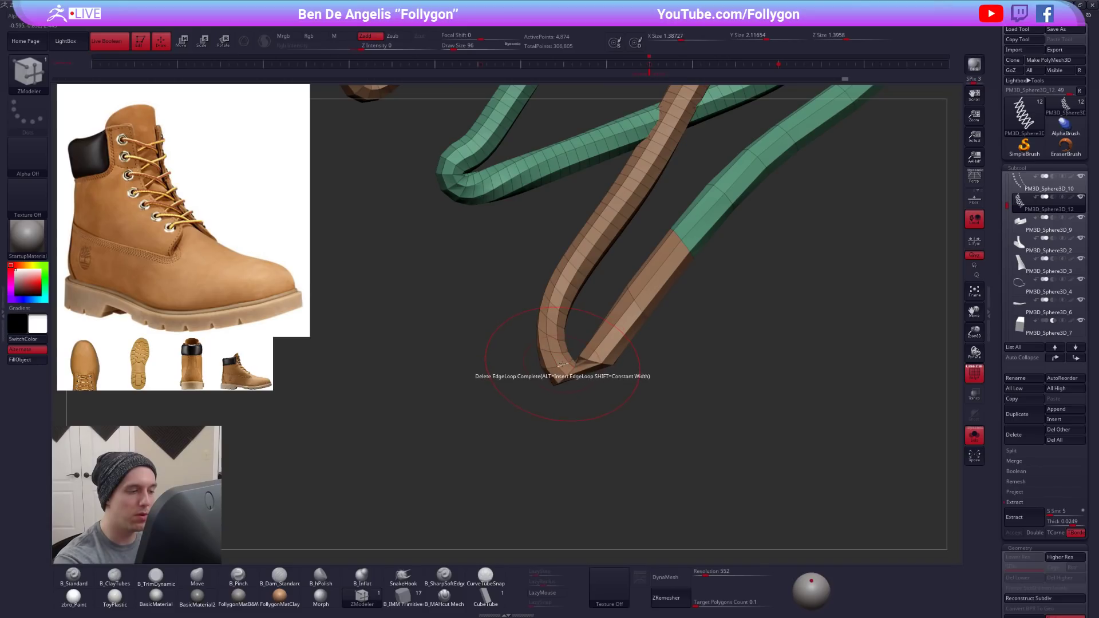
{"action": "left_click", "coordinate": [553, 341]}
{"action": "left_click", "coordinate": [555, 308]}
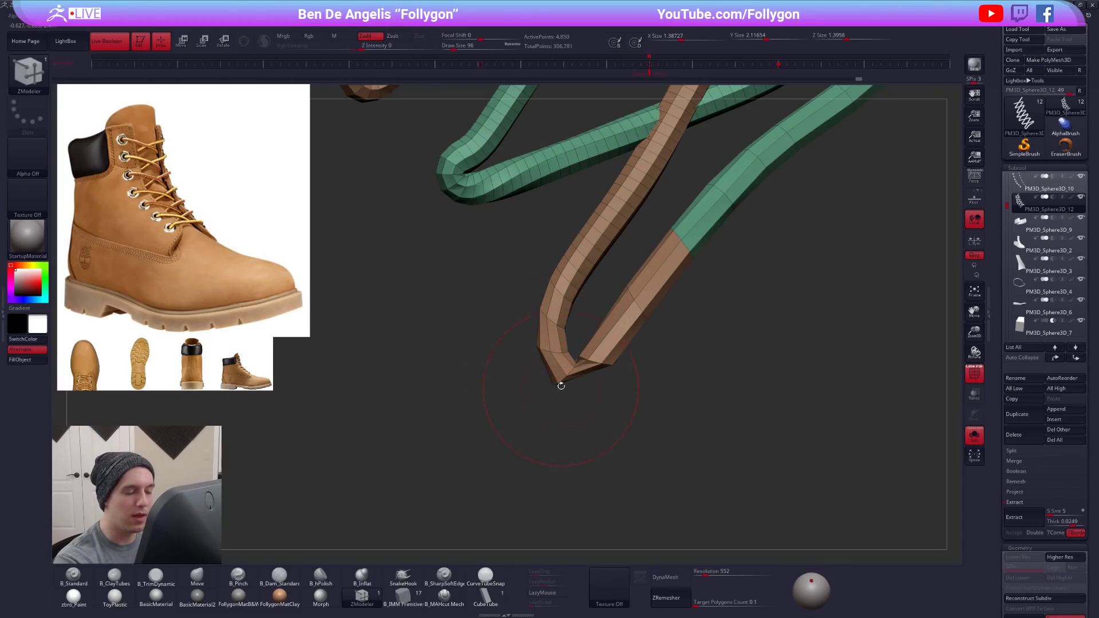
- Bevel the edge loop at the tip of the bottom strand's left bend and check it with the smooth subdivision preview
{"action": "right_click_drag", "start_coordinate": [560, 390], "coordinate": [572, 399], "text": "ctrl"}
{"action": "key", "text": "space"}
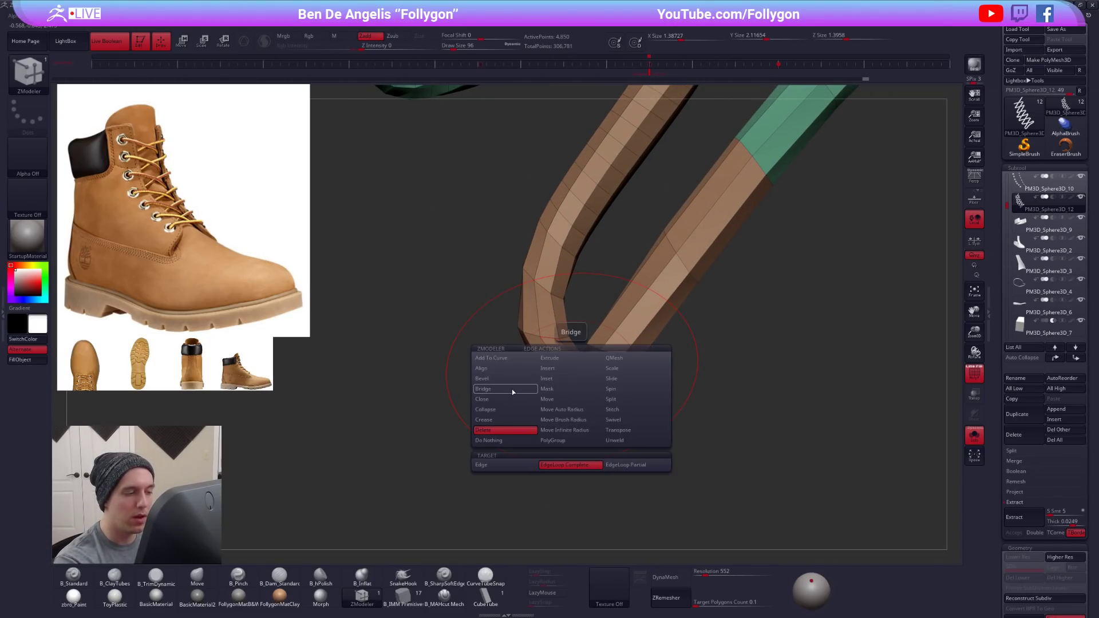
{"action": "left_click", "coordinate": [492, 379]}
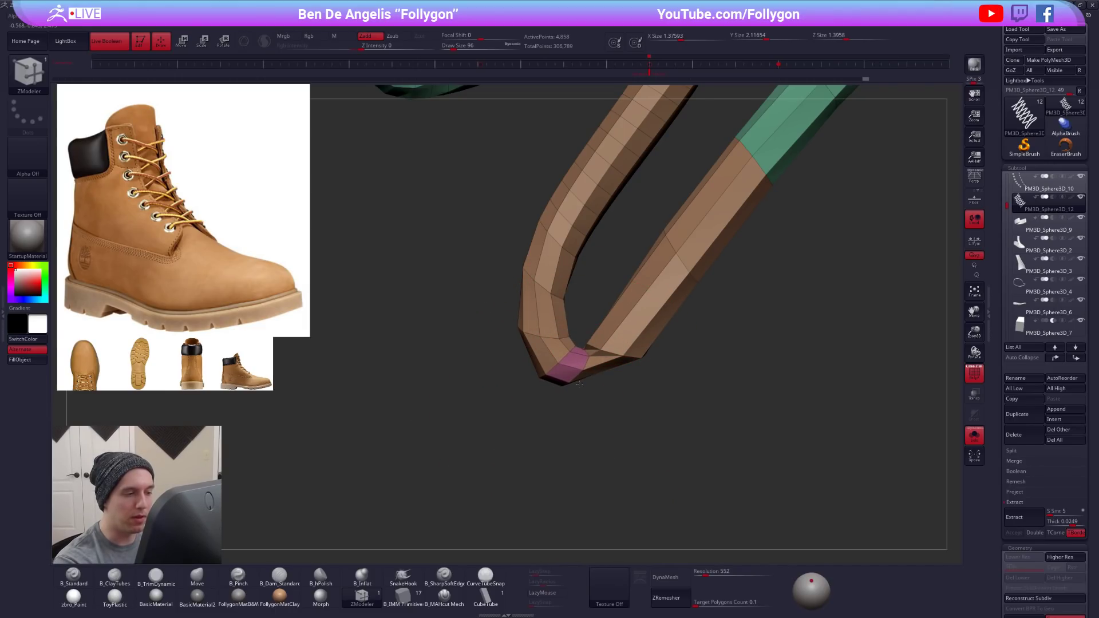
{"action": "key", "text": "d"}
{"action": "key", "text": "shift+d"}
{"action": "key", "text": "space"}
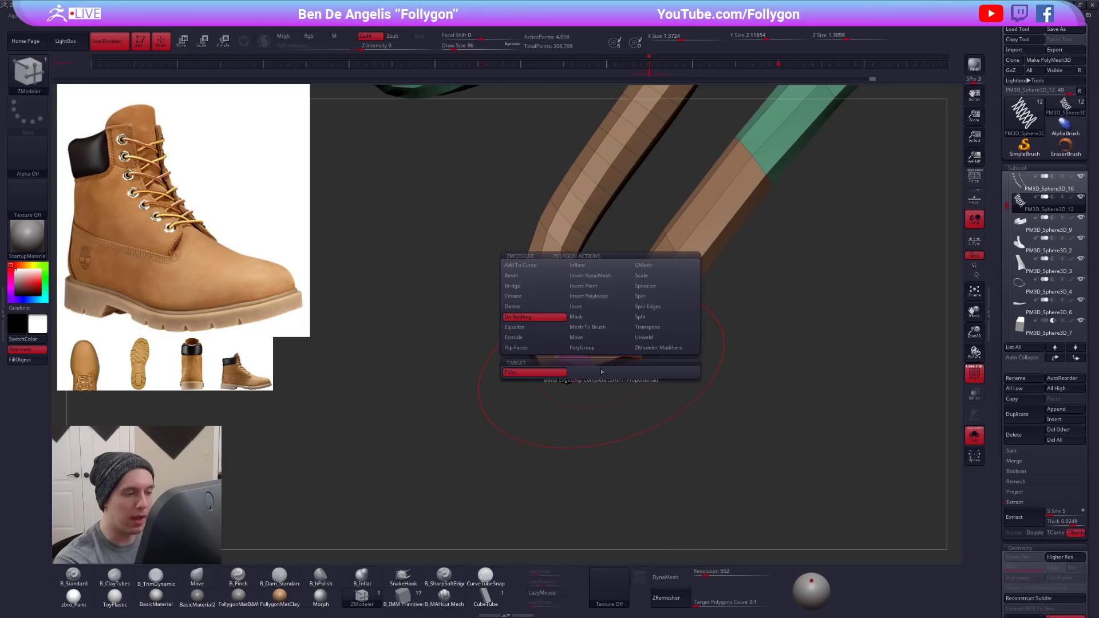
- Shape the vertices around the bevelled left bend with the Move brush at draw size 12
{"action": "key", "text": "b"}
{"action": "key", "text": "m"}
{"action": "key", "text": "v"}
{"action": "key", "text": "space"}
{"action": "left_click_drag", "start_coordinate": [600, 375], "coordinate": [587, 346]}
{"action": "left_click_drag", "start_coordinate": [727, 355], "coordinate": [635, 351]}
{"action": "left_click_drag", "start_coordinate": [568, 358], "coordinate": [574, 363], "text": "shift"}
{"action": "left_click_drag", "start_coordinate": [658, 395], "coordinate": [721, 415]}
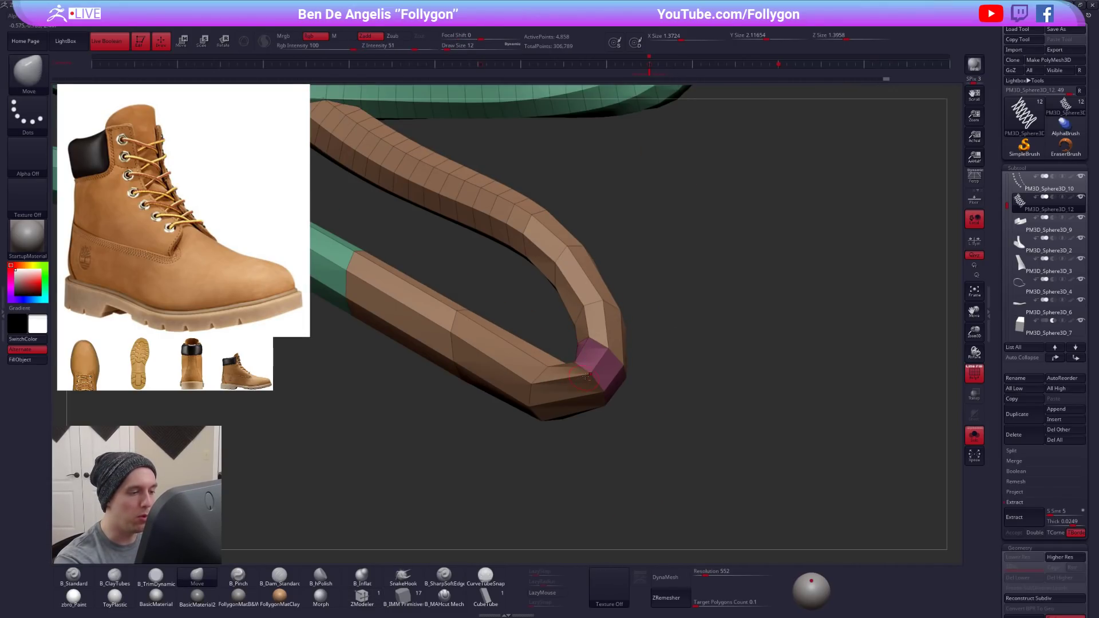
{"action": "left_click_drag", "start_coordinate": [601, 380], "coordinate": [599, 382]}
{"action": "left_click_drag", "start_coordinate": [687, 400], "coordinate": [744, 377]}
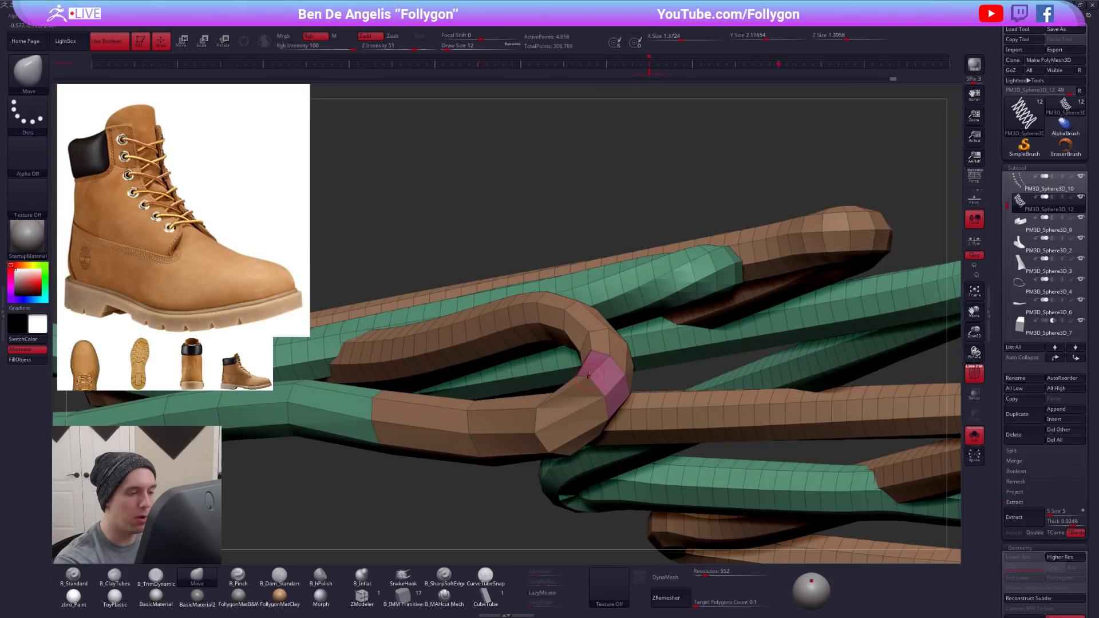
{"action": "left_click_drag", "start_coordinate": [605, 390], "coordinate": [602, 388]}
- Set the Move brush size to 21 and round out the outer side of the bevelled left bend
{"action": "left_click_drag", "start_coordinate": [658, 379], "coordinate": [767, 383]}
{"action": "mouse_move", "coordinate": [614, 378]}
{"action": "left_mouse_down"}
{"action": "mouse_move", "coordinate": [624, 421]}
{"action": "mouse_move", "coordinate": [518, 400]}
{"action": "left_mouse_up"}
{"action": "key", "text": "space"}
{"action": "left_click", "coordinate": [578, 408]}
{"action": "key", "text": "space"}
{"action": "left_click", "coordinate": [598, 407]}
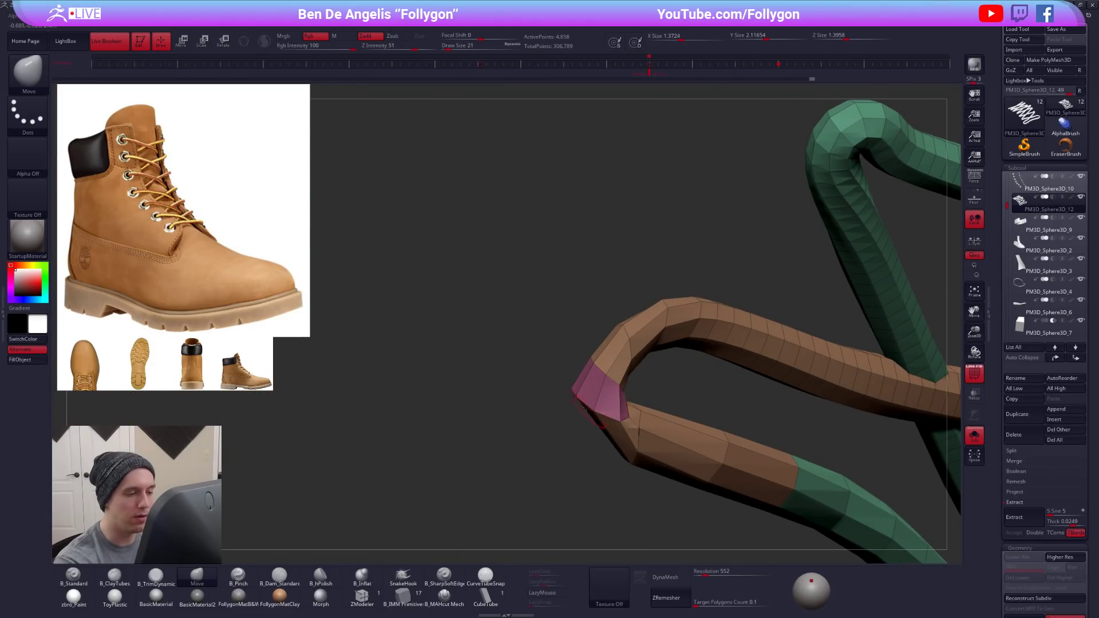
{"action": "left_click_drag", "start_coordinate": [584, 408], "coordinate": [618, 394]}
{"action": "right_click_drag", "start_coordinate": [605, 428], "coordinate": [610, 404]}
- Even out the inner side of the left bend with the Move brush, checking it with the smooth subdivision preview
{"action": "key", "text": "d"}
{"action": "key", "text": "shift+d"}
{"action": "right_click_drag", "start_coordinate": [601, 460], "coordinate": [589, 388]}
{"action": "left_click_drag", "start_coordinate": [554, 379], "coordinate": [544, 376]}
{"action": "left_click_drag", "start_coordinate": [704, 366], "coordinate": [532, 373]}
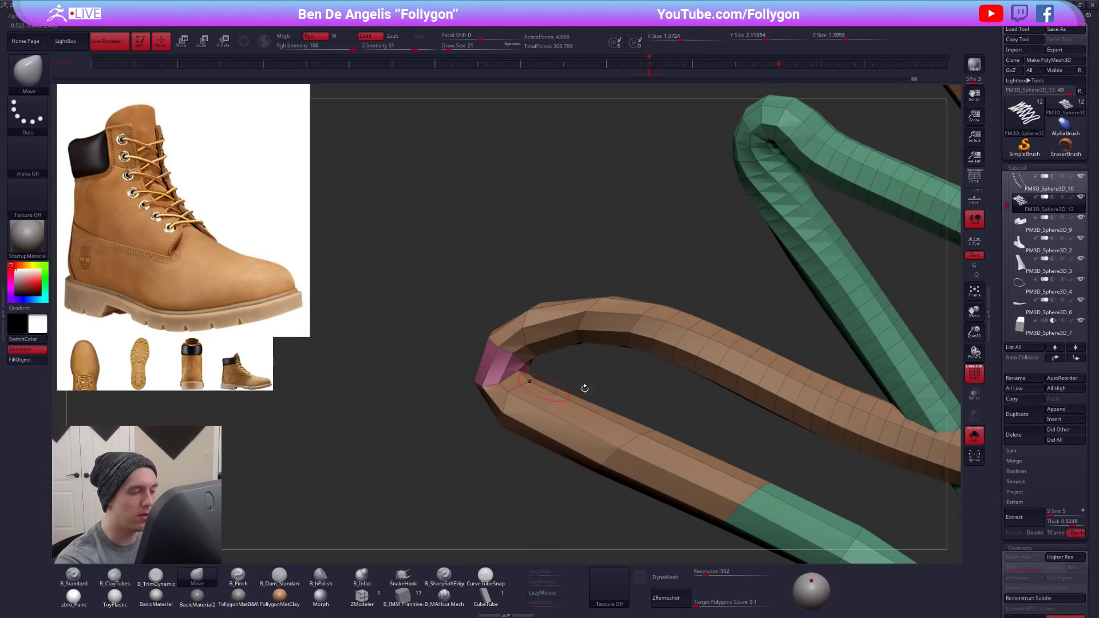
{"action": "key", "text": "d"}
{"action": "key", "text": "d"}
{"action": "right_click_drag", "start_coordinate": [515, 395], "coordinate": [541, 381], "text": "ctrl"}
- Bring the boot back and fit the left bend into the lowest left eyelet with the Move brush at size 150
{"action": "key", "text": "shift+f"}
{"action": "key", "text": "2"}
{"action": "key", "text": "alt+shift+s"}
{"action": "key", "text": "4"}
{"action": "key", "text": "space"}
{"action": "mouse_move", "coordinate": [554, 371]}
{"action": "left_mouse_down"}
{"action": "mouse_move", "coordinate": [540, 388]}
{"action": "mouse_move", "coordinate": [554, 387]}
{"action": "left_mouse_up"}
{"action": "mouse_move", "coordinate": [554, 383]}
{"action": "right_mouse_down"}
{"action": "mouse_move", "coordinate": [538, 367]}
{"action": "mouse_move", "coordinate": [594, 380]}
{"action": "right_mouse_up"}
{"action": "left_click_drag", "start_coordinate": [630, 386], "coordinate": [643, 393]}
{"action": "right_click_drag", "start_coordinate": [630, 385], "coordinate": [638, 400]}
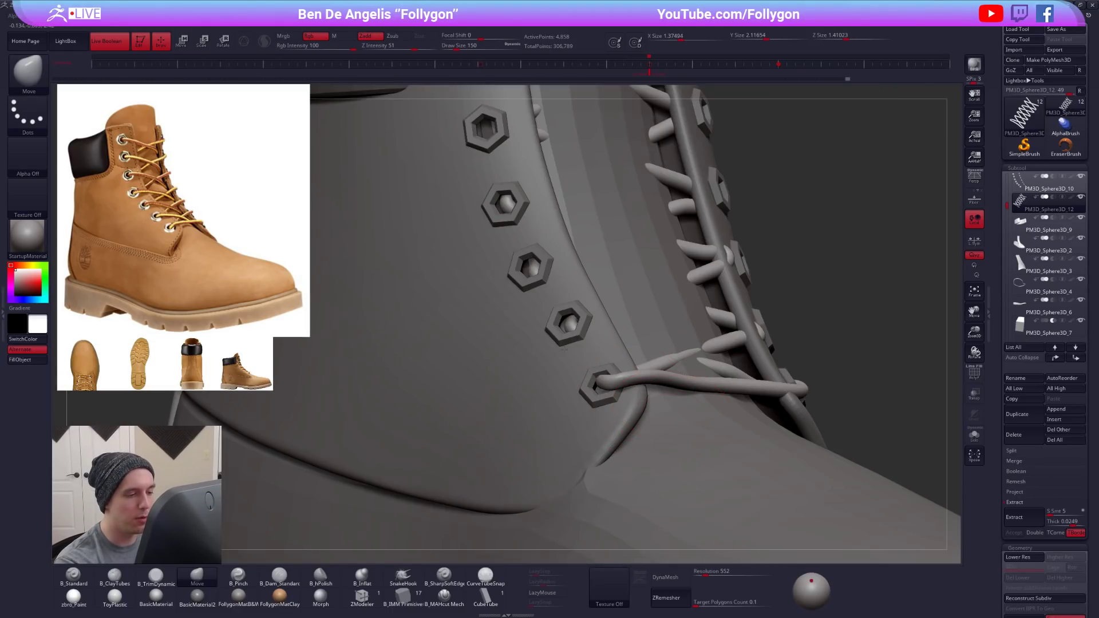
- Fine-tune the bottom strand near the lowest left eyelet using smaller Move brush sizes, isolating the laces to reach the bend
{"action": "right_click_drag", "start_coordinate": [575, 352], "coordinate": [566, 309], "text": "ctrl"}
{"action": "key", "text": "space"}
{"action": "left_click_drag", "start_coordinate": [650, 384], "coordinate": [658, 384]}
{"action": "key", "text": "alt+s"}
{"action": "mouse_move", "coordinate": [667, 390]}
{"action": "right_mouse_down", "text": "ctrl"}
{"action": "mouse_move", "coordinate": [709, 409]}
{"action": "mouse_move", "coordinate": [636, 408]}
{"action": "right_mouse_up", "text": "ctrl"}
{"action": "key", "text": "space"}
{"action": "left_click_drag", "start_coordinate": [635, 425], "coordinate": [621, 425]}
{"action": "key", "text": "shift+d"}
{"action": "mouse_move", "coordinate": [610, 396]}
{"action": "right_mouse_down", "text": "ctrl"}
{"action": "mouse_move", "coordinate": [602, 427]}
{"action": "mouse_move", "coordinate": [598, 375]}
{"action": "right_mouse_up", "text": "ctrl"}
- Show the whole boot with smoothly subdivided laces and examine the lacing from the front and the side
{"action": "key", "text": "shift+f"}
{"action": "key", "text": "shift+f"}
{"action": "key", "text": "d"}
{"action": "key", "text": "alt+s"}
{"action": "right_click_drag", "start_coordinate": [824, 452], "coordinate": [751, 452]}
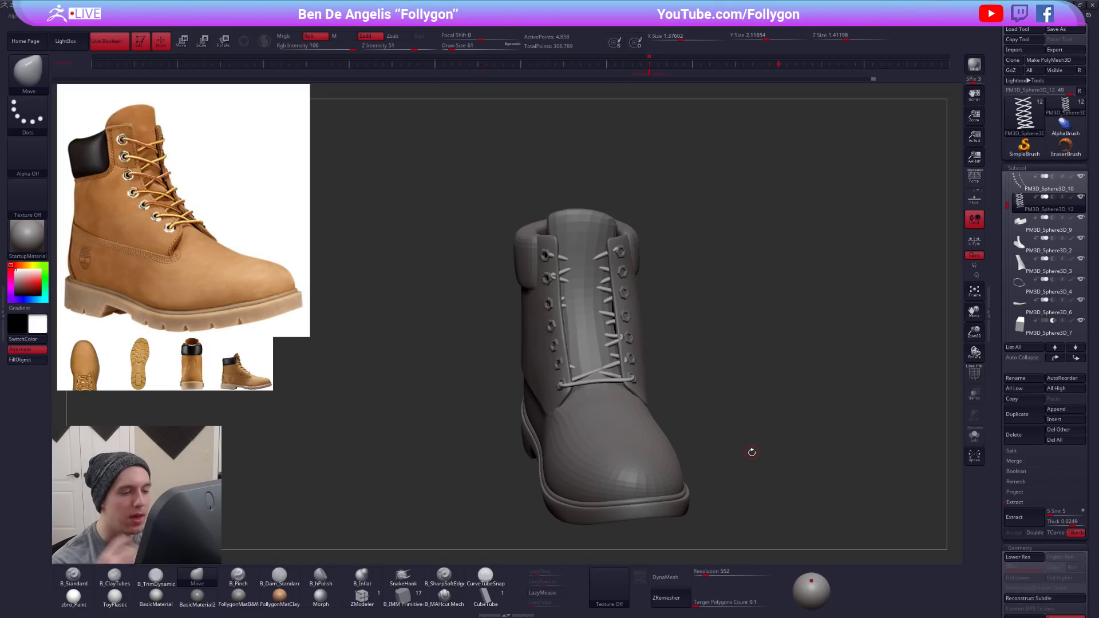
{"action": "right_click_drag", "start_coordinate": [606, 430], "coordinate": [683, 438]}
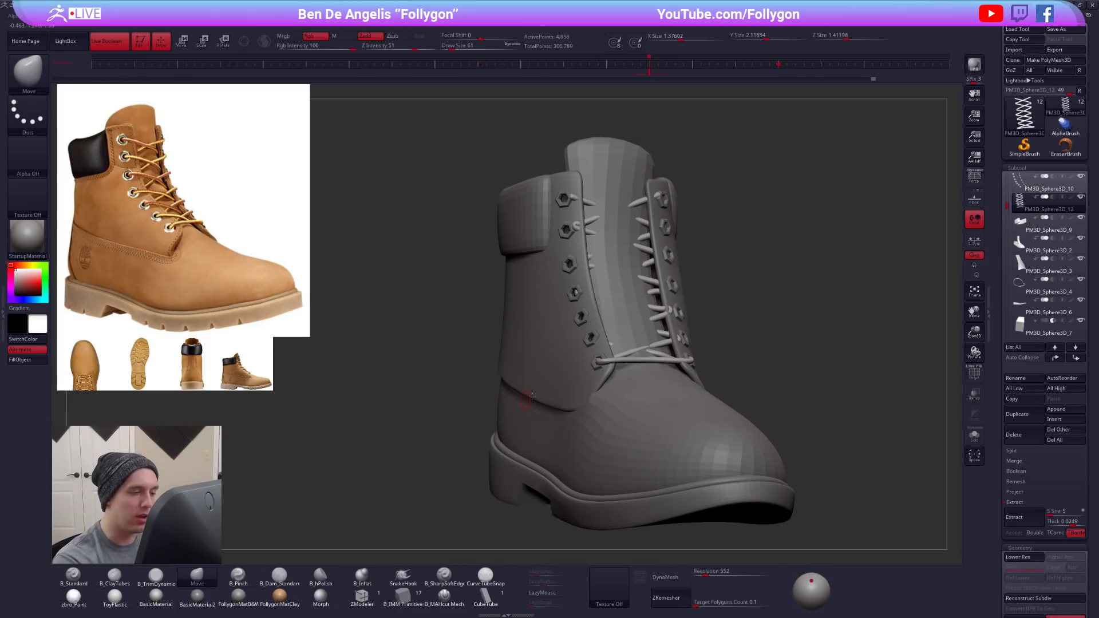
- Select the boot's ankle panel, isolate it and mask its upper part topologically, leaving the lower edge free
{"action": "left_click", "coordinate": [561, 409], "text": "alt"}
{"action": "right_click_drag", "start_coordinate": [561, 408], "coordinate": [611, 405]}
{"action": "key", "text": "shift+f"}
{"action": "key", "text": "shift+s"}
{"action": "key", "text": "w"}
{"action": "left_click_drag", "start_coordinate": [549, 375], "coordinate": [550, 429], "text": "ctrl"}
{"action": "key", "text": "q"}
- Bring the boot back and adjust the ankle panel's lower front corner with the Move brush at size 265
{"action": "key", "text": "space"}
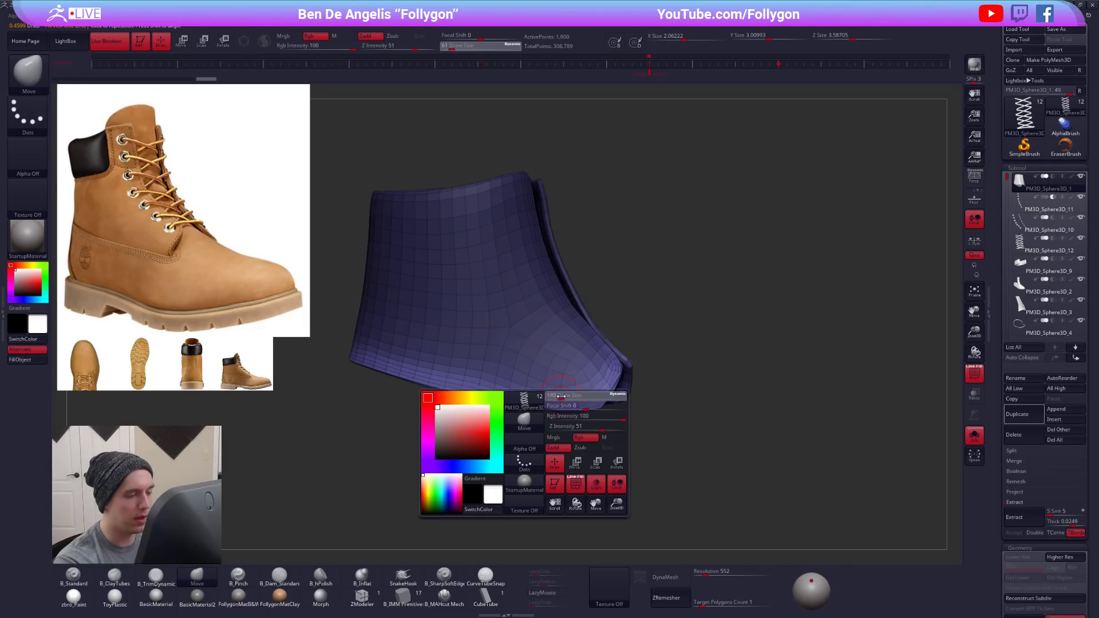
{"action": "left_click", "coordinate": [570, 428], "text": "ctrl"}
{"action": "key", "text": "shift+s"}
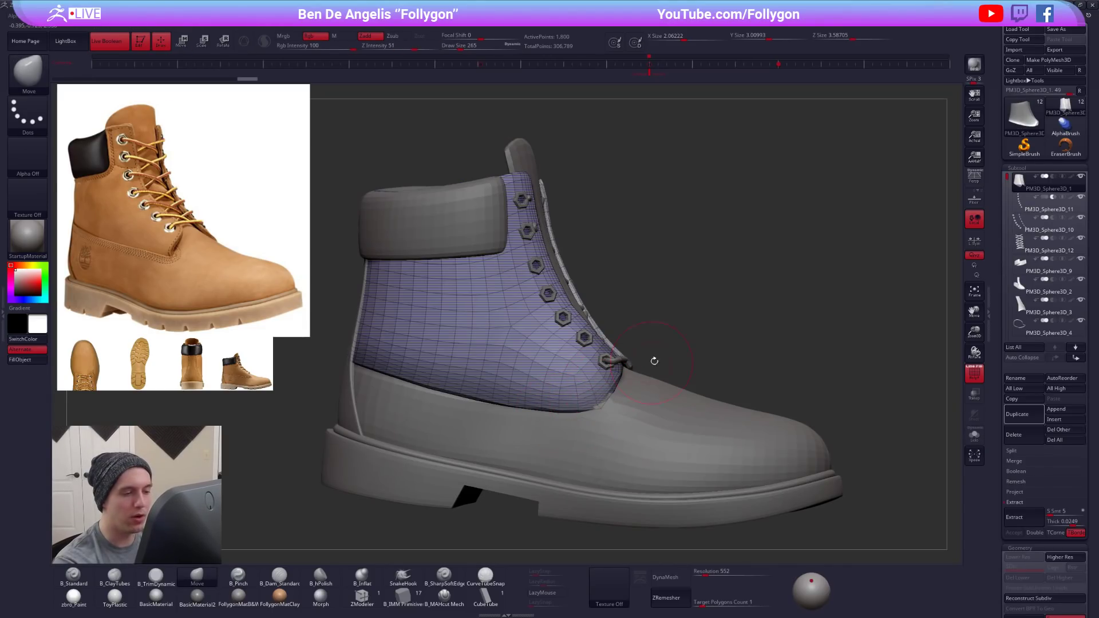
{"action": "left_click", "coordinate": [678, 354], "text": "ctrl"}
{"action": "key", "text": "shift+f"}
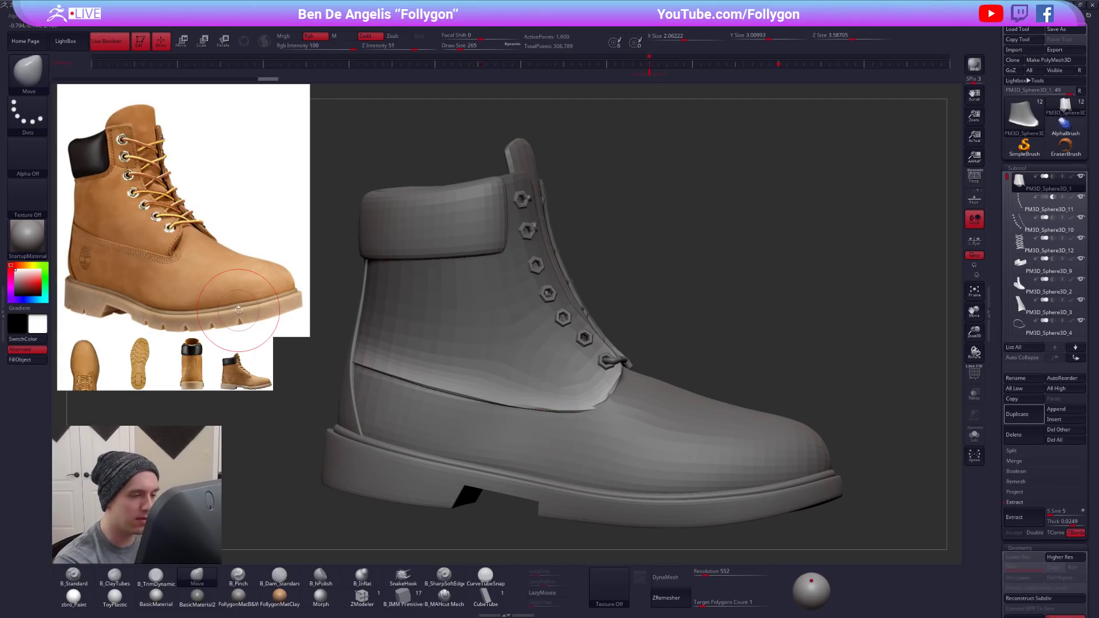
{"action": "mouse_move", "coordinate": [608, 392]}
{"action": "right_mouse_down"}
{"action": "mouse_move", "coordinate": [602, 359]}
{"action": "mouse_move", "coordinate": [620, 366]}
{"action": "mouse_move", "coordinate": [609, 409]}
{"action": "right_mouse_up"}
- Select the laces and nudge the bottom strand's left end at the lowest left eyelet with a resized Move brush
{"action": "left_click", "coordinate": [620, 360], "text": "alt"}
{"action": "key", "text": "space"}
{"action": "left_click_drag", "start_coordinate": [625, 368], "coordinate": [614, 359]}
{"action": "key", "text": "space"}
{"action": "right_click_drag", "start_coordinate": [618, 367], "coordinate": [535, 367]}
{"action": "key", "text": "space"}
{"action": "left_click_drag", "start_coordinate": [666, 355], "coordinate": [699, 353]}
{"action": "key", "text": "space"}
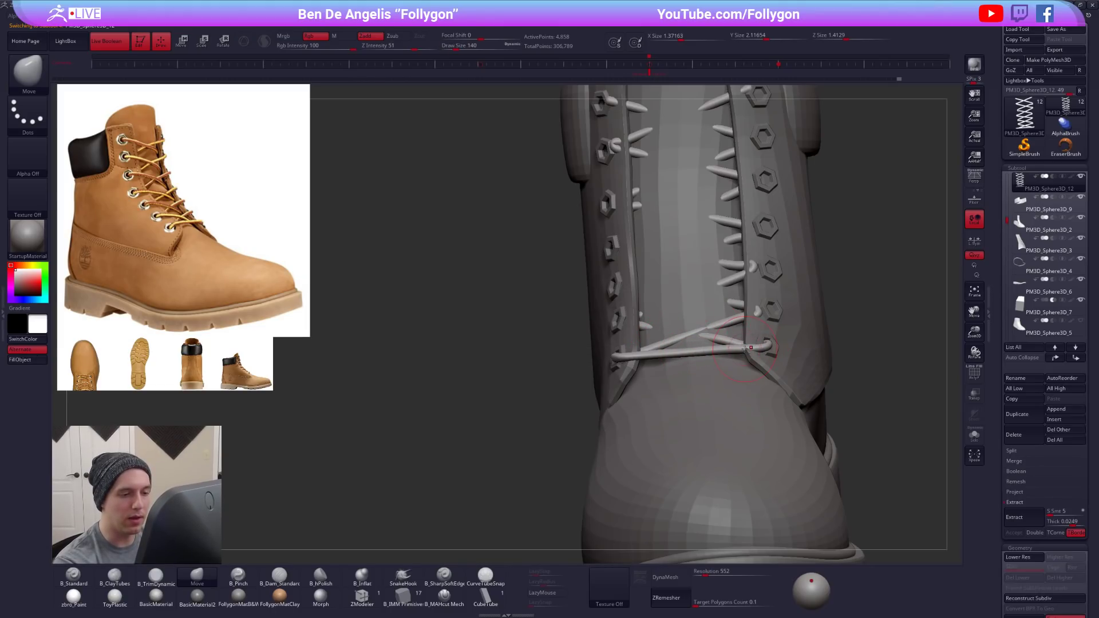
- Adjust the bottom strand's right half and middle across the tongue, isolating the laces to check the shape
{"action": "right_click_drag", "start_coordinate": [760, 347], "coordinate": [722, 350]}
{"action": "left_click_drag", "start_coordinate": [712, 355], "coordinate": [712, 353]}
{"action": "key", "text": "alt+s"}
{"action": "right_click_drag", "start_coordinate": [711, 331], "coordinate": [713, 354]}
{"action": "key", "text": "shift+d"}
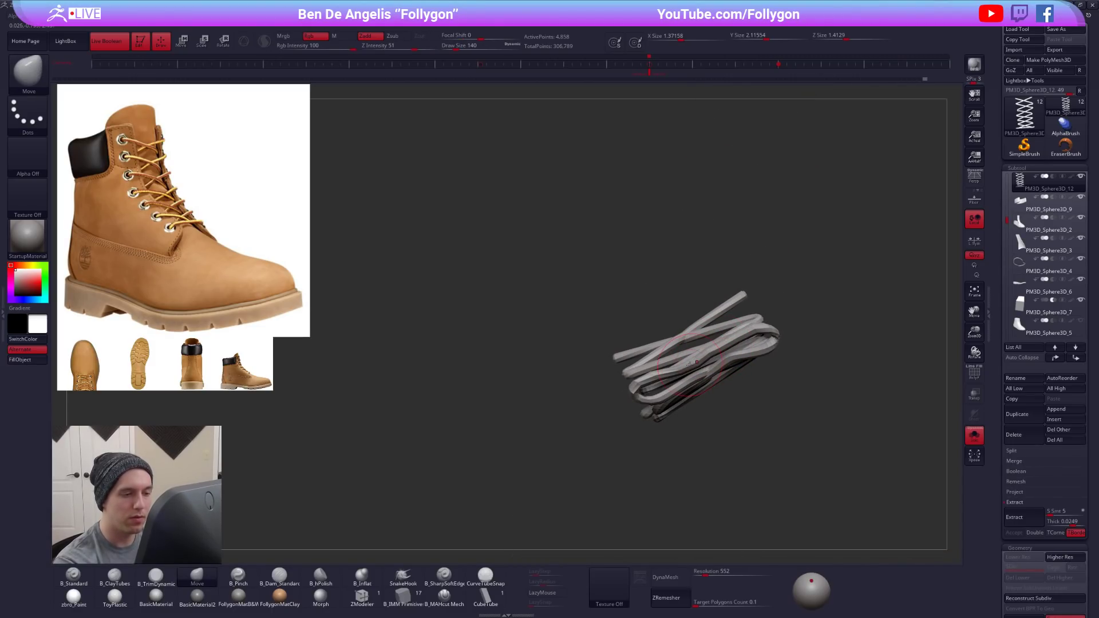
{"action": "right_click_drag", "start_coordinate": [690, 349], "coordinate": [709, 362]}
{"action": "key", "text": "alt+s"}
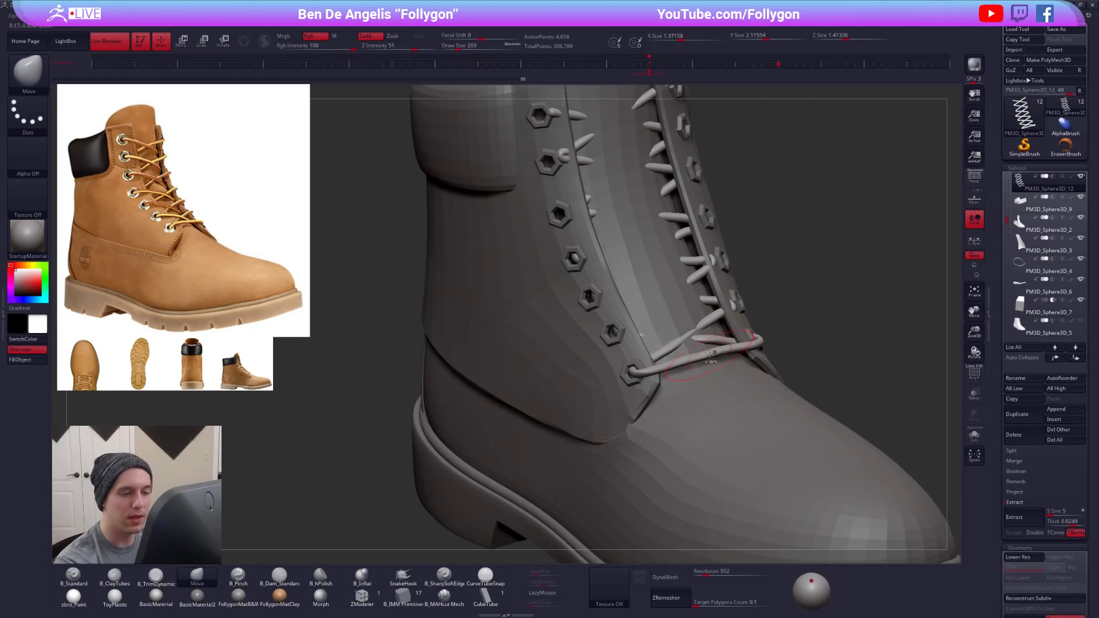
{"action": "key", "text": "space"}
- Select the ankle panel and pull down the front of its lower edge with the Move brush at size 292
{"action": "key", "text": "space"}
{"action": "right_click_drag", "start_coordinate": [785, 318], "coordinate": [667, 383], "text": "ctrl"}
{"action": "left_click", "coordinate": [666, 380], "text": "alt"}
{"action": "key", "text": "space"}
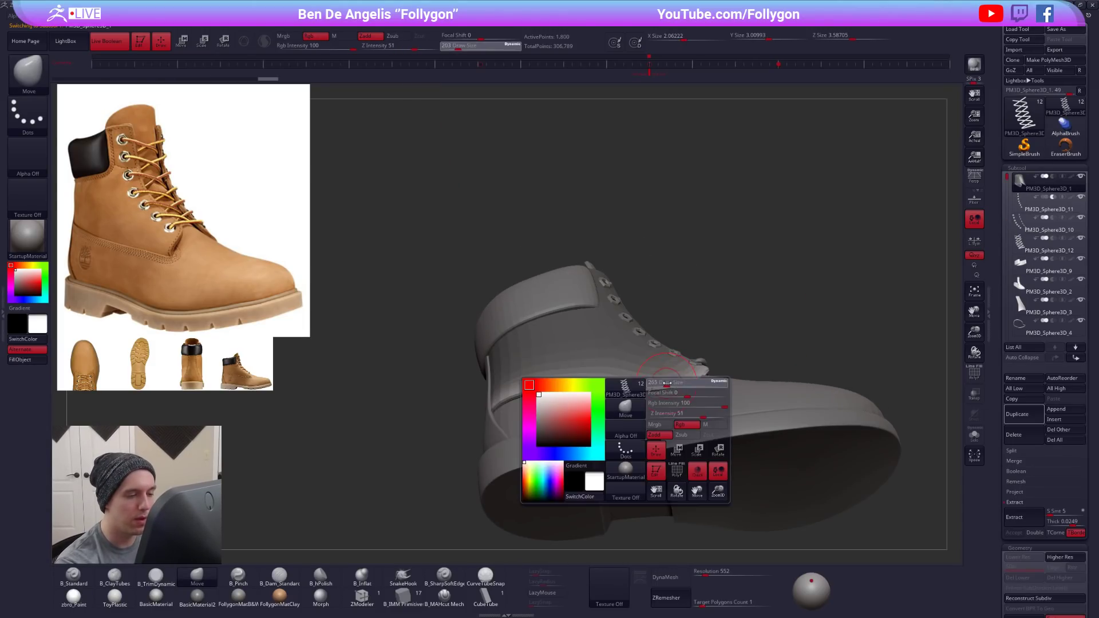
{"action": "left_click_drag", "start_coordinate": [668, 383], "coordinate": [674, 383]}
{"action": "right_click_drag", "start_coordinate": [674, 383], "coordinate": [681, 375]}
{"action": "right_click_drag", "start_coordinate": [681, 375], "coordinate": [685, 384], "text": "ctrl"}
{"action": "mouse_move", "coordinate": [642, 391]}
{"action": "left_mouse_down"}
{"action": "mouse_move", "coordinate": [588, 393]}
{"action": "mouse_move", "coordinate": [622, 396]}
{"action": "left_mouse_up"}
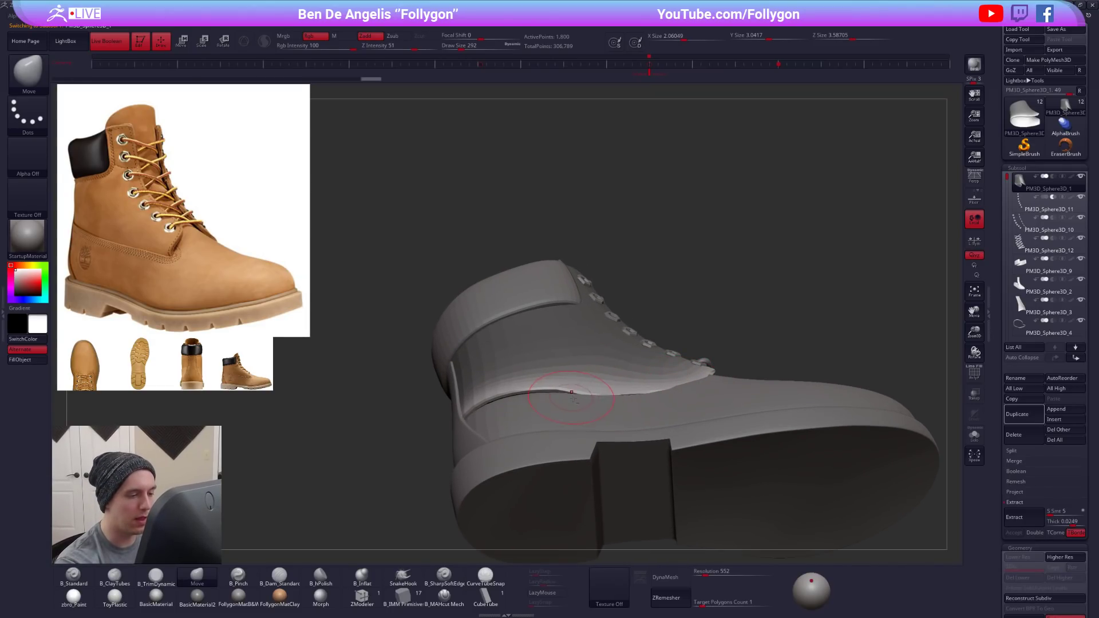
- Enlarge the Move brush to 414 and reshape the ankle panel's lower edge along the side towards the heel
{"action": "right_click_drag", "start_coordinate": [571, 394], "coordinate": [593, 404]}
{"action": "key", "text": "space"}
{"action": "left_click_drag", "start_coordinate": [593, 404], "coordinate": [586, 391]}
{"action": "right_click_drag", "start_coordinate": [598, 397], "coordinate": [607, 380]}
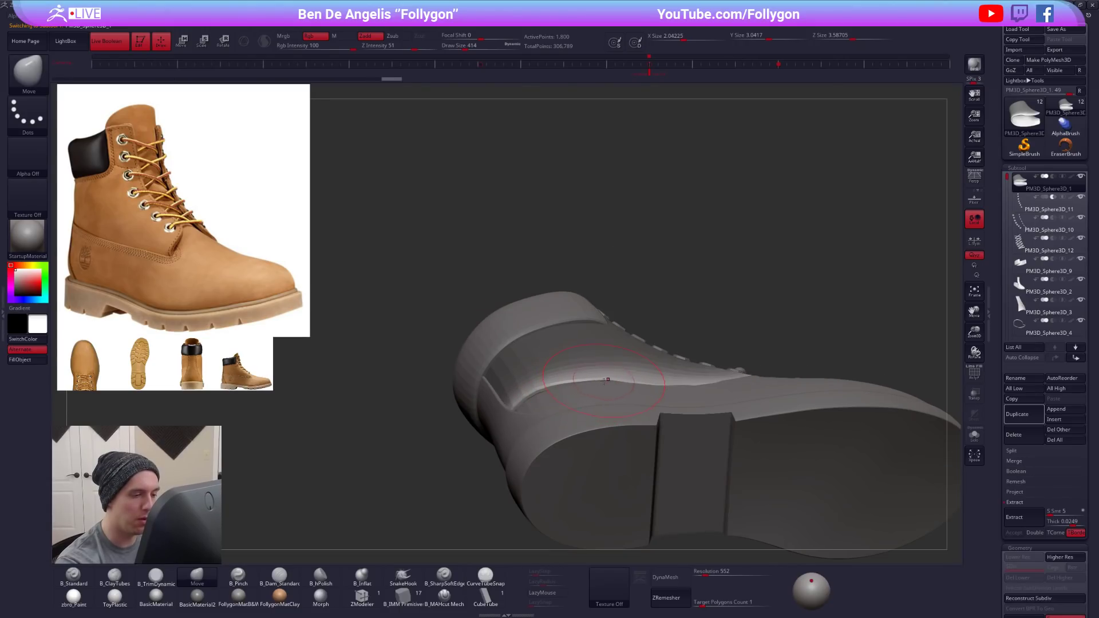
{"action": "left_click_drag", "start_coordinate": [522, 400], "coordinate": [523, 404]}
{"action": "mouse_move", "coordinate": [524, 404]}
{"action": "right_mouse_down"}
{"action": "mouse_move", "coordinate": [551, 428]}
{"action": "mouse_move", "coordinate": [572, 414]}
{"action": "right_mouse_up"}
{"action": "left_click_drag", "start_coordinate": [585, 400], "coordinate": [587, 395]}
{"action": "right_click_drag", "start_coordinate": [591, 395], "coordinate": [621, 400]}
- Even out the ankle panel's lower edge on both sides of the boot with the Move brush at sizes 306 and 366
{"action": "key", "text": "space"}
{"action": "left_click_drag", "start_coordinate": [623, 400], "coordinate": [653, 402]}
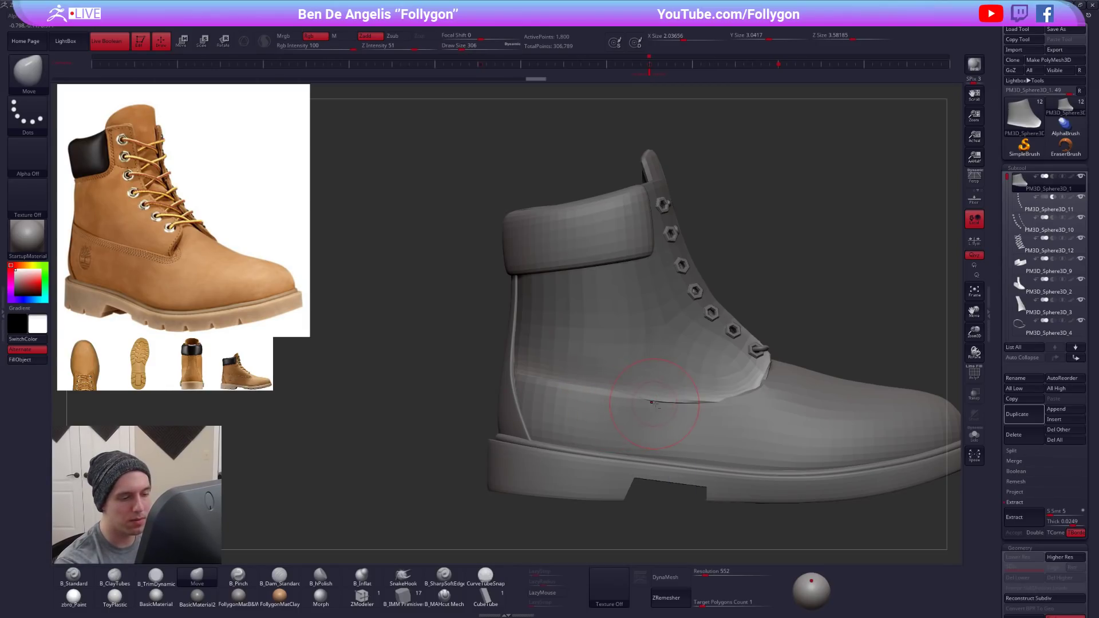
{"action": "right_click_drag", "start_coordinate": [705, 406], "coordinate": [528, 391]}
{"action": "left_click_drag", "start_coordinate": [557, 404], "coordinate": [593, 406]}
{"action": "key", "text": "space"}
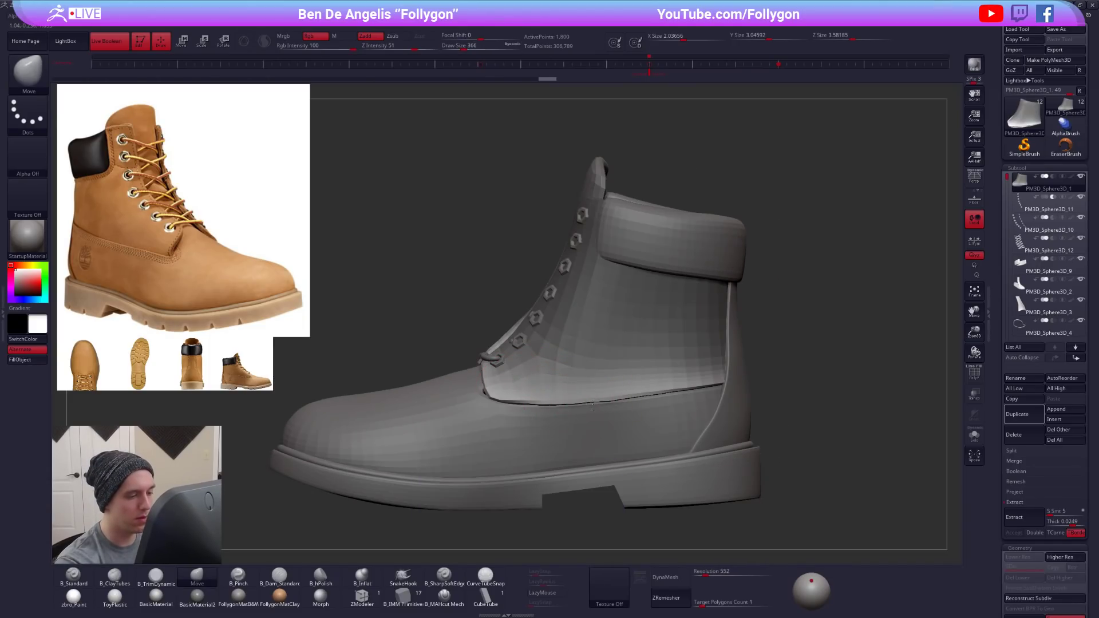
{"action": "left_click_drag", "start_coordinate": [500, 403], "coordinate": [540, 412]}
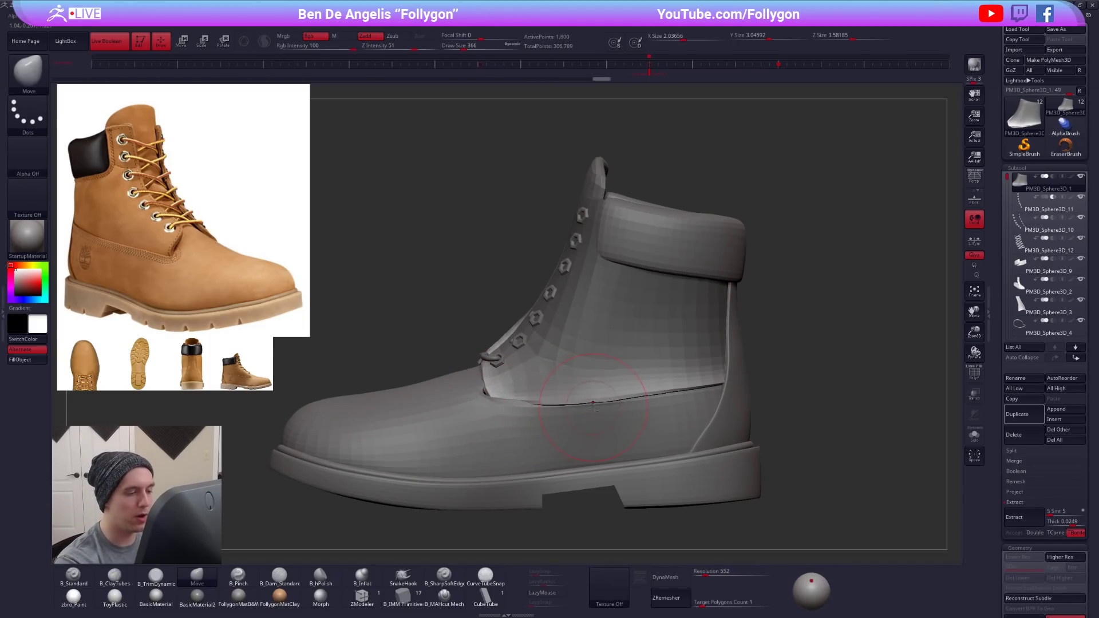
{"action": "right_click_drag", "start_coordinate": [620, 404], "coordinate": [701, 384]}
- Isolate the ankle panel, work on its side from below with a Transpose line, and bring the boot back for the Move brush
{"action": "key", "text": "alt+s"}
{"action": "right_click_drag", "start_coordinate": [633, 444], "coordinate": [629, 402]}
{"action": "key", "text": "w"}
{"action": "left_click_drag", "start_coordinate": [565, 343], "coordinate": [711, 349]}
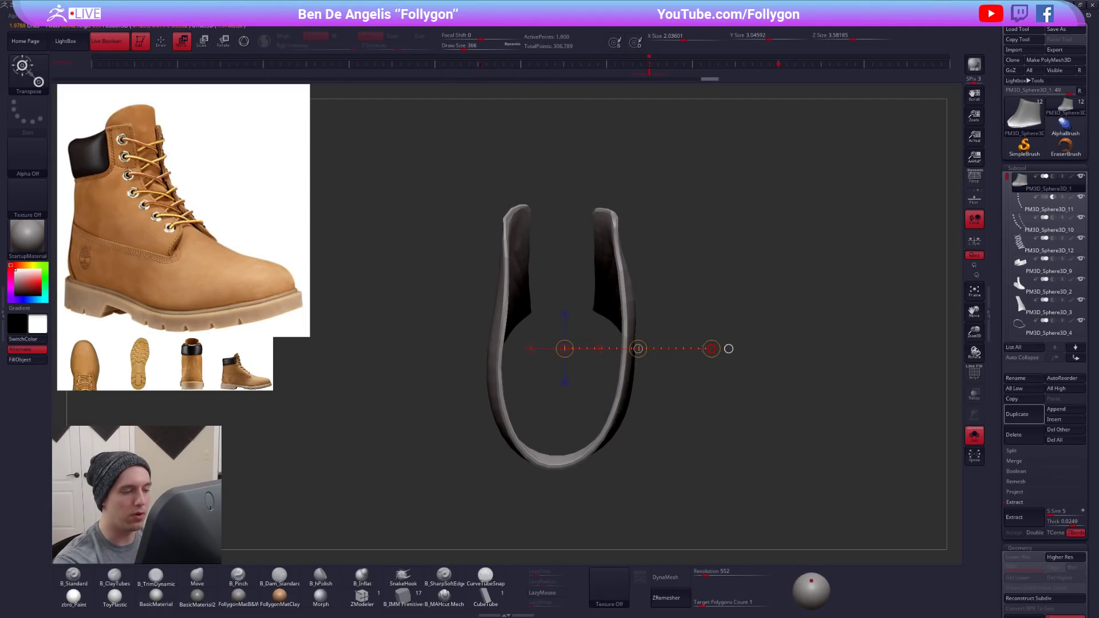
{"action": "key", "text": "alt+s"}
{"action": "key", "text": "q"}
{"action": "key", "text": "space"}
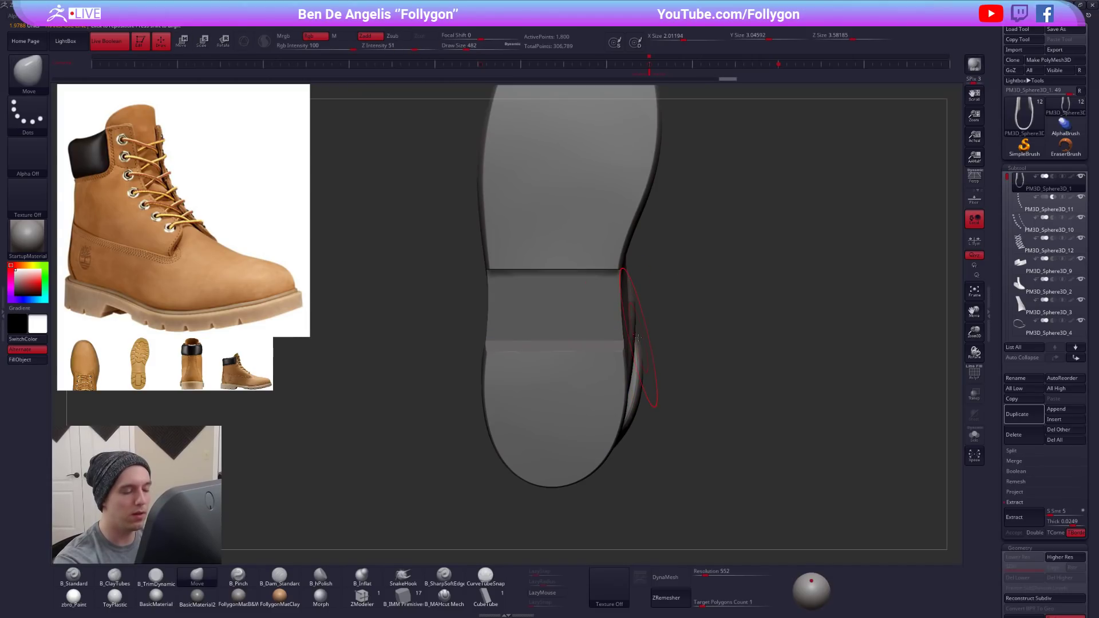
- Adjust the ankle panel's side from below the sole with the Move brush at size 482
{"action": "key", "text": "alt+s"}
{"action": "right_click_drag", "start_coordinate": [637, 342], "coordinate": [577, 321]}
{"action": "key", "text": "alt+s"}
{"action": "mouse_move", "coordinate": [676, 298]}
{"action": "right_mouse_down"}
{"action": "mouse_move", "coordinate": [618, 265]}
{"action": "mouse_move", "coordinate": [606, 372]}
{"action": "mouse_move", "coordinate": [676, 441]}
{"action": "mouse_move", "coordinate": [720, 403]}
{"action": "mouse_move", "coordinate": [737, 407]}
{"action": "right_mouse_up"}
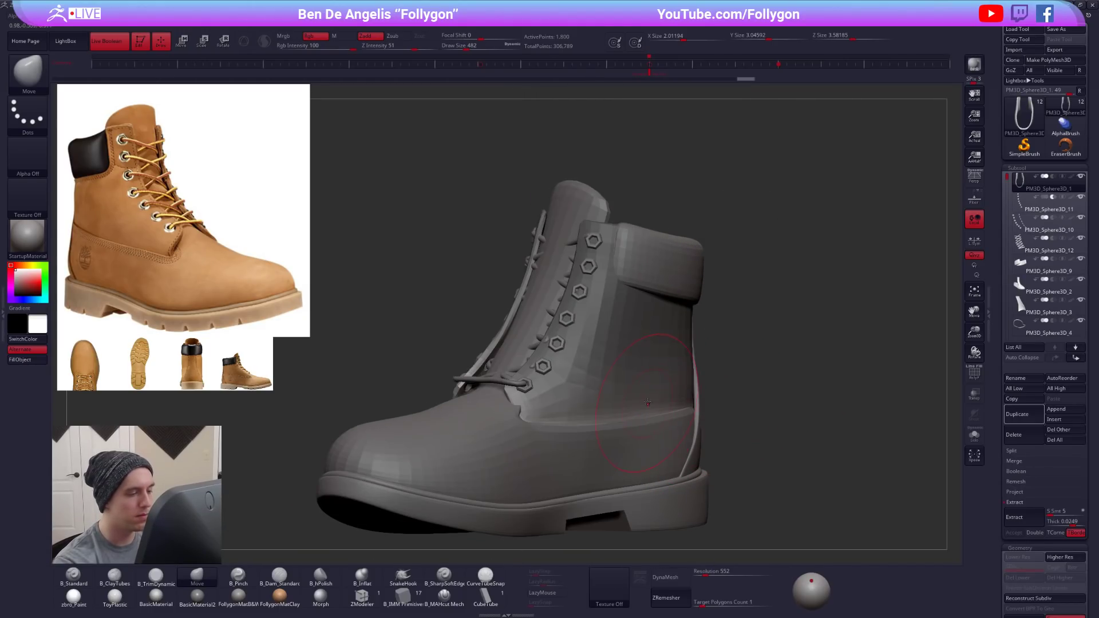
- Set the Move brush size to 279 and reshape the ankle panel's front lower corner beneath the lowest eyelet
{"action": "key", "text": "space"}
{"action": "left_click_drag", "start_coordinate": [613, 450], "coordinate": [605, 450]}
{"action": "left_click", "coordinate": [675, 395], "text": "alt"}
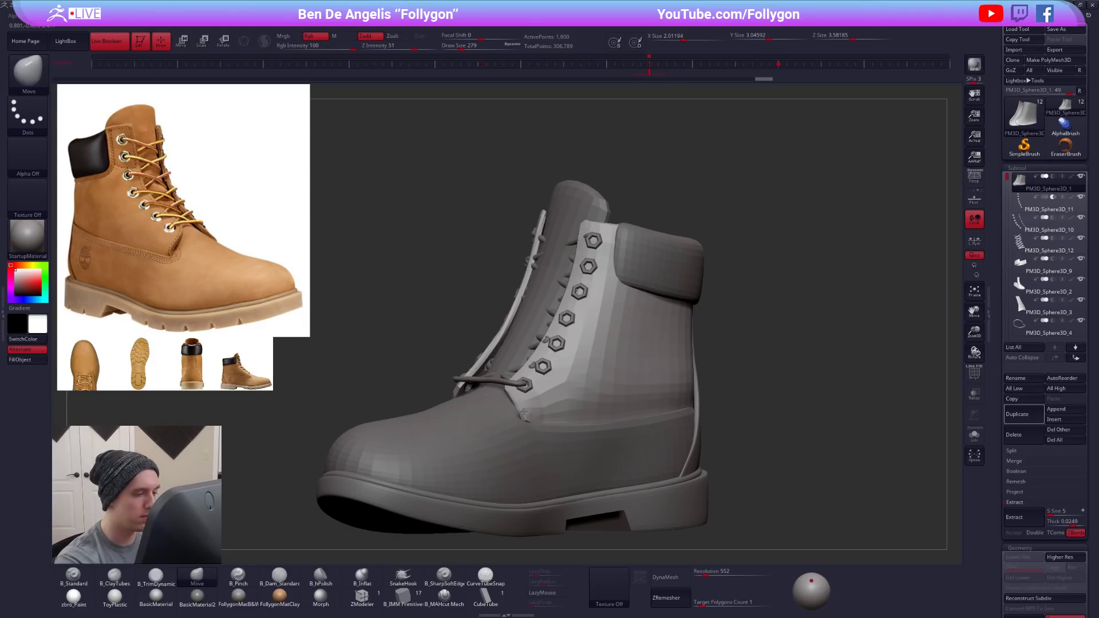
{"action": "right_click_drag", "start_coordinate": [541, 422], "coordinate": [658, 449], "text": "alt"}
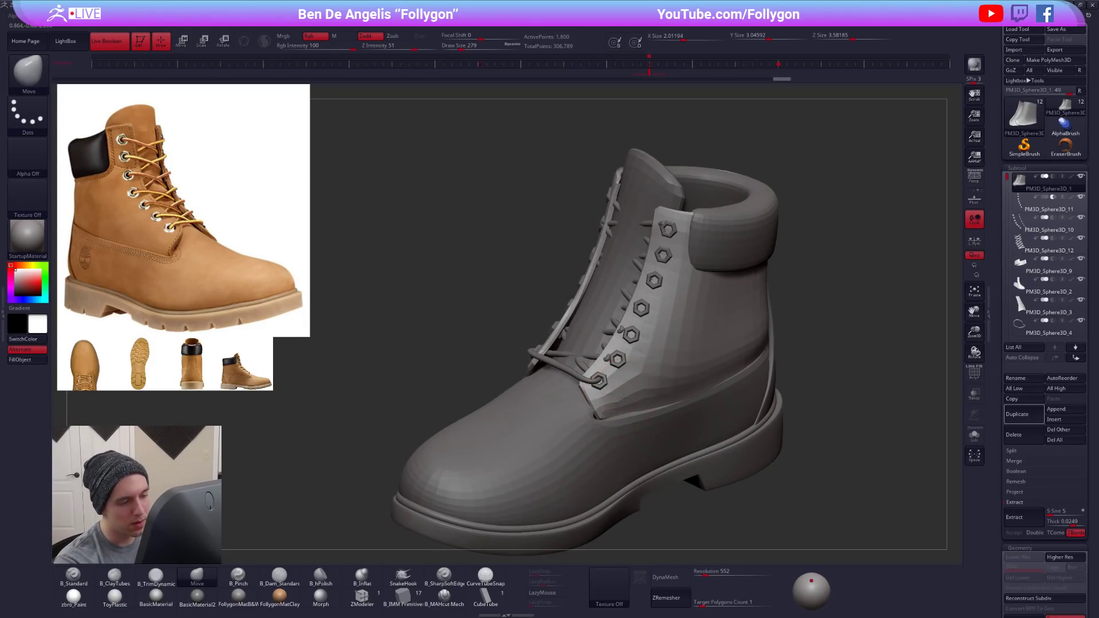
{"action": "right_click_drag", "start_coordinate": [596, 416], "coordinate": [588, 415]}
{"action": "left_click_drag", "start_coordinate": [592, 412], "coordinate": [593, 412]}
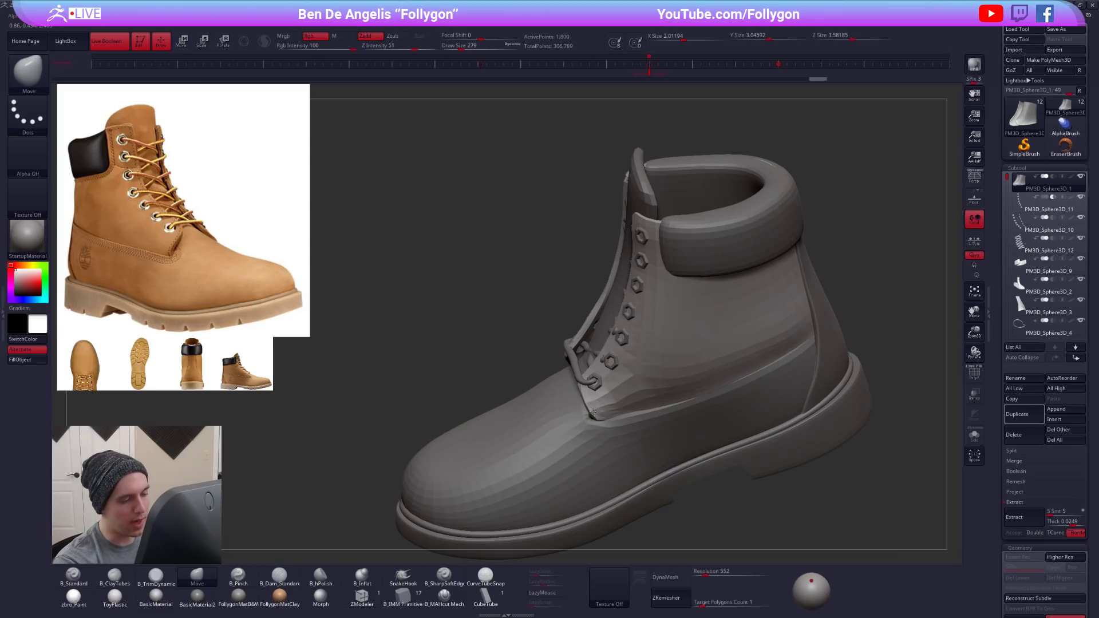
{"action": "right_click_drag", "start_coordinate": [596, 373], "coordinate": [584, 379]}
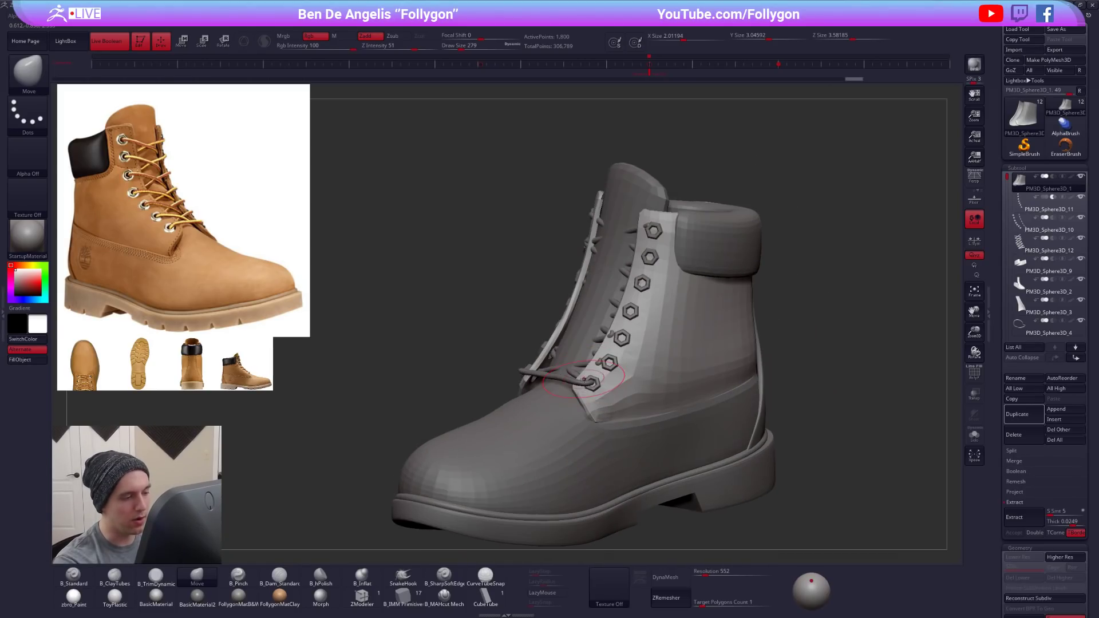
{"action": "left_click", "coordinate": [581, 387], "text": "alt"}
- Resize the Move brush and refine the ankle panel's edge around the lowest eyelet
{"action": "key", "text": "space"}
{"action": "left_click_drag", "start_coordinate": [601, 385], "coordinate": [596, 385]}
{"action": "left_click_drag", "start_coordinate": [587, 384], "coordinate": [590, 382]}
{"action": "mouse_move", "coordinate": [509, 404]}
{"action": "right_mouse_down"}
{"action": "mouse_move", "coordinate": [603, 423]}
{"action": "mouse_move", "coordinate": [595, 449]}
{"action": "right_mouse_up"}
{"action": "mouse_move", "coordinate": [586, 395]}
{"action": "right_mouse_down"}
{"action": "mouse_move", "coordinate": [595, 427]}
{"action": "mouse_move", "coordinate": [584, 386]}
{"action": "right_mouse_up"}
- Reshape the ankle panel's lower front on the other side of the boot and set the Move brush to 335
{"action": "mouse_move", "coordinate": [520, 426]}
{"action": "right_mouse_down"}
{"action": "mouse_move", "coordinate": [517, 410]}
{"action": "mouse_move", "coordinate": [655, 406]}
{"action": "mouse_move", "coordinate": [791, 358]}
{"action": "right_mouse_up"}
{"action": "left_click", "coordinate": [515, 416], "text": "alt"}
{"action": "left_click", "coordinate": [618, 433], "text": "alt"}
{"action": "right_click_drag", "start_coordinate": [658, 414], "coordinate": [572, 419]}
{"action": "key", "text": "space"}
{"action": "left_click_drag", "start_coordinate": [660, 402], "coordinate": [672, 401]}
{"action": "key", "text": "space"}
{"action": "left_click", "coordinate": [657, 393], "text": "alt"}
{"action": "key", "text": "space"}
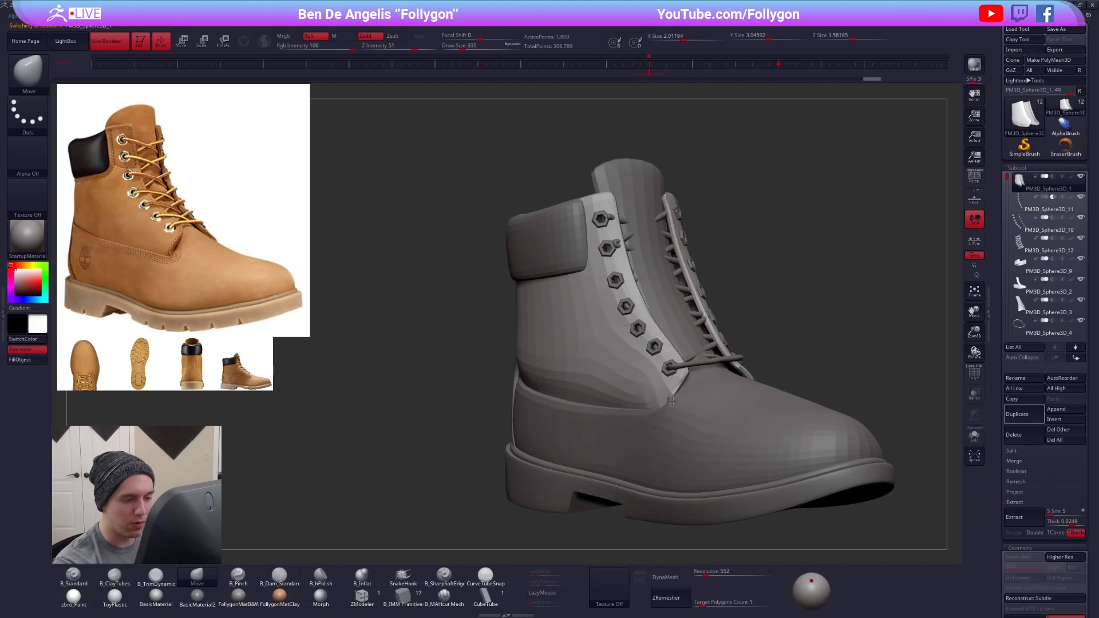
- Bring the ankle panel's lower side edge closer to the vamp with the Move brush at size 292
{"action": "key", "text": "space"}
{"action": "left_click_drag", "start_coordinate": [637, 398], "coordinate": [599, 391]}
{"action": "mouse_move", "coordinate": [624, 303]}
{"action": "right_mouse_down"}
{"action": "mouse_move", "coordinate": [670, 331]}
{"action": "mouse_move", "coordinate": [686, 395]}
{"action": "right_mouse_up"}
{"action": "key", "text": "space"}
{"action": "left_click_drag", "start_coordinate": [618, 400], "coordinate": [630, 400]}
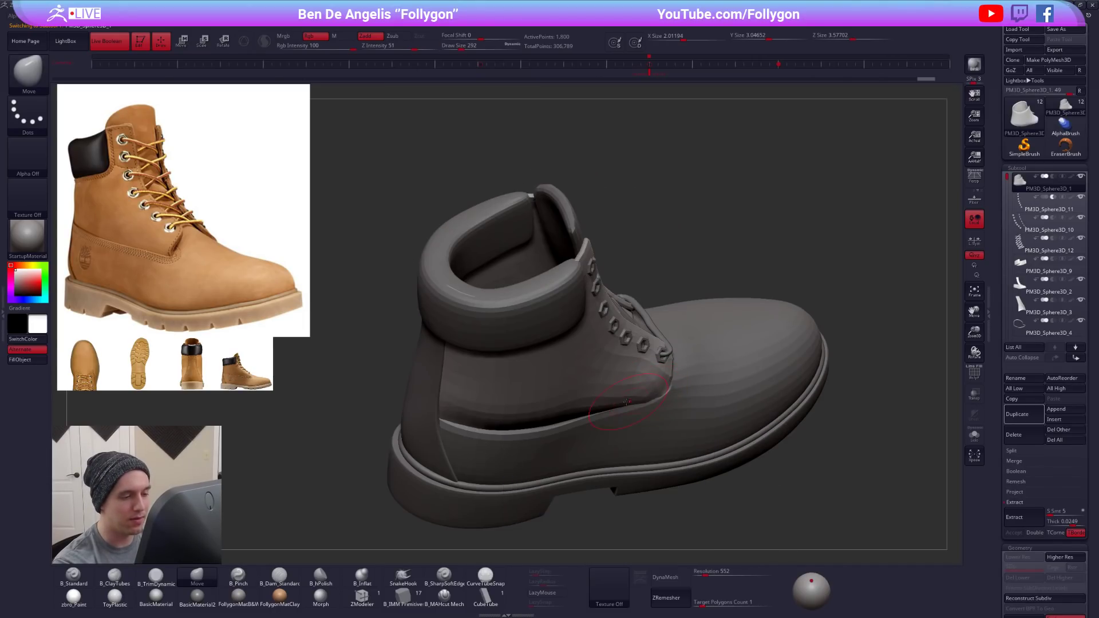
{"action": "mouse_move", "coordinate": [617, 401]}
{"action": "right_mouse_down"}
{"action": "mouse_move", "coordinate": [622, 366]}
{"action": "mouse_move", "coordinate": [601, 372]}
{"action": "right_mouse_up"}
- Build up the ankle panel above its lower edge with ClayTubes and adjust that edge with Move at size 350
{"action": "key", "text": "2"}
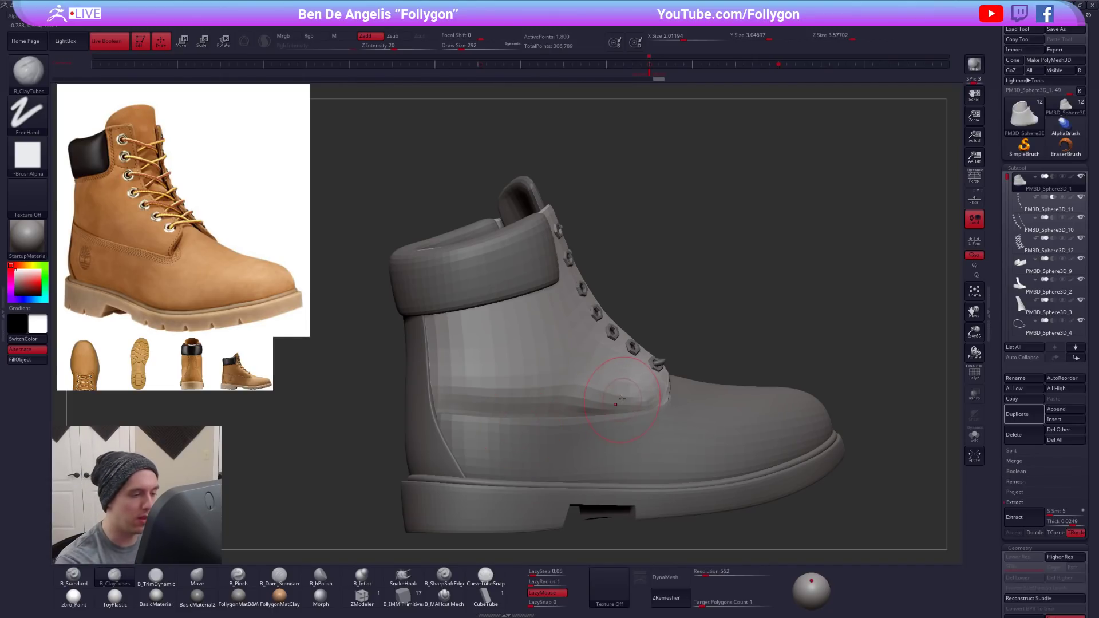
{"action": "mouse_move", "coordinate": [596, 387]}
{"action": "right_mouse_down"}
{"action": "mouse_move", "coordinate": [584, 431]}
{"action": "mouse_move", "coordinate": [558, 421]}
{"action": "right_mouse_up"}
{"action": "key", "text": "1"}
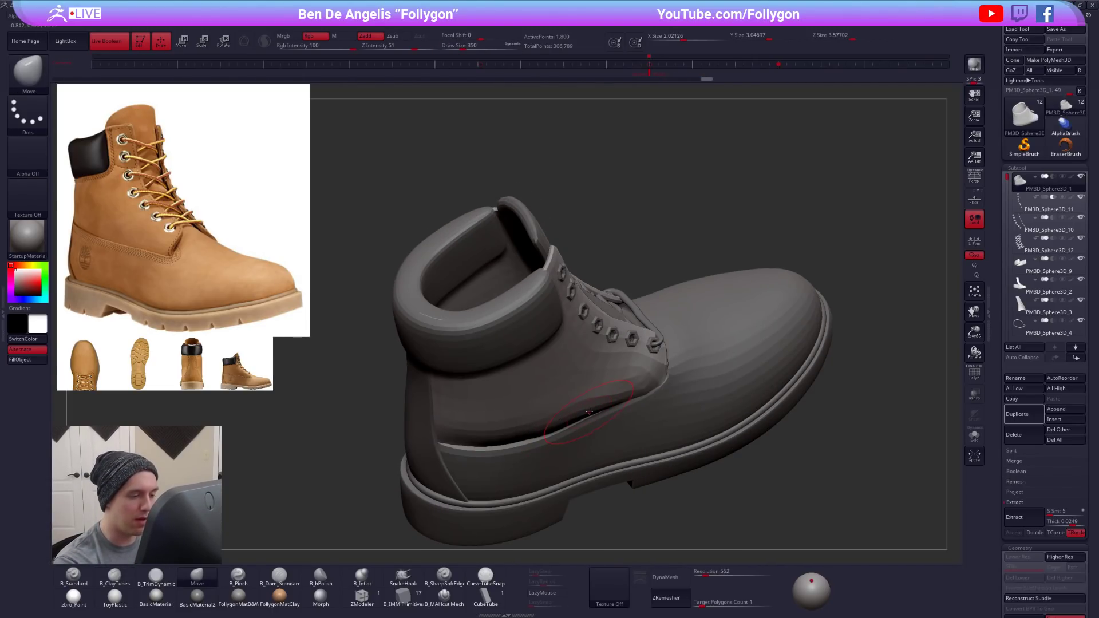
{"action": "mouse_move", "coordinate": [513, 433]}
{"action": "left_mouse_down"}
{"action": "mouse_move", "coordinate": [522, 438]}
{"action": "mouse_move", "coordinate": [465, 437]}
{"action": "left_mouse_up"}
- Isolate the ankle panel, adjust its lower heel area with a Transpose line, and return to drawing mode
{"action": "key", "text": "space"}
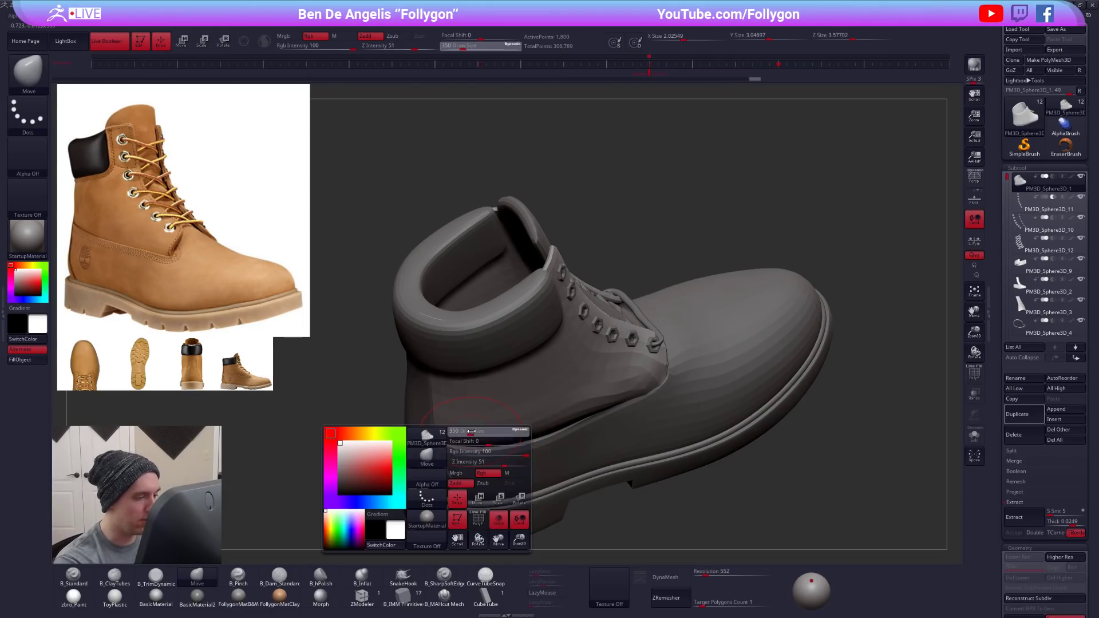
{"action": "left_click", "coordinate": [974, 435]}
{"action": "mouse_move", "coordinate": [449, 446]}
{"action": "right_mouse_down"}
{"action": "mouse_move", "coordinate": [550, 429]}
{"action": "mouse_move", "coordinate": [561, 443]}
{"action": "mouse_move", "coordinate": [557, 417]}
{"action": "right_mouse_up"}
{"action": "key", "text": "ctrl"}
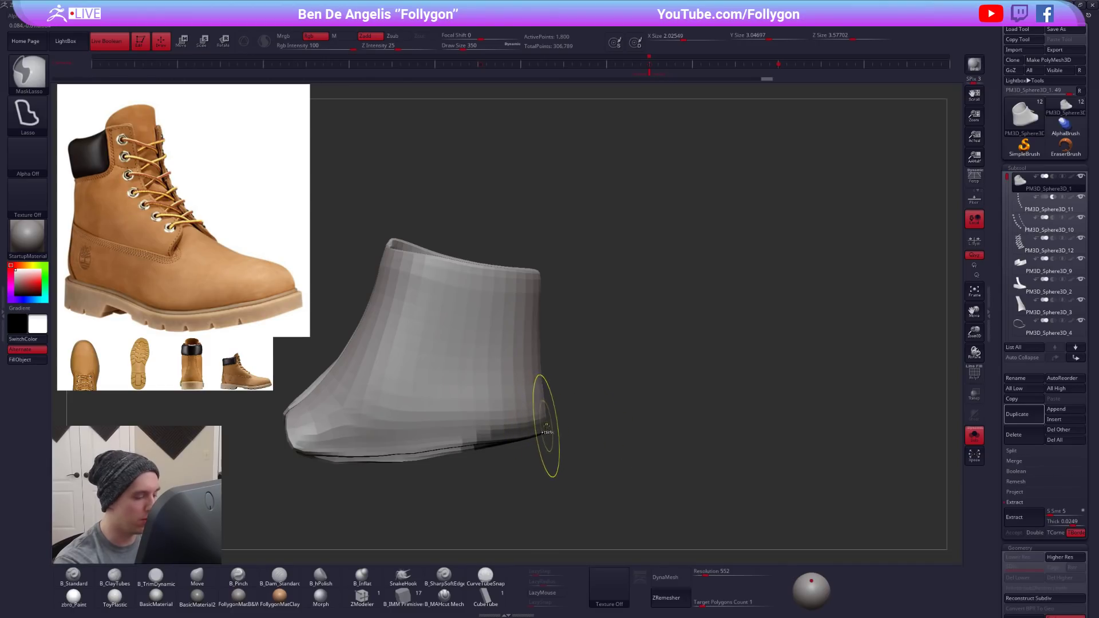
{"action": "left_click", "coordinate": [565, 438], "text": "ctrl"}
{"action": "key", "text": "w"}
{"action": "mouse_move", "coordinate": [492, 440]}
{"action": "left_mouse_down"}
{"action": "mouse_move", "coordinate": [591, 421]}
{"action": "mouse_move", "coordinate": [530, 452]}
{"action": "mouse_move", "coordinate": [592, 441]}
{"action": "mouse_move", "coordinate": [520, 435]}
{"action": "left_mouse_up"}
{"action": "key", "text": "shift+s"}
{"action": "key", "text": "q"}
- Select the vamp and work its upper edge along the ankle panel with the Move brush at size 203
{"action": "left_click", "coordinate": [608, 415], "text": "ctrl"}
{"action": "left_click", "coordinate": [523, 448], "text": "alt"}
{"action": "key", "text": "s"}
{"action": "left_click_drag", "start_coordinate": [612, 444], "coordinate": [401, 441]}
{"action": "mouse_move", "coordinate": [519, 437]}
{"action": "left_mouse_down"}
{"action": "mouse_move", "coordinate": [483, 440]}
{"action": "mouse_move", "coordinate": [478, 427]}
{"action": "left_mouse_up"}
{"action": "left_click", "coordinate": [557, 428], "text": "alt"}
{"action": "key", "text": "s"}
{"action": "left_click_drag", "start_coordinate": [558, 427], "coordinate": [539, 426]}
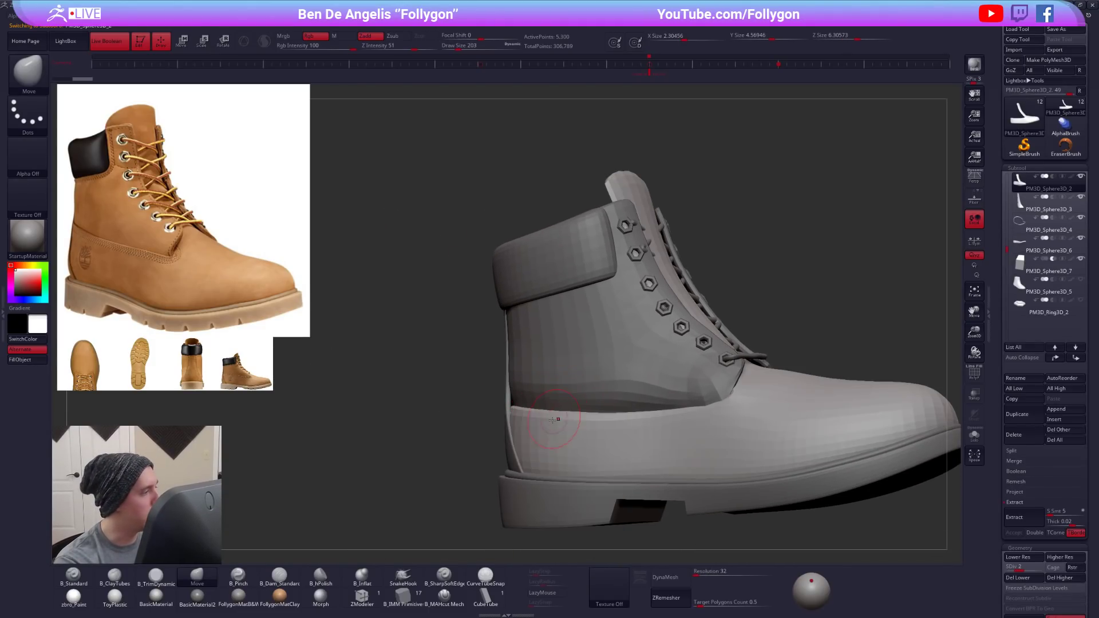
- Even out the vamp's upper edge from the lacing back to the heel and go up to subdivision level 3
{"action": "left_click_drag", "start_coordinate": [708, 405], "coordinate": [618, 416]}
{"action": "right_click_drag", "start_coordinate": [547, 433], "coordinate": [584, 426]}
{"action": "left_click_drag", "start_coordinate": [597, 420], "coordinate": [623, 417]}
{"action": "left_click_drag", "start_coordinate": [555, 415], "coordinate": [609, 413]}
{"action": "right_click_drag", "start_coordinate": [662, 459], "coordinate": [710, 487]}
{"action": "key", "text": "d"}
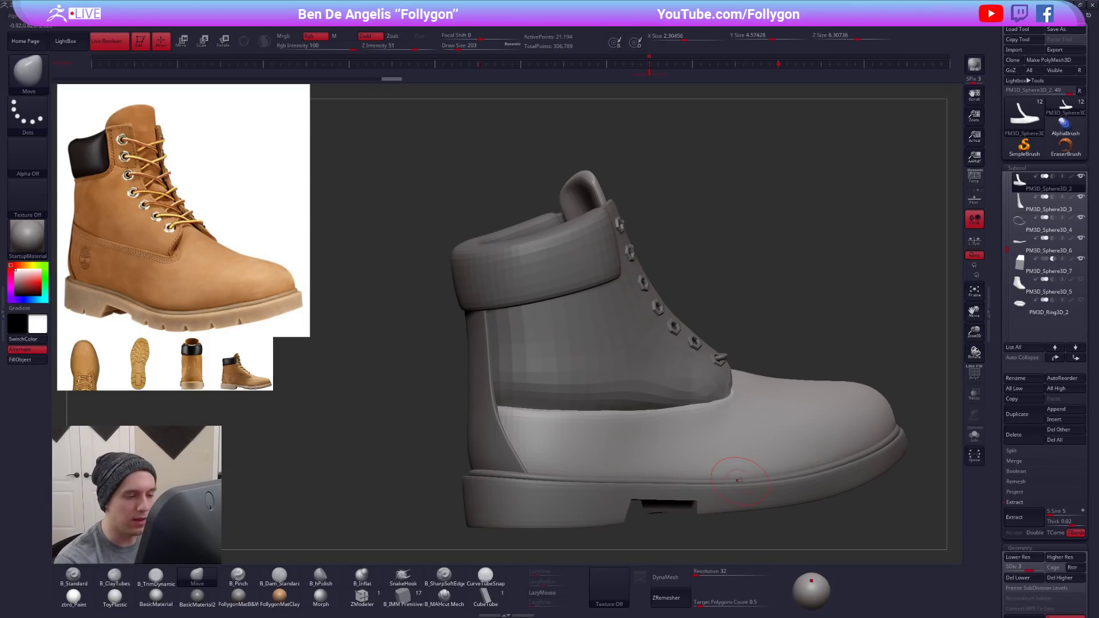
- Reshape the vamp's side below the ankle panel with the Move brush at sizes 350 and 265
{"action": "key", "text": "space"}
{"action": "left_click_drag", "start_coordinate": [651, 461], "coordinate": [654, 461]}
{"action": "mouse_move", "coordinate": [657, 425]}
{"action": "right_mouse_down"}
{"action": "mouse_move", "coordinate": [671, 416]}
{"action": "mouse_move", "coordinate": [661, 452]}
{"action": "right_mouse_up"}
{"action": "key", "text": "space"}
{"action": "left_click_drag", "start_coordinate": [661, 449], "coordinate": [648, 423]}
{"action": "key", "text": "space"}
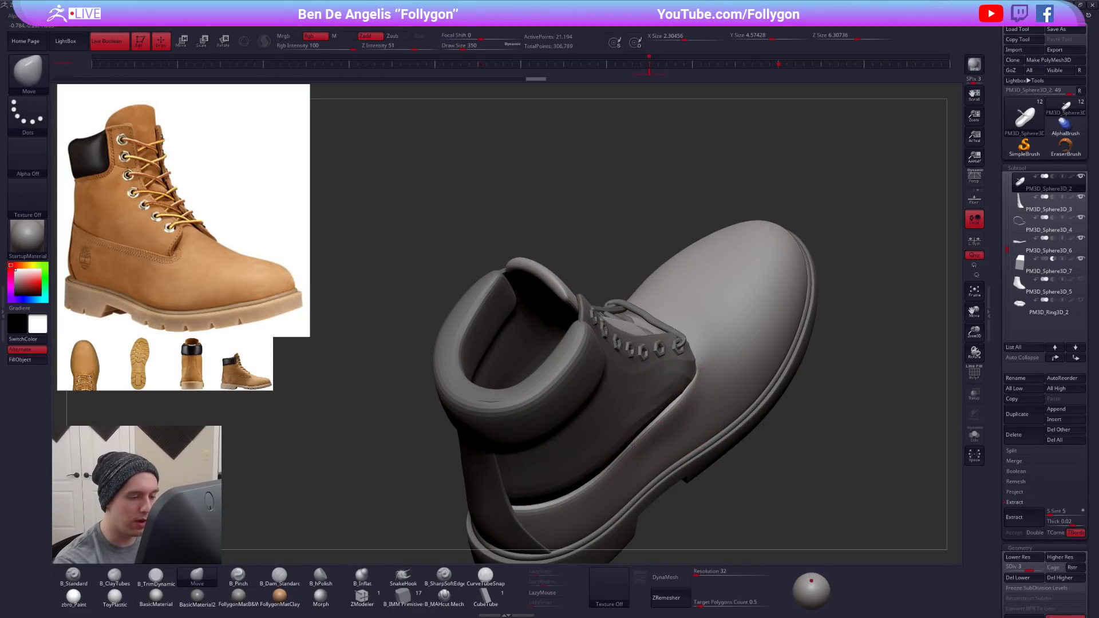
{"action": "key", "text": "s"}
{"action": "left_click_drag", "start_coordinate": [641, 478], "coordinate": [632, 478]}
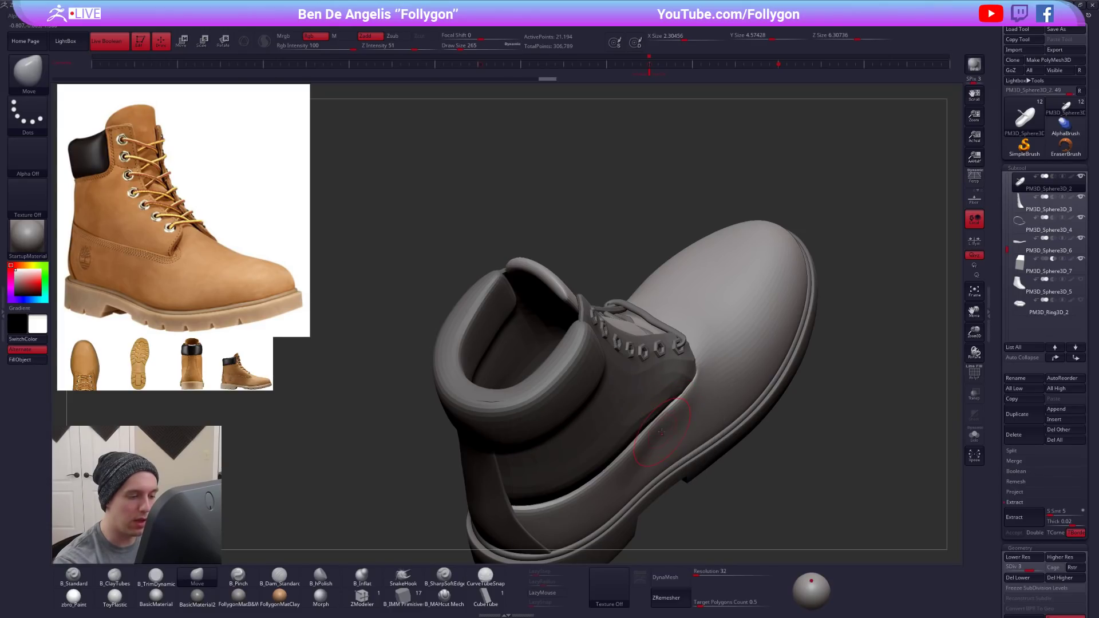
{"action": "right_click_drag", "start_coordinate": [653, 492], "coordinate": [673, 446]}
{"action": "mouse_move", "coordinate": [802, 489]}
{"action": "left_mouse_down"}
{"action": "mouse_move", "coordinate": [738, 444]}
{"action": "mouse_move", "coordinate": [692, 446]}
{"action": "left_mouse_up"}
- Build up the vamp's side with the ClayTubes brush and raise it to subdivision level 4
{"action": "key", "text": "2"}
{"action": "left_click_drag", "start_coordinate": [654, 400], "coordinate": [632, 406]}
{"action": "key", "text": "shift+d"}
{"action": "key", "text": "ctrl+d"}
{"action": "key", "text": "d"}
{"action": "key", "text": "d"}
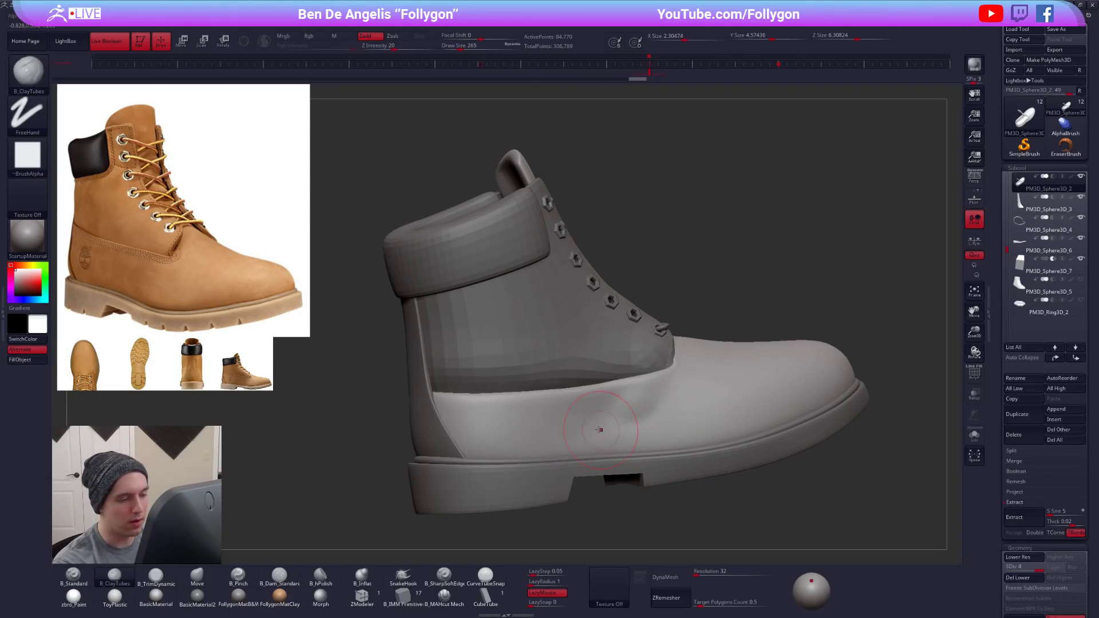
- Pick the TrimDynamic brush, smooth the vamp's side across its subdivision levels and divide it to level 5
{"action": "key", "text": "3"}
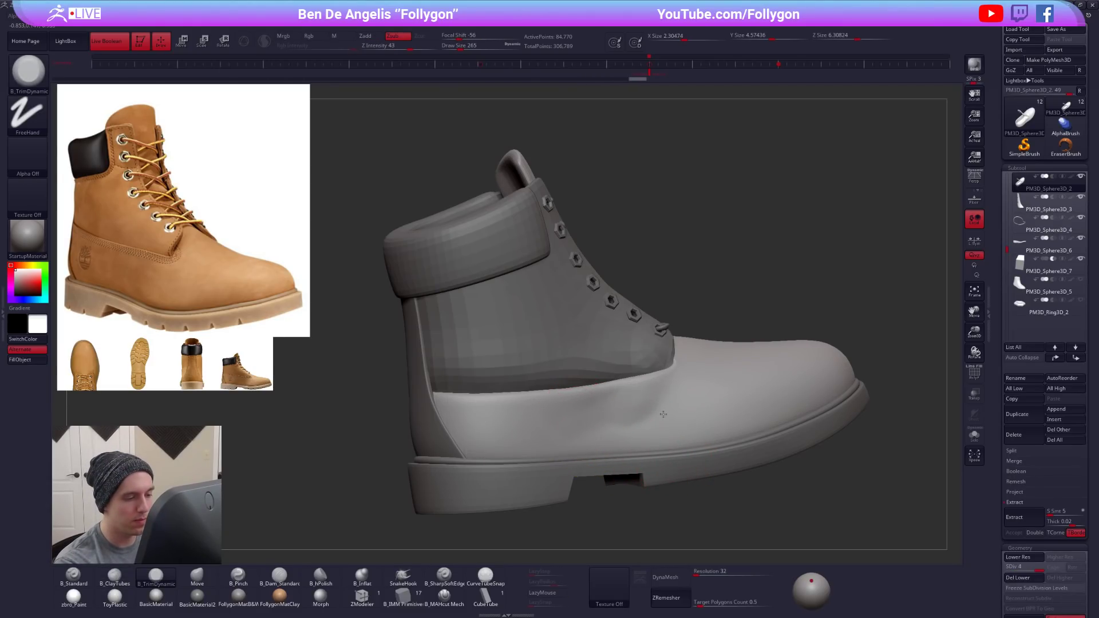
{"action": "key", "text": "shift"}
{"action": "key", "text": "shift+s"}
{"action": "key", "text": "shift+d"}
{"action": "key", "text": "shift+s"}
{"action": "key", "text": "d"}
{"action": "key", "text": "ctrl+shift"}
{"action": "key", "text": "d"}
{"action": "mouse_move", "coordinate": [608, 409]}
{"action": "left_mouse_down"}
{"action": "mouse_move", "coordinate": [632, 396]}
{"action": "mouse_move", "coordinate": [629, 416]}
{"action": "left_mouse_up"}
{"action": "left_click_drag", "start_coordinate": [633, 502], "coordinate": [631, 472], "text": "alt"}
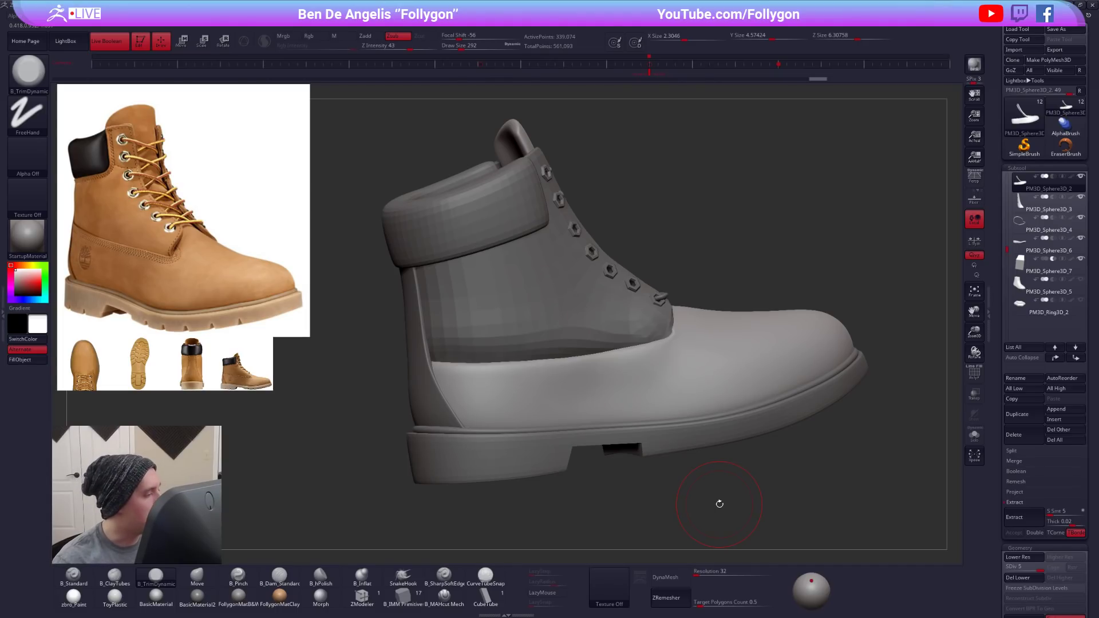
- Switch to the B_Standard brush, isolate the vamp and assign Alpha 63 to the brush
{"action": "key", "text": "b"}
{"action": "key", "text": "s"}
{"action": "key", "text": "t"}
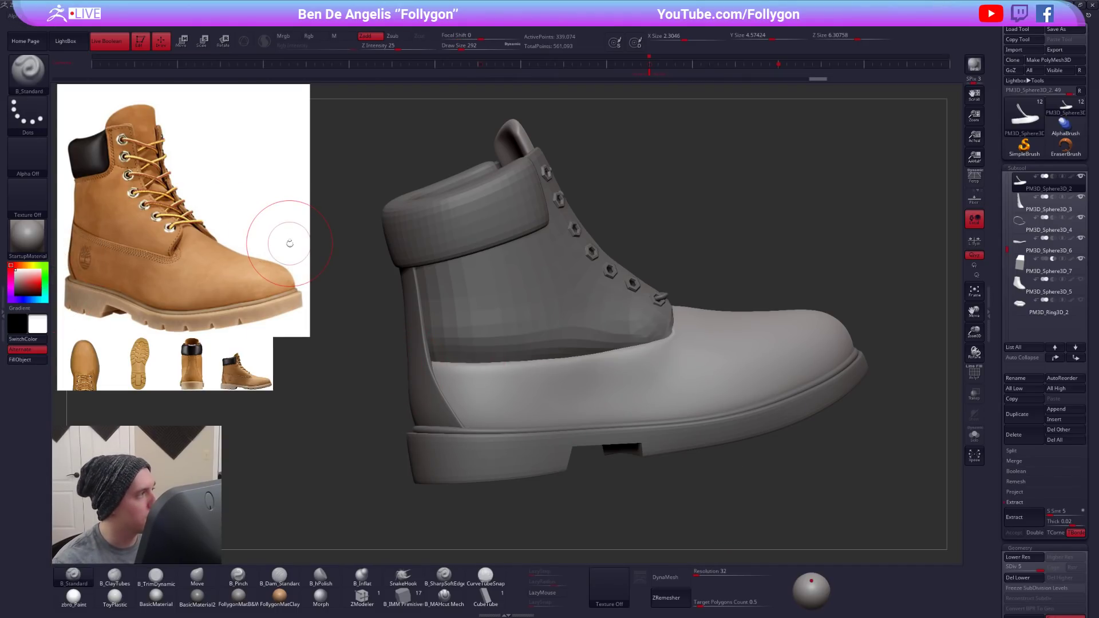
{"action": "key", "text": "shift+s"}
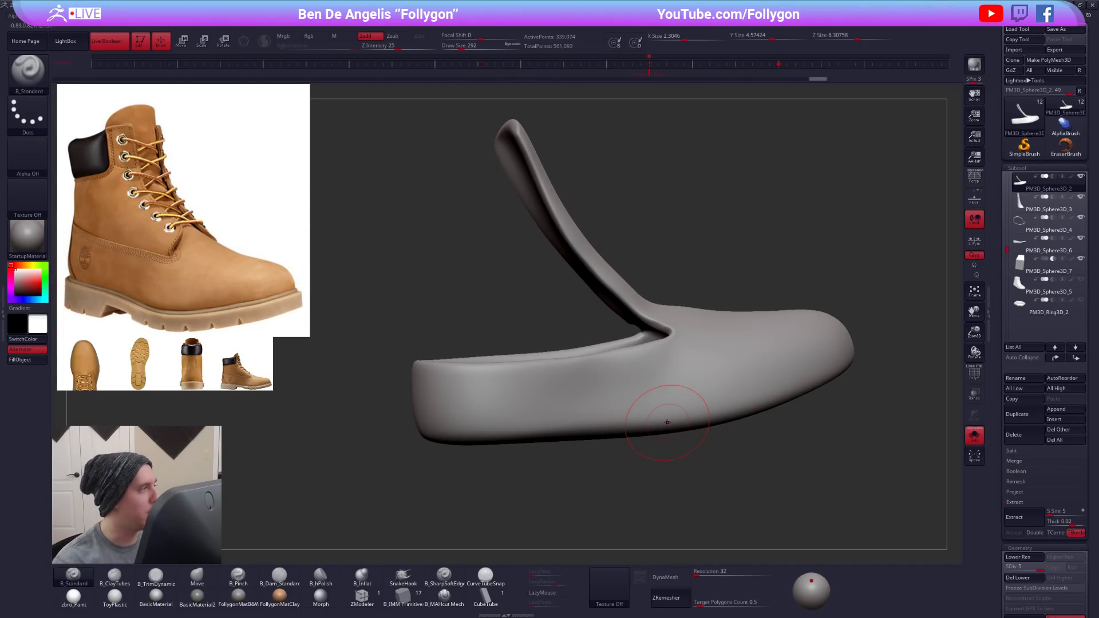
{"action": "left_click", "coordinate": [40, 145]}
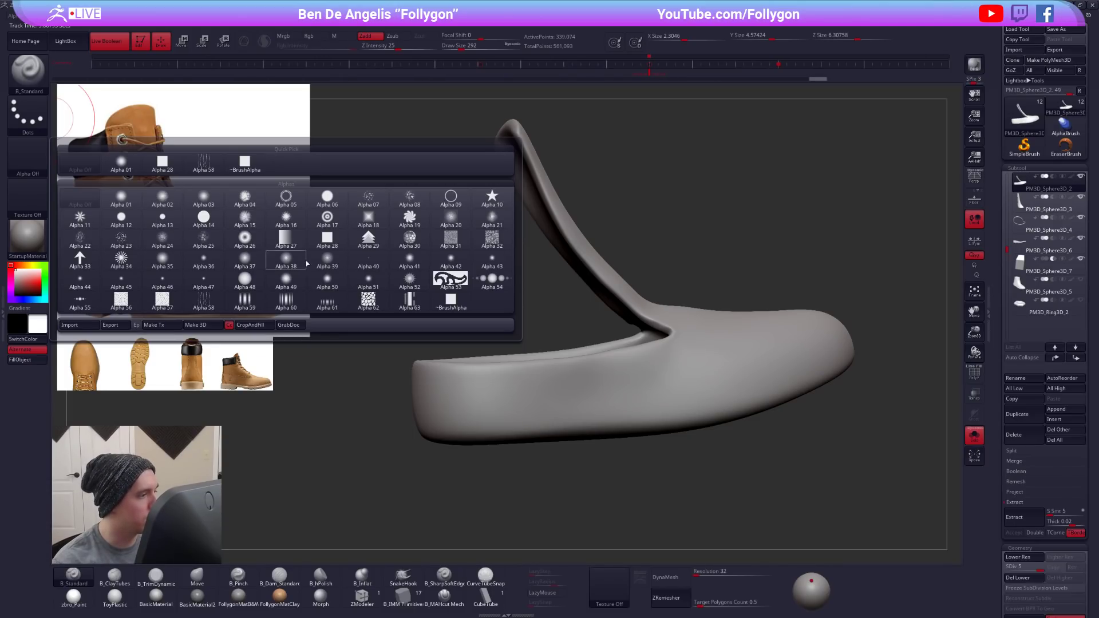
{"action": "left_click", "coordinate": [400, 299]}
{"action": "left_click_drag", "start_coordinate": [395, 307], "coordinate": [423, 395]}
- Reduce the brush size, turn on LazyMouse and try an alpha stroke along the vamp's side
{"action": "key", "text": "space"}
{"action": "left_click_drag", "start_coordinate": [592, 375], "coordinate": [583, 374]}
{"action": "left_click", "coordinate": [547, 593]}
{"action": "mouse_move", "coordinate": [477, 404]}
{"action": "left_mouse_down"}
{"action": "mouse_move", "coordinate": [641, 380]}
{"action": "mouse_move", "coordinate": [606, 368]}
{"action": "left_mouse_up"}
{"action": "key", "text": "ctrl+z"}
- Divide the vamp to subdivision level 6 and try a size 43 alpha stroke along its side
{"action": "key", "text": "ctrl+d"}
{"action": "key", "text": "space"}
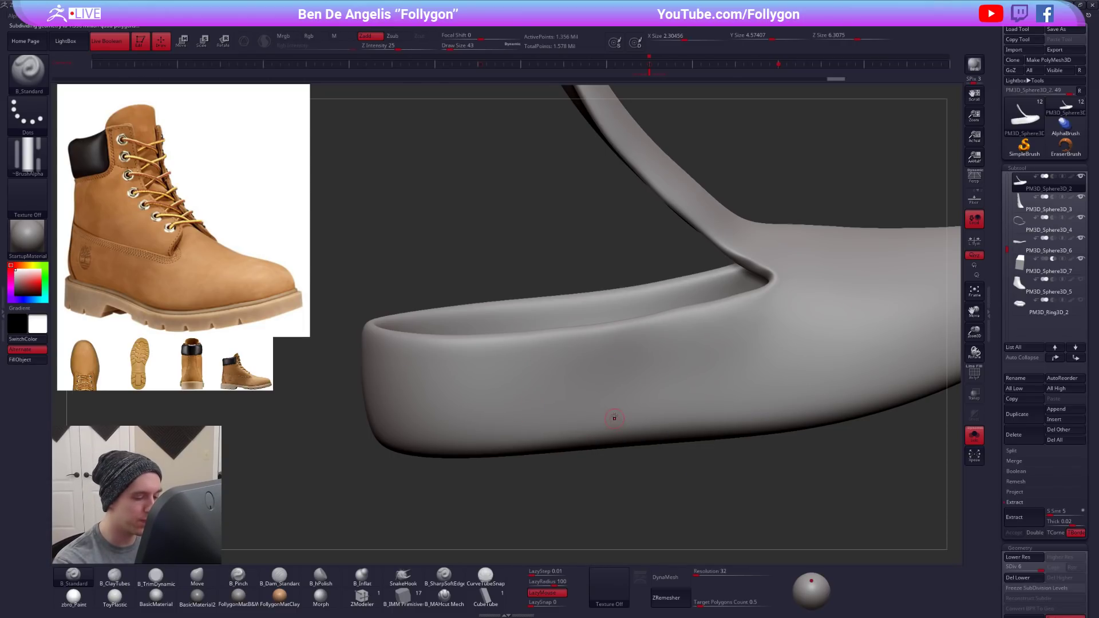
{"action": "left_click_drag", "start_coordinate": [579, 464], "coordinate": [576, 470]}
{"action": "left_click_drag", "start_coordinate": [489, 395], "coordinate": [702, 360]}
{"action": "left_click_drag", "start_coordinate": [669, 461], "coordinate": [511, 489], "text": "alt"}
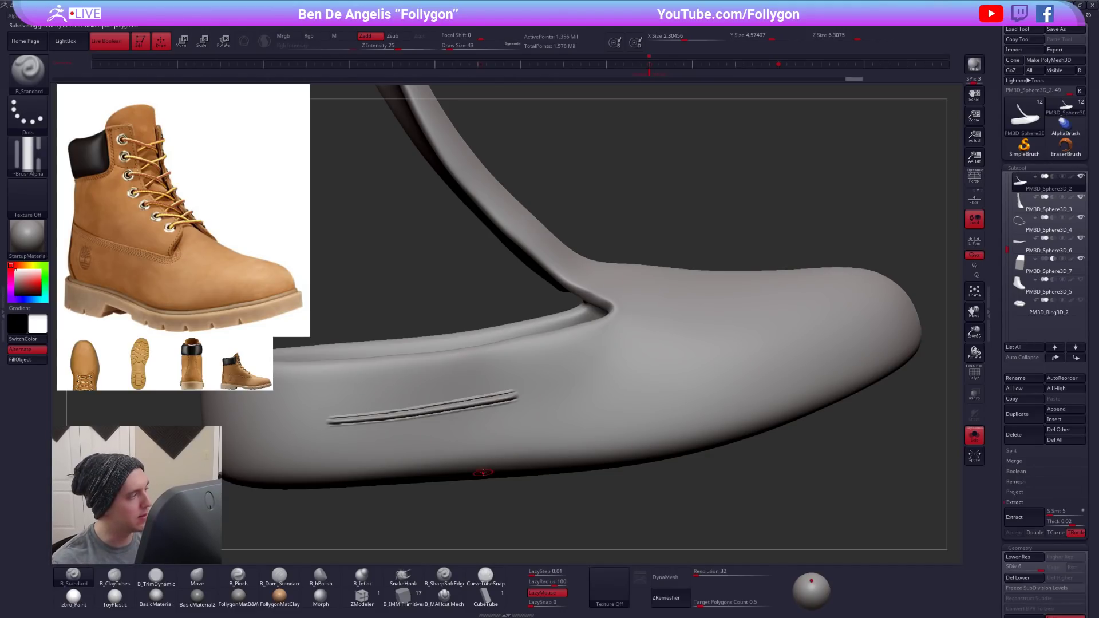
{"action": "key", "text": "ctrl+z"}
- Try further alpha strokes on the vamp's side and front, with the brush at size 74
{"action": "left_click_drag", "start_coordinate": [524, 475], "coordinate": [574, 432]}
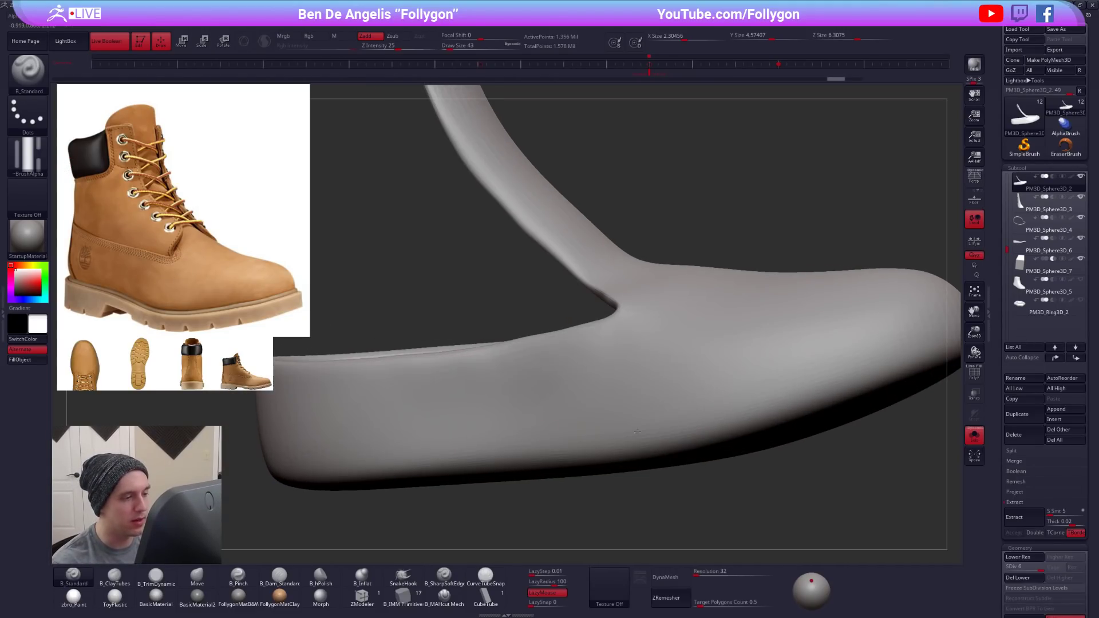
{"action": "left_click_drag", "start_coordinate": [725, 382], "coordinate": [569, 426], "text": "alt"}
{"action": "right_click_drag", "start_coordinate": [569, 426], "coordinate": [487, 403]}
{"action": "mouse_move", "coordinate": [644, 323]}
{"action": "right_mouse_down", "text": "alt"}
{"action": "mouse_move", "coordinate": [545, 388]}
{"action": "mouse_move", "coordinate": [664, 414]}
{"action": "right_mouse_up", "text": "alt"}
{"action": "key", "text": "ctrl+z"}
{"action": "key", "text": "space"}
{"action": "left_click_drag", "start_coordinate": [606, 267], "coordinate": [634, 364]}
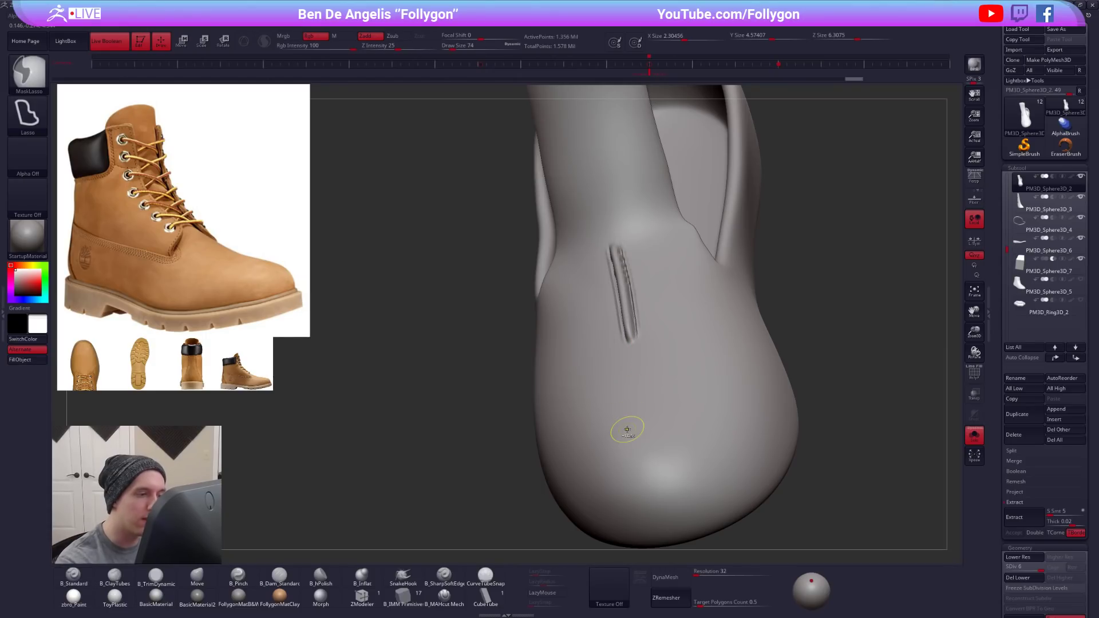
{"action": "key", "text": "ctrl+z"}
- Show the Lazy Mouse stroke settings, set LazyStep to 1 and try a stroke on the vamp's front
{"action": "left_click", "coordinate": [3, 312]}
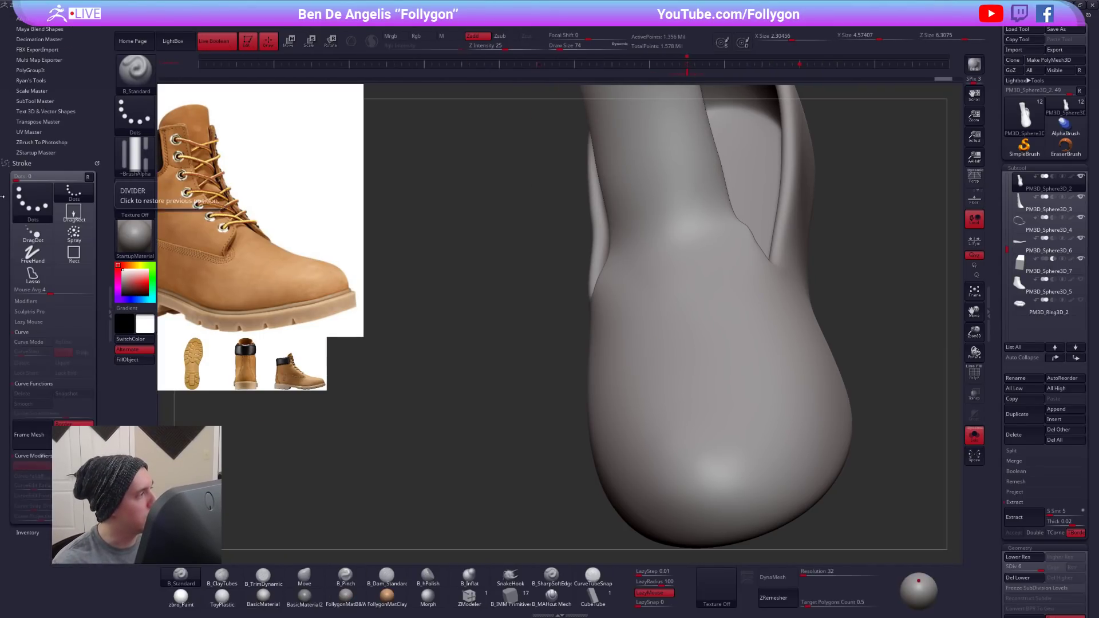
{"action": "left_click_drag", "start_coordinate": [47, 178], "coordinate": [60, 117]}
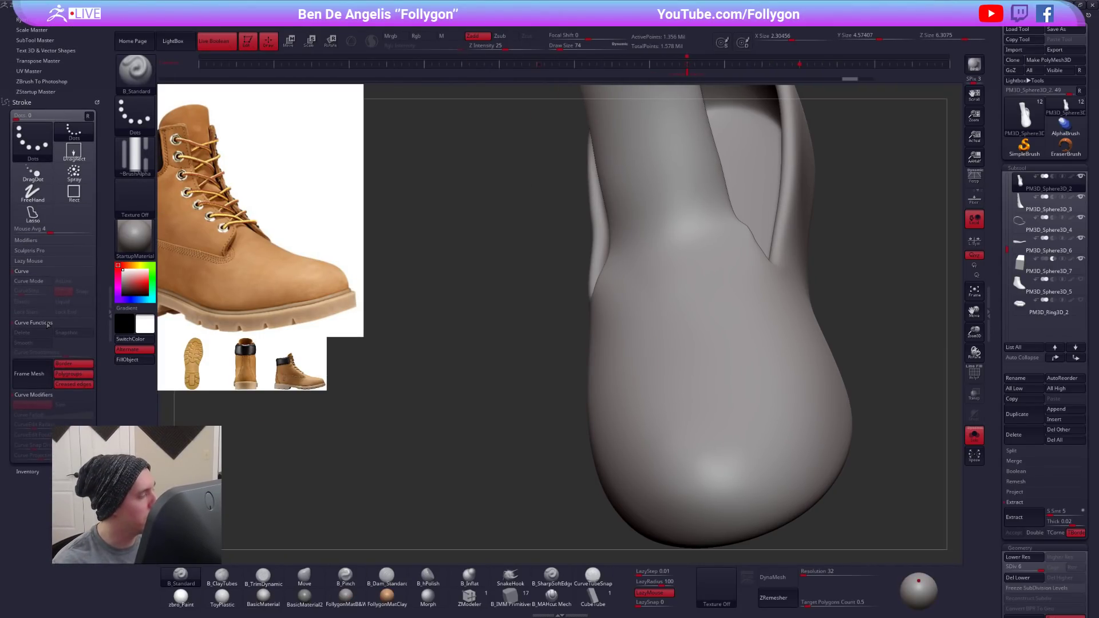
{"action": "left_click", "coordinate": [43, 261]}
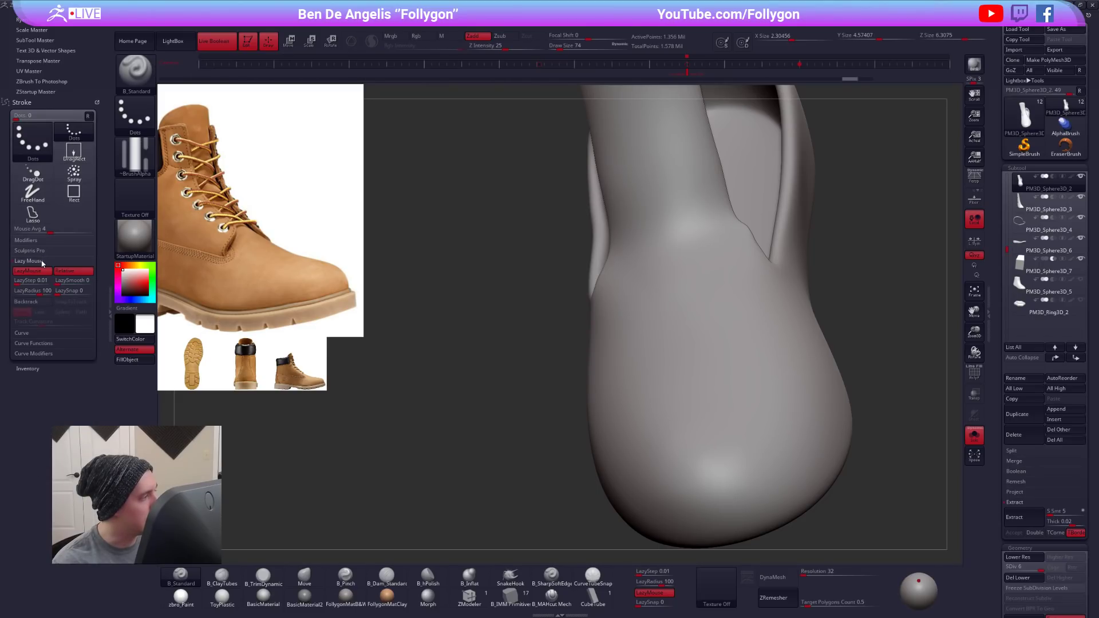
{"action": "left_click", "coordinate": [41, 280]}
{"action": "type", "text": "1"}
{"action": "key", "text": "Return"}
{"action": "left_click_drag", "start_coordinate": [653, 232], "coordinate": [666, 359]}
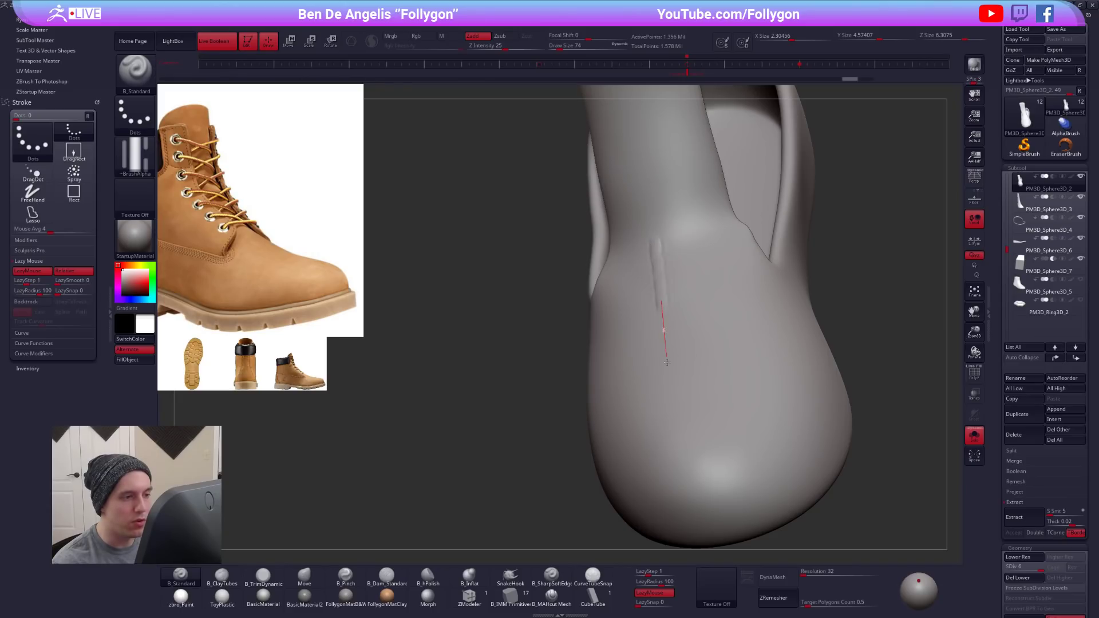
{"action": "key", "text": "ctrl+z"}
- Set the brush's LazyStep to 1.5
{"action": "left_click", "coordinate": [22, 280]}
{"action": "type", "text": ".5"}
{"action": "key", "text": "Return"}
{"action": "right_click_drag", "start_coordinate": [670, 385], "coordinate": [703, 353]}
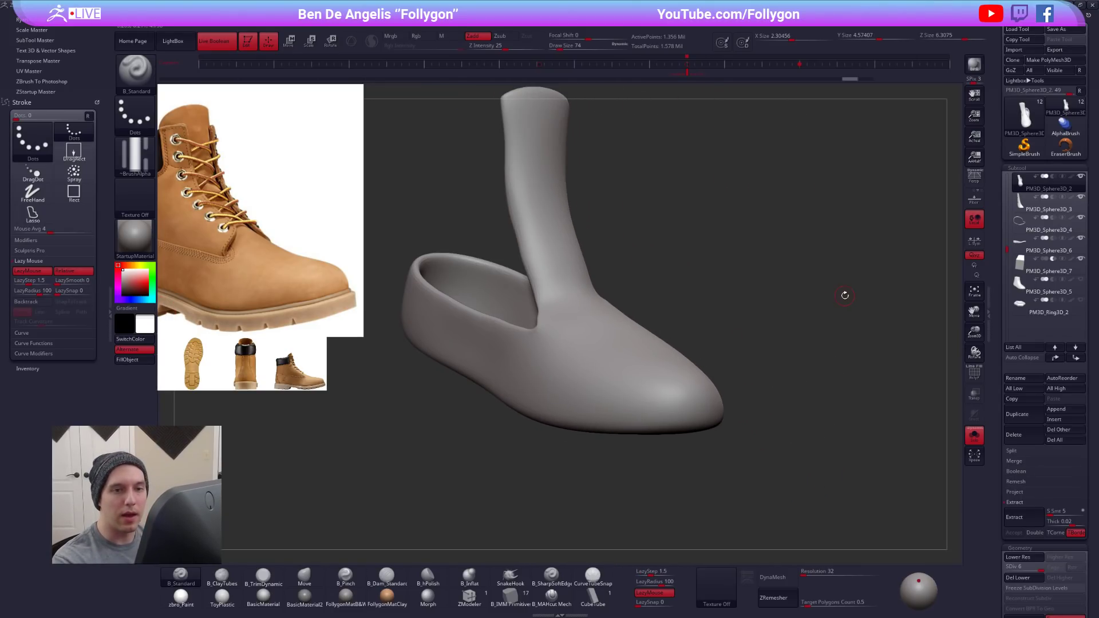
- Duplicate the vamp, isolate the copy's toe area with a lasso selection and delete the hidden geometry
{"action": "left_click", "coordinate": [1017, 413]}
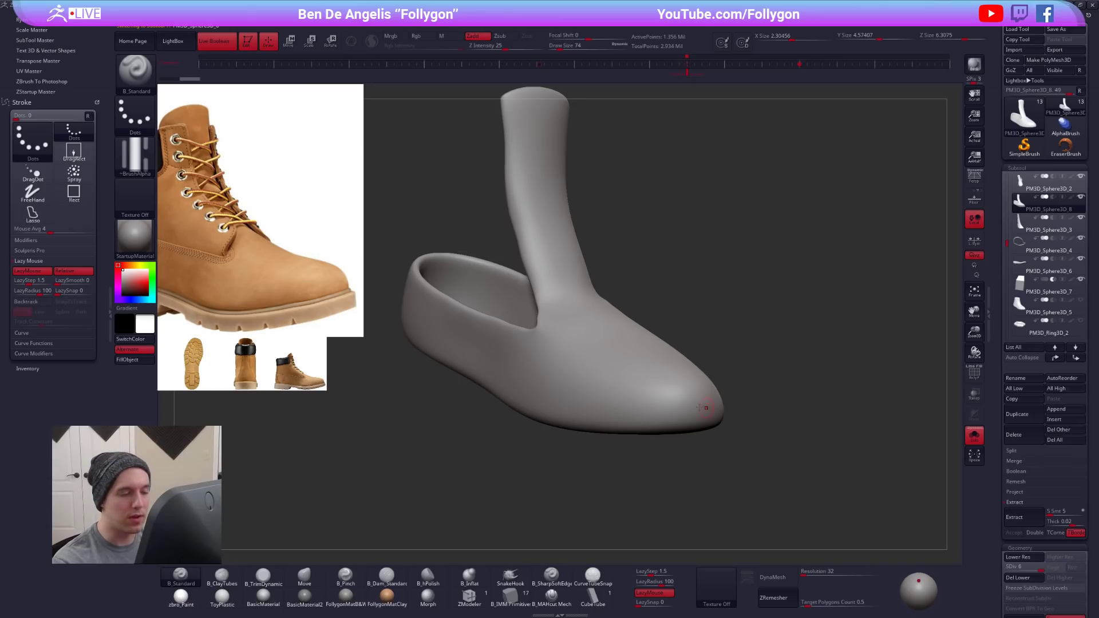
{"action": "key", "text": "shift+s"}
{"action": "key", "text": "shift+s"}
{"action": "right_click_drag", "start_coordinate": [675, 408], "coordinate": [677, 393]}
{"action": "key", "text": "ctrl+shift+f"}
{"action": "mouse_move", "coordinate": [633, 343]}
{"action": "left_mouse_down", "text": "ctrl+shift"}
{"action": "mouse_move", "coordinate": [643, 484]}
{"action": "mouse_move", "coordinate": [722, 416]}
{"action": "left_mouse_up", "text": "ctrl+shift"}
{"action": "key", "text": "ctrl+shift+f"}
{"action": "left_click", "coordinate": [845, 372]}
{"action": "right_click_drag", "start_coordinate": [665, 372], "coordinate": [675, 393], "text": "ctrl"}
- Display the toe piece's polygroups, apply Auto Groups and isolate one of its surfaces
{"action": "key", "text": "shift+f"}
{"action": "key", "text": "ctrl+shift+f"}
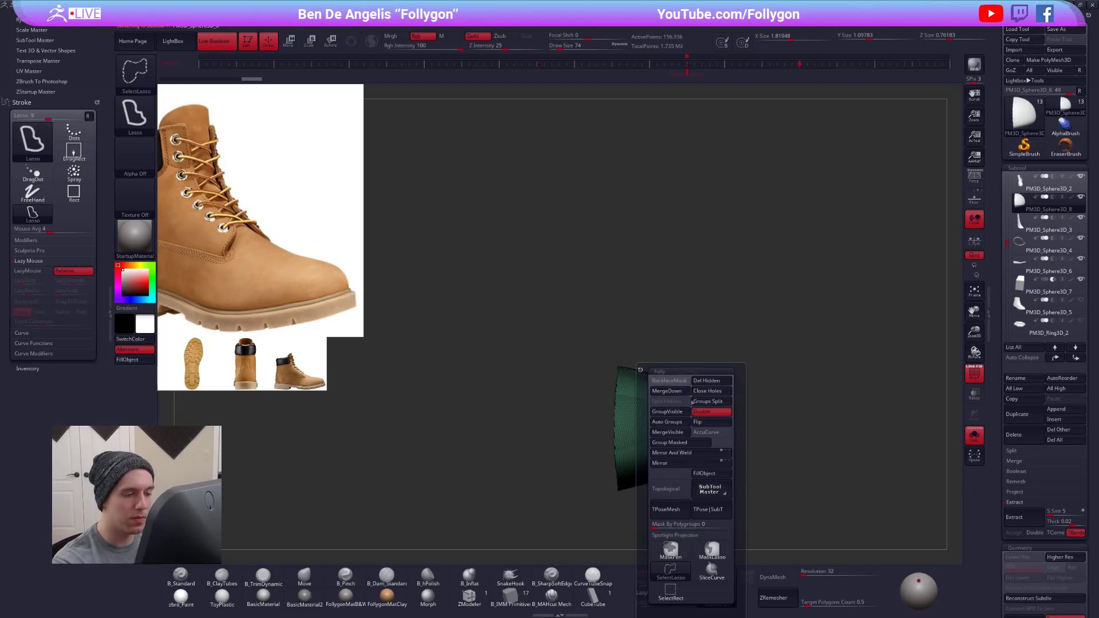
{"action": "left_click", "coordinate": [672, 421]}
{"action": "left_click_drag", "start_coordinate": [730, 347], "coordinate": [770, 357]}
{"action": "left_click", "coordinate": [658, 407], "text": "ctrl+shift"}
- Trim the toe piece with another lasso selection, delete its hidden geometry and hide the polygroup display
{"action": "key", "text": "ctrl+shift+f"}
{"action": "left_click", "coordinate": [699, 392]}
{"action": "left_click_drag", "start_coordinate": [688, 378], "coordinate": [615, 391], "text": "shift"}
{"action": "mouse_move", "coordinate": [578, 421]}
{"action": "left_mouse_down", "text": "ctrl+shift"}
{"action": "mouse_move", "coordinate": [720, 422]}
{"action": "mouse_move", "coordinate": [574, 339]}
{"action": "left_mouse_up", "text": "ctrl+shift"}
{"action": "key", "text": "ctrl+shift+f"}
{"action": "left_click", "coordinate": [722, 382]}
{"action": "key", "text": "shift+f"}
- Divide the toe patch three times, up to subdivision level 4
{"action": "left_click_drag", "start_coordinate": [712, 379], "coordinate": [691, 429]}
{"action": "key", "text": "ctrl+d"}
{"action": "key", "text": "ctrl+d"}
{"action": "key", "text": "ctrl+d"}
{"action": "right_click_drag", "start_coordinate": [654, 395], "coordinate": [667, 405], "text": "ctrl"}
- Try Alpha 63 strokes at brush size 61 across the toe patch, undoing each attempt
{"action": "key", "text": "space"}
{"action": "left_click_drag", "start_coordinate": [667, 404], "coordinate": [765, 337]}
{"action": "right_click_drag", "start_coordinate": [768, 337], "coordinate": [695, 351], "text": "alt"}
{"action": "key", "text": "ctrl+z"}
{"action": "left_click_drag", "start_coordinate": [556, 421], "coordinate": [723, 329]}
{"action": "key", "text": "ctrl+z"}
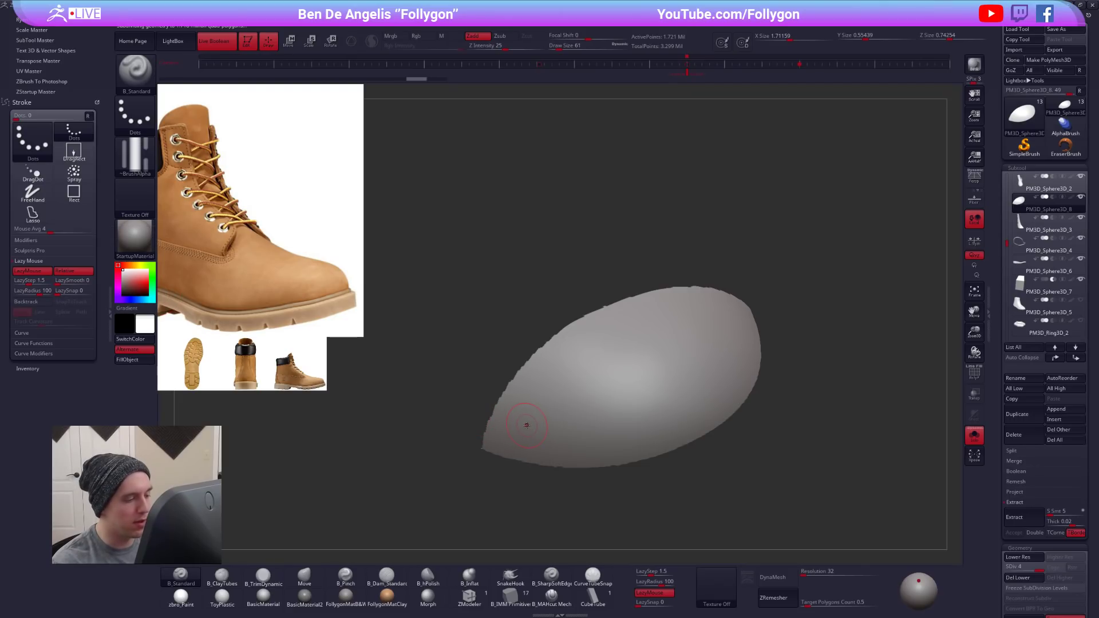
{"action": "left_click_drag", "start_coordinate": [559, 422], "coordinate": [738, 310]}
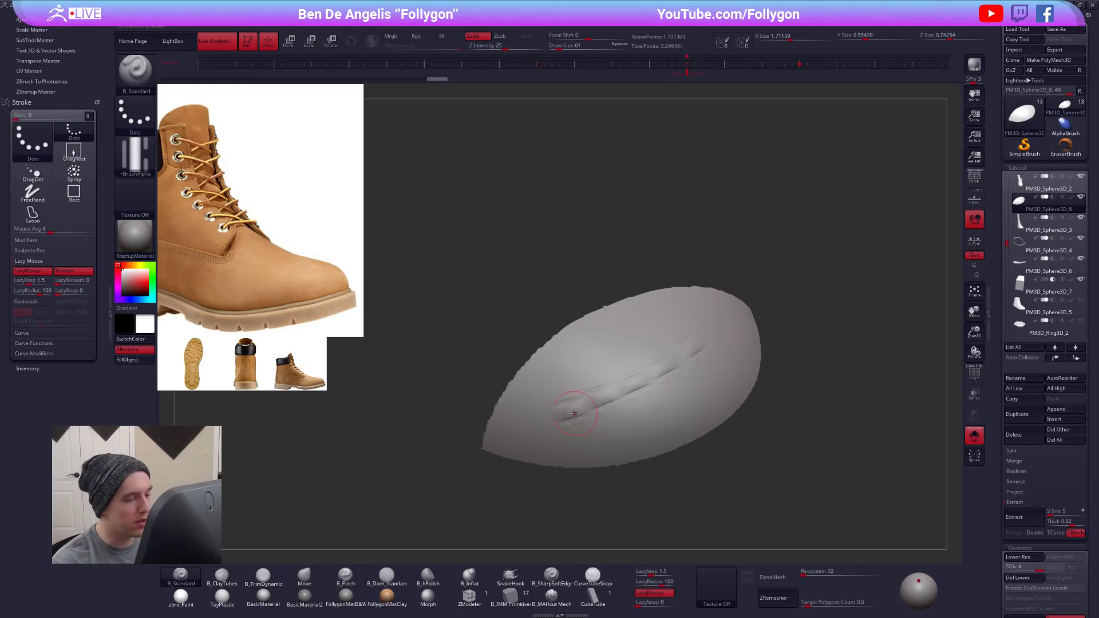
{"action": "key", "text": "ctrl+z"}
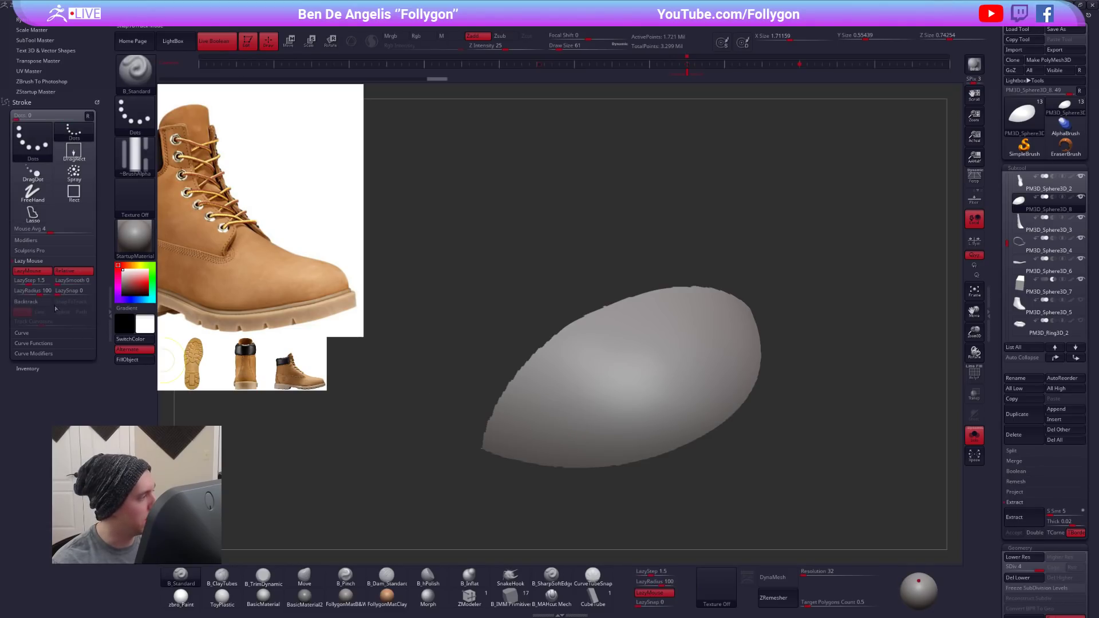
- Set LazyStep to 1 and try a stroke along the middle of the toe patch, undoing it
{"action": "left_click_drag", "start_coordinate": [32, 281], "coordinate": [29, 282]}
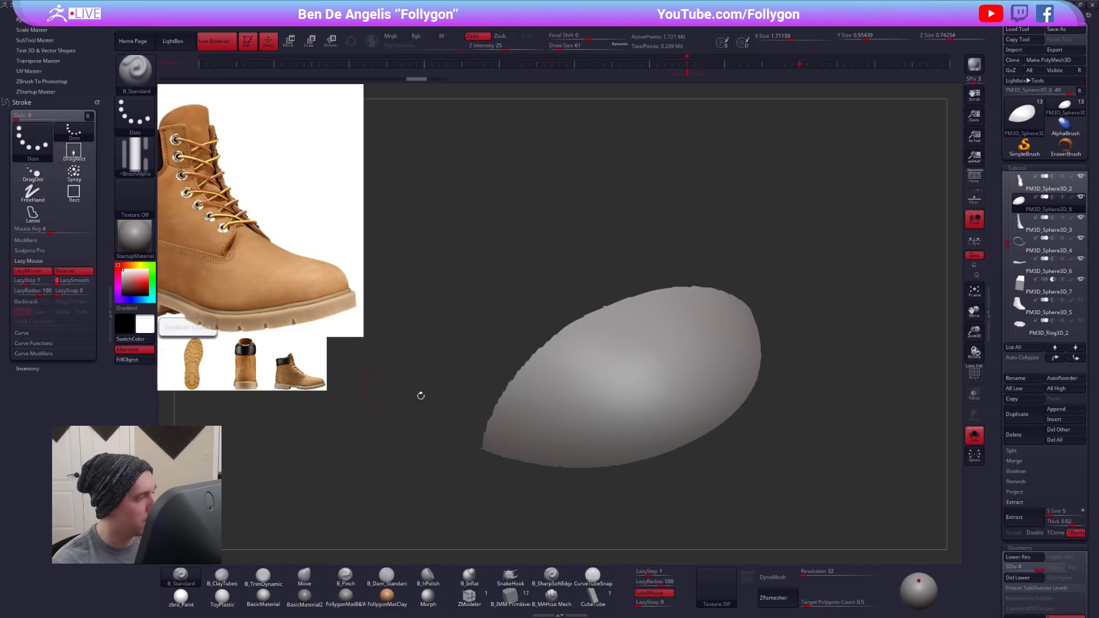
{"action": "left_click_drag", "start_coordinate": [517, 428], "coordinate": [667, 347]}
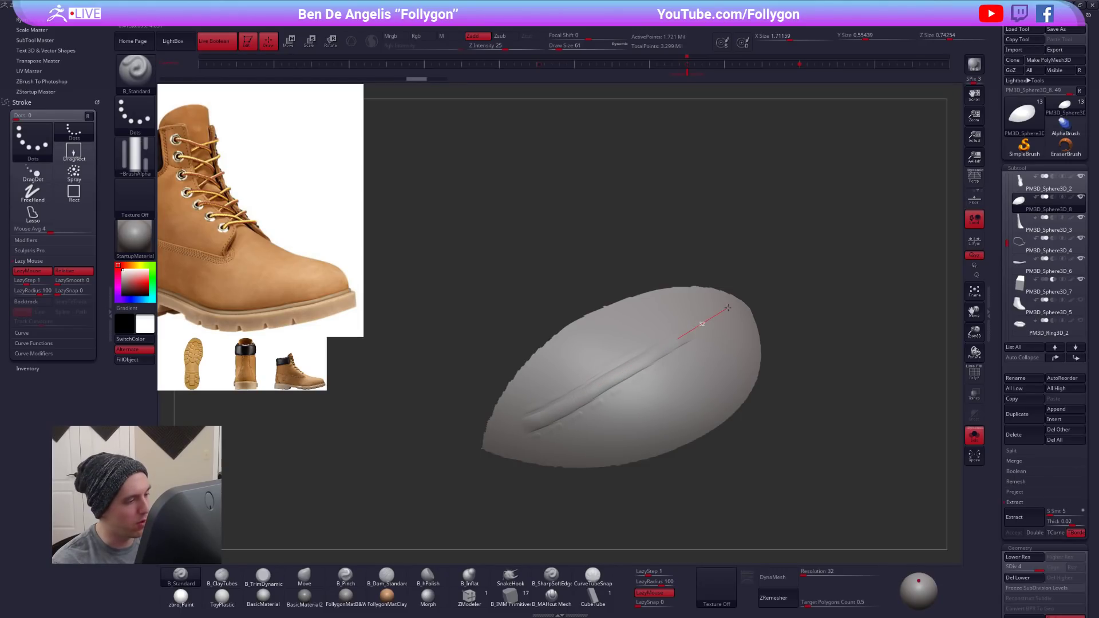
{"action": "left_click_drag", "start_coordinate": [723, 309], "coordinate": [722, 309]}
{"action": "key", "text": "ctrl+z"}
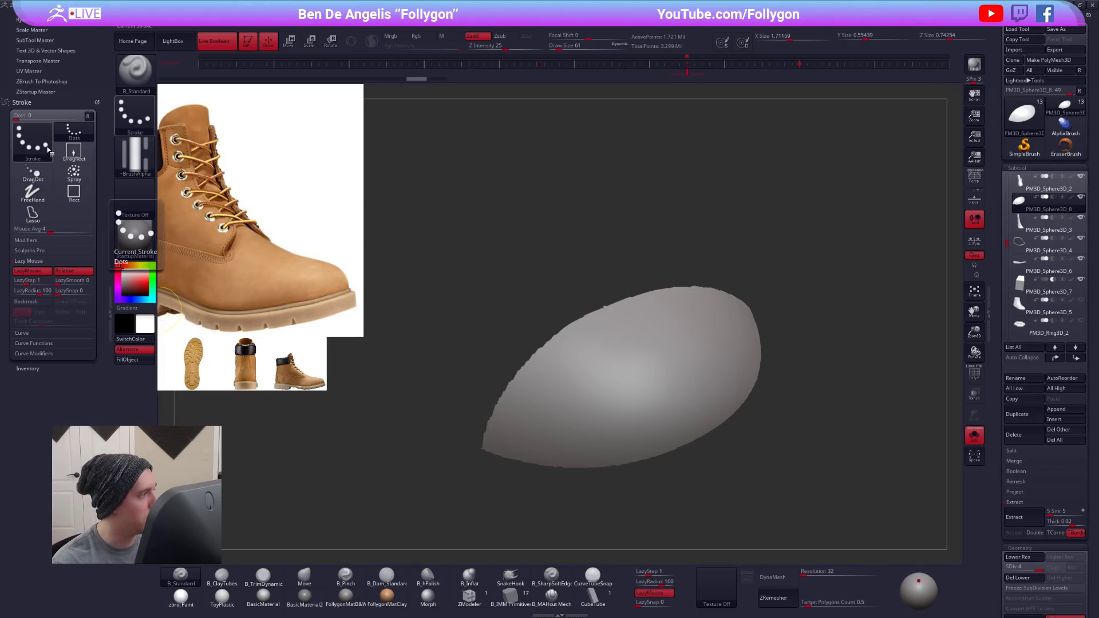
- Switch the brush to Alpha 33 and test an arrow stroke along the toe patch
{"action": "left_click", "coordinate": [134, 158]}
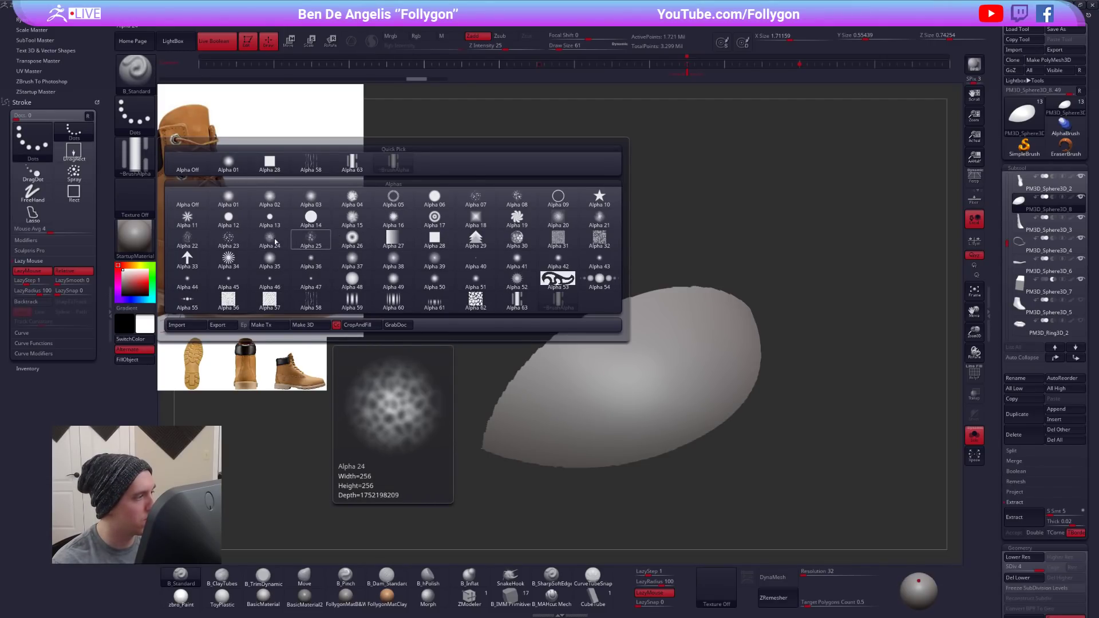
{"action": "left_click", "coordinate": [187, 259]}
{"action": "left_click_drag", "start_coordinate": [522, 429], "coordinate": [678, 343]}
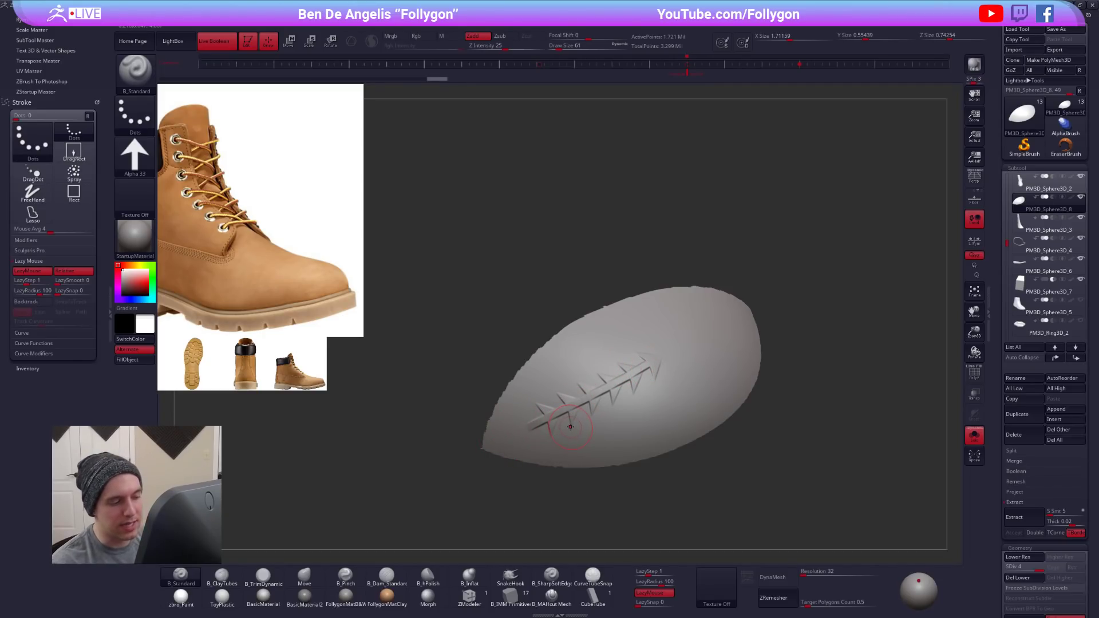
{"action": "right_click_drag", "start_coordinate": [575, 383], "coordinate": [613, 427], "text": "ctrl"}
{"action": "right_click_drag", "start_coordinate": [613, 427], "coordinate": [590, 350], "text": "alt"}
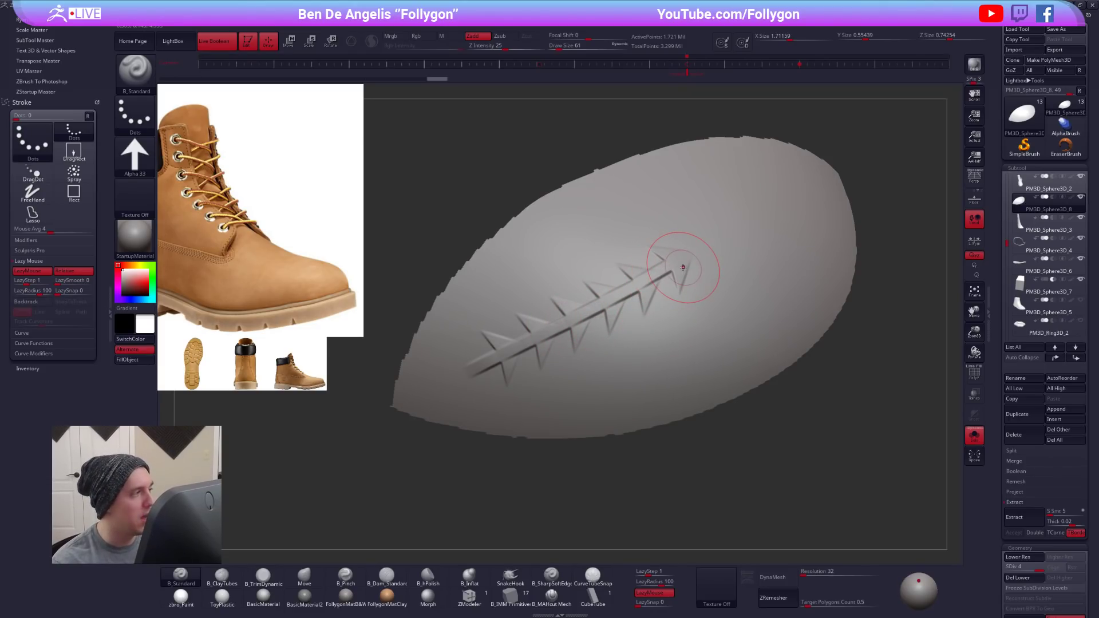
- Set the focal shift to -100, undo the first arrow stroke and draw two new ones across the toe patch
{"action": "key", "text": "space"}
{"action": "left_click_drag", "start_coordinate": [712, 280], "coordinate": [671, 280]}
{"action": "key", "text": "ctrl+z"}
{"action": "mouse_move", "coordinate": [484, 346]}
{"action": "left_mouse_down"}
{"action": "mouse_move", "coordinate": [589, 300]}
{"action": "mouse_move", "coordinate": [669, 246]}
{"action": "left_mouse_up"}
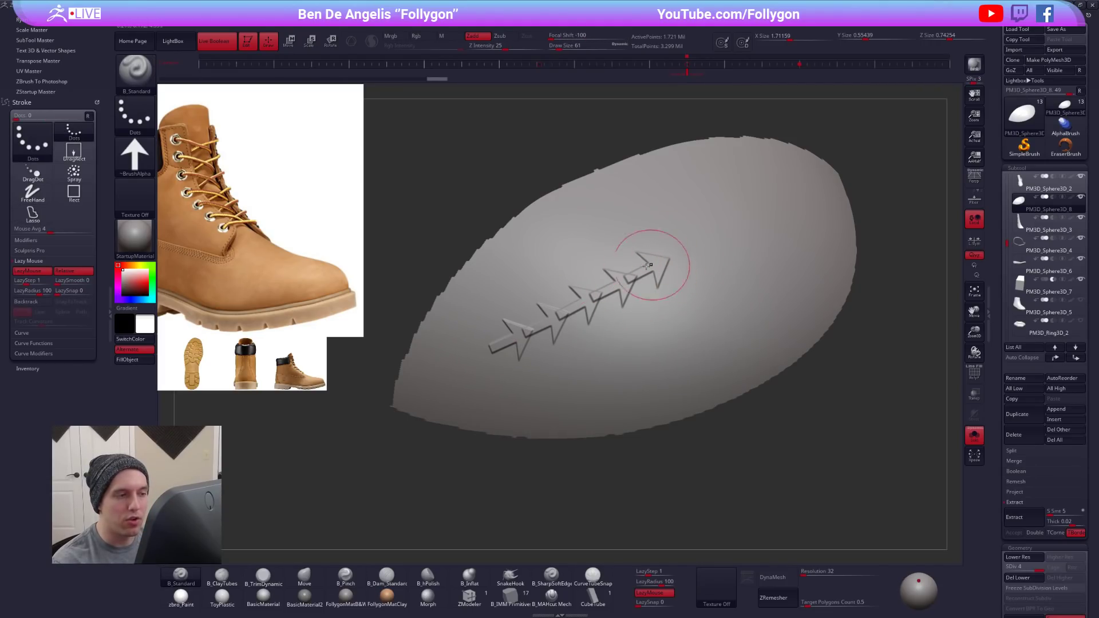
{"action": "left_click_drag", "start_coordinate": [503, 386], "coordinate": [717, 278]}
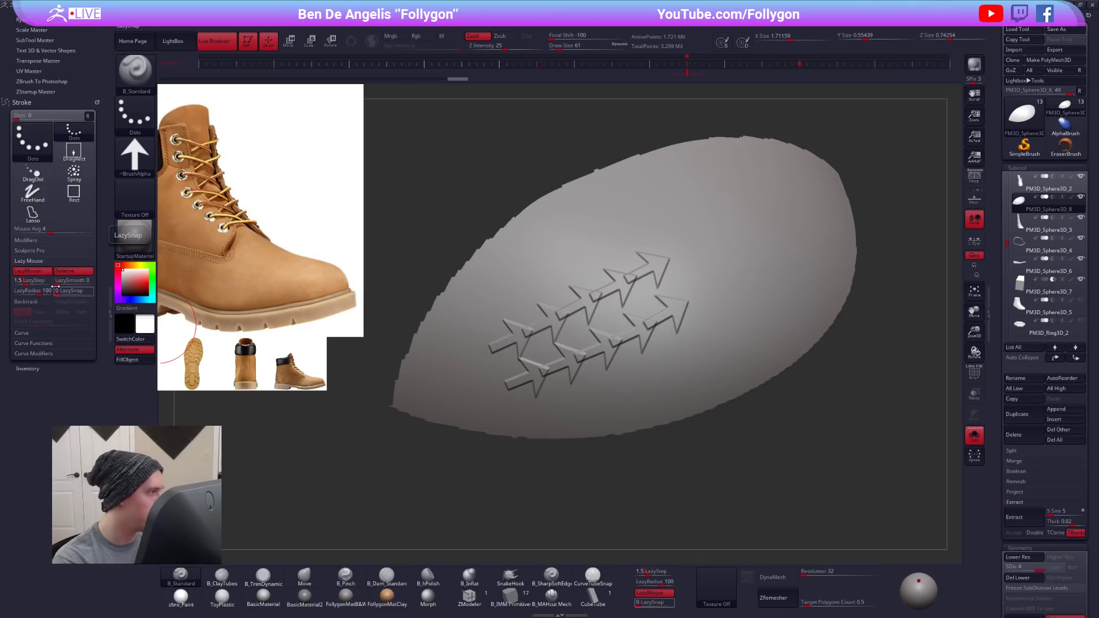
- Undo both arrow strokes, set LazyStep to 1.5 and draw another arrow stroke along the patch
{"action": "key", "text": "ctrl+z"}
{"action": "key", "text": "ctrl+z"}
{"action": "mouse_move", "coordinate": [480, 360]}
{"action": "left_mouse_down"}
{"action": "mouse_move", "coordinate": [724, 217]}
{"action": "mouse_move", "coordinate": [784, 195]}
{"action": "left_mouse_up"}
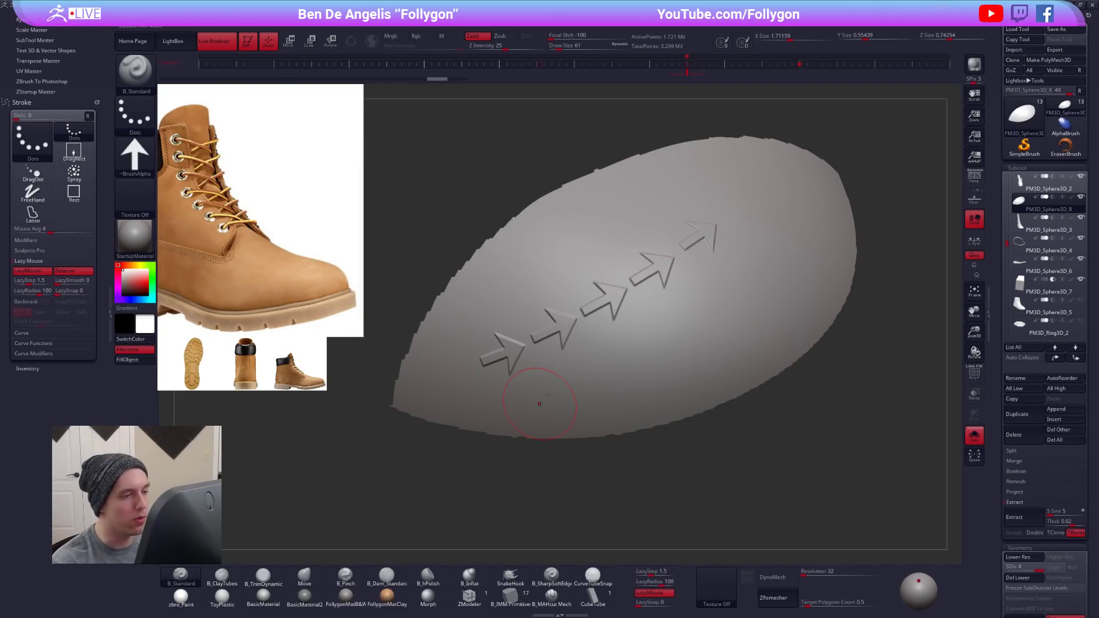
- Set the brush size to 25 and try the arrow stroke again, undoing both the earlier stroke and the new one
{"action": "key", "text": "space"}
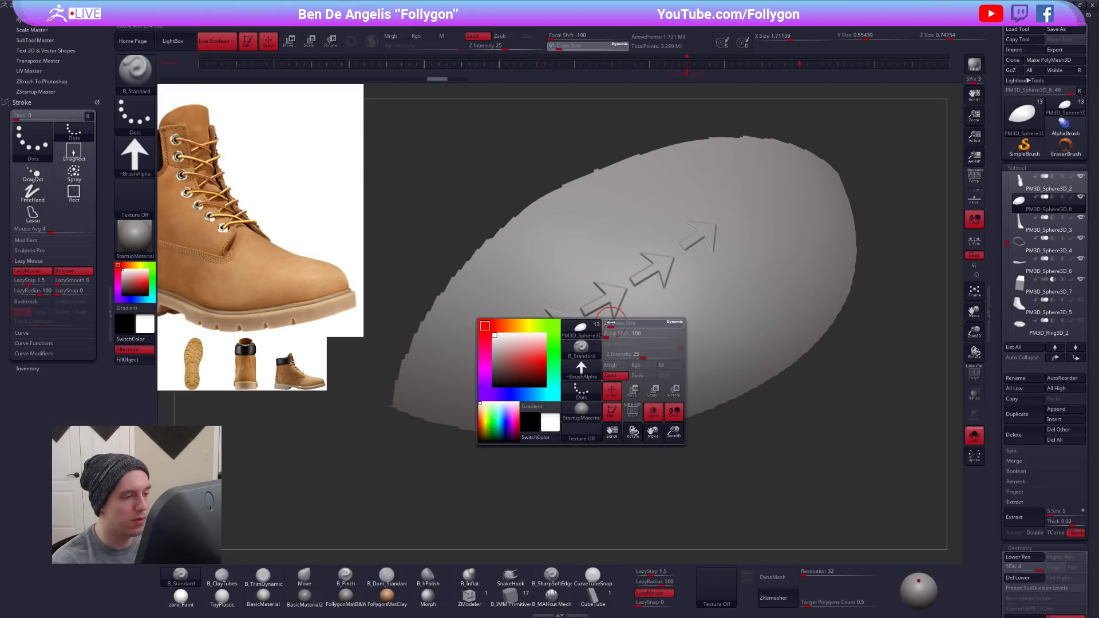
{"action": "left_click_drag", "start_coordinate": [611, 323], "coordinate": [612, 323]}
{"action": "key", "text": "ctrl+z"}
{"action": "left_click_drag", "start_coordinate": [486, 363], "coordinate": [711, 230]}
{"action": "key", "text": "ctrl+z"}
- Browse the LightBox alphas and the brush alpha palette for a pattern, undoing one more arrow test stroke
{"action": "left_click", "coordinate": [135, 69]}
{"action": "left_click", "coordinate": [173, 41]}
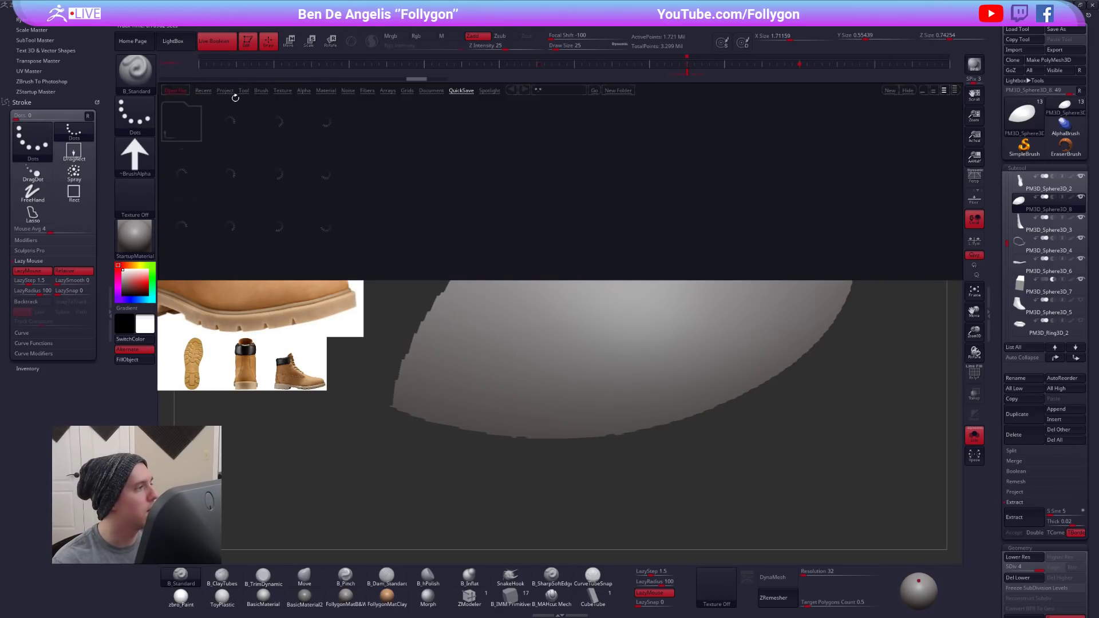
{"action": "left_click", "coordinate": [298, 91]}
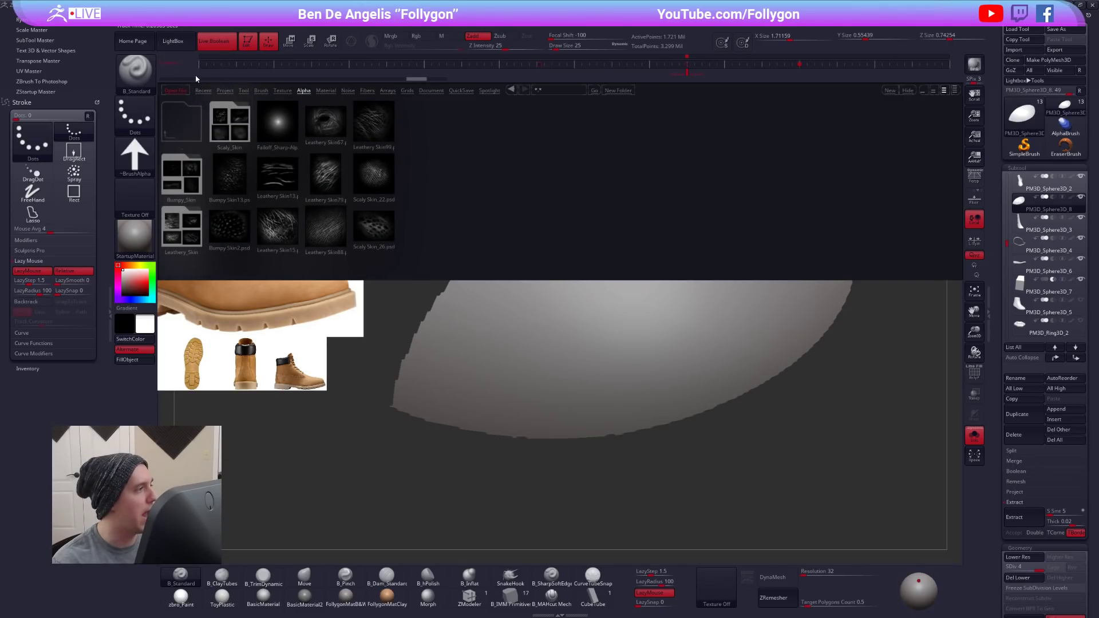
{"action": "left_click", "coordinate": [172, 45]}
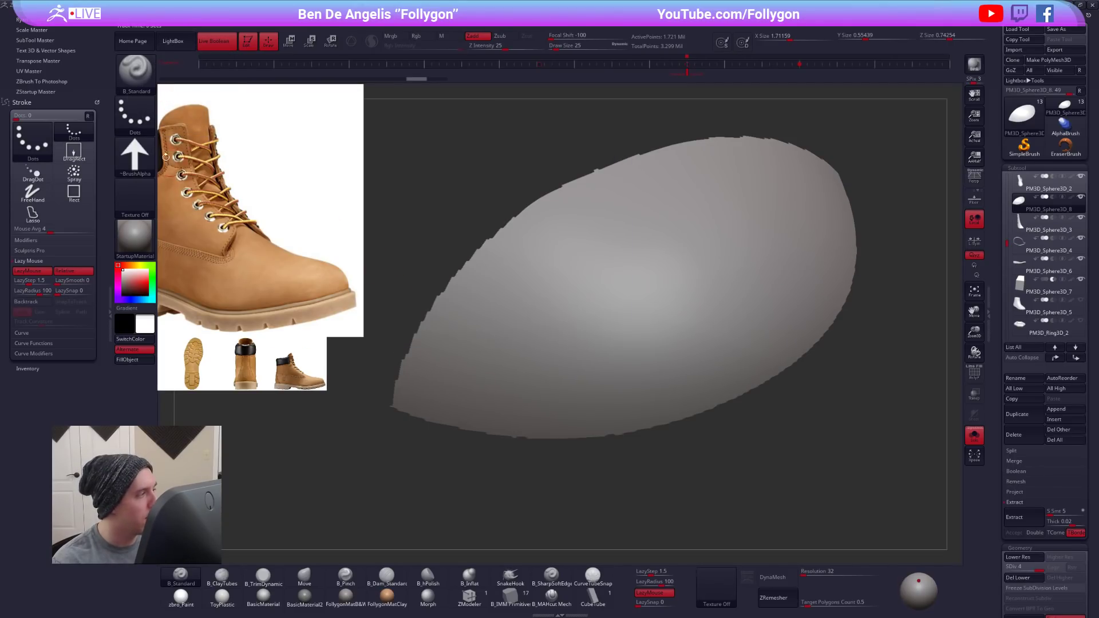
{"action": "left_click", "coordinate": [135, 155]}
{"action": "mouse_move", "coordinate": [518, 297]}
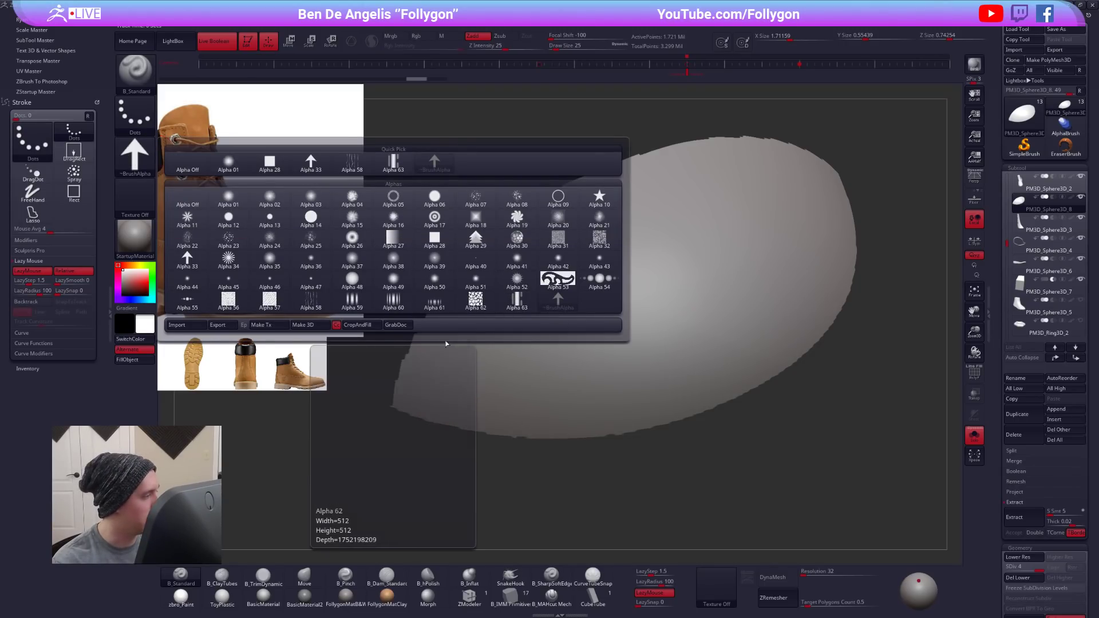
{"action": "mouse_move", "coordinate": [481, 358]}
{"action": "left_mouse_down"}
{"action": "mouse_move", "coordinate": [686, 217]}
{"action": "mouse_move", "coordinate": [667, 230]}
{"action": "left_mouse_up"}
{"action": "key", "text": "ctrl+z"}
- Switch the brush to Alpha 63 and try a stroke across the toe patch, undoing it
{"action": "left_click", "coordinate": [135, 161]}
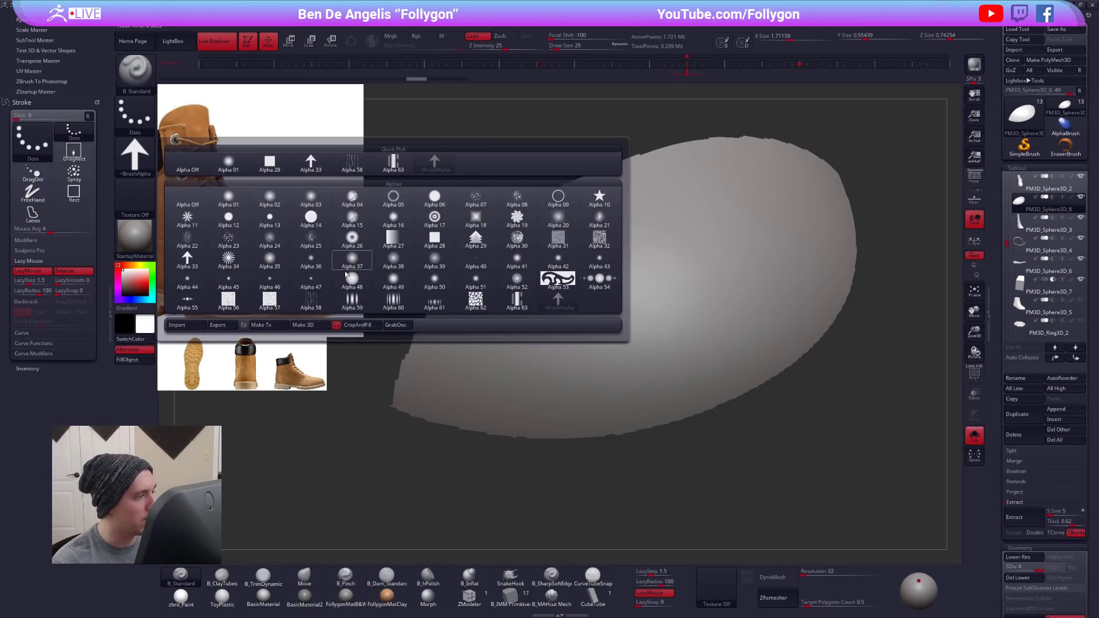
{"action": "left_click", "coordinate": [510, 283]}
{"action": "mouse_move", "coordinate": [503, 348]}
{"action": "left_mouse_down"}
{"action": "mouse_move", "coordinate": [699, 265]}
{"action": "mouse_move", "coordinate": [672, 279]}
{"action": "left_mouse_up"}
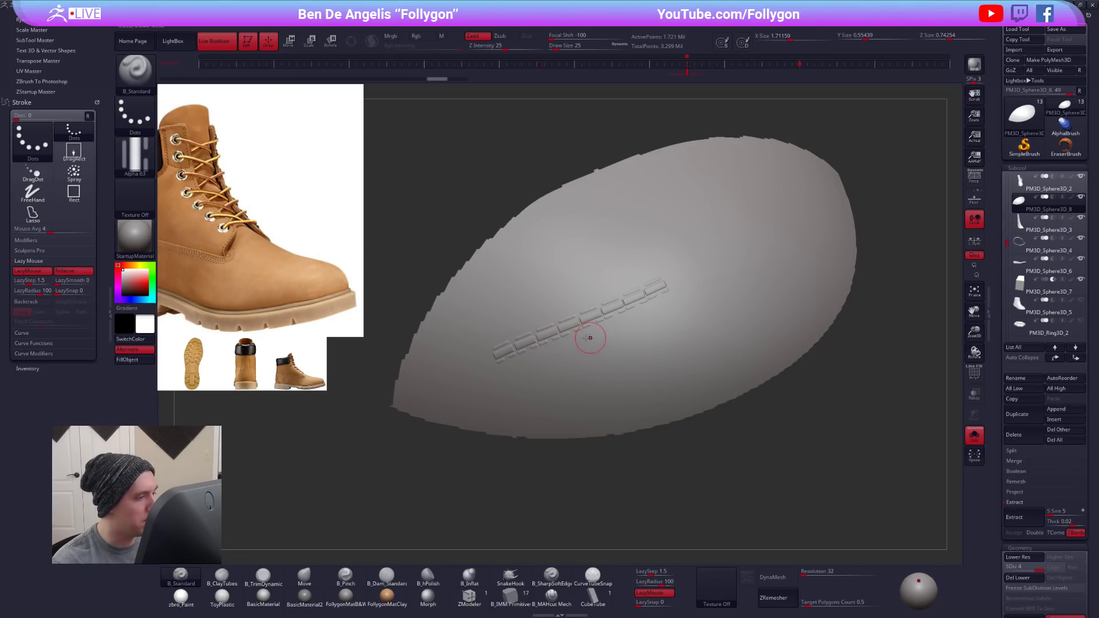
{"action": "key", "text": "ctrl+z"}
- Set LazyStep to 1 and test a long Alpha 63 stroke diagonally across the toe patch
{"action": "left_click", "coordinate": [31, 281]}
{"action": "type", "text": "1"}
{"action": "key", "text": "Return"}
{"action": "mouse_move", "coordinate": [438, 375]}
{"action": "left_mouse_down"}
{"action": "mouse_move", "coordinate": [675, 280]}
{"action": "mouse_move", "coordinate": [764, 224]}
{"action": "left_mouse_up"}
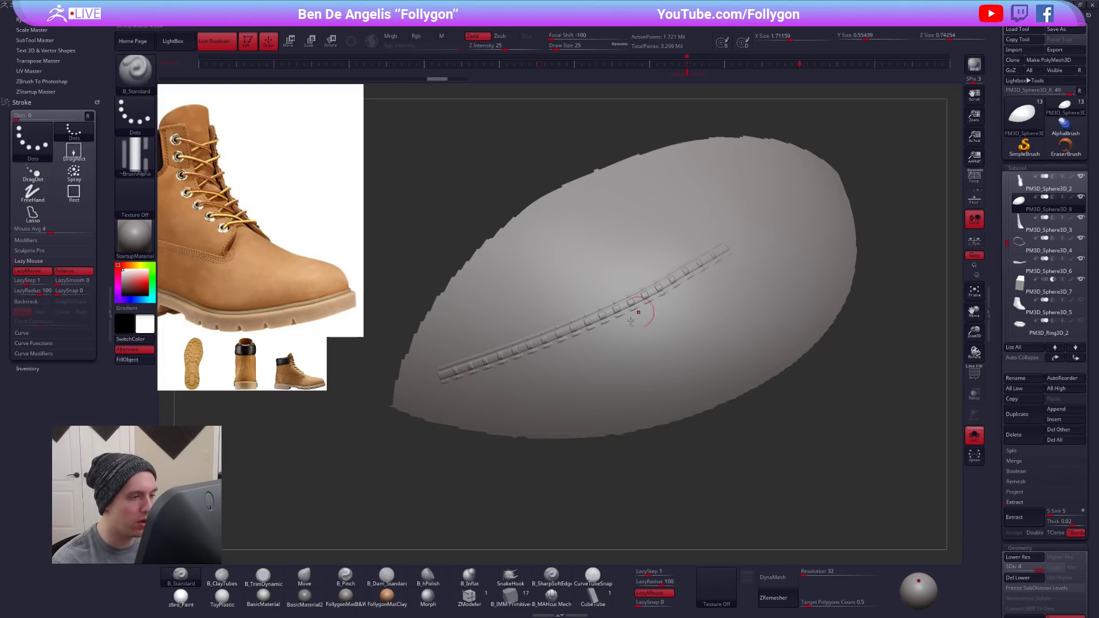
- Set LazyStep to 1.25, undo the previous stroke and try straight and curved strokes on the patch, undoing each
{"action": "left_click", "coordinate": [31, 281]}
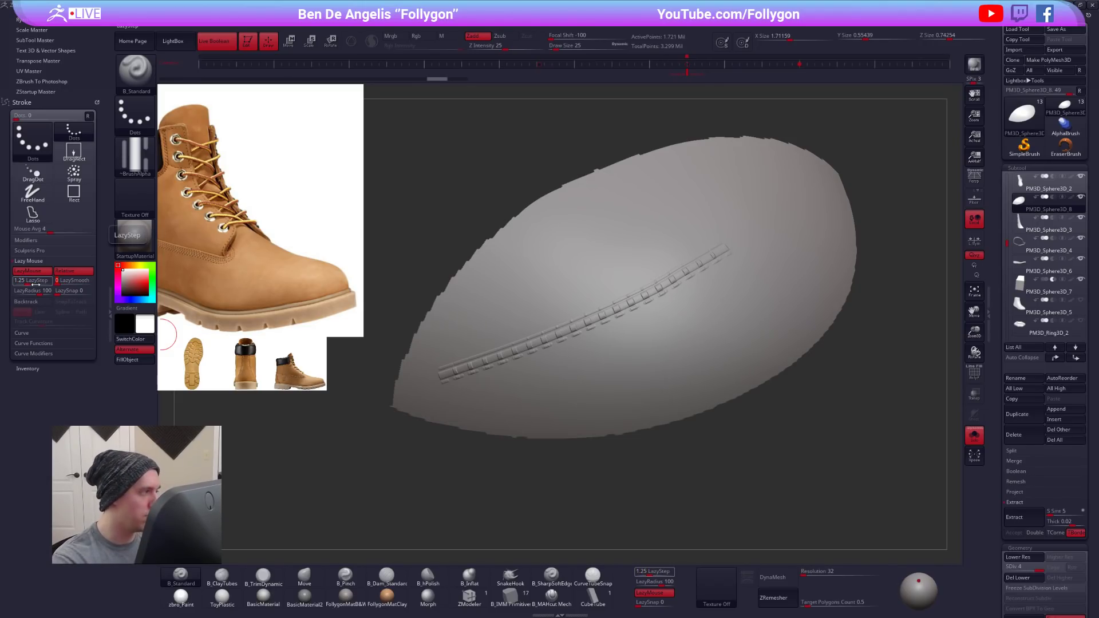
{"action": "key", "text": "ctrl+z"}
{"action": "left_click_drag", "start_coordinate": [477, 376], "coordinate": [715, 233]}
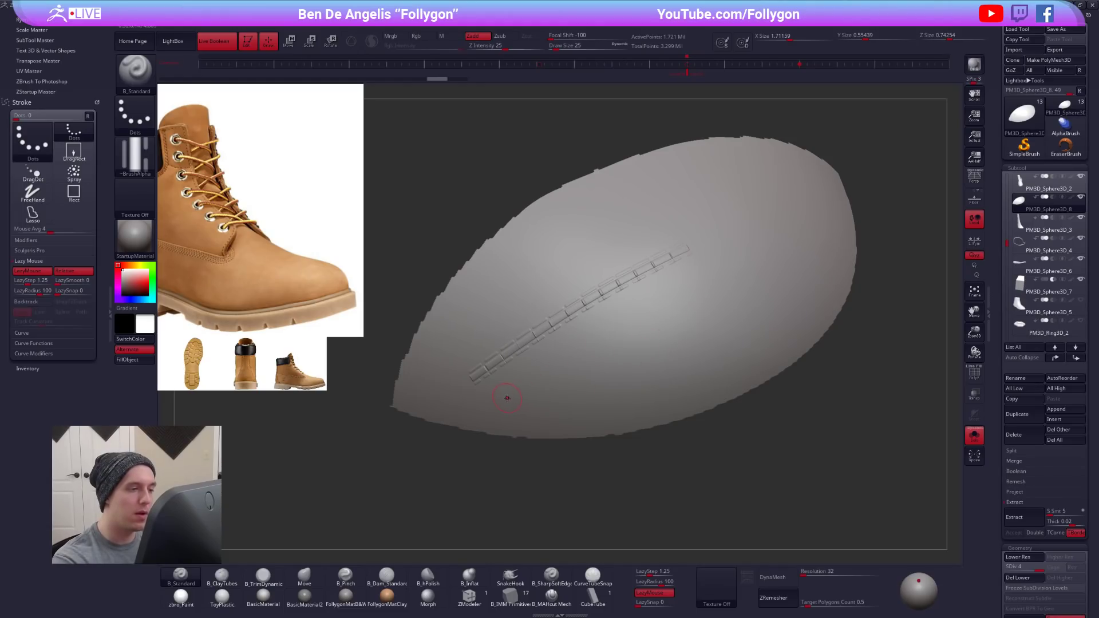
{"action": "left_click_drag", "start_coordinate": [676, 202], "coordinate": [479, 357]}
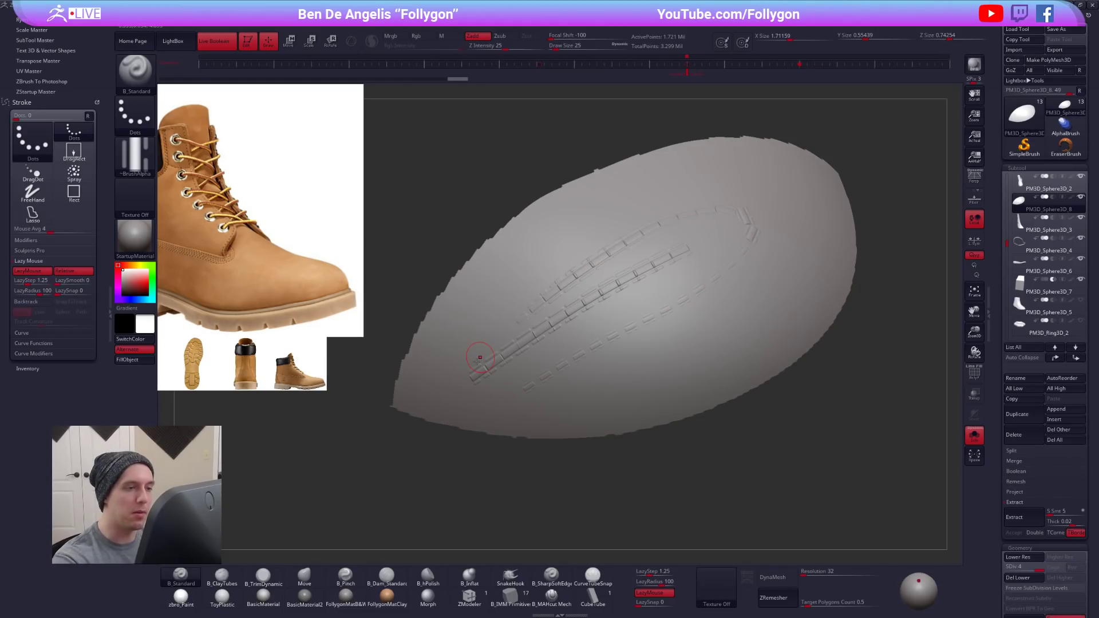
{"action": "key", "text": "ctrl+z"}
{"action": "key", "text": "ctrl+z"}
{"action": "left_click_drag", "start_coordinate": [503, 336], "coordinate": [675, 246]}
{"action": "key", "text": "ctrl+z"}
- Set LazyStep to 1.34 and try one curved stroke across the toe patch, undoing it
{"action": "left_click", "coordinate": [36, 281]}
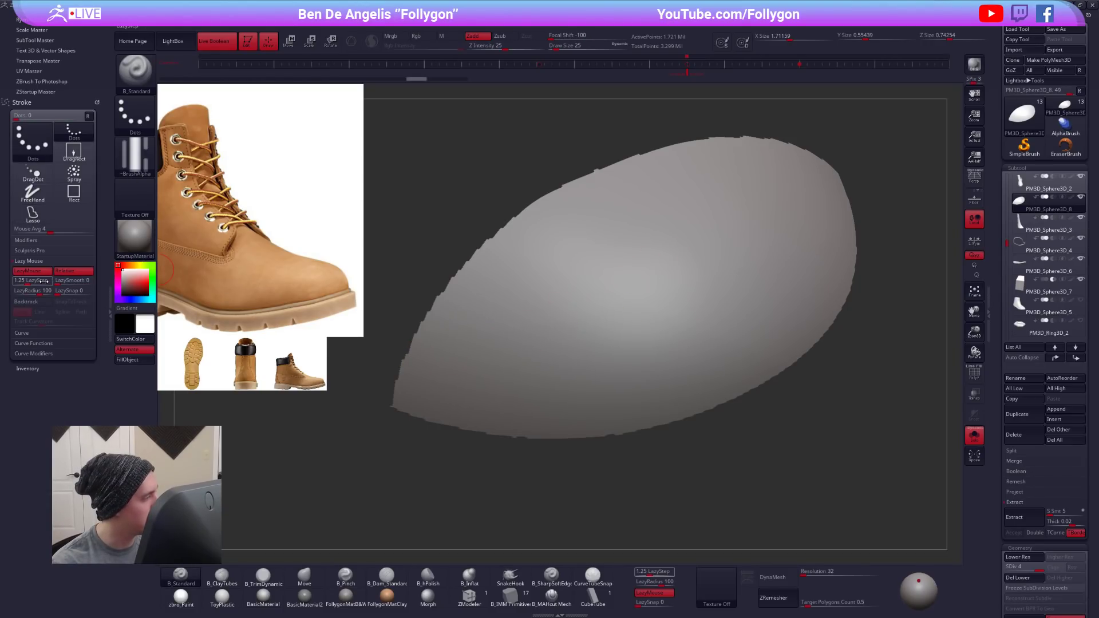
{"action": "type", "text": "1.34"}
{"action": "key", "text": "Return"}
{"action": "left_click_drag", "start_coordinate": [527, 356], "coordinate": [778, 242]}
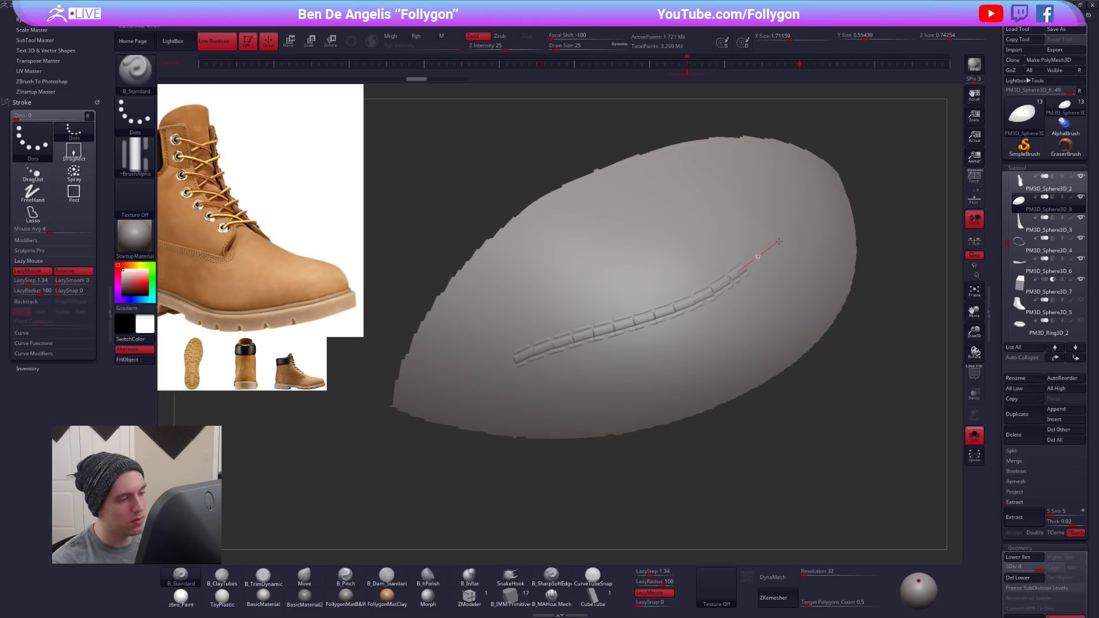
{"action": "key", "text": "ctrl+z"}
- Set LazyStep to 1.4 and test a stroke across the toe patch, undoing it
{"action": "left_click", "coordinate": [41, 281]}
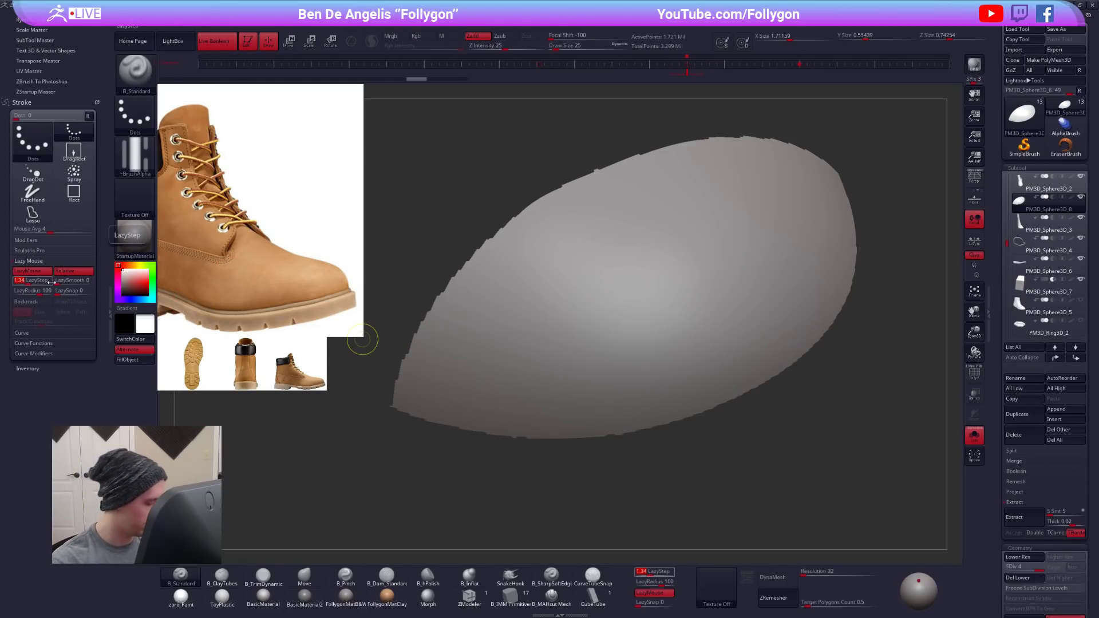
{"action": "type", "text": "1."}
{"action": "key", "text": "Return"}
{"action": "left_click_drag", "start_coordinate": [491, 353], "coordinate": [790, 227]}
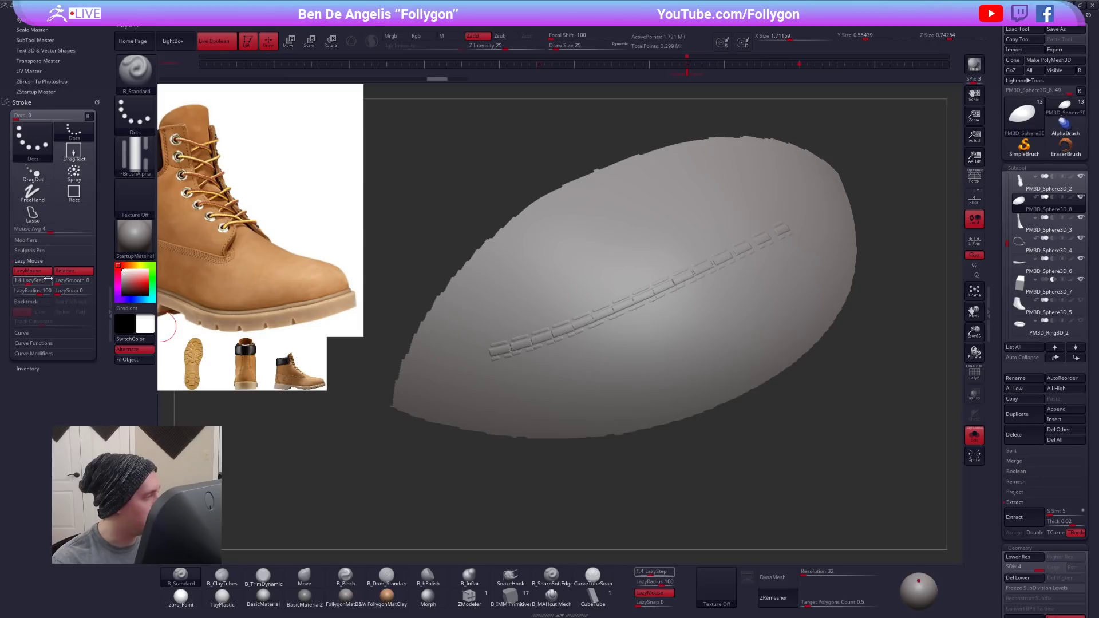
{"action": "key", "text": "ctrl+z"}
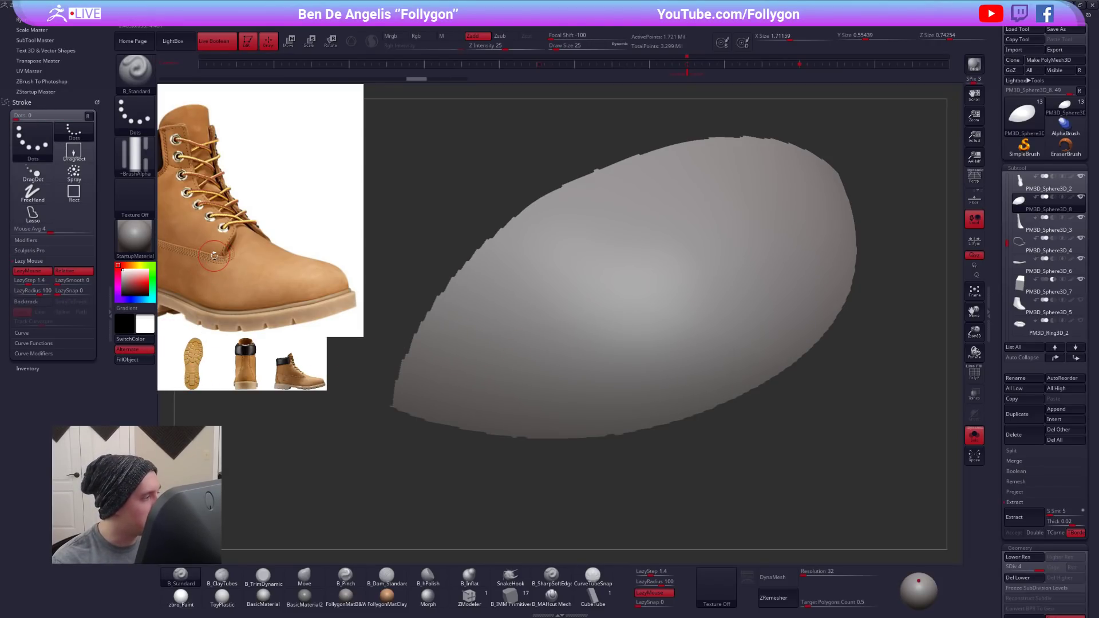
{"action": "key", "text": "ctrl+s"}
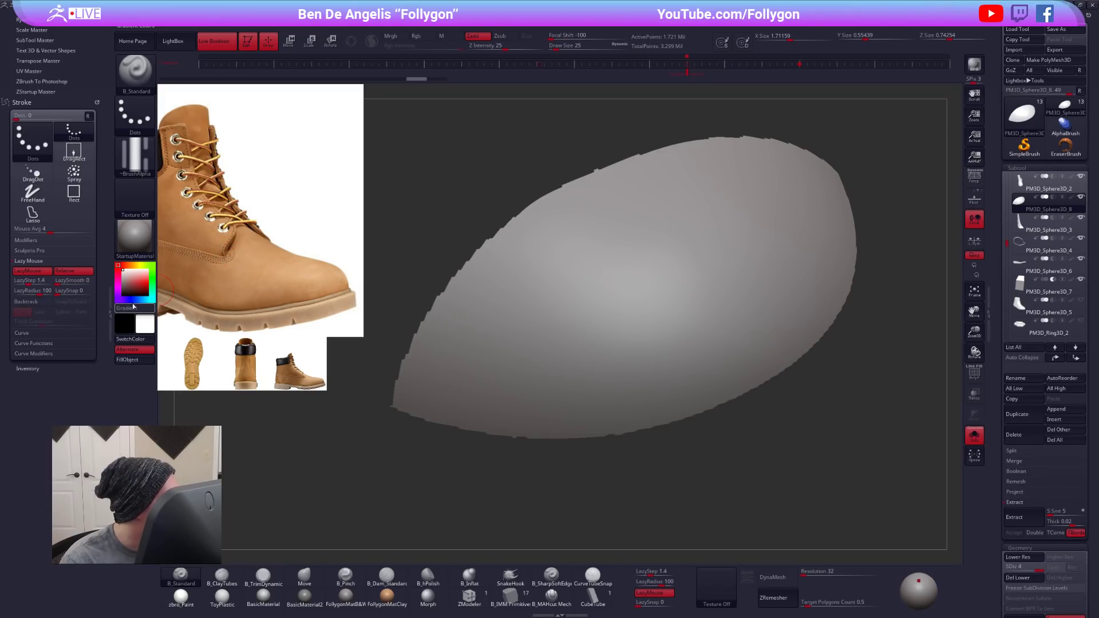
- Collapse the Stroke palette's tray, add another ring subtool after PM3D_Ring3D_2 and frame it in the view
{"action": "left_click", "coordinate": [110, 289]}
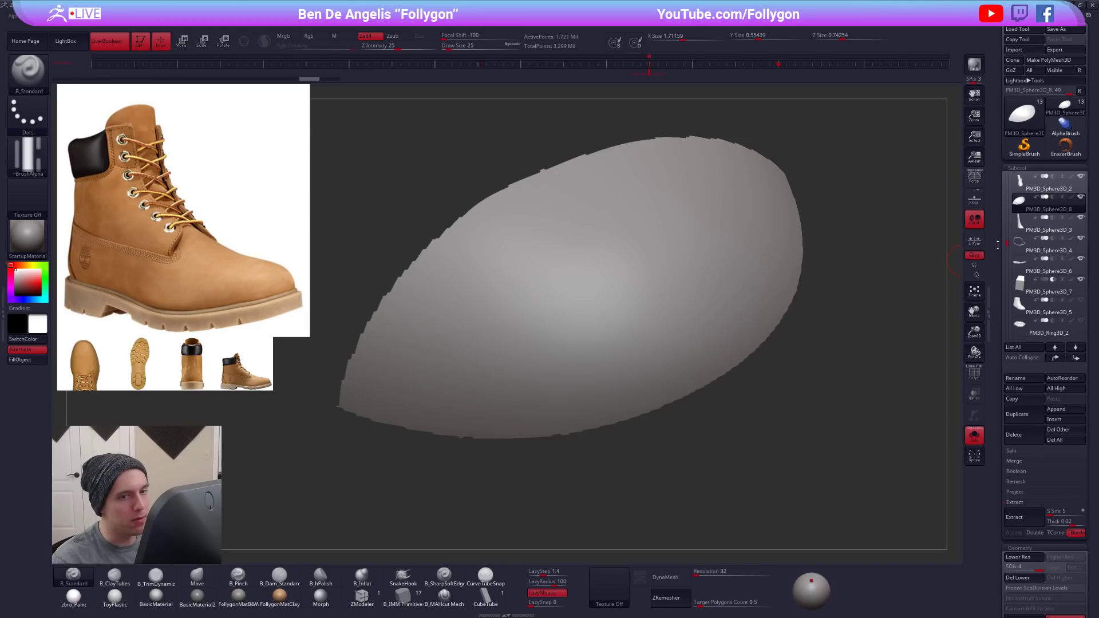
{"action": "mouse_move", "coordinate": [1019, 209]}
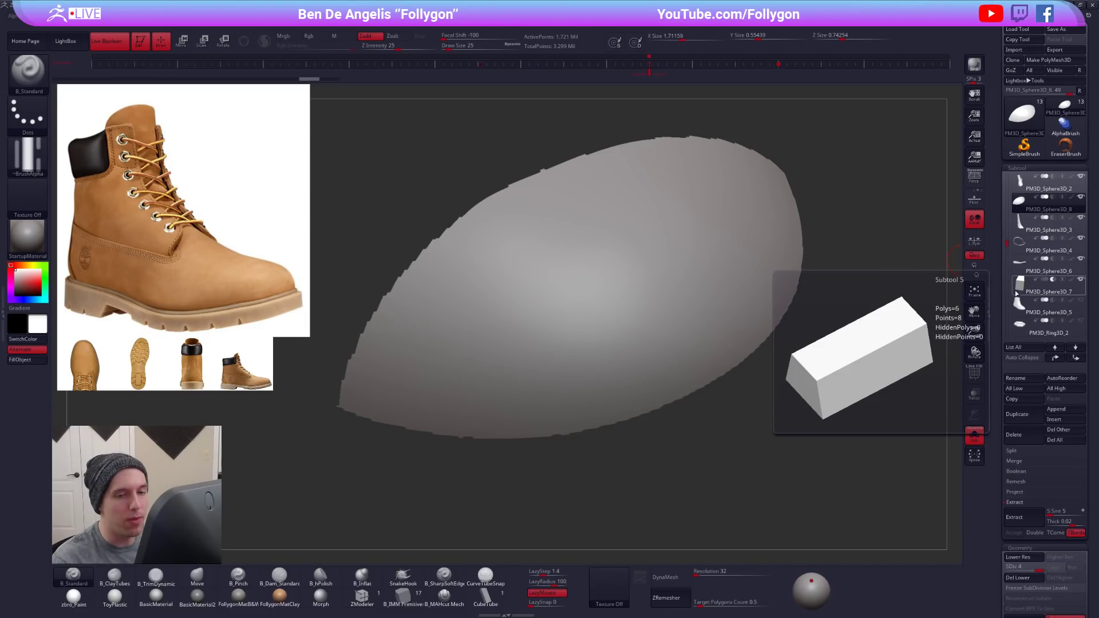
{"action": "left_click_drag", "start_coordinate": [1006, 248], "coordinate": [1006, 292]}
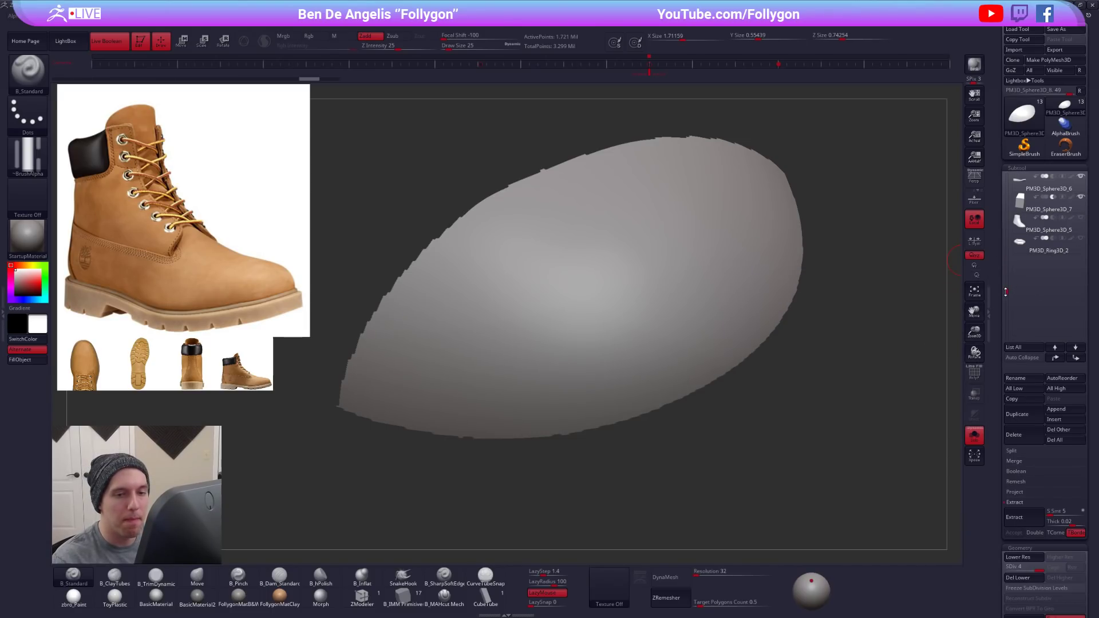
{"action": "left_click", "coordinate": [1024, 263]}
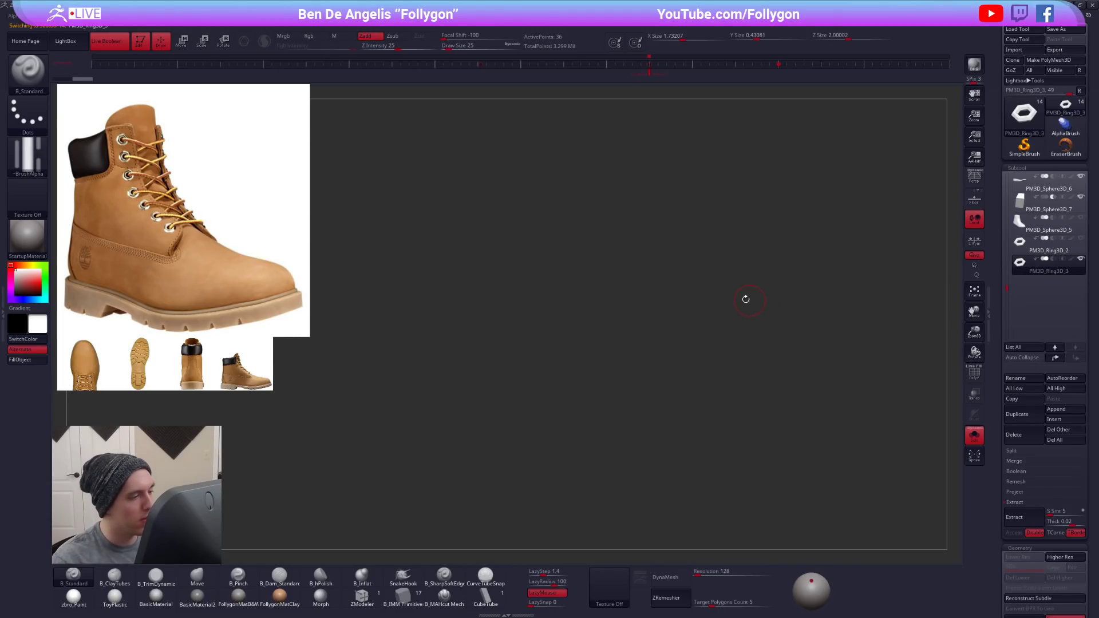
{"action": "key", "text": "f"}
{"action": "right_click_drag", "start_coordinate": [718, 312], "coordinate": [647, 362], "text": "ctrl"}
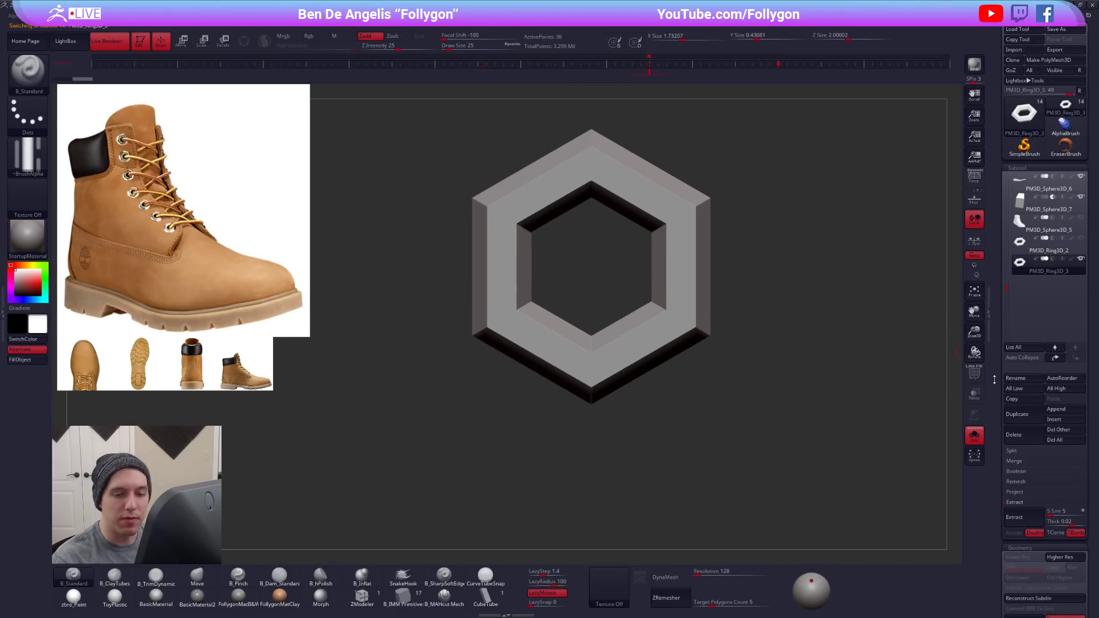
- Reinitialize the new ring subtool as a QCube
{"action": "scroll", "coordinate": [997, 376], "scroll_direction": "down", "scroll_amount": 10}
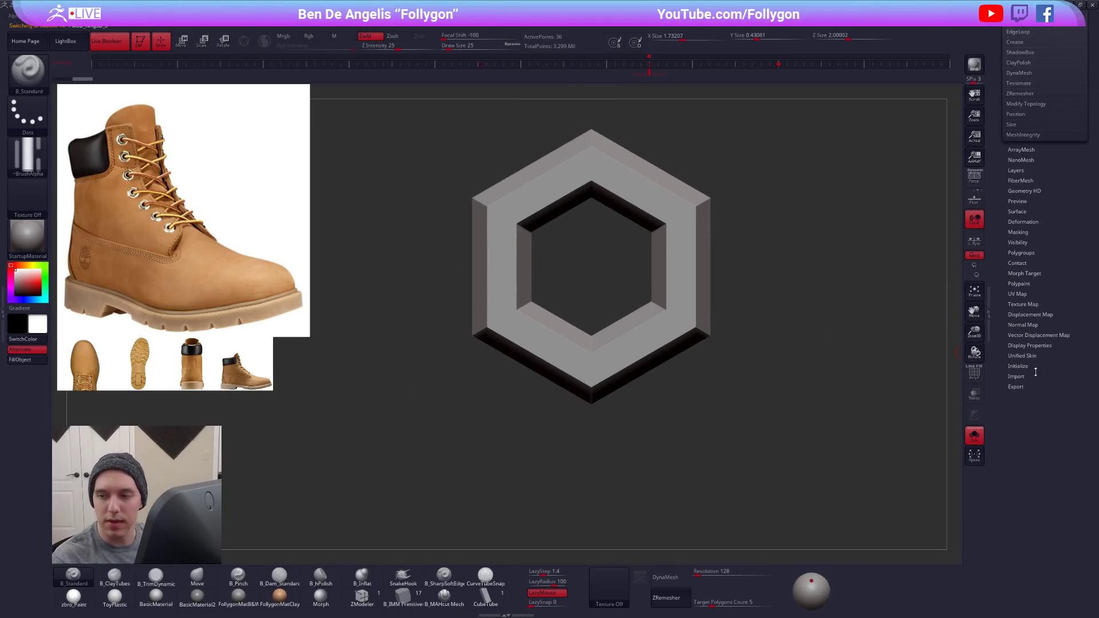
{"action": "left_click", "coordinate": [1022, 366]}
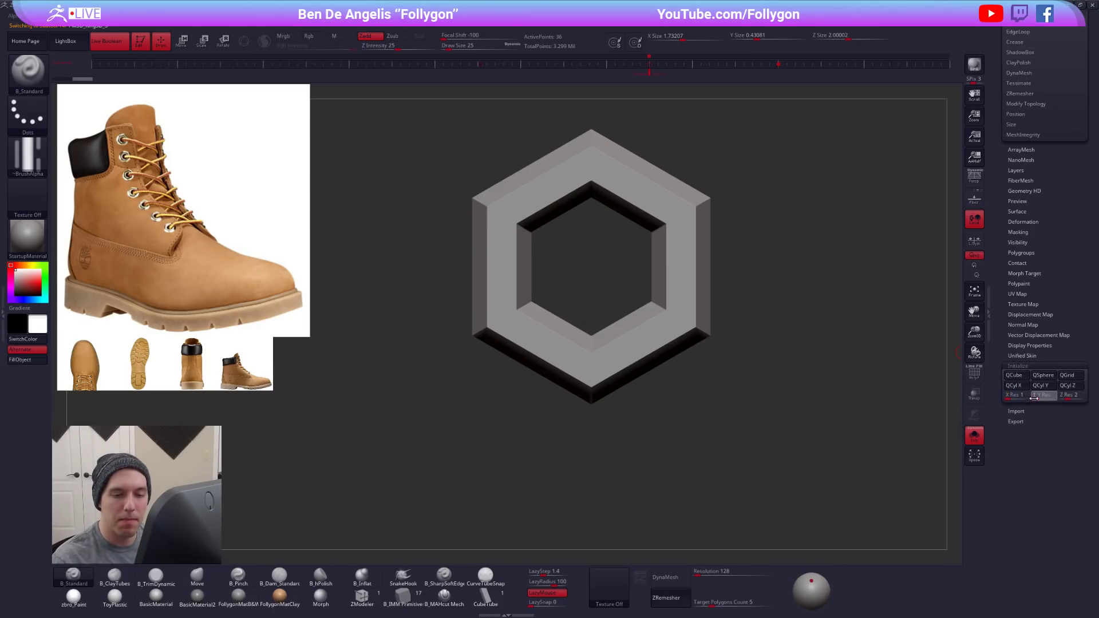
{"action": "left_click", "coordinate": [1014, 375]}
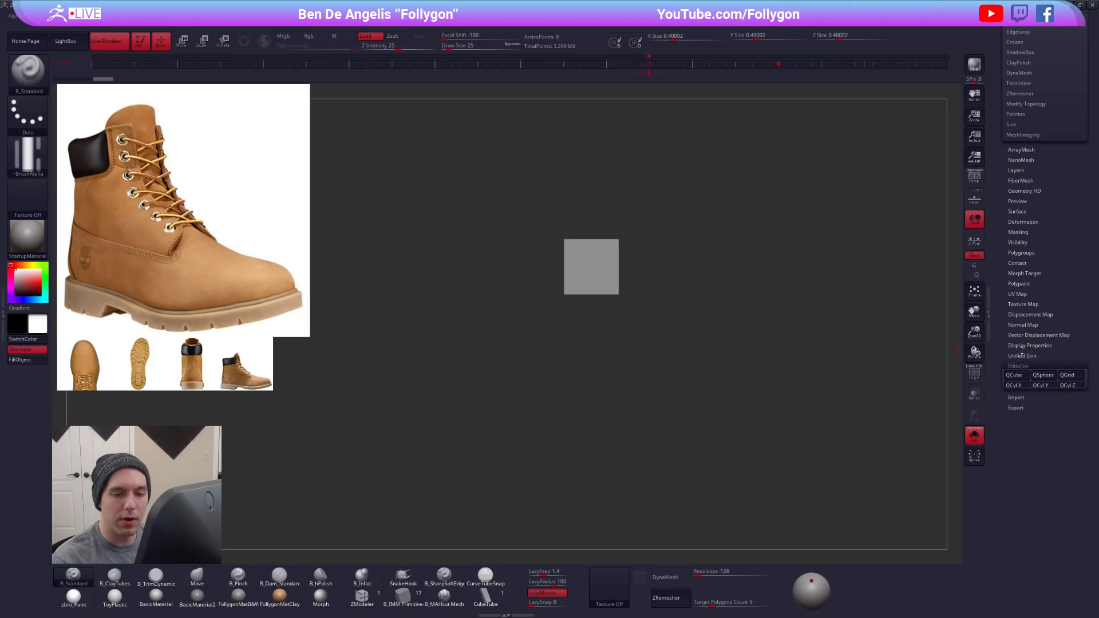
{"action": "scroll", "coordinate": [1028, 482], "scroll_direction": "up", "scroll_amount": 10}
- Stretch the cube along Z to a length of about 0.8 with the Transpose line, then return to draw mode
{"action": "left_click_drag", "start_coordinate": [617, 302], "coordinate": [689, 361], "text": "alt"}
{"action": "key", "text": "w"}
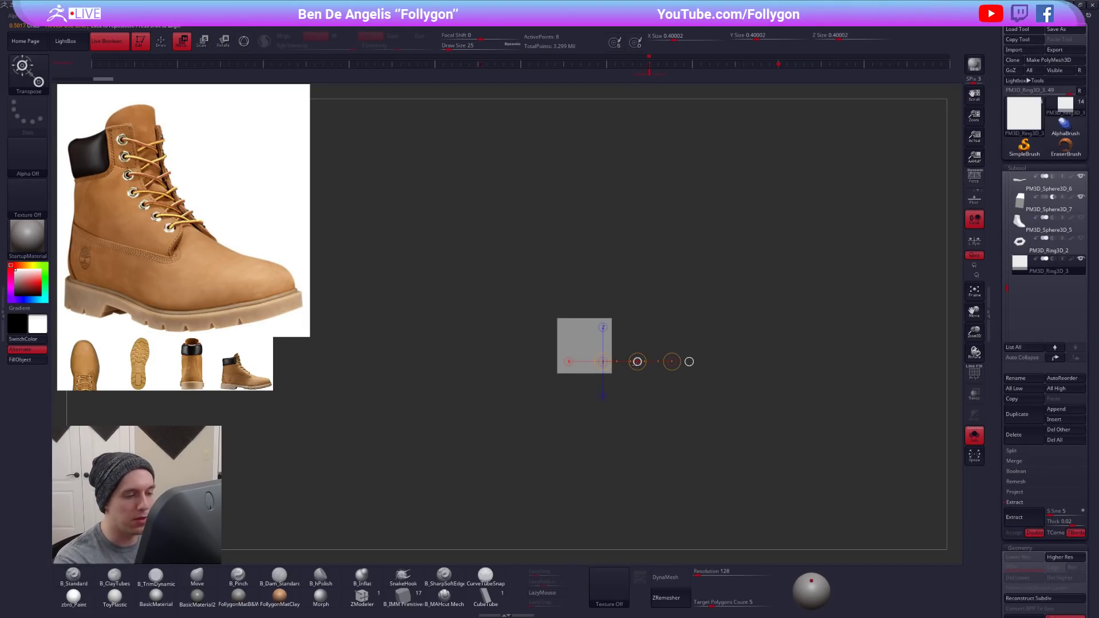
{"action": "key", "text": "q"}
{"action": "key", "text": "w"}
{"action": "left_click_drag", "start_coordinate": [612, 373], "coordinate": [612, 441], "text": "shift"}
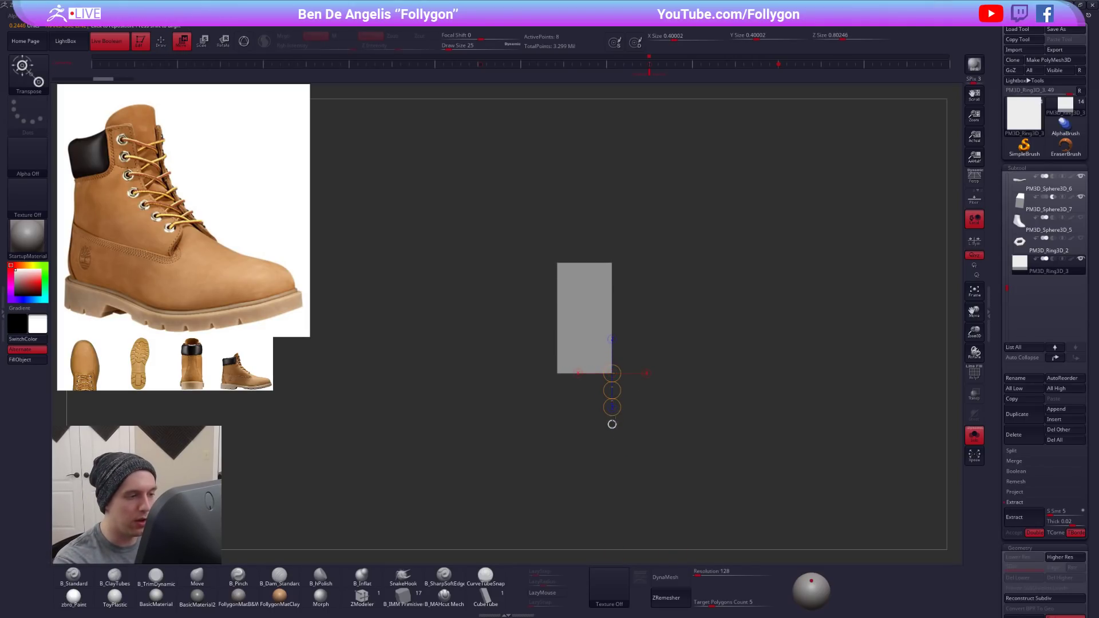
{"action": "key", "text": "q"}
{"action": "left_click_drag", "start_coordinate": [630, 341], "coordinate": [612, 331], "text": "alt"}
{"action": "key", "text": "shift+z"}
{"action": "key", "text": "shift+z"}
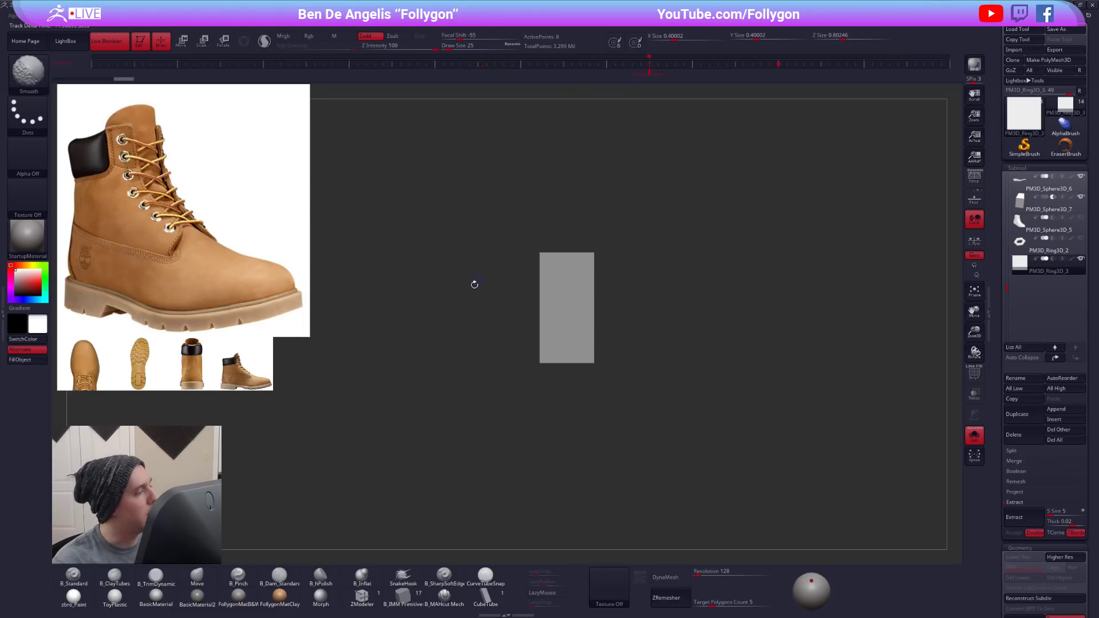
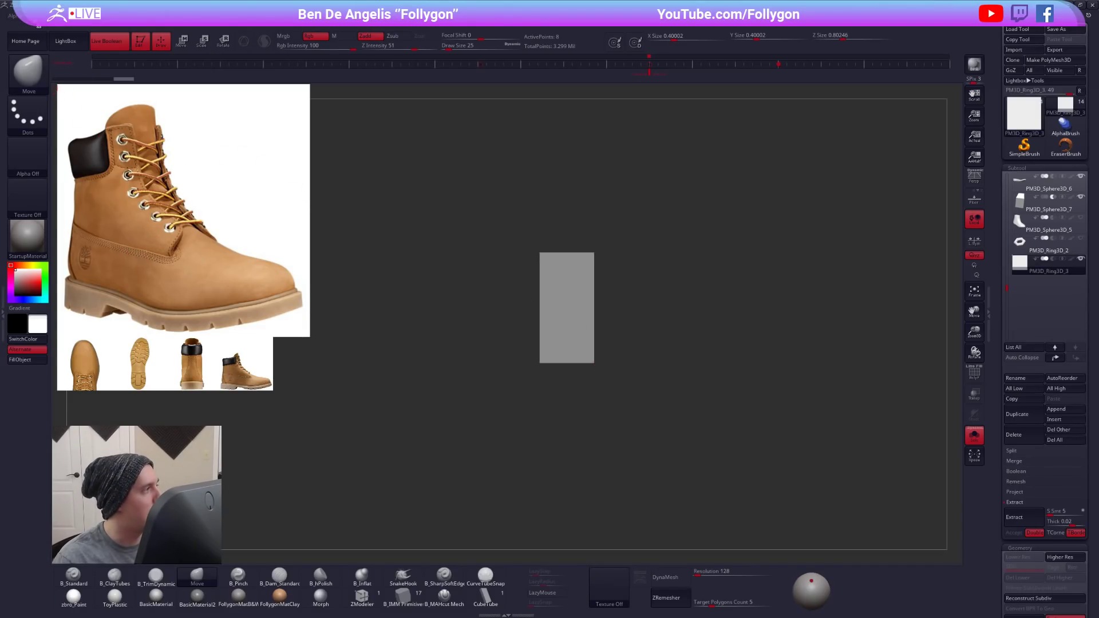
- Create an alpha from the stretched cube mesh, framed to fill the alpha's full height
{"action": "left_click", "coordinate": [25, 23]}
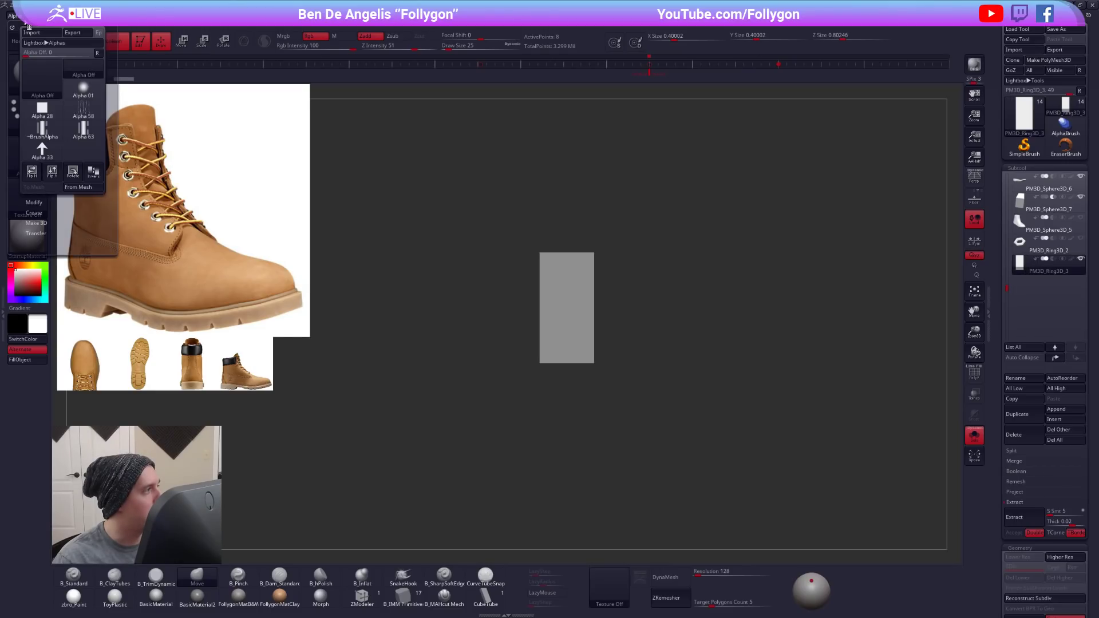
{"action": "left_click", "coordinate": [75, 187]}
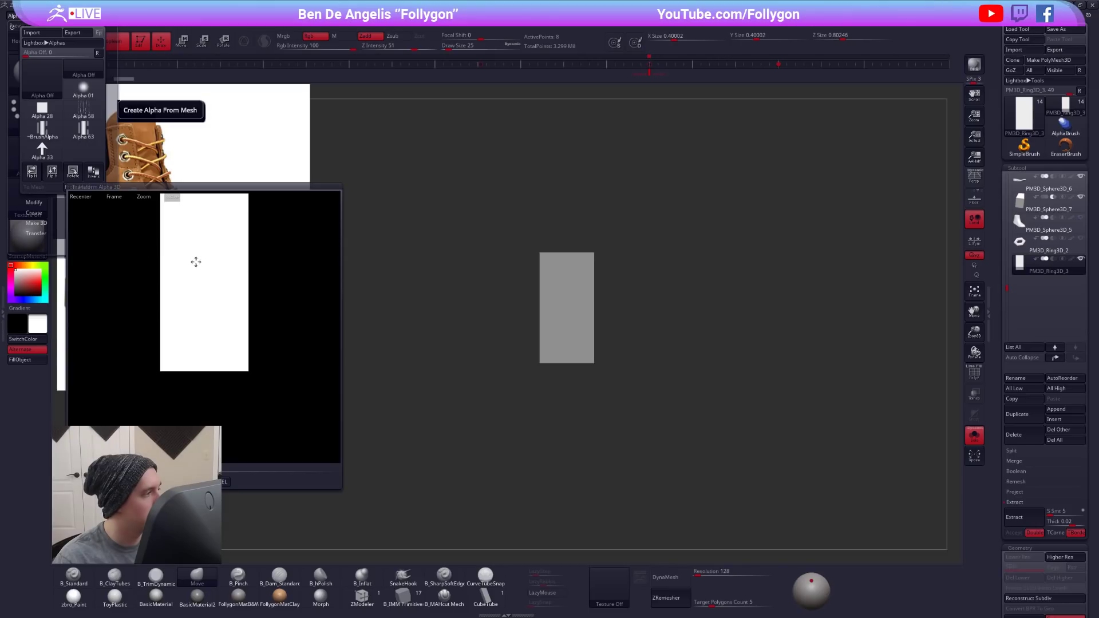
{"action": "left_click", "coordinate": [113, 196]}
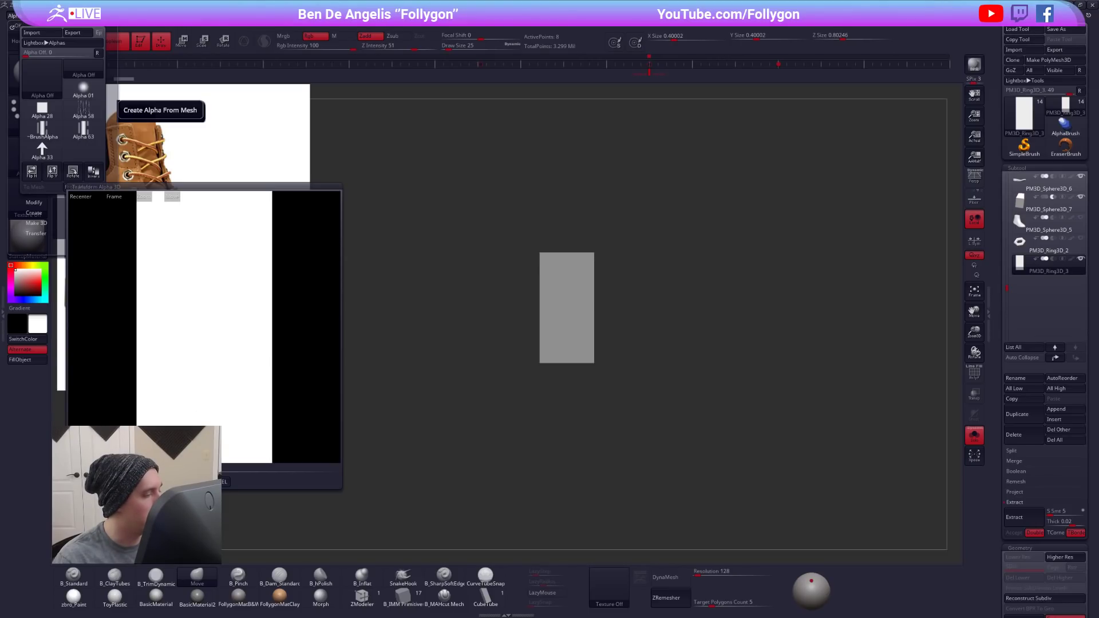
{"action": "left_click", "coordinate": [186, 482]}
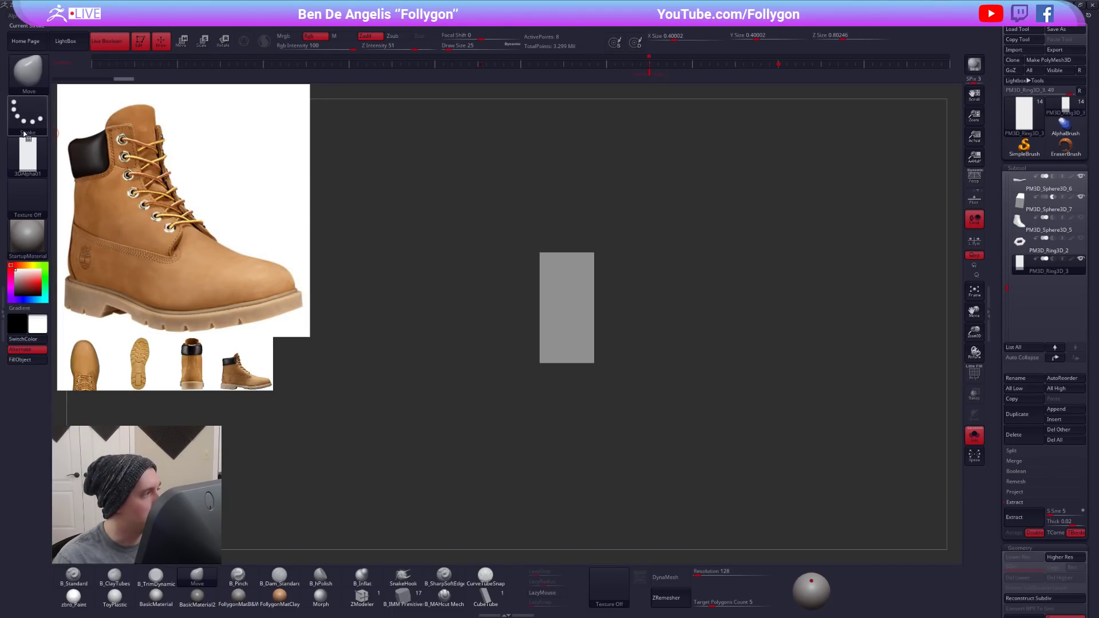
- Select the toe patch subtool PM3D_Sphere3D_8 and test a B_Standard stroke across it
{"action": "left_click_drag", "start_coordinate": [1007, 288], "coordinate": [1010, 236]}
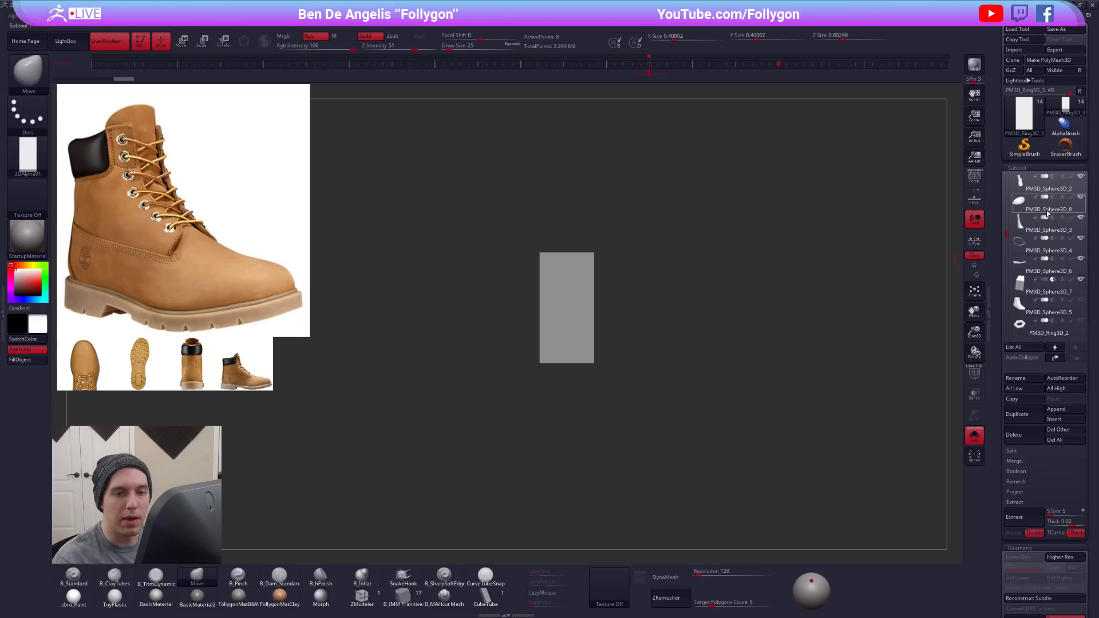
{"action": "left_click", "coordinate": [1019, 202]}
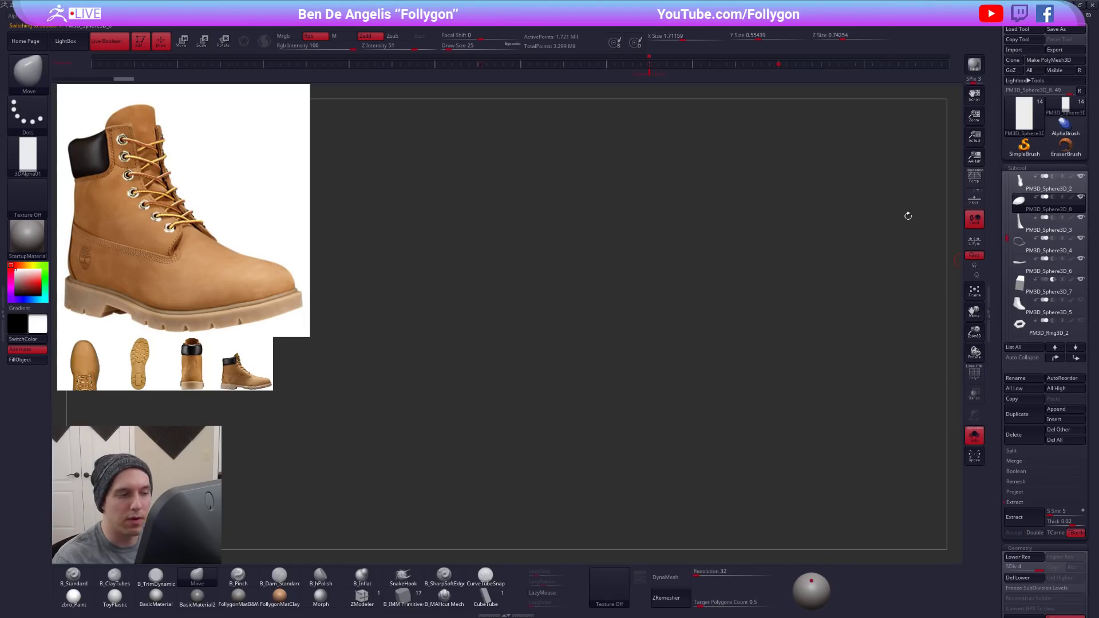
{"action": "left_click_drag", "start_coordinate": [629, 309], "coordinate": [634, 301]}
{"action": "mouse_move", "coordinate": [581, 397]}
{"action": "left_mouse_down"}
{"action": "mouse_move", "coordinate": [593, 345]}
{"action": "mouse_move", "coordinate": [595, 404]}
{"action": "left_mouse_up"}
{"action": "key", "text": "1"}
{"action": "left_click_drag", "start_coordinate": [451, 373], "coordinate": [604, 389]}
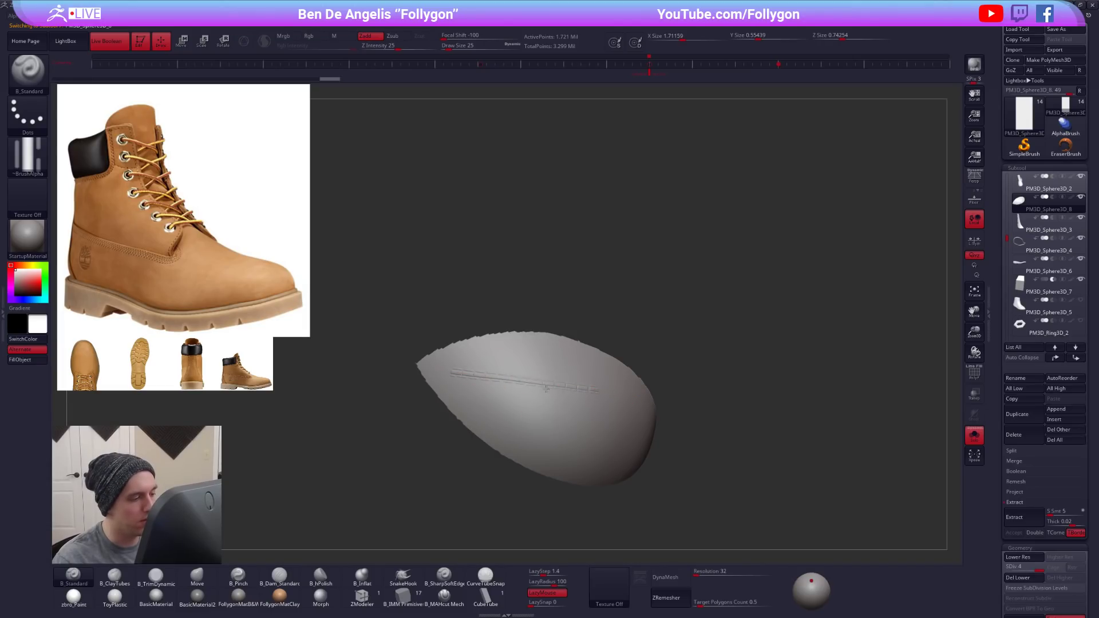
- Assign the 3DAlpha01 alpha to the B_Standard brush and test a stroke across the toe patch
{"action": "left_click", "coordinate": [28, 154]}
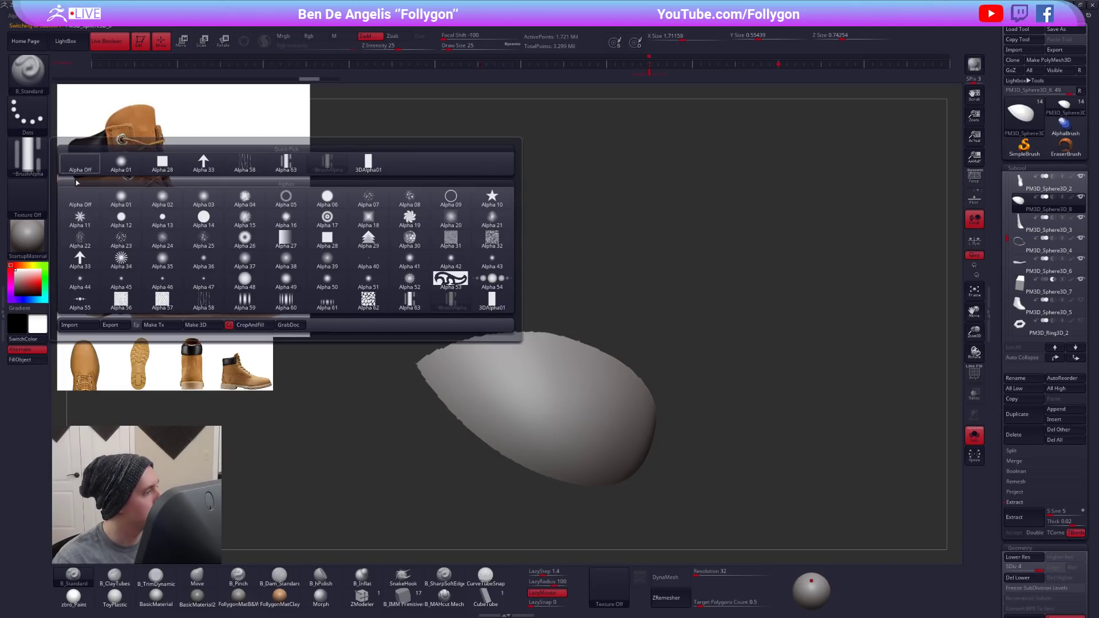
{"action": "left_click", "coordinate": [492, 300]}
{"action": "left_click_drag", "start_coordinate": [471, 382], "coordinate": [484, 403]}
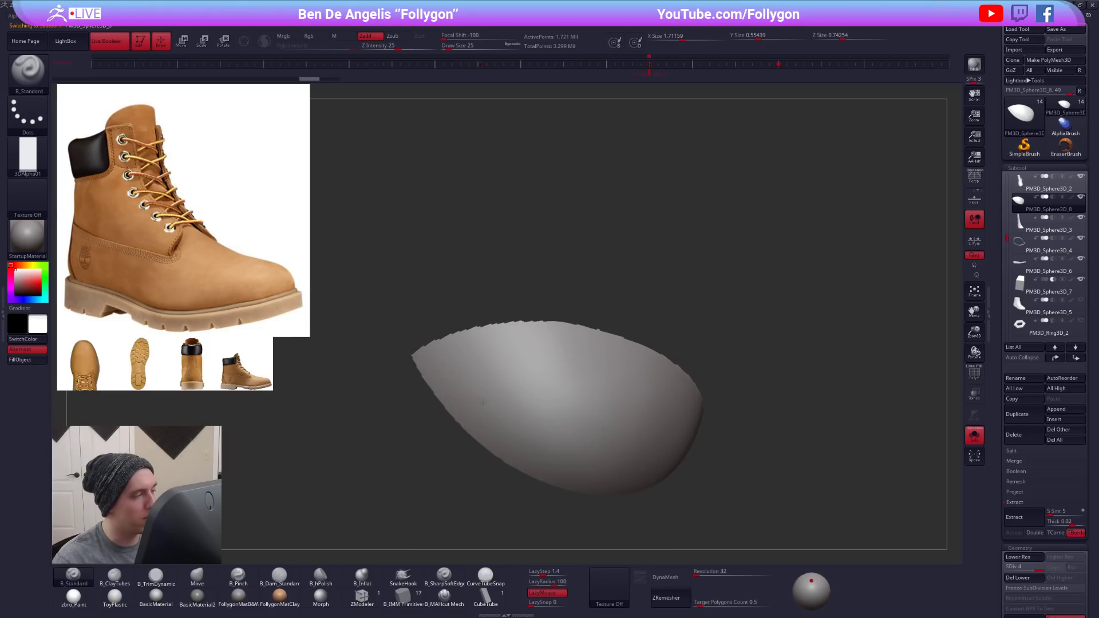
{"action": "right_click_drag", "start_coordinate": [484, 403], "coordinate": [457, 323], "text": "alt"}
{"action": "left_click_drag", "start_coordinate": [453, 300], "coordinate": [604, 334]}
{"action": "right_click_drag", "start_coordinate": [545, 323], "coordinate": [568, 347], "text": "alt"}
- Set Draw Size to 21 and LazyStep to 2, replacing the last test stroke with a new one across the toe patch
{"action": "key", "text": "space"}
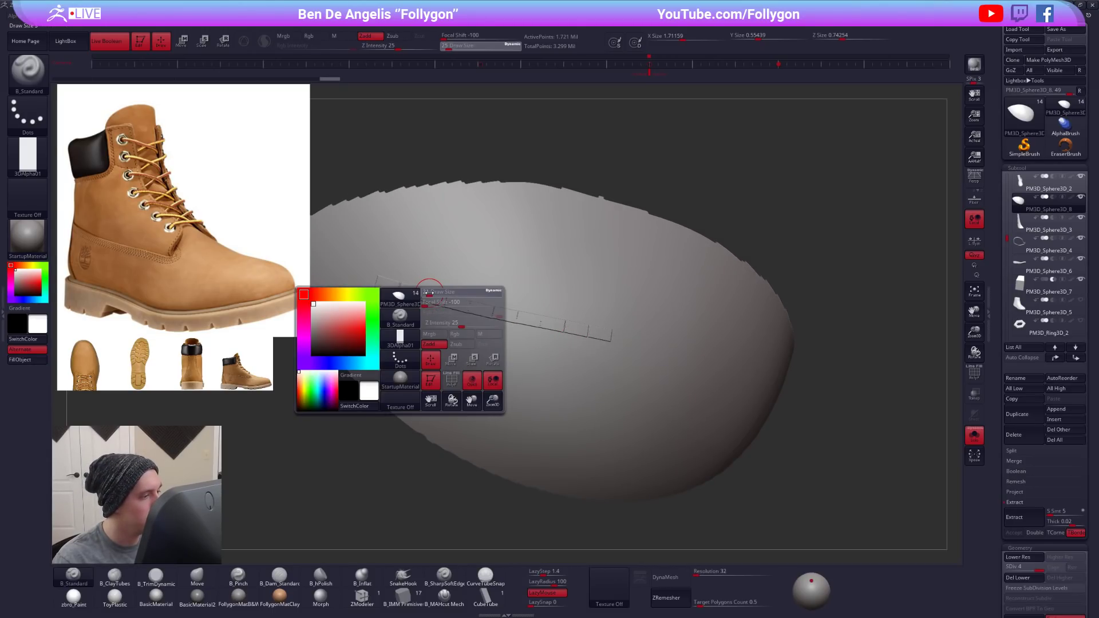
{"action": "left_click", "coordinate": [3, 303]}
{"action": "left_click", "coordinate": [40, 284]}
{"action": "type", "text": "1"}
{"action": "key", "text": "Return"}
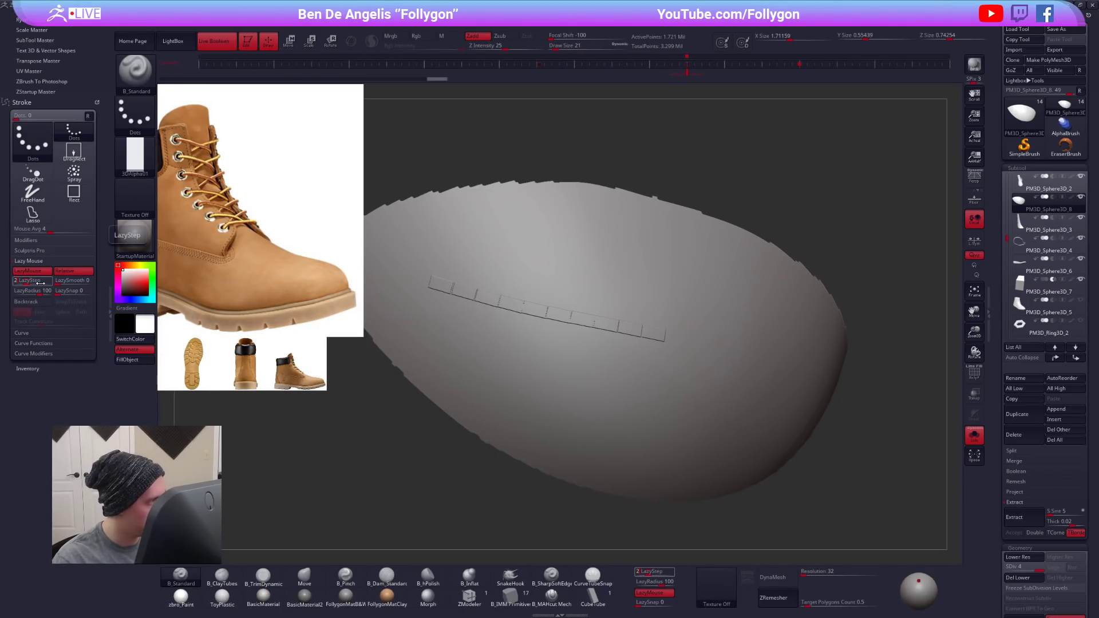
{"action": "key", "text": "ctrl+z"}
{"action": "left_click_drag", "start_coordinate": [442, 276], "coordinate": [797, 326]}
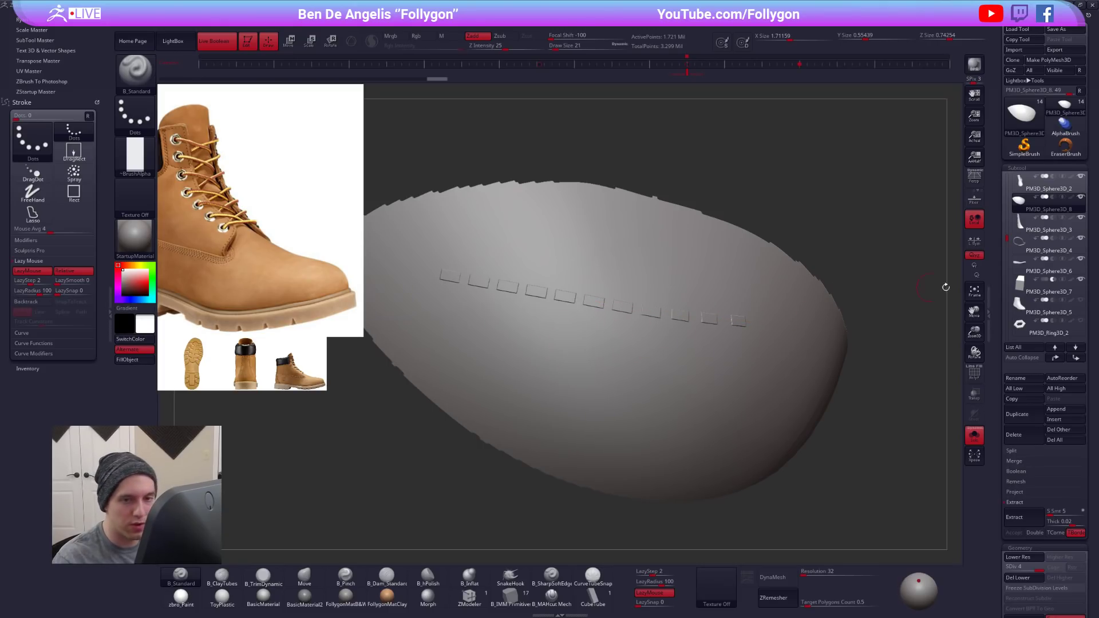
- Select the stretched cube subtool PM3D_Ring3D_3 and duplicate the block into a row of four evenly spaced bars with the Transpose line
{"action": "scroll", "coordinate": [1009, 239], "scroll_direction": "down", "scroll_amount": 3}
{"action": "left_click", "coordinate": [1042, 265]}
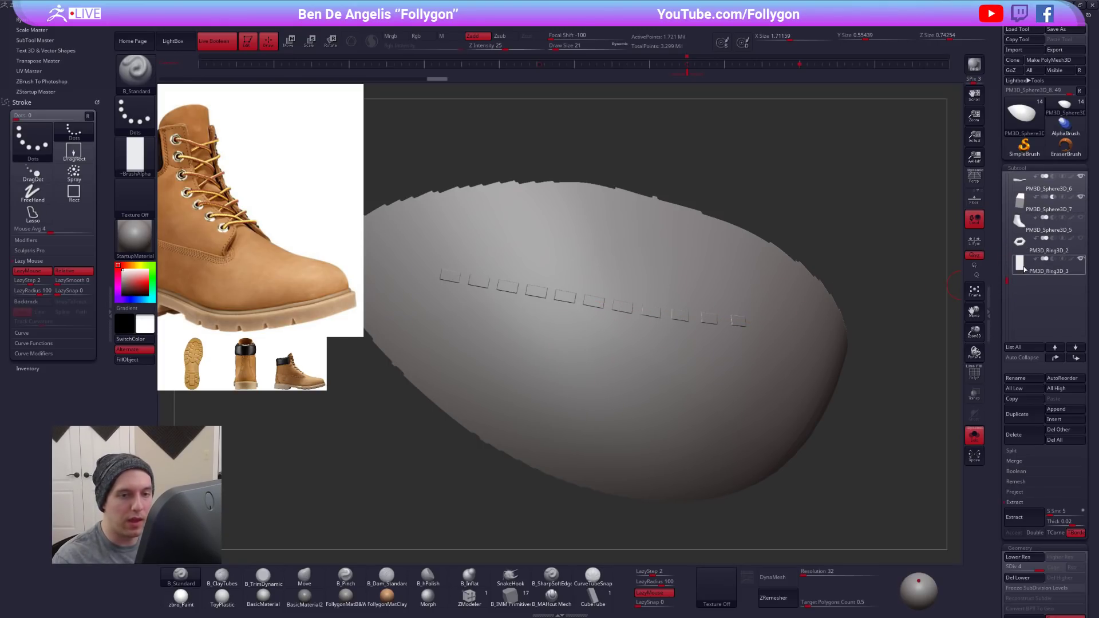
{"action": "key", "text": "f"}
{"action": "right_click_drag", "start_coordinate": [605, 292], "coordinate": [589, 256], "text": "shift"}
{"action": "right_click_drag", "start_coordinate": [664, 286], "coordinate": [607, 269], "text": "alt"}
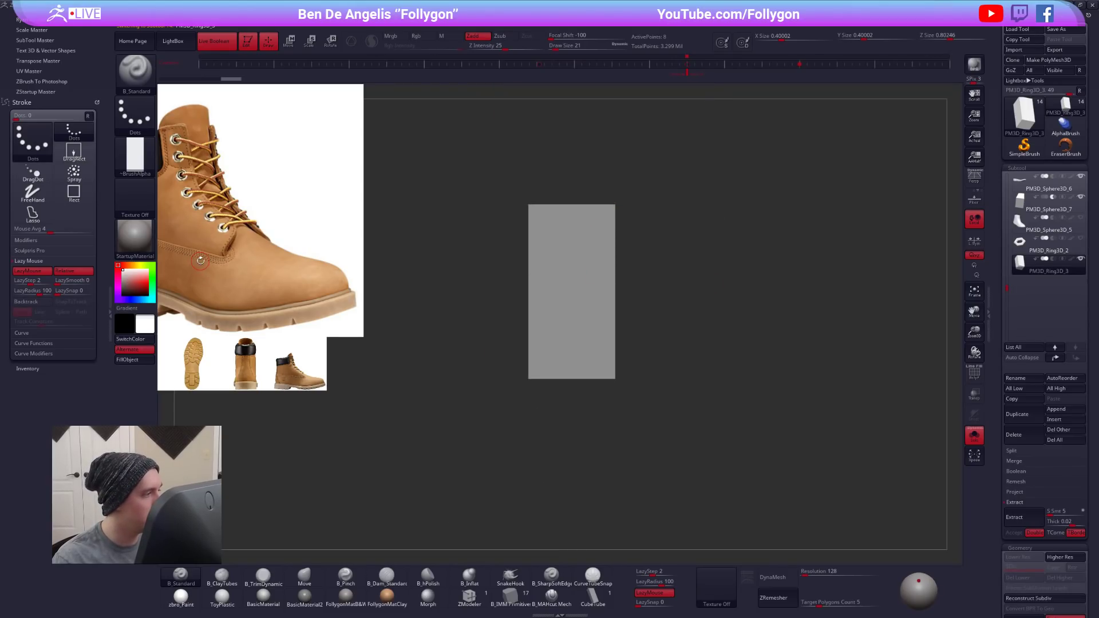
{"action": "key", "text": "w"}
{"action": "mouse_move", "coordinate": [576, 351]}
{"action": "left_mouse_down", "text": "shift"}
{"action": "mouse_move", "coordinate": [668, 351]}
{"action": "mouse_move", "coordinate": [559, 348]}
{"action": "left_mouse_up", "text": "shift"}
{"action": "mouse_move", "coordinate": [558, 423]}
{"action": "left_mouse_down", "text": "alt"}
{"action": "mouse_move", "coordinate": [559, 395]}
{"action": "mouse_move", "coordinate": [621, 370]}
{"action": "mouse_move", "coordinate": [611, 369]}
{"action": "mouse_move", "coordinate": [682, 371]}
{"action": "mouse_move", "coordinate": [679, 417]}
{"action": "mouse_move", "coordinate": [665, 418]}
{"action": "left_mouse_up", "text": "alt"}
{"action": "key", "text": "q"}
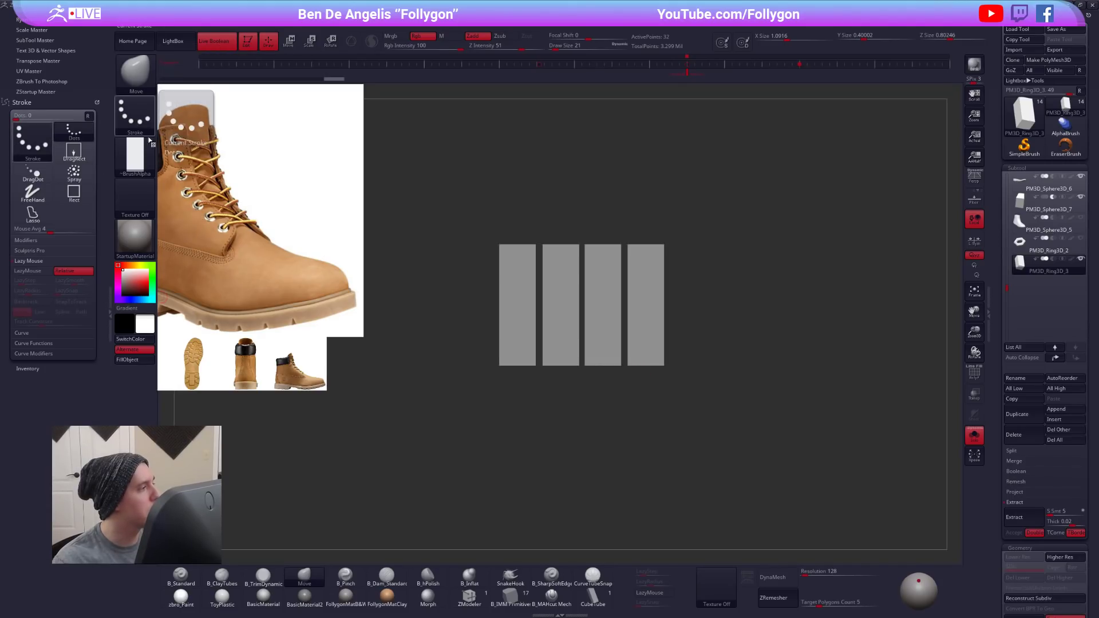
- Create an alpha from the four-bar mesh
{"action": "left_click", "coordinate": [135, 155]}
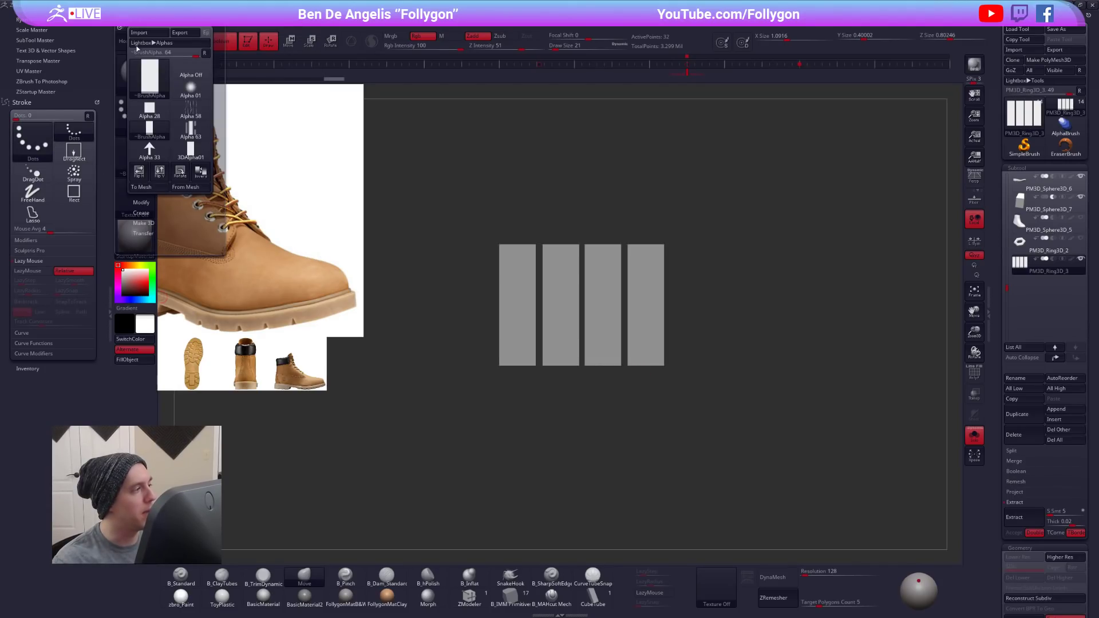
{"action": "left_click", "coordinate": [177, 187]}
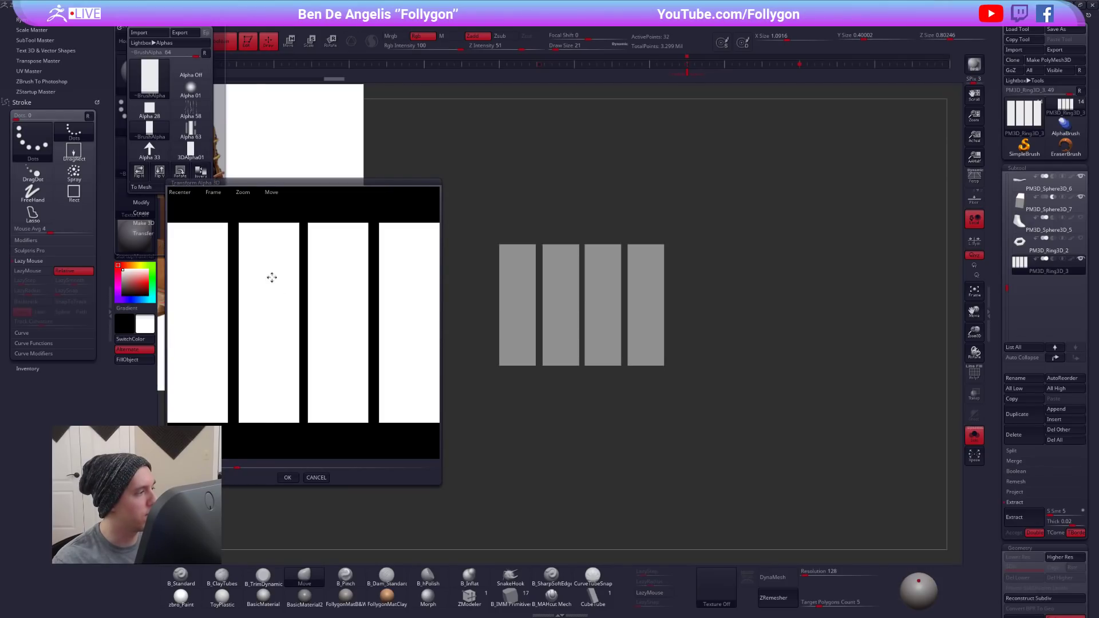
{"action": "left_click", "coordinate": [288, 478]}
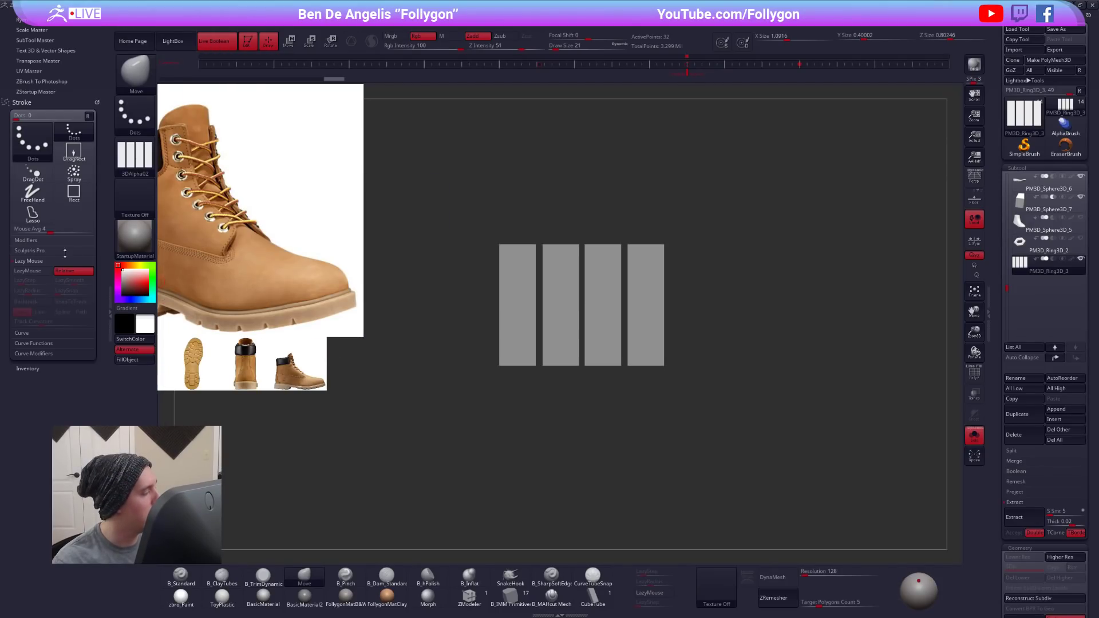
- Reselect the toe patch PM3D_Sphere3D_8, assign 3DAlpha02 to the B_Standard brush and test a stroke below the existing row of stitches
{"action": "left_click", "coordinate": [1016, 189]}
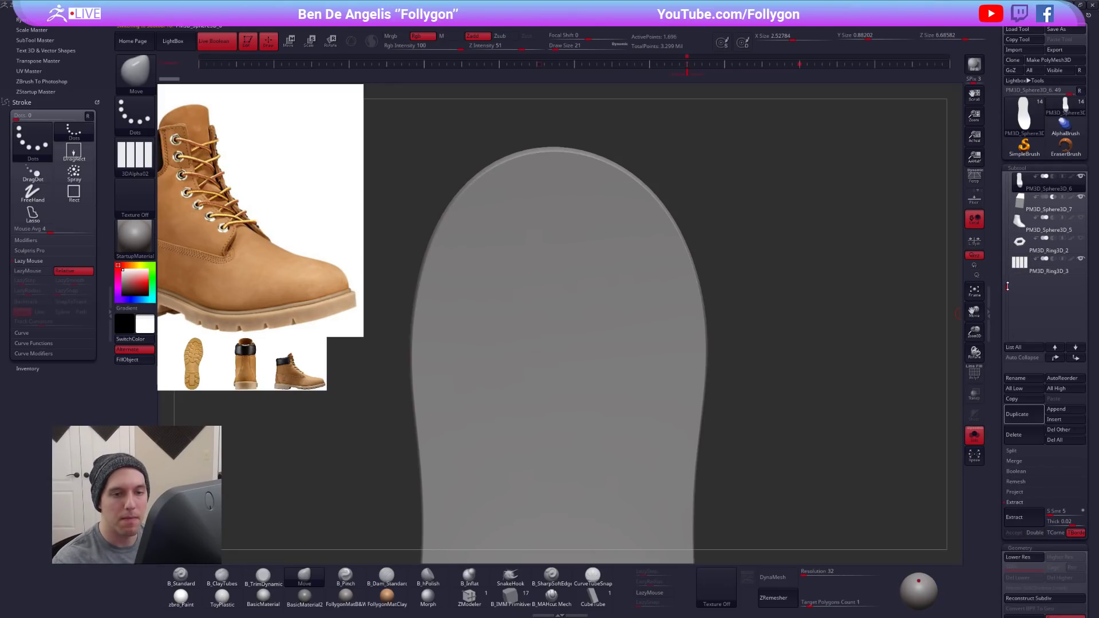
{"action": "left_click", "coordinate": [1007, 223]}
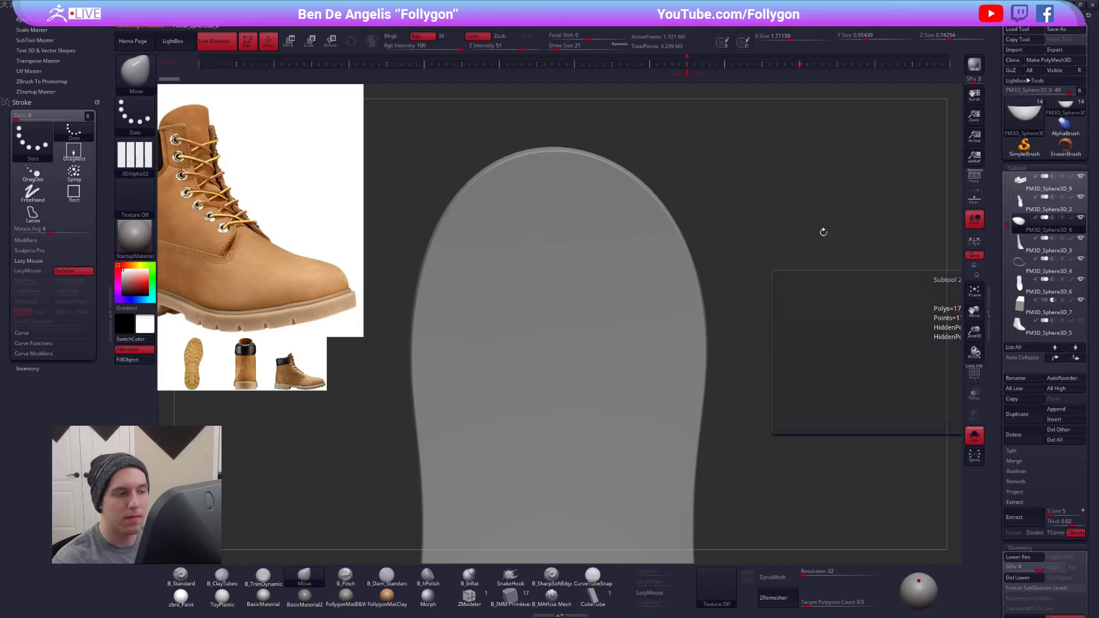
{"action": "key", "text": "f"}
{"action": "right_click_drag", "start_coordinate": [643, 446], "coordinate": [654, 363]}
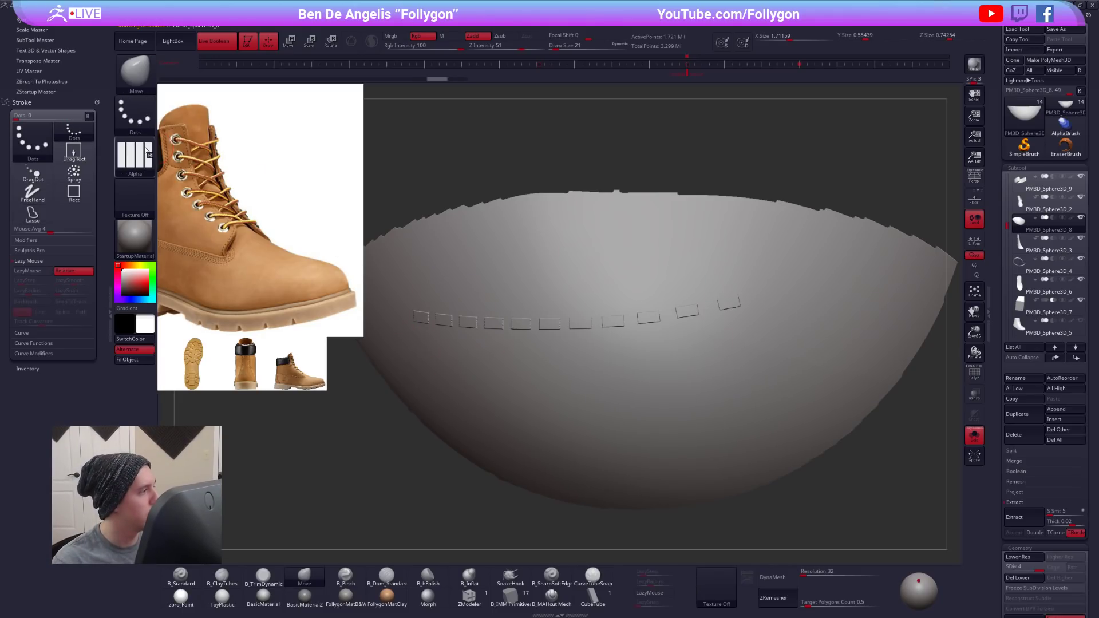
{"action": "left_click", "coordinate": [146, 151]}
{"action": "left_click", "coordinate": [174, 163]}
{"action": "key", "text": "1"}
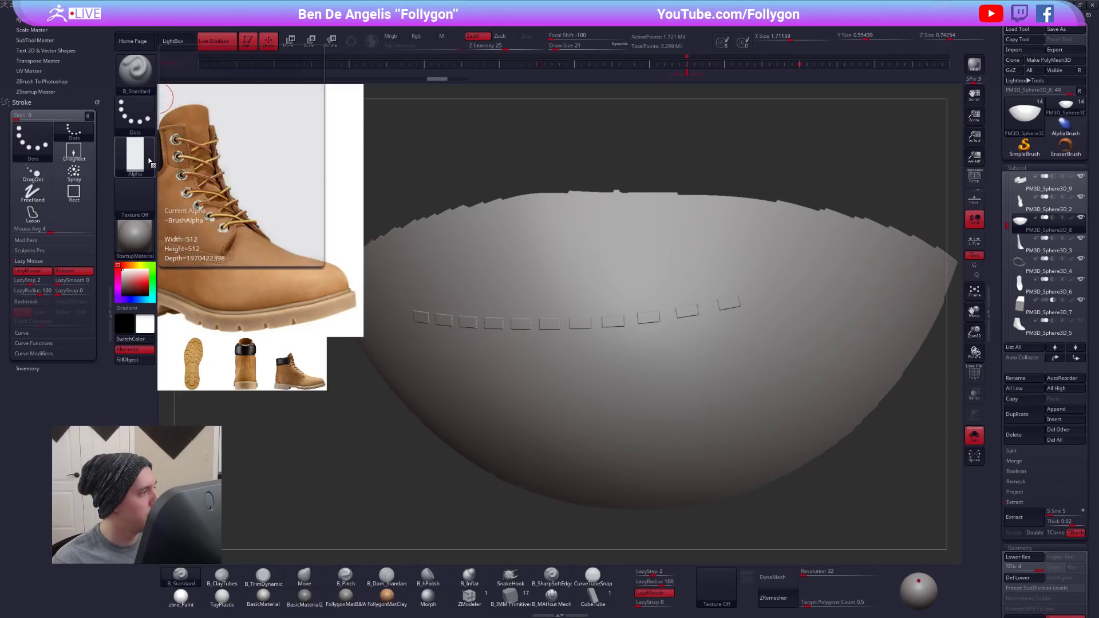
{"action": "left_click", "coordinate": [149, 161]}
{"action": "left_click", "coordinate": [435, 299]}
{"action": "left_click_drag", "start_coordinate": [451, 378], "coordinate": [789, 374]}
{"action": "right_click_drag", "start_coordinate": [652, 415], "coordinate": [670, 322], "text": "alt"}
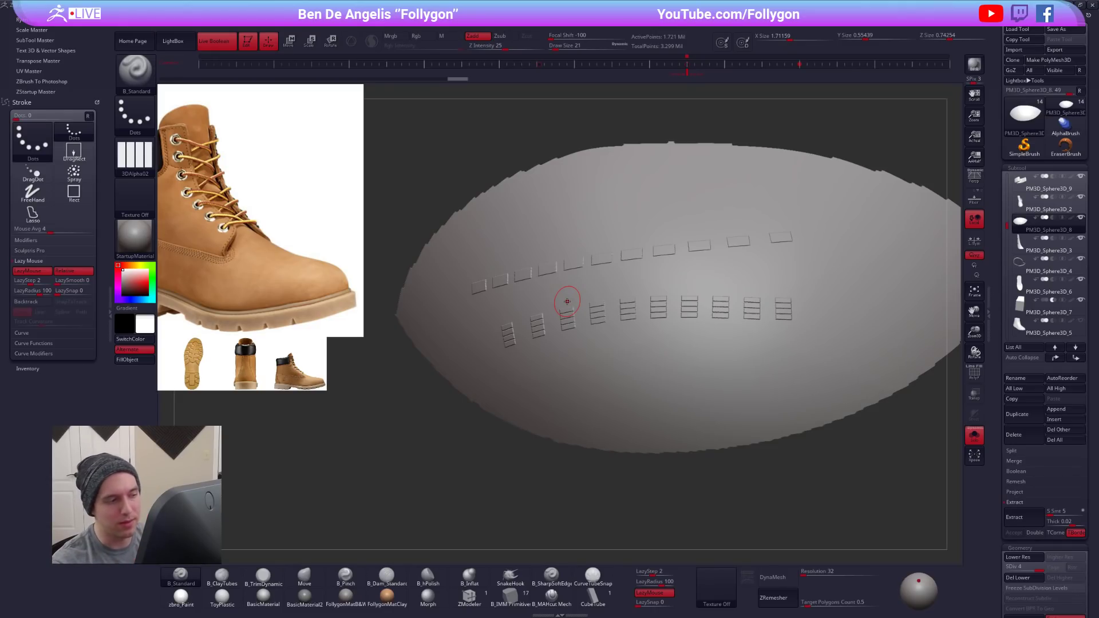
- Set LazyStep to 1 and draw another test stroke below the spaced four-bar row on the toe patch
{"action": "left_click", "coordinate": [30, 282]}
{"action": "type", "text": "1"}
{"action": "key", "text": "Tab"}
{"action": "left_click_drag", "start_coordinate": [533, 370], "coordinate": [835, 352]}
{"action": "right_click_drag", "start_coordinate": [830, 390], "coordinate": [669, 349], "text": "ctrl"}
{"action": "right_click_drag", "start_coordinate": [787, 350], "coordinate": [618, 363], "text": "alt"}
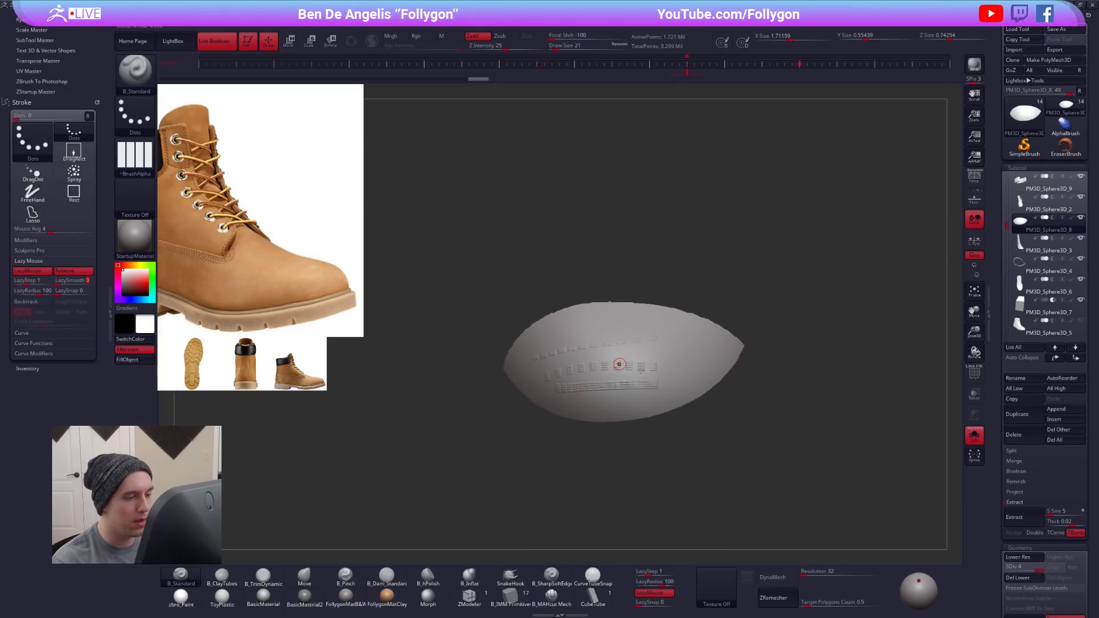
- Bring the whole boot back into view and delete the toe patch subtool PM3D_Sphere3D_8
{"action": "key", "text": "alt+shift+s"}
{"action": "right_click_drag", "start_coordinate": [684, 391], "coordinate": [812, 409]}
{"action": "right_click_drag", "start_coordinate": [769, 486], "coordinate": [698, 424], "text": "ctrl"}
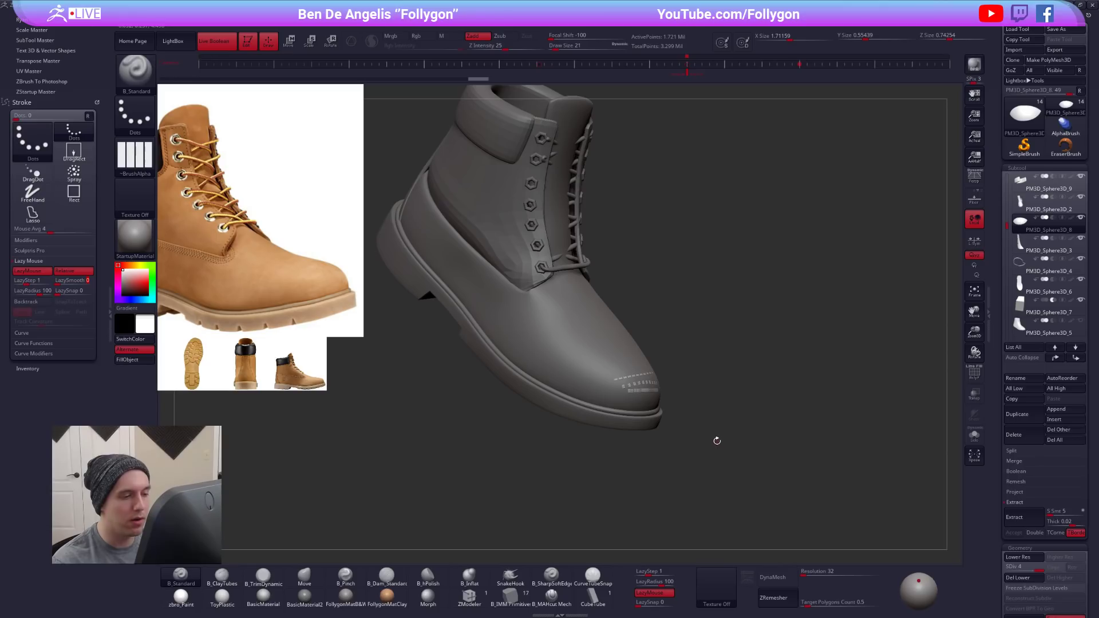
{"action": "left_click", "coordinate": [1025, 433]}
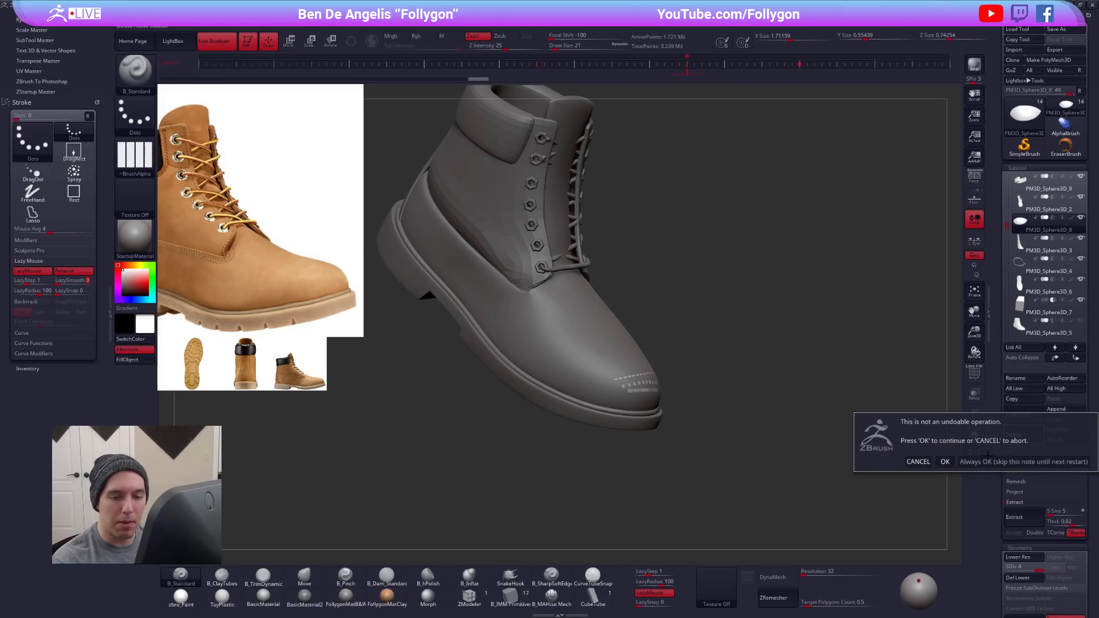
{"action": "left_click", "coordinate": [944, 461]}
- Switch to the Move brush, raise the boot shaft subtool PM3D_Sphere3D_1 a subdivision level and collapse the Stroke palette's tray
{"action": "right_click_drag", "start_coordinate": [721, 301], "coordinate": [590, 295]}
{"action": "key", "text": "b"}
{"action": "key", "text": "m"}
{"action": "key", "text": "v"}
{"action": "mouse_move", "coordinate": [587, 328]}
{"action": "right_mouse_down"}
{"action": "mouse_move", "coordinate": [622, 369]}
{"action": "mouse_move", "coordinate": [589, 323]}
{"action": "mouse_move", "coordinate": [590, 298]}
{"action": "right_mouse_up"}
{"action": "key", "text": "d"}
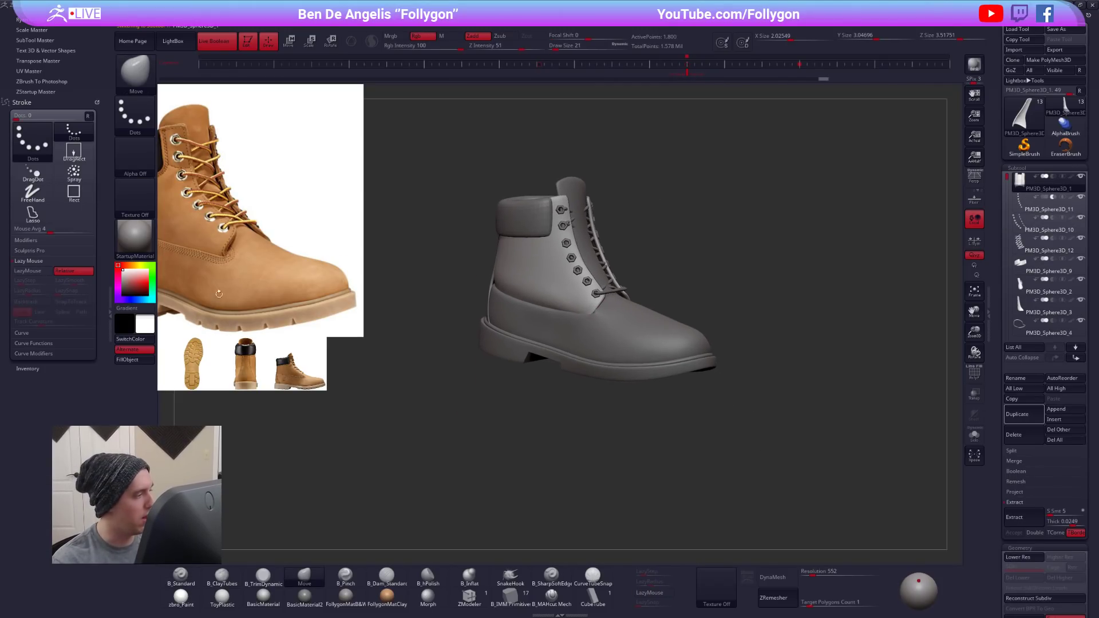
{"action": "double_click", "coordinate": [107, 297]}
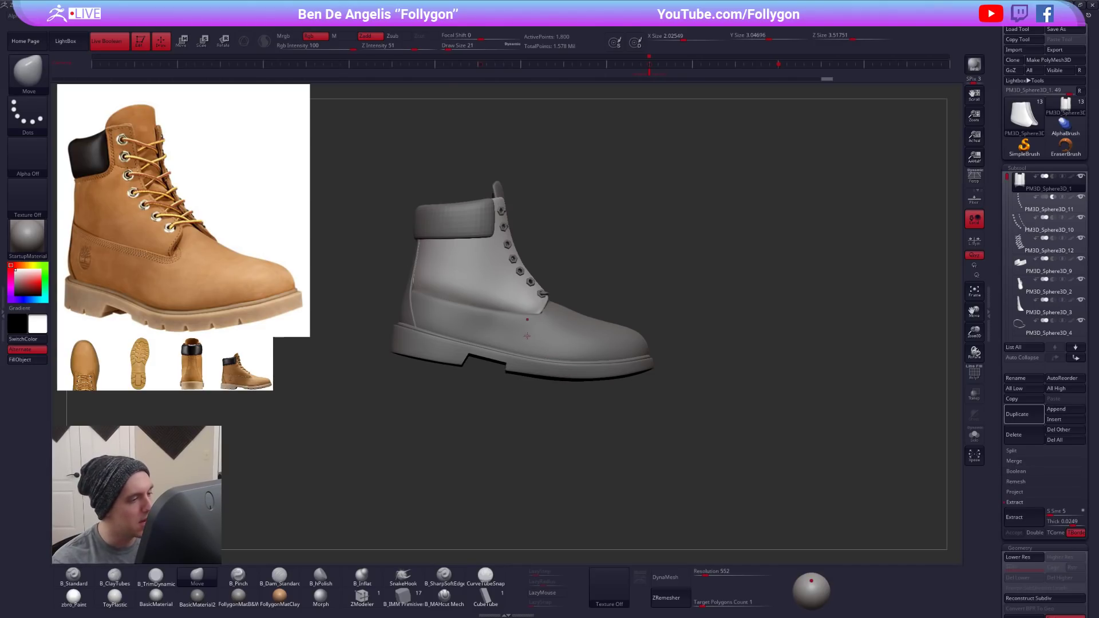
{"action": "right_click_drag", "start_coordinate": [486, 304], "coordinate": [541, 318]}
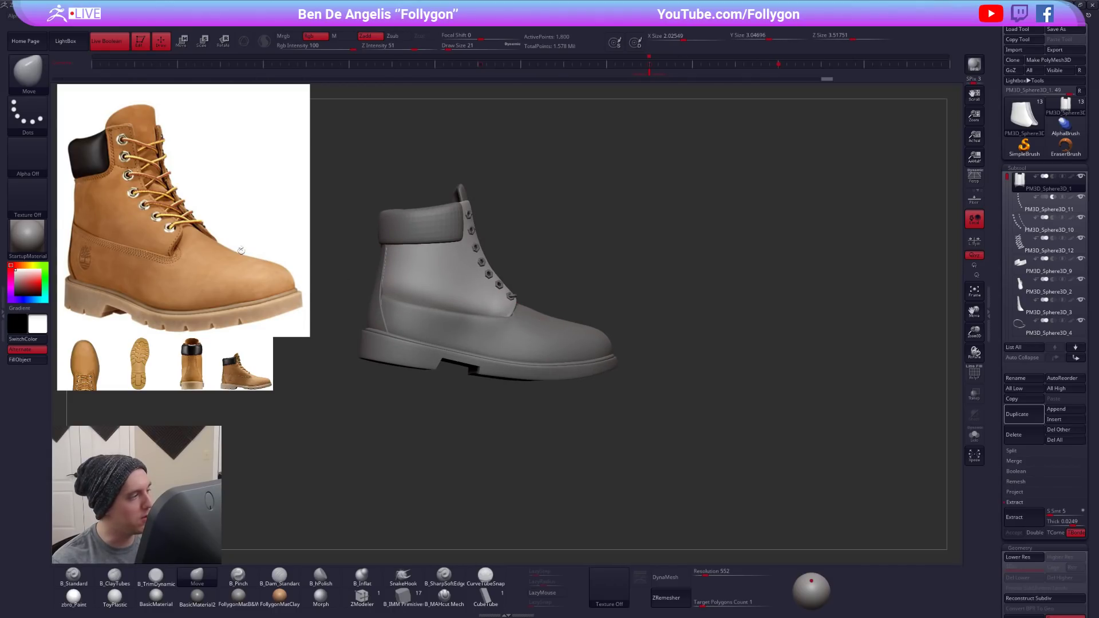
{"action": "right_click_drag", "start_coordinate": [498, 289], "coordinate": [550, 369]}
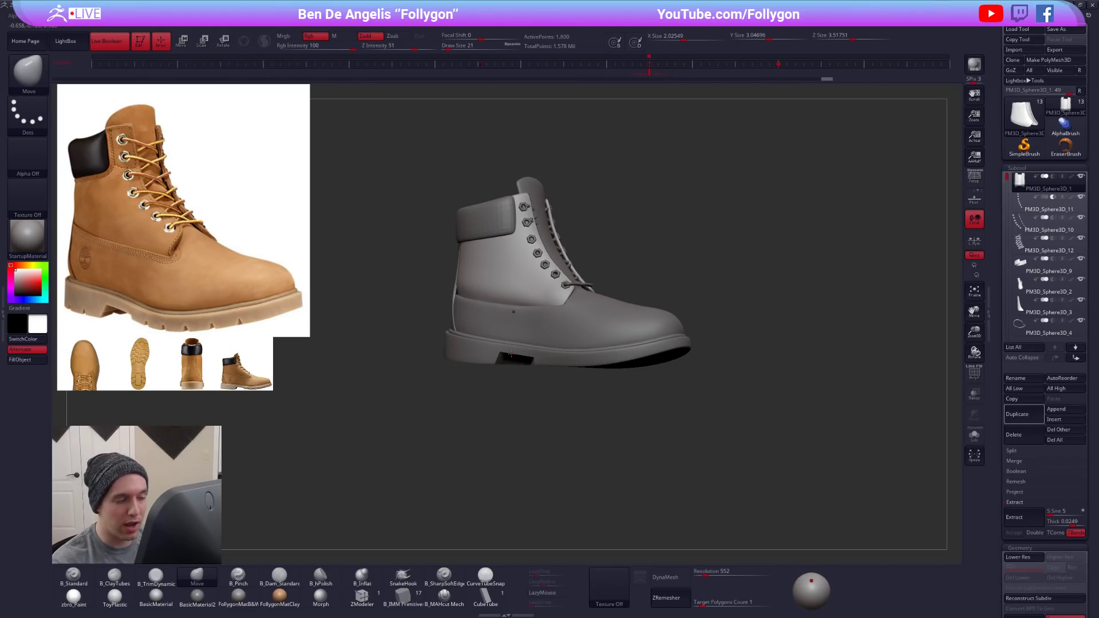
{"action": "right_click_drag", "start_coordinate": [562, 308], "coordinate": [513, 418]}
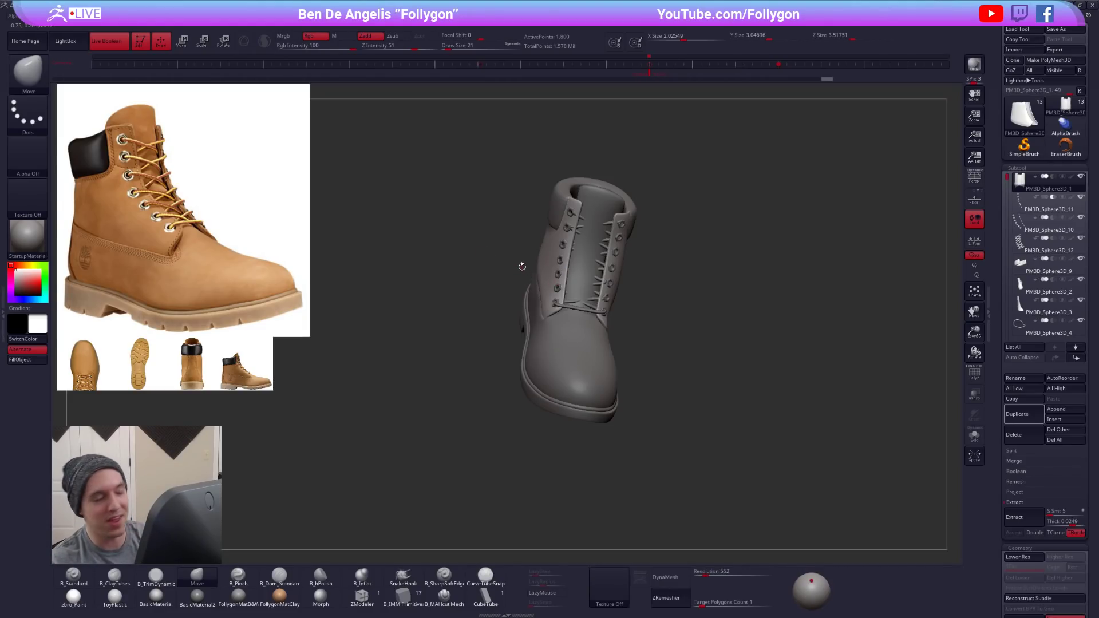
{"action": "right_click_drag", "start_coordinate": [606, 335], "coordinate": [680, 300]}
{"action": "right_click", "coordinate": [697, 295], "text": "ctrl"}
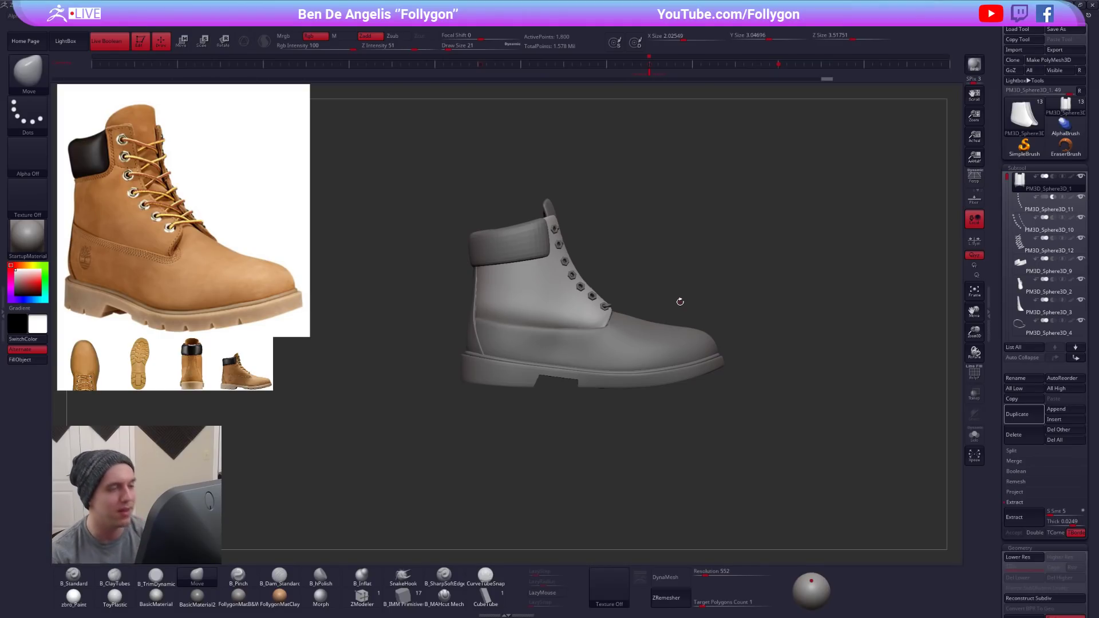
{"action": "key", "text": "alt+Tab"}
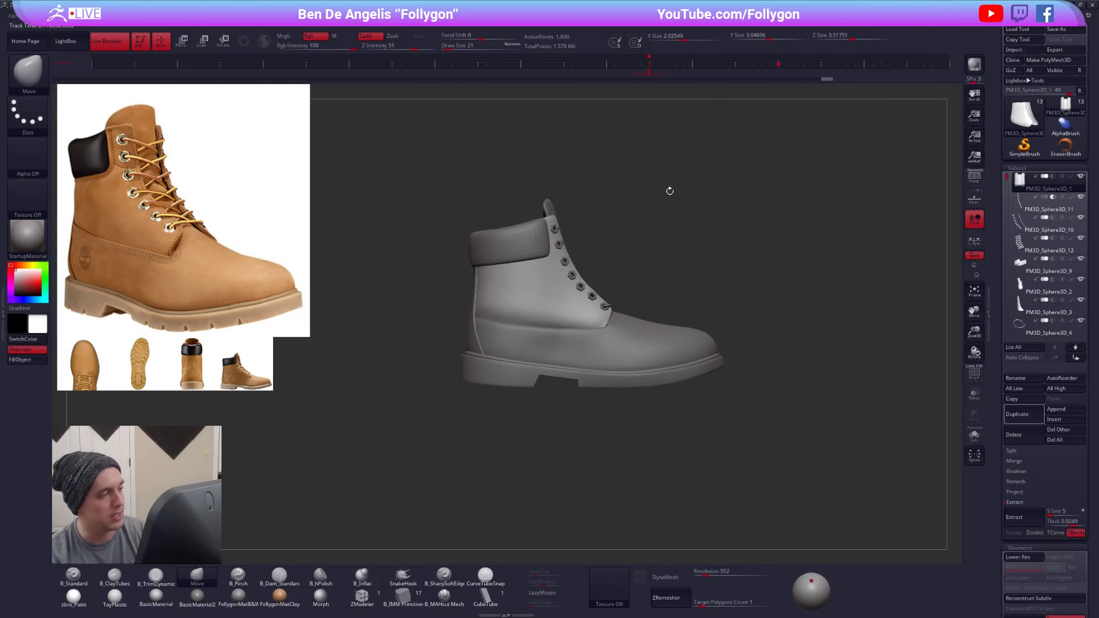
{"action": "key", "text": "alt+Tab"}
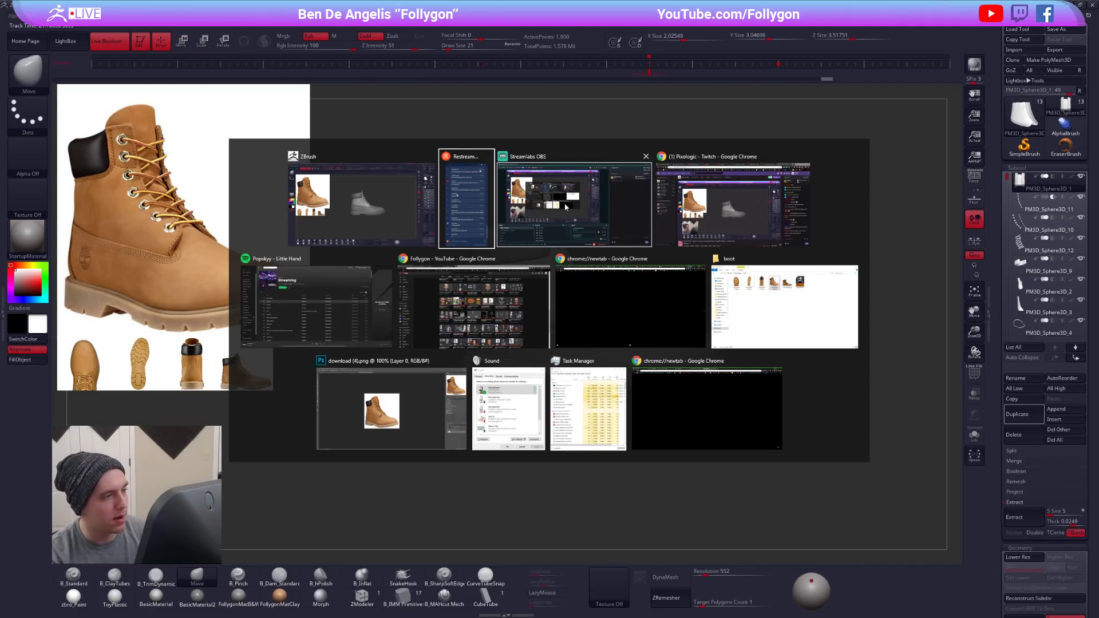
{"action": "left_click", "coordinate": [738, 223]}
{"action": "key", "text": "alt+Tab"}
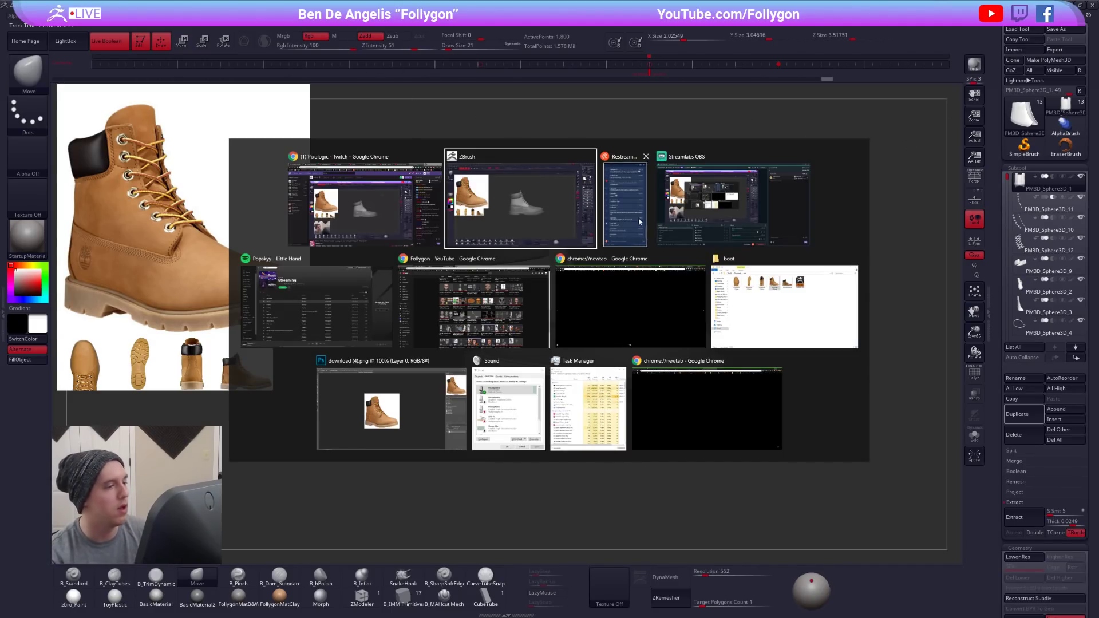
- Switch to Chrome and go through the open pages to the Timberland Men's 6-Inch Basic Waterproof Boots product page
{"action": "left_click", "coordinate": [480, 303]}
{"action": "key", "text": "ctrl+Tab"}
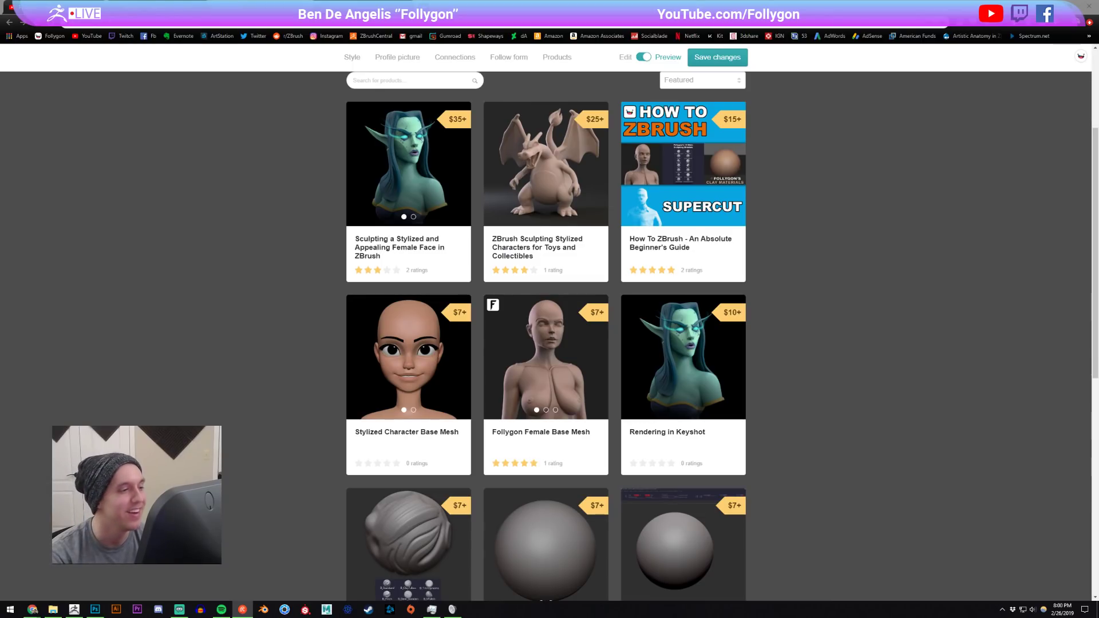
{"action": "left_click", "coordinate": [157, 6]}
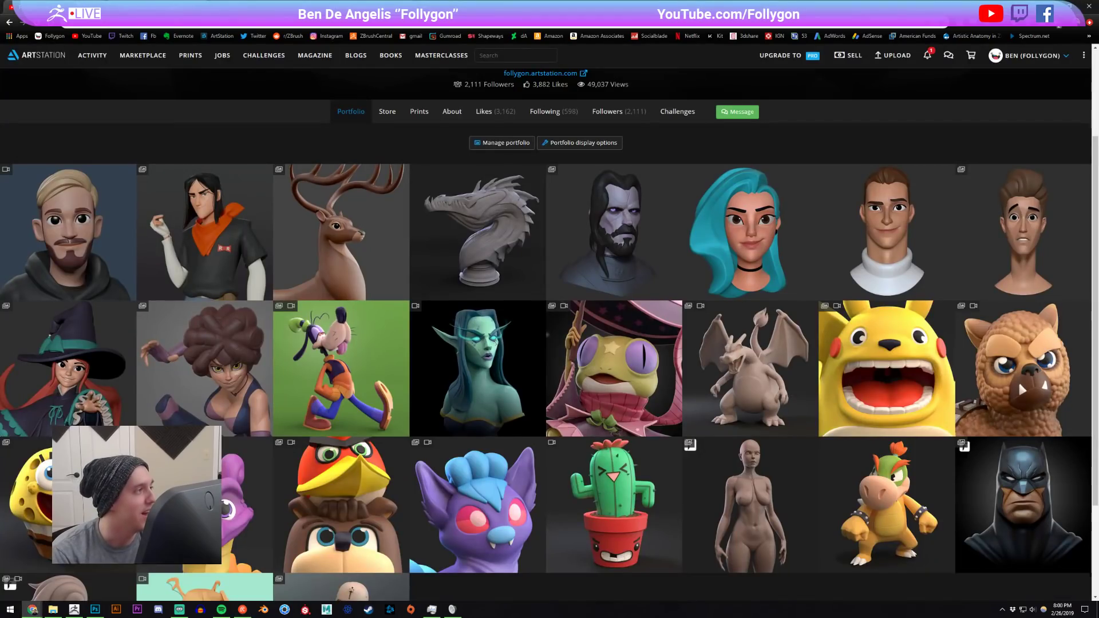
{"action": "left_click", "coordinate": [103, 7]}
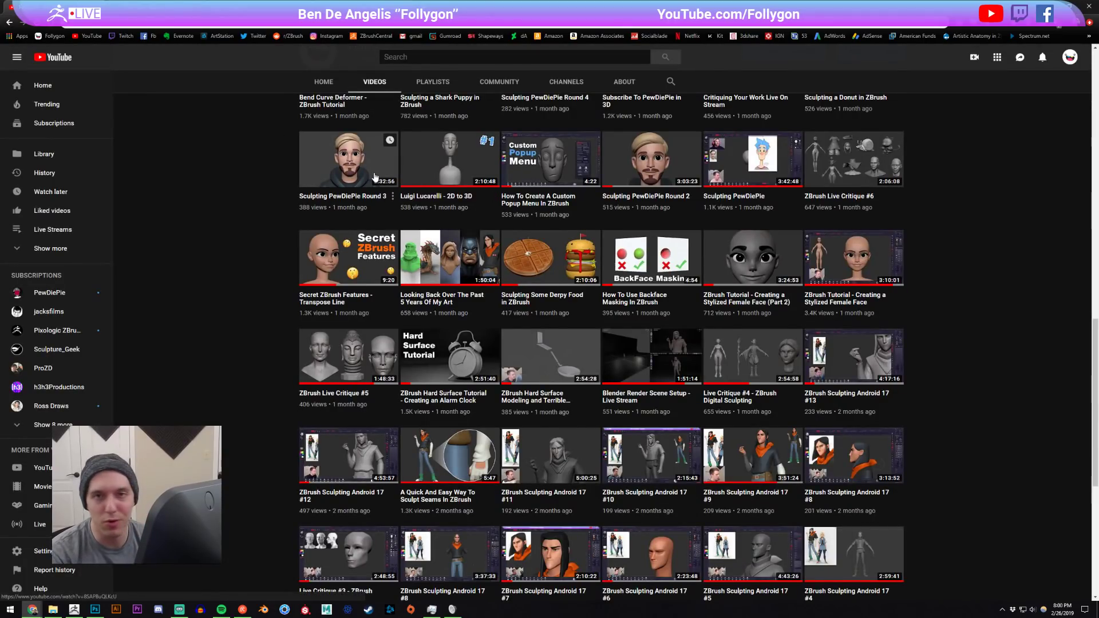
{"action": "left_click", "coordinate": [158, 7]}
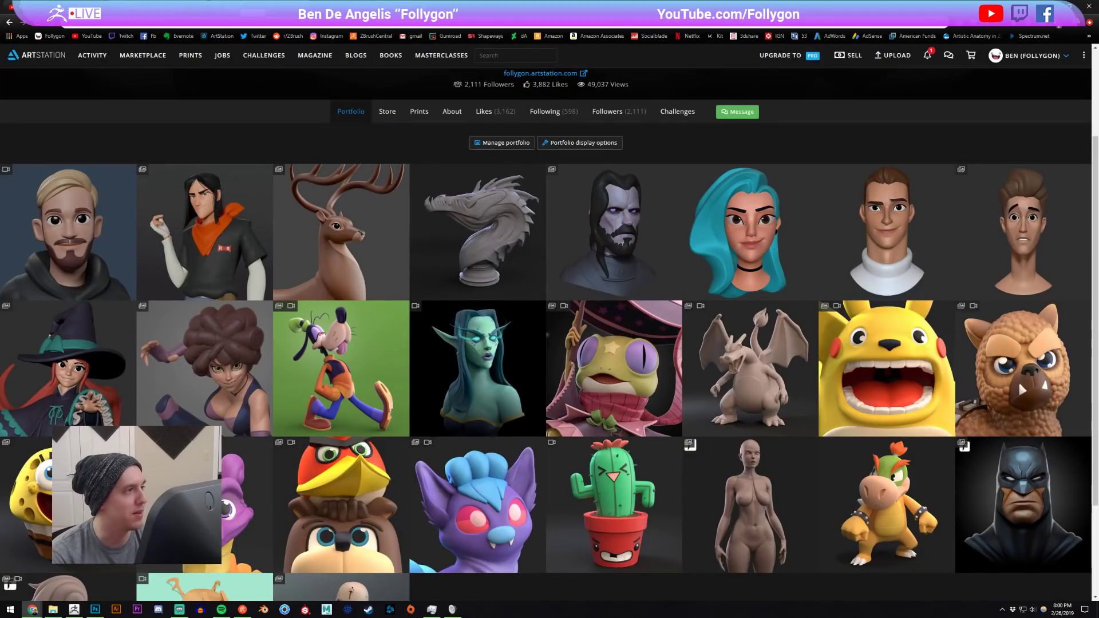
{"action": "left_click", "coordinate": [246, 8]}
{"action": "left_click", "coordinate": [344, 7]}
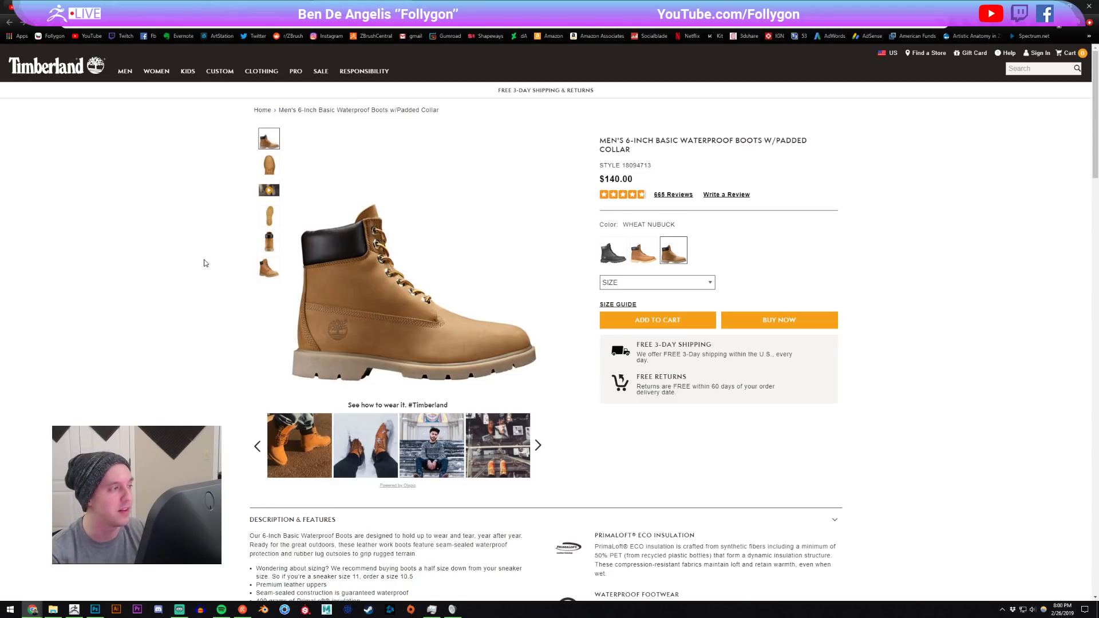
- Examine the boot's product photos of the toe from above, the outsole, the heel and the angled side
{"action": "left_click", "coordinate": [269, 172]}
{"action": "left_click", "coordinate": [278, 219]}
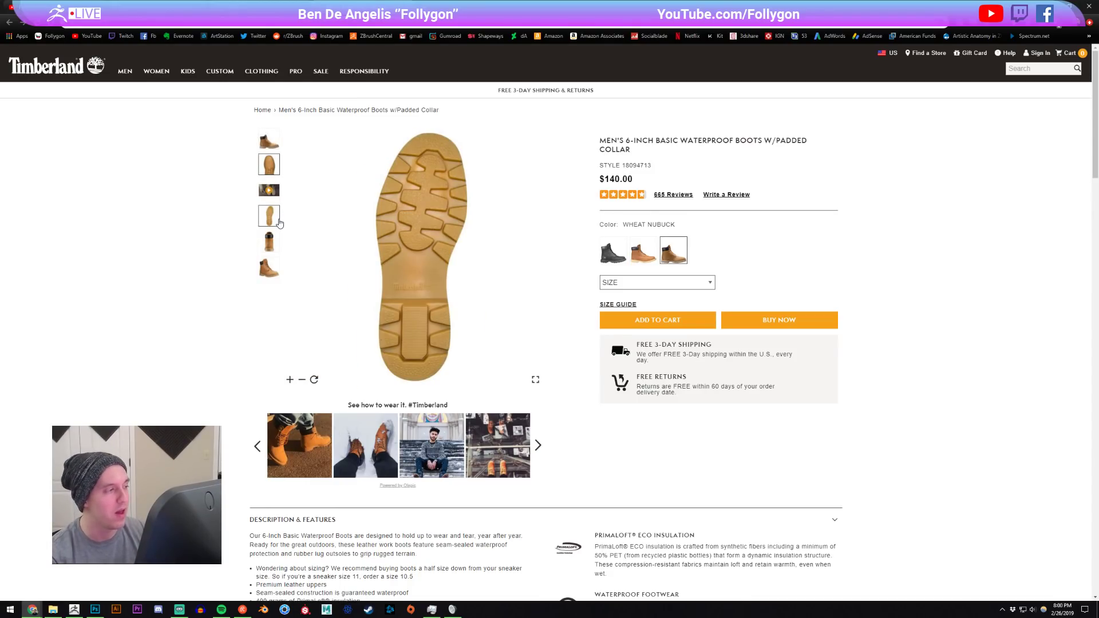
{"action": "left_click", "coordinate": [270, 242]}
{"action": "left_click", "coordinate": [272, 270]}
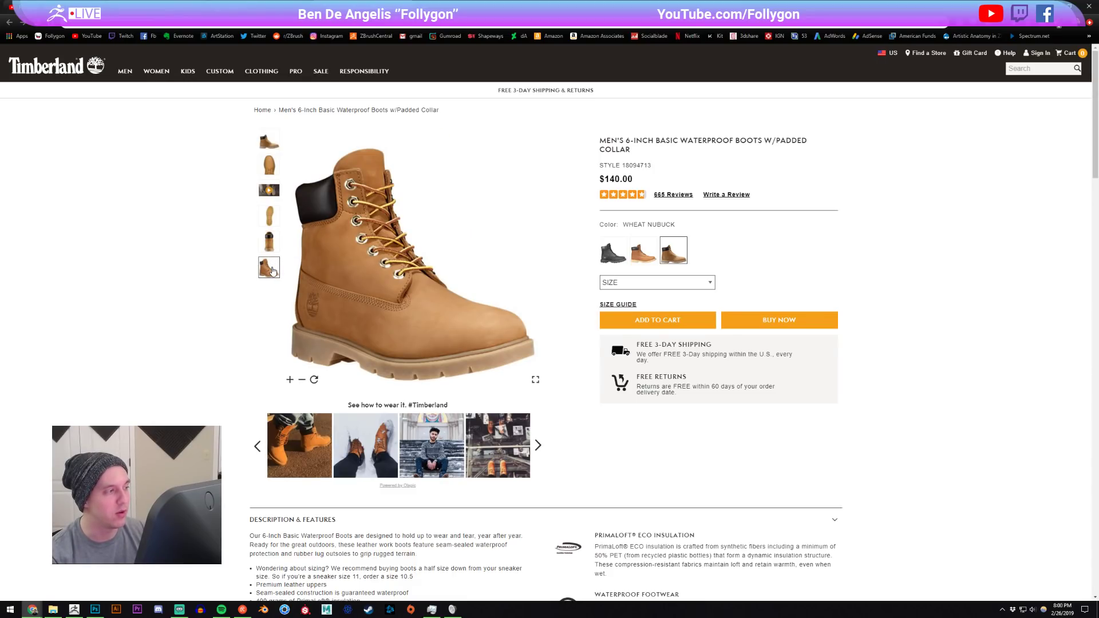
{"action": "left_click", "coordinate": [268, 241]}
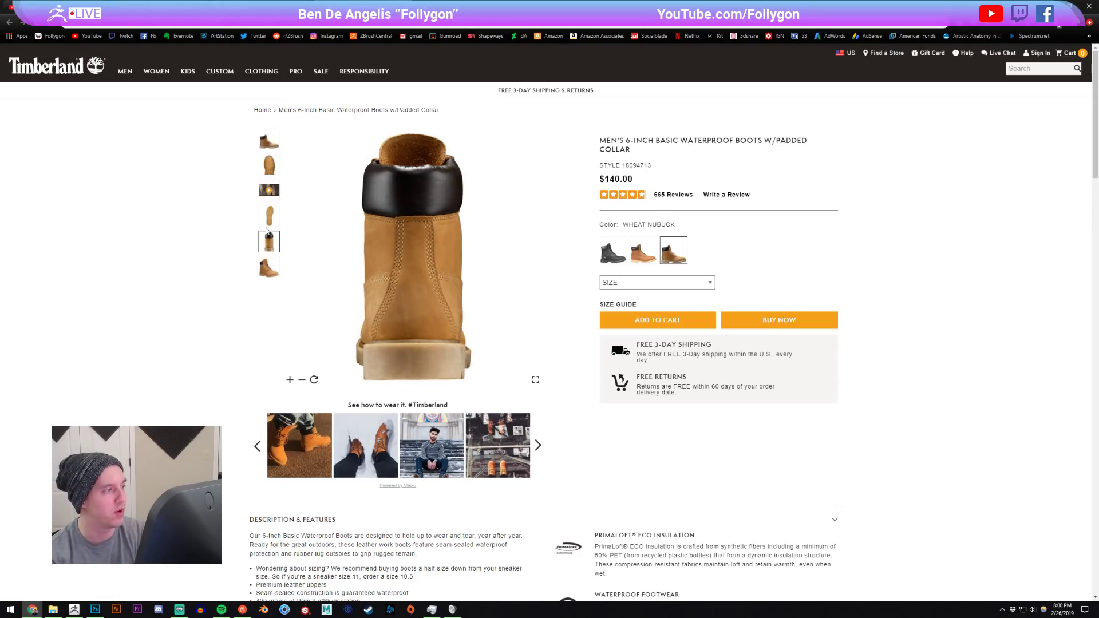
{"action": "left_click", "coordinate": [270, 228]}
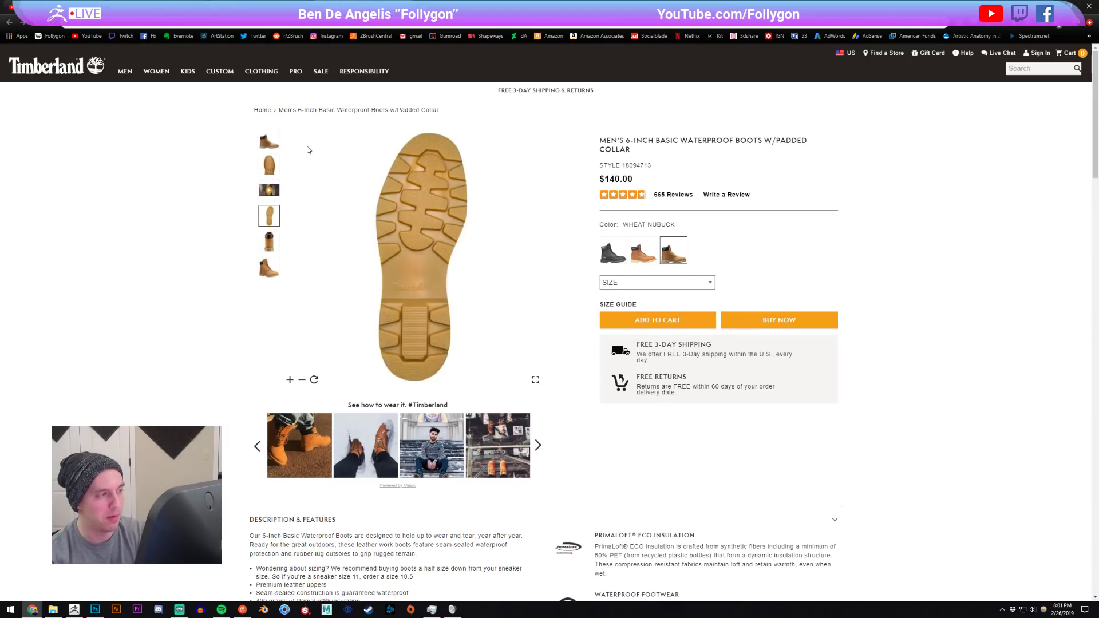
{"action": "left_click", "coordinate": [265, 173]}
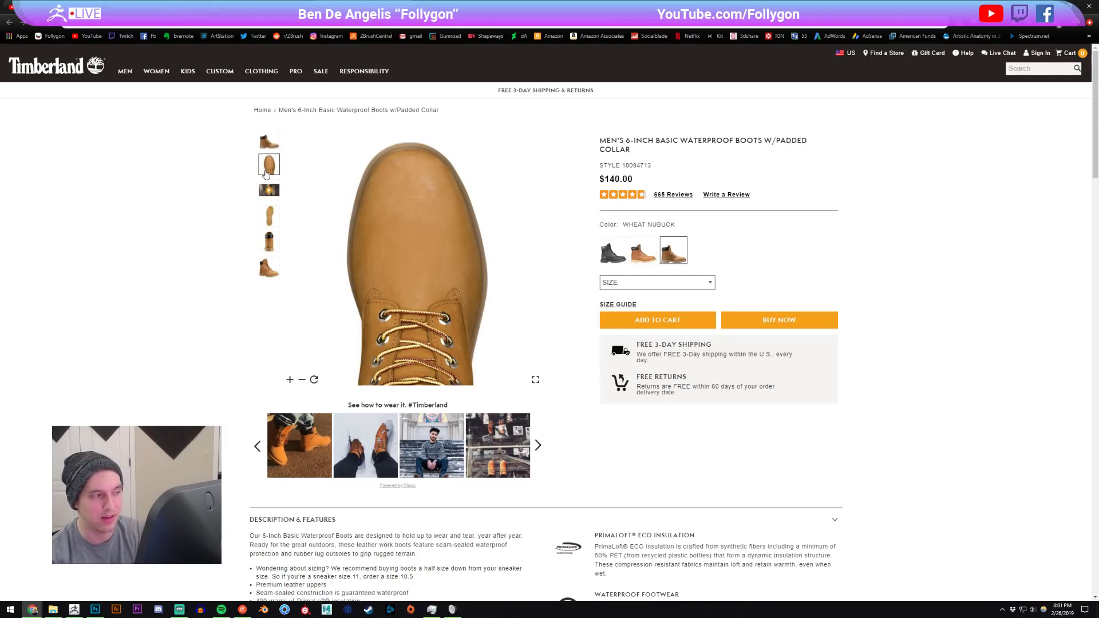
- Switch back to ZBrush and inspect the boot model from a front three-quarter view beside the reference images
{"action": "left_click", "coordinate": [71, 610]}
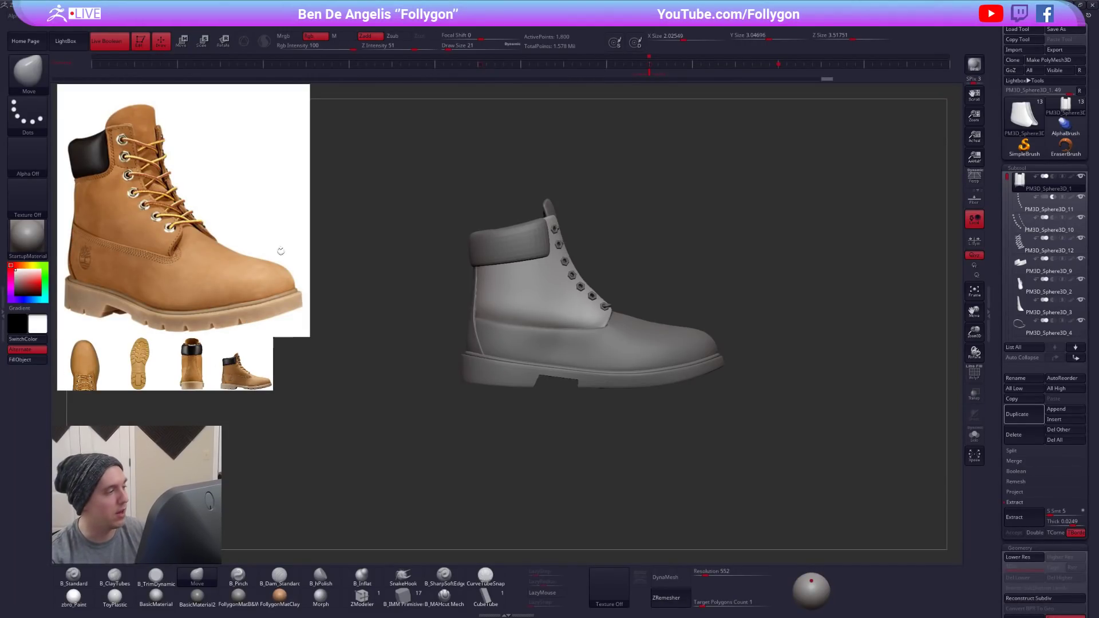
{"action": "key", "text": "z"}
{"action": "key", "text": "z"}
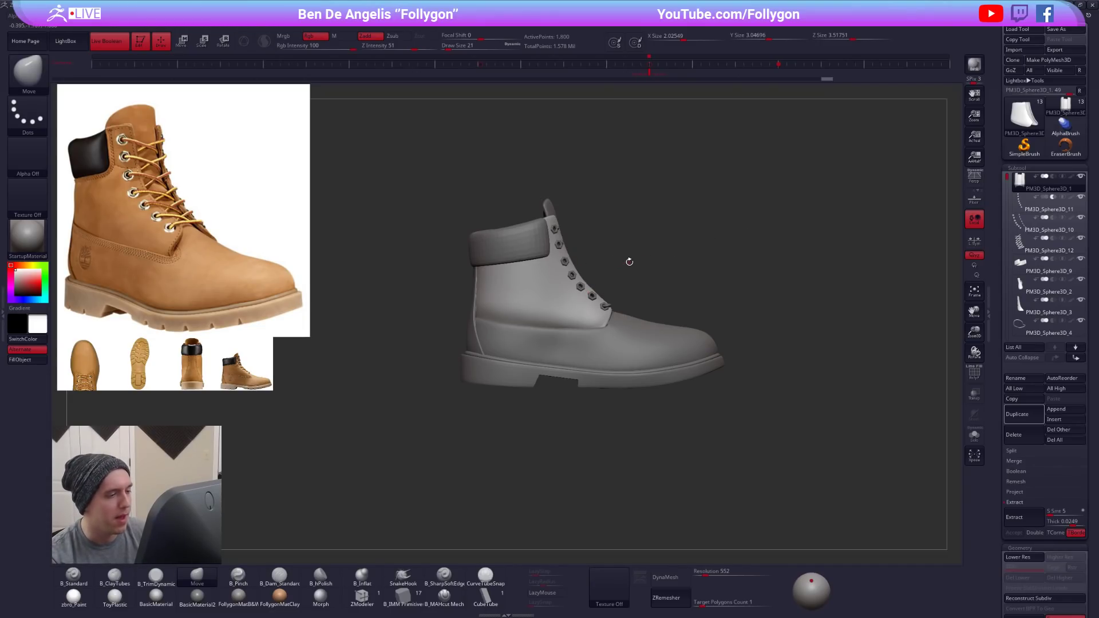
{"action": "left_click_drag", "start_coordinate": [689, 274], "coordinate": [654, 278]}
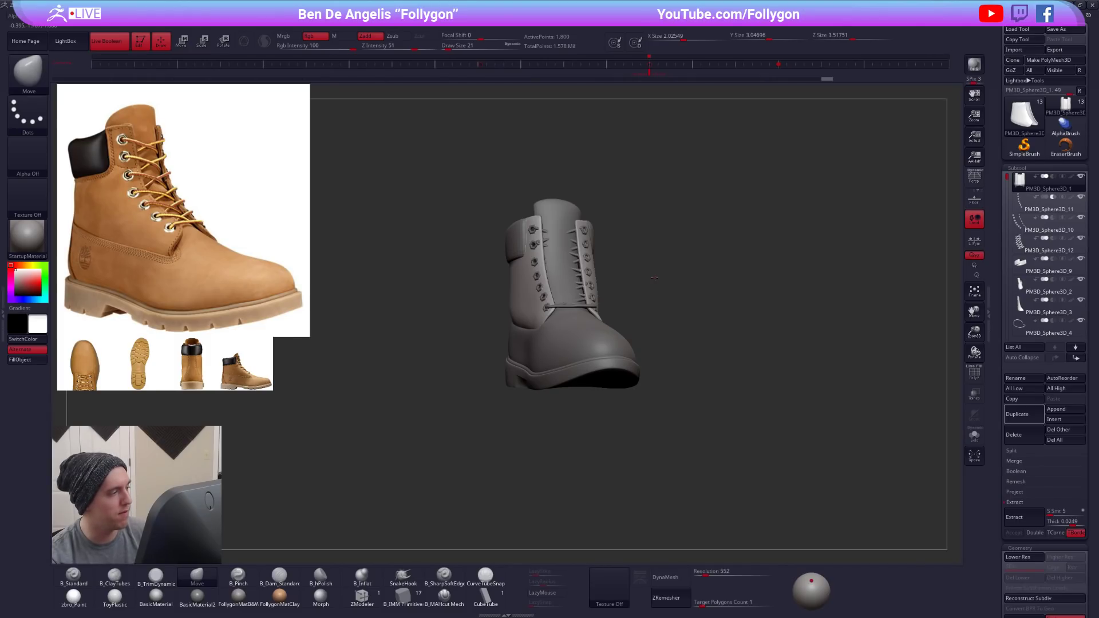